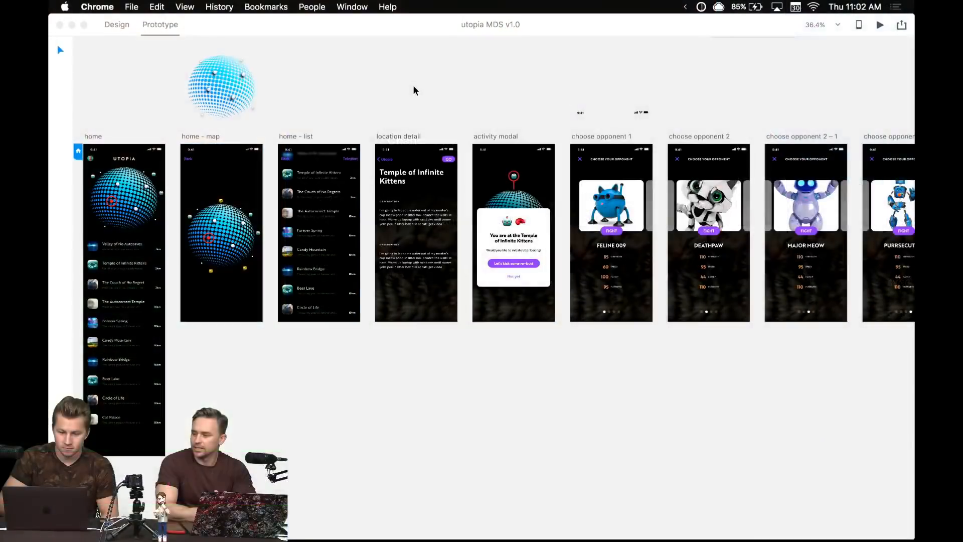
- Look over the artboard layout and open a full-screen preview of the prototype starting from the home artboard
{"action": "left_click", "coordinate": [415, 89]}
{"action": "scroll", "coordinate": [415, 88], "scroll_direction": "down", "scroll_amount": 3}
{"action": "scroll", "coordinate": [415, 88], "scroll_direction": "up", "scroll_amount": 2}
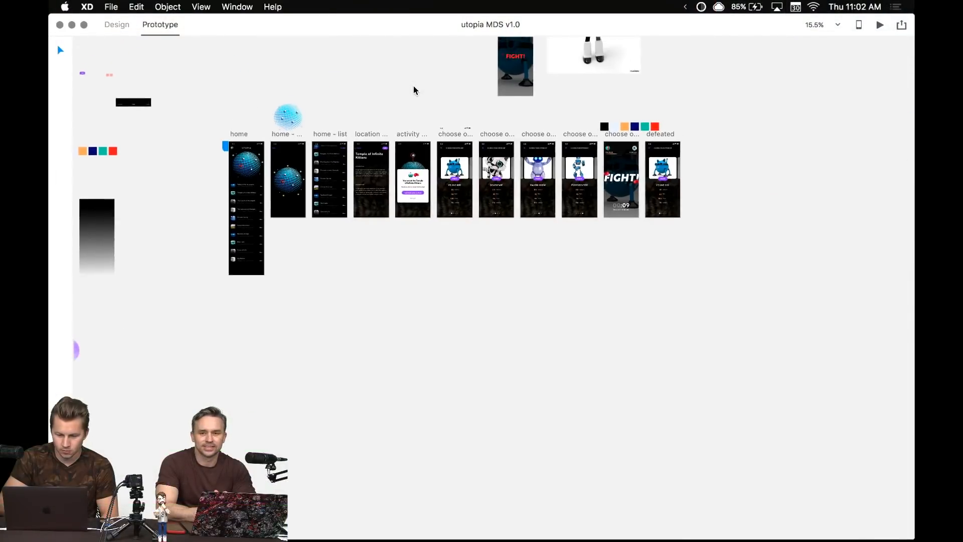
{"action": "scroll", "coordinate": [414, 90], "scroll_direction": "down", "scroll_amount": 3}
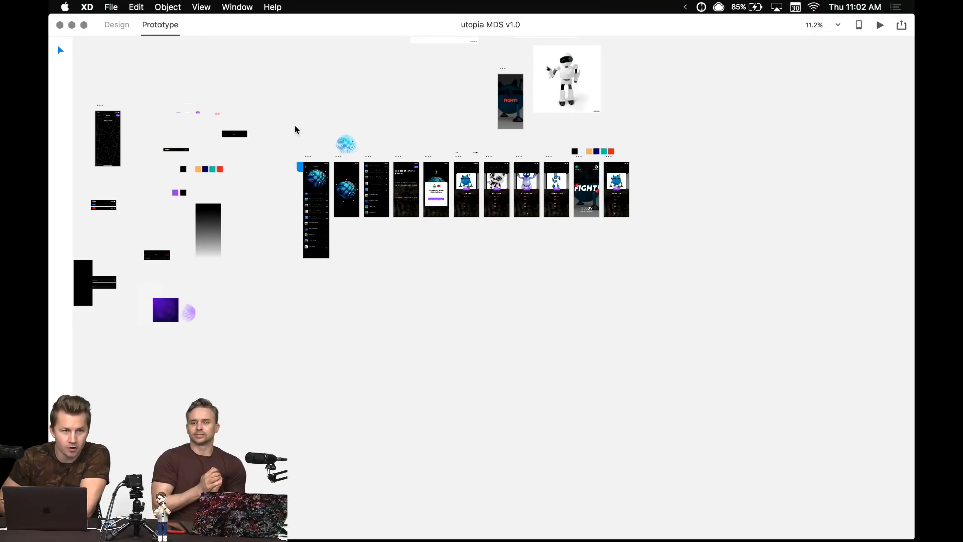
{"action": "scroll", "coordinate": [292, 194], "scroll_direction": "up", "scroll_amount": 10}
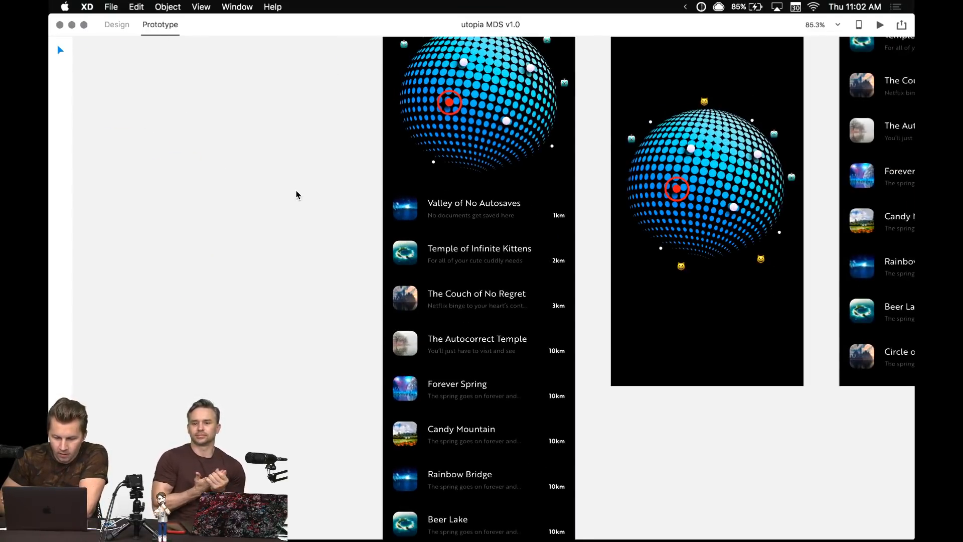
{"action": "scroll", "coordinate": [297, 194], "scroll_direction": "up", "scroll_amount": 5}
{"action": "scroll", "coordinate": [297, 195], "scroll_direction": "left", "scroll_amount": 5}
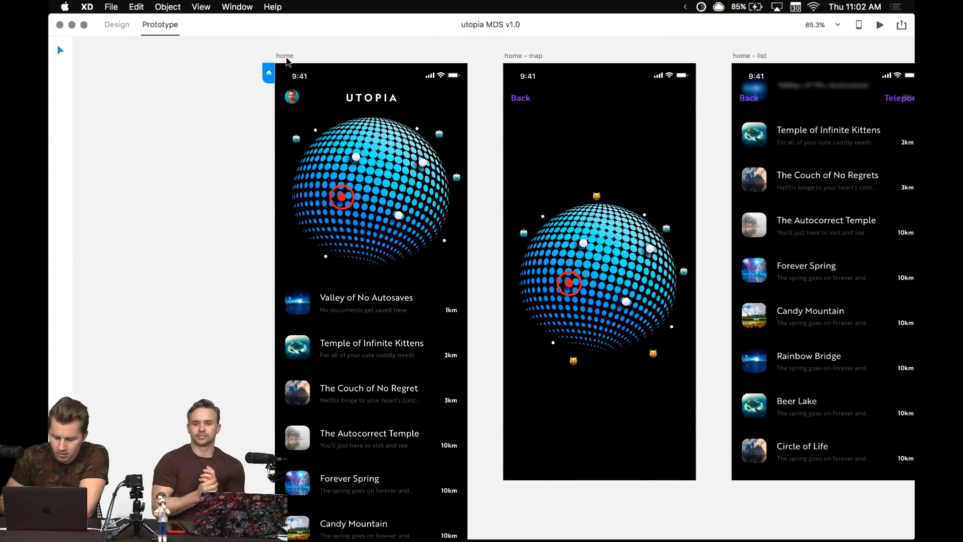
{"action": "left_click", "coordinate": [287, 60]}
{"action": "key", "text": "super+Return"}
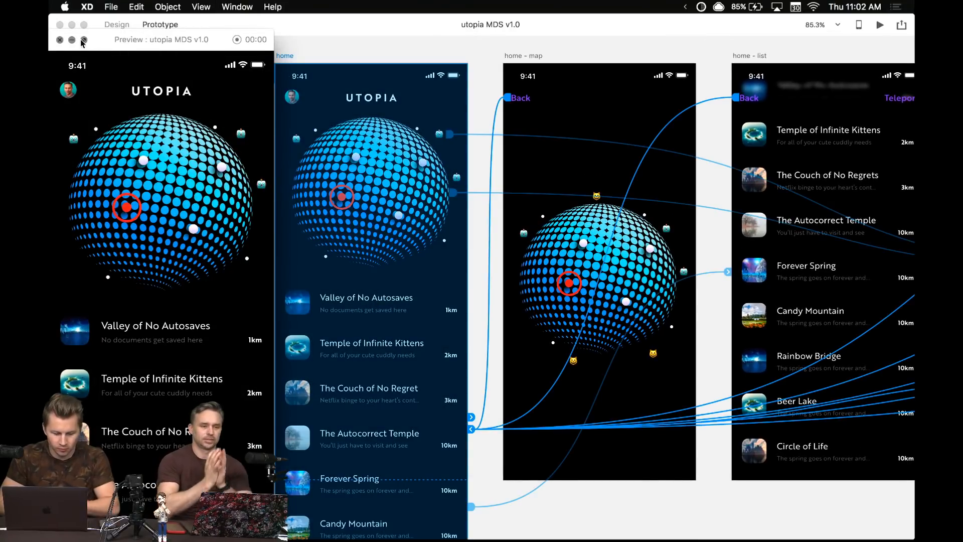
{"action": "left_click", "coordinate": [83, 40]}
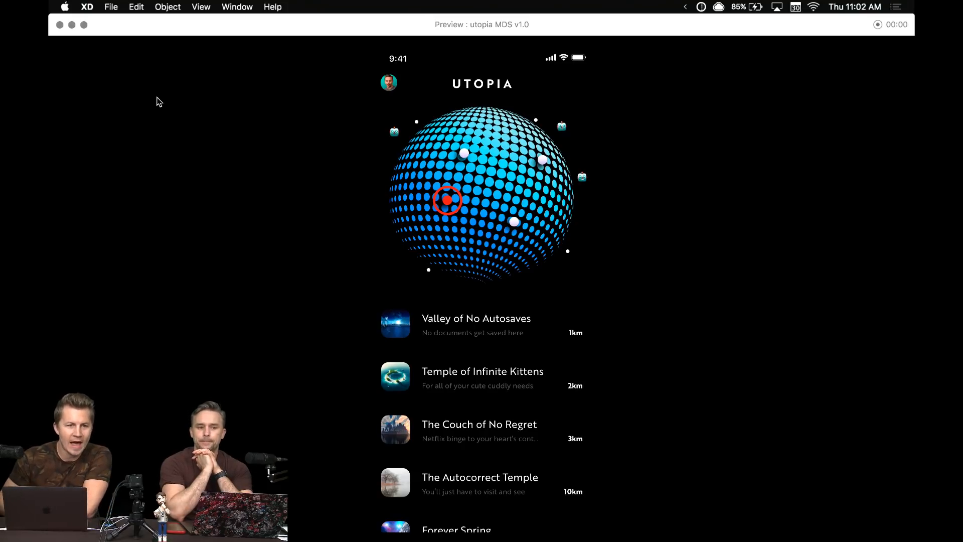
- Browse the home screen's location list in the preview, open a location and accept the litter boxing challenge with "Let's kick some ro-butt"
{"action": "scroll", "coordinate": [506, 261], "scroll_direction": "down", "scroll_amount": 5}
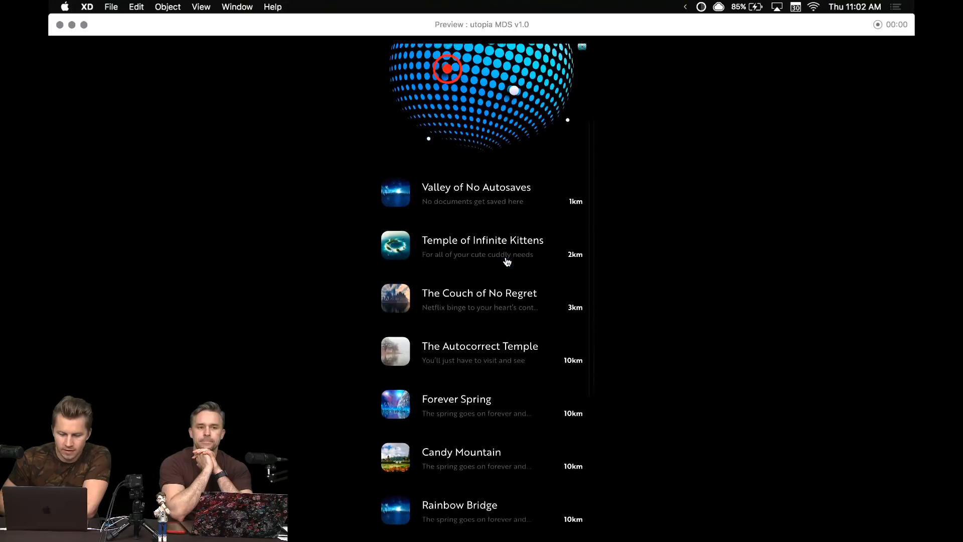
{"action": "scroll", "coordinate": [507, 260], "scroll_direction": "up", "scroll_amount": 5}
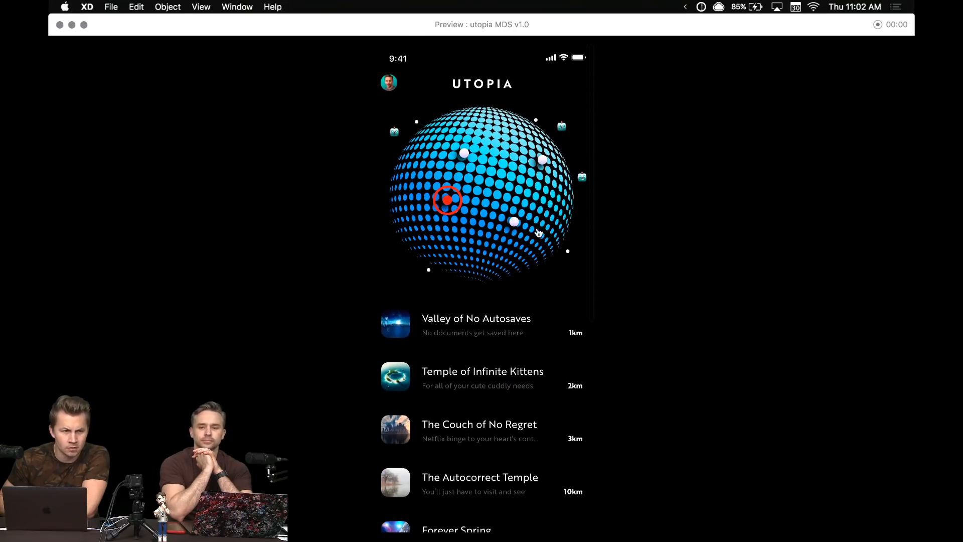
{"action": "scroll", "coordinate": [508, 360], "scroll_direction": "down", "scroll_amount": 5}
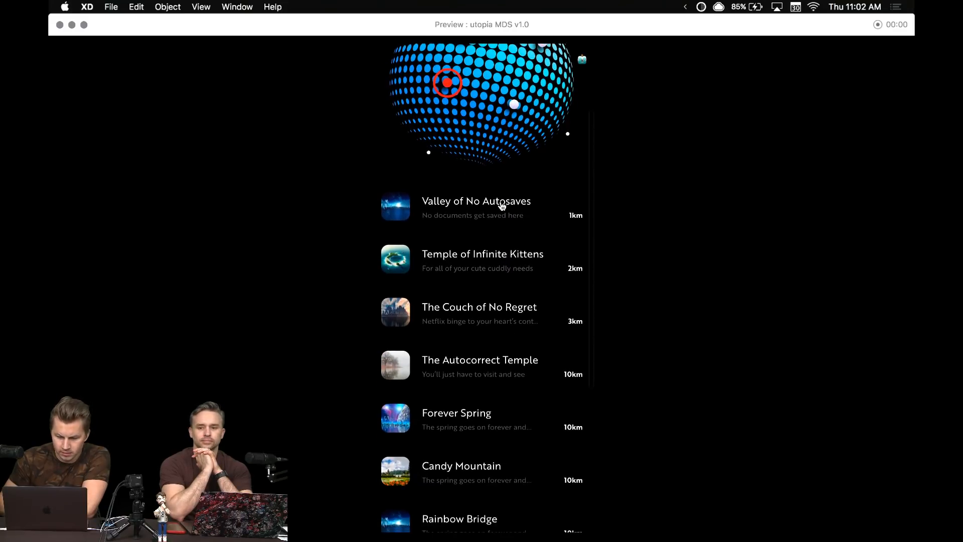
{"action": "scroll", "coordinate": [499, 411], "scroll_direction": "down", "scroll_amount": 3}
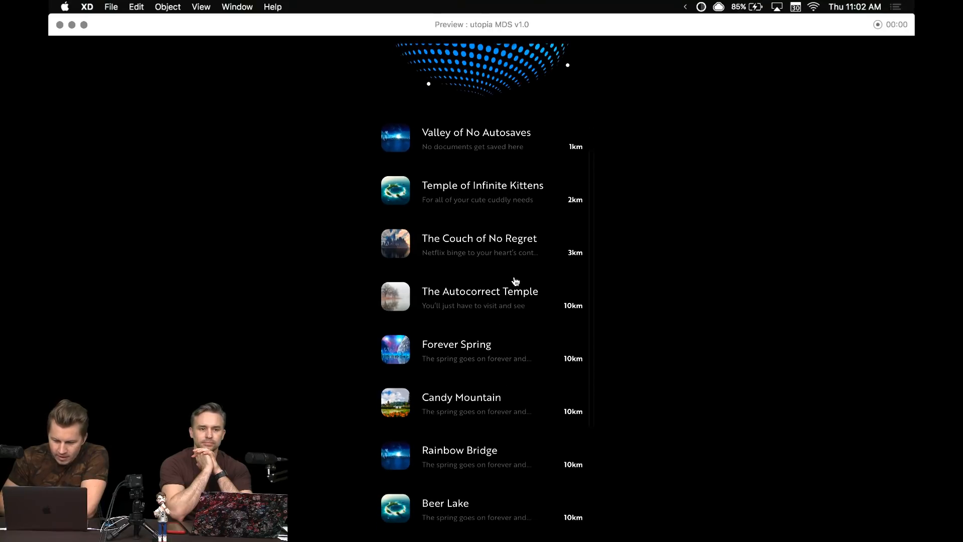
{"action": "left_click", "coordinate": [516, 280]}
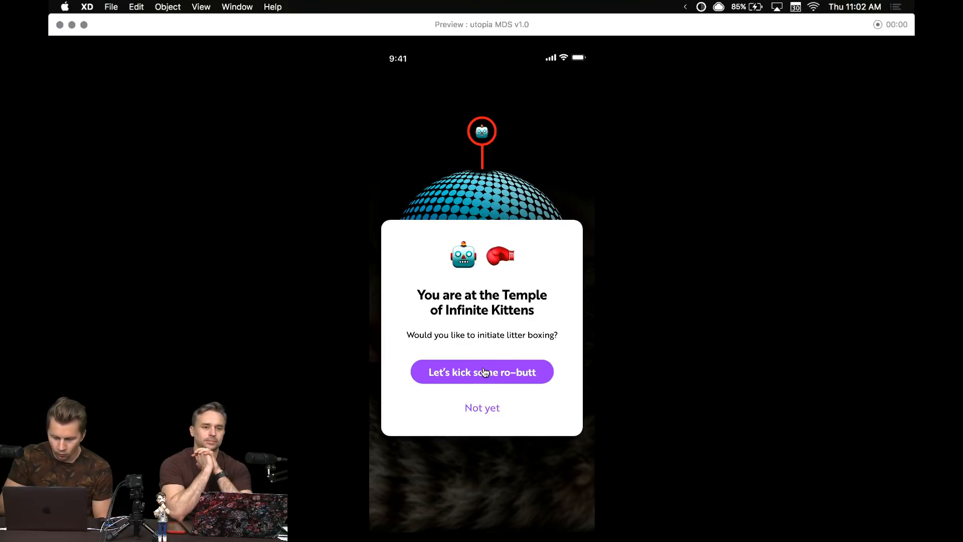
{"action": "left_click", "coordinate": [484, 372]}
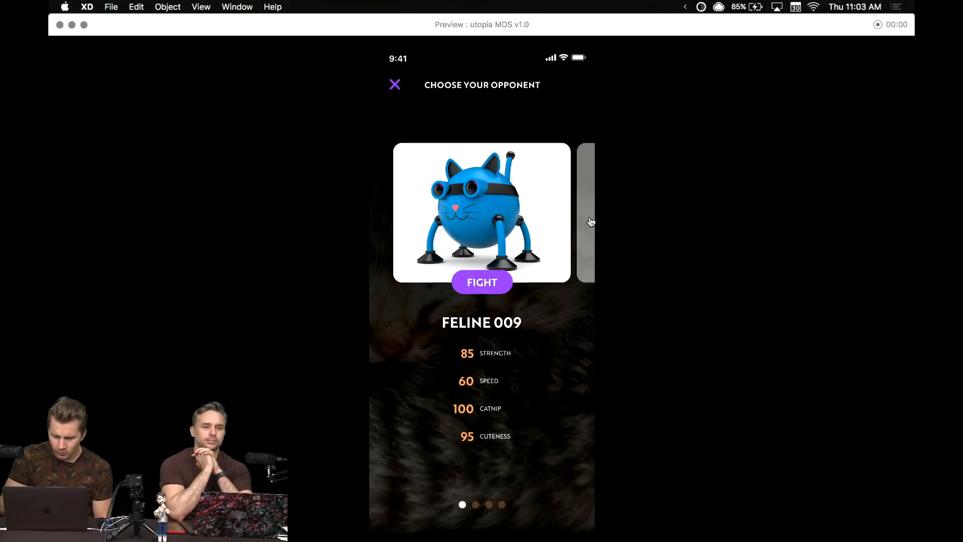
- Page through the opponent carousel as far as Purrsecutor and back to Feline 009
{"action": "left_click", "coordinate": [590, 220]}
{"action": "left_click", "coordinate": [586, 214]}
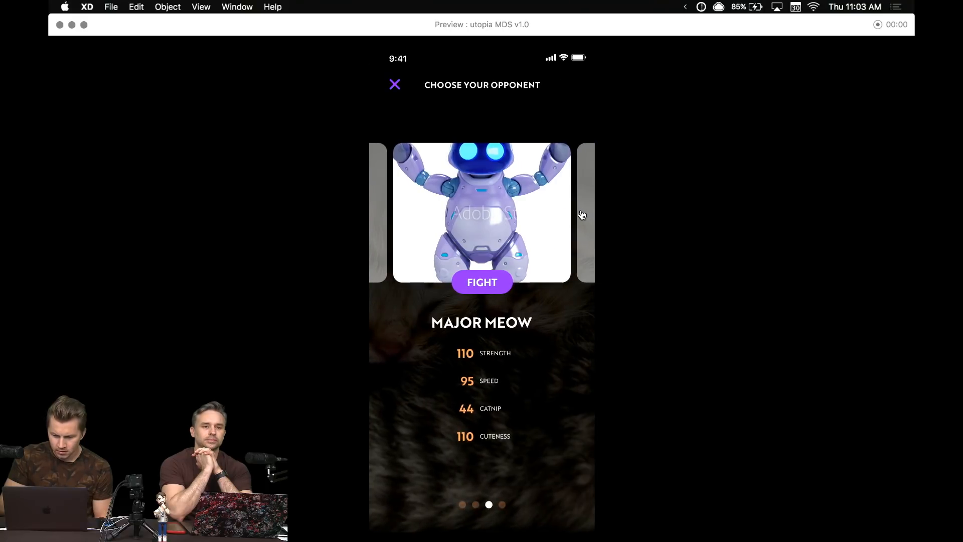
{"action": "left_click", "coordinate": [580, 210]}
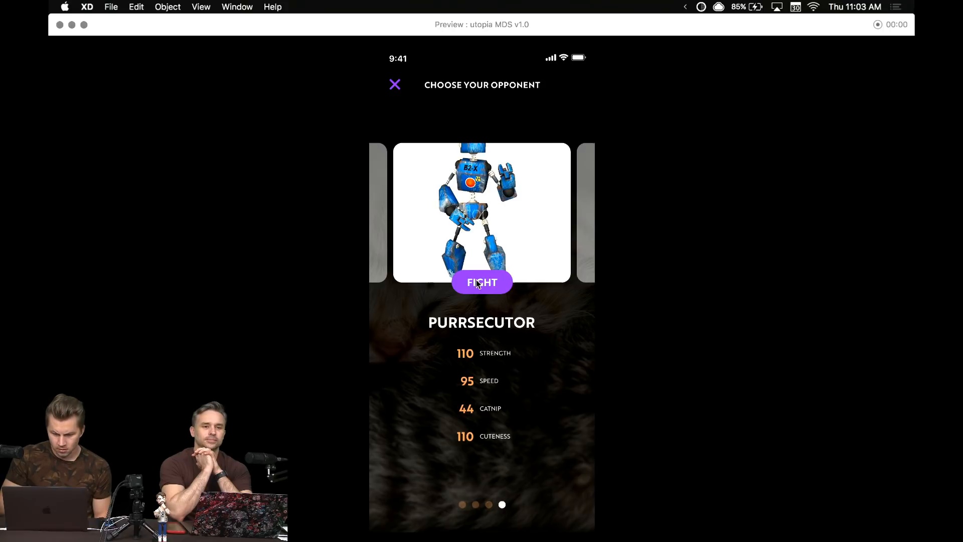
{"action": "left_click", "coordinate": [373, 201]}
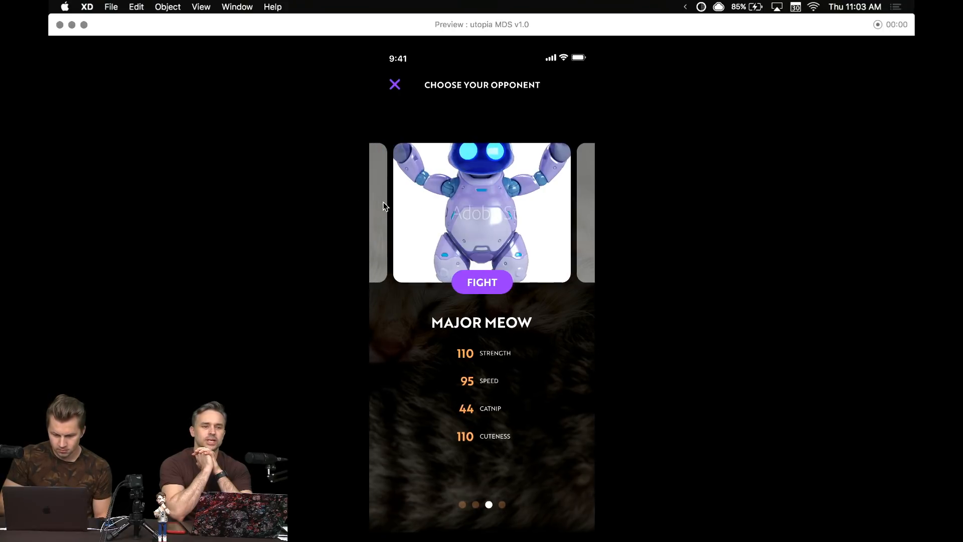
{"action": "left_click", "coordinate": [384, 207]}
{"action": "left_click", "coordinate": [384, 210]}
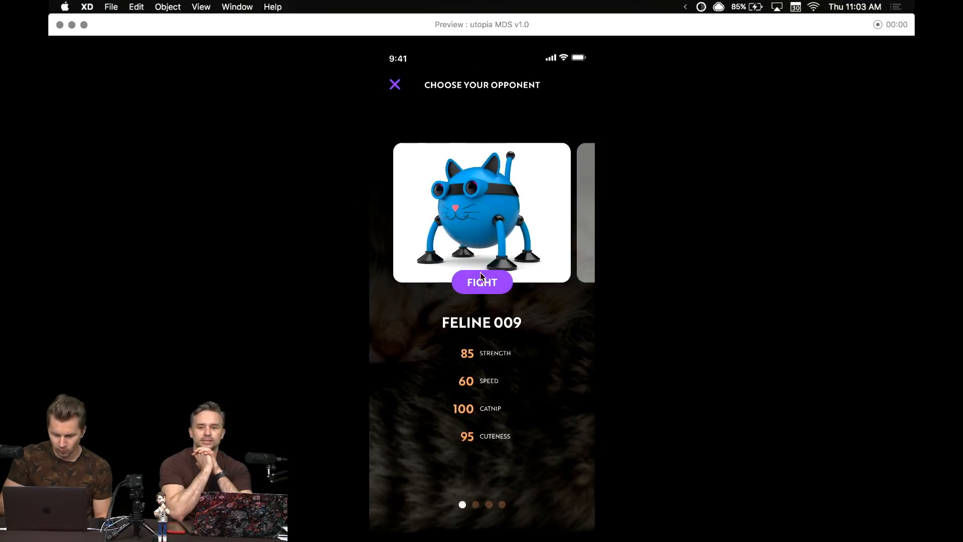
- Play the fight screen against Feline 009 and exit the opponent selection back to the home screen
{"action": "left_click", "coordinate": [492, 284]}
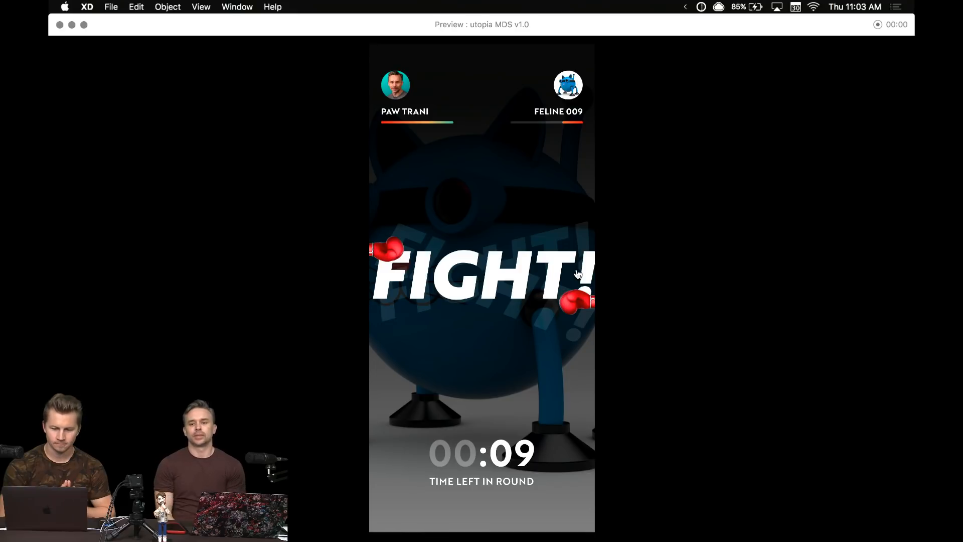
{"action": "left_click", "coordinate": [548, 244]}
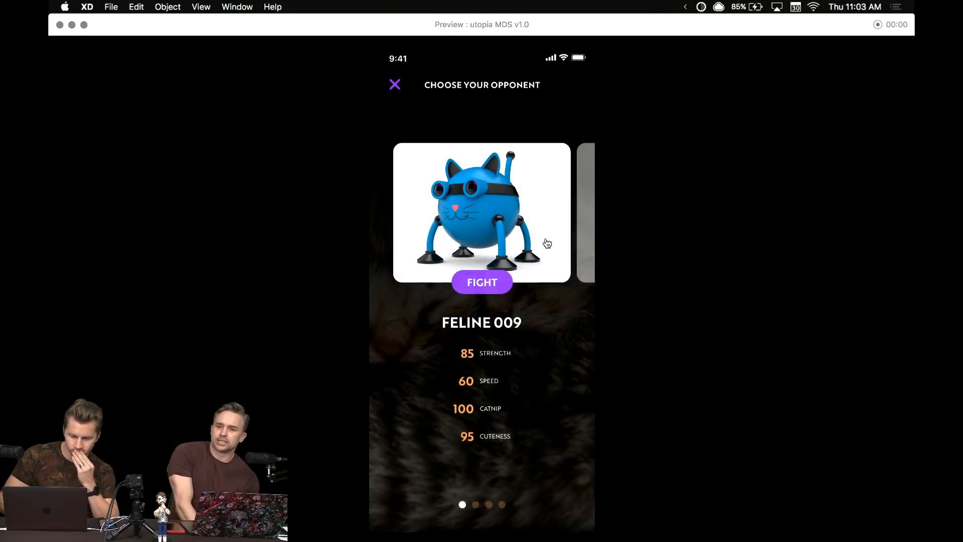
{"action": "left_click", "coordinate": [402, 86]}
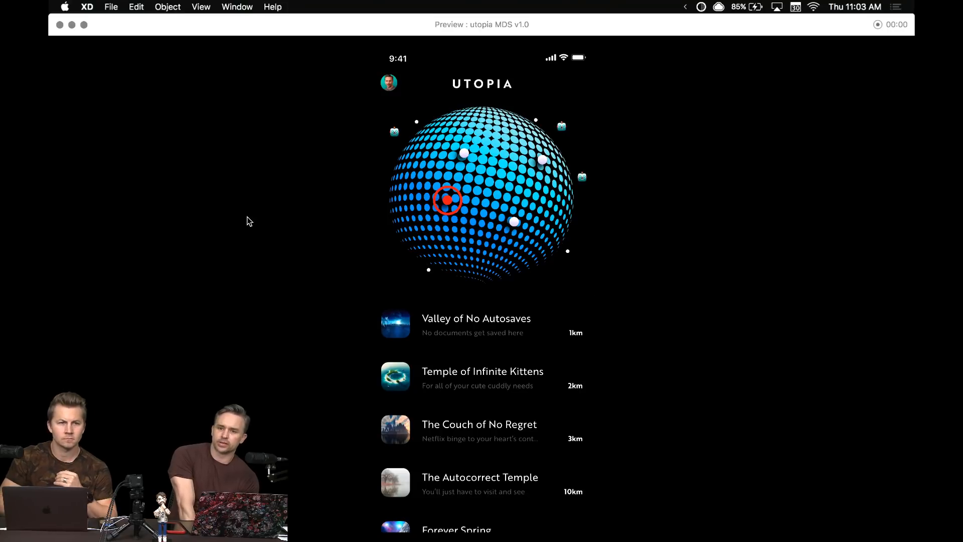
- Leave full screen, close the preview window and deselect the home artboard
{"action": "left_click", "coordinate": [85, 25]}
{"action": "left_click", "coordinate": [59, 40]}
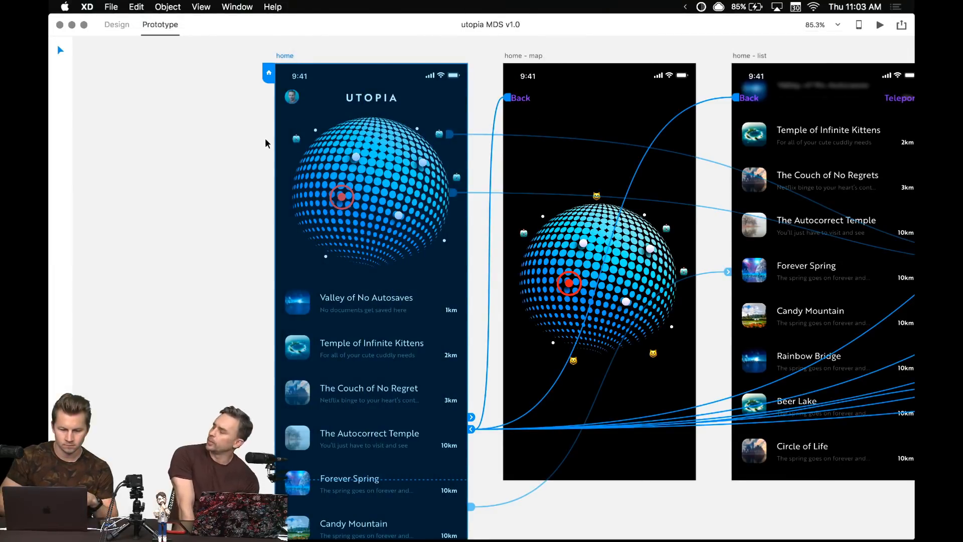
{"action": "left_click", "coordinate": [192, 123]}
- Examine the artboards in flow order, from home through the opponent screens to the defeated artboard
{"action": "scroll", "coordinate": [194, 159], "scroll_direction": "right", "scroll_amount": 5}
{"action": "scroll", "coordinate": [195, 160], "scroll_direction": "up", "scroll_amount": 2}
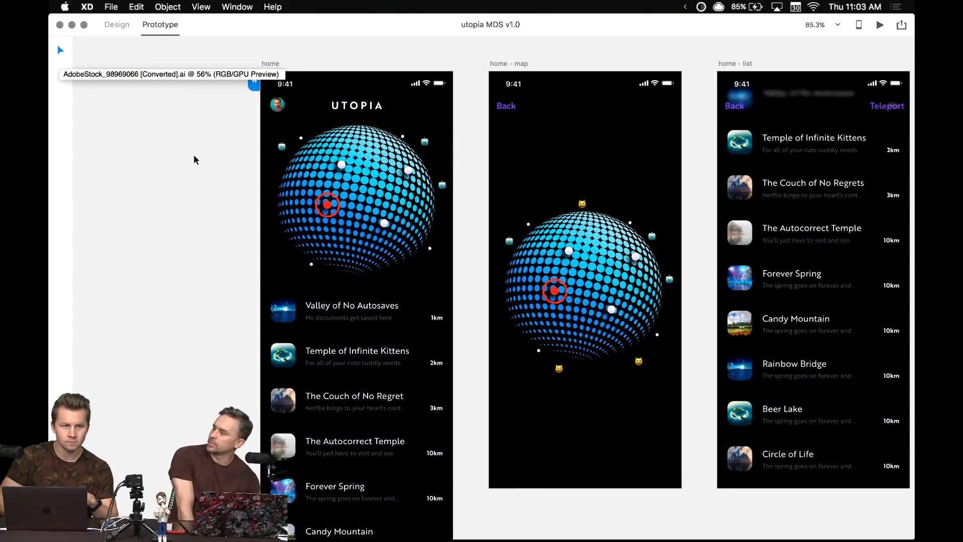
{"action": "scroll", "coordinate": [477, 80], "scroll_direction": "right", "scroll_amount": 5}
{"action": "scroll", "coordinate": [477, 81], "scroll_direction": "down", "scroll_amount": 1}
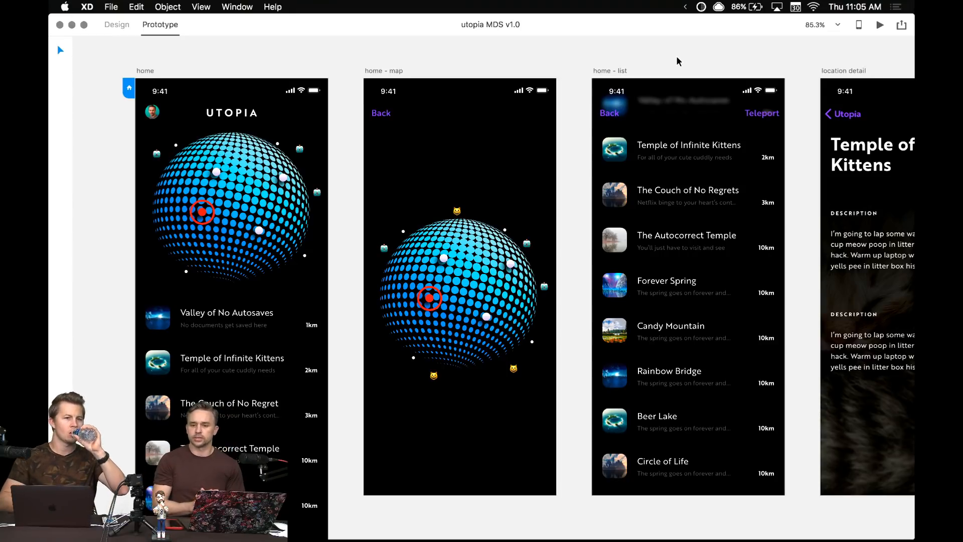
{"action": "scroll", "coordinate": [677, 61], "scroll_direction": "right", "scroll_amount": 15}
{"action": "scroll", "coordinate": [677, 61], "scroll_direction": "right", "scroll_amount": 10}
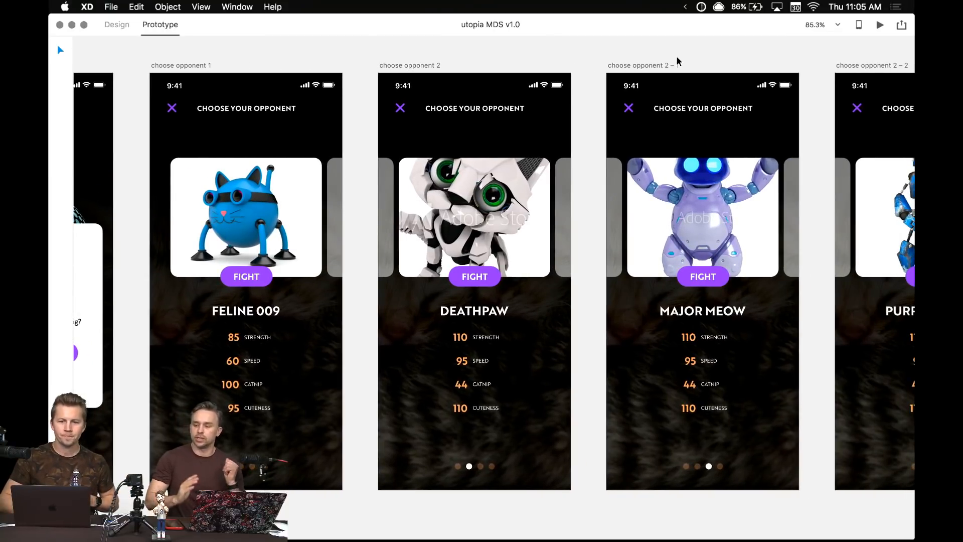
{"action": "scroll", "coordinate": [677, 61], "scroll_direction": "right", "scroll_amount": 5}
{"action": "scroll", "coordinate": [678, 62], "scroll_direction": "down", "scroll_amount": 1}
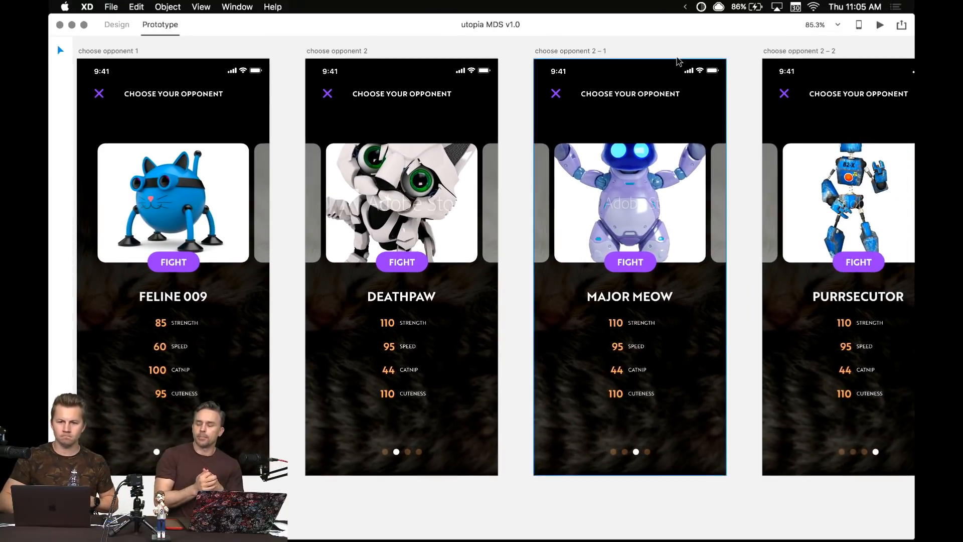
{"action": "scroll", "coordinate": [677, 61], "scroll_direction": "right", "scroll_amount": 11}
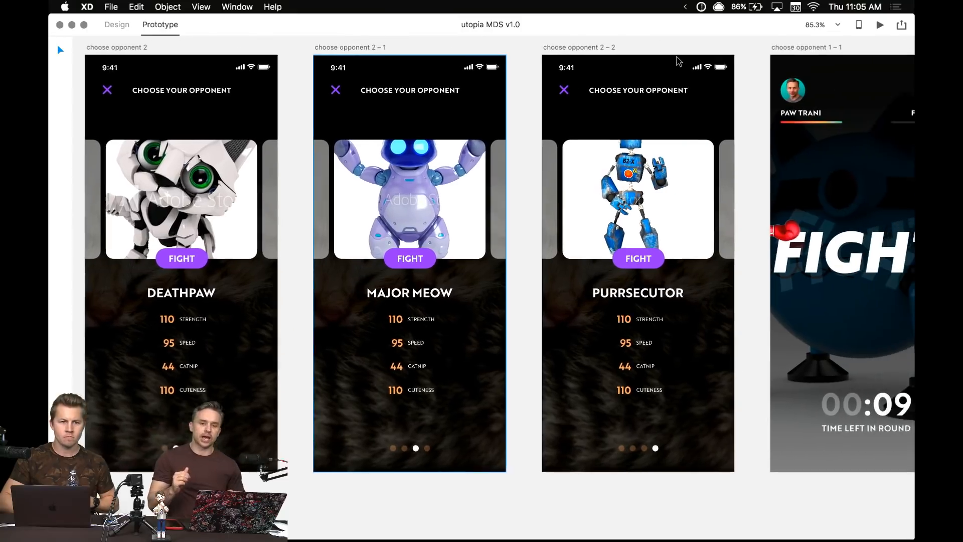
{"action": "scroll", "coordinate": [679, 62], "scroll_direction": "right", "scroll_amount": 2}
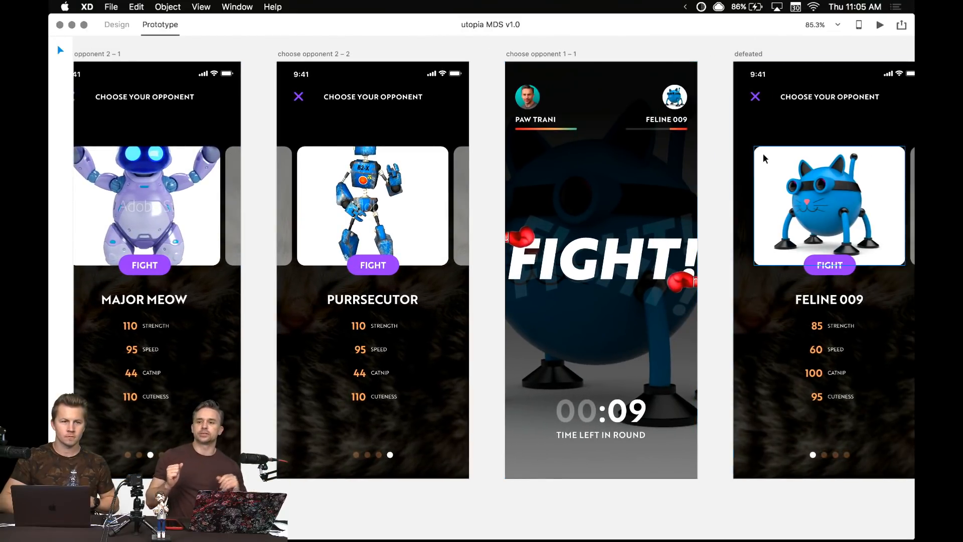
- Examine the FIGHT! artboard up close, review it within the whole artboard row, and return to the home artboards
{"action": "left_click", "coordinate": [641, 256]}
{"action": "scroll", "coordinate": [641, 256], "scroll_direction": "up", "scroll_amount": 6}
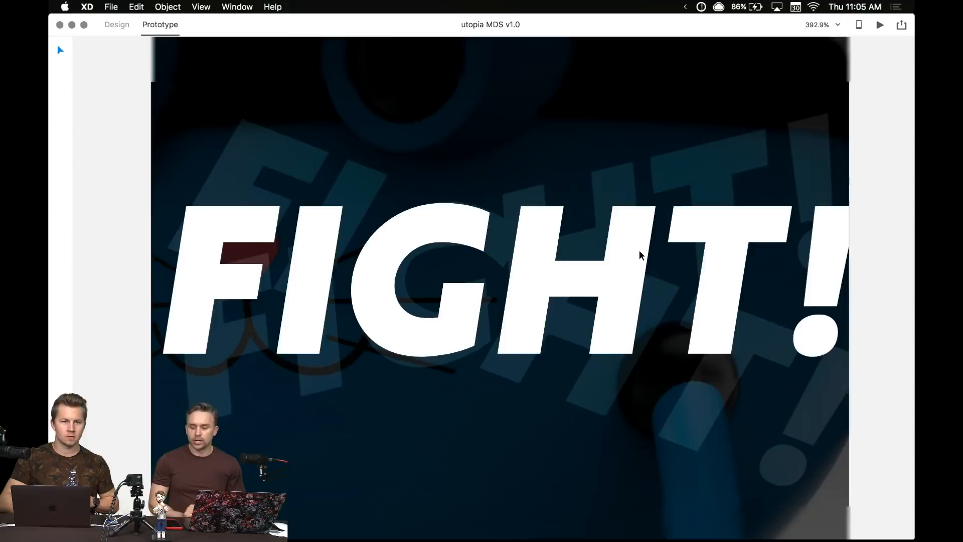
{"action": "scroll", "coordinate": [641, 256], "scroll_direction": "down", "scroll_amount": 3}
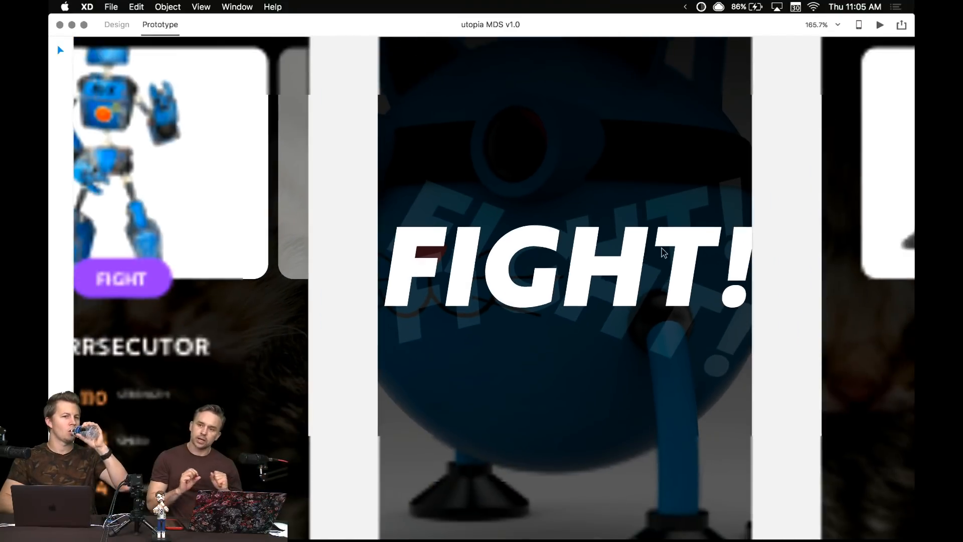
{"action": "scroll", "coordinate": [779, 206], "scroll_direction": "down", "scroll_amount": 5}
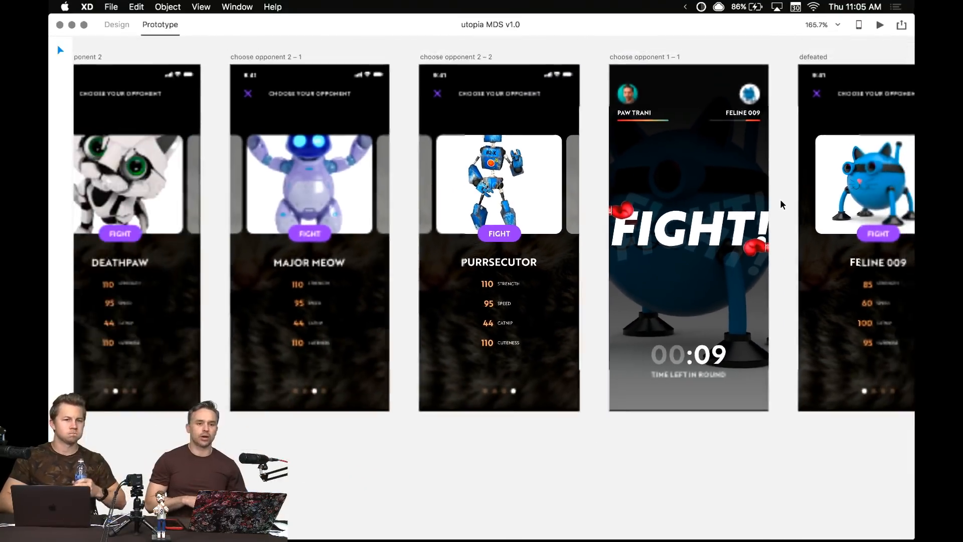
{"action": "scroll", "coordinate": [782, 205], "scroll_direction": "down", "scroll_amount": 5}
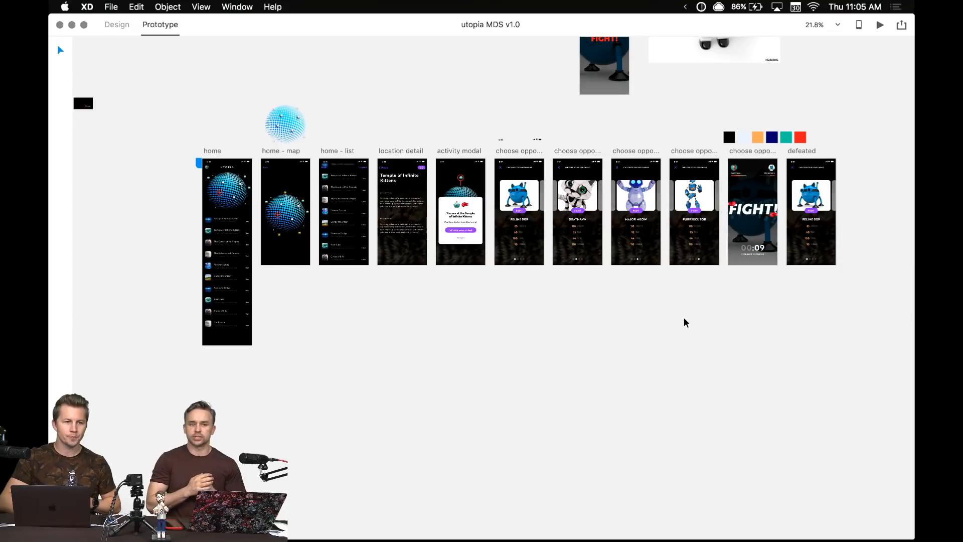
{"action": "scroll", "coordinate": [686, 323], "scroll_direction": "right", "scroll_amount": 1}
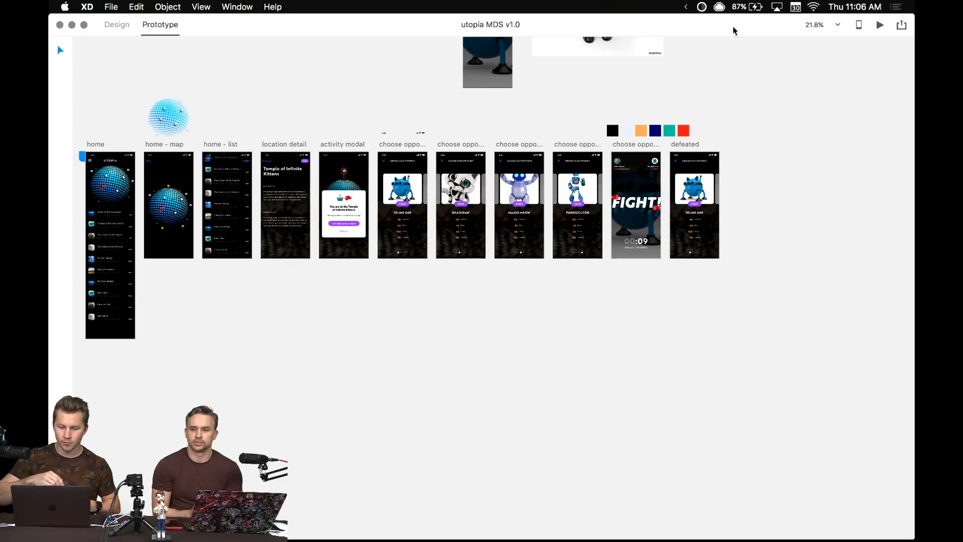
{"action": "scroll", "coordinate": [645, 189], "scroll_direction": "up", "scroll_amount": 5}
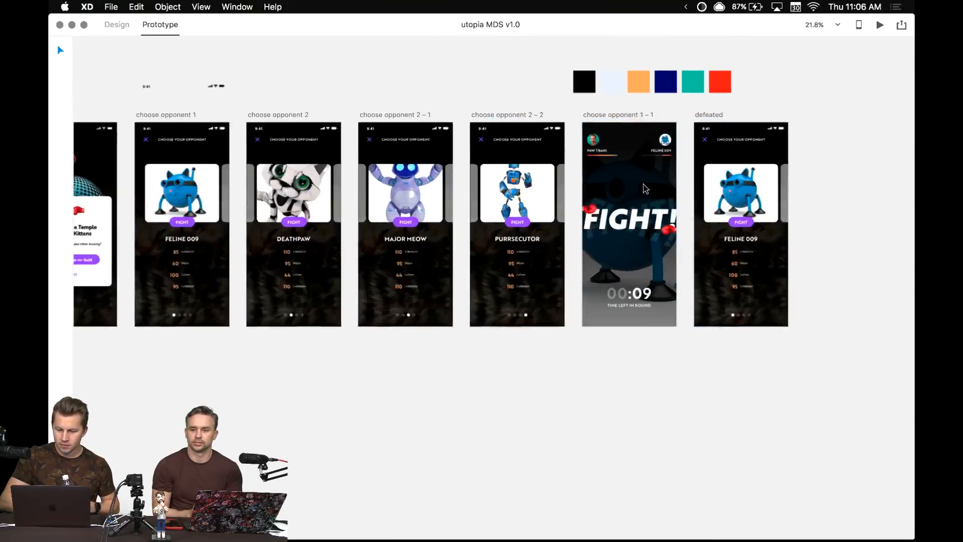
{"action": "scroll", "coordinate": [646, 189], "scroll_direction": "up", "scroll_amount": 3}
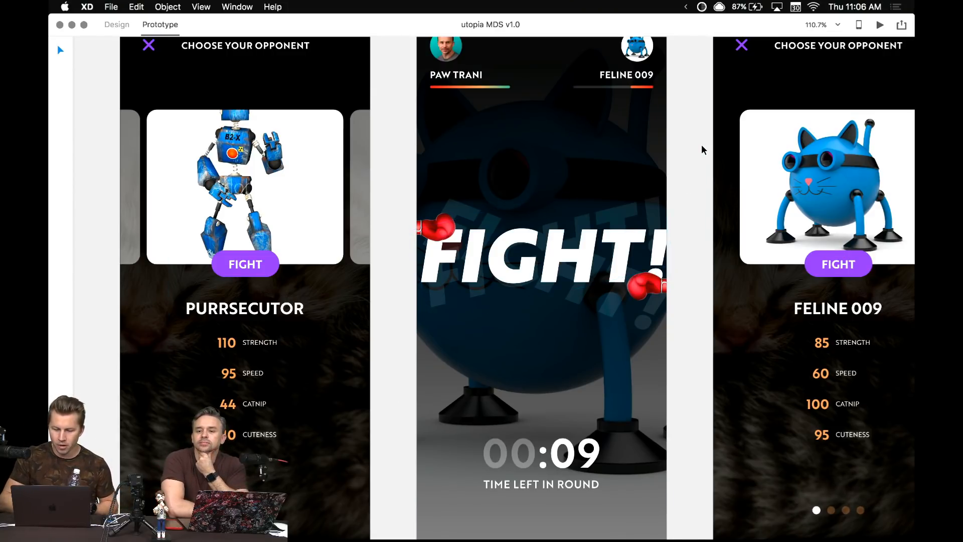
{"action": "scroll", "coordinate": [702, 150], "scroll_direction": "down", "scroll_amount": 2}
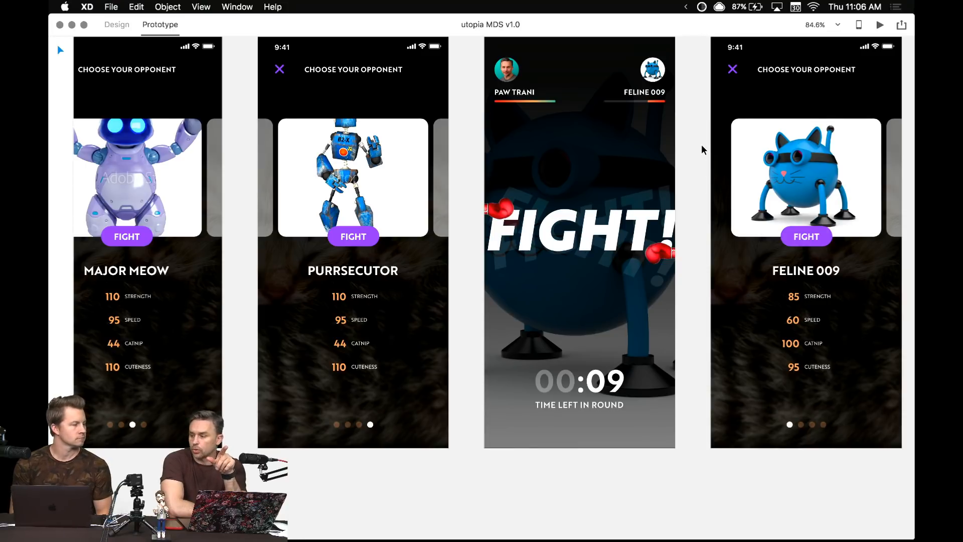
{"action": "scroll", "coordinate": [703, 149], "scroll_direction": "left", "scroll_amount": 10}
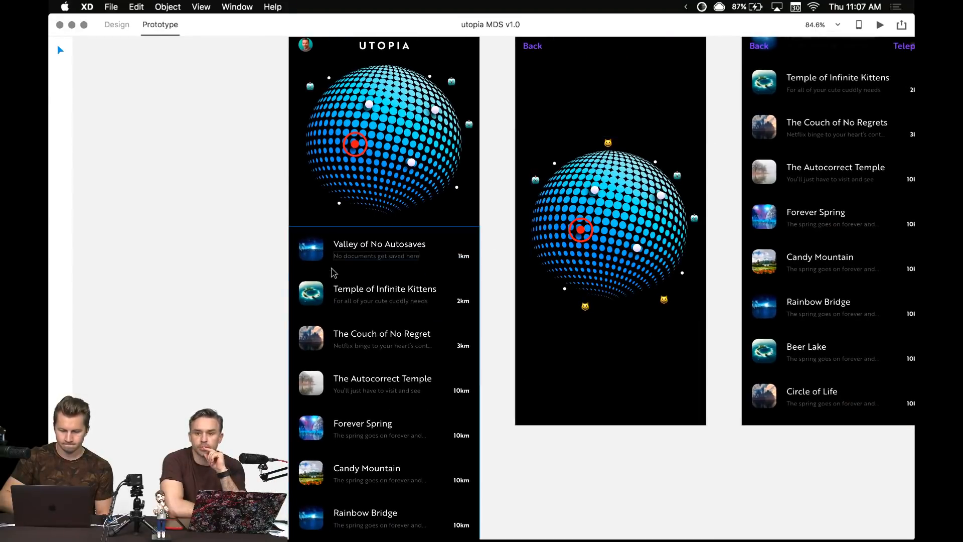
- Preview the home artboard full screen, scroll through its location list and back, and close the preview
{"action": "scroll", "coordinate": [348, 246], "scroll_direction": "up", "scroll_amount": 3}
{"action": "scroll", "coordinate": [348, 246], "scroll_direction": "up", "scroll_amount": 2}
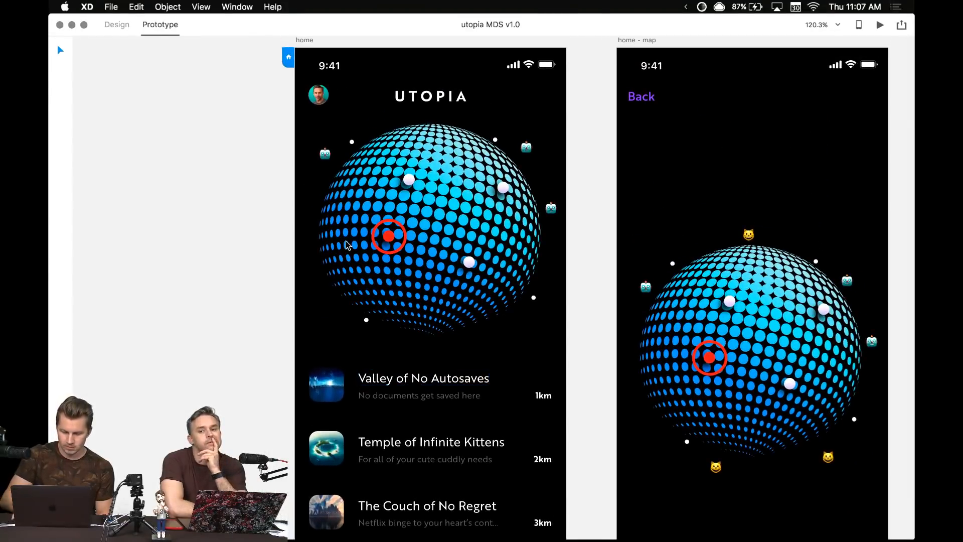
{"action": "key", "text": "super+Return"}
{"action": "left_click", "coordinate": [84, 40]}
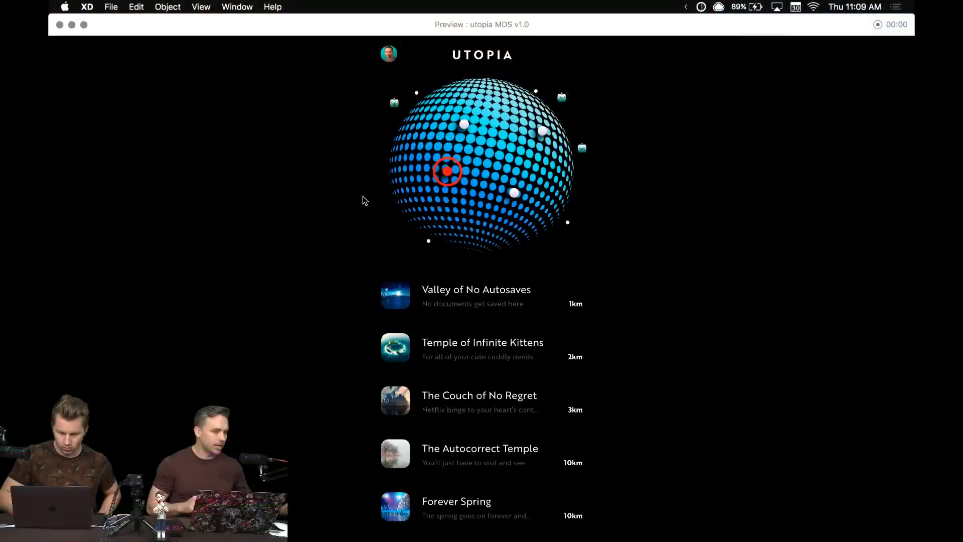
{"action": "scroll", "coordinate": [426, 275], "scroll_direction": "down", "scroll_amount": 4}
{"action": "scroll", "coordinate": [428, 275], "scroll_direction": "up", "scroll_amount": 4}
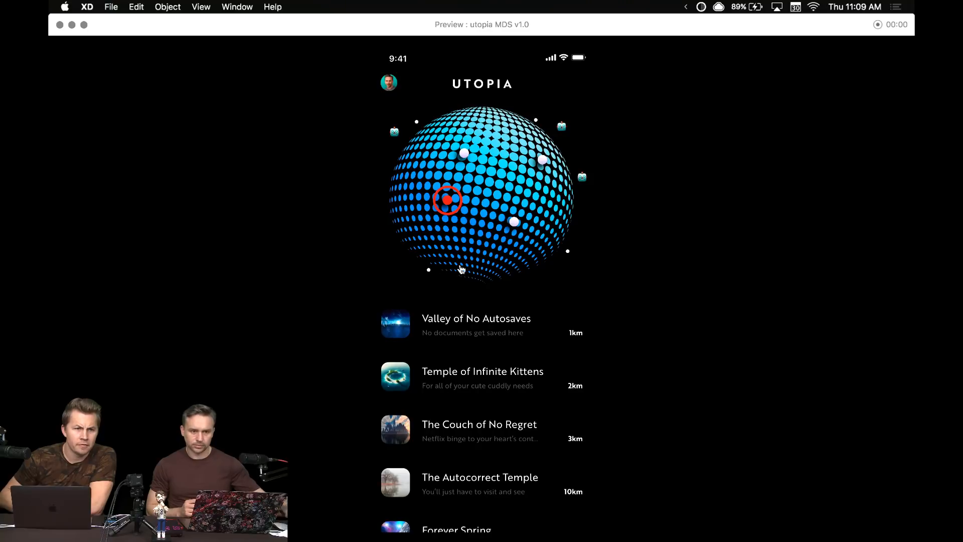
{"action": "left_click", "coordinate": [60, 25]}
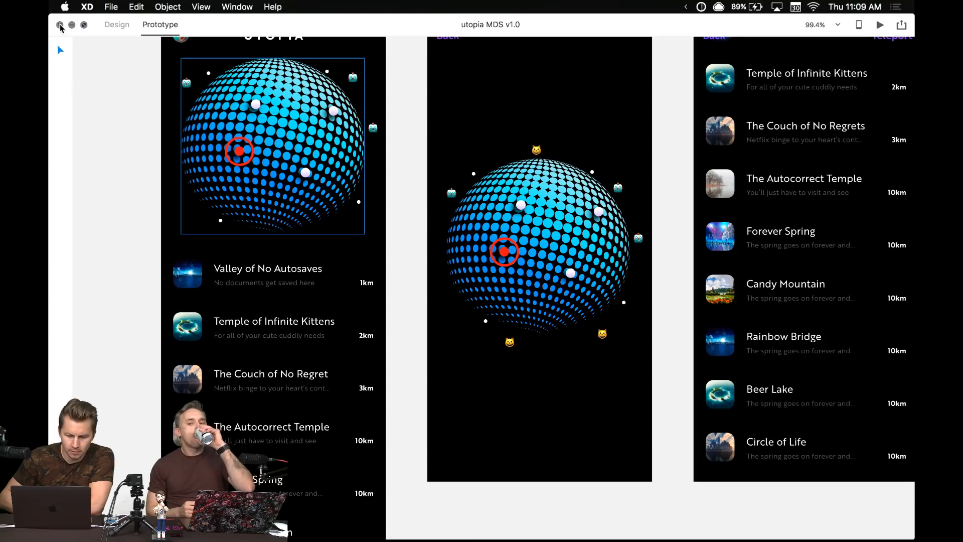
- Select the home artboard's location list and, in Design mode, move it up so it overlaps the globe
{"action": "scroll", "coordinate": [337, 174], "scroll_direction": "left", "scroll_amount": 3}
{"action": "scroll", "coordinate": [337, 174], "scroll_direction": "up", "scroll_amount": 2}
{"action": "left_click", "coordinate": [369, 363]}
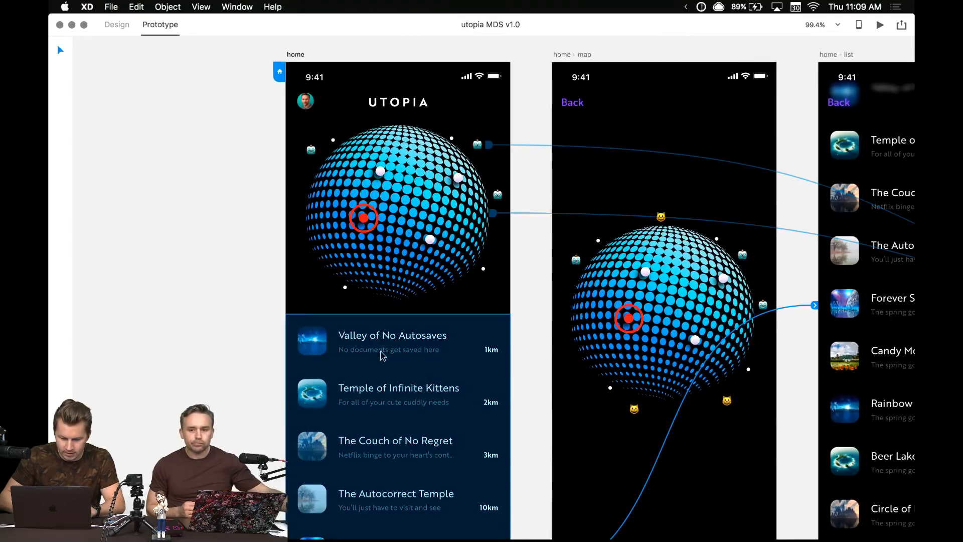
{"action": "left_click", "coordinate": [121, 33]}
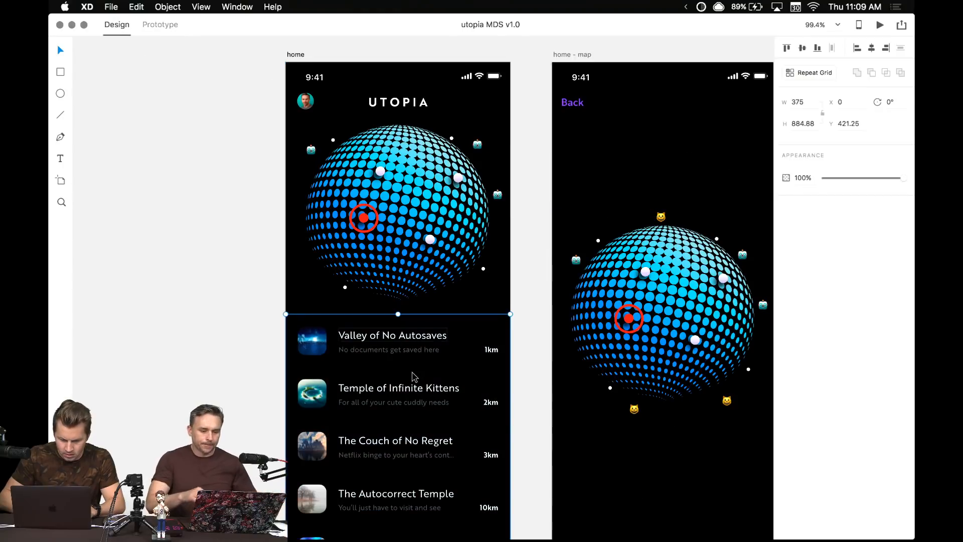
{"action": "left_click_drag", "start_coordinate": [415, 358], "coordinate": [422, 234]}
{"action": "left_click", "coordinate": [421, 153]}
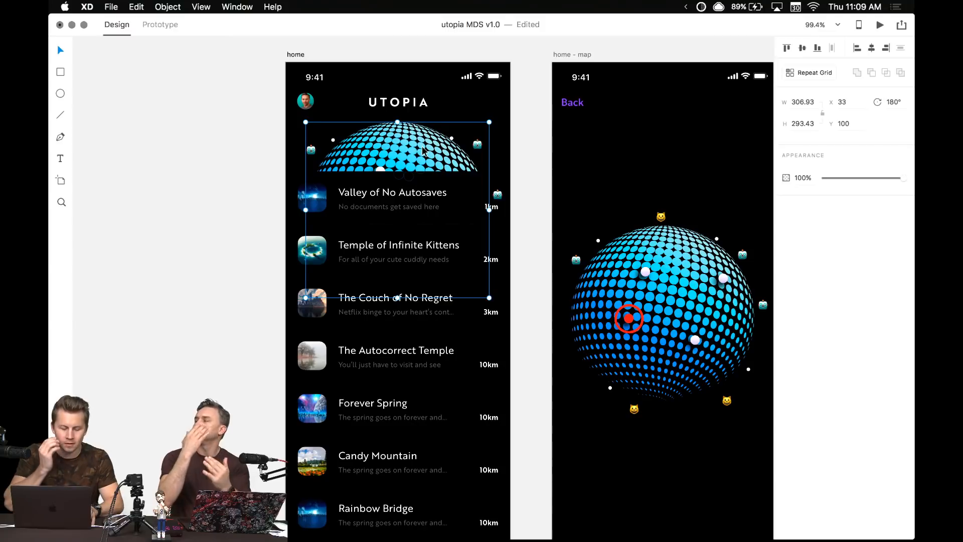
{"action": "left_click_drag", "start_coordinate": [423, 151], "coordinate": [423, 153]}
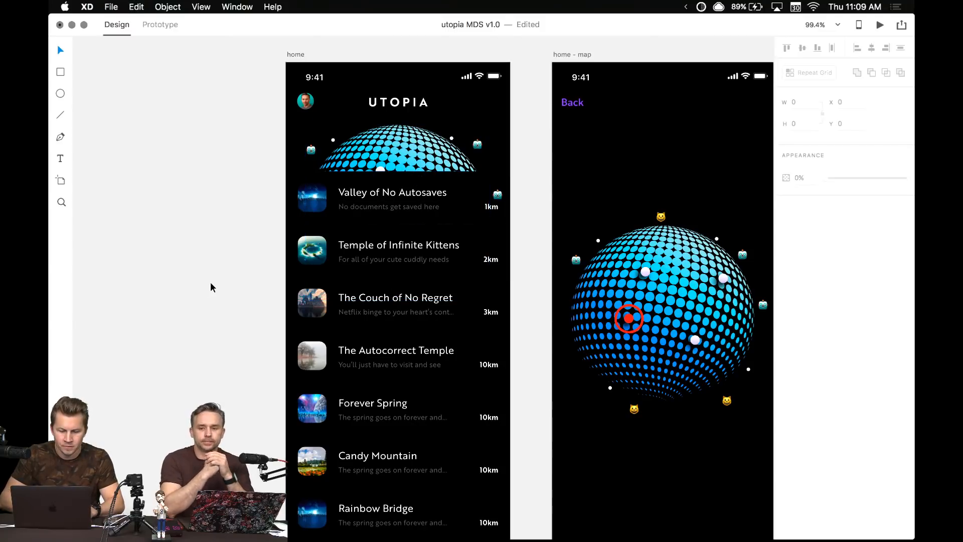
- Move the home artboard's location list down to leave a large gap below the globe
{"action": "left_click_drag", "start_coordinate": [415, 246], "coordinate": [415, 453]}
{"action": "scroll", "coordinate": [416, 452], "scroll_direction": "right", "scroll_amount": 6}
{"action": "scroll", "coordinate": [416, 452], "scroll_direction": "down", "scroll_amount": 2}
{"action": "left_click", "coordinate": [371, 225]}
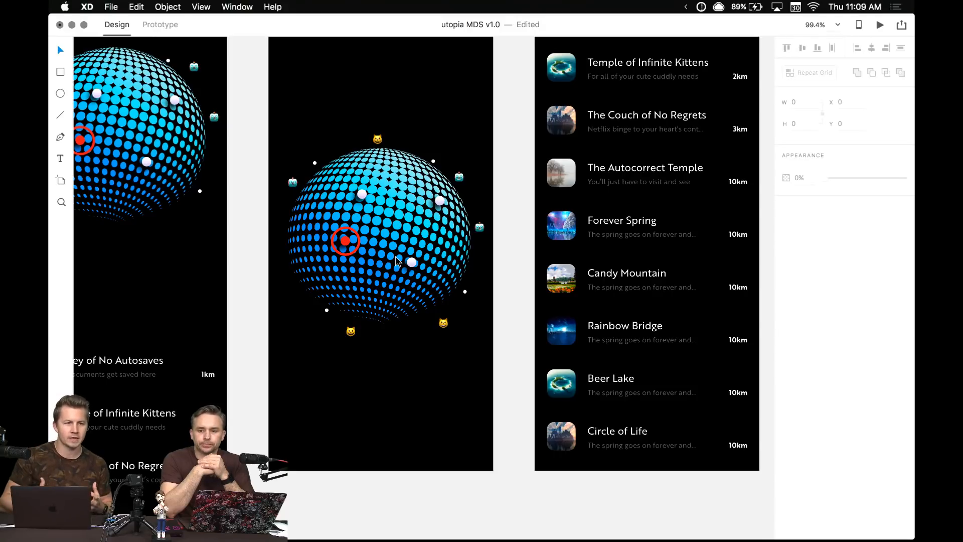
- Undo both moves of the location list on the home artboard
{"action": "scroll", "coordinate": [396, 260], "scroll_direction": "left", "scroll_amount": 5}
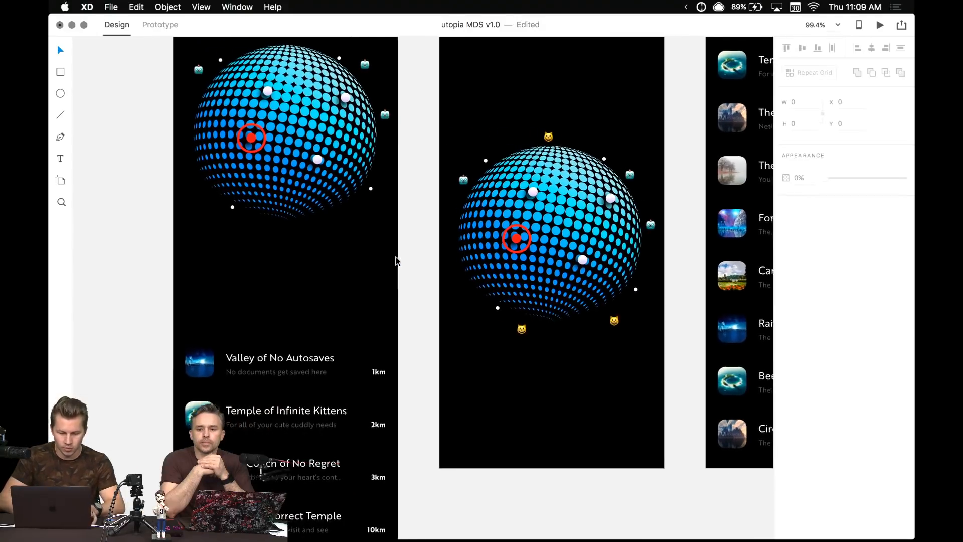
{"action": "scroll", "coordinate": [179, 230], "scroll_direction": "up", "scroll_amount": 2}
{"action": "key", "text": "super+z"}
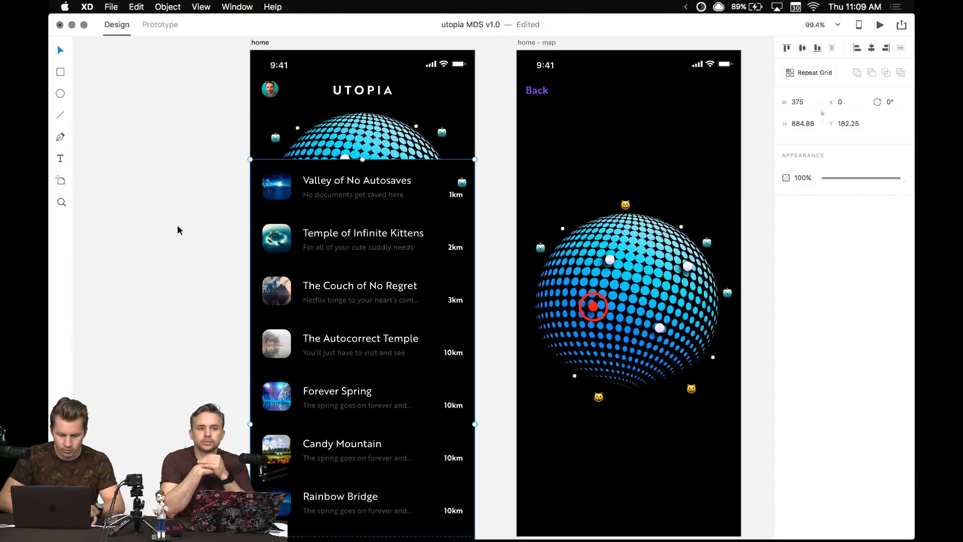
{"action": "key", "text": "super+z"}
- Preview the home screen again, scrolling its location list down and back up, and close the preview window
{"action": "key", "text": "super+Return"}
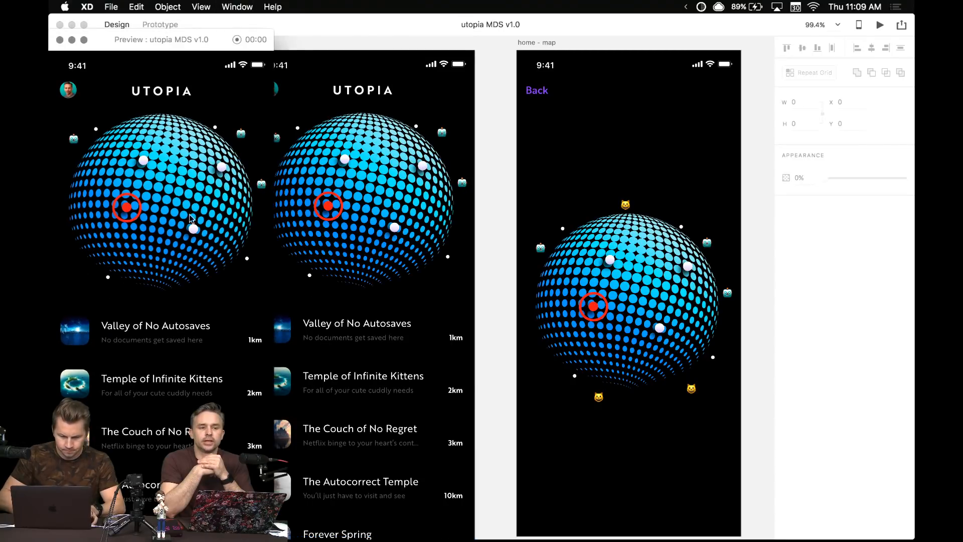
{"action": "scroll", "coordinate": [383, 271], "scroll_direction": "down", "scroll_amount": 10}
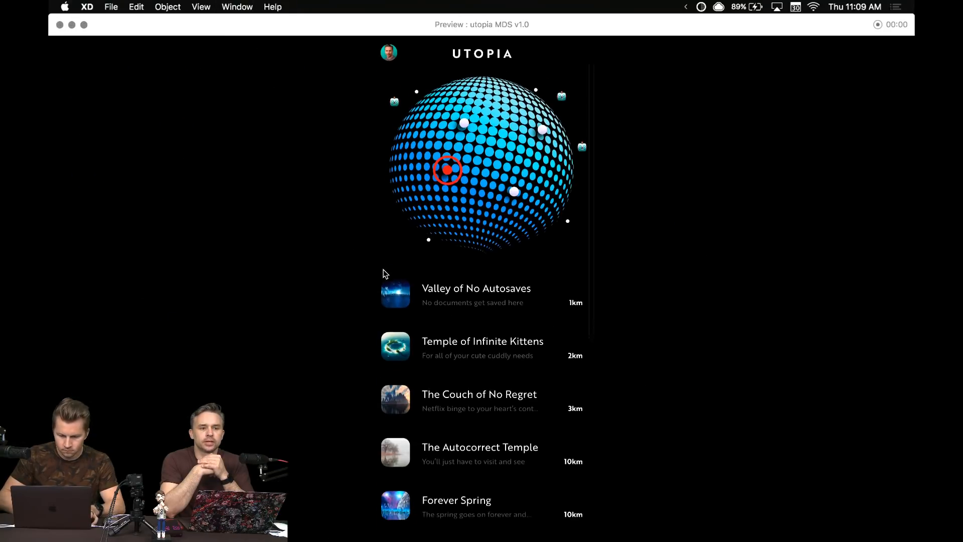
{"action": "scroll", "coordinate": [383, 271], "scroll_direction": "up", "scroll_amount": 10}
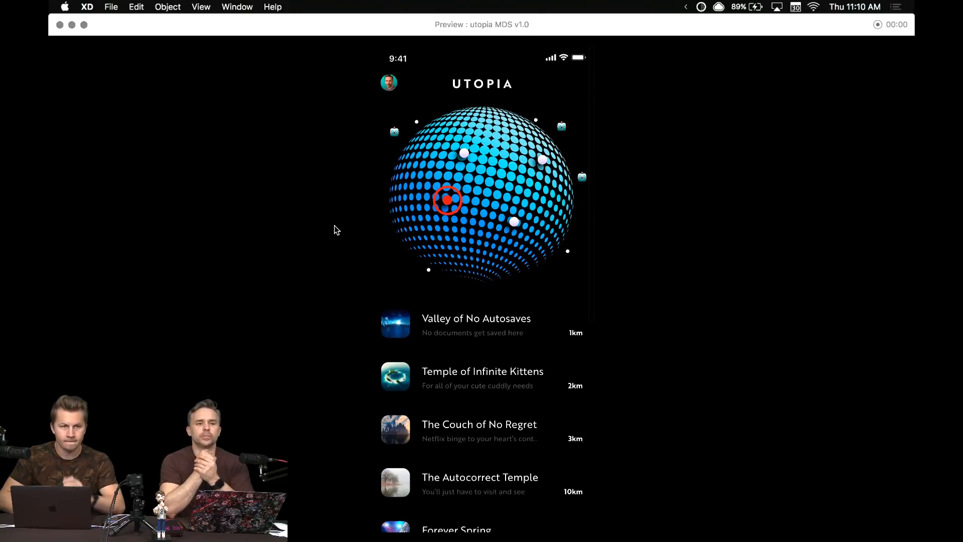
{"action": "left_click", "coordinate": [60, 25]}
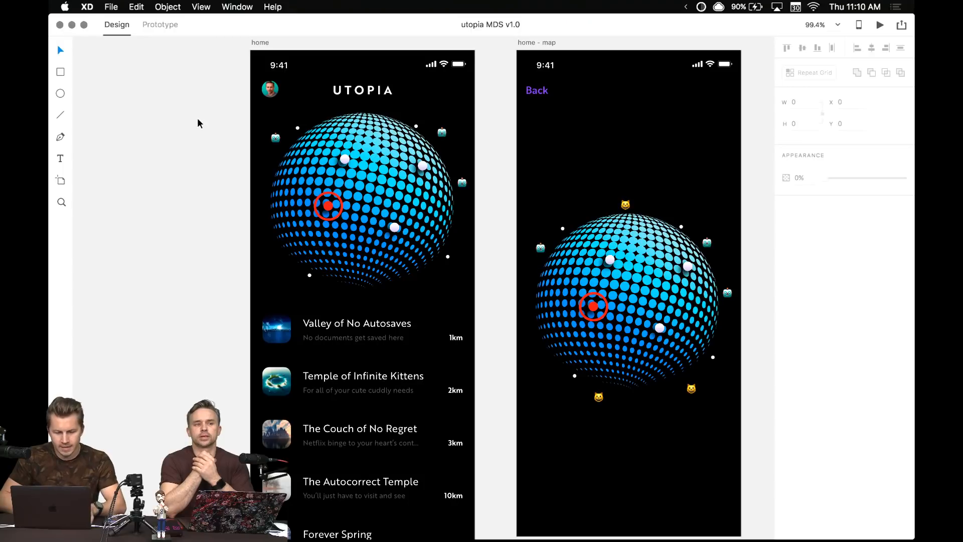
- Select the home artboard in Design mode, examine its vertical scrolling and viewport boundary along its full height, and deselect it
{"action": "left_click", "coordinate": [163, 25]}
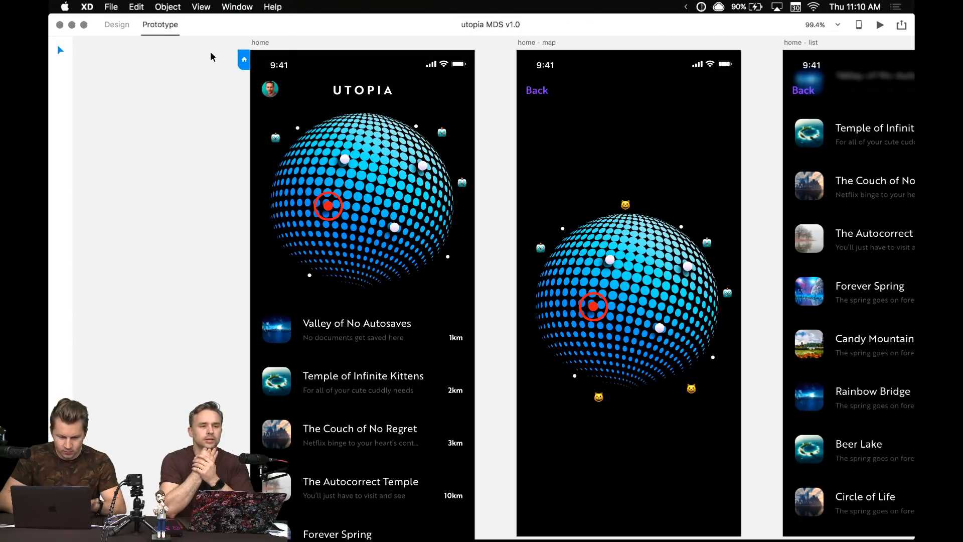
{"action": "left_click", "coordinate": [121, 26]}
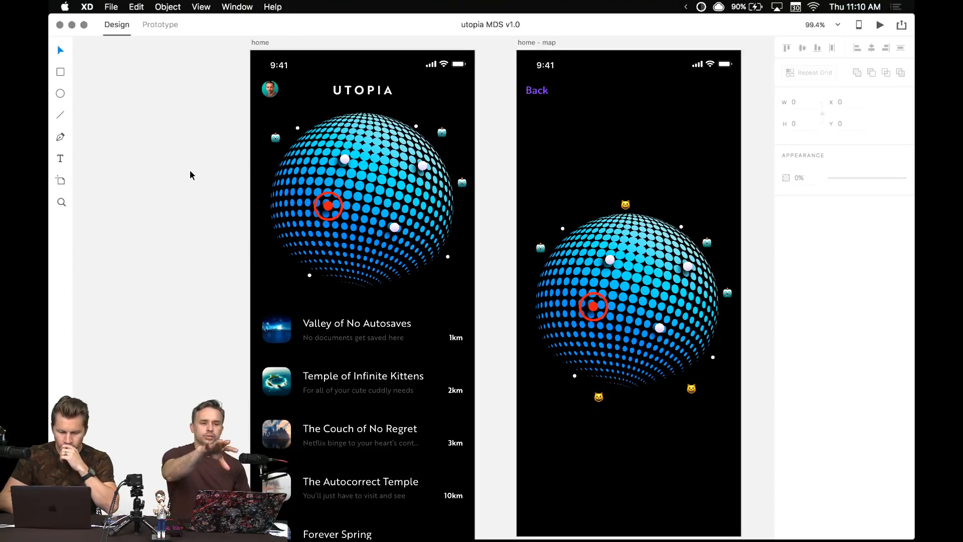
{"action": "left_click", "coordinate": [280, 43]}
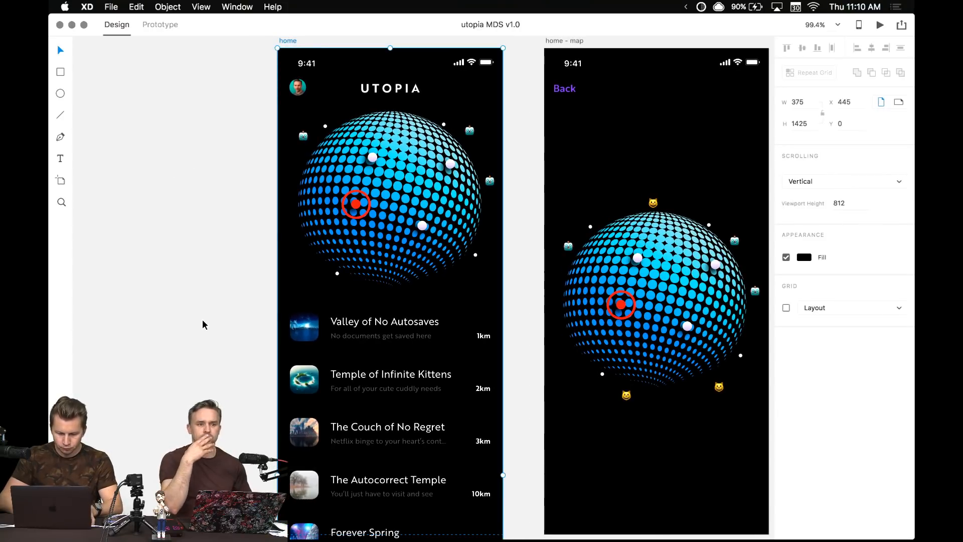
{"action": "scroll", "coordinate": [204, 324], "scroll_direction": "down", "scroll_amount": 5}
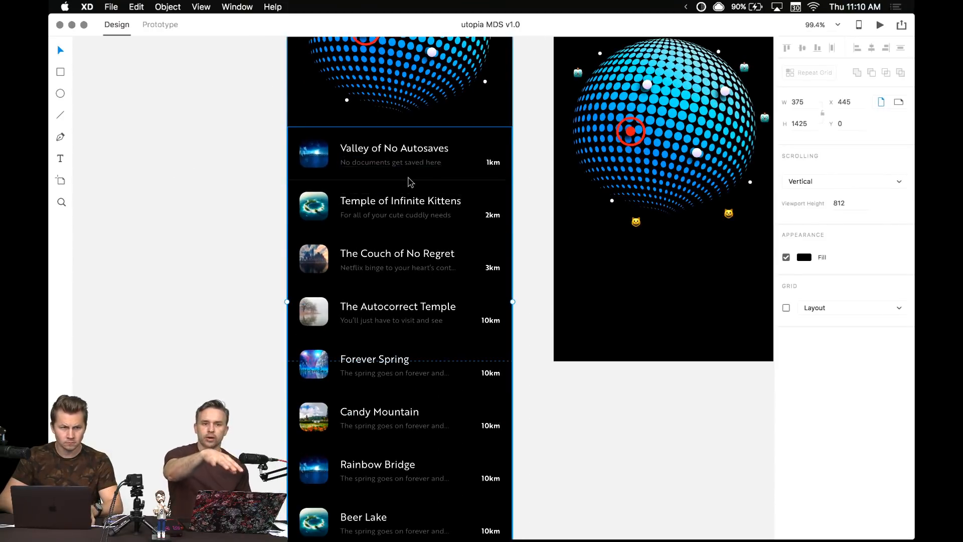
{"action": "scroll", "coordinate": [410, 182], "scroll_direction": "down", "scroll_amount": 10}
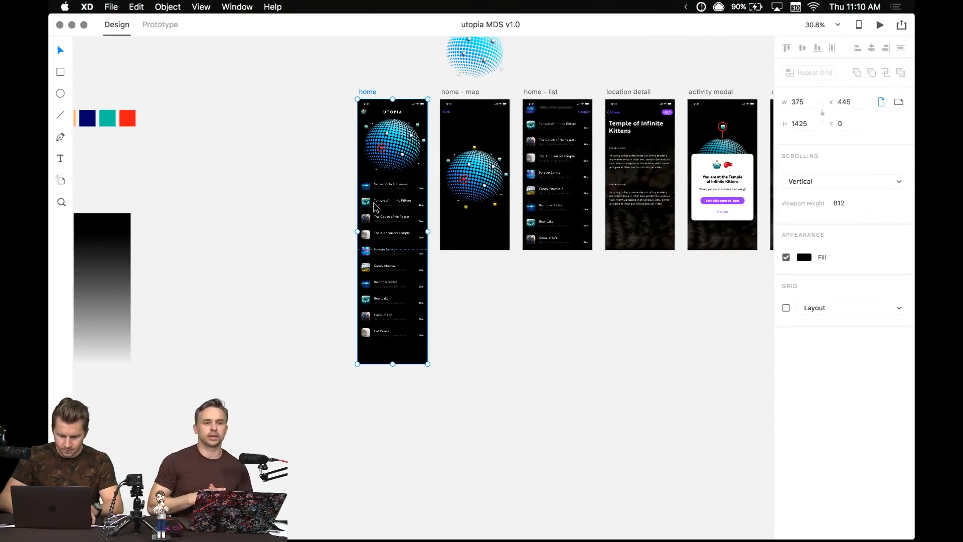
{"action": "left_click", "coordinate": [318, 249]}
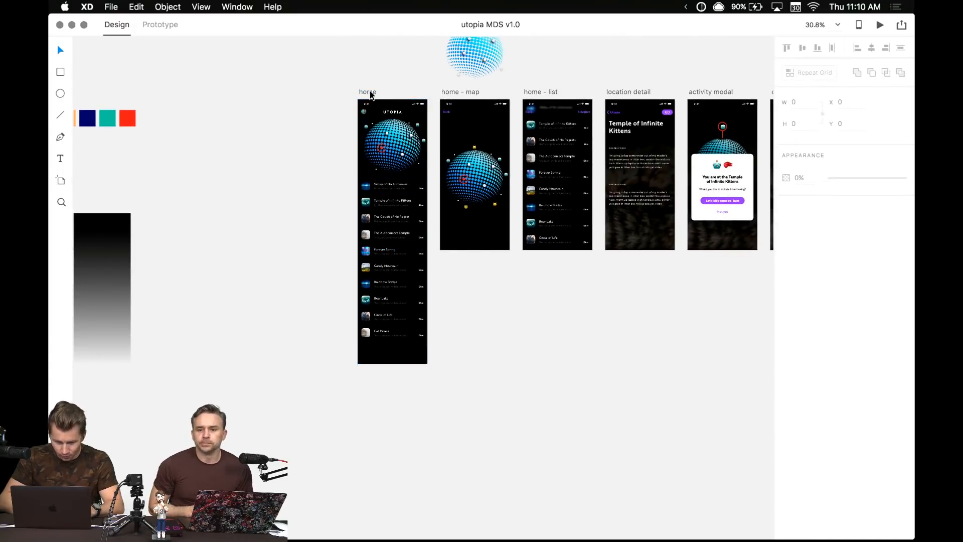
- Add an iPhone X artboard and place it directly to the left of the home artboard
{"action": "left_click", "coordinate": [368, 93]}
{"action": "key", "text": "a"}
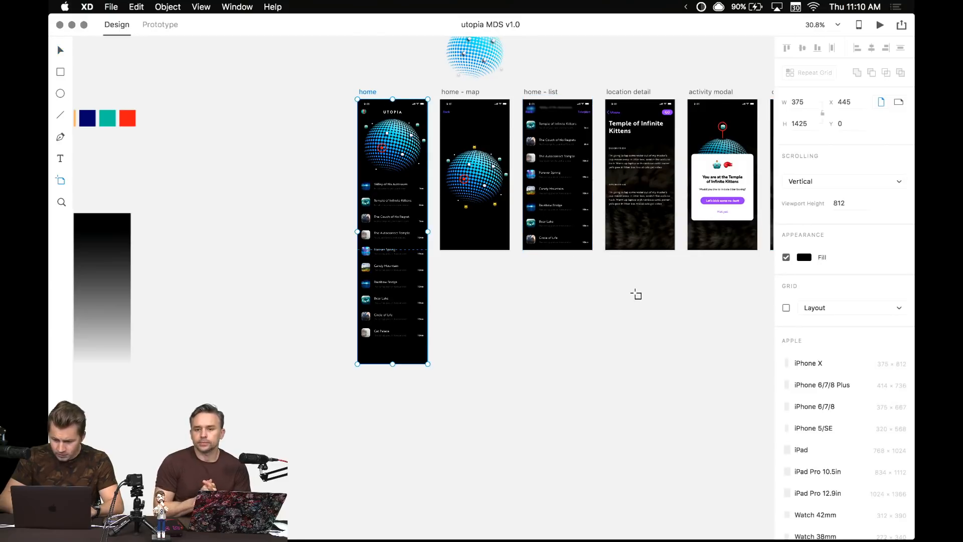
{"action": "left_click", "coordinate": [842, 373]}
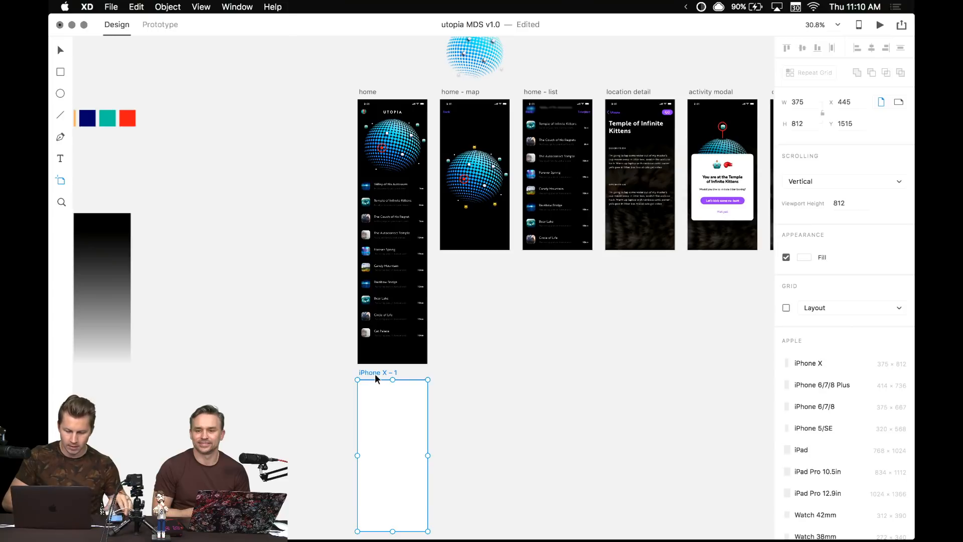
{"action": "left_click_drag", "start_coordinate": [376, 379], "coordinate": [296, 91]}
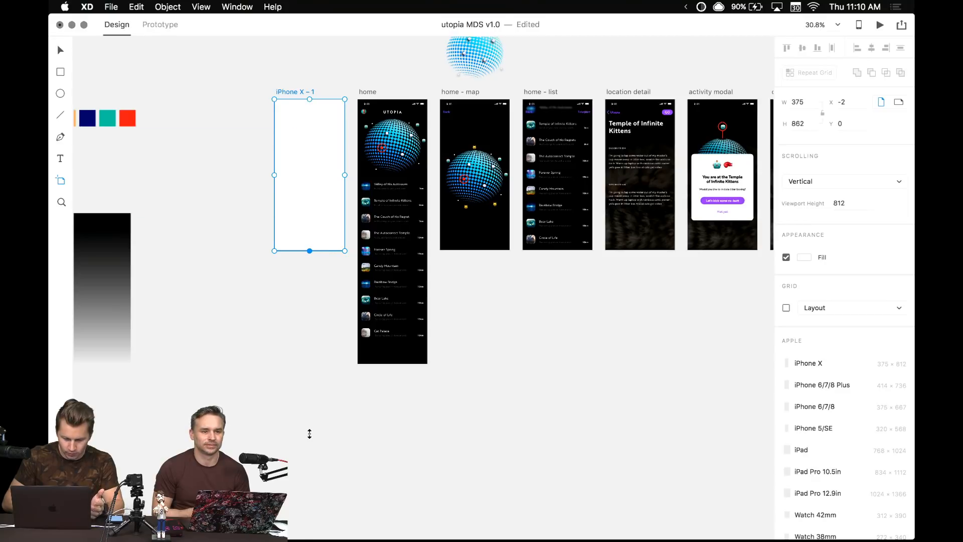
- Extend the new iPhone X artboard's height to about 1877, examine its viewport marker, and deselect it
{"action": "left_click_drag", "start_coordinate": [310, 434], "coordinate": [309, 448]}
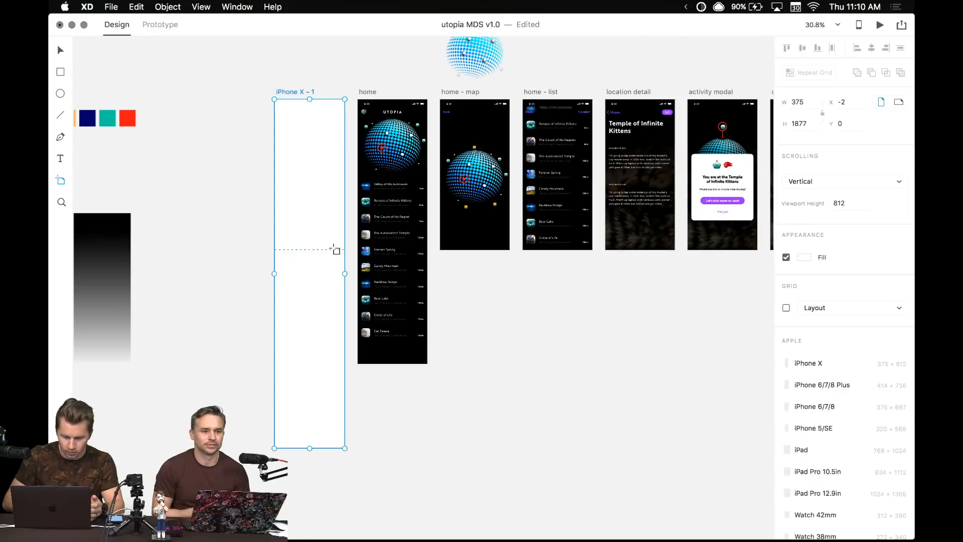
{"action": "scroll", "coordinate": [306, 251], "scroll_direction": "up", "scroll_amount": 5}
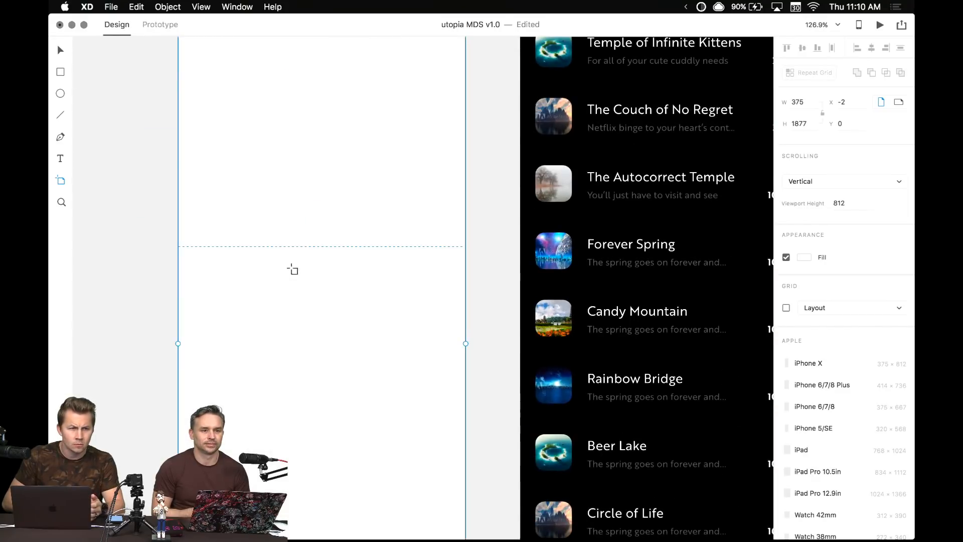
{"action": "scroll", "coordinate": [365, 261], "scroll_direction": "down", "scroll_amount": 5}
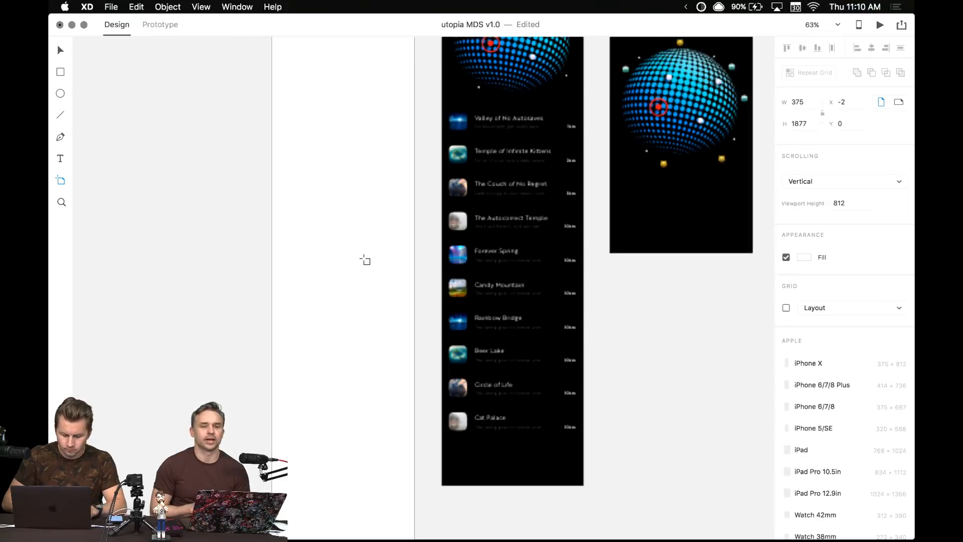
{"action": "scroll", "coordinate": [341, 185], "scroll_direction": "up", "scroll_amount": 5}
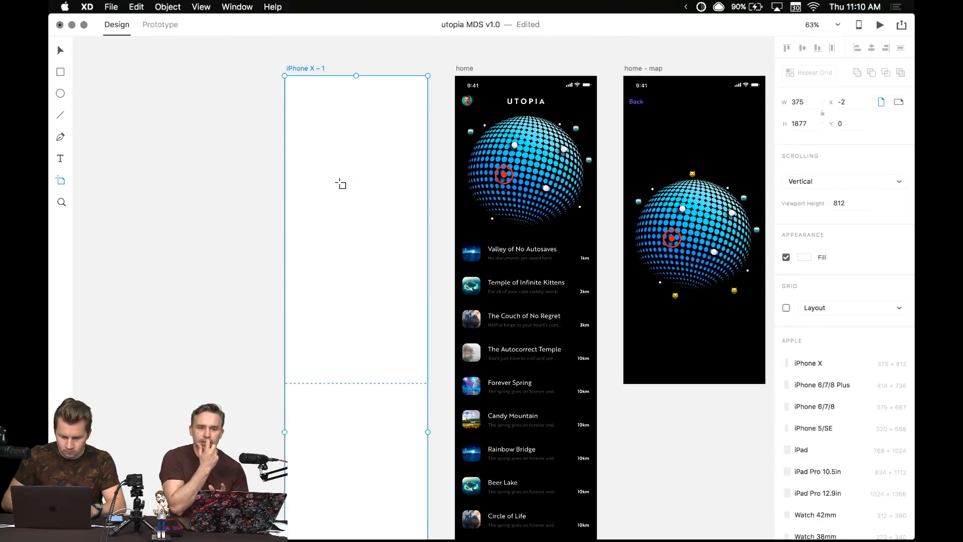
{"action": "key", "text": "Escape"}
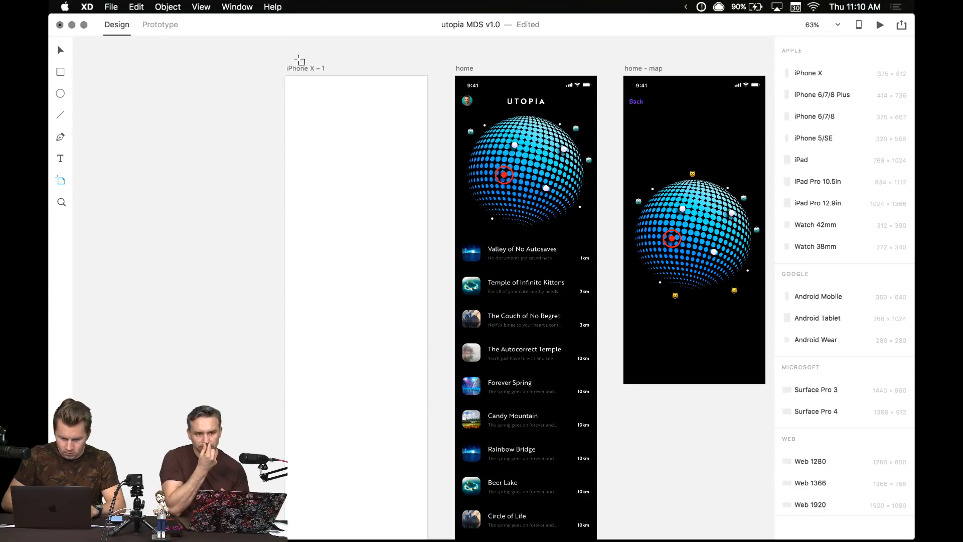
- Return to the Select tool and select the blank iPhone X artboard to review its scrolling and viewport height
{"action": "key", "text": "super+z"}
{"action": "key", "text": "super+z"}
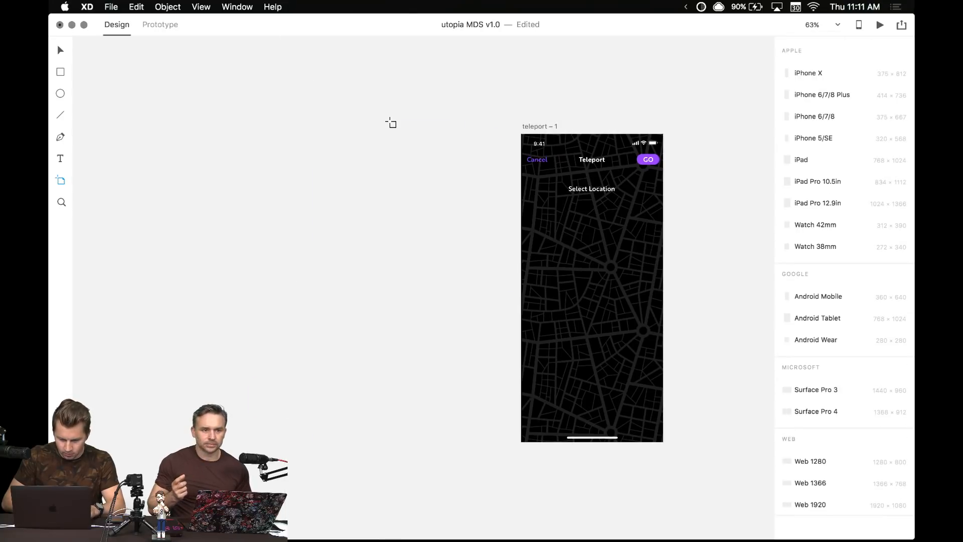
{"action": "scroll", "coordinate": [391, 123], "scroll_direction": "up", "scroll_amount": 15}
{"action": "scroll", "coordinate": [391, 123], "scroll_direction": "right", "scroll_amount": 15}
{"action": "key", "text": "v"}
{"action": "scroll", "coordinate": [391, 123], "scroll_direction": "down", "scroll_amount": 4}
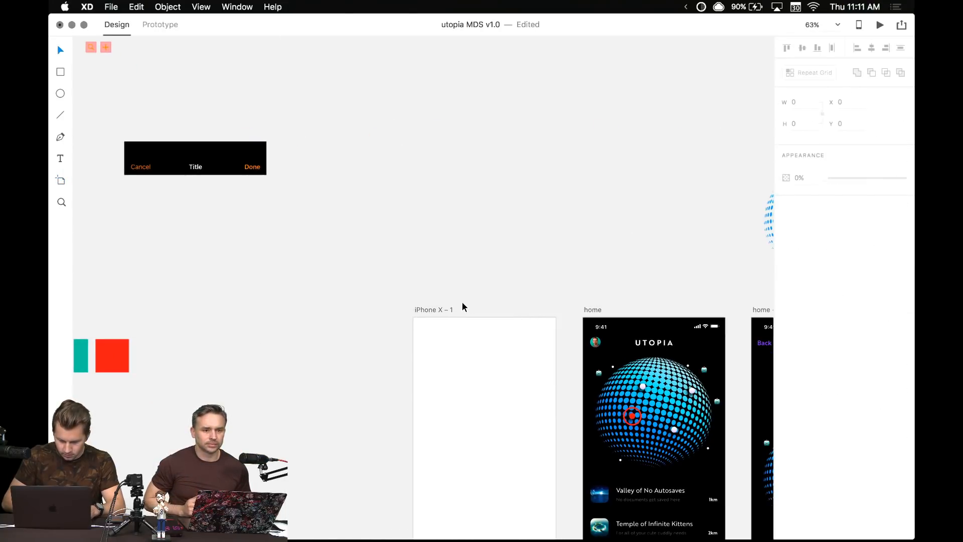
{"action": "left_click", "coordinate": [450, 310]}
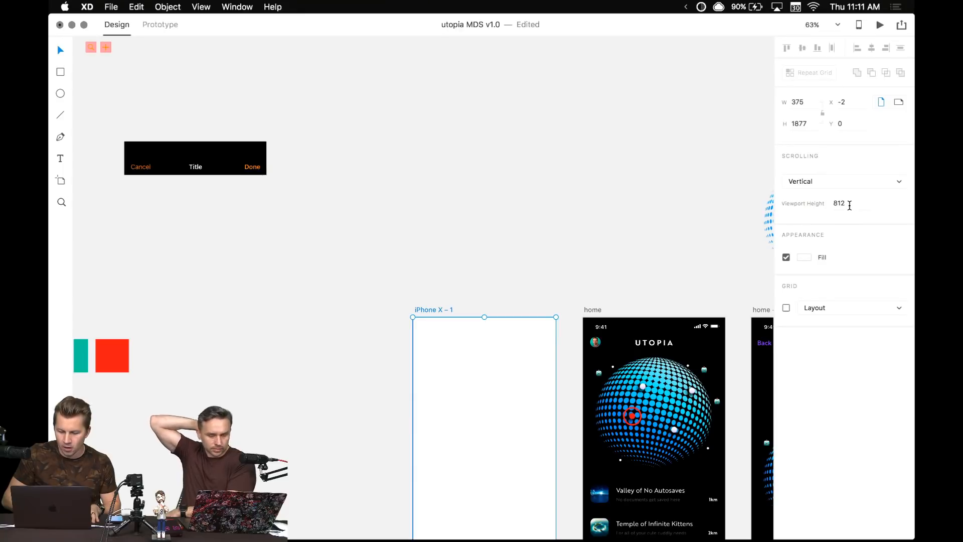
- Check the scrolling options for the blank iPhone X artboard, keep Vertical, and deselect the artboard
{"action": "scroll", "coordinate": [585, 237], "scroll_direction": "down", "scroll_amount": 3}
{"action": "scroll", "coordinate": [585, 237], "scroll_direction": "right", "scroll_amount": 3}
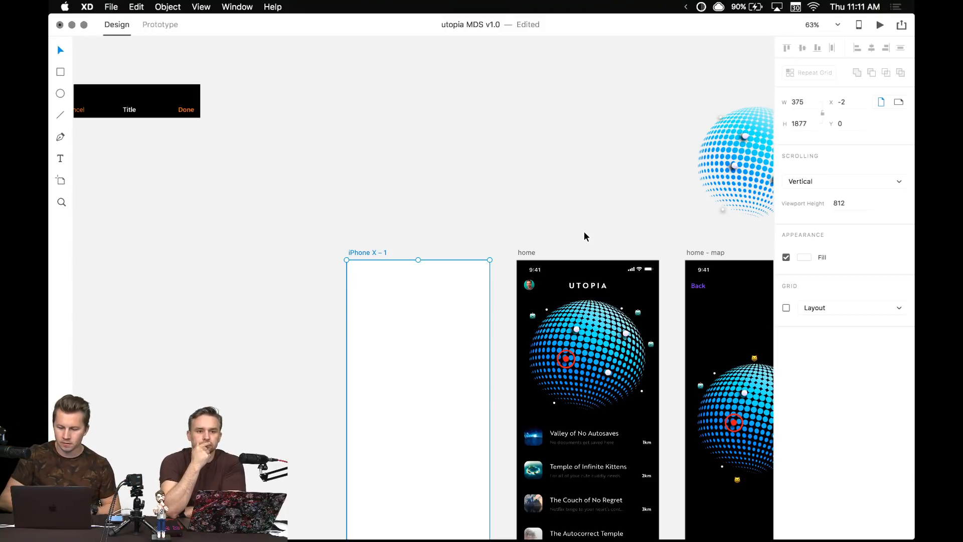
{"action": "left_click", "coordinate": [827, 181]}
{"action": "left_click", "coordinate": [569, 173]}
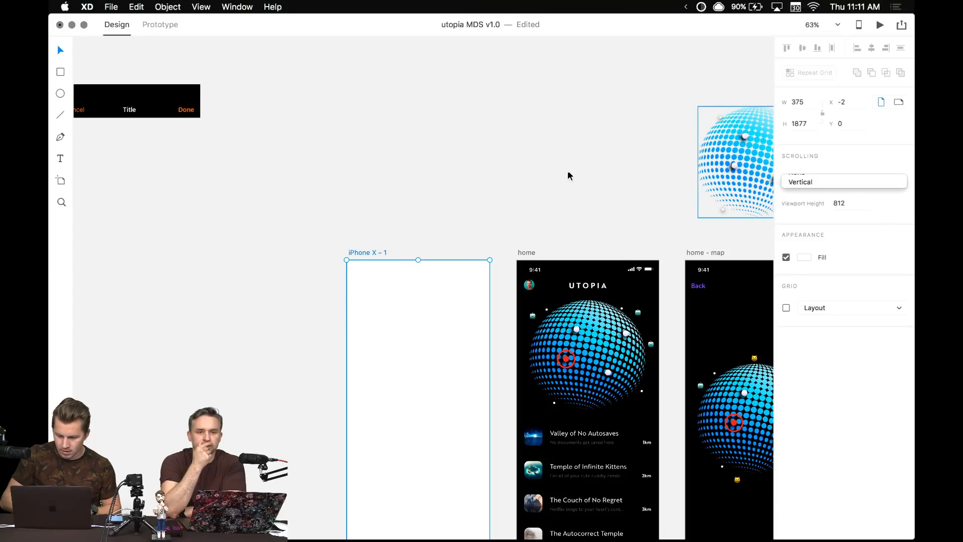
{"action": "scroll", "coordinate": [570, 175], "scroll_direction": "down", "scroll_amount": 3}
{"action": "scroll", "coordinate": [570, 175], "scroll_direction": "right", "scroll_amount": 2}
{"action": "left_click", "coordinate": [556, 159]}
{"action": "scroll", "coordinate": [556, 159], "scroll_direction": "right", "scroll_amount": 3}
{"action": "scroll", "coordinate": [556, 160], "scroll_direction": "down", "scroll_amount": 2}
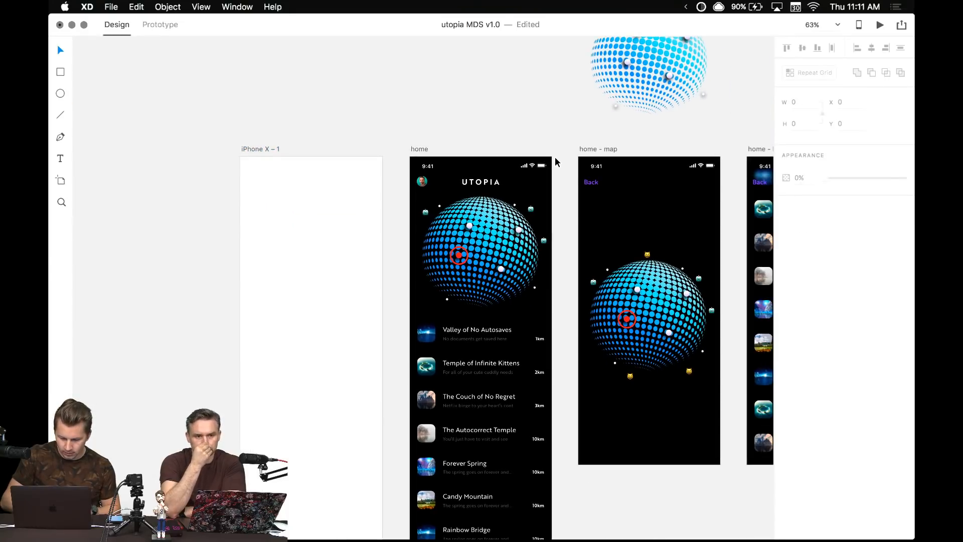
- Copy the places list from the home artboard onto the blank iPhone X artboard and ungroup the copy into separate rows
{"action": "left_click", "coordinate": [474, 340]}
{"action": "scroll", "coordinate": [416, 323], "scroll_direction": "up", "scroll_amount": 3}
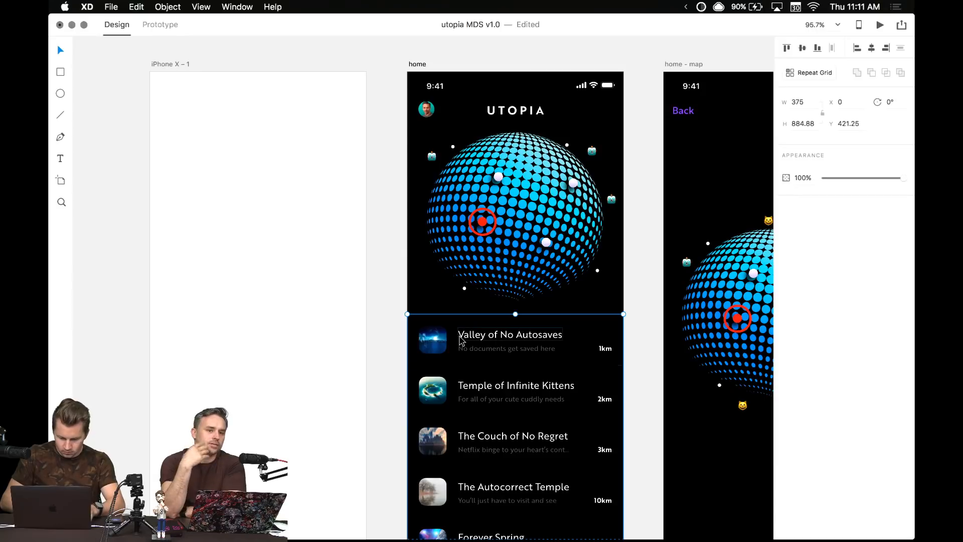
{"action": "left_click_drag", "start_coordinate": [521, 341], "coordinate": [263, 318]}
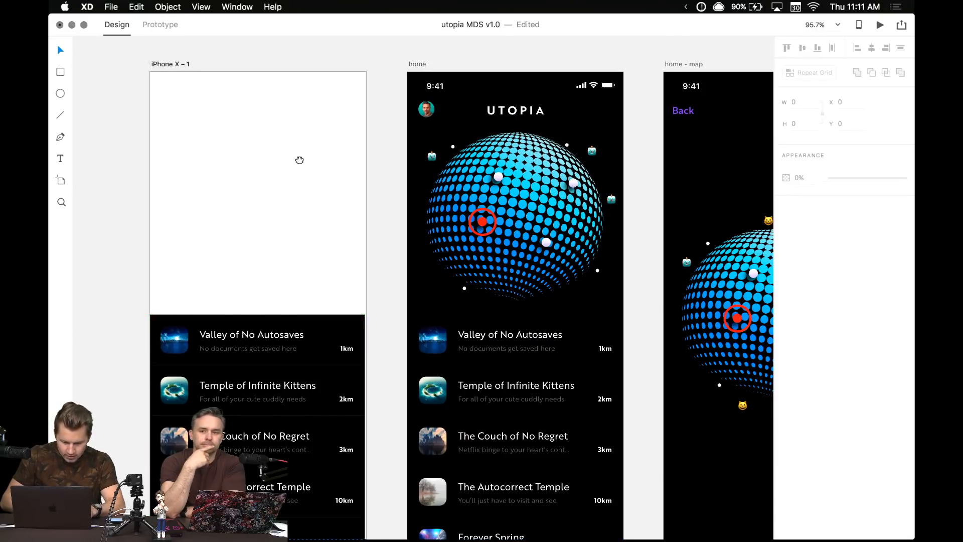
{"action": "scroll", "coordinate": [299, 159], "scroll_direction": "down", "scroll_amount": 5}
{"action": "scroll", "coordinate": [299, 159], "scroll_direction": "left", "scroll_amount": 2}
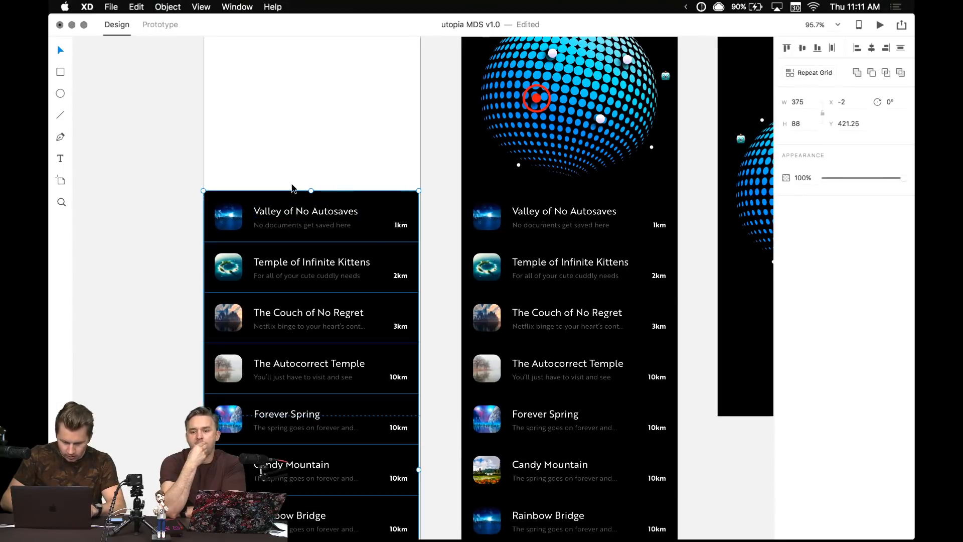
- Delete all copied rows on the iPhone X artboard except the Valley of No Autosaves row
{"action": "left_click", "coordinate": [278, 176]}
{"action": "scroll", "coordinate": [279, 176], "scroll_direction": "down", "scroll_amount": 5}
{"action": "scroll", "coordinate": [244, 197], "scroll_direction": "left", "scroll_amount": 1}
{"action": "left_click_drag", "start_coordinate": [244, 197], "coordinate": [345, 423]}
{"action": "key", "text": "Delete"}
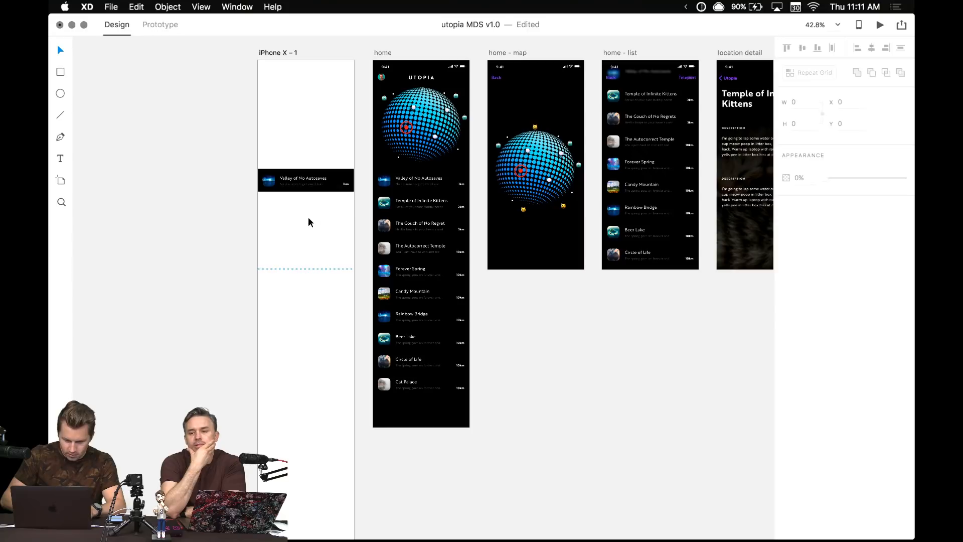
- Align the Valley of No Autosaves row with the iPhone X artboard's left edge at X 0 and convert it into a repeat grid
{"action": "left_click", "coordinate": [317, 191]}
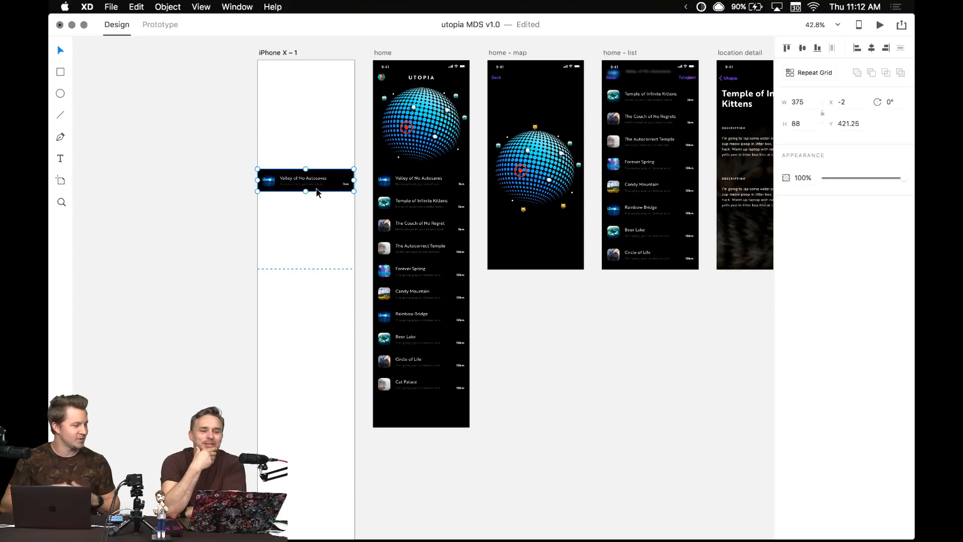
{"action": "scroll", "coordinate": [317, 192], "scroll_direction": "up", "scroll_amount": 2}
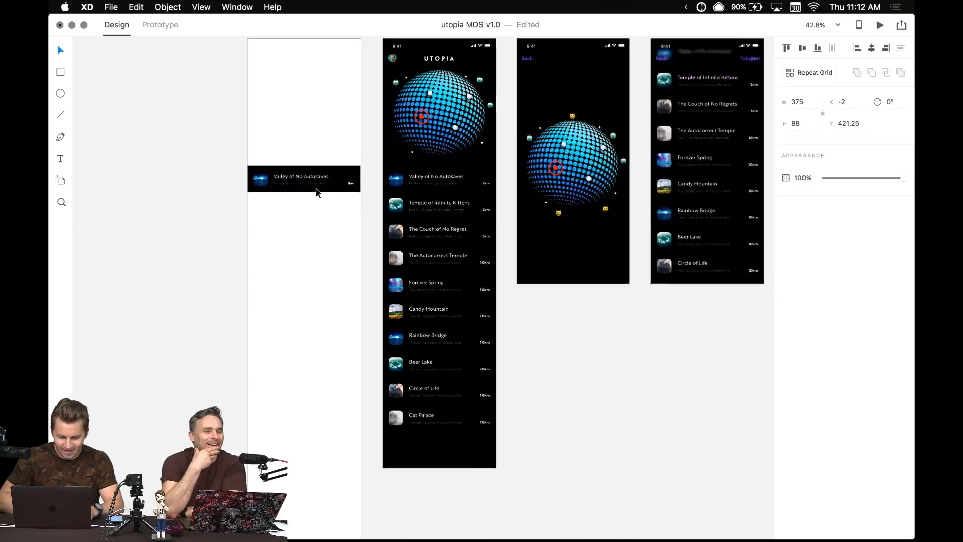
{"action": "scroll", "coordinate": [316, 192], "scroll_direction": "up", "scroll_amount": 5}
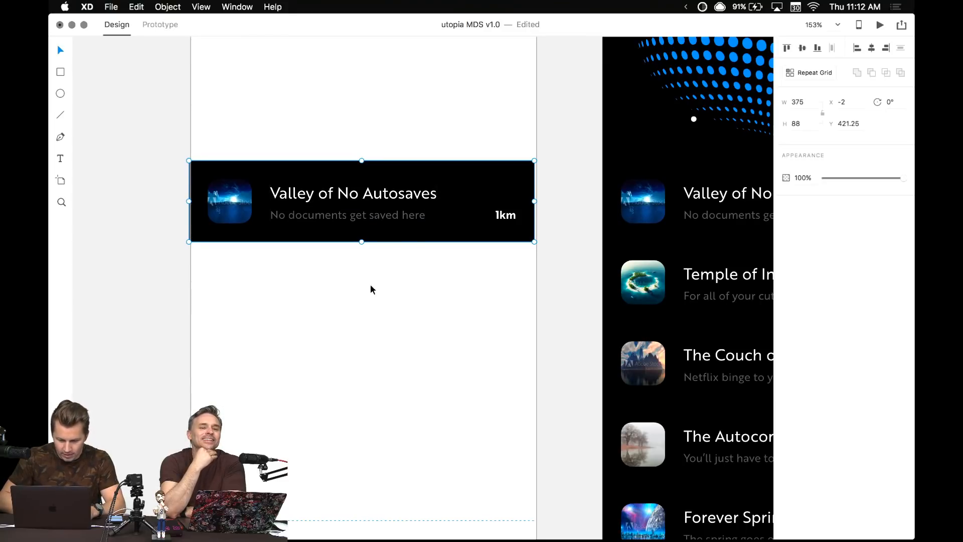
{"action": "key", "text": "ctrl+super+Left"}
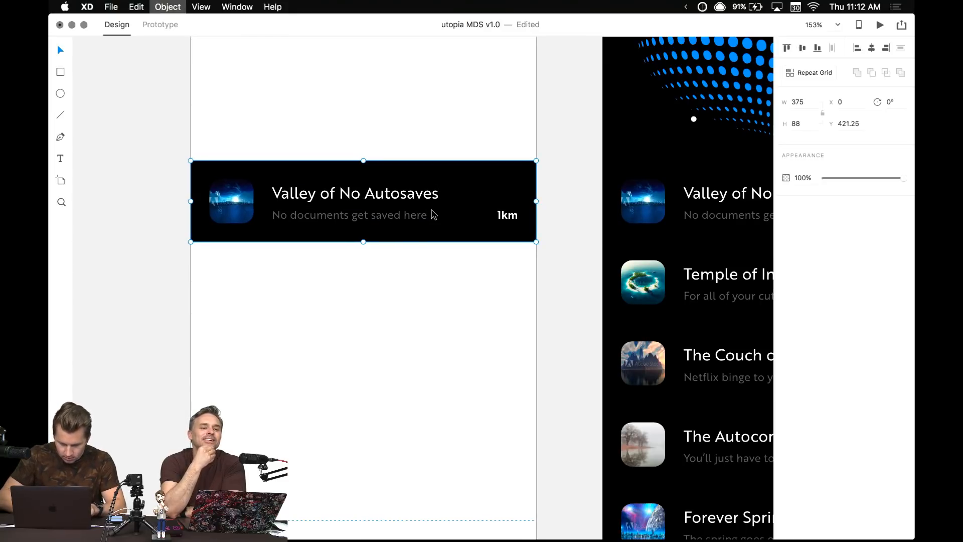
{"action": "key", "text": "super+r"}
- Extend the row's repeat grid down the iPhone X artboard to a height of about 1391
{"action": "scroll", "coordinate": [426, 221], "scroll_direction": "down", "scroll_amount": 4}
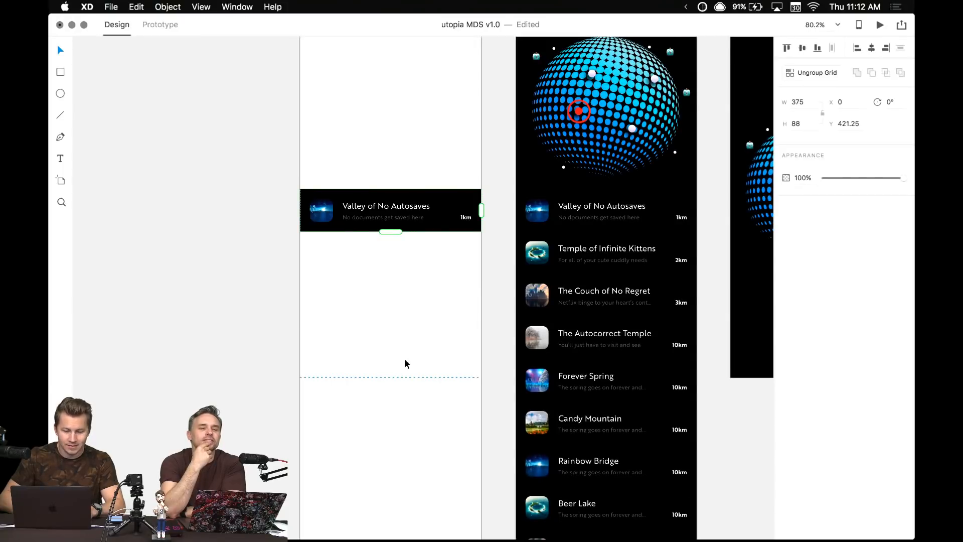
{"action": "scroll", "coordinate": [405, 360], "scroll_direction": "down", "scroll_amount": 5}
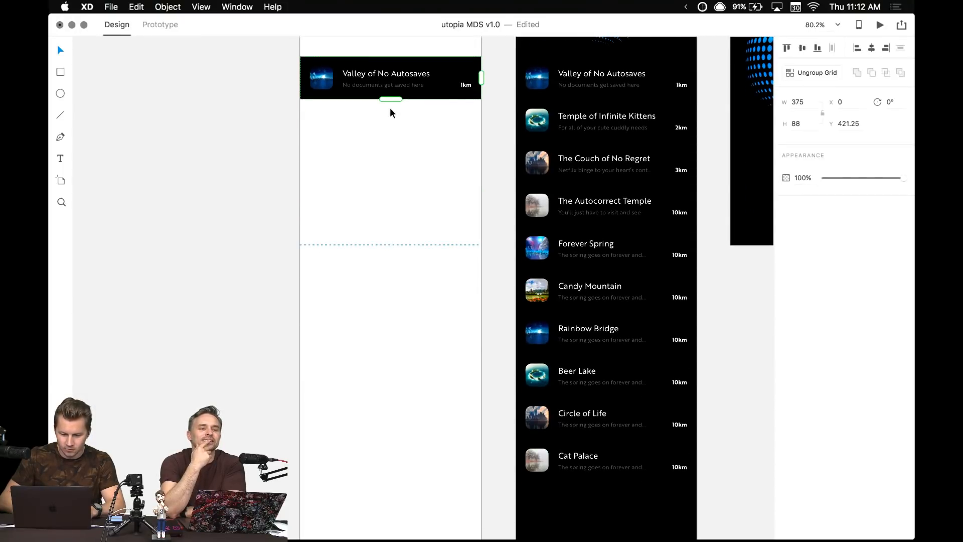
{"action": "left_click_drag", "start_coordinate": [394, 99], "coordinate": [374, 504]}
{"action": "scroll", "coordinate": [411, 147], "scroll_direction": "down", "scroll_amount": 8}
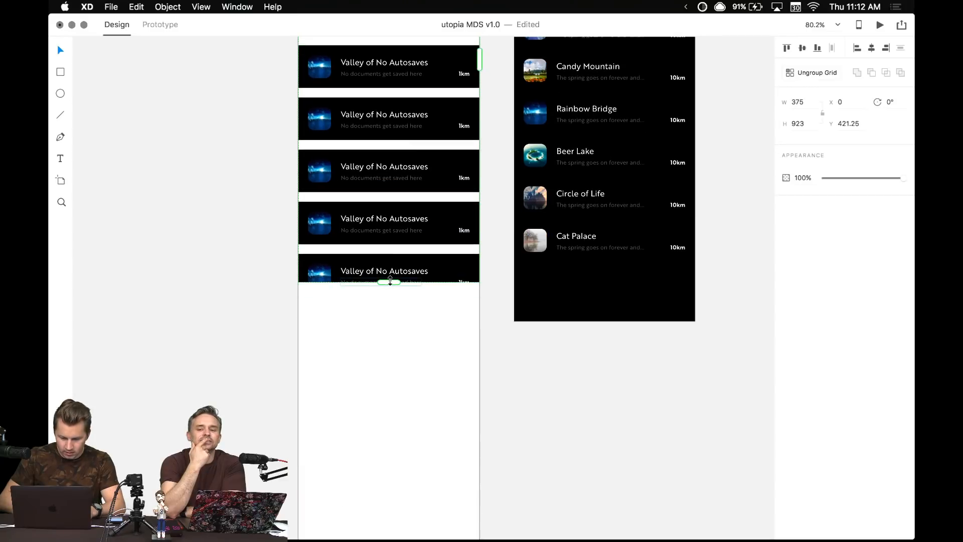
{"action": "left_click_drag", "start_coordinate": [389, 283], "coordinate": [389, 508]}
{"action": "scroll", "coordinate": [388, 189], "scroll_direction": "up", "scroll_amount": 14}
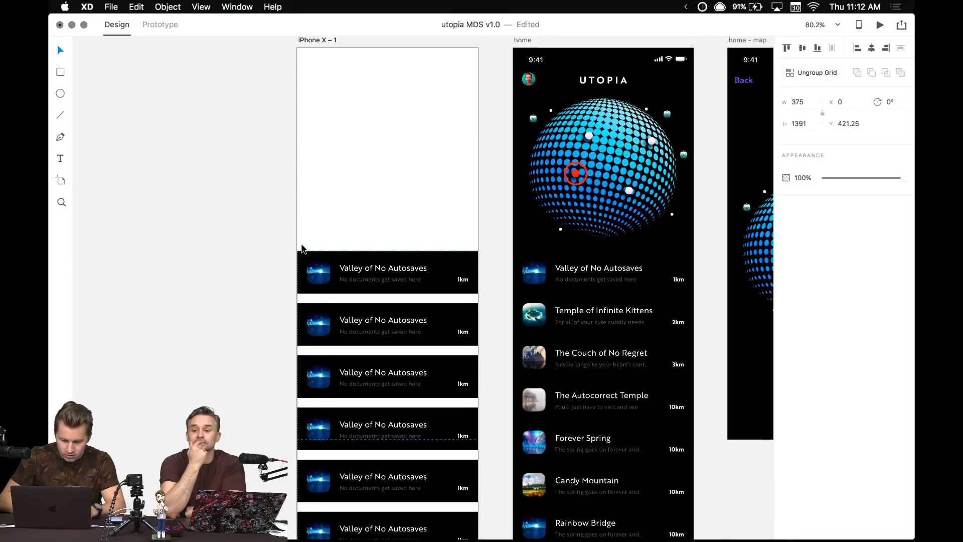
- Close the vertical gap between the repeated rows to 0 and deselect the grid
{"action": "scroll", "coordinate": [301, 249], "scroll_direction": "up", "scroll_amount": 5}
{"action": "left_click_drag", "start_coordinate": [339, 418], "coordinate": [340, 390]}
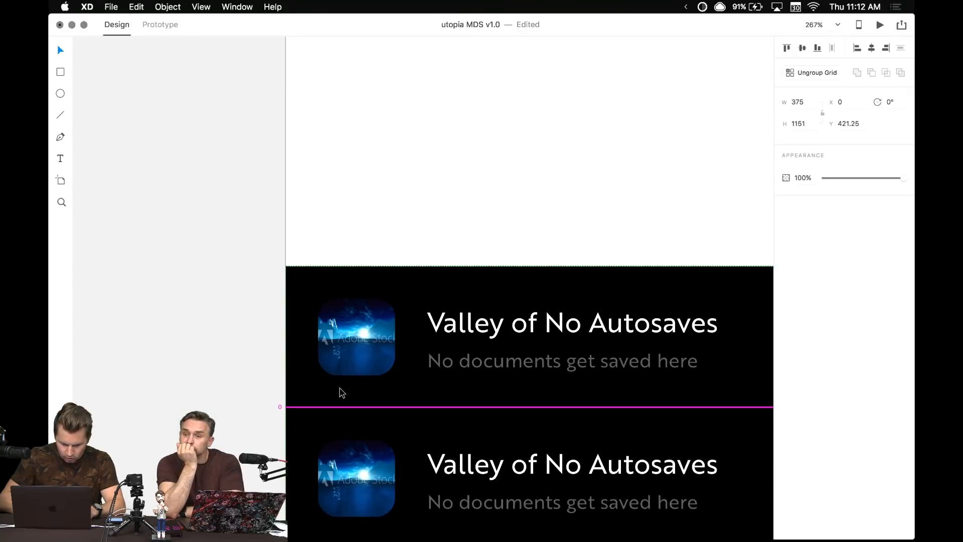
{"action": "left_click", "coordinate": [278, 299]}
{"action": "scroll", "coordinate": [280, 302], "scroll_direction": "down", "scroll_amount": 2}
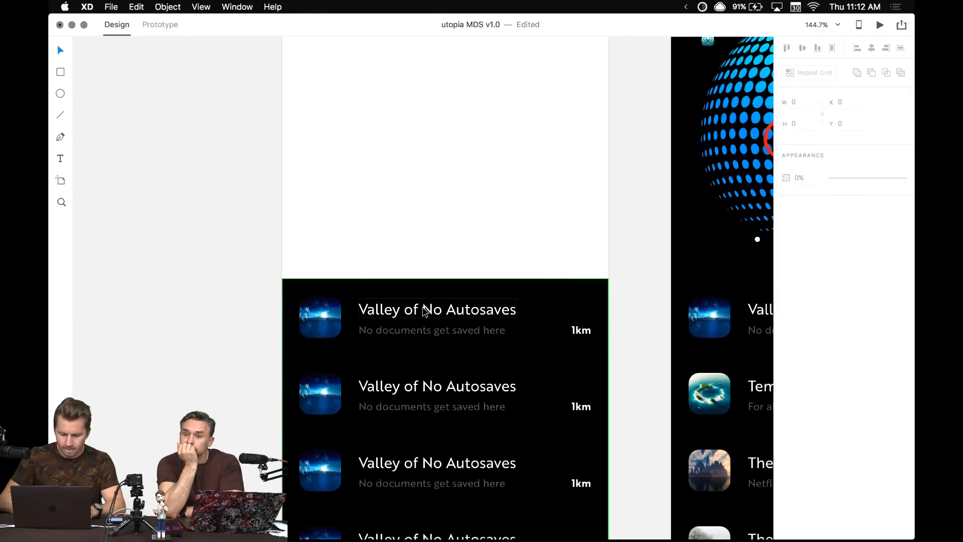
- Fill the repeated row titles with place names by dropping the Utopia Places.txt file from the desktop onto the first title
{"action": "scroll", "coordinate": [351, 301], "scroll_direction": "down", "scroll_amount": 5}
{"action": "key", "text": "F11"}
{"action": "left_click_drag", "start_coordinate": [873, 193], "coordinate": [416, 114]}
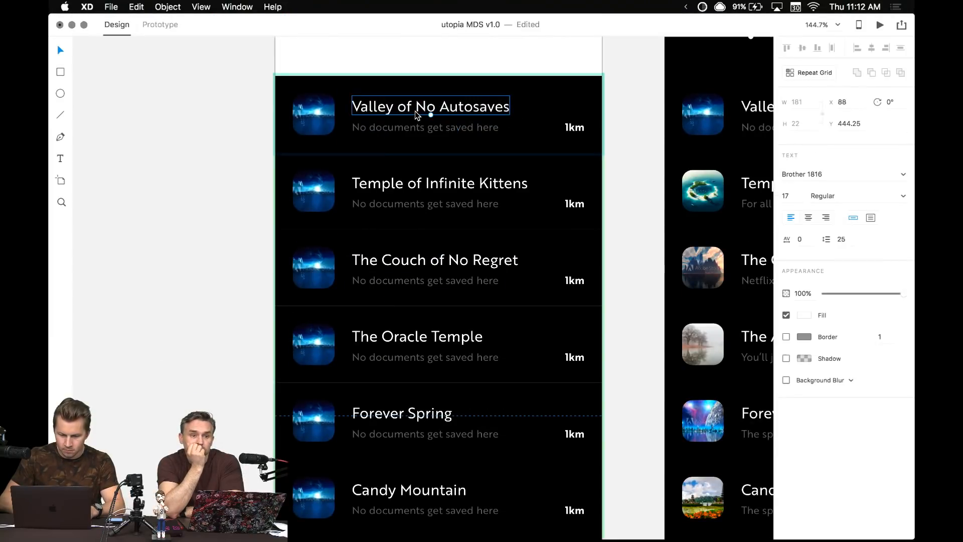
{"action": "left_click", "coordinate": [143, 257]}
{"action": "scroll", "coordinate": [166, 253], "scroll_direction": "right", "scroll_amount": 3}
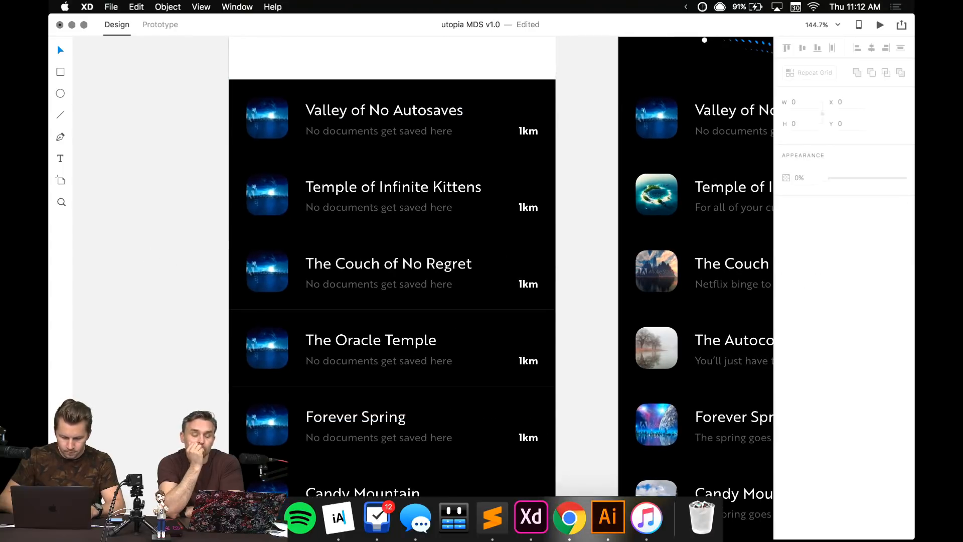
- In Finder, select all images in Creative Cloud Files > Mobile App > Places and drop them onto the first row's thumbnail to fill the grid
{"action": "left_click", "coordinate": [258, 521]}
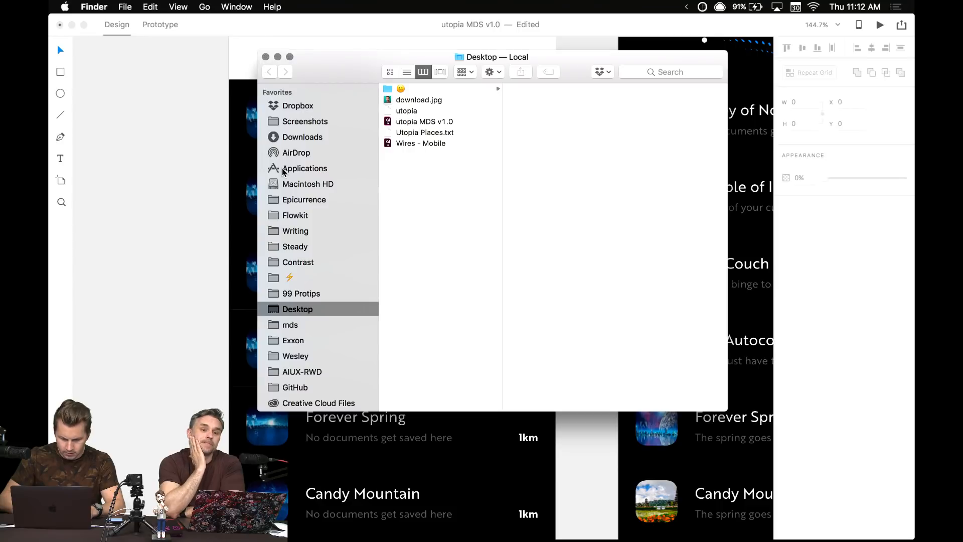
{"action": "left_click", "coordinate": [331, 403]}
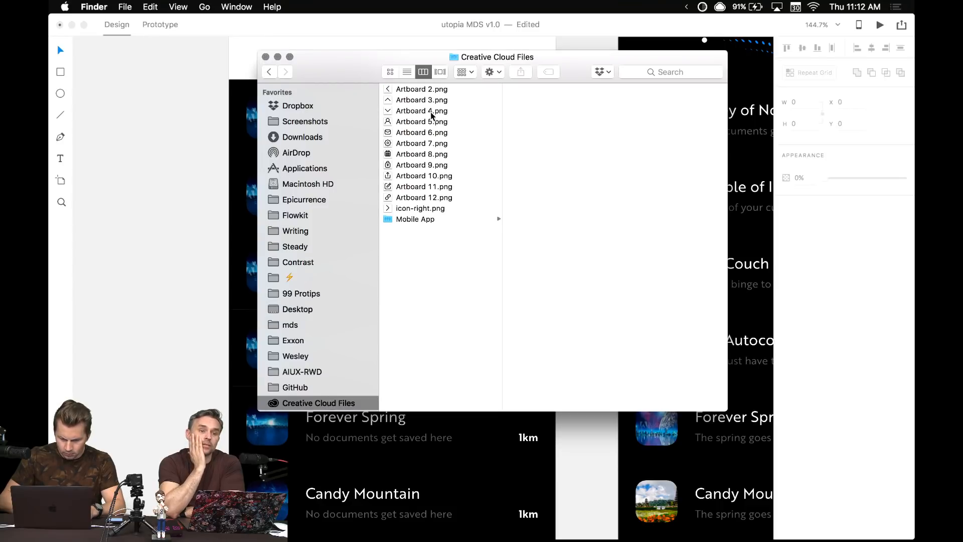
{"action": "left_click", "coordinate": [430, 220]}
{"action": "left_click", "coordinate": [535, 89]}
{"action": "left_click_drag", "start_coordinate": [664, 199], "coordinate": [677, 84]}
{"action": "left_click_drag", "start_coordinate": [691, 124], "coordinate": [273, 119]}
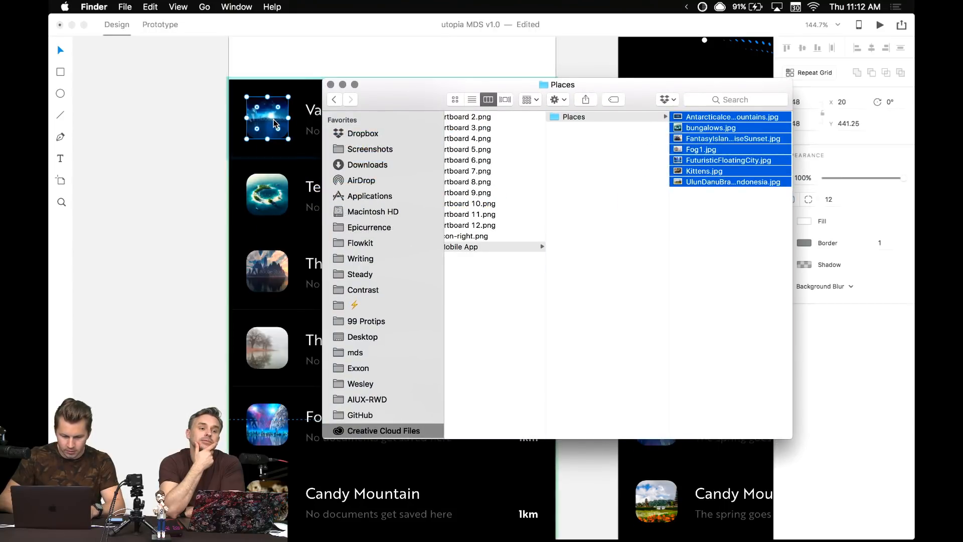
{"action": "left_click", "coordinate": [170, 234]}
- Examine the titles and thumbnails throughout the iPhone X artboard's repeat grid and compare them with the home artboard's list
{"action": "scroll", "coordinate": [183, 248], "scroll_direction": "down", "scroll_amount": 5}
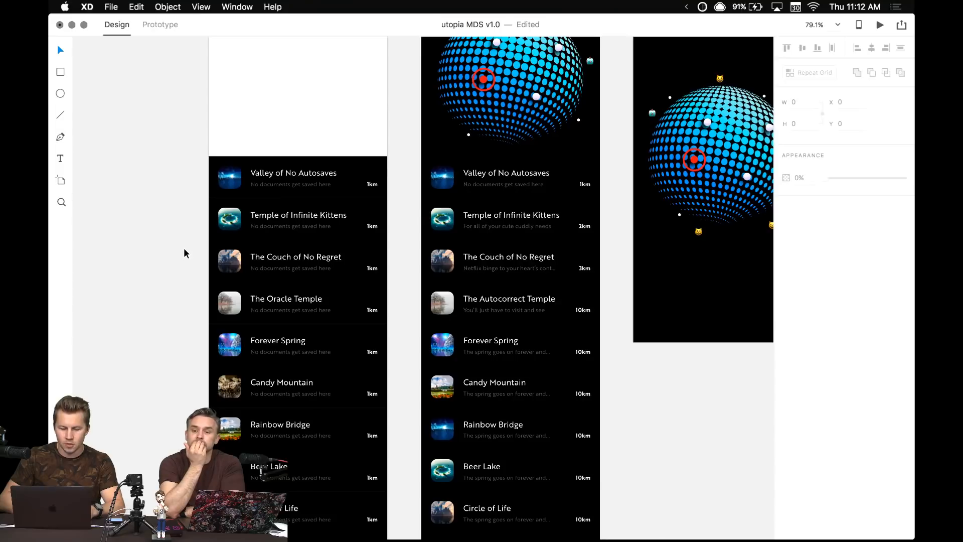
{"action": "scroll", "coordinate": [184, 248], "scroll_direction": "down", "scroll_amount": 3}
{"action": "scroll", "coordinate": [182, 367], "scroll_direction": "down", "scroll_amount": 4}
{"action": "scroll", "coordinate": [183, 368], "scroll_direction": "up", "scroll_amount": 1}
{"action": "scroll", "coordinate": [182, 367], "scroll_direction": "up", "scroll_amount": 2}
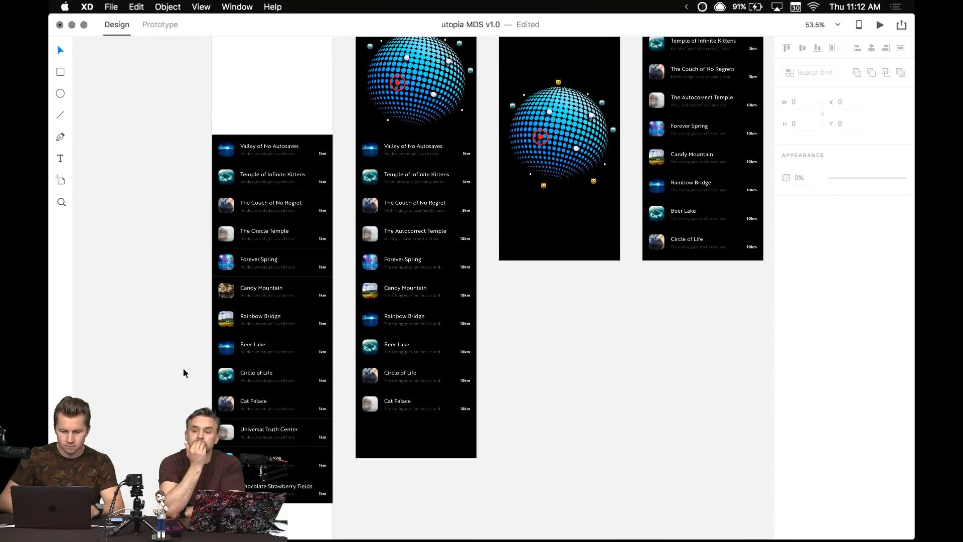
{"action": "scroll", "coordinate": [185, 366], "scroll_direction": "down", "scroll_amount": 4}
{"action": "scroll", "coordinate": [186, 370], "scroll_direction": "left", "scroll_amount": 3}
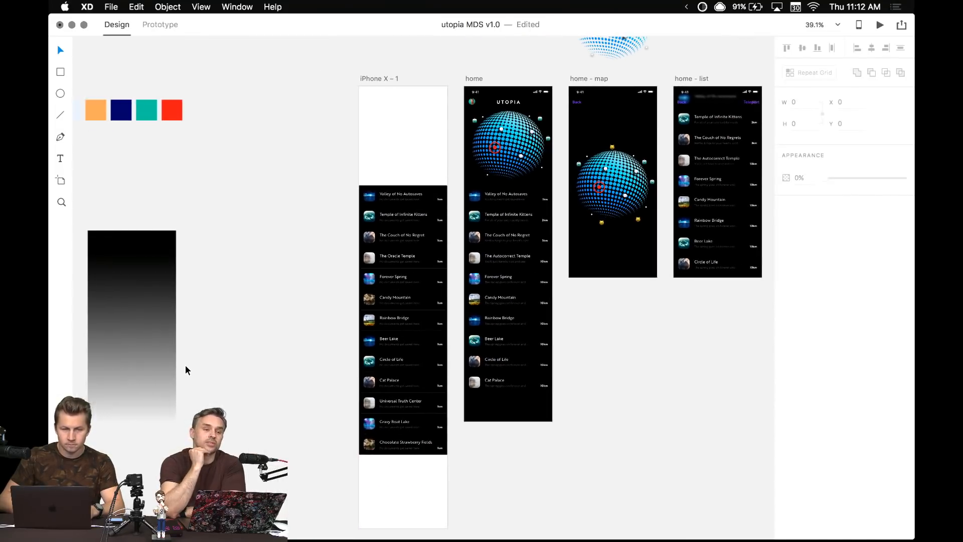
{"action": "left_click", "coordinate": [396, 230]}
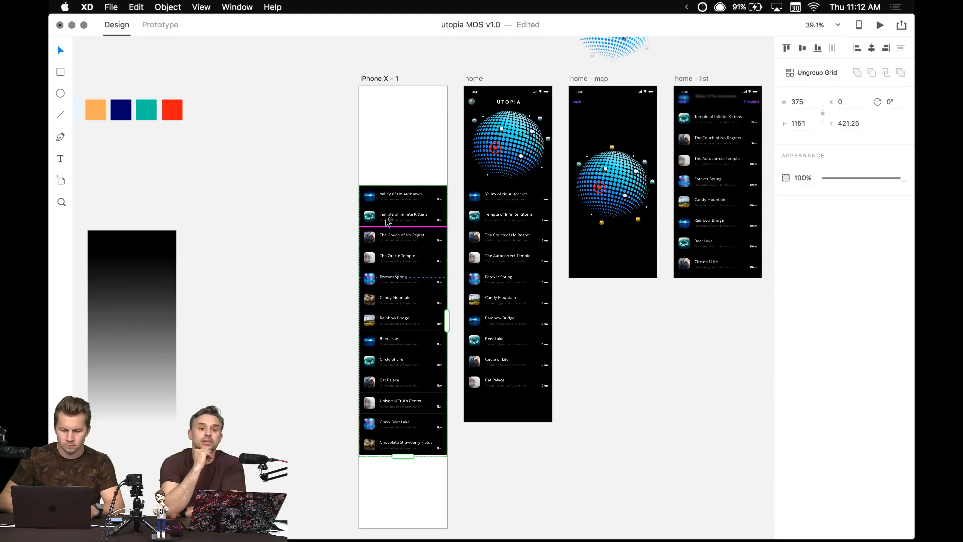
{"action": "scroll", "coordinate": [394, 227], "scroll_direction": "up", "scroll_amount": 10}
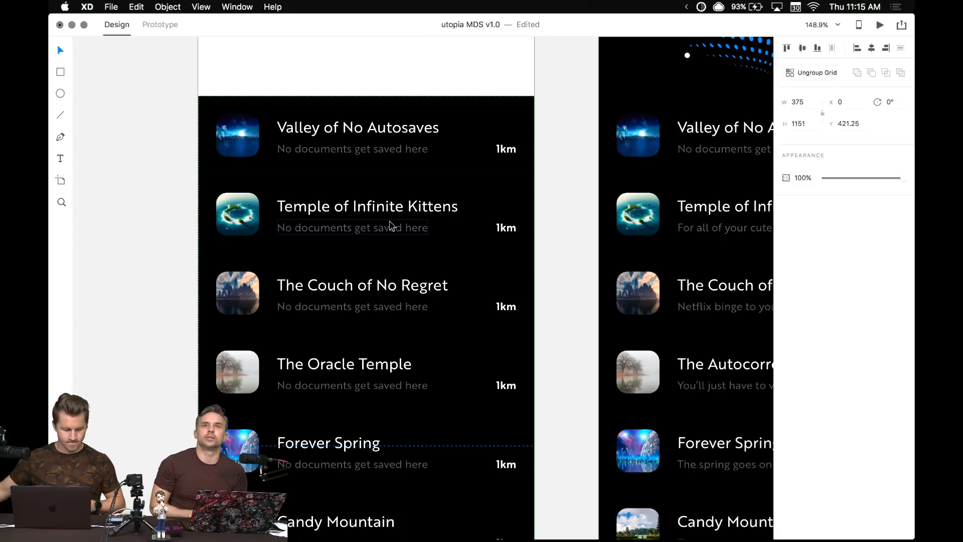
- Examine the list and globe on the home artboard, clear the selection, and look over the home - map and home - list artboards
{"action": "left_click", "coordinate": [638, 220]}
{"action": "scroll", "coordinate": [638, 219], "scroll_direction": "right", "scroll_amount": 7}
{"action": "scroll", "coordinate": [638, 219], "scroll_direction": "up", "scroll_amount": 4}
{"action": "scroll", "coordinate": [638, 219], "scroll_direction": "down", "scroll_amount": 5}
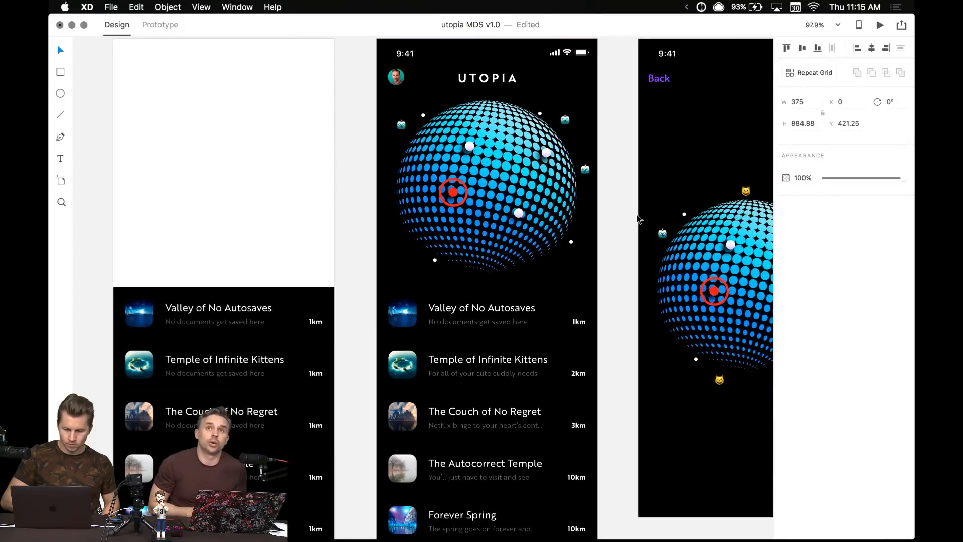
{"action": "scroll", "coordinate": [611, 217], "scroll_direction": "up", "scroll_amount": 2}
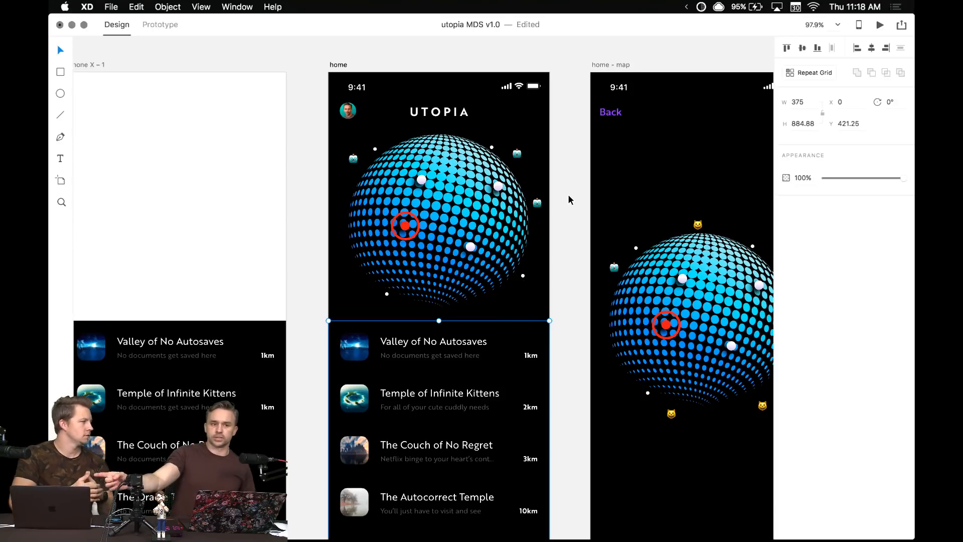
{"action": "key", "text": "Escape"}
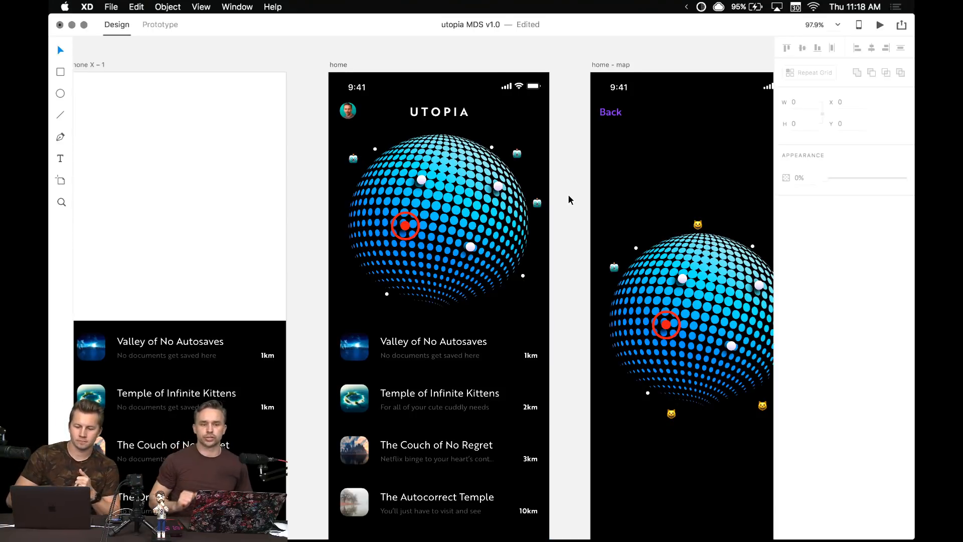
{"action": "scroll", "coordinate": [568, 194], "scroll_direction": "down", "scroll_amount": 2}
{"action": "scroll", "coordinate": [568, 194], "scroll_direction": "down", "scroll_amount": 2}
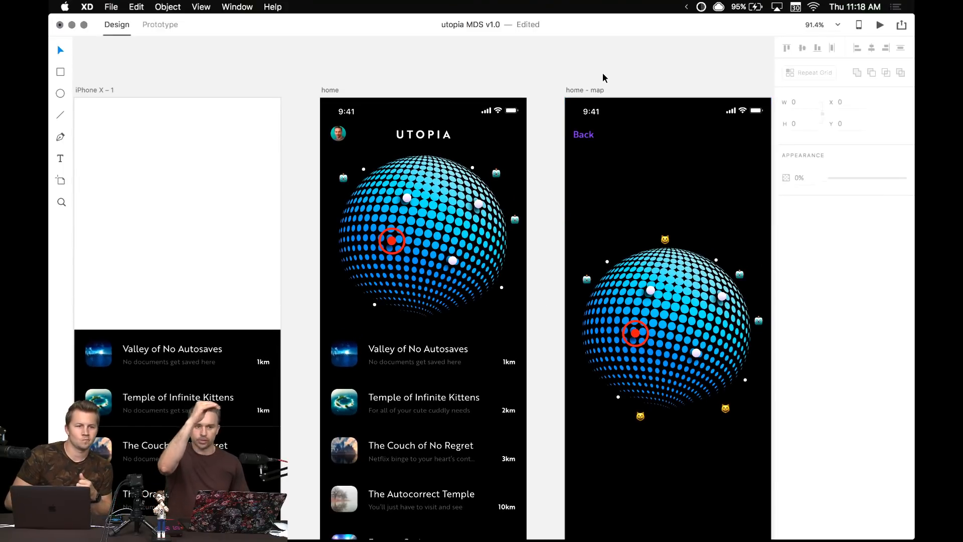
{"action": "scroll", "coordinate": [603, 75], "scroll_direction": "right", "scroll_amount": 3}
{"action": "scroll", "coordinate": [604, 75], "scroll_direction": "up", "scroll_amount": 1}
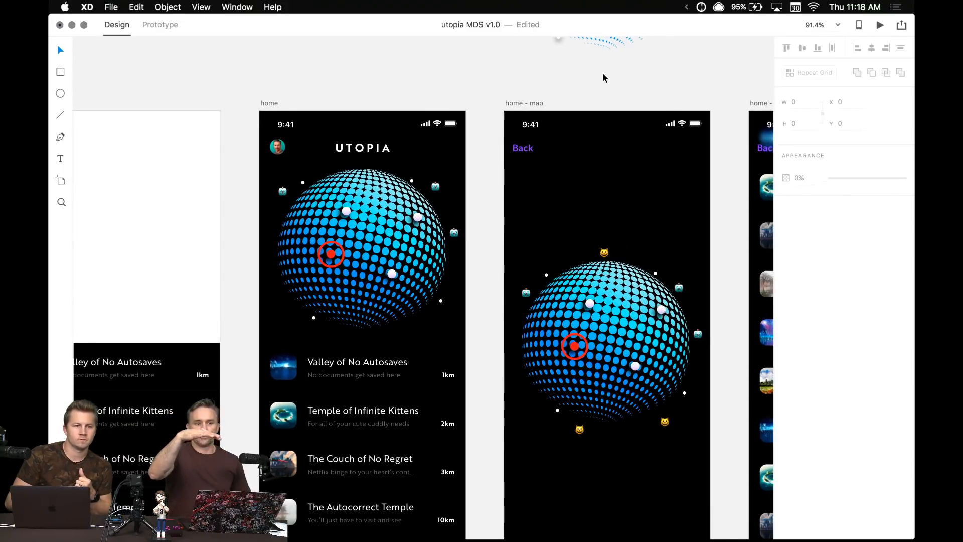
{"action": "scroll", "coordinate": [603, 75], "scroll_direction": "right", "scroll_amount": 2}
{"action": "scroll", "coordinate": [603, 75], "scroll_direction": "down", "scroll_amount": 1}
{"action": "scroll", "coordinate": [604, 75], "scroll_direction": "down", "scroll_amount": 2}
{"action": "scroll", "coordinate": [603, 75], "scroll_direction": "right", "scroll_amount": 1}
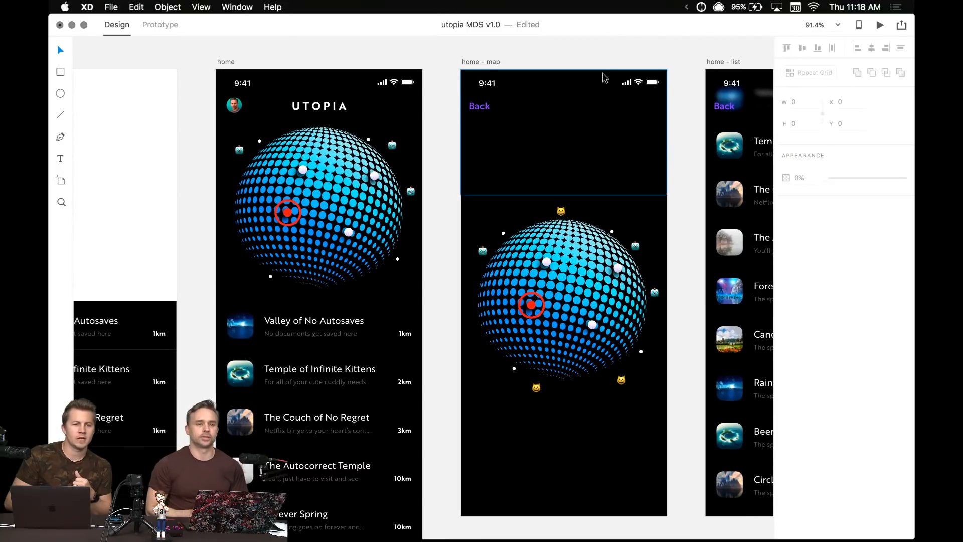
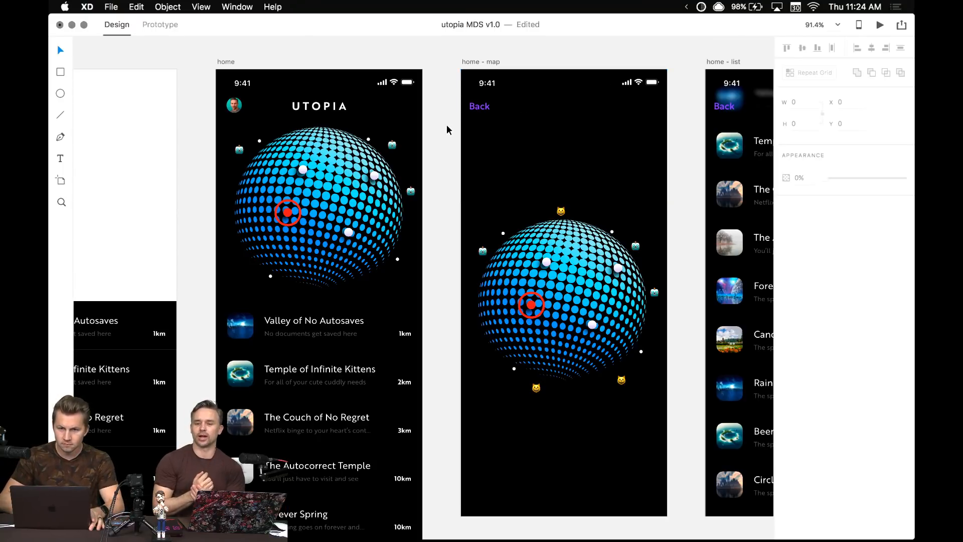
- Delete the repeat grid and the iPhone X artboard beside home, and fit all remaining artboards in view
{"action": "scroll", "coordinate": [446, 130], "scroll_direction": "down", "scroll_amount": 5}
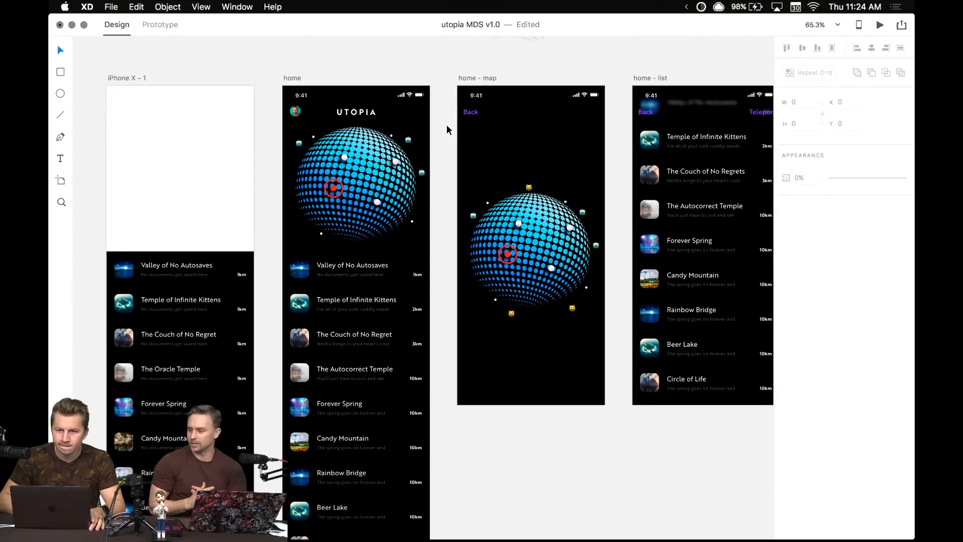
{"action": "scroll", "coordinate": [446, 129], "scroll_direction": "down", "scroll_amount": 5}
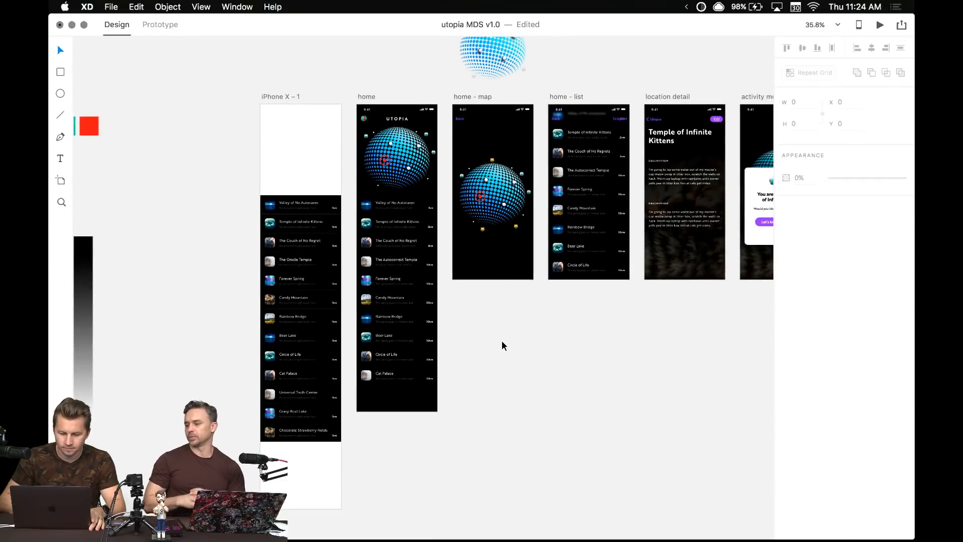
{"action": "left_click", "coordinate": [311, 211]}
{"action": "key", "text": "Delete"}
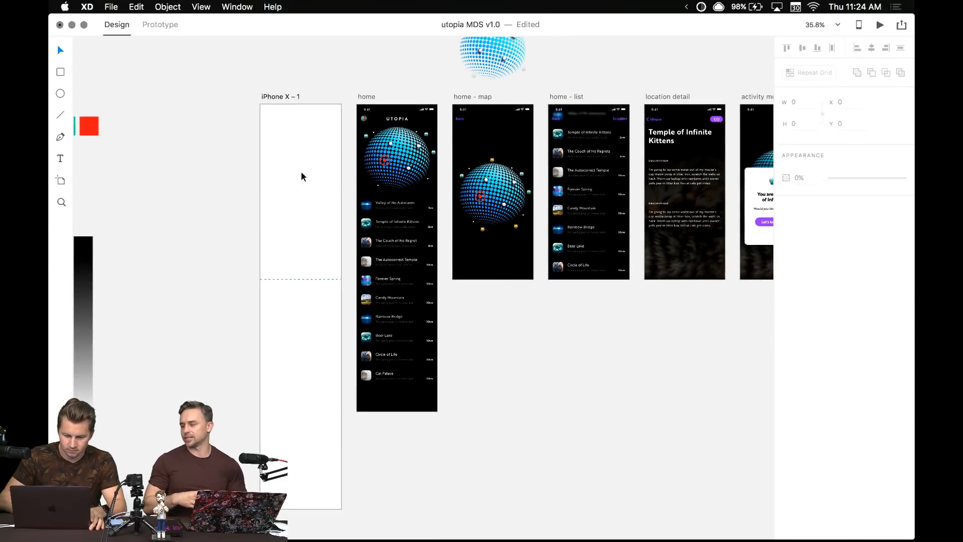
{"action": "left_click", "coordinate": [280, 95]}
{"action": "key", "text": "Delete"}
{"action": "key", "text": "super+0"}
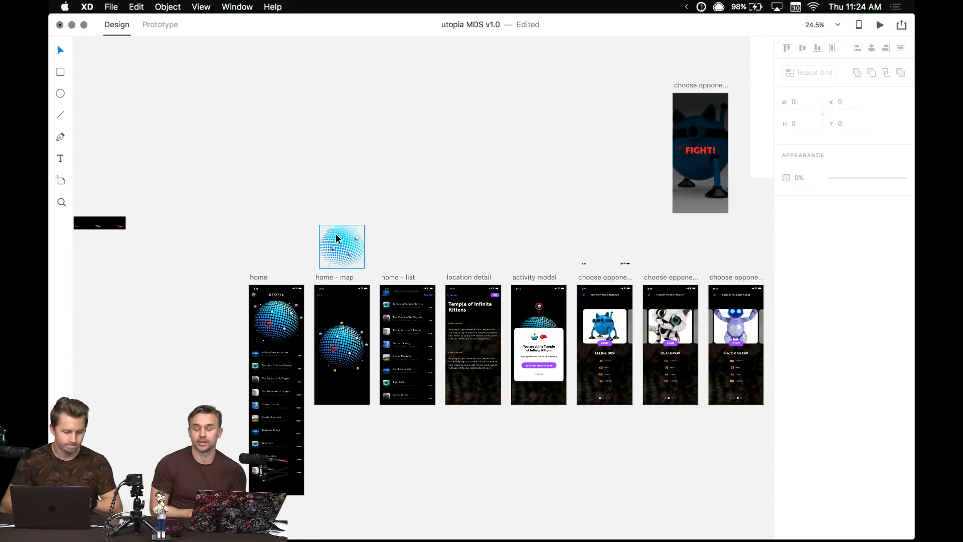
- Delete the stray globe image above the home - map artboard
{"action": "left_click", "coordinate": [336, 234]}
{"action": "key", "text": "Delete"}
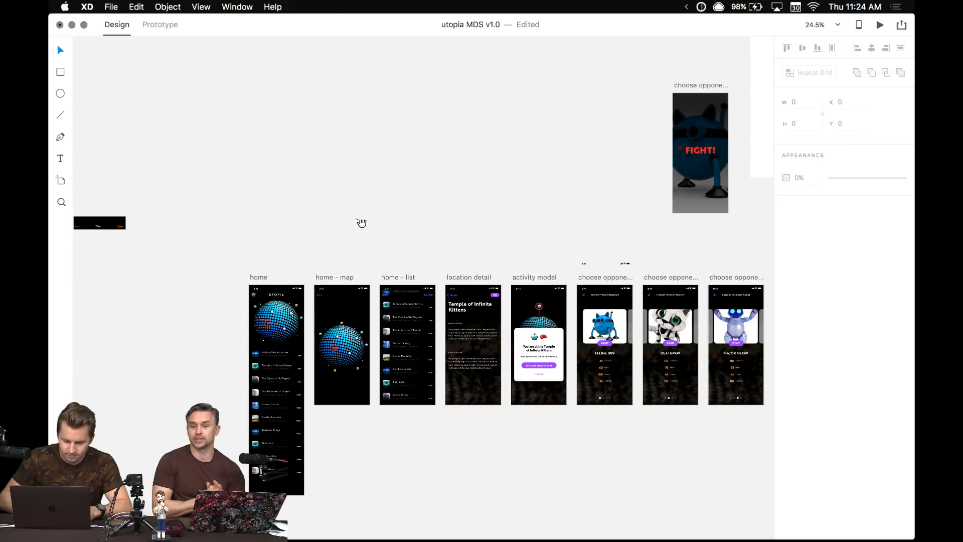
{"action": "left_click_drag", "start_coordinate": [362, 222], "coordinate": [394, 347]}
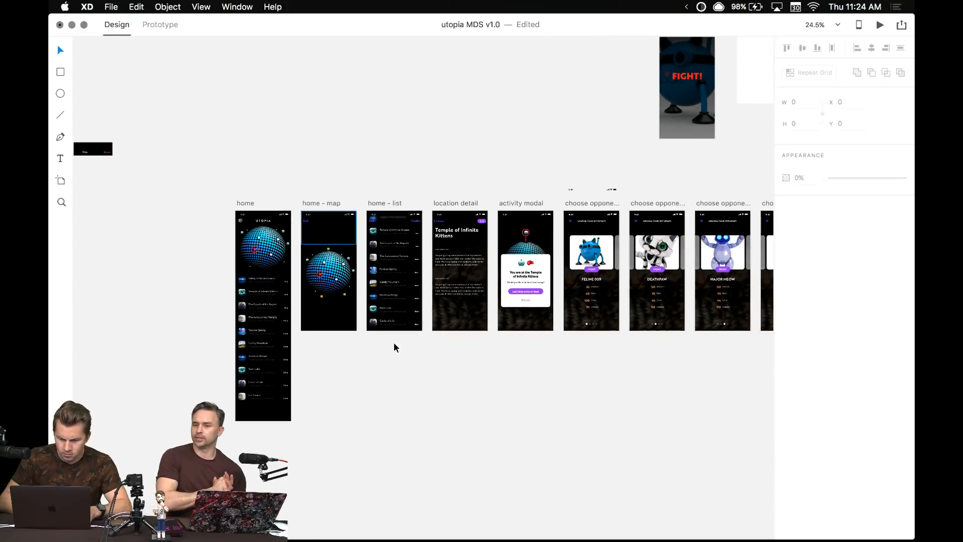
- Examine the row of artboards from home to defeated, including the home - list, location detail and activity modal screens close up
{"action": "scroll", "coordinate": [398, 344], "scroll_direction": "up", "scroll_amount": 3}
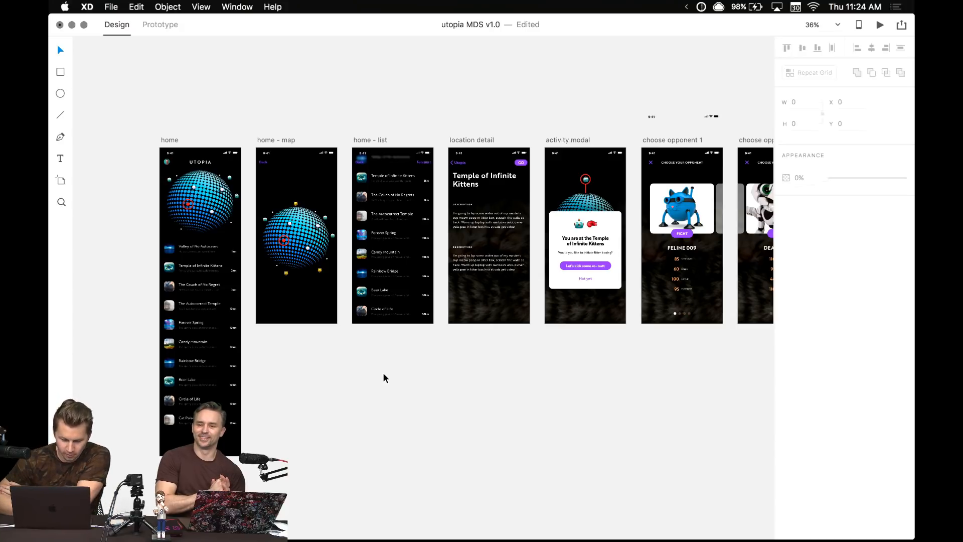
{"action": "scroll", "coordinate": [384, 378], "scroll_direction": "down", "scroll_amount": 5}
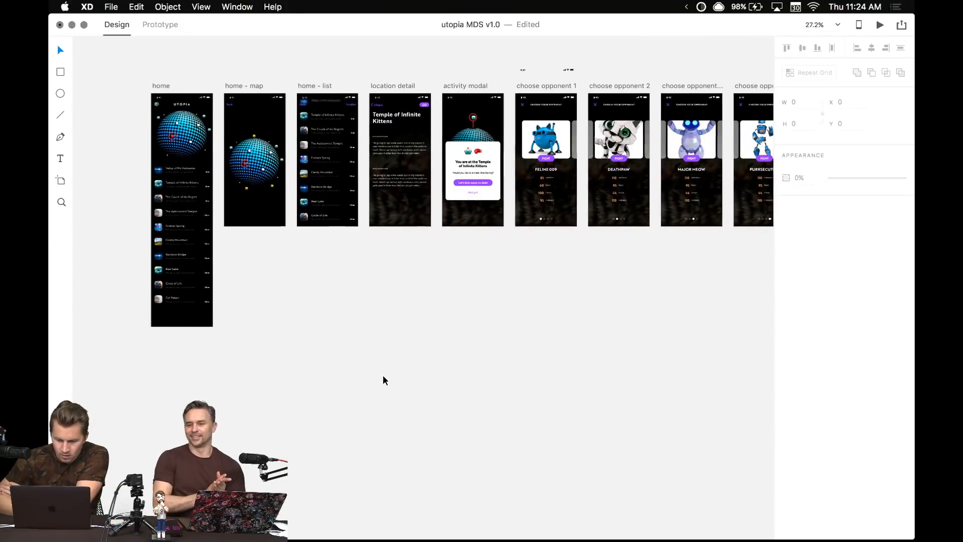
{"action": "scroll", "coordinate": [384, 377], "scroll_direction": "right", "scroll_amount": 3}
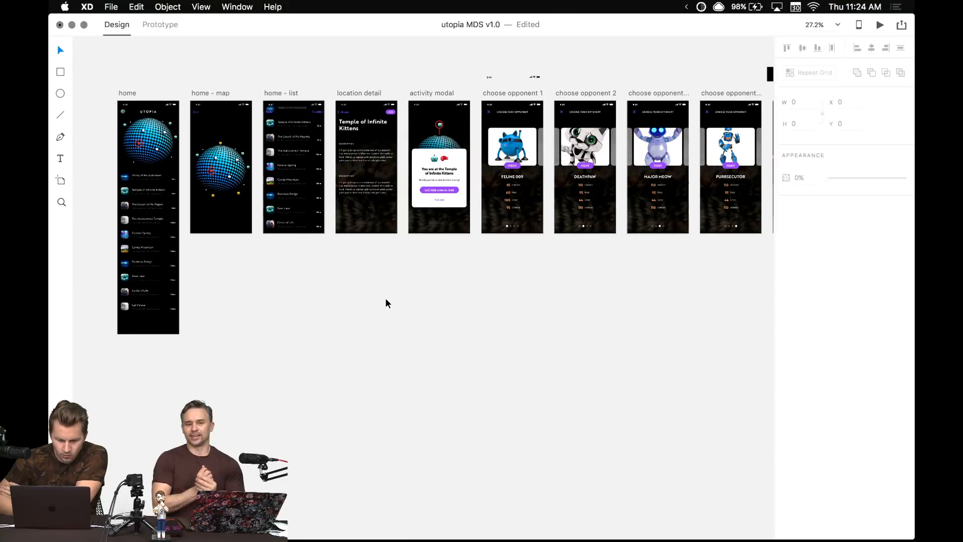
{"action": "scroll", "coordinate": [386, 300], "scroll_direction": "up", "scroll_amount": 5}
{"action": "scroll", "coordinate": [386, 300], "scroll_direction": "left", "scroll_amount": 3}
{"action": "scroll", "coordinate": [386, 300], "scroll_direction": "up", "scroll_amount": 5}
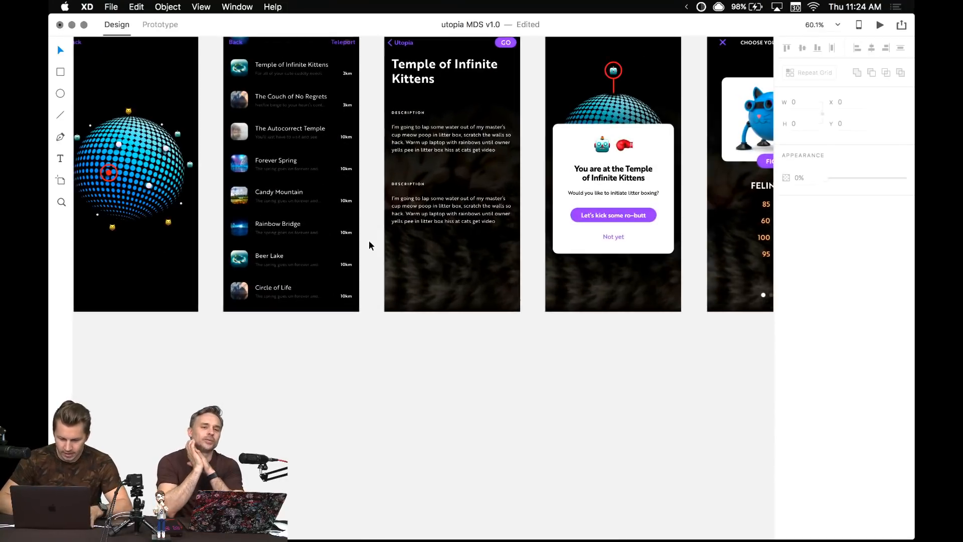
{"action": "mouse_move", "coordinate": [594, 512]}
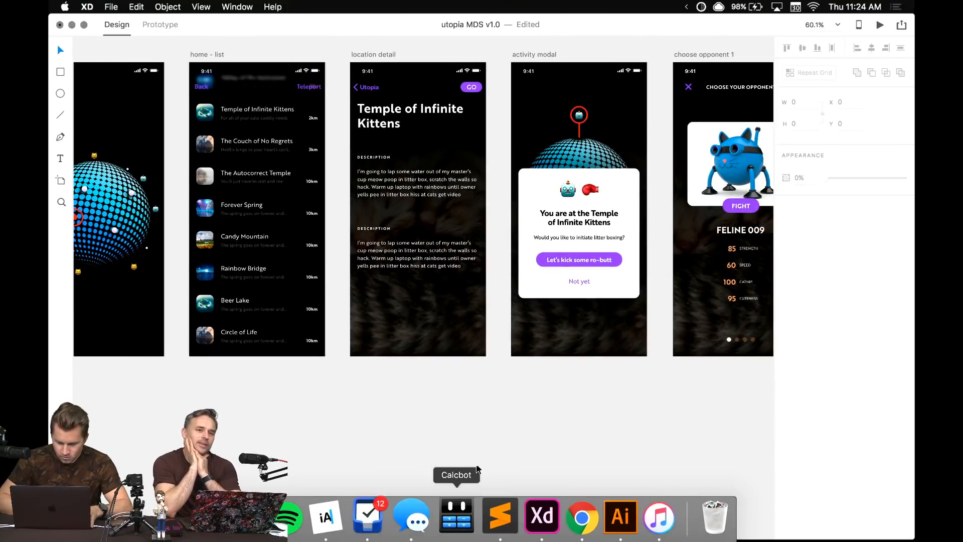
{"action": "scroll", "coordinate": [514, 453], "scroll_direction": "down", "scroll_amount": 4}
{"action": "left_click_drag", "start_coordinate": [457, 429], "coordinate": [314, 376]}
{"action": "scroll", "coordinate": [355, 413], "scroll_direction": "down", "scroll_amount": 4}
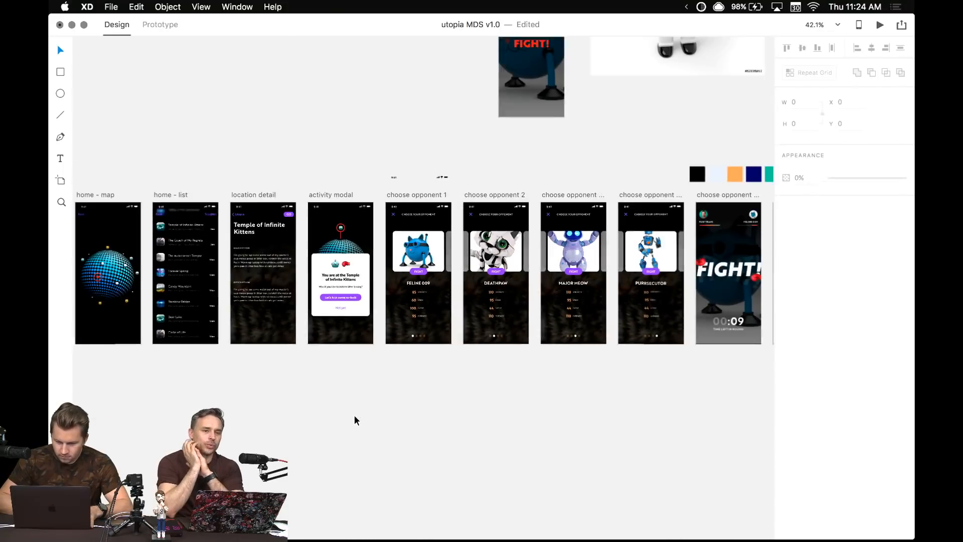
{"action": "scroll", "coordinate": [301, 370], "scroll_direction": "right", "scroll_amount": 3}
{"action": "scroll", "coordinate": [282, 368], "scroll_direction": "left", "scroll_amount": 1}
{"action": "scroll", "coordinate": [347, 330], "scroll_direction": "down", "scroll_amount": 2}
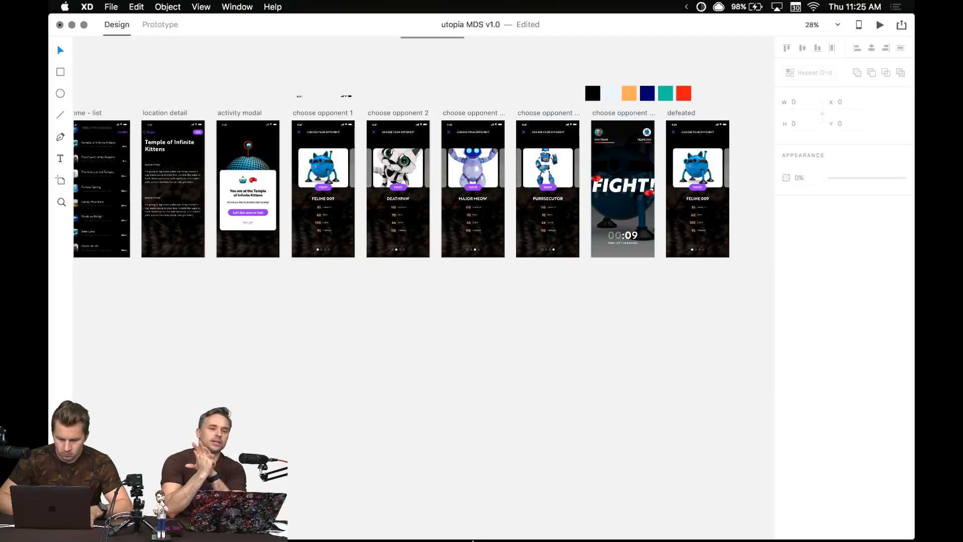
- Switch to Things, narrow its window so more of the artboards show, and clear the to-do selection in the Utopia list
{"action": "mouse_move", "coordinate": [495, 517]}
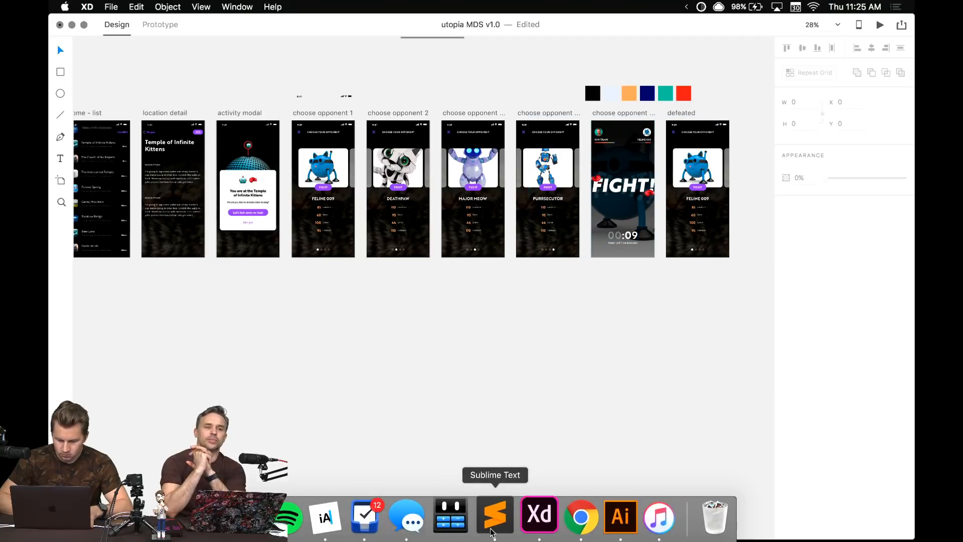
{"action": "left_click", "coordinate": [377, 512]}
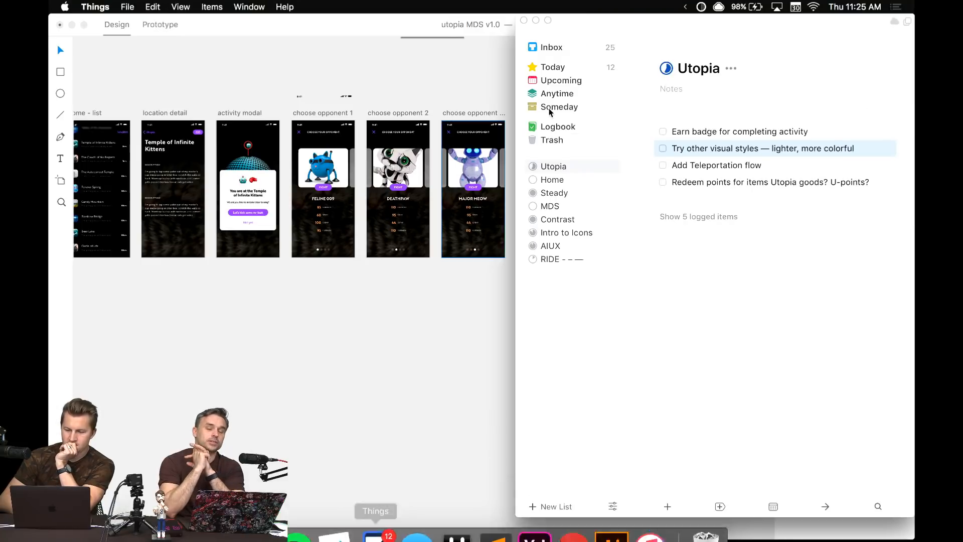
{"action": "left_click_drag", "start_coordinate": [516, 15], "coordinate": [573, 21]}
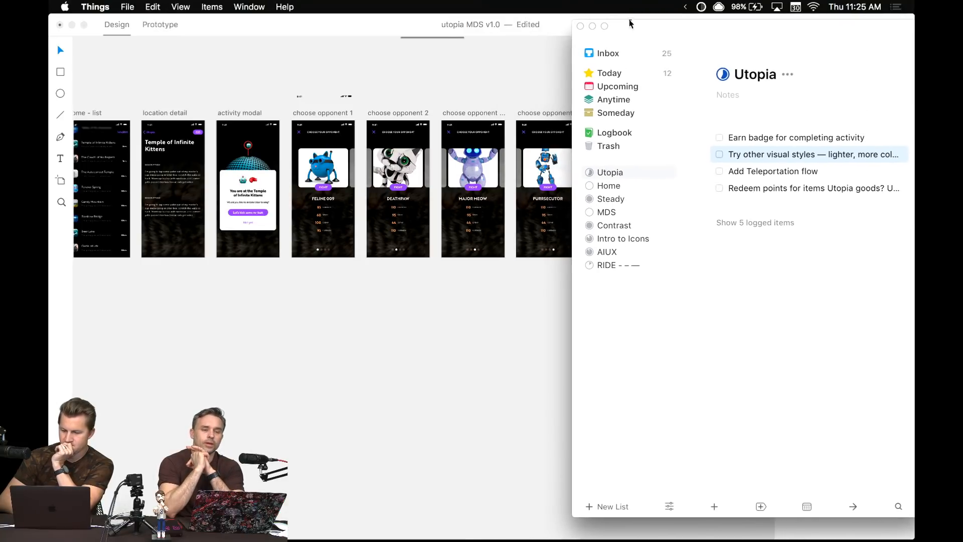
{"action": "left_click", "coordinate": [778, 386]}
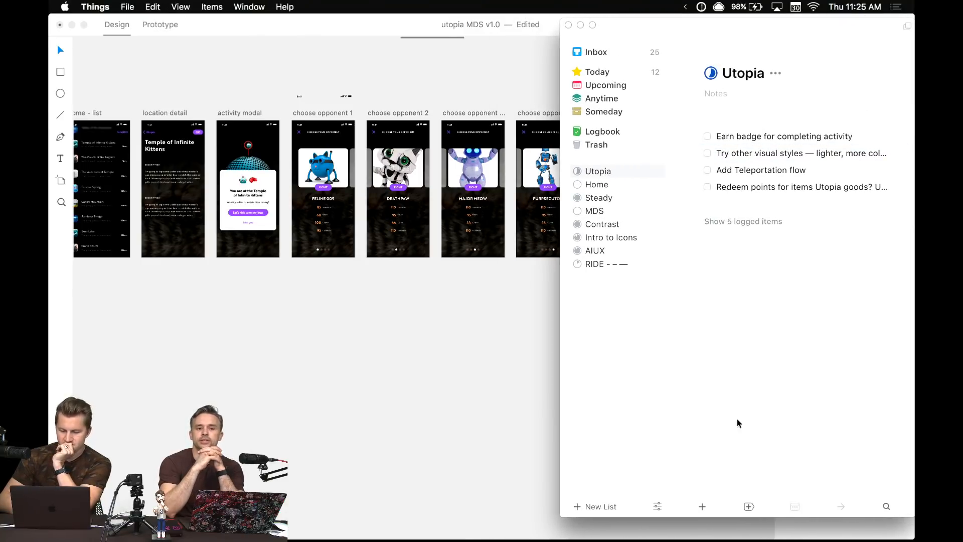
- Add two to-dos to the Utopia list: "Choose a house" and "Rewards"
{"action": "left_click", "coordinate": [702, 507]}
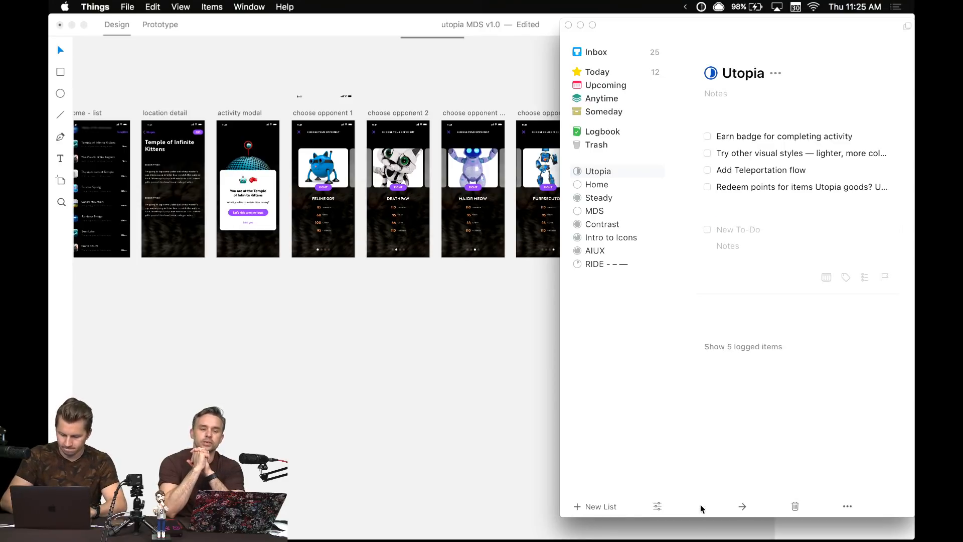
{"action": "type", "text": "Choose a house"}
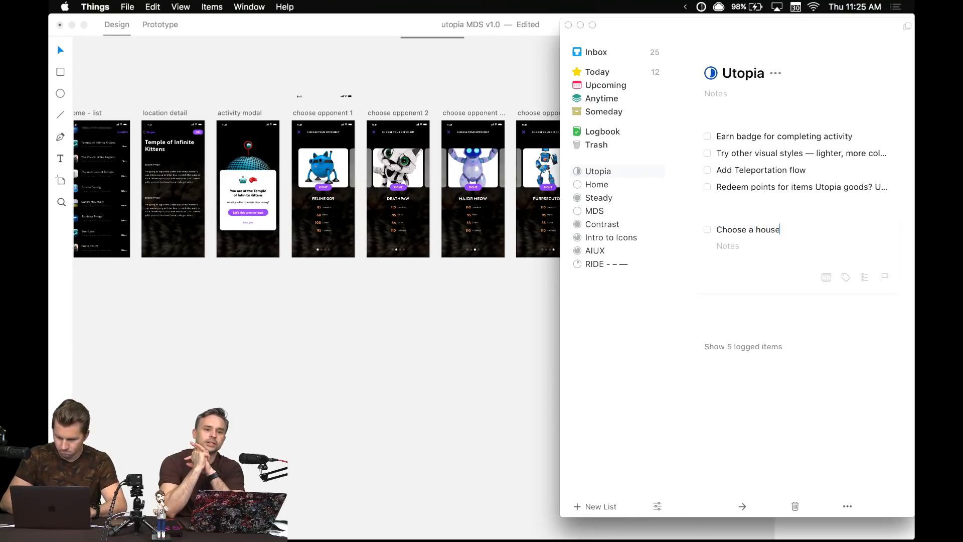
{"action": "key", "text": "Return"}
{"action": "key", "text": "space"}
{"action": "type", "text": "Re"}
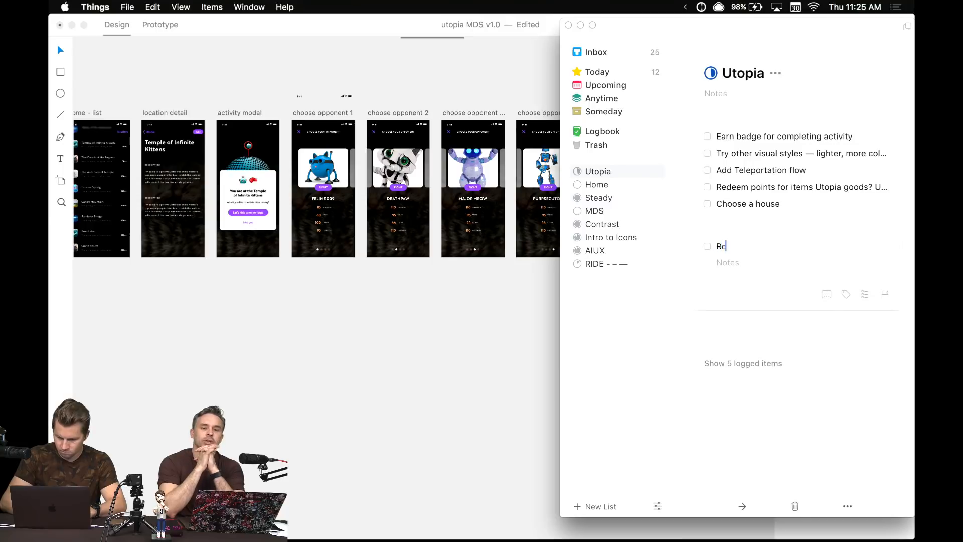
{"action": "type", "text": "wards"}
{"action": "key", "text": "Return"}
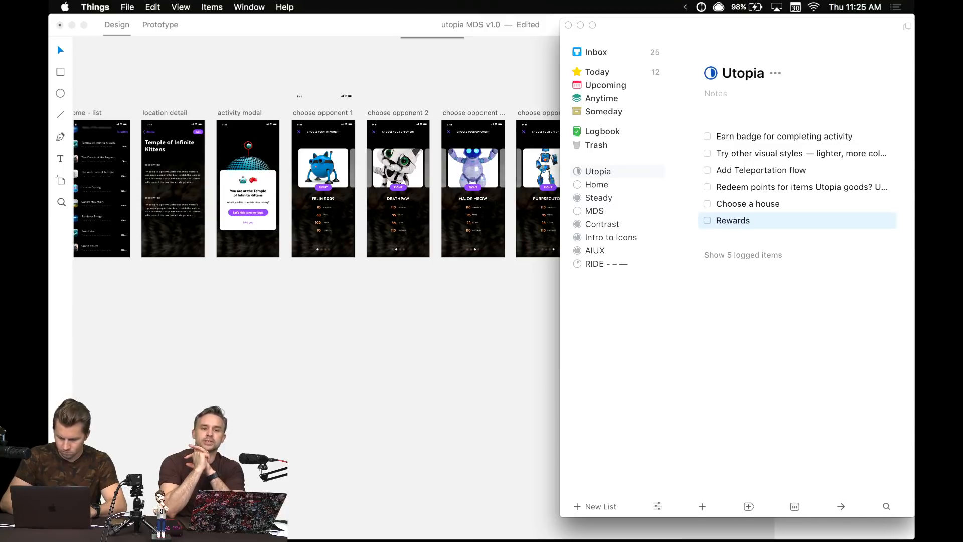
- Return to Adobe XD and look over the artboards around activity modal and the choose opponent screens
{"action": "left_click", "coordinate": [462, 382]}
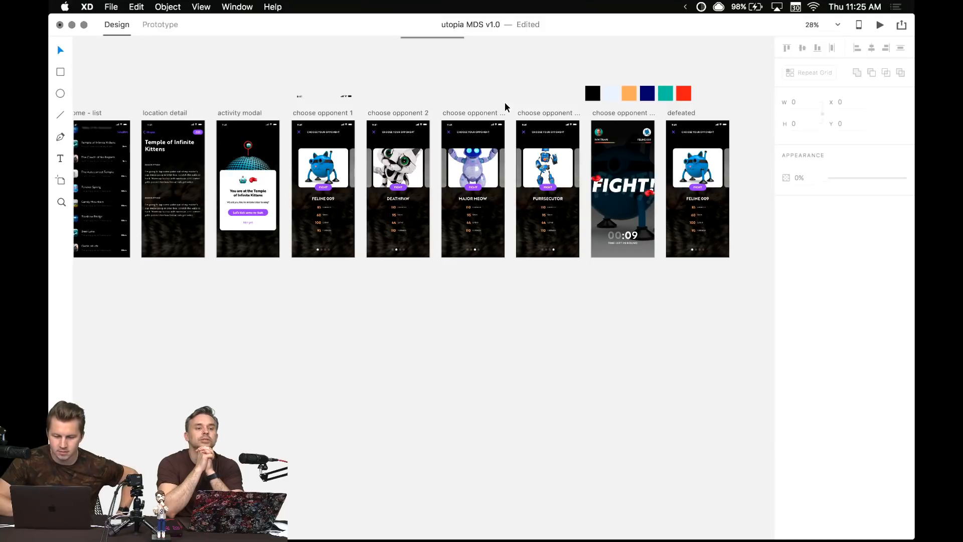
{"action": "scroll", "coordinate": [505, 107], "scroll_direction": "left", "scroll_amount": 3}
{"action": "scroll", "coordinate": [505, 106], "scroll_direction": "up", "scroll_amount": 2}
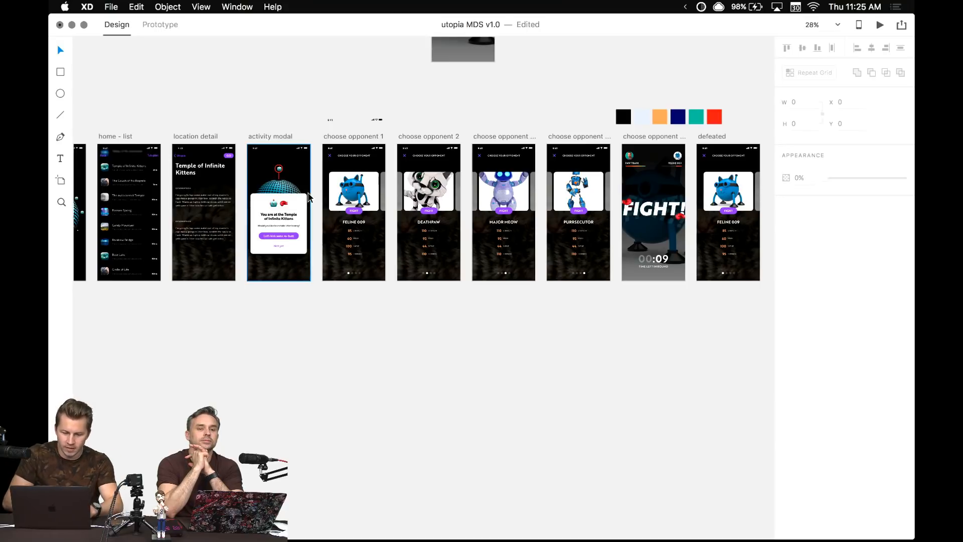
{"action": "scroll", "coordinate": [307, 193], "scroll_direction": "up", "scroll_amount": 5}
{"action": "scroll", "coordinate": [320, 200], "scroll_direction": "right", "scroll_amount": 3}
{"action": "left_click_drag", "start_coordinate": [309, 199], "coordinate": [235, 203]}
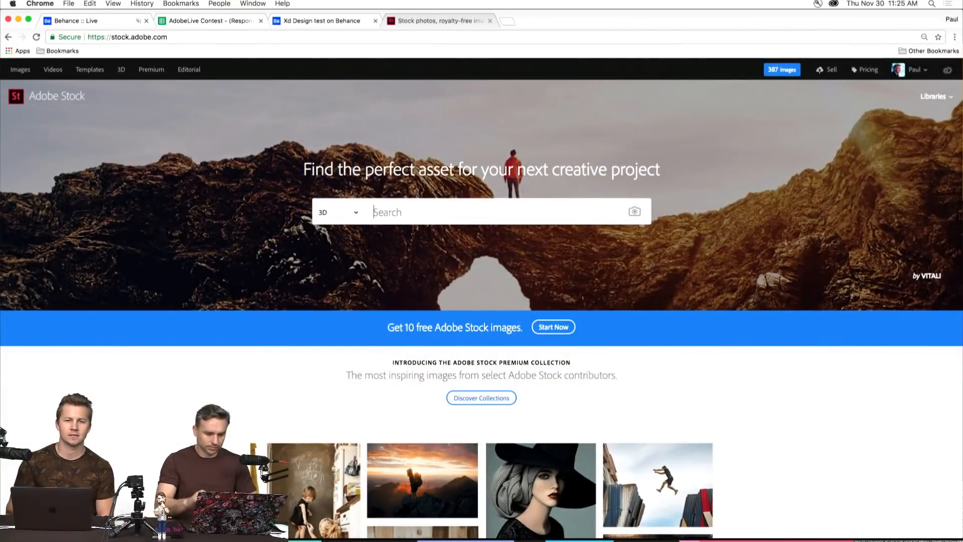
- On the Adobe Stock website in Chrome, set the asset type to All and search for "future houses"
{"action": "left_click", "coordinate": [355, 213]}
{"action": "left_click", "coordinate": [337, 174]}
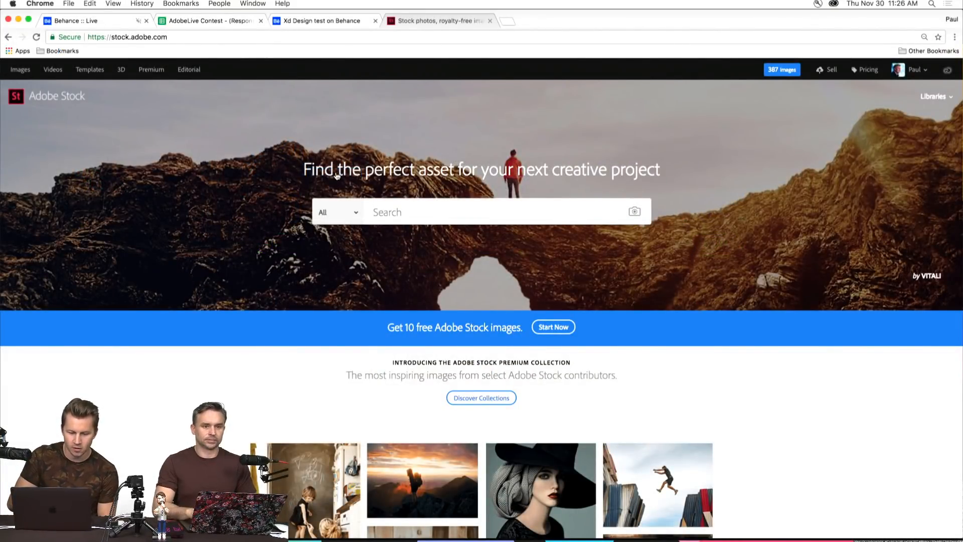
{"action": "left_click", "coordinate": [405, 216]}
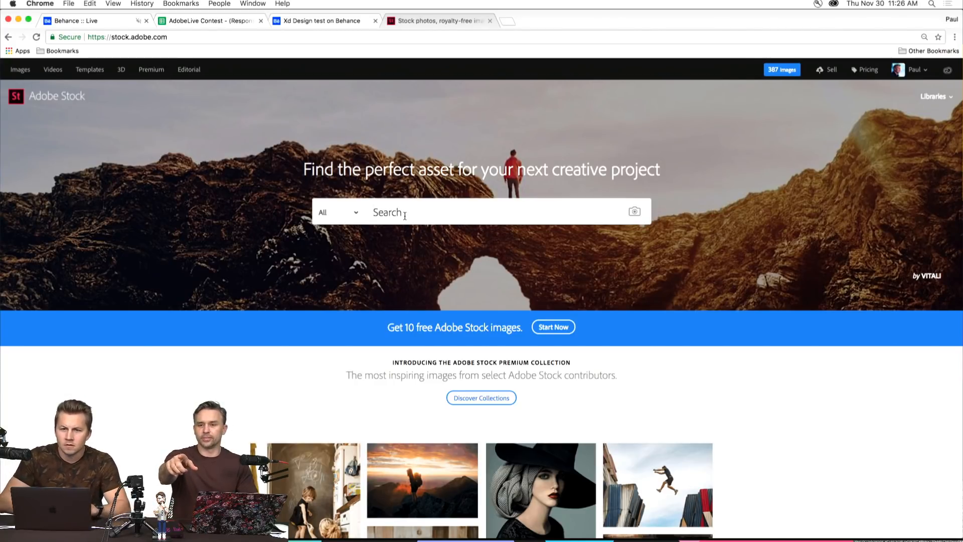
{"action": "left_click", "coordinate": [405, 215]}
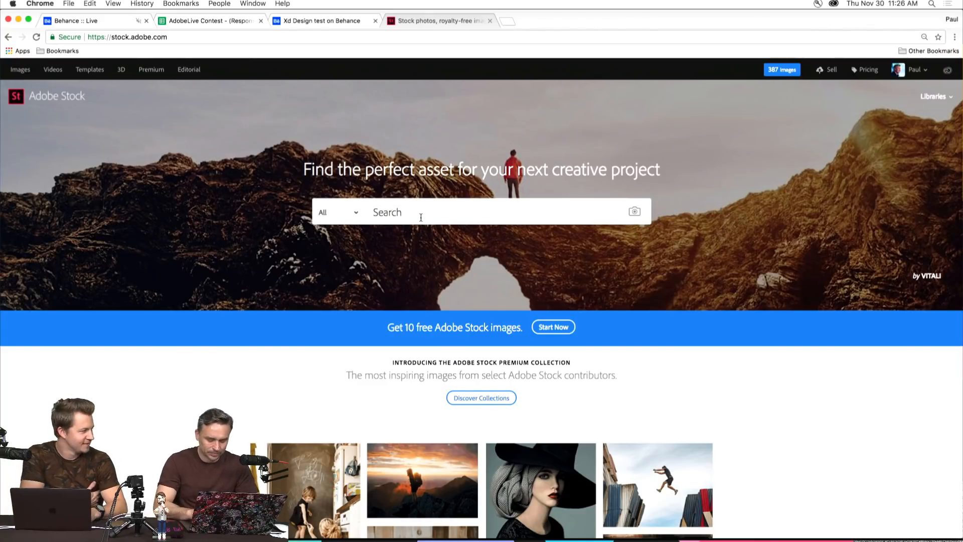
{"action": "type", "text": "future houses"}
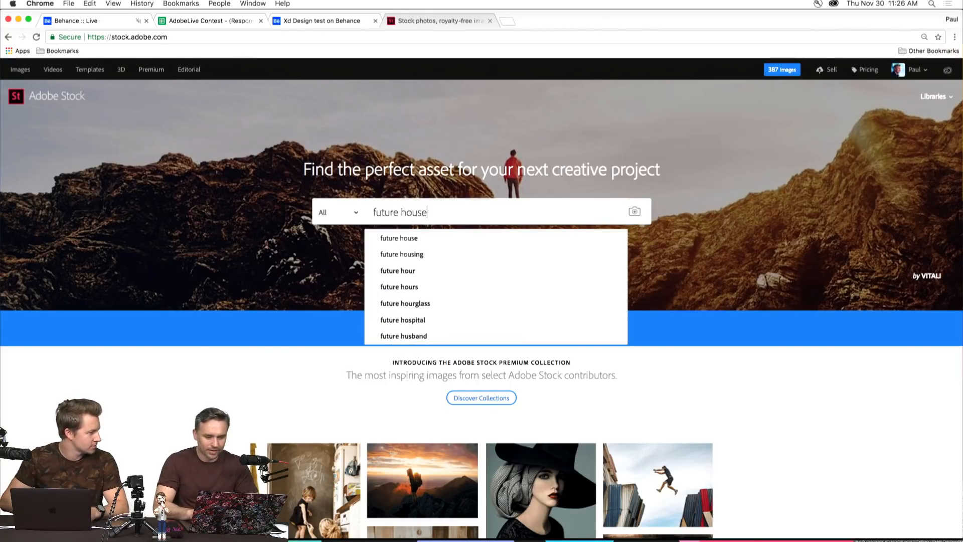
{"action": "key", "text": "Return"}
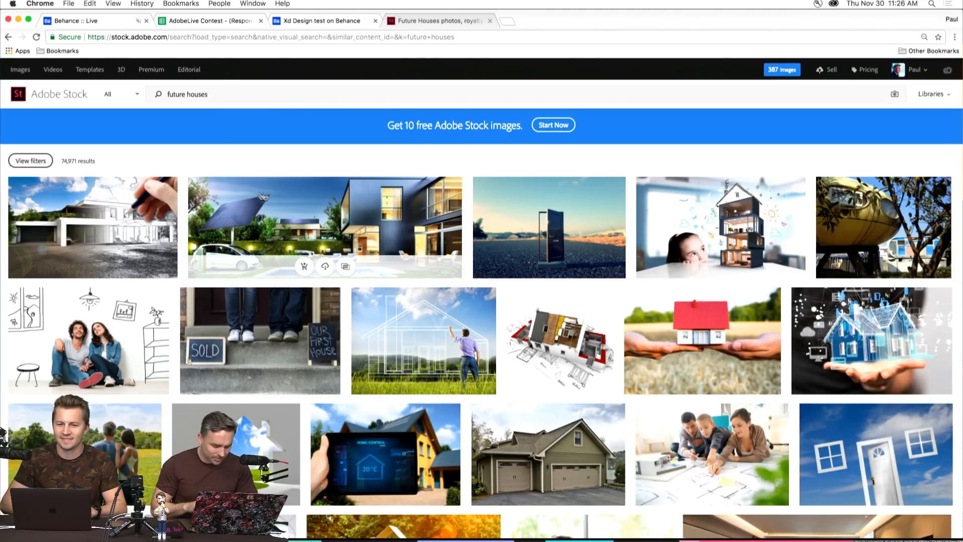
{"action": "mouse_move", "coordinate": [266, 197]}
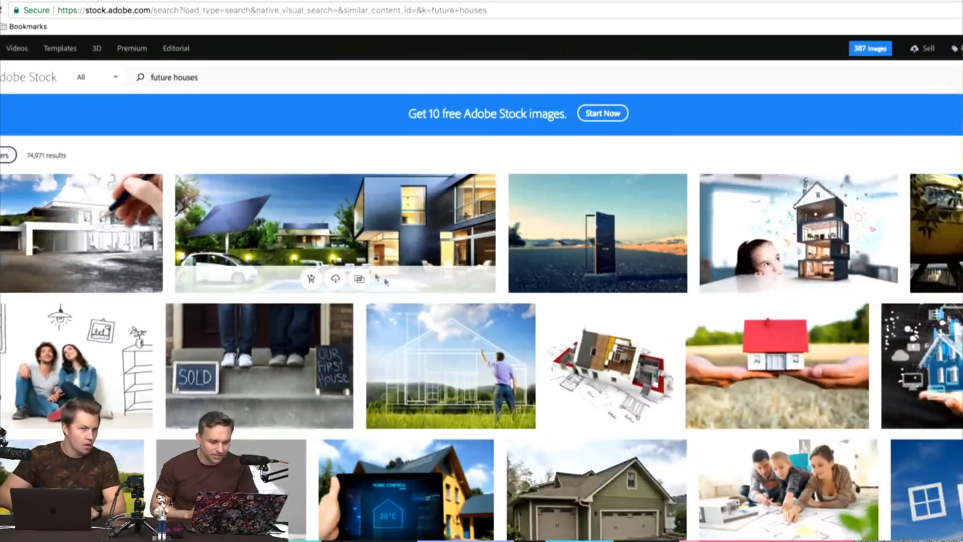
{"action": "mouse_move", "coordinate": [439, 403]}
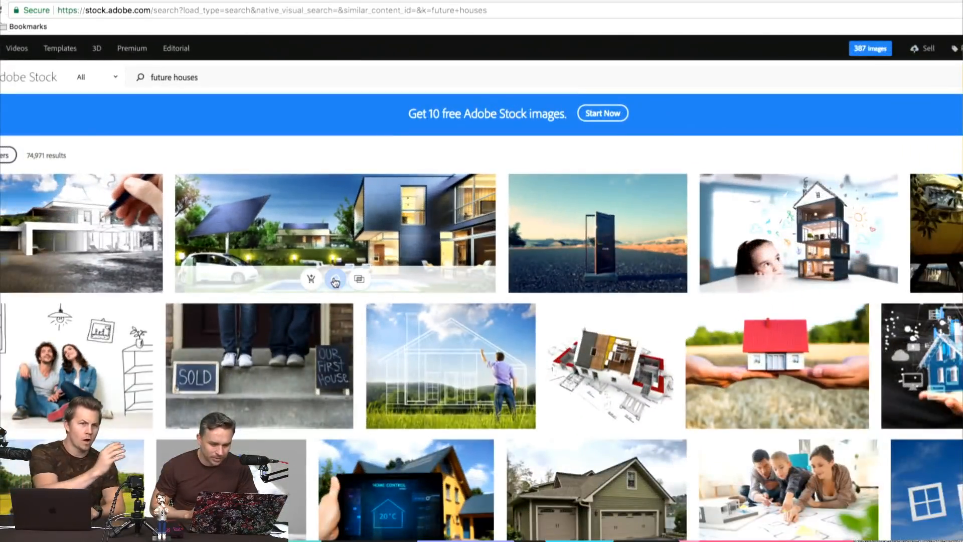
- Switch to Adobe XD and duplicate the four choose opponent artboards and the FIGHT! artboard into a new row below the originals
{"action": "left_click", "coordinate": [332, 249]}
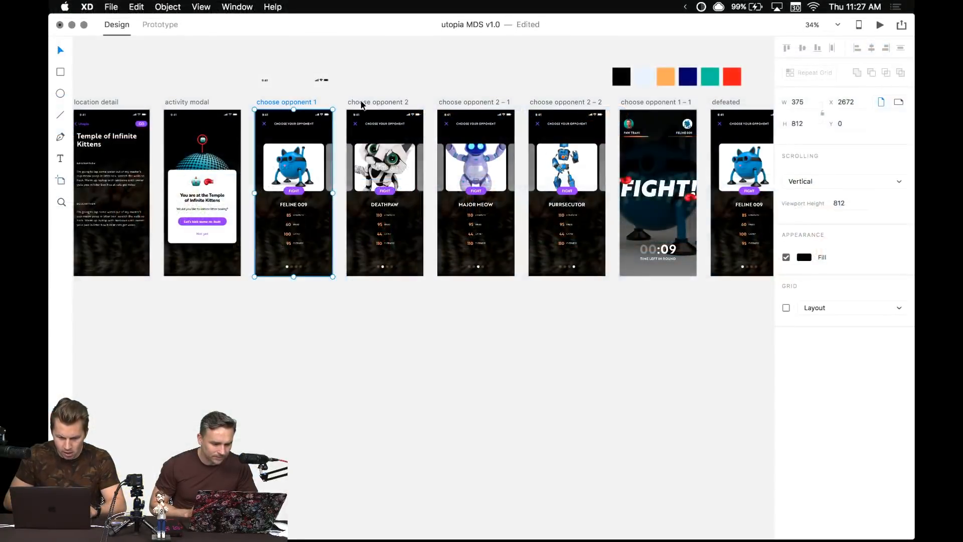
{"action": "left_click", "coordinate": [388, 103], "text": "shift"}
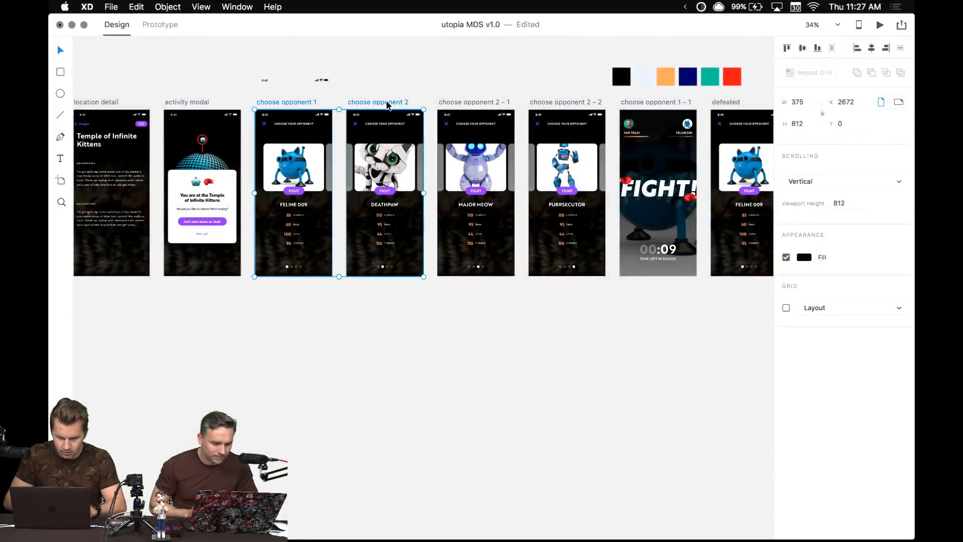
{"action": "left_click", "coordinate": [466, 102], "text": "shift"}
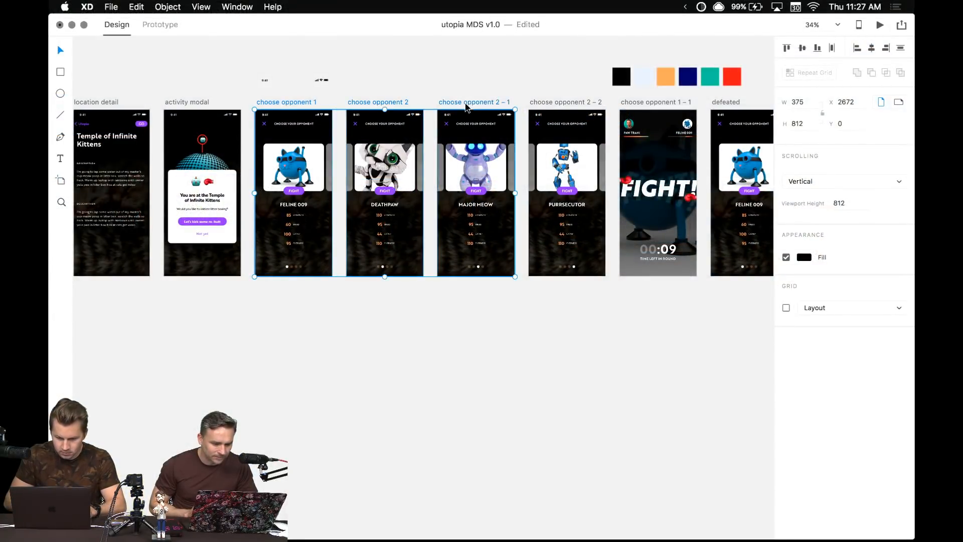
{"action": "left_click", "coordinate": [569, 102], "text": "shift"}
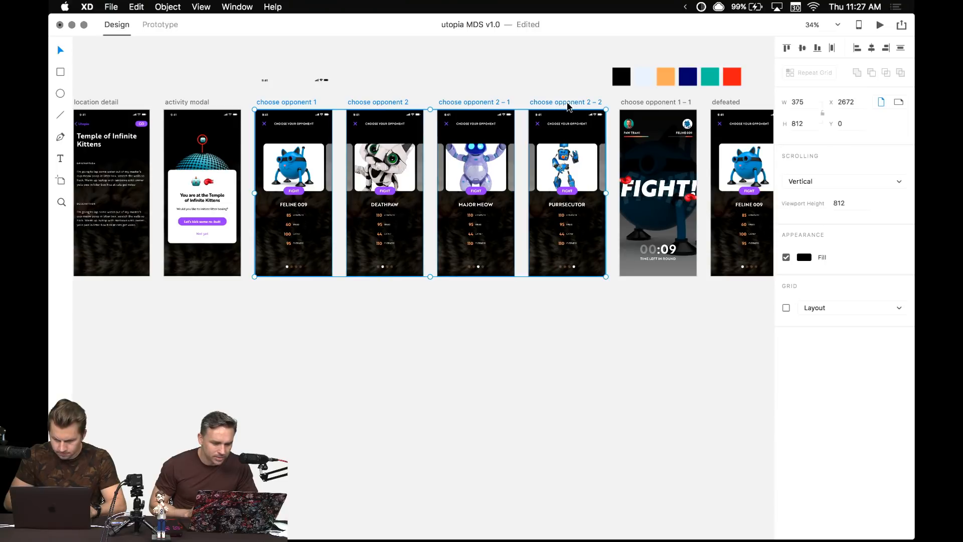
{"action": "left_click", "coordinate": [657, 103], "text": "shift"}
{"action": "scroll", "coordinate": [658, 150], "scroll_direction": "right", "scroll_amount": 3}
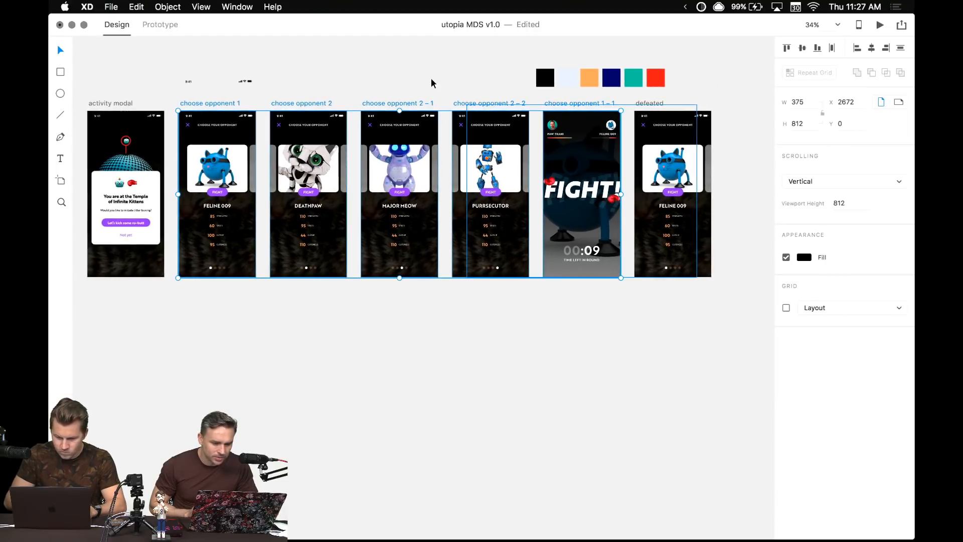
{"action": "scroll", "coordinate": [398, 71], "scroll_direction": "down", "scroll_amount": 3}
{"action": "left_click_drag", "start_coordinate": [361, 67], "coordinate": [457, 141]}
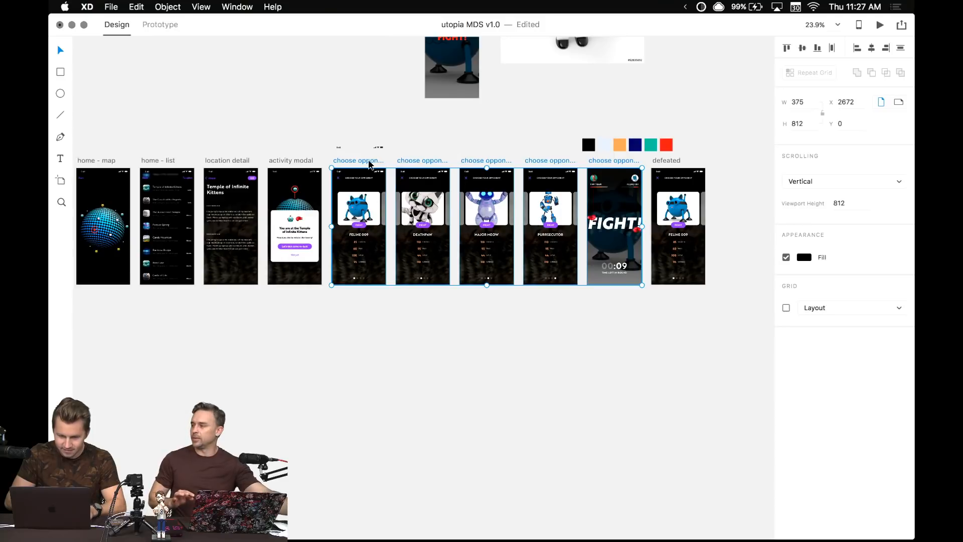
{"action": "scroll", "coordinate": [369, 165], "scroll_direction": "down", "scroll_amount": 2}
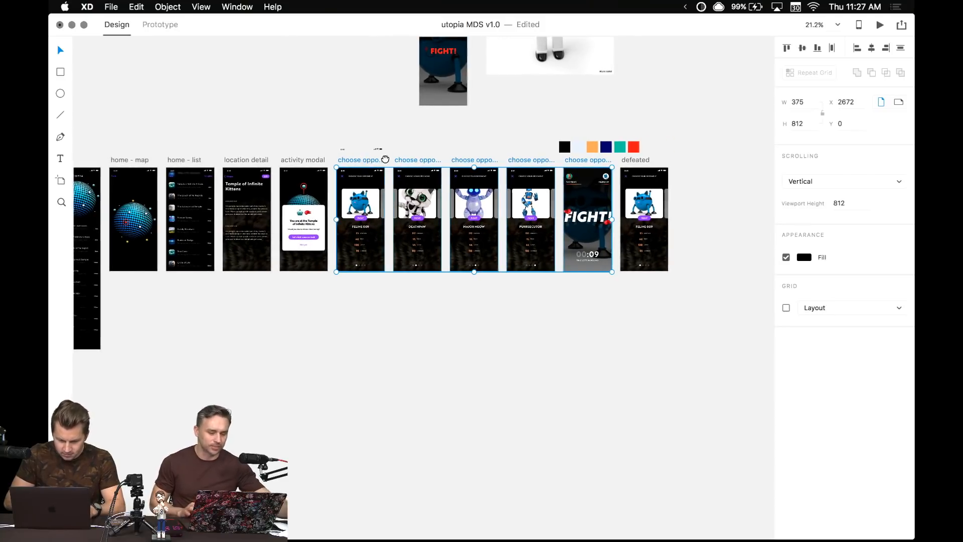
{"action": "scroll", "coordinate": [401, 160], "scroll_direction": "left", "scroll_amount": 3}
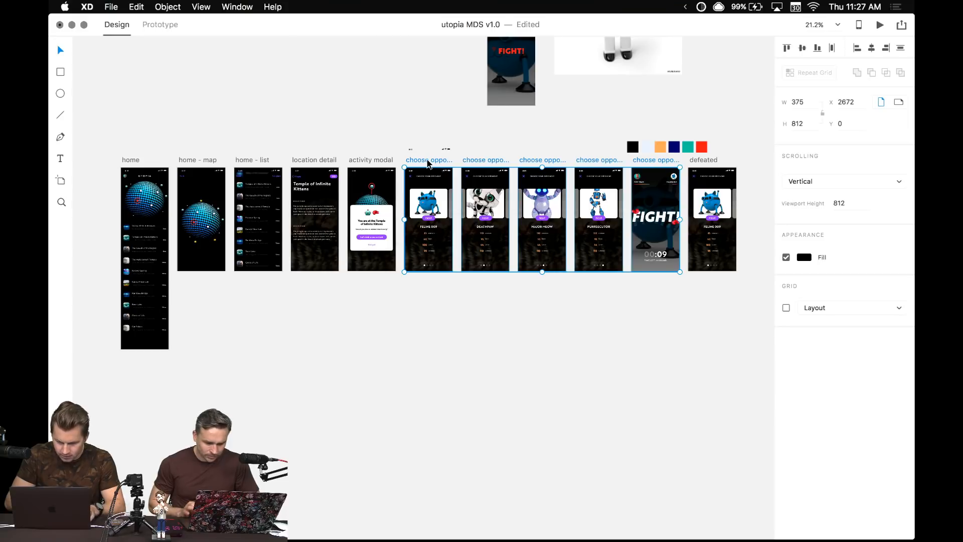
{"action": "left_click_drag", "start_coordinate": [428, 163], "coordinate": [419, 430]}
{"action": "left_click", "coordinate": [419, 354]}
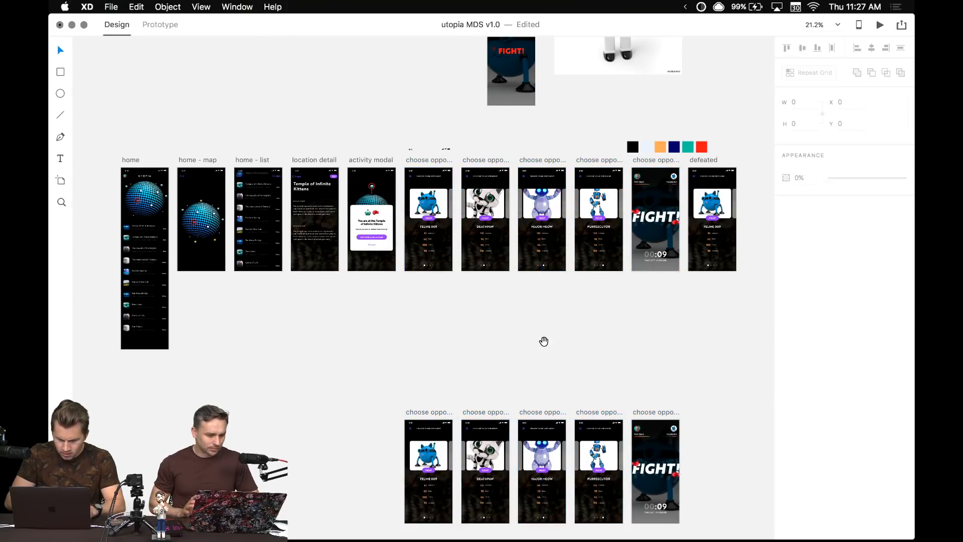
- Move the scattered loose elements and spare artboard beside the main flow farther up and away from the screens
{"action": "key", "text": "super+minus"}
{"action": "left_click_drag", "start_coordinate": [544, 341], "coordinate": [565, 310]}
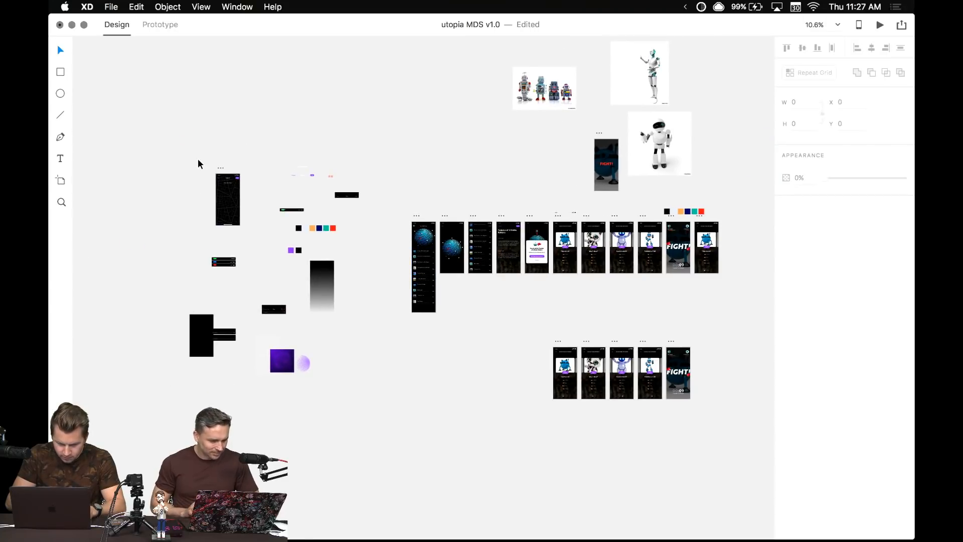
{"action": "left_click_drag", "start_coordinate": [198, 158], "coordinate": [370, 413]}
{"action": "left_click_drag", "start_coordinate": [290, 254], "coordinate": [189, 68]}
{"action": "left_click", "coordinate": [386, 230]}
- Move the robot reference images up and away from the screen row and delete the emptied artboard they leave behind
{"action": "scroll", "coordinate": [366, 232], "scroll_direction": "up", "scroll_amount": 3}
{"action": "scroll", "coordinate": [366, 232], "scroll_direction": "right", "scroll_amount": 2}
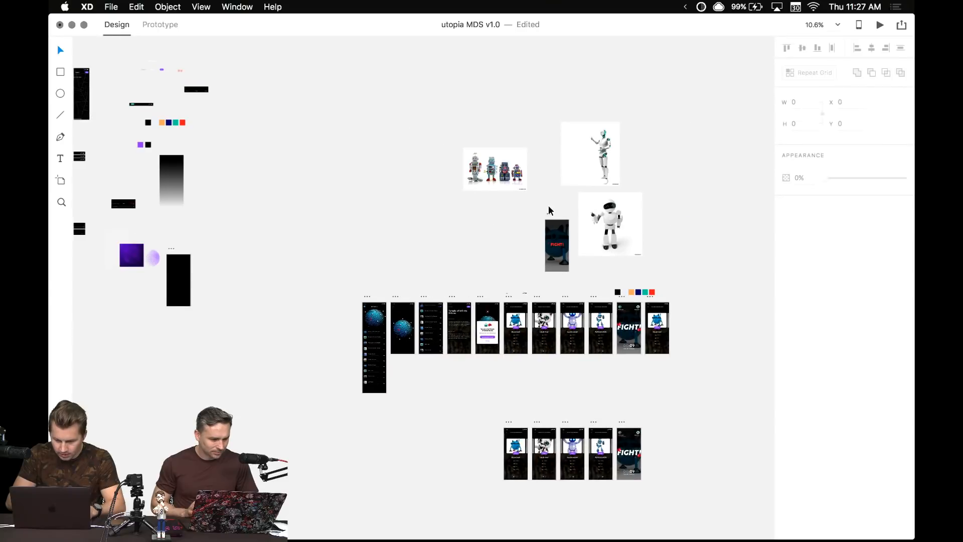
{"action": "left_click_drag", "start_coordinate": [399, 114], "coordinate": [633, 258]}
{"action": "left_click_drag", "start_coordinate": [616, 232], "coordinate": [399, 112]}
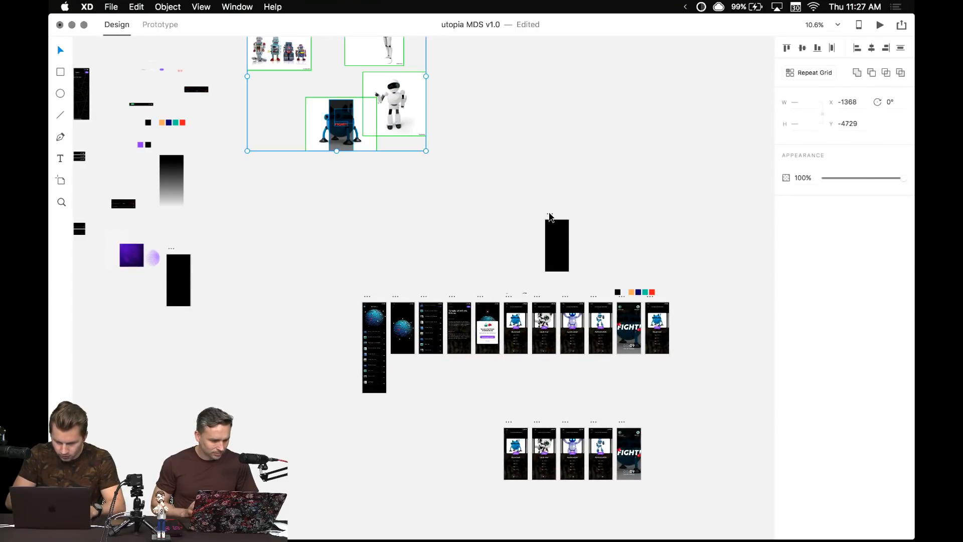
{"action": "left_click_drag", "start_coordinate": [550, 215], "coordinate": [464, 95]}
{"action": "key", "text": "Delete"}
{"action": "left_click_drag", "start_coordinate": [430, 162], "coordinate": [487, 146]}
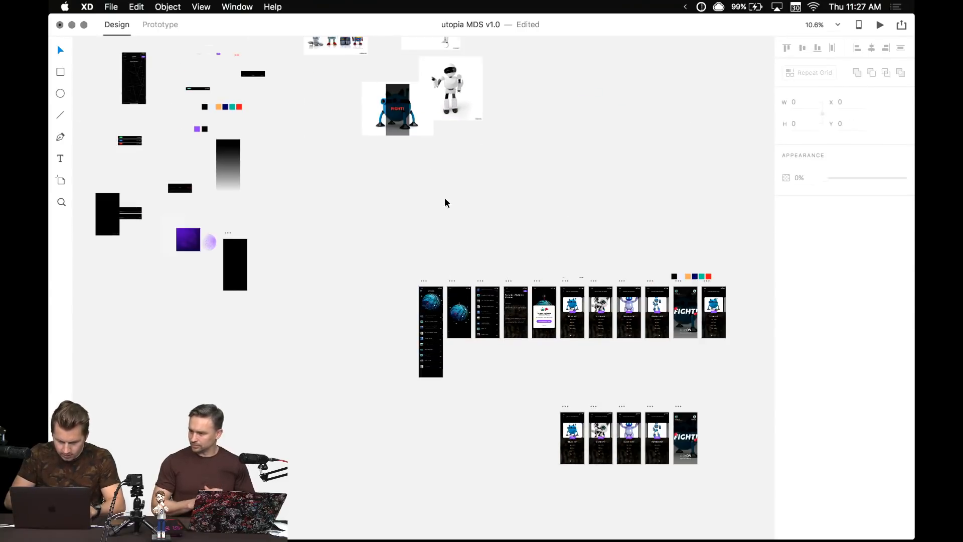
- Add the text "Title" on the pasteboard above the home artboard, with size 80 and the near-black fill #151010
{"action": "key", "text": "t"}
{"action": "left_click", "coordinate": [419, 227]}
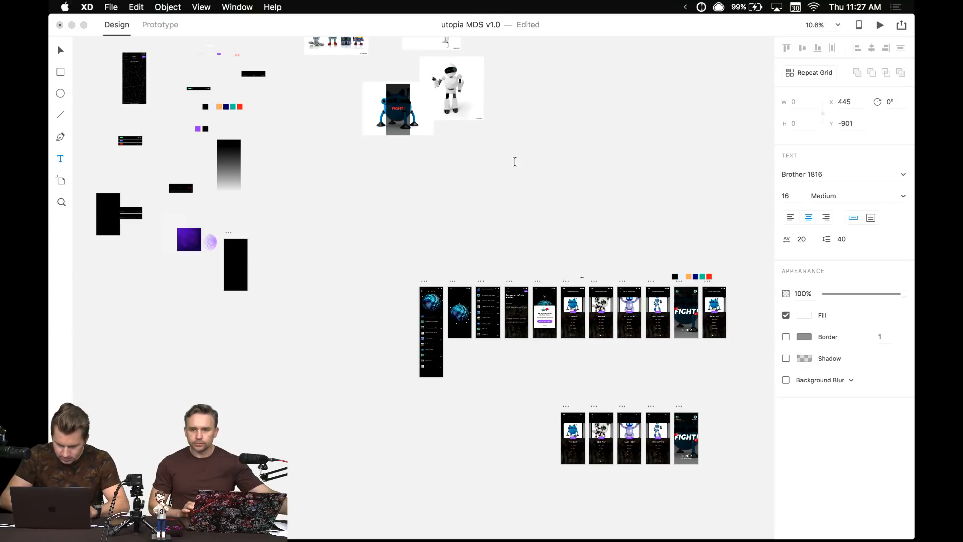
{"action": "key", "text": "Escape"}
{"action": "scroll", "coordinate": [449, 191], "scroll_direction": "up", "scroll_amount": 5}
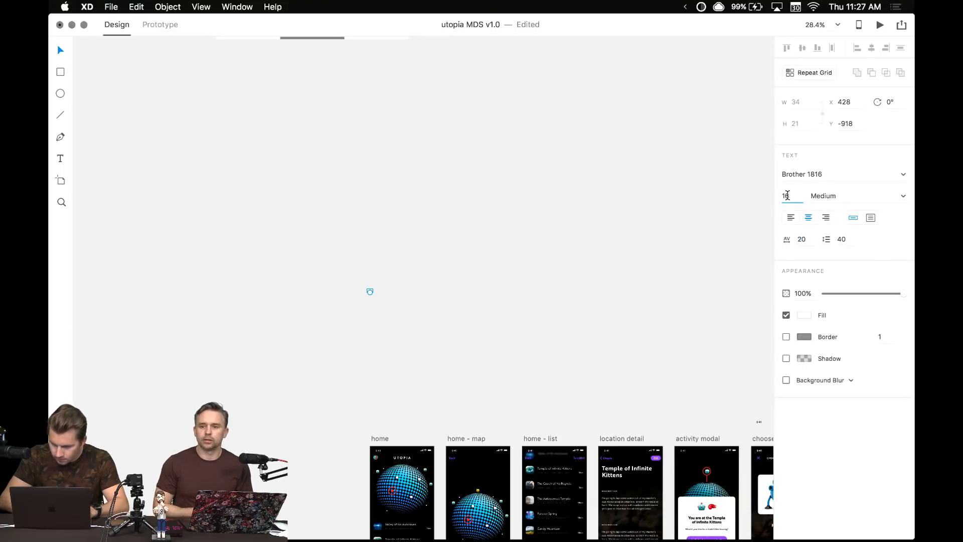
{"action": "key", "text": "Return"}
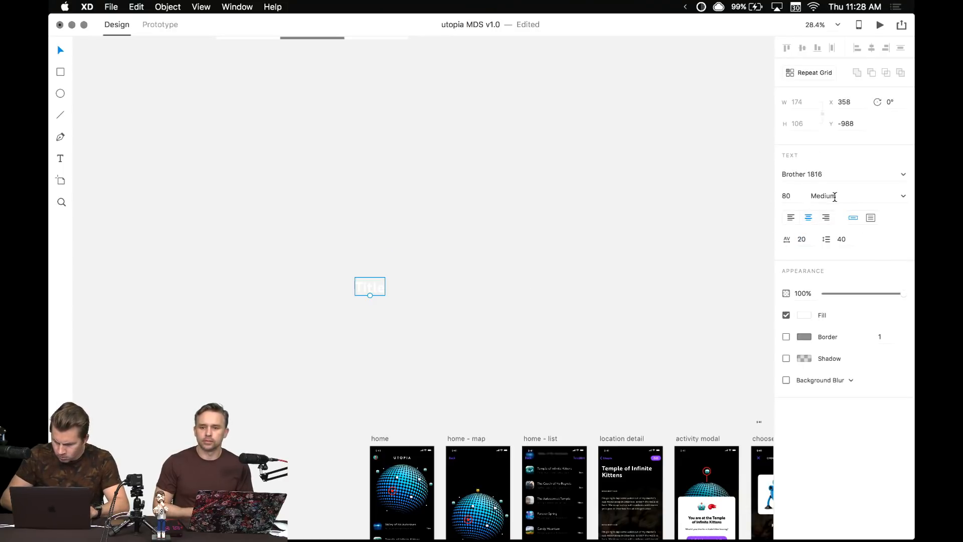
{"action": "left_click", "coordinate": [802, 315]}
{"action": "left_click", "coordinate": [684, 324]}
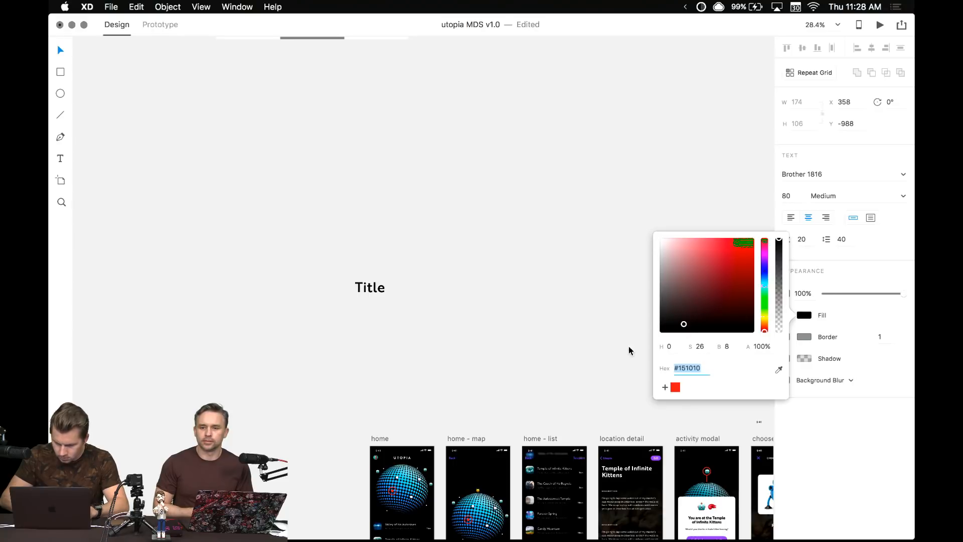
{"action": "left_click", "coordinate": [574, 282]}
- Move the "Title" text down near the home artboard and set it to weight Black at size 120
{"action": "left_click_drag", "start_coordinate": [374, 290], "coordinate": [384, 378]}
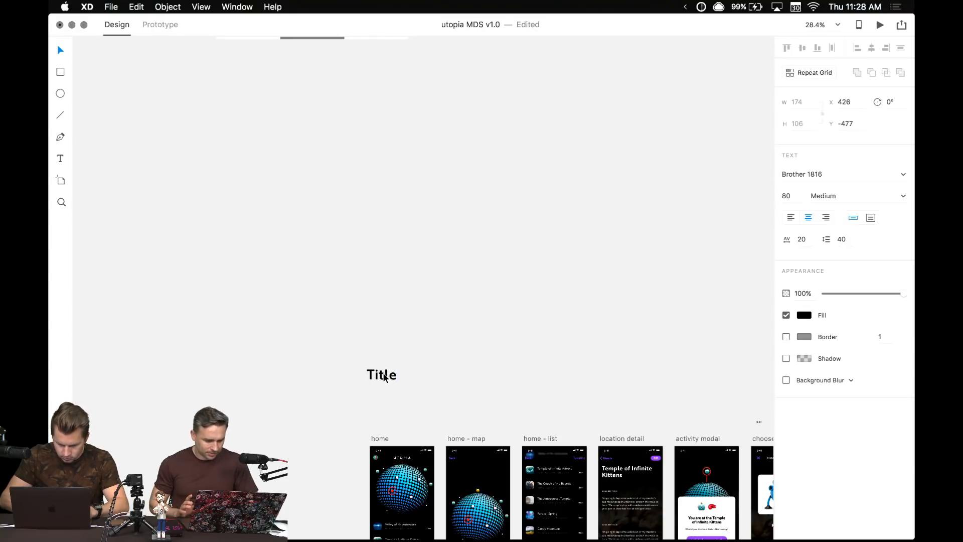
{"action": "left_click", "coordinate": [903, 197]}
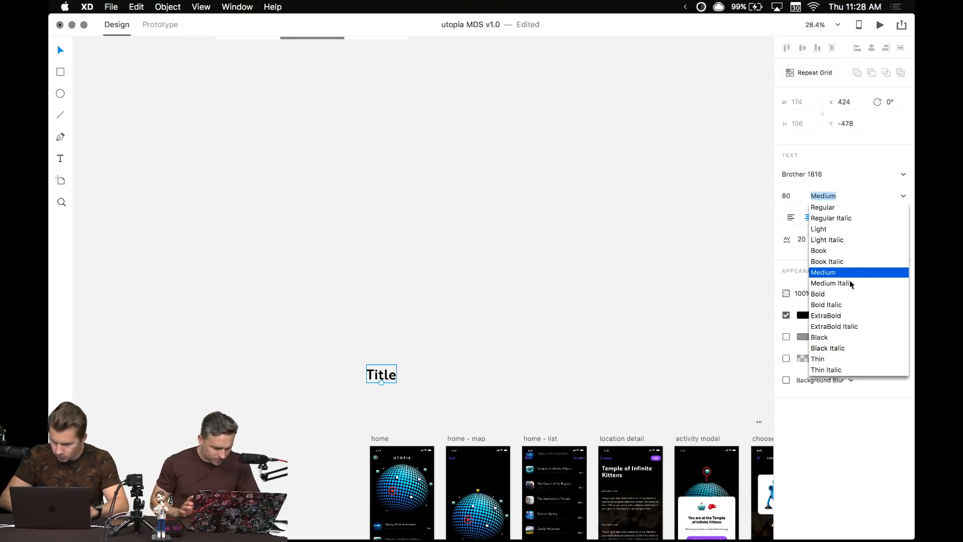
{"action": "left_click", "coordinate": [826, 339]}
{"action": "left_click", "coordinate": [446, 362]}
{"action": "left_click", "coordinate": [379, 378]}
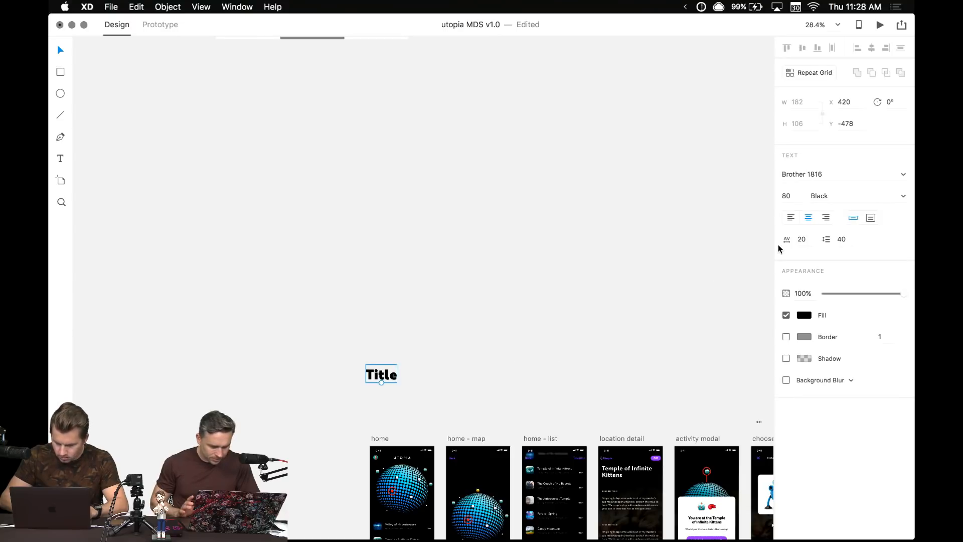
{"action": "type", "text": "120"}
{"action": "left_click", "coordinate": [592, 329]}
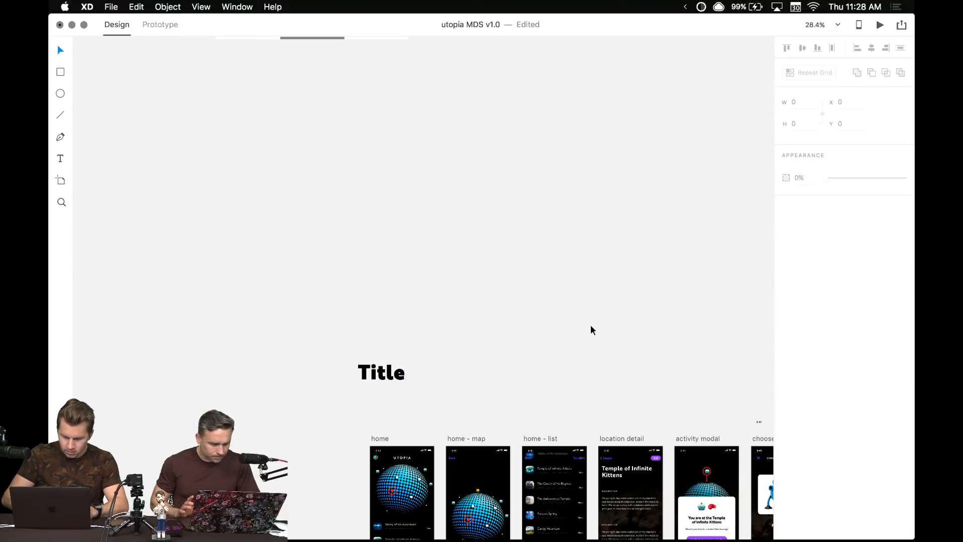
- Rename the title text "Home", left-align it, and line it up with the home artboard's left edge
{"action": "scroll", "coordinate": [585, 236], "scroll_direction": "down", "scroll_amount": 5}
{"action": "left_click", "coordinate": [399, 187]}
{"action": "left_click_drag", "start_coordinate": [399, 188], "coordinate": [411, 187]}
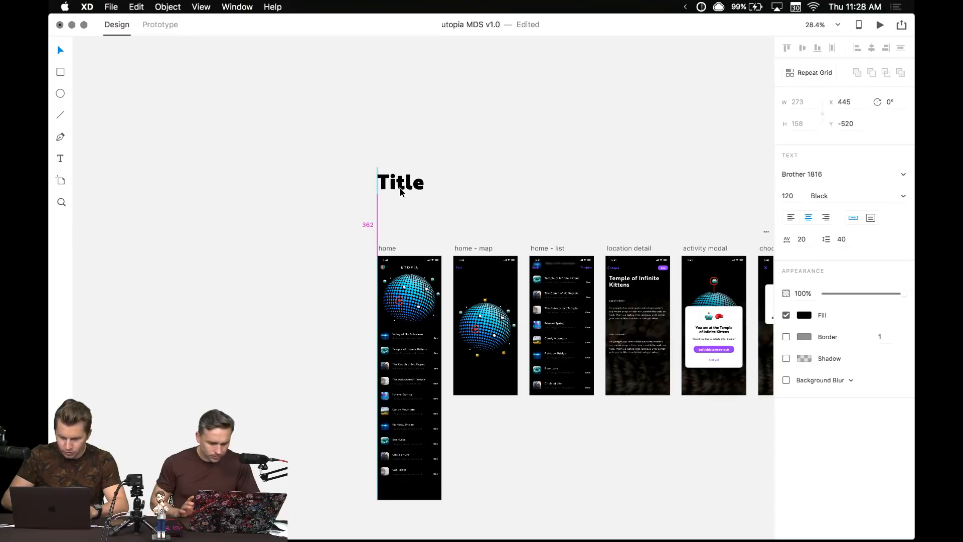
{"action": "double_click", "coordinate": [401, 189]}
{"action": "type", "text": "Home"}
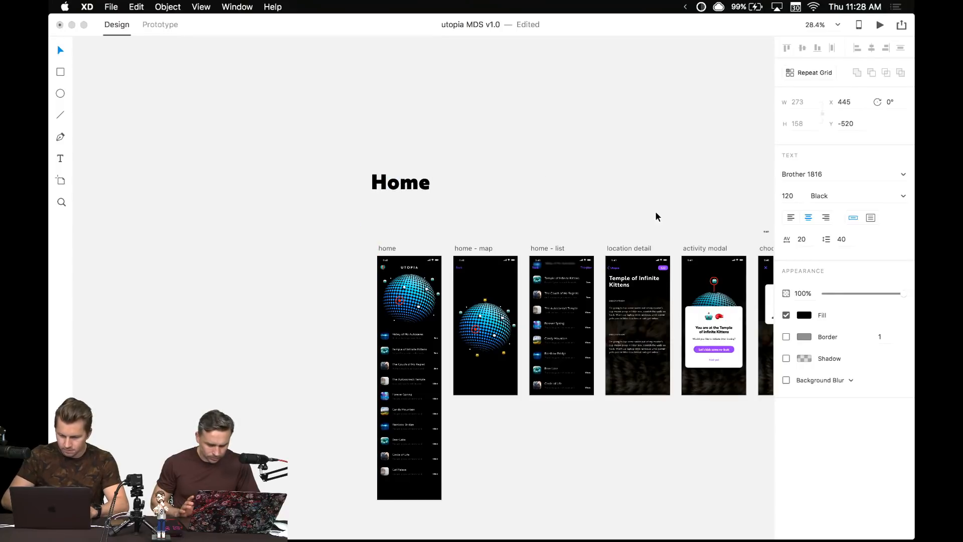
{"action": "left_click", "coordinate": [527, 154]}
{"action": "left_click_drag", "start_coordinate": [408, 180], "coordinate": [413, 179]}
- Duplicate the Home heading above the first choose opponent artboard and change the copy's text to "Robot Fighting"
{"action": "scroll", "coordinate": [458, 184], "scroll_direction": "down", "scroll_amount": 3}
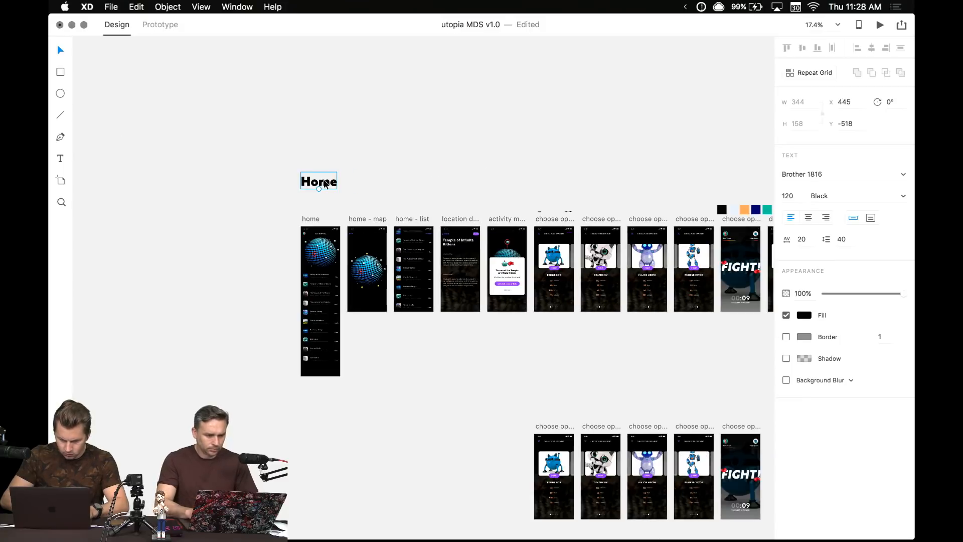
{"action": "left_click_drag", "start_coordinate": [320, 186], "coordinate": [547, 187]}
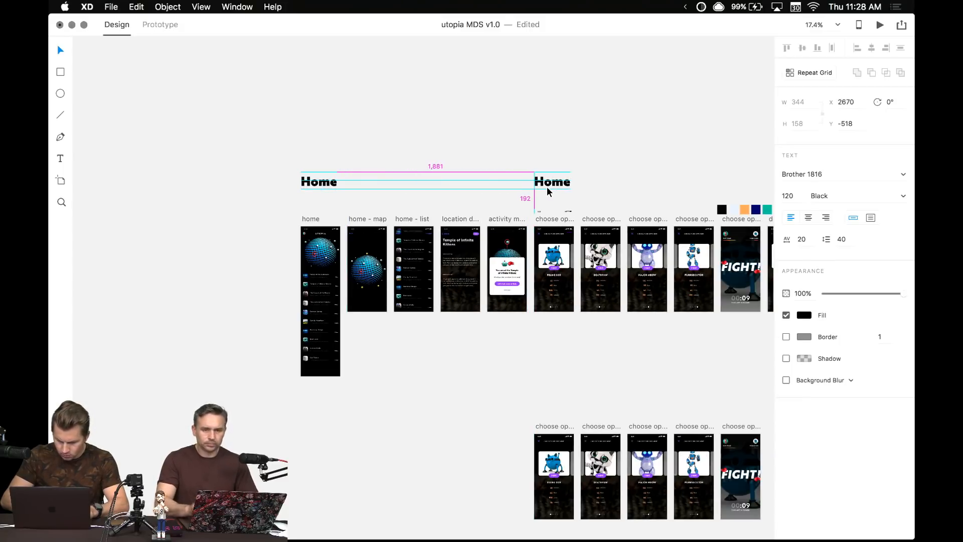
{"action": "double_click", "coordinate": [547, 186]}
{"action": "type", "text": "Robot F"}
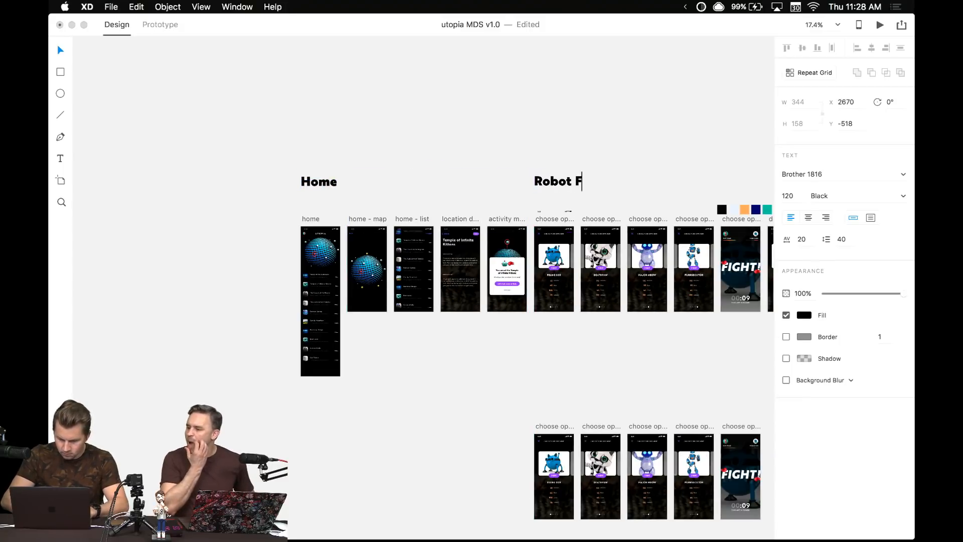
{"action": "type", "text": "ighting"}
{"action": "key", "text": "Escape"}
- Duplicate the Robot Fighting heading below the home artboard and change the copy's text to "Find a Home"
{"action": "scroll", "coordinate": [459, 86], "scroll_direction": "down", "scroll_amount": 2}
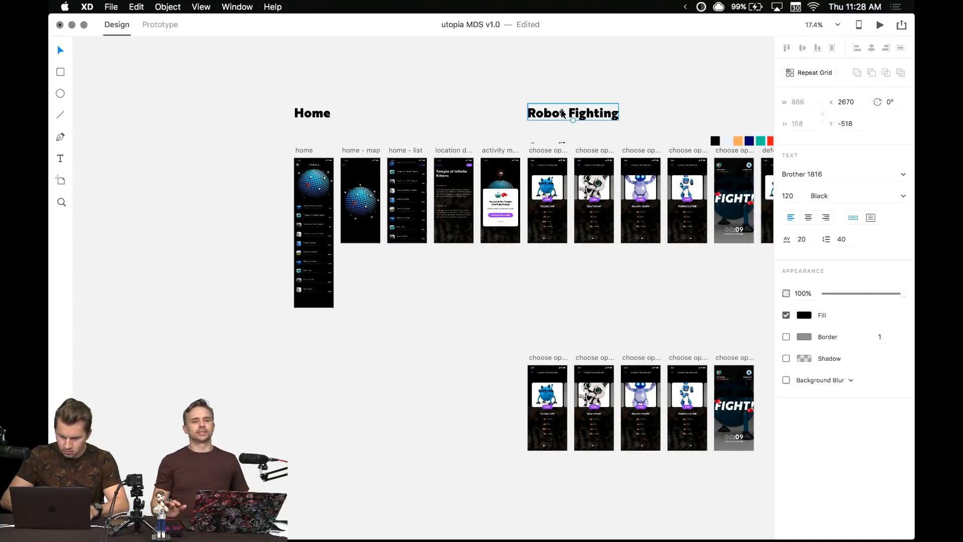
{"action": "left_click_drag", "start_coordinate": [562, 112], "coordinate": [324, 364]}
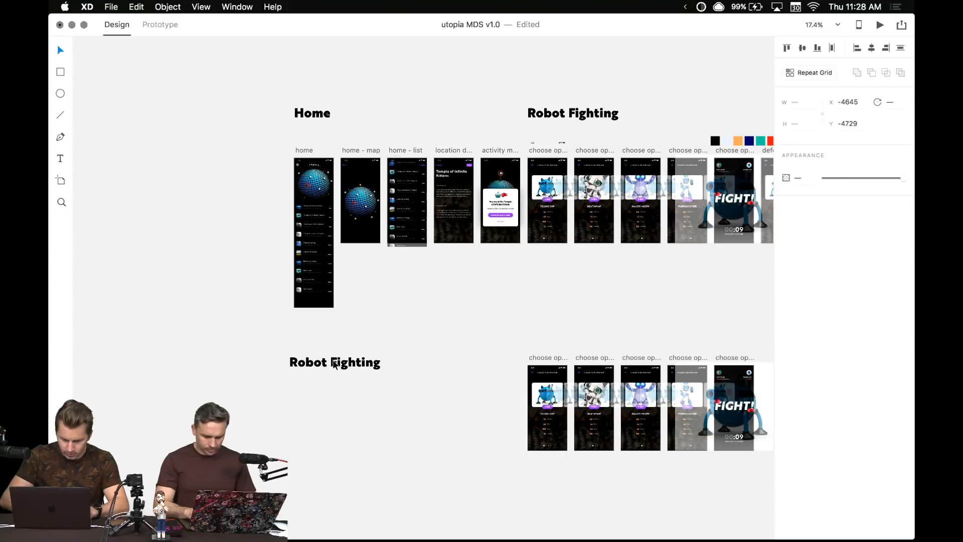
{"action": "key", "text": "Return"}
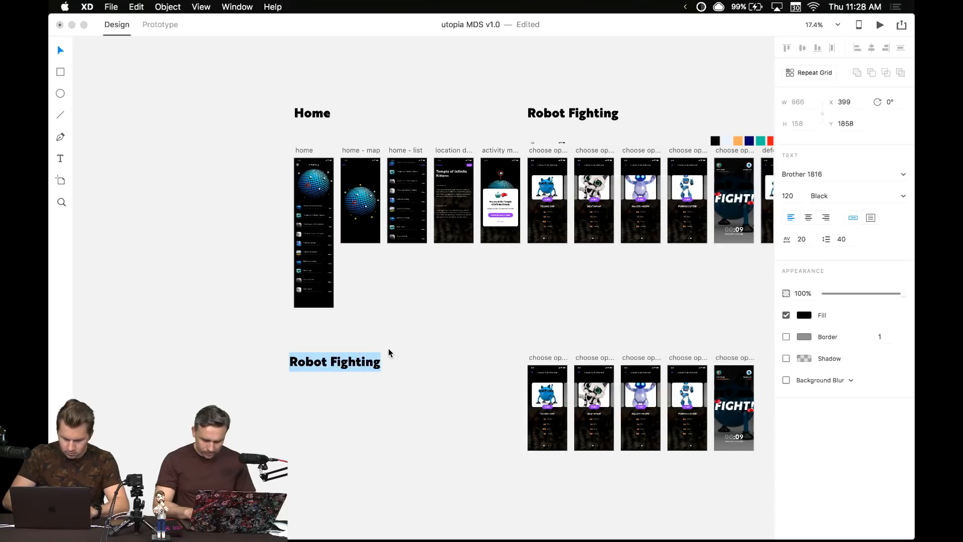
{"action": "type", "text": "Find a h"}
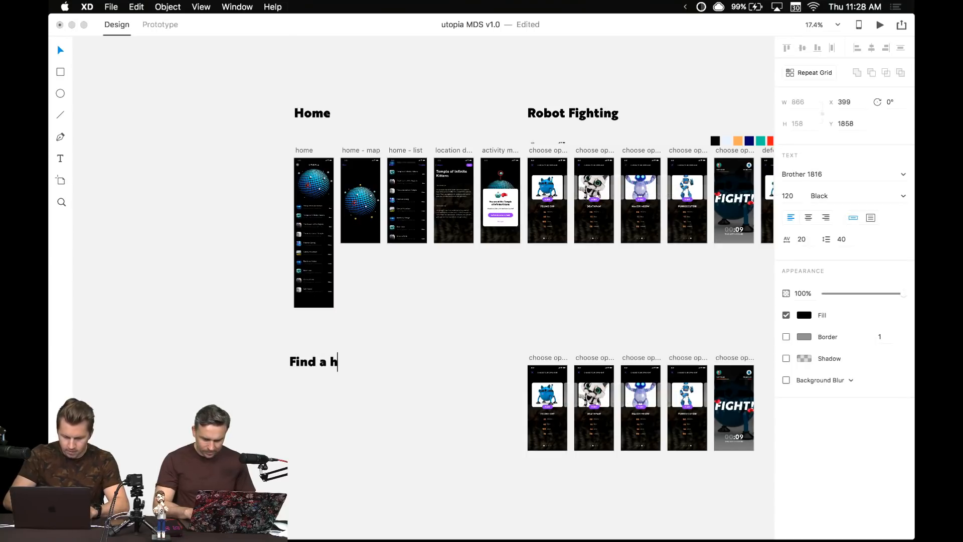
{"action": "key", "text": "BackSpace"}
{"action": "type", "text": "Home"}
{"action": "key", "text": "Escape"}
- Move the duplicated row of five artboards under the Find a Home heading, starting at its left edge
{"action": "left_click_drag", "start_coordinate": [501, 333], "coordinate": [713, 422]}
{"action": "left_click_drag", "start_coordinate": [518, 298], "coordinate": [263, 335]}
{"action": "left_click", "coordinate": [335, 308]}
{"action": "scroll", "coordinate": [335, 309], "scroll_direction": "down", "scroll_amount": 5}
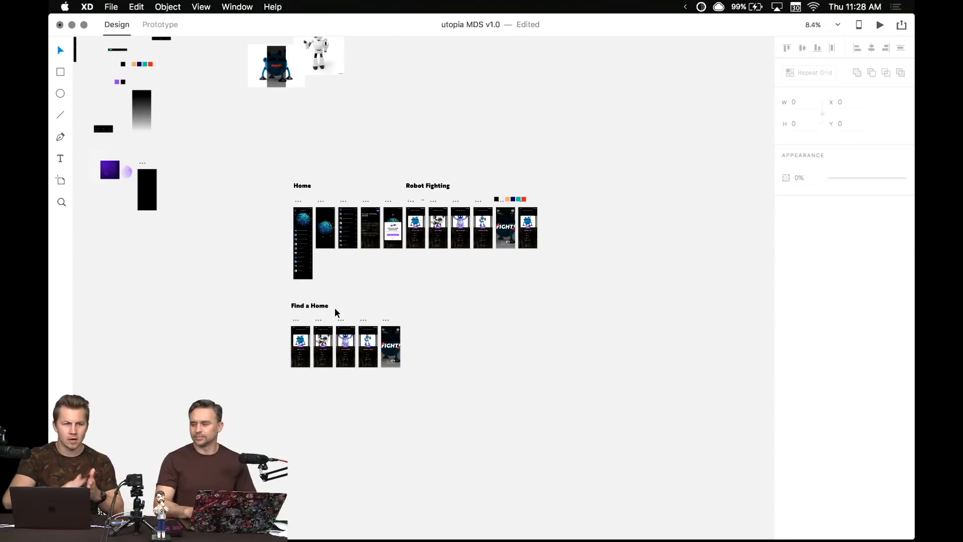
- Move the Find a Home heading slightly down, closer to its row of artboards
{"action": "scroll", "coordinate": [335, 309], "scroll_direction": "up", "scroll_amount": 5}
{"action": "scroll", "coordinate": [336, 308], "scroll_direction": "up", "scroll_amount": 1}
{"action": "left_click_drag", "start_coordinate": [336, 305], "coordinate": [432, 258]}
{"action": "left_click_drag", "start_coordinate": [348, 262], "coordinate": [349, 280]}
{"action": "left_click", "coordinate": [393, 216]}
{"action": "scroll", "coordinate": [393, 214], "scroll_direction": "down", "scroll_amount": 3}
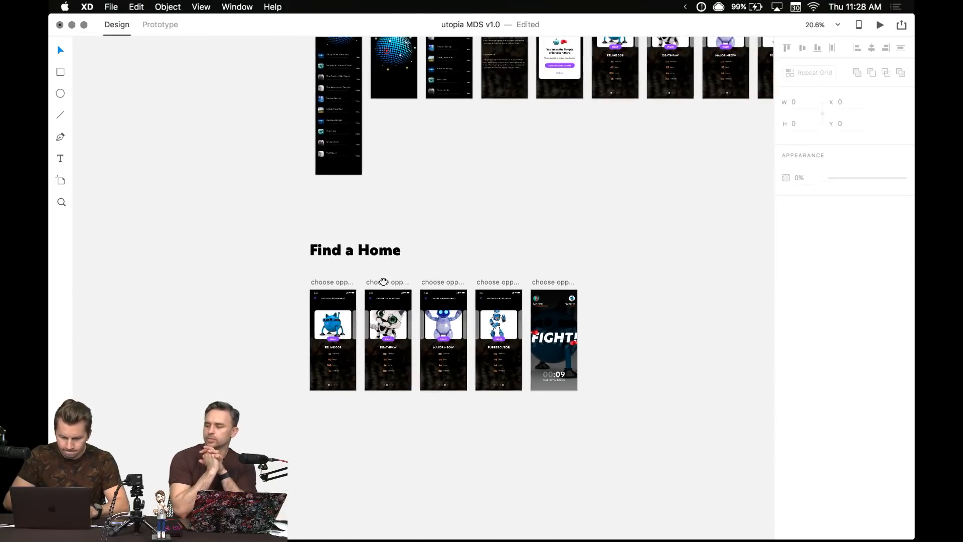
- Shift the Robot Fighting heading and the artboards from activity modal through defeated right, leaving a gap after the Home group
{"action": "scroll", "coordinate": [425, 271], "scroll_direction": "down", "scroll_amount": 2}
{"action": "left_click_drag", "start_coordinate": [428, 283], "coordinate": [299, 287]}
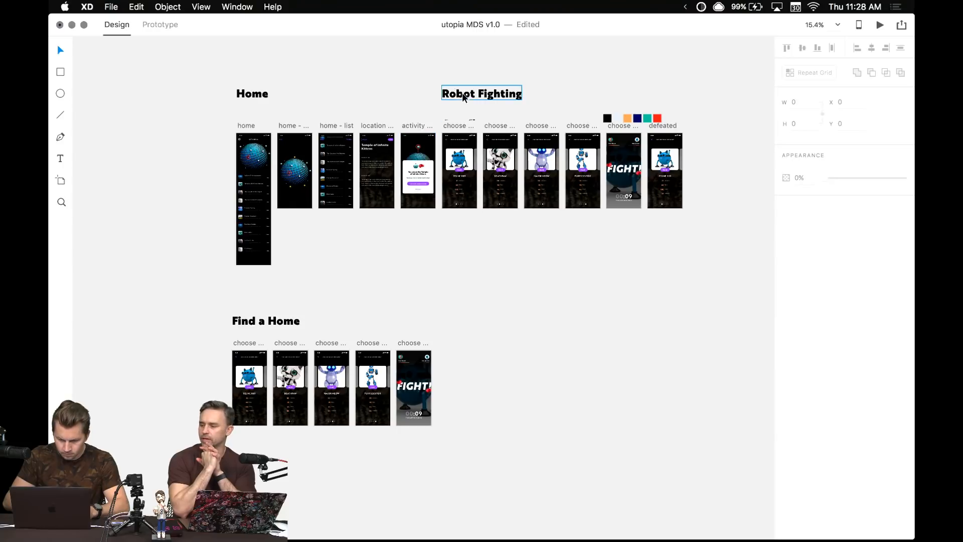
{"action": "left_click_drag", "start_coordinate": [460, 97], "coordinate": [420, 99]}
{"action": "left_click_drag", "start_coordinate": [393, 61], "coordinate": [709, 260]}
{"action": "left_click_drag", "start_coordinate": [402, 62], "coordinate": [712, 234]}
{"action": "left_click_drag", "start_coordinate": [446, 126], "coordinate": [481, 123]}
{"action": "key", "text": "super+z"}
{"action": "left_click_drag", "start_coordinate": [435, 97], "coordinate": [516, 100]}
- Move the loose status bar and the colour swatches together to the empty area above the Robot Fighting heading
{"action": "left_click", "coordinate": [467, 122]}
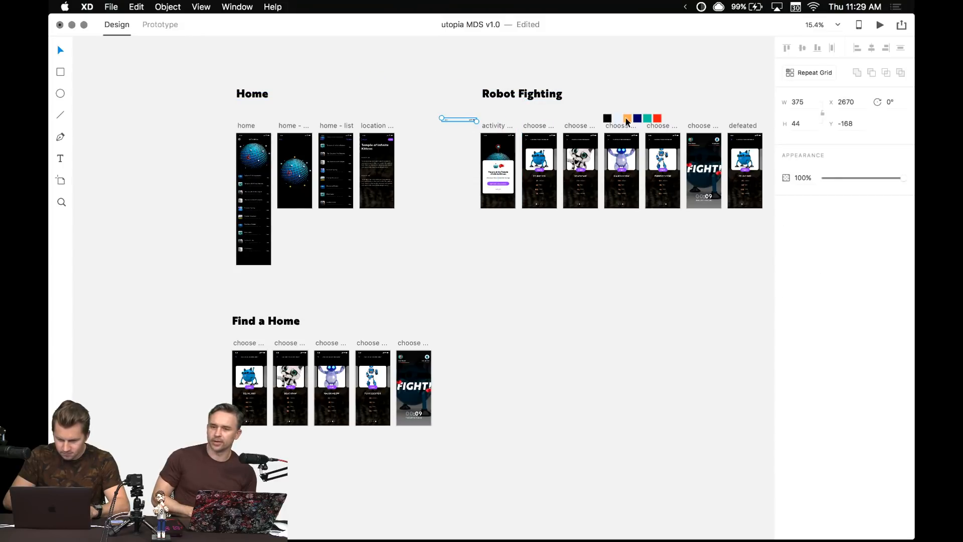
{"action": "left_click", "coordinate": [611, 116], "text": "shift"}
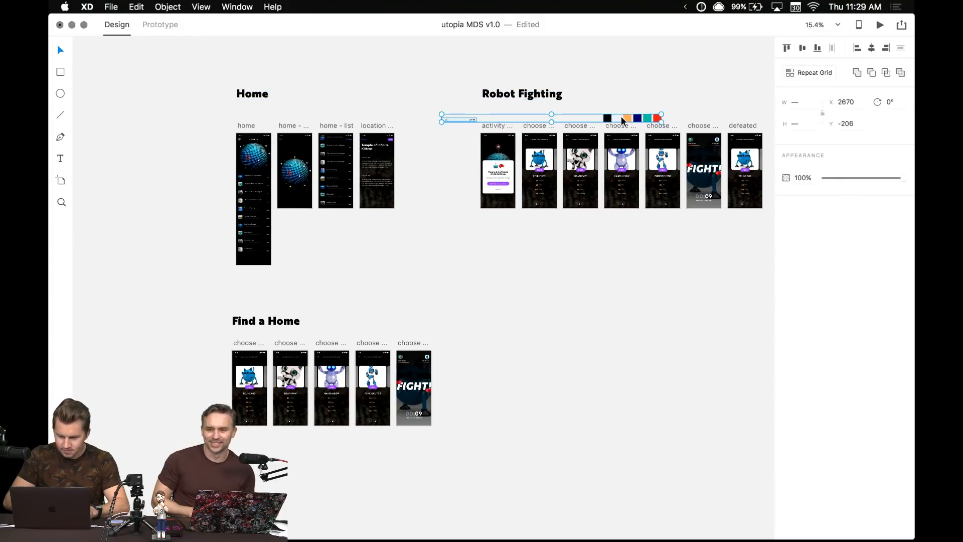
{"action": "left_click_drag", "start_coordinate": [622, 116], "coordinate": [609, 61]}
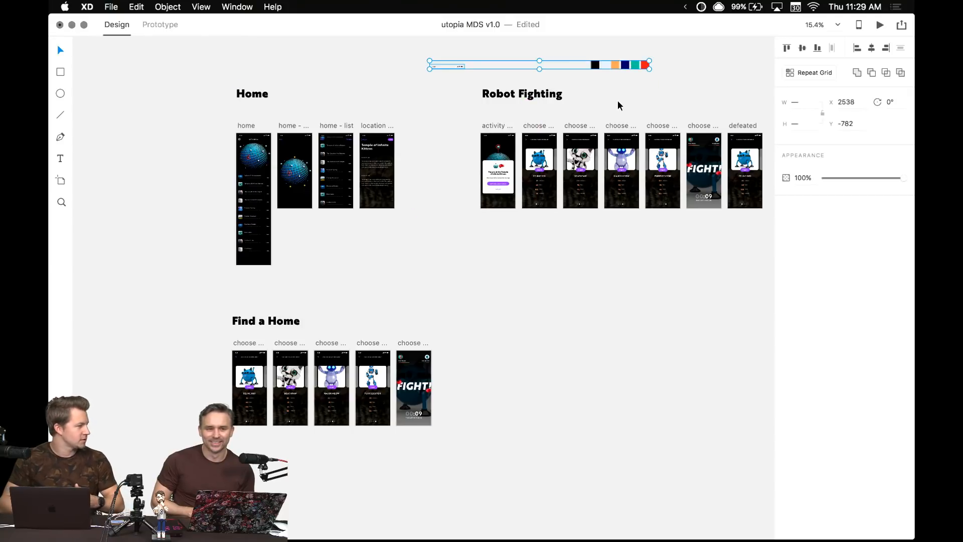
{"action": "left_click", "coordinate": [618, 100]}
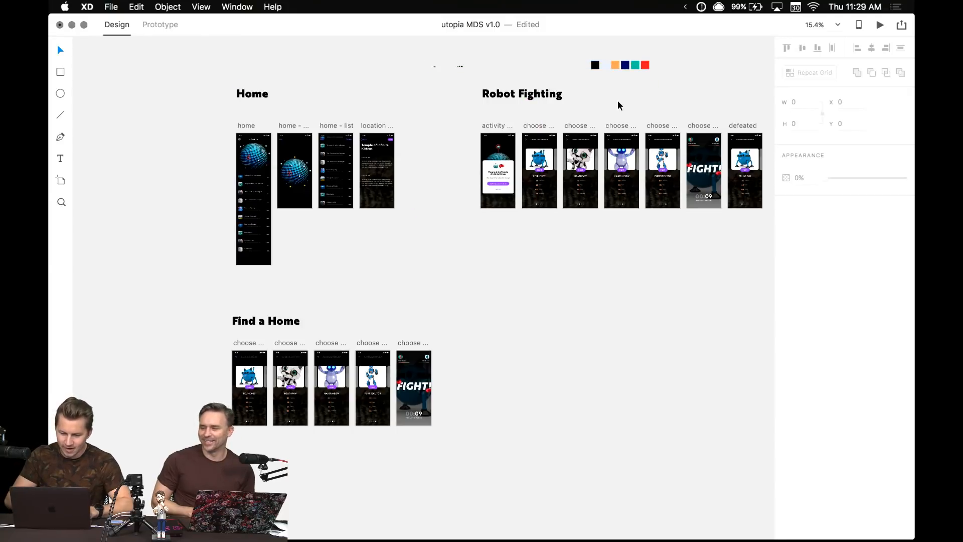
- Try deleting the full-screen background layer from the first artboard under Find a Home, and undo the deletion
{"action": "scroll", "coordinate": [623, 129], "scroll_direction": "up", "scroll_amount": 2}
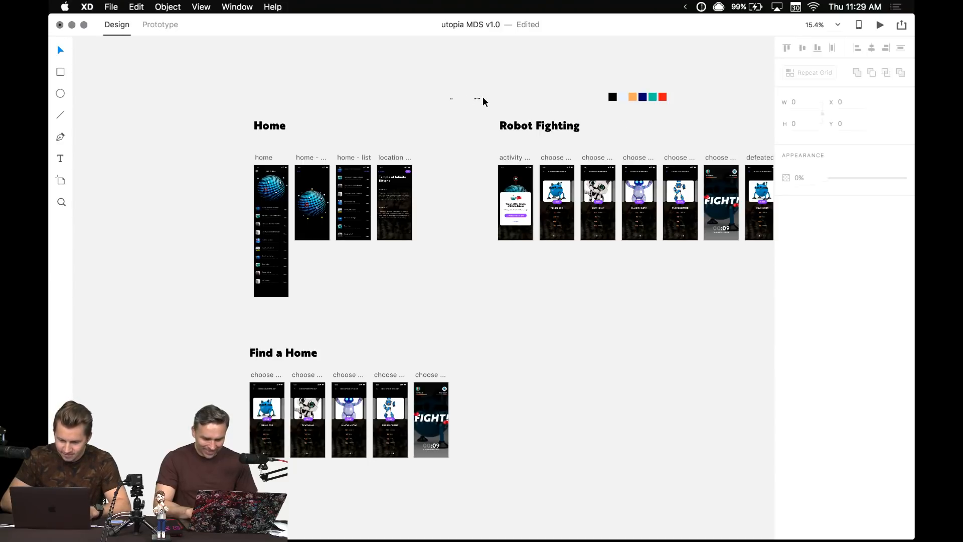
{"action": "left_click_drag", "start_coordinate": [449, 62], "coordinate": [509, 94]}
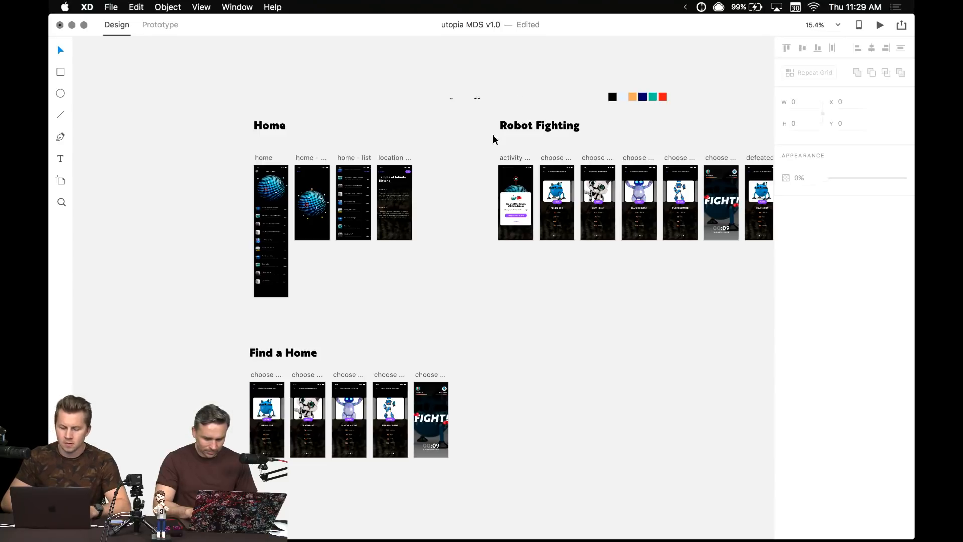
{"action": "scroll", "coordinate": [482, 151], "scroll_direction": "down", "scroll_amount": 5}
{"action": "scroll", "coordinate": [268, 258], "scroll_direction": "up", "scroll_amount": 10}
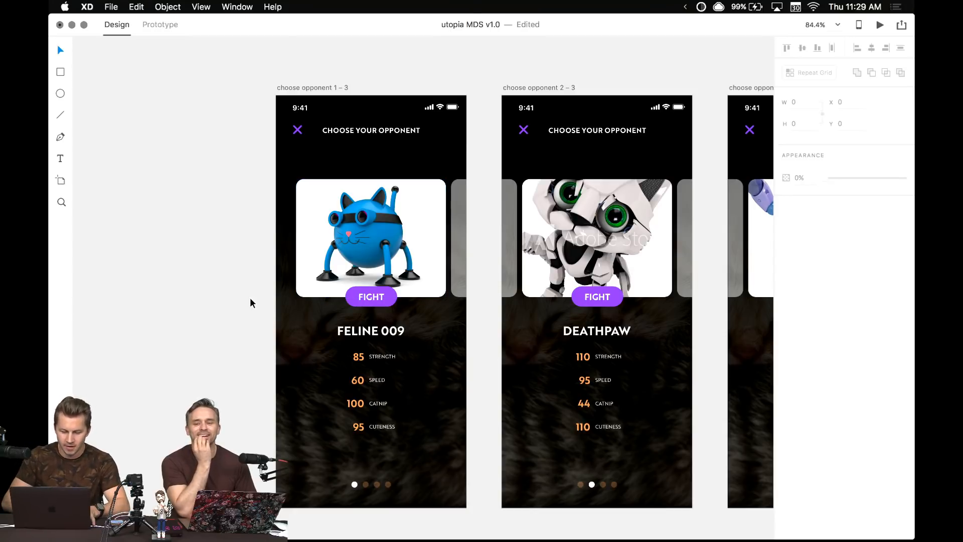
{"action": "scroll", "coordinate": [281, 241], "scroll_direction": "down", "scroll_amount": 2}
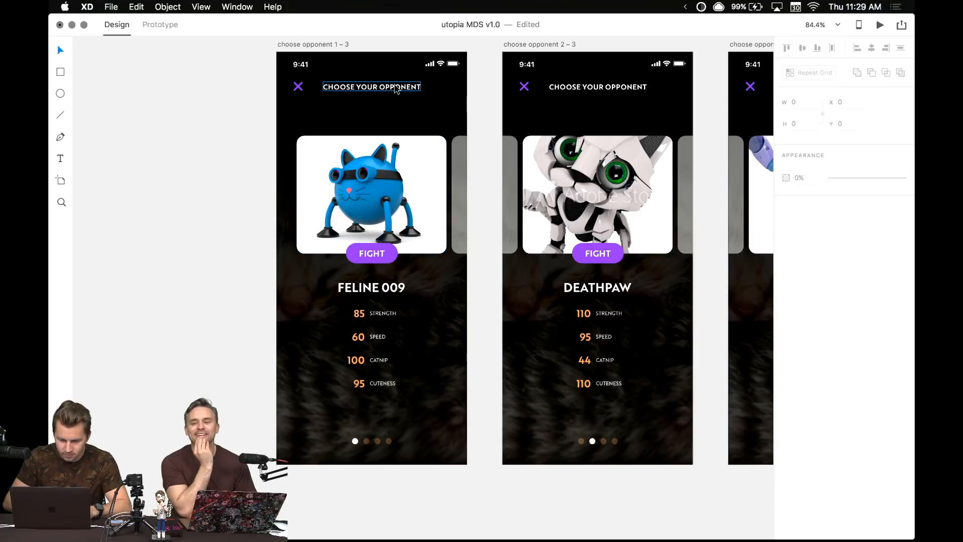
{"action": "scroll", "coordinate": [205, 251], "scroll_direction": "down", "scroll_amount": 1}
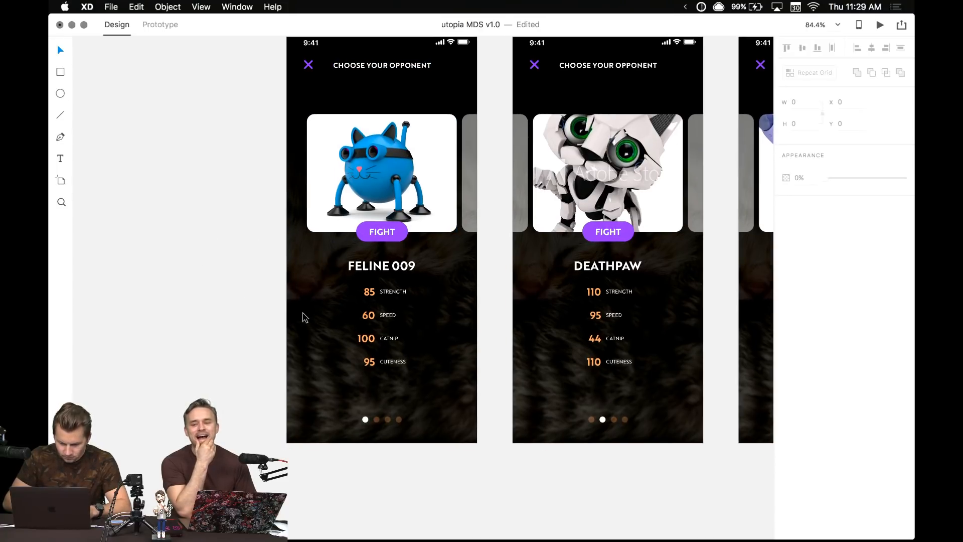
{"action": "left_click", "coordinate": [312, 360]}
{"action": "key", "text": "Delete"}
{"action": "left_click", "coordinate": [312, 390]}
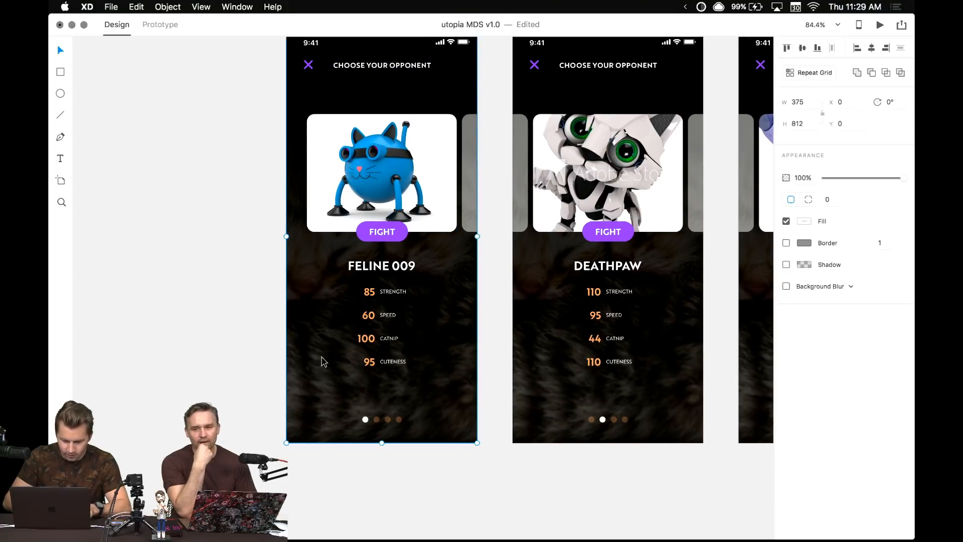
{"action": "key", "text": "Delete"}
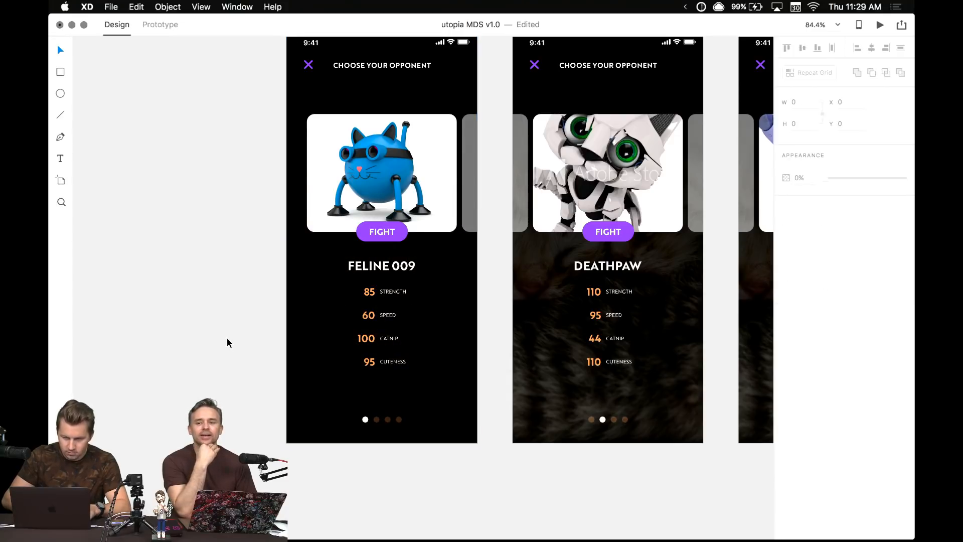
{"action": "key", "text": "super+z"}
{"action": "key", "text": "Delete"}
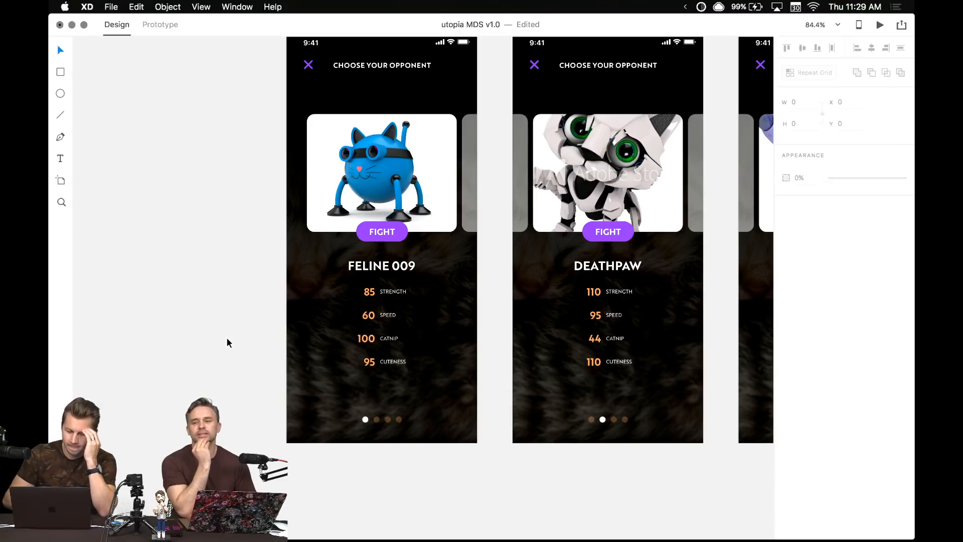
- Replace the title FELINE 009 on the first Find a Home artboard with GALAXY WAY
{"action": "double_click", "coordinate": [369, 268]}
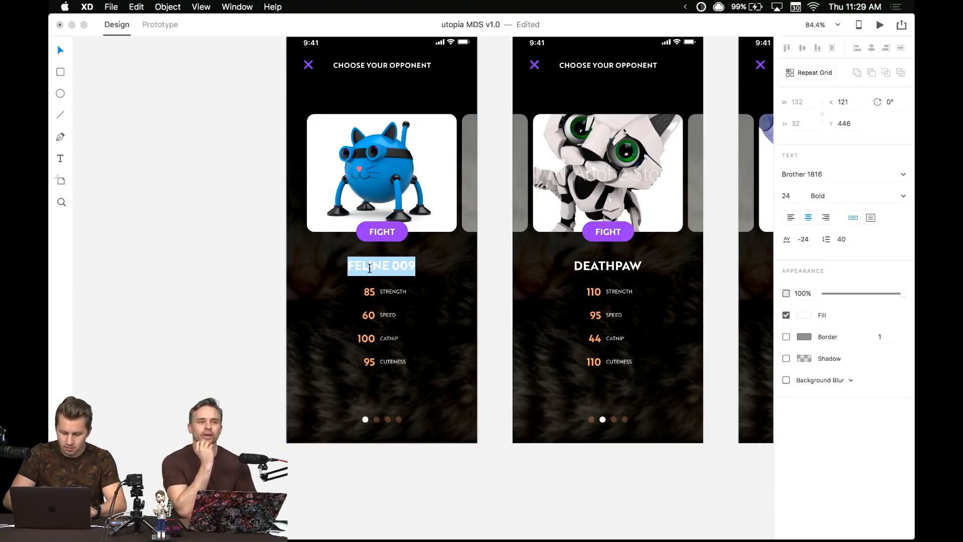
{"action": "type", "text": "Galax"}
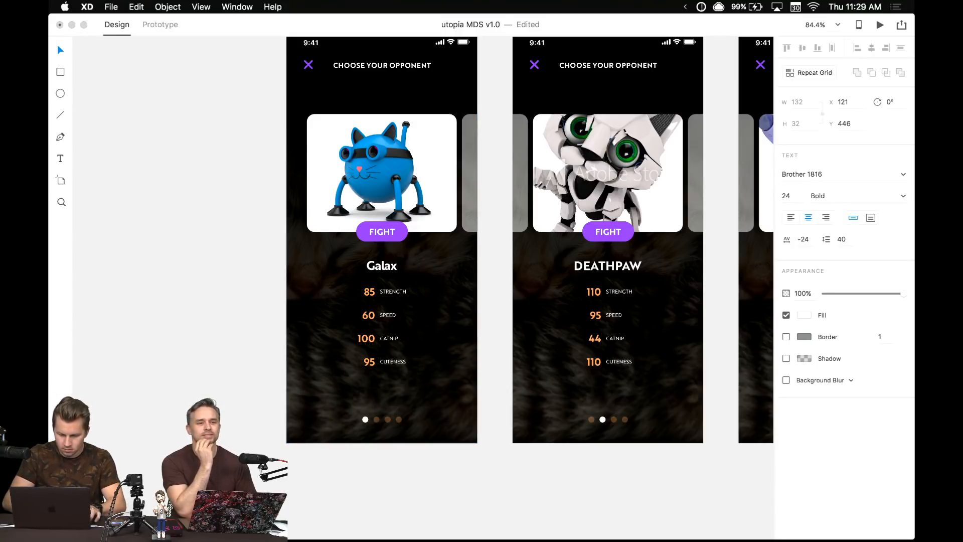
{"action": "key", "text": "BackSpace"}
{"action": "key", "text": "BackSpace"}
{"action": "key", "text": "BackSpace"}
{"action": "key", "text": "BackSpace"}
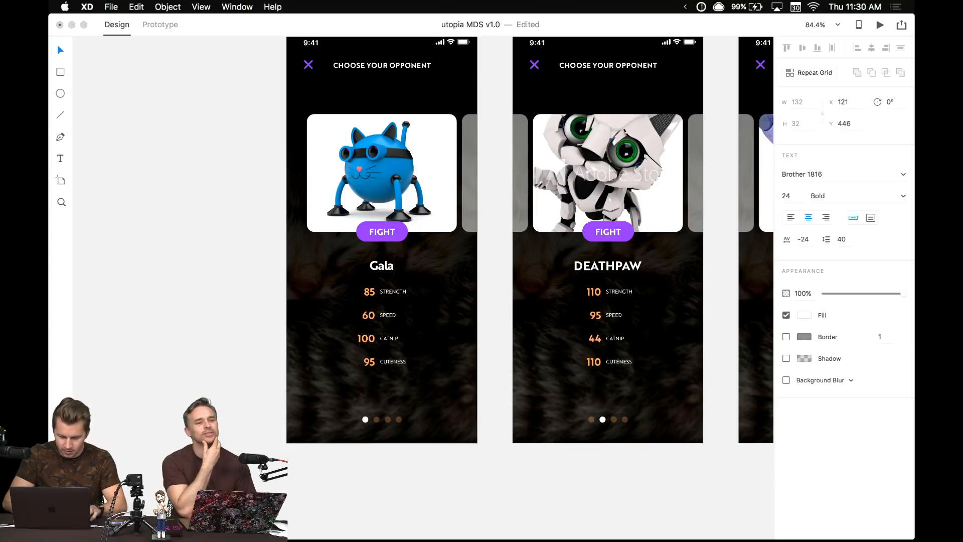
{"action": "type", "text": "l"}
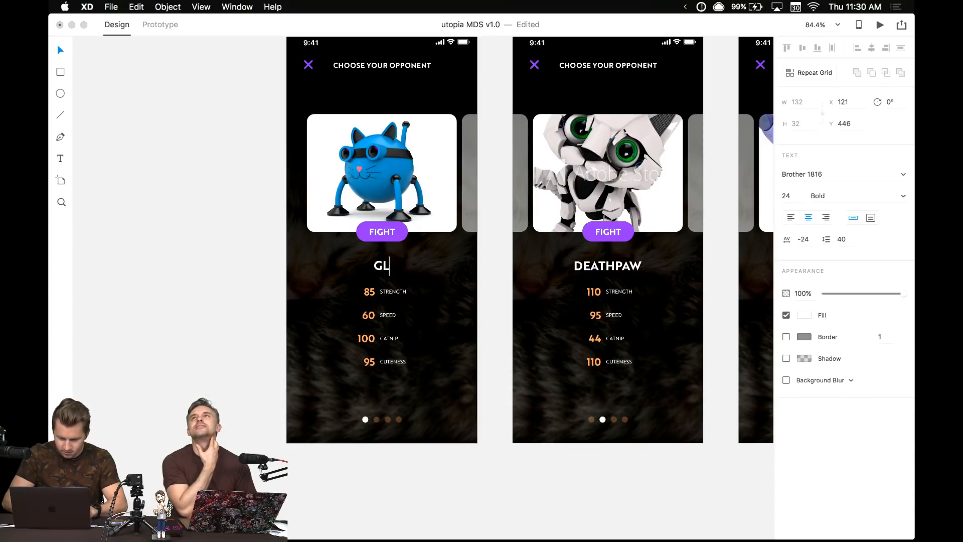
{"action": "key", "text": "BackSpace"}
{"action": "type", "text": "alaxy"}
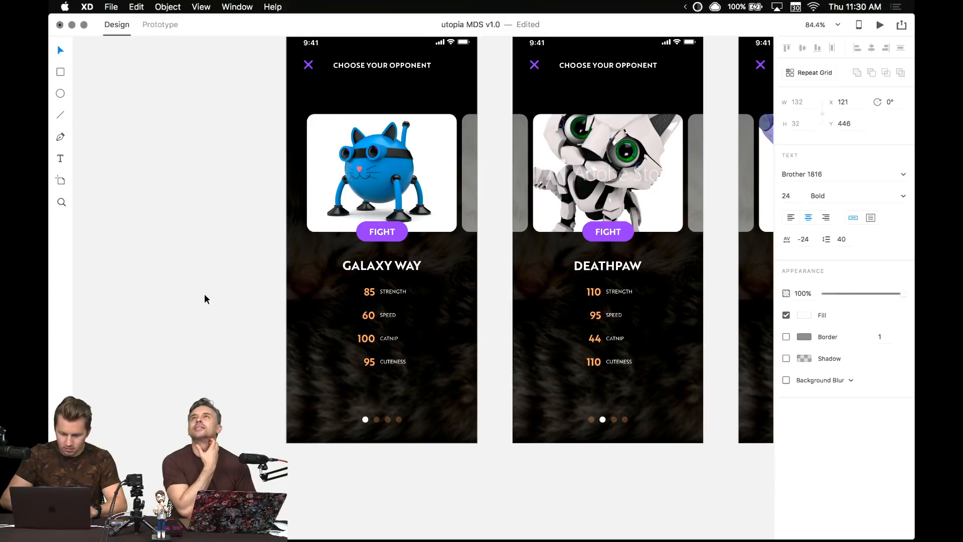
{"action": "key", "text": "Escape"}
{"action": "scroll", "coordinate": [211, 297], "scroll_direction": "right", "scroll_amount": 6}
{"action": "left_click", "coordinate": [428, 271]}
{"action": "double_click", "coordinate": [427, 268]}
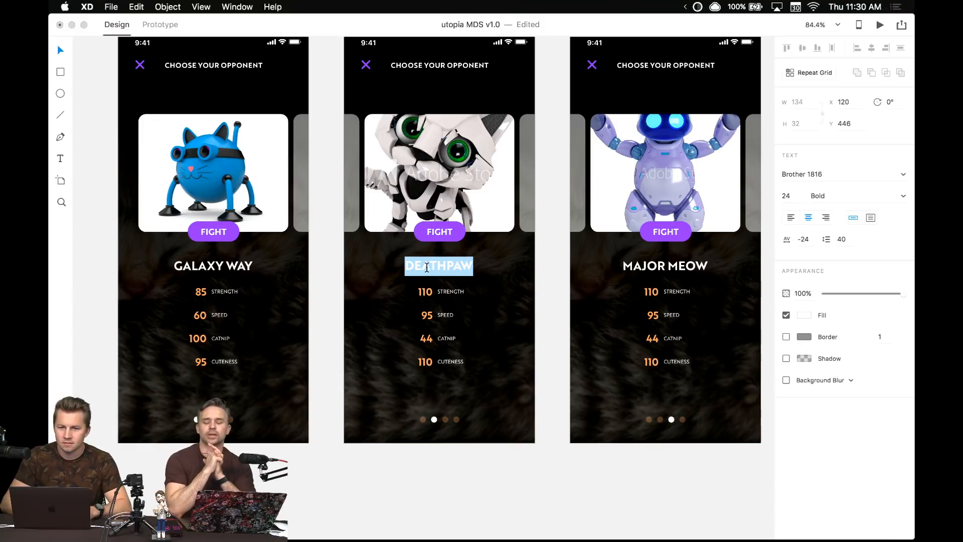
{"action": "left_click", "coordinate": [322, 262]}
{"action": "scroll", "coordinate": [387, 286], "scroll_direction": "down", "scroll_amount": 5}
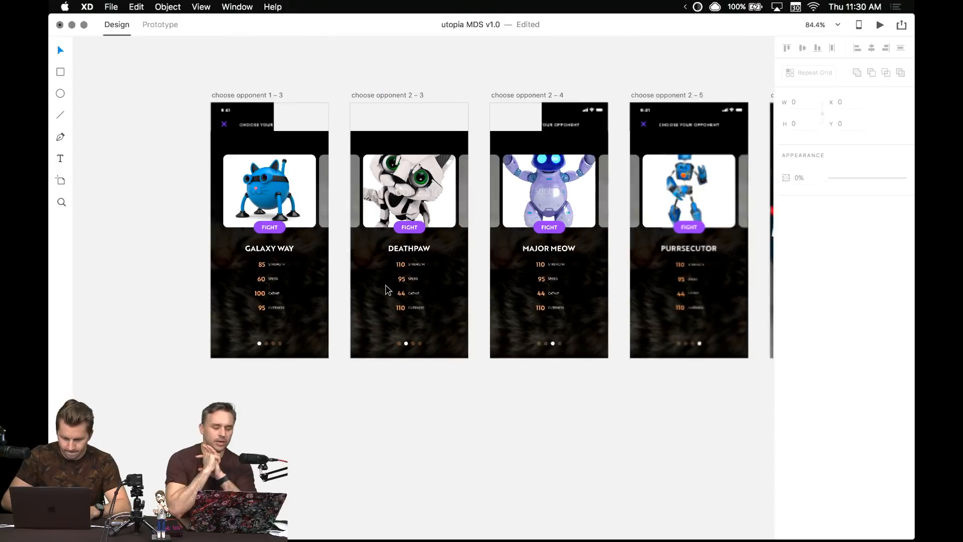
{"action": "scroll", "coordinate": [387, 290], "scroll_direction": "down", "scroll_amount": 2}
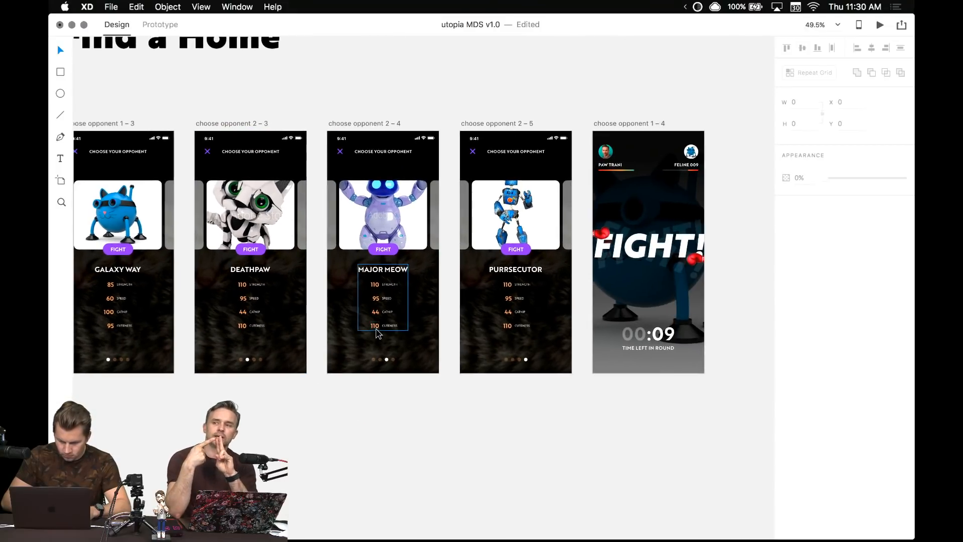
{"action": "scroll", "coordinate": [378, 334], "scroll_direction": "down", "scroll_amount": 3}
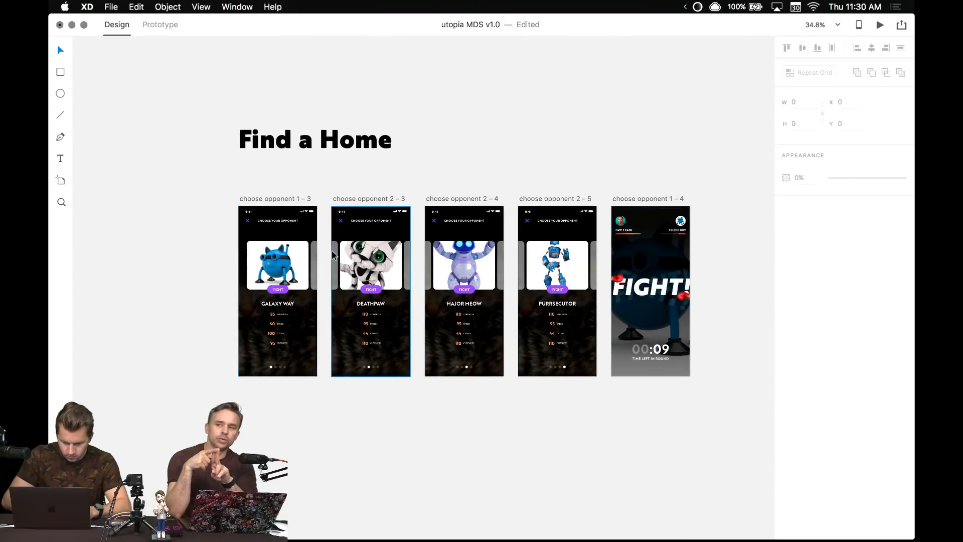
{"action": "left_click_drag", "start_coordinate": [334, 338], "coordinate": [351, 307]}
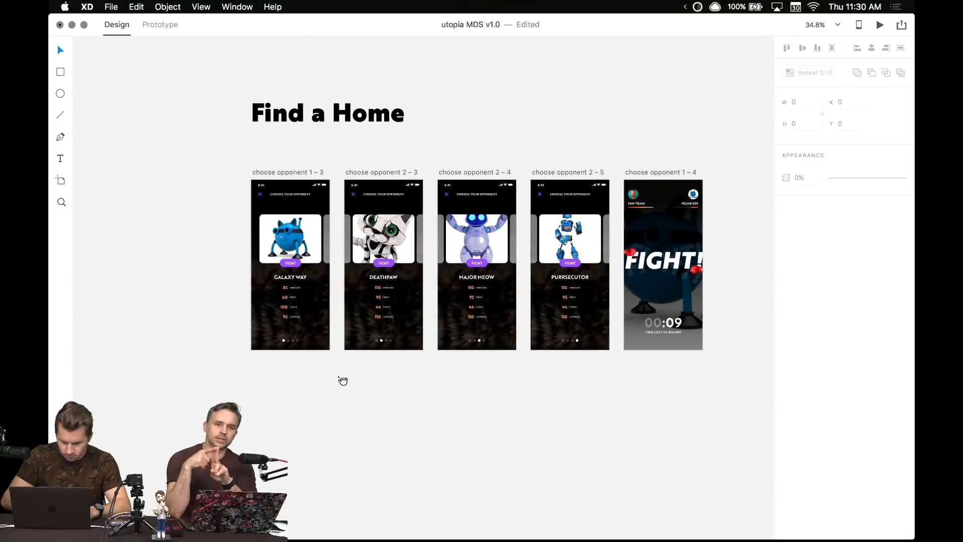
{"action": "left_click_drag", "start_coordinate": [343, 380], "coordinate": [369, 377]}
{"action": "left_click", "coordinate": [418, 275]}
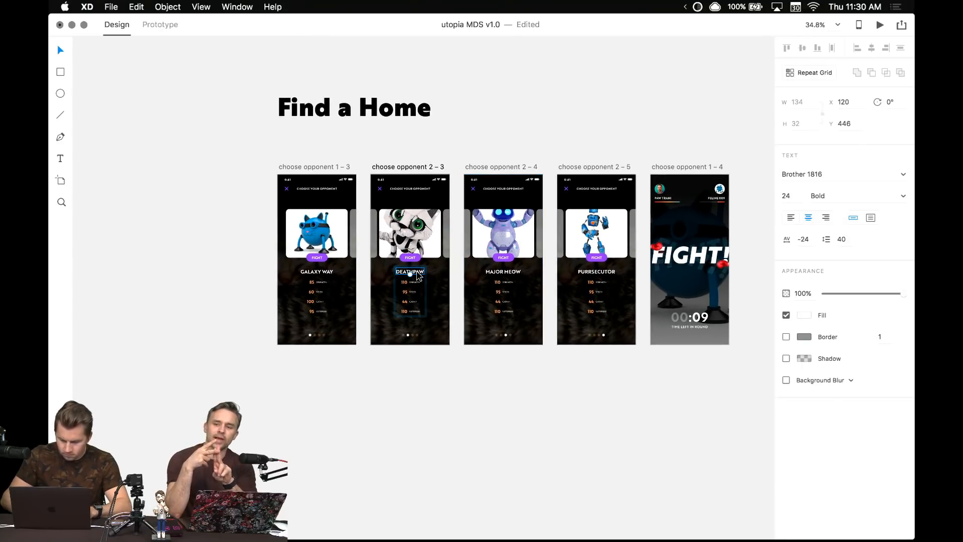
{"action": "double_click", "coordinate": [417, 272]}
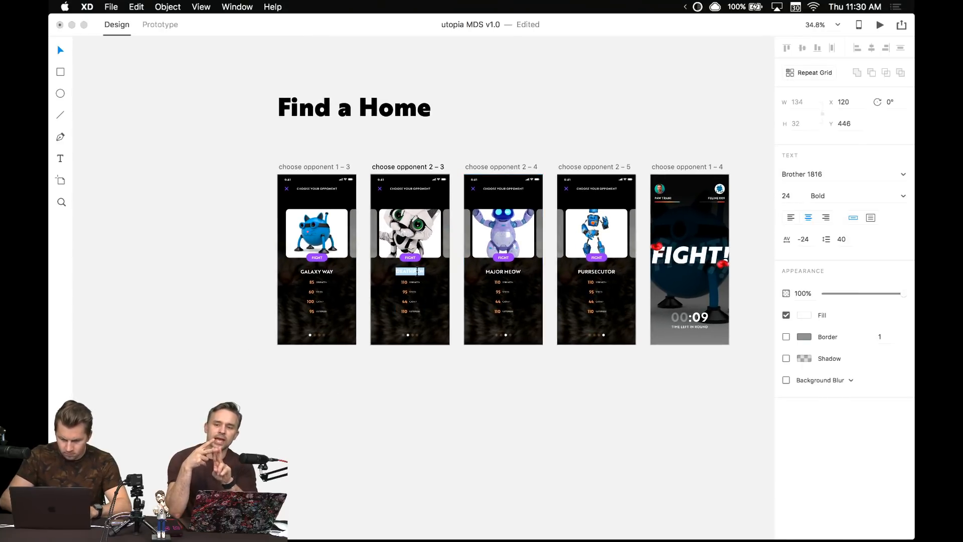
{"action": "left_click", "coordinate": [400, 366]}
- Replace the title DEATHPAW on the second Find a Home artboard with ORIONS BELT
{"action": "scroll", "coordinate": [398, 362], "scroll_direction": "up", "scroll_amount": 5}
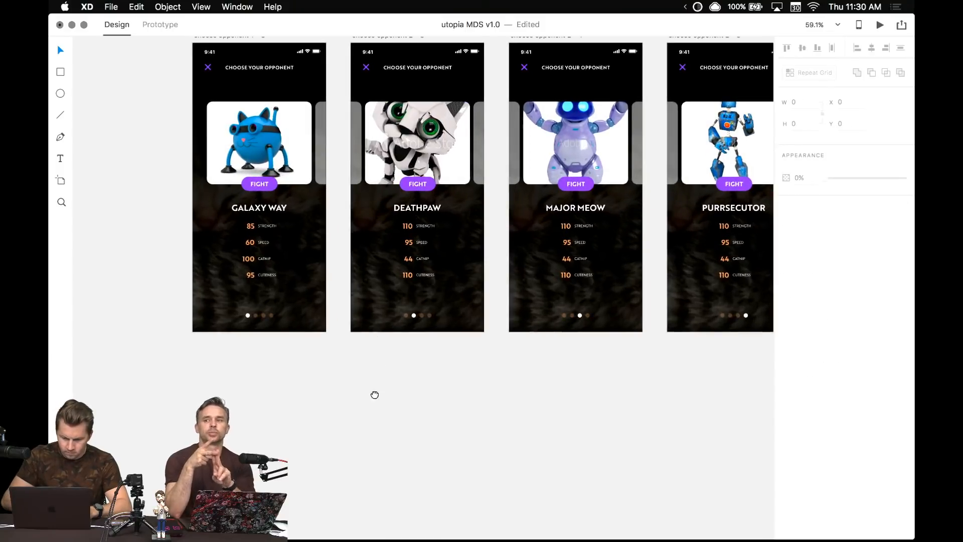
{"action": "double_click", "coordinate": [425, 292]}
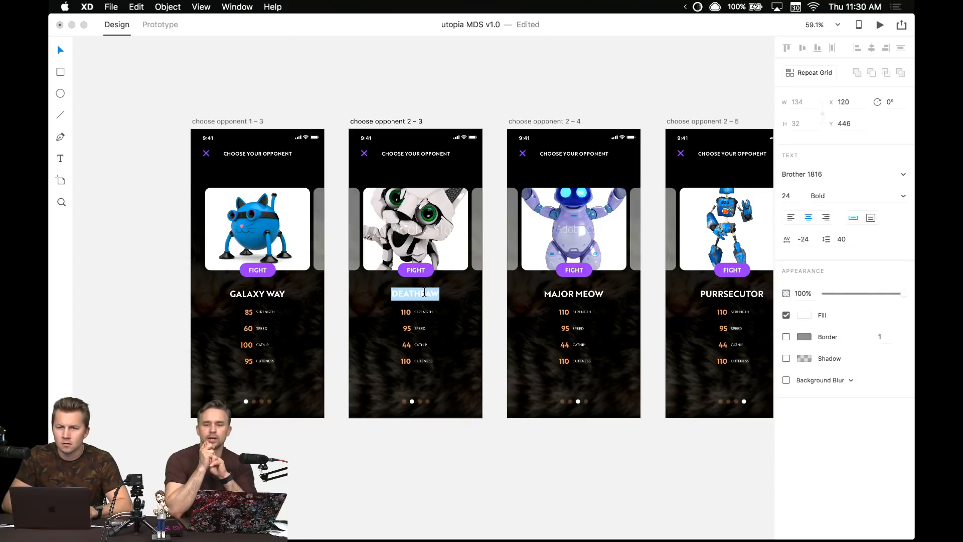
{"action": "type", "text": "OR"}
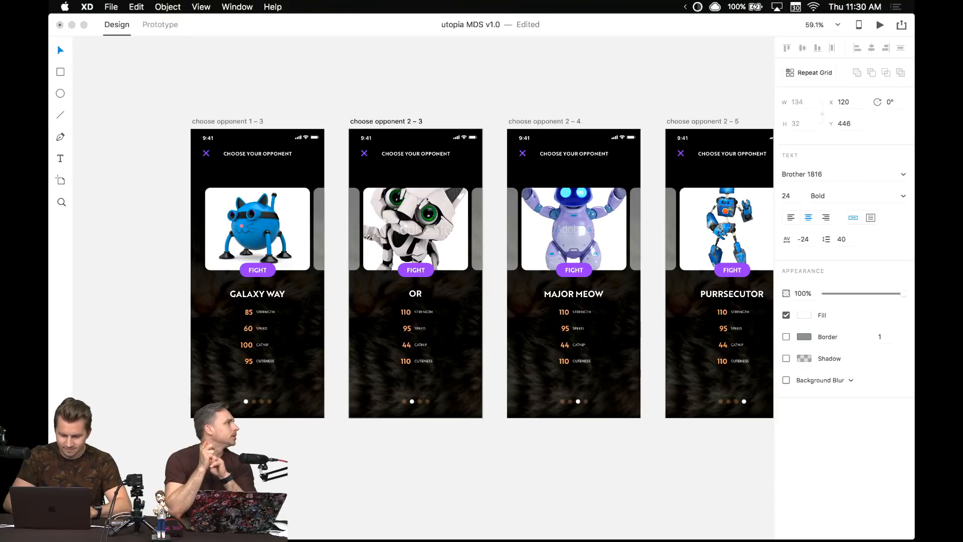
{"action": "type", "text": "IONS BELT"}
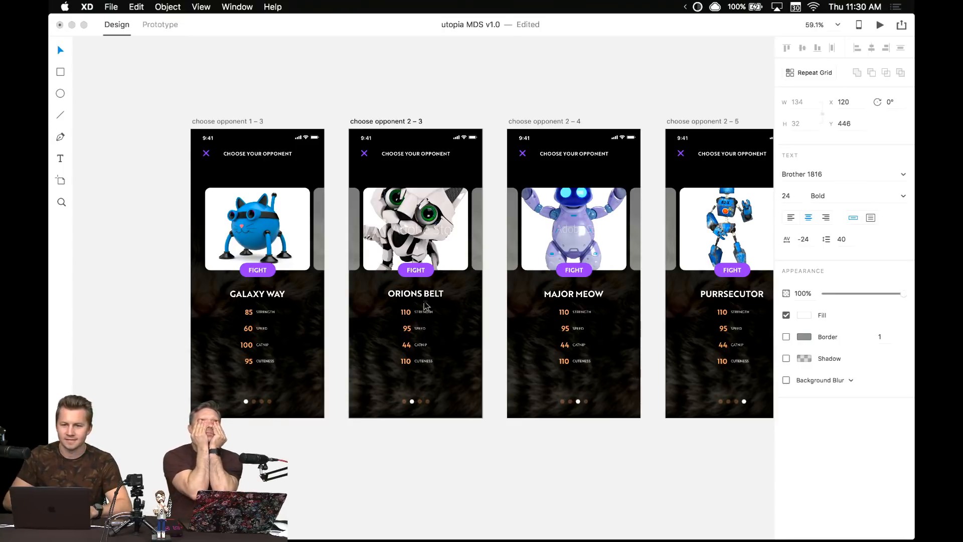
- Replace the title MAJOR MEOW on the third Find a Home artboard with CATGRASS KNOLL
{"action": "left_click", "coordinate": [577, 295]}
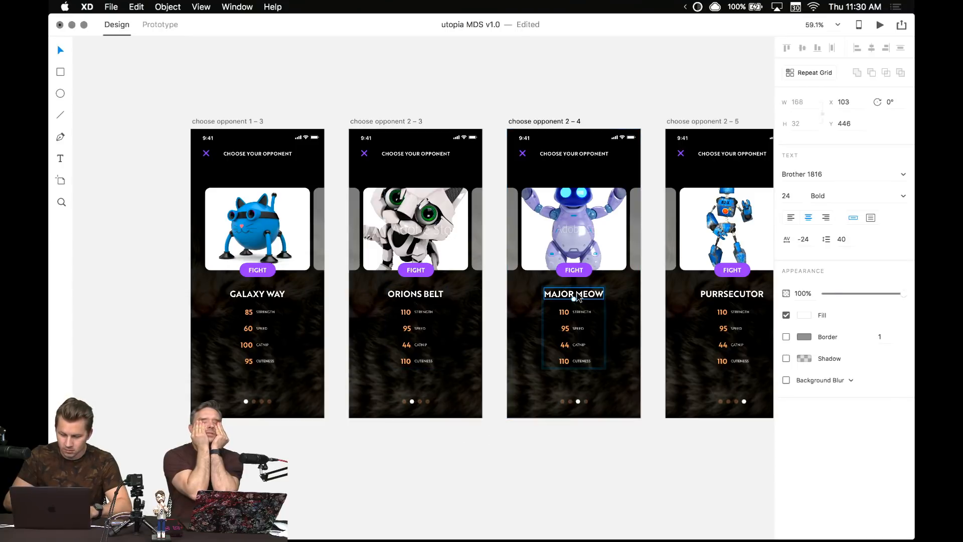
{"action": "double_click", "coordinate": [577, 295]}
{"action": "type", "text": "CATGRASS "}
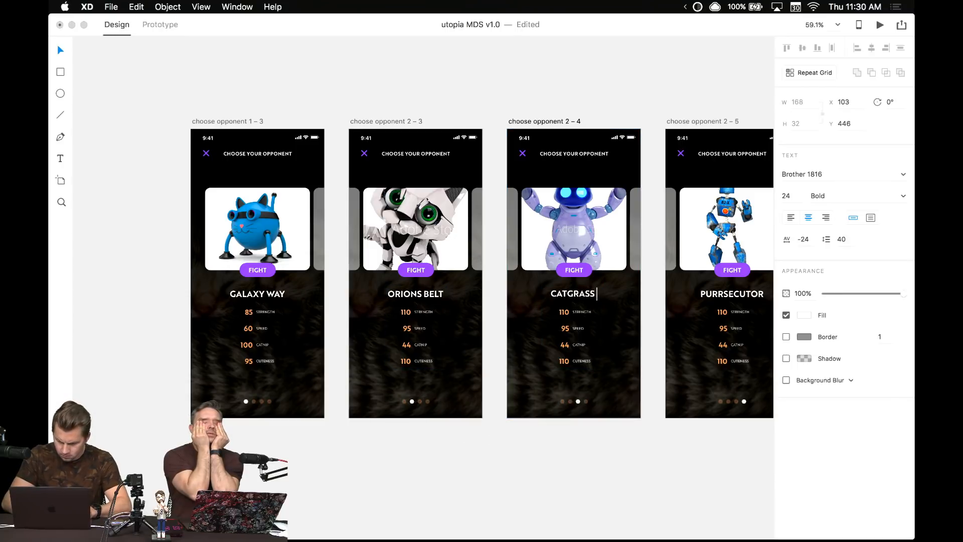
{"action": "type", "text": "KNOLL"}
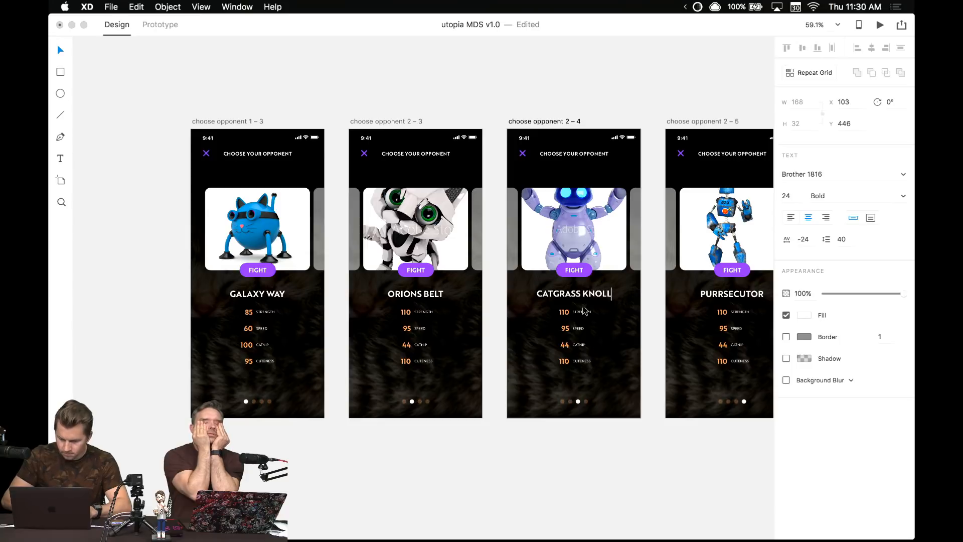
{"action": "key", "text": "Escape"}
- Review the Find a Home row in overview alongside the Home and Robot Fighting sections
{"action": "scroll", "coordinate": [547, 331], "scroll_direction": "right", "scroll_amount": 5}
{"action": "left_click", "coordinate": [557, 301]}
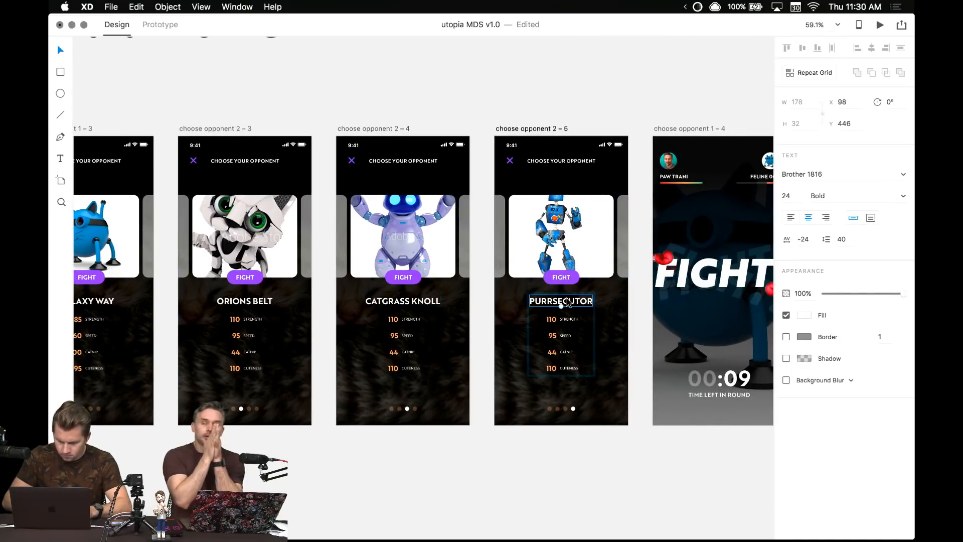
{"action": "left_click", "coordinate": [498, 103]}
{"action": "left_click_drag", "start_coordinate": [450, 101], "coordinate": [542, 182]}
{"action": "scroll", "coordinate": [529, 122], "scroll_direction": "down", "scroll_amount": 5}
{"action": "scroll", "coordinate": [501, 222], "scroll_direction": "up", "scroll_amount": 3}
{"action": "scroll", "coordinate": [501, 222], "scroll_direction": "down", "scroll_amount": 3}
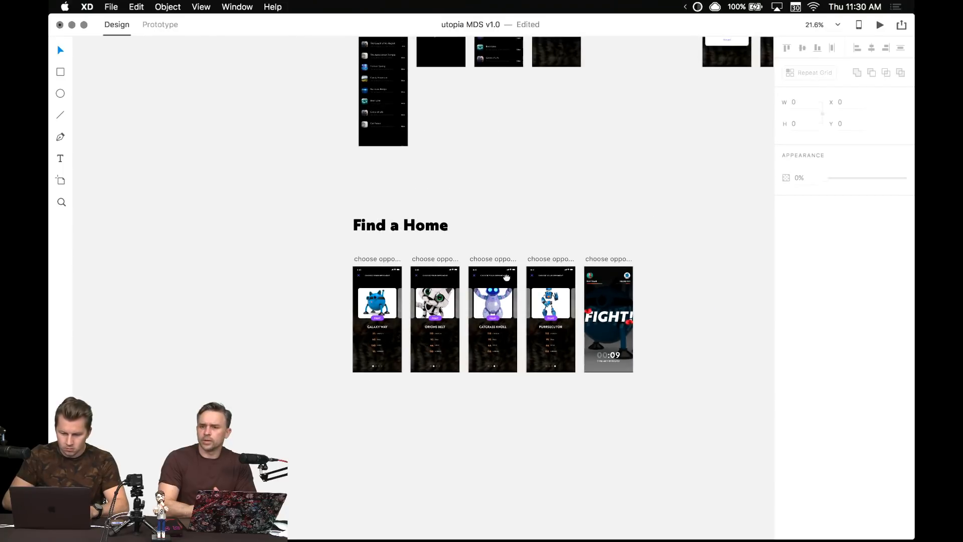
{"action": "scroll", "coordinate": [501, 276], "scroll_direction": "down", "scroll_amount": 2}
{"action": "scroll", "coordinate": [499, 321], "scroll_direction": "up", "scroll_amount": 2}
{"action": "left_click_drag", "start_coordinate": [498, 321], "coordinate": [463, 325]}
{"action": "scroll", "coordinate": [502, 354], "scroll_direction": "down", "scroll_amount": 2}
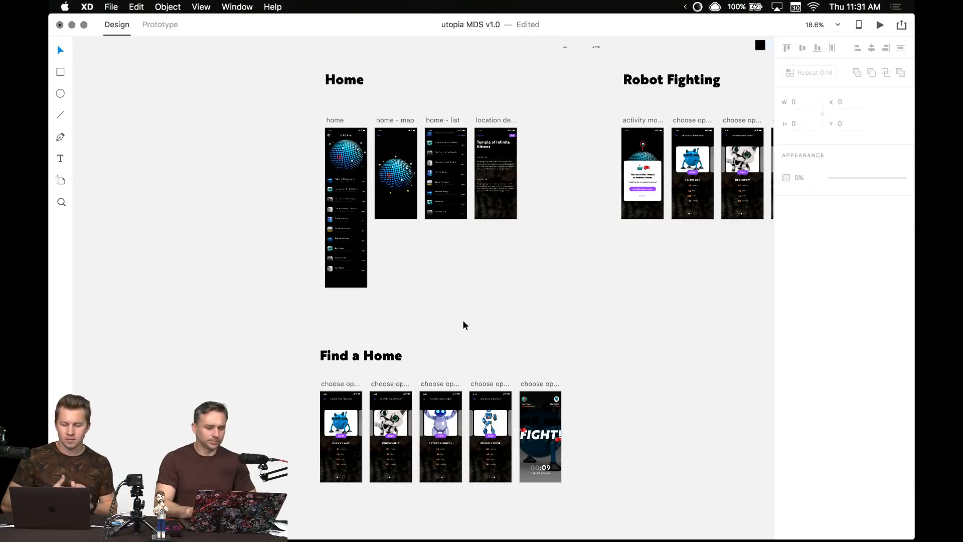
{"action": "scroll", "coordinate": [467, 333], "scroll_direction": "up", "scroll_amount": 2}
{"action": "scroll", "coordinate": [466, 333], "scroll_direction": "left", "scroll_amount": 2}
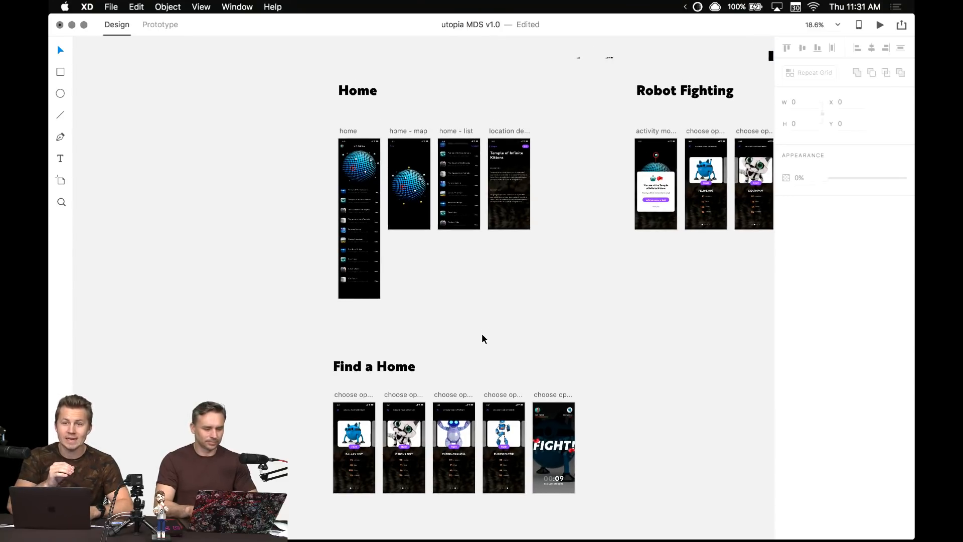
- Inspect the home artboard's connections in Prototype mode
{"action": "left_click_drag", "start_coordinate": [481, 335], "coordinate": [384, 287]}
{"action": "scroll", "coordinate": [439, 327], "scroll_direction": "down", "scroll_amount": 5}
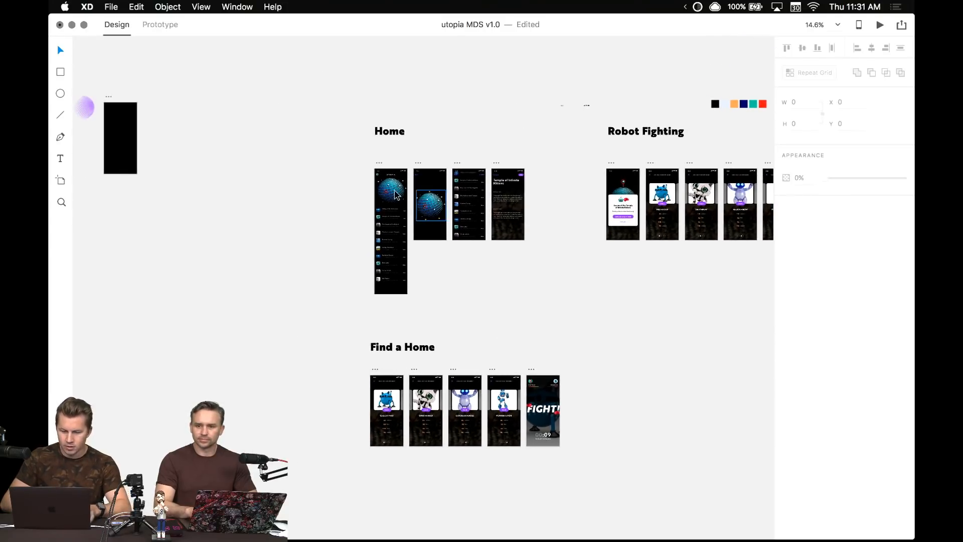
{"action": "left_click", "coordinate": [169, 32]}
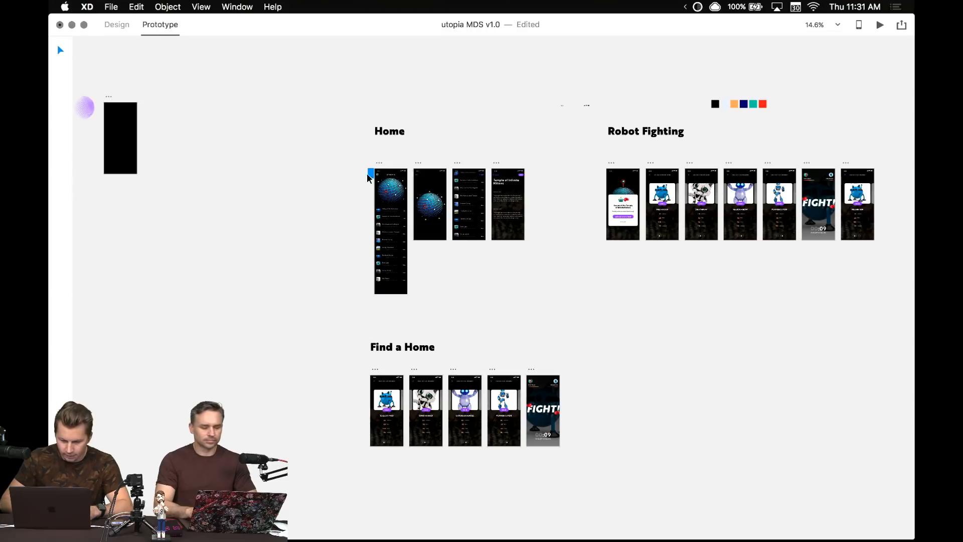
{"action": "left_click", "coordinate": [380, 167]}
{"action": "scroll", "coordinate": [284, 221], "scroll_direction": "right", "scroll_amount": 5}
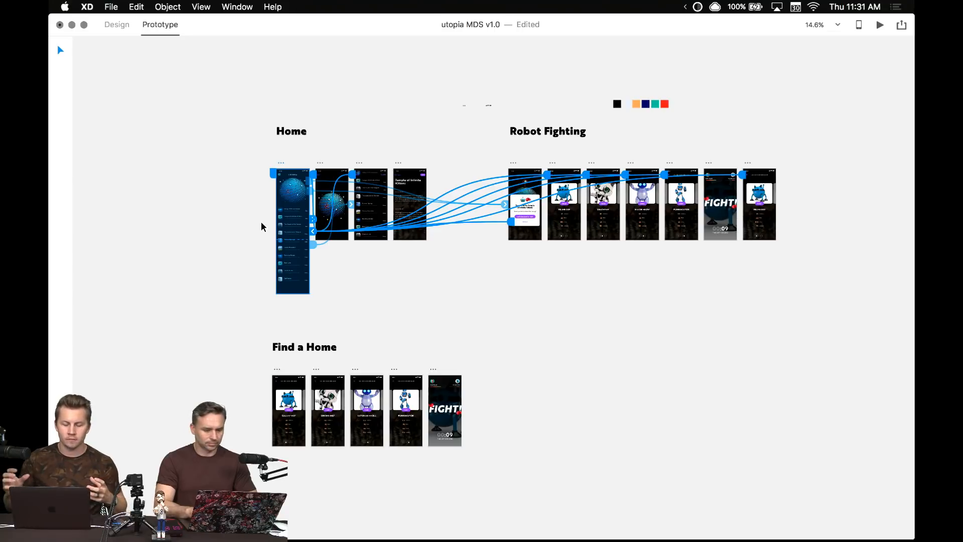
{"action": "left_click", "coordinate": [236, 179]}
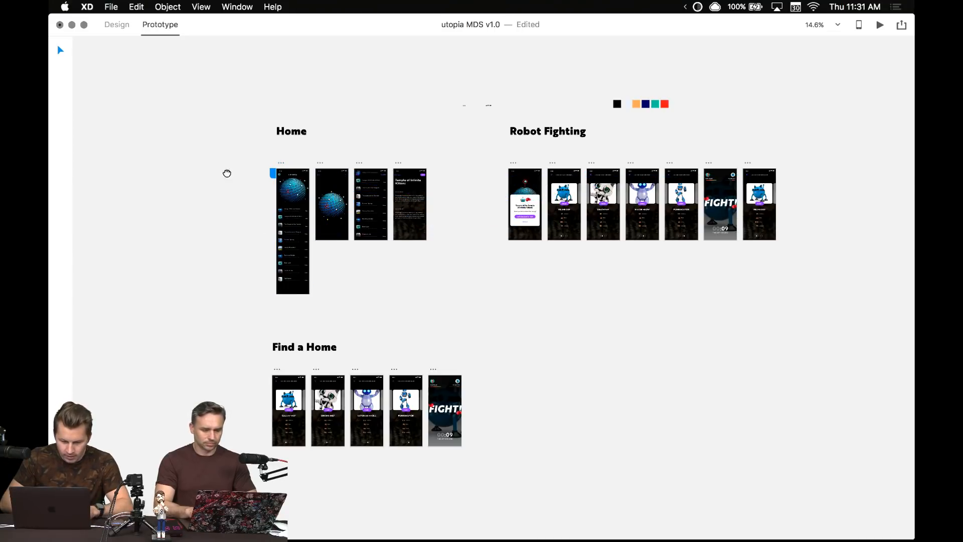
{"action": "scroll", "coordinate": [226, 173], "scroll_direction": "left", "scroll_amount": 7}
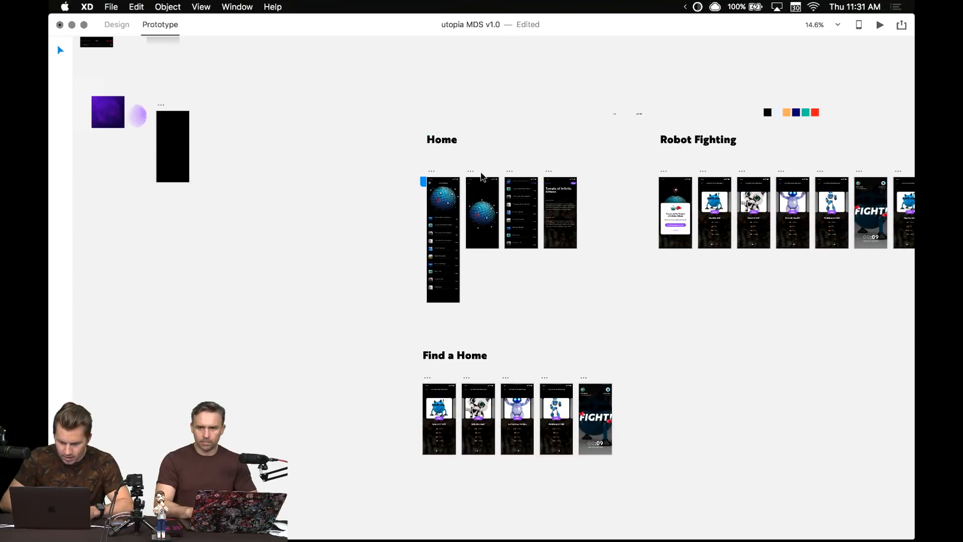
{"action": "left_click_drag", "start_coordinate": [470, 172], "coordinate": [348, 173]}
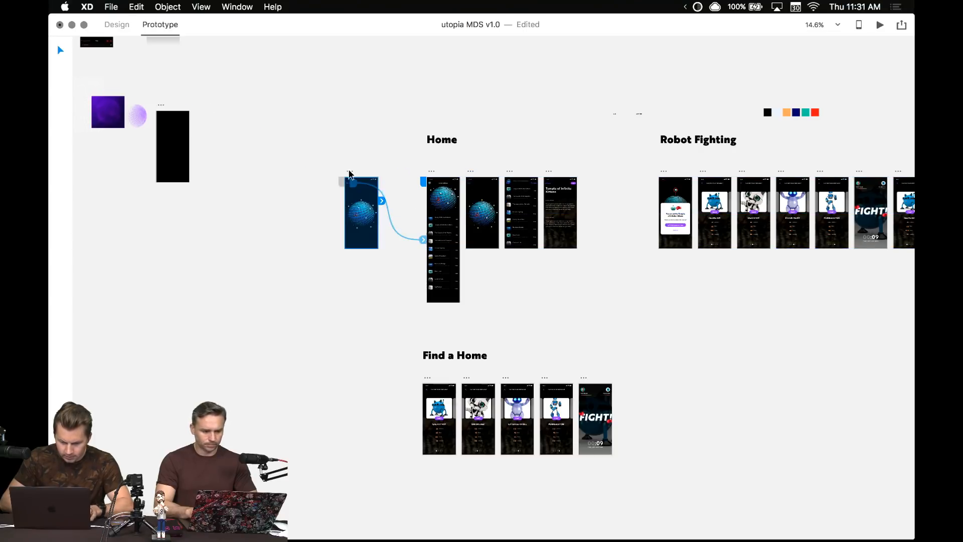
{"action": "key", "text": "super+z"}
{"action": "key", "text": "super+z"}
- Open the recent file analog portal UX MDS v0.4
{"action": "left_click", "coordinate": [111, 6]}
{"action": "mouse_move", "coordinate": [161, 44]}
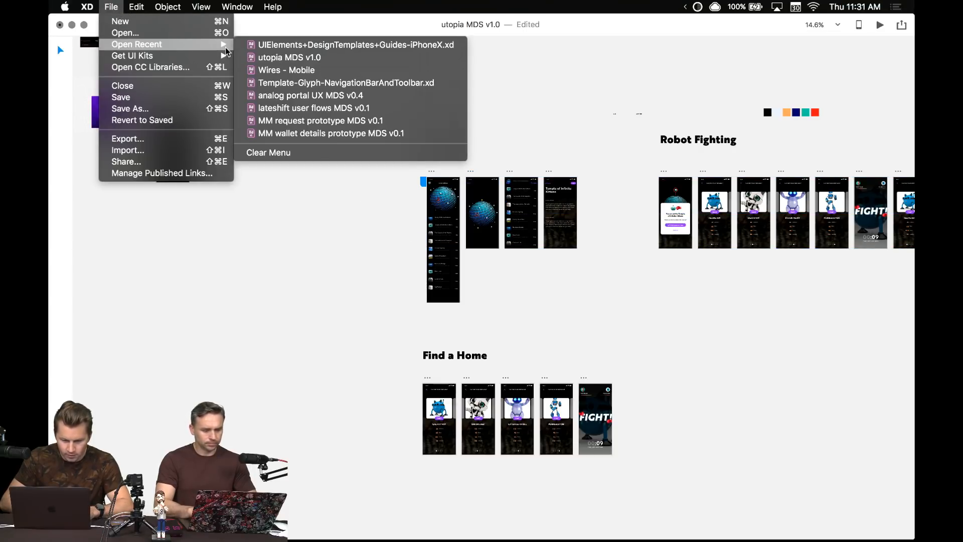
{"action": "left_click", "coordinate": [297, 96]}
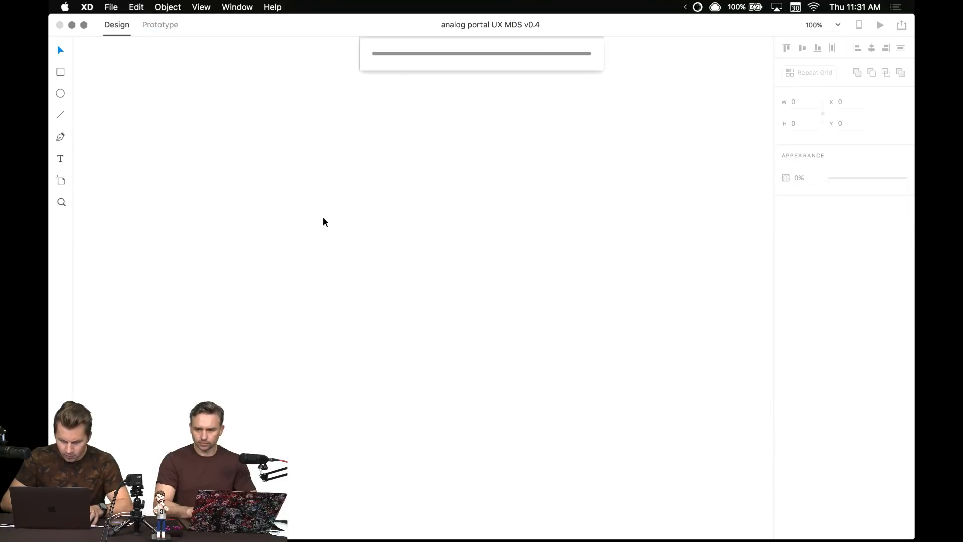
- Examine how the artboards are grouped into sections such as FTUX, Dashboard, Groups, Assets and Cameras
{"action": "scroll", "coordinate": [343, 183], "scroll_direction": "up", "scroll_amount": 5}
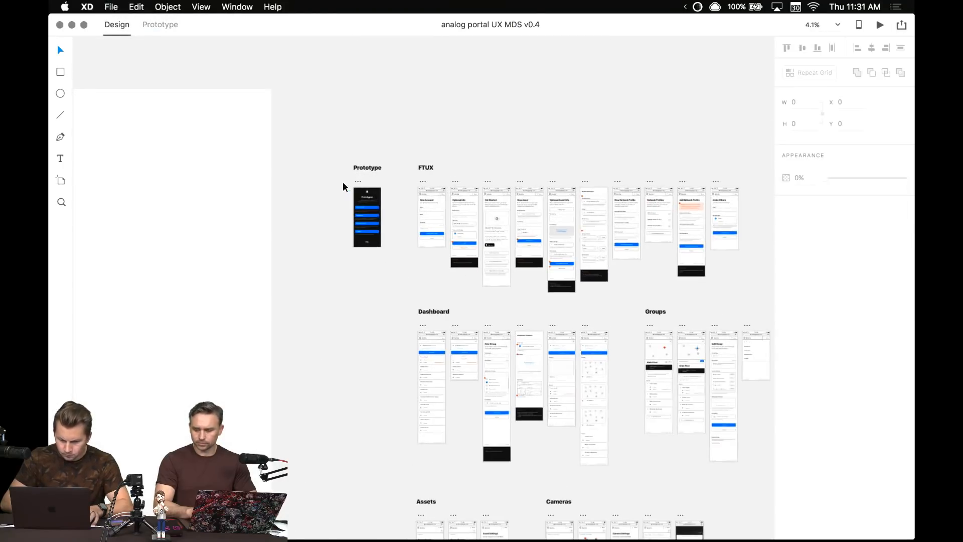
{"action": "scroll", "coordinate": [362, 247], "scroll_direction": "up", "scroll_amount": 5}
{"action": "left_click_drag", "start_coordinate": [397, 275], "coordinate": [238, 290]}
{"action": "scroll", "coordinate": [252, 357], "scroll_direction": "down", "scroll_amount": 2}
{"action": "scroll", "coordinate": [238, 290], "scroll_direction": "down", "scroll_amount": 3}
{"action": "left_click_drag", "start_coordinate": [243, 364], "coordinate": [242, 180]}
{"action": "left_click_drag", "start_coordinate": [505, 325], "coordinate": [512, 165]}
{"action": "left_click_drag", "start_coordinate": [443, 281], "coordinate": [443, 113]}
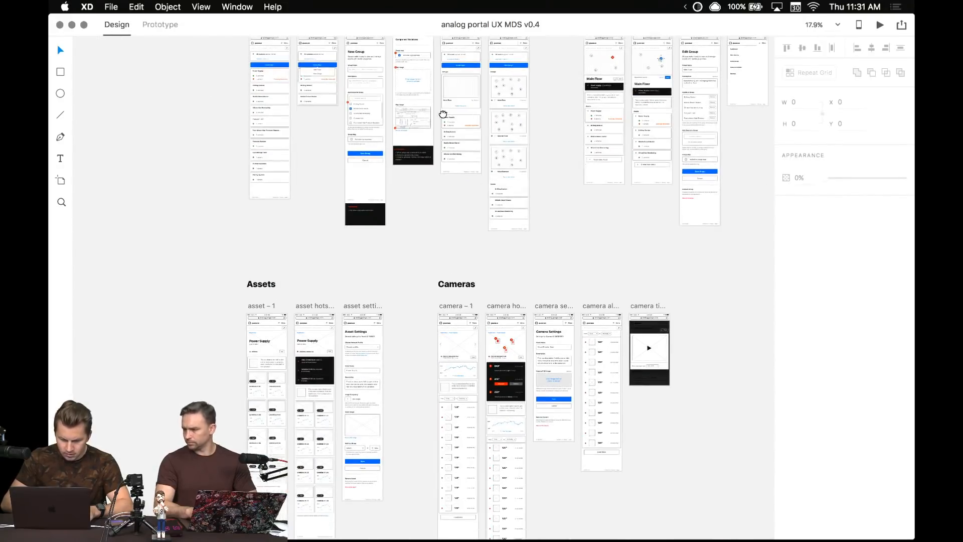
- Inspect the connections leading from the artboard under the Prototype heading in Prototype mode
{"action": "left_click", "coordinate": [156, 24]}
{"action": "scroll", "coordinate": [416, 146], "scroll_direction": "up", "scroll_amount": 15}
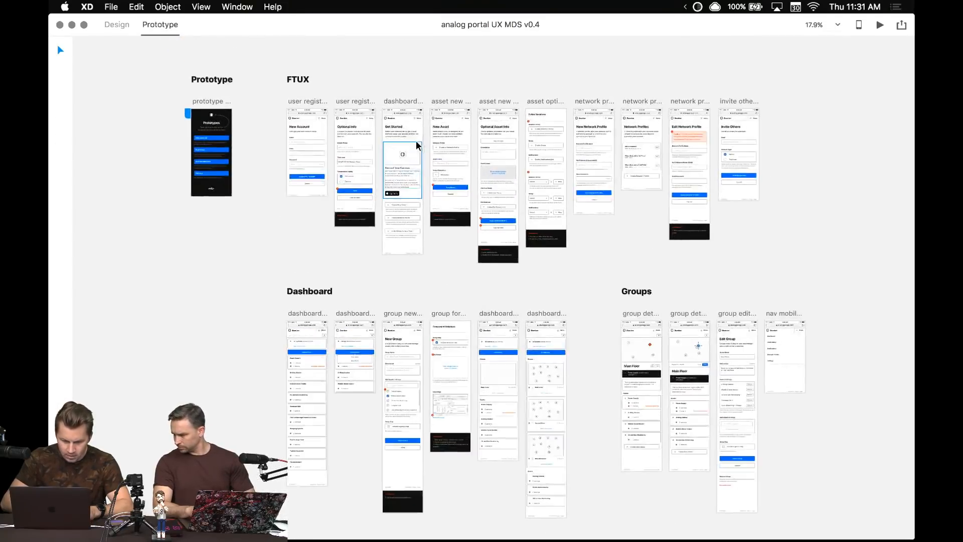
{"action": "left_click", "coordinate": [210, 126]}
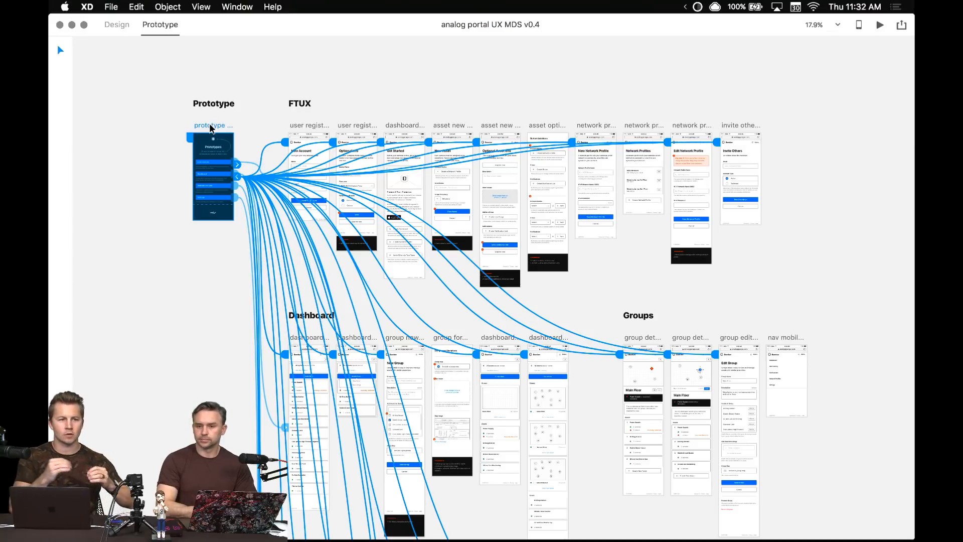
{"action": "left_click", "coordinate": [240, 105]}
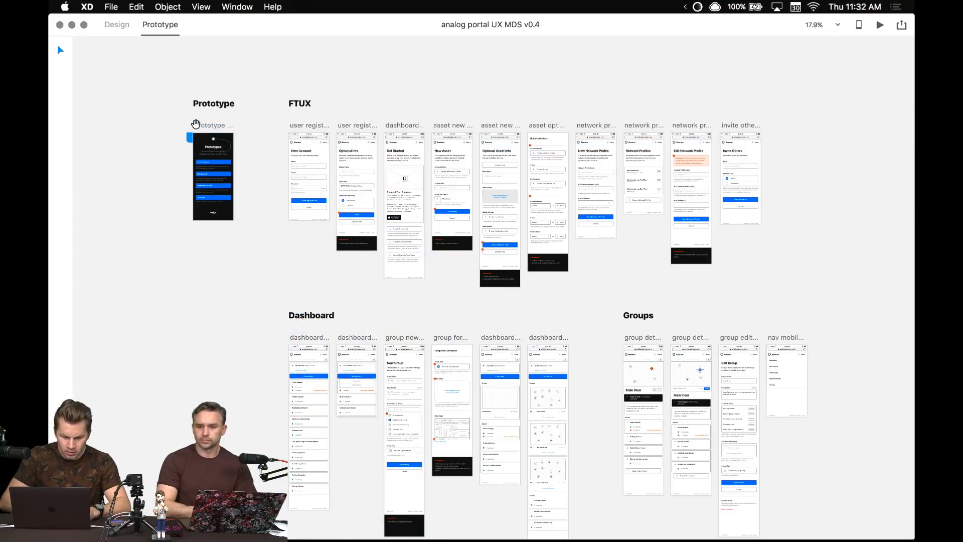
- Copy the prototype – 1 artboard from analog portal UX MDS v0.4 into utopia MDS v1.0 and place it before the home artboard
{"action": "scroll", "coordinate": [240, 105], "scroll_direction": "up", "scroll_amount": 5}
{"action": "left_click", "coordinate": [240, 143]}
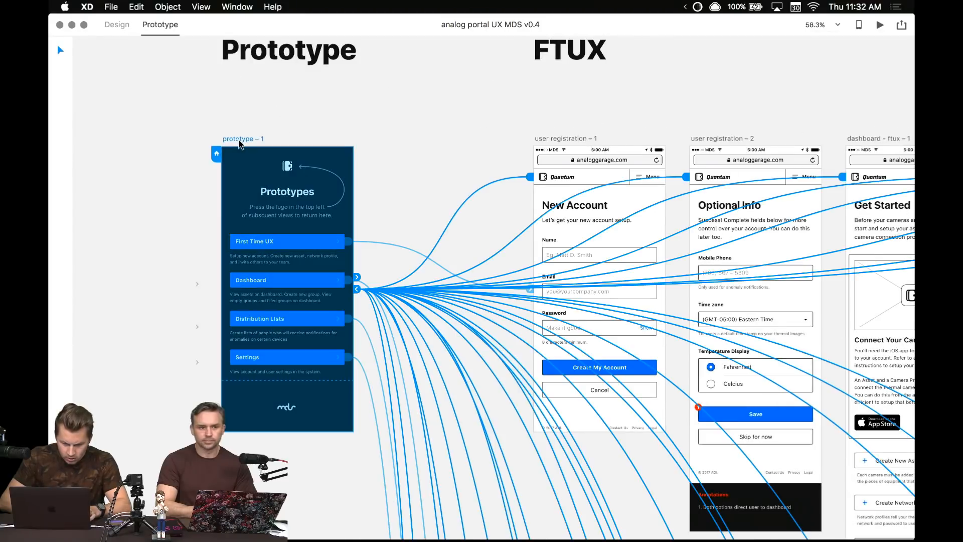
{"action": "left_click", "coordinate": [106, 29]}
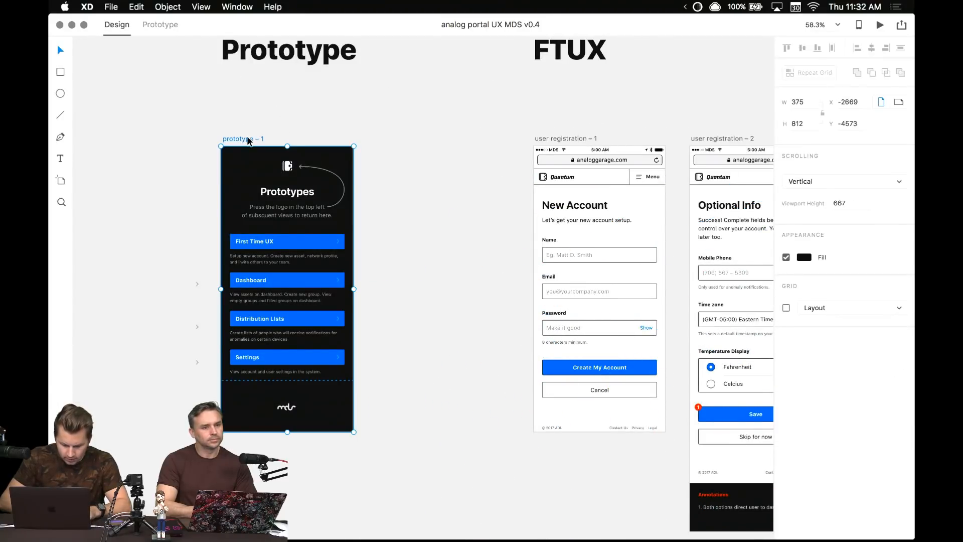
{"action": "key", "text": "super+grave"}
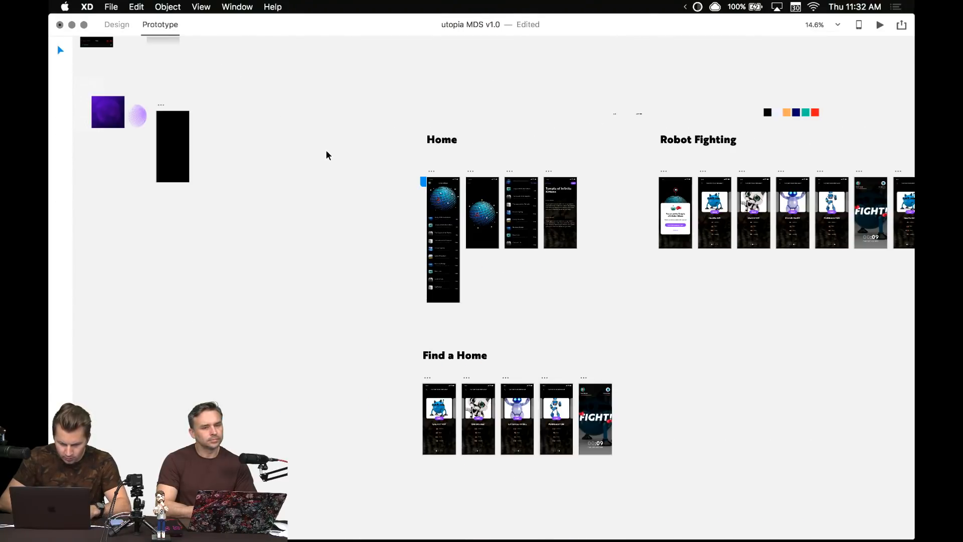
{"action": "key", "text": "super+v"}
{"action": "left_click_drag", "start_coordinate": [212, 112], "coordinate": [339, 173]}
- Try to replace the First Time UX label on the copied prototype – 1 artboard while in Prototype mode
{"action": "scroll", "coordinate": [359, 221], "scroll_direction": "up", "scroll_amount": 10}
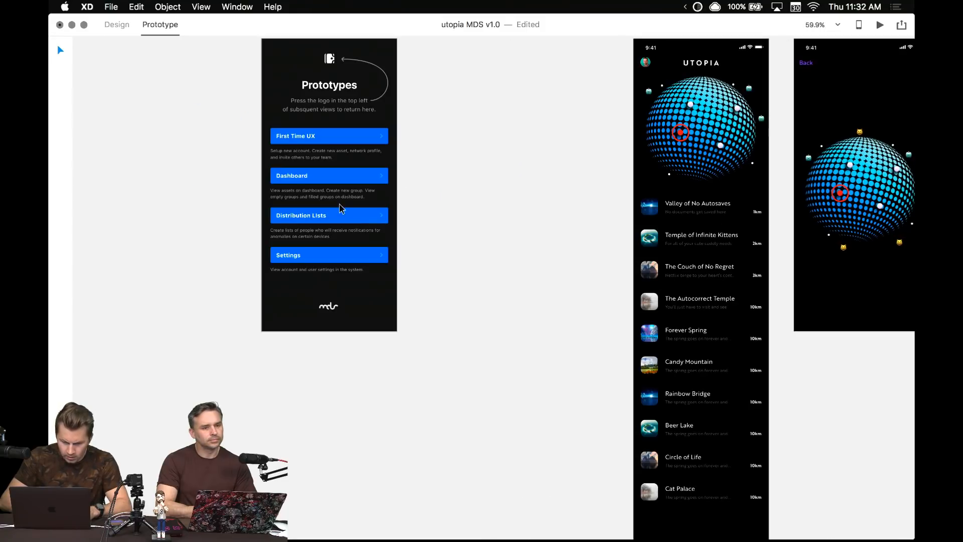
{"action": "scroll", "coordinate": [221, 140], "scroll_direction": "up", "scroll_amount": 5}
{"action": "scroll", "coordinate": [210, 155], "scroll_direction": "up", "scroll_amount": 5}
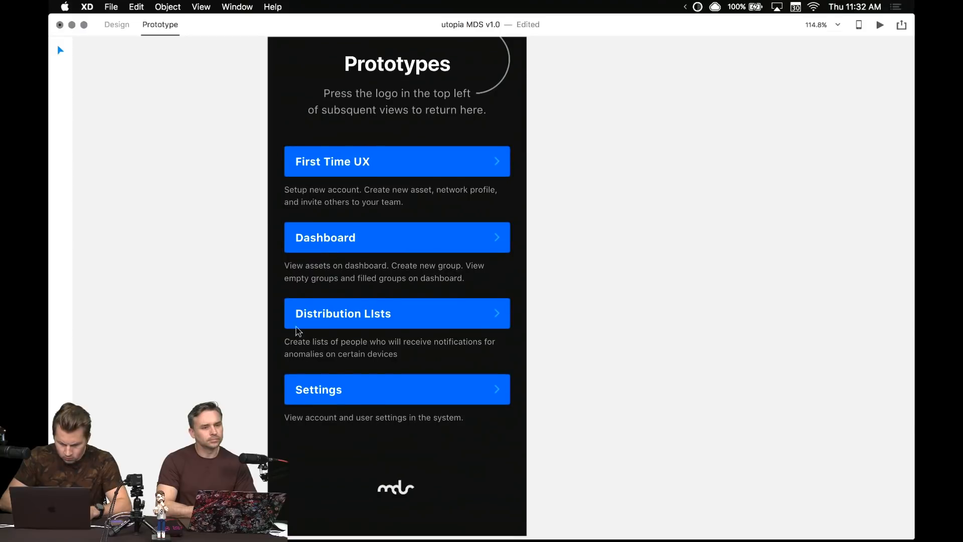
{"action": "scroll", "coordinate": [246, 326], "scroll_direction": "up", "scroll_amount": 4}
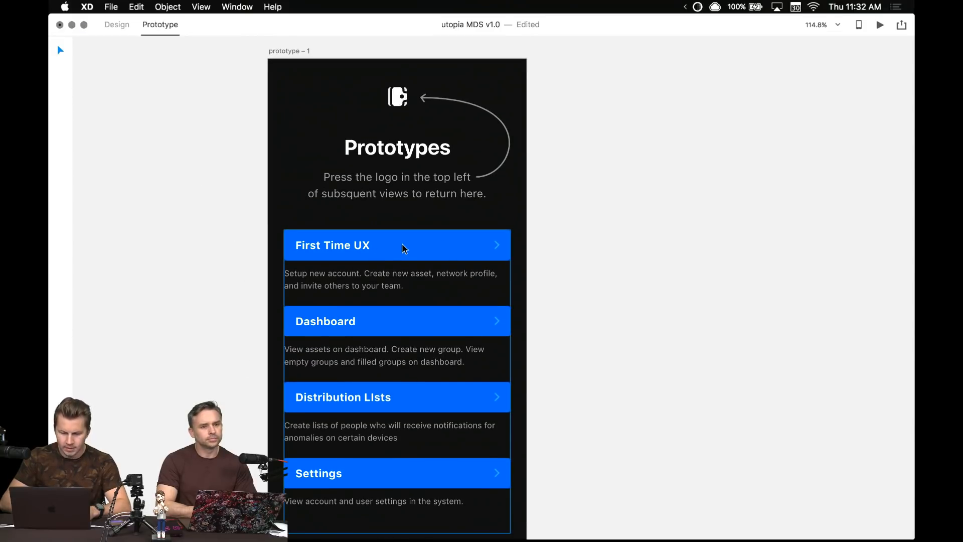
{"action": "left_click_drag", "start_coordinate": [573, 237], "coordinate": [480, 235]}
{"action": "scroll", "coordinate": [478, 236], "scroll_direction": "down", "scroll_amount": 2}
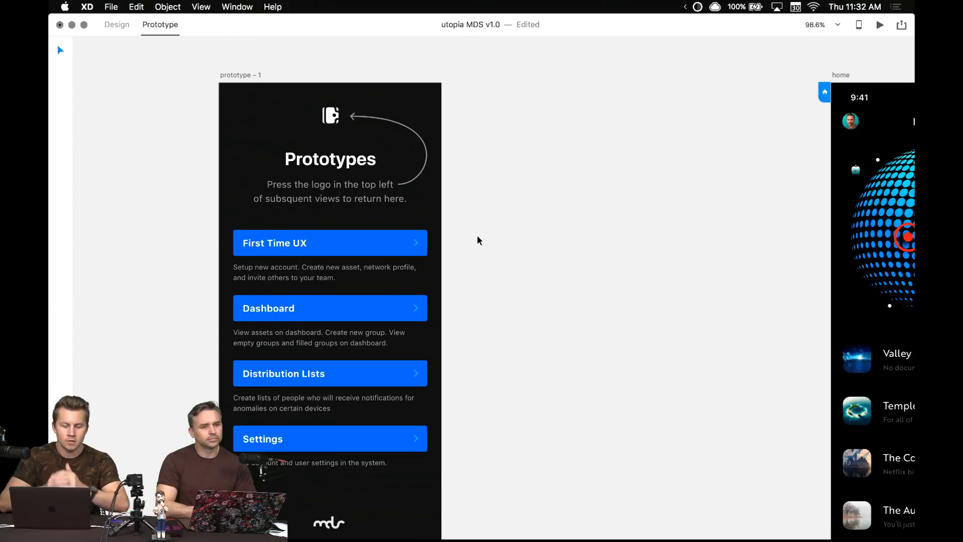
{"action": "double_click", "coordinate": [280, 243]}
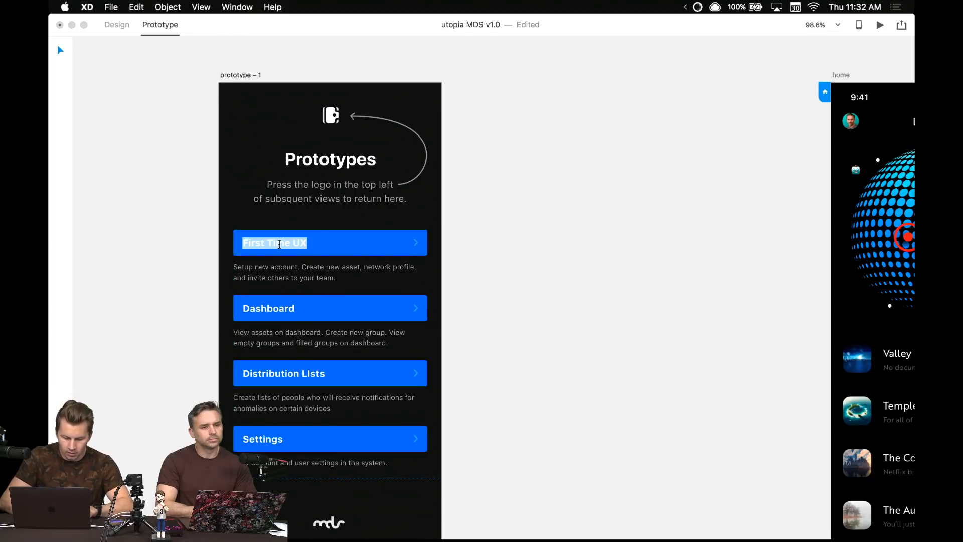
{"action": "type", "text": "ON"}
{"action": "key", "text": "Escape"}
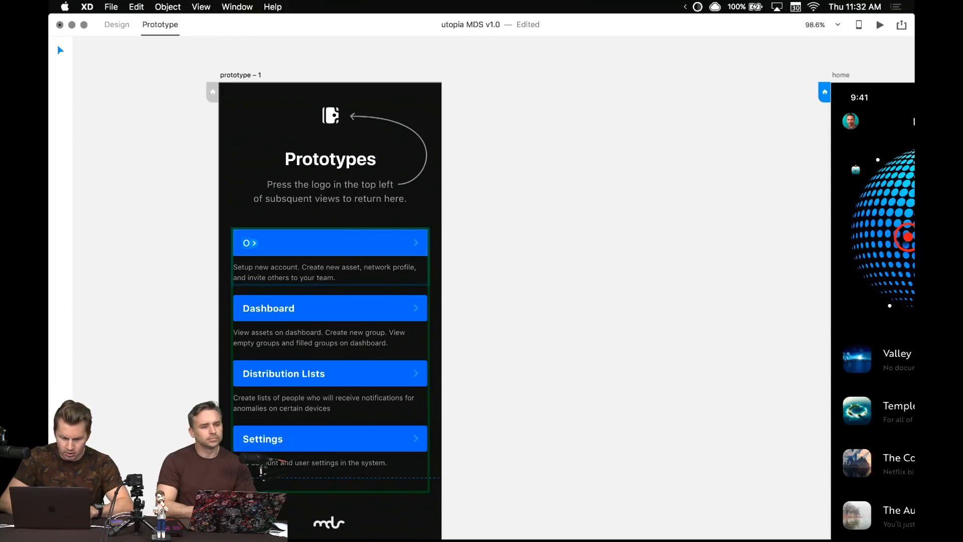
- Switch to Design mode and set the first button's label on the prototype – 1 artboard to Onboarding
{"action": "left_click", "coordinate": [117, 24]}
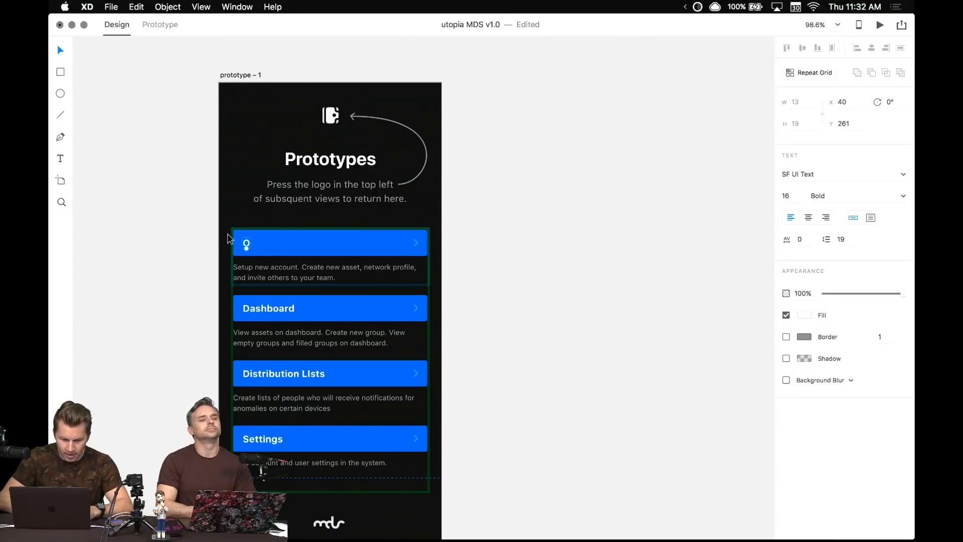
{"action": "double_click", "coordinate": [247, 243]}
{"action": "type", "text": "ONBO"}
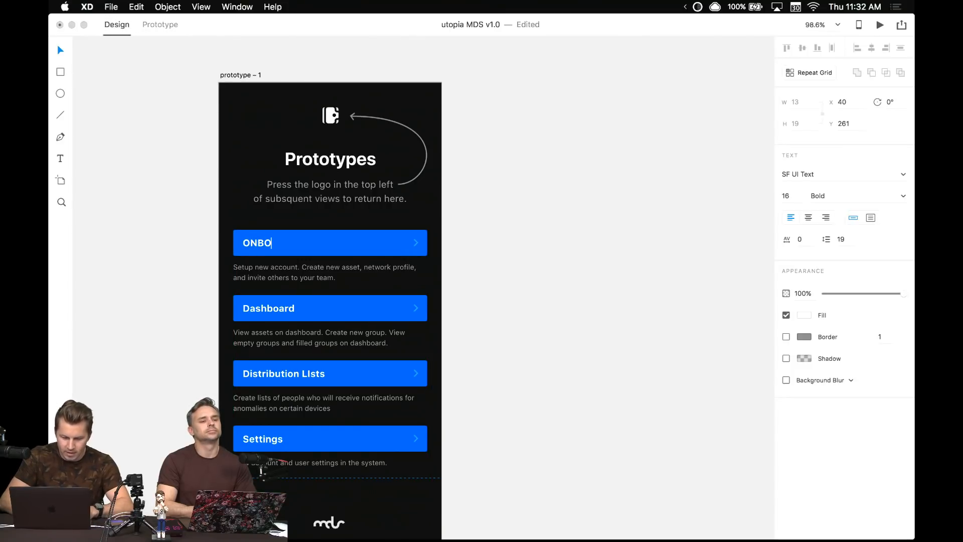
{"action": "key", "text": "BackSpace"}
{"action": "key", "text": "BackSpace"}
{"action": "key", "text": "BackSpace"}
{"action": "type", "text": "nboarin"}
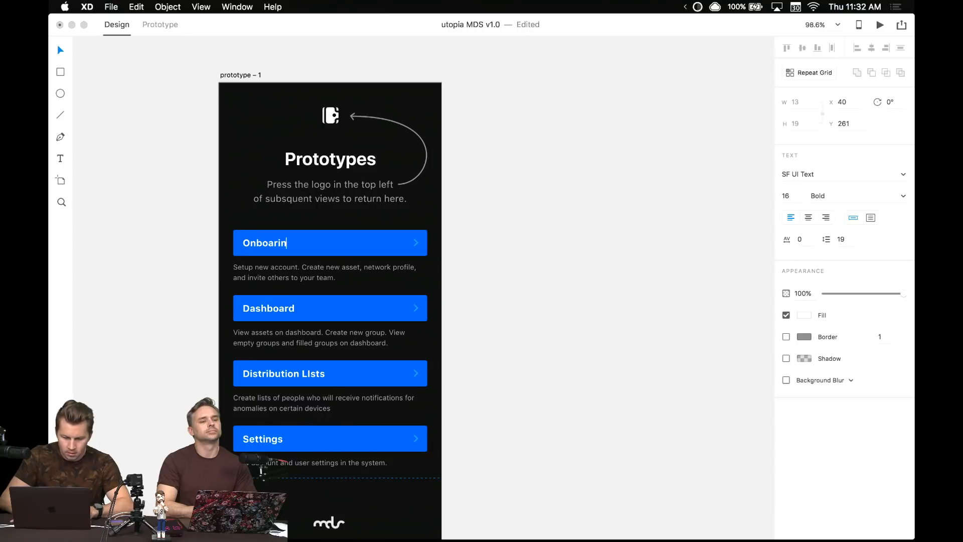
{"action": "type", "text": "dg"}
{"action": "key", "text": "Escape"}
{"action": "left_click", "coordinate": [536, 289]}
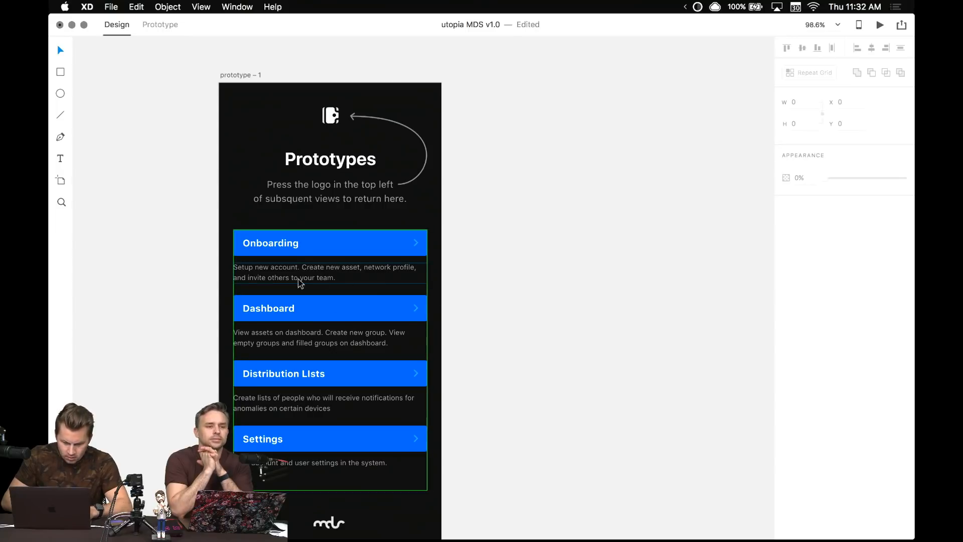
{"action": "scroll", "coordinate": [311, 236], "scroll_direction": "down", "scroll_amount": 3}
{"action": "left_click", "coordinate": [279, 244]}
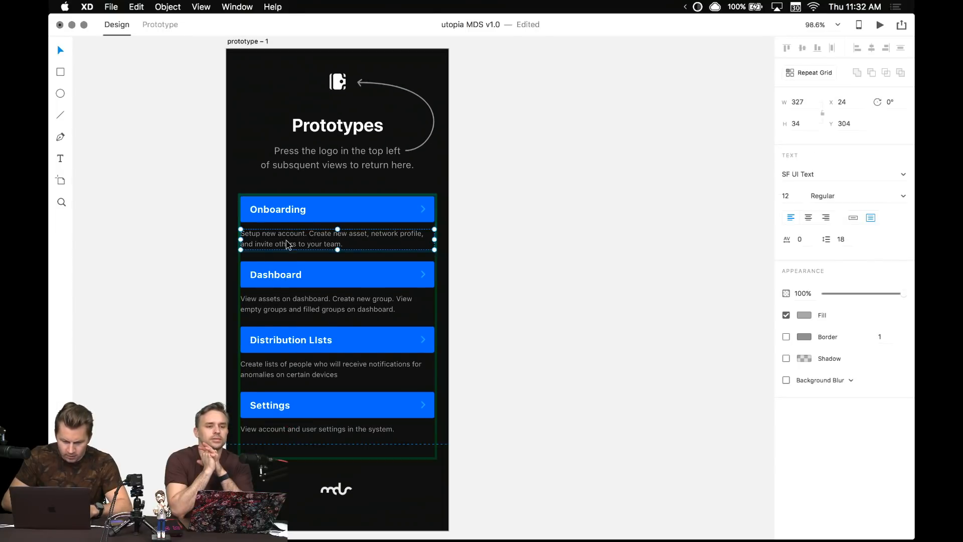
{"action": "left_click", "coordinate": [161, 208]}
{"action": "left_click", "coordinate": [342, 488]}
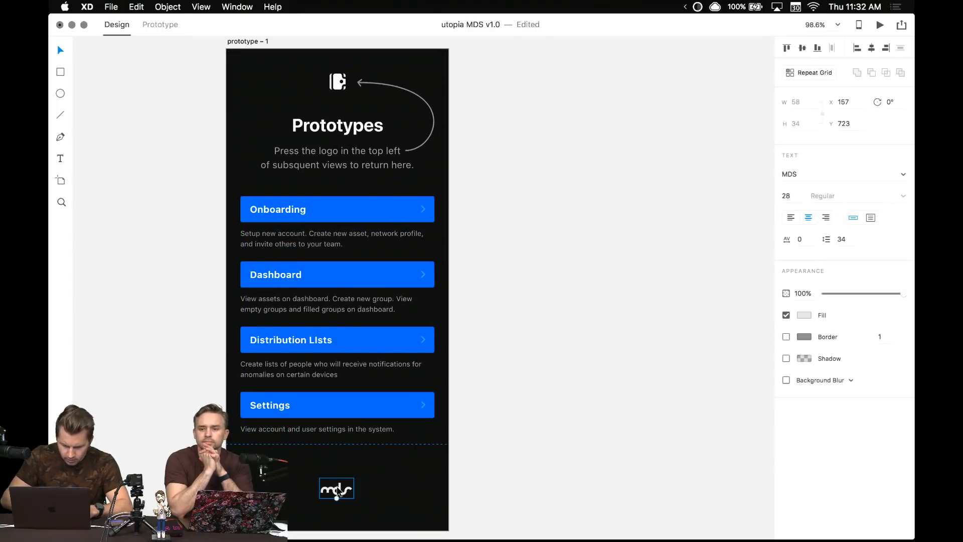
{"action": "scroll", "coordinate": [337, 491], "scroll_direction": "left", "scroll_amount": 7}
{"action": "scroll", "coordinate": [332, 265], "scroll_direction": "down", "scroll_amount": 4}
{"action": "left_click", "coordinate": [352, 102]}
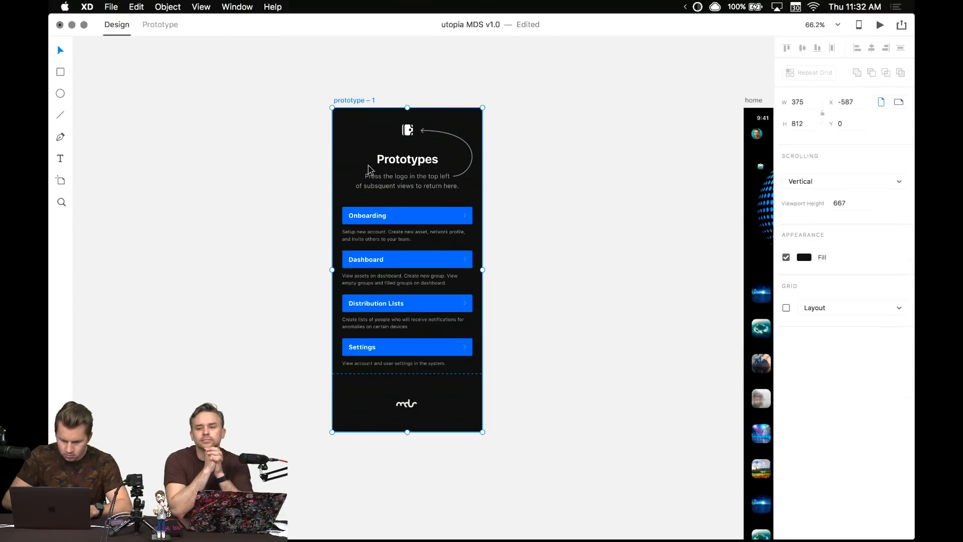
{"action": "left_click_drag", "start_coordinate": [577, 357], "coordinate": [433, 352]}
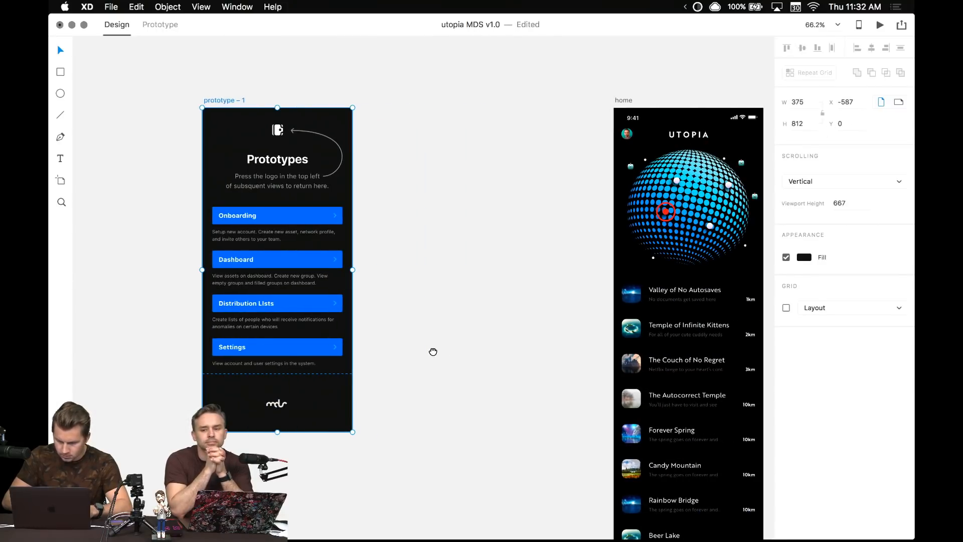
{"action": "left_click", "coordinate": [402, 188]}
{"action": "left_click", "coordinate": [225, 100]}
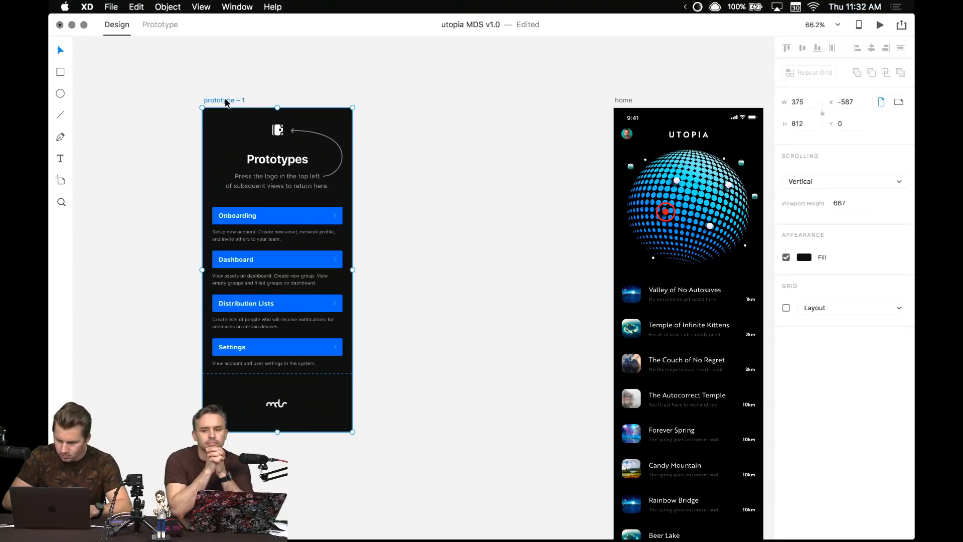
{"action": "left_click_drag", "start_coordinate": [157, 170], "coordinate": [215, 166]}
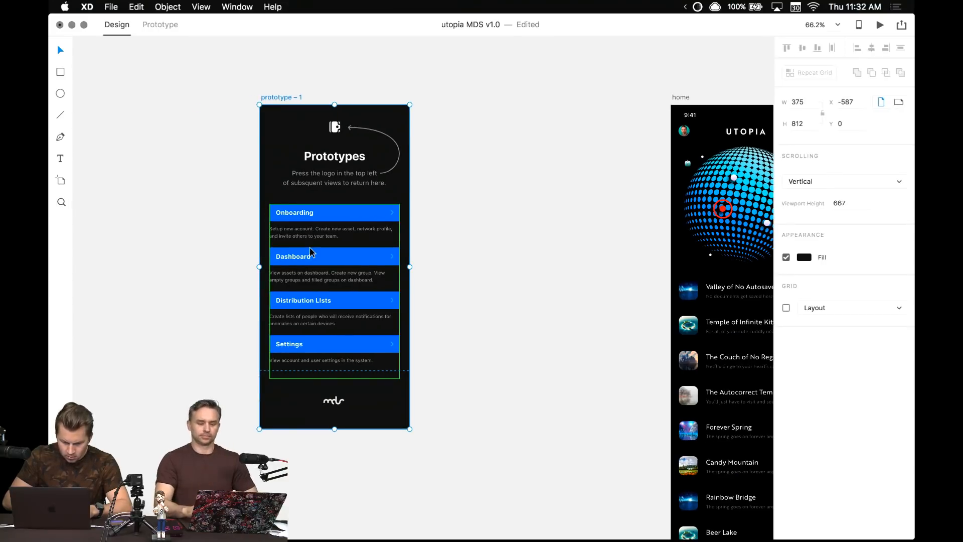
- Increase the vertical spacing between the repeated button rows and move the mds logo down to Y 751
{"action": "left_click", "coordinate": [315, 256]}
{"action": "left_click_drag", "start_coordinate": [298, 243], "coordinate": [294, 249]}
{"action": "left_click_drag", "start_coordinate": [336, 404], "coordinate": [337, 415]}
- Replace the first button's label on the prototype – 1 artboard with Robot Fighting
{"action": "scroll", "coordinate": [306, 231], "scroll_direction": "up", "scroll_amount": 5}
{"action": "scroll", "coordinate": [308, 235], "scroll_direction": "up", "scroll_amount": 5}
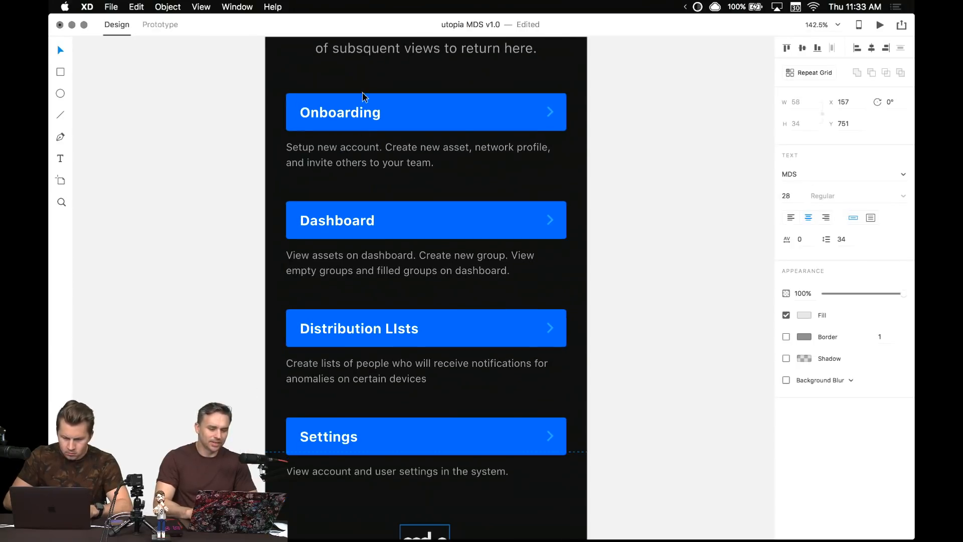
{"action": "double_click", "coordinate": [353, 110]}
{"action": "double_click", "coordinate": [354, 110]}
{"action": "type", "text": "Robot "}
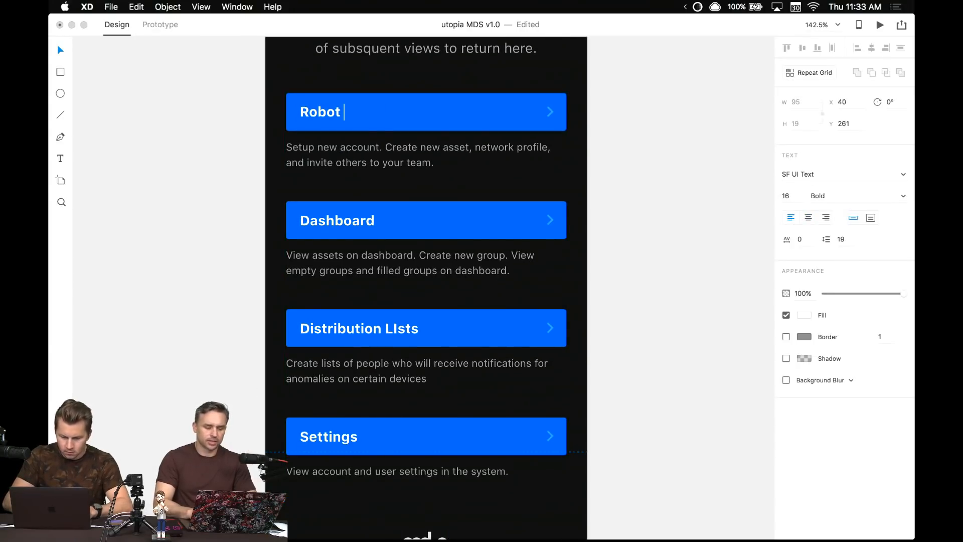
{"action": "type", "text": "Figting"}
{"action": "key", "text": "BackSpace"}
{"action": "key", "text": "BackSpace"}
{"action": "key", "text": "BackSpace"}
{"action": "key", "text": "BackSpace"}
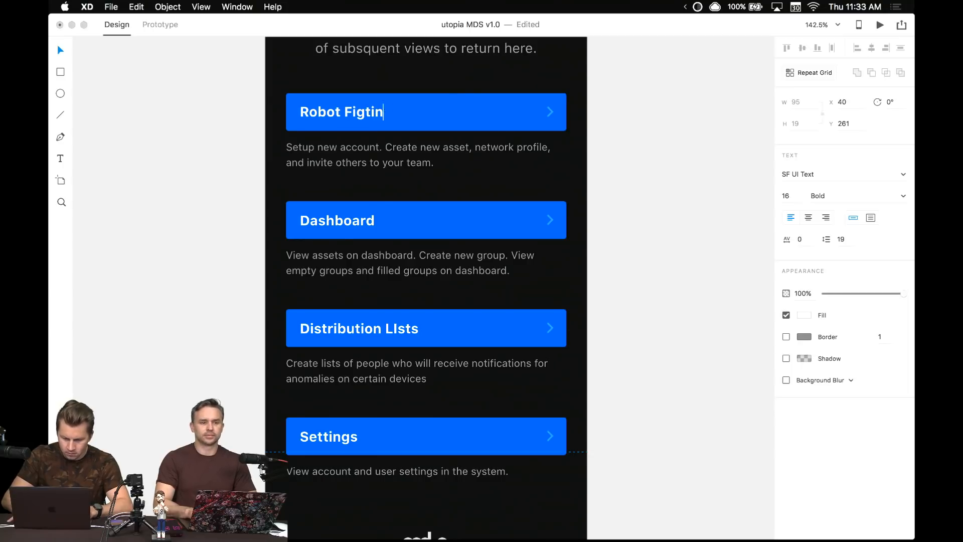
{"action": "type", "text": "hting"}
- Replace the Dashboard button's label on the prototype – 1 artboard with Choosing a Home
{"action": "left_click", "coordinate": [331, 212]}
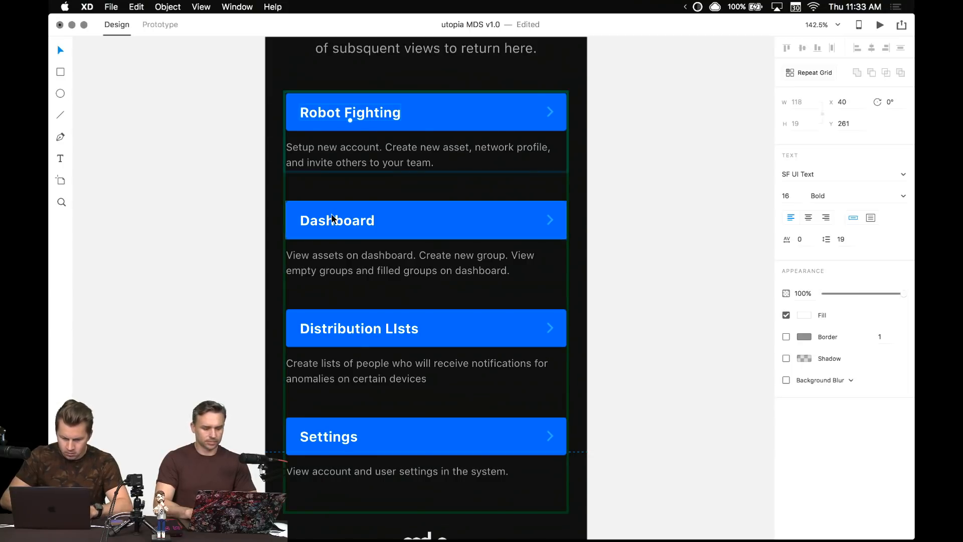
{"action": "left_click", "coordinate": [331, 213]}
{"action": "double_click", "coordinate": [331, 213]}
{"action": "type", "text": "Cho"}
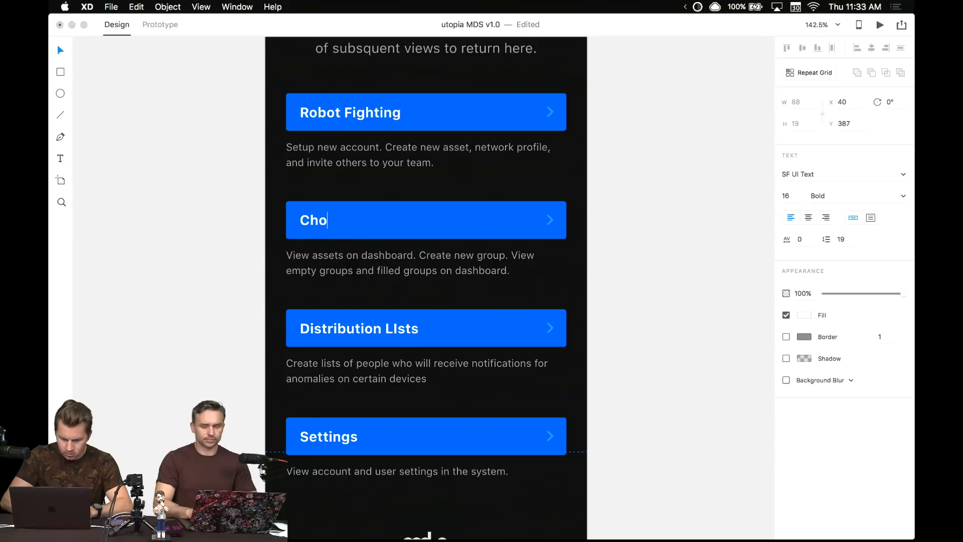
{"action": "type", "text": "osing a Home"}
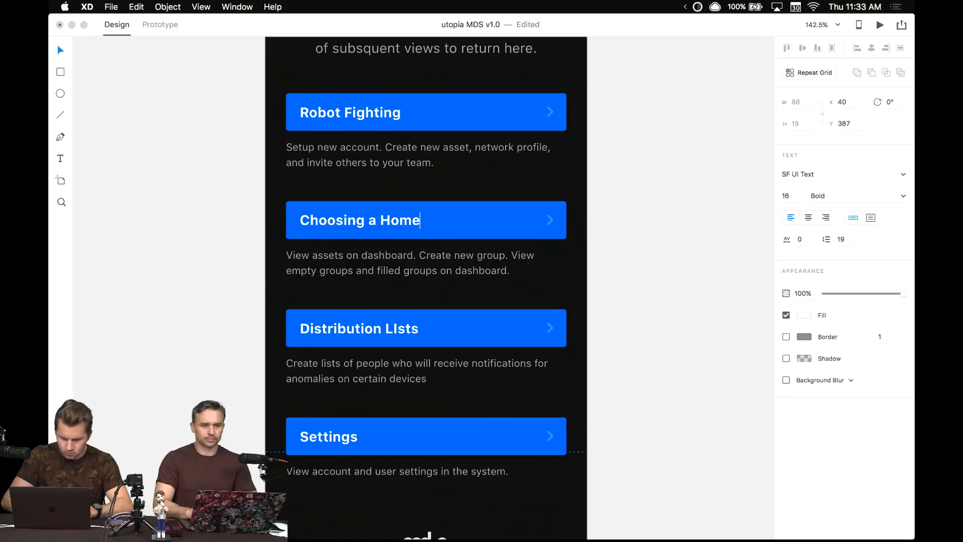
{"action": "key", "text": "Escape"}
- Replace the text below the Robot Fighting button with the placeholder Description
{"action": "left_click", "coordinate": [342, 145]}
{"action": "double_click", "coordinate": [343, 146]}
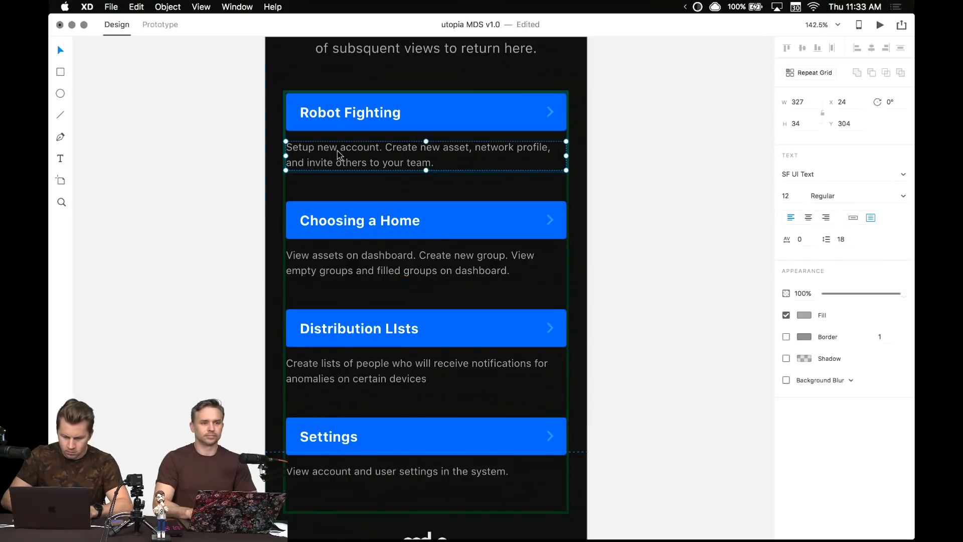
{"action": "double_click", "coordinate": [338, 149]}
{"action": "type", "text": "Desc"}
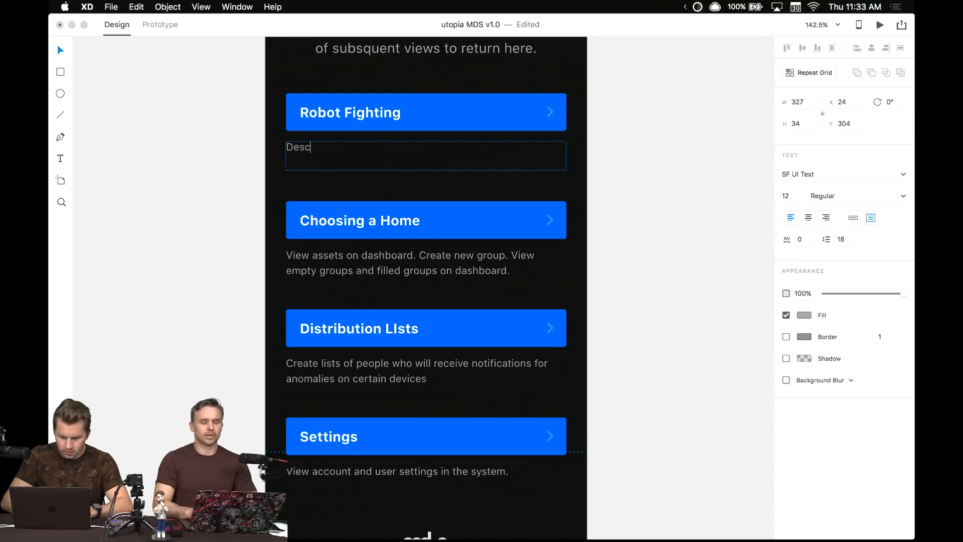
{"action": "type", "text": "irptio"}
{"action": "key", "text": "BackSpace"}
{"action": "key", "text": "BackSpace"}
{"action": "key", "text": "BackSpace"}
{"action": "key", "text": "BackSpace"}
{"action": "key", "text": "BackSpace"}
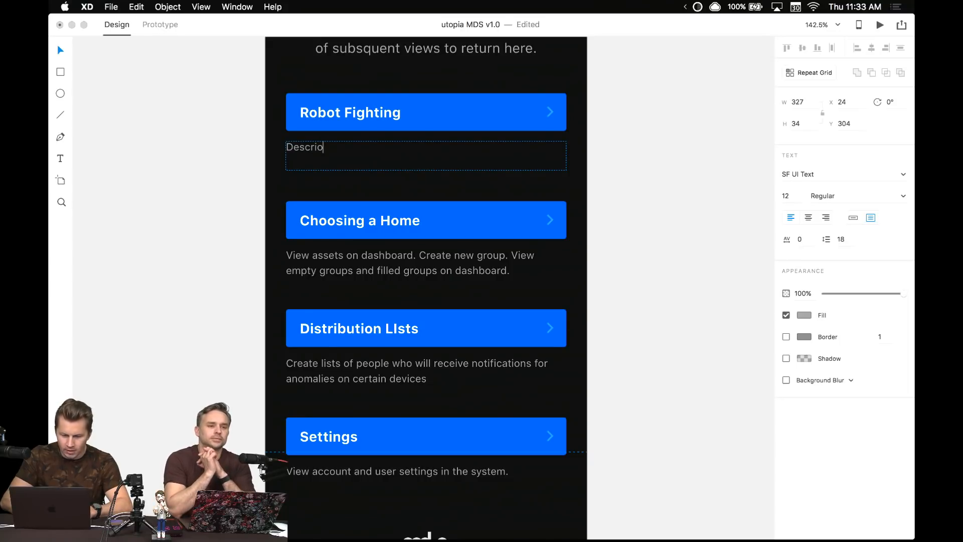
{"action": "key", "text": "BackSpace"}
{"action": "type", "text": "ption"}
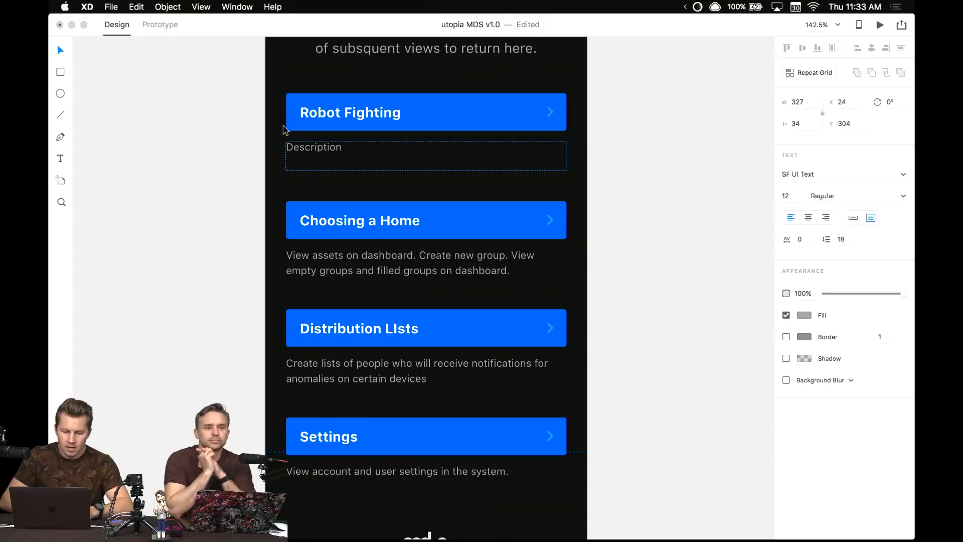
{"action": "key", "text": "Escape"}
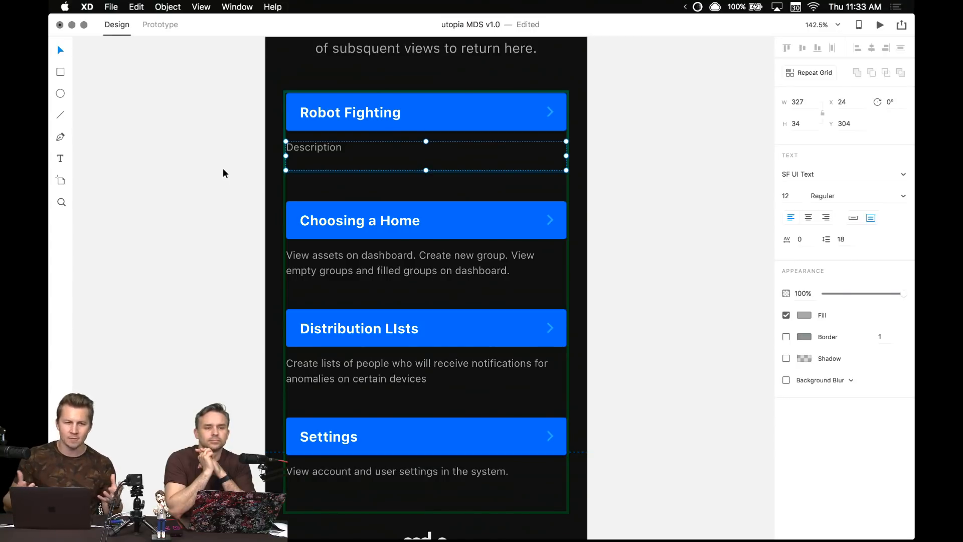
- Delete the logo above the Prototypes heading on the prototype – 1 artboard
{"action": "scroll", "coordinate": [224, 173], "scroll_direction": "up", "scroll_amount": 5}
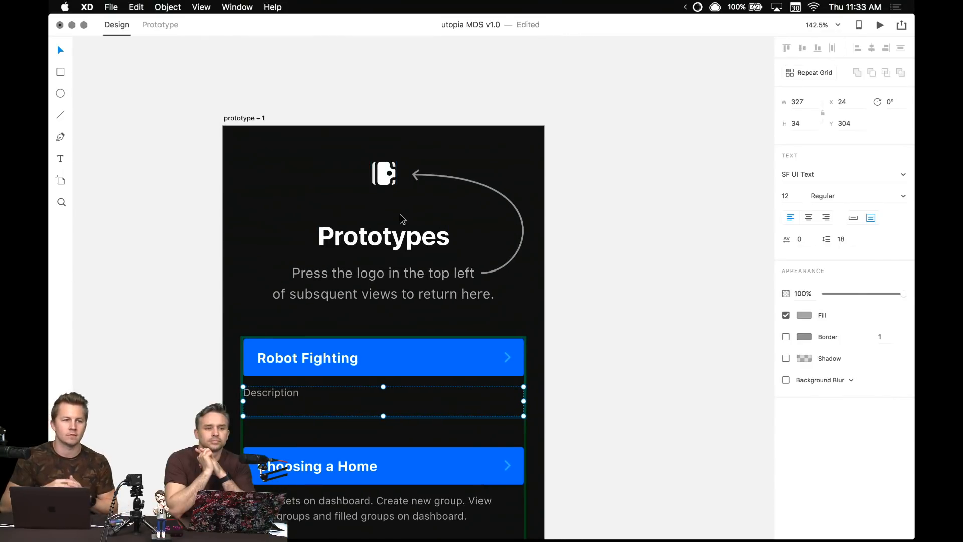
{"action": "scroll", "coordinate": [401, 219], "scroll_direction": "up", "scroll_amount": 5}
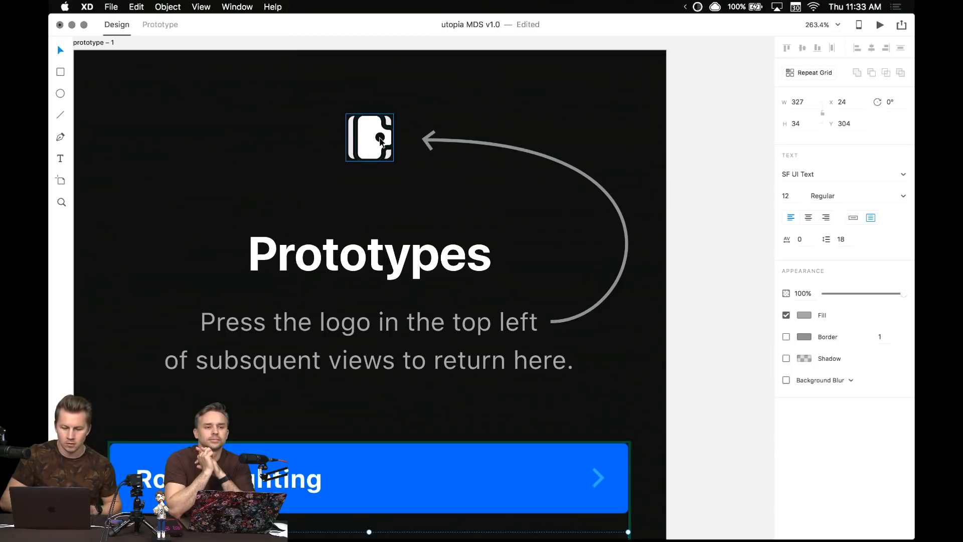
{"action": "left_click", "coordinate": [377, 139]}
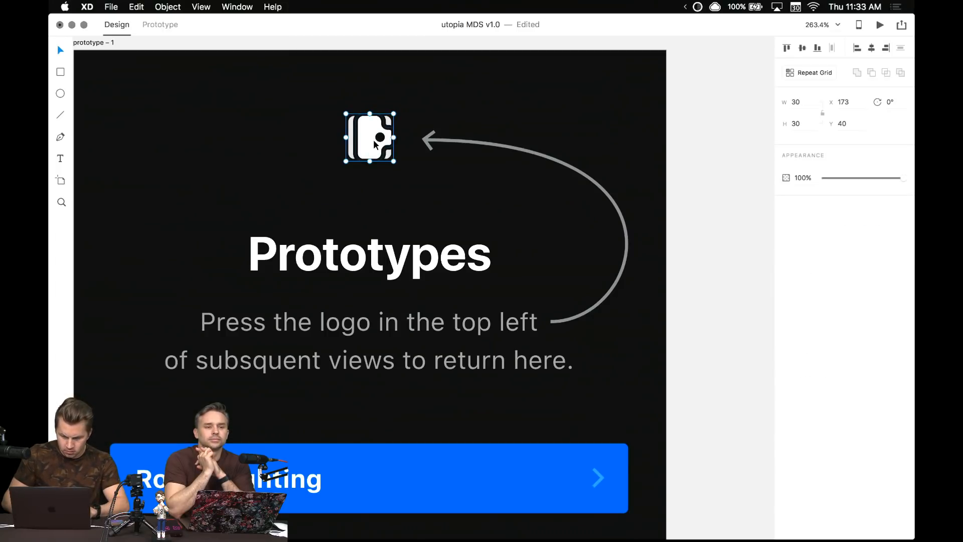
{"action": "key", "text": "Delete"}
- Copy the round avatar from the home artboard to prototype – 1 and place it above the heading, beside the arrow, at X 176, Y 42
{"action": "scroll", "coordinate": [376, 147], "scroll_direction": "down", "scroll_amount": 10}
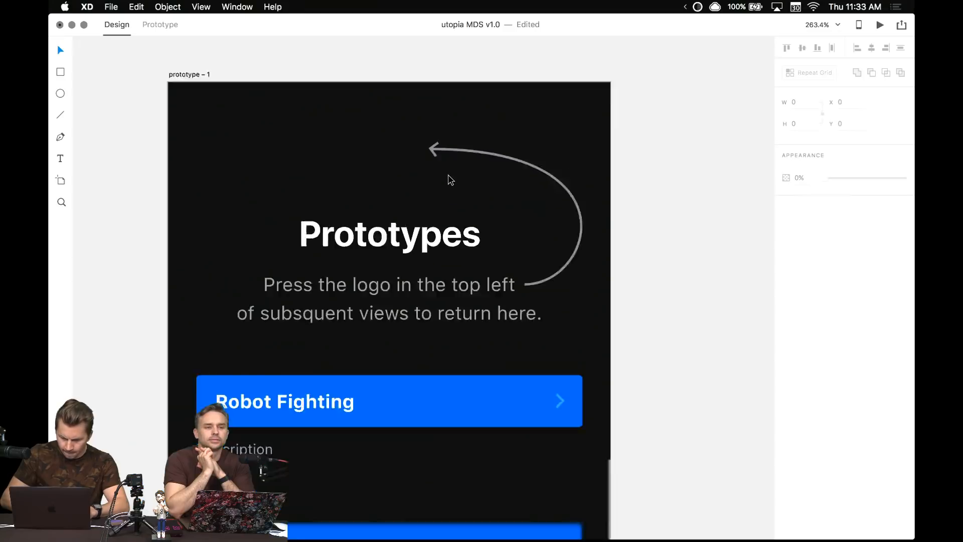
{"action": "scroll", "coordinate": [586, 230], "scroll_direction": "right", "scroll_amount": 10}
{"action": "left_click", "coordinate": [499, 169]}
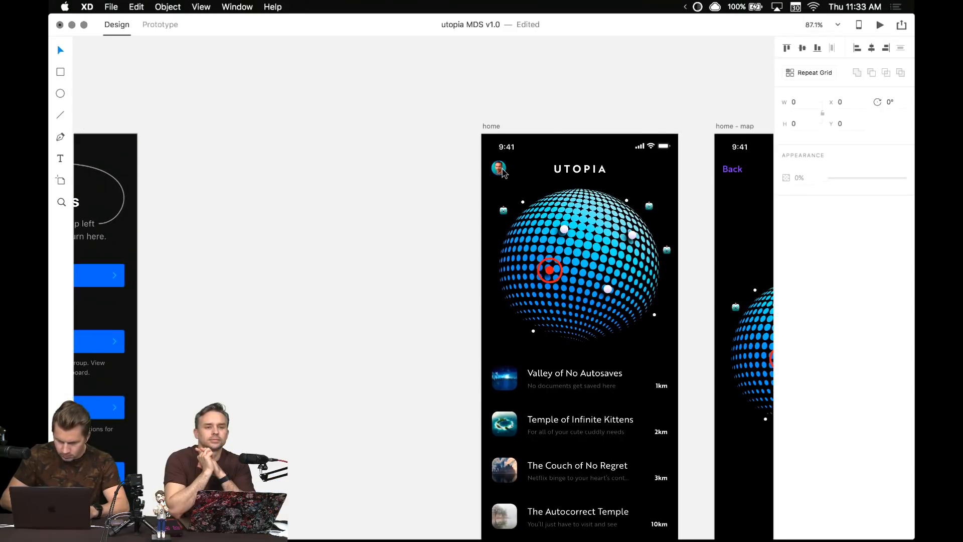
{"action": "key", "text": "super+c"}
{"action": "scroll", "coordinate": [331, 157], "scroll_direction": "left", "scroll_amount": 10}
{"action": "scroll", "coordinate": [299, 159], "scroll_direction": "up", "scroll_amount": 5}
{"action": "scroll", "coordinate": [300, 159], "scroll_direction": "up", "scroll_amount": 5}
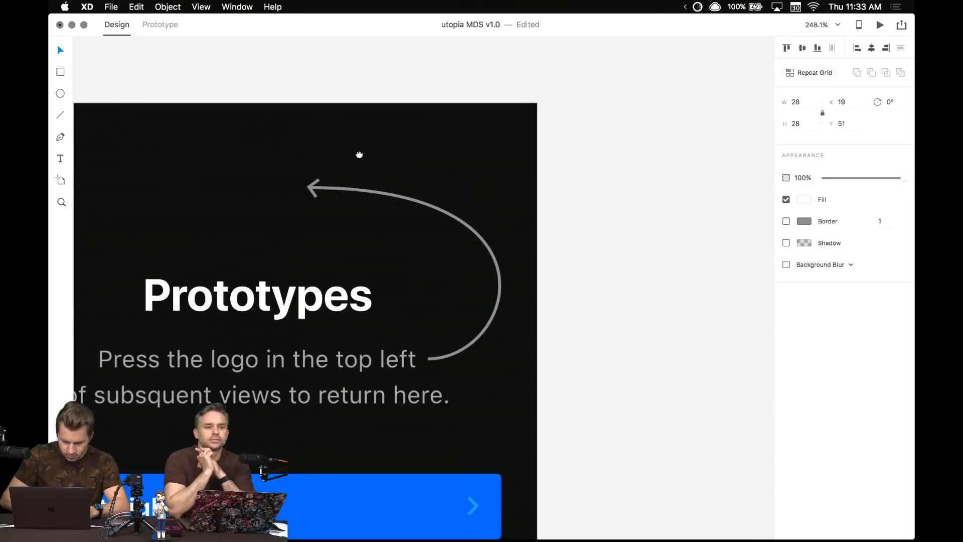
{"action": "left_click", "coordinate": [108, 102]}
{"action": "key", "text": "super+v"}
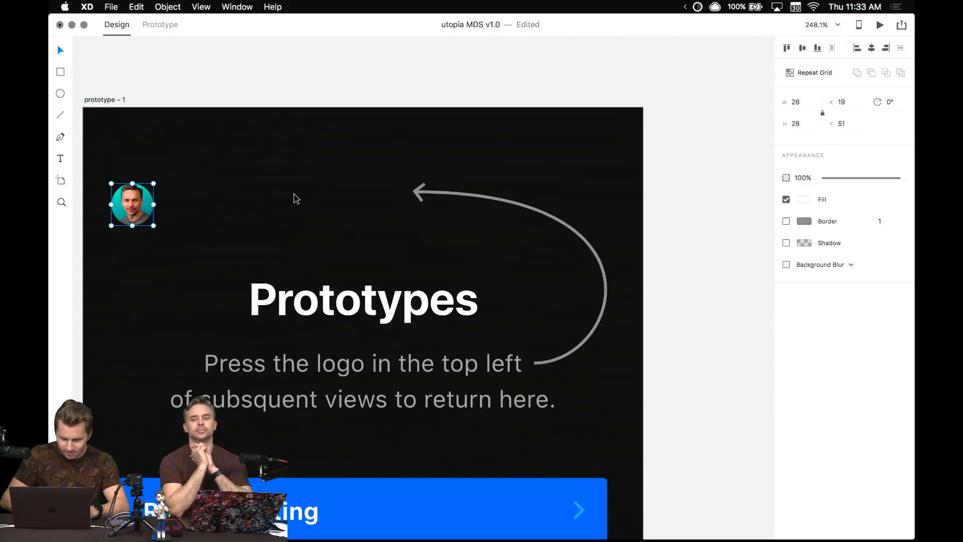
{"action": "left_click_drag", "start_coordinate": [133, 204], "coordinate": [371, 205]}
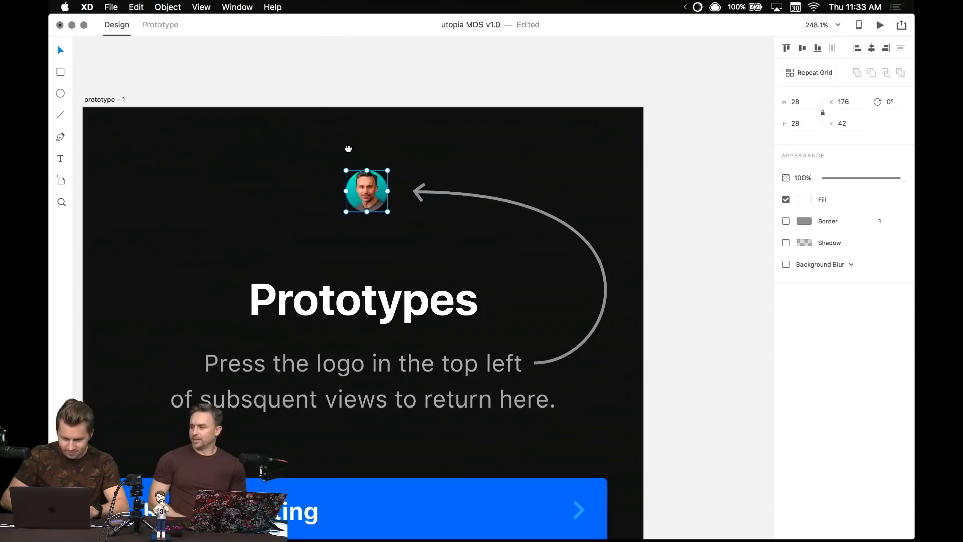
- Change the word logo to paw in the instruction text below the Prototypes heading
{"action": "scroll", "coordinate": [596, 263], "scroll_direction": "down", "scroll_amount": 2}
{"action": "left_click", "coordinate": [669, 295]}
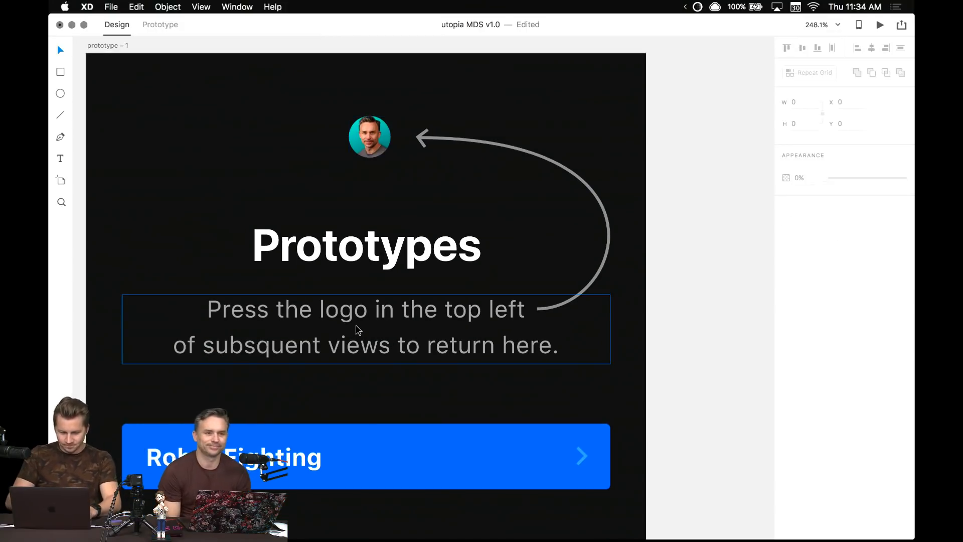
{"action": "double_click", "coordinate": [351, 324]}
{"action": "double_click", "coordinate": [344, 313]}
{"action": "type", "text": "paw"}
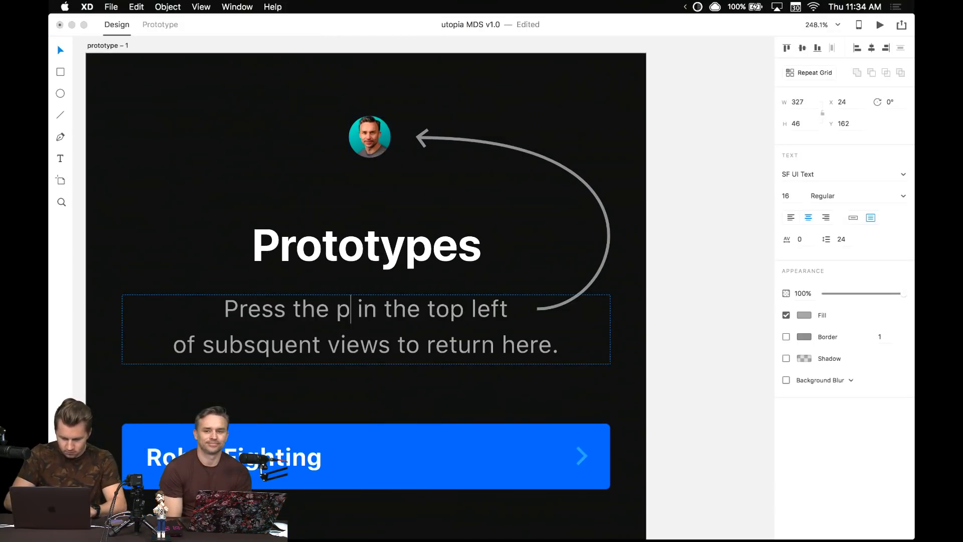
{"action": "key", "text": "Escape"}
{"action": "scroll", "coordinate": [335, 172], "scroll_direction": "down", "scroll_amount": 3}
{"action": "left_click", "coordinate": [635, 122]}
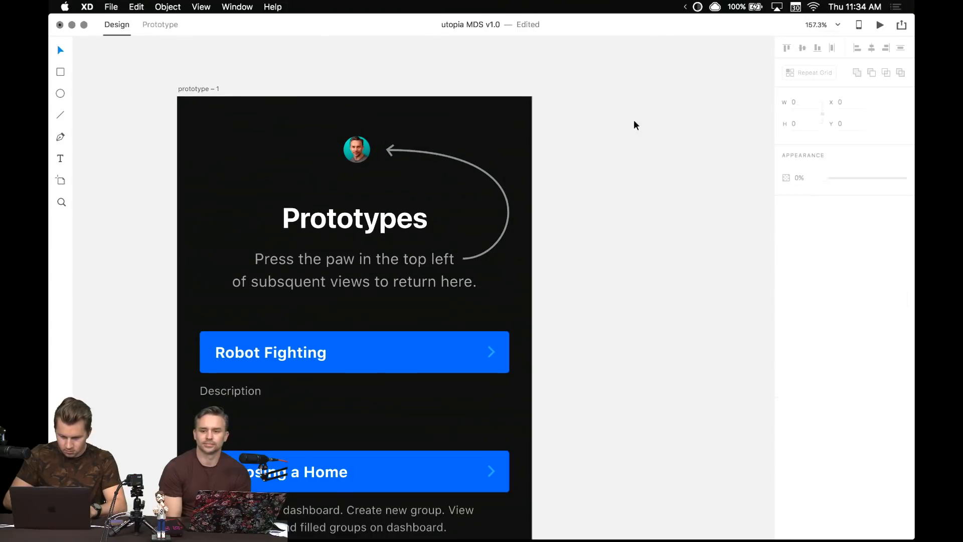
{"action": "scroll", "coordinate": [641, 131], "scroll_direction": "down", "scroll_amount": 5}
{"action": "left_click_drag", "start_coordinate": [644, 163], "coordinate": [310, 159]}
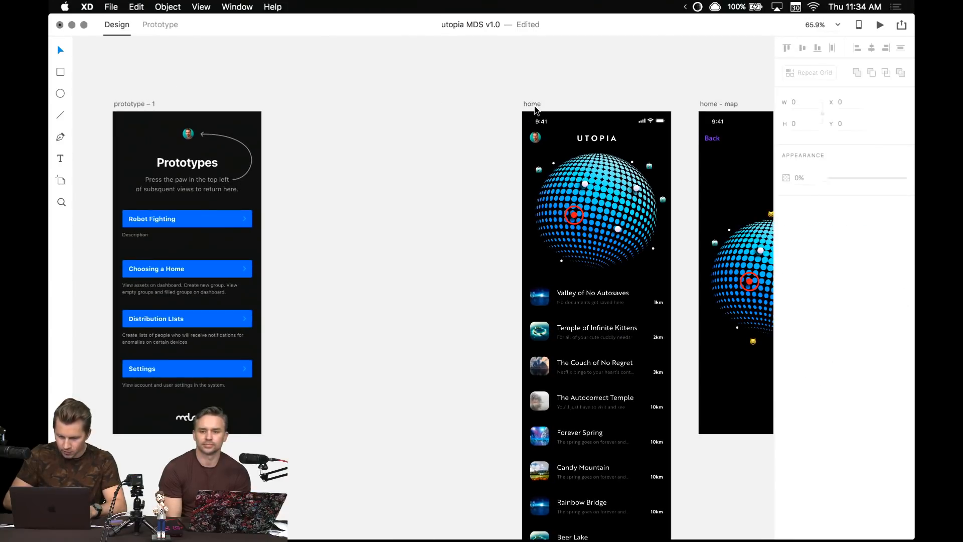
{"action": "left_click", "coordinate": [533, 106]}
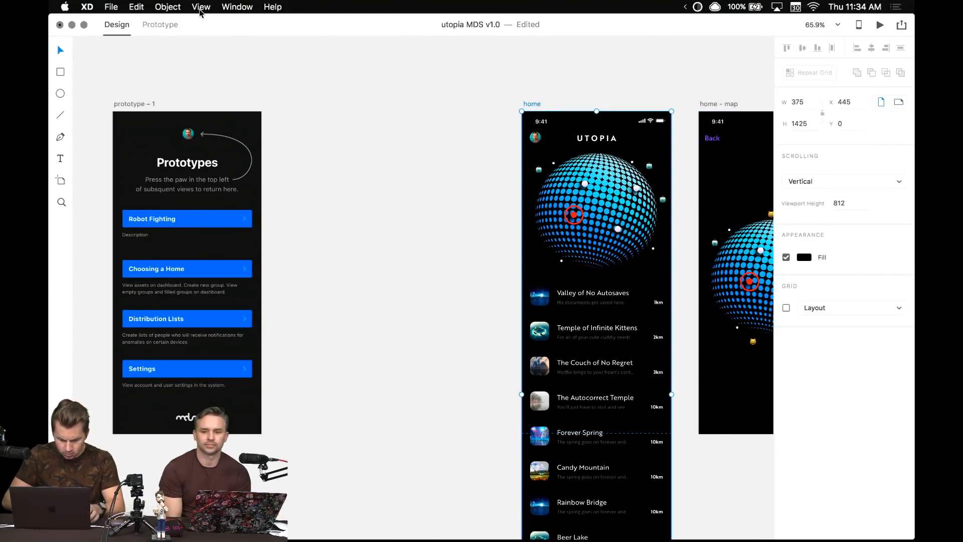
{"action": "key", "text": "super+Tab"}
{"action": "key", "text": "super+Tab"}
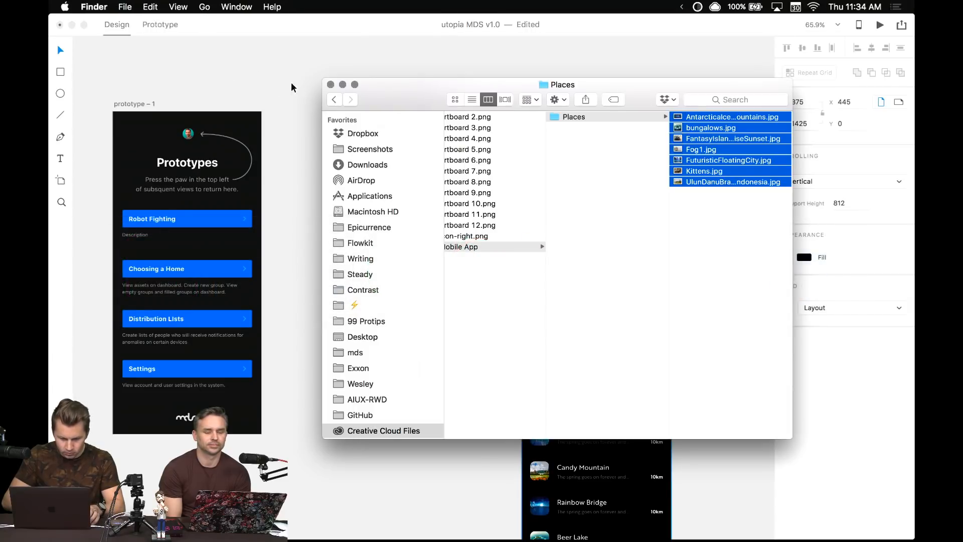
{"action": "left_click", "coordinate": [291, 87]}
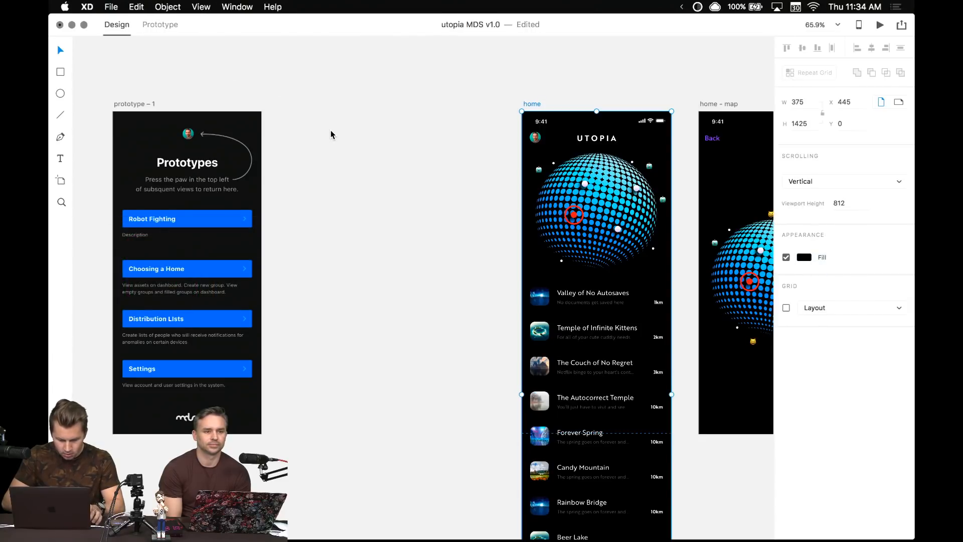
{"action": "key", "text": "super+grave"}
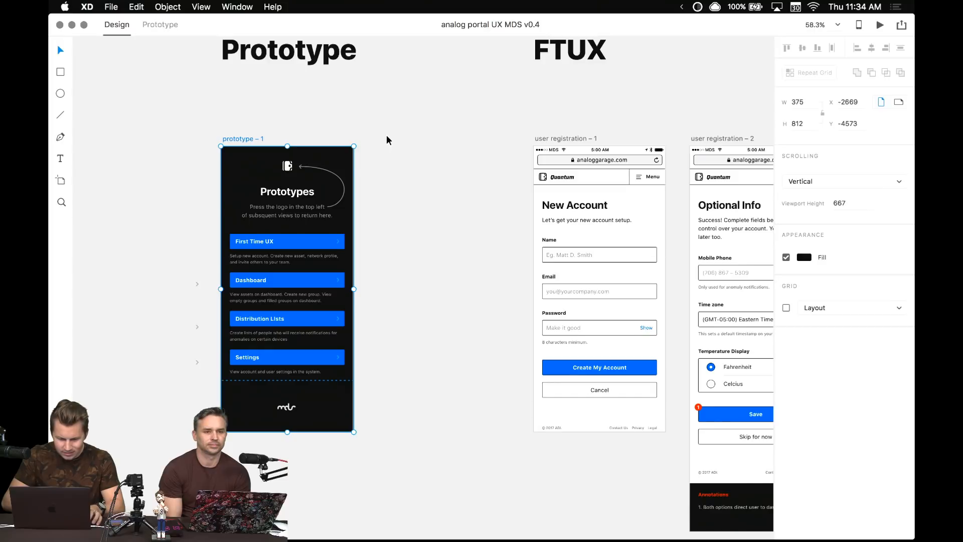
{"action": "key", "text": "super+grave"}
{"action": "key", "text": "ctrl+Tab"}
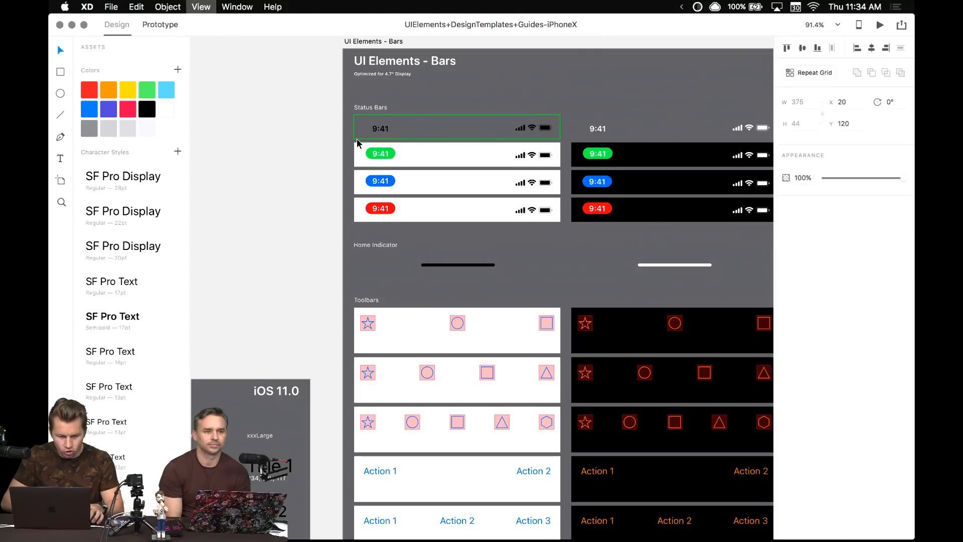
{"action": "left_click", "coordinate": [117, 25]}
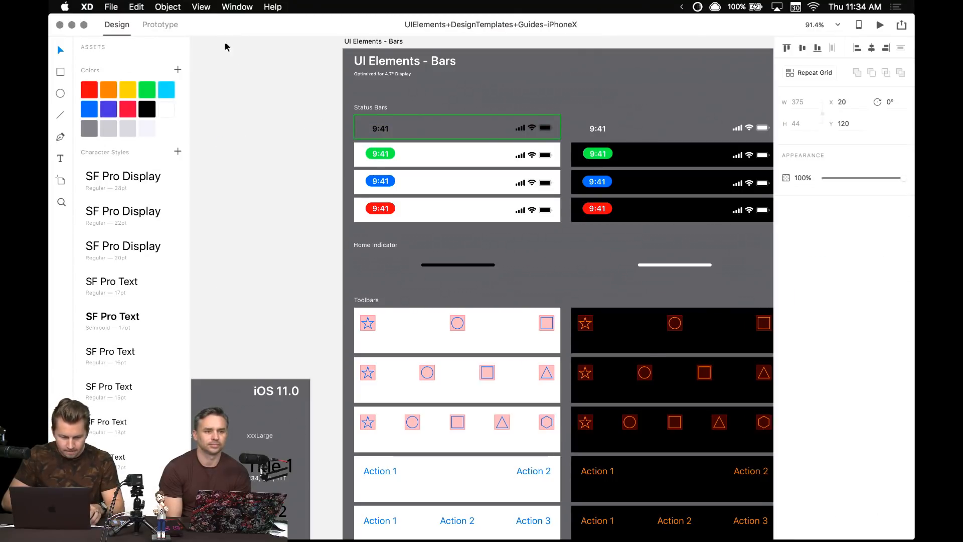
- Bring up the analog portal UX MDS v0.4 file in prototyping mode with the Prototype and FTUX sections in view
{"action": "key", "text": "super+grave"}
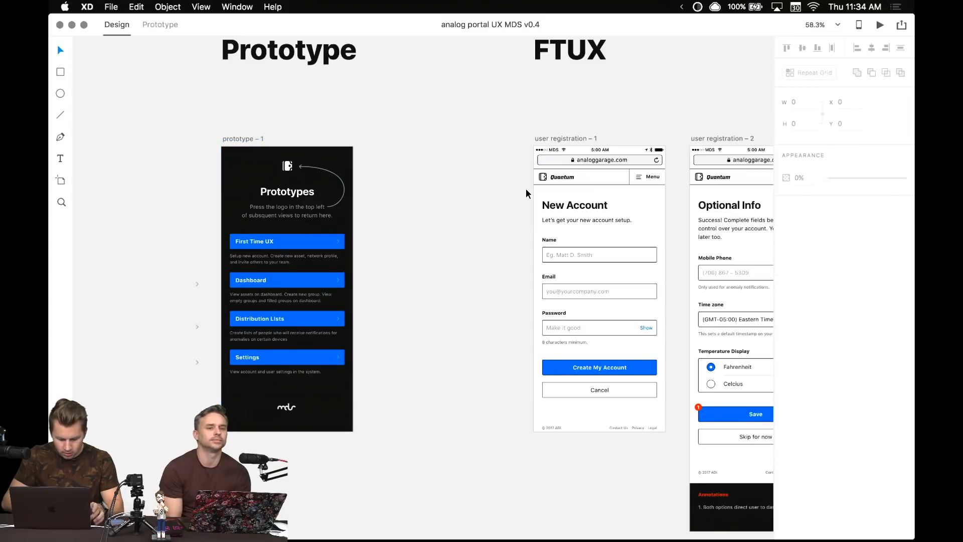
{"action": "key", "text": "ctrl+Tab"}
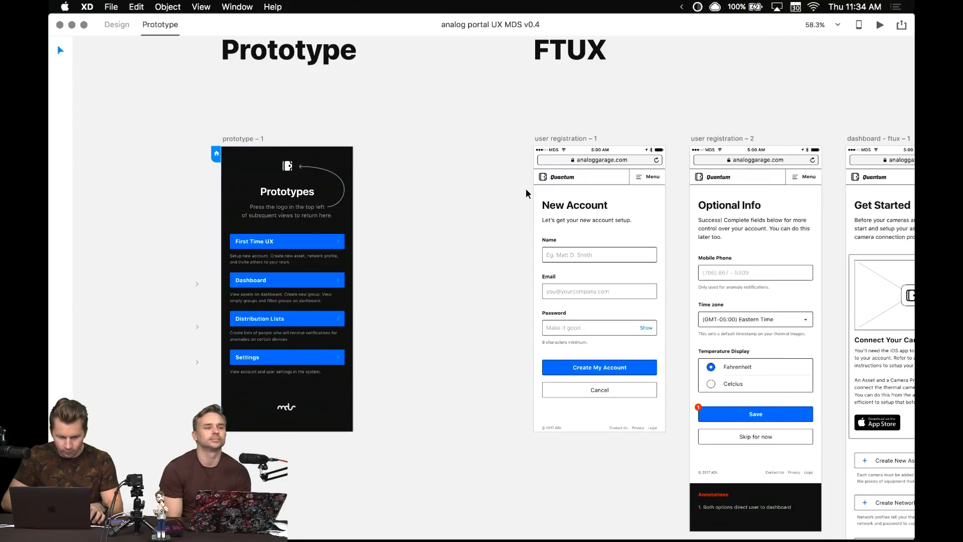
{"action": "key", "text": "ctrl+Tab"}
{"action": "key", "text": "ctrl+Tab"}
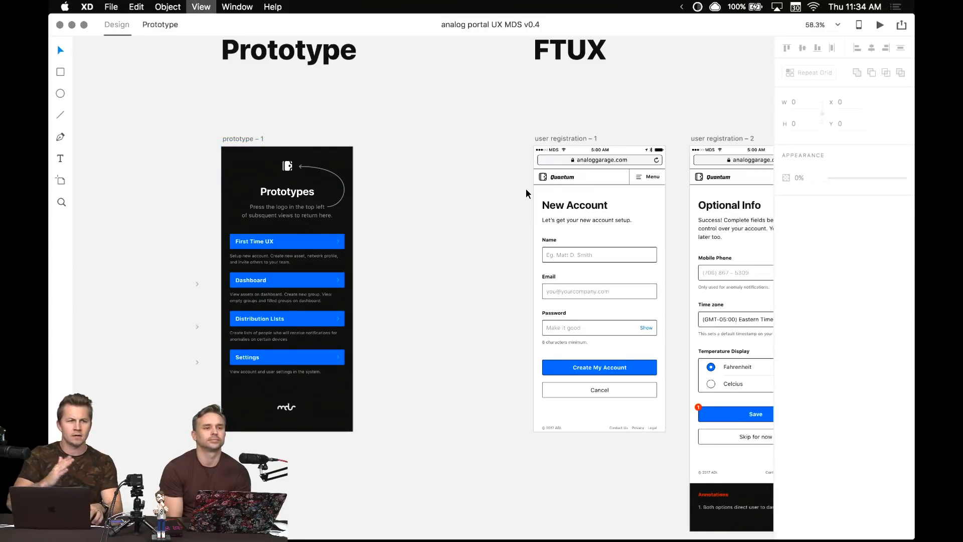
{"action": "key", "text": "ctrl+Tab"}
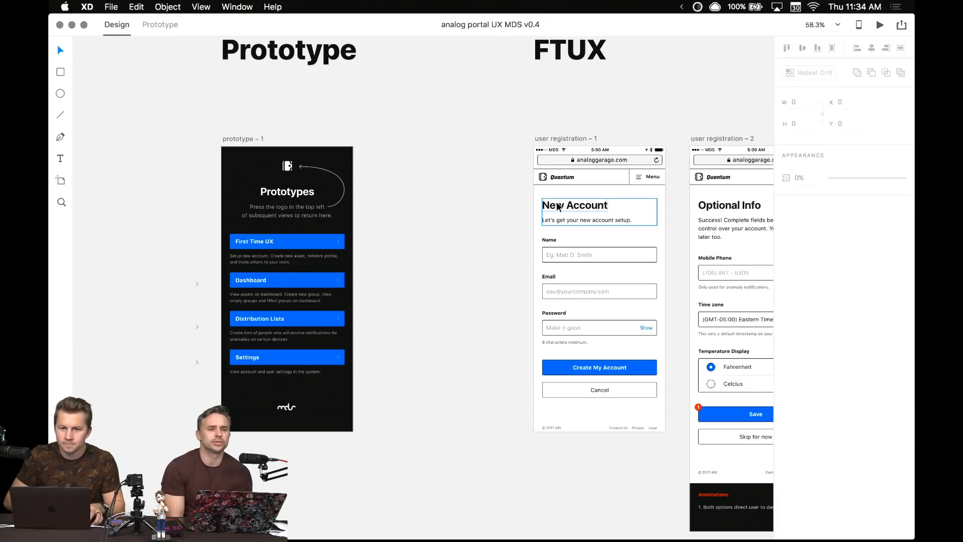
{"action": "key", "text": "ctrl+Tab"}
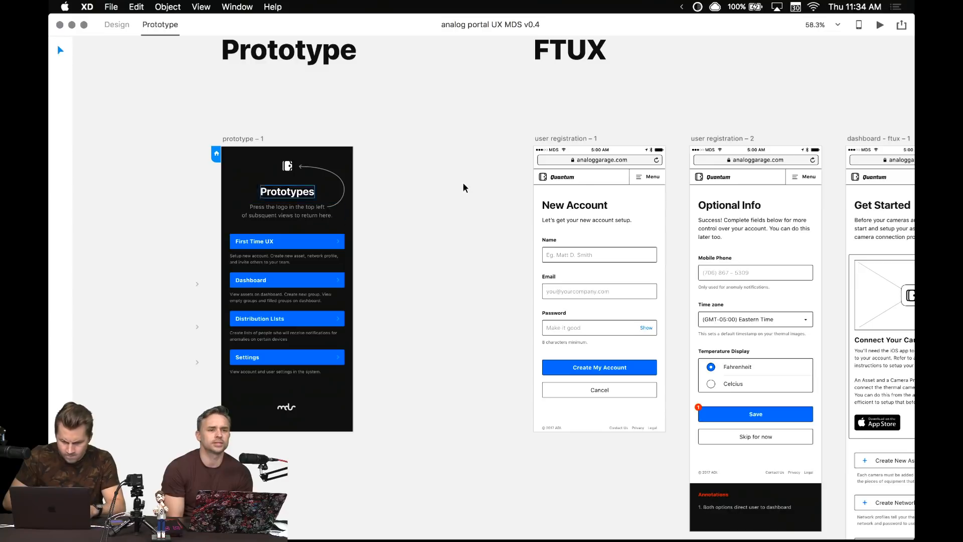
{"action": "scroll", "coordinate": [396, 140], "scroll_direction": "down", "scroll_amount": 5}
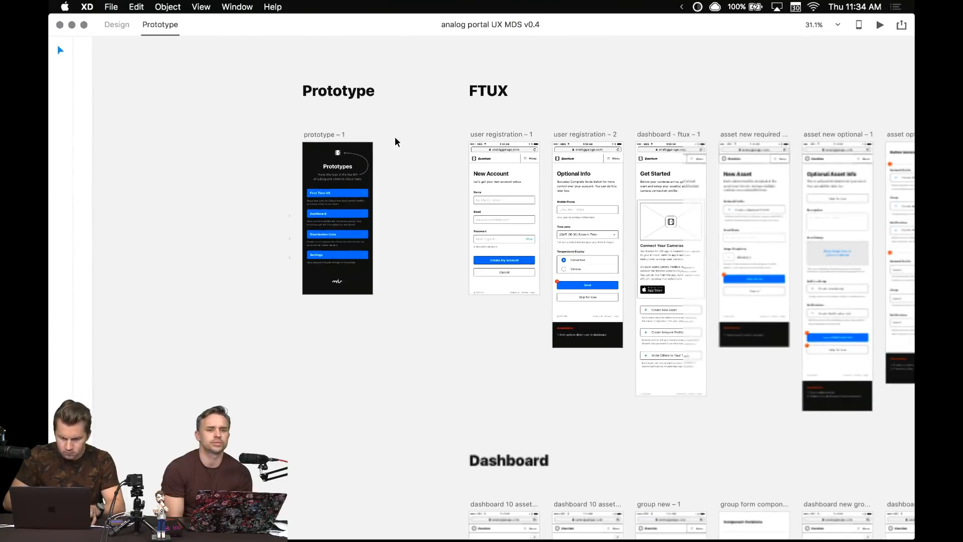
{"action": "scroll", "coordinate": [443, 152], "scroll_direction": "right", "scroll_amount": 3}
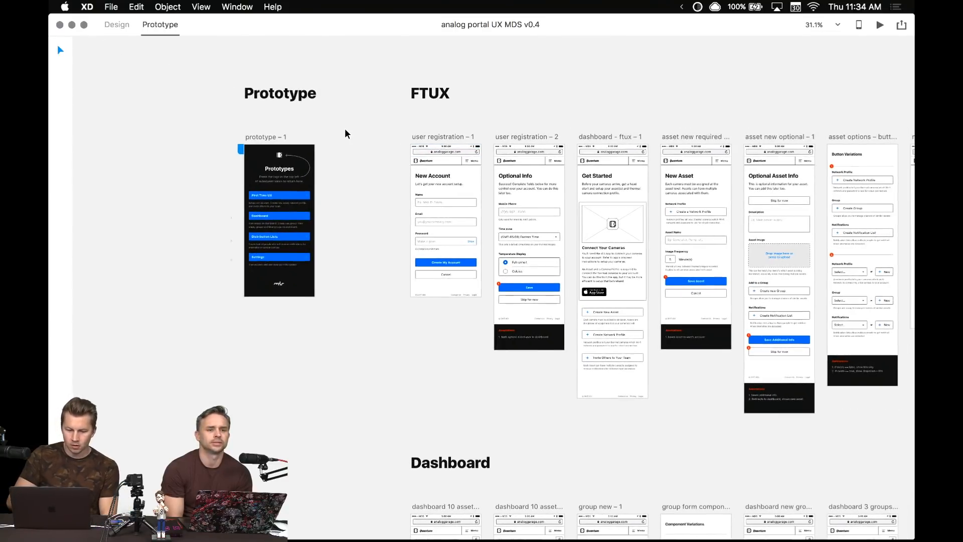
- Preview the analog portal's prototype – 1 artboard, enlarge the preview to fill the screen, and close it
{"action": "left_click", "coordinate": [248, 139]}
{"action": "key", "text": "super+Return"}
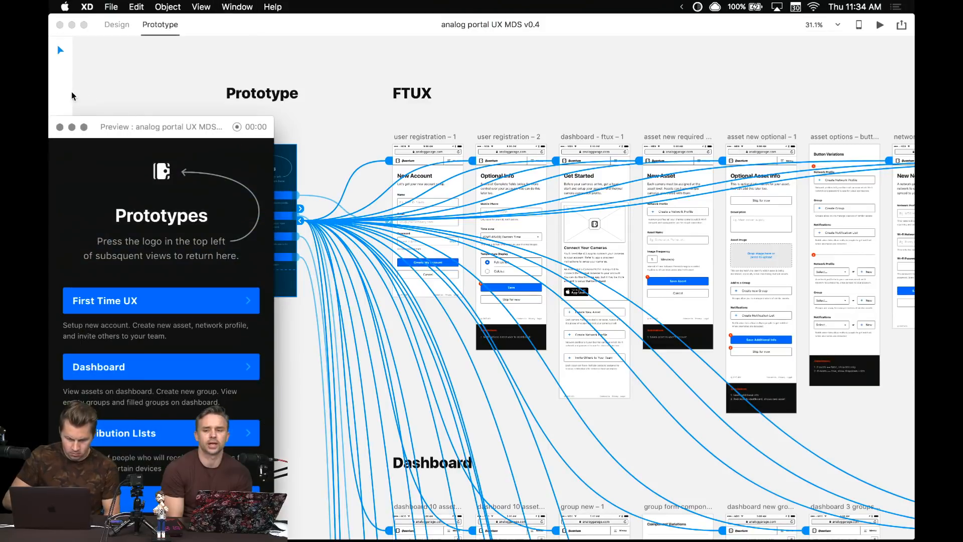
{"action": "left_click_drag", "start_coordinate": [99, 129], "coordinate": [150, 102]}
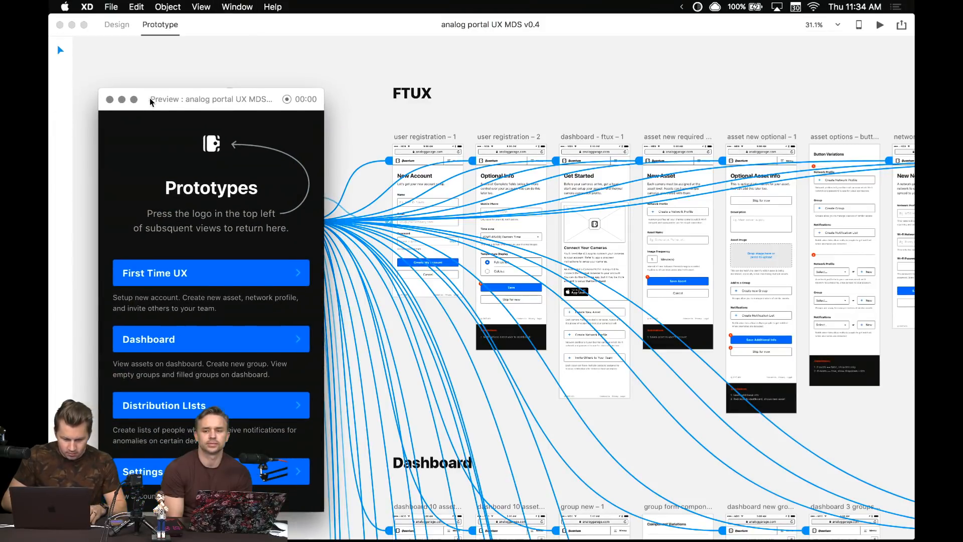
{"action": "left_click", "coordinate": [134, 100]}
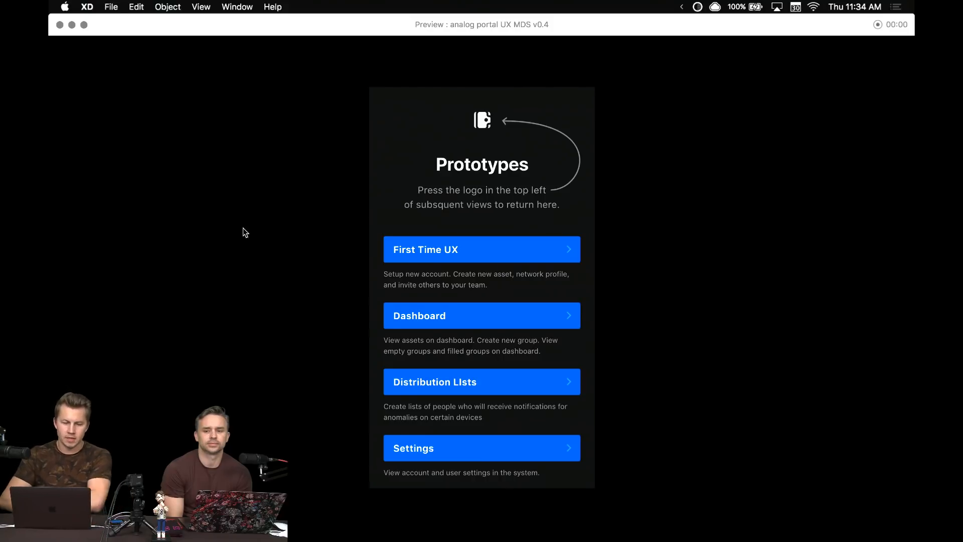
{"action": "left_click", "coordinate": [60, 25]}
{"action": "left_click", "coordinate": [203, 251]}
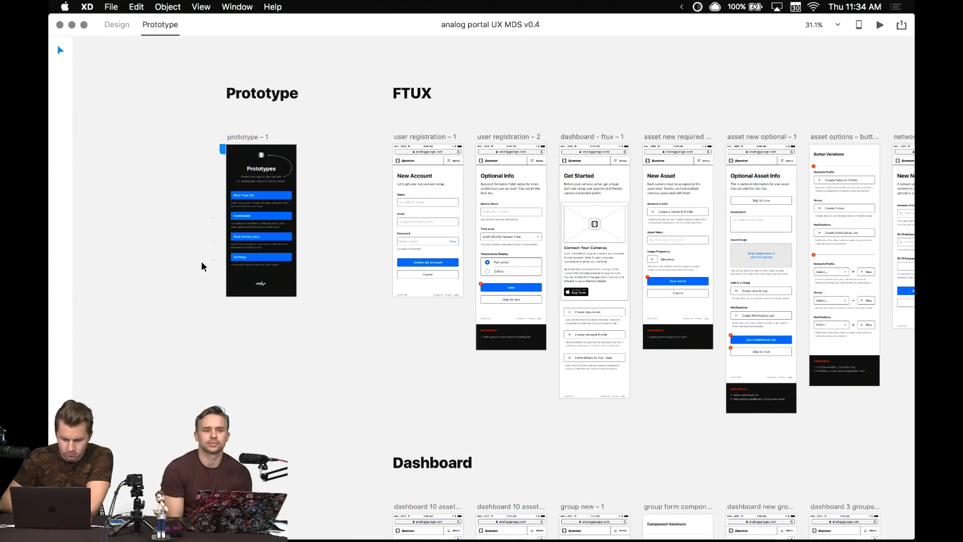
- Look over the analog portal's artboard sections and reopen an enlarged preview starting from prototype – 1
{"action": "scroll", "coordinate": [231, 306], "scroll_direction": "down", "scroll_amount": 3}
{"action": "scroll", "coordinate": [258, 347], "scroll_direction": "down", "scroll_amount": 2}
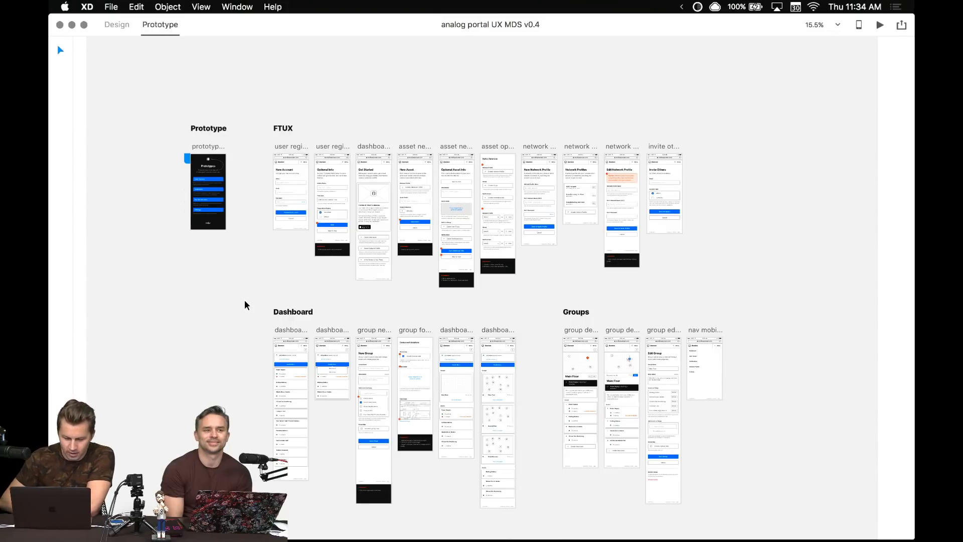
{"action": "scroll", "coordinate": [246, 304], "scroll_direction": "down", "scroll_amount": 3}
{"action": "scroll", "coordinate": [245, 304], "scroll_direction": "up", "scroll_amount": 3}
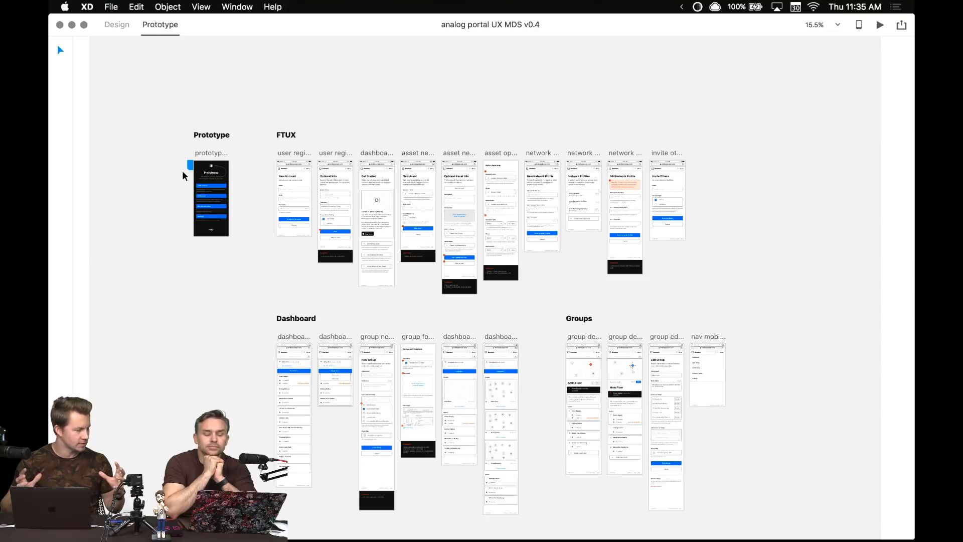
{"action": "left_click", "coordinate": [208, 162]}
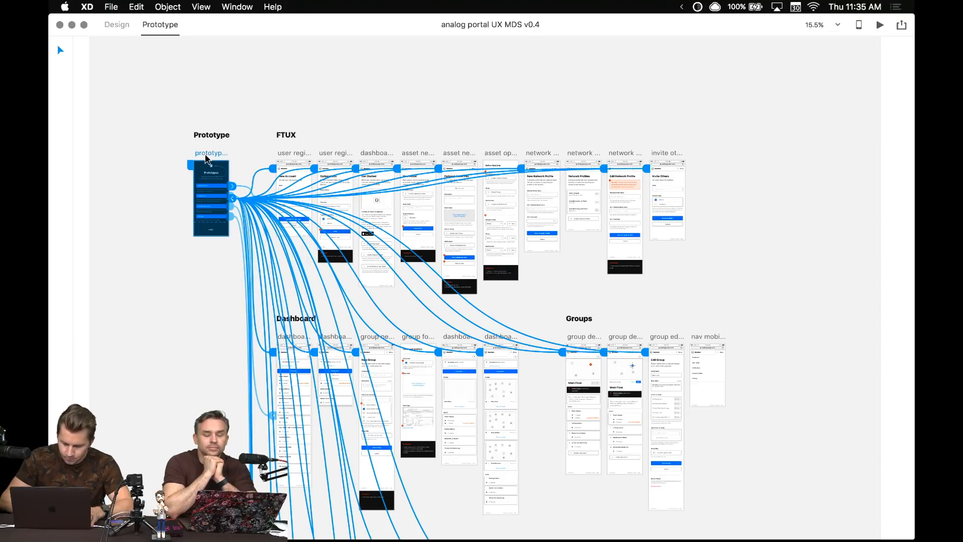
{"action": "key", "text": "super+Return"}
{"action": "left_click", "coordinate": [84, 127]}
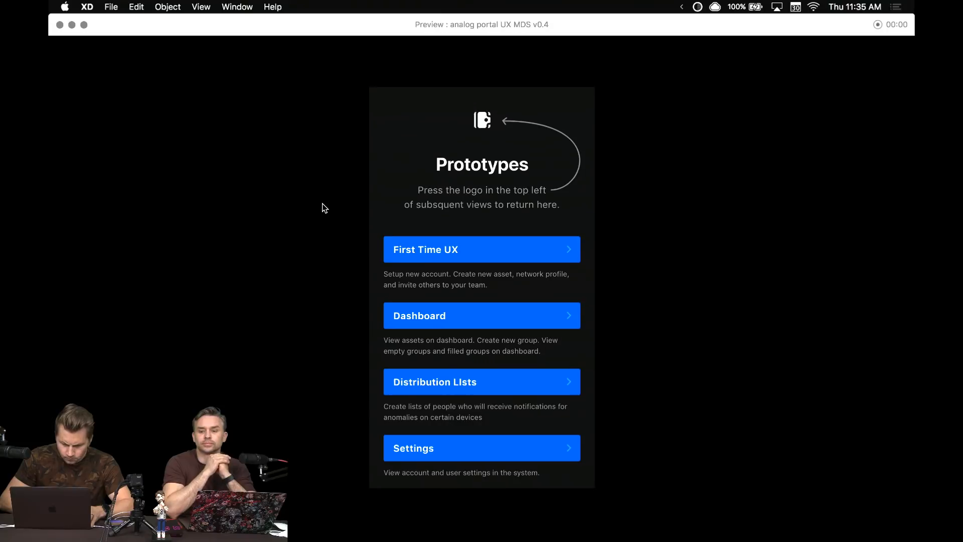
- Follow the First Time UX link in the preview and look through the New Account screen
{"action": "left_click", "coordinate": [452, 251]}
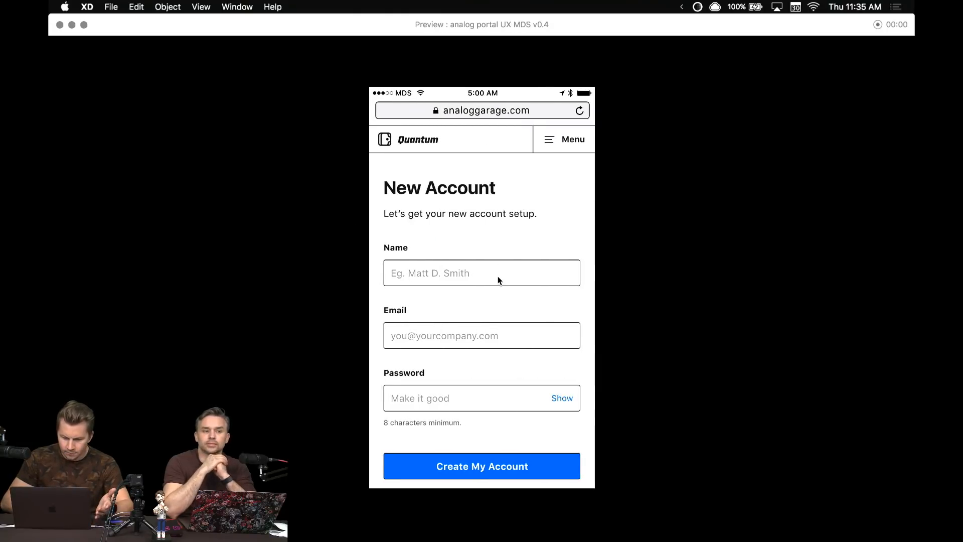
{"action": "scroll", "coordinate": [498, 277], "scroll_direction": "down", "scroll_amount": 3}
{"action": "scroll", "coordinate": [498, 279], "scroll_direction": "up", "scroll_amount": 3}
{"action": "scroll", "coordinate": [498, 279], "scroll_direction": "down", "scroll_amount": 3}
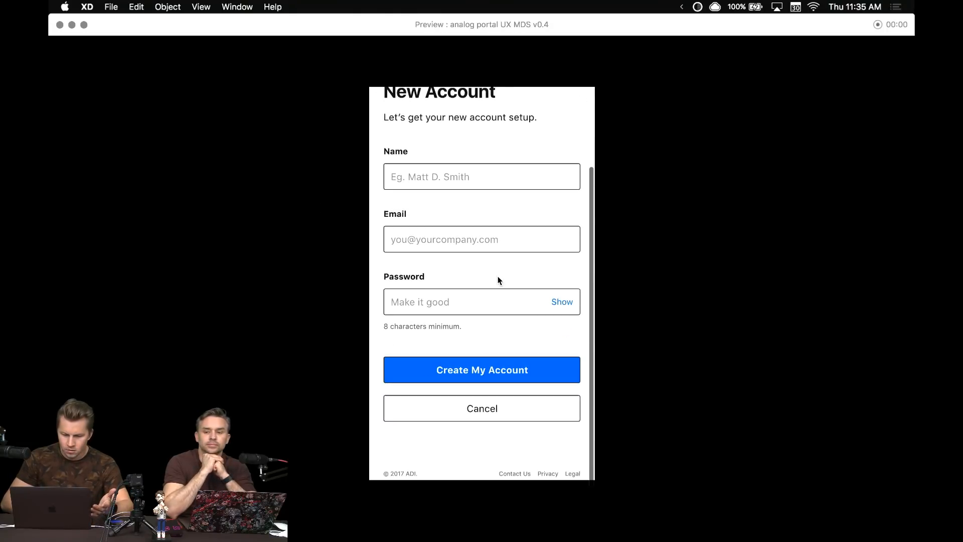
{"action": "scroll", "coordinate": [499, 279], "scroll_direction": "up", "scroll_amount": 3}
{"action": "scroll", "coordinate": [499, 279], "scroll_direction": "down", "scroll_amount": 3}
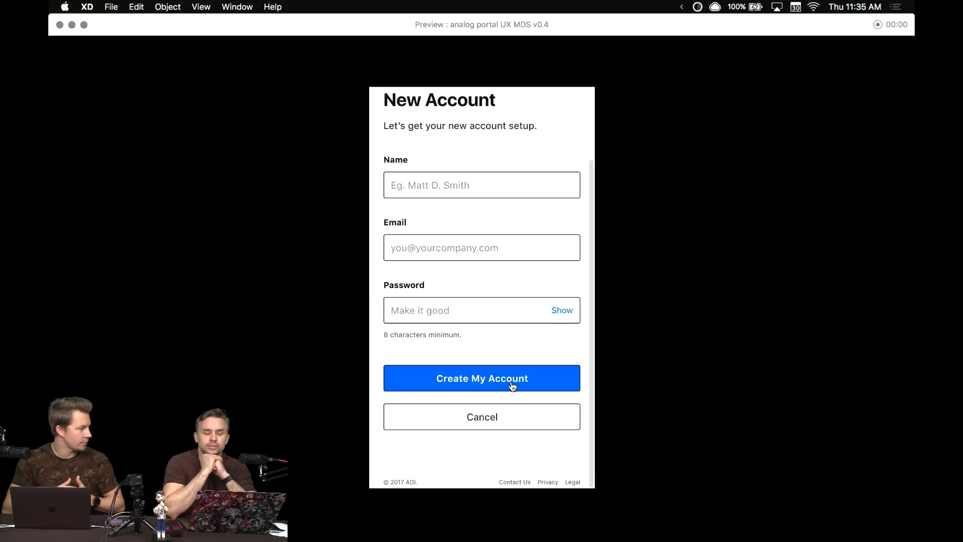
- Follow the Create My Account link and review the form fields on the Optional Info screen
{"action": "left_click", "coordinate": [511, 384]}
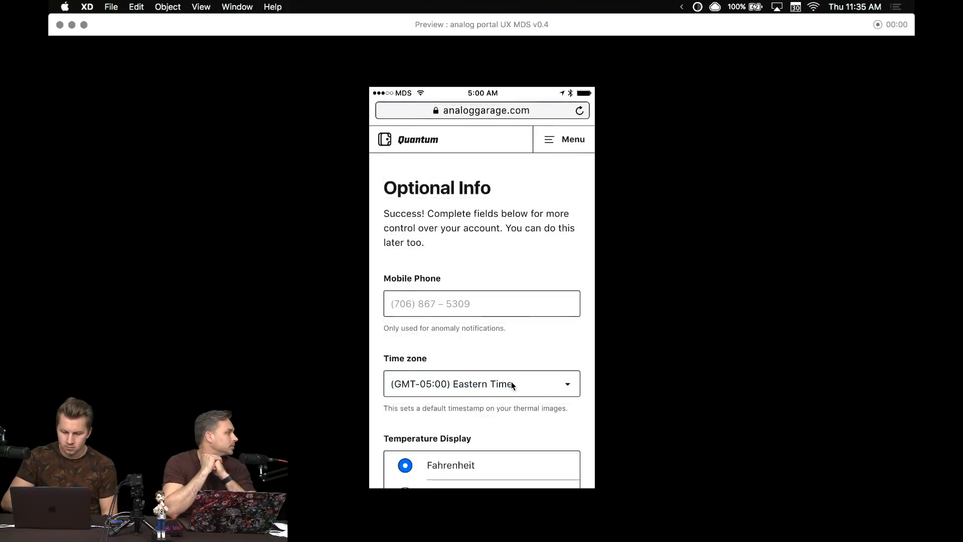
{"action": "scroll", "coordinate": [469, 315], "scroll_direction": "down", "scroll_amount": 5}
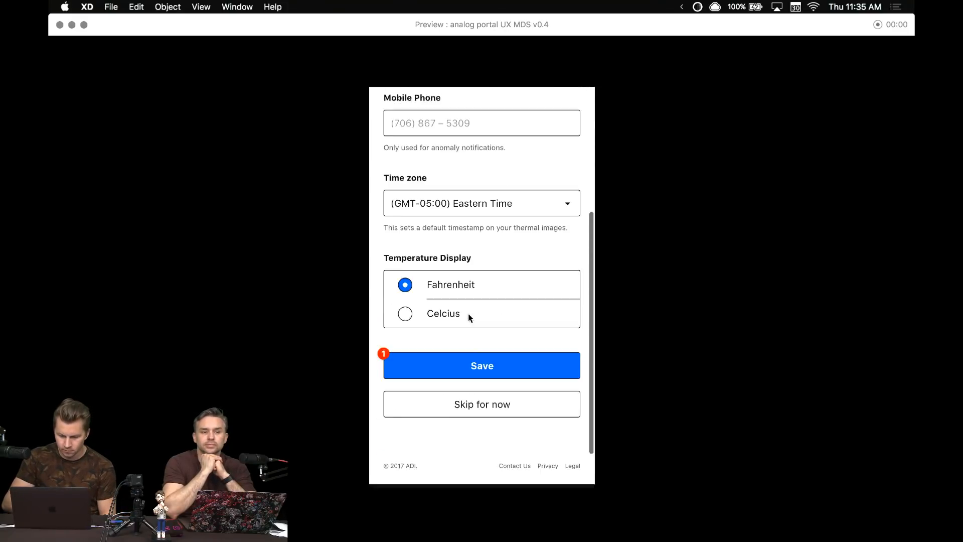
{"action": "scroll", "coordinate": [502, 316], "scroll_direction": "down", "scroll_amount": 3}
{"action": "scroll", "coordinate": [496, 331], "scroll_direction": "up", "scroll_amount": 5}
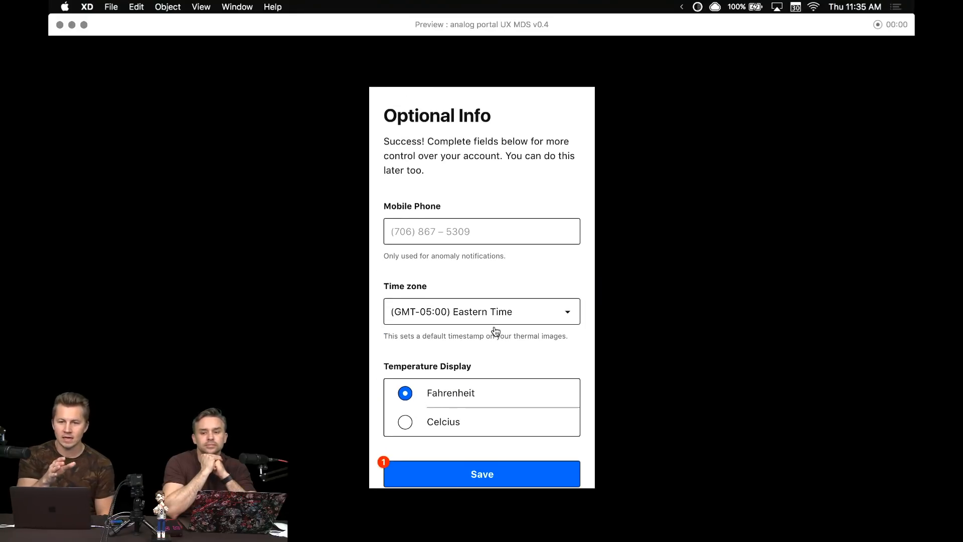
{"action": "scroll", "coordinate": [496, 332], "scroll_direction": "down", "scroll_amount": 2}
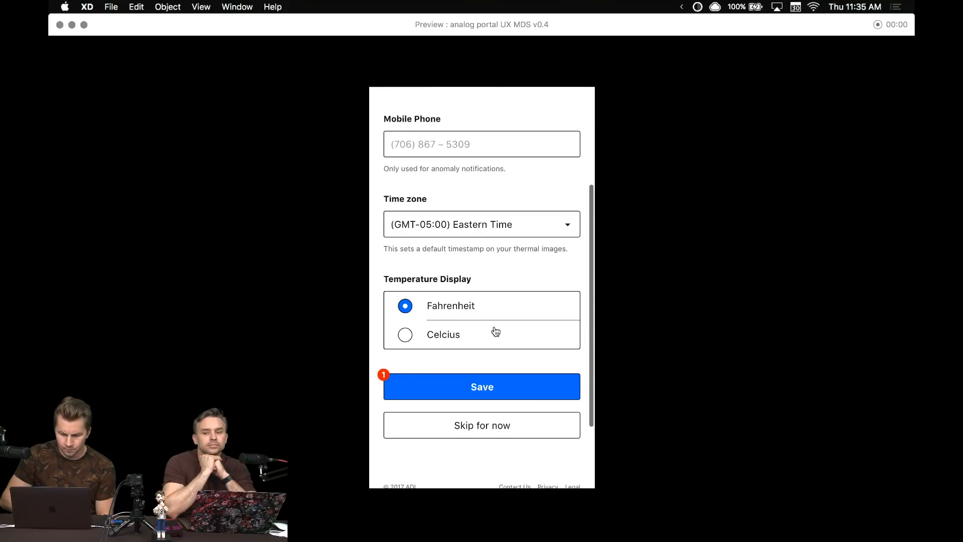
{"action": "scroll", "coordinate": [496, 331], "scroll_direction": "up", "scroll_amount": 4}
{"action": "scroll", "coordinate": [496, 331], "scroll_direction": "up", "scroll_amount": 2}
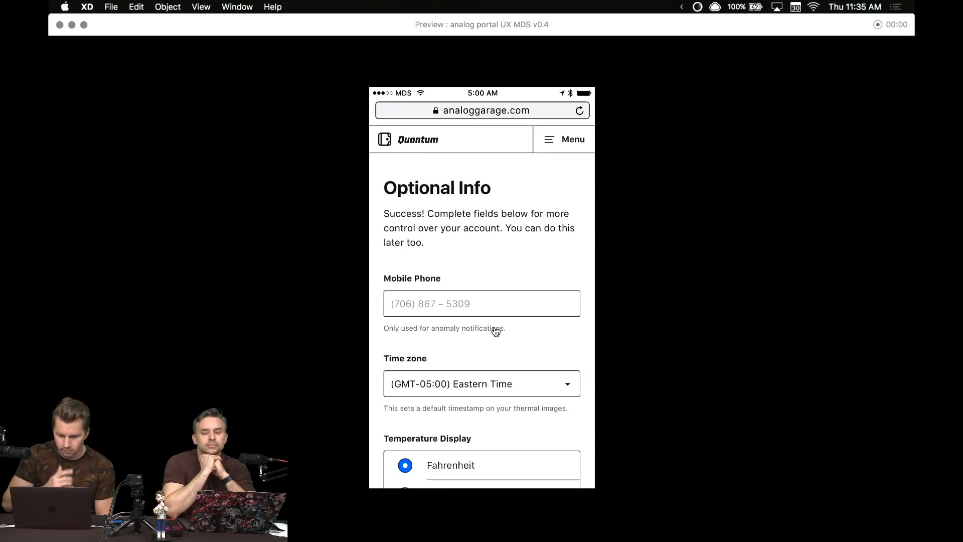
- Examine the numbered marker on the Save button and the Annotations block at the end of the Optional Info screen
{"action": "scroll", "coordinate": [495, 331], "scroll_direction": "down", "scroll_amount": 3}
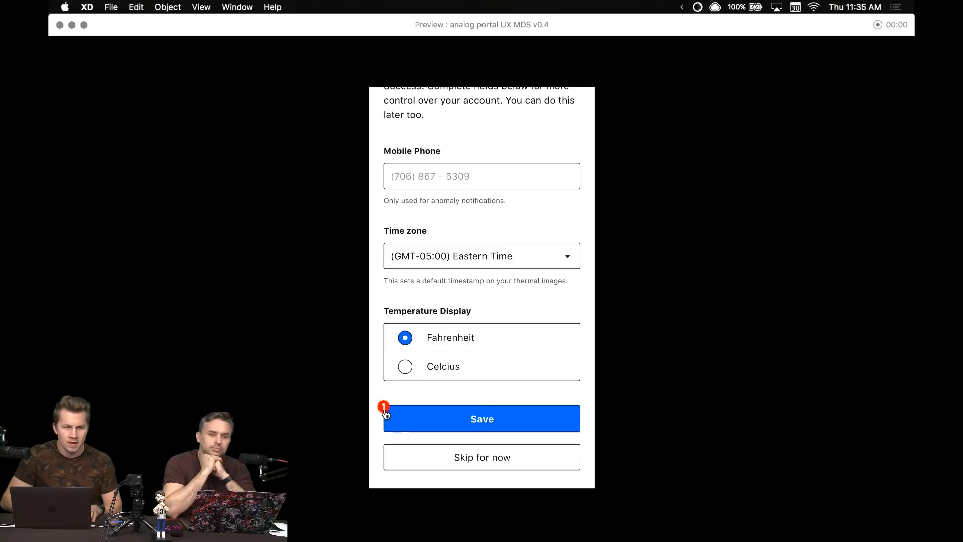
{"action": "scroll", "coordinate": [404, 422], "scroll_direction": "down", "scroll_amount": 5}
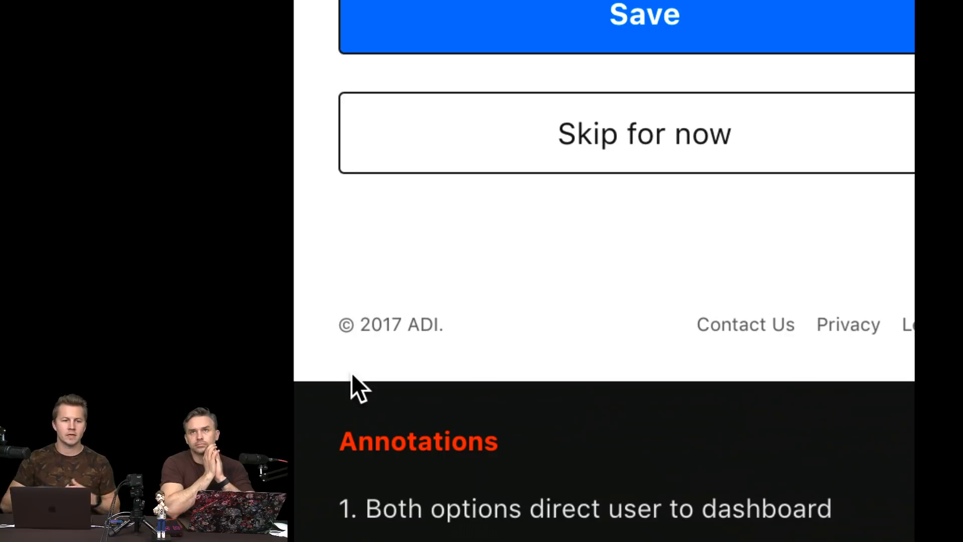
{"action": "scroll", "coordinate": [352, 376], "scroll_direction": "down", "scroll_amount": 2}
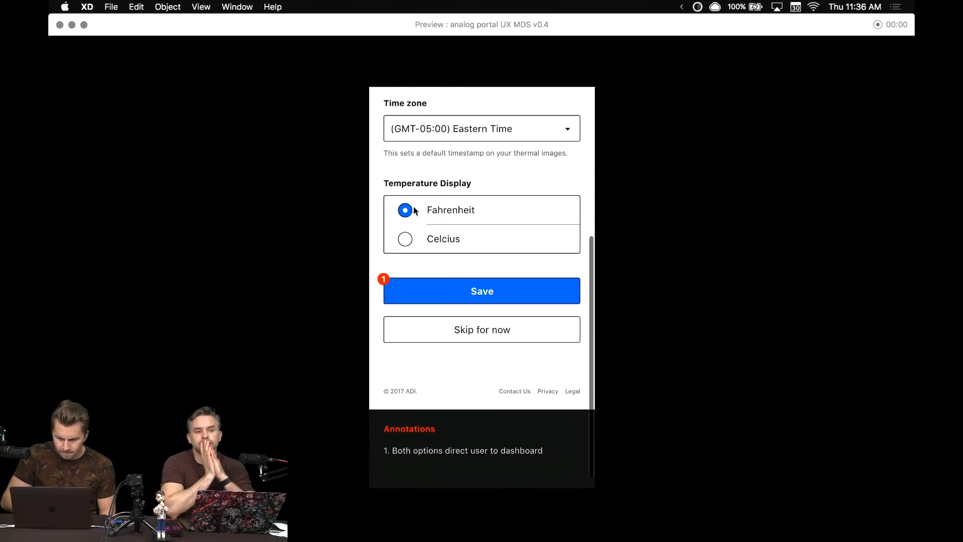
{"action": "scroll", "coordinate": [414, 209], "scroll_direction": "up", "scroll_amount": 5}
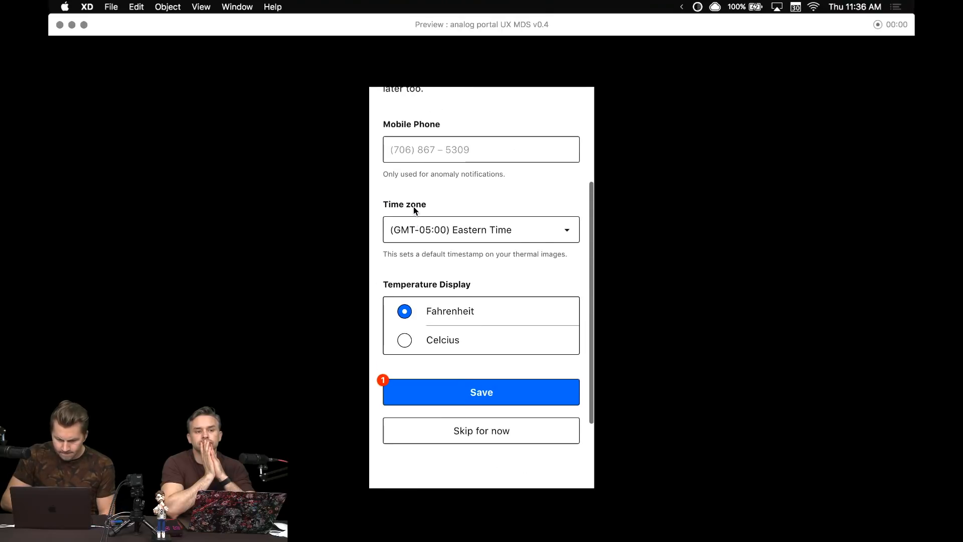
{"action": "scroll", "coordinate": [415, 208], "scroll_direction": "down", "scroll_amount": 3}
{"action": "scroll", "coordinate": [446, 340], "scroll_direction": "down", "scroll_amount": 2}
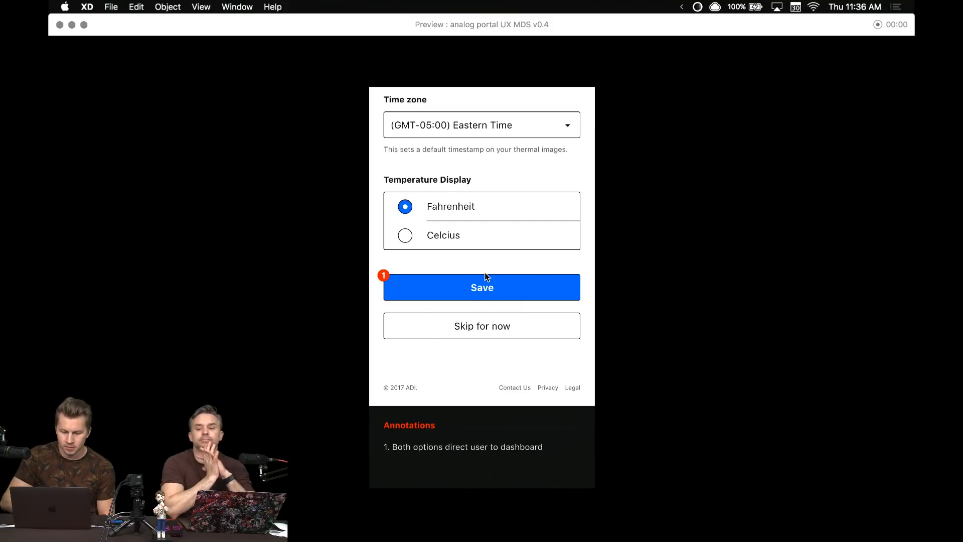
{"action": "scroll", "coordinate": [486, 275], "scroll_direction": "up", "scroll_amount": 1}
{"action": "scroll", "coordinate": [486, 276], "scroll_direction": "up", "scroll_amount": 1}
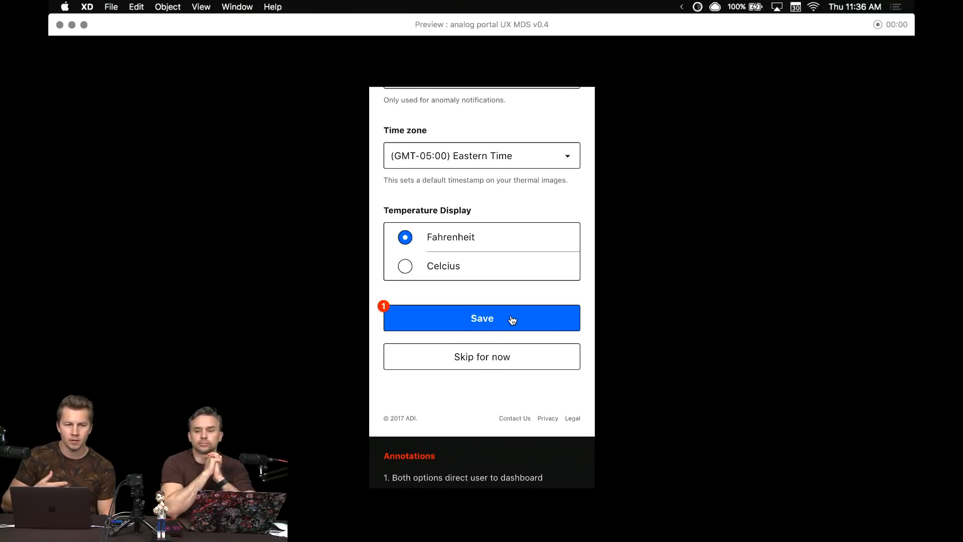
- Follow the Save link to the Get Started screen and review it down to the asset, network profile and invitation options
{"action": "left_click", "coordinate": [511, 318]}
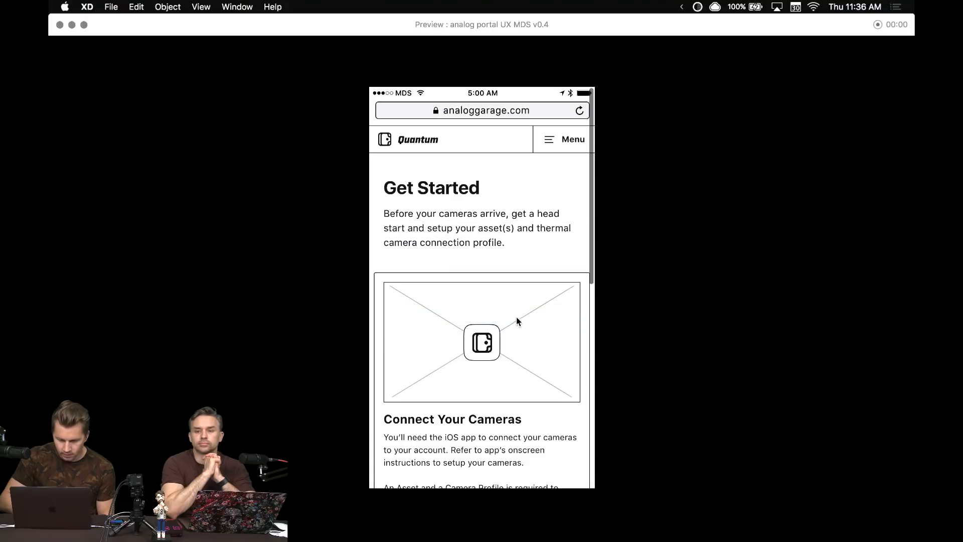
{"action": "scroll", "coordinate": [510, 296], "scroll_direction": "down", "scroll_amount": 1}
{"action": "scroll", "coordinate": [510, 294], "scroll_direction": "up", "scroll_amount": 1}
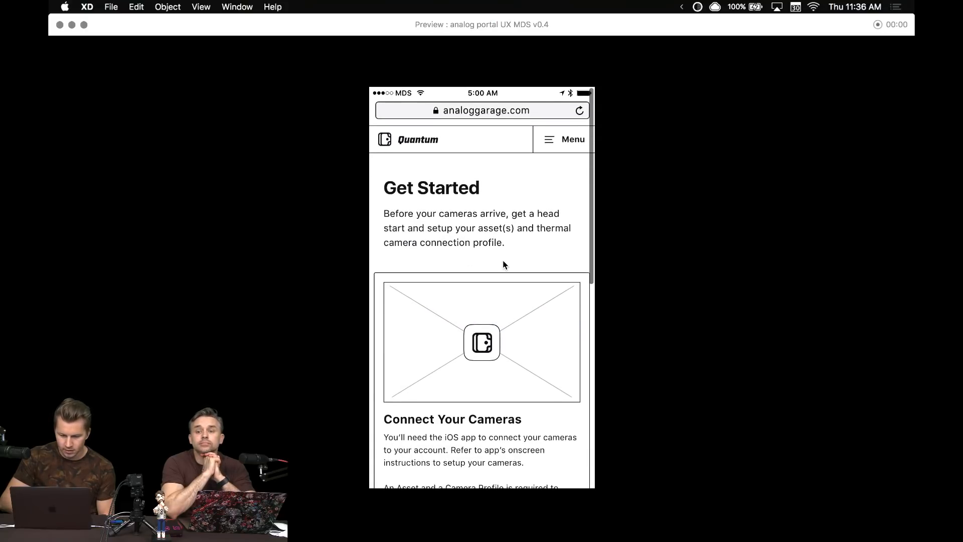
{"action": "scroll", "coordinate": [503, 261], "scroll_direction": "down", "scroll_amount": 5}
{"action": "scroll", "coordinate": [503, 262], "scroll_direction": "down", "scroll_amount": 5}
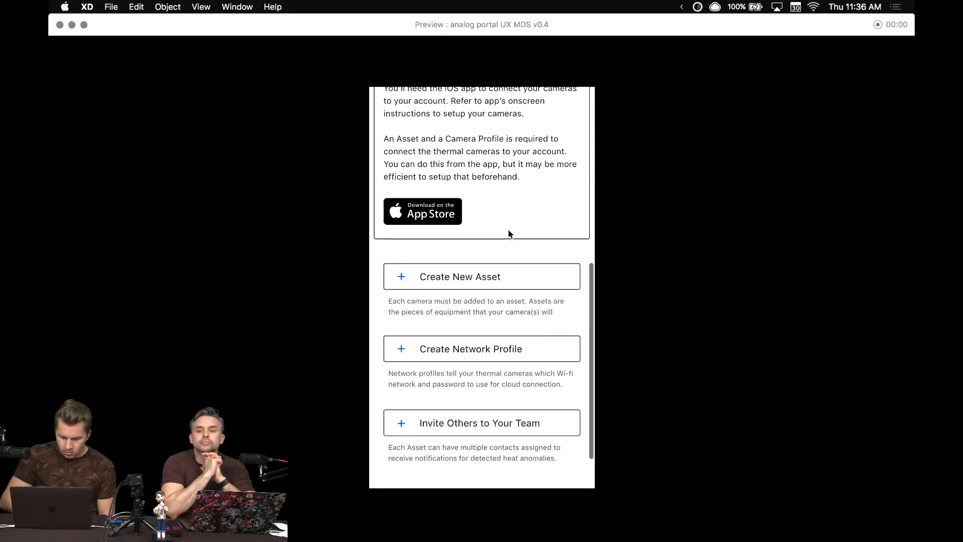
- Follow the Create New Asset link and look through the New Asset screen, including its annotations
{"action": "left_click", "coordinate": [485, 217]}
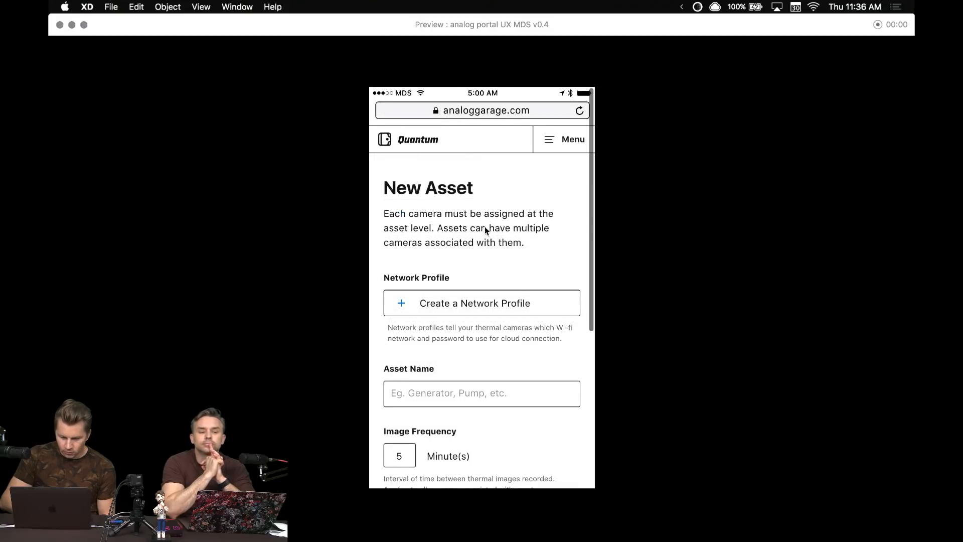
{"action": "scroll", "coordinate": [486, 280], "scroll_direction": "down", "scroll_amount": 4}
{"action": "scroll", "coordinate": [485, 281], "scroll_direction": "down", "scroll_amount": 2}
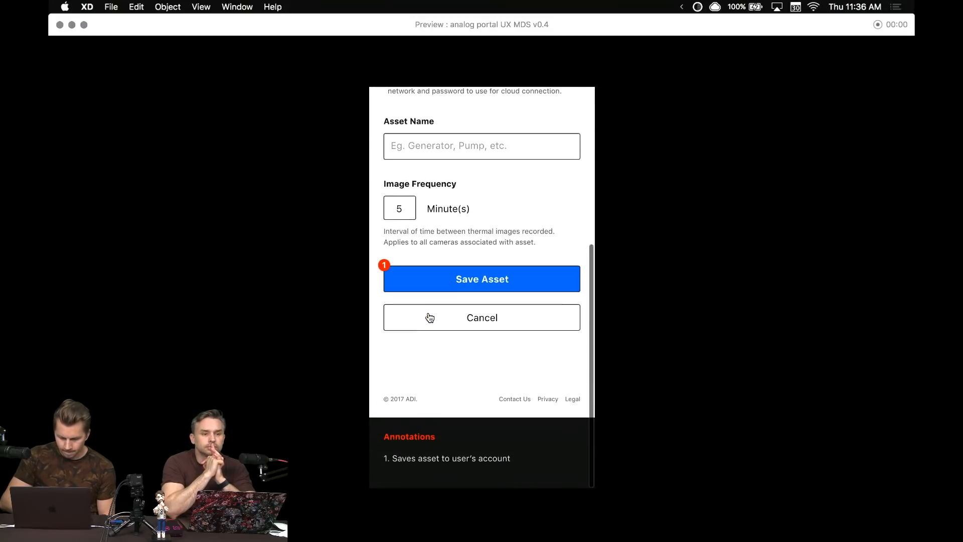
{"action": "scroll", "coordinate": [477, 256], "scroll_direction": "up", "scroll_amount": 7}
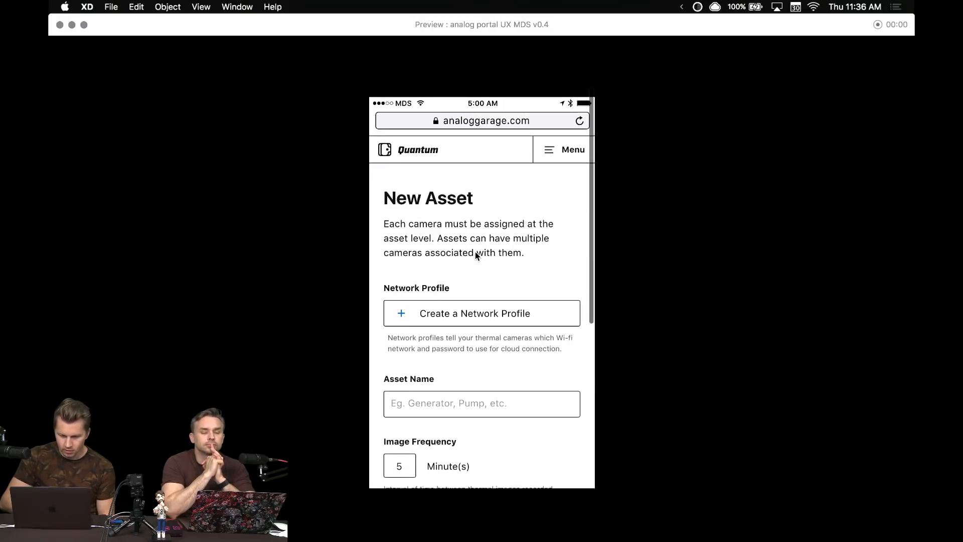
- Return to the prototype index through the logo, open Settings from it and review the Account fields
{"action": "left_click", "coordinate": [393, 139]}
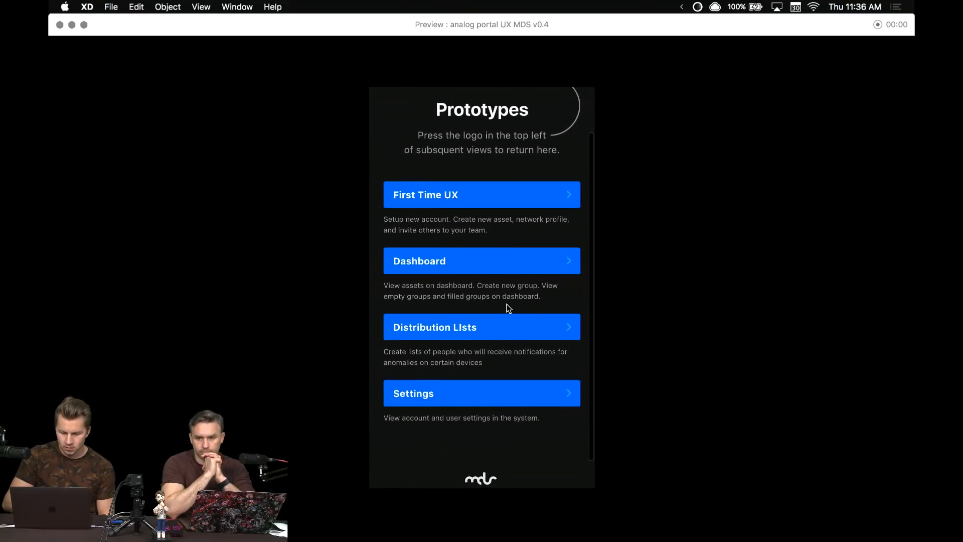
{"action": "scroll", "coordinate": [507, 307], "scroll_direction": "down", "scroll_amount": 2}
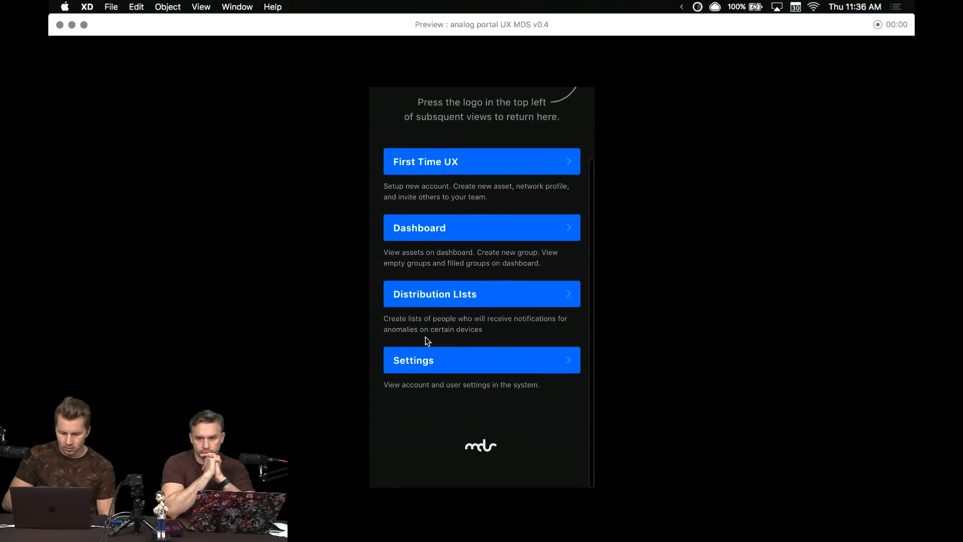
{"action": "left_click", "coordinate": [465, 357]}
{"action": "scroll", "coordinate": [466, 356], "scroll_direction": "down", "scroll_amount": 2}
{"action": "scroll", "coordinate": [466, 355], "scroll_direction": "down", "scroll_amount": 2}
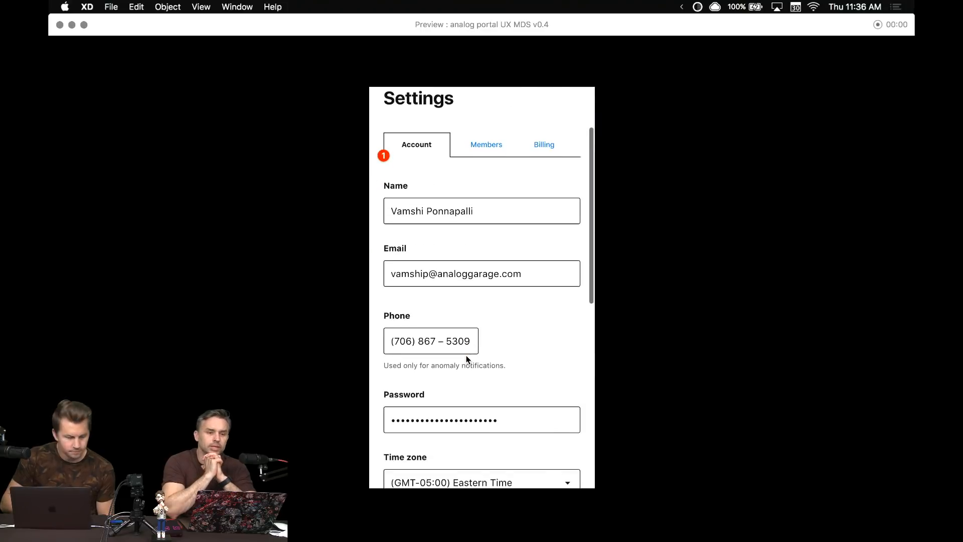
{"action": "scroll", "coordinate": [465, 355], "scroll_direction": "up", "scroll_amount": 3}
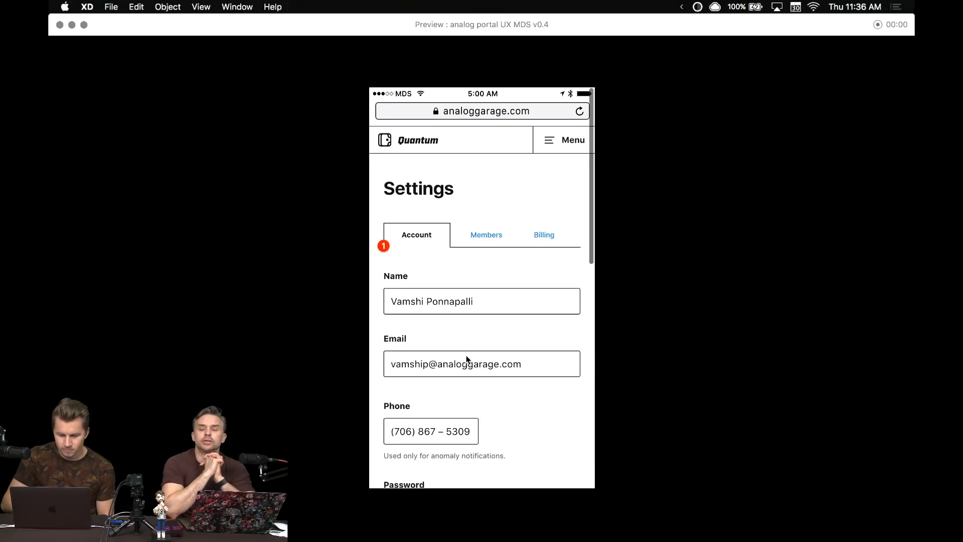
- View the Members, Billing and Account tabs of the Settings prototype, and return to the prototype index through the logo
{"action": "left_click", "coordinate": [491, 231]}
{"action": "left_click", "coordinate": [550, 237]}
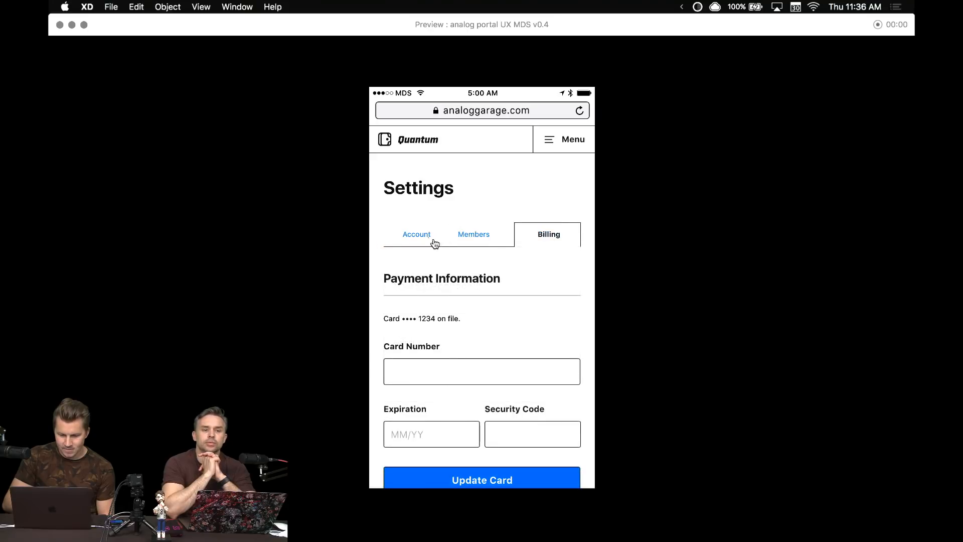
{"action": "left_click", "coordinate": [430, 239]}
{"action": "left_click", "coordinate": [385, 139]}
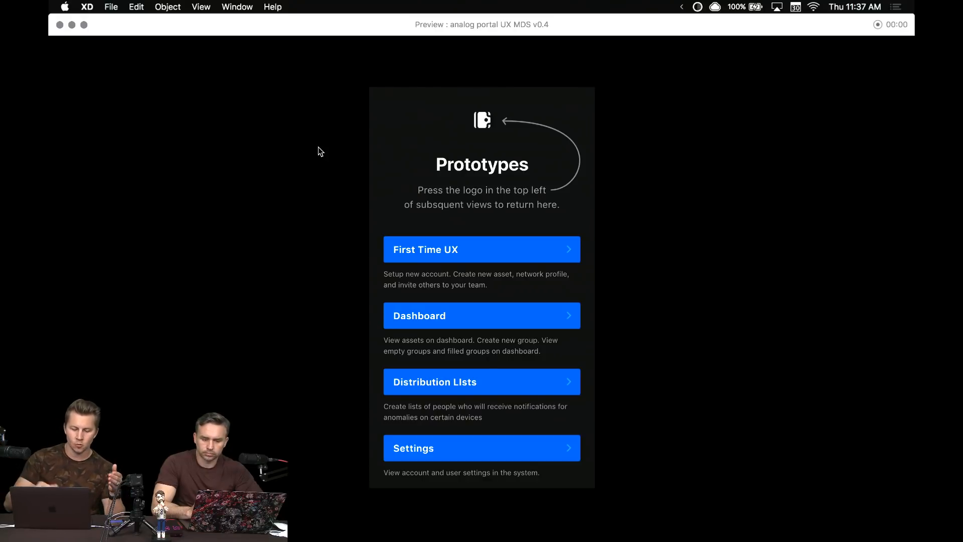
- Close the preview and examine how the prototype artboard links to the FTUX, Dashboard, Groups, Assets, Cameras and Settings sections
{"action": "key", "text": "super+w"}
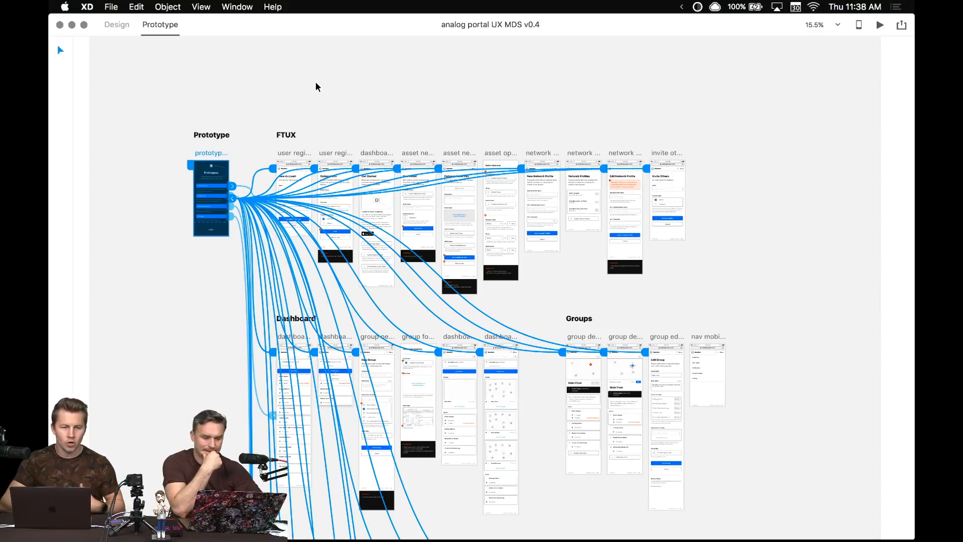
{"action": "scroll", "coordinate": [317, 87], "scroll_direction": "up", "scroll_amount": 3}
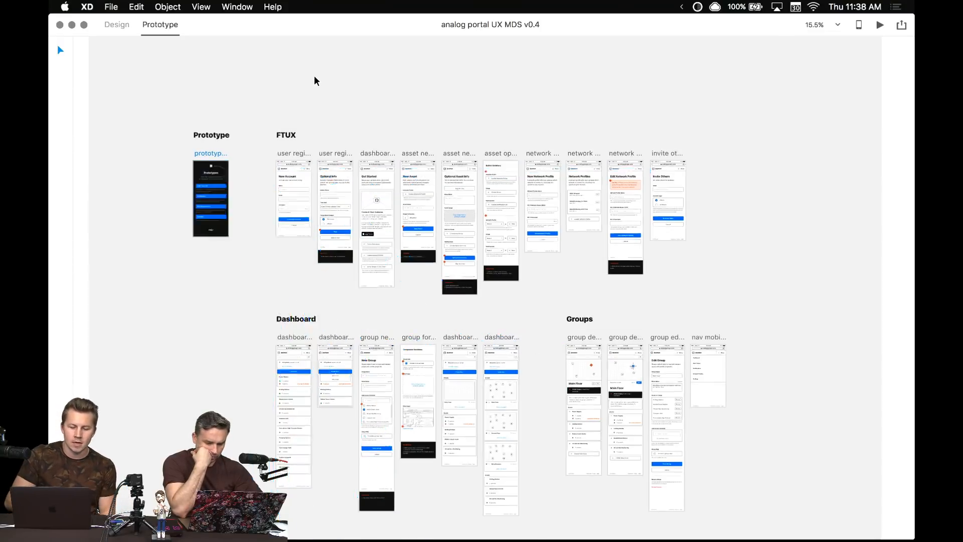
{"action": "scroll", "coordinate": [315, 81], "scroll_direction": "down", "scroll_amount": 3}
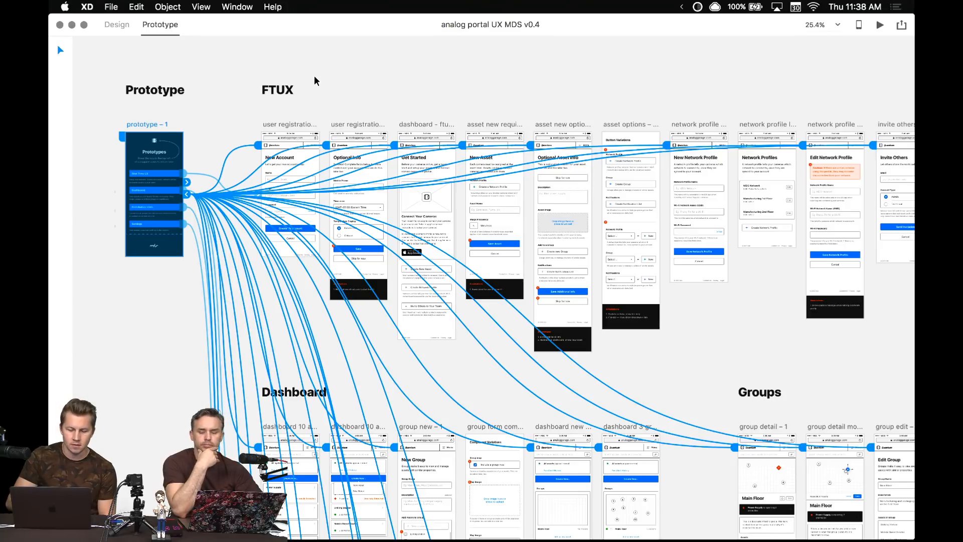
{"action": "scroll", "coordinate": [315, 81], "scroll_direction": "up", "scroll_amount": 1}
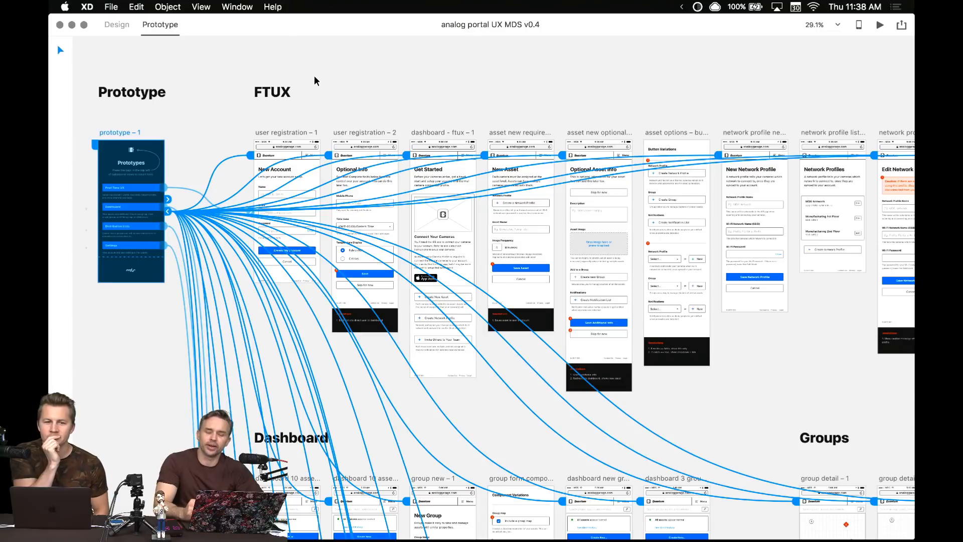
{"action": "scroll", "coordinate": [315, 80], "scroll_direction": "down", "scroll_amount": 10}
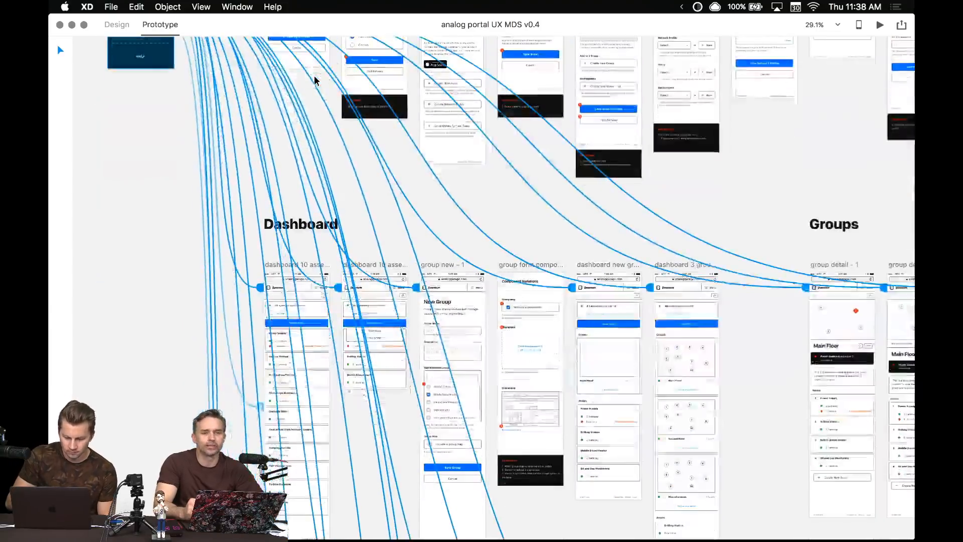
{"action": "scroll", "coordinate": [314, 80], "scroll_direction": "down", "scroll_amount": 5}
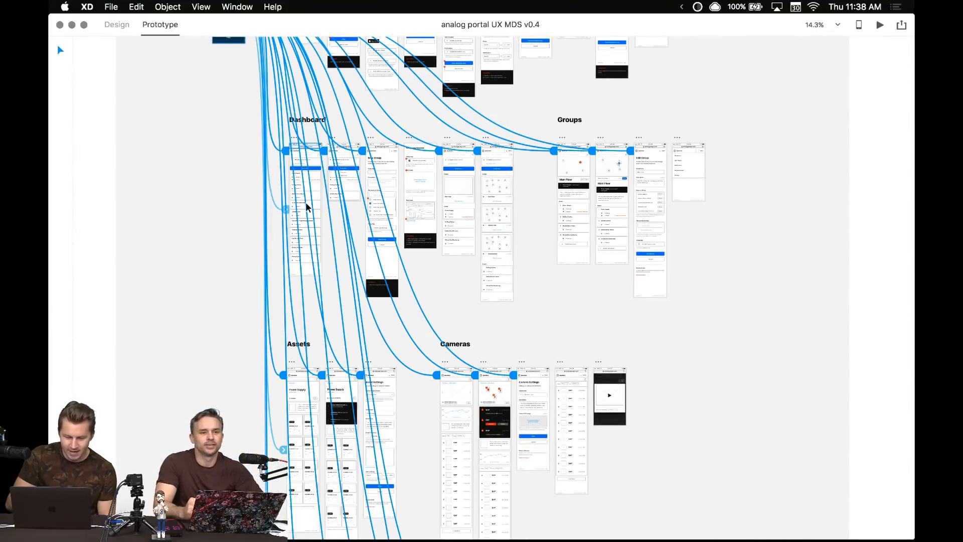
{"action": "scroll", "coordinate": [311, 273], "scroll_direction": "down", "scroll_amount": 5}
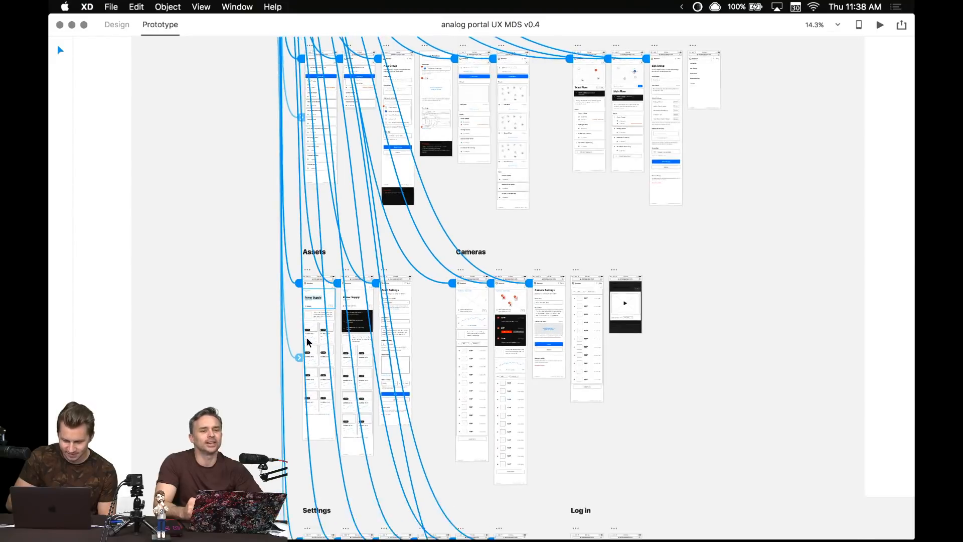
{"action": "scroll", "coordinate": [308, 341], "scroll_direction": "down", "scroll_amount": 5}
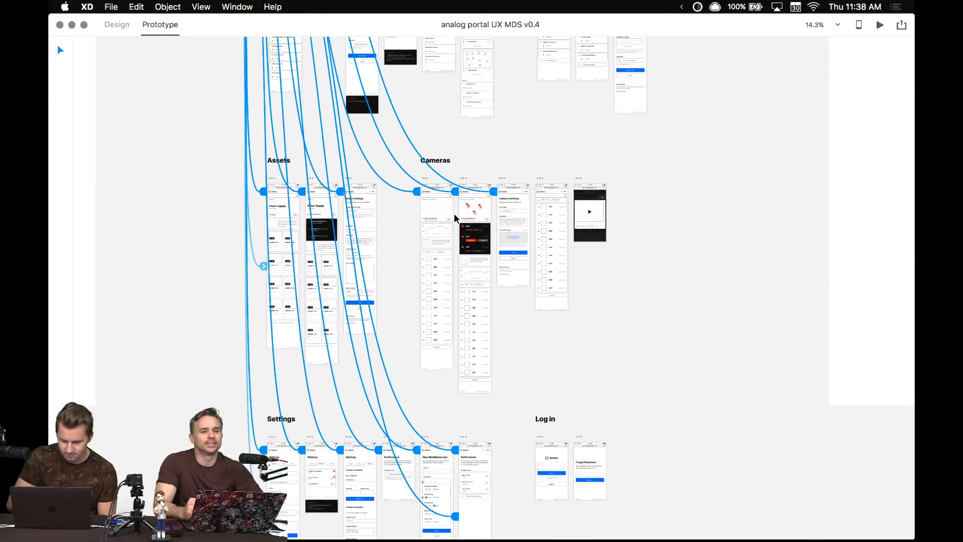
- Examine the camera hotspots artboard in the Cameras section up close, especially the three numbered markers on its image placeholder
{"action": "scroll", "coordinate": [456, 218], "scroll_direction": "up", "scroll_amount": 10}
{"action": "scroll", "coordinate": [455, 218], "scroll_direction": "up", "scroll_amount": 5}
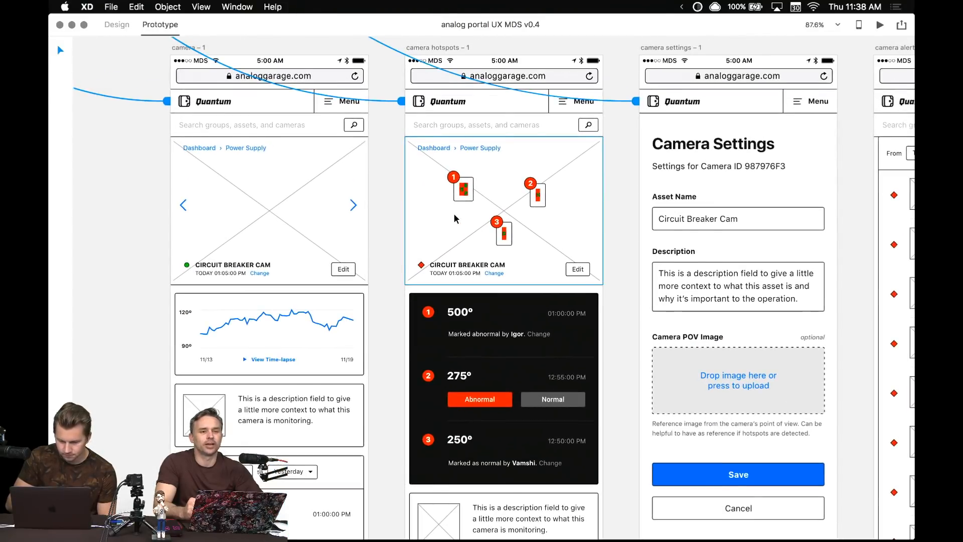
{"action": "scroll", "coordinate": [455, 218], "scroll_direction": "right", "scroll_amount": 5}
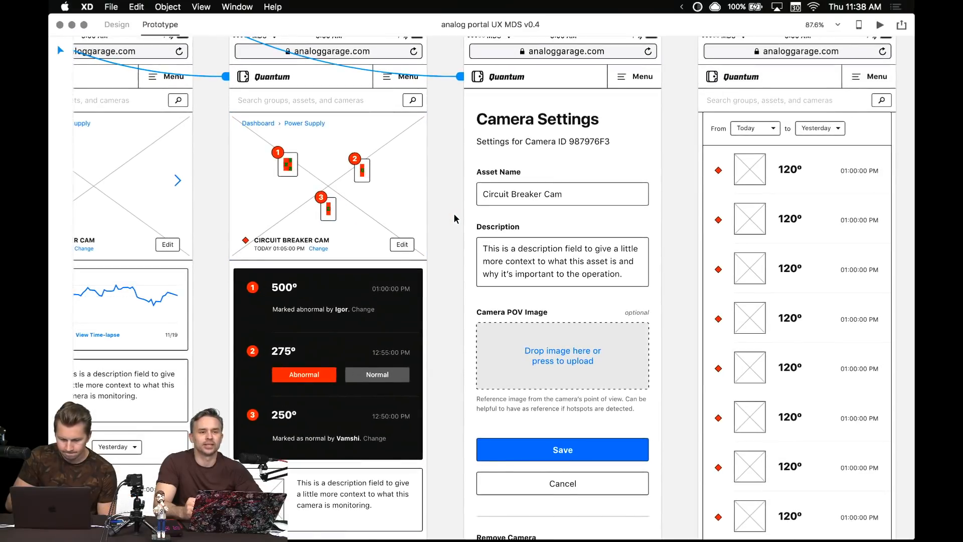
{"action": "scroll", "coordinate": [455, 218], "scroll_direction": "up", "scroll_amount": 3}
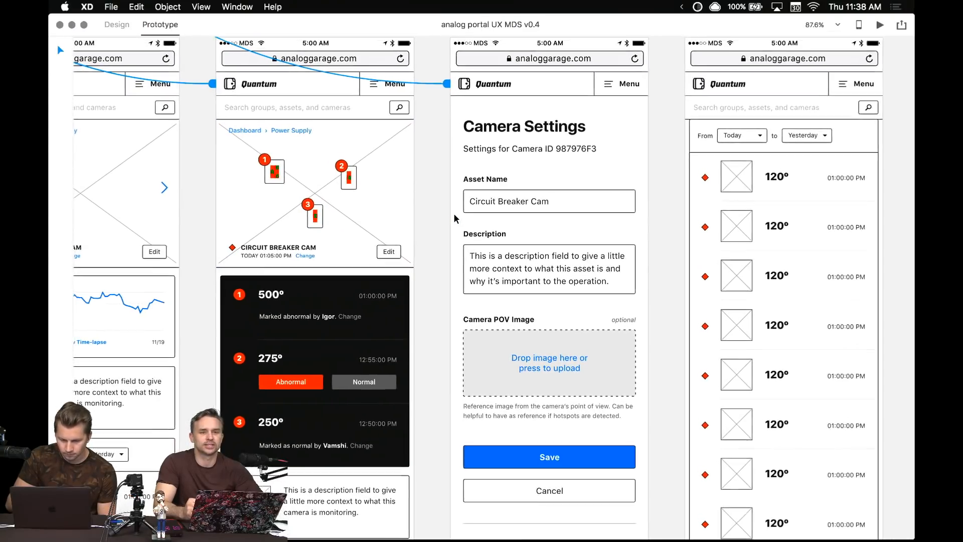
{"action": "scroll", "coordinate": [345, 180], "scroll_direction": "up", "scroll_amount": 5}
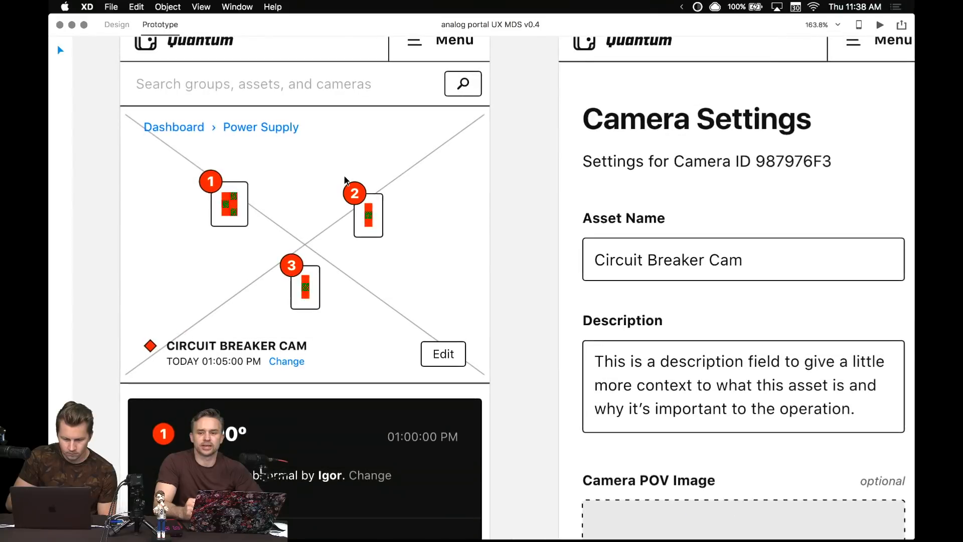
{"action": "scroll", "coordinate": [345, 179], "scroll_direction": "left", "scroll_amount": 2}
{"action": "scroll", "coordinate": [345, 180], "scroll_direction": "down", "scroll_amount": 2}
{"action": "scroll", "coordinate": [345, 180], "scroll_direction": "up", "scroll_amount": 6}
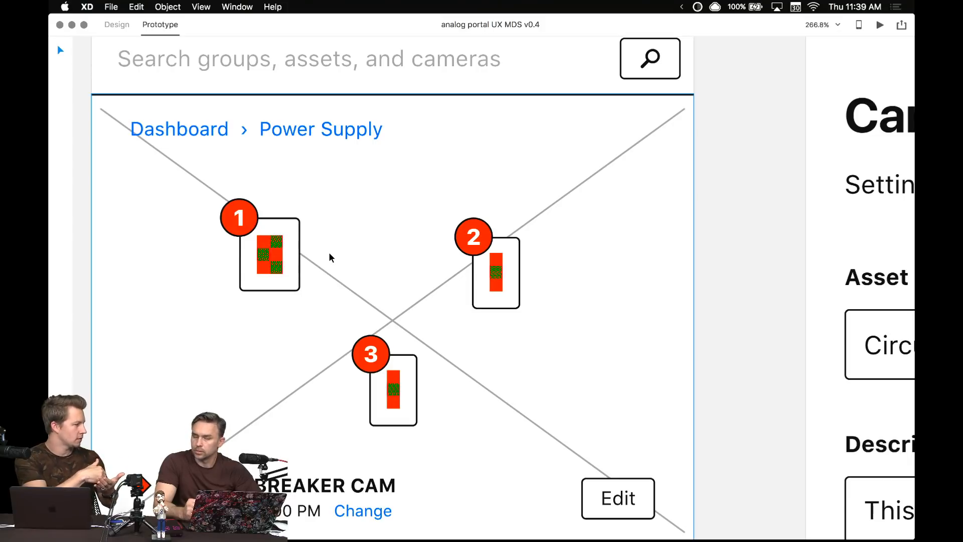
- Inspect the dark temperature card on the camera hotspots artboard, including its Abnormal and Normal buttons, and compare it with the markers above
{"action": "scroll", "coordinate": [330, 258], "scroll_direction": "down", "scroll_amount": 4}
{"action": "scroll", "coordinate": [329, 257], "scroll_direction": "down", "scroll_amount": 3}
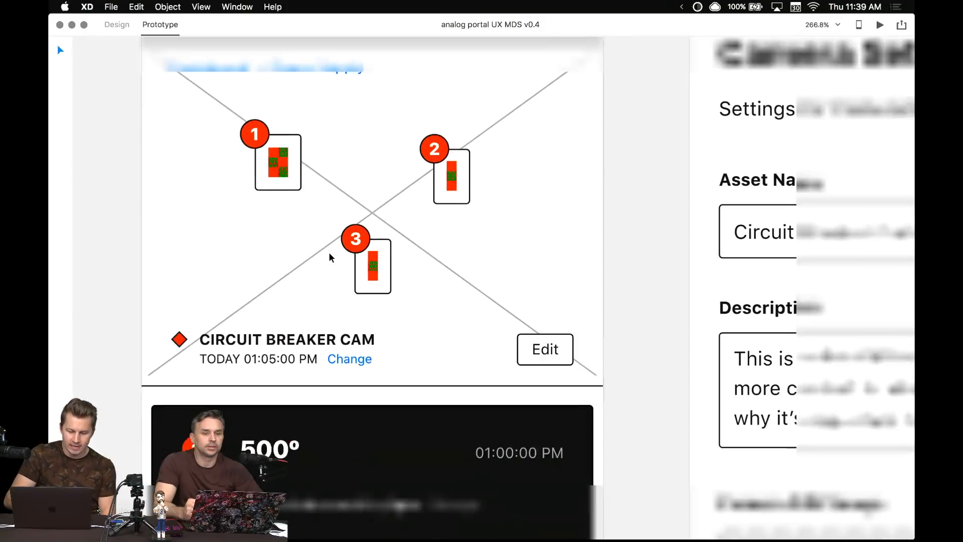
{"action": "scroll", "coordinate": [331, 261], "scroll_direction": "down", "scroll_amount": 4}
{"action": "scroll", "coordinate": [329, 258], "scroll_direction": "down", "scroll_amount": 2}
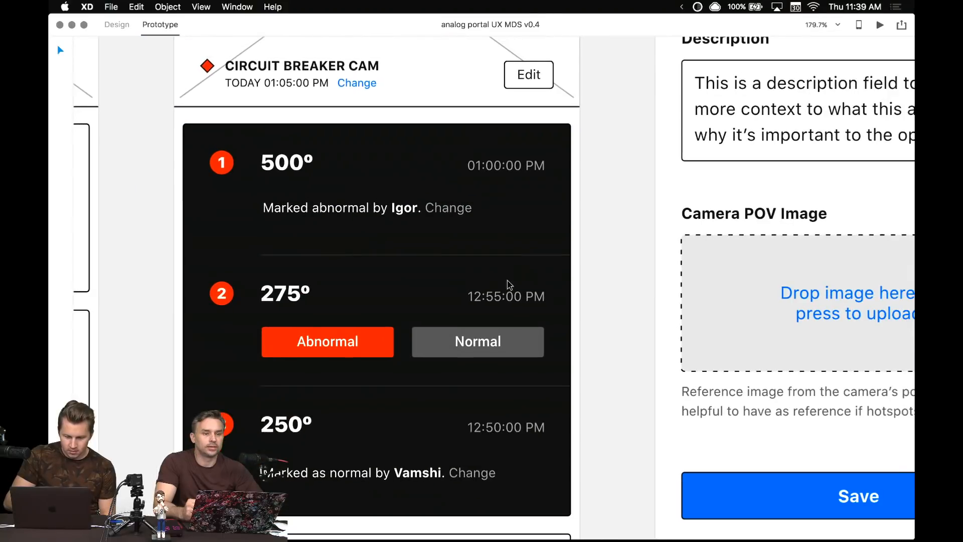
{"action": "scroll", "coordinate": [582, 292], "scroll_direction": "down", "scroll_amount": 2}
{"action": "scroll", "coordinate": [615, 297], "scroll_direction": "down", "scroll_amount": 2}
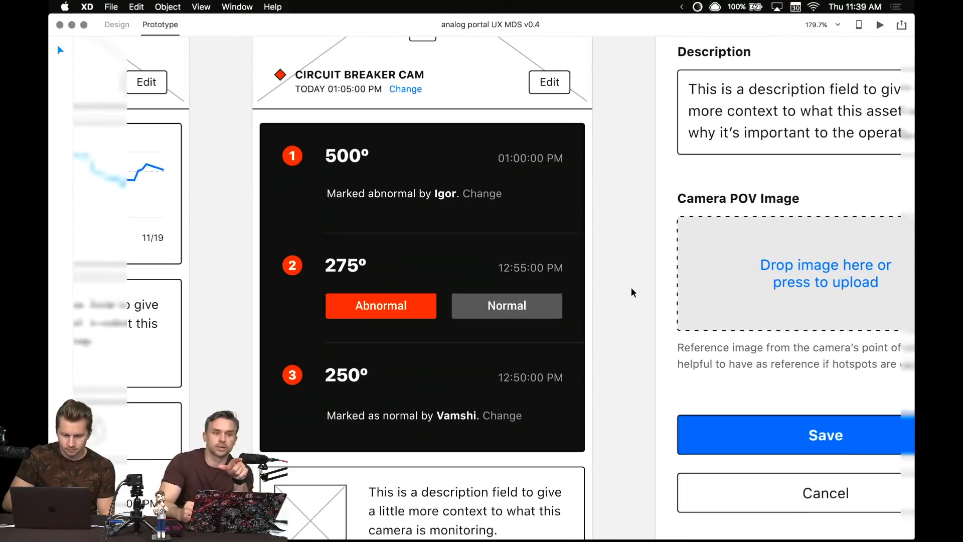
{"action": "scroll", "coordinate": [632, 290], "scroll_direction": "up", "scroll_amount": 3}
{"action": "scroll", "coordinate": [631, 292], "scroll_direction": "down", "scroll_amount": 3}
{"action": "scroll", "coordinate": [632, 293], "scroll_direction": "up", "scroll_amount": 2}
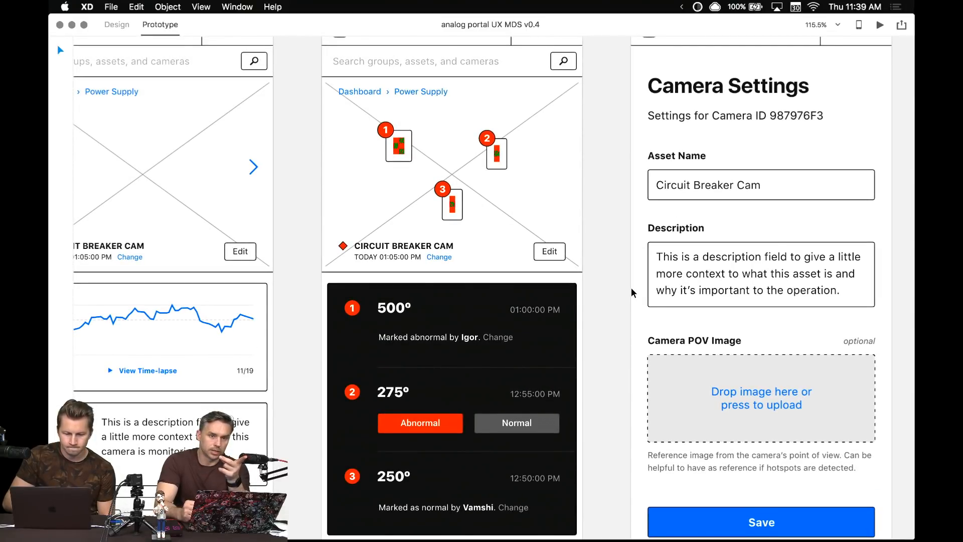
- Look over the regular camera artboard with its temperature graph and alert list, and review the Dashboard and FTUX rows again
{"action": "scroll", "coordinate": [631, 292], "scroll_direction": "left", "scroll_amount": 10}
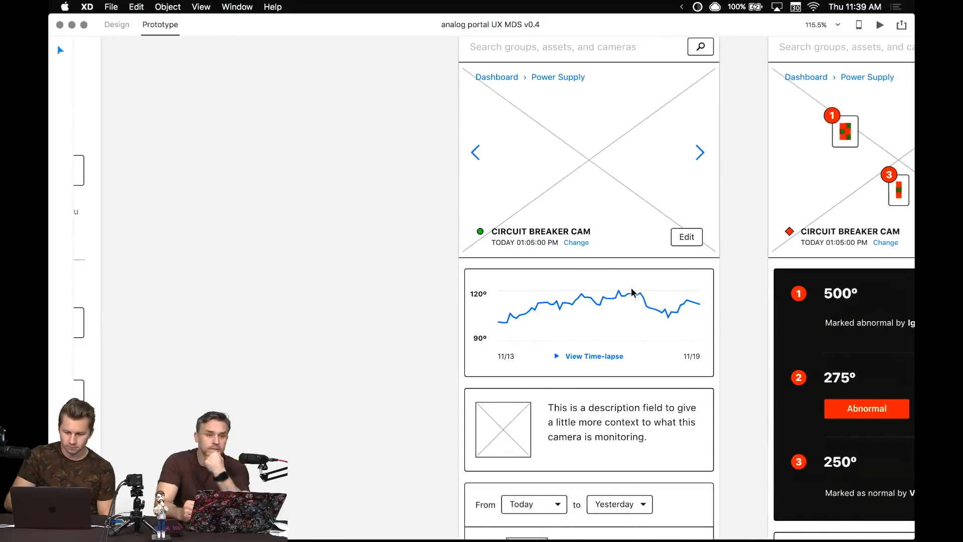
{"action": "scroll", "coordinate": [632, 292], "scroll_direction": "down", "scroll_amount": 15}
{"action": "scroll", "coordinate": [633, 293], "scroll_direction": "down", "scroll_amount": 5}
{"action": "scroll", "coordinate": [630, 291], "scroll_direction": "down", "scroll_amount": 10}
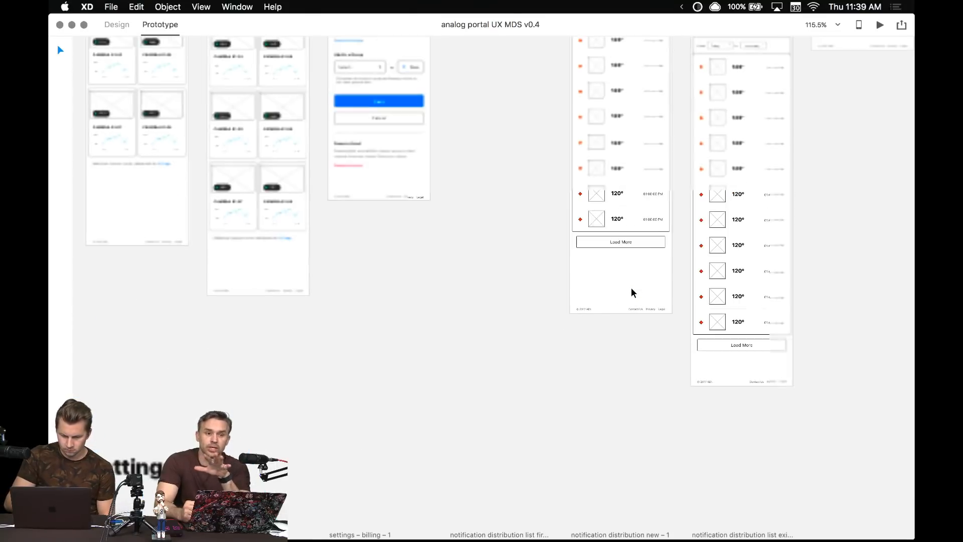
{"action": "scroll", "coordinate": [502, 213], "scroll_direction": "up", "scroll_amount": 5}
{"action": "scroll", "coordinate": [500, 214], "scroll_direction": "up", "scroll_amount": 5}
{"action": "scroll", "coordinate": [500, 213], "scroll_direction": "right", "scroll_amount": 10}
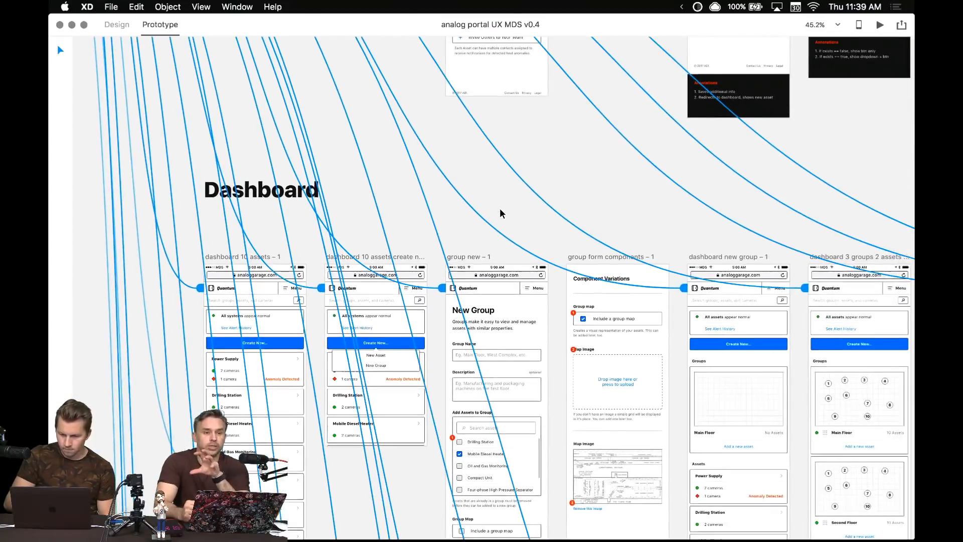
{"action": "scroll", "coordinate": [500, 213], "scroll_direction": "up", "scroll_amount": 10}
{"action": "scroll", "coordinate": [501, 212], "scroll_direction": "right", "scroll_amount": 15}
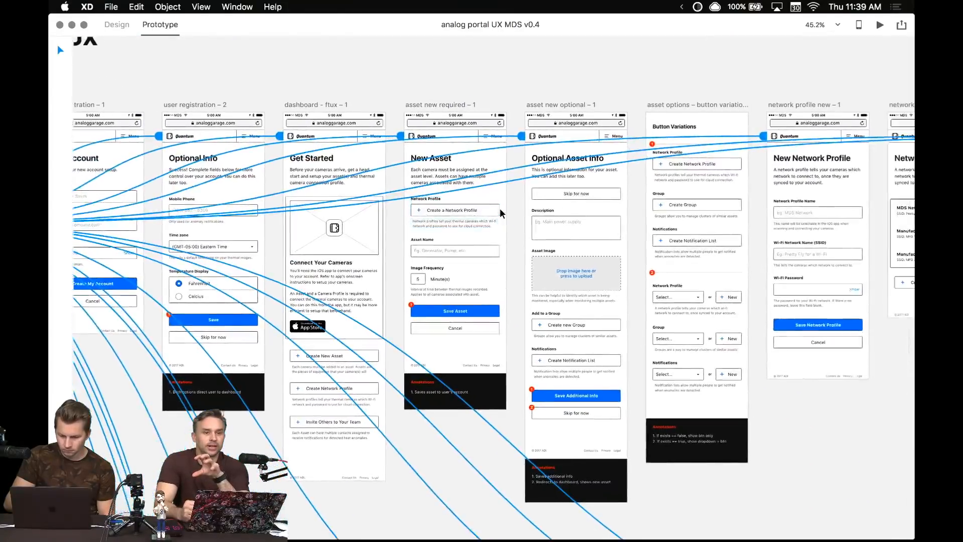
{"action": "scroll", "coordinate": [630, 419], "scroll_direction": "right", "scroll_amount": 10}
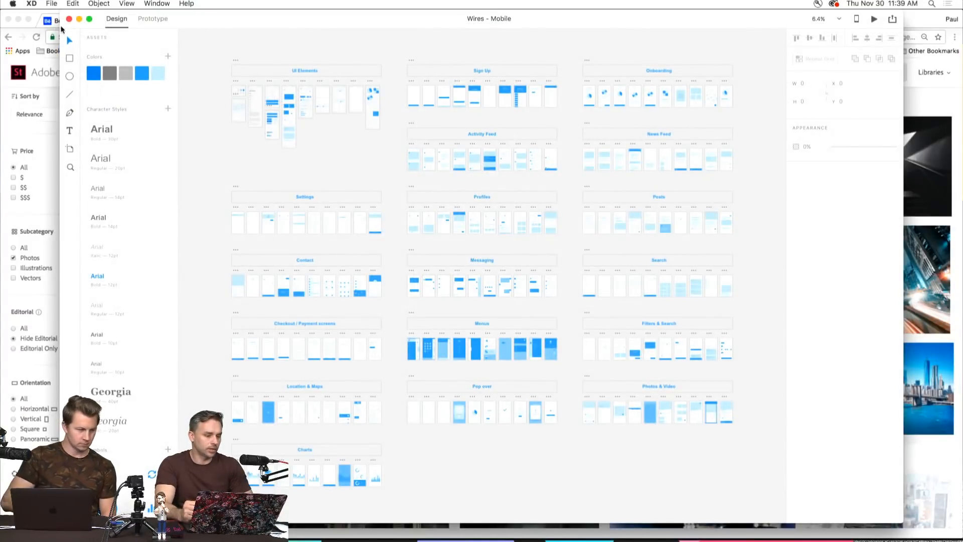
- Switch to the Wires - Mobile document and choose the Wireframes option among the available UI kits
{"action": "left_click", "coordinate": [52, 4]}
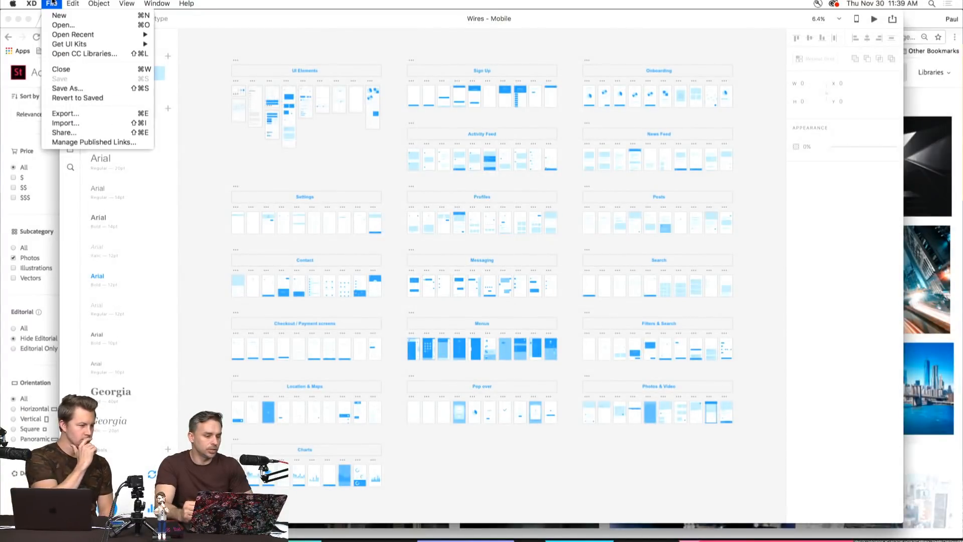
{"action": "mouse_move", "coordinate": [66, 47]}
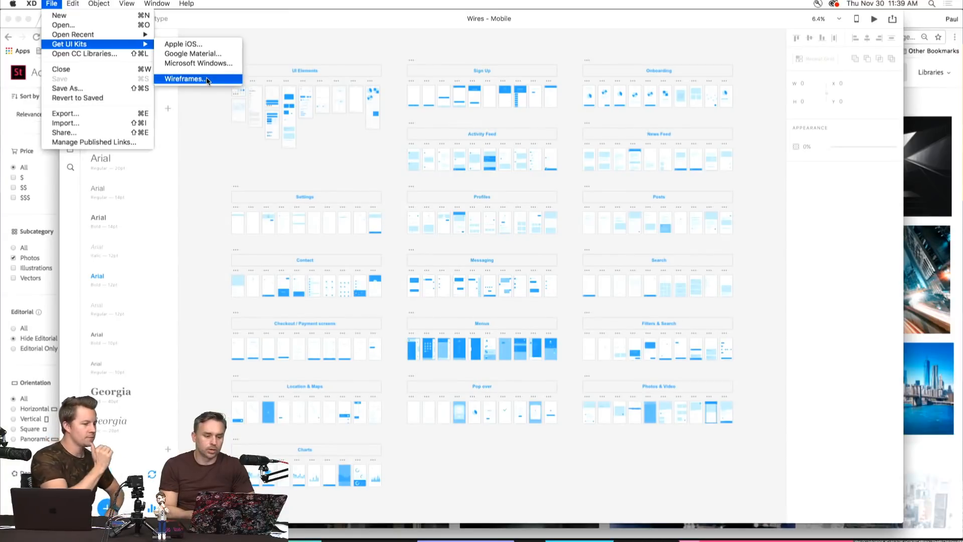
{"action": "left_click", "coordinate": [207, 80]}
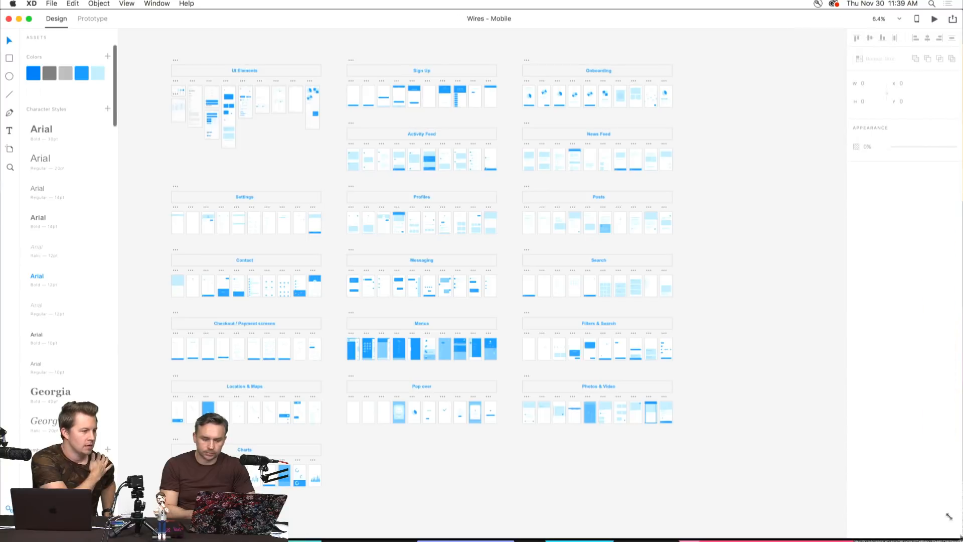
- Examine the Settings section of the Wires - Mobile kit up close, focusing on the 5 Settings and 6 Settings artboards
{"action": "scroll", "coordinate": [228, 176], "scroll_direction": "up", "scroll_amount": 2}
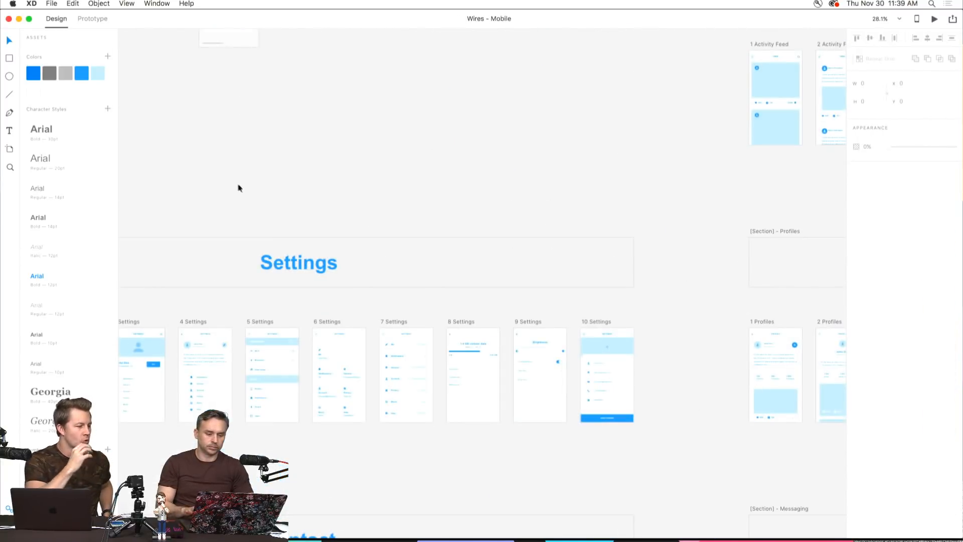
{"action": "scroll", "coordinate": [249, 383], "scroll_direction": "up", "scroll_amount": 3}
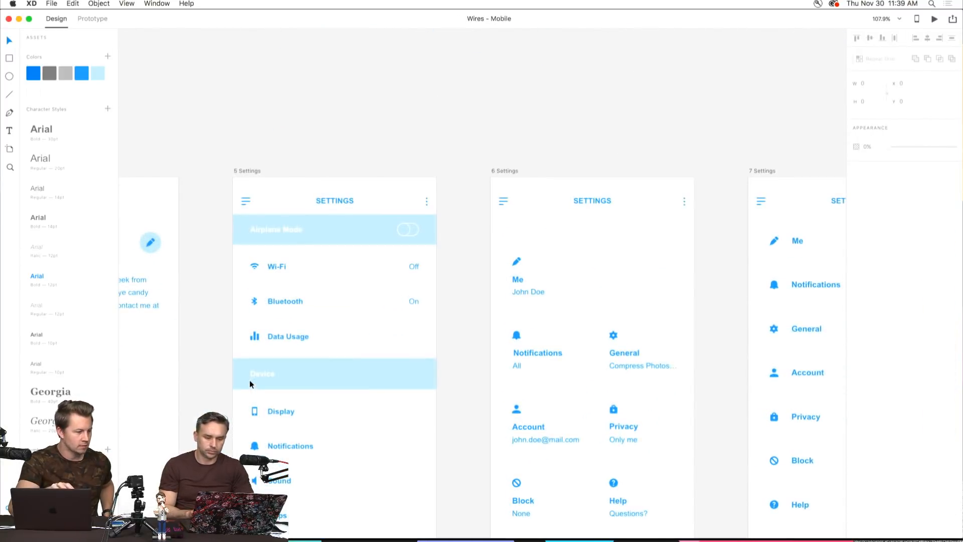
{"action": "scroll", "coordinate": [249, 380], "scroll_direction": "up", "scroll_amount": 5}
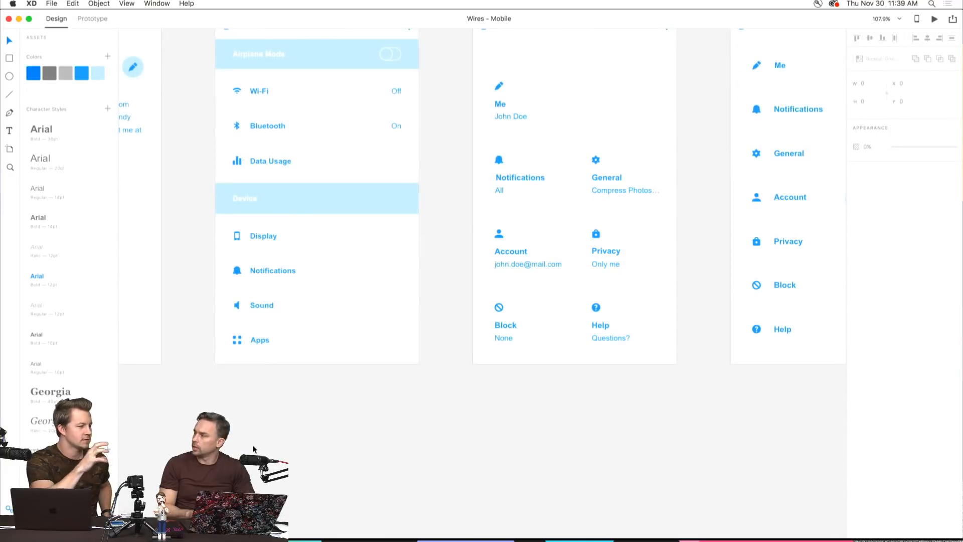
{"action": "scroll", "coordinate": [254, 450], "scroll_direction": "left", "scroll_amount": 3}
{"action": "scroll", "coordinate": [254, 450], "scroll_direction": "up", "scroll_amount": 2}
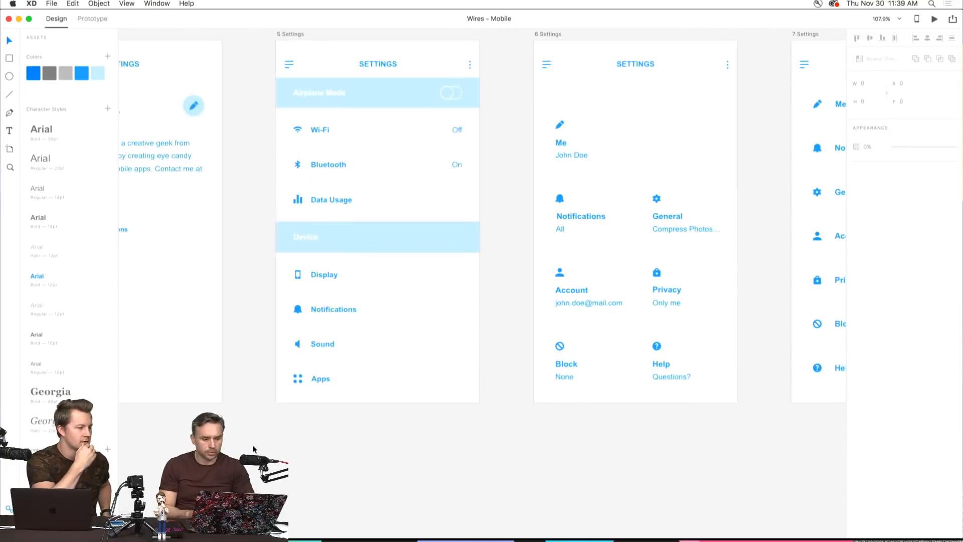
- Change the bright blue #2699FB colour swatch in the document assets to dark gray #4B4B4B
{"action": "right_click", "coordinate": [83, 72]}
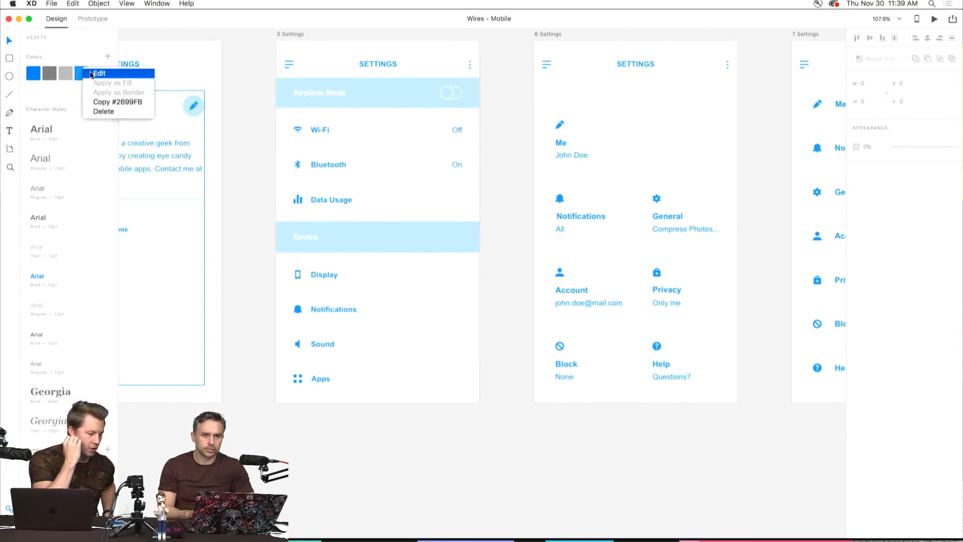
{"action": "left_click", "coordinate": [99, 73]}
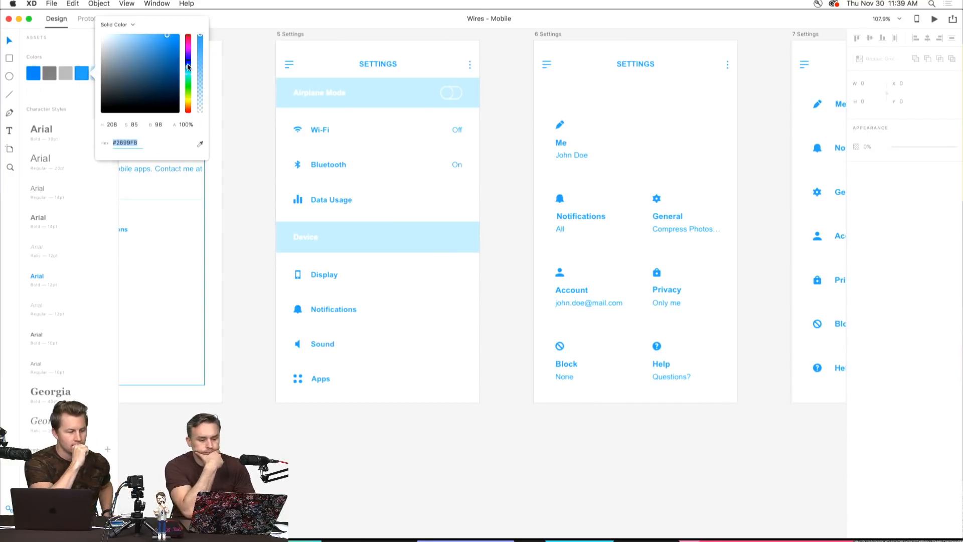
{"action": "mouse_move", "coordinate": [188, 67]}
{"action": "left_mouse_down"}
{"action": "mouse_move", "coordinate": [188, 37]}
{"action": "mouse_move", "coordinate": [188, 100]}
{"action": "mouse_move", "coordinate": [188, 73]}
{"action": "left_mouse_up"}
{"action": "left_click_drag", "start_coordinate": [177, 72], "coordinate": [77, 66]}
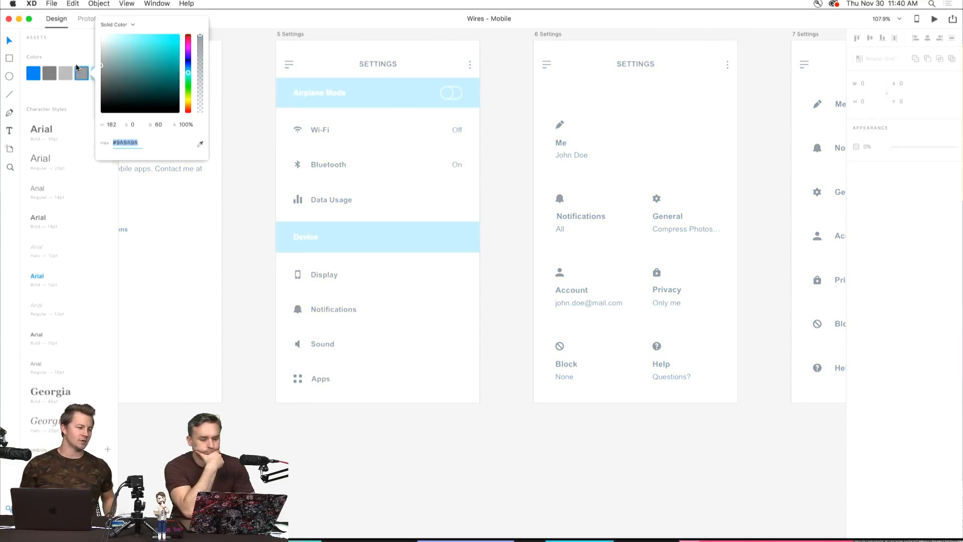
{"action": "left_click_drag", "start_coordinate": [189, 78], "coordinate": [183, 18]}
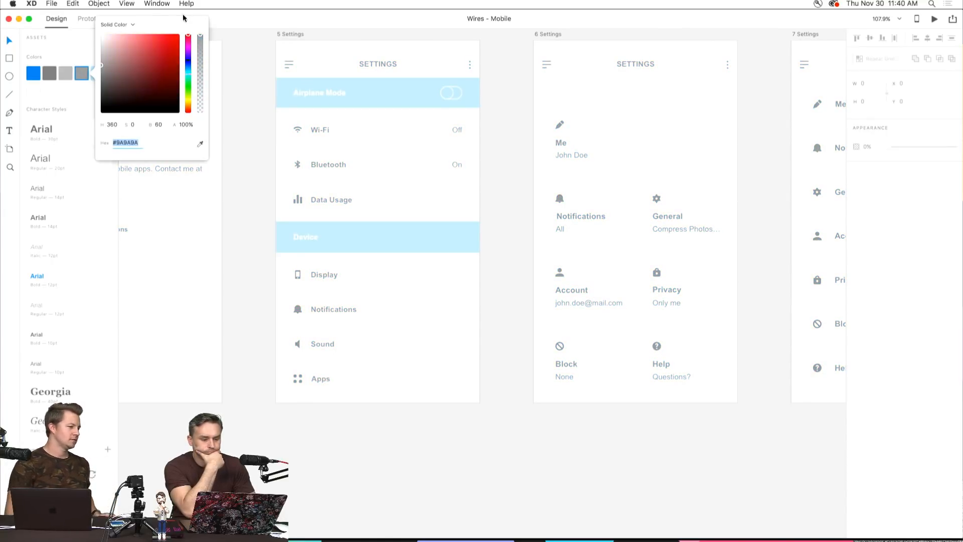
{"action": "left_click_drag", "start_coordinate": [146, 73], "coordinate": [36, 93]}
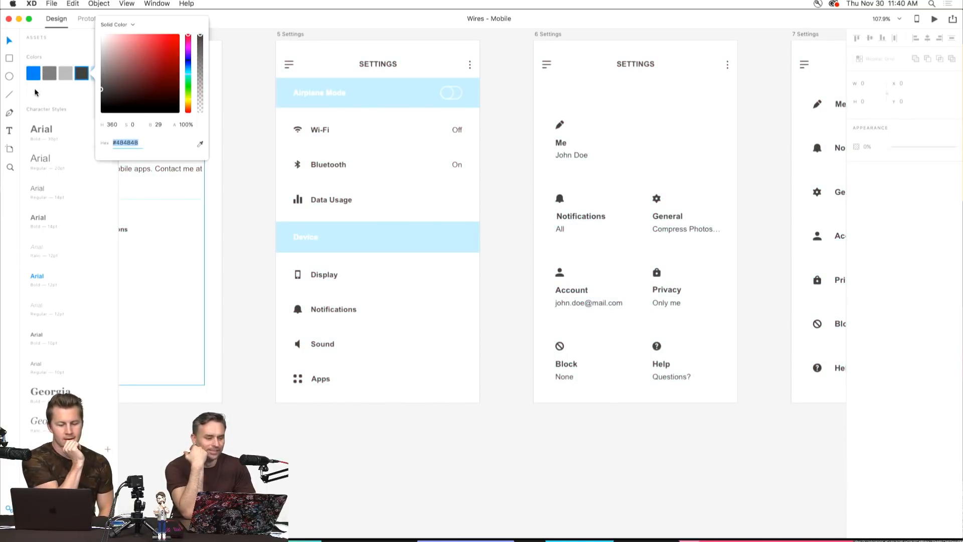
{"action": "left_click", "coordinate": [25, 86]}
- Edit the #007FEB colour swatch in the document assets to a darker shade of blue
{"action": "right_click", "coordinate": [34, 74]}
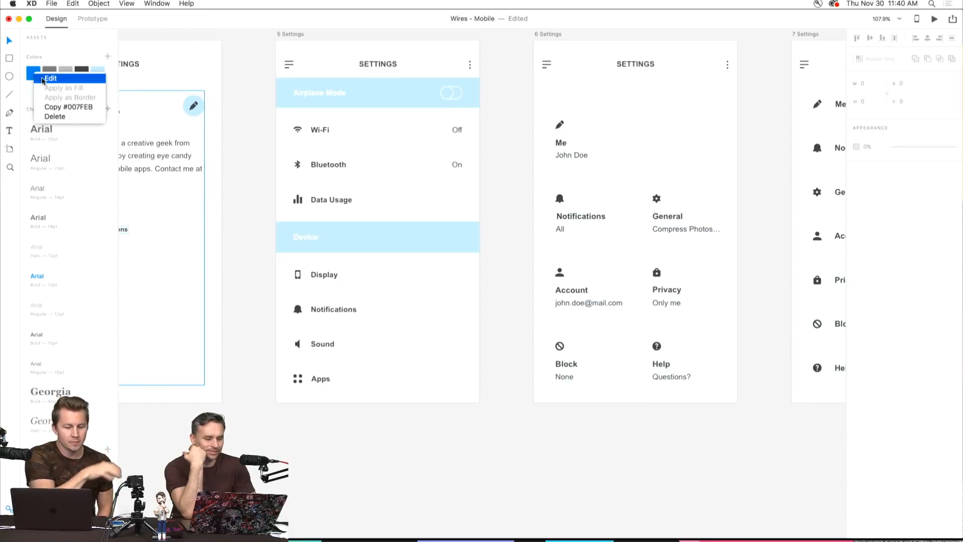
{"action": "left_click", "coordinate": [50, 78]}
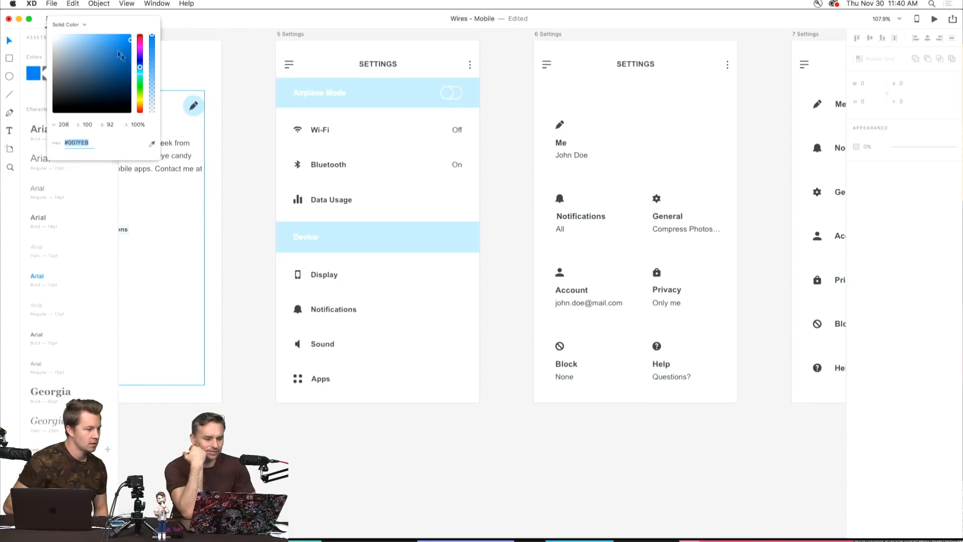
{"action": "mouse_move", "coordinate": [117, 46]}
{"action": "left_mouse_down"}
{"action": "mouse_move", "coordinate": [38, 55]}
{"action": "mouse_move", "coordinate": [128, 52]}
{"action": "left_mouse_up"}
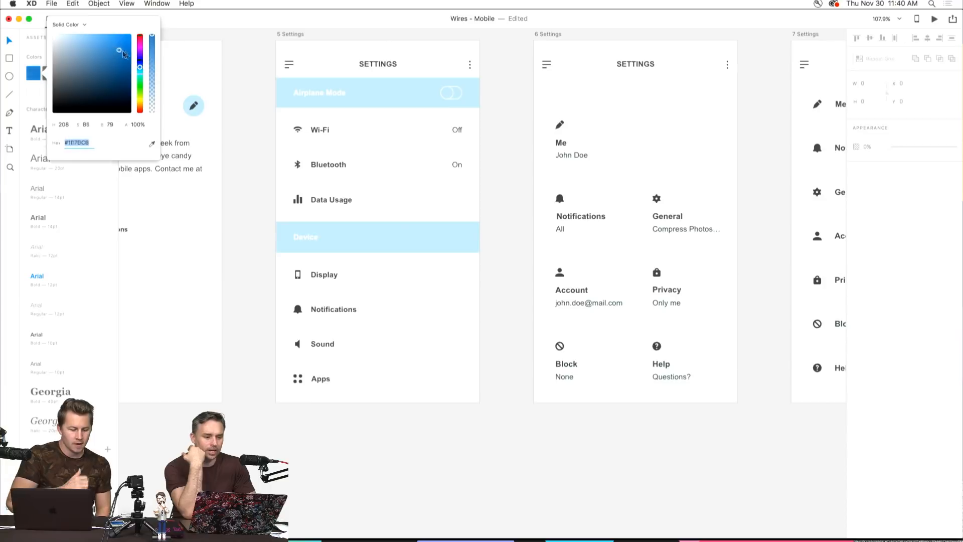
{"action": "left_click", "coordinate": [40, 104]}
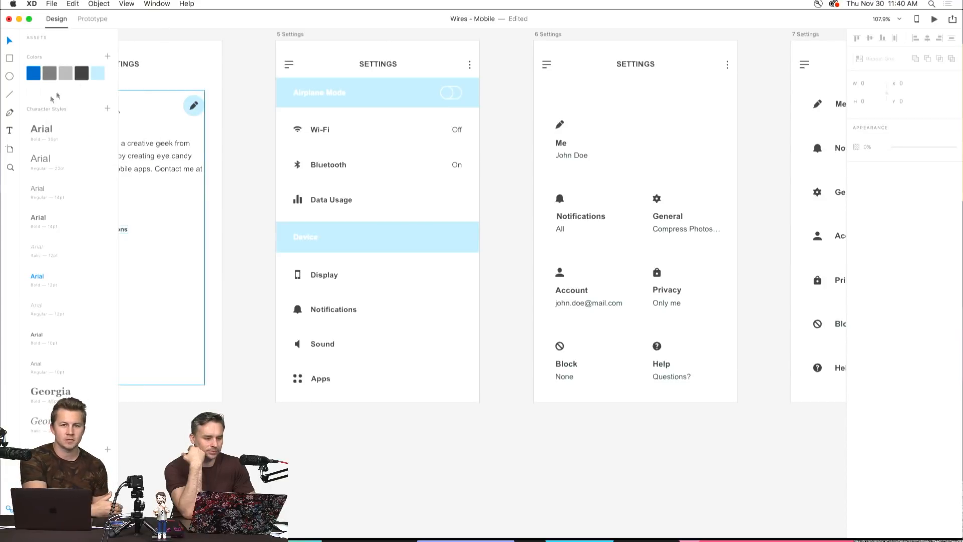
- Change the pale blue #BCE0FD colour swatch in the document assets to a neutral light gray
{"action": "right_click", "coordinate": [97, 76]}
{"action": "left_click", "coordinate": [108, 79]}
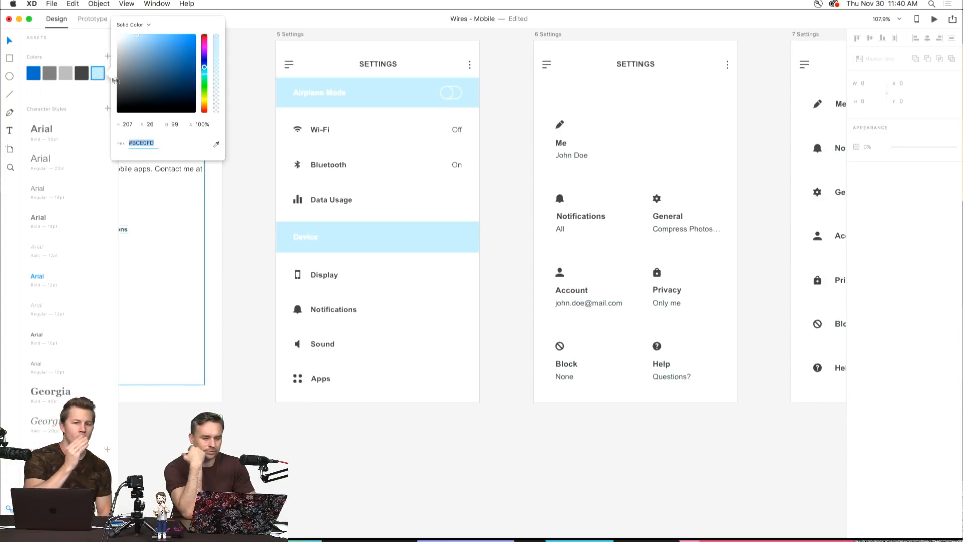
{"action": "left_click_drag", "start_coordinate": [130, 40], "coordinate": [118, 47]}
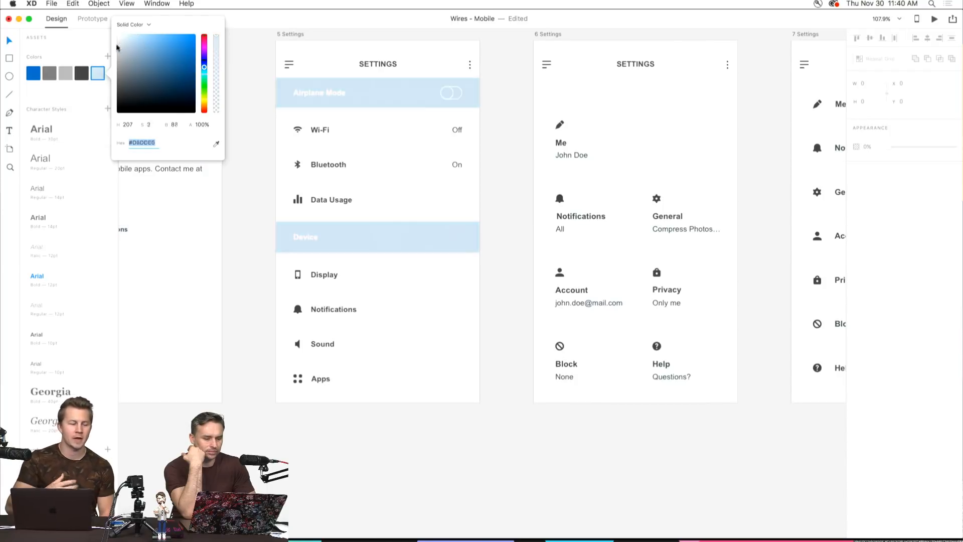
{"action": "left_click", "coordinate": [79, 95]}
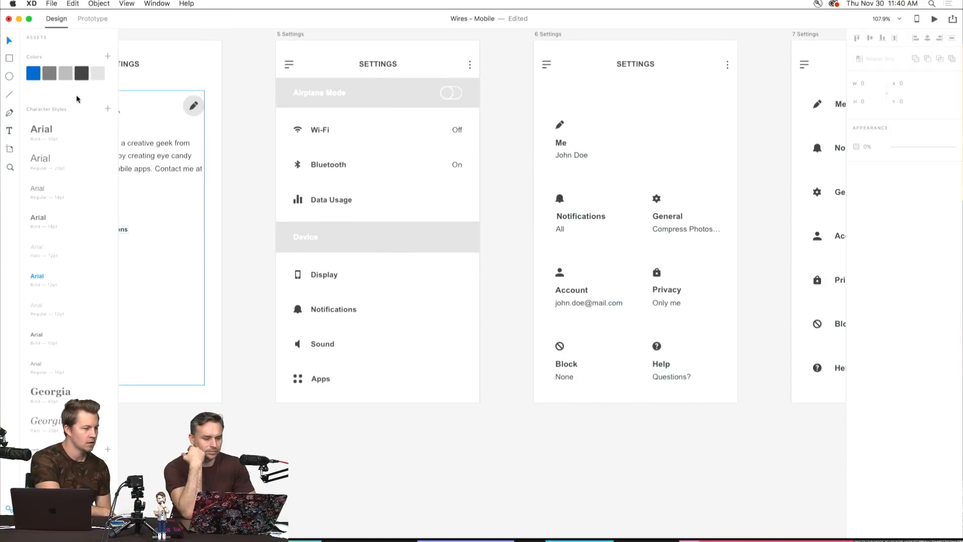
- Look over the recoloured artboards across the Settings and Contact sections of the kit
{"action": "scroll", "coordinate": [235, 82], "scroll_direction": "down", "scroll_amount": 2}
{"action": "scroll", "coordinate": [236, 86], "scroll_direction": "down", "scroll_amount": 5}
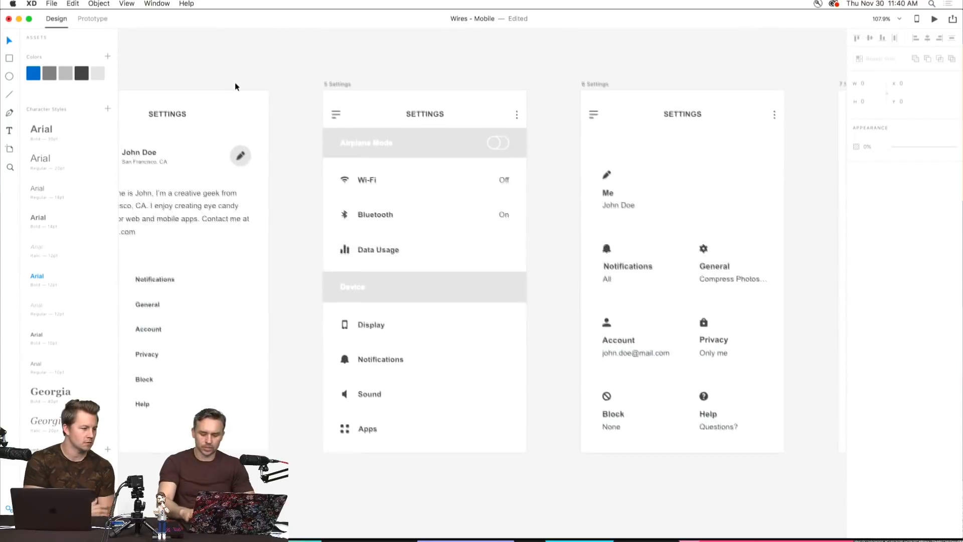
{"action": "scroll", "coordinate": [235, 84], "scroll_direction": "down", "scroll_amount": 5}
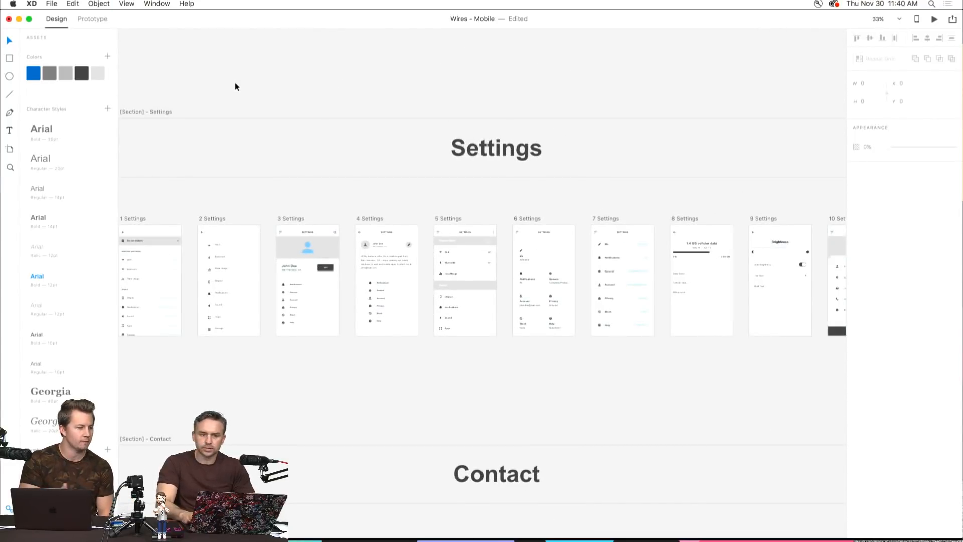
{"action": "scroll", "coordinate": [235, 84], "scroll_direction": "left", "scroll_amount": 5}
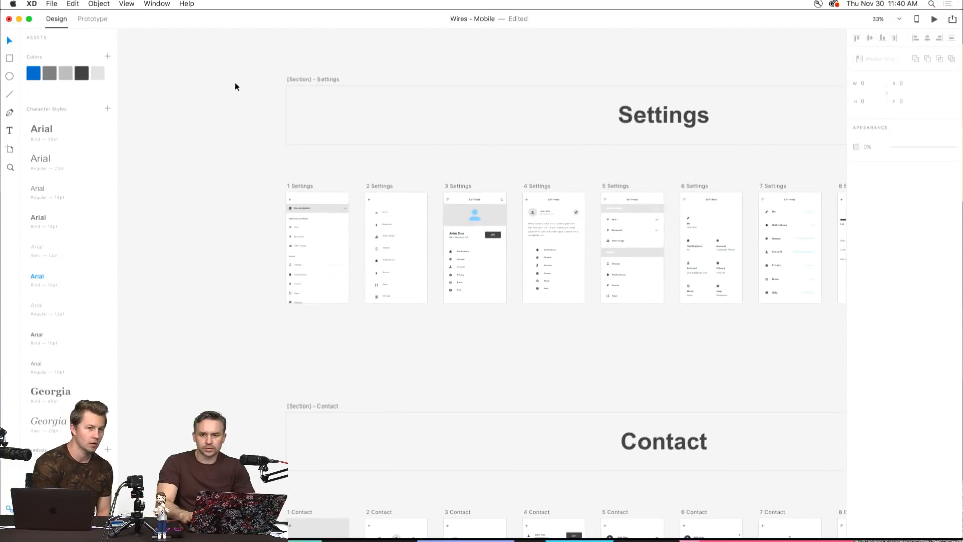
{"action": "scroll", "coordinate": [235, 86], "scroll_direction": "down", "scroll_amount": 5}
{"action": "scroll", "coordinate": [236, 86], "scroll_direction": "right", "scroll_amount": 5}
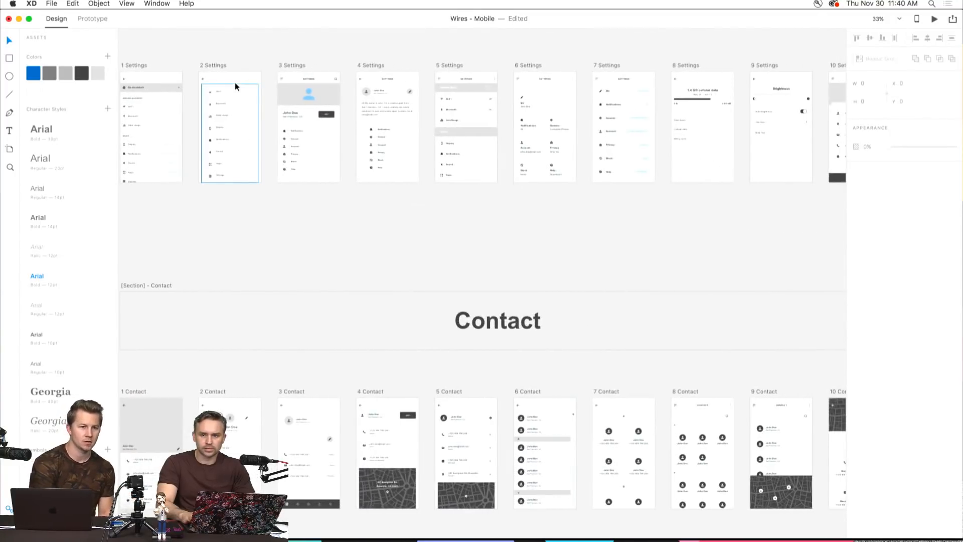
{"action": "scroll", "coordinate": [234, 86], "scroll_direction": "down", "scroll_amount": 5}
{"action": "scroll", "coordinate": [235, 87], "scroll_direction": "left", "scroll_amount": 5}
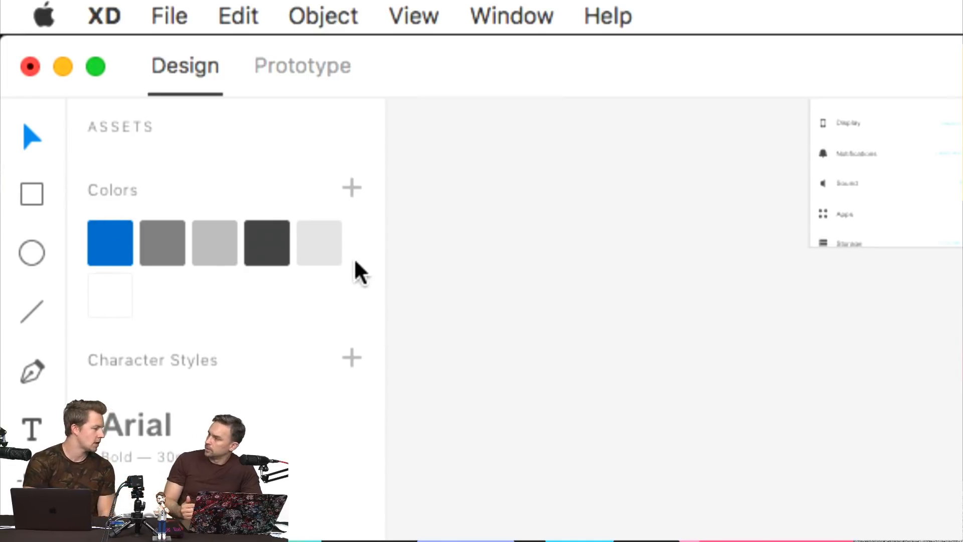
- Check the options available for the dark gray colour swatch and for the Arial Bold 30pt character style
{"action": "right_click", "coordinate": [274, 239]}
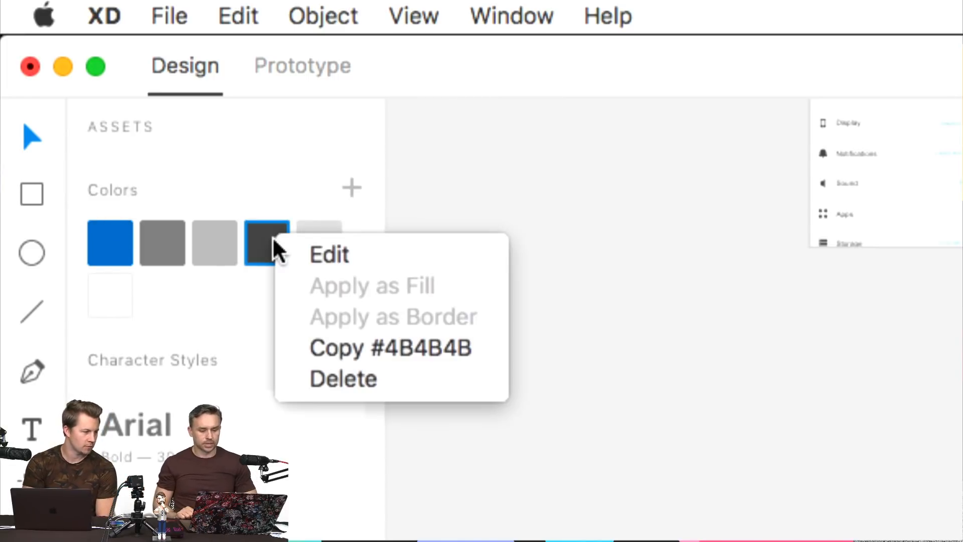
{"action": "left_click", "coordinate": [226, 311]}
{"action": "right_click", "coordinate": [243, 431]}
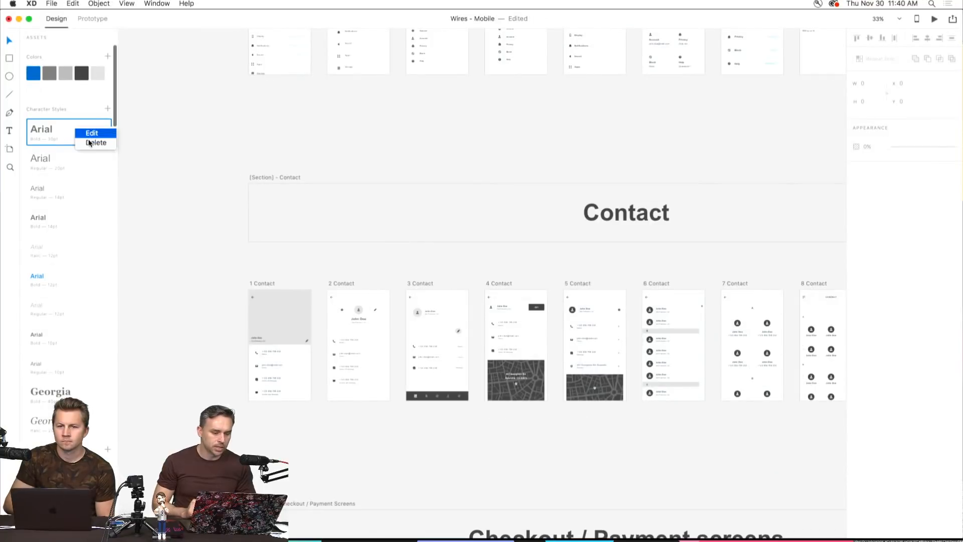
- Inspect the contact details on the mobile wireframe's Contact artboards up close
{"action": "left_click", "coordinate": [204, 132]}
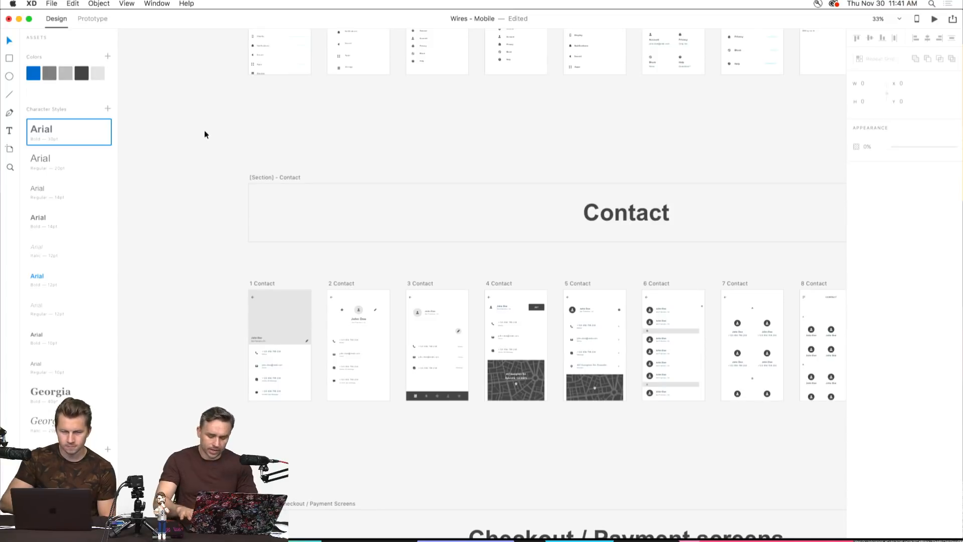
{"action": "key", "text": "super+1"}
{"action": "scroll", "coordinate": [210, 156], "scroll_direction": "down", "scroll_amount": 4}
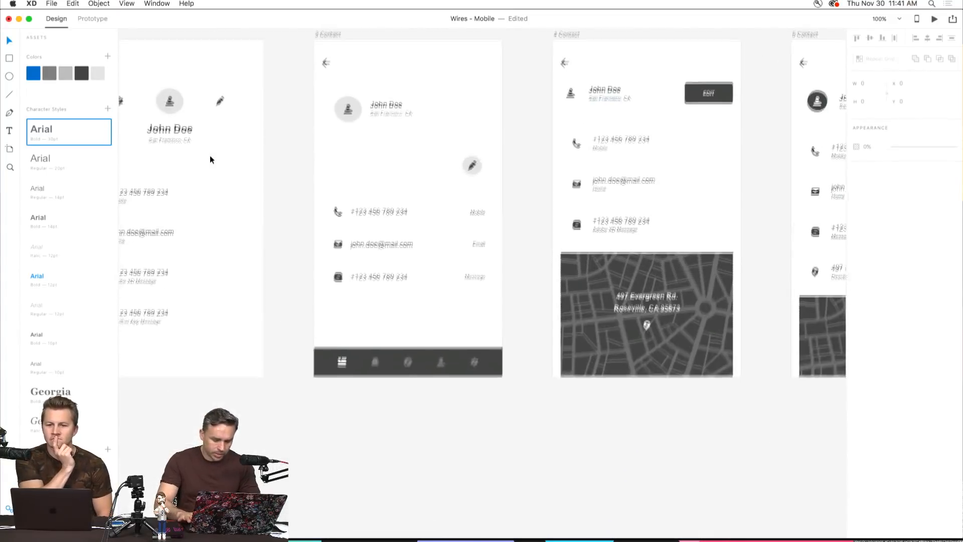
{"action": "key", "text": "super+plus"}
{"action": "key", "text": "super+plus"}
{"action": "key", "text": "super+plus"}
{"action": "scroll", "coordinate": [210, 156], "scroll_direction": "left", "scroll_amount": 5}
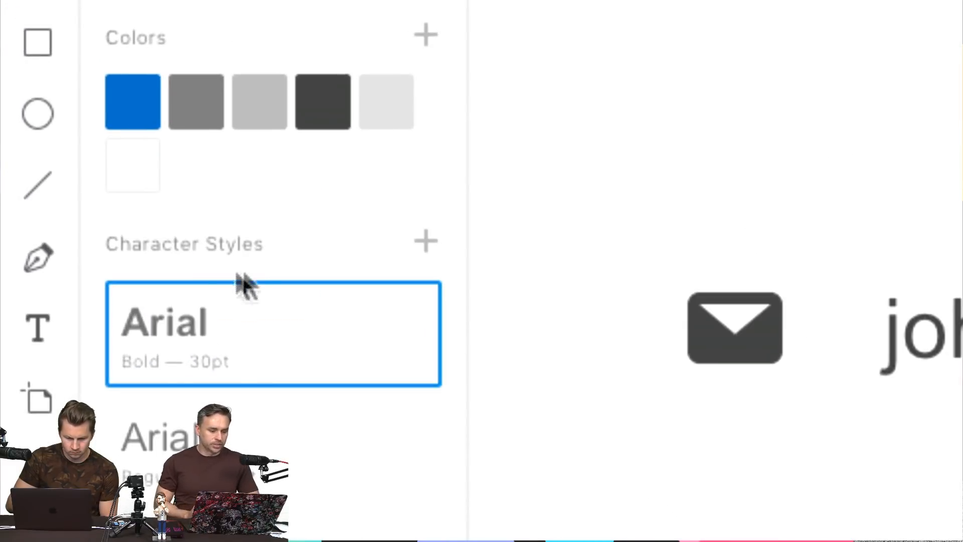
- Look through the Arial character styles in the wireframe's assets, including Bold 30pt and Regular 20pt
{"action": "left_click", "coordinate": [53, 116]}
{"action": "left_click", "coordinate": [266, 338]}
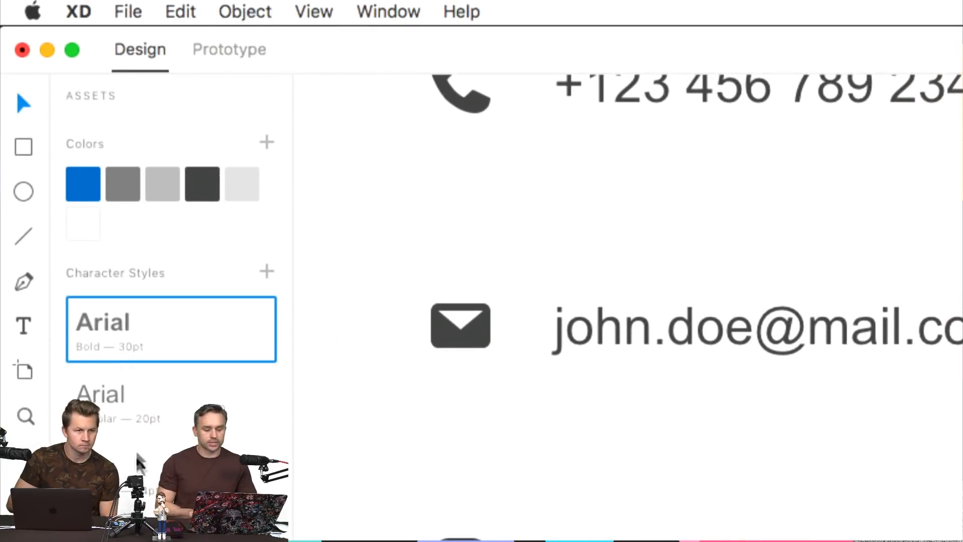
{"action": "left_click", "coordinate": [139, 467]}
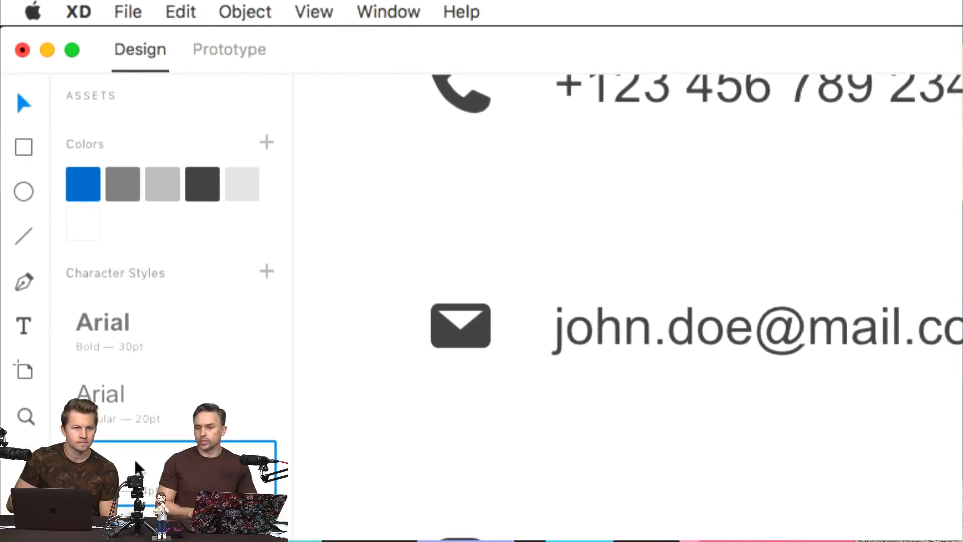
{"action": "left_click", "coordinate": [109, 340]}
{"action": "left_click", "coordinate": [138, 405]}
{"action": "left_click", "coordinate": [137, 446]}
{"action": "left_click", "coordinate": [137, 420]}
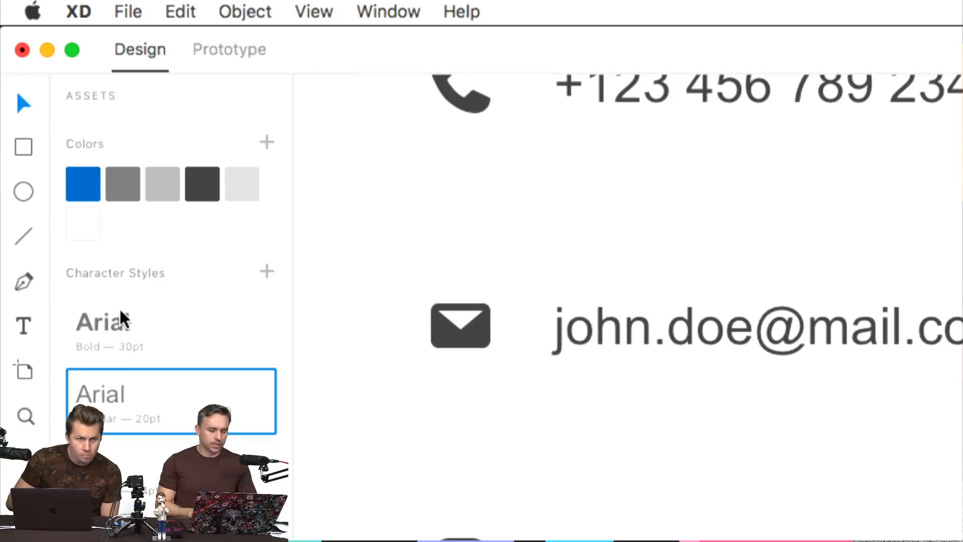
{"action": "left_click", "coordinate": [123, 318]}
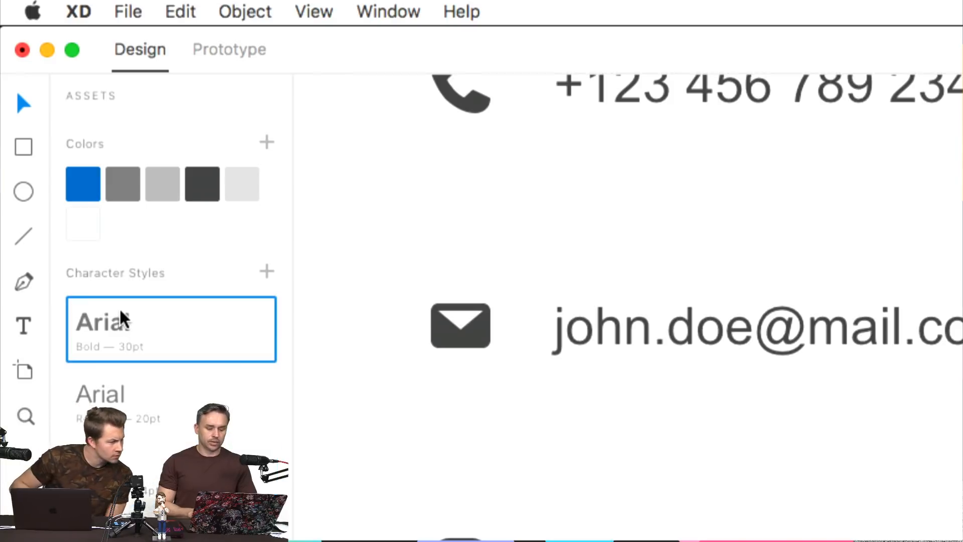
{"action": "left_click", "coordinate": [152, 403]}
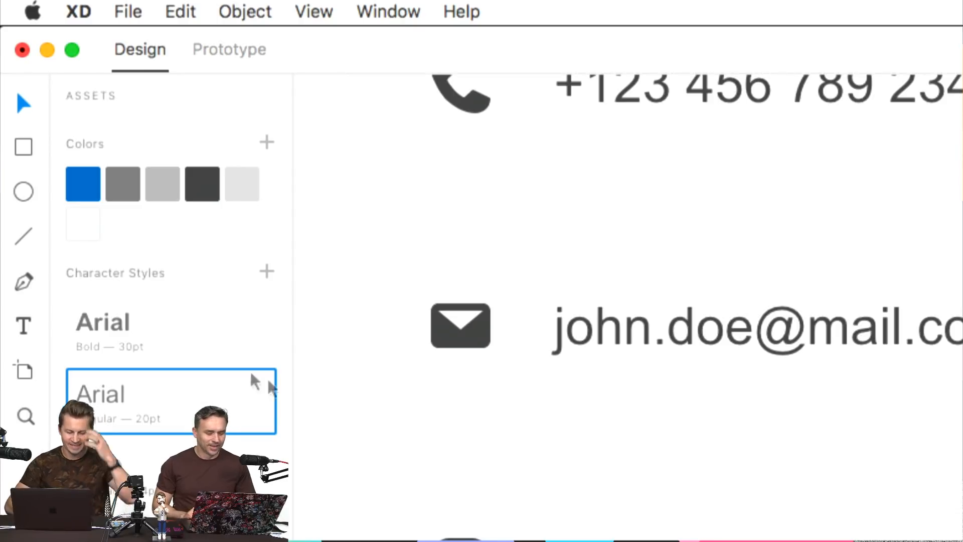
{"action": "left_click", "coordinate": [193, 350]}
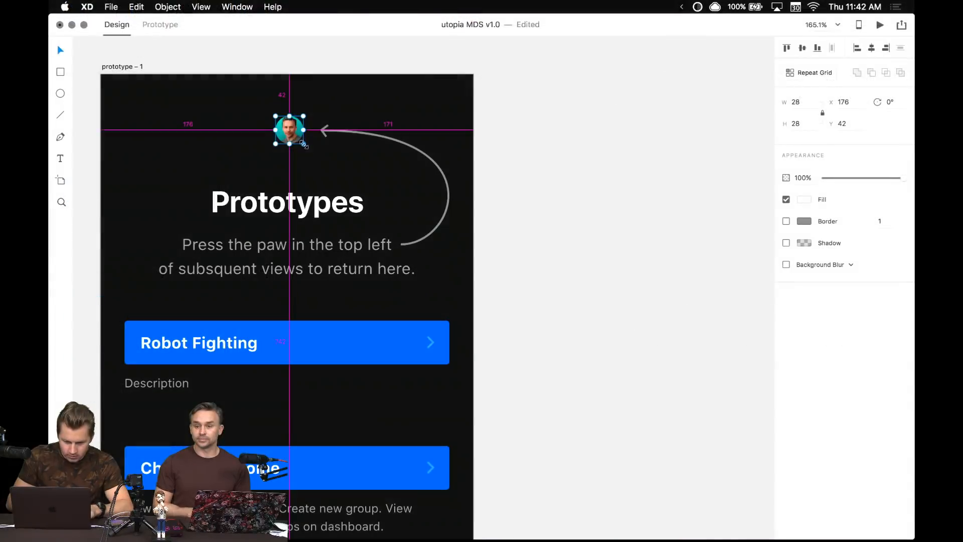
- Enlarge the profile picture at the top of the "prototype – 1" artboard to 50 × 50
{"action": "left_click_drag", "start_coordinate": [302, 142], "coordinate": [314, 155]}
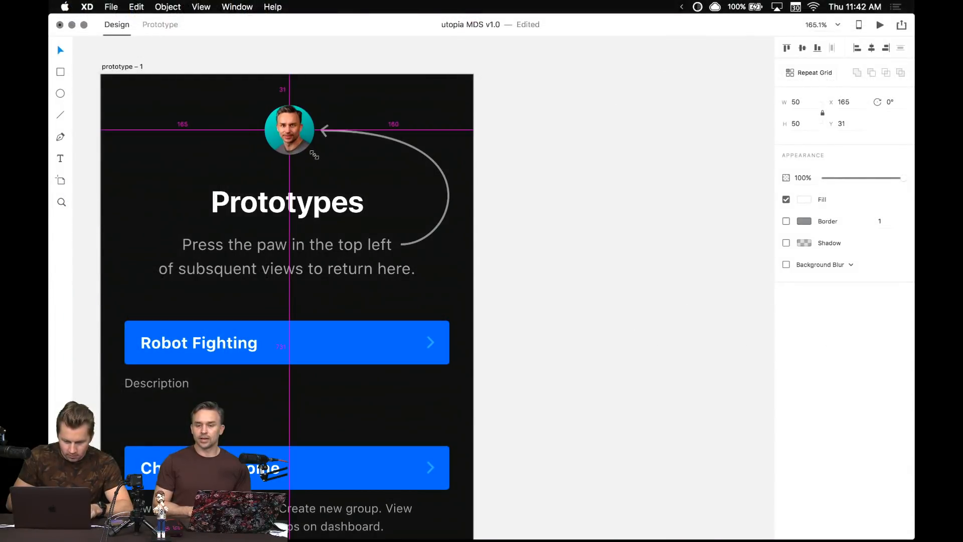
{"action": "left_click", "coordinate": [524, 241]}
- Link the home artboard's profile picture to "prototype – 1" in prototype mode, with a Dissolve transition, Ease Out easing and 0.4 s duration
{"action": "scroll", "coordinate": [532, 274], "scroll_direction": "down", "scroll_amount": 5}
{"action": "left_click_drag", "start_coordinate": [597, 281], "coordinate": [400, 280]}
{"action": "scroll", "coordinate": [519, 257], "scroll_direction": "down", "scroll_amount": 3}
{"action": "left_click_drag", "start_coordinate": [473, 235], "coordinate": [321, 235]}
{"action": "scroll", "coordinate": [422, 236], "scroll_direction": "up", "scroll_amount": 2}
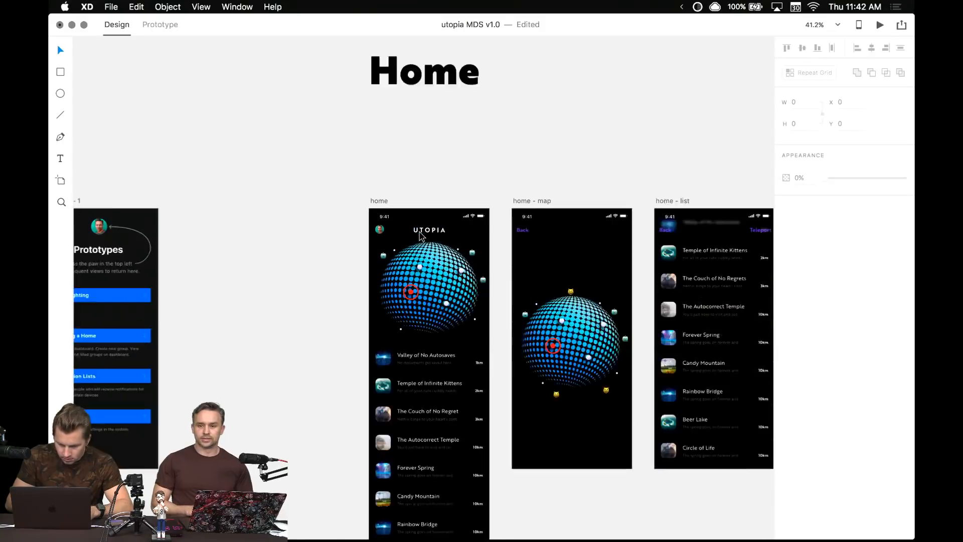
{"action": "scroll", "coordinate": [421, 236], "scroll_direction": "up", "scroll_amount": 3}
{"action": "left_click", "coordinate": [354, 228]}
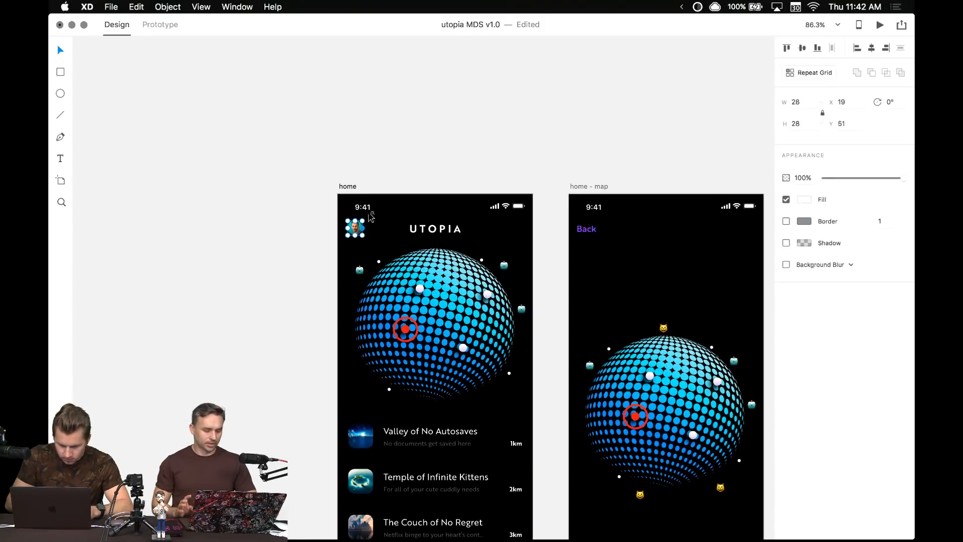
{"action": "left_click", "coordinate": [179, 27]}
{"action": "scroll", "coordinate": [234, 166], "scroll_direction": "down", "scroll_amount": 3}
{"action": "left_click_drag", "start_coordinate": [234, 161], "coordinate": [448, 205]}
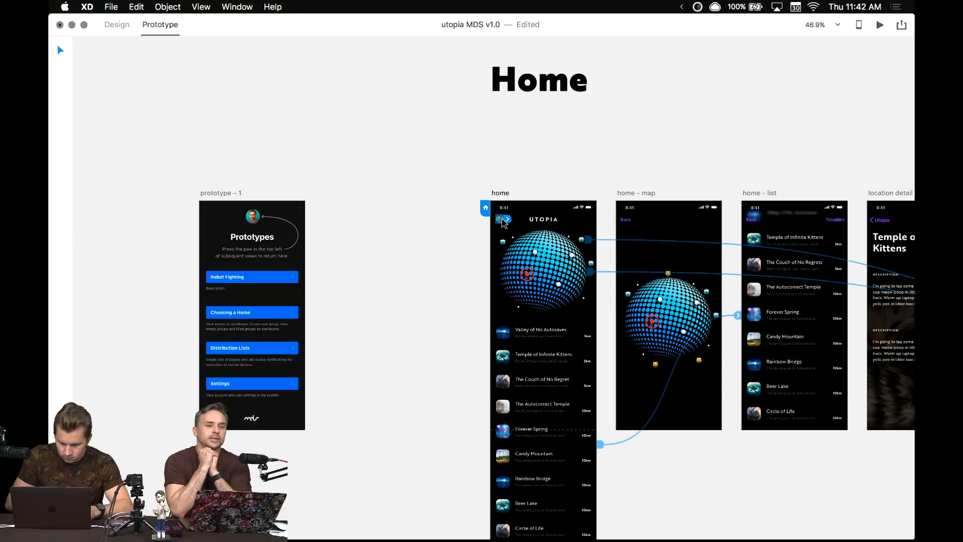
{"action": "left_click_drag", "start_coordinate": [509, 223], "coordinate": [252, 241]}
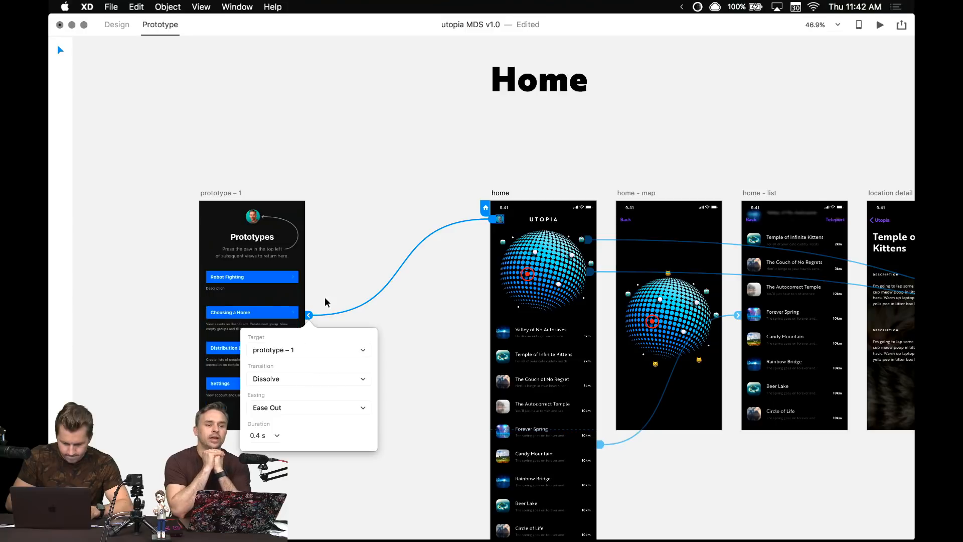
{"action": "left_click", "coordinate": [385, 251]}
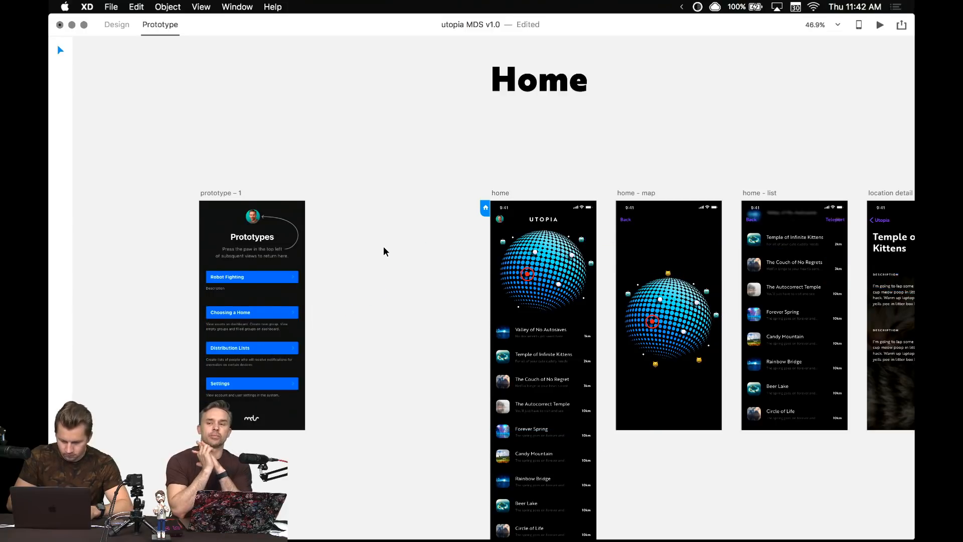
- Return to design mode at the home artboard's location list and save the document
{"action": "scroll", "coordinate": [410, 293], "scroll_direction": "down", "scroll_amount": 3}
{"action": "scroll", "coordinate": [417, 241], "scroll_direction": "up", "scroll_amount": 5}
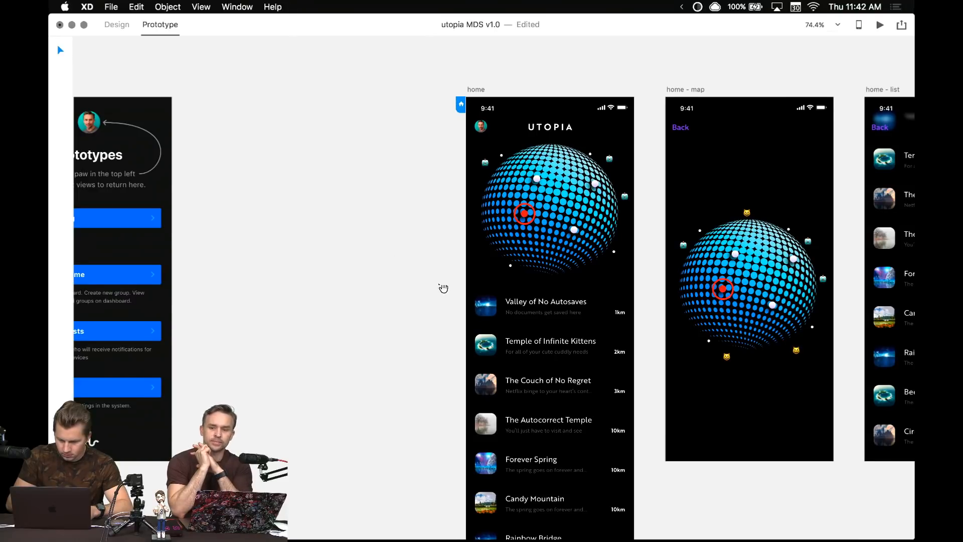
{"action": "scroll", "coordinate": [439, 287], "scroll_direction": "up", "scroll_amount": 10}
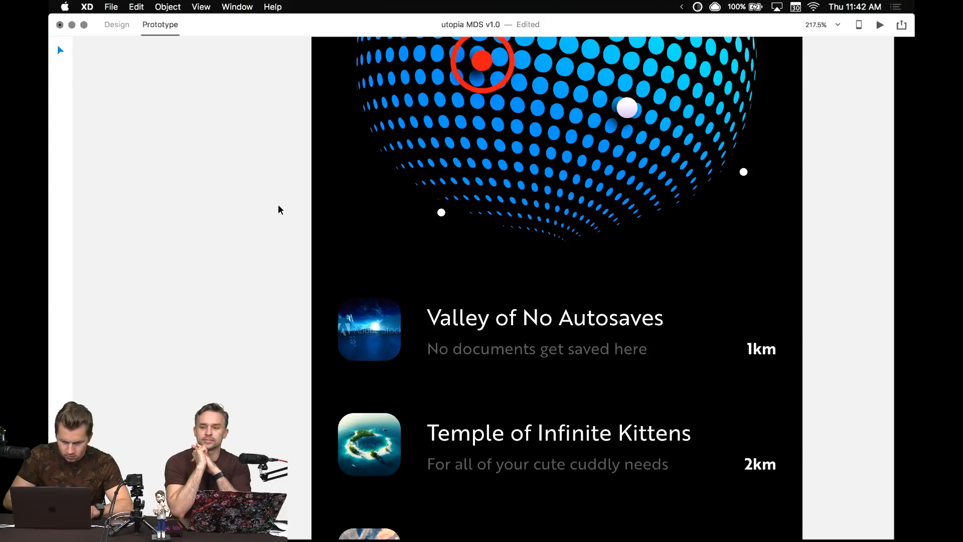
{"action": "left_click", "coordinate": [116, 24]}
{"action": "key", "text": "super+s"}
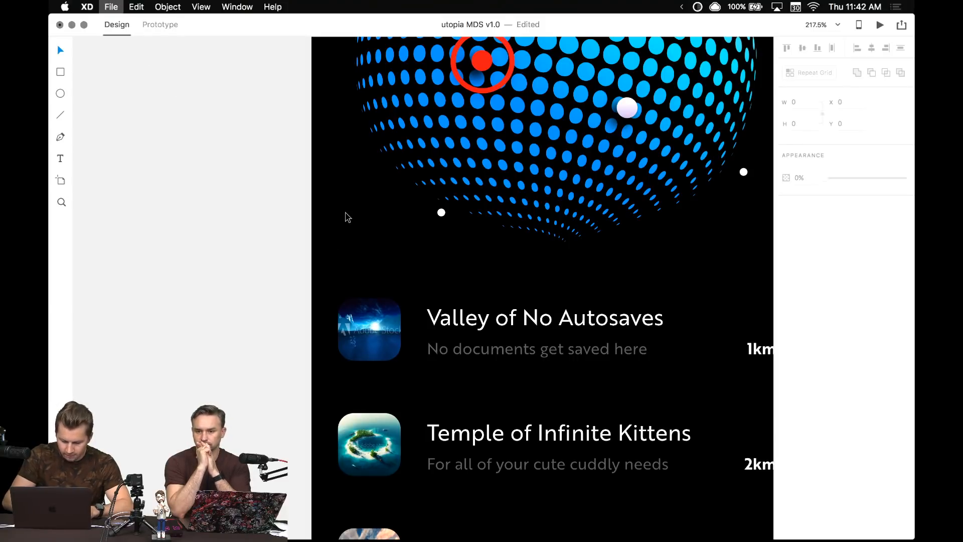
- Create a borderless 25 × 25 circle with a yellow fill over the upper-left corner of the "Valley of No Autosaves" thumbnail
{"action": "mouse_move", "coordinate": [328, 209]}
{"action": "left_mouse_down"}
{"action": "mouse_move", "coordinate": [366, 251]}
{"action": "mouse_move", "coordinate": [339, 261]}
{"action": "mouse_move", "coordinate": [339, 293]}
{"action": "left_mouse_up"}
{"action": "left_click", "coordinate": [344, 225]}
{"action": "left_click", "coordinate": [807, 223]}
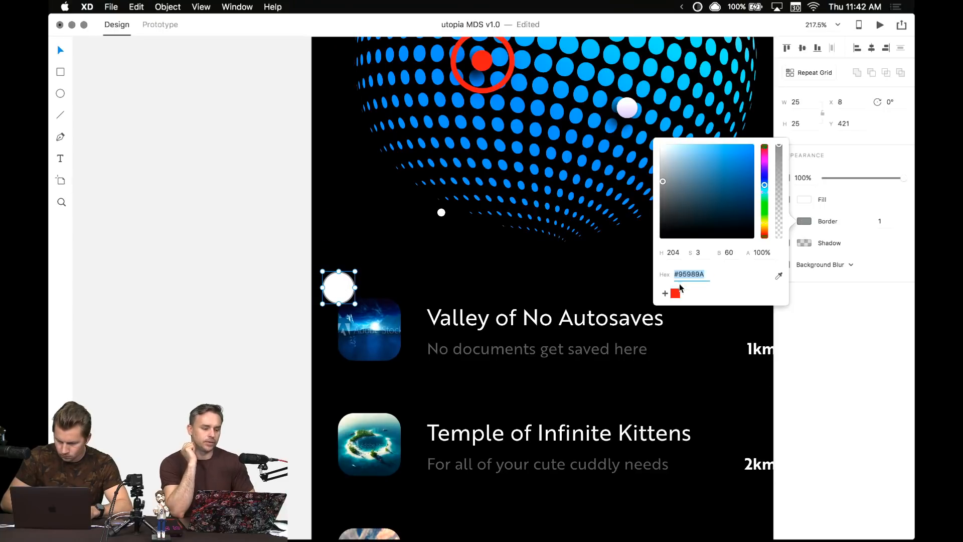
{"action": "left_click", "coordinate": [811, 283]}
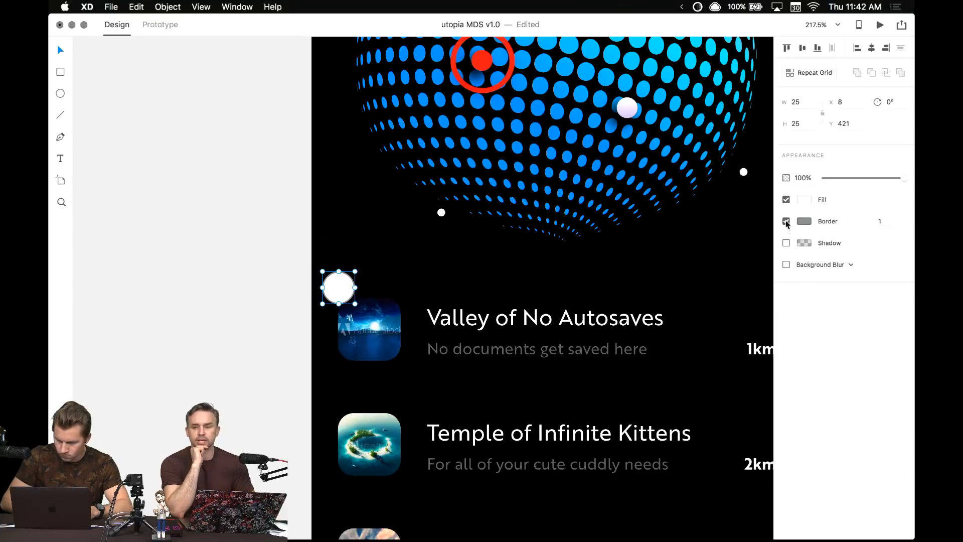
{"action": "left_click", "coordinate": [787, 221]}
{"action": "left_click", "coordinate": [805, 201]}
{"action": "left_click_drag", "start_coordinate": [765, 213], "coordinate": [779, 131]}
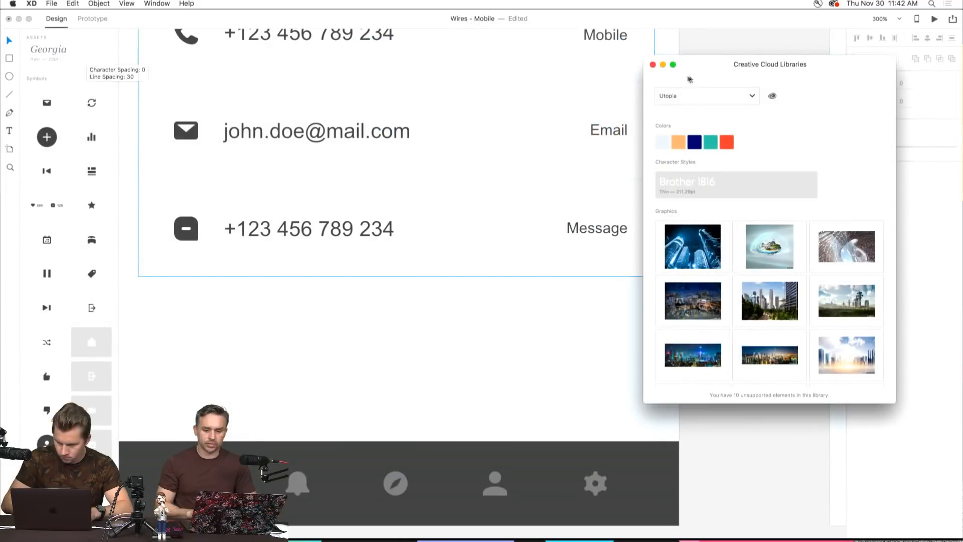
- Move the Creative Cloud Libraries window clear of the properties in the mobile wireframe and browse the Utopia library's graphics
{"action": "left_click_drag", "start_coordinate": [690, 79], "coordinate": [140, 85]}
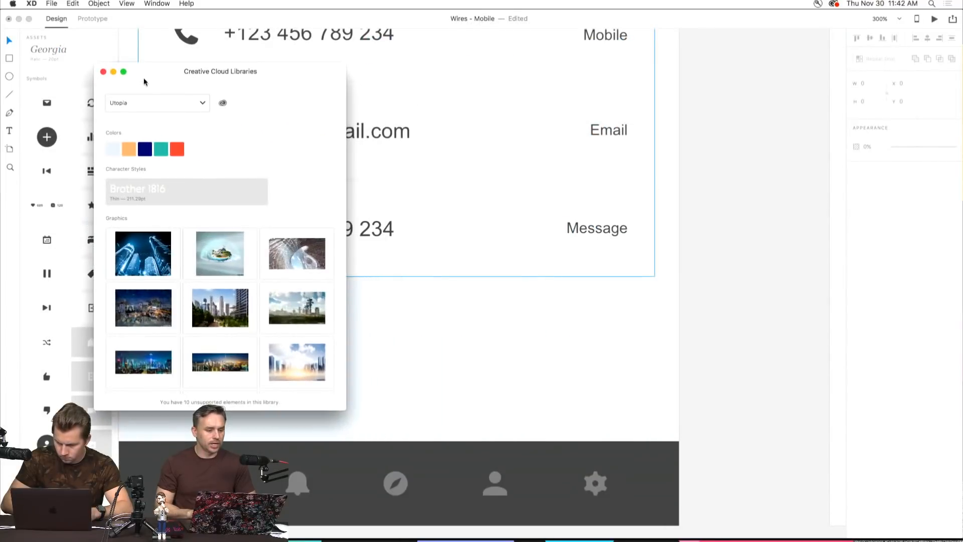
{"action": "left_click", "coordinate": [51, 4]}
{"action": "left_click", "coordinate": [283, 158]}
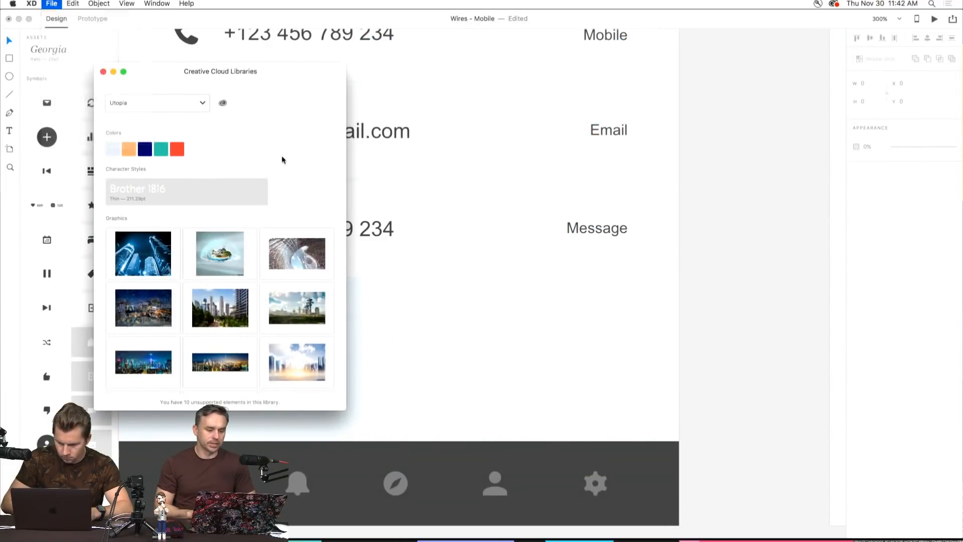
{"action": "scroll", "coordinate": [220, 201], "scroll_direction": "down", "scroll_amount": 5}
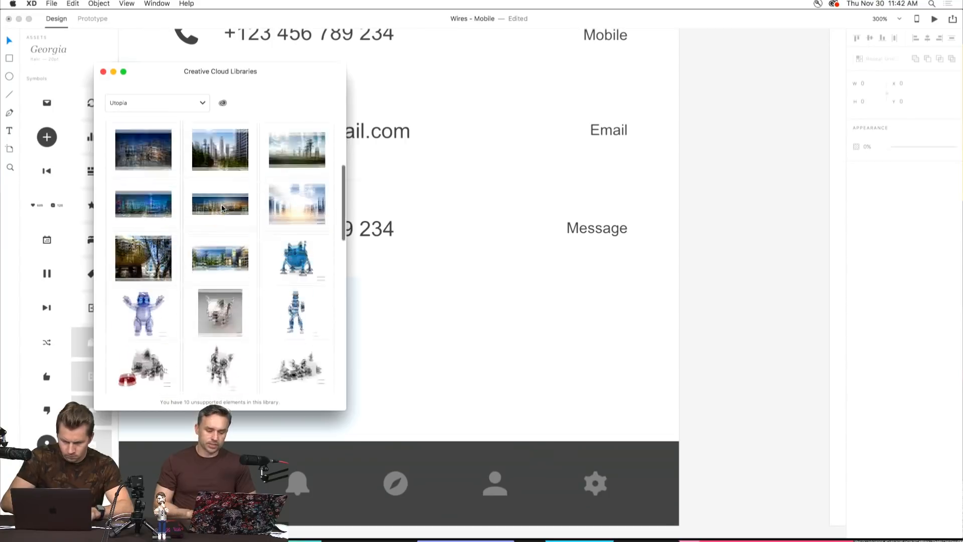
{"action": "scroll", "coordinate": [143, 206], "scroll_direction": "up", "scroll_amount": 3}
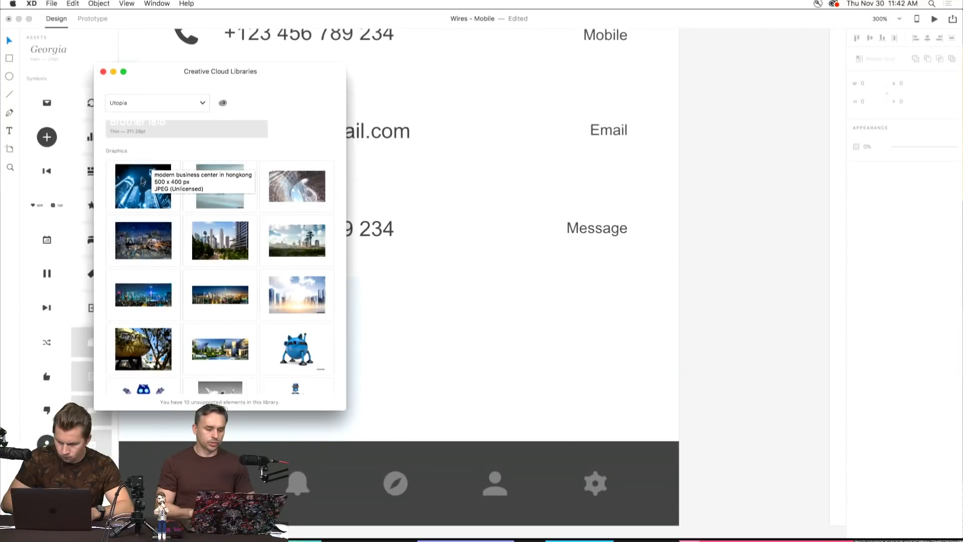
- Place the "modern business center in hongkong" graphic from the Utopia library on the wireframe and reposition it at about X 186, Y 416
{"action": "left_click_drag", "start_coordinate": [145, 173], "coordinate": [962, 214]}
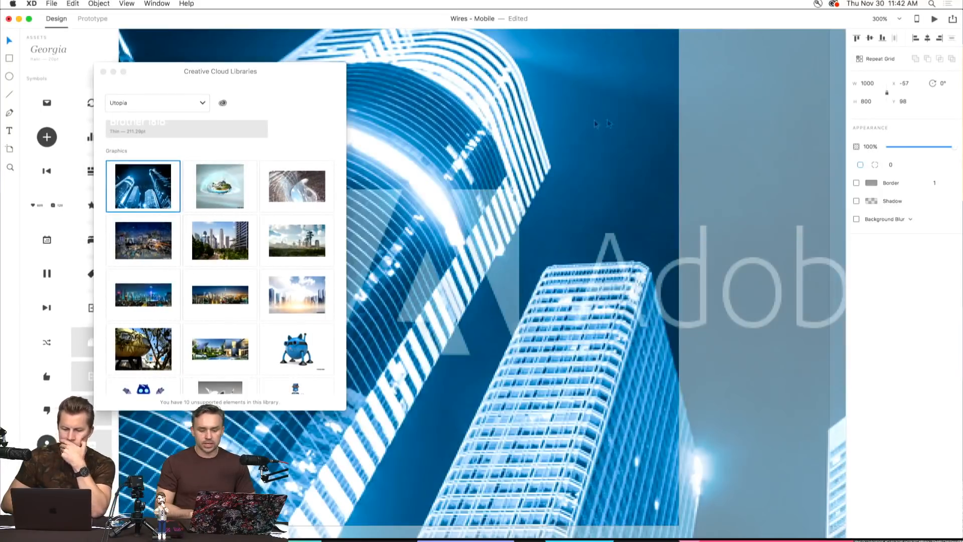
{"action": "left_click_drag", "start_coordinate": [602, 165], "coordinate": [934, 450]}
{"action": "left_click_drag", "start_coordinate": [560, 239], "coordinate": [696, 524]}
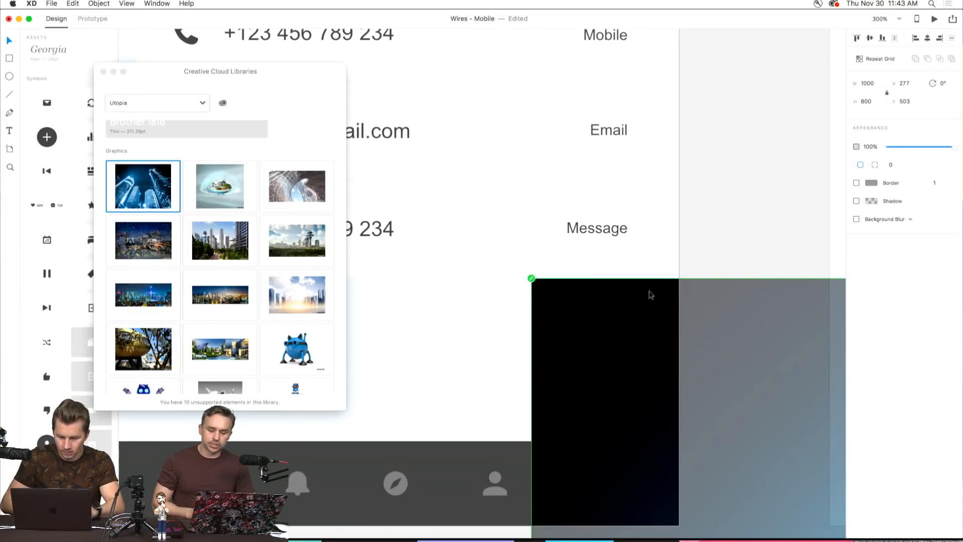
{"action": "left_click_drag", "start_coordinate": [643, 358], "coordinate": [506, 228]}
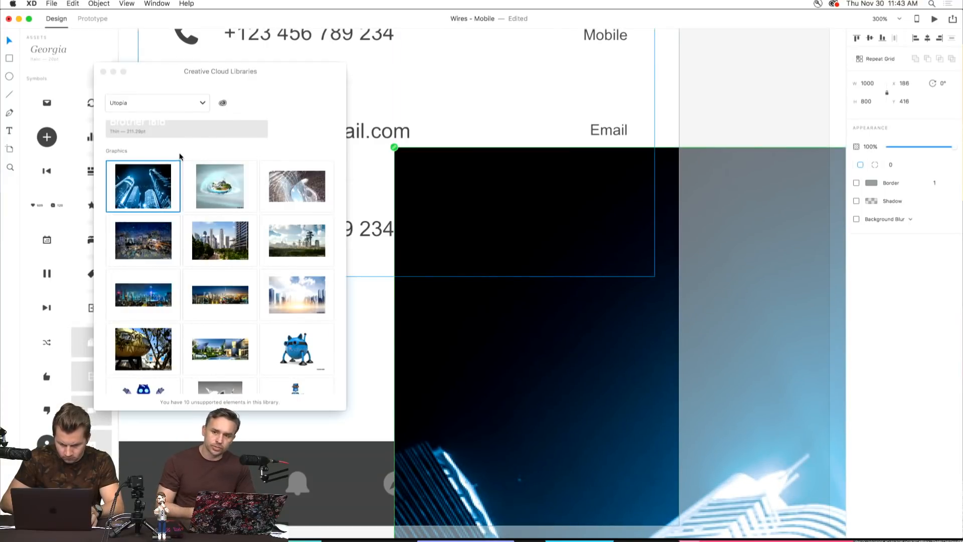
{"action": "scroll", "coordinate": [179, 156], "scroll_direction": "up", "scroll_amount": 3}
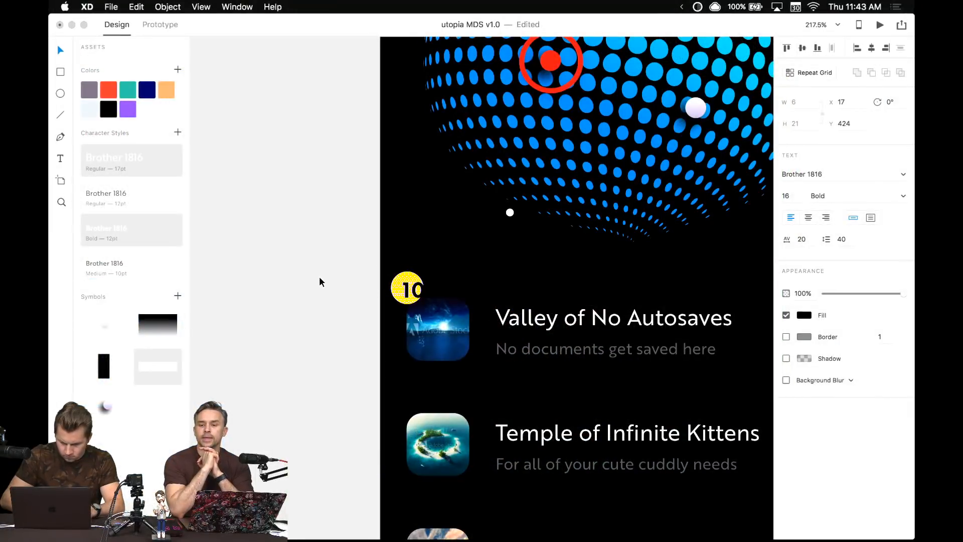
- Reposition the "10" label inside the yellow badge and set its character spacing to 0 and font size to 12
{"action": "left_click_drag", "start_coordinate": [409, 288], "coordinate": [406, 287]}
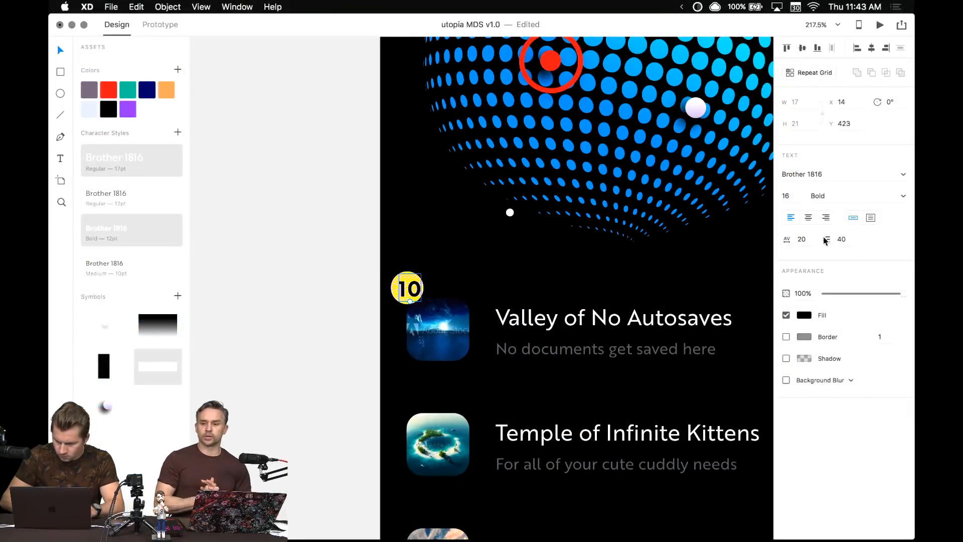
{"action": "left_click", "coordinate": [802, 239]}
{"action": "type", "text": "0"}
{"action": "key", "text": "Return"}
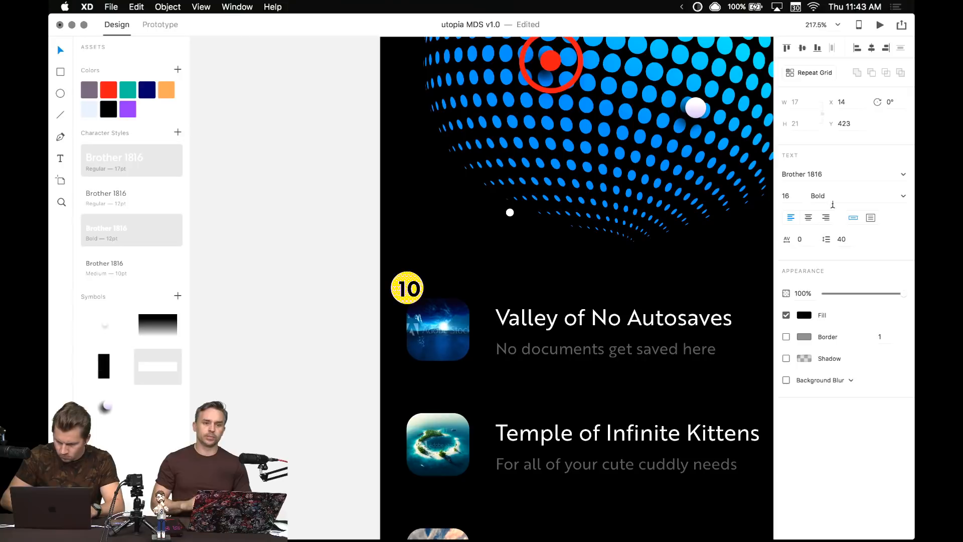
{"action": "left_click", "coordinate": [784, 196]}
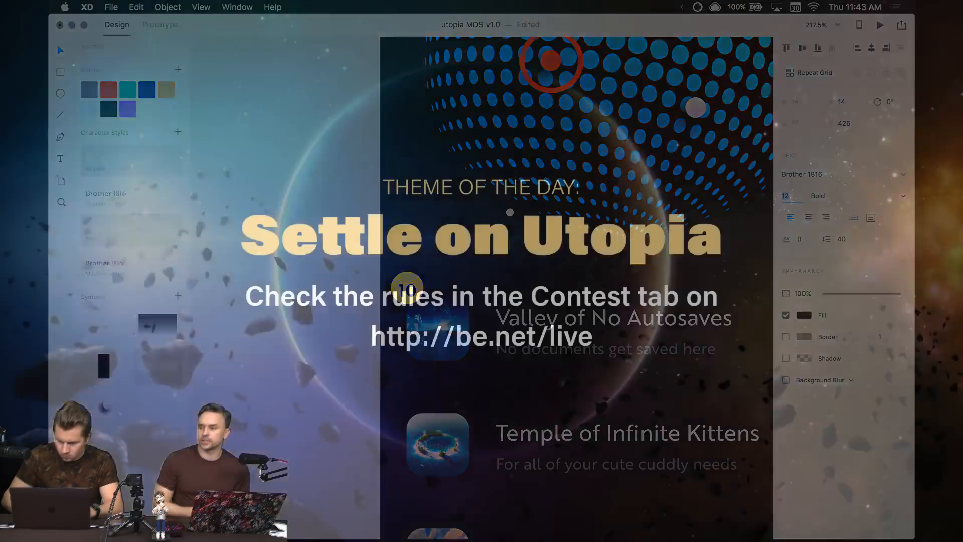
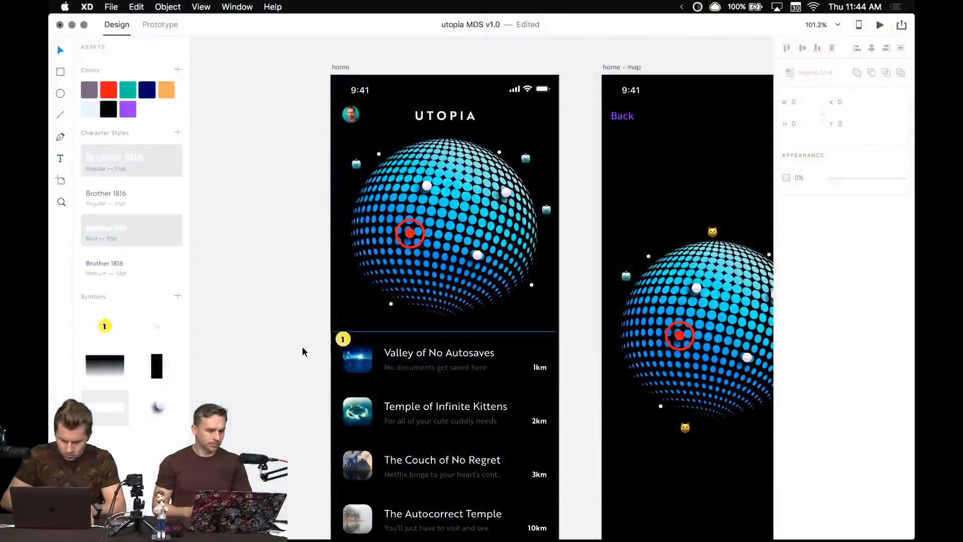
- Remove the badge copy over the "Valley of No Autosaves" title and place one on the home profile picture at about X 7, Y 32
{"action": "left_click_drag", "start_coordinate": [373, 347], "coordinate": [398, 350]}
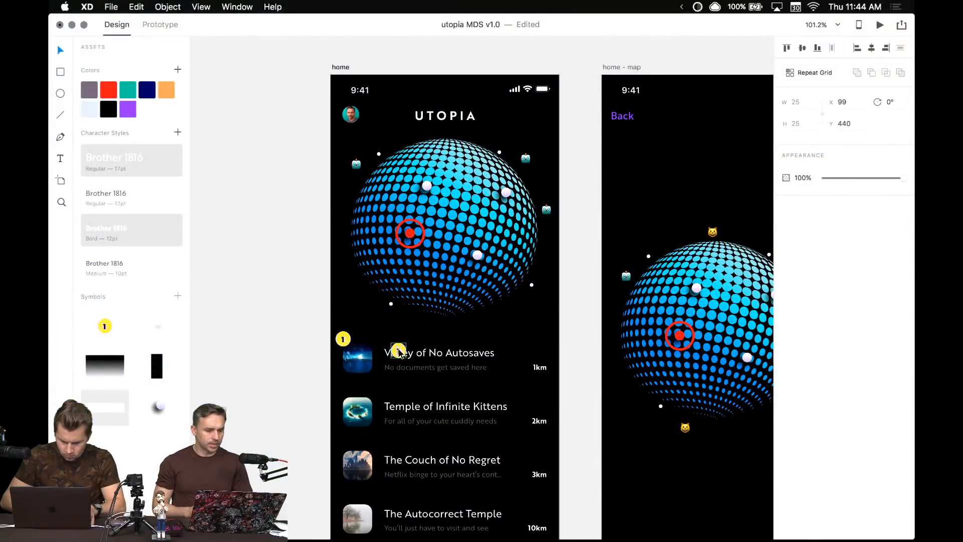
{"action": "key", "text": "Delete"}
{"action": "left_click_drag", "start_coordinate": [343, 338], "coordinate": [346, 110]}
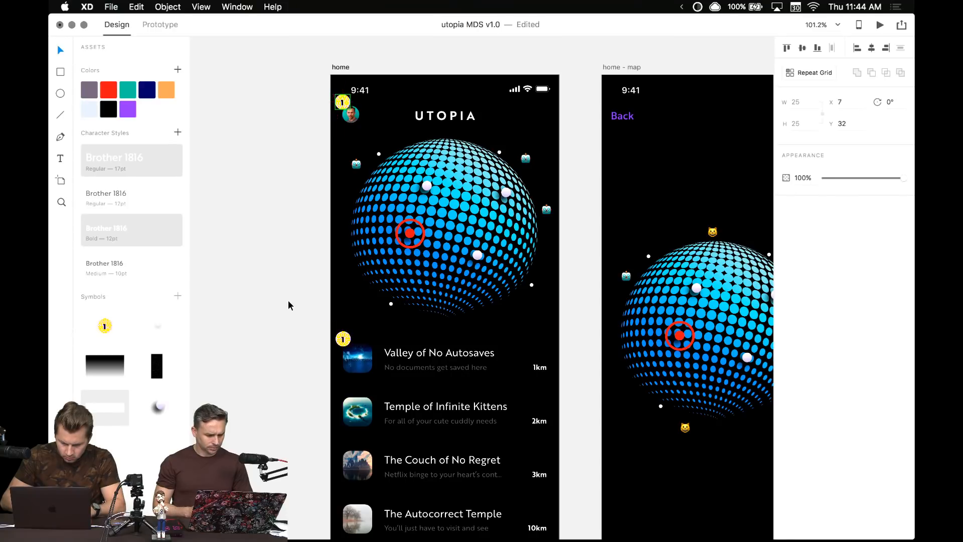
- Change the number in the badge beside the Valley of No Autosaves thumbnail to 2
{"action": "left_click", "coordinate": [344, 339]}
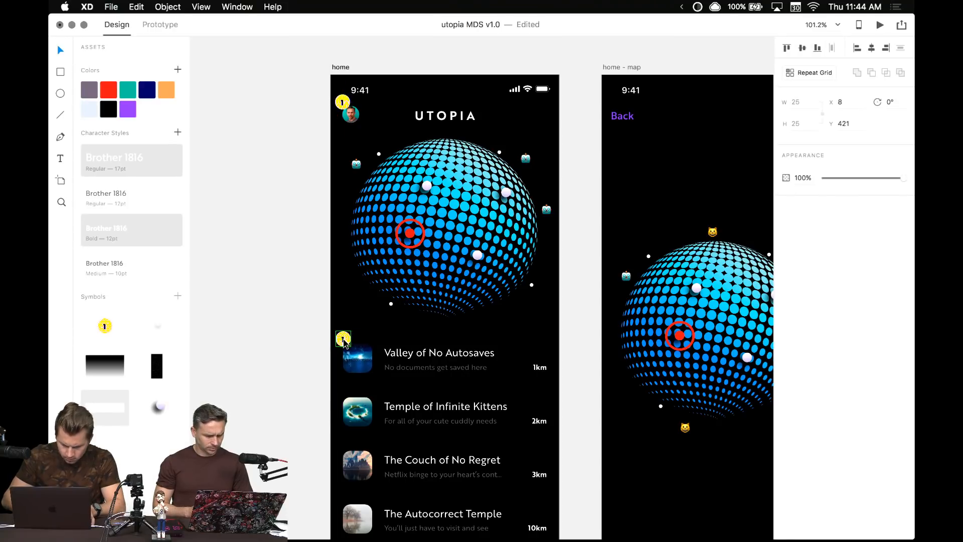
{"action": "double_click", "coordinate": [343, 339]}
{"action": "type", "text": "2"}
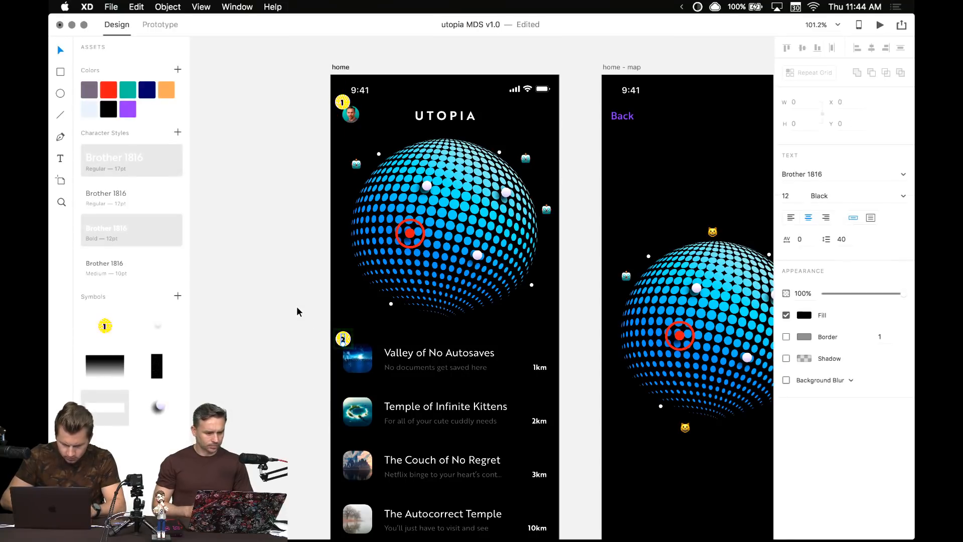
{"action": "left_click", "coordinate": [296, 311]}
- Extend the home artboard downward to leave empty space below the Cat Palace row
{"action": "scroll", "coordinate": [281, 326], "scroll_direction": "down", "scroll_amount": 2}
{"action": "scroll", "coordinate": [280, 254], "scroll_direction": "down", "scroll_amount": 5}
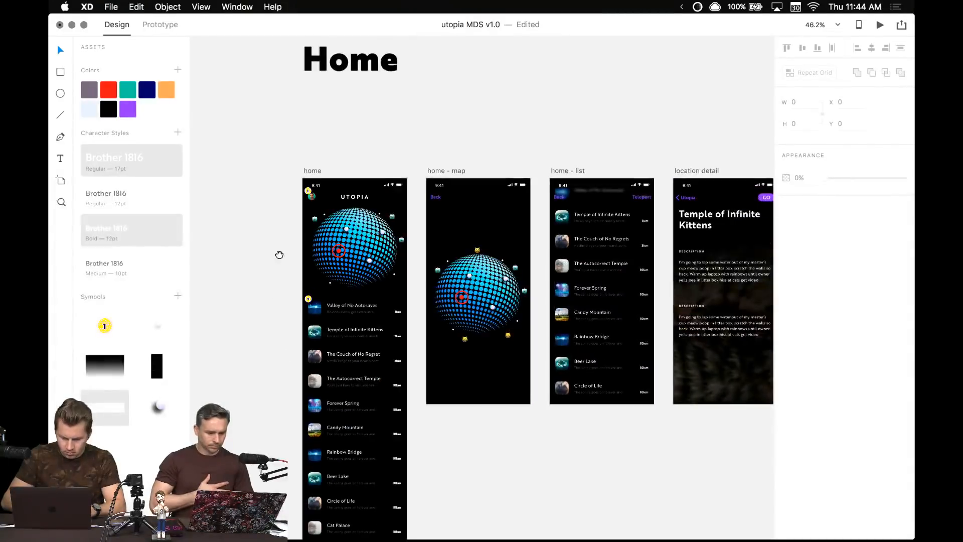
{"action": "scroll", "coordinate": [290, 151], "scroll_direction": "down", "scroll_amount": 3}
{"action": "scroll", "coordinate": [308, 301], "scroll_direction": "down", "scroll_amount": 2}
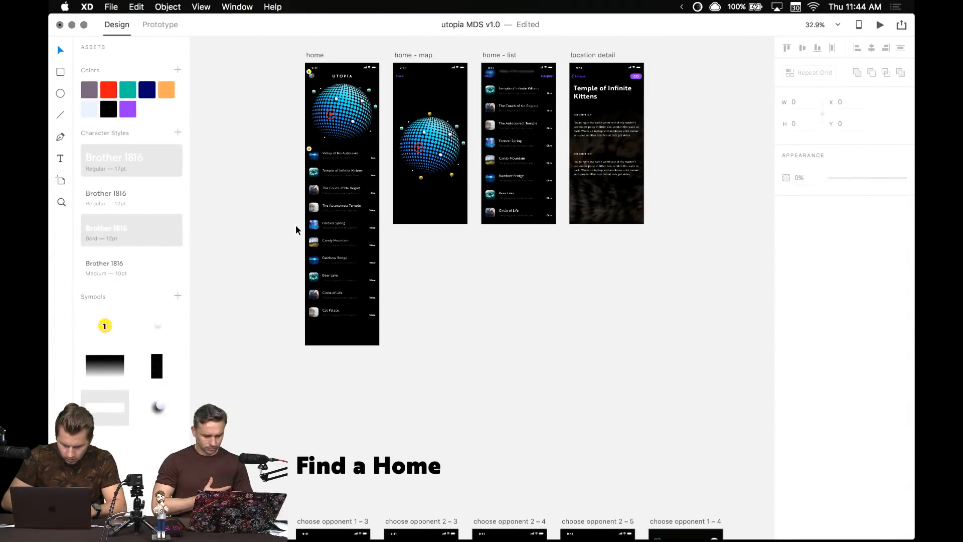
{"action": "left_click", "coordinate": [314, 56]}
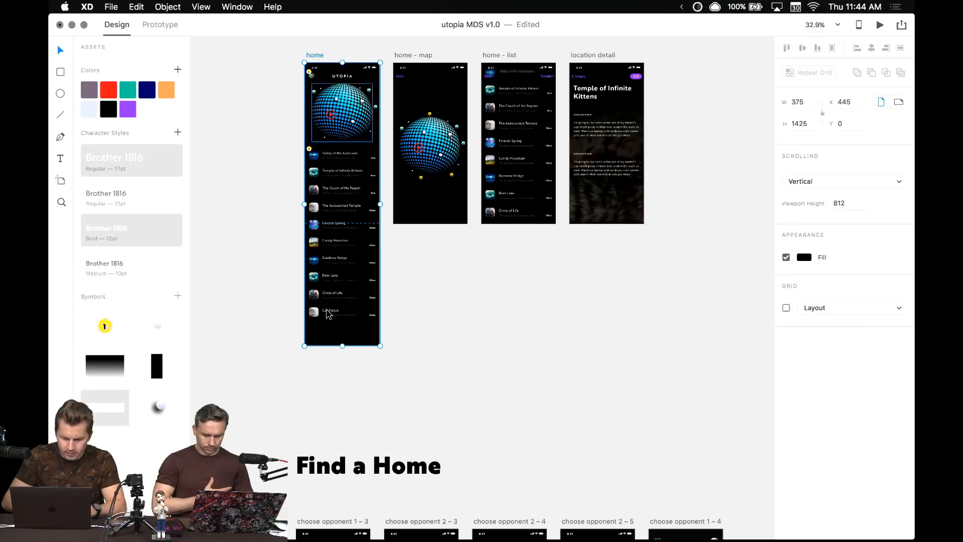
{"action": "left_click_drag", "start_coordinate": [343, 387], "coordinate": [342, 416]}
{"action": "left_click", "coordinate": [389, 372]}
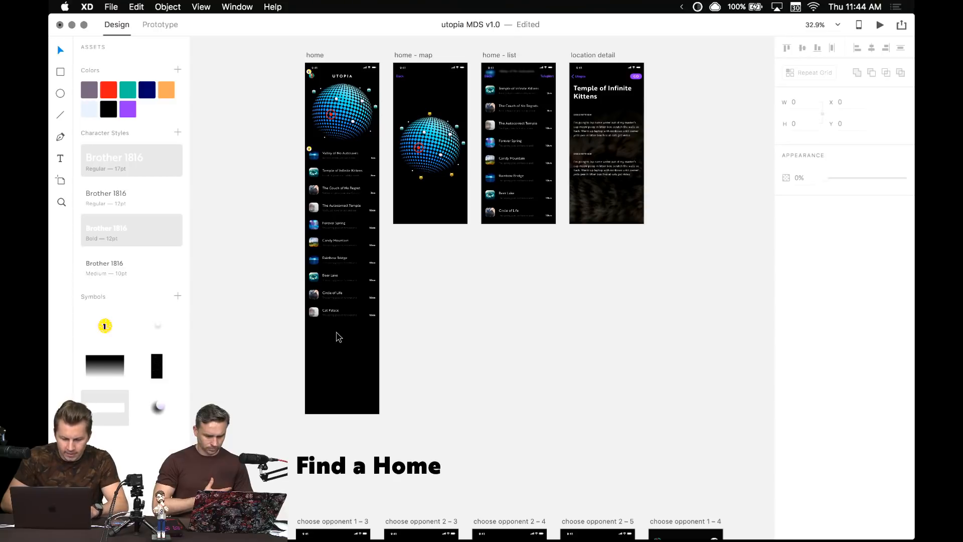
- Turn on a shadow for the yellow circle of the badge on the home profile picture
{"action": "scroll", "coordinate": [339, 337], "scroll_direction": "up", "scroll_amount": 10}
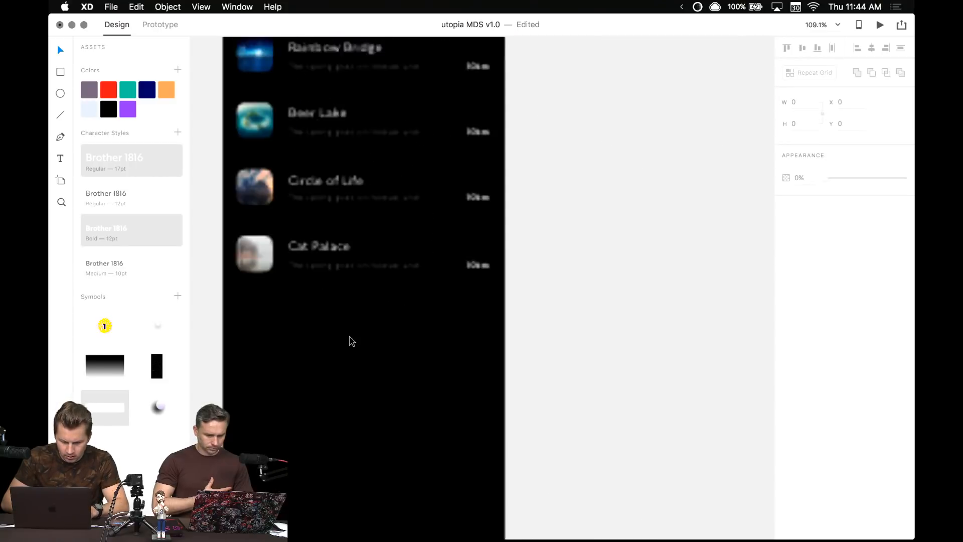
{"action": "scroll", "coordinate": [415, 314], "scroll_direction": "down", "scroll_amount": 7}
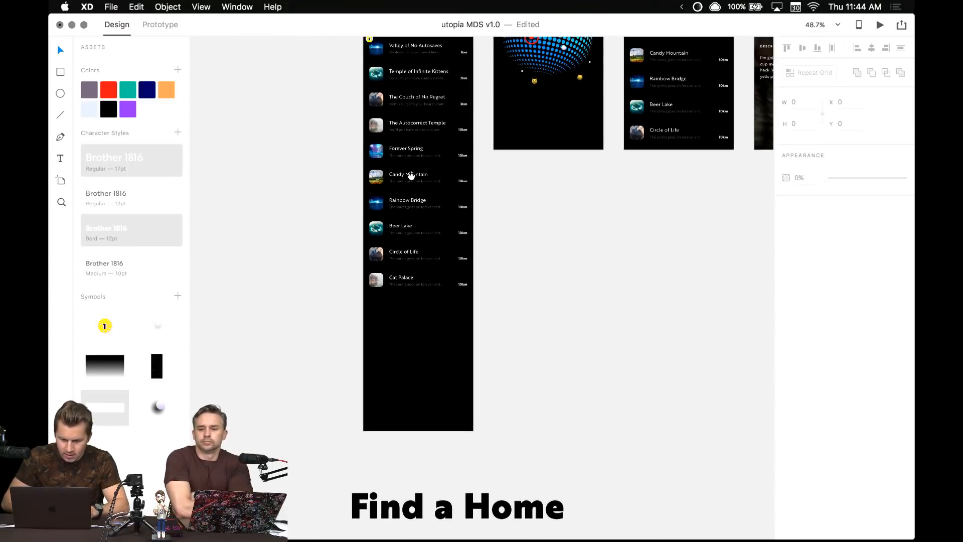
{"action": "left_click_drag", "start_coordinate": [411, 176], "coordinate": [350, 330]}
{"action": "scroll", "coordinate": [320, 106], "scroll_direction": "up", "scroll_amount": 6}
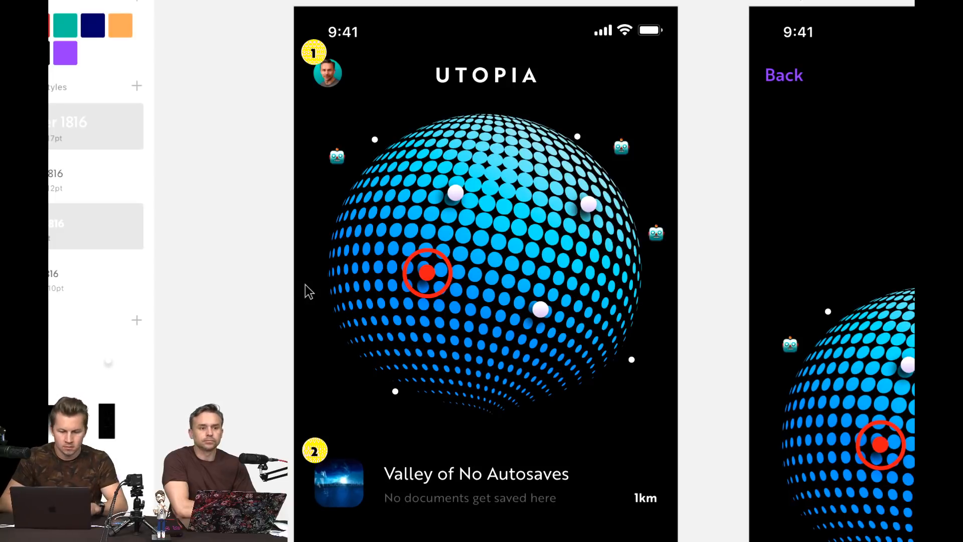
{"action": "left_click", "coordinate": [320, 48]}
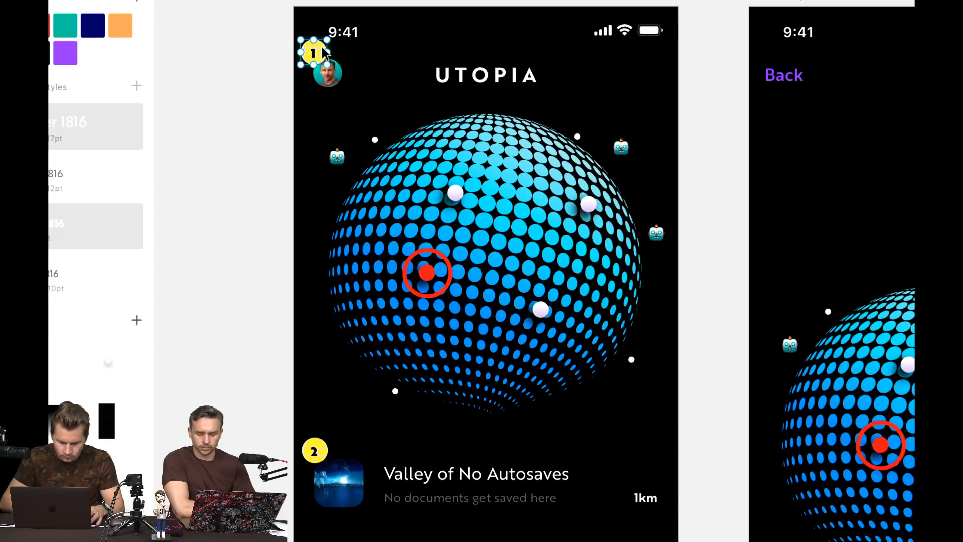
{"action": "scroll", "coordinate": [356, 94], "scroll_direction": "down", "scroll_amount": 5}
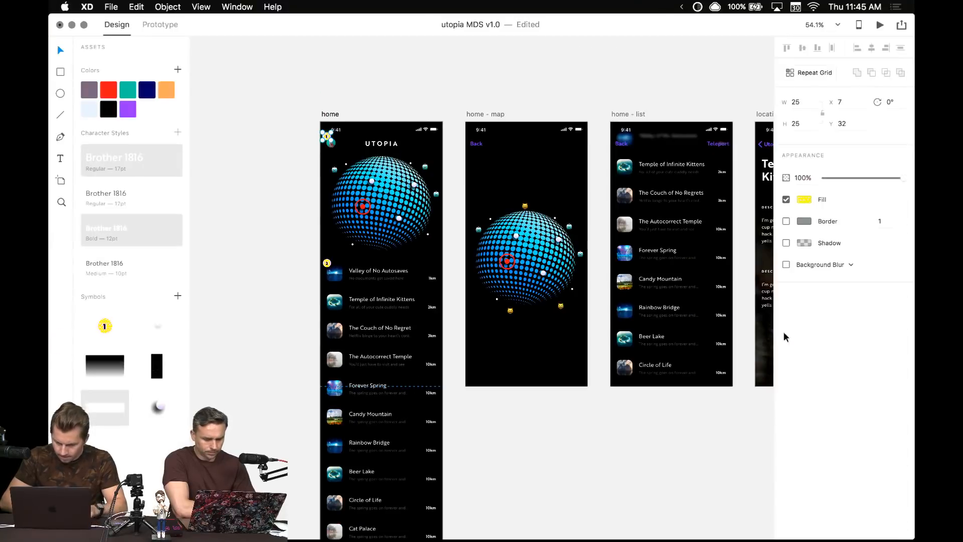
{"action": "left_click", "coordinate": [786, 243]}
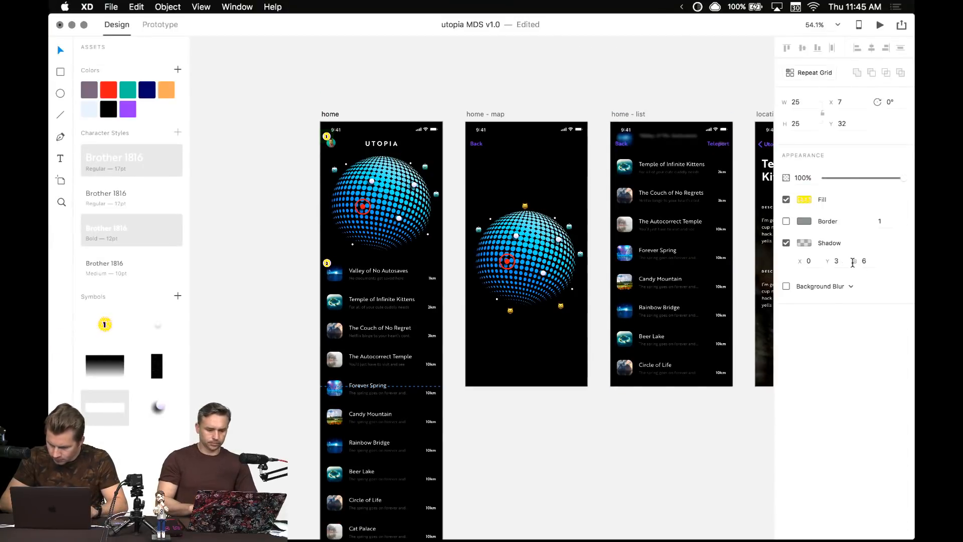
- Make the badge's black shadow more opaque and deselect the badge
{"action": "scroll", "coordinate": [320, 91], "scroll_direction": "up", "scroll_amount": 5}
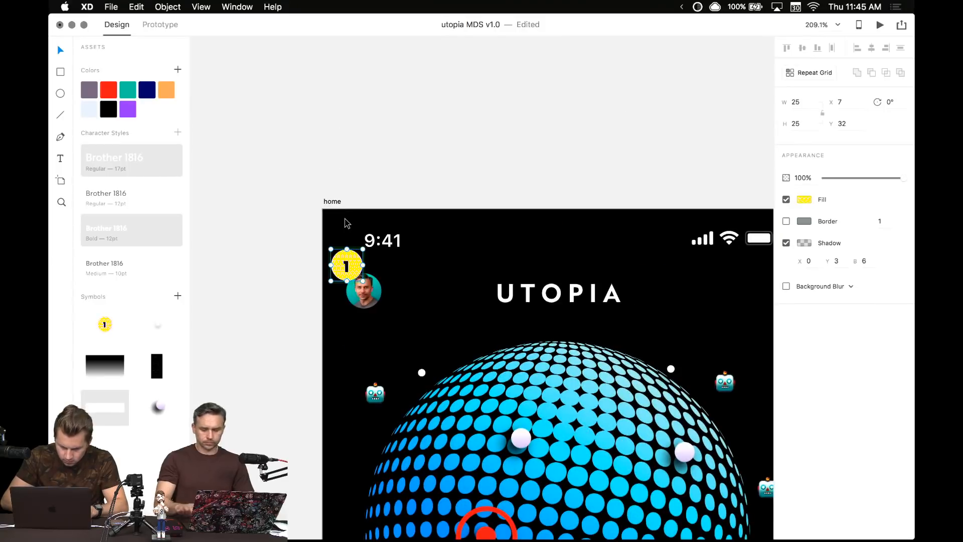
{"action": "left_click", "coordinate": [805, 243]}
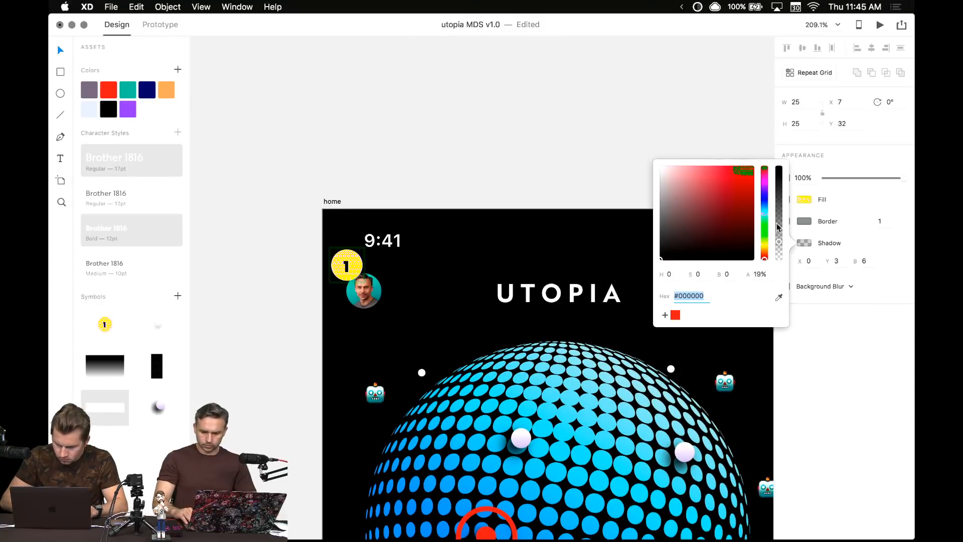
{"action": "scroll", "coordinate": [588, 137], "scroll_direction": "right", "scroll_amount": 2}
{"action": "left_click", "coordinate": [586, 139]}
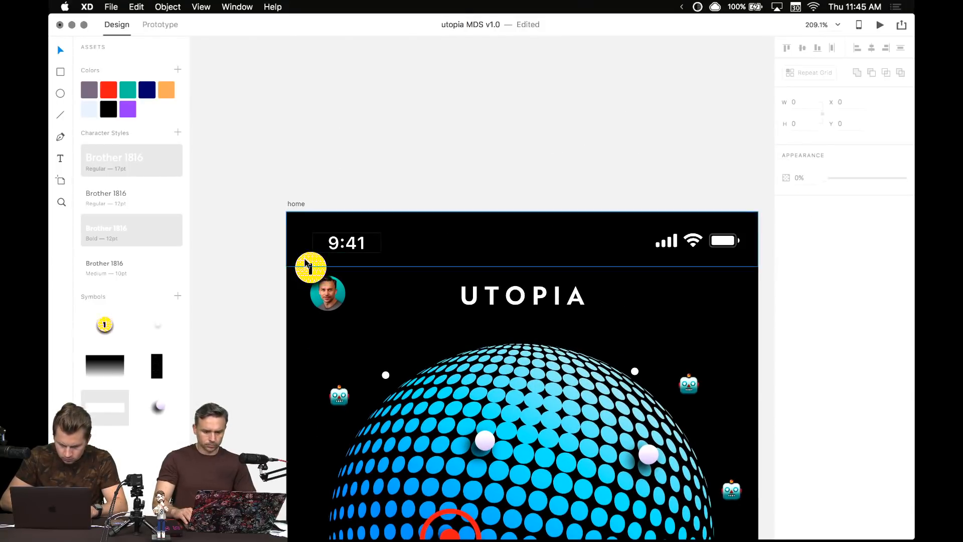
{"action": "left_click", "coordinate": [310, 268], "text": "super"}
{"action": "left_click", "coordinate": [316, 149]}
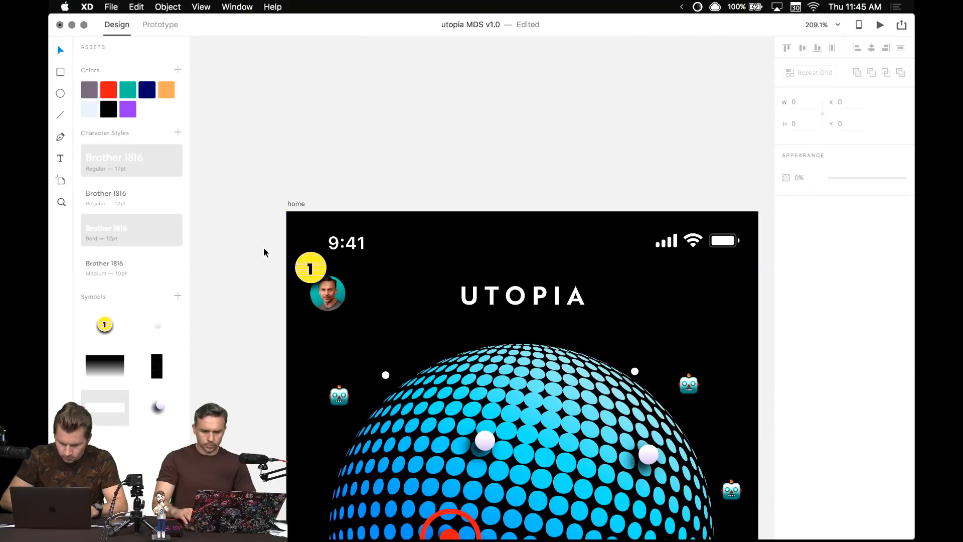
- Draw a white rectangle of about 375 by 418 at X 0, Y 1354 across the empty lower part of the home artboard
{"action": "scroll", "coordinate": [263, 247], "scroll_direction": "down", "scroll_amount": 5}
{"action": "left_click_drag", "start_coordinate": [250, 354], "coordinate": [293, 268]}
{"action": "scroll", "coordinate": [301, 357], "scroll_direction": "down", "scroll_amount": 5}
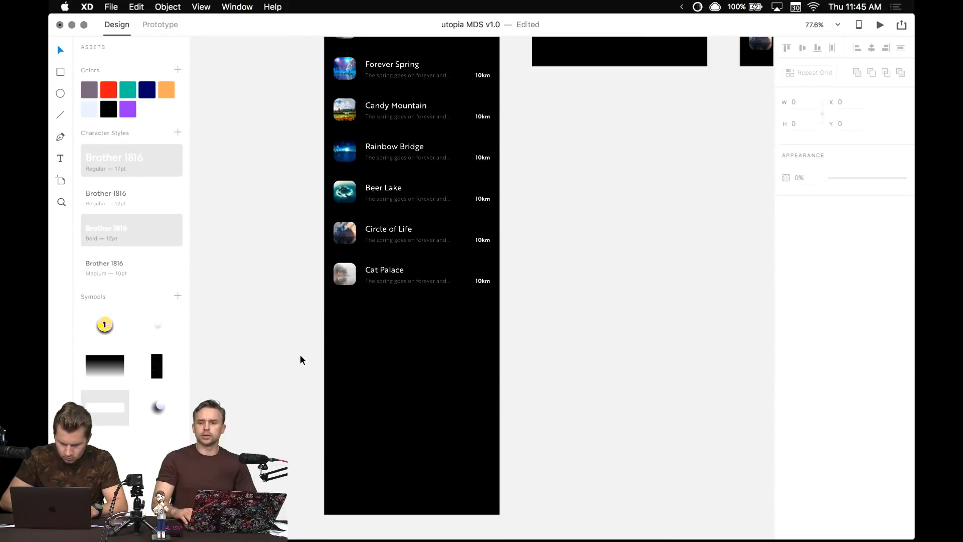
{"action": "scroll", "coordinate": [301, 359], "scroll_direction": "down", "scroll_amount": 2}
{"action": "key", "text": "r"}
{"action": "left_click_drag", "start_coordinate": [320, 326], "coordinate": [465, 486]}
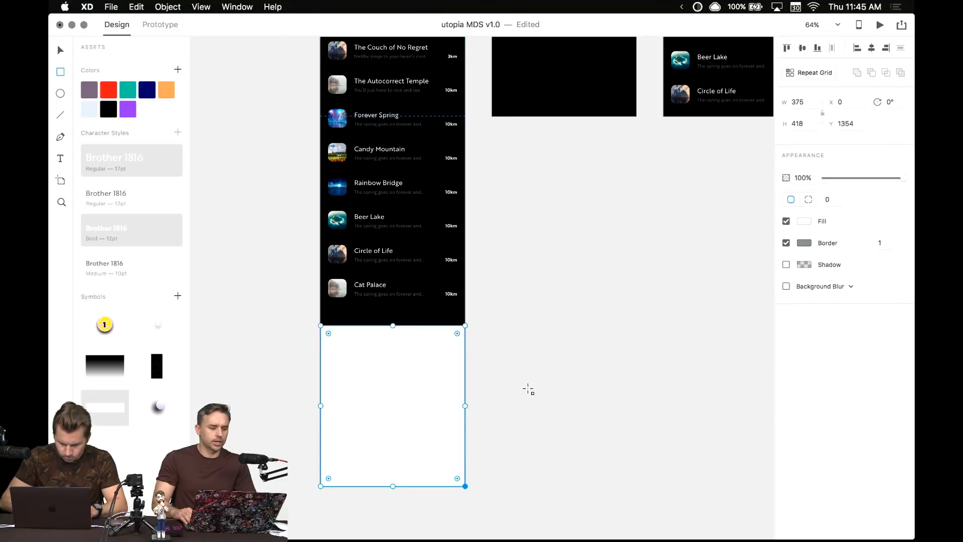
{"action": "left_click", "coordinate": [536, 377]}
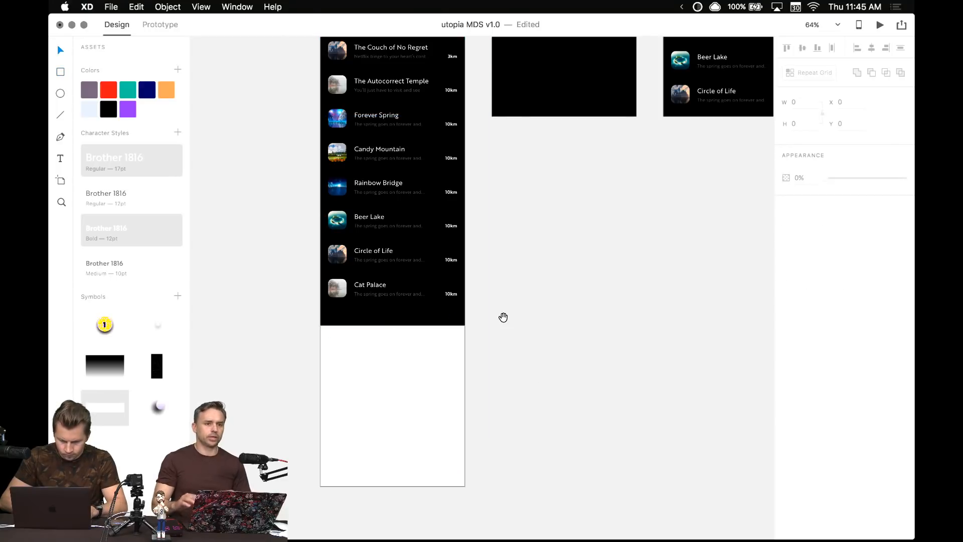
{"action": "scroll", "coordinate": [486, 344], "scroll_direction": "left", "scroll_amount": 3}
{"action": "left_click", "coordinate": [433, 351]}
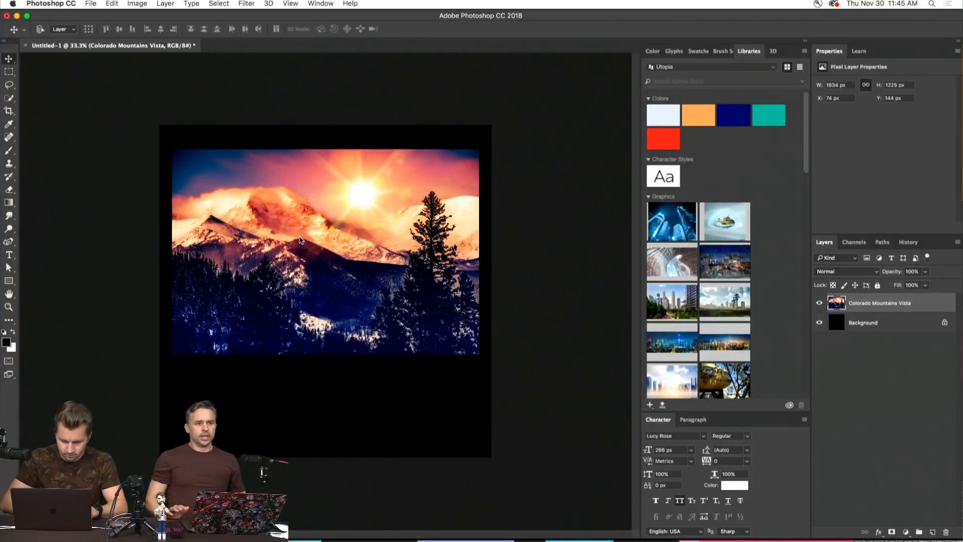
- Add the Colorado Mountains Vista image from the Photoshop document to the Utopia library's graphics
{"action": "left_click", "coordinate": [299, 240], "text": "super"}
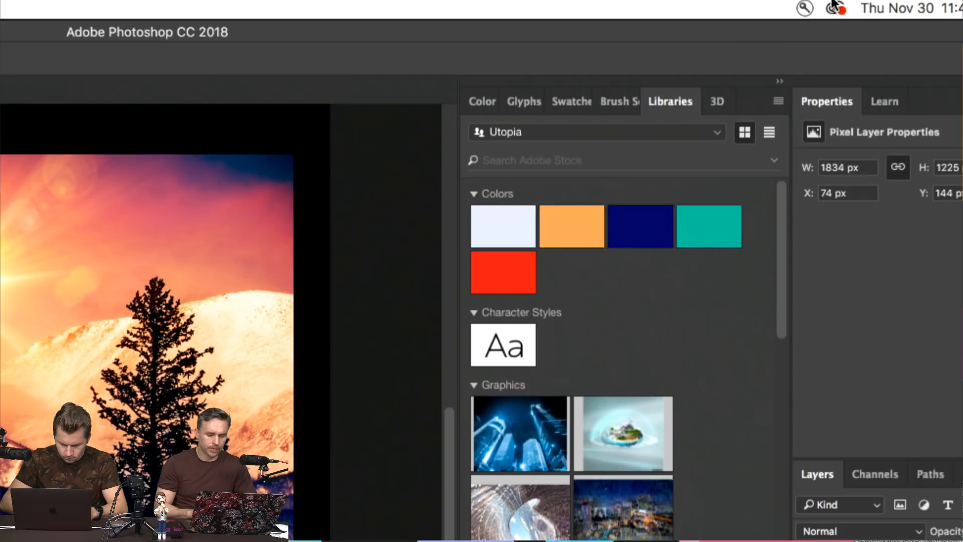
{"action": "scroll", "coordinate": [833, 5], "scroll_direction": "down", "scroll_amount": 2}
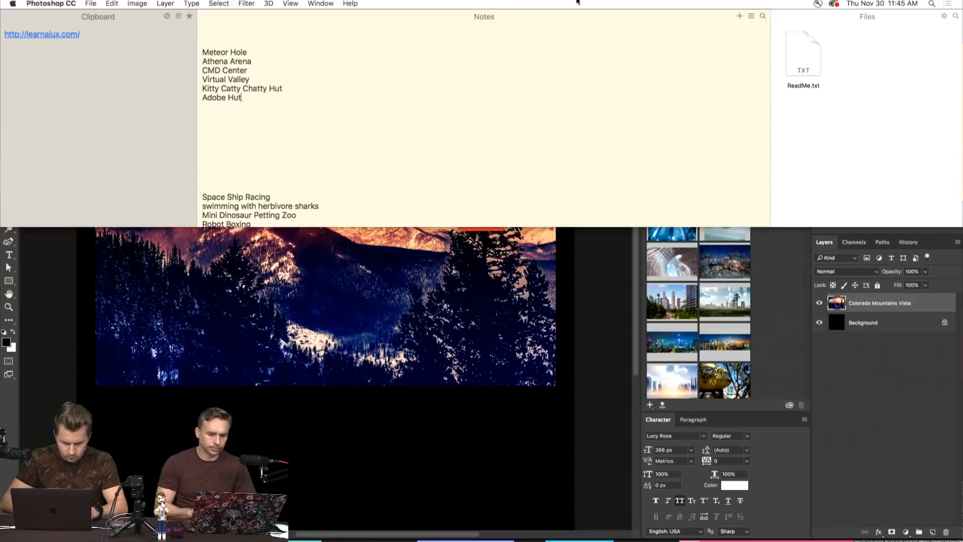
{"action": "scroll", "coordinate": [578, 1], "scroll_direction": "up", "scroll_amount": 2}
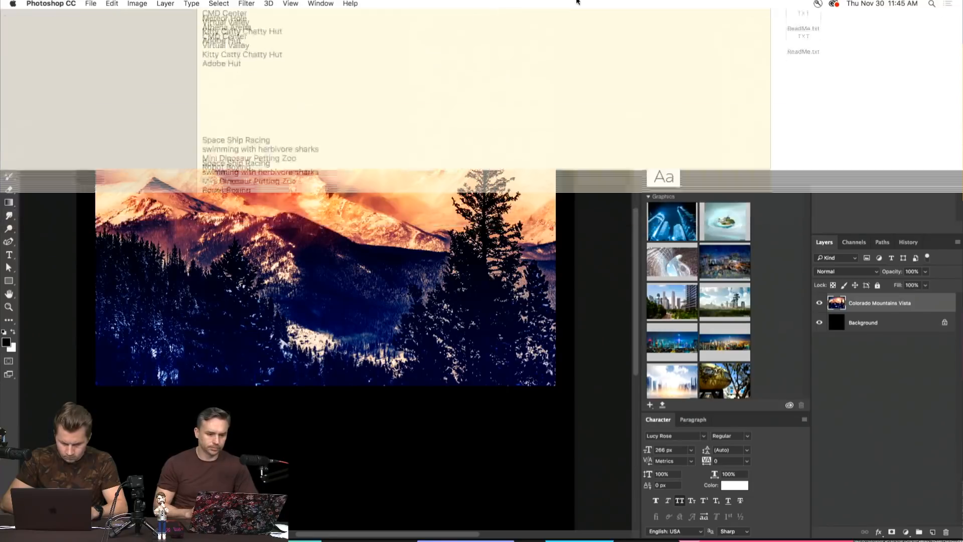
{"action": "left_click_drag", "start_coordinate": [429, 190], "coordinate": [679, 242]}
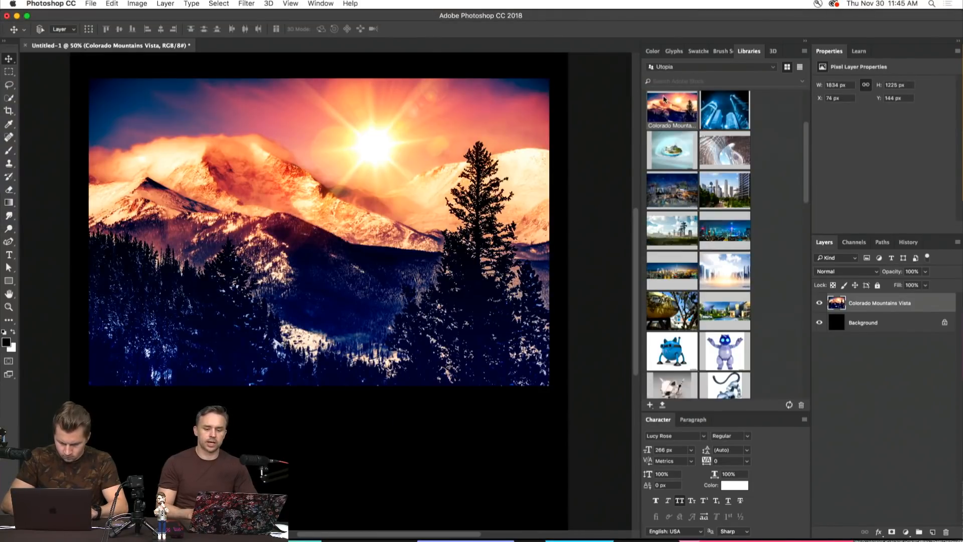
{"action": "scroll", "coordinate": [675, 119], "scroll_direction": "up", "scroll_amount": 4}
- Switch to XD and open the Creative Cloud Libraries window showing the Utopia library
{"action": "mouse_move", "coordinate": [396, 532]}
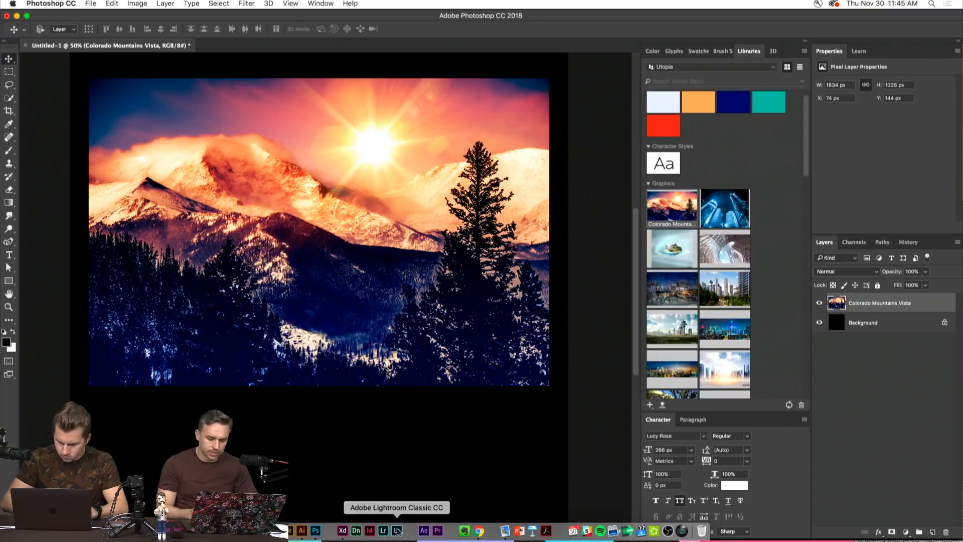
{"action": "left_click", "coordinate": [343, 530]}
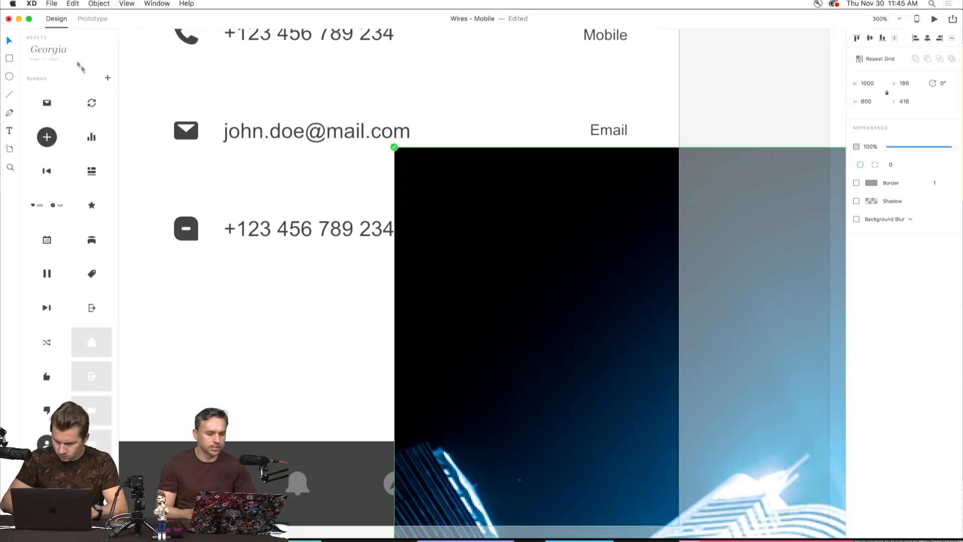
{"action": "left_click", "coordinate": [52, 4]}
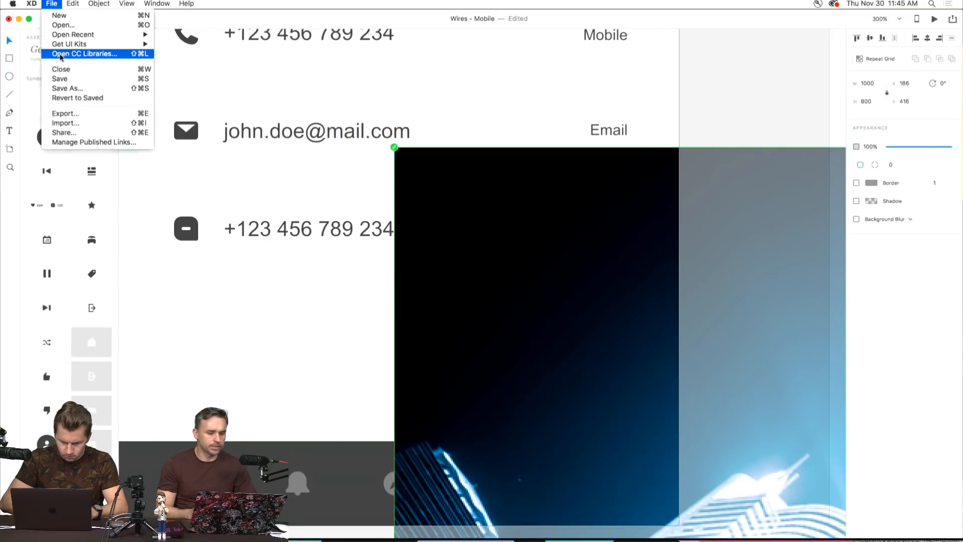
{"action": "left_click", "coordinate": [61, 54]}
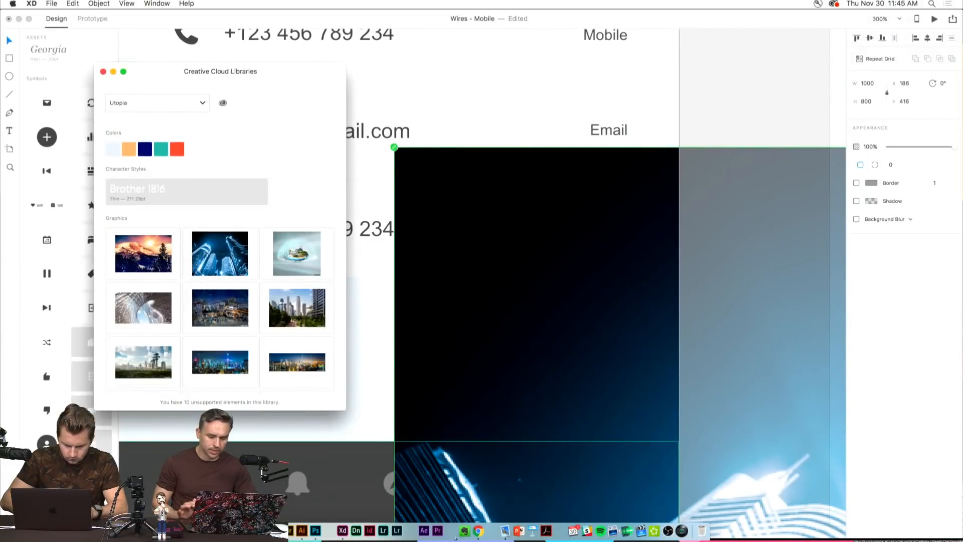
- Switch to Adobe Stock in Chrome and save the preview of the futuristic city with ringed towers to the Utopia library
{"action": "left_click", "coordinate": [478, 531]}
{"action": "left_click", "coordinate": [423, 21]}
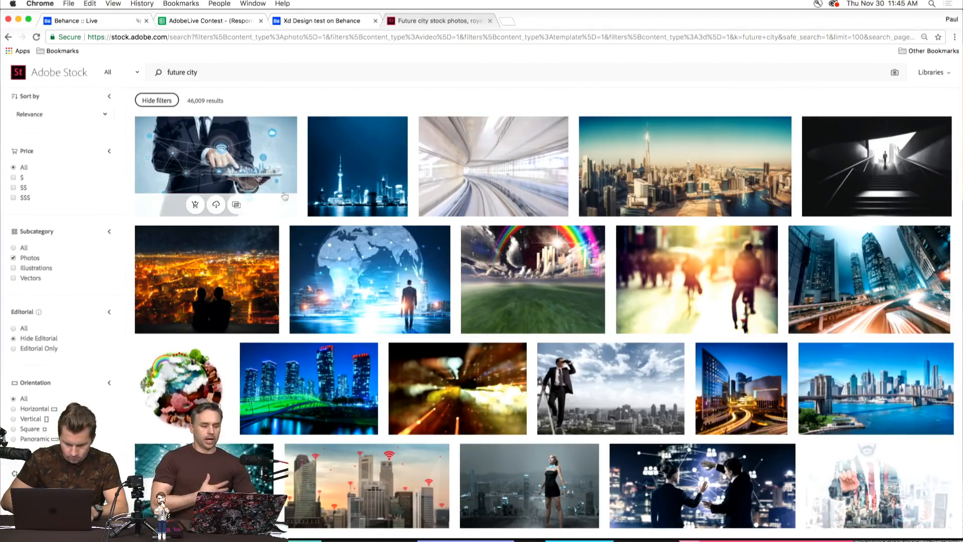
{"action": "mouse_move", "coordinate": [335, 213]}
{"action": "scroll", "coordinate": [335, 213], "scroll_direction": "down", "scroll_amount": 5}
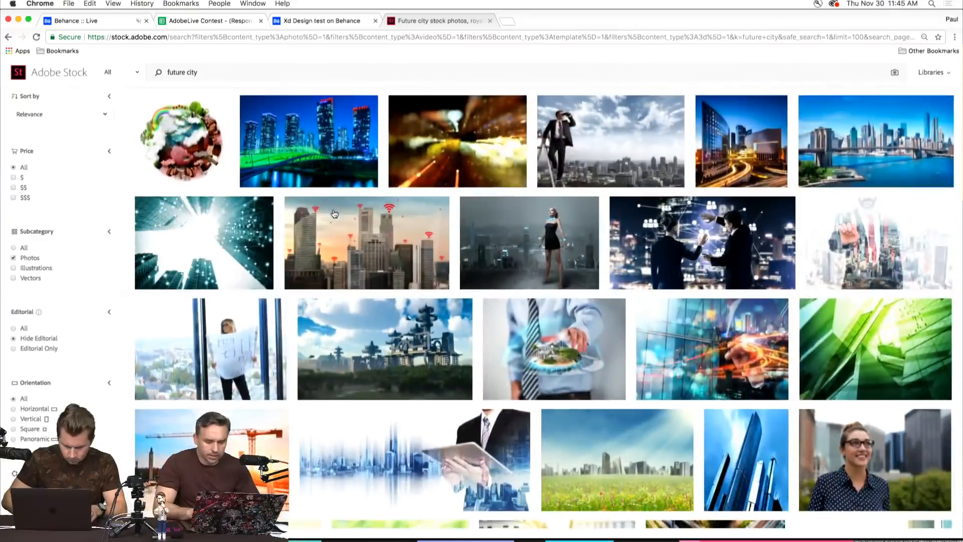
{"action": "scroll", "coordinate": [335, 214], "scroll_direction": "down", "scroll_amount": 1}
{"action": "mouse_move", "coordinate": [375, 273]}
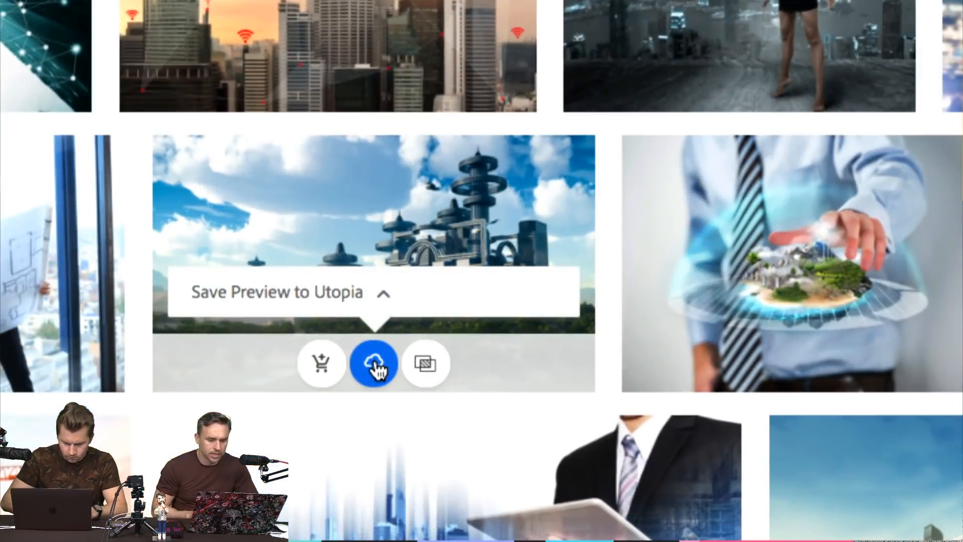
{"action": "left_click", "coordinate": [375, 363]}
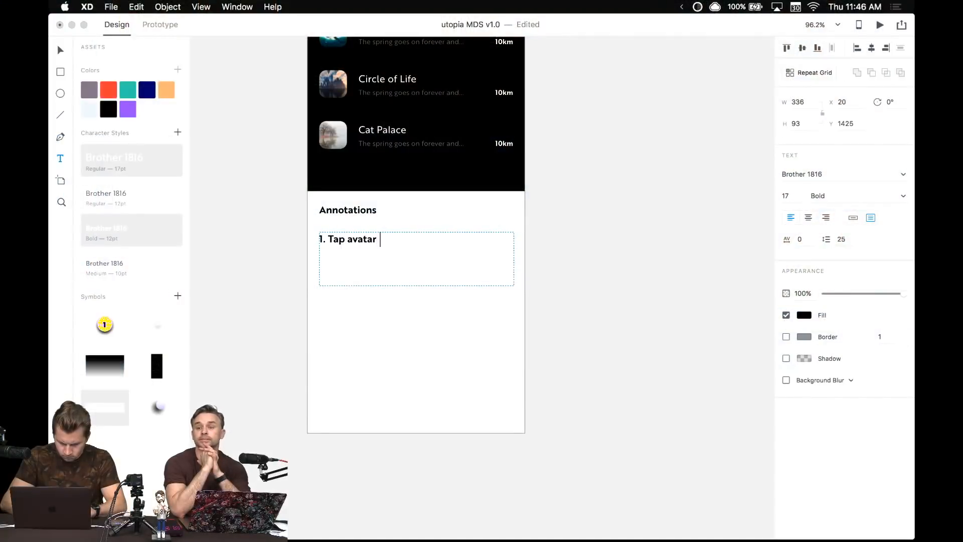
{"action": "key", "text": "super+Left"}
{"action": "key", "text": "Right"}
{"action": "key", "text": "Right"}
{"action": "key", "text": "Right"}
{"action": "type", "text": "prof"}
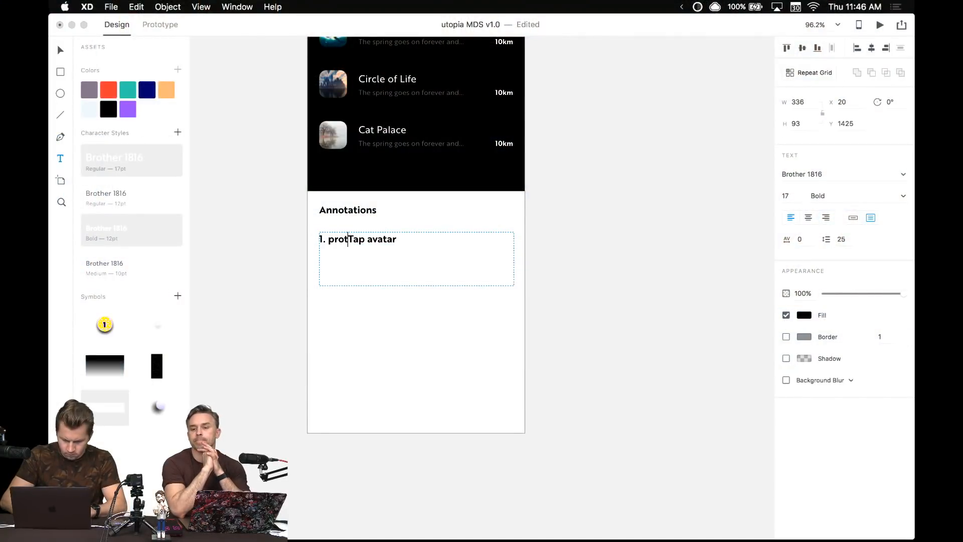
{"action": "key", "text": "BackSpace"}
{"action": "key", "text": "BackSpace"}
{"action": "key", "text": "BackSpace"}
{"action": "key", "text": "BackSpace"}
{"action": "type", "text": "Protytope"}
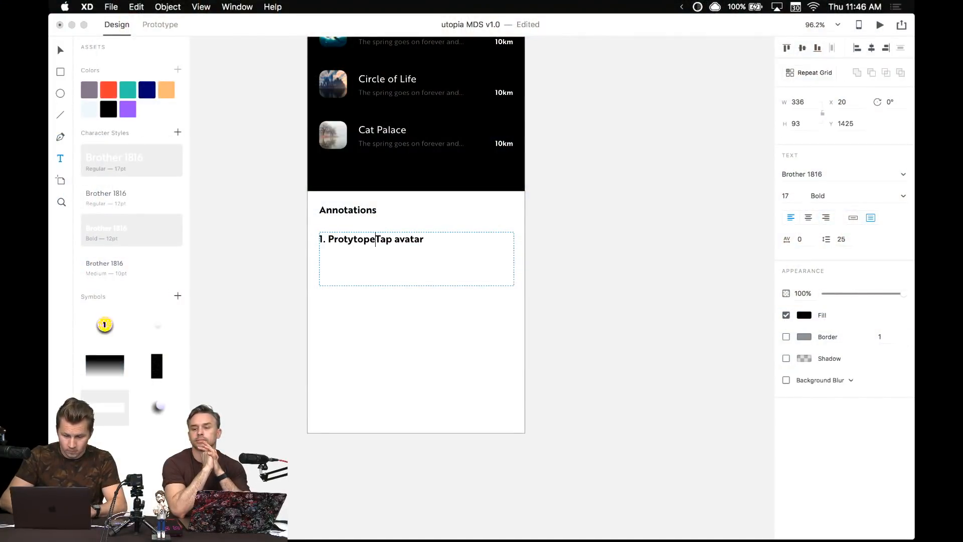
{"action": "key", "text": "Escape"}
{"action": "scroll", "coordinate": [320, 239], "scroll_direction": "up", "scroll_amount": 5}
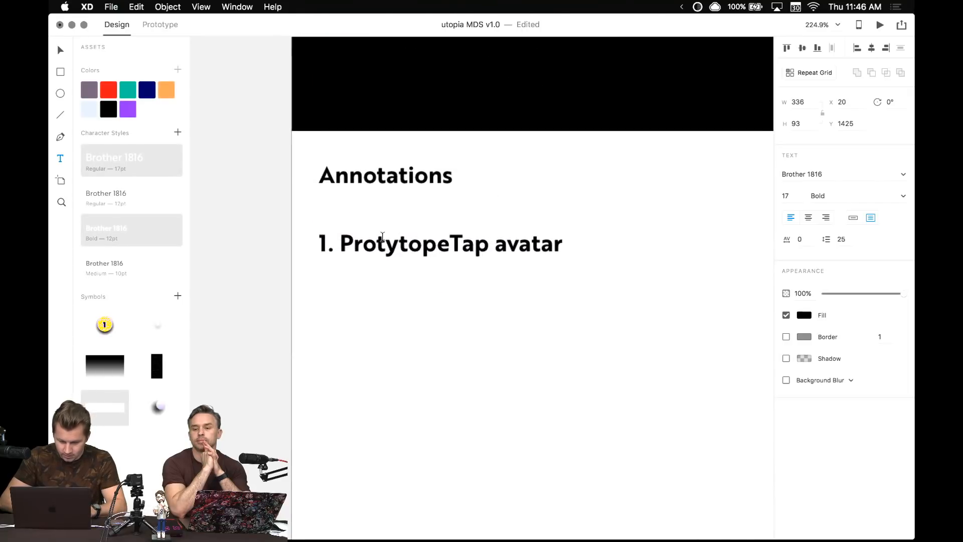
{"action": "left_click_drag", "start_coordinate": [386, 244], "coordinate": [623, 244]}
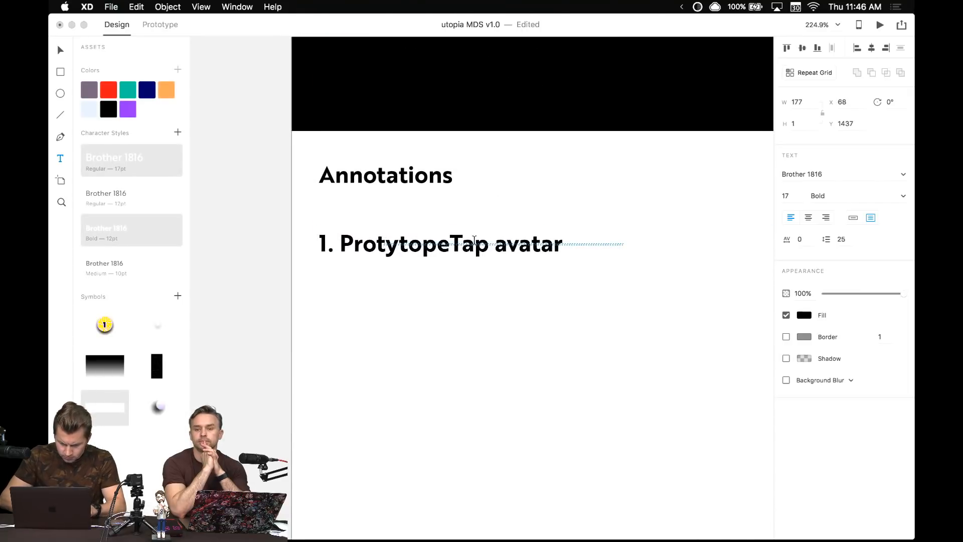
{"action": "key", "text": "Escape"}
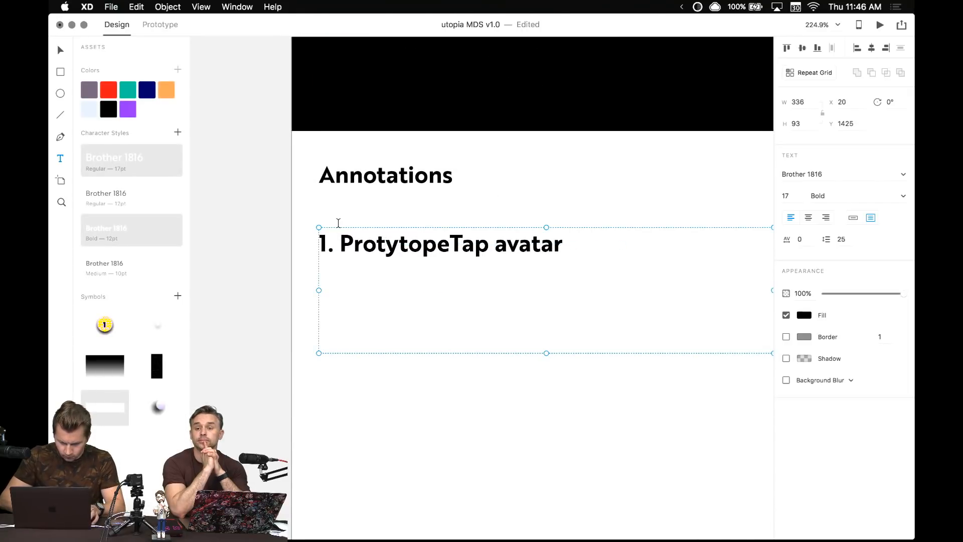
- Replace everything after "1." in the first annotation with the tag "[PROTOTYPE ONLY]"
{"action": "double_click", "coordinate": [363, 245]}
{"action": "left_click", "coordinate": [385, 244]}
{"action": "left_click_drag", "start_coordinate": [385, 243], "coordinate": [594, 242]}
{"action": "key", "text": "BackSpace"}
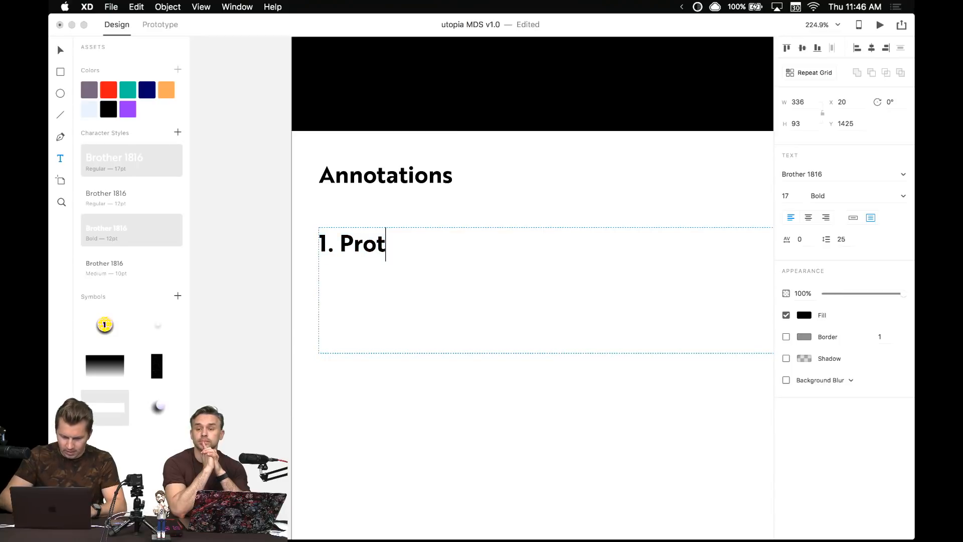
{"action": "type", "text": "o"}
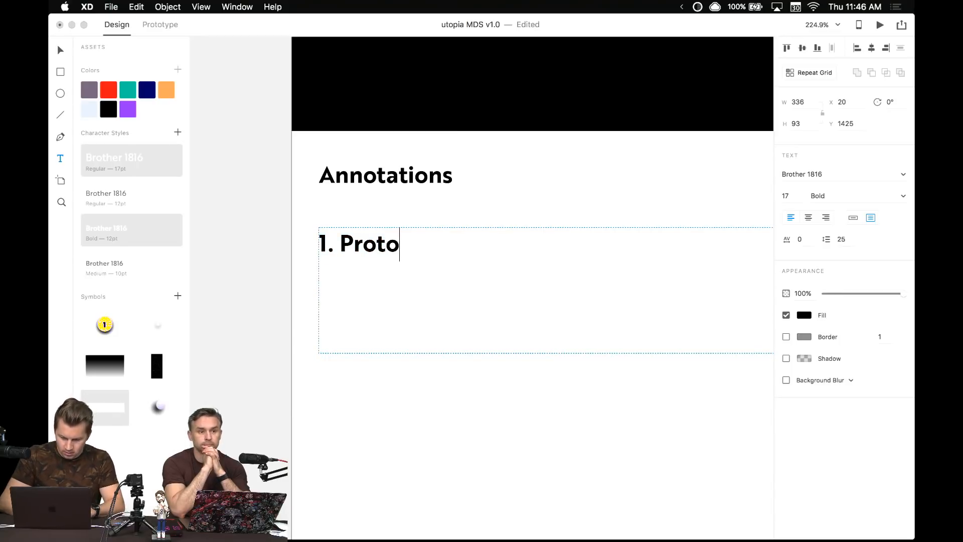
{"action": "key", "text": "BackSpace"}
{"action": "key", "text": "BackSpace"}
{"action": "key", "text": "BackSpace"}
{"action": "key", "text": "BackSpace"}
{"action": "key", "text": "BackSpace"}
{"action": "type", "text": "["}
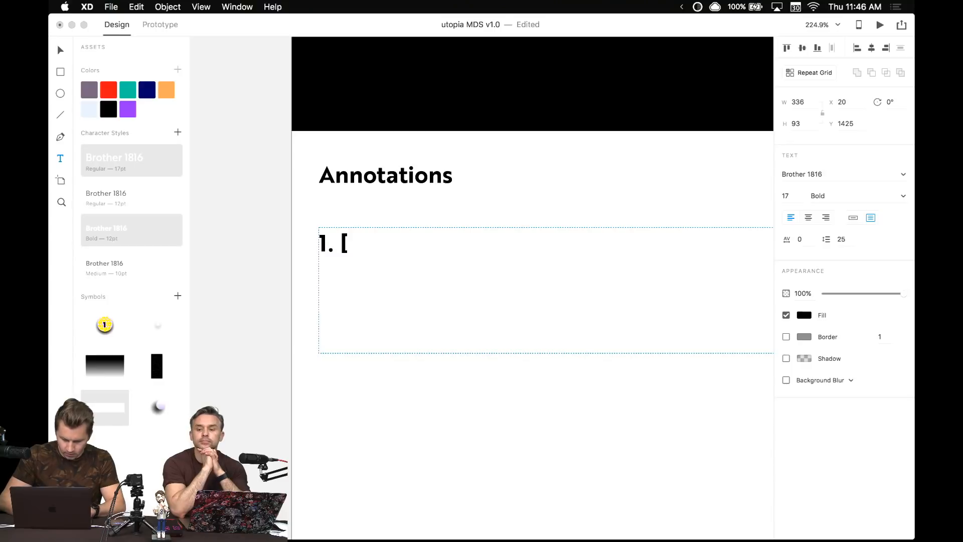
{"action": "type", "text": "PROTO"}
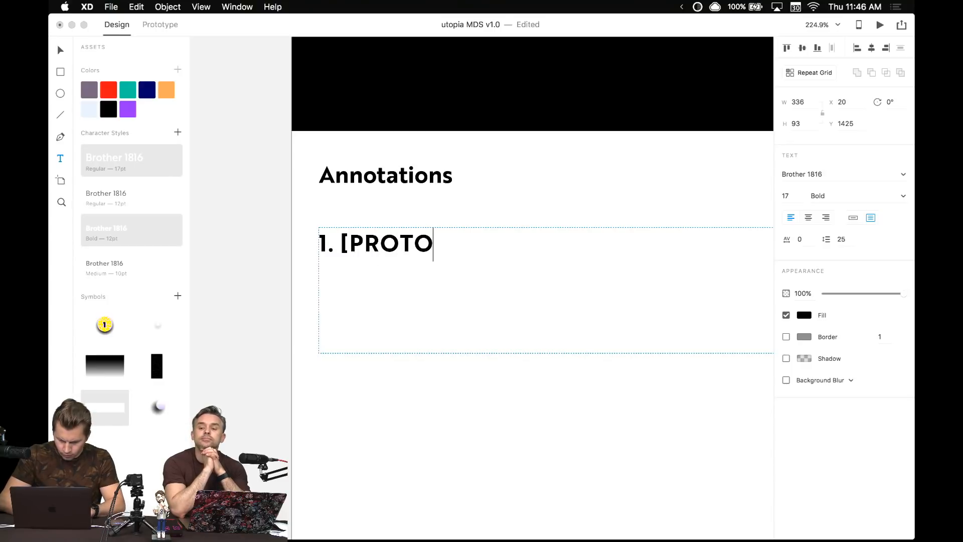
{"action": "type", "text": "TYPE ONLY] "}
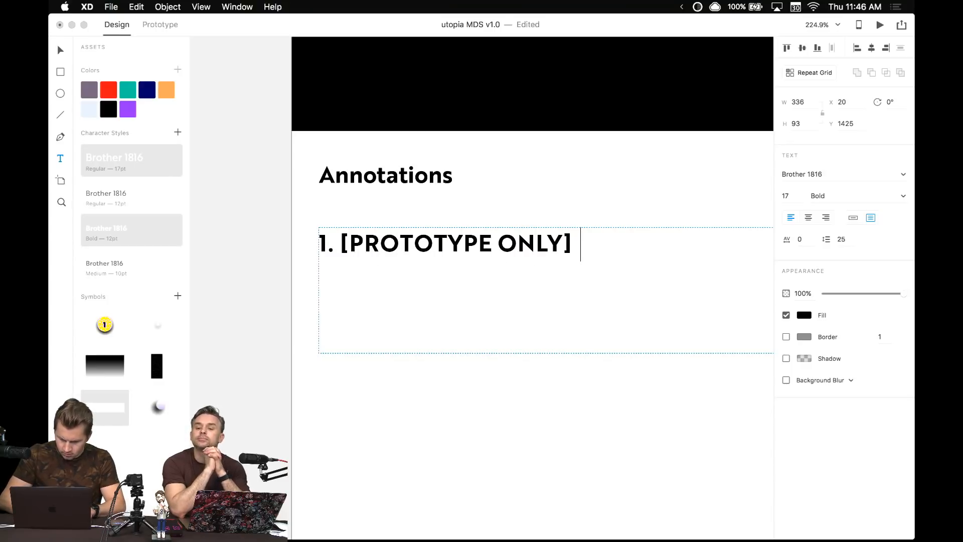
- Complete the first annotation with the sentence "Tap to return to main prototype screen."
{"action": "type", "text": "Tap to reu"}
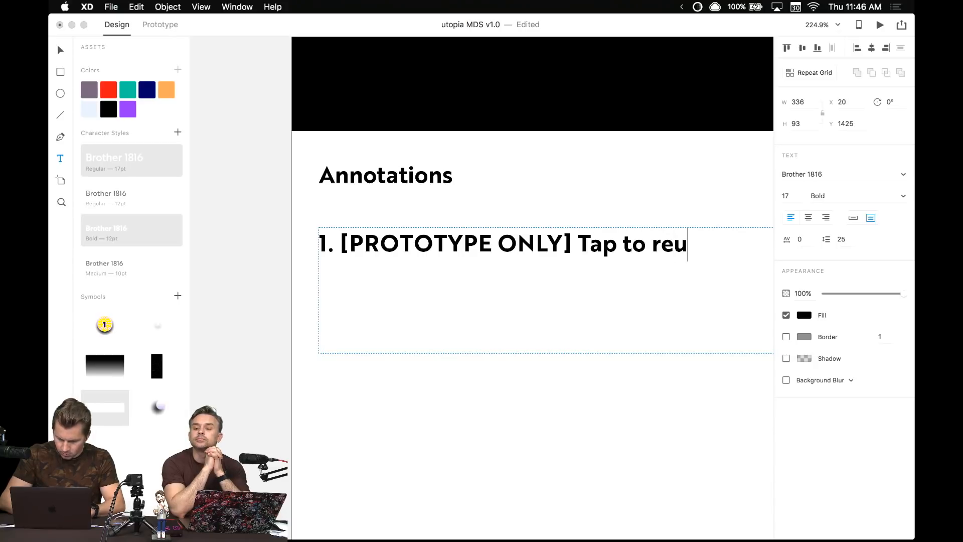
{"action": "key", "text": "BackSpace"}
{"action": "type", "text": "turn to mai"}
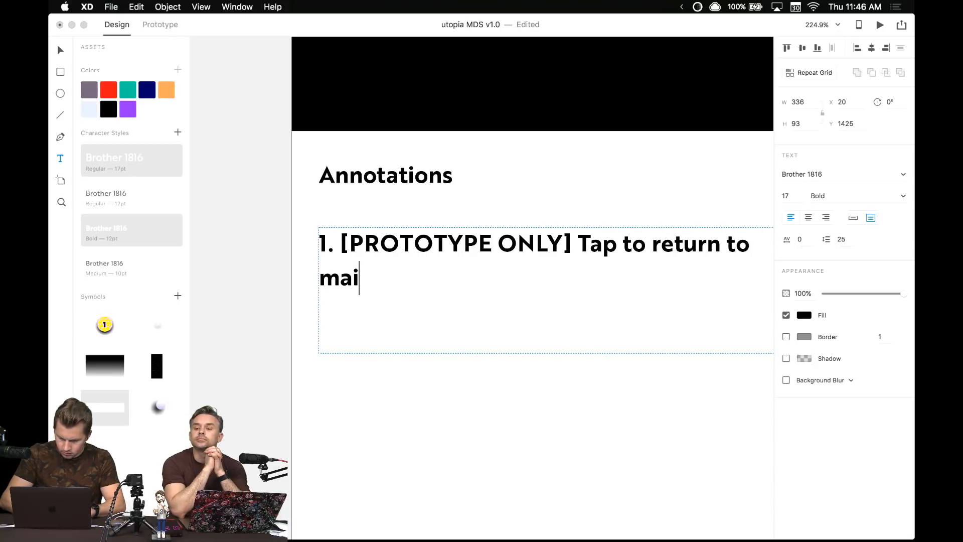
{"action": "type", "text": "n prototype screen."}
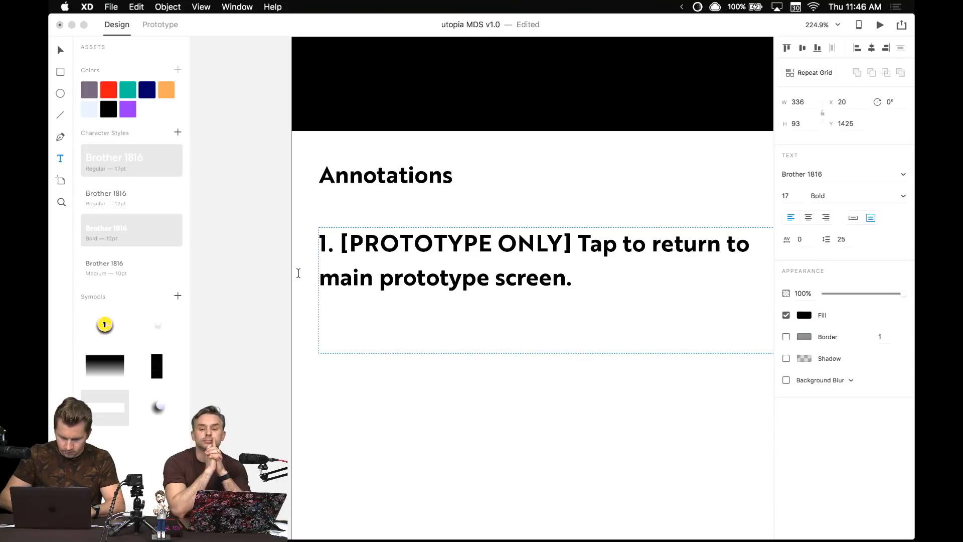
{"action": "key", "text": "Escape"}
{"action": "key", "text": "Escape"}
{"action": "scroll", "coordinate": [479, 279], "scroll_direction": "down", "scroll_amount": 5}
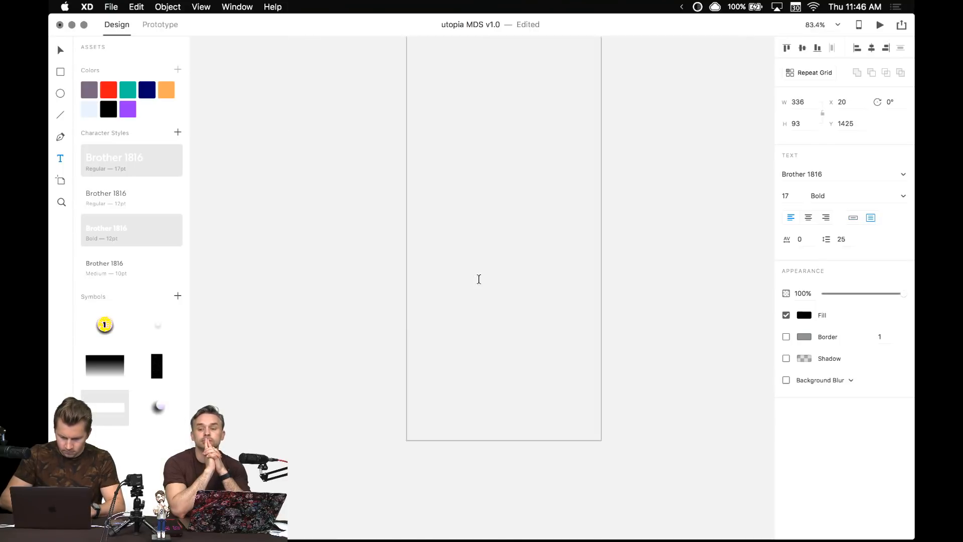
{"action": "scroll", "coordinate": [480, 279], "scroll_direction": "down", "scroll_amount": 1}
{"action": "key", "text": "Escape"}
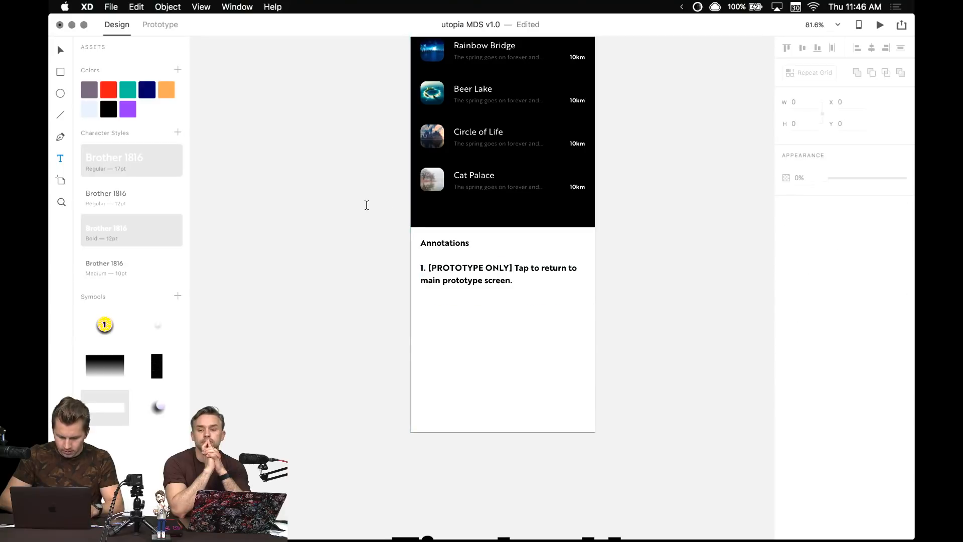
- Extend the annotation text box downward to a height of about 224
{"action": "scroll", "coordinate": [370, 172], "scroll_direction": "up", "scroll_amount": 10}
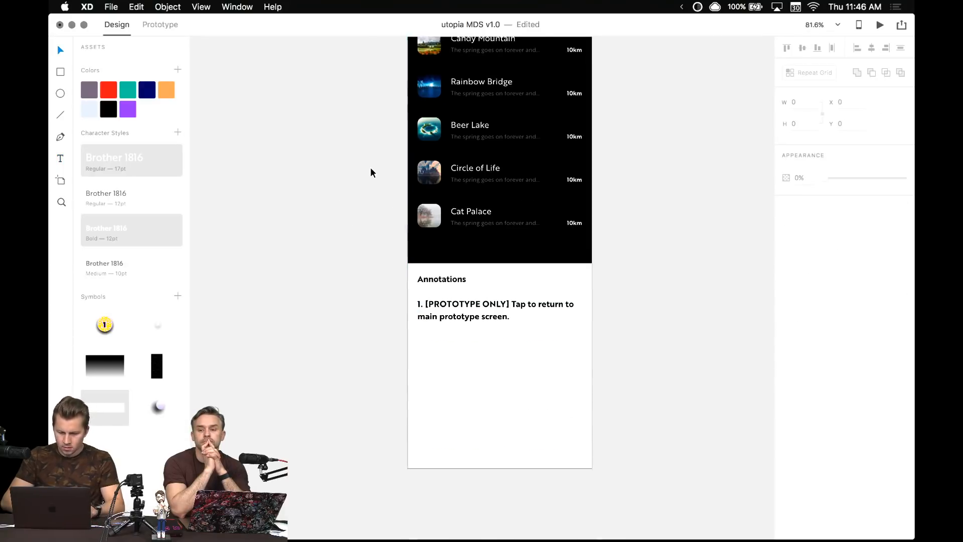
{"action": "scroll", "coordinate": [370, 172], "scroll_direction": "up", "scroll_amount": 1}
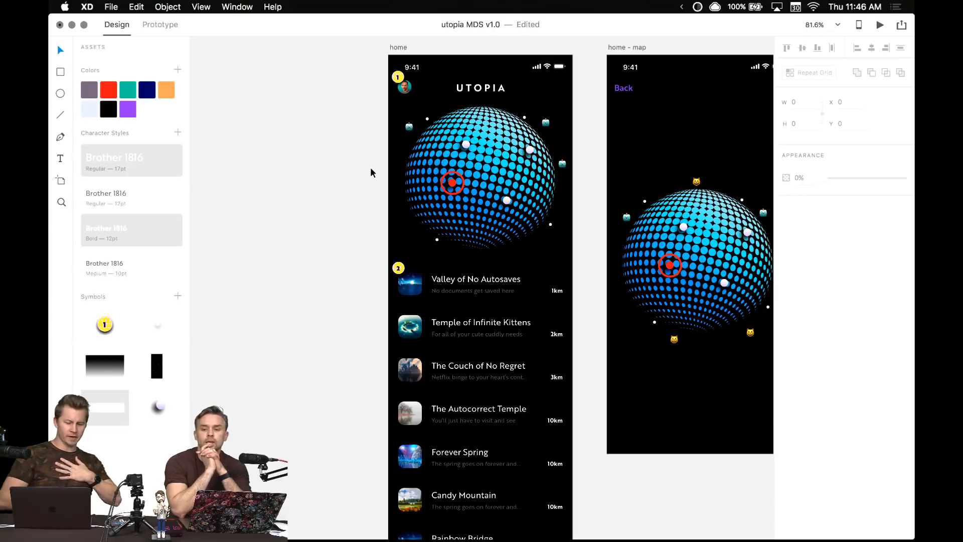
{"action": "scroll", "coordinate": [345, 223], "scroll_direction": "down", "scroll_amount": 8}
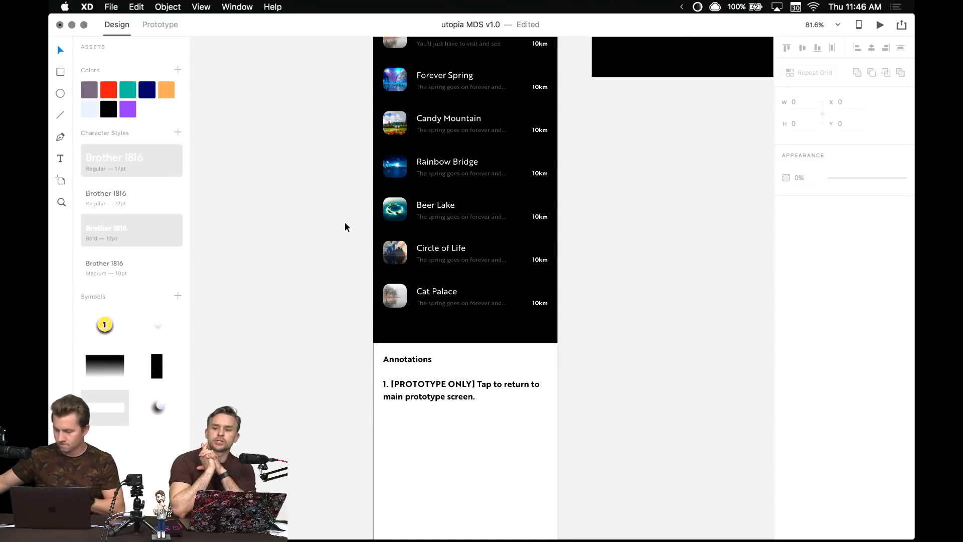
{"action": "scroll", "coordinate": [340, 342], "scroll_direction": "up", "scroll_amount": 5}
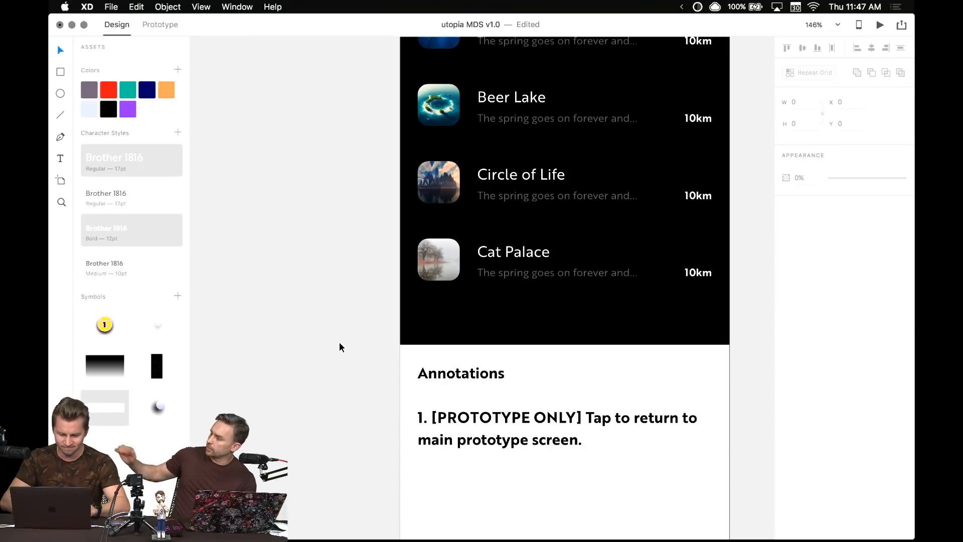
{"action": "scroll", "coordinate": [339, 347], "scroll_direction": "down", "scroll_amount": 3}
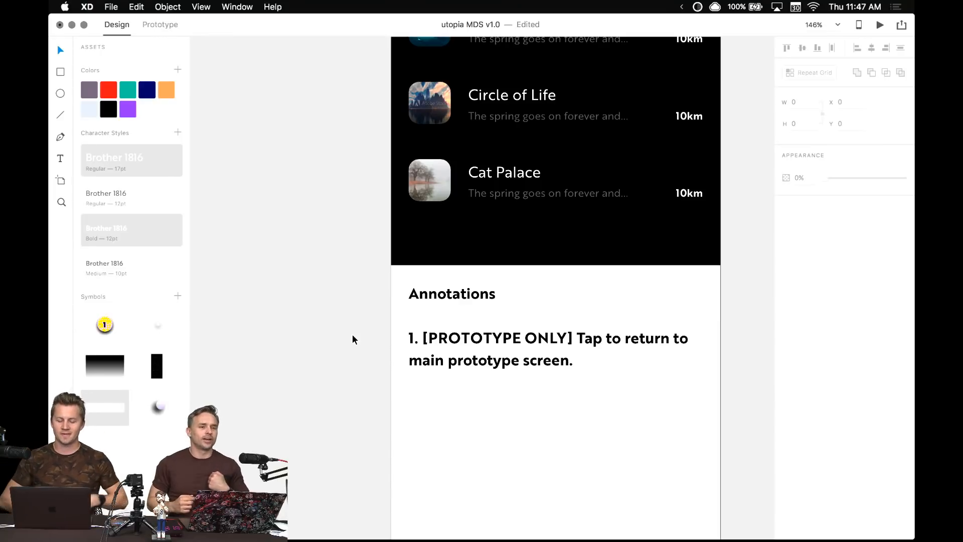
{"action": "scroll", "coordinate": [352, 335], "scroll_direction": "down", "scroll_amount": 1}
{"action": "left_click", "coordinate": [549, 308]}
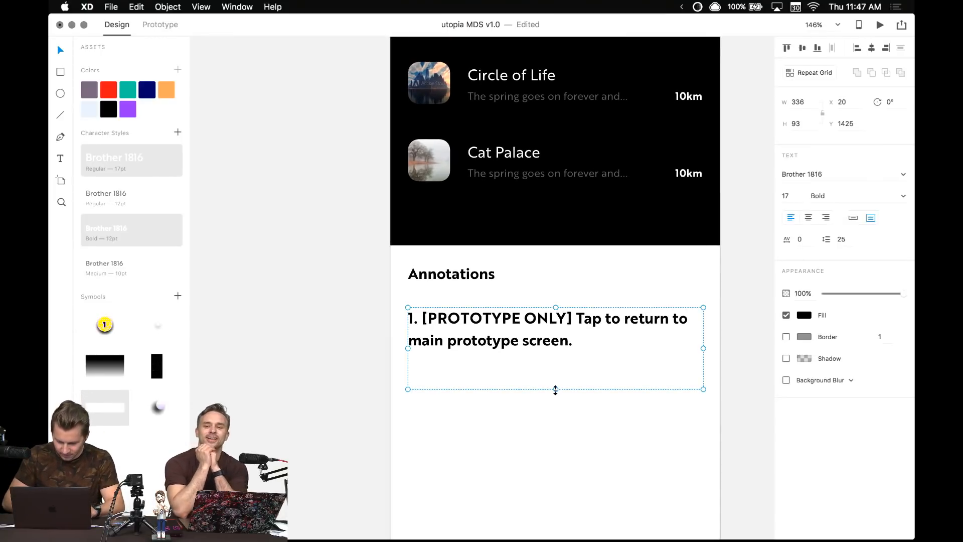
{"action": "scroll", "coordinate": [538, 267], "scroll_direction": "down", "scroll_amount": 3}
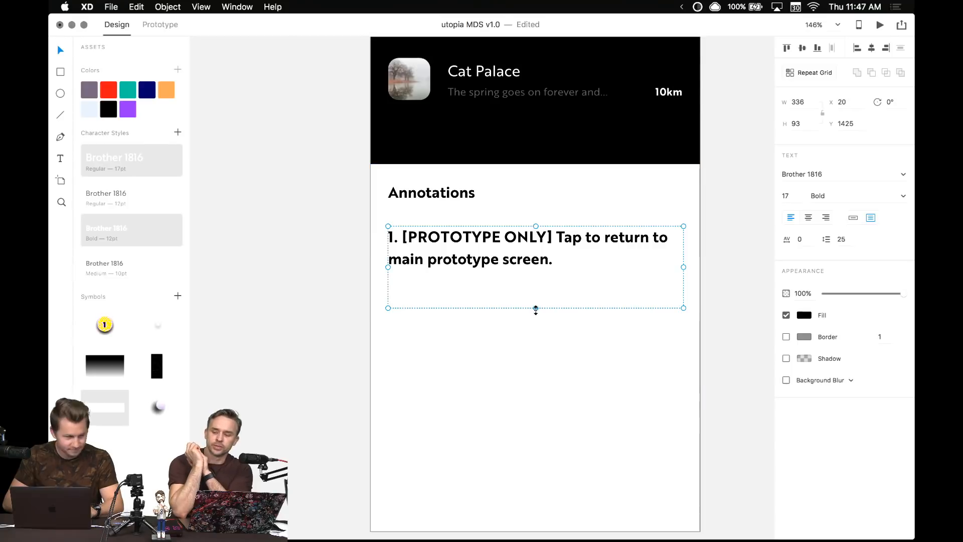
{"action": "left_click_drag", "start_coordinate": [536, 307], "coordinate": [538, 423]}
- Add a second annotation reading "2. Slight parallax on scroll." after a blank line below the first one
{"action": "double_click", "coordinate": [535, 258]}
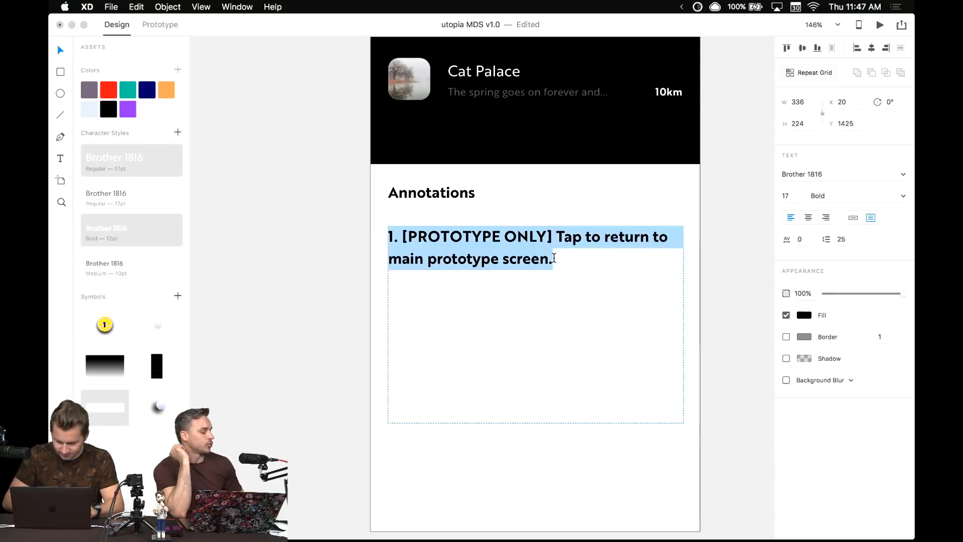
{"action": "left_click", "coordinate": [556, 261]}
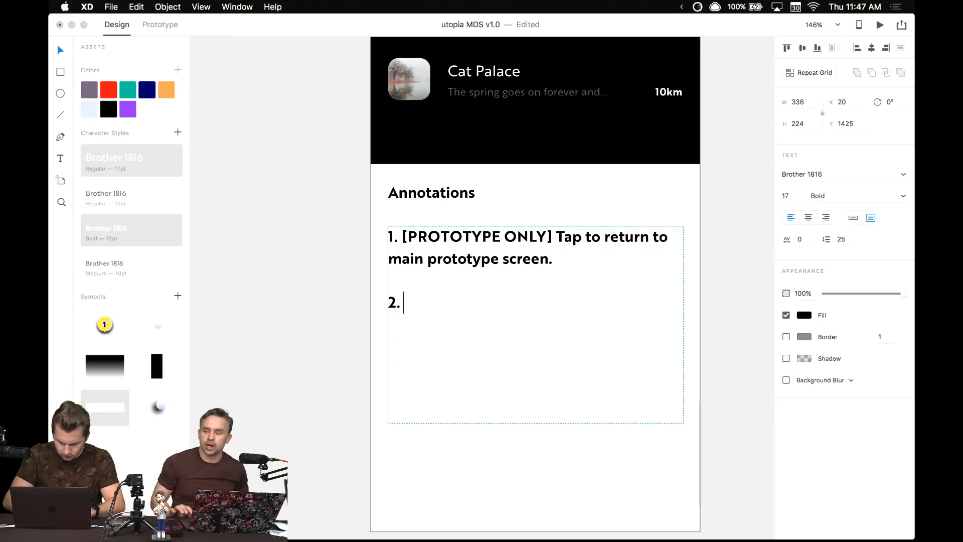
{"action": "type", "text": "Slight parr"}
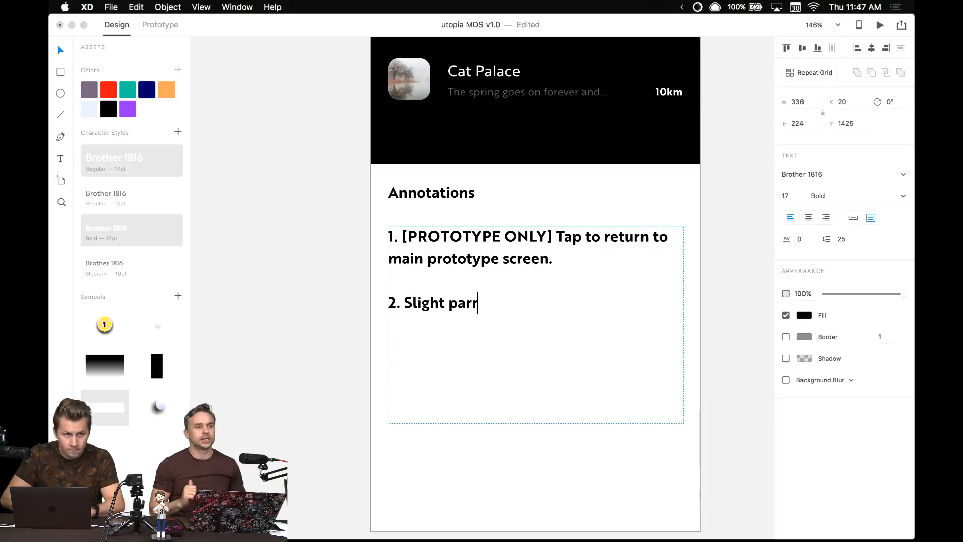
{"action": "scroll", "coordinate": [428, 302], "scroll_direction": "up", "scroll_amount": 5}
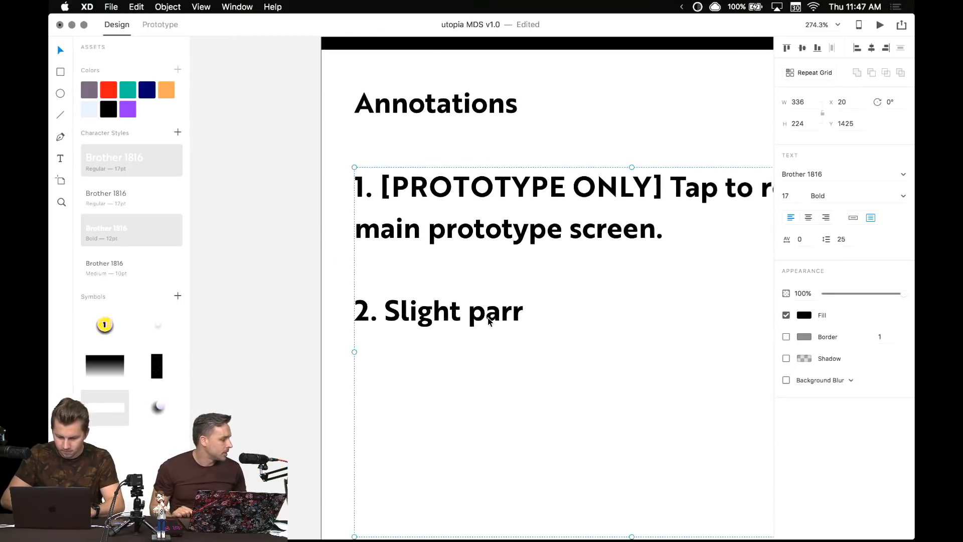
{"action": "key", "text": "super+a"}
{"action": "left_click", "coordinate": [519, 311]}
{"action": "key", "text": "BackSpace"}
{"action": "type", "text": "alla"}
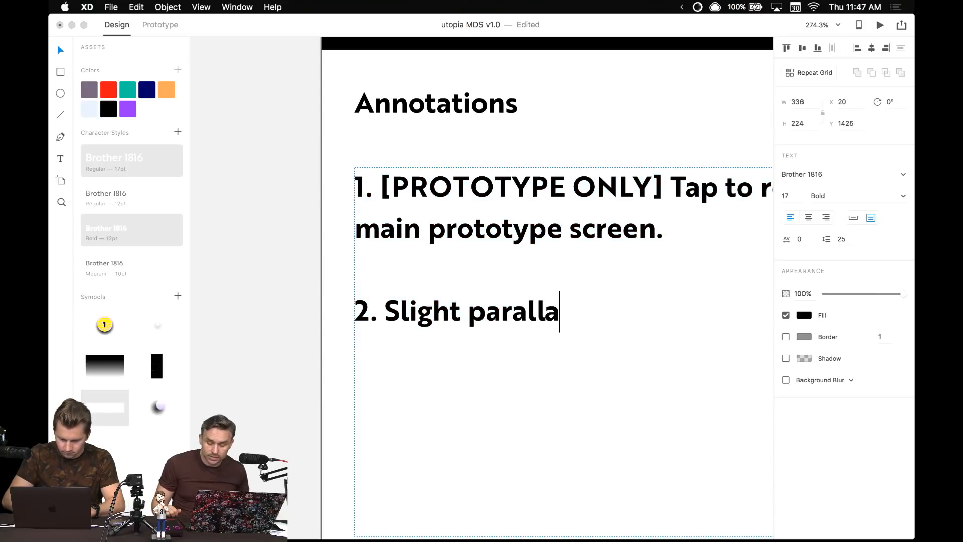
{"action": "type", "text": "x al"}
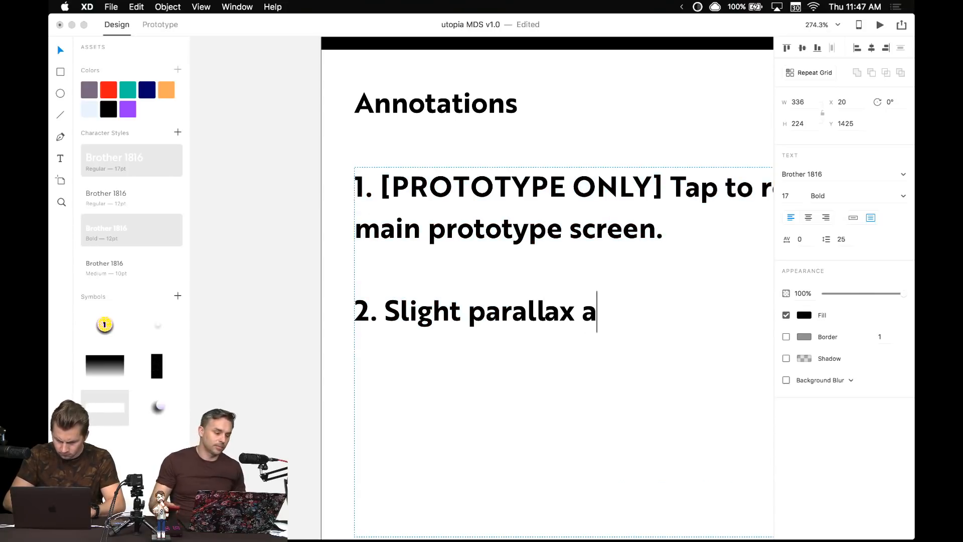
{"action": "key", "text": "BackSpace"}
{"action": "key", "text": "BackSpace"}
{"action": "type", "text": "on scrol"}
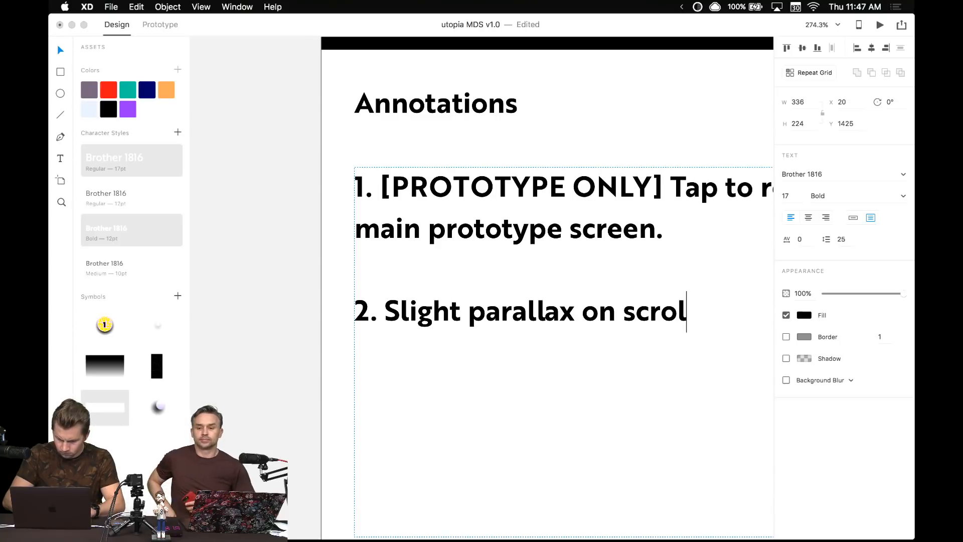
{"action": "type", "text": "l."}
{"action": "key", "text": "Escape"}
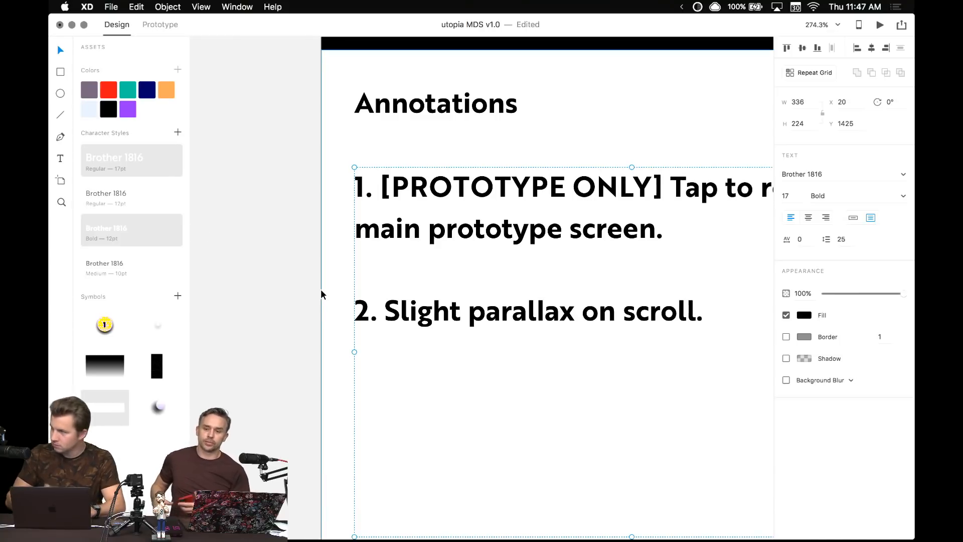
- Extend the second annotation with the sentence "Globe behind list goes slightly slower."
{"action": "scroll", "coordinate": [323, 297], "scroll_direction": "down", "scroll_amount": 5}
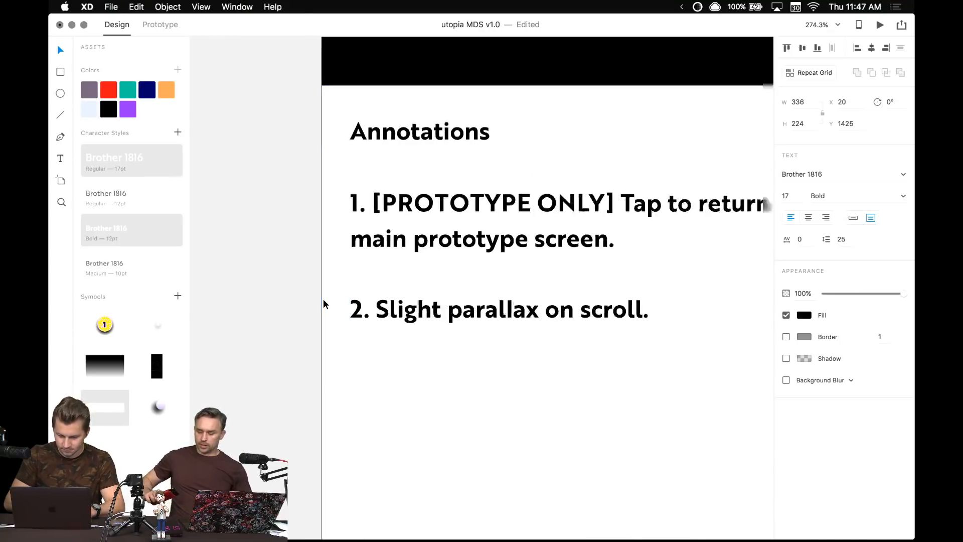
{"action": "key", "text": "Return"}
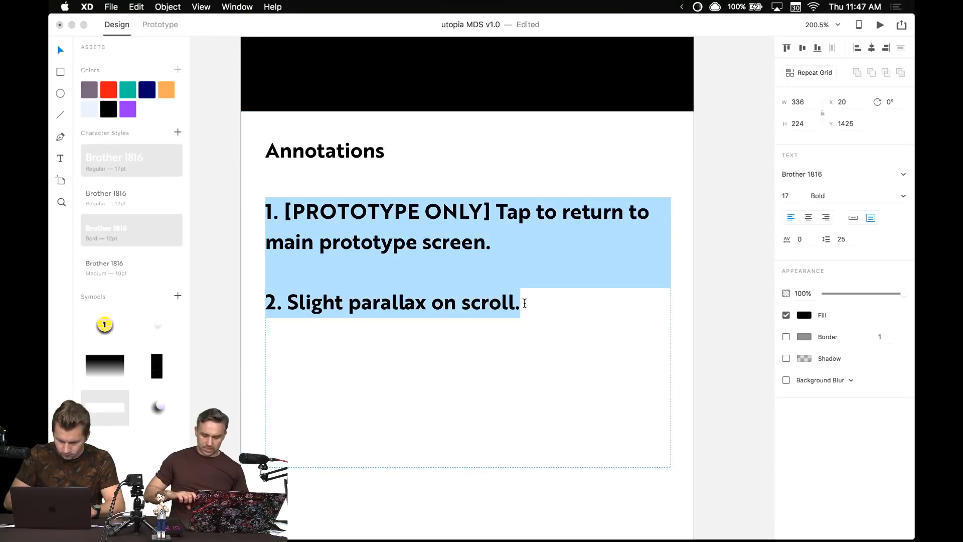
{"action": "left_click", "coordinate": [524, 302]}
{"action": "type", "text": "Globe fa"}
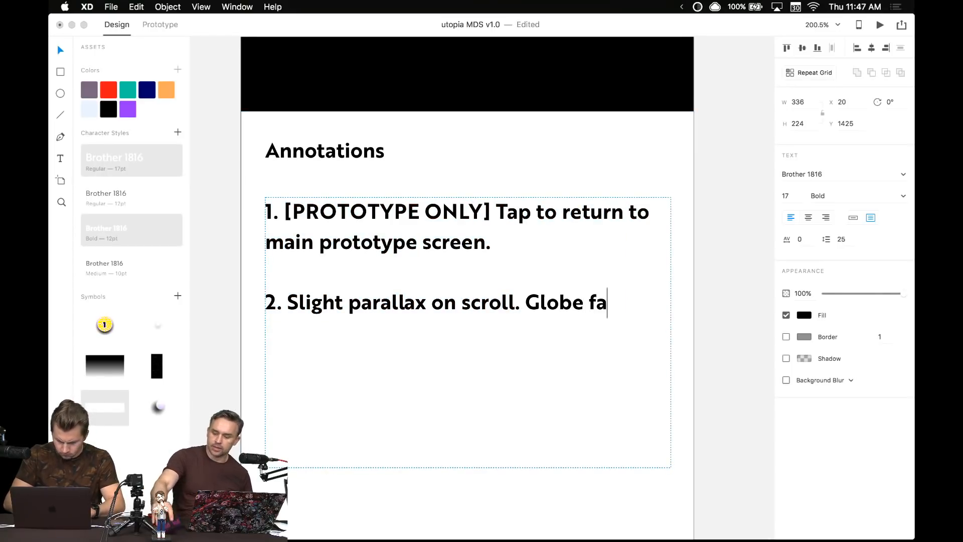
{"action": "key", "text": "BackSpace"}
{"action": "key", "text": "BackSpace"}
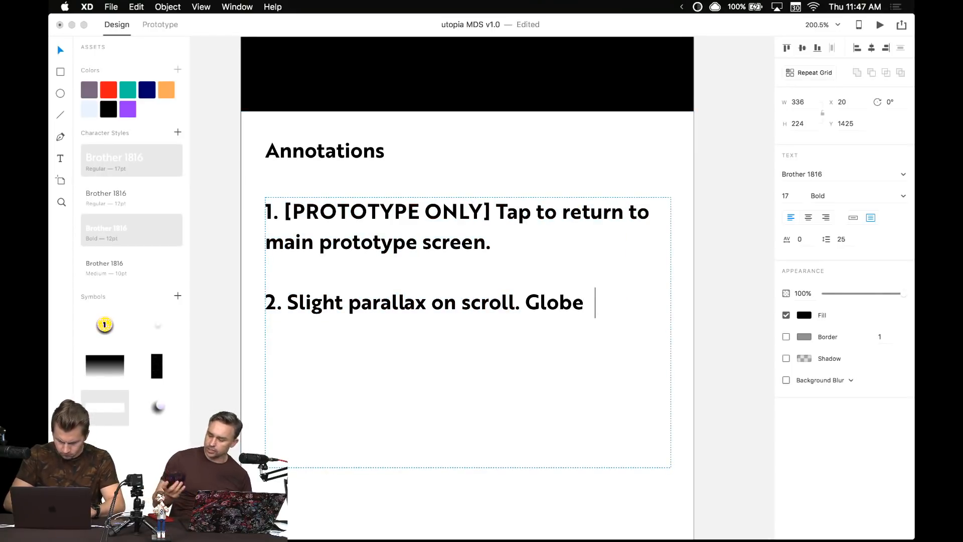
{"action": "type", "text": "behind list"}
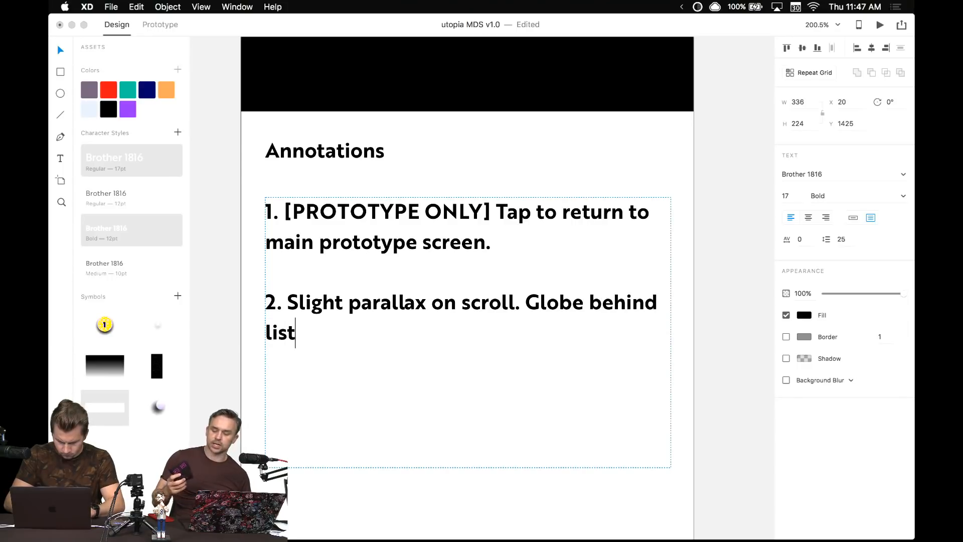
{"action": "type", "text": "sr"}
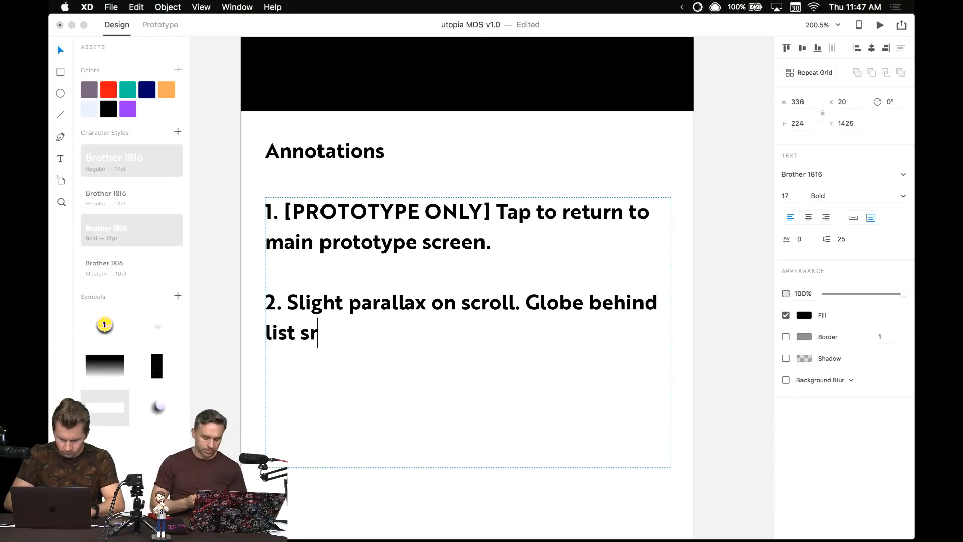
{"action": "key", "text": "BackSpace"}
{"action": "key", "text": "BackSpace"}
{"action": "type", "text": "goes lsi"}
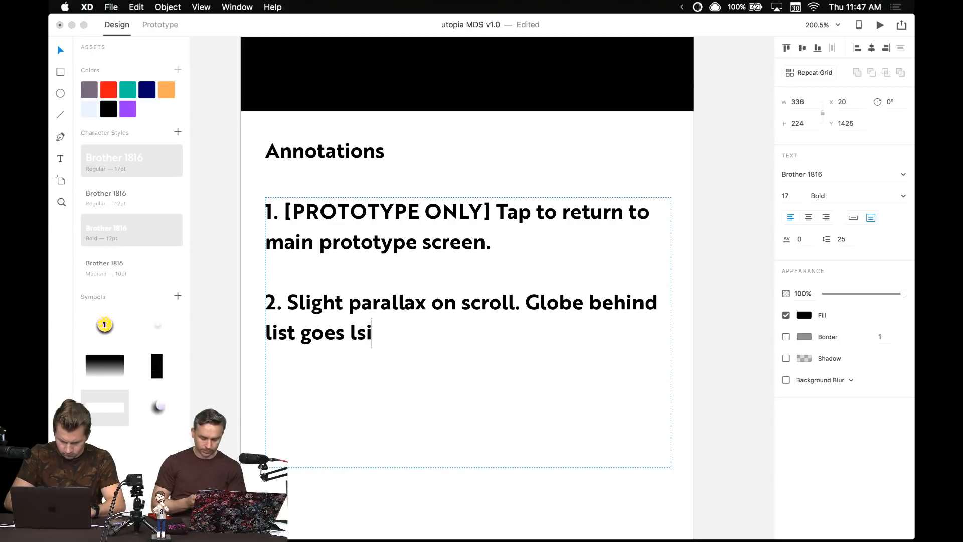
{"action": "key", "text": "BackSpace"}
{"action": "key", "text": "BackSpace"}
{"action": "key", "text": "BackSpace"}
{"action": "type", "text": "slightly slower."}
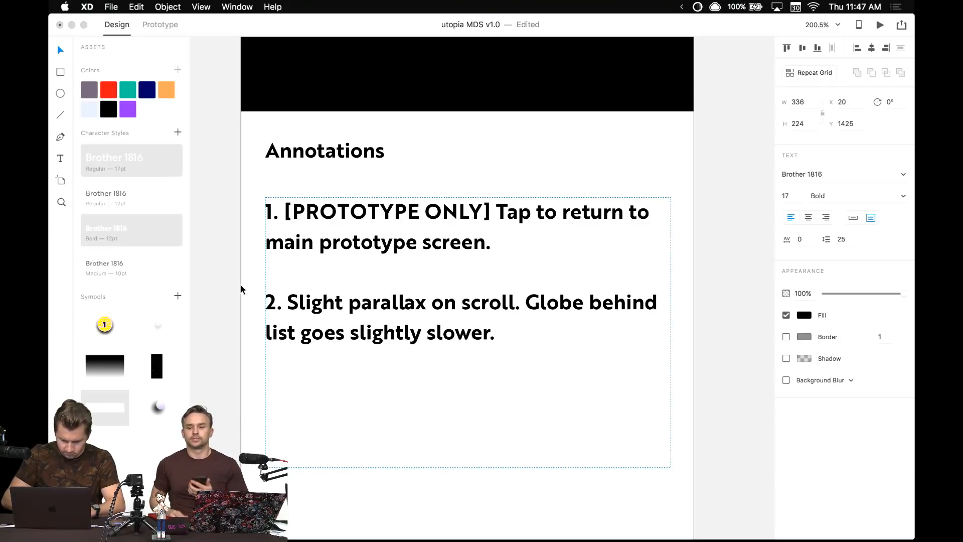
{"action": "key", "text": "Escape"}
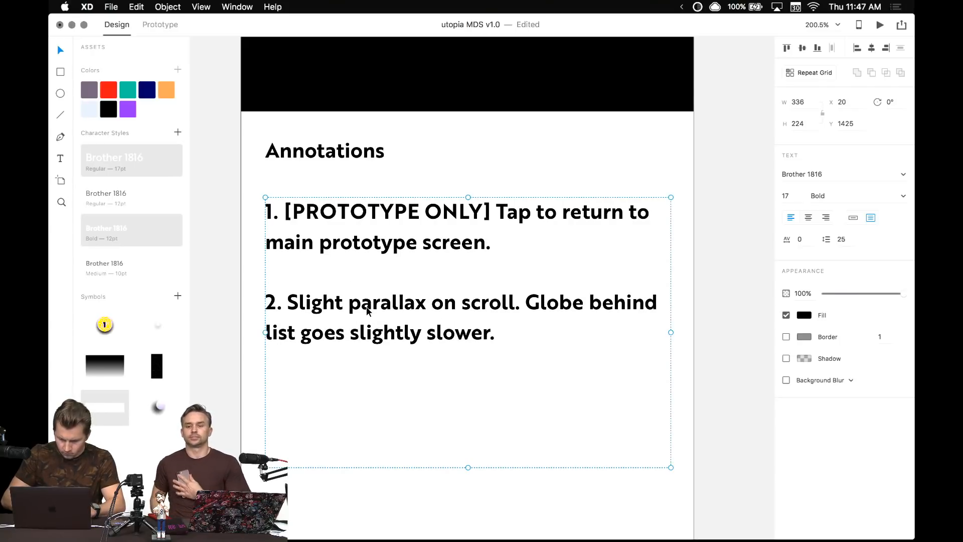
- Set the font weight of the numbered annotation text to Regular
{"action": "left_click", "coordinate": [903, 196]}
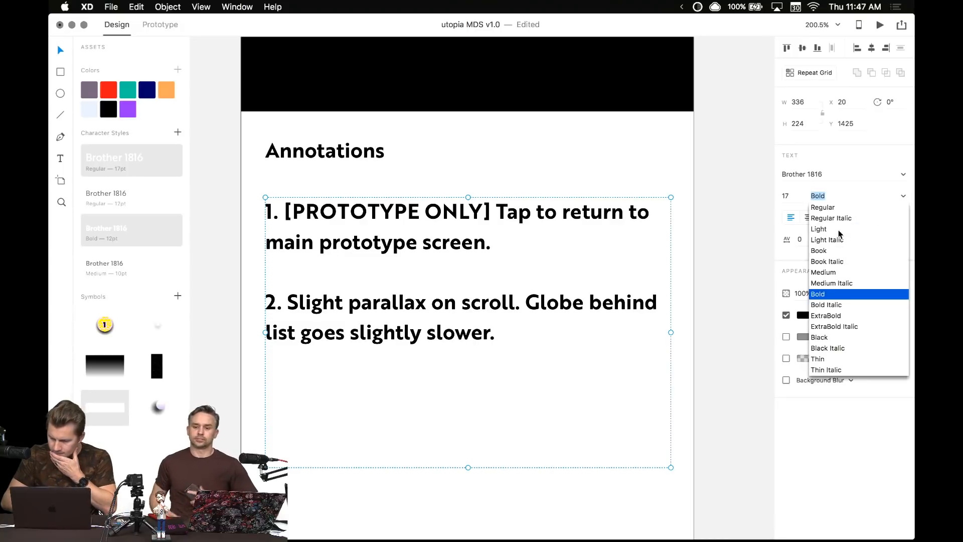
{"action": "left_click", "coordinate": [823, 207]}
{"action": "left_click", "coordinate": [709, 238]}
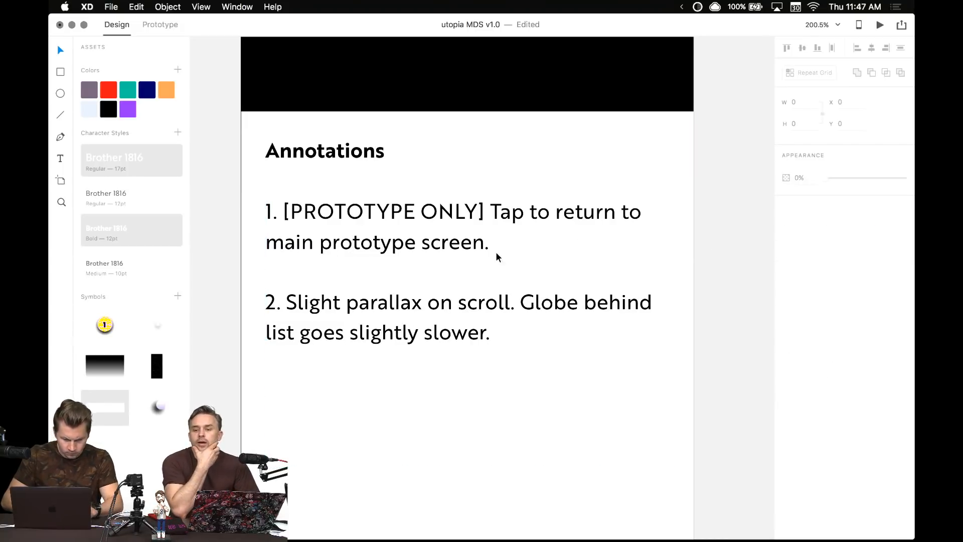
- Extend the annotation text box downward to a height of about 323, nearly to the lower edge of the white panel
{"action": "scroll", "coordinate": [368, 236], "scroll_direction": "up", "scroll_amount": 2}
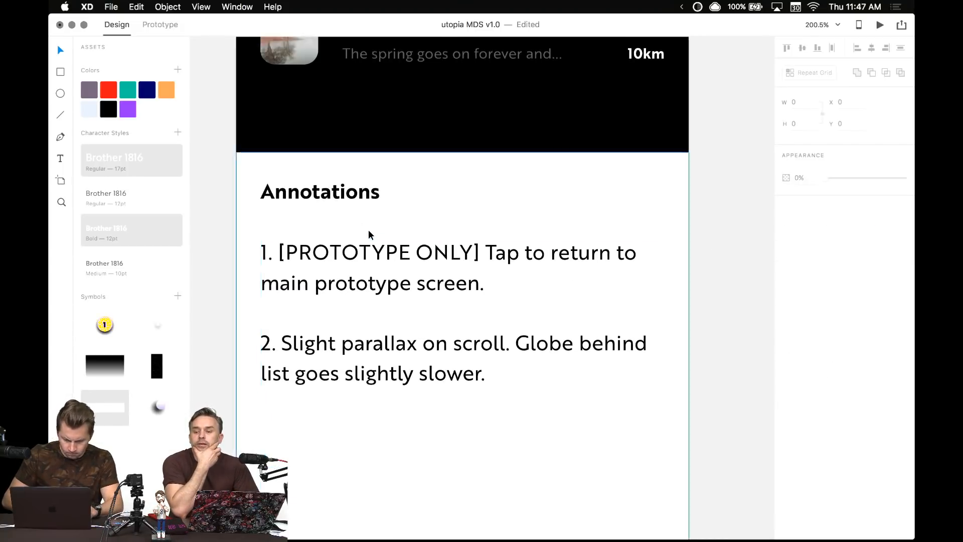
{"action": "scroll", "coordinate": [368, 230], "scroll_direction": "down", "scroll_amount": 5}
{"action": "left_click", "coordinate": [341, 367]}
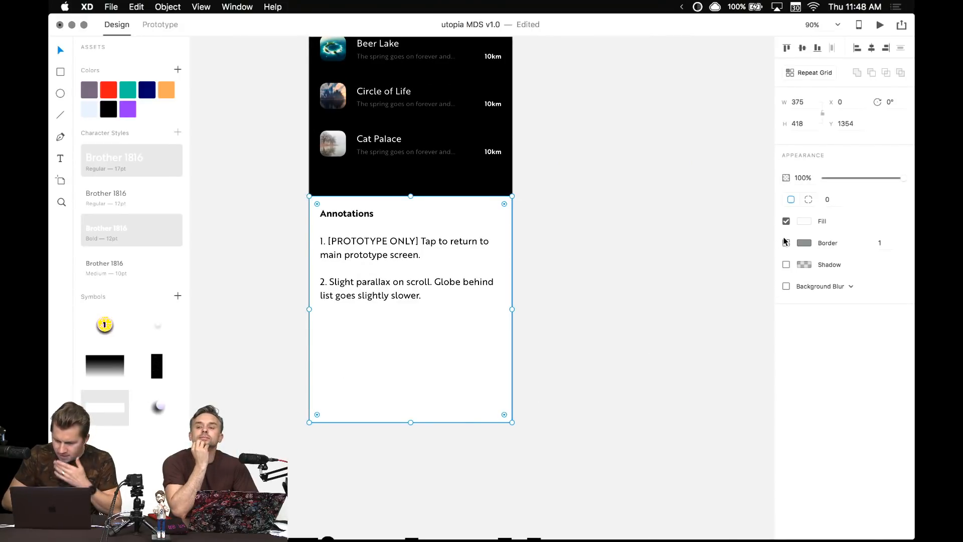
{"action": "left_click", "coordinate": [642, 279]}
{"action": "left_click", "coordinate": [443, 357]}
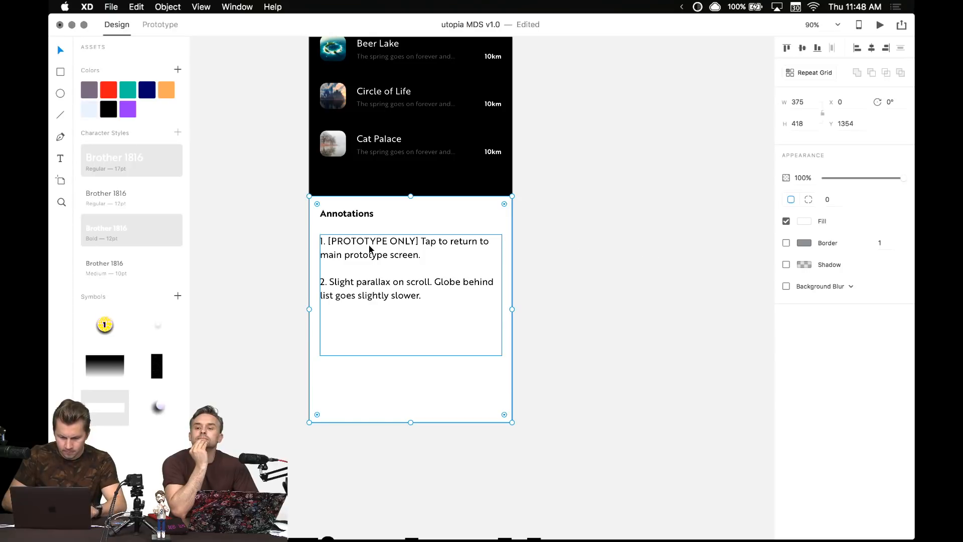
{"action": "left_click_drag", "start_coordinate": [300, 208], "coordinate": [371, 323]}
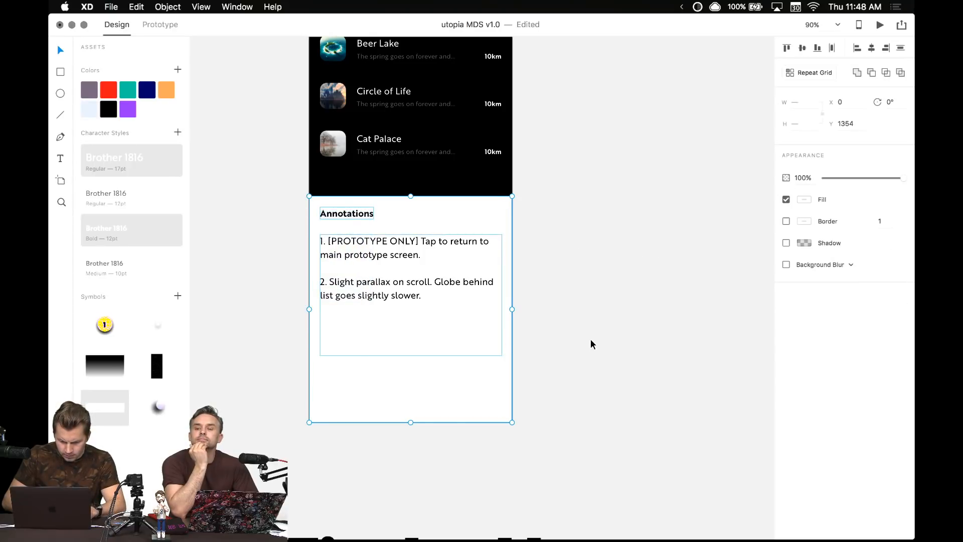
{"action": "left_click", "coordinate": [413, 301]}
{"action": "left_click_drag", "start_coordinate": [412, 357], "coordinate": [411, 407]}
{"action": "left_click", "coordinate": [602, 300]}
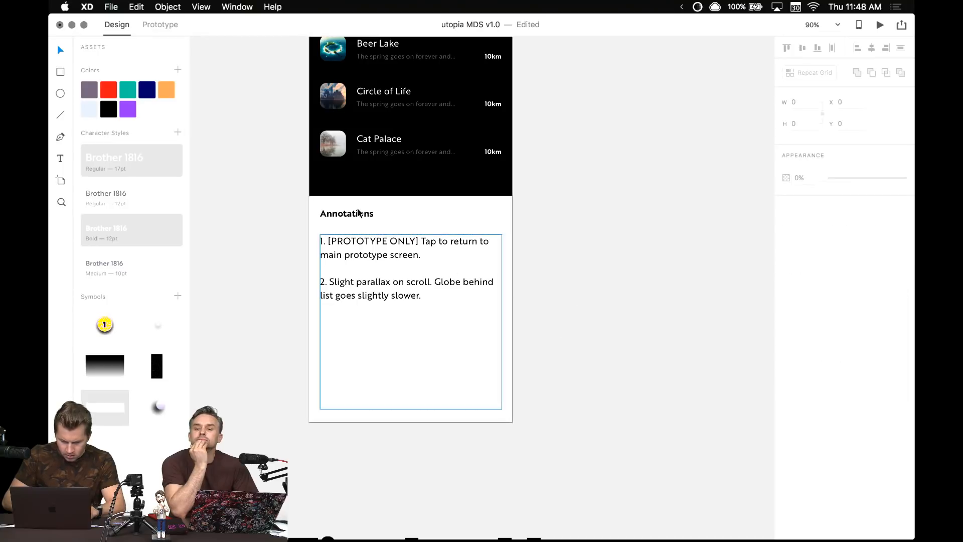
- Make a symbol from the white panel, the "Annotations" heading and the annotation text box
{"action": "mouse_move", "coordinate": [277, 210]}
{"action": "left_mouse_down"}
{"action": "mouse_move", "coordinate": [369, 254]}
{"action": "mouse_move", "coordinate": [393, 330]}
{"action": "left_mouse_up"}
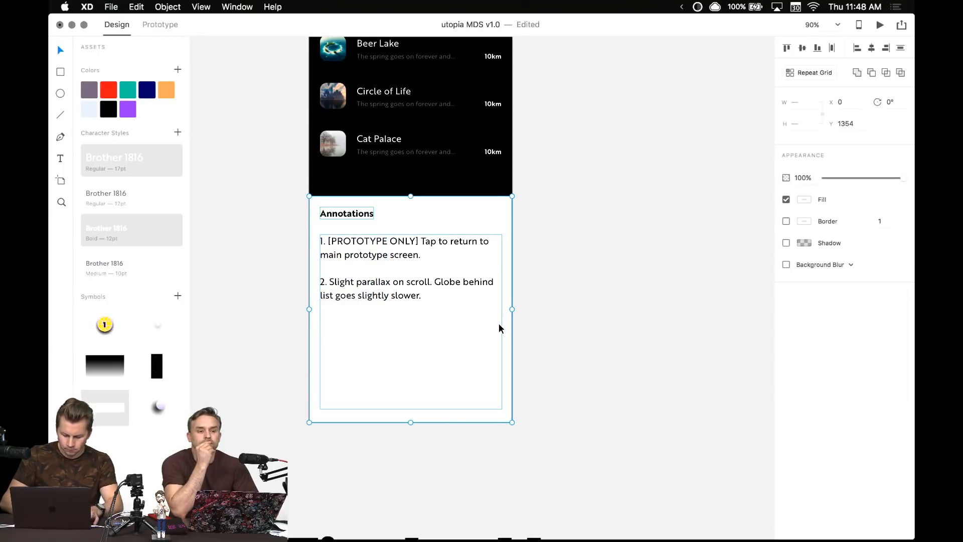
{"action": "key", "text": "super+k"}
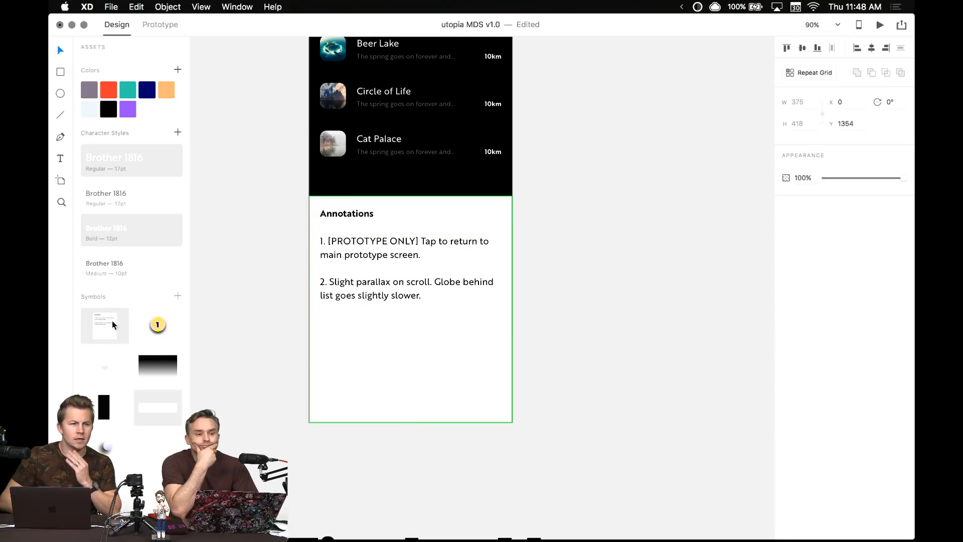
{"action": "scroll", "coordinate": [650, 308], "scroll_direction": "down", "scroll_amount": 5}
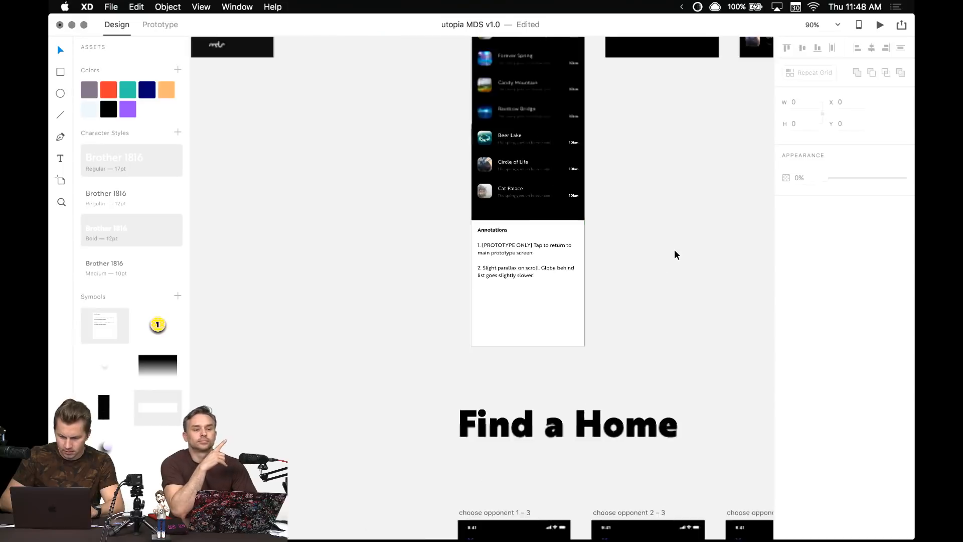
- Lengthen the activity modal artboard downward and place the annotations symbol beneath its screen at X 0, Y 812
{"action": "left_click_drag", "start_coordinate": [509, 294], "coordinate": [502, 367]}
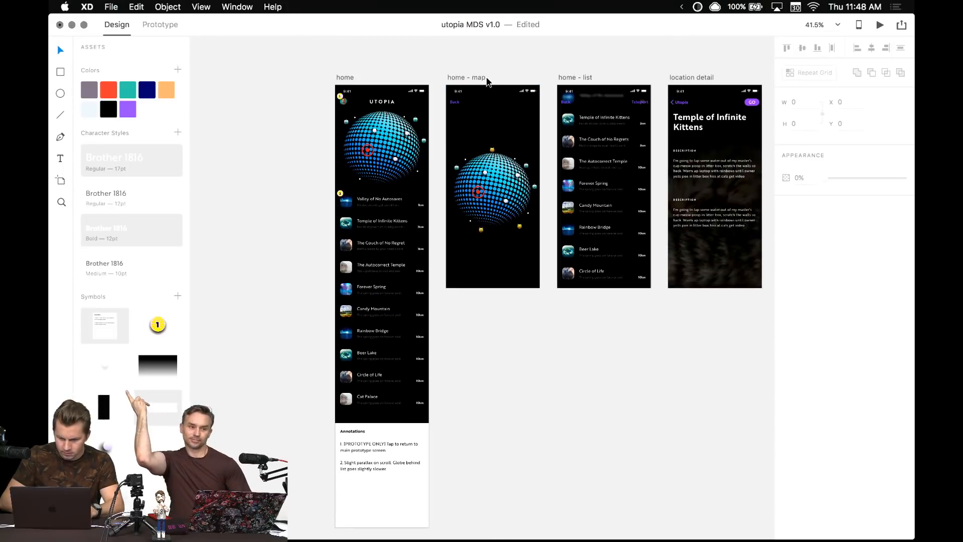
{"action": "left_click_drag", "start_coordinate": [511, 100], "coordinate": [401, 100]}
{"action": "scroll", "coordinate": [402, 101], "scroll_direction": "right", "scroll_amount": 10}
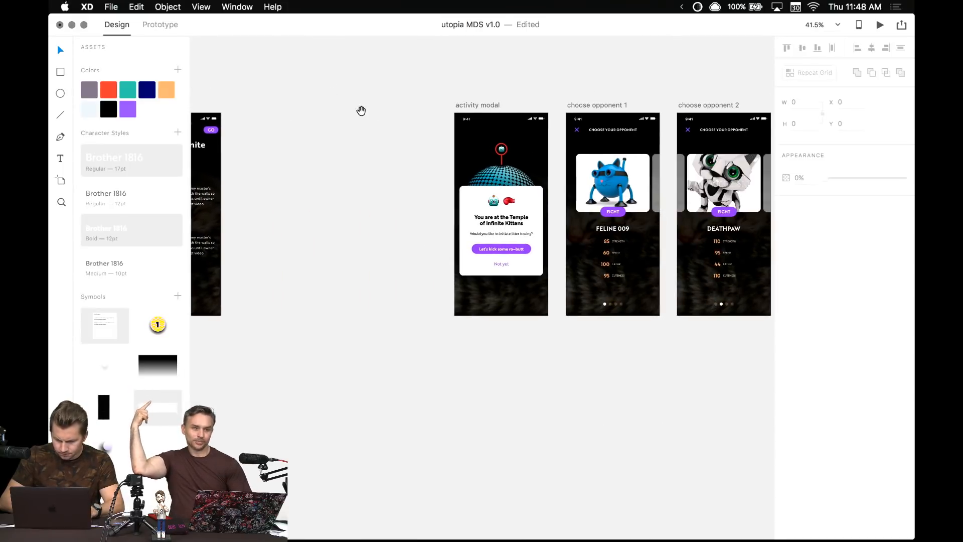
{"action": "left_click", "coordinate": [477, 106]}
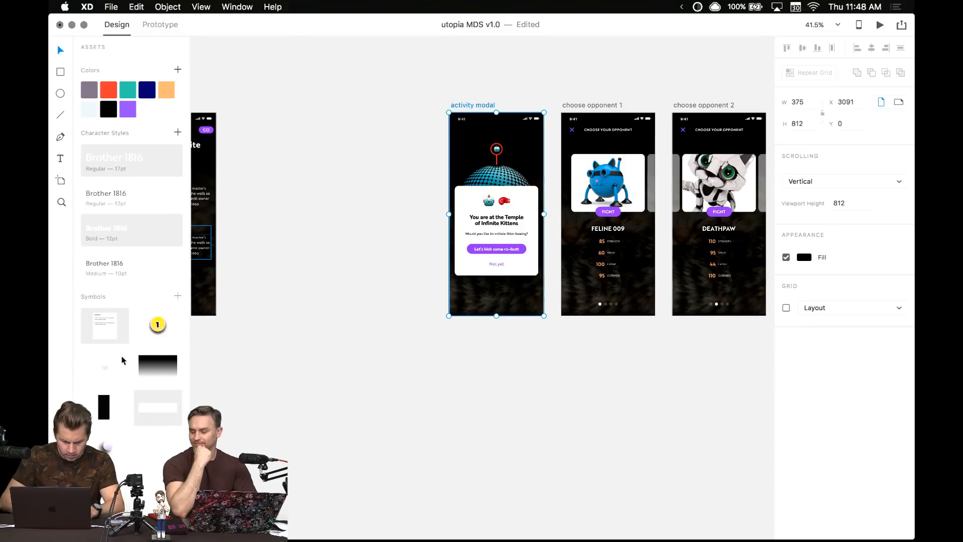
{"action": "left_click_drag", "start_coordinate": [497, 317], "coordinate": [497, 416]}
{"action": "mouse_move", "coordinate": [272, 335]}
{"action": "left_mouse_down"}
{"action": "mouse_move", "coordinate": [501, 369]}
{"action": "mouse_move", "coordinate": [508, 351]}
{"action": "mouse_move", "coordinate": [497, 366]}
{"action": "left_mouse_up"}
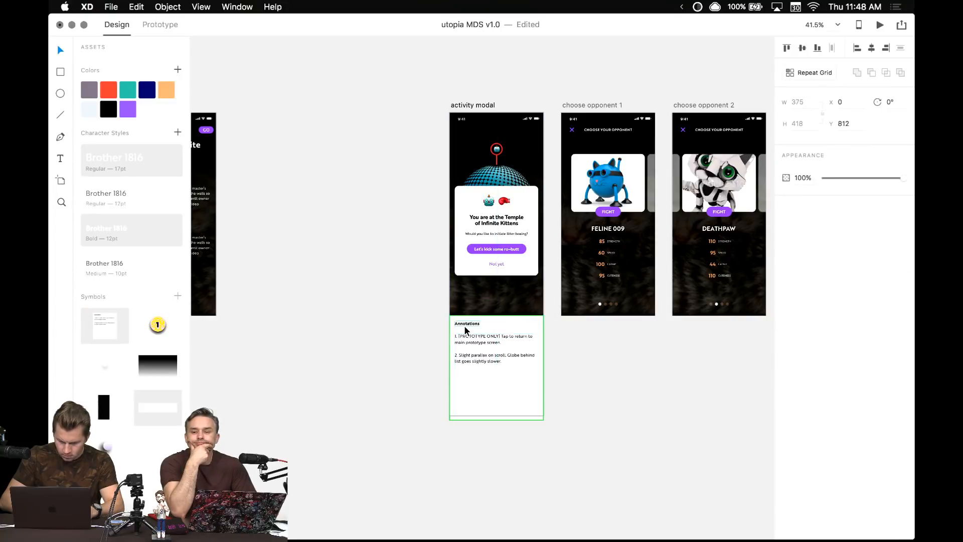
- Place yellow number badge symbols beside the "Let's kick some ro-butt" button and the "Not yet" link on the activity modal
{"action": "scroll", "coordinate": [459, 331], "scroll_direction": "up", "scroll_amount": 5}
{"action": "scroll", "coordinate": [510, 340], "scroll_direction": "down", "scroll_amount": 3}
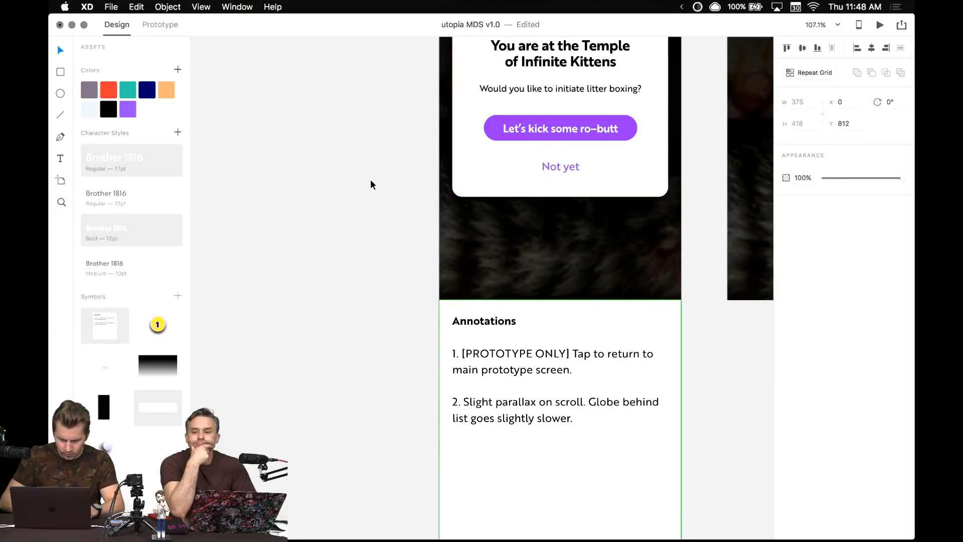
{"action": "mouse_move", "coordinate": [160, 324]}
{"action": "left_mouse_down"}
{"action": "mouse_move", "coordinate": [335, 228]}
{"action": "mouse_move", "coordinate": [483, 108]}
{"action": "mouse_move", "coordinate": [486, 122]}
{"action": "mouse_move", "coordinate": [536, 163]}
{"action": "left_mouse_up"}
- Change the number on the badge beside "Not yet" to 2
{"action": "double_click", "coordinate": [535, 161]}
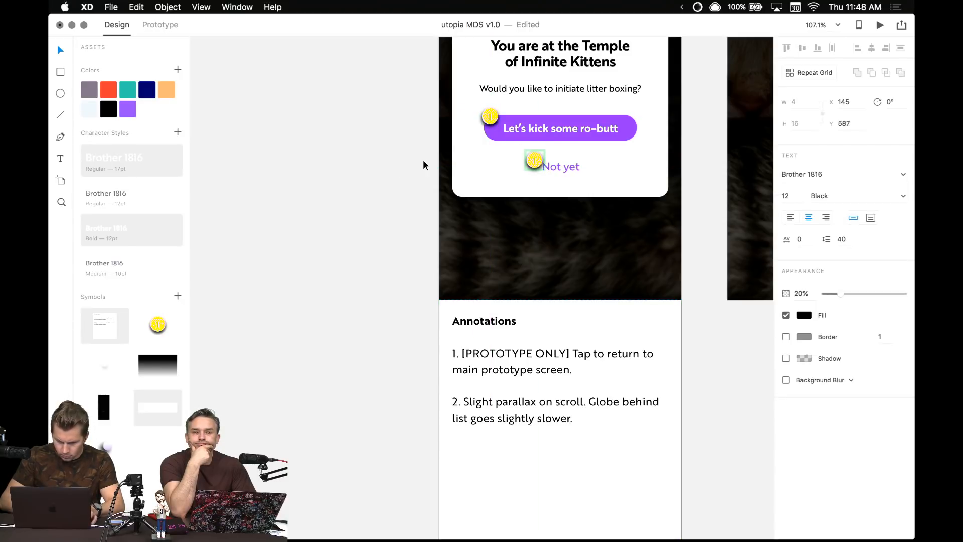
{"action": "type", "text": "10"}
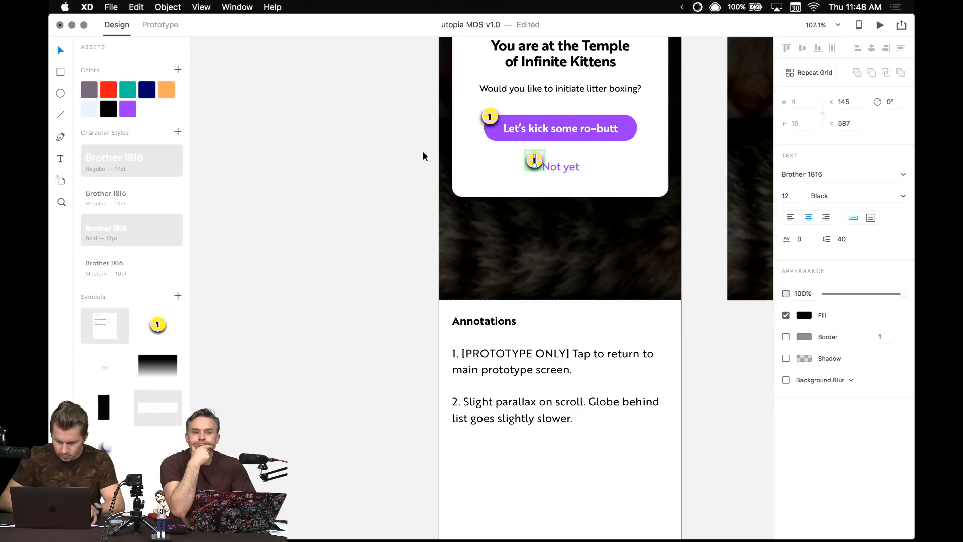
{"action": "left_click", "coordinate": [423, 155]}
{"action": "double_click", "coordinate": [535, 160]}
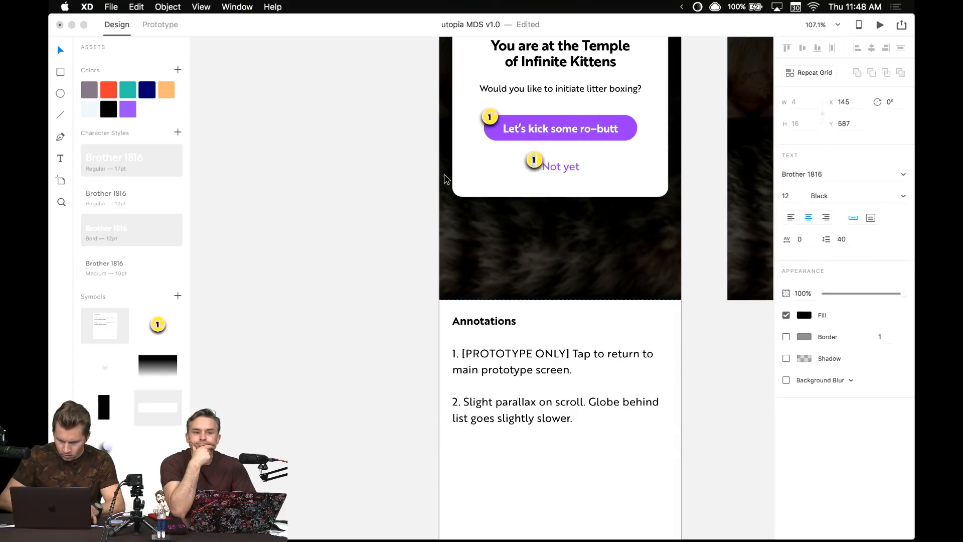
{"action": "type", "text": "2"}
- Replace everything after "1." in the activity modal's annotation text with "Enters into Robot Fight mode"
{"action": "left_click", "coordinate": [483, 359]}
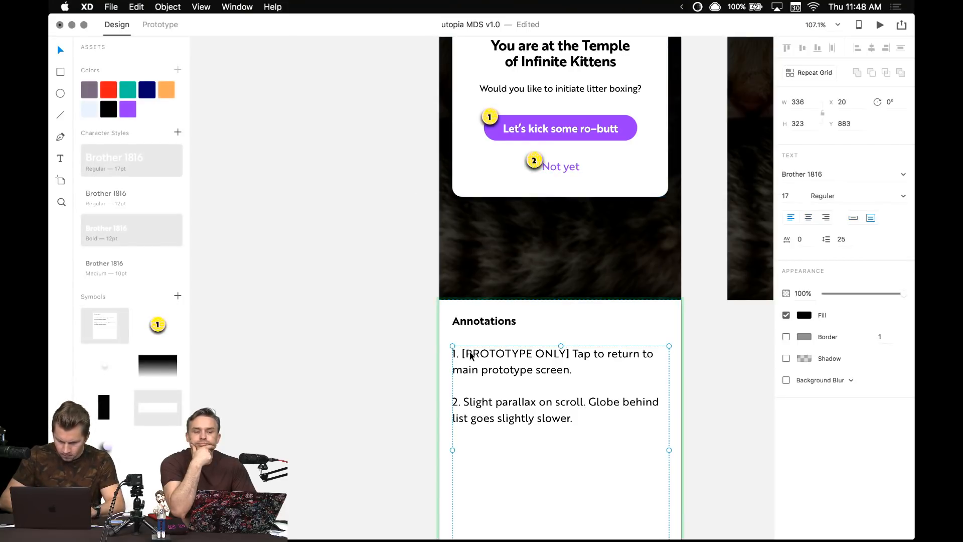
{"action": "double_click", "coordinate": [470, 355]}
{"action": "left_click_drag", "start_coordinate": [461, 353], "coordinate": [645, 434]}
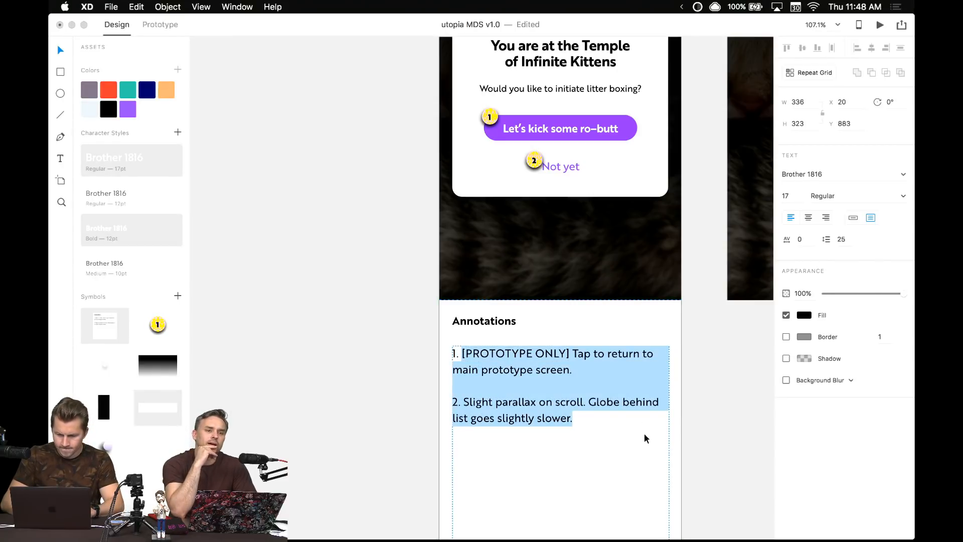
{"action": "type", "text": "en"}
{"action": "key", "text": "BackSpace"}
{"action": "key", "text": "BackSpace"}
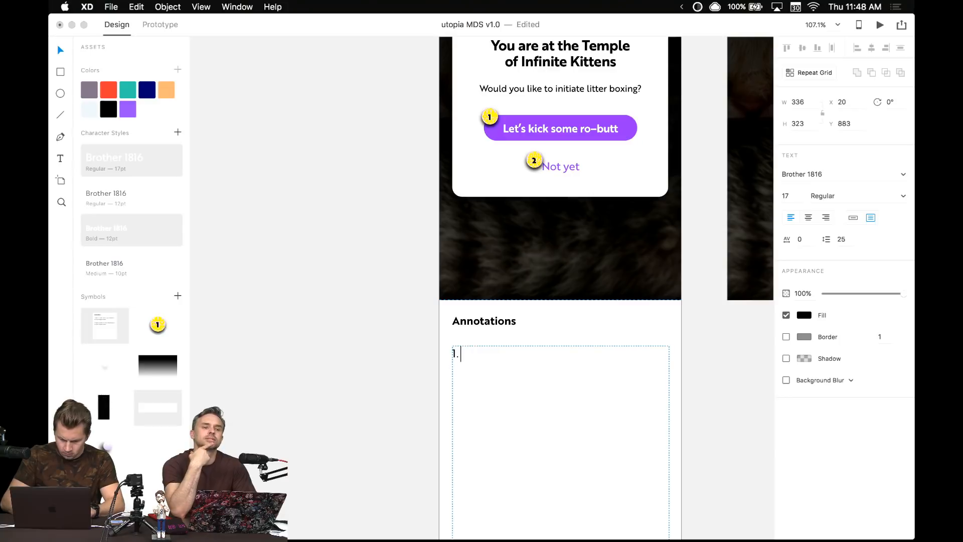
{"action": "type", "text": "Enters into"}
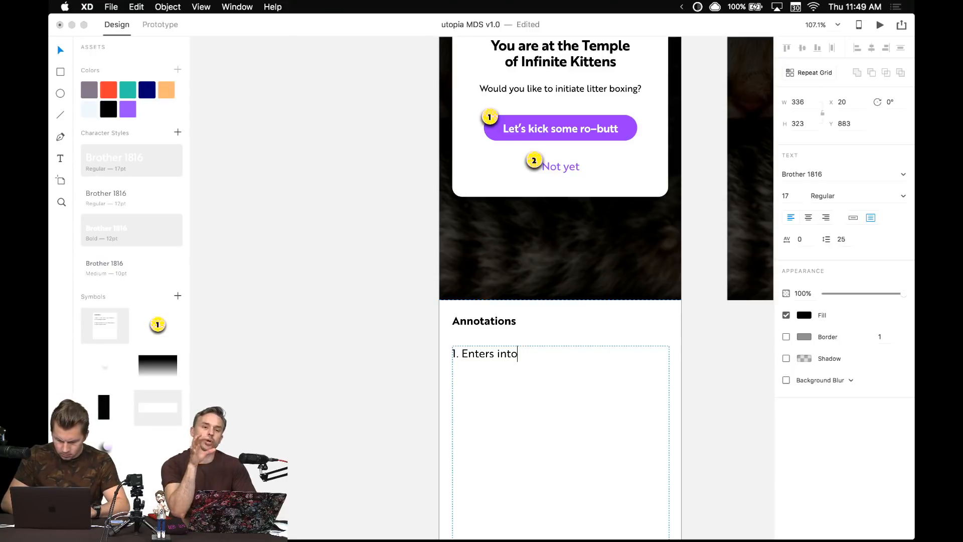
{"action": "type", "text": "bot Fight mode"}
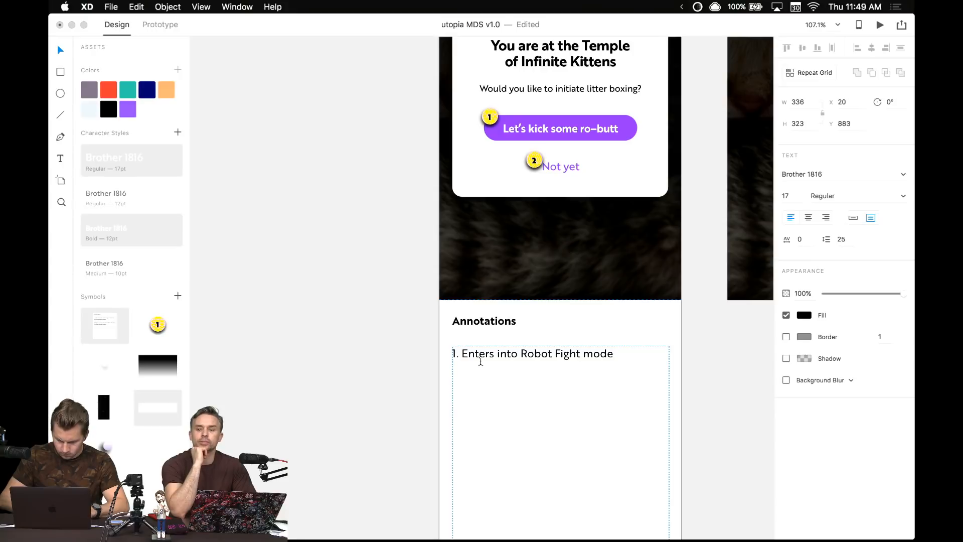
- Reword the activity modal's first annotation to read "User enter into Robot Fight mode"
{"action": "left_click_drag", "start_coordinate": [491, 353], "coordinate": [495, 353]}
{"action": "type", "text": "Users "}
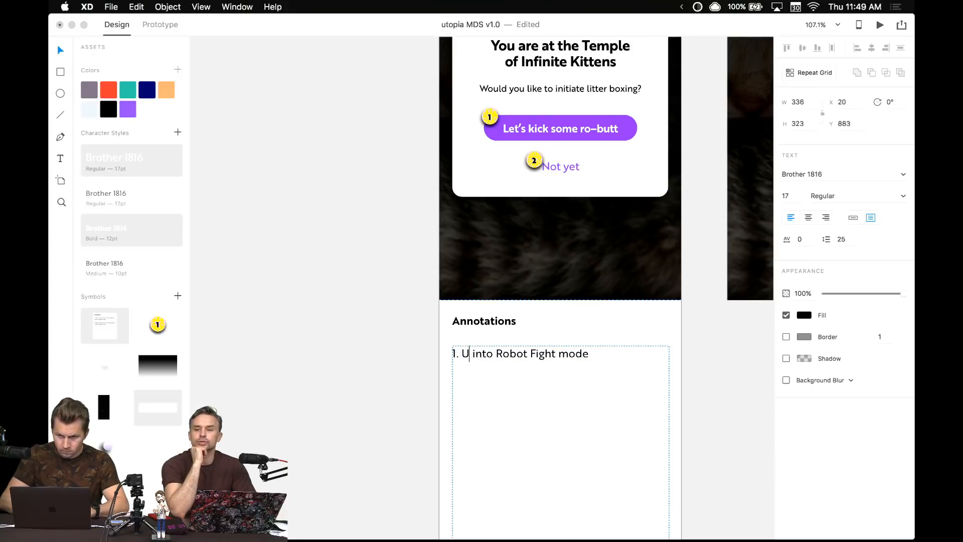
{"action": "type", "text": "enter"}
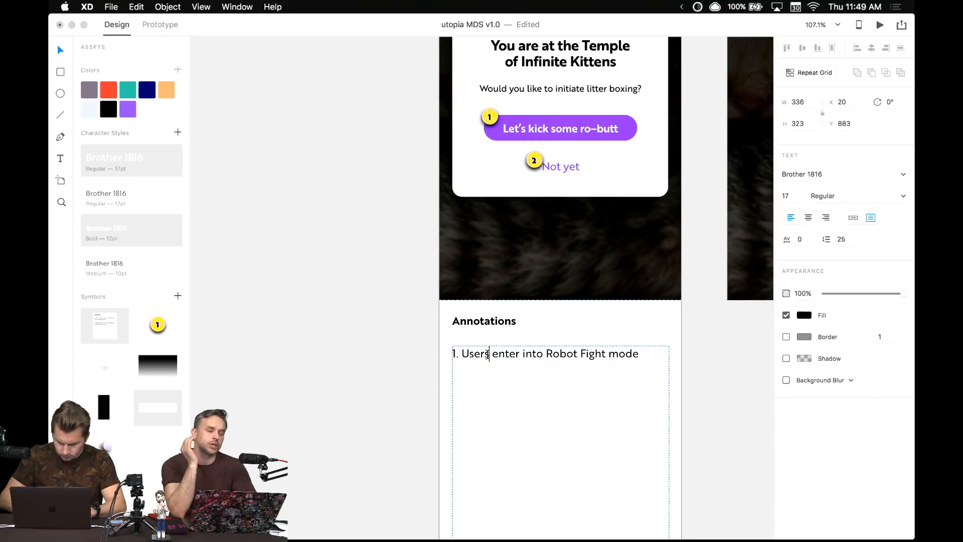
{"action": "key", "text": "BackSpace"}
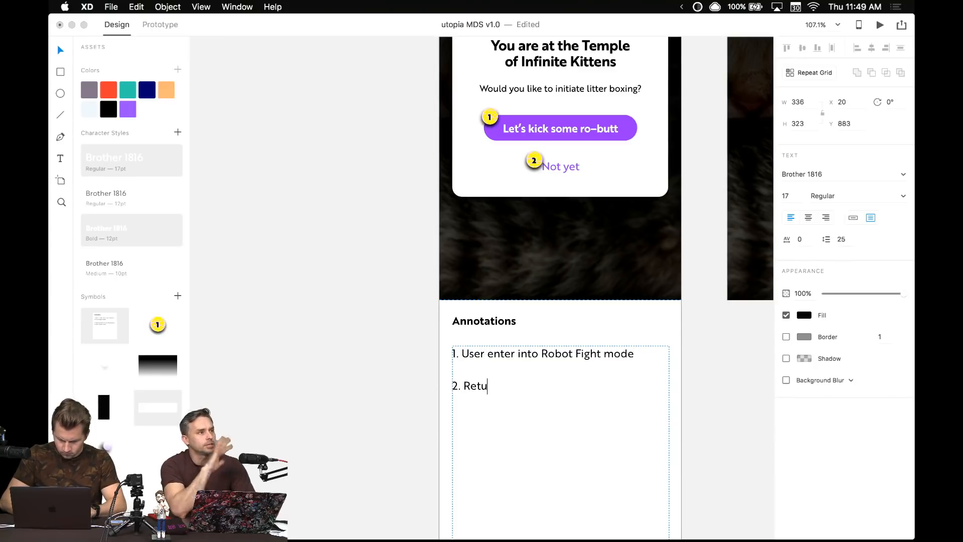
- Complete the activity modal's second annotation so it reads "2. Returns user to previous screen"
{"action": "type", "text": "r to previous screen"}
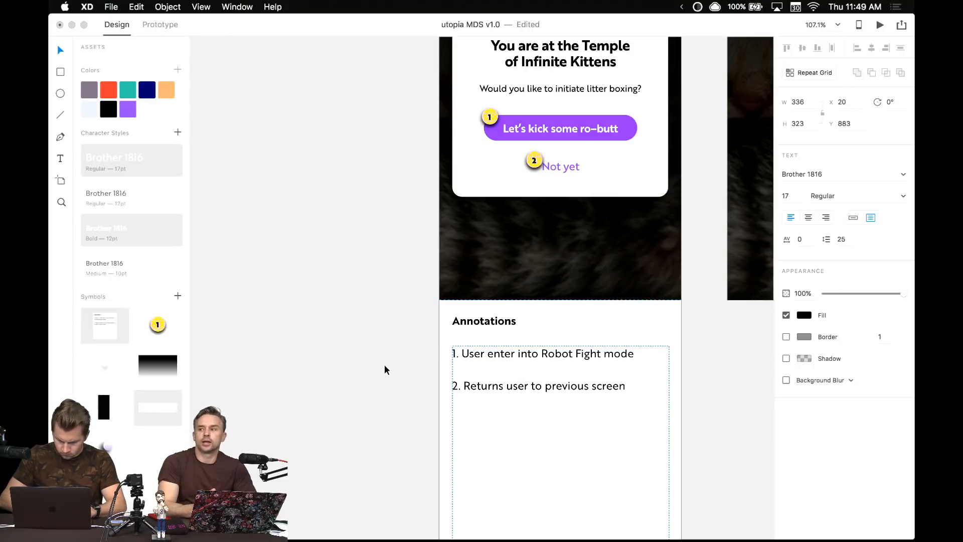
{"action": "key", "text": "Escape"}
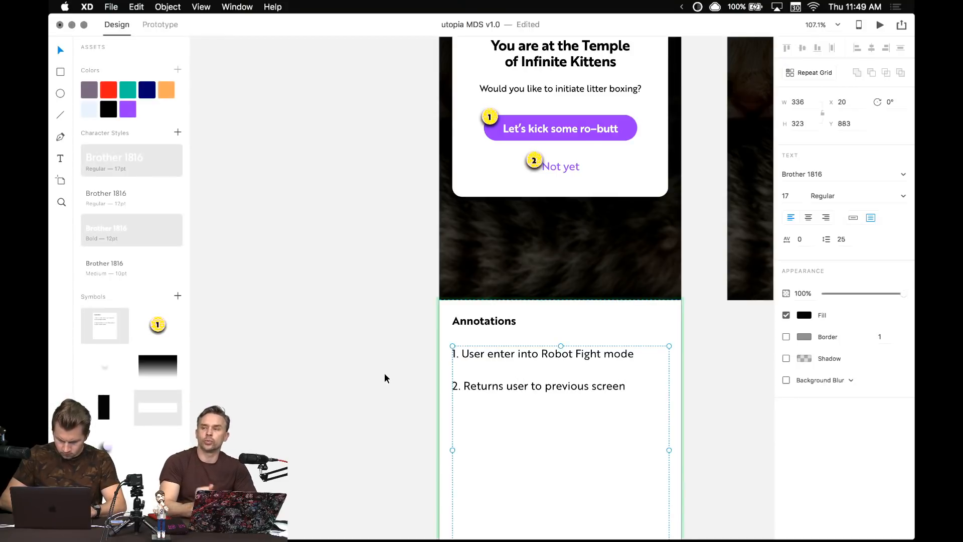
{"action": "scroll", "coordinate": [384, 372], "scroll_direction": "down", "scroll_amount": 5}
{"action": "key", "text": "Escape"}
{"action": "scroll", "coordinate": [389, 316], "scroll_direction": "up", "scroll_amount": 3}
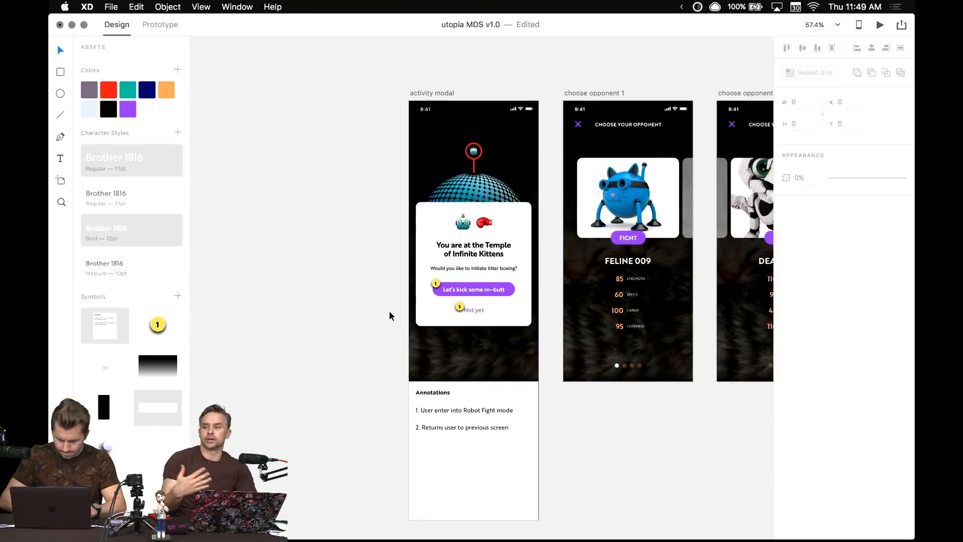
- Remove the blank line between the two annotations under the activity modal
{"action": "left_click", "coordinate": [443, 424]}
{"action": "double_click", "coordinate": [443, 430]}
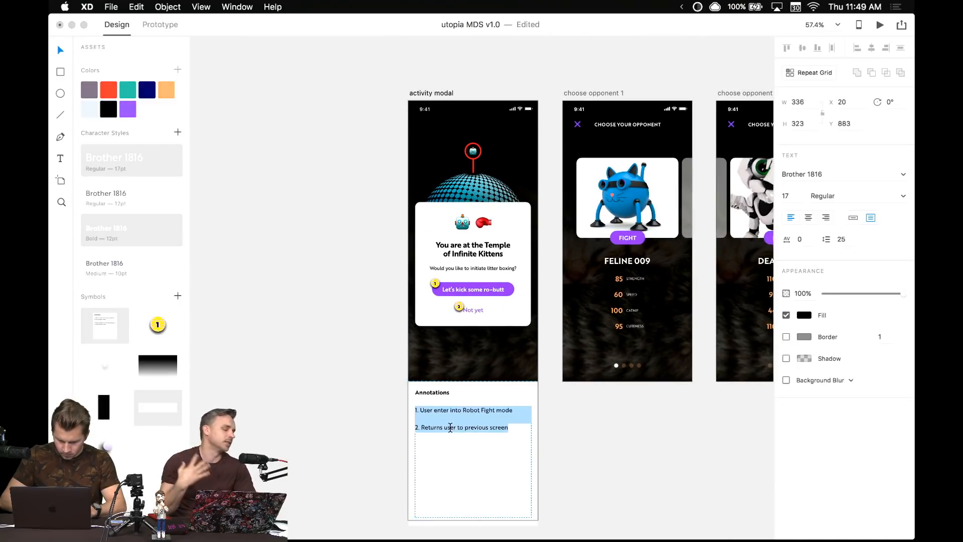
{"action": "left_click", "coordinate": [450, 428]}
{"action": "key", "text": "BackSpace"}
{"action": "left_click", "coordinate": [328, 405]}
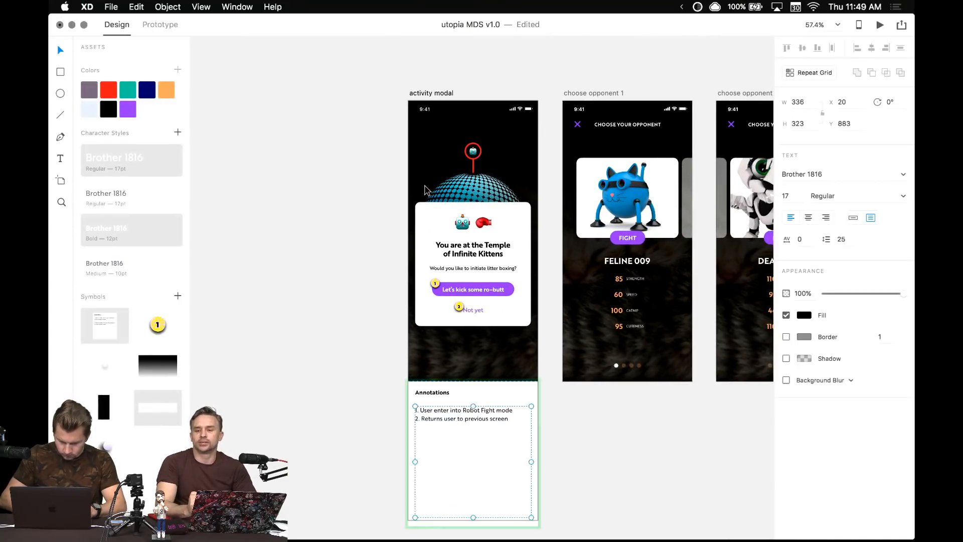
- Shorten the activity modal artboard to a height of about 986 so it ends just below the annotations
{"action": "left_click", "coordinate": [427, 91]}
{"action": "scroll", "coordinate": [370, 210], "scroll_direction": "down", "scroll_amount": 3}
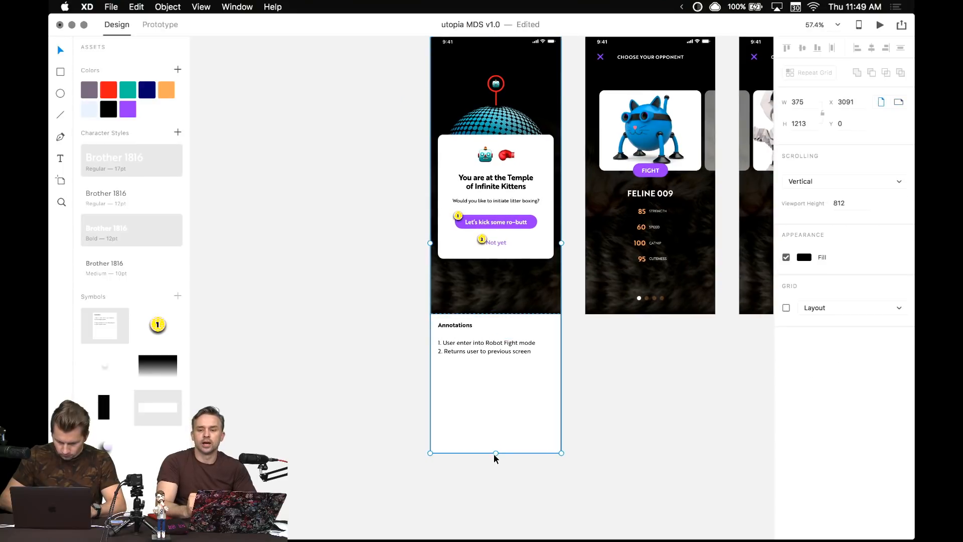
{"action": "mouse_move", "coordinate": [496, 423]}
{"action": "left_mouse_down"}
{"action": "mouse_move", "coordinate": [497, 368]}
{"action": "mouse_move", "coordinate": [496, 376]}
{"action": "left_mouse_up"}
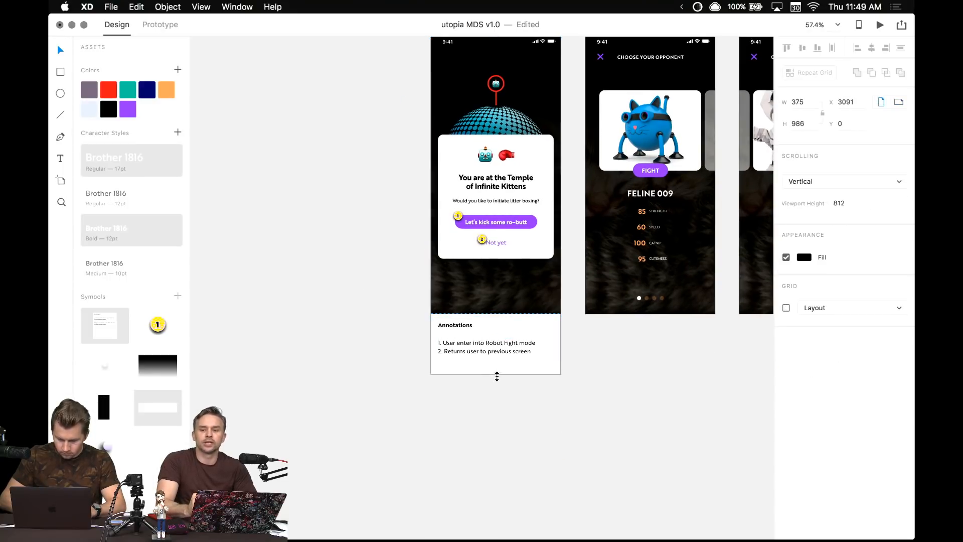
{"action": "left_click", "coordinate": [320, 280]}
{"action": "left_click_drag", "start_coordinate": [327, 269], "coordinate": [306, 309]}
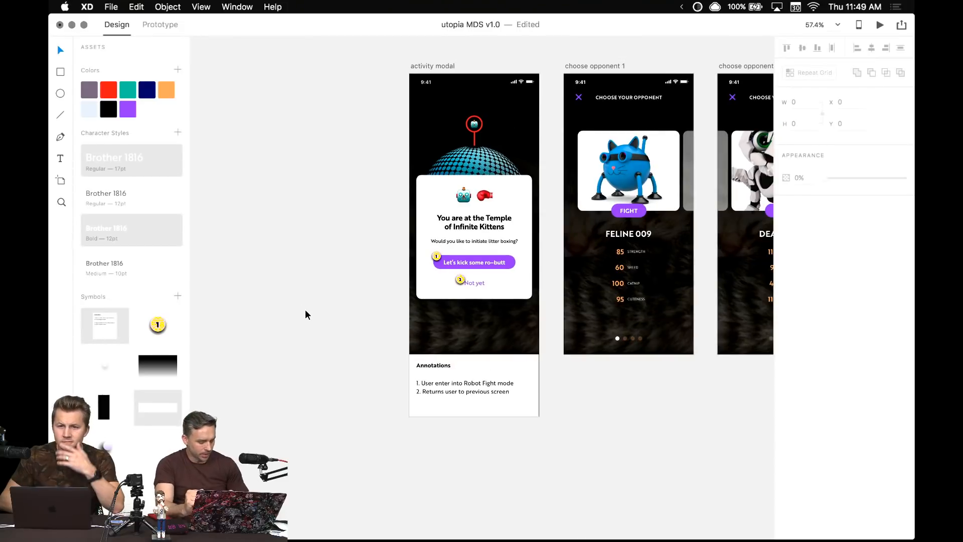
- Shrink the repeat grid on the prototype – 1 artboard to about 243 high, keeping only the Robot Fighting and Choosing a Home entries
{"action": "scroll", "coordinate": [305, 309], "scroll_direction": "up", "scroll_amount": 2}
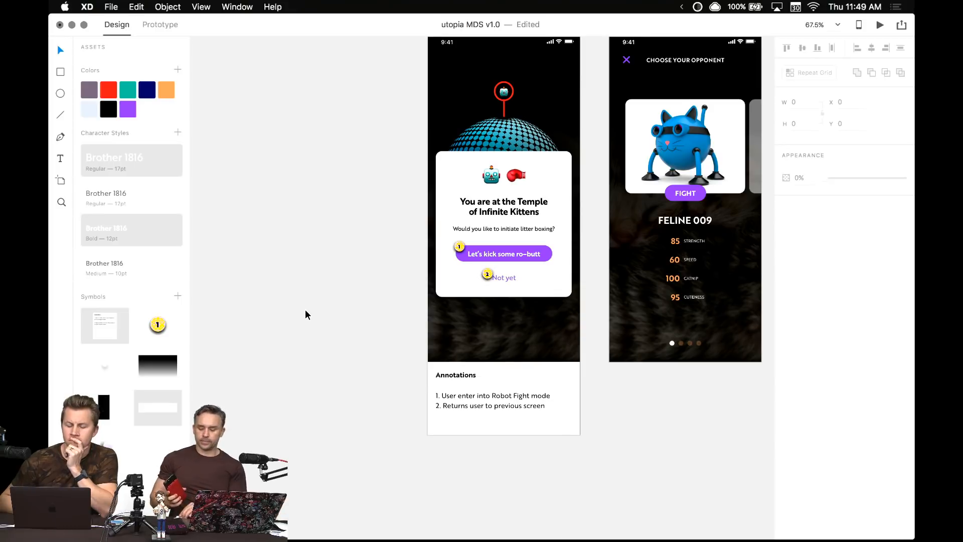
{"action": "scroll", "coordinate": [305, 309], "scroll_direction": "down", "scroll_amount": 3}
{"action": "scroll", "coordinate": [302, 307], "scroll_direction": "left", "scroll_amount": 5}
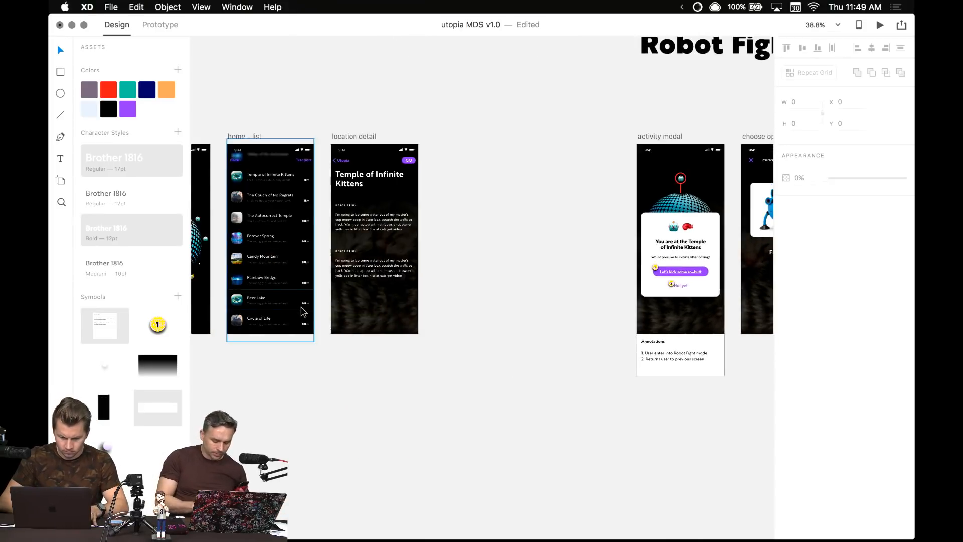
{"action": "scroll", "coordinate": [301, 307], "scroll_direction": "down", "scroll_amount": 3}
{"action": "scroll", "coordinate": [302, 307], "scroll_direction": "left", "scroll_amount": 9}
{"action": "scroll", "coordinate": [492, 282], "scroll_direction": "right", "scroll_amount": 5}
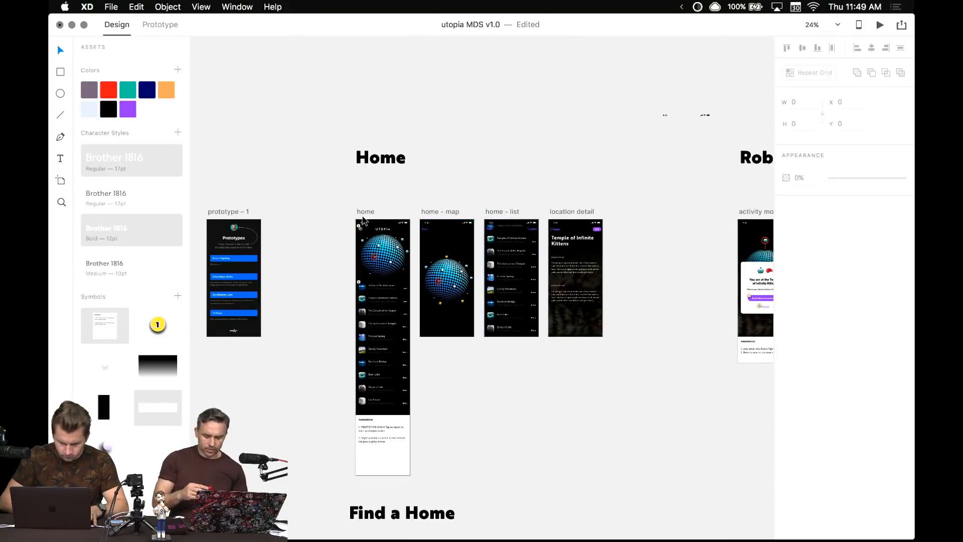
{"action": "scroll", "coordinate": [297, 248], "scroll_direction": "up", "scroll_amount": 3}
{"action": "scroll", "coordinate": [351, 255], "scroll_direction": "left", "scroll_amount": 4}
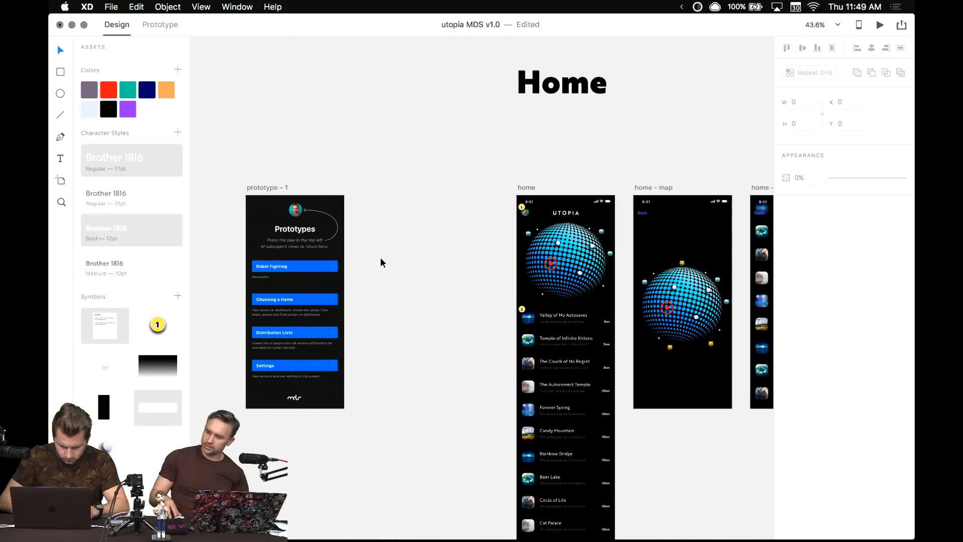
{"action": "left_click", "coordinate": [295, 387]}
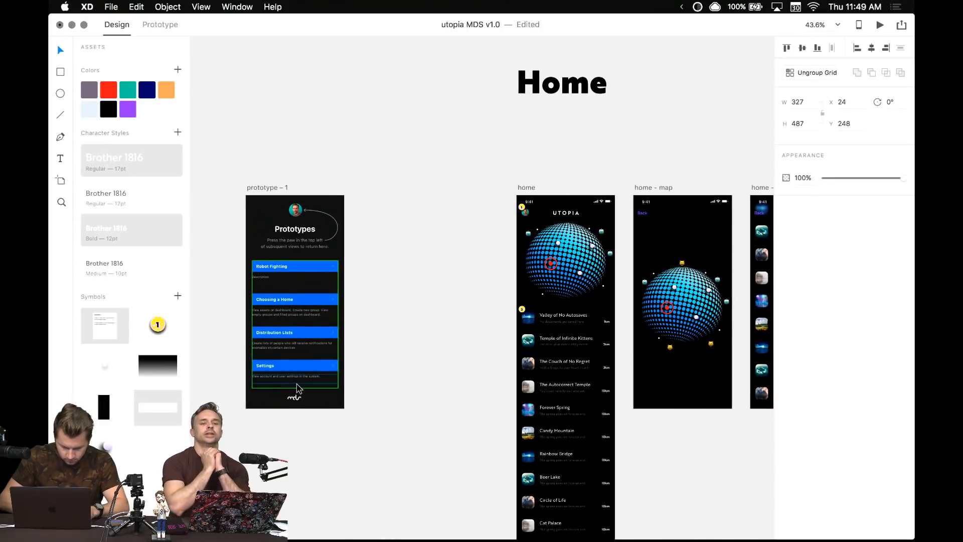
{"action": "left_click_drag", "start_coordinate": [297, 387], "coordinate": [297, 325]}
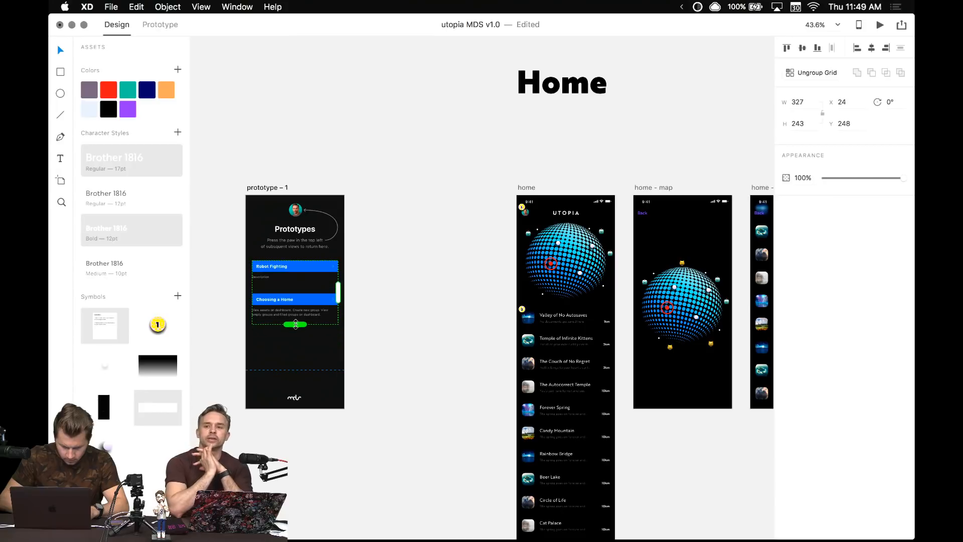
{"action": "left_click", "coordinate": [382, 326]}
{"action": "scroll", "coordinate": [373, 267], "scroll_direction": "down", "scroll_amount": 5}
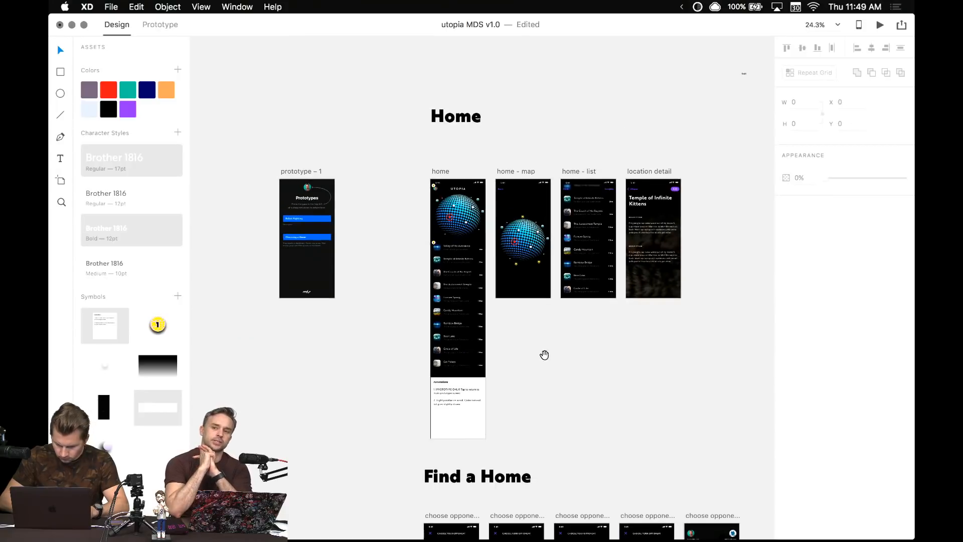
{"action": "scroll", "coordinate": [544, 355], "scroll_direction": "down", "scroll_amount": 5}
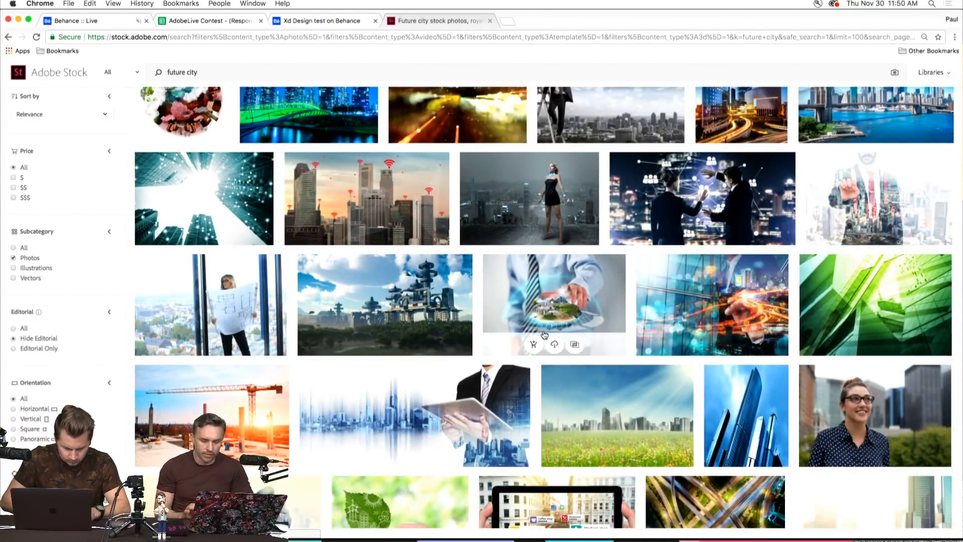
- Look through the Adobe Stock photo results for "future city"
{"action": "scroll", "coordinate": [545, 335], "scroll_direction": "down", "scroll_amount": 10}
{"action": "scroll", "coordinate": [572, 303], "scroll_direction": "up", "scroll_amount": 4}
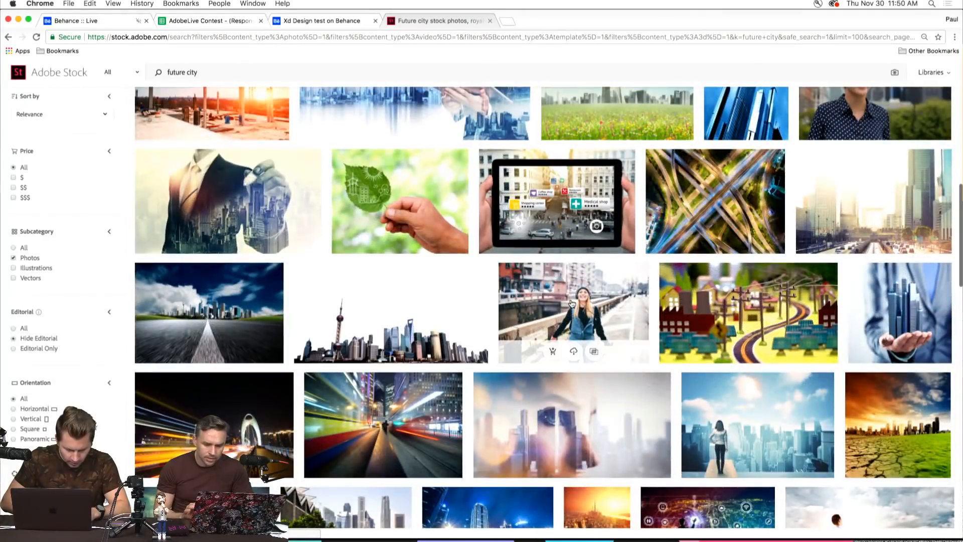
{"action": "scroll", "coordinate": [572, 304], "scroll_direction": "down", "scroll_amount": 2}
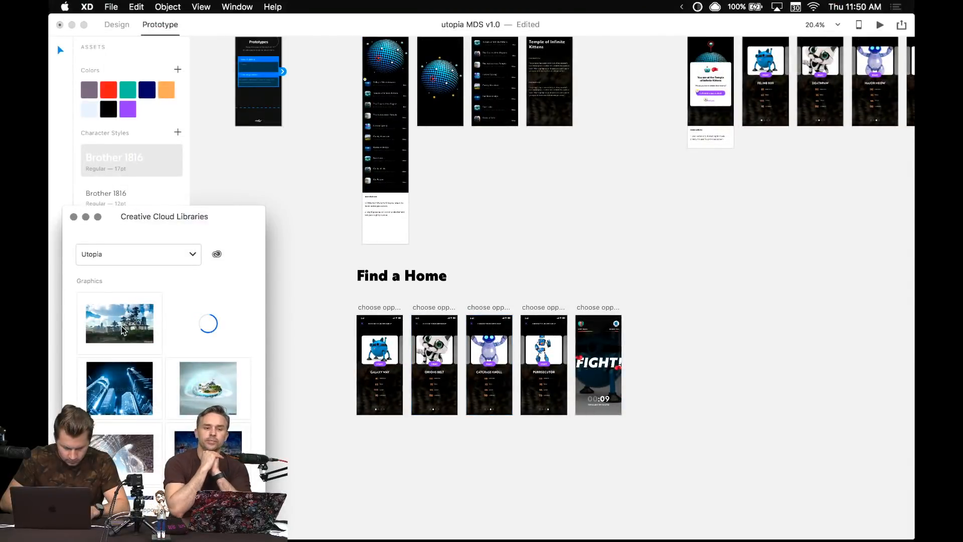
- Replace the robot images on the first four Find a Home artboards with city and island graphics from the Utopia library, working in Design mode
{"action": "left_click_drag", "start_coordinate": [127, 324], "coordinate": [379, 350]}
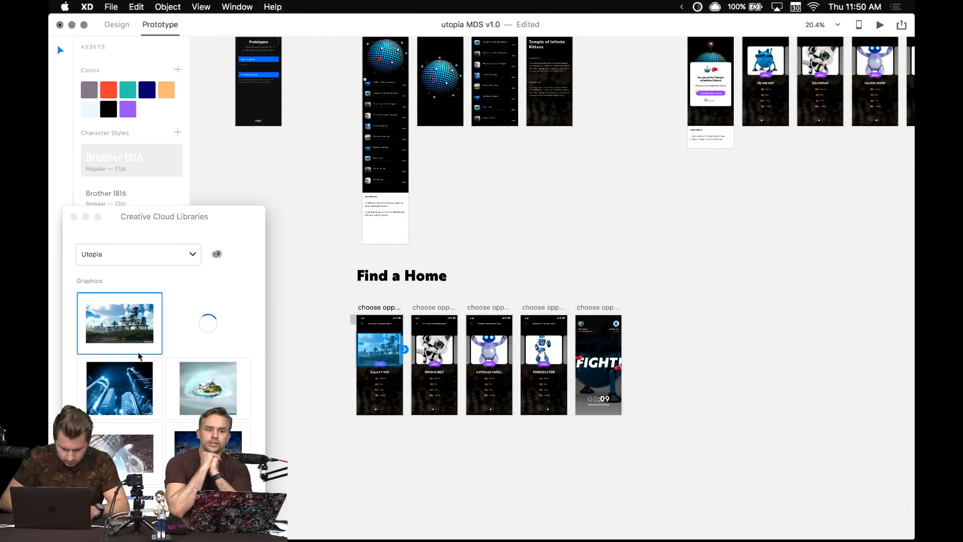
{"action": "left_click", "coordinate": [116, 25]}
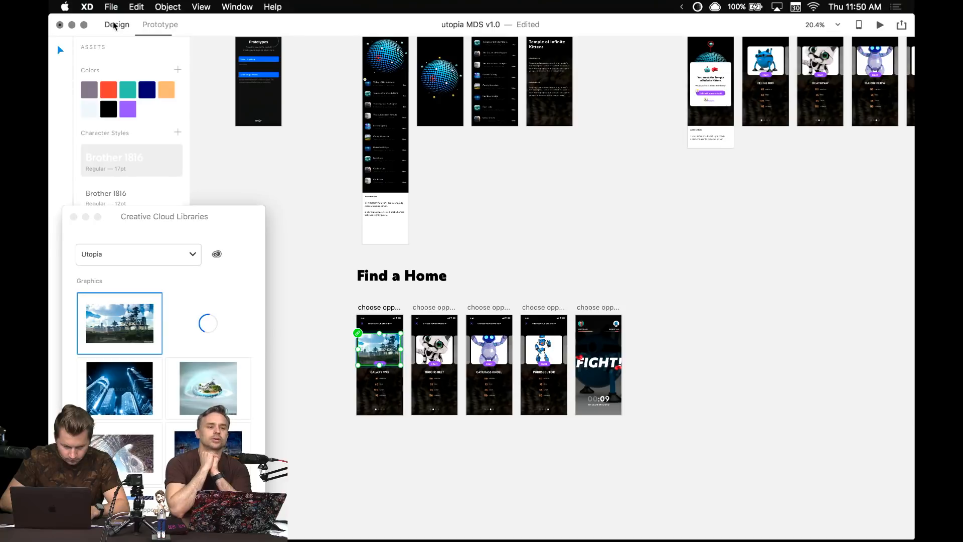
{"action": "left_click_drag", "start_coordinate": [128, 402], "coordinate": [435, 350]}
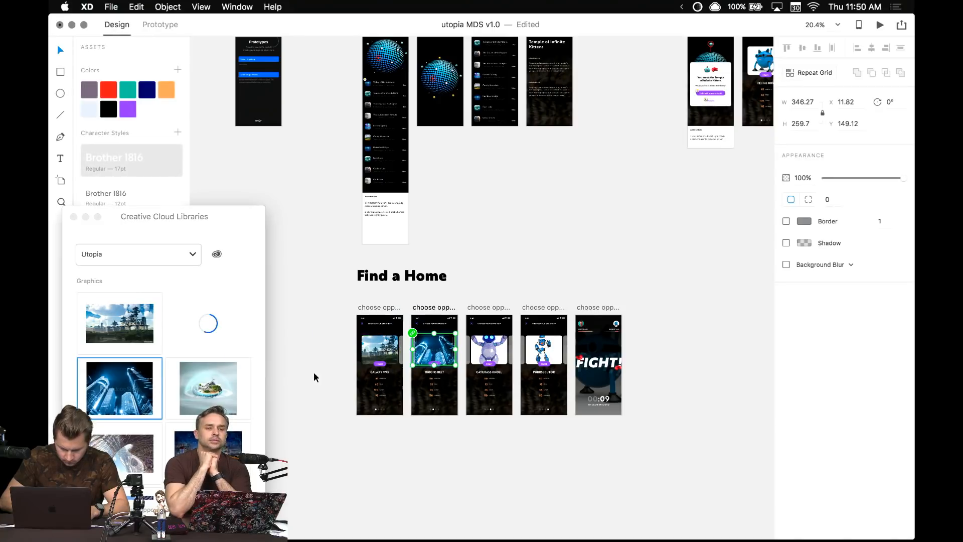
{"action": "left_click_drag", "start_coordinate": [211, 384], "coordinate": [489, 351]}
{"action": "scroll", "coordinate": [157, 437], "scroll_direction": "down", "scroll_amount": 2}
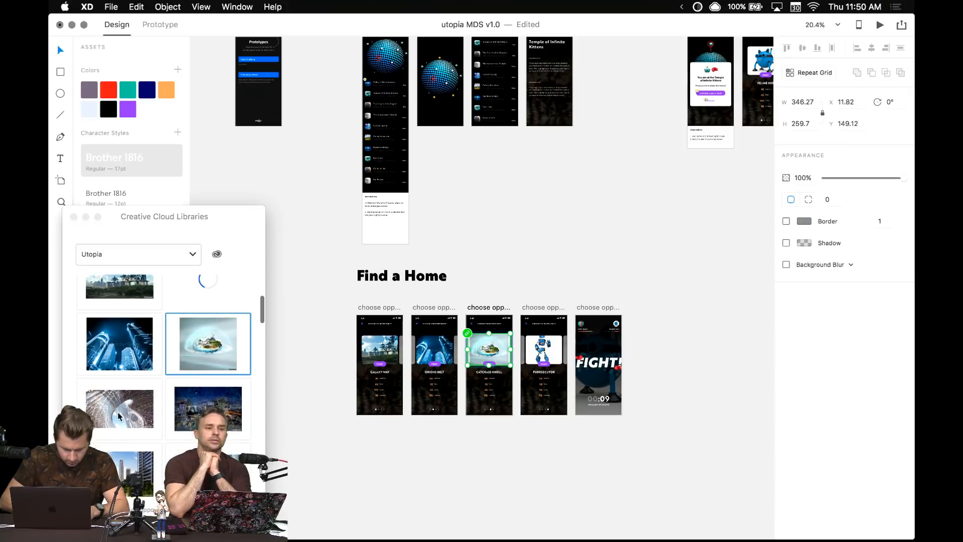
{"action": "left_click_drag", "start_coordinate": [151, 427], "coordinate": [541, 354]}
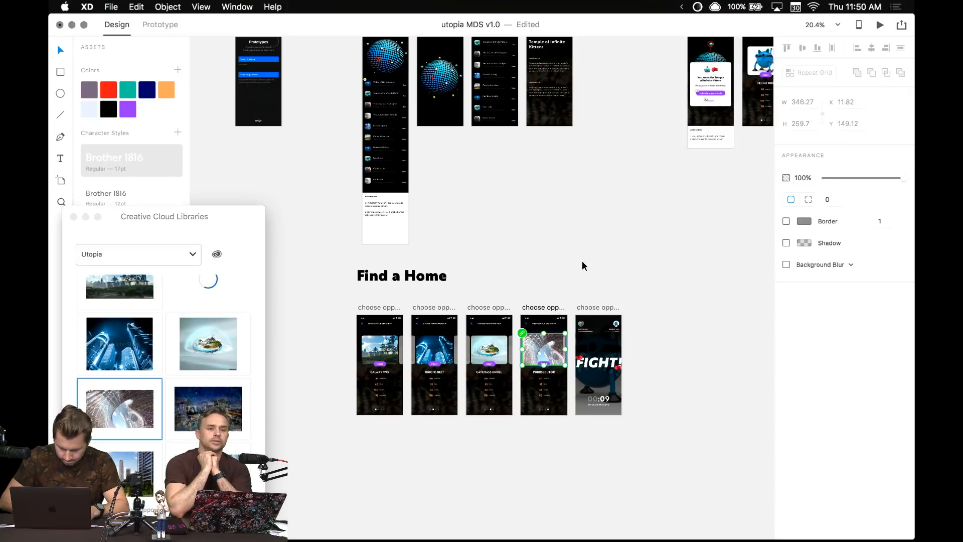
- Delete the fifth artboard in the Find a Home row, the one showing the "FIGHT!" screen
{"action": "left_click", "coordinate": [590, 311]}
{"action": "key", "text": "Delete"}
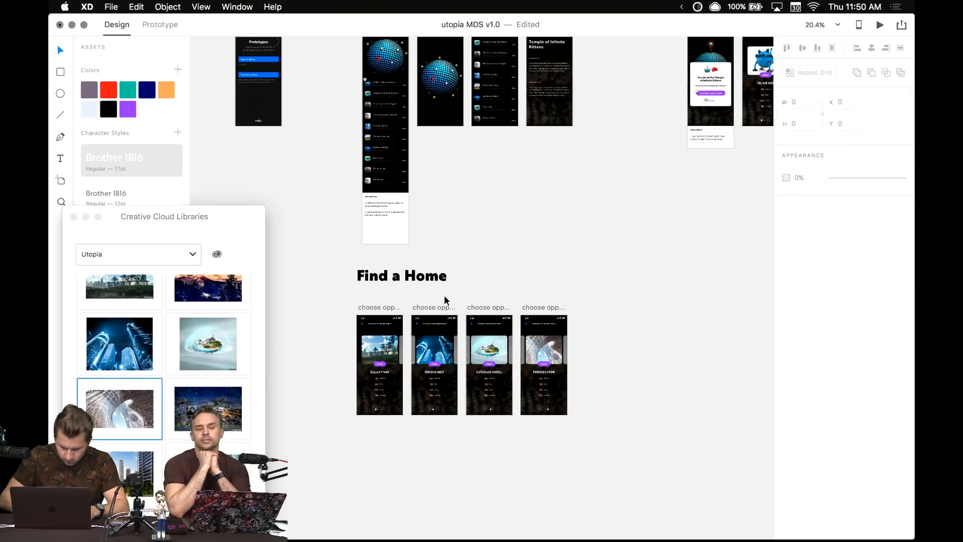
{"action": "scroll", "coordinate": [324, 405], "scroll_direction": "down", "scroll_amount": 1}
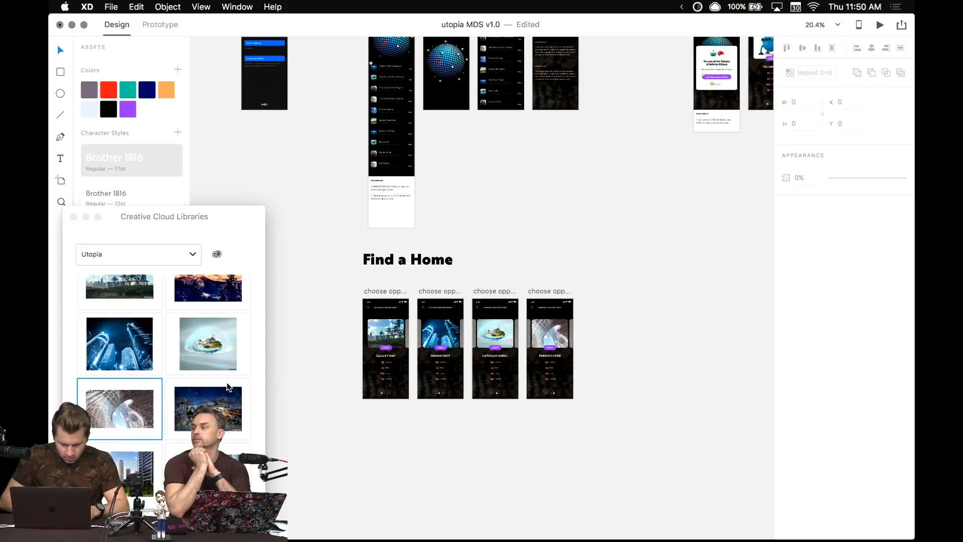
{"action": "scroll", "coordinate": [227, 383], "scroll_direction": "down", "scroll_amount": 5}
{"action": "scroll", "coordinate": [227, 383], "scroll_direction": "down", "scroll_amount": 2}
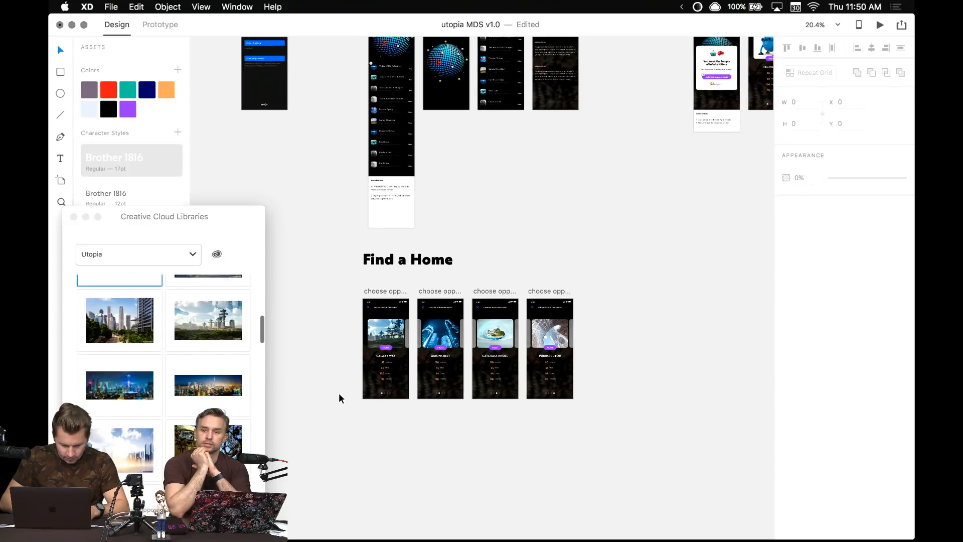
- Relabel the purple button on the Galaxy Way artboard as "SELECT"
{"action": "scroll", "coordinate": [366, 417], "scroll_direction": "up", "scroll_amount": 3}
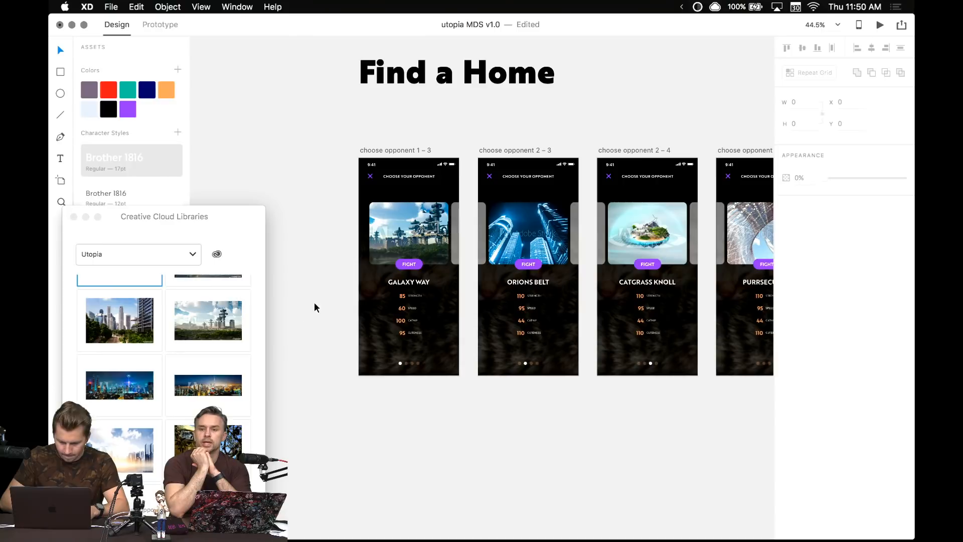
{"action": "left_click", "coordinate": [411, 265]}
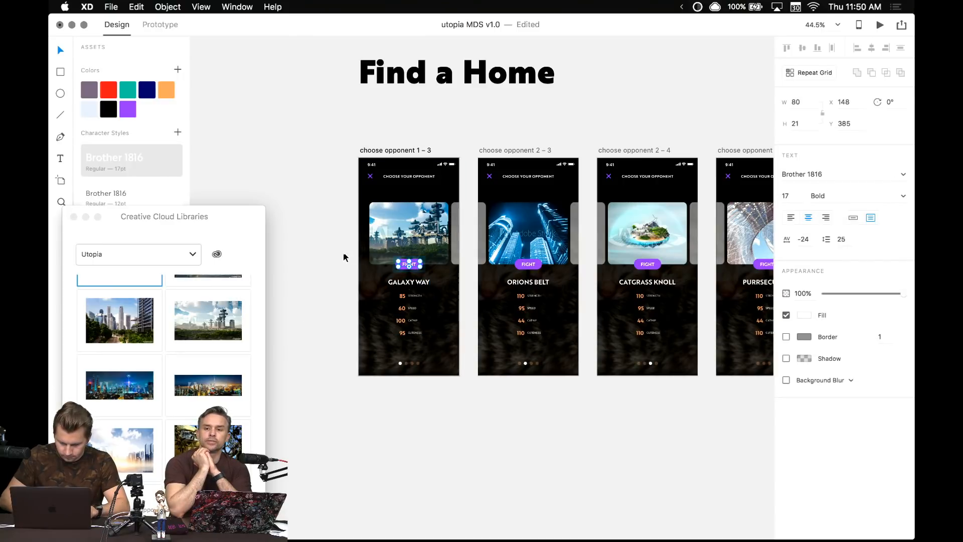
{"action": "key", "text": "Return"}
{"action": "type", "text": "Sel"}
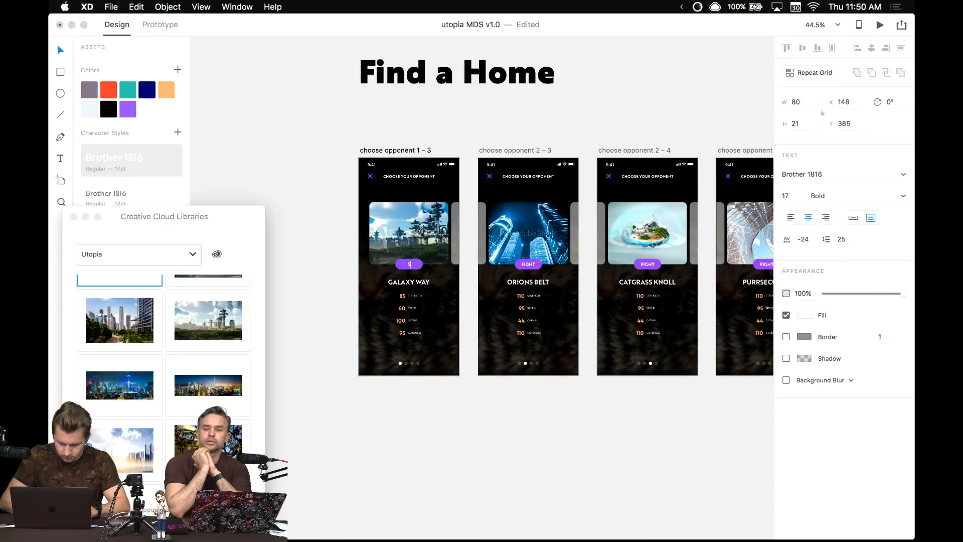
{"action": "scroll", "coordinate": [402, 253], "scroll_direction": "up", "scroll_amount": 5}
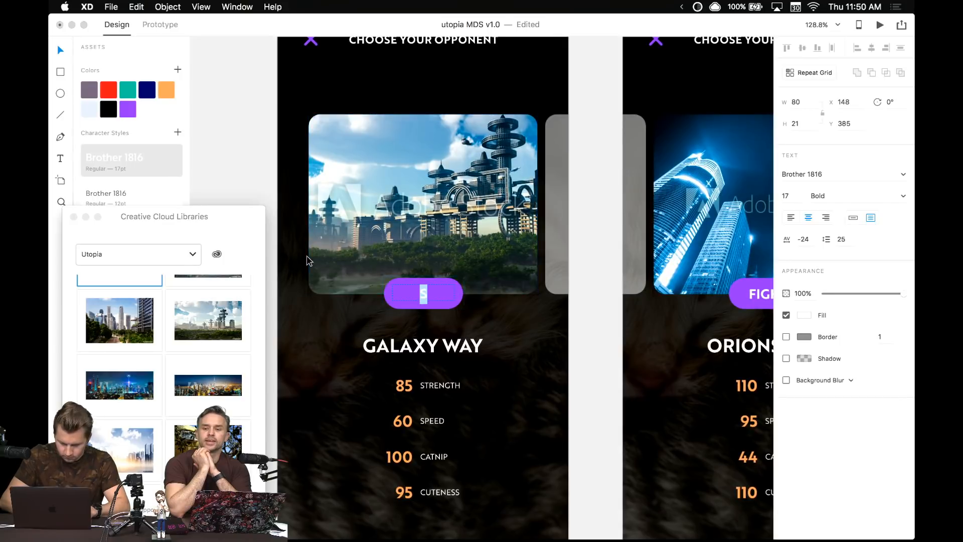
{"action": "type", "text": "ELECT"}
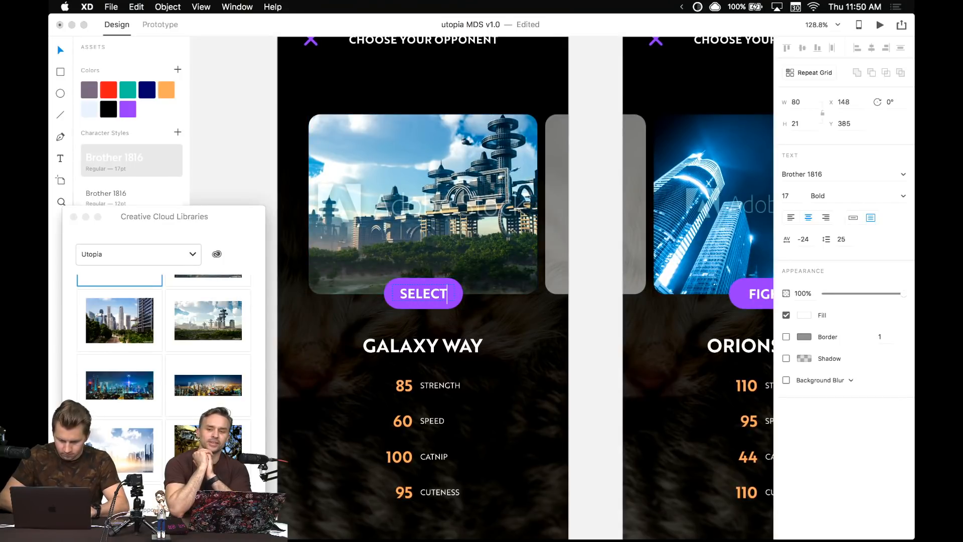
- Relabel the Galaxy Way button as "VIEW" and close the Creative Cloud Libraries window
{"action": "key", "text": "super+a"}
{"action": "type", "text": "RIE"}
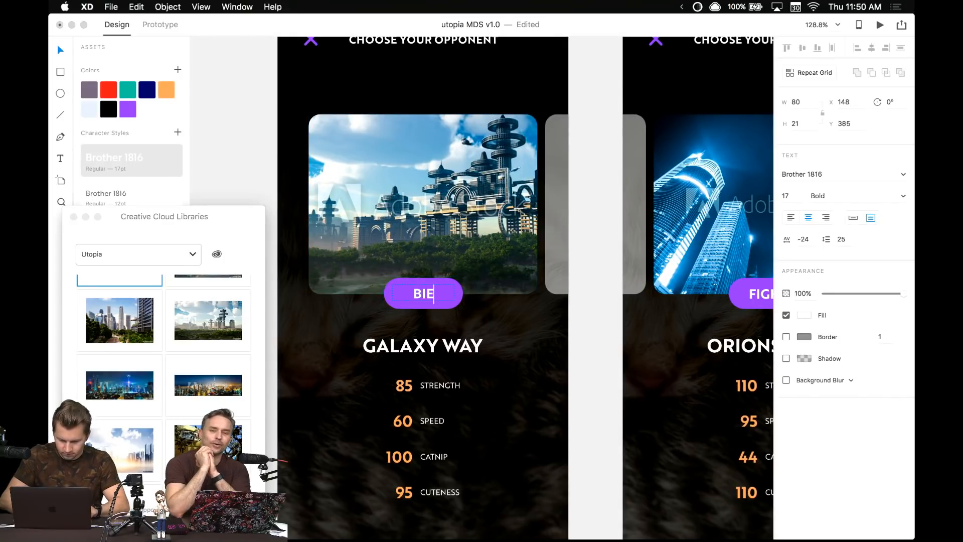
{"action": "key", "text": "BackSpace"}
{"action": "key", "text": "BackSpace"}
{"action": "key", "text": "BackSpace"}
{"action": "type", "text": "VIEW"}
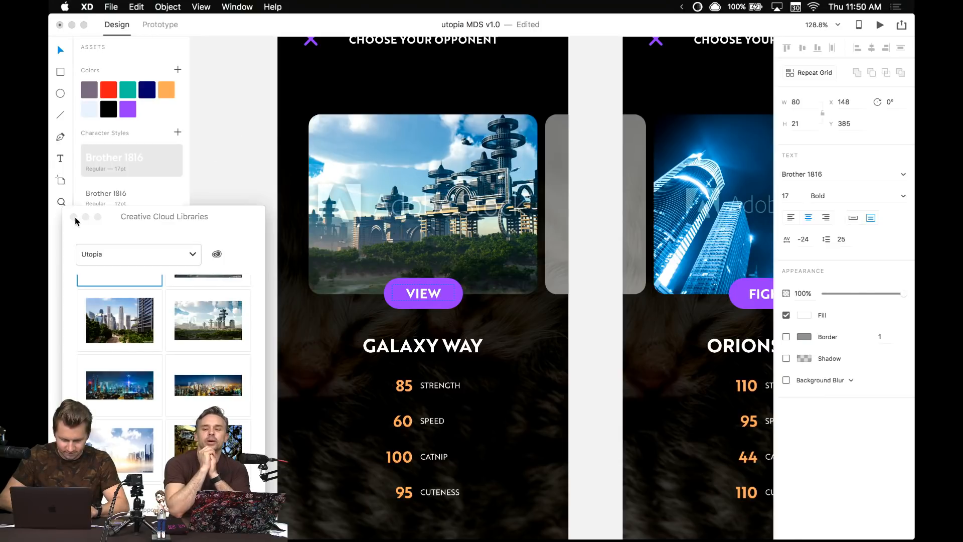
{"action": "left_click", "coordinate": [73, 216]}
{"action": "left_click", "coordinate": [233, 284]}
- Change the heading on the Galaxy Way artboard to "EXPLORE HOMES"
{"action": "scroll", "coordinate": [239, 291], "scroll_direction": "down", "scroll_amount": 5}
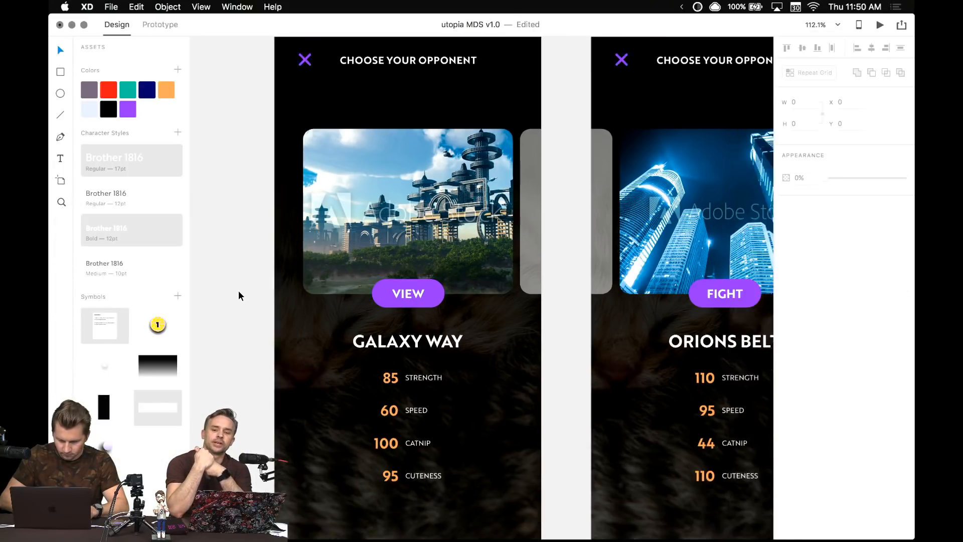
{"action": "left_click", "coordinate": [350, 152]}
{"action": "double_click", "coordinate": [350, 153]}
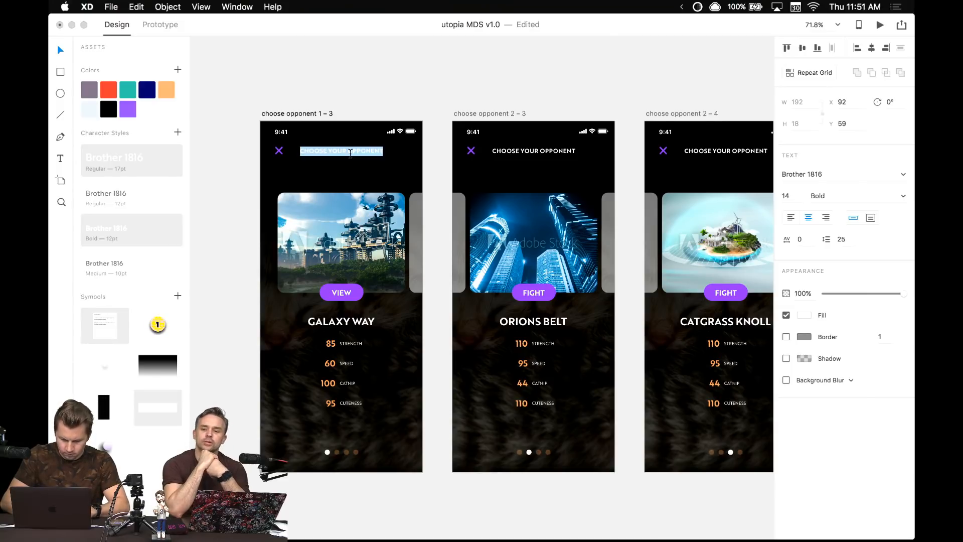
{"action": "type", "text": "VIEW"}
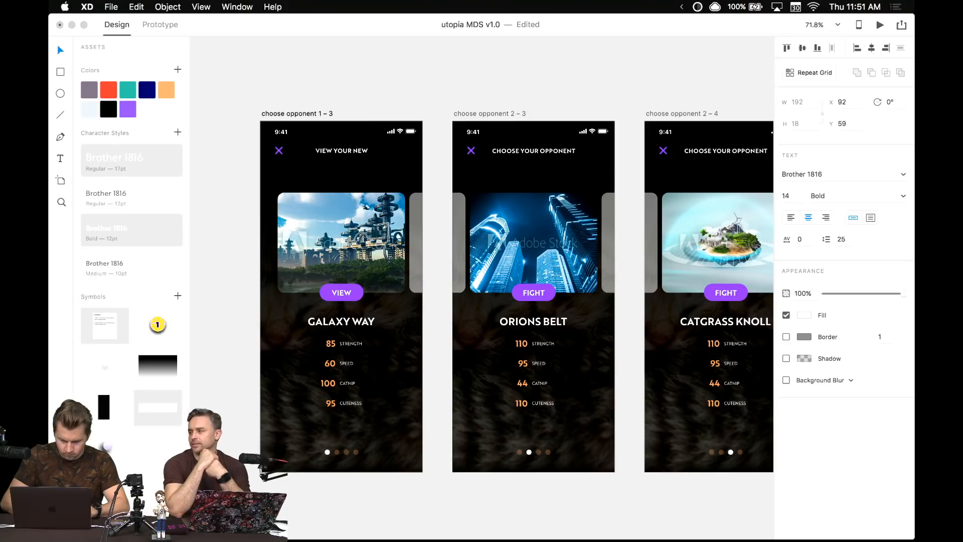
{"action": "type", "text": " YOUR NEW"}
{"action": "key", "text": "super+a"}
{"action": "type", "text": "EXP"}
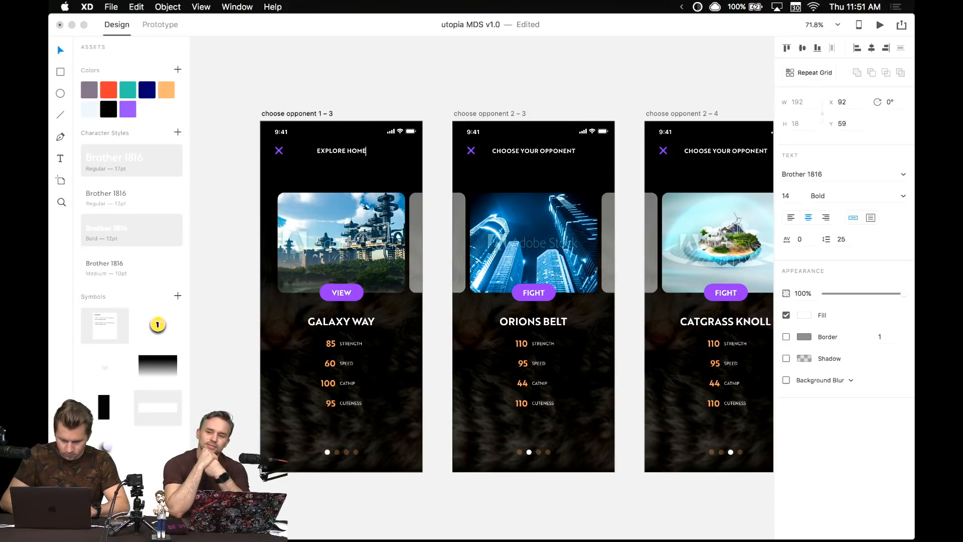
- Copy the "EXPLORE HOMES" heading text and use it to replace the headings on the other three Find a Home artboards
{"action": "key", "text": "super+a"}
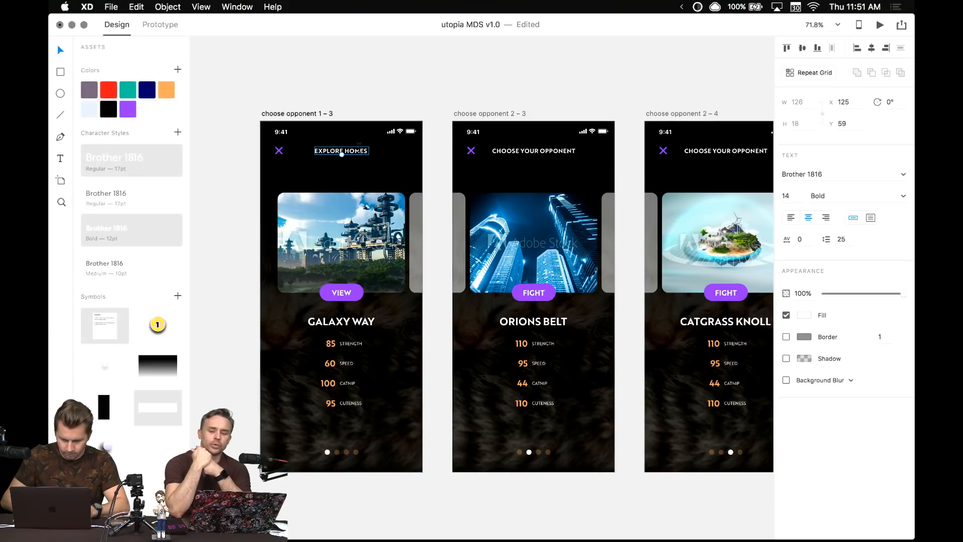
{"action": "key", "text": "super+c"}
{"action": "left_click", "coordinate": [529, 151]}
{"action": "key", "text": "super+v"}
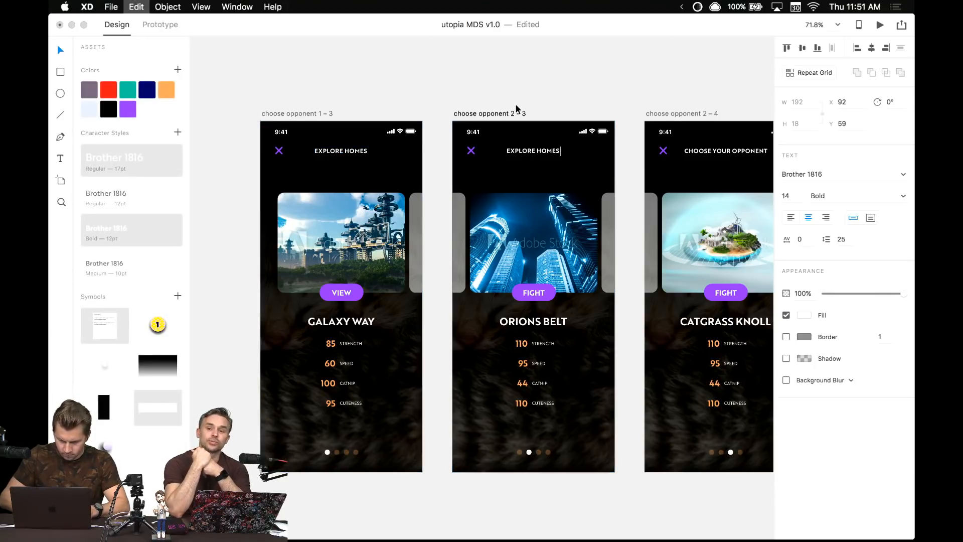
{"action": "scroll", "coordinate": [555, 109], "scroll_direction": "down", "scroll_amount": 4}
{"action": "left_click", "coordinate": [235, 167]}
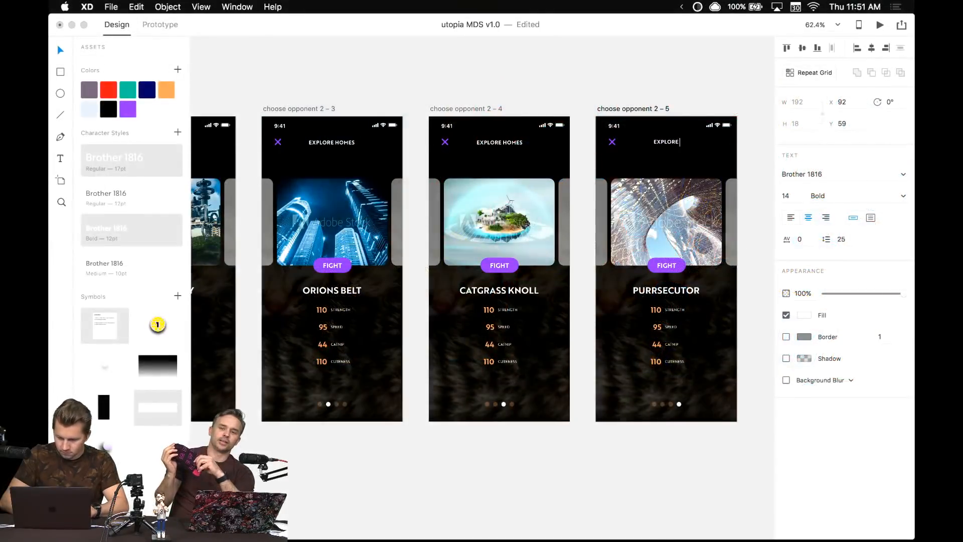
{"action": "type", "text": "HOMES"}
{"action": "left_click", "coordinate": [522, 86]}
- Rename the "PURRSECUTOR" title on the fourth Find a Home artboard as "WORMY HOME"
{"action": "scroll", "coordinate": [523, 87], "scroll_direction": "down", "scroll_amount": 3}
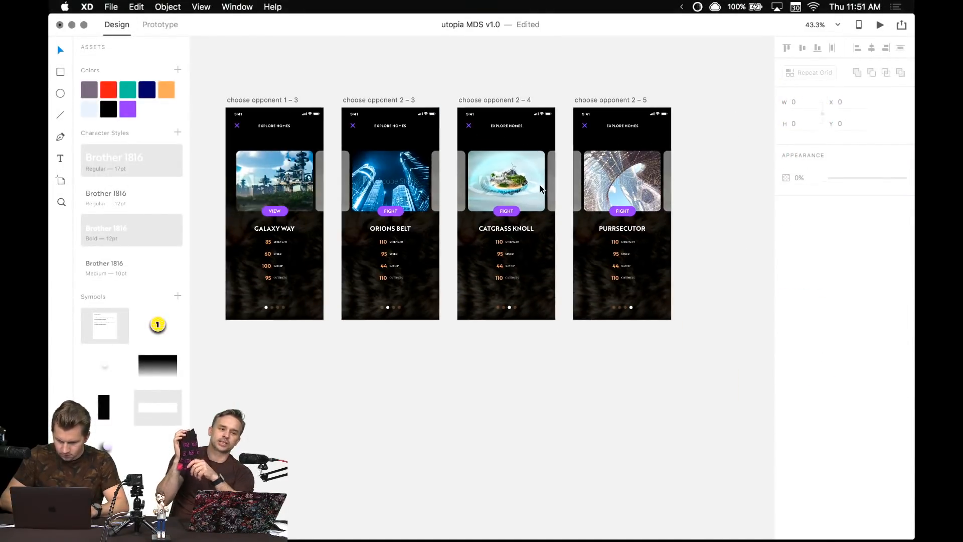
{"action": "left_click", "coordinate": [627, 228]}
{"action": "double_click", "coordinate": [633, 229]}
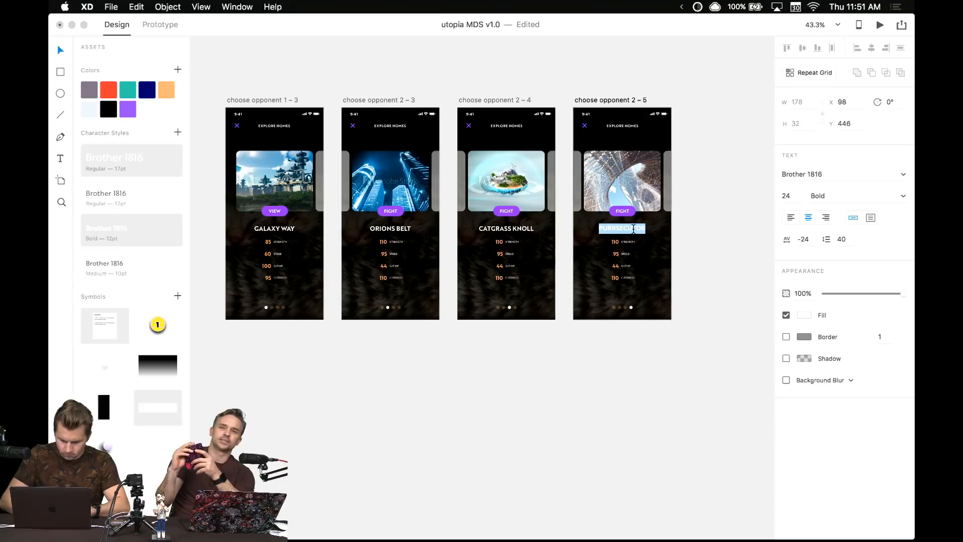
{"action": "type", "text": "WORMY HOME"}
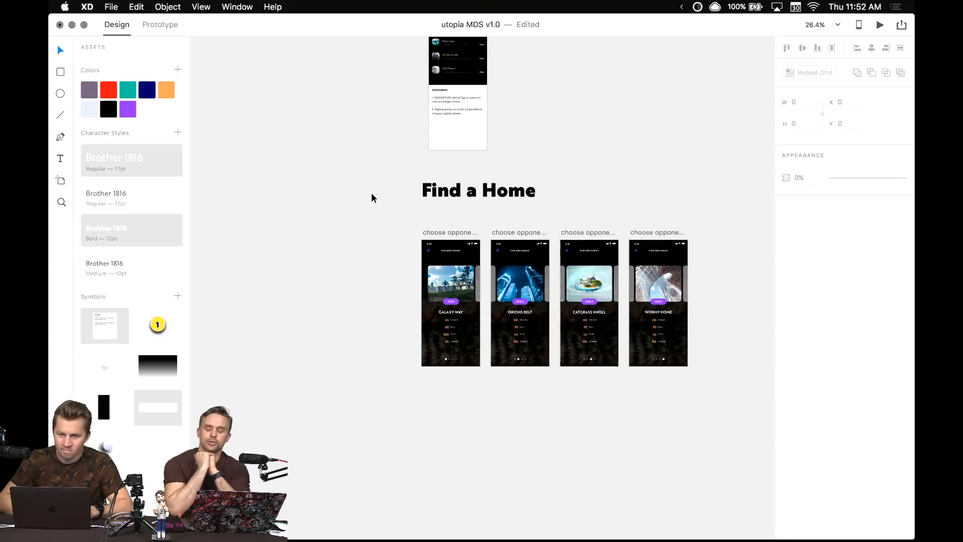
- In Prototype mode, link the "Choosing a Home" button on the Prototypes artboard to the Galaxy Way artboard with a Dissolve transition
{"action": "scroll", "coordinate": [371, 198], "scroll_direction": "down", "scroll_amount": 3}
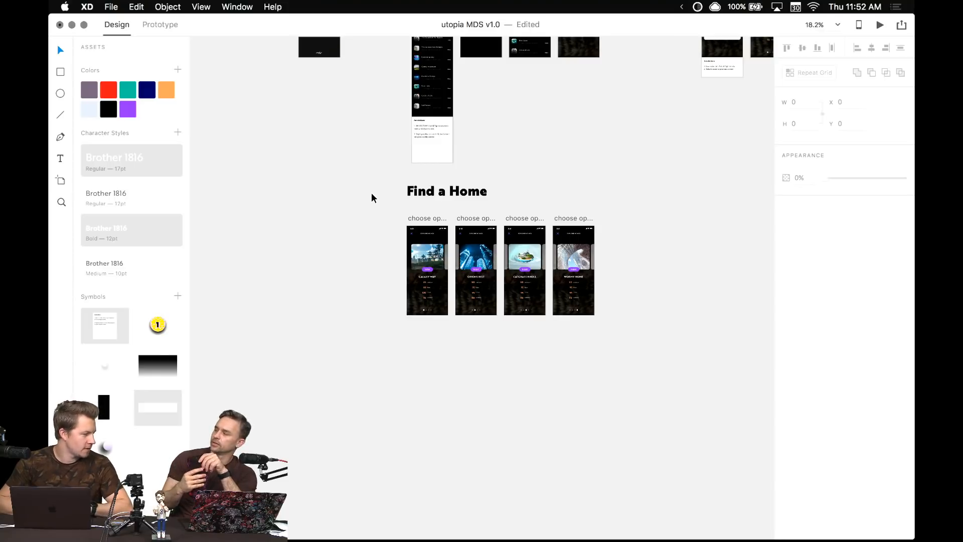
{"action": "scroll", "coordinate": [371, 197], "scroll_direction": "up", "scroll_amount": 3}
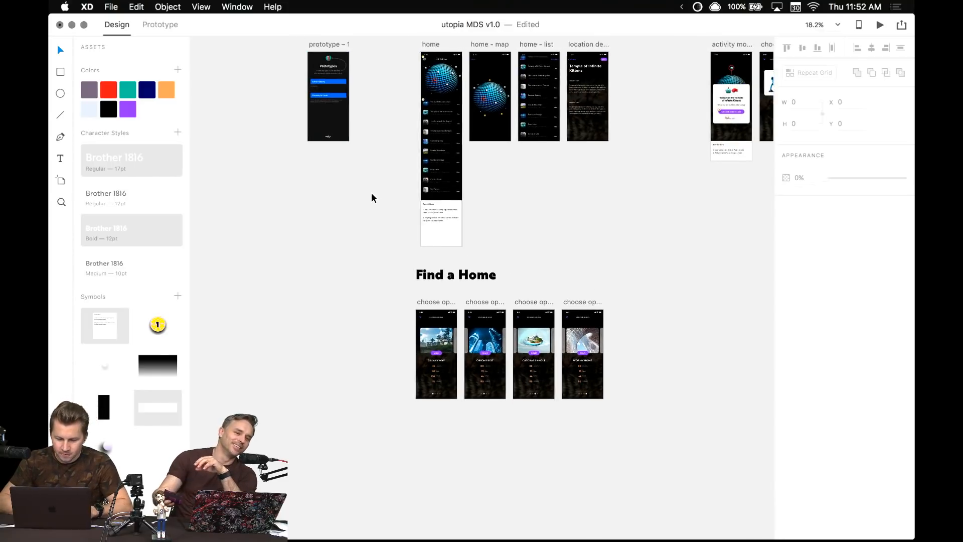
{"action": "scroll", "coordinate": [372, 198], "scroll_direction": "down", "scroll_amount": 3}
{"action": "scroll", "coordinate": [354, 254], "scroll_direction": "up", "scroll_amount": 3}
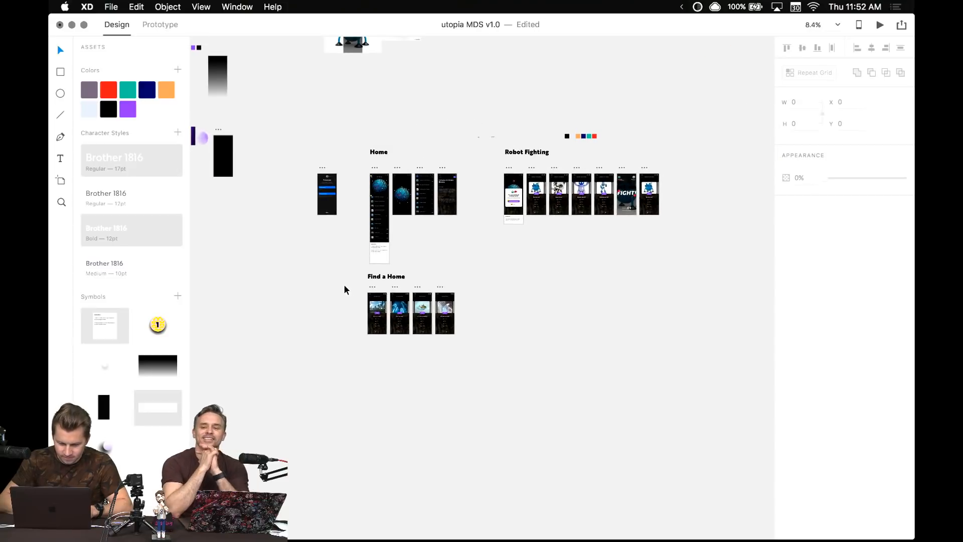
{"action": "scroll", "coordinate": [332, 276], "scroll_direction": "up", "scroll_amount": 2}
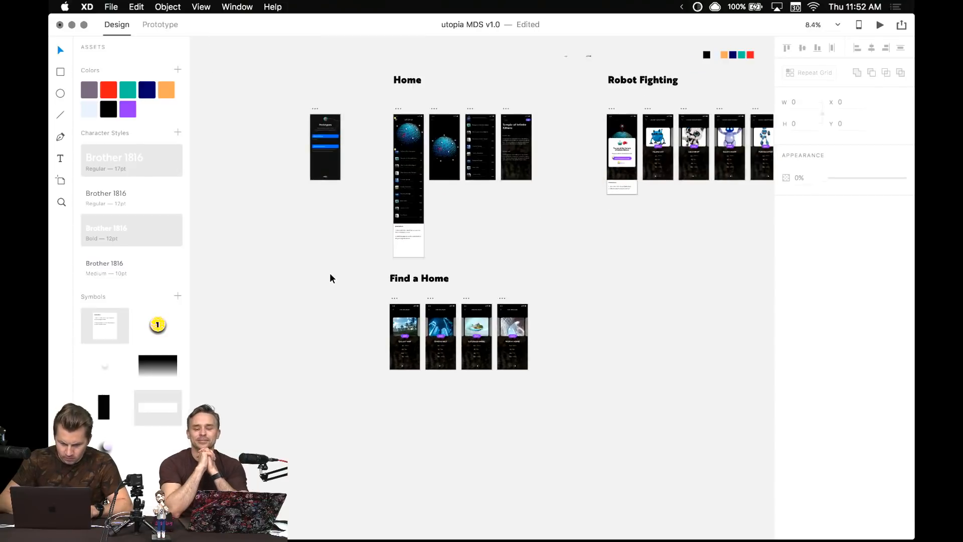
{"action": "scroll", "coordinate": [331, 140], "scroll_direction": "up", "scroll_amount": 5}
{"action": "double_click", "coordinate": [325, 143]}
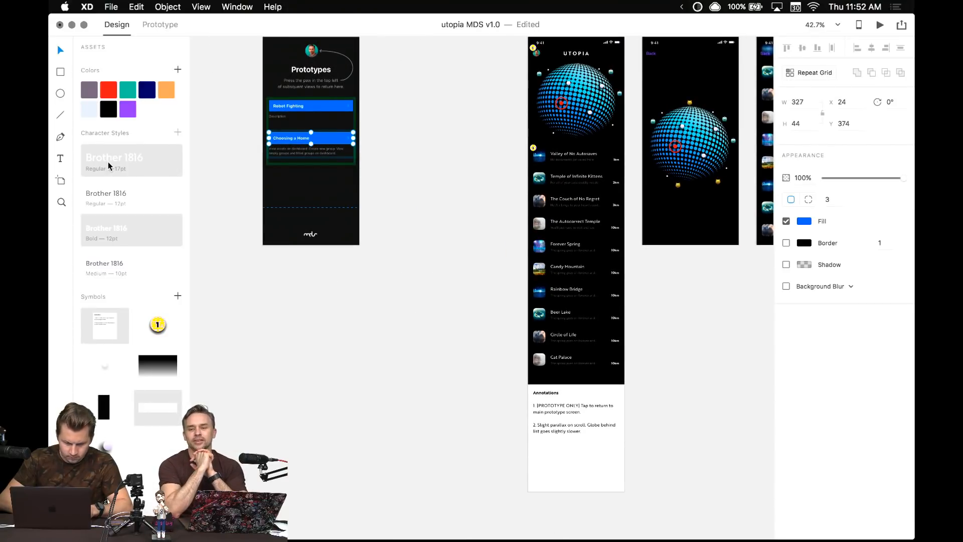
{"action": "left_click", "coordinate": [160, 24]}
{"action": "scroll", "coordinate": [376, 191], "scroll_direction": "down", "scroll_amount": 4}
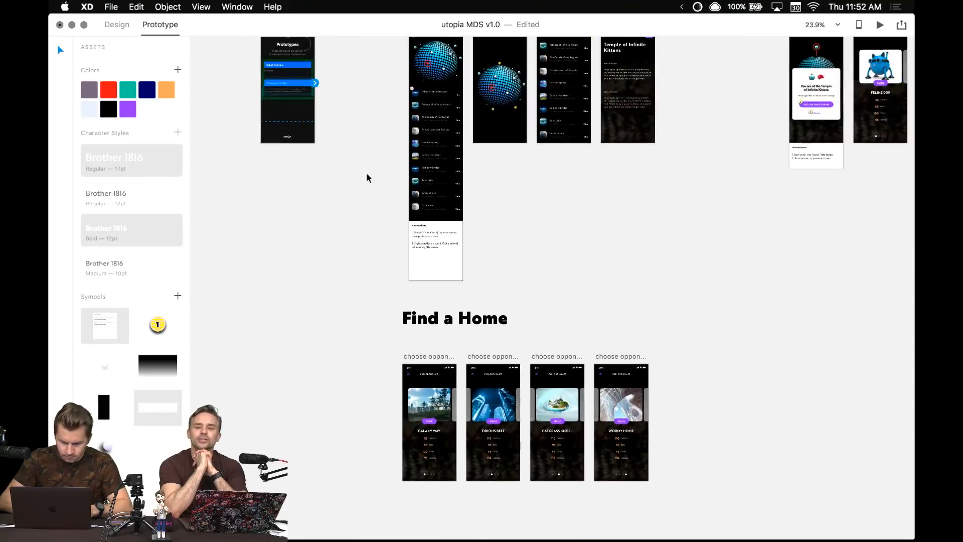
{"action": "left_click_drag", "start_coordinate": [316, 85], "coordinate": [417, 393]}
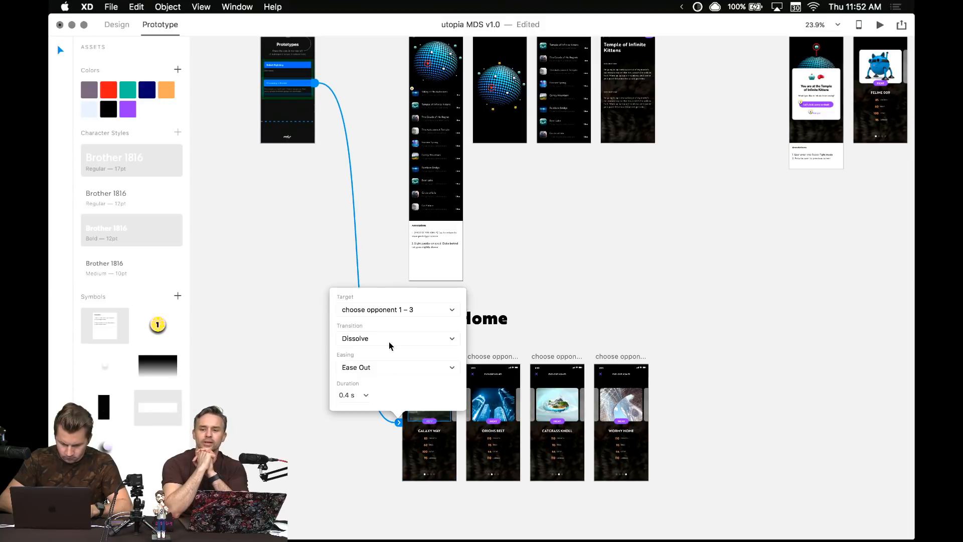
{"action": "left_click", "coordinate": [316, 265]}
- Copy the profile avatar from the home artboard's header and return to Design mode
{"action": "scroll", "coordinate": [371, 225], "scroll_direction": "up", "scroll_amount": 2}
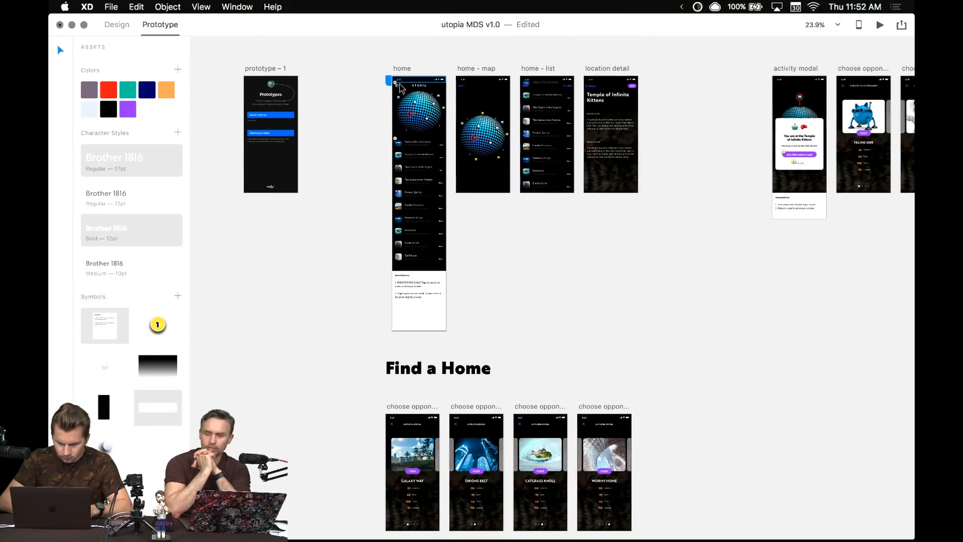
{"action": "scroll", "coordinate": [398, 89], "scroll_direction": "up", "scroll_amount": 5}
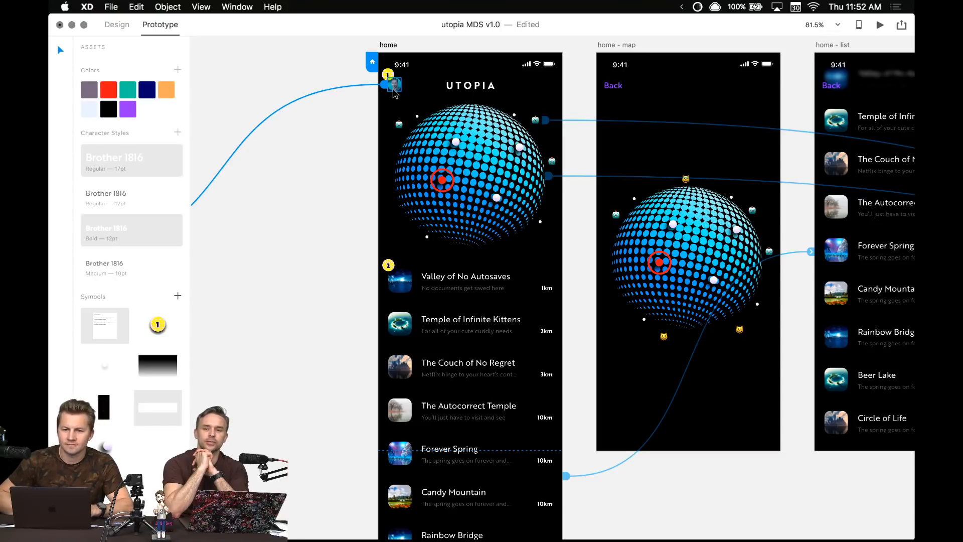
{"action": "left_click", "coordinate": [196, 98]}
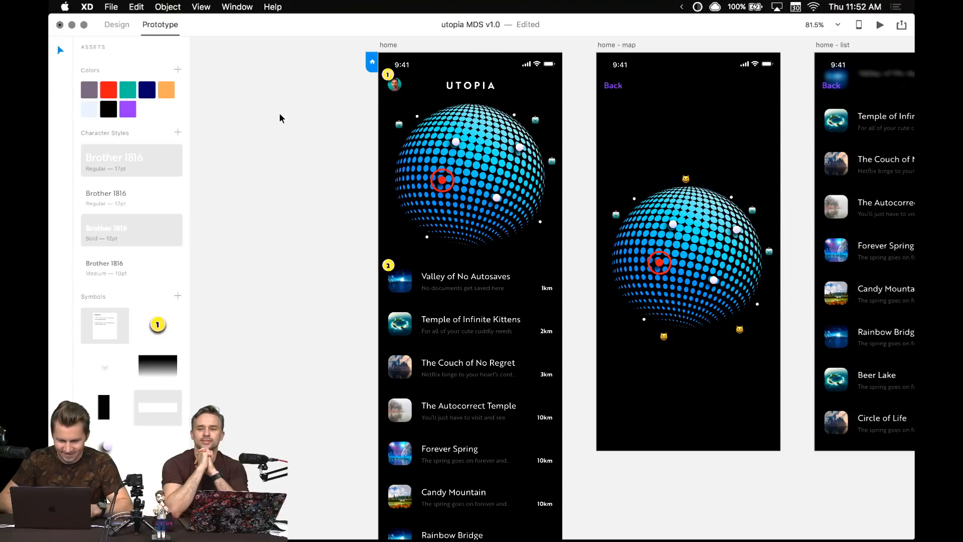
{"action": "left_click", "coordinate": [400, 87]}
{"action": "left_click", "coordinate": [114, 26]}
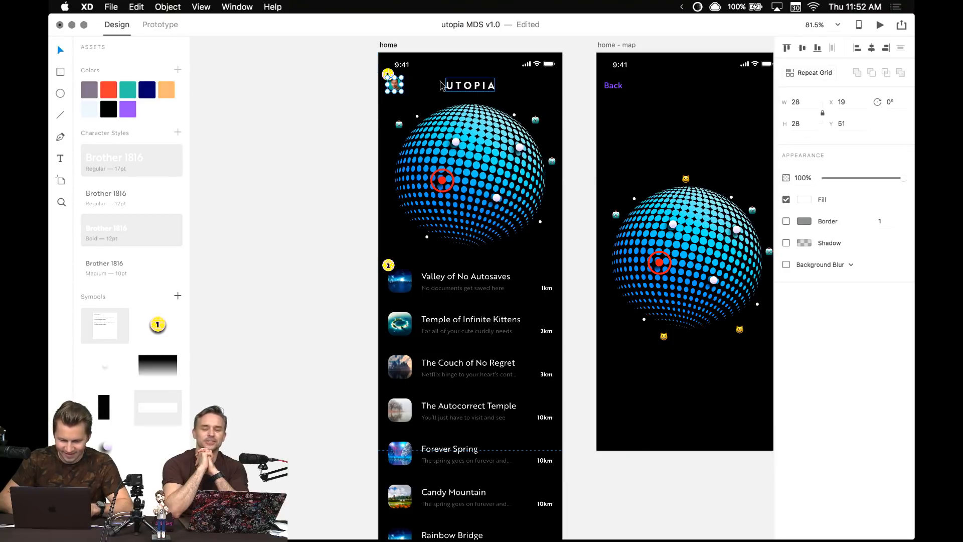
- Move the purple close icon on the Galaxy Way artboard to the header's right side, at X 336
{"action": "scroll", "coordinate": [323, 143], "scroll_direction": "down", "scroll_amount": 20}
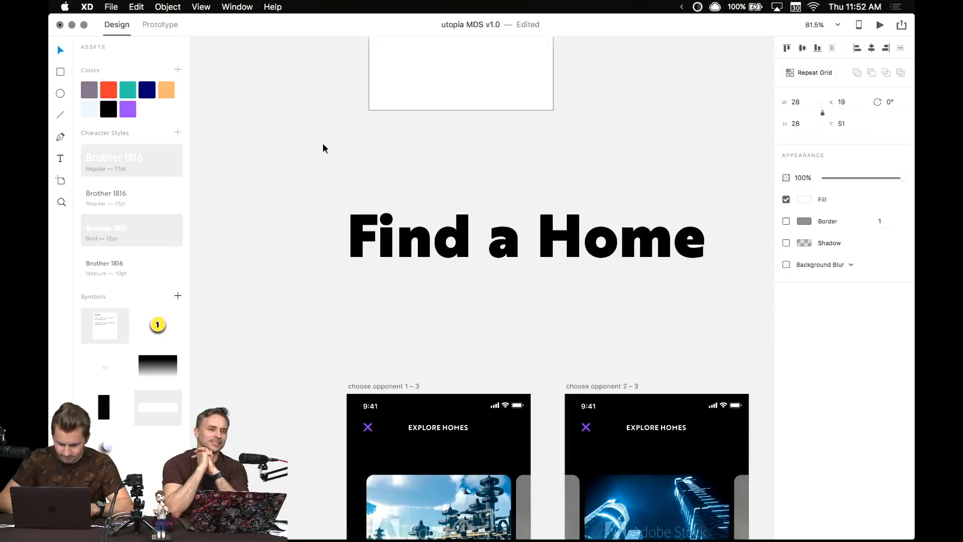
{"action": "left_click", "coordinate": [368, 127]}
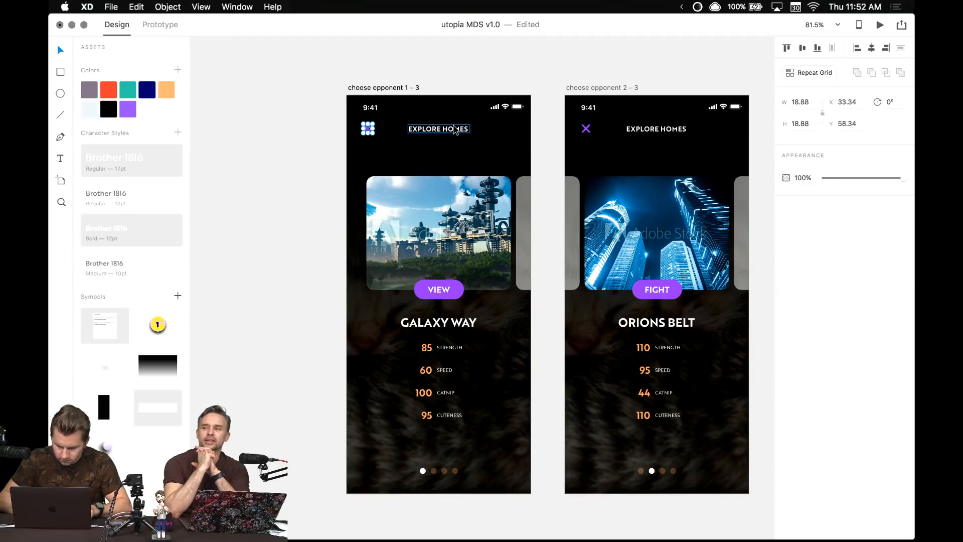
{"action": "key", "text": "ctrl+super+Right"}
{"action": "key", "text": "shift+Left"}
{"action": "key", "text": "shift+Left"}
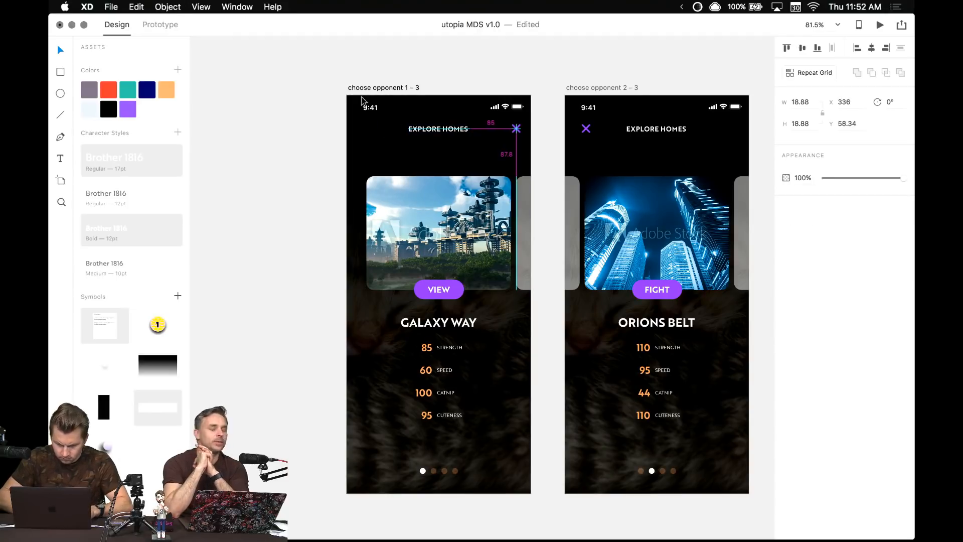
- Paste the profile avatar into the header of the Galaxy Way artboard
{"action": "left_click", "coordinate": [363, 89]}
{"action": "key", "text": "super+v"}
{"action": "left_click", "coordinate": [536, 70]}
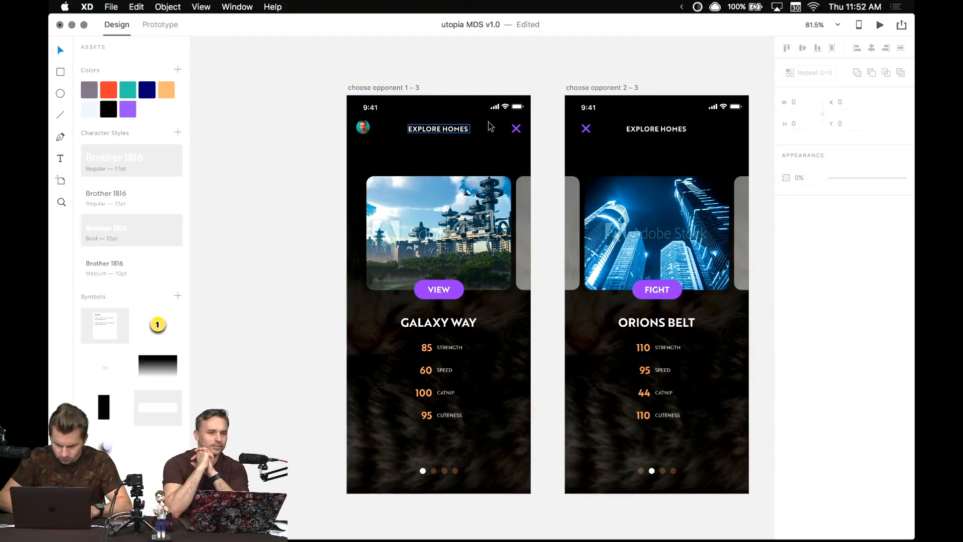
{"action": "left_click", "coordinate": [363, 127]}
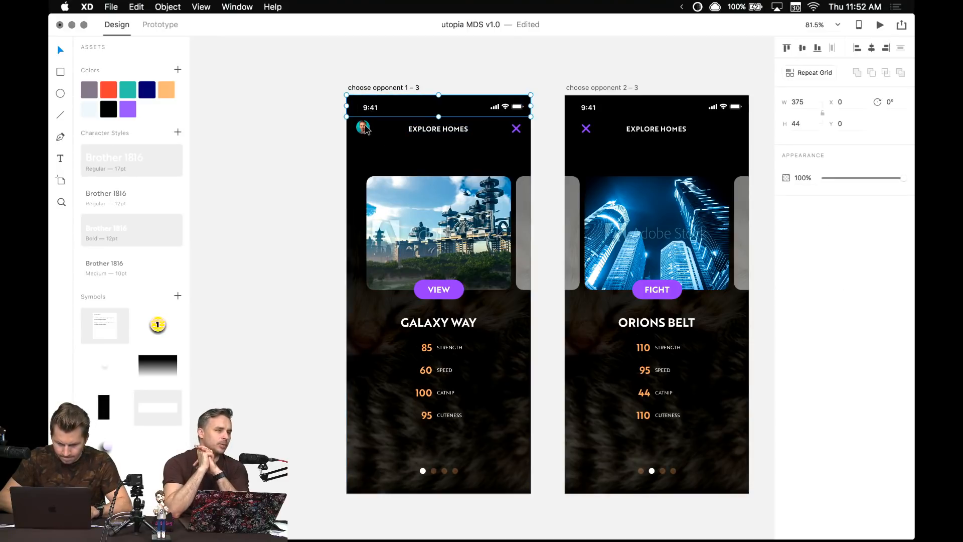
{"action": "left_click", "coordinate": [314, 109]}
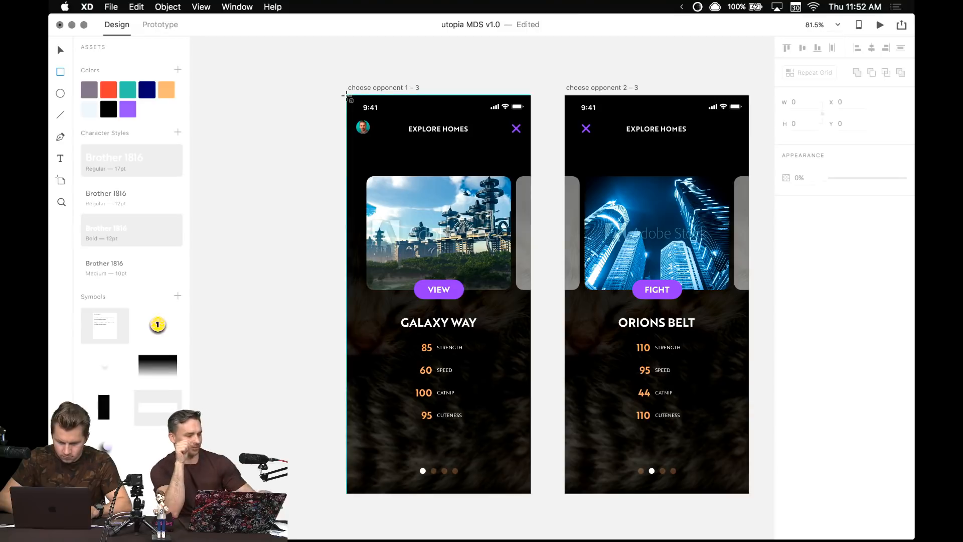
- Draw a 375 × 96 rectangle over the Galaxy Way artboard's header, remove its border and set its fill opacity to 0%
{"action": "left_click_drag", "start_coordinate": [346, 95], "coordinate": [531, 143]}
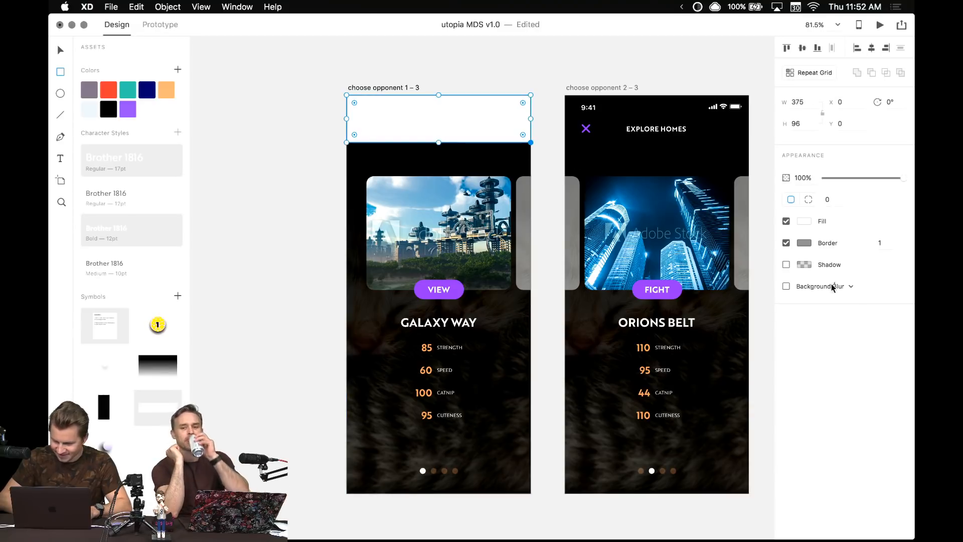
{"action": "left_click", "coordinate": [786, 243]}
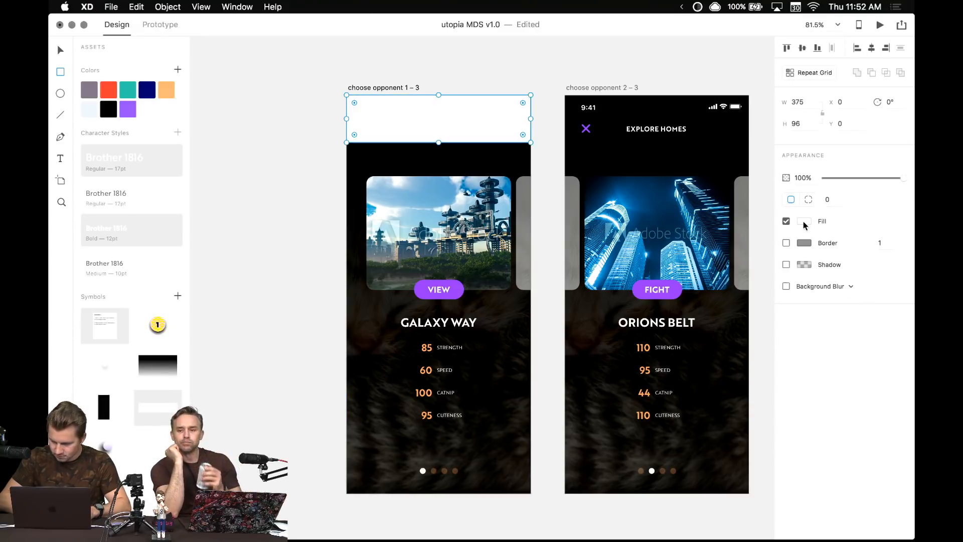
{"action": "left_click", "coordinate": [804, 221]}
{"action": "left_click", "coordinate": [685, 71]}
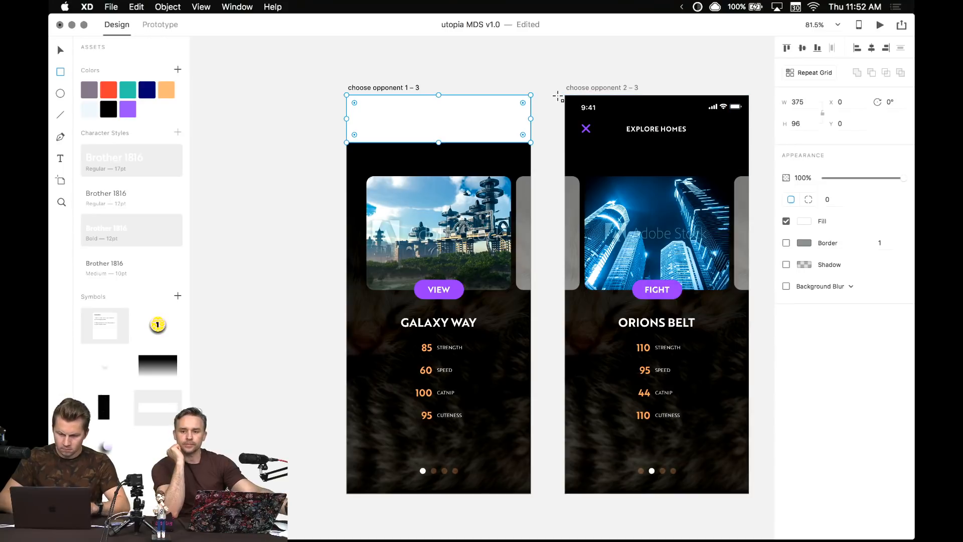
{"action": "left_click", "coordinate": [805, 221]}
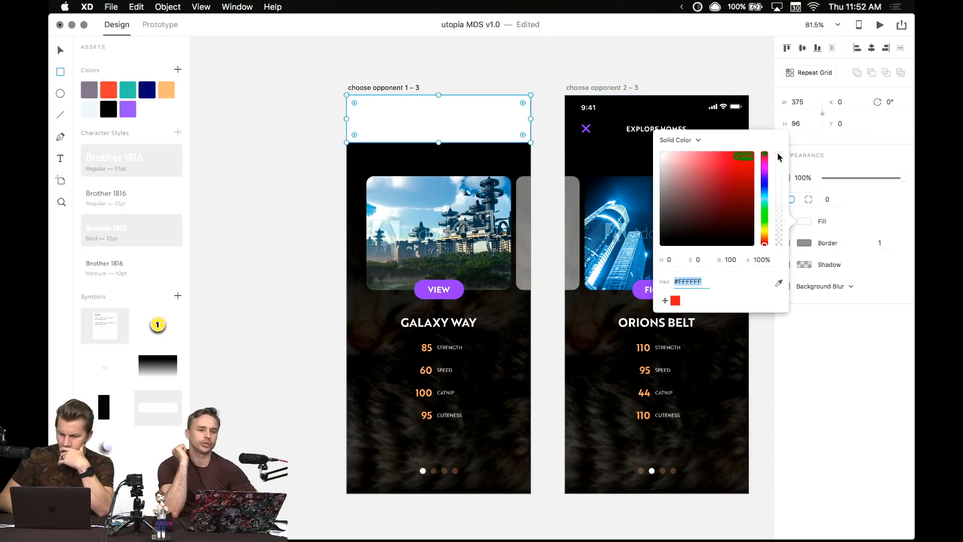
{"action": "left_click_drag", "start_coordinate": [779, 157], "coordinate": [781, 253]}
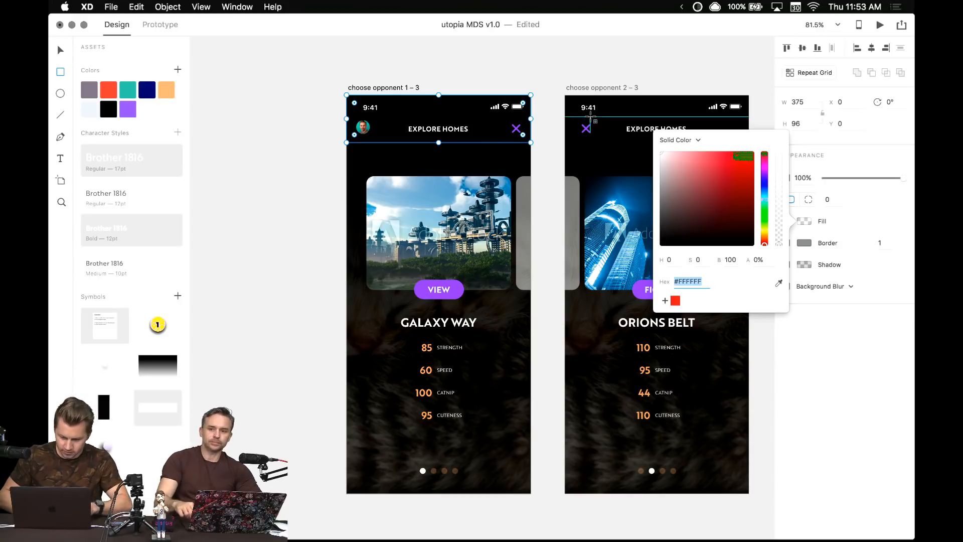
{"action": "left_click", "coordinate": [469, 78]}
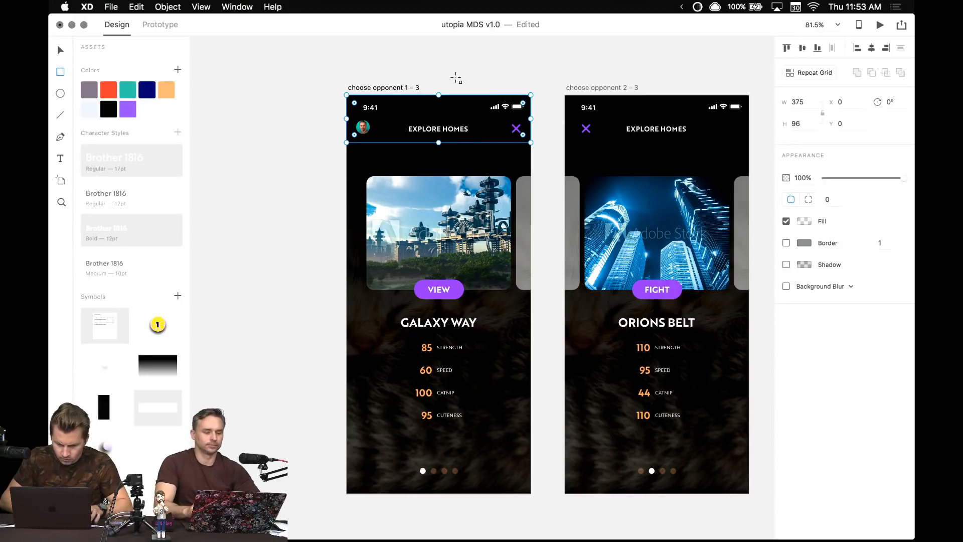
- Raise the fill opacity of the header rectangle on the Galaxy Way artboard to 100%
{"action": "left_click", "coordinate": [418, 74]}
{"action": "key", "text": "v"}
{"action": "left_click", "coordinate": [392, 107]}
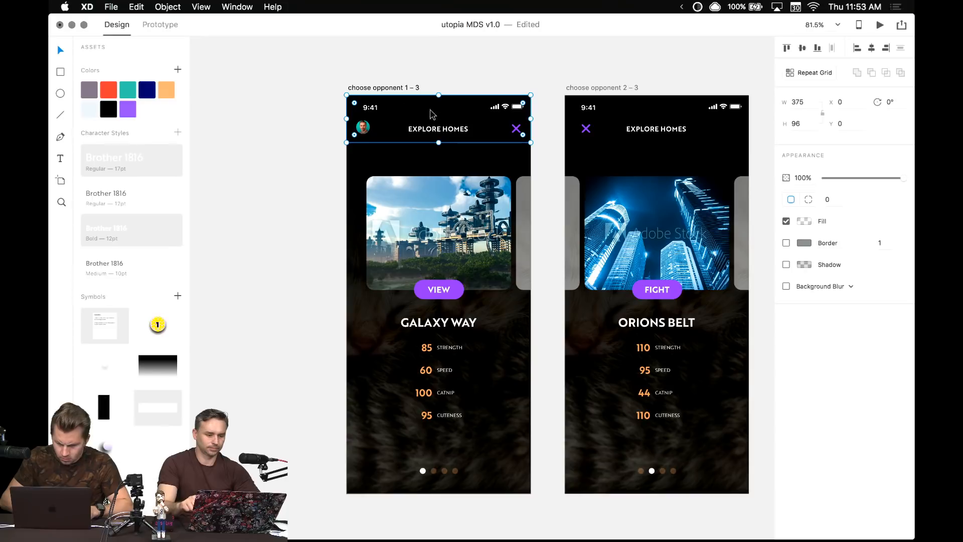
{"action": "left_click", "coordinate": [804, 222]}
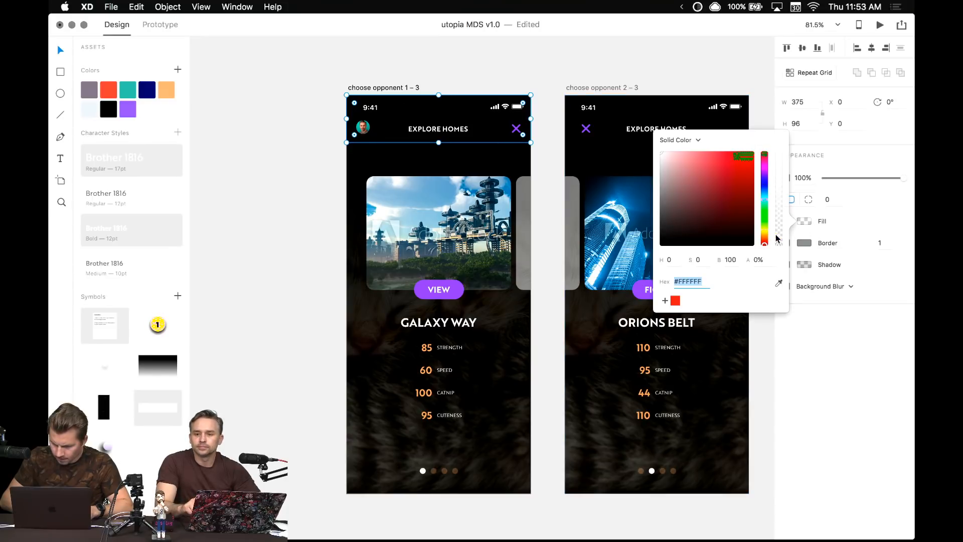
{"action": "left_click_drag", "start_coordinate": [778, 239], "coordinate": [778, 153]}
{"action": "left_click", "coordinate": [535, 95]}
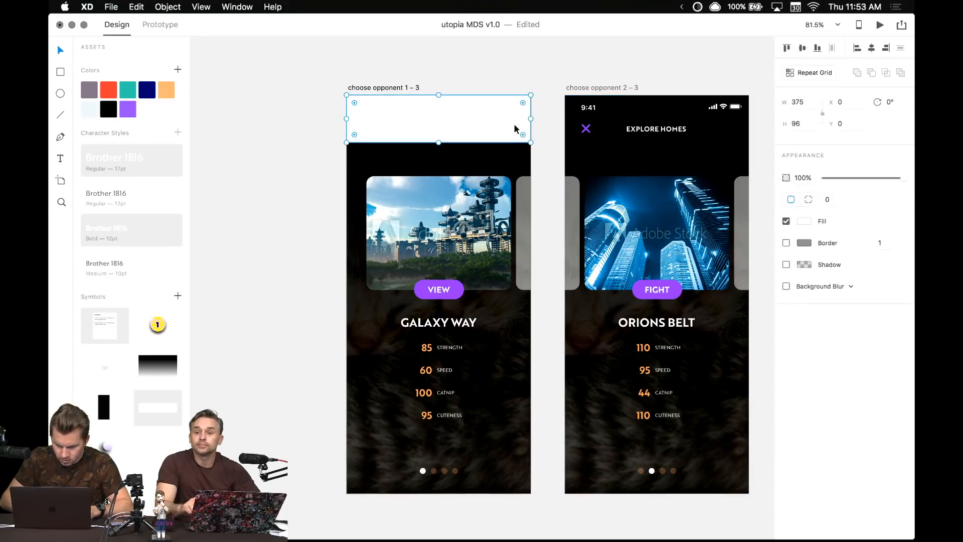
- Try the Galaxy Way header rectangle without a fill, and undo the change
{"action": "left_click", "coordinate": [787, 220]}
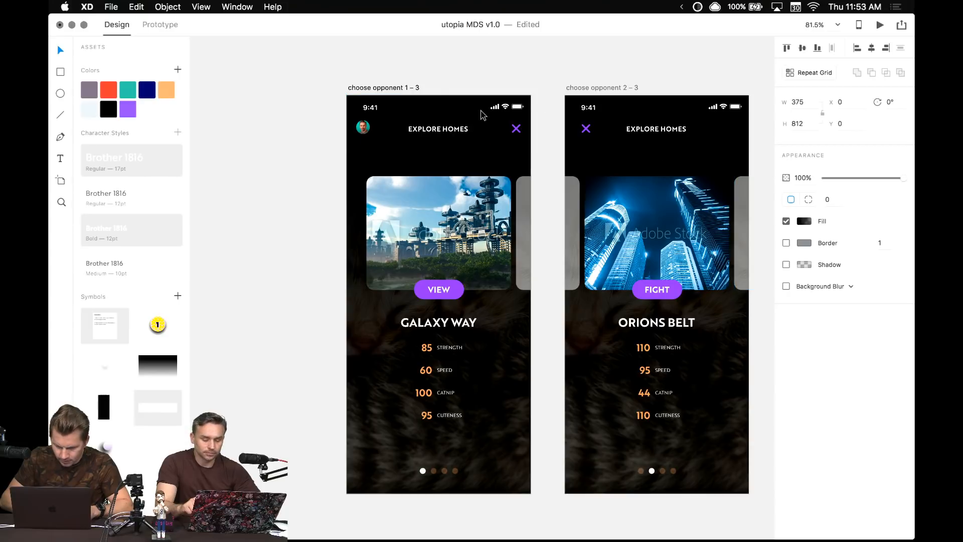
{"action": "left_click", "coordinate": [477, 80]}
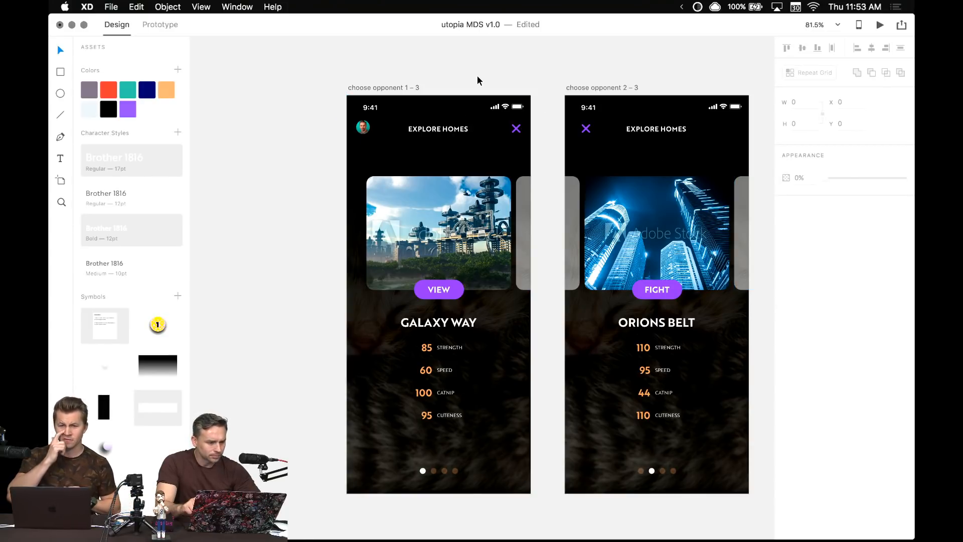
{"action": "key", "text": "super+a"}
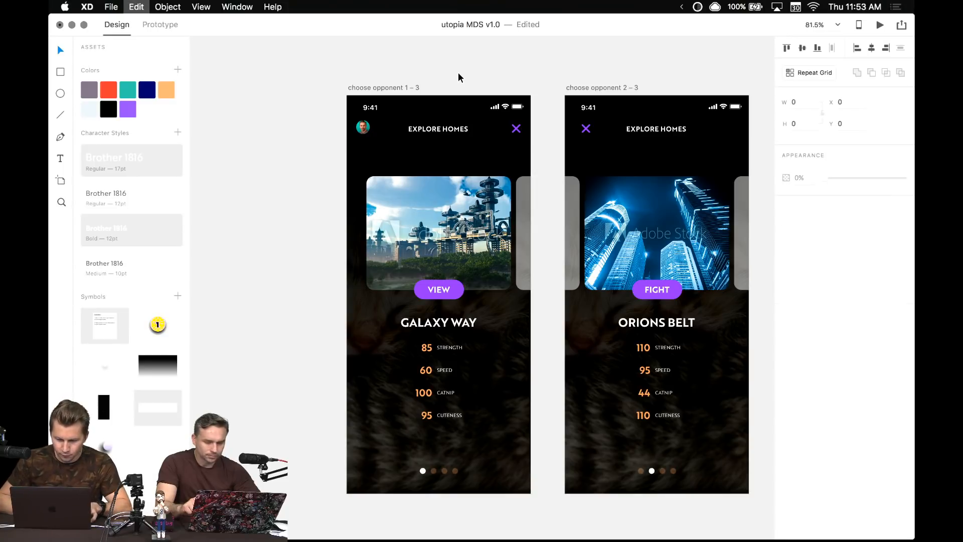
{"action": "key", "text": "super+v"}
- Move the white header rectangle down to Y 121 to uncover the header, and move it back to Y 0
{"action": "left_click", "coordinate": [423, 67]}
{"action": "scroll", "coordinate": [477, 75], "scroll_direction": "up", "scroll_amount": 5}
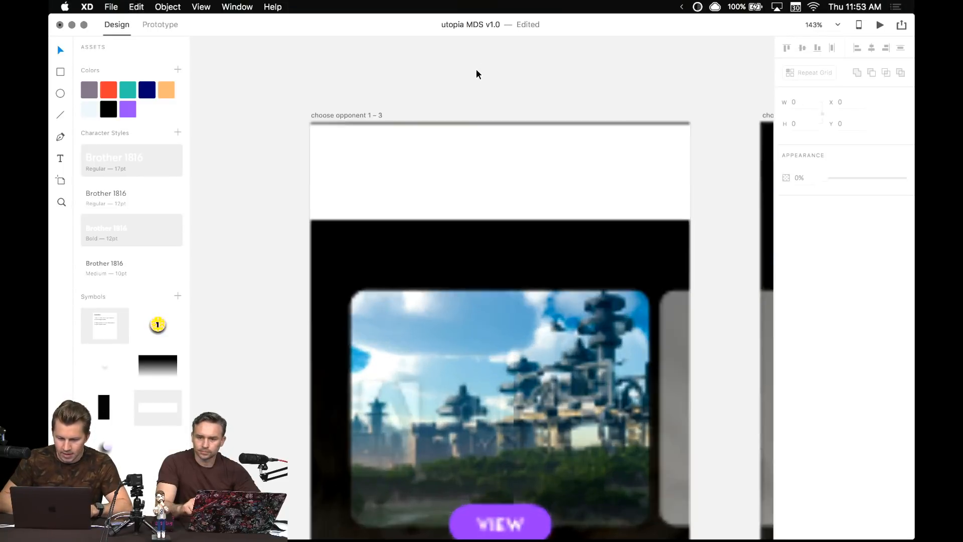
{"action": "left_click_drag", "start_coordinate": [466, 67], "coordinate": [436, 66]}
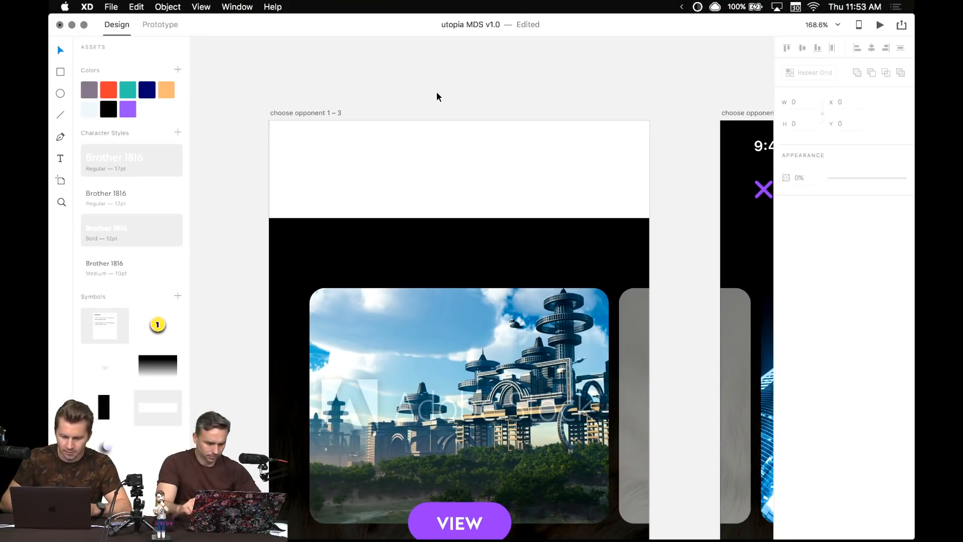
{"action": "left_click", "coordinate": [457, 152]}
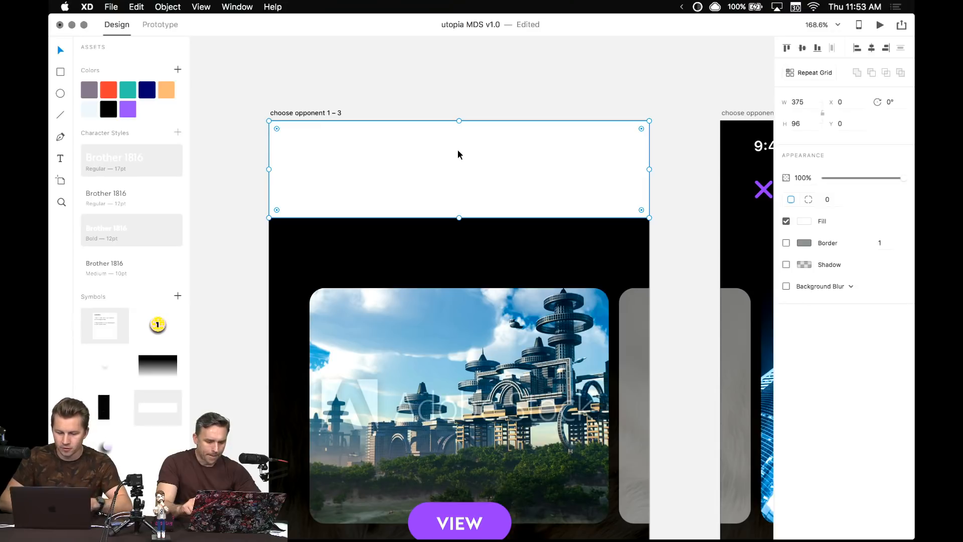
{"action": "left_click_drag", "start_coordinate": [477, 153], "coordinate": [474, 275]}
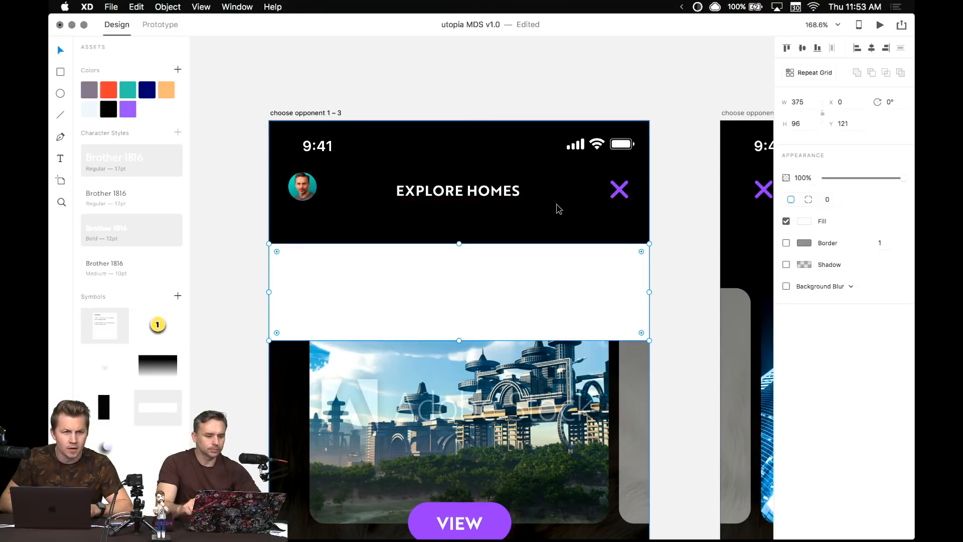
{"action": "scroll", "coordinate": [527, 216], "scroll_direction": "down", "scroll_amount": 5}
{"action": "scroll", "coordinate": [527, 216], "scroll_direction": "right", "scroll_amount": 3}
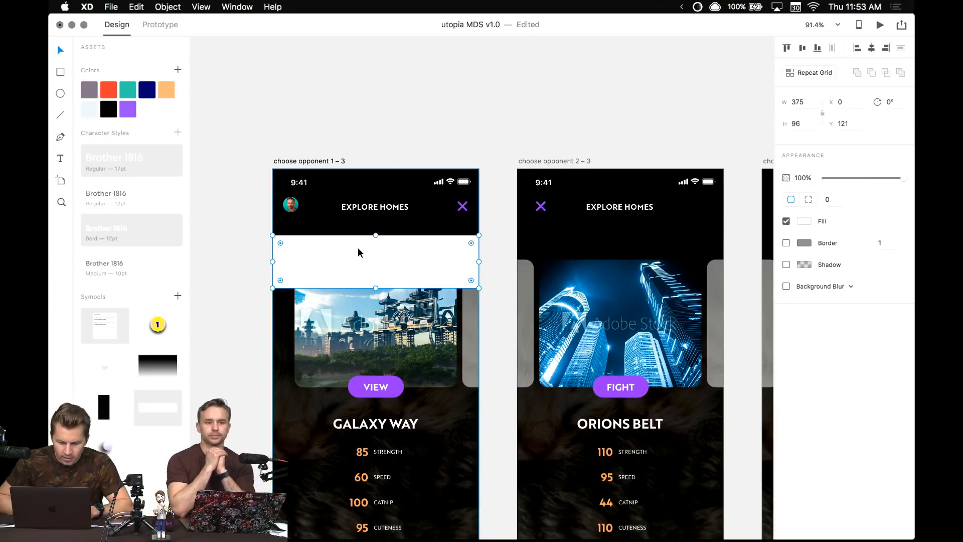
{"action": "left_click_drag", "start_coordinate": [357, 248], "coordinate": [361, 181]}
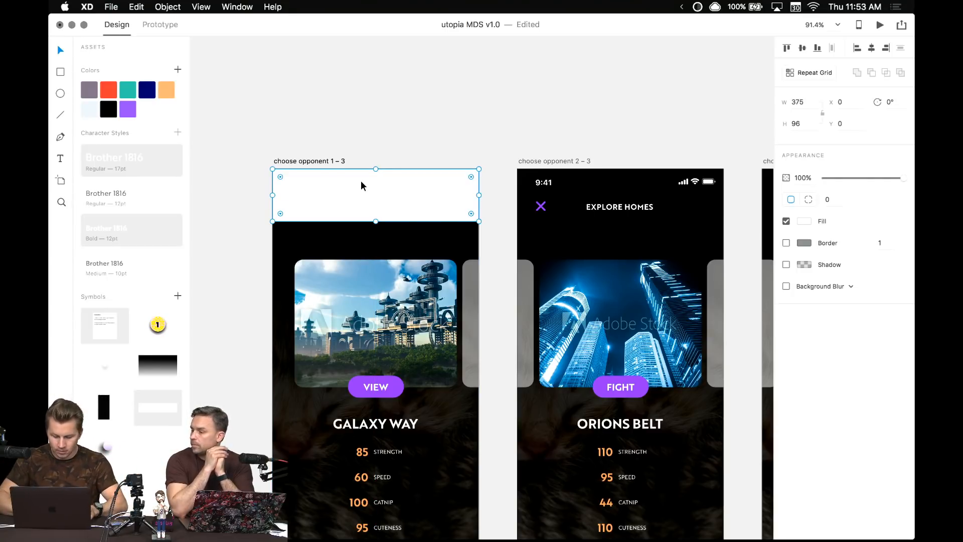
- Send the white rectangle behind the Galaxy Way header elements but above the background, and extend its height to 104
{"action": "key", "text": "super+shift+bracketleft"}
{"action": "key", "text": "super+bracketright"}
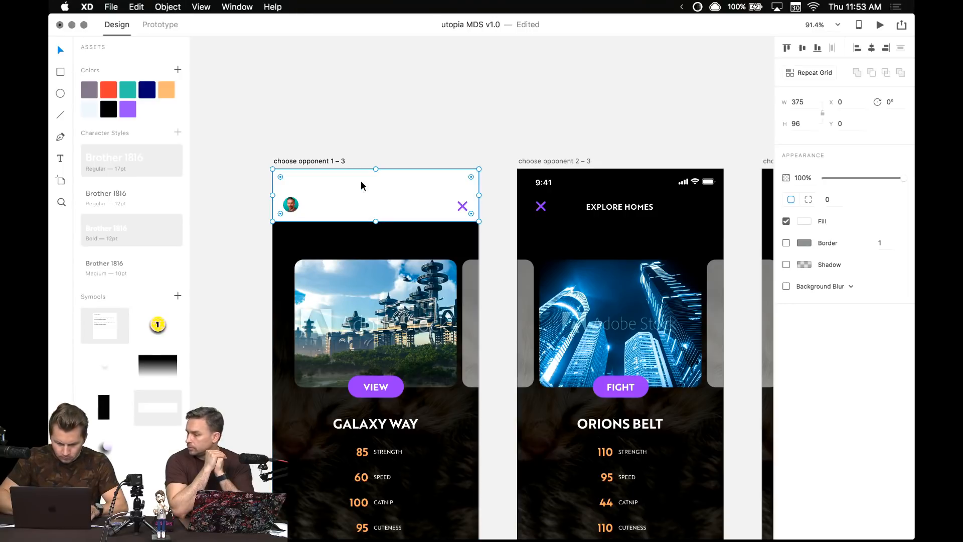
{"action": "left_click_drag", "start_coordinate": [376, 221], "coordinate": [375, 226]}
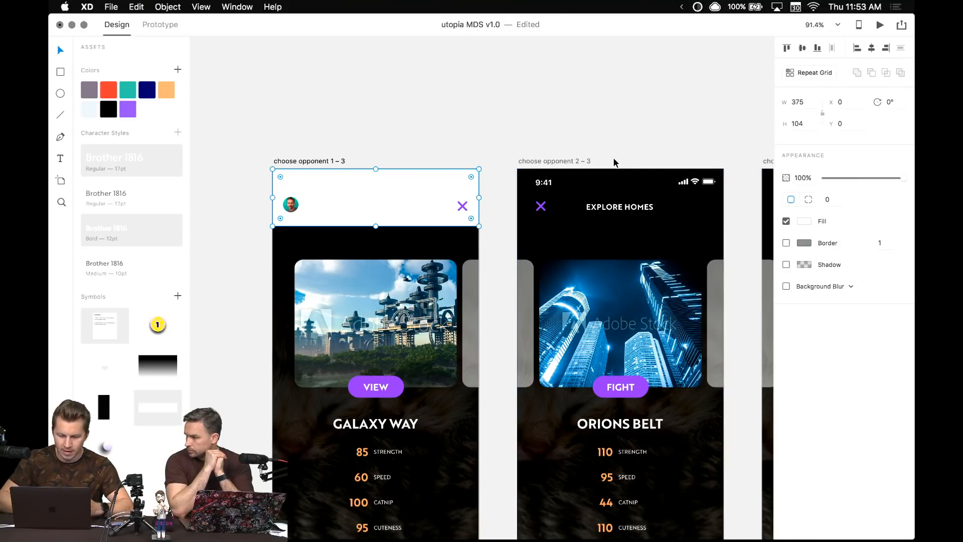
- Turn off the header rectangle's fill and try to select the unfilled rectangle on the artboard
{"action": "scroll", "coordinate": [430, 133], "scroll_direction": "up", "scroll_amount": 5}
{"action": "scroll", "coordinate": [465, 134], "scroll_direction": "left", "scroll_amount": 3}
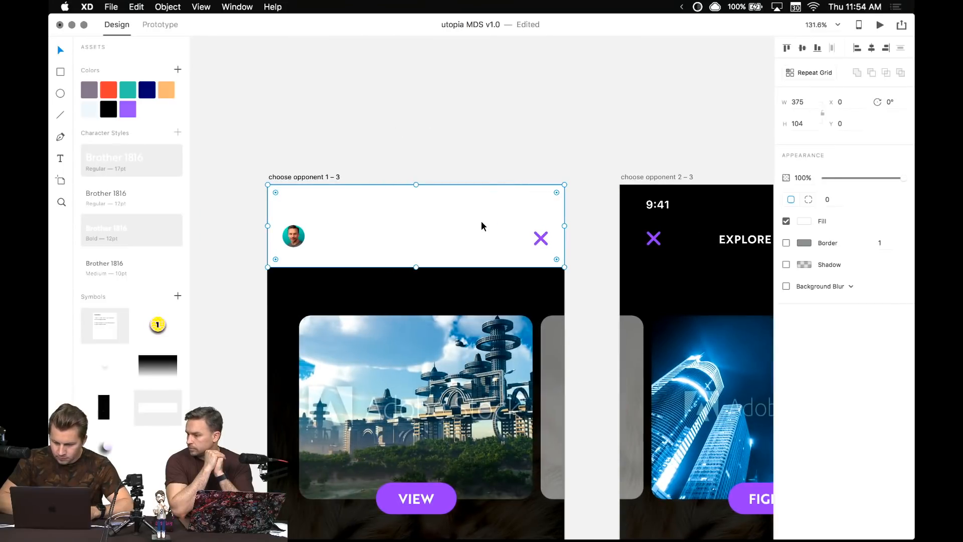
{"action": "left_click", "coordinate": [786, 221]}
{"action": "left_click", "coordinate": [566, 139]}
{"action": "left_click", "coordinate": [409, 209]}
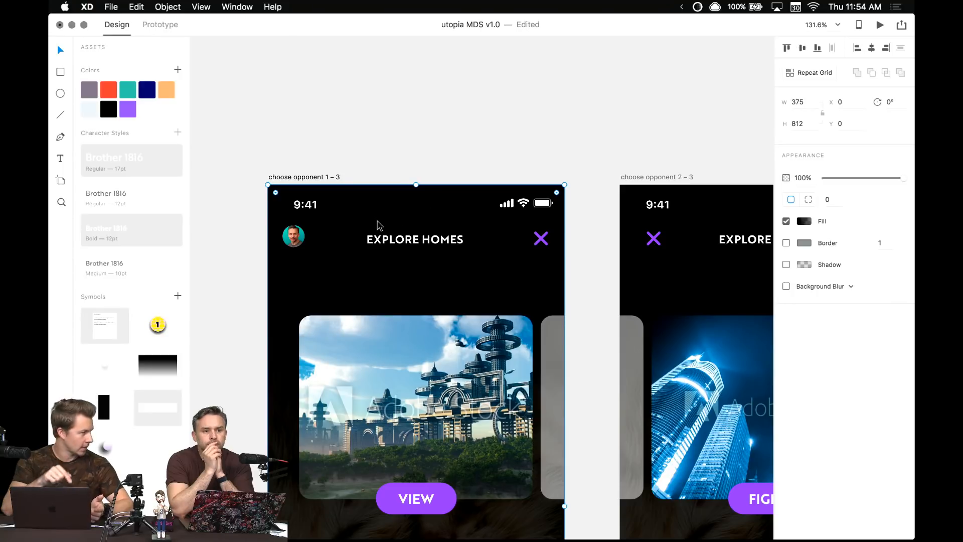
- Select Rectangle 31 among the artboard's layers, turn its fill back on and set the fill opacity to 0%
{"action": "key", "text": "super+y"}
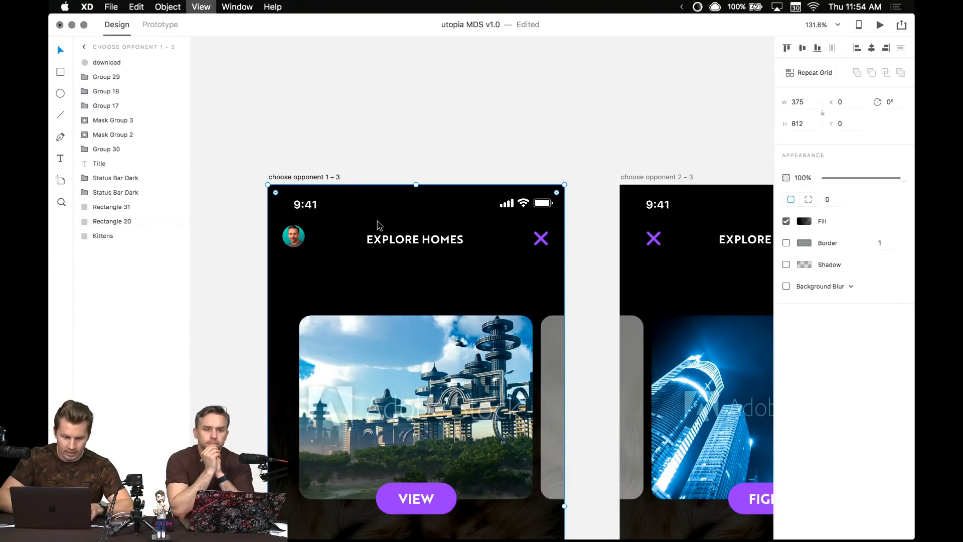
{"action": "left_click", "coordinate": [125, 207]}
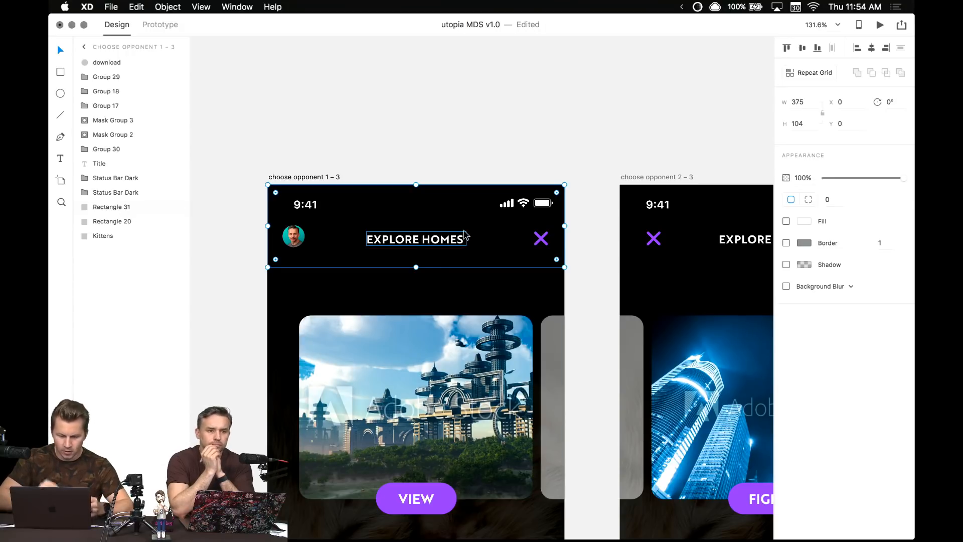
{"action": "left_click", "coordinate": [786, 222]}
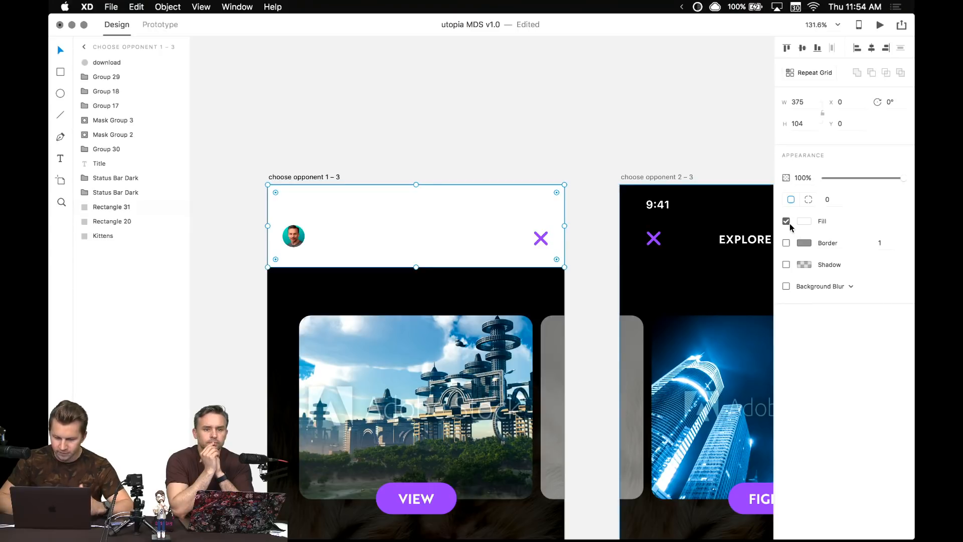
{"action": "left_click", "coordinate": [803, 222]}
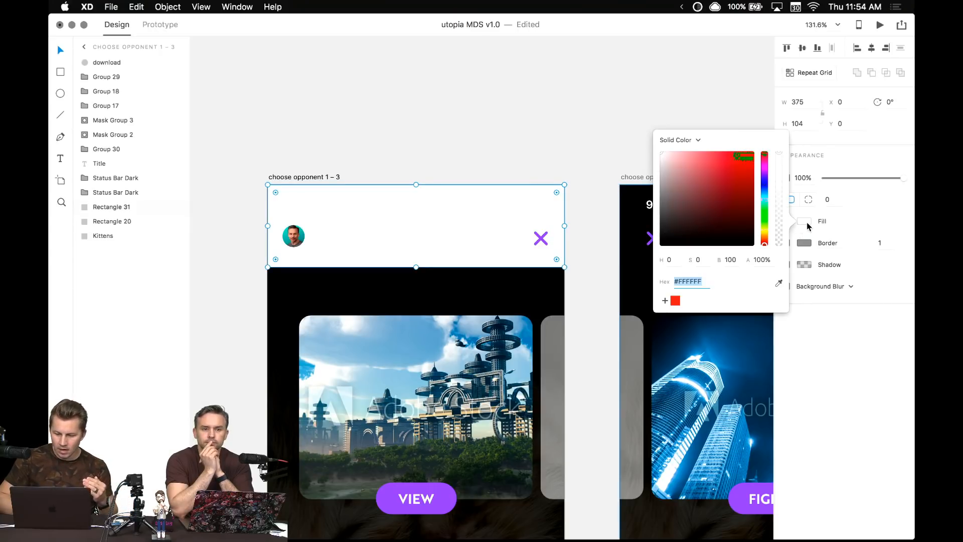
{"action": "left_click_drag", "start_coordinate": [780, 164], "coordinate": [780, 245]}
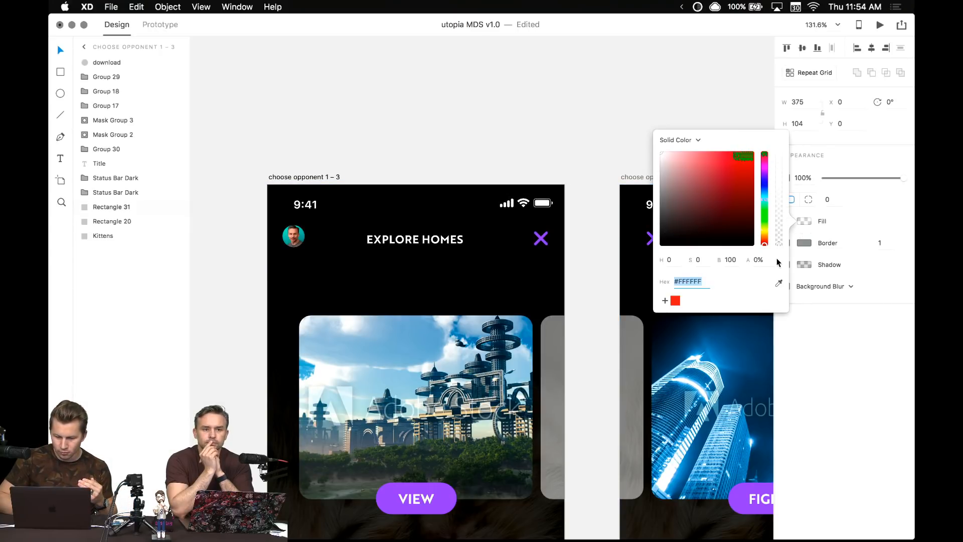
{"action": "left_click", "coordinate": [529, 101]}
{"action": "left_click", "coordinate": [437, 209]}
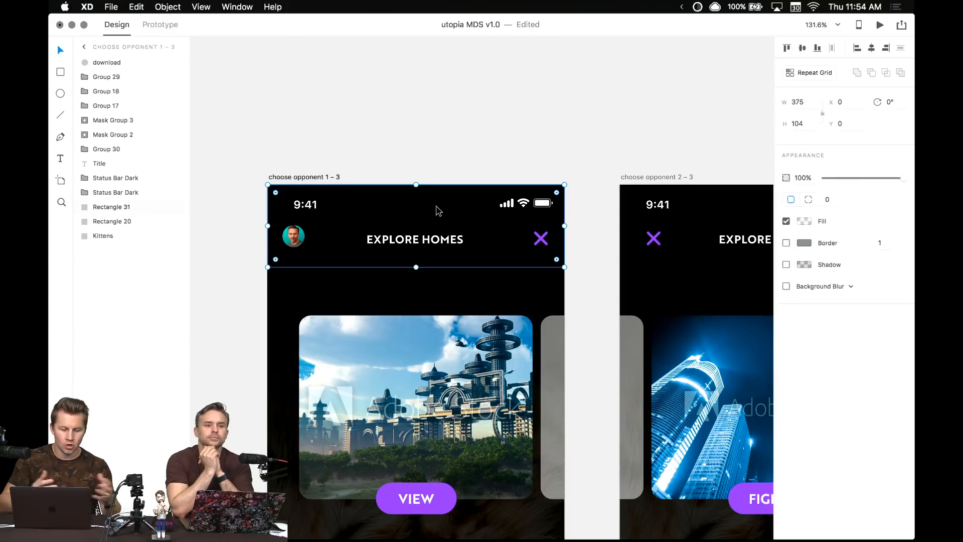
{"action": "key", "text": "super+y"}
{"action": "left_click", "coordinate": [465, 146]}
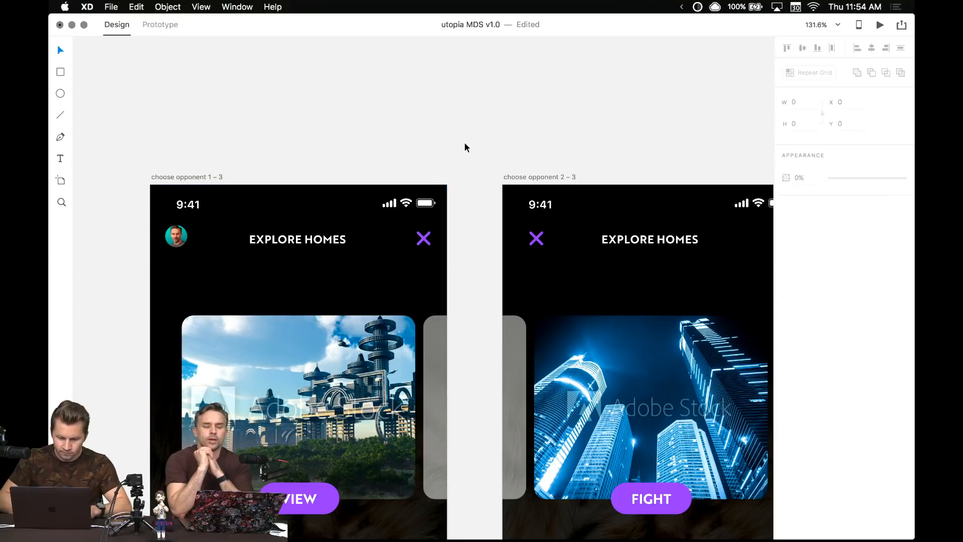
- Check how the transparent header rectangle and the purple close icon can be selected on the Galaxy Way artboard
{"action": "scroll", "coordinate": [506, 144], "scroll_direction": "left", "scroll_amount": 3}
{"action": "left_click", "coordinate": [383, 213]}
{"action": "left_click", "coordinate": [361, 144]}
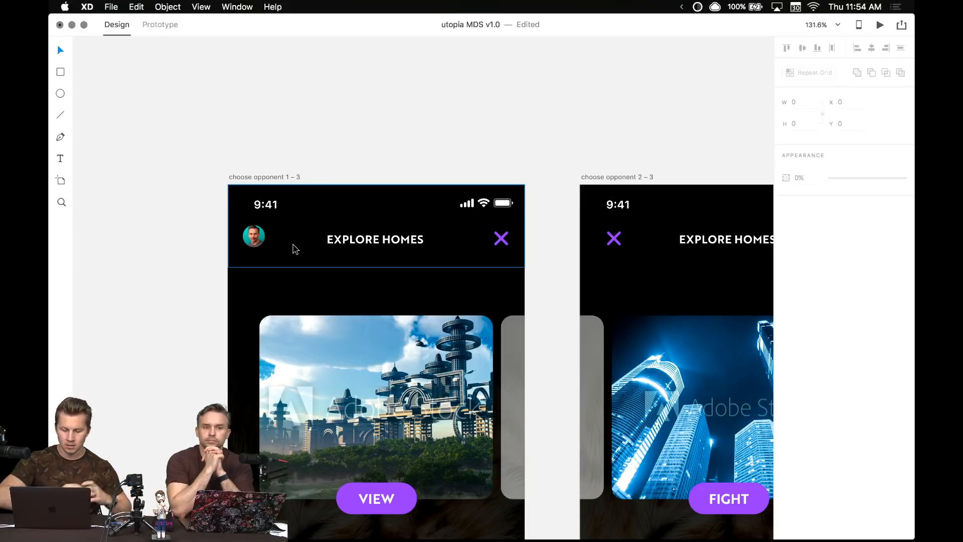
{"action": "double_click", "coordinate": [502, 240]}
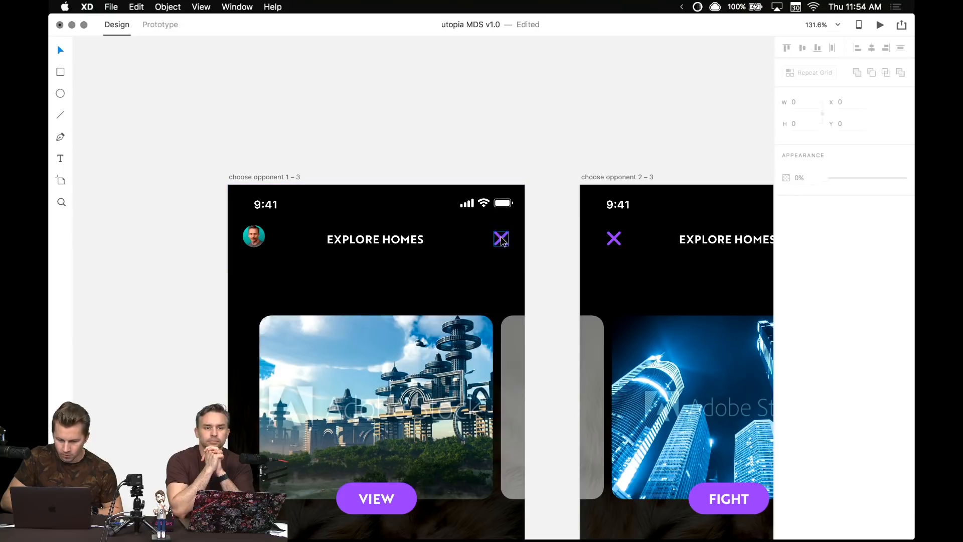
{"action": "scroll", "coordinate": [502, 241], "scroll_direction": "up", "scroll_amount": 5}
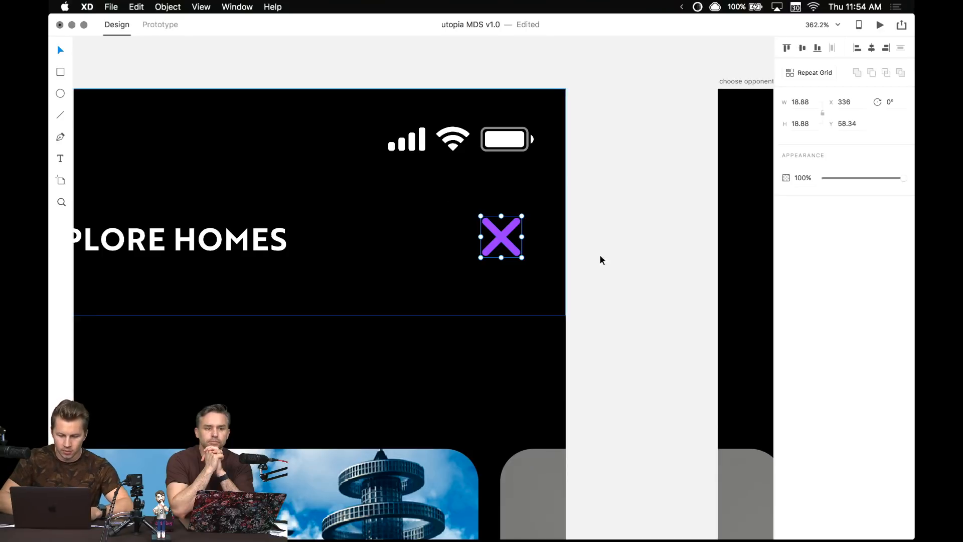
{"action": "left_click", "coordinate": [622, 300]}
{"action": "scroll", "coordinate": [622, 300], "scroll_direction": "down", "scroll_amount": 5}
{"action": "left_click_drag", "start_coordinate": [321, 130], "coordinate": [380, 123]}
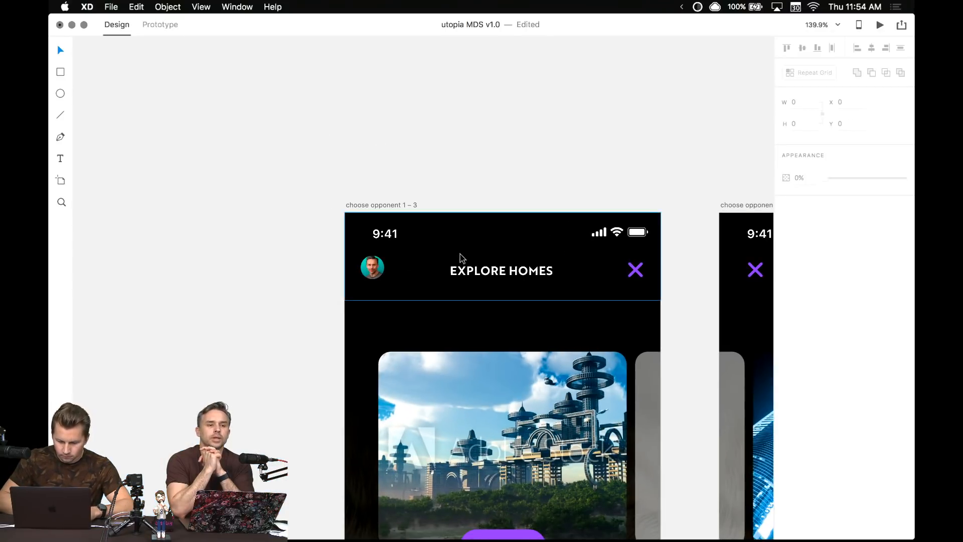
{"action": "left_click", "coordinate": [459, 259]}
{"action": "left_click_drag", "start_coordinate": [488, 183], "coordinate": [466, 127]}
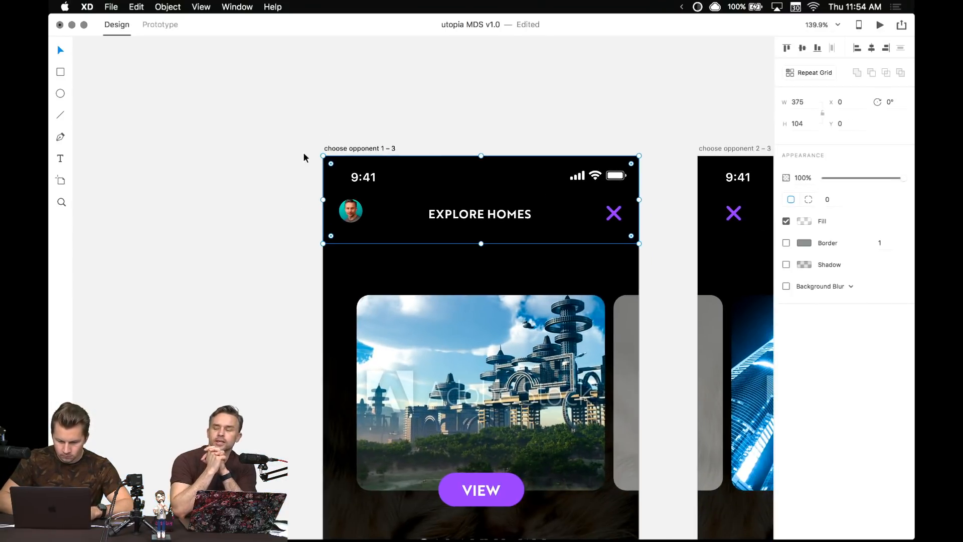
- Combine the Galaxy Way header's transparent rectangle, avatar, status bar, EXPLORE HOMES title and close icon into a symbol
{"action": "left_click_drag", "start_coordinate": [286, 147], "coordinate": [645, 236]}
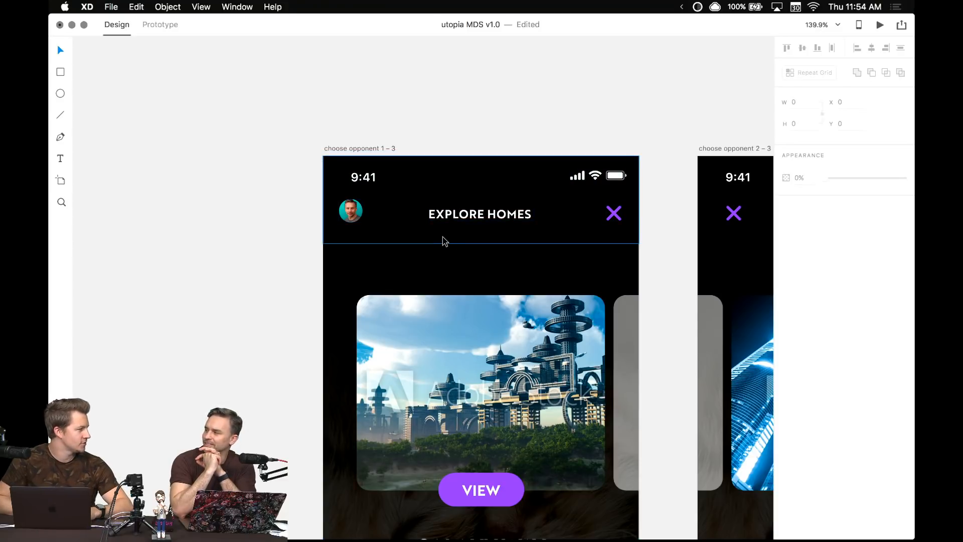
{"action": "left_click", "coordinate": [444, 240]}
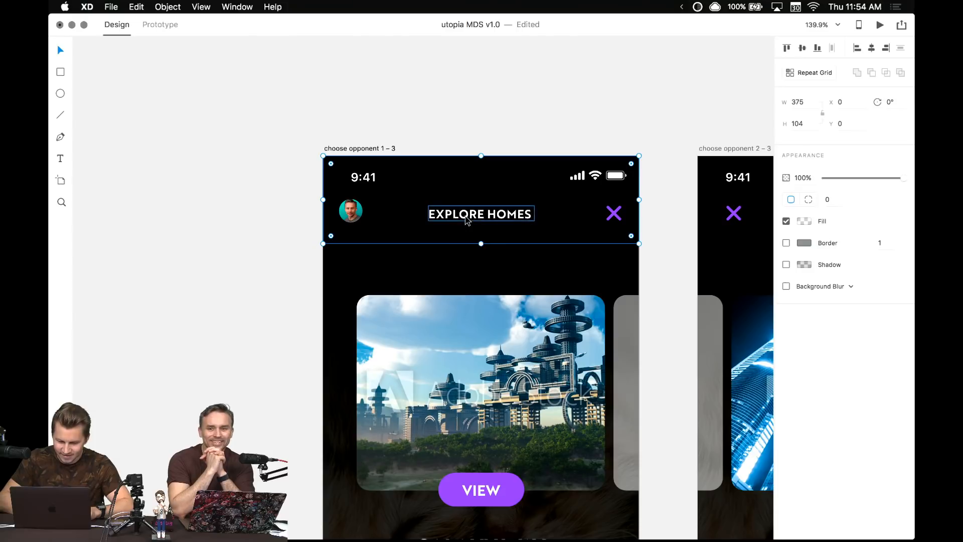
{"action": "left_click", "coordinate": [353, 216], "text": "shift"}
{"action": "left_click", "coordinate": [370, 182], "text": "shift"}
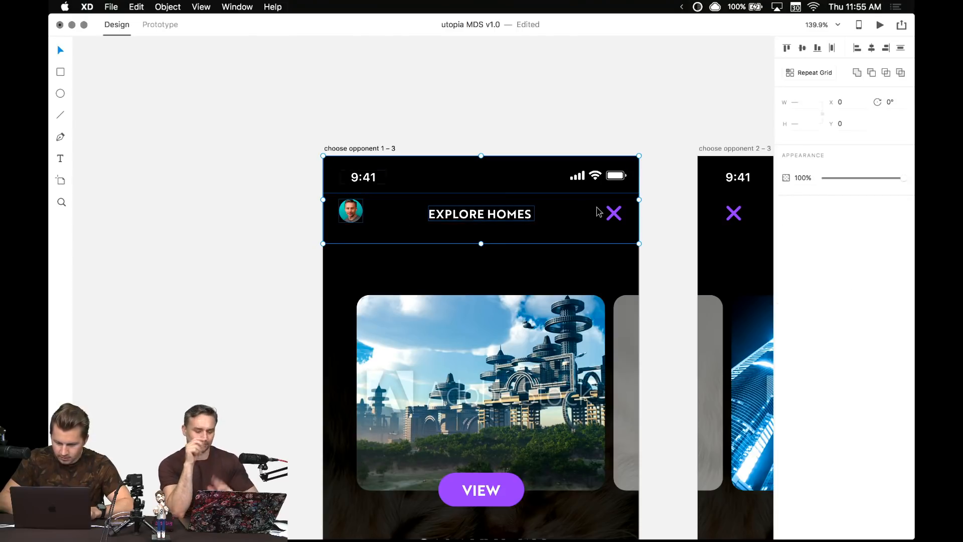
{"action": "left_click", "coordinate": [618, 219], "text": "shift"}
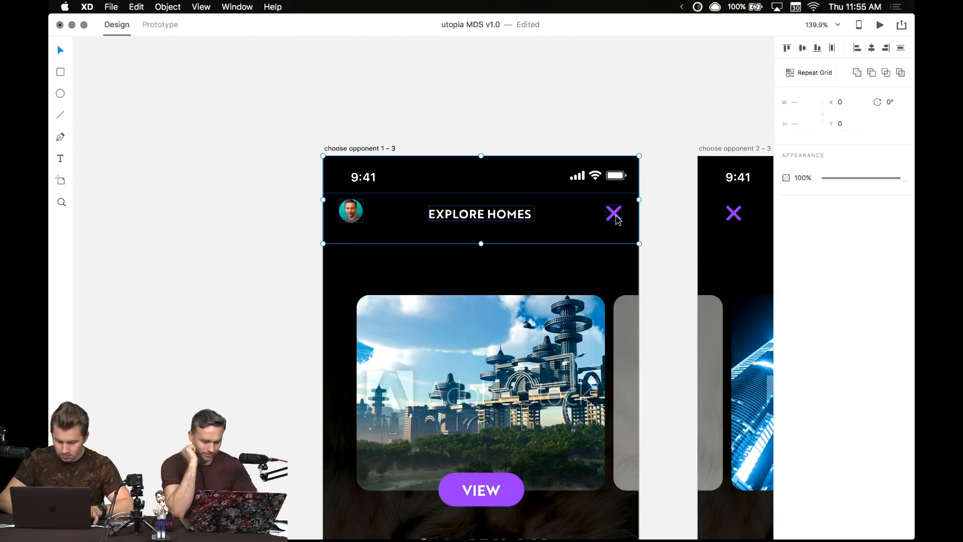
{"action": "key", "text": "super+k"}
{"action": "left_click", "coordinate": [604, 107]}
- Delete the old status bars, EXPLORE HOMES titles and close icons from the Orions Belt, Catgrass Knoll and Wormy Home artboards
{"action": "scroll", "coordinate": [628, 120], "scroll_direction": "down", "scroll_amount": 8}
{"action": "left_click_drag", "start_coordinate": [476, 121], "coordinate": [471, 122]}
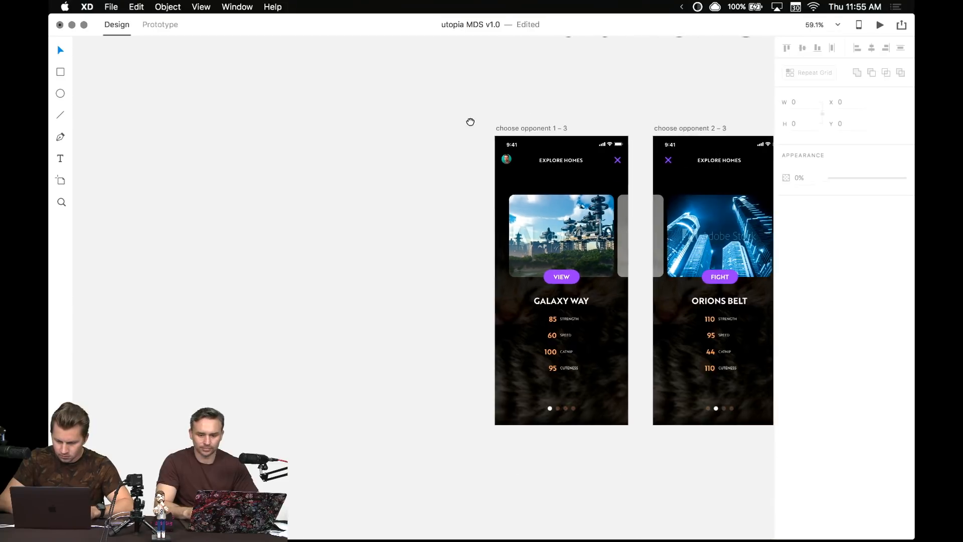
{"action": "scroll", "coordinate": [430, 129], "scroll_direction": "right", "scroll_amount": 5}
{"action": "scroll", "coordinate": [398, 148], "scroll_direction": "down", "scroll_amount": 4}
{"action": "scroll", "coordinate": [301, 175], "scroll_direction": "right", "scroll_amount": 1}
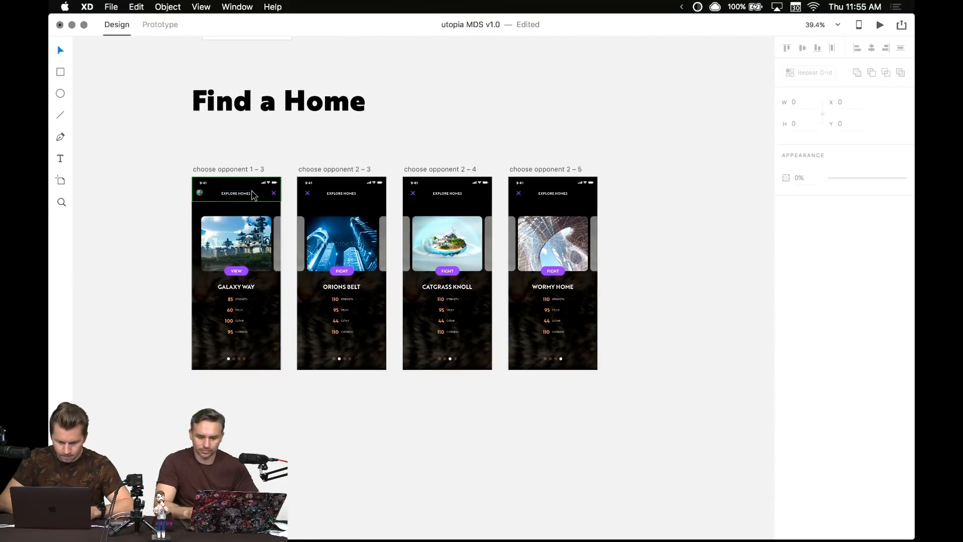
{"action": "left_click", "coordinate": [337, 194]}
{"action": "double_click", "coordinate": [338, 194]}
{"action": "left_click_drag", "start_coordinate": [294, 154], "coordinate": [598, 200]}
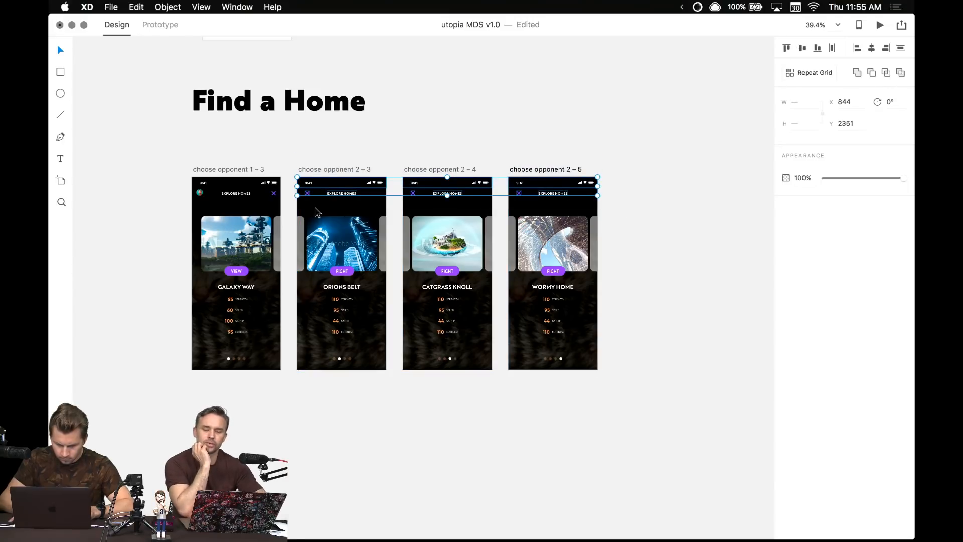
{"action": "key", "text": "Delete"}
- Copy the Galaxy Way header symbol into the Orions Belt, Catgrass Knoll and Wormy Home artboards
{"action": "left_click", "coordinate": [269, 187]}
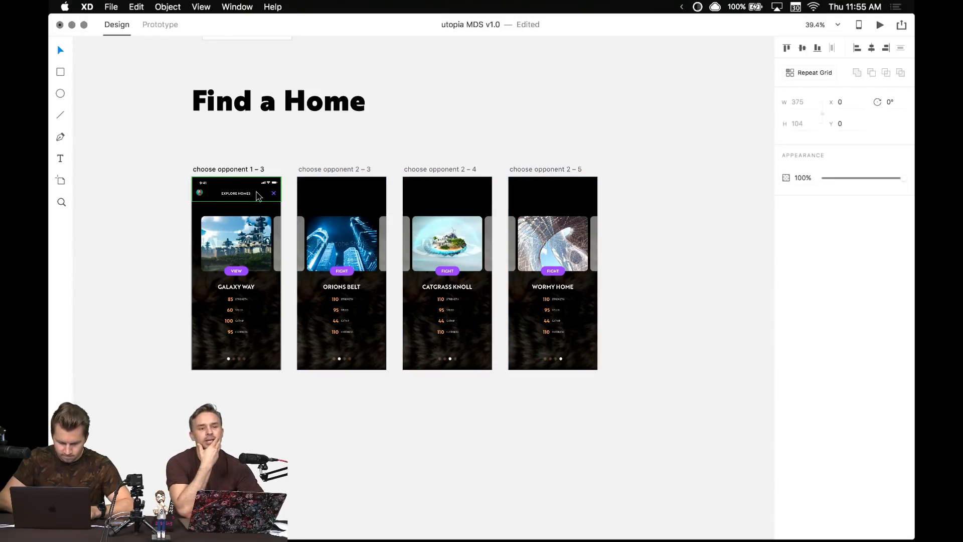
{"action": "left_click", "coordinate": [315, 182]}
{"action": "key", "text": "super+v"}
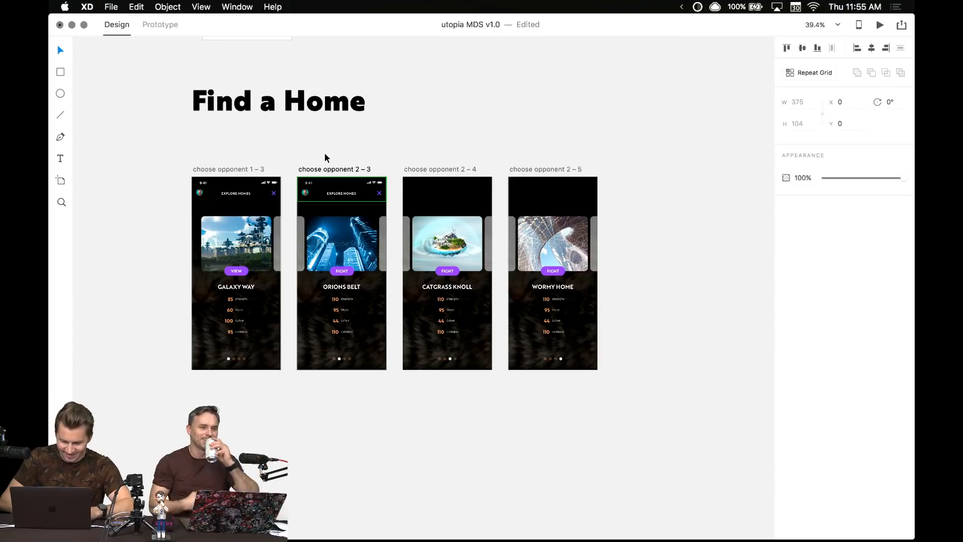
{"action": "key", "text": "super+c"}
{"action": "left_click", "coordinate": [409, 170]}
{"action": "key", "text": "super+v"}
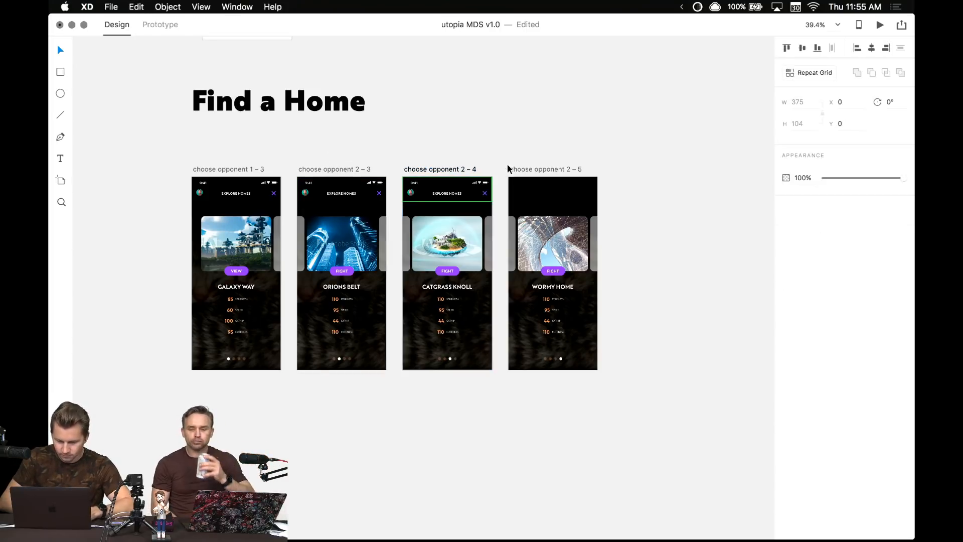
{"action": "left_click", "coordinate": [527, 169]}
{"action": "key", "text": "super+v"}
{"action": "left_click", "coordinate": [525, 131]}
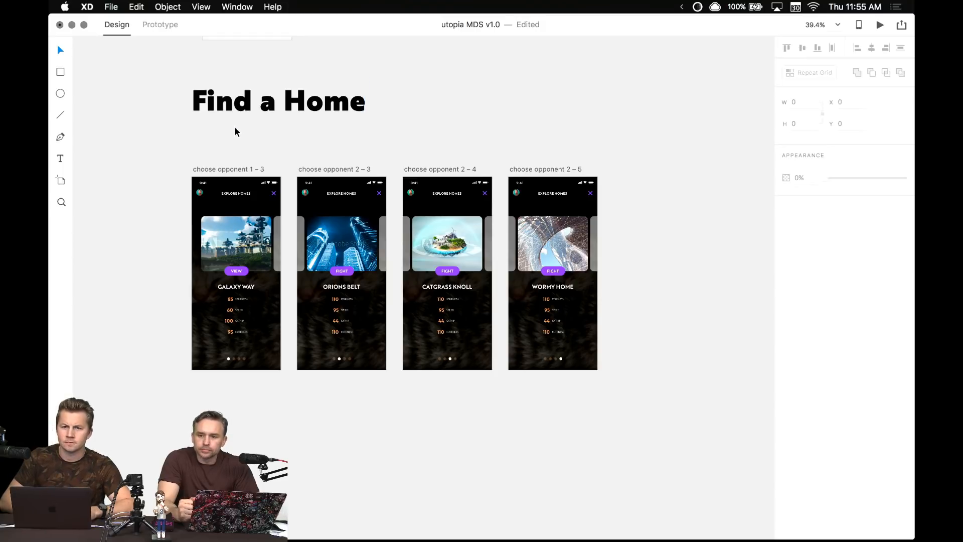
- Add the point text "TITLE TEXT THAT NEVER WRAPS INTO A NEXT LINE" on the pasteboard beside the Find a Home heading
{"action": "scroll", "coordinate": [176, 159], "scroll_direction": "left", "scroll_amount": 5}
{"action": "scroll", "coordinate": [177, 159], "scroll_direction": "up", "scroll_amount": 2}
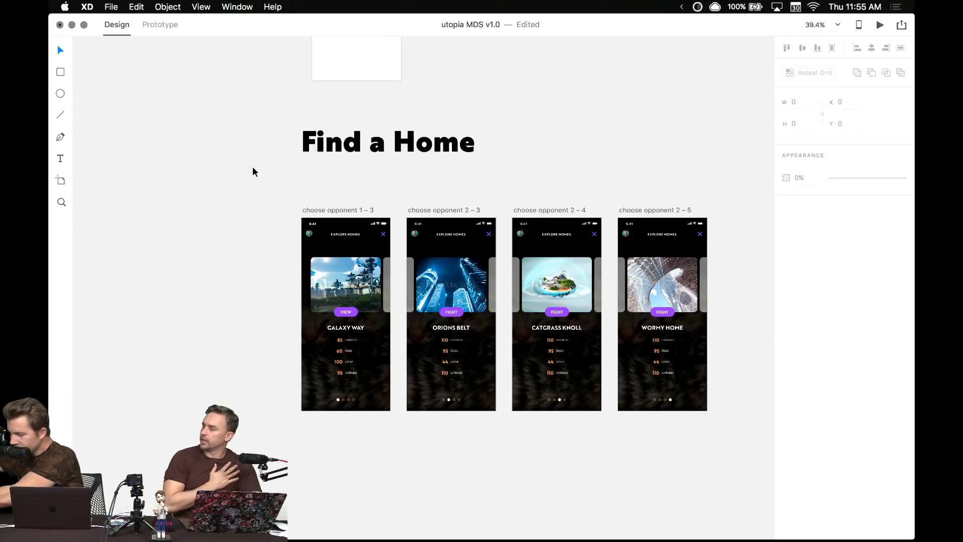
{"action": "key", "text": "t"}
{"action": "left_click", "coordinate": [557, 157]}
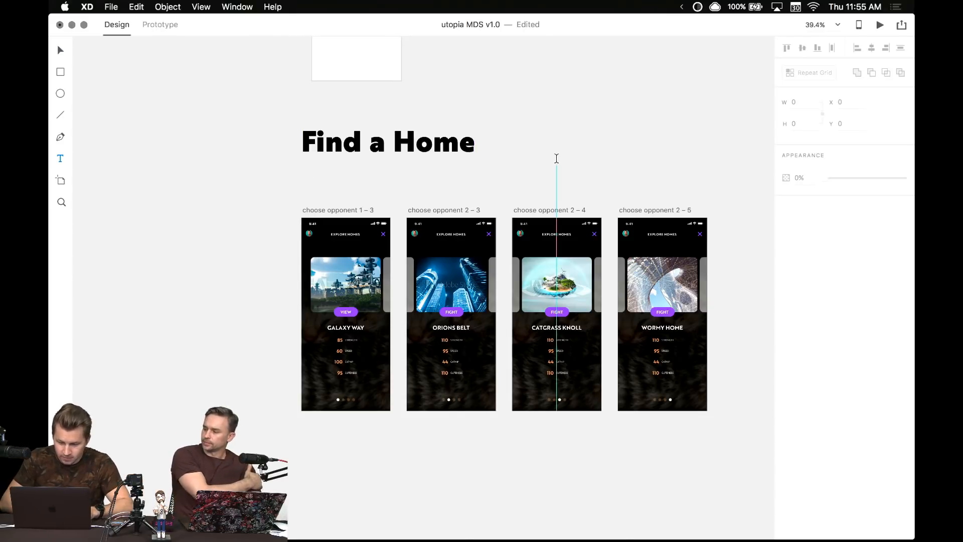
{"action": "scroll", "coordinate": [557, 157], "scroll_direction": "up", "scroll_amount": 5}
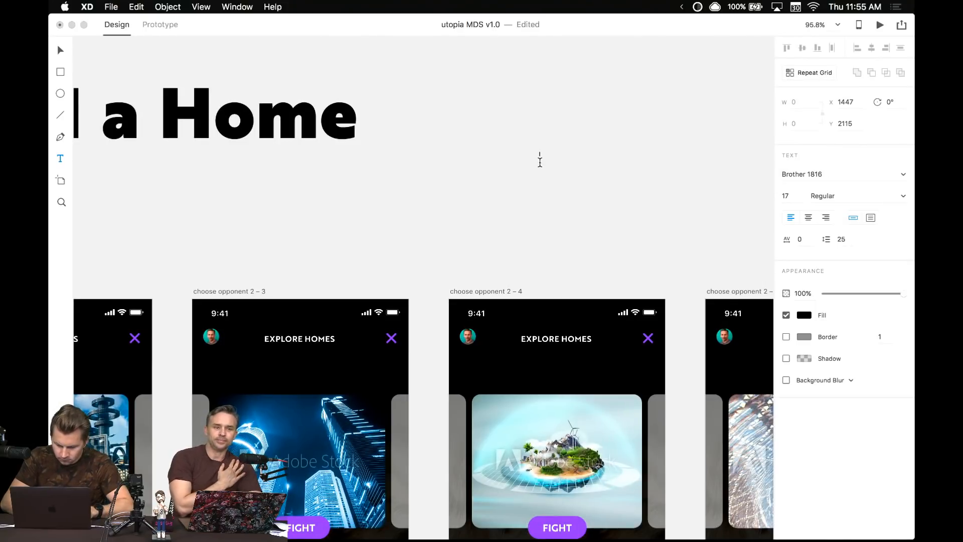
{"action": "type", "text": "AITLE TEXT"}
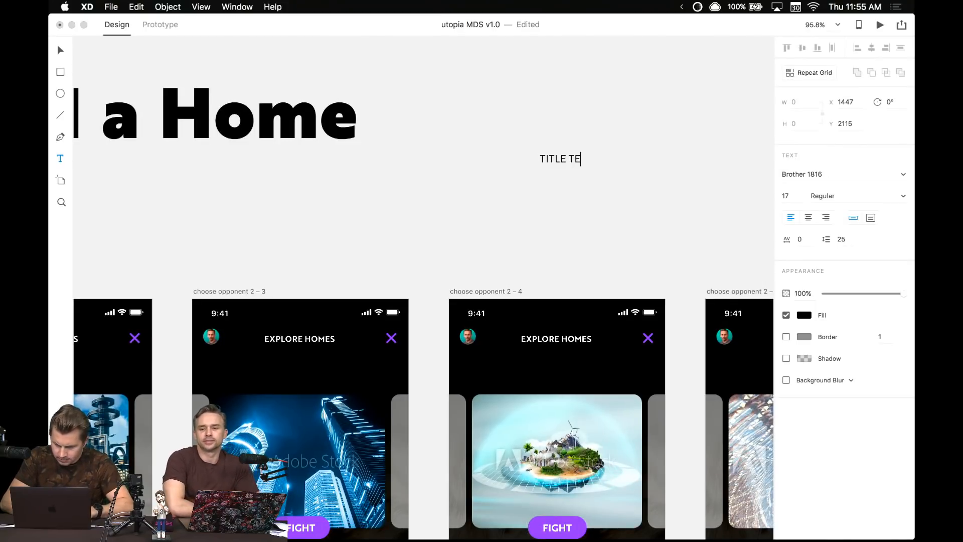
{"action": "left_click", "coordinate": [588, 141]}
{"action": "left_click", "coordinate": [582, 157]}
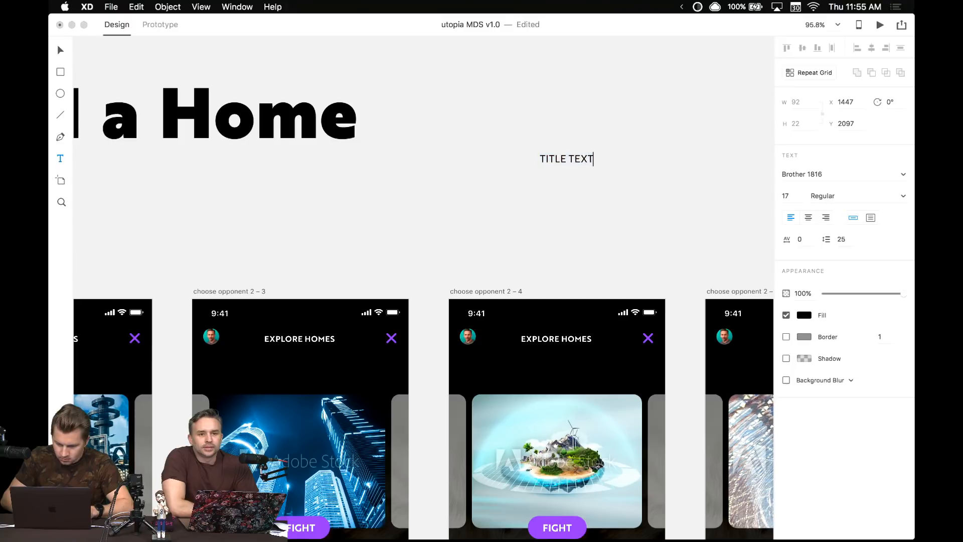
{"action": "type", "text": "THAT NEVER"}
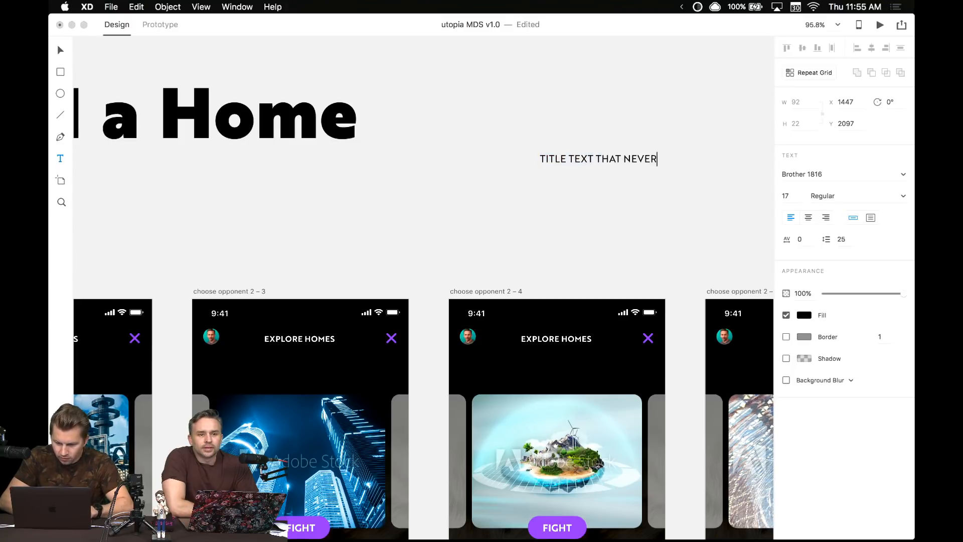
{"action": "scroll", "coordinate": [667, 142], "scroll_direction": "up", "scroll_amount": 5}
{"action": "scroll", "coordinate": [667, 142], "scroll_direction": "right", "scroll_amount": 2}
{"action": "scroll", "coordinate": [666, 142], "scroll_direction": "right", "scroll_amount": 2}
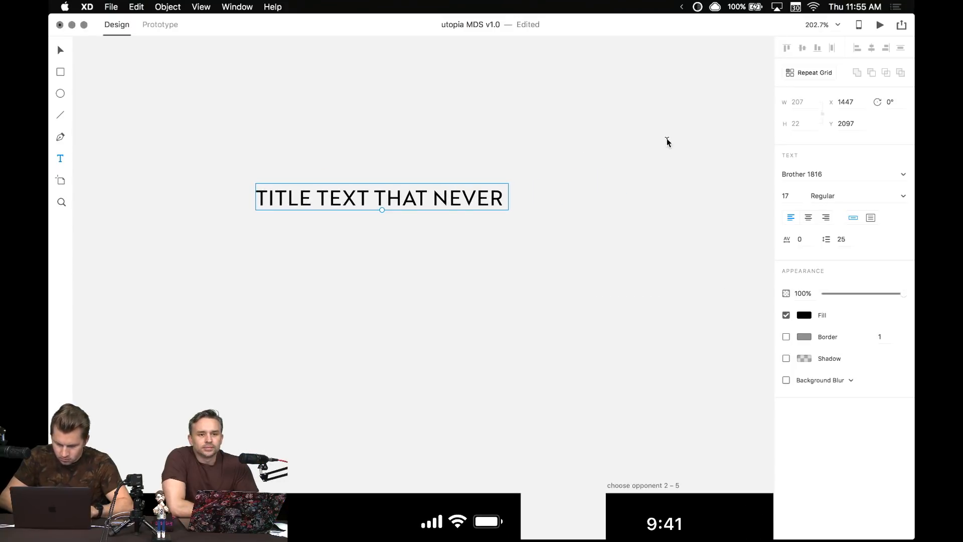
{"action": "type", "text": "WRAPE"}
{"action": "key", "text": "BackSpace"}
{"action": "type", "text": "S "}
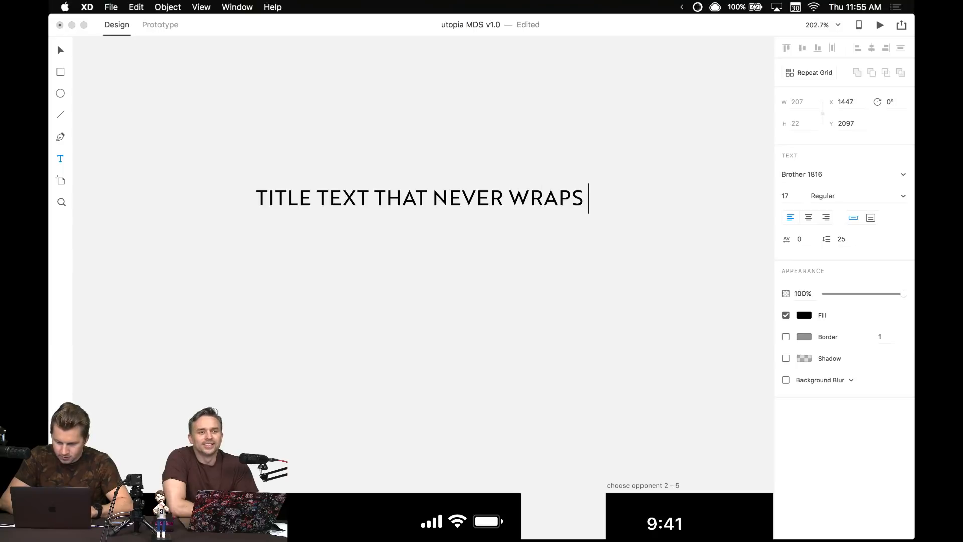
{"action": "type", "text": "INTO A NEXT LINE"}
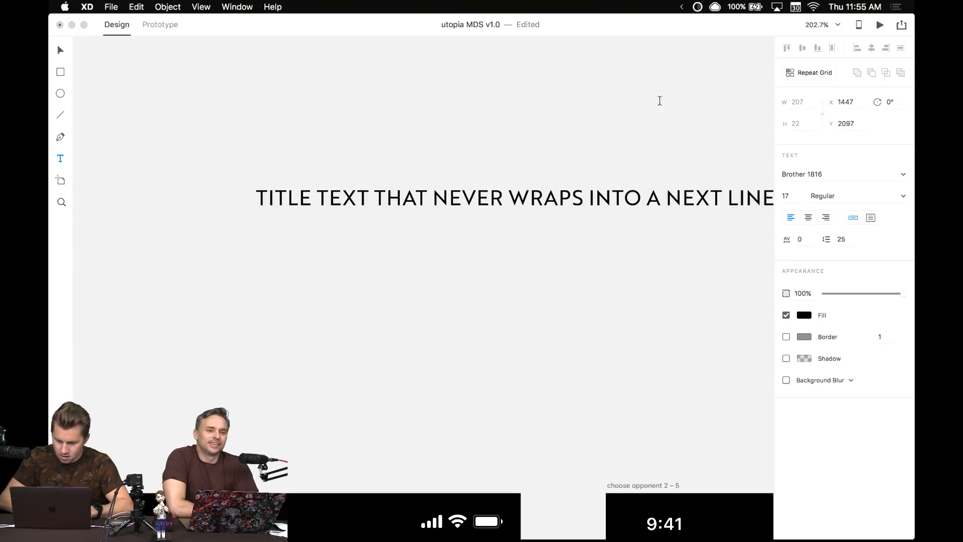
- Convert the title text to area text, narrow its box to wrap onto four lines and convert it back to point text
{"action": "key", "text": "Escape"}
{"action": "left_click", "coordinate": [871, 217]}
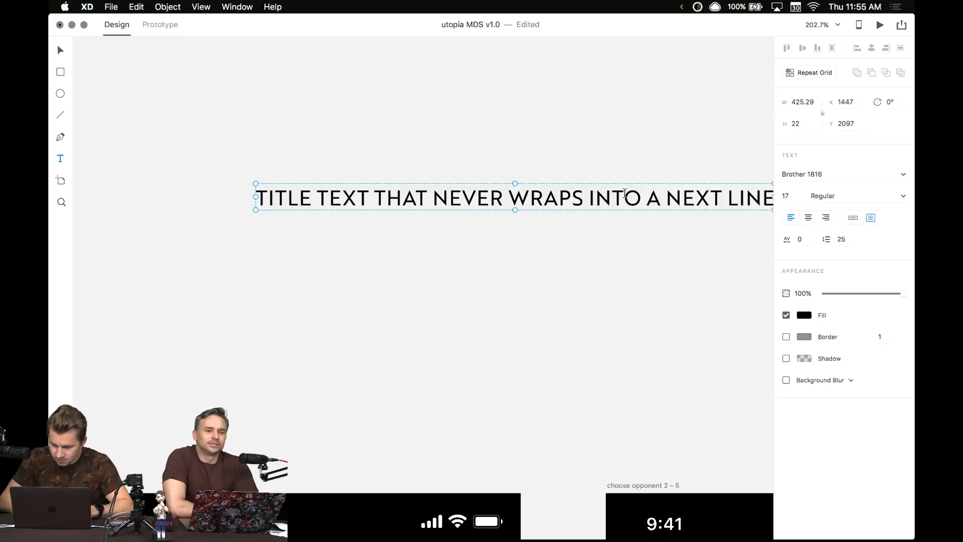
{"action": "scroll", "coordinate": [625, 194], "scroll_direction": "right", "scroll_amount": 2}
{"action": "left_click_drag", "start_coordinate": [745, 216], "coordinate": [378, 367]}
{"action": "left_click", "coordinate": [849, 217]}
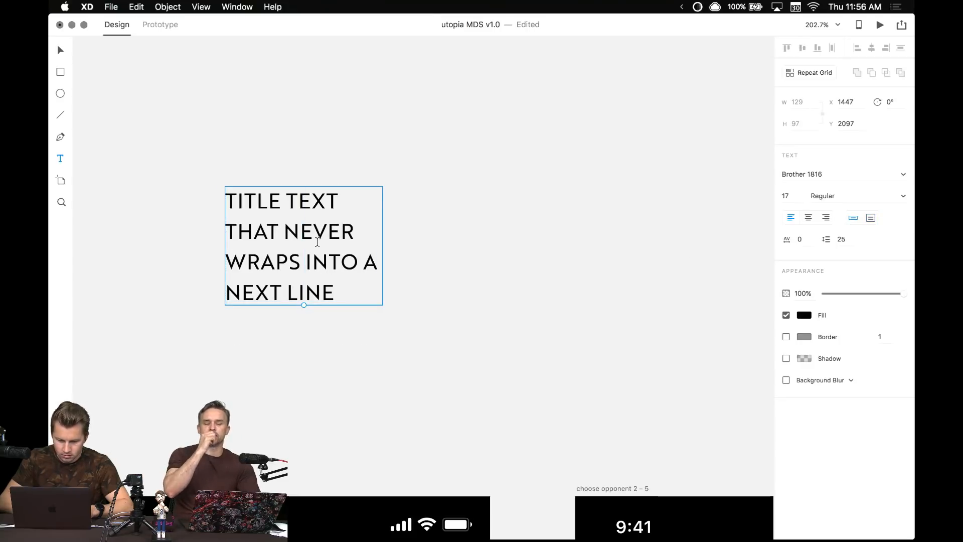
- Remove the line breaks from the sample title so it runs on a single line
{"action": "triple_click", "coordinate": [228, 229]}
{"action": "left_click", "coordinate": [354, 232]}
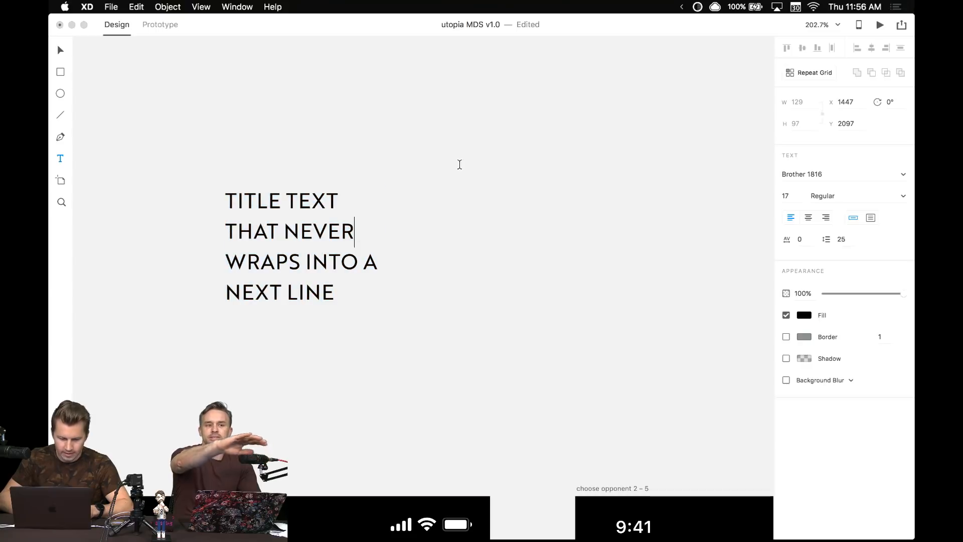
{"action": "left_click", "coordinate": [459, 164]}
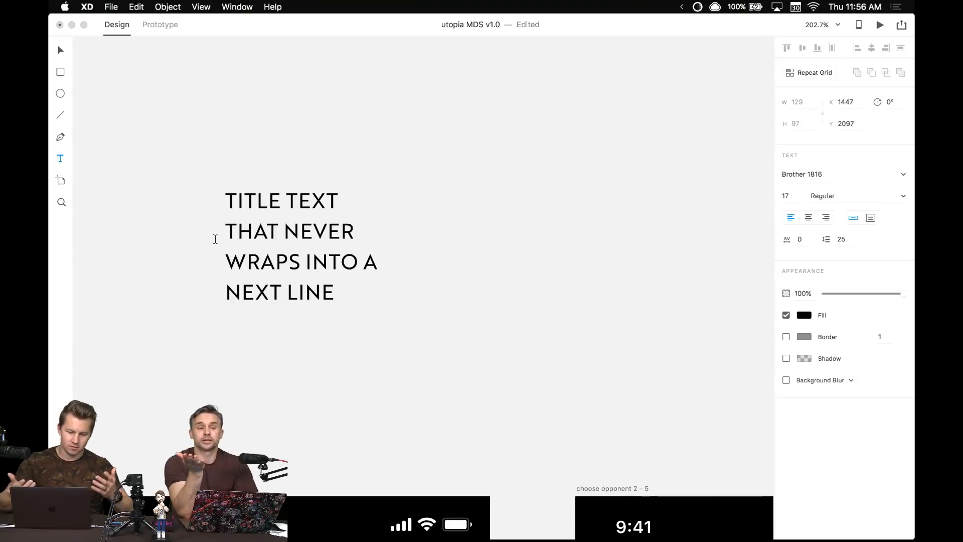
{"action": "key", "text": "BackSpace"}
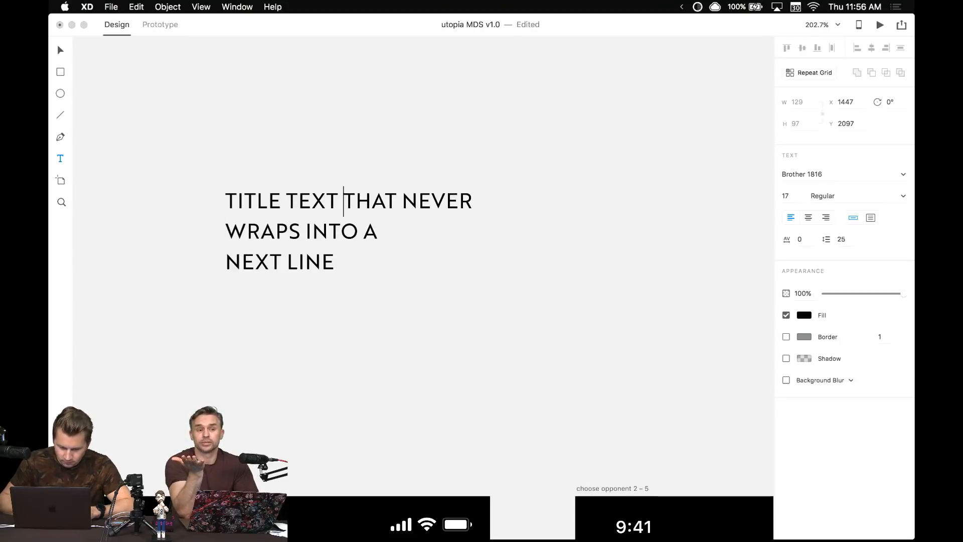
{"action": "left_click", "coordinate": [227, 229]}
{"action": "key", "text": "BackSpace"}
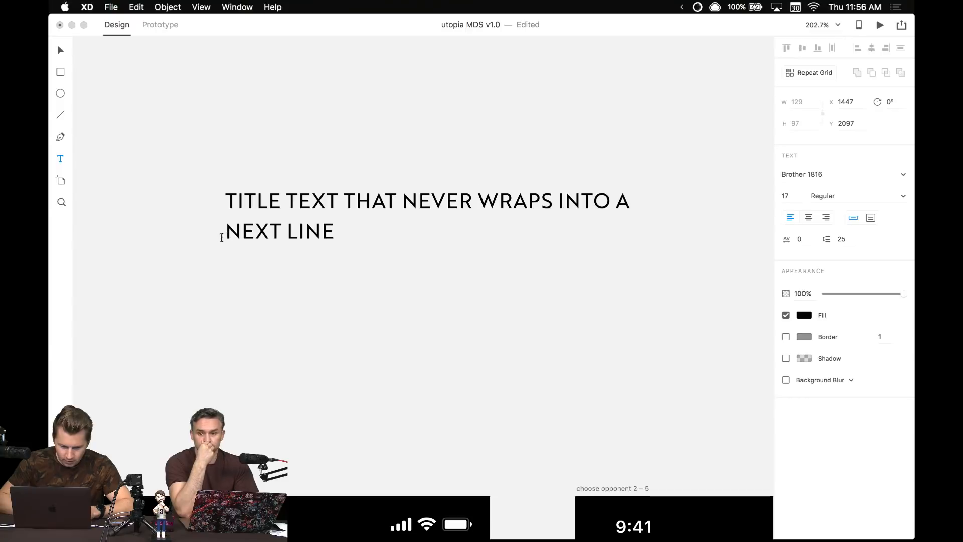
{"action": "key", "text": "BackSpace"}
{"action": "key", "text": "Escape"}
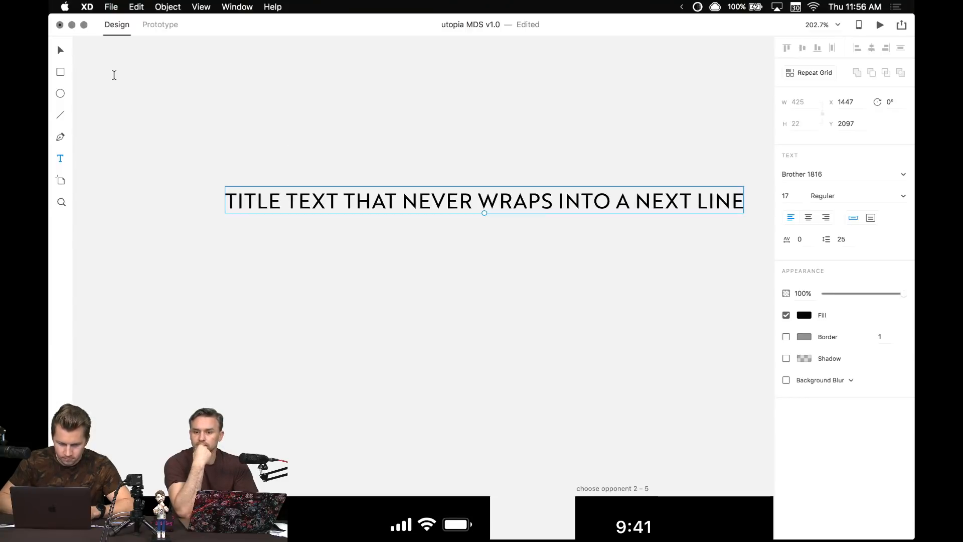
- Select the sample title text on the pasteboard and delete it
{"action": "left_click", "coordinate": [60, 50]}
{"action": "key", "text": "Escape"}
{"action": "left_click", "coordinate": [427, 202]}
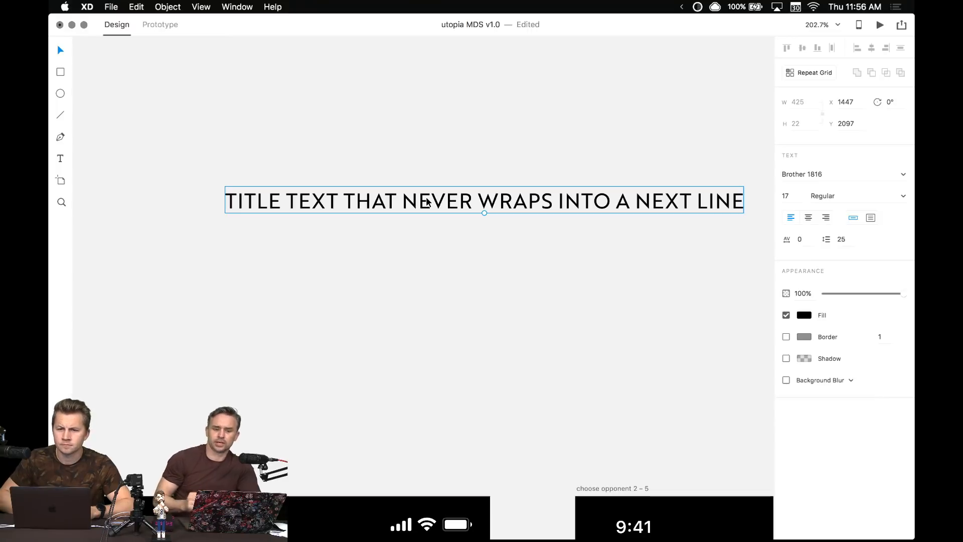
{"action": "left_click", "coordinate": [404, 163]}
{"action": "left_click_drag", "start_coordinate": [389, 142], "coordinate": [445, 228]}
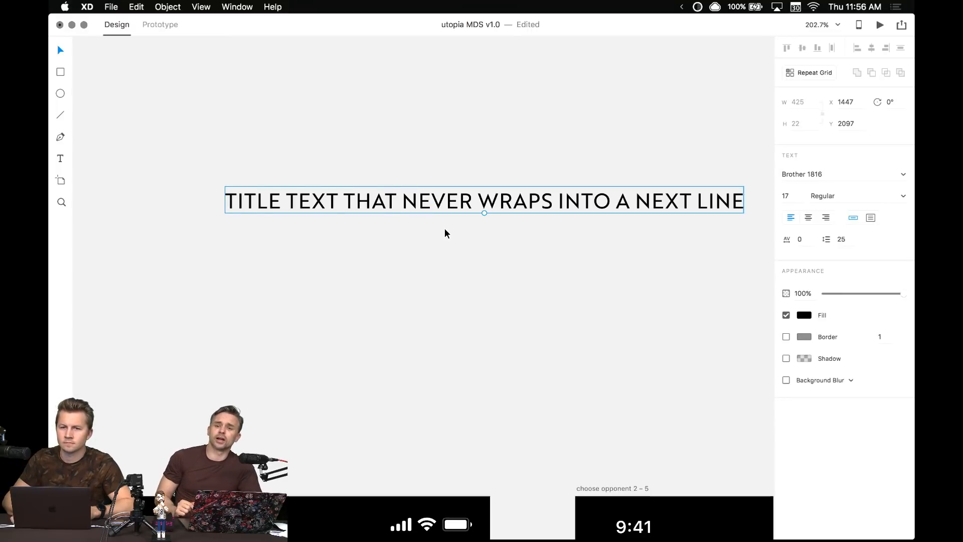
{"action": "left_click", "coordinate": [387, 243]}
{"action": "left_click_drag", "start_coordinate": [378, 263], "coordinate": [427, 163]}
{"action": "key", "text": "Delete"}
{"action": "key", "text": "super+minus"}
{"action": "key", "text": "super+minus"}
{"action": "key", "text": "super+minus"}
{"action": "key", "text": "space"}
{"action": "left_click_drag", "start_coordinate": [372, 347], "coordinate": [463, 137]}
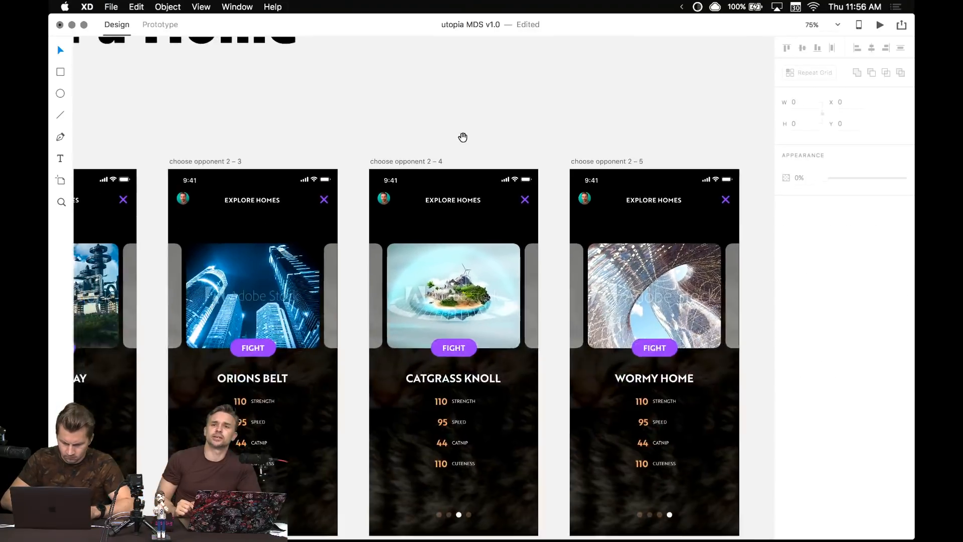
{"action": "scroll", "coordinate": [507, 105], "scroll_direction": "left", "scroll_amount": 6}
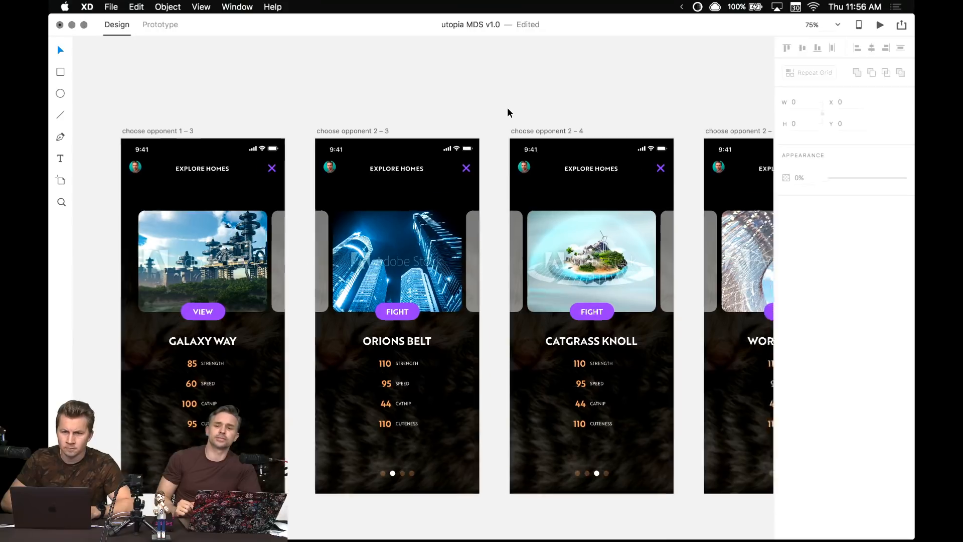
{"action": "scroll", "coordinate": [508, 108], "scroll_direction": "down", "scroll_amount": 3}
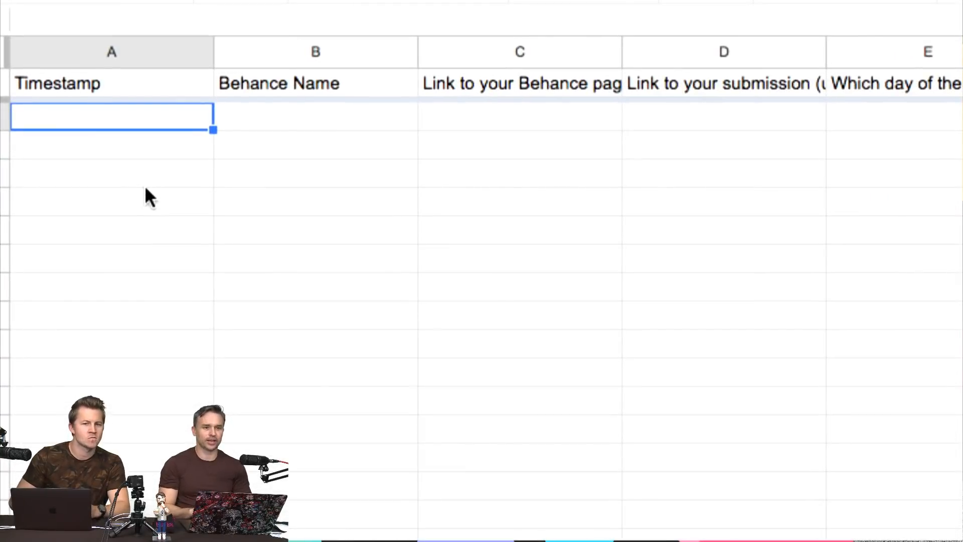
- Switch to the submissions spreadsheet and enter YOUR NAME HERE under Behance Name in row 649
{"action": "left_click", "coordinate": [313, 116]}
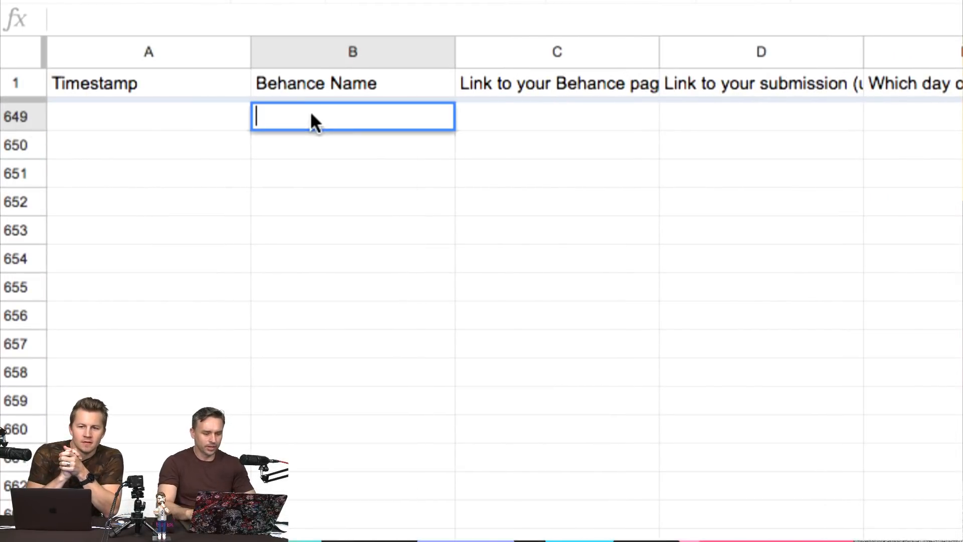
{"action": "type", "text": "YOUR NAME HERE"}
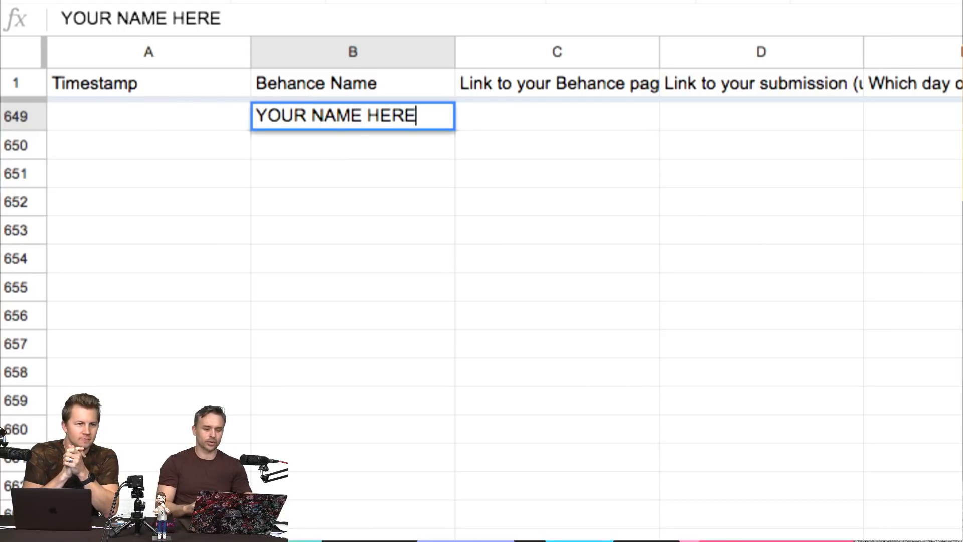
{"action": "left_click", "coordinate": [498, 126]}
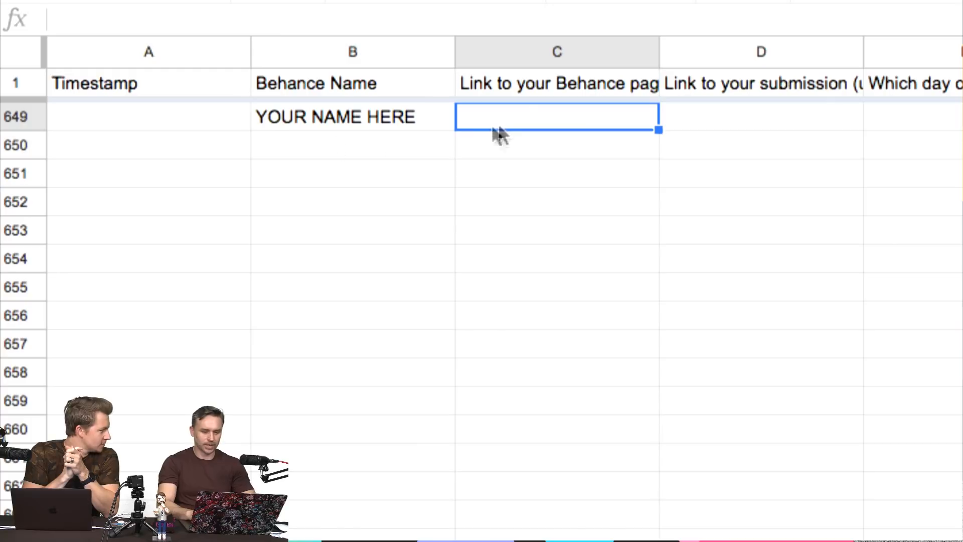
- Enter the participant's name under Behance Name in cell B649, accepting the autocomplete suggestion with normal capitalization
{"action": "left_click", "coordinate": [279, 120]}
{"action": "type", "text": "CY"}
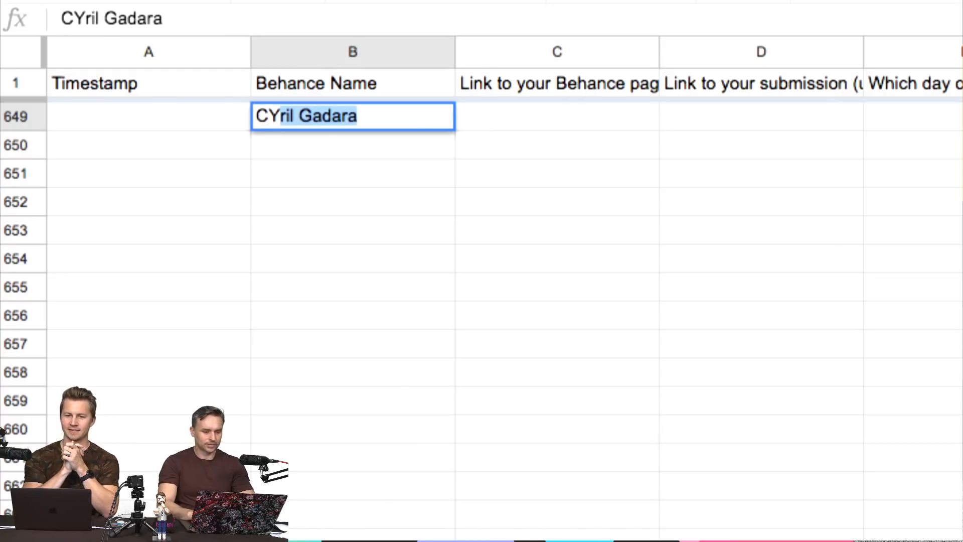
{"action": "key", "text": "BackSpace"}
{"action": "key", "text": "BackSpace"}
{"action": "type", "text": "y"}
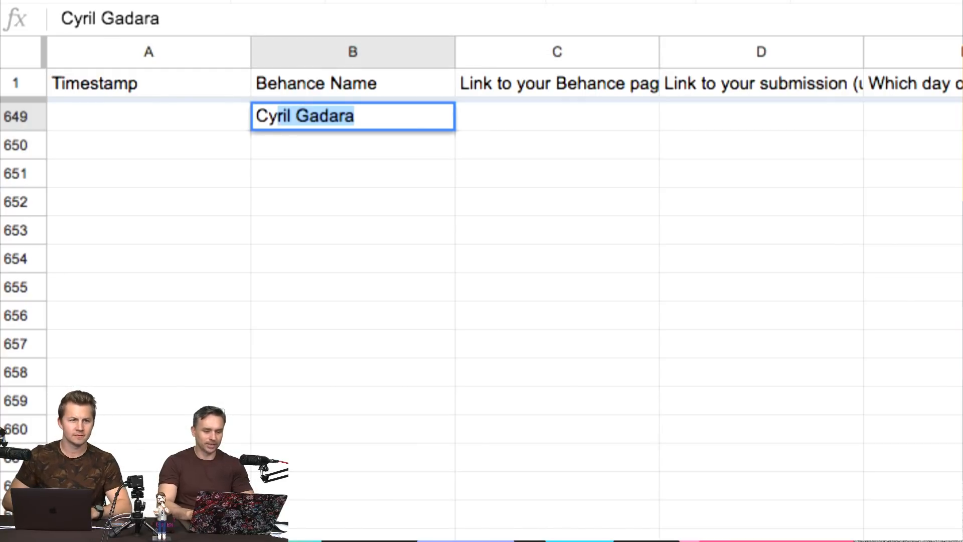
{"action": "key", "text": "Return"}
{"action": "left_click", "coordinate": [375, 126]}
- Enter Winner????? in cell C649 under the Behance page link column
{"action": "left_click", "coordinate": [494, 113]}
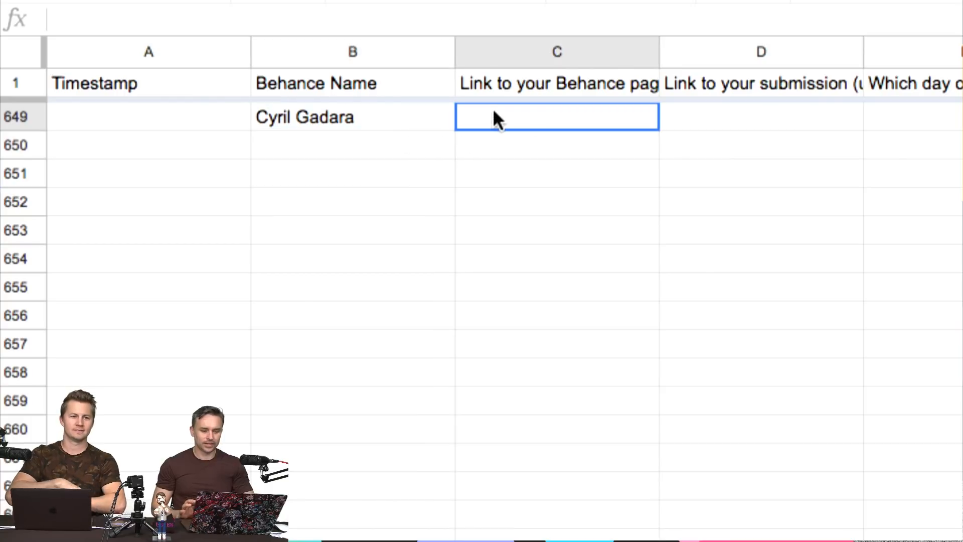
{"action": "double_click", "coordinate": [493, 112]}
{"action": "type", "text": "W"}
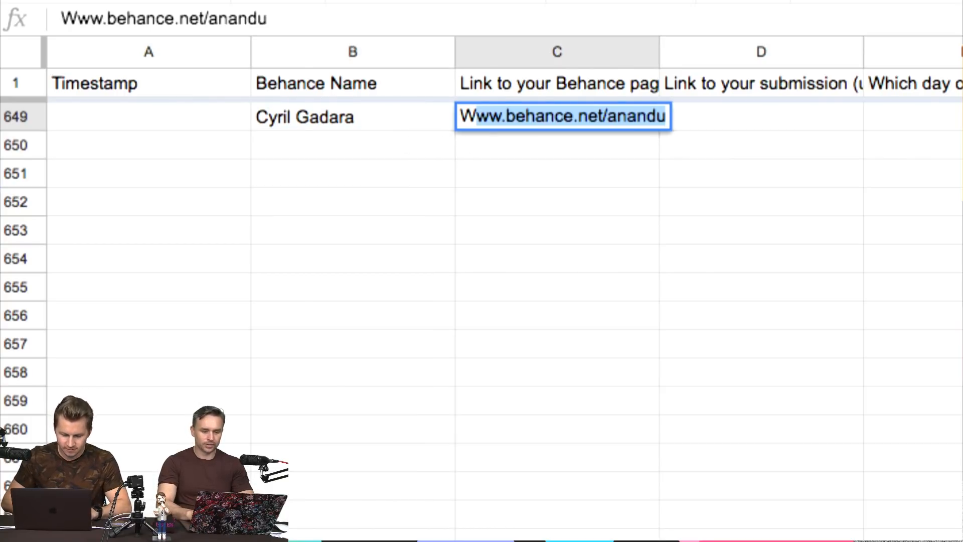
{"action": "type", "text": "inner?????"}
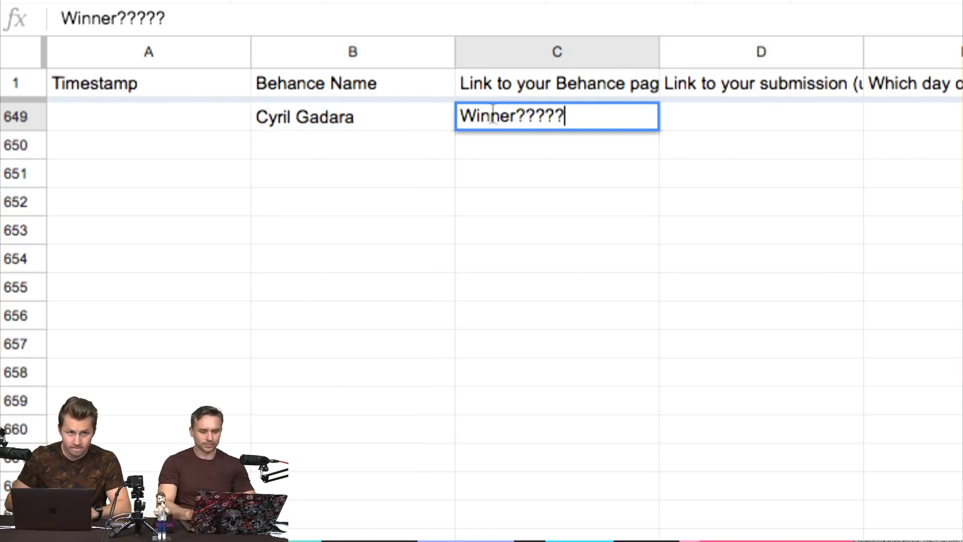
{"action": "key", "text": "Return"}
{"action": "left_click", "coordinate": [416, 125]}
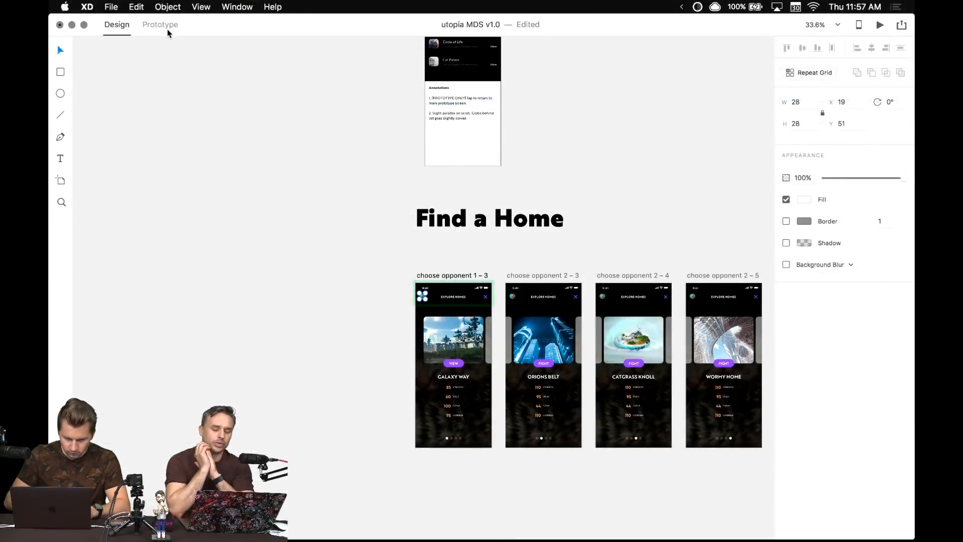
- Switch to XD's Prototype mode and link the profile avatar on the Galaxy Way artboard to prototype – 1 with a Dissolve transition
{"action": "left_click", "coordinate": [165, 27]}
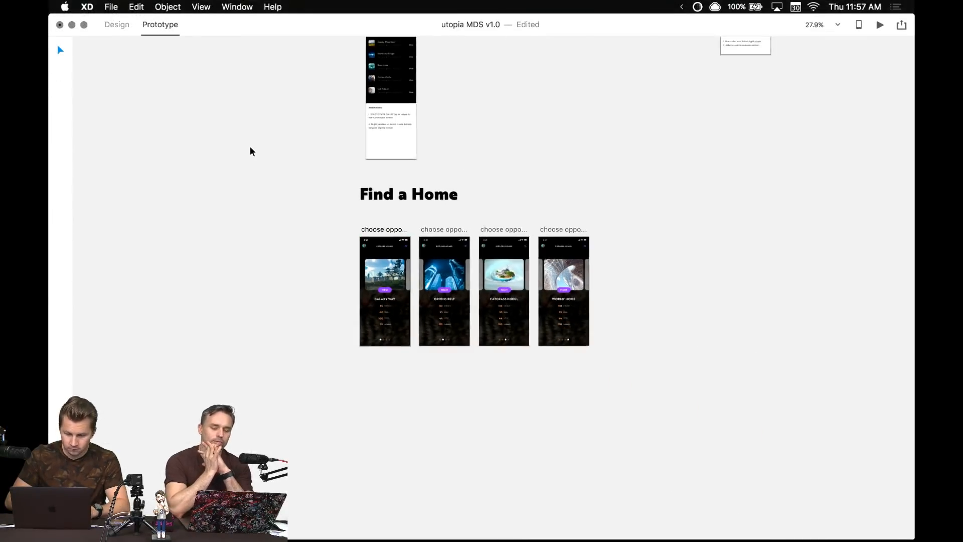
{"action": "scroll", "coordinate": [251, 151], "scroll_direction": "down", "scroll_amount": 1}
{"action": "scroll", "coordinate": [349, 266], "scroll_direction": "up", "scroll_amount": 2}
{"action": "scroll", "coordinate": [348, 266], "scroll_direction": "left", "scroll_amount": 2}
{"action": "scroll", "coordinate": [408, 265], "scroll_direction": "up", "scroll_amount": 3}
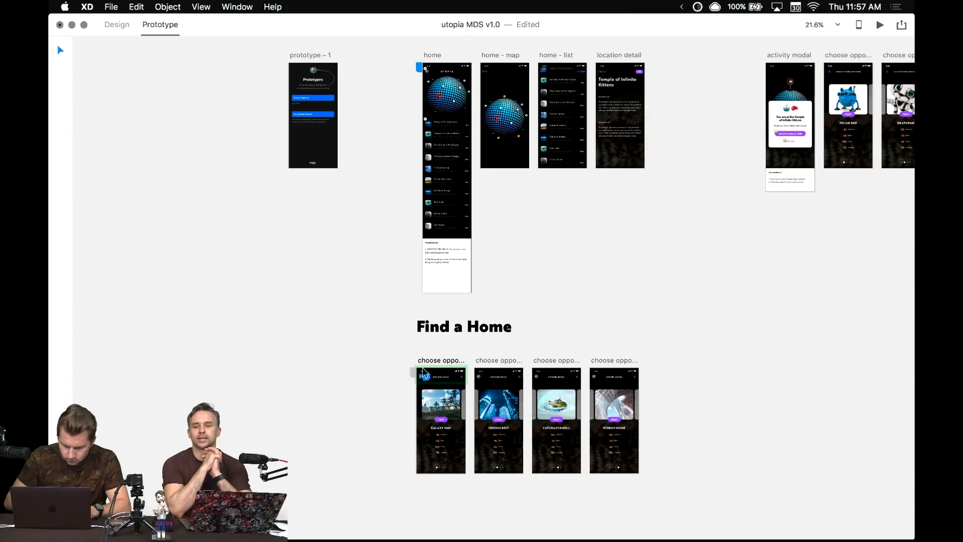
{"action": "left_click_drag", "start_coordinate": [414, 374], "coordinate": [326, 142]}
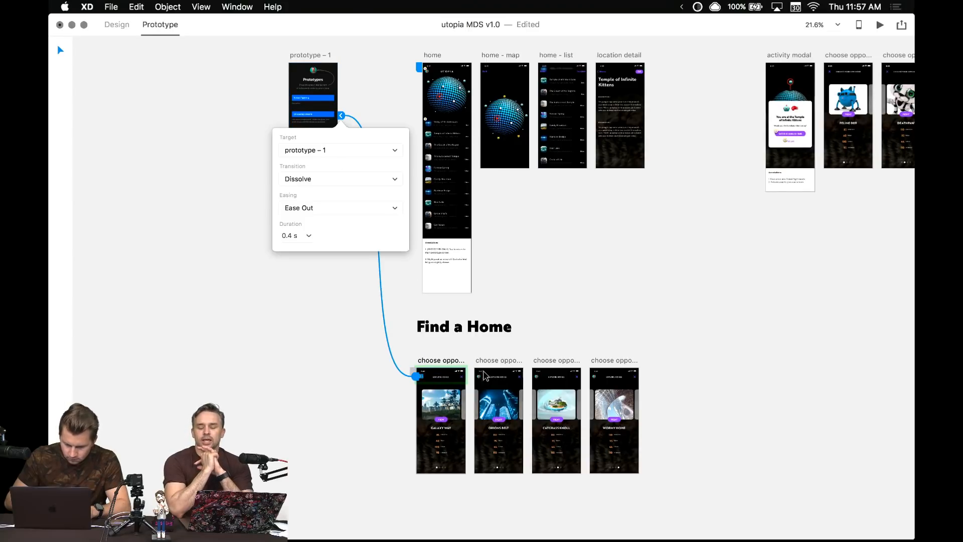
- Link the profile avatars on the Orions Belt, Catgrass Knoll and Wormy Home artboards to prototype – 1
{"action": "left_click", "coordinate": [480, 383]}
{"action": "left_click_drag", "start_coordinate": [475, 376], "coordinate": [321, 146]}
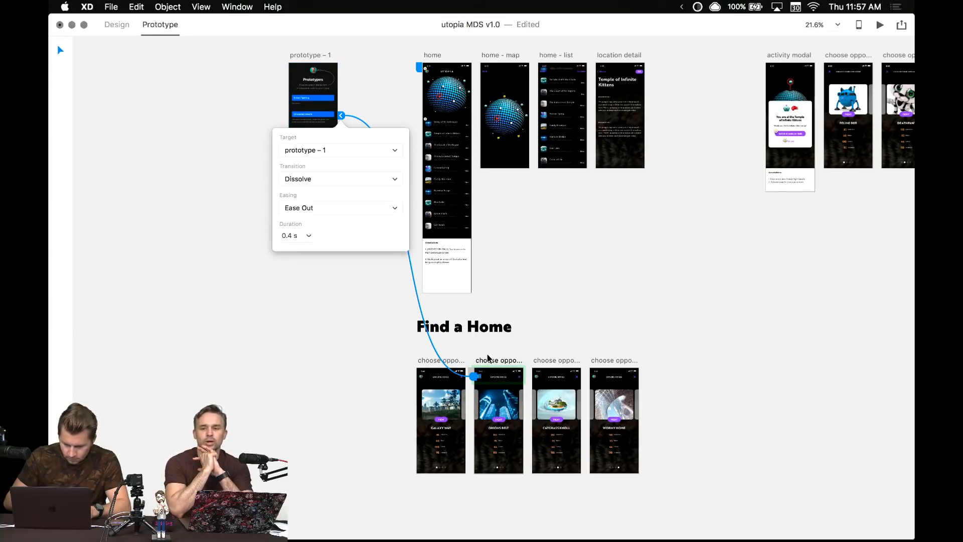
{"action": "left_click", "coordinate": [539, 379]}
{"action": "left_click_drag", "start_coordinate": [541, 377], "coordinate": [318, 122]}
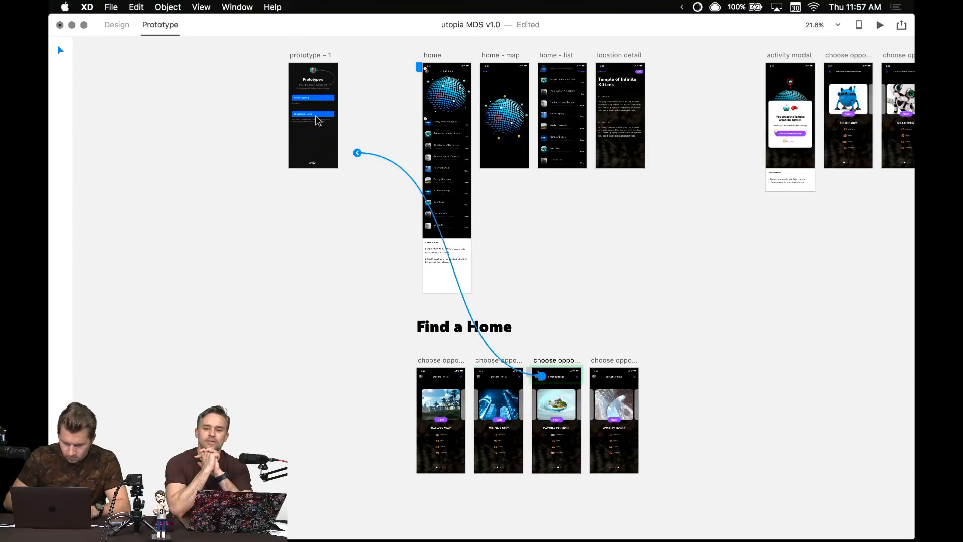
{"action": "left_click", "coordinate": [594, 380]}
{"action": "left_click_drag", "start_coordinate": [600, 377], "coordinate": [327, 131]}
{"action": "left_click", "coordinate": [400, 82]}
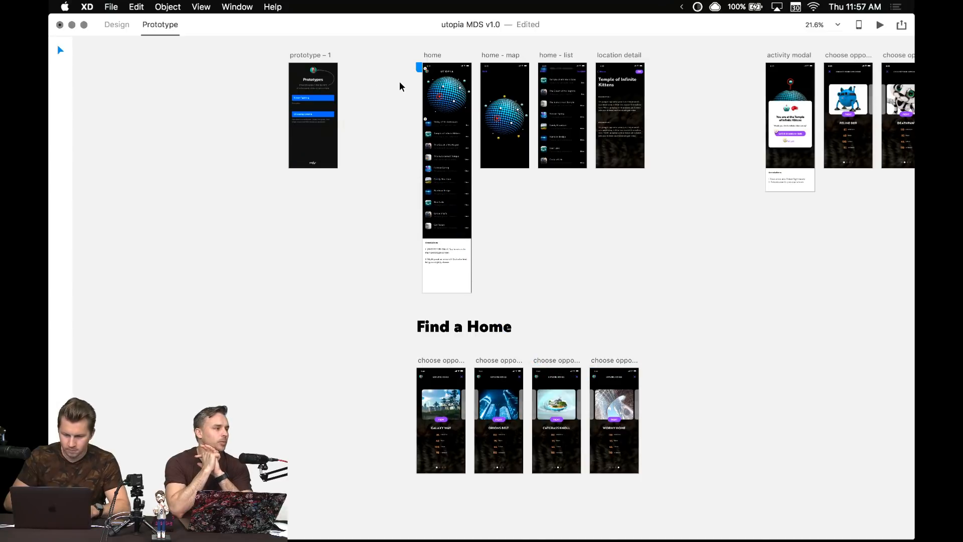
- Copy the linked avatar from the home artboard onto home - map and move that artboard's Back label to the right side of its header
{"action": "scroll", "coordinate": [404, 88], "scroll_direction": "up", "scroll_amount": 8}
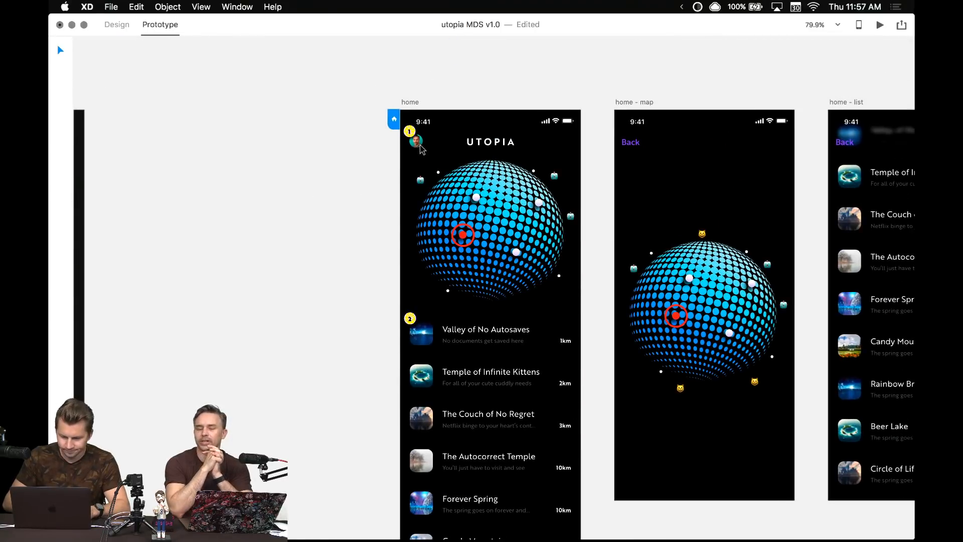
{"action": "left_click", "coordinate": [420, 147]}
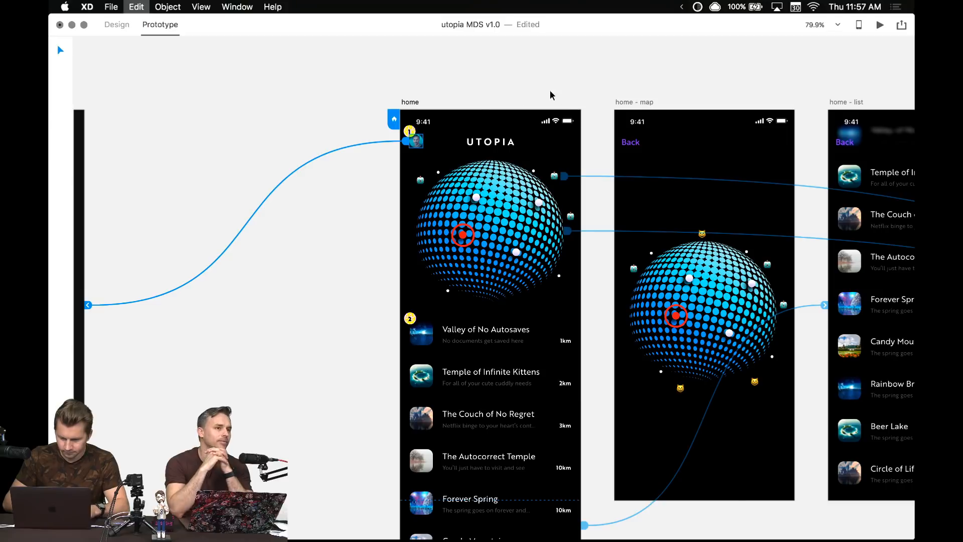
{"action": "scroll", "coordinate": [625, 86], "scroll_direction": "right", "scroll_amount": 5}
{"action": "left_click_drag", "start_coordinate": [462, 143], "coordinate": [571, 144]}
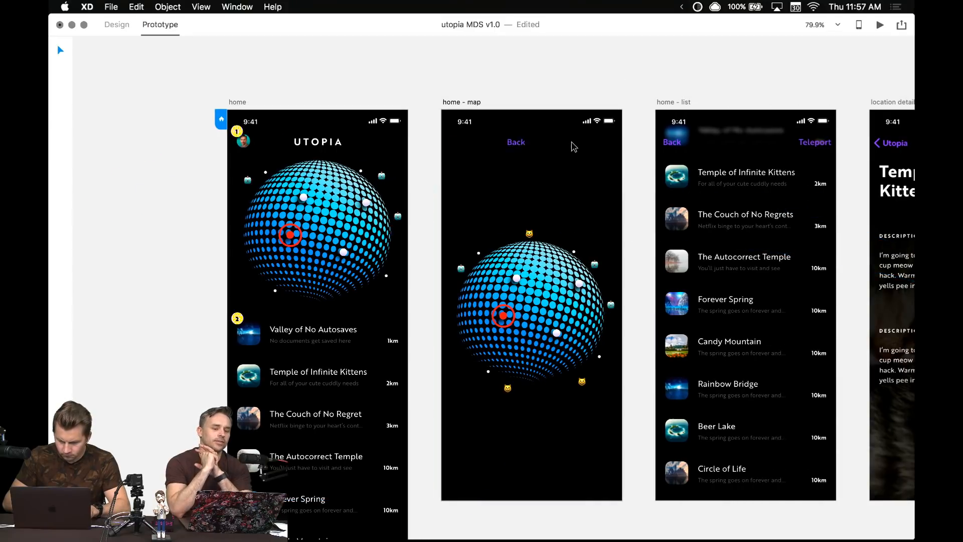
{"action": "left_click", "coordinate": [471, 107]}
{"action": "key", "text": "cmd+v"}
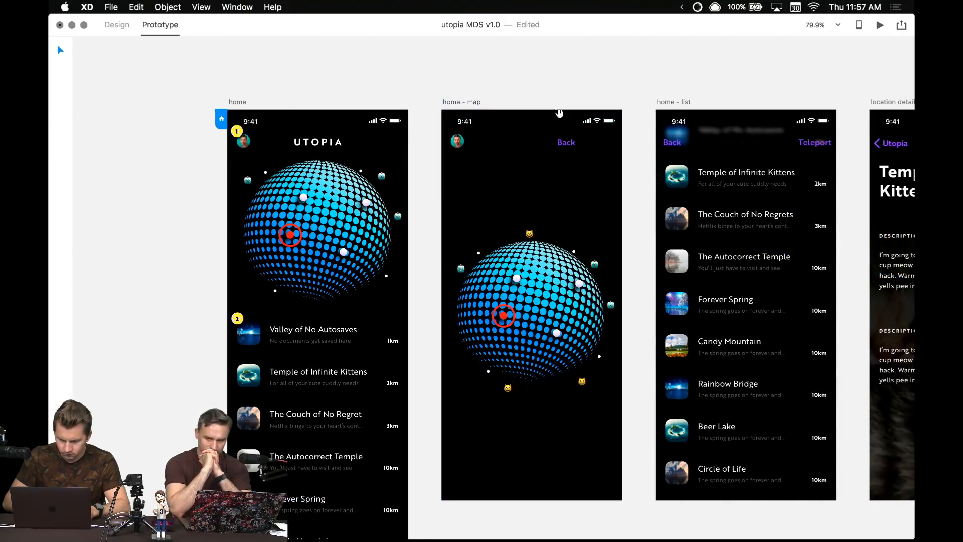
{"action": "scroll", "coordinate": [557, 113], "scroll_direction": "right", "scroll_amount": 3}
{"action": "left_click_drag", "start_coordinate": [468, 145], "coordinate": [508, 147]}
{"action": "left_click_drag", "start_coordinate": [524, 92], "coordinate": [393, 93]}
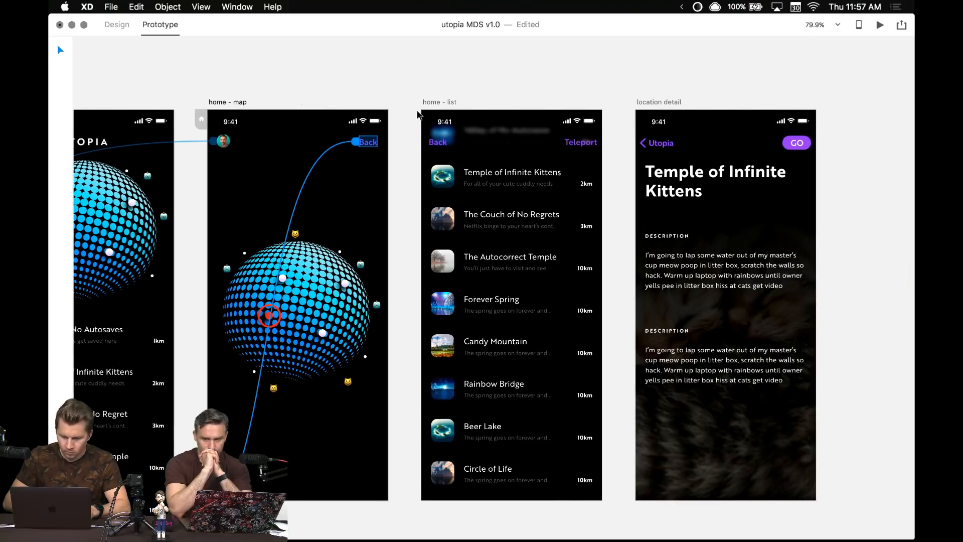
- Delete the home - list artboard
{"action": "left_click", "coordinate": [444, 146]}
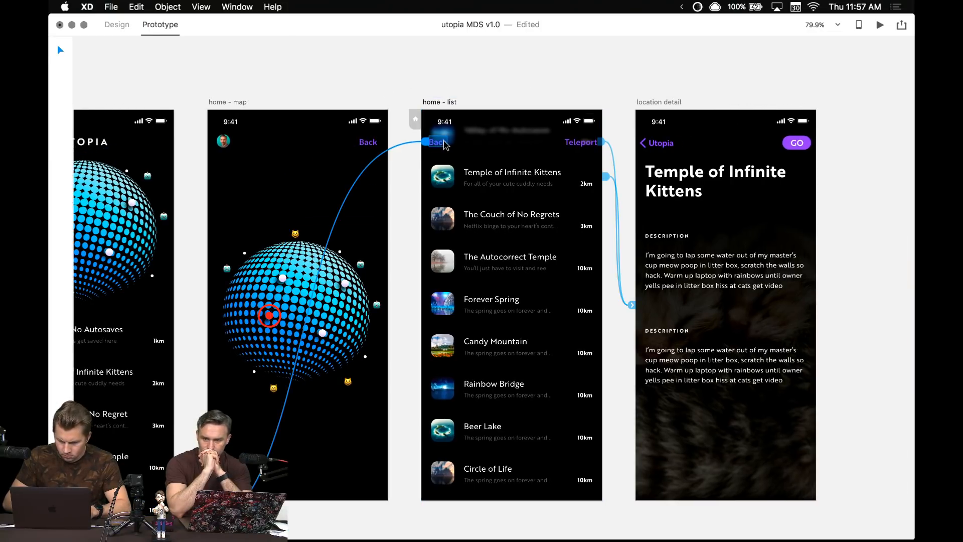
{"action": "left_click", "coordinate": [440, 103]}
{"action": "key", "text": "Delete"}
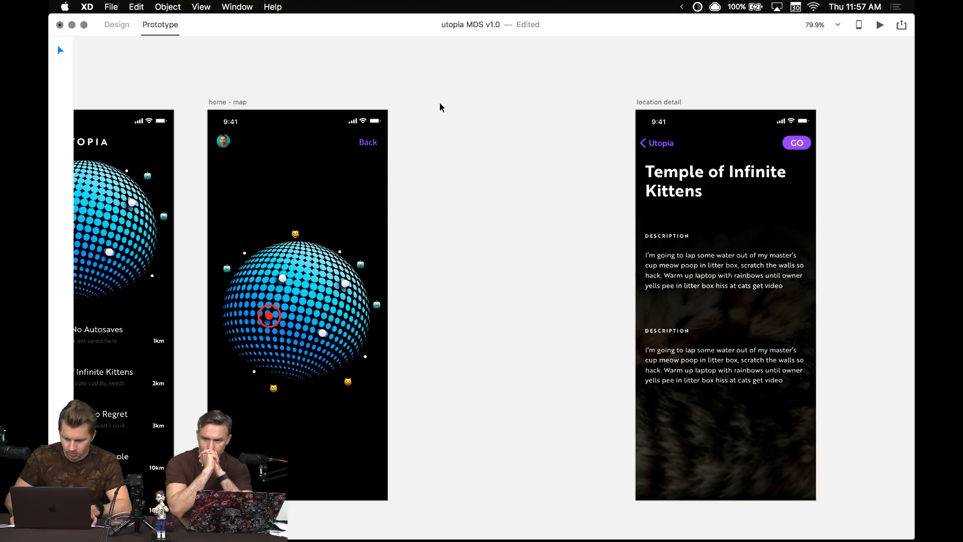
{"action": "scroll", "coordinate": [502, 113], "scroll_direction": "down", "scroll_amount": 3}
{"action": "left_click_drag", "start_coordinate": [502, 114], "coordinate": [558, 121]}
{"action": "scroll", "coordinate": [487, 96], "scroll_direction": "left", "scroll_amount": 3}
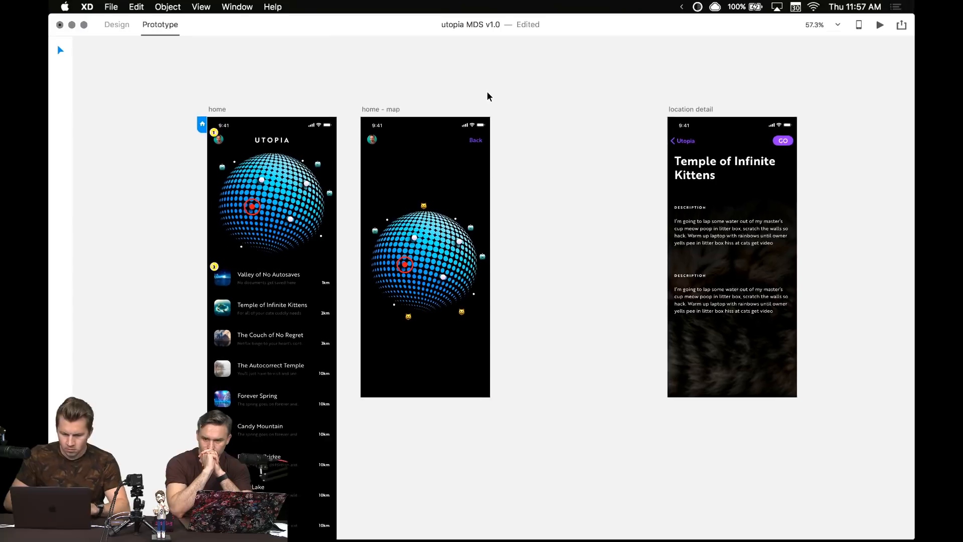
- Try repositioning the profile avatar on the home - map artboard, and undo the moves
{"action": "left_click", "coordinate": [420, 147]}
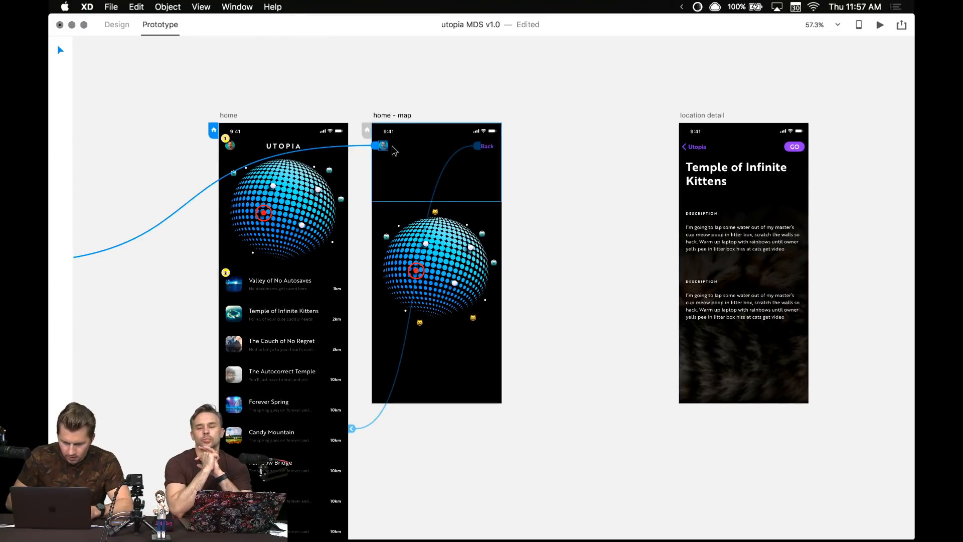
{"action": "scroll", "coordinate": [386, 150], "scroll_direction": "up", "scroll_amount": 6}
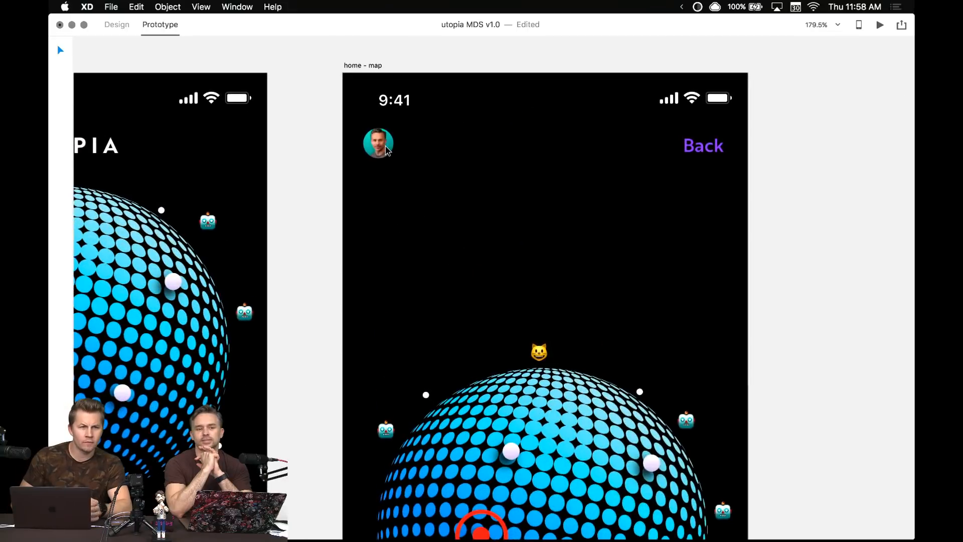
{"action": "left_click", "coordinate": [392, 151]}
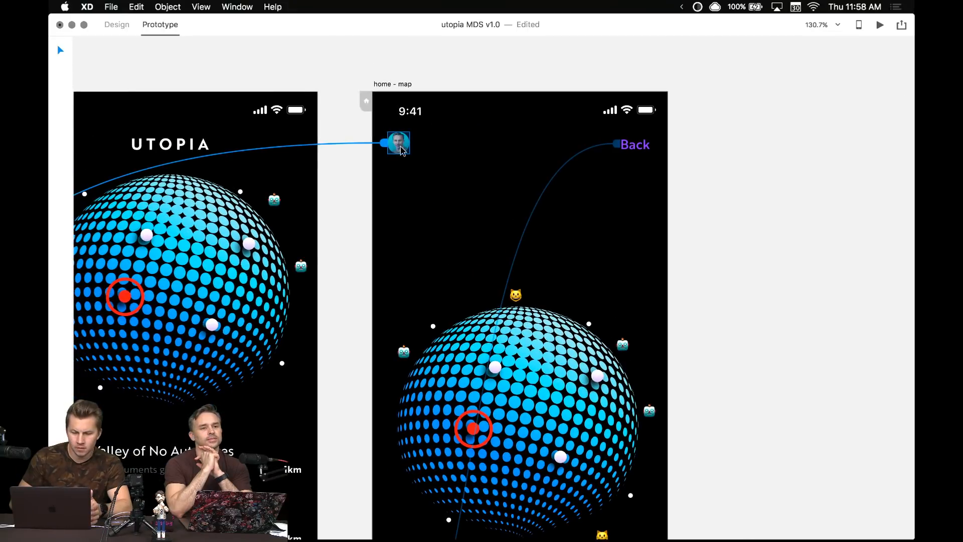
{"action": "left_click_drag", "start_coordinate": [402, 150], "coordinate": [474, 200]}
{"action": "left_click_drag", "start_coordinate": [472, 334], "coordinate": [426, 223]}
{"action": "key", "text": "super+z"}
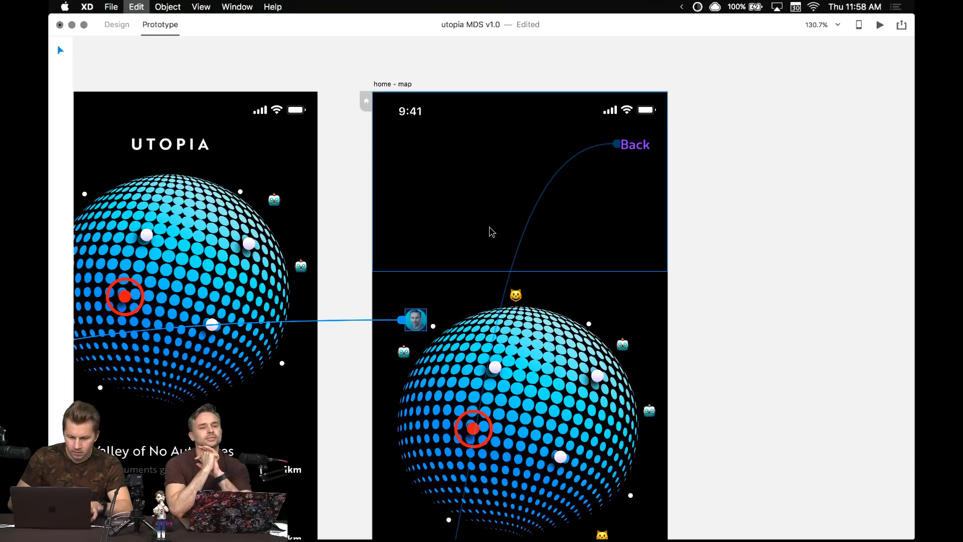
{"action": "key", "text": "super+z"}
{"action": "key", "text": "super+z"}
{"action": "left_click", "coordinate": [705, 271]}
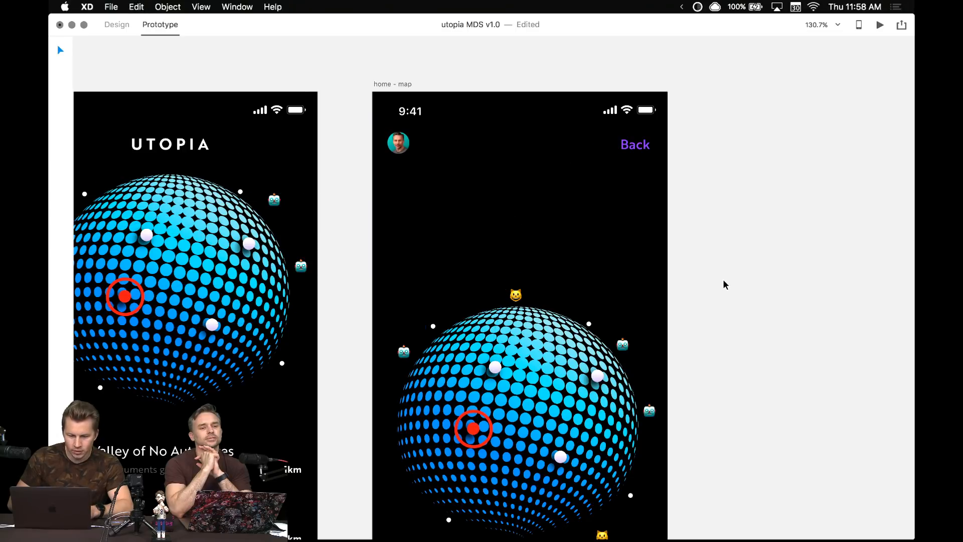
- Copy the linked avatar from home - map onto the location detail artboard and place it between the Utopia link and the GO button
{"action": "scroll", "coordinate": [622, 237], "scroll_direction": "right", "scroll_amount": 14}
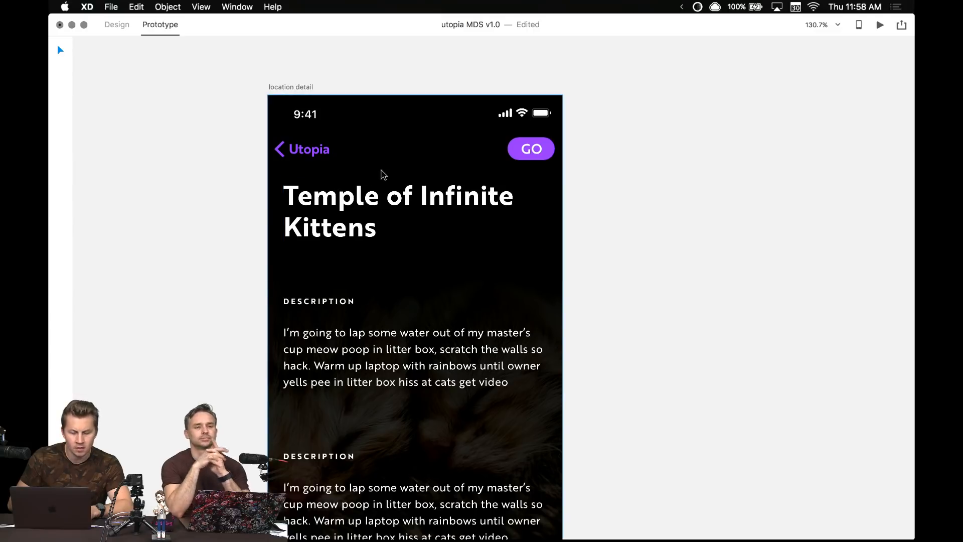
{"action": "scroll", "coordinate": [366, 170], "scroll_direction": "down", "scroll_amount": 3}
{"action": "scroll", "coordinate": [366, 170], "scroll_direction": "left", "scroll_amount": 5}
{"action": "scroll", "coordinate": [168, 165], "scroll_direction": "left", "scroll_amount": 5}
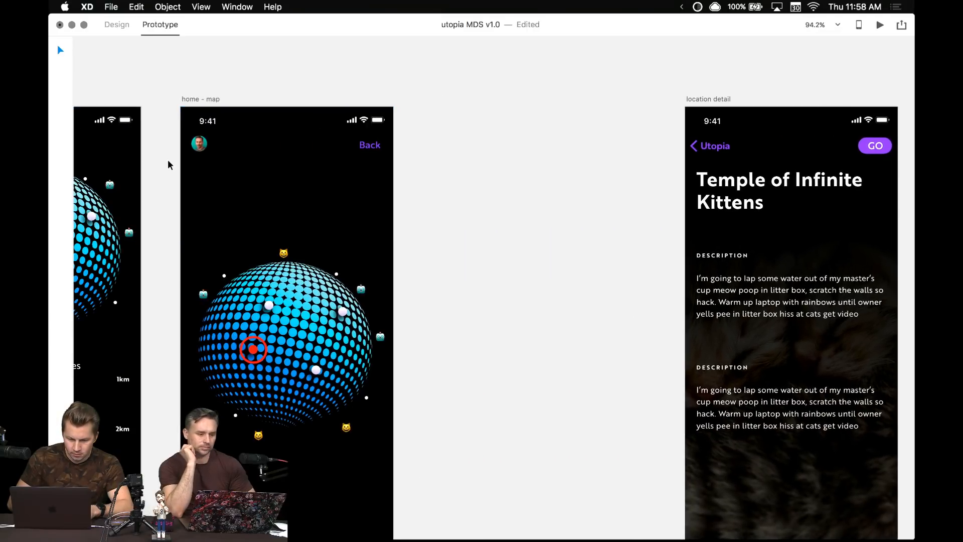
{"action": "left_click", "coordinate": [199, 146]}
{"action": "key", "text": "super+c"}
{"action": "scroll", "coordinate": [502, 140], "scroll_direction": "right", "scroll_amount": 5}
{"action": "scroll", "coordinate": [502, 140], "scroll_direction": "right", "scroll_amount": 1}
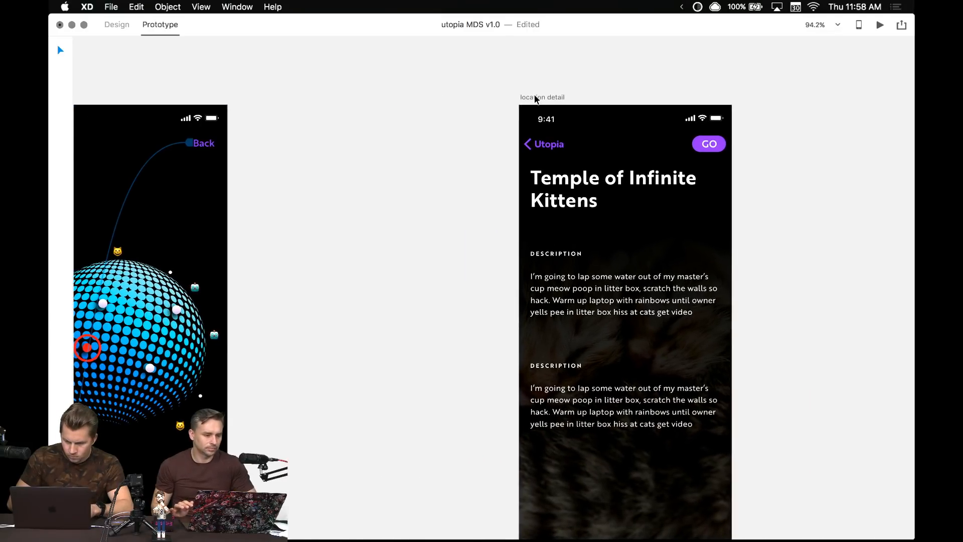
{"action": "left_click", "coordinate": [536, 99]}
{"action": "key", "text": "super+v"}
{"action": "left_click_drag", "start_coordinate": [542, 145], "coordinate": [633, 146]}
- Nudge the avatar in the location detail header slightly to the left
{"action": "scroll", "coordinate": [574, 98], "scroll_direction": "up", "scroll_amount": 3}
{"action": "scroll", "coordinate": [573, 98], "scroll_direction": "up", "scroll_amount": 5}
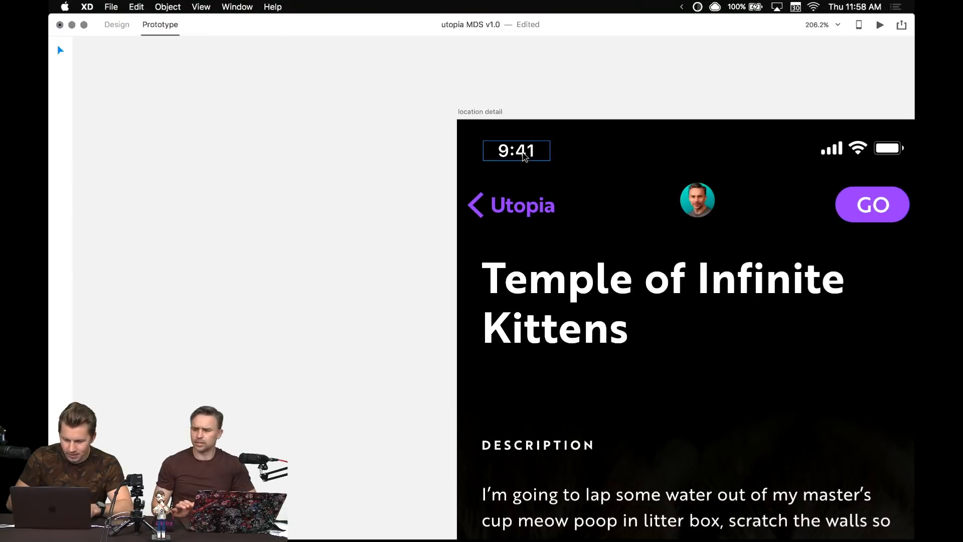
{"action": "left_click", "coordinate": [525, 151]}
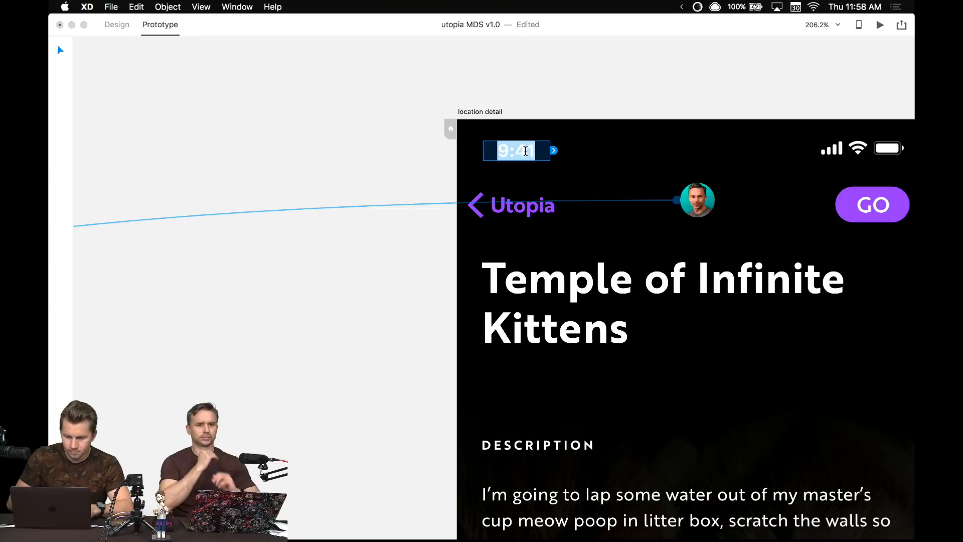
{"action": "scroll", "coordinate": [557, 95], "scroll_direction": "right", "scroll_amount": 3}
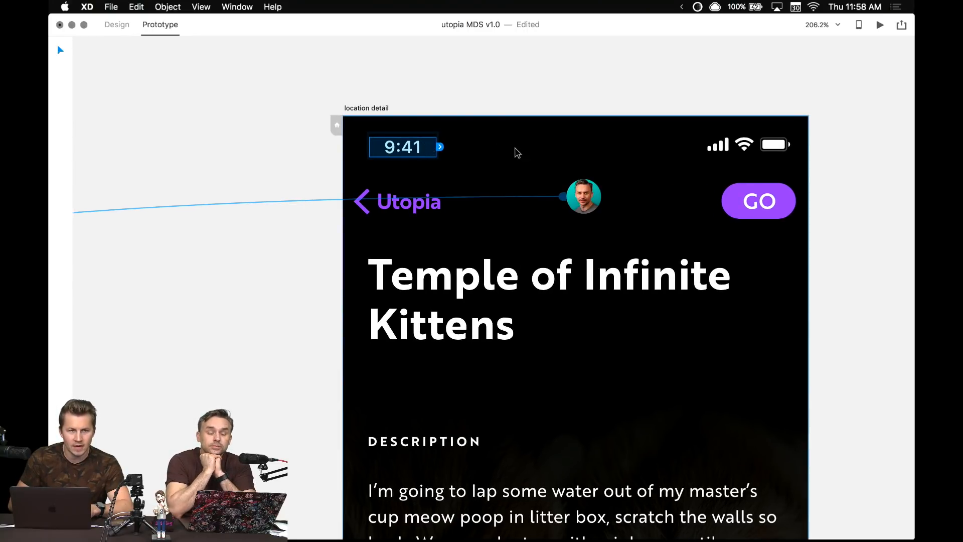
{"action": "left_click", "coordinate": [445, 113]}
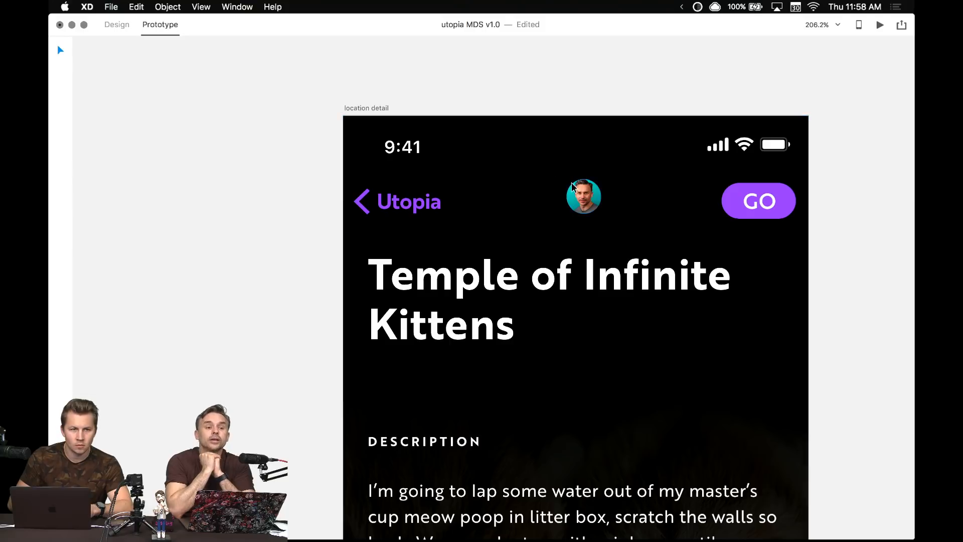
{"action": "left_click", "coordinate": [583, 196]}
{"action": "left_click_drag", "start_coordinate": [583, 197], "coordinate": [577, 198]}
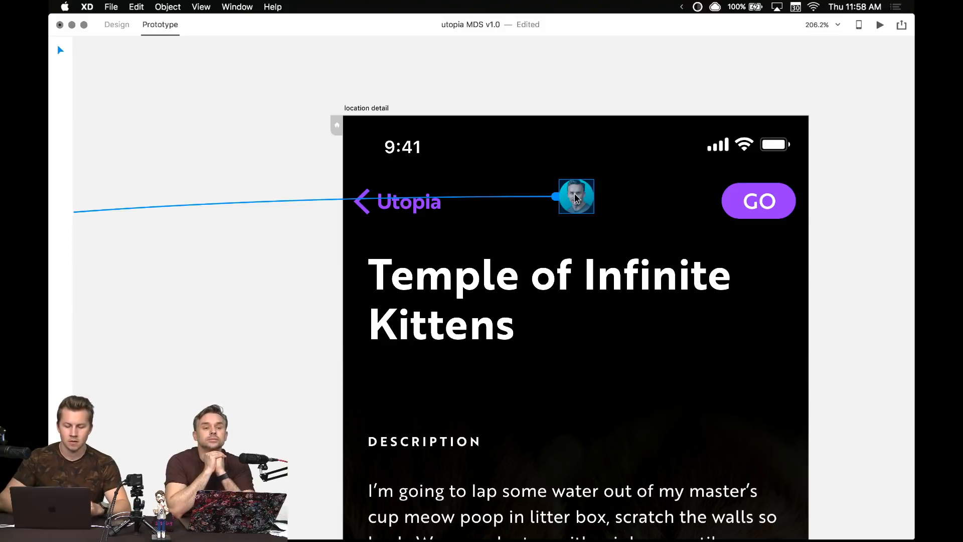
- Paste the linked avatar onto the activity modal artboard and align it with the left edge of the white modal card
{"action": "scroll", "coordinate": [577, 197], "scroll_direction": "down", "scroll_amount": 6}
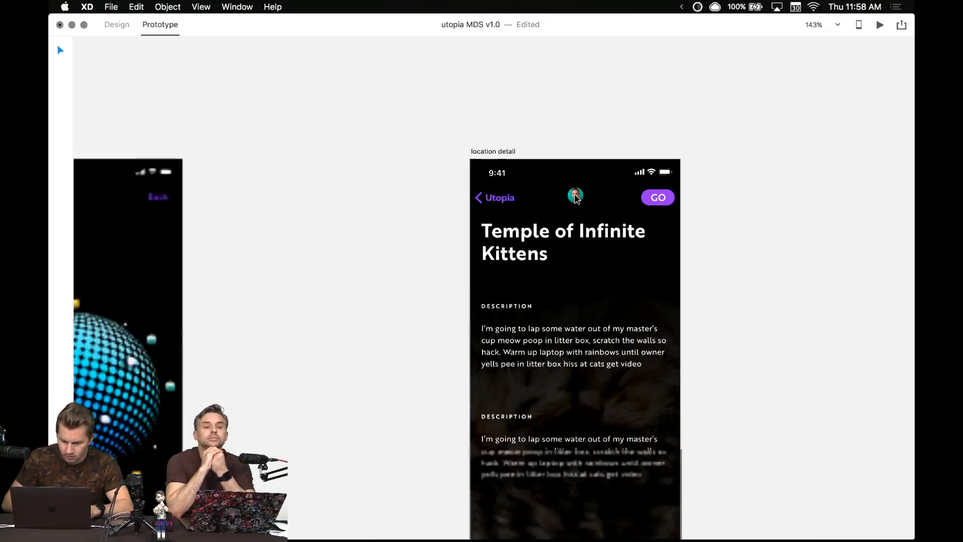
{"action": "scroll", "coordinate": [576, 197], "scroll_direction": "down", "scroll_amount": 3}
{"action": "scroll", "coordinate": [492, 288], "scroll_direction": "right", "scroll_amount": 5}
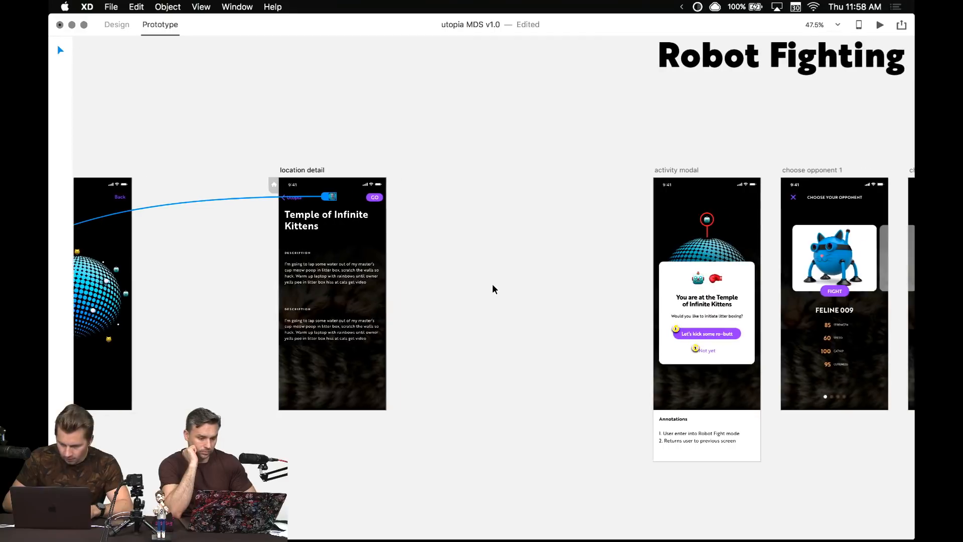
{"action": "left_click", "coordinate": [666, 176]}
{"action": "scroll", "coordinate": [618, 200], "scroll_direction": "right", "scroll_amount": 2}
{"action": "scroll", "coordinate": [618, 201], "scroll_direction": "up", "scroll_amount": 6}
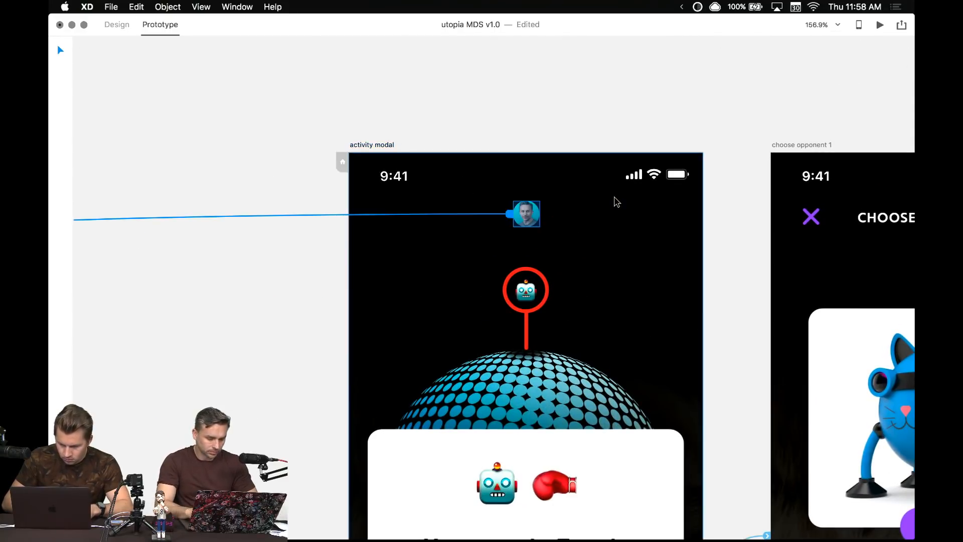
{"action": "left_click_drag", "start_coordinate": [526, 219], "coordinate": [374, 244]}
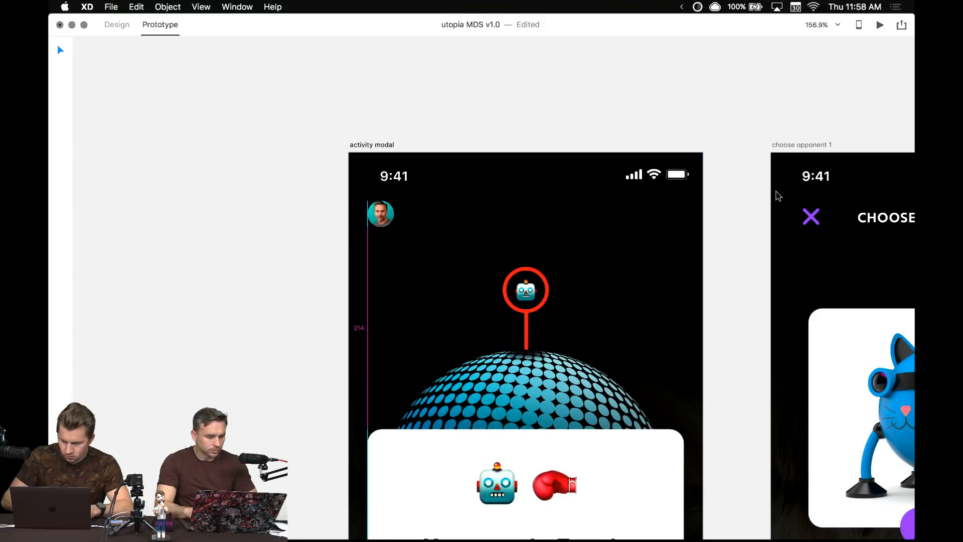
- Review the Robot Fighting artboards and check the profile avatar on the choose opponent 1 – 1 fight screen
{"action": "scroll", "coordinate": [778, 195], "scroll_direction": "down", "scroll_amount": 5}
{"action": "scroll", "coordinate": [779, 195], "scroll_direction": "right", "scroll_amount": 10}
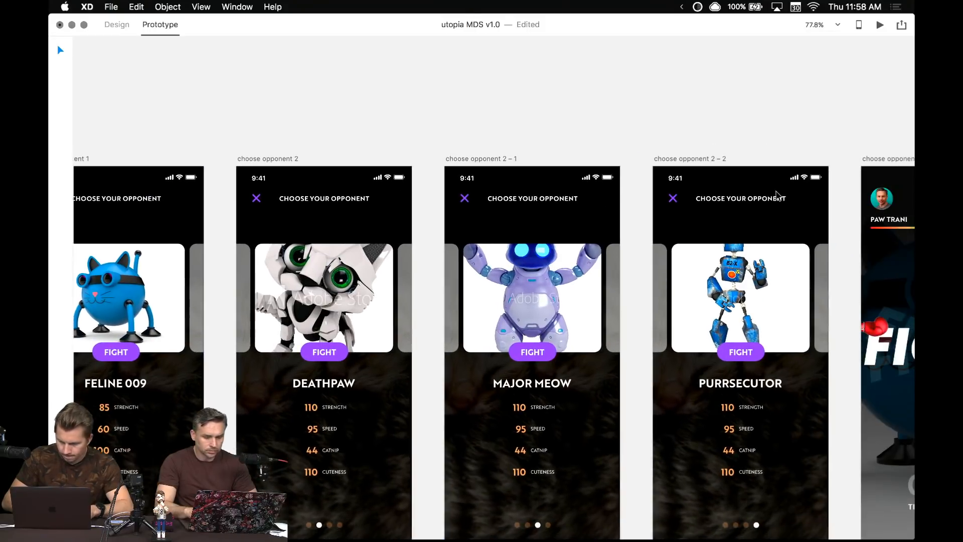
{"action": "scroll", "coordinate": [778, 195], "scroll_direction": "right", "scroll_amount": 8}
{"action": "left_click", "coordinate": [486, 206]}
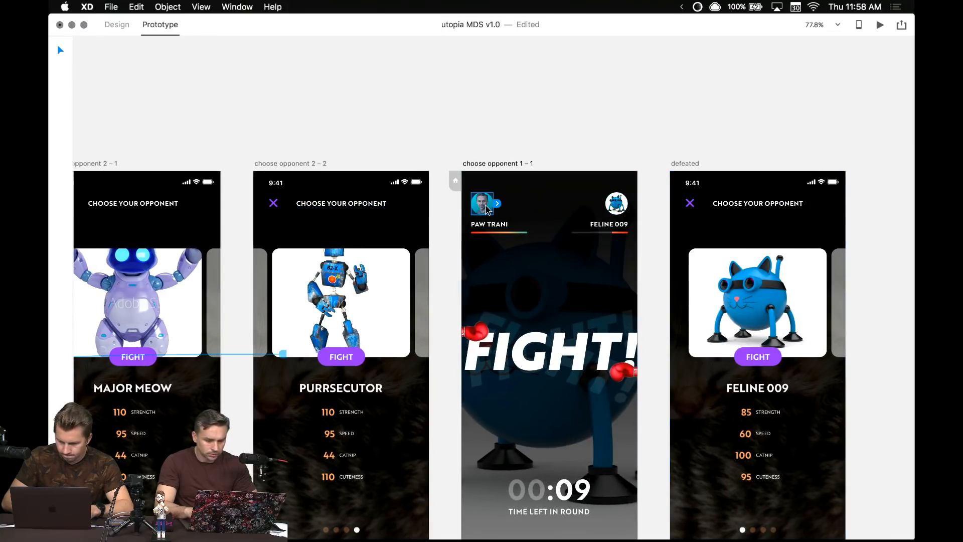
{"action": "scroll", "coordinate": [486, 206], "scroll_direction": "down", "scroll_amount": 10}
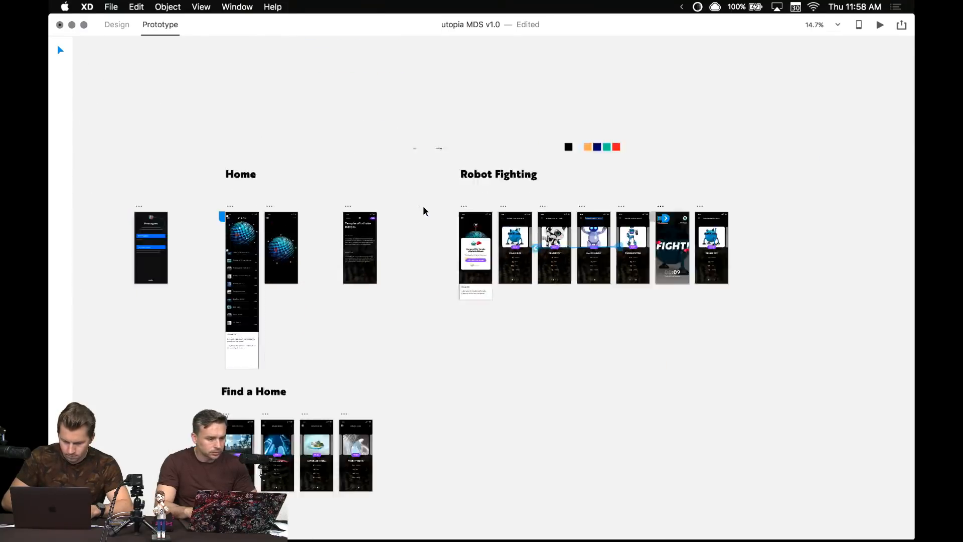
{"action": "scroll", "coordinate": [423, 210], "scroll_direction": "left", "scroll_amount": 5}
{"action": "scroll", "coordinate": [270, 212], "scroll_direction": "up", "scroll_amount": 5}
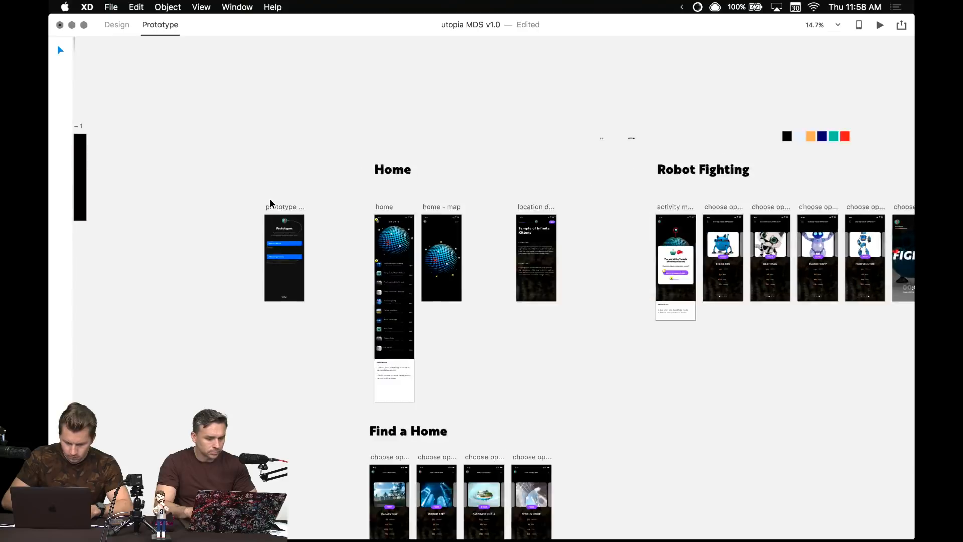
- Fill the prototype – 1 artboard with the black color from the document assets and check its fill
{"action": "left_click", "coordinate": [274, 253]}
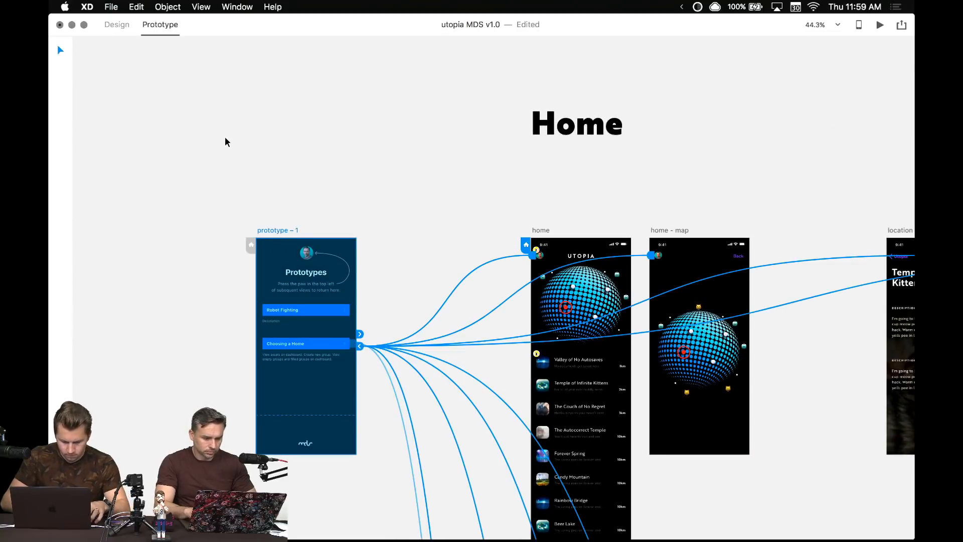
{"action": "key", "text": "super+1"}
{"action": "left_click", "coordinate": [278, 214]}
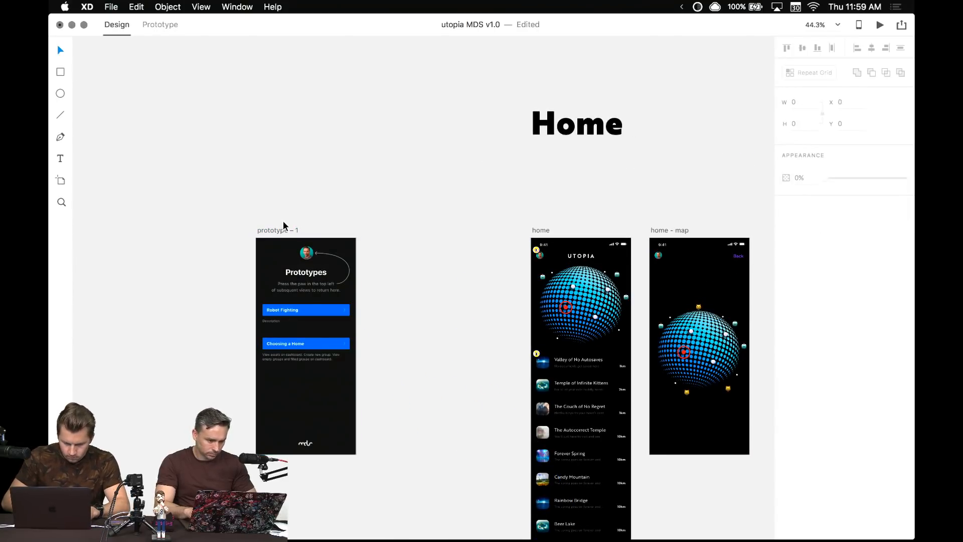
{"action": "left_click", "coordinate": [280, 232]}
{"action": "left_click", "coordinate": [805, 257]}
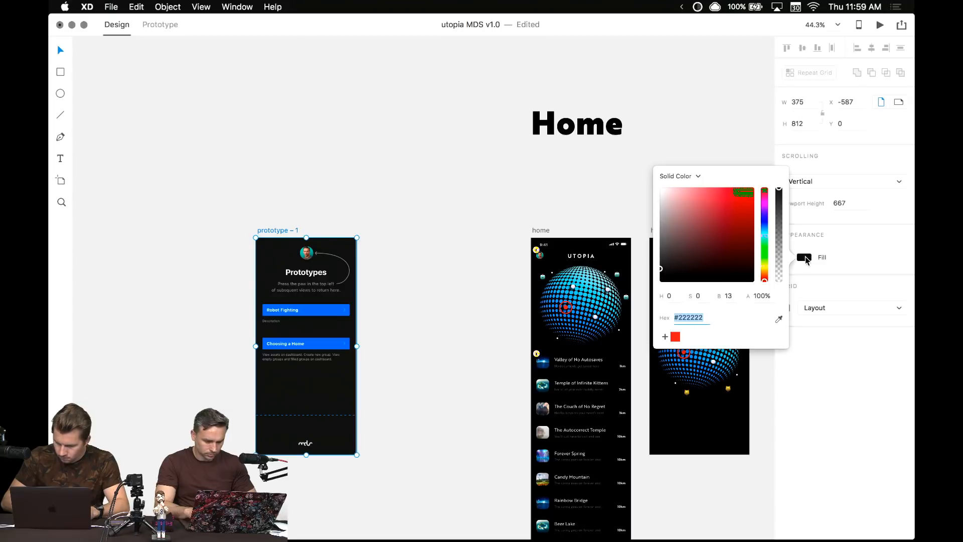
{"action": "key", "text": "super+shift+y"}
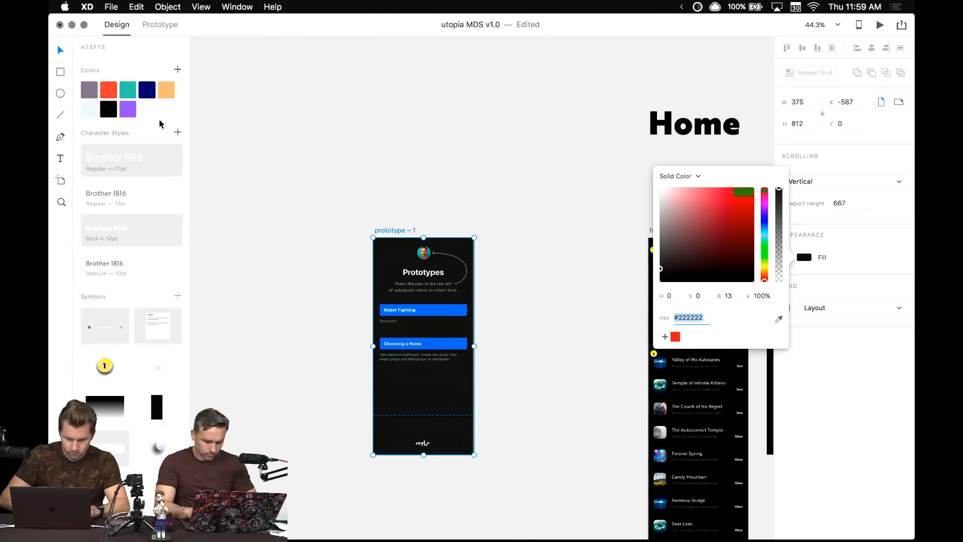
{"action": "left_click", "coordinate": [113, 113]}
{"action": "left_click", "coordinate": [399, 174]}
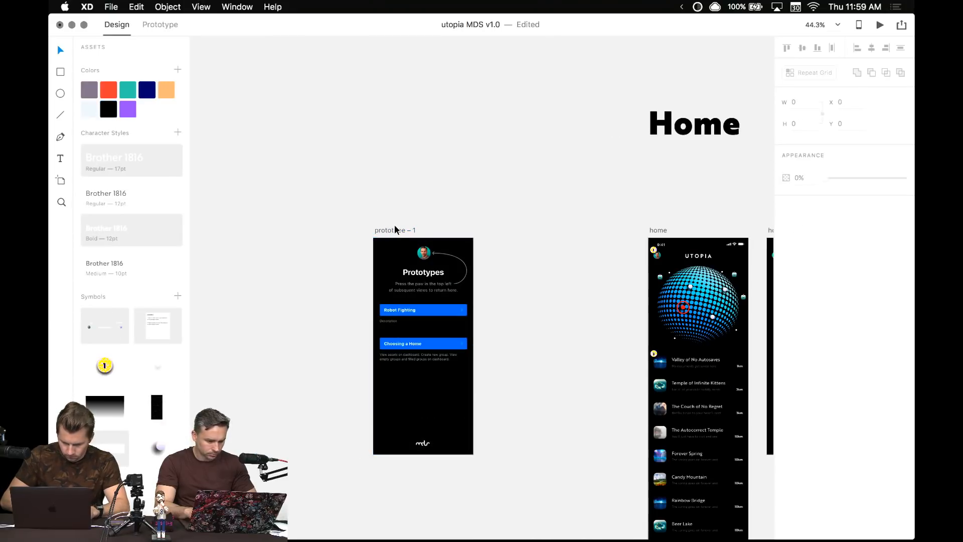
{"action": "left_click", "coordinate": [411, 231]}
{"action": "left_click", "coordinate": [804, 258]}
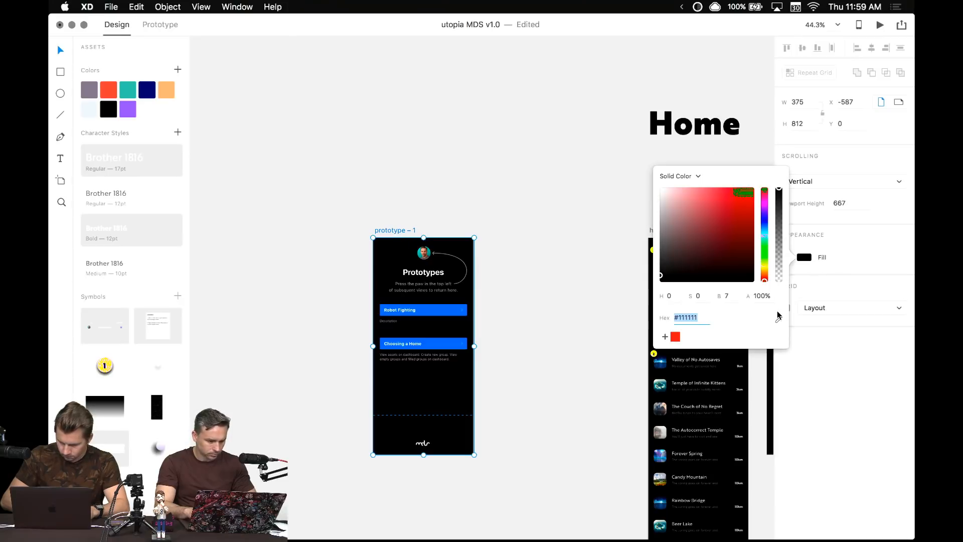
{"action": "left_click", "coordinate": [508, 270]}
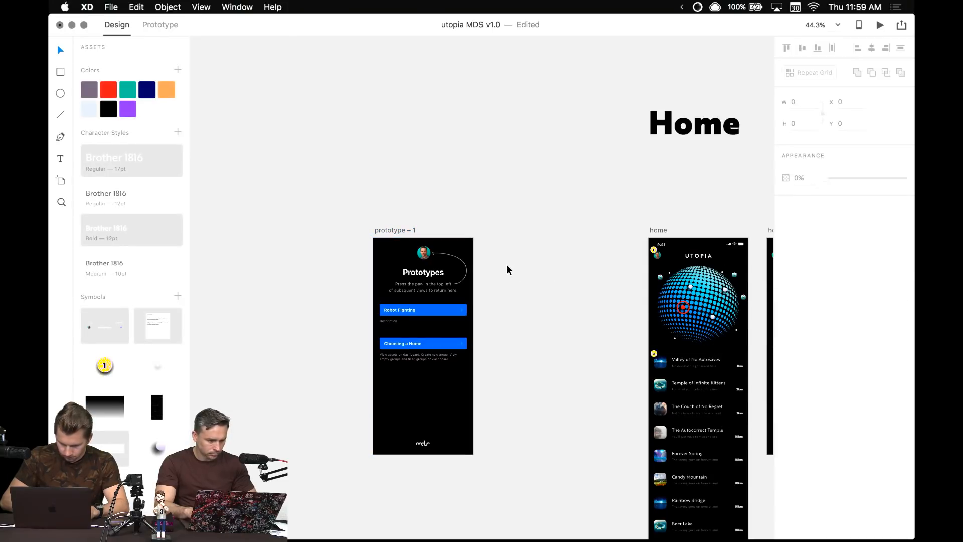
- Move the mds logo up above the viewport line on the prototype – 1 artboard and preview the artboard
{"action": "left_click_drag", "start_coordinate": [426, 448], "coordinate": [426, 398]}
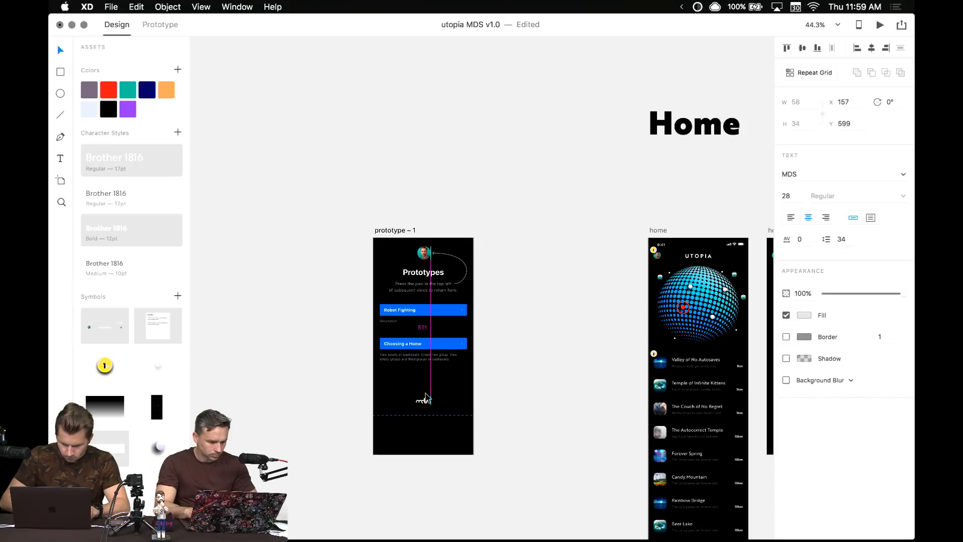
{"action": "left_click", "coordinate": [396, 240]}
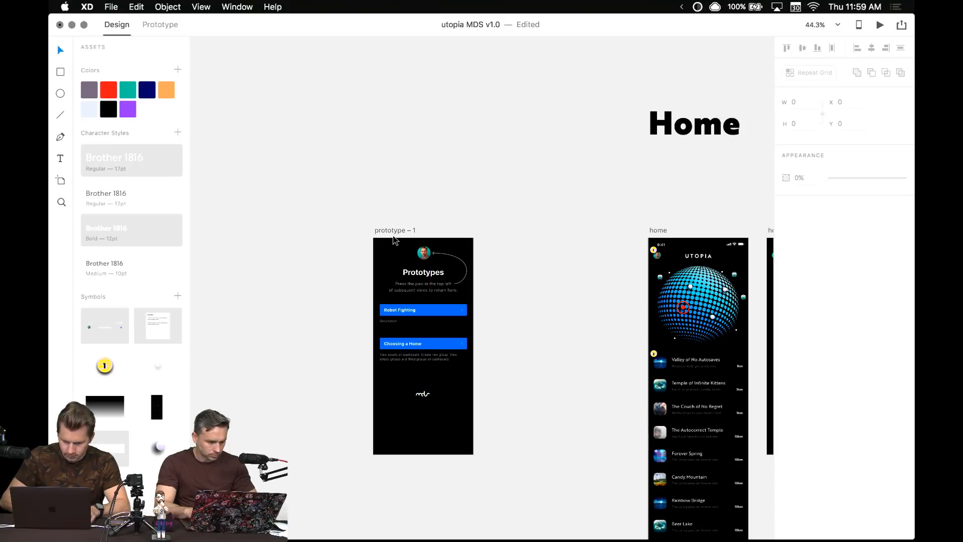
{"action": "left_click", "coordinate": [388, 230]}
{"action": "key", "text": "super+Return"}
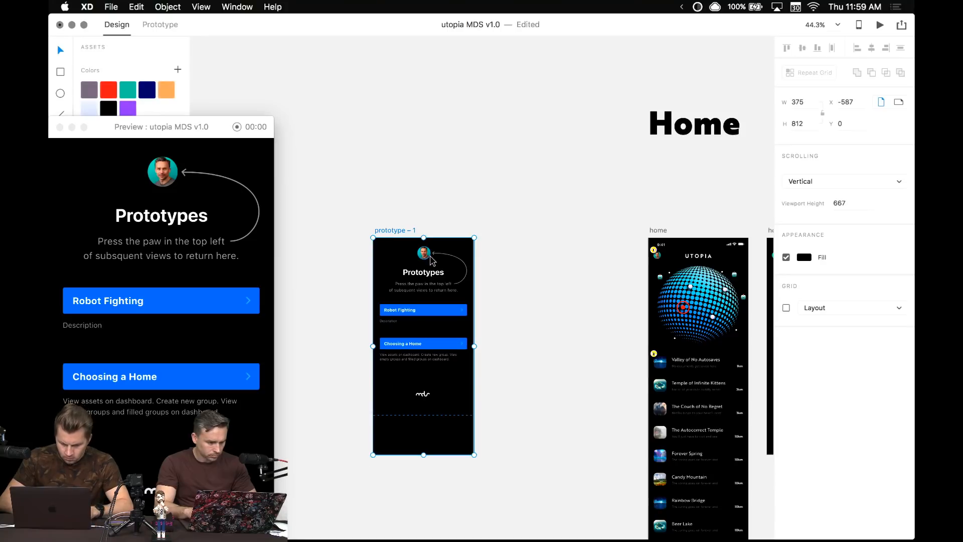
- Change the Prototypes heading on the prototype – 1 artboard to Utopia
{"action": "scroll", "coordinate": [431, 256], "scroll_direction": "up", "scroll_amount": 5}
{"action": "left_click", "coordinate": [407, 307]}
{"action": "double_click", "coordinate": [406, 308]}
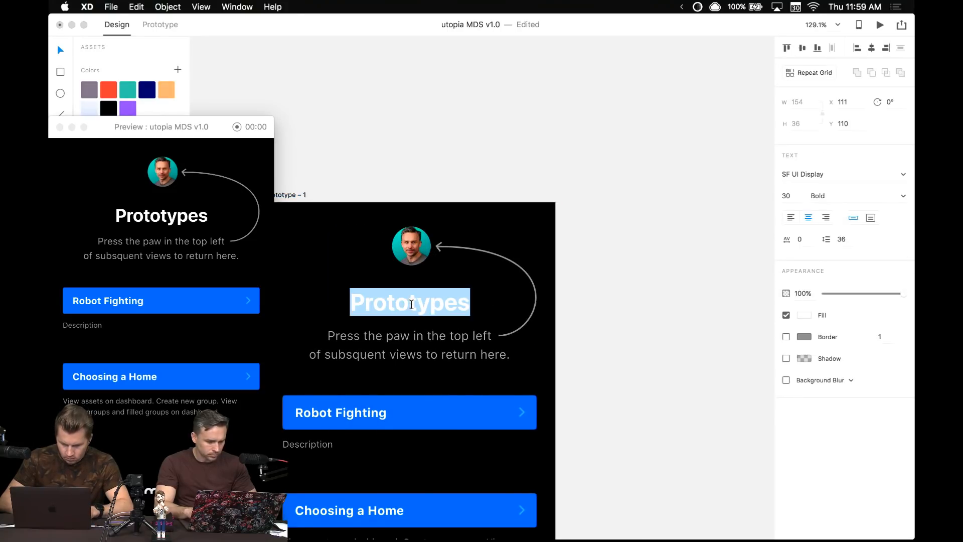
{"action": "left_click", "coordinate": [407, 308]}
{"action": "double_click", "coordinate": [367, 303]}
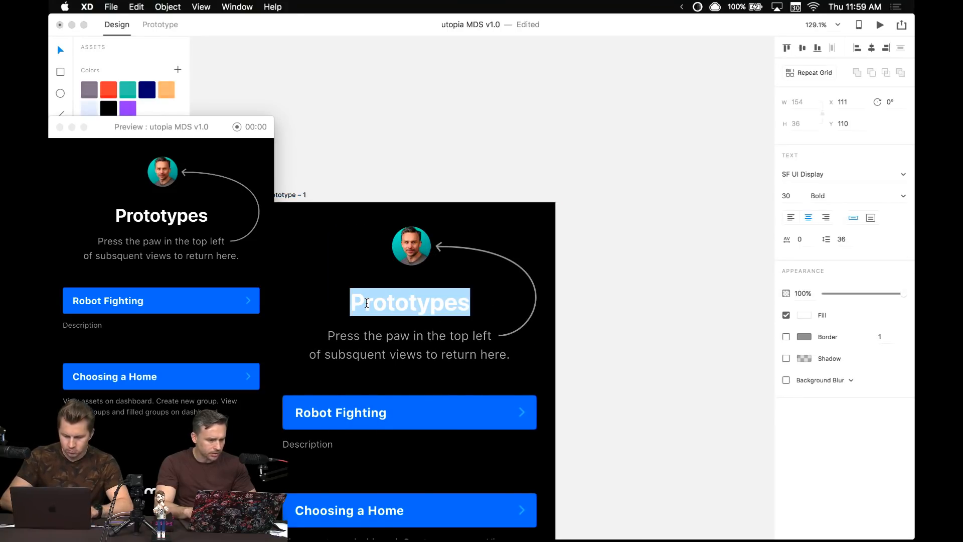
{"action": "type", "text": "UTOP"}
{"action": "key", "text": "BackSpace"}
{"action": "key", "text": "BackSpace"}
{"action": "type", "text": "o"}
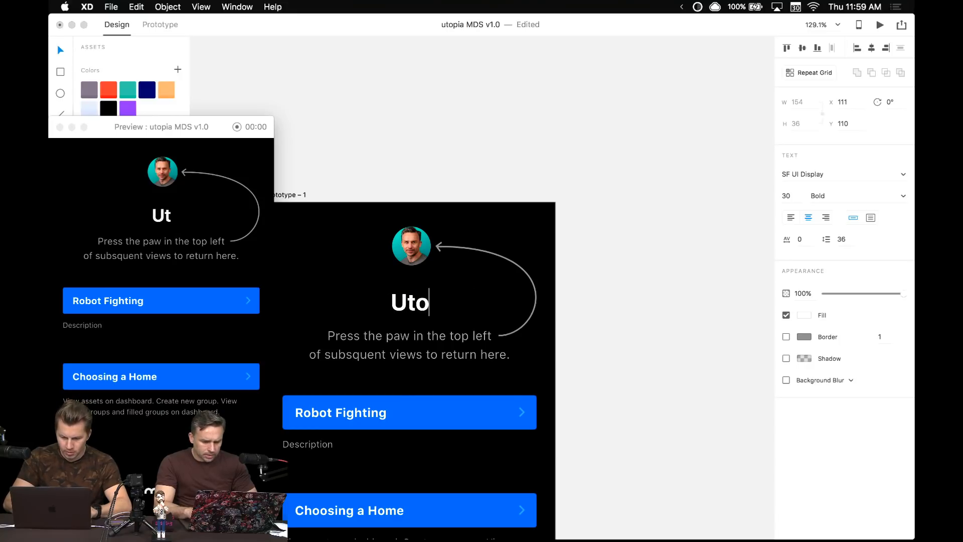
{"action": "type", "text": "pia"}
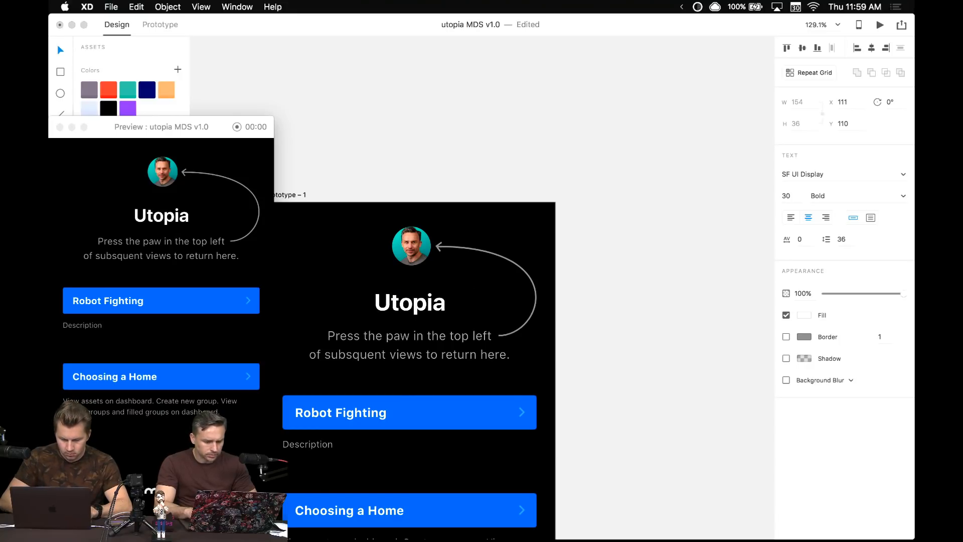
{"action": "key", "text": "Escape"}
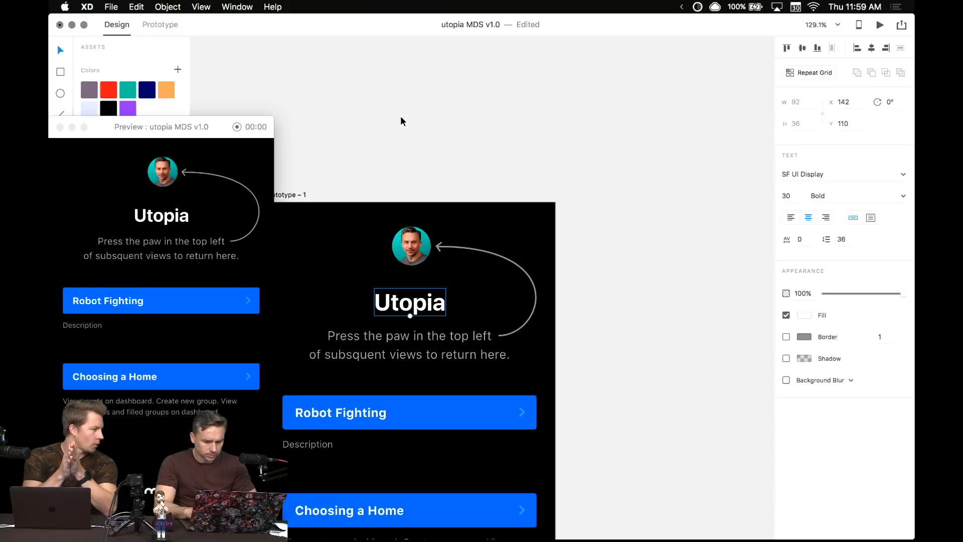
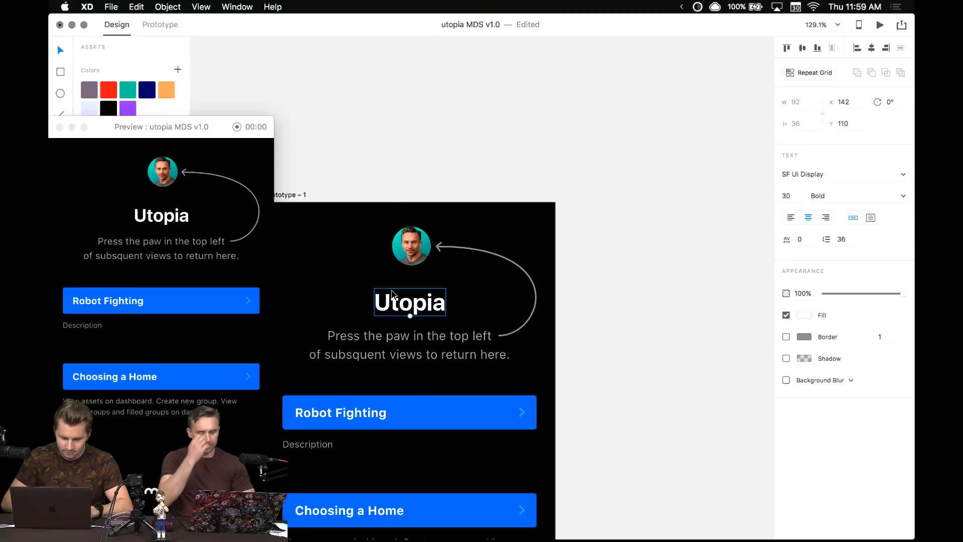
- Replace the heading text on the prototype – 1 artboard with Proto–Tilapia
{"action": "double_click", "coordinate": [399, 306]}
{"action": "type", "text": "Pr"}
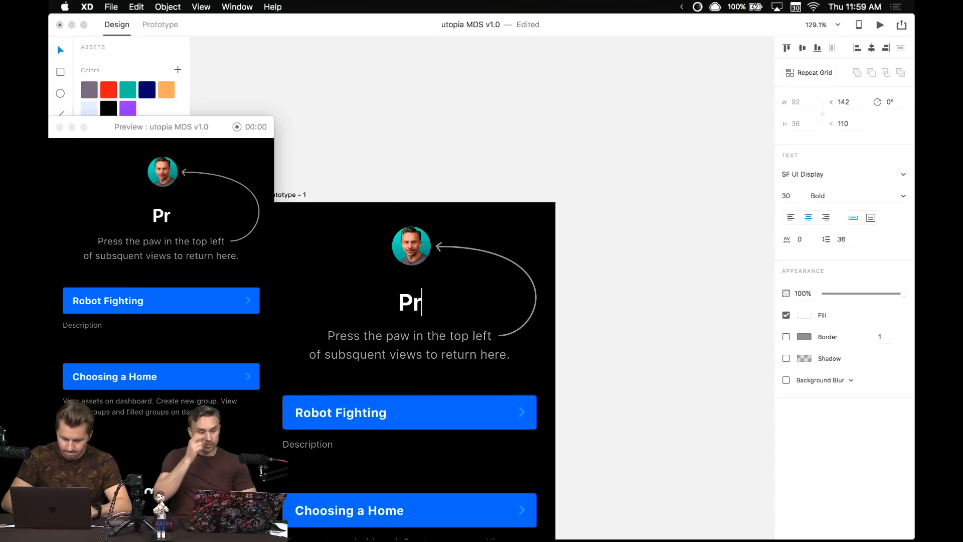
{"action": "type", "text": "otopia"}
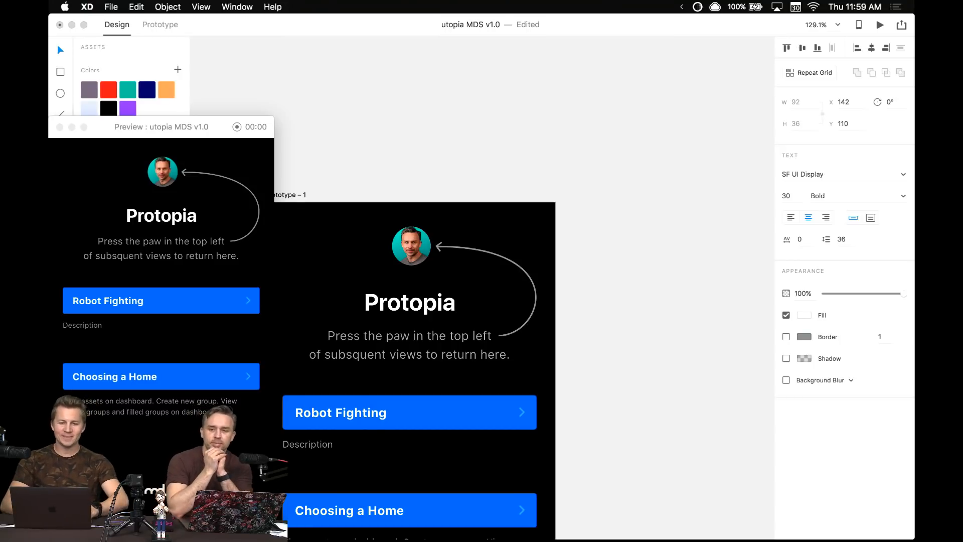
{"action": "key", "text": "BackSpace"}
{"action": "key", "text": "BackSpace"}
{"action": "key", "text": "BackSpace"}
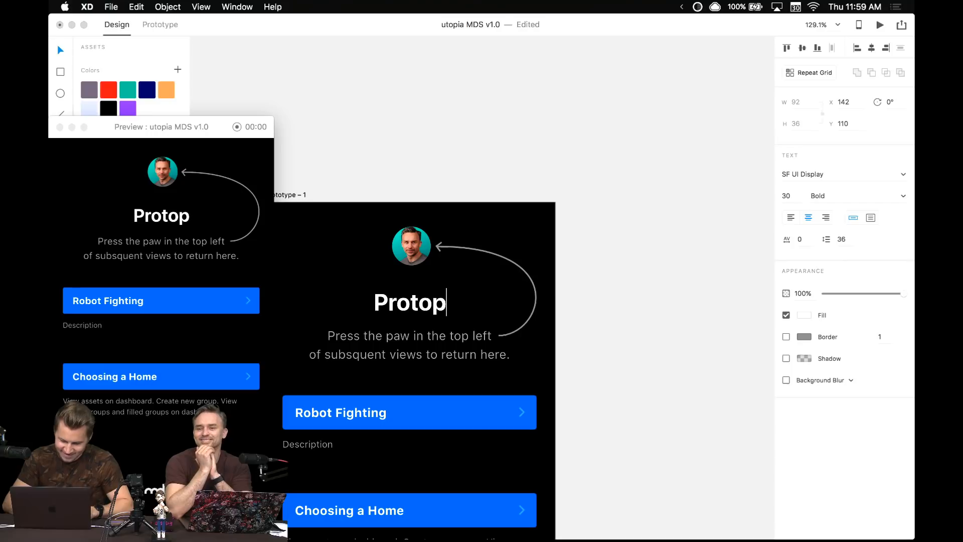
{"action": "type", "text": "-Til"}
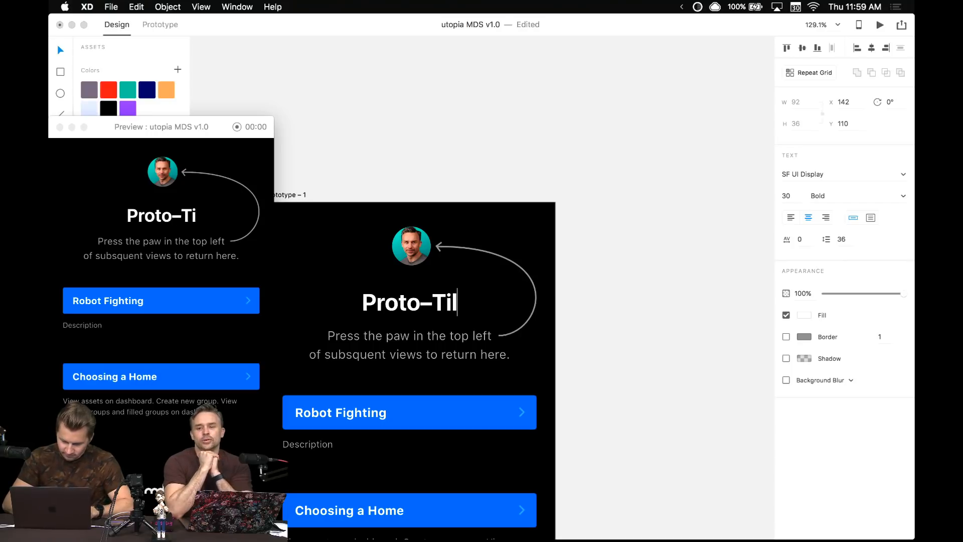
{"action": "type", "text": "apia"}
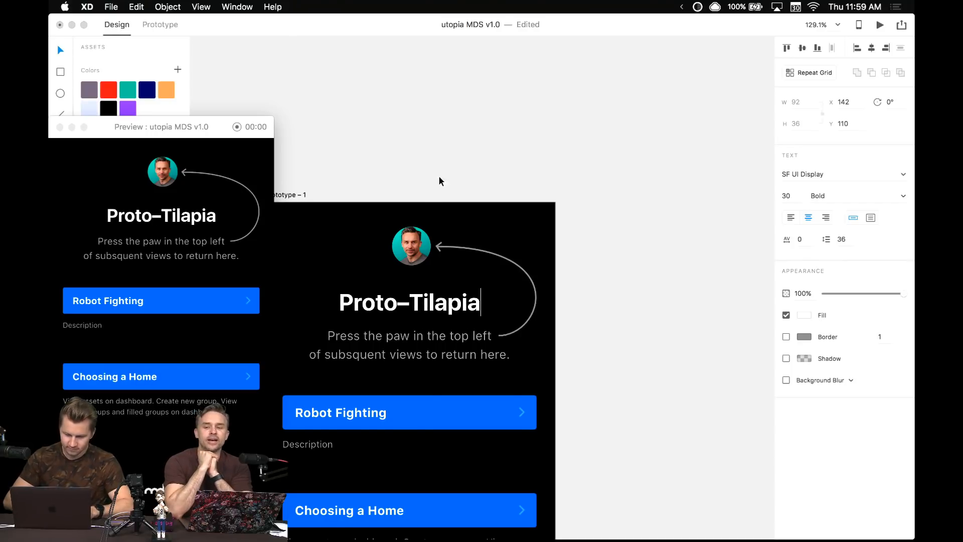
{"action": "key", "text": "Escape"}
{"action": "left_click", "coordinate": [301, 143]}
{"action": "left_click", "coordinate": [301, 143]}
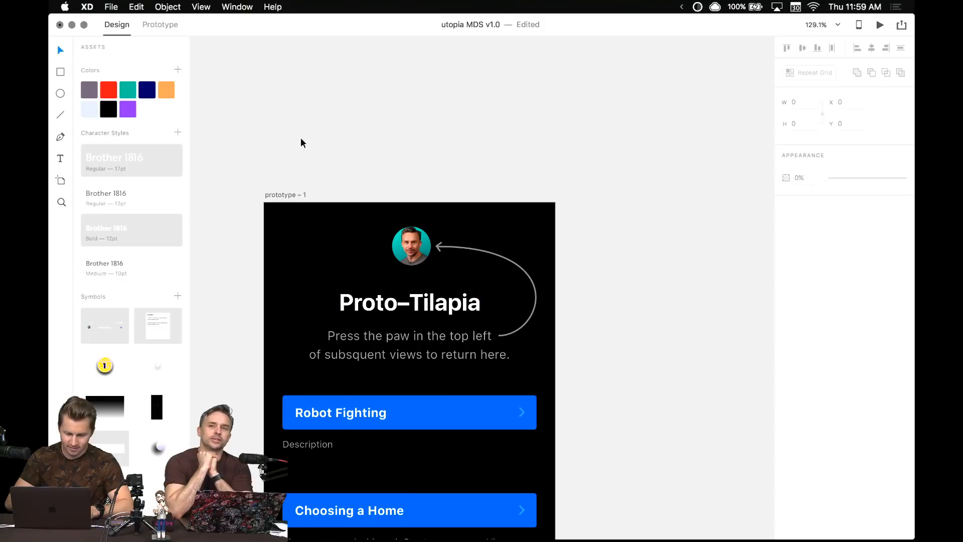
- Preview the prototype – 1 artboard, enlarge the preview to full screen, and close it
{"action": "left_click_drag", "start_coordinate": [343, 87], "coordinate": [376, 29]}
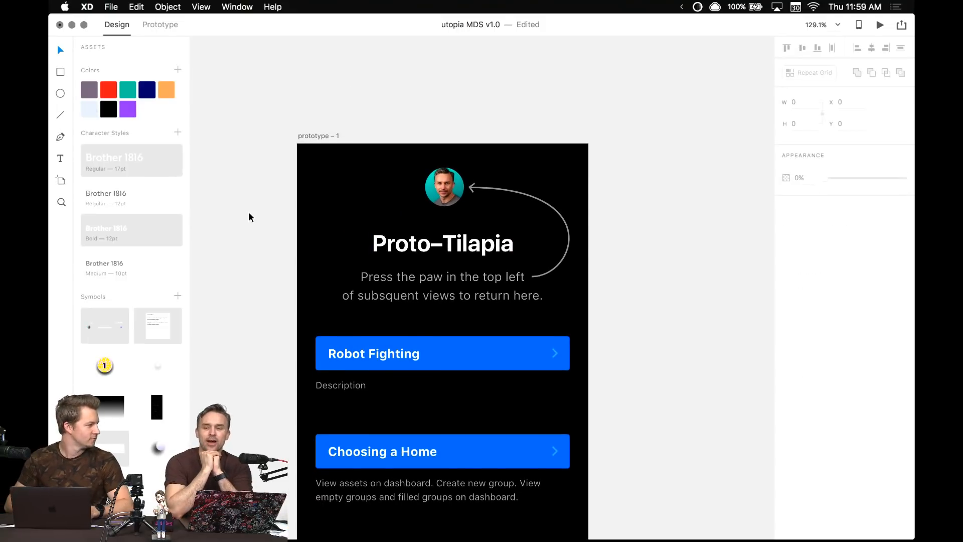
{"action": "left_click_drag", "start_coordinate": [249, 215], "coordinate": [250, 166]}
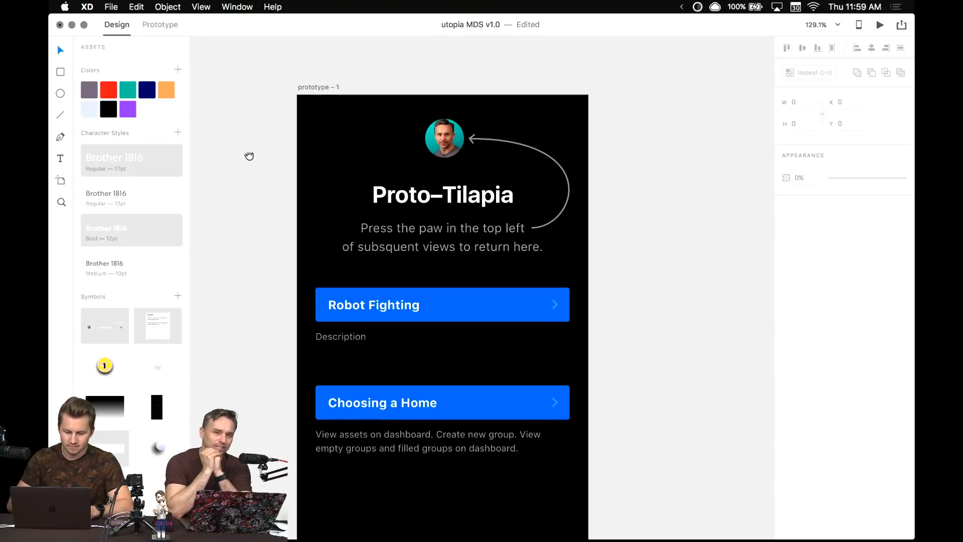
{"action": "left_click", "coordinate": [319, 88]}
{"action": "key", "text": "super+Return"}
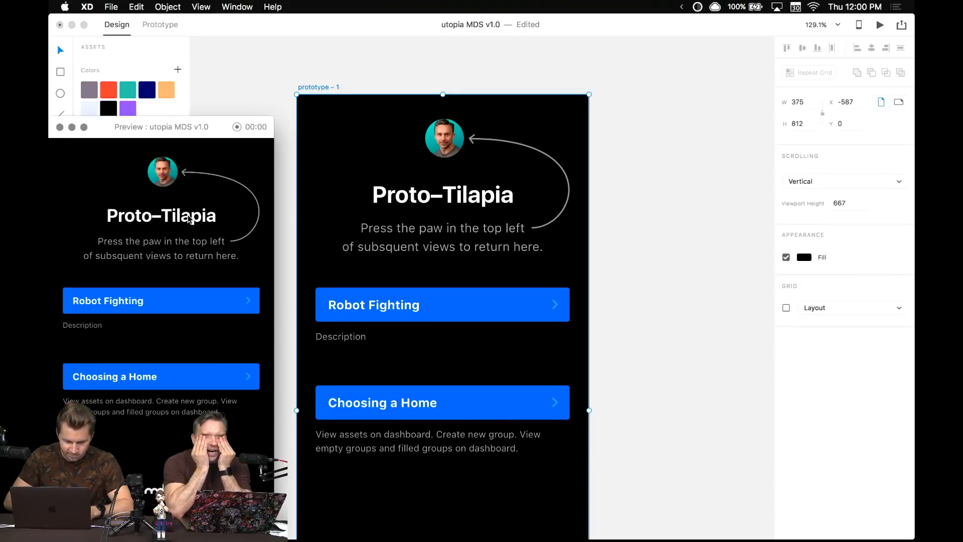
{"action": "left_click", "coordinate": [84, 127]}
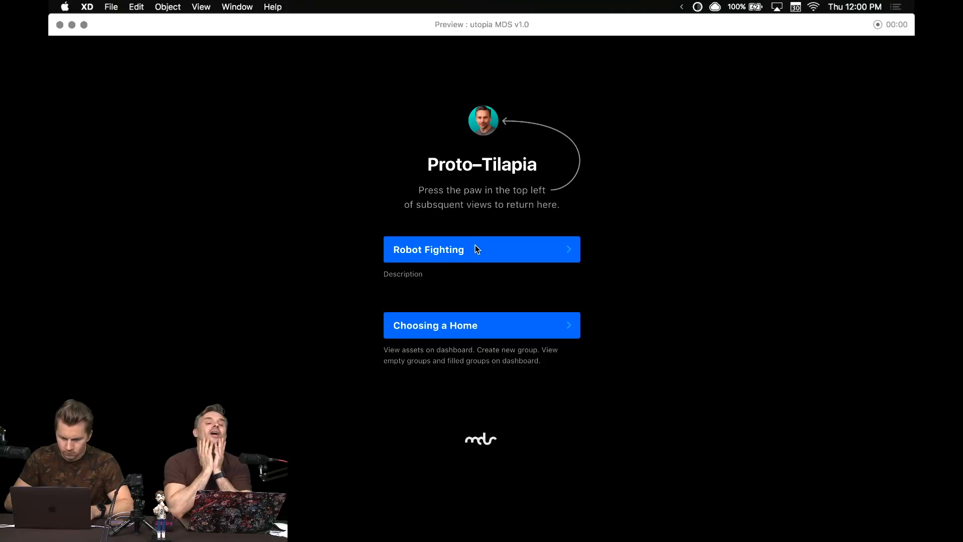
{"action": "left_click", "coordinate": [60, 25]}
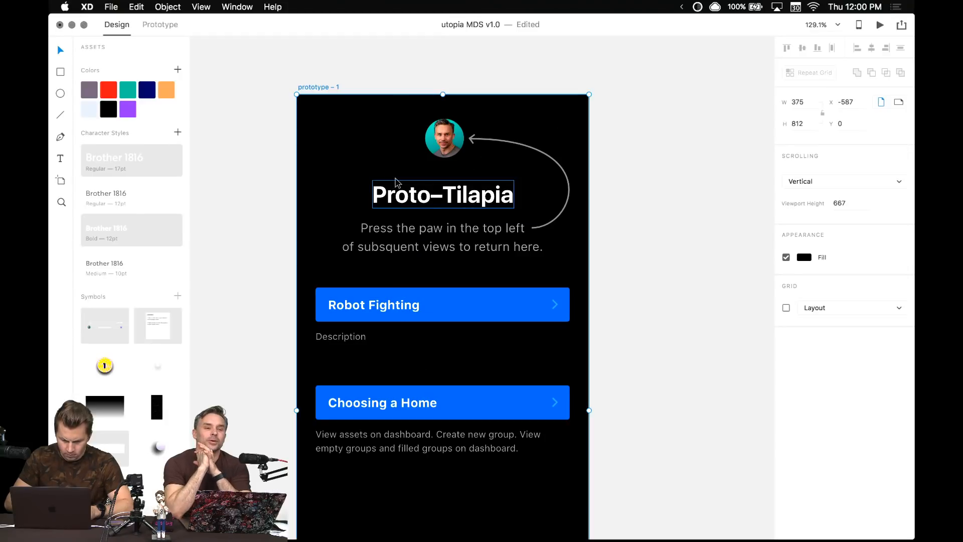
- Link the Robot Fighting button on prototype – 1 to the home artboard with a Dissolve transition, Ease Out easing and 0.4 s duration
{"action": "left_click", "coordinate": [483, 303]}
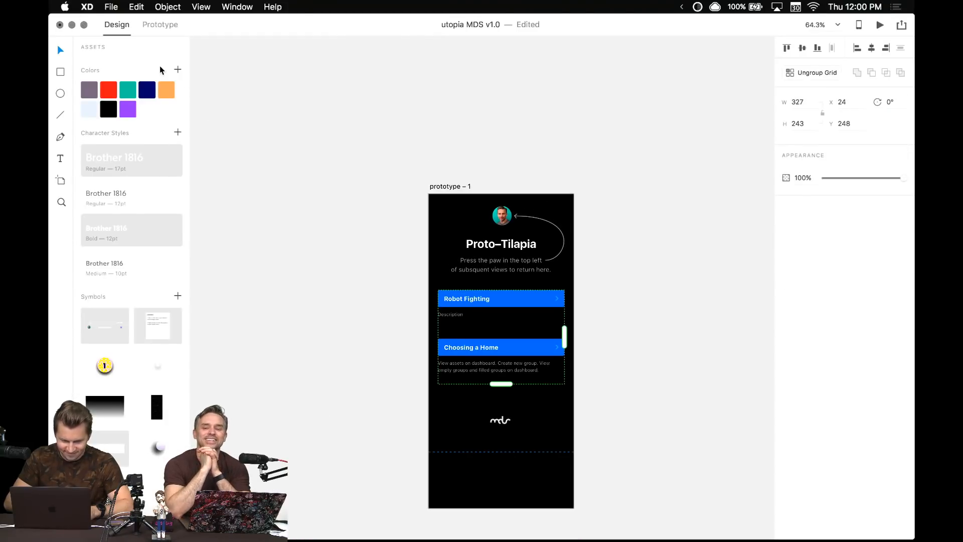
{"action": "key", "text": "super+shift+y"}
{"action": "left_click", "coordinate": [582, 163]}
{"action": "scroll", "coordinate": [583, 163], "scroll_direction": "right", "scroll_amount": 5}
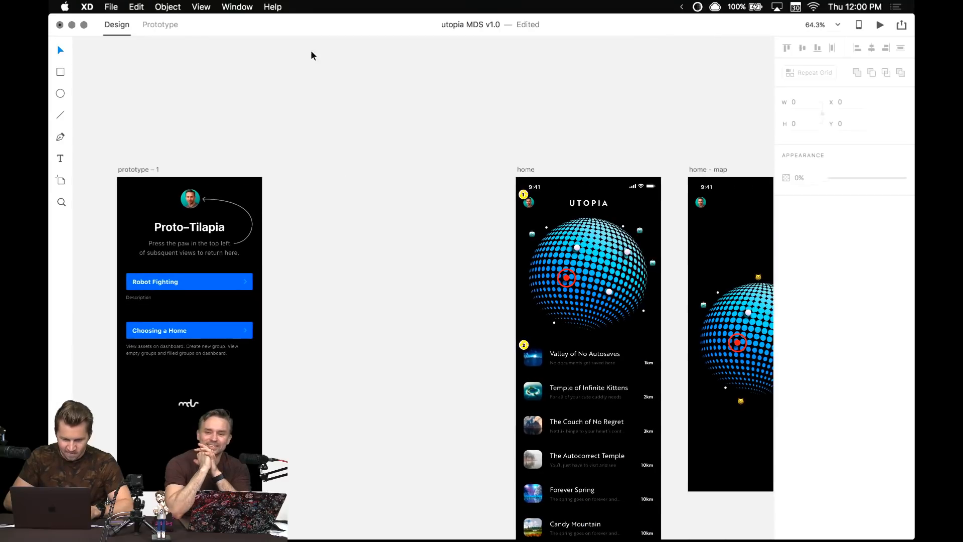
{"action": "left_click", "coordinate": [175, 28]}
{"action": "left_click", "coordinate": [228, 288]}
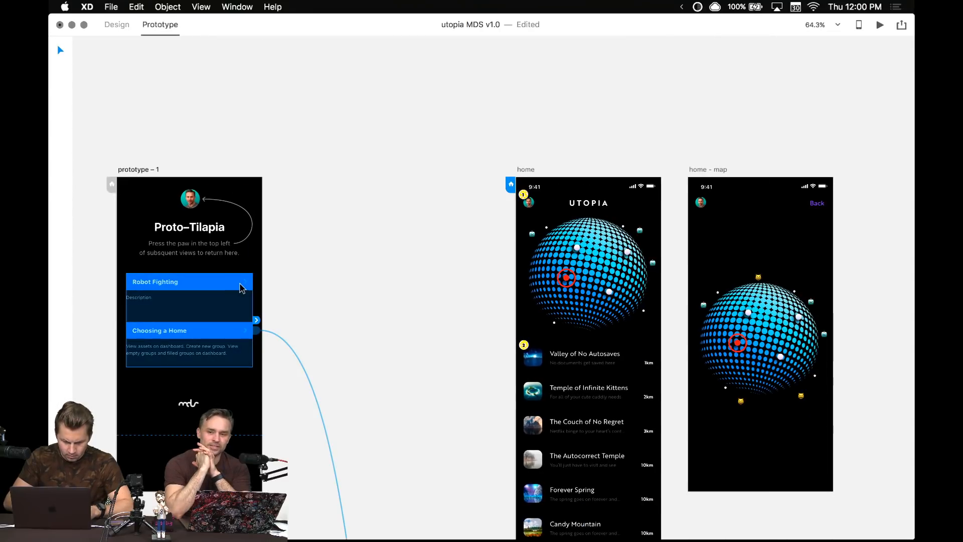
{"action": "left_click_drag", "start_coordinate": [257, 282], "coordinate": [522, 200]}
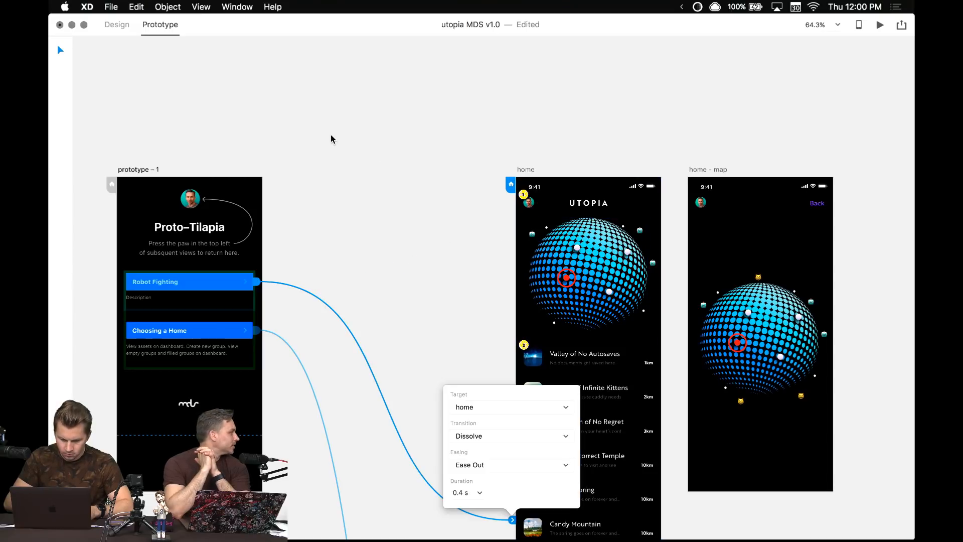
- Preview the prototype – 1 artboard and enlarge the preview to full screen
{"action": "left_click", "coordinate": [351, 165]}
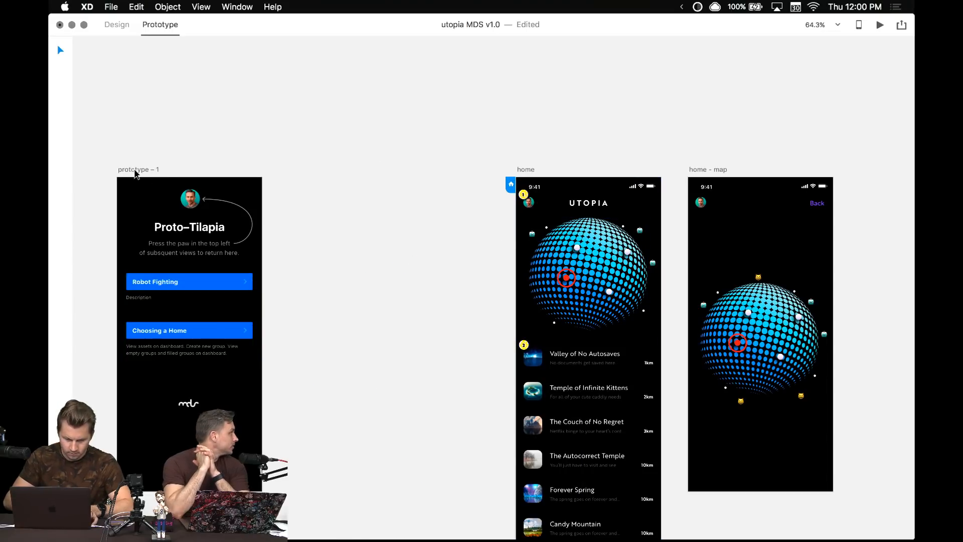
{"action": "left_click", "coordinate": [135, 171]}
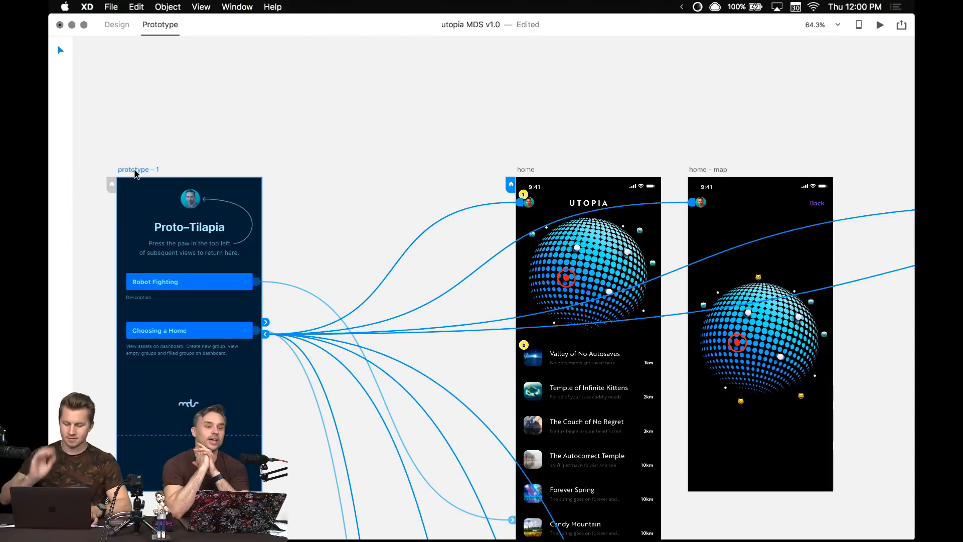
{"action": "key", "text": "super+Return"}
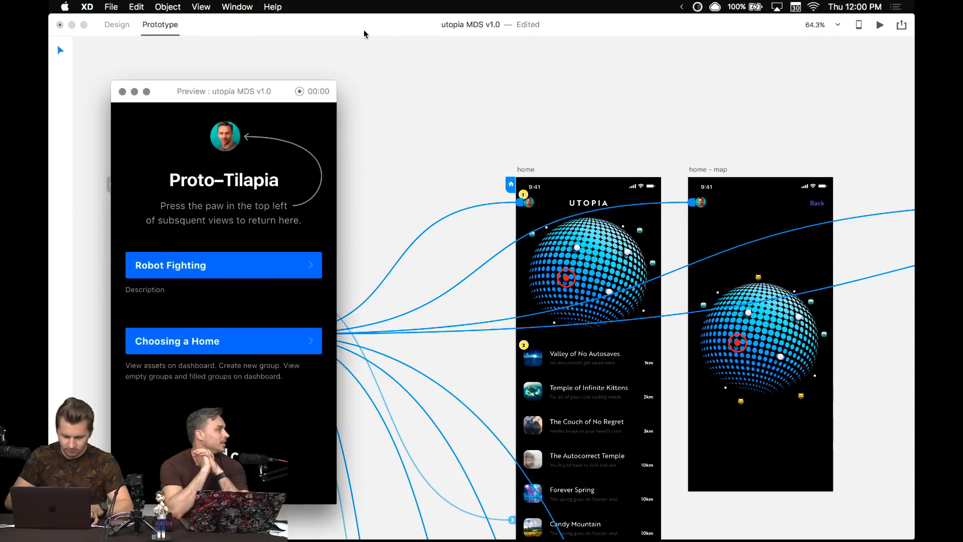
{"action": "left_click_drag", "start_coordinate": [168, 98], "coordinate": [300, 39]}
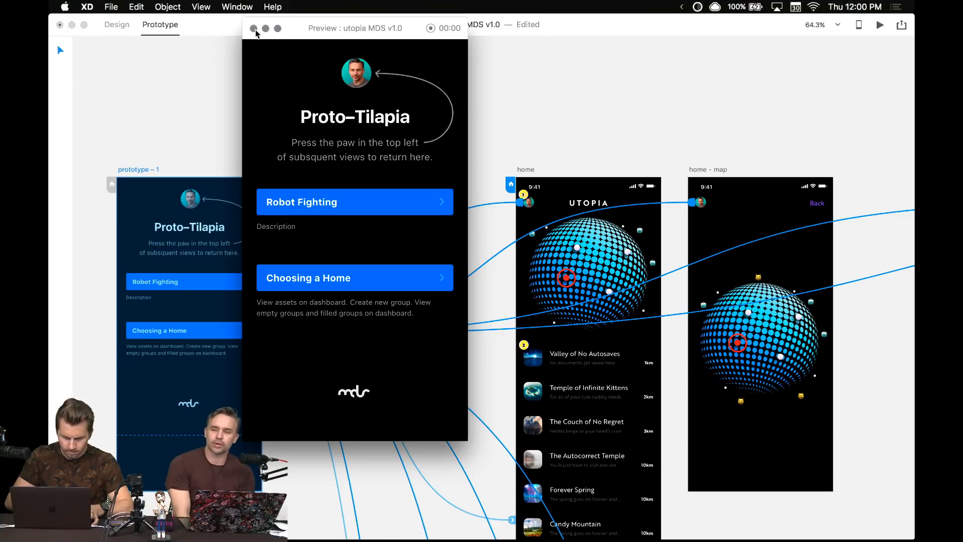
{"action": "left_click", "coordinate": [278, 29]}
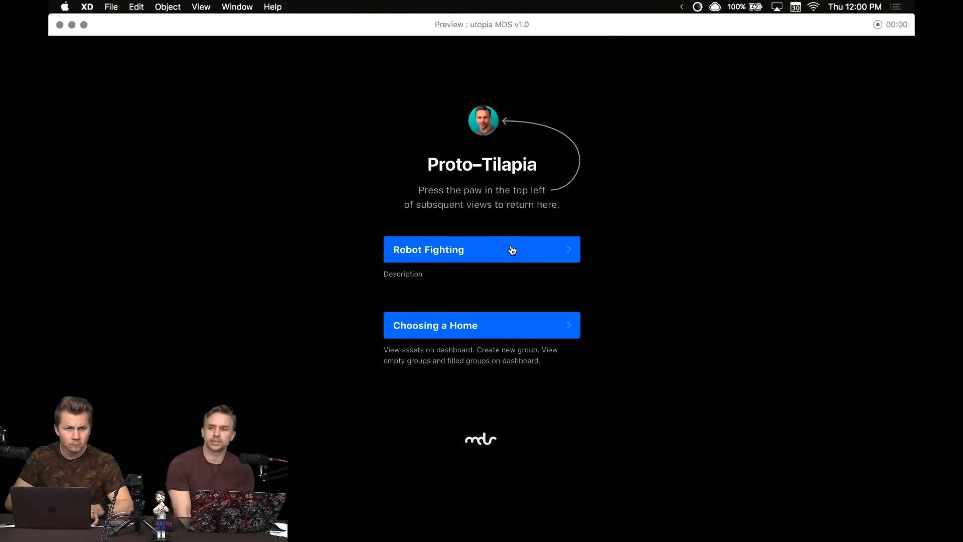
- Follow the Robot Fighting link in the preview and look through the Utopia home screen's destination list
{"action": "left_click", "coordinate": [512, 250]}
{"action": "scroll", "coordinate": [456, 329], "scroll_direction": "down", "scroll_amount": 1}
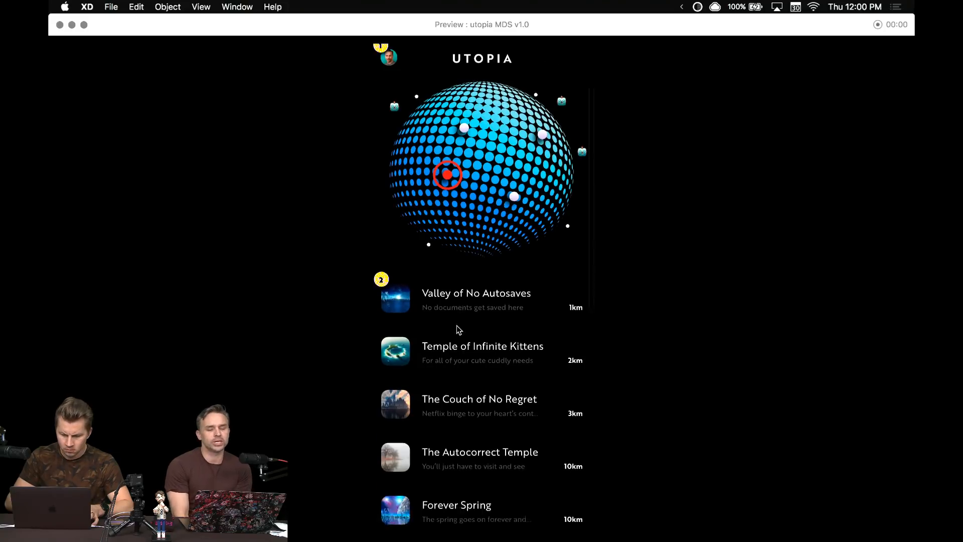
{"action": "scroll", "coordinate": [457, 325], "scroll_direction": "down", "scroll_amount": 10}
{"action": "scroll", "coordinate": [456, 325], "scroll_direction": "up", "scroll_amount": 12}
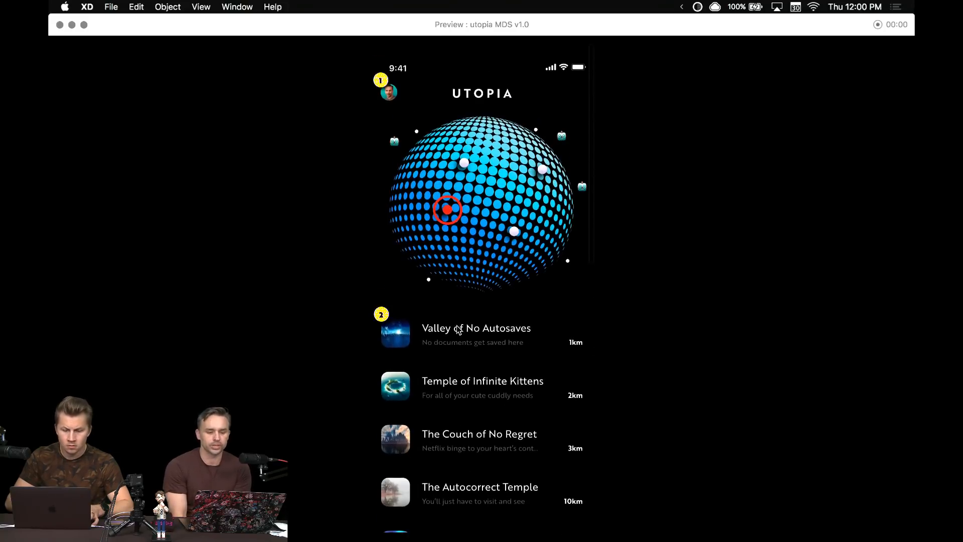
- Open Temple of Infinite Kittens, examine the litter boxing prompt with its annotations, and continue with Let's kick some ro–butt
{"action": "left_click", "coordinate": [502, 389]}
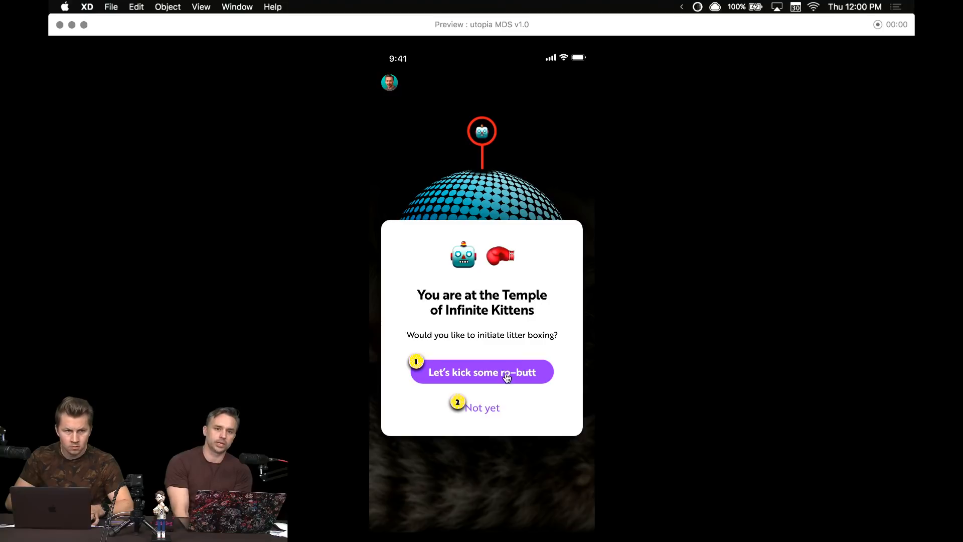
{"action": "scroll", "coordinate": [506, 377], "scroll_direction": "down", "scroll_amount": 3}
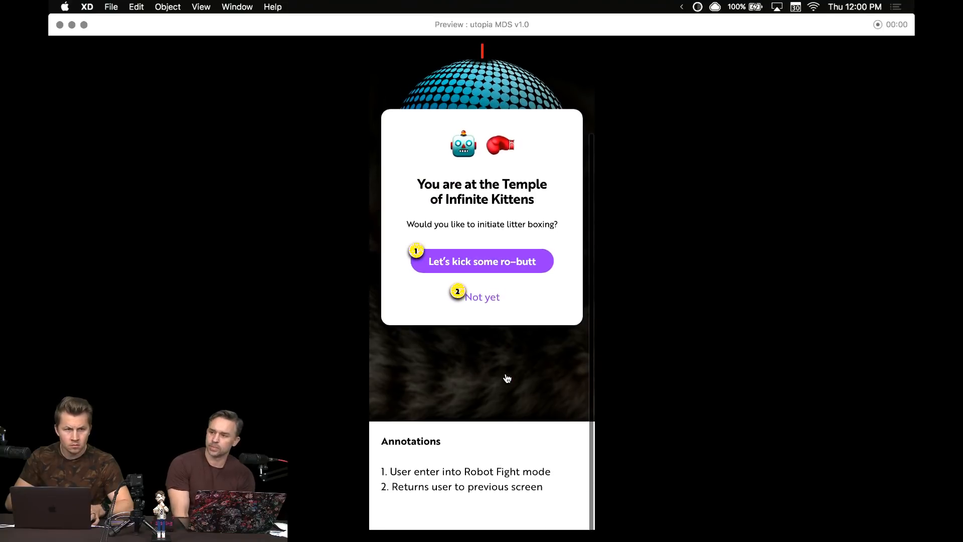
{"action": "scroll", "coordinate": [506, 379], "scroll_direction": "up", "scroll_amount": 4}
{"action": "left_click", "coordinate": [507, 379]}
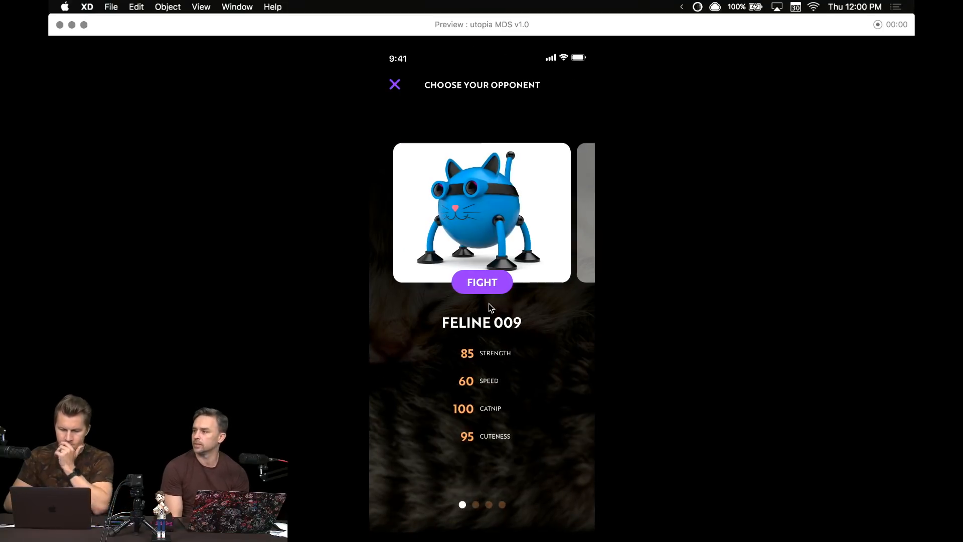
- Page through the opponents from Feline 009 to Purrsecutor and back, and return to the Proto–Tilapia menu through the home avatar
{"action": "left_click", "coordinate": [587, 239]}
{"action": "left_click", "coordinate": [587, 238]}
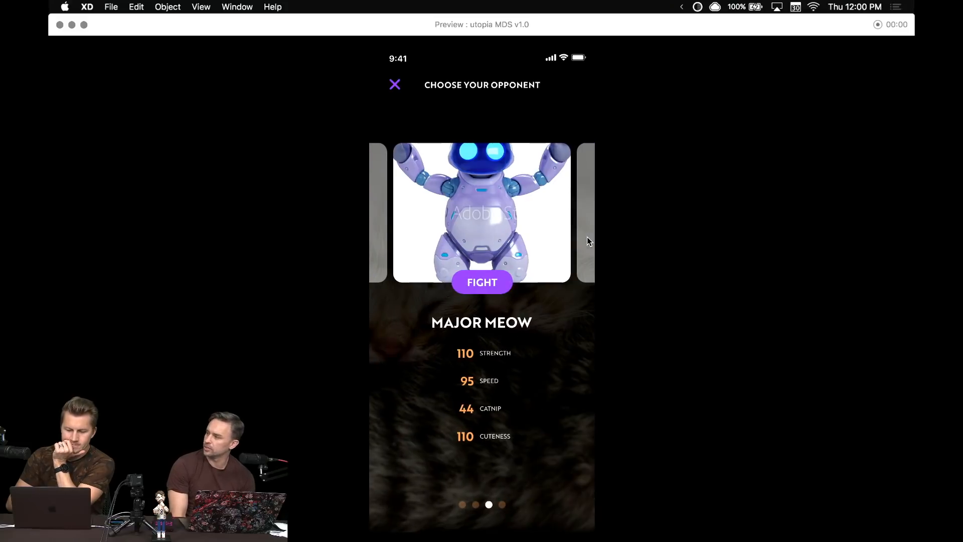
{"action": "left_click", "coordinate": [587, 238]}
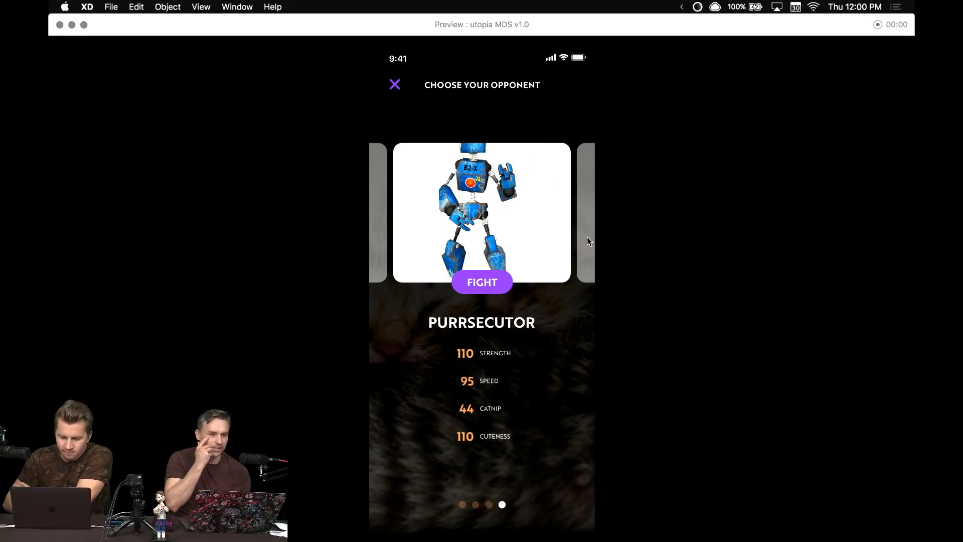
{"action": "left_click", "coordinate": [374, 211]}
{"action": "left_click", "coordinate": [377, 225]}
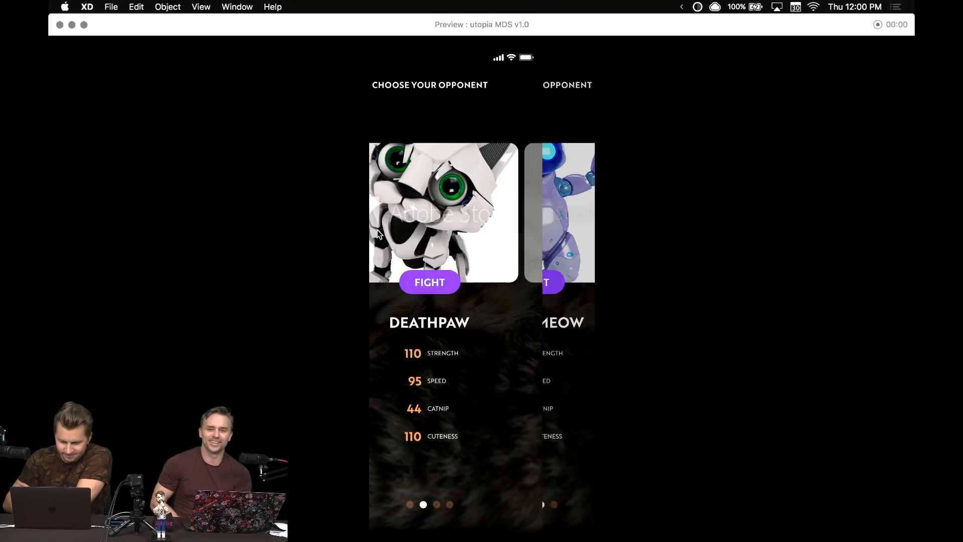
{"action": "left_click", "coordinate": [378, 226]}
{"action": "left_click", "coordinate": [397, 87]}
{"action": "left_click", "coordinate": [400, 89]}
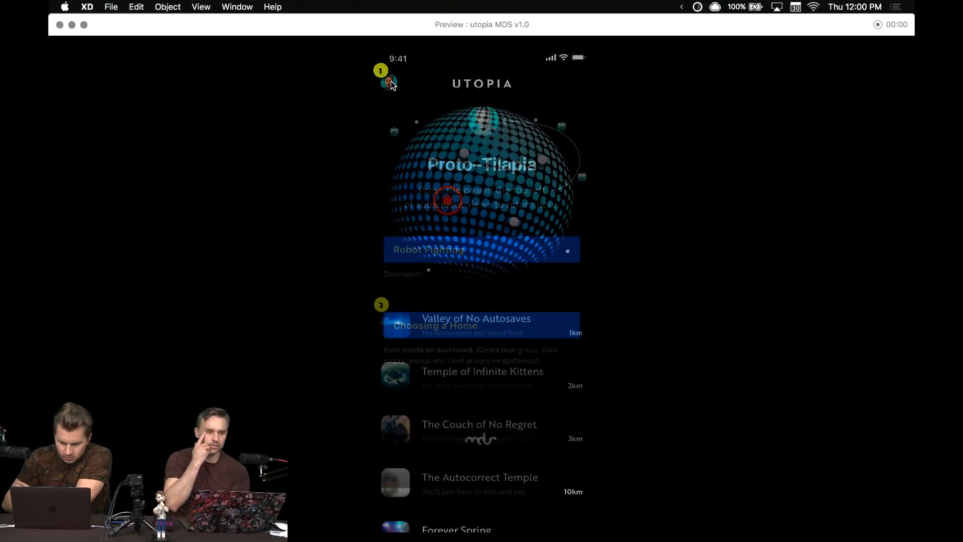
- Reopen the Robot Fighting flow and examine the annotations below the home screen's list
{"action": "left_click", "coordinate": [492, 254]}
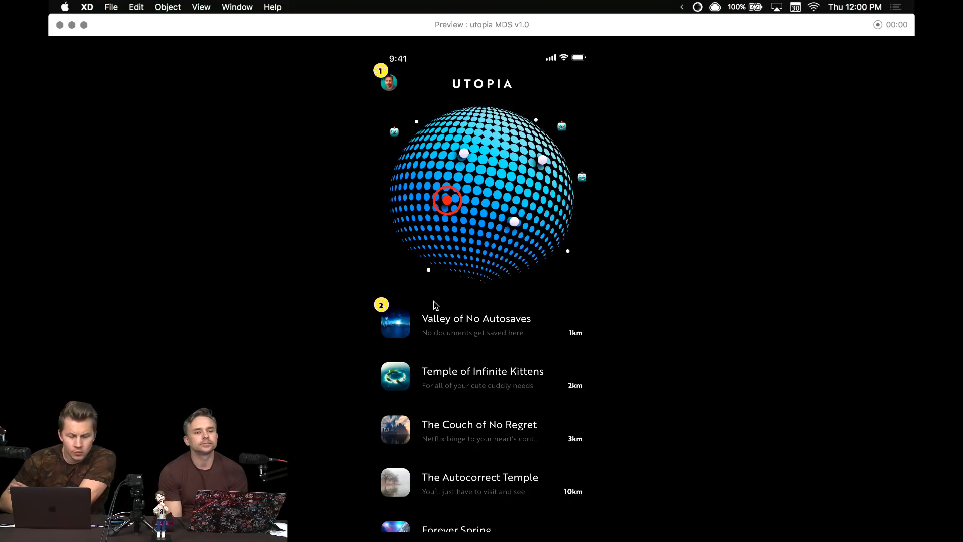
{"action": "scroll", "coordinate": [435, 305], "scroll_direction": "down", "scroll_amount": 15}
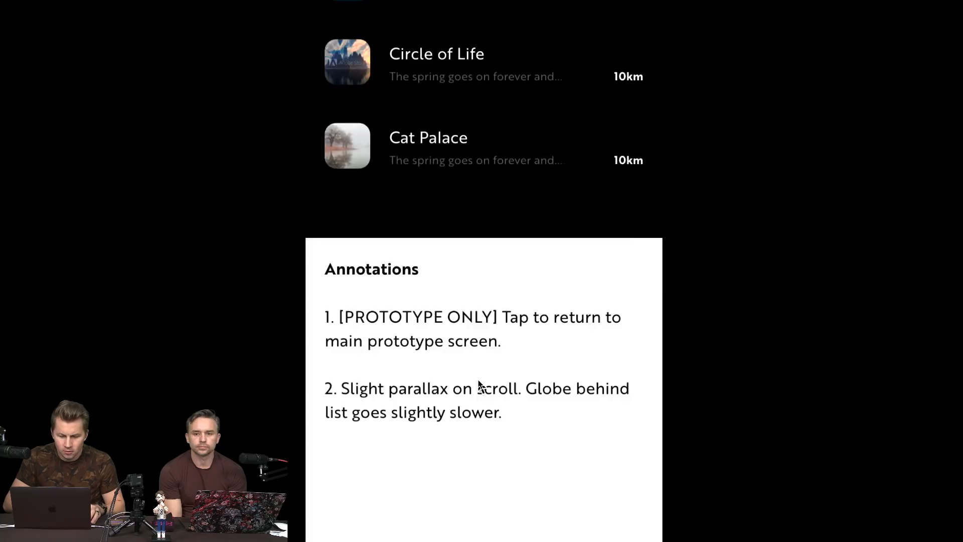
{"action": "scroll", "coordinate": [478, 387], "scroll_direction": "up", "scroll_amount": 10}
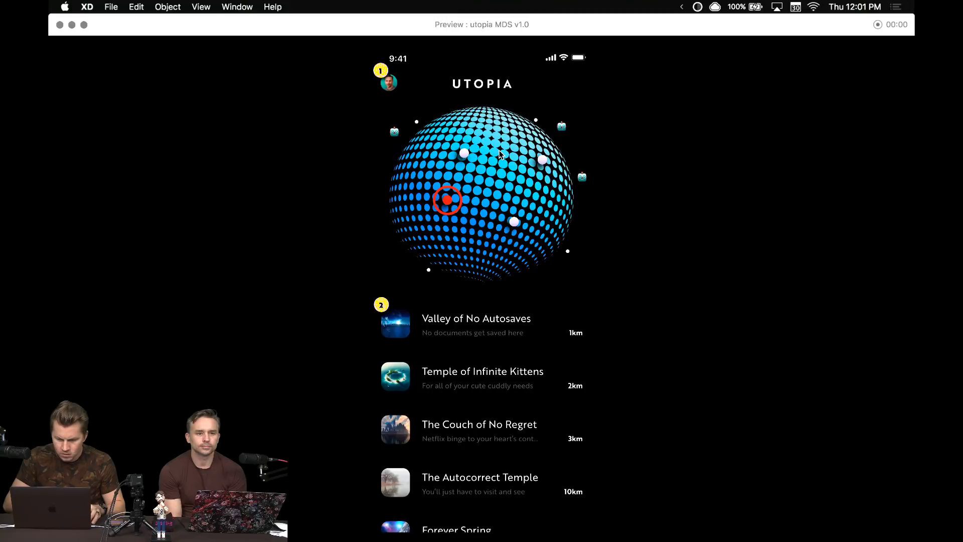
- Preview the robot fighting prompt and its annotations, then the Choosing a Home flow, and close the prototype preview
{"action": "left_click", "coordinate": [470, 387]}
{"action": "scroll", "coordinate": [469, 398], "scroll_direction": "down", "scroll_amount": 5}
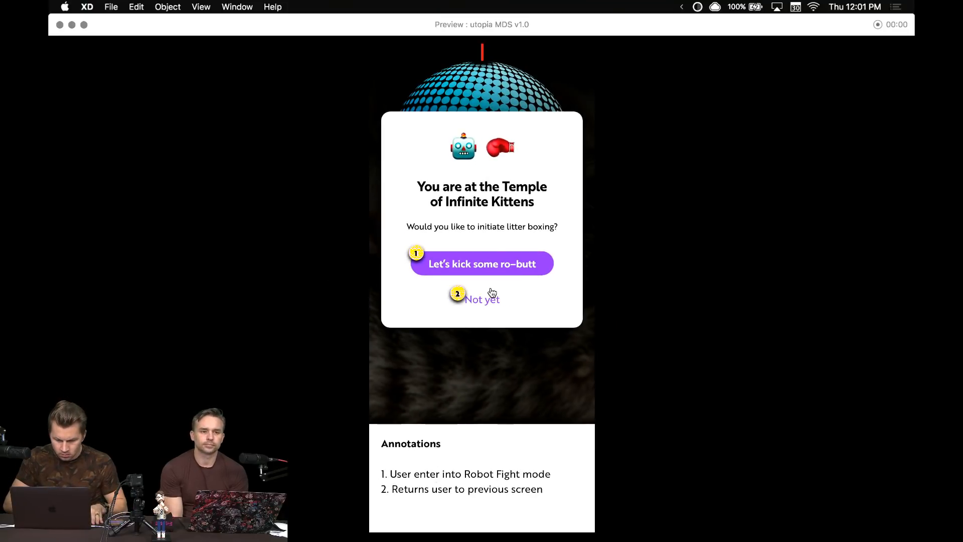
{"action": "scroll", "coordinate": [476, 334], "scroll_direction": "up", "scroll_amount": 5}
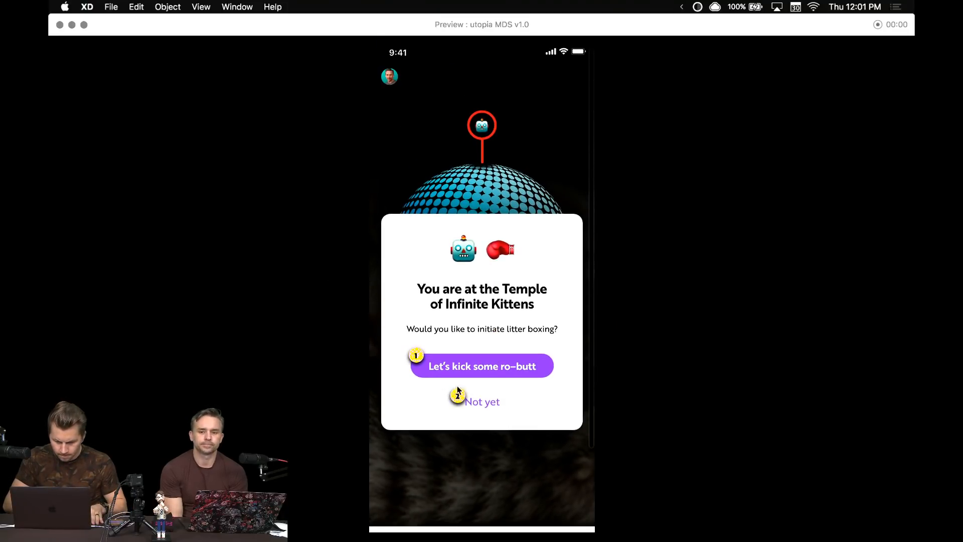
{"action": "left_click", "coordinate": [388, 75]}
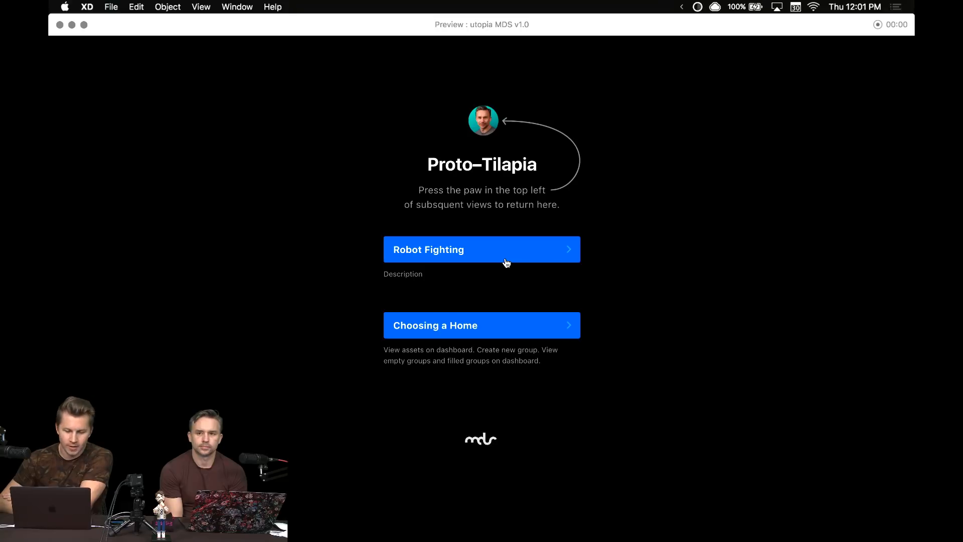
{"action": "left_click", "coordinate": [493, 325]}
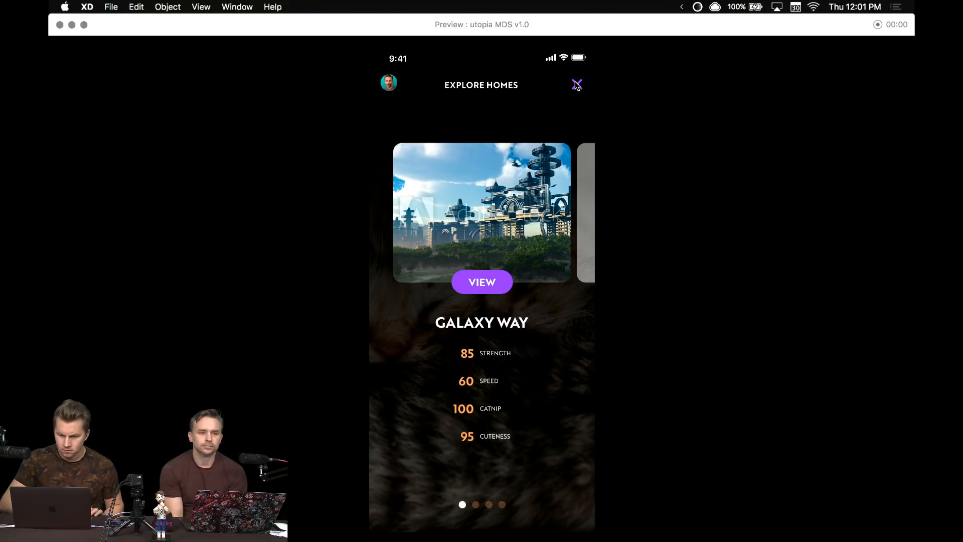
{"action": "left_click", "coordinate": [58, 26]}
- Examine the loose components, colour swatches, robot images and screen sections laid out across the utopia MDS v1.0 pasteboard
{"action": "left_click", "coordinate": [358, 197]}
{"action": "left_click_drag", "start_coordinate": [377, 182], "coordinate": [281, 90]}
{"action": "scroll", "coordinate": [326, 229], "scroll_direction": "down", "scroll_amount": 5}
{"action": "left_click_drag", "start_coordinate": [261, 225], "coordinate": [593, 232]}
{"action": "left_click_drag", "start_coordinate": [423, 271], "coordinate": [765, 422]}
{"action": "left_click_drag", "start_coordinate": [448, 395], "coordinate": [402, 448]}
{"action": "scroll", "coordinate": [516, 176], "scroll_direction": "up", "scroll_amount": 5}
{"action": "left_click_drag", "start_coordinate": [598, 189], "coordinate": [623, 70]}
{"action": "left_click_drag", "start_coordinate": [521, 300], "coordinate": [490, 381]}
{"action": "scroll", "coordinate": [489, 382], "scroll_direction": "down", "scroll_amount": 6}
{"action": "scroll", "coordinate": [616, 169], "scroll_direction": "up", "scroll_amount": 3}
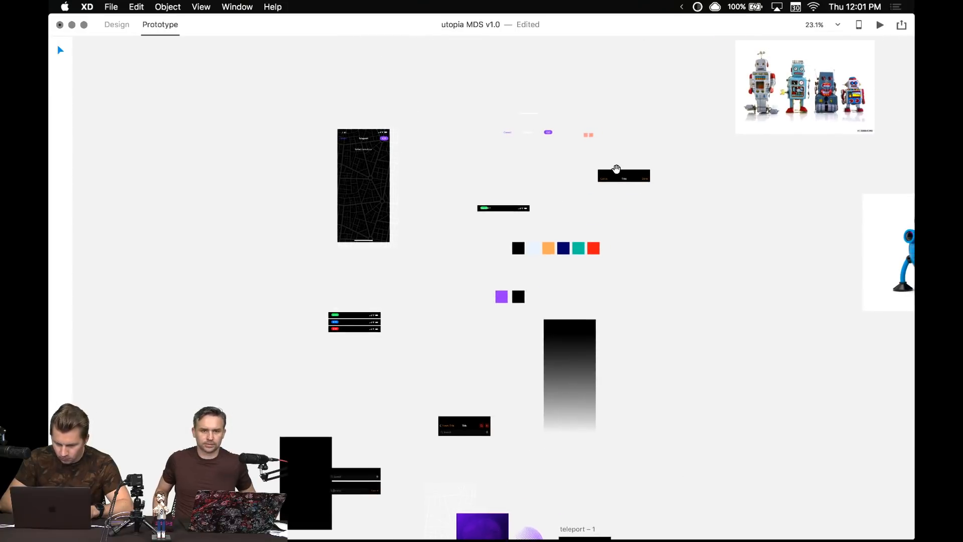
{"action": "left_click_drag", "start_coordinate": [462, 340], "coordinate": [507, 142]}
{"action": "scroll", "coordinate": [471, 280], "scroll_direction": "down", "scroll_amount": 6}
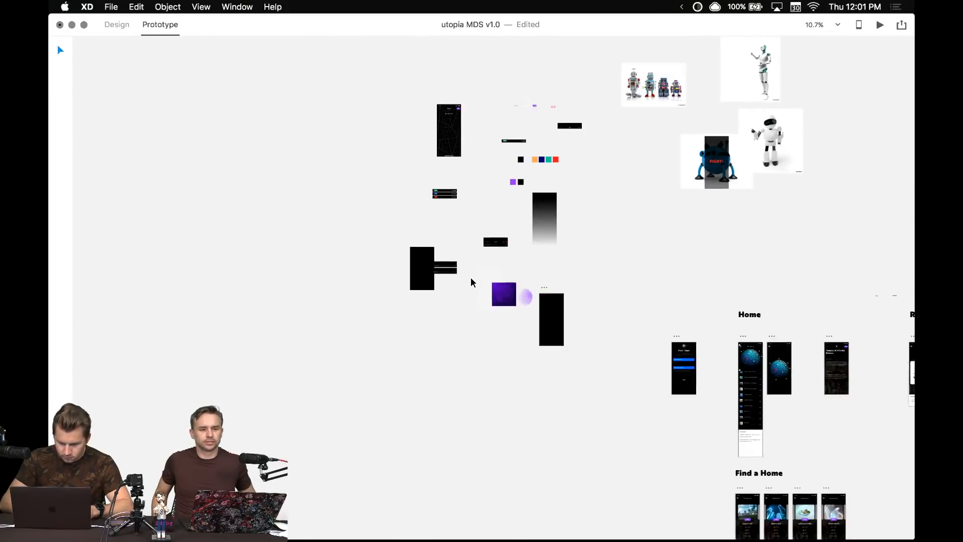
{"action": "left_click_drag", "start_coordinate": [603, 301], "coordinate": [496, 279]}
{"action": "scroll", "coordinate": [495, 279], "scroll_direction": "up", "scroll_amount": 5}
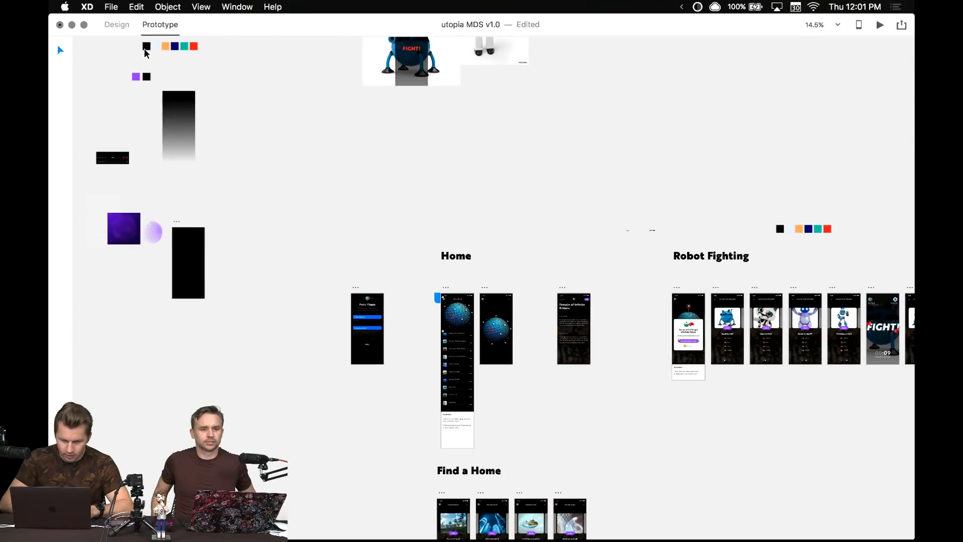
- Open the recently used iOS UI kit file UIElements+DesignTemplates+Guides-iPhoneX
{"action": "left_click", "coordinate": [111, 7]}
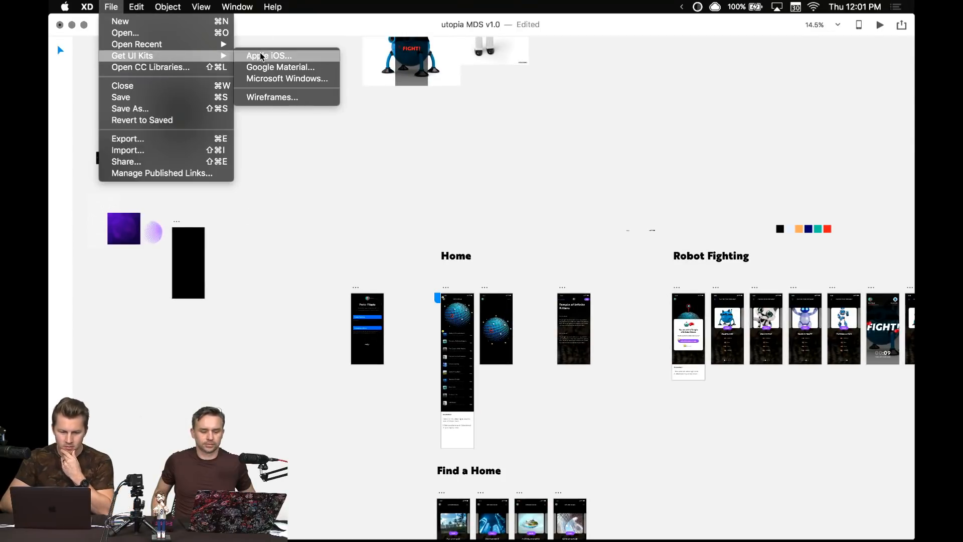
{"action": "mouse_move", "coordinate": [192, 48]}
{"action": "left_click", "coordinate": [316, 46]}
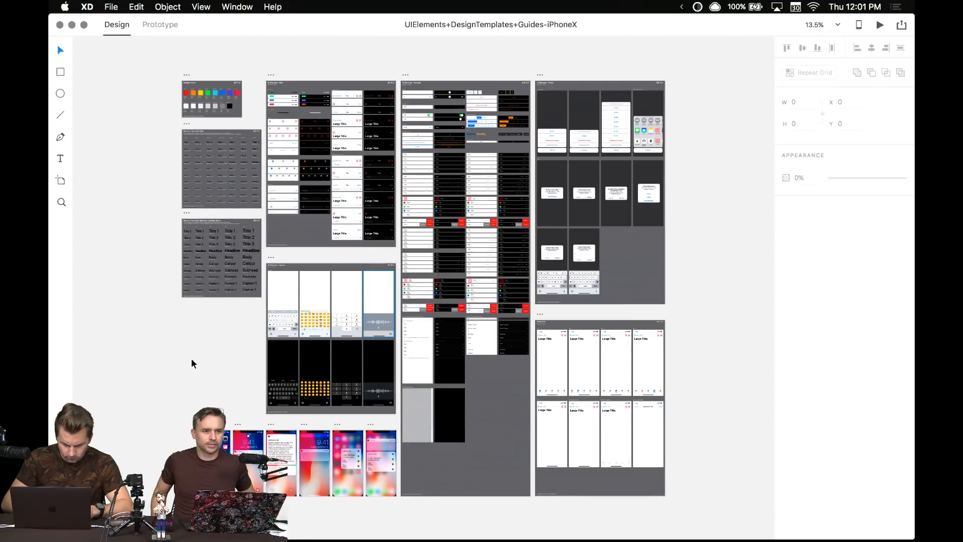
- Find the dark tab bar with three starred items in the UI kit and copy it
{"action": "left_click_drag", "start_coordinate": [193, 362], "coordinate": [274, 239]}
{"action": "left_click_drag", "start_coordinate": [240, 298], "coordinate": [210, 354]}
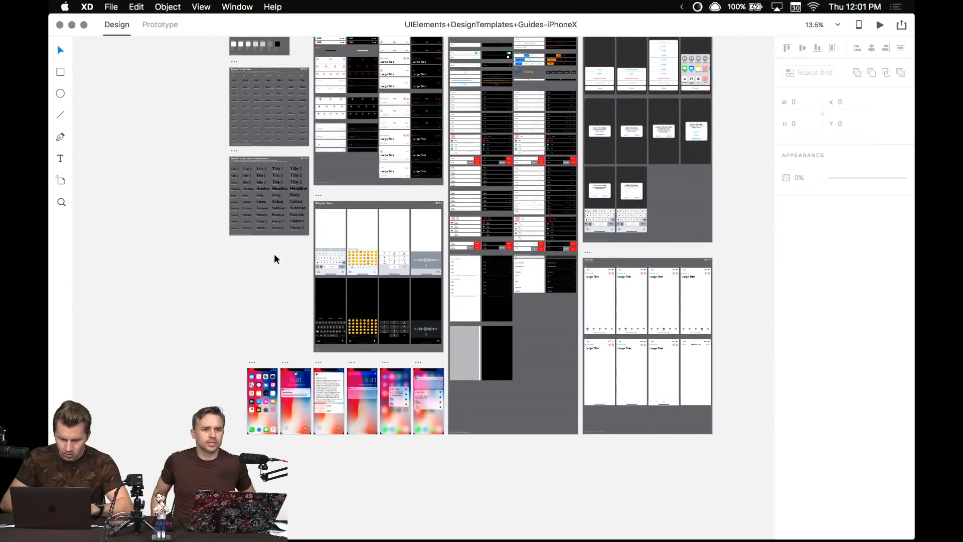
{"action": "scroll", "coordinate": [324, 92], "scroll_direction": "up", "scroll_amount": 3}
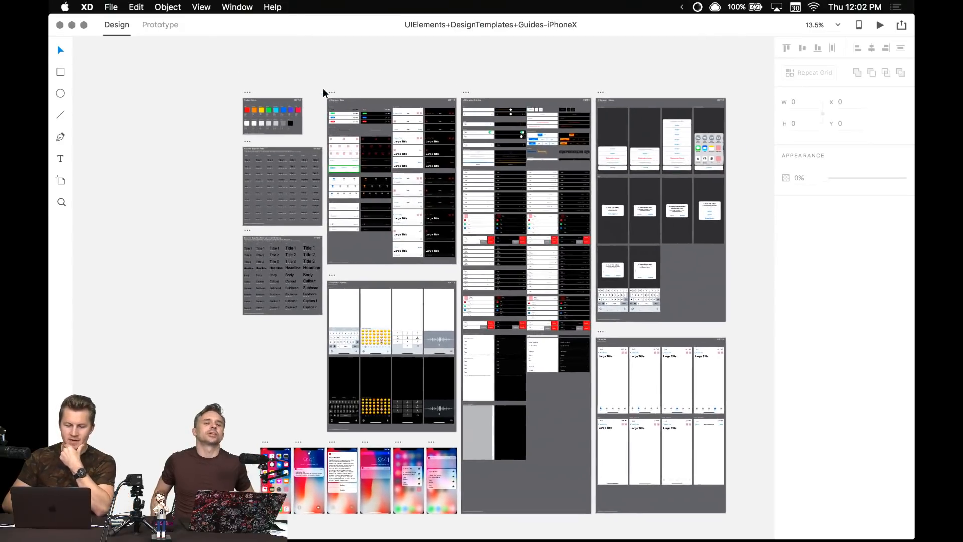
{"action": "scroll", "coordinate": [372, 176], "scroll_direction": "up", "scroll_amount": 5}
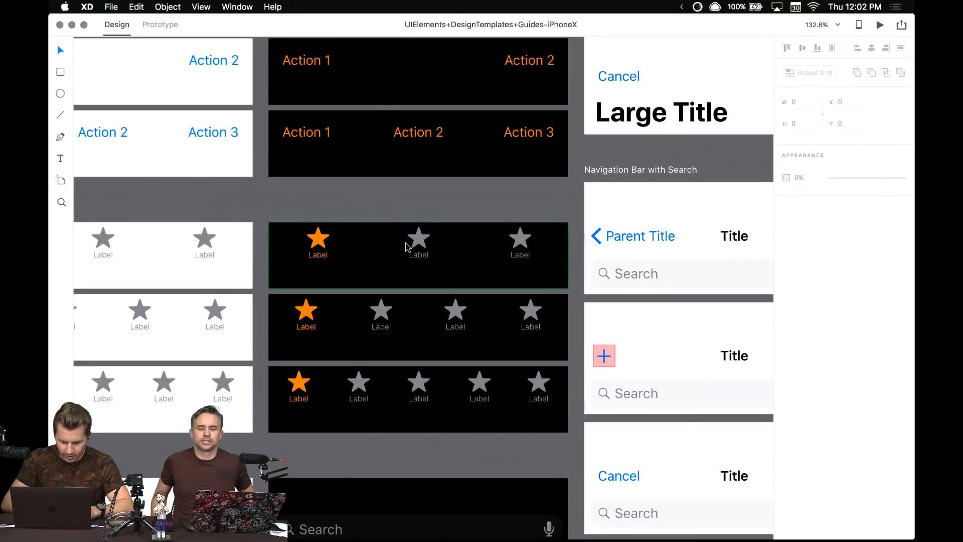
{"action": "scroll", "coordinate": [408, 244], "scroll_direction": "down", "scroll_amount": 3}
{"action": "scroll", "coordinate": [407, 246], "scroll_direction": "up", "scroll_amount": 1}
{"action": "left_click", "coordinate": [408, 258]}
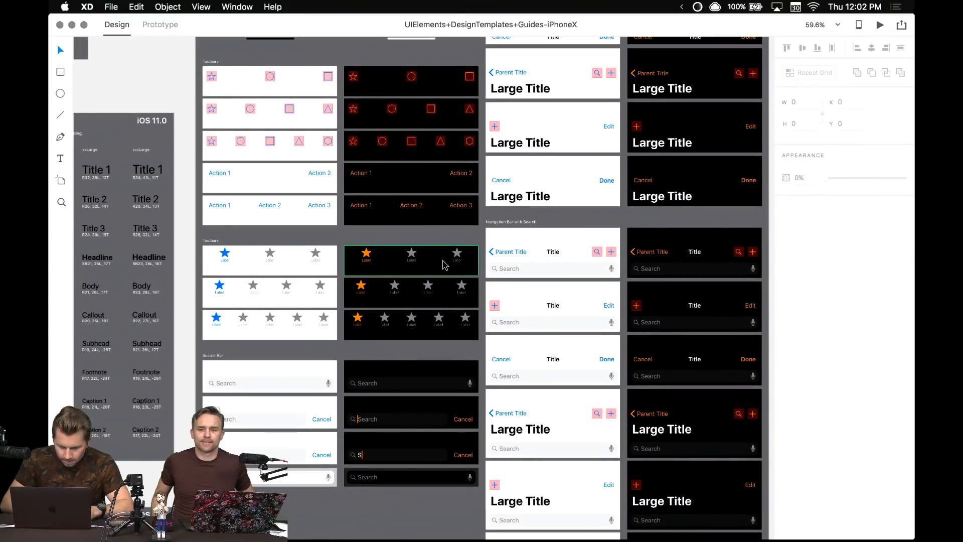
{"action": "scroll", "coordinate": [383, 240], "scroll_direction": "up", "scroll_amount": 3}
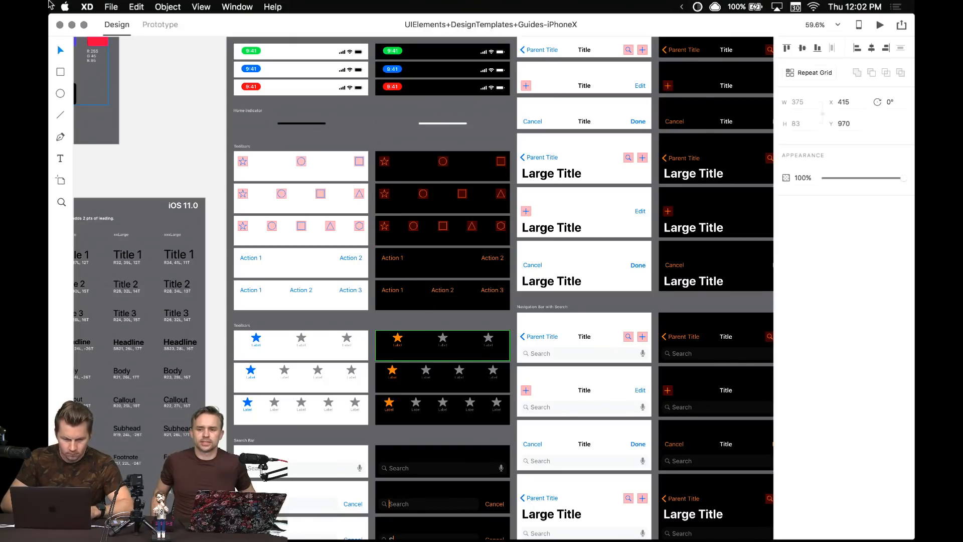
- Return to the utopia MDS v1.0 document and examine the home and home - map artboards up close
{"action": "key", "text": "super+grave"}
{"action": "scroll", "coordinate": [361, 270], "scroll_direction": "up", "scroll_amount": 5}
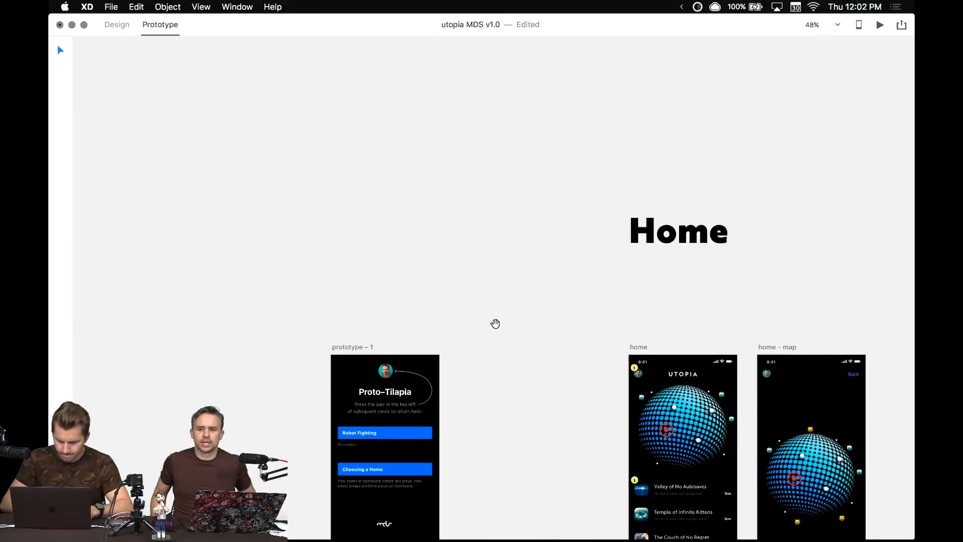
{"action": "left_click_drag", "start_coordinate": [487, 254], "coordinate": [476, 247]}
{"action": "scroll", "coordinate": [476, 248], "scroll_direction": "down", "scroll_amount": 5}
{"action": "scroll", "coordinate": [476, 247], "scroll_direction": "right", "scroll_amount": 5}
{"action": "scroll", "coordinate": [460, 212], "scroll_direction": "up", "scroll_amount": 5}
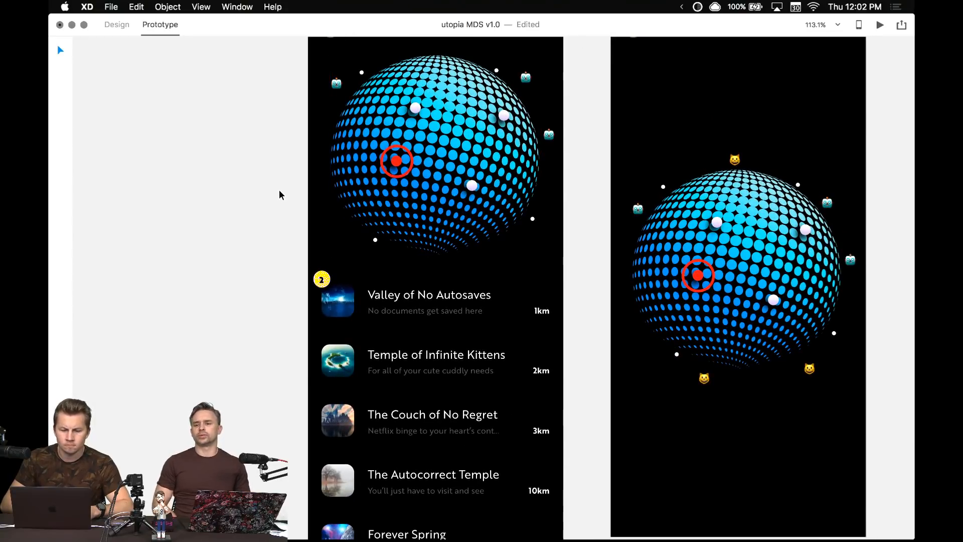
{"action": "scroll", "coordinate": [280, 211], "scroll_direction": "up", "scroll_amount": 1}
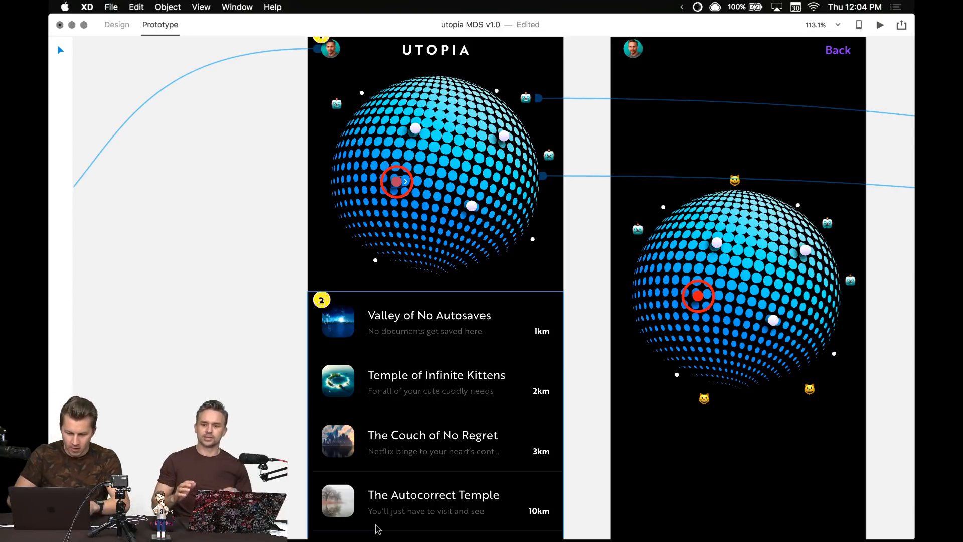
- Switch to Google Chrome, open globekit.co and widen the browser window
{"action": "mouse_move", "coordinate": [399, 537]}
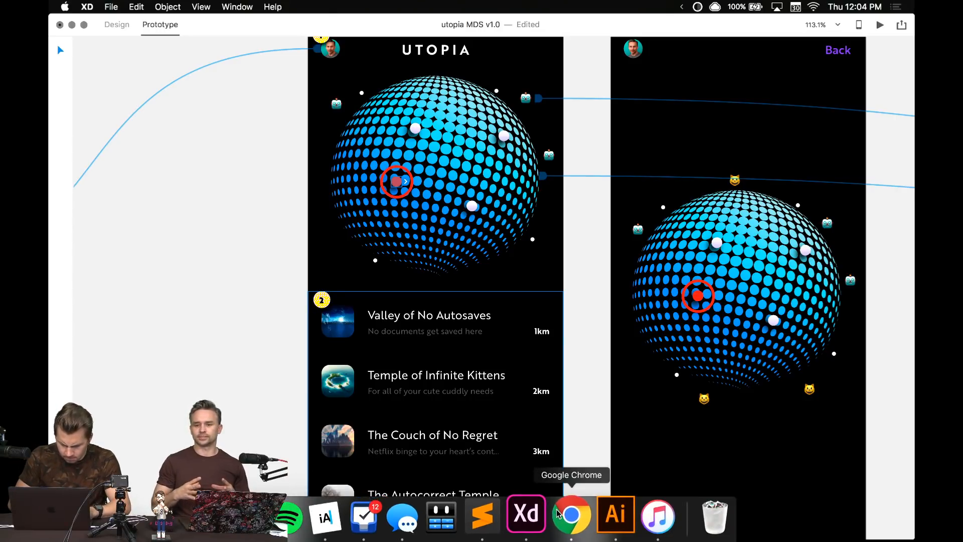
{"action": "left_click", "coordinate": [558, 513]}
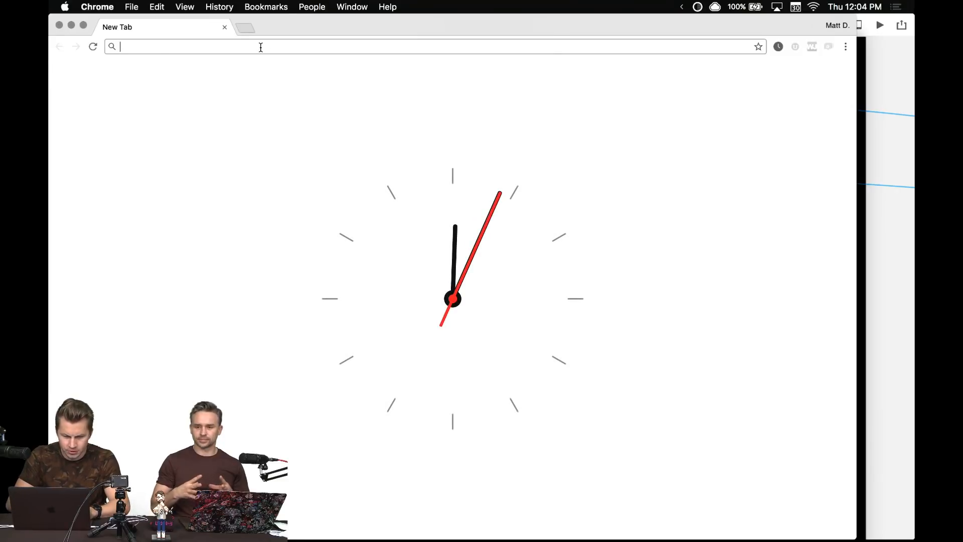
{"action": "type", "text": "globekt."}
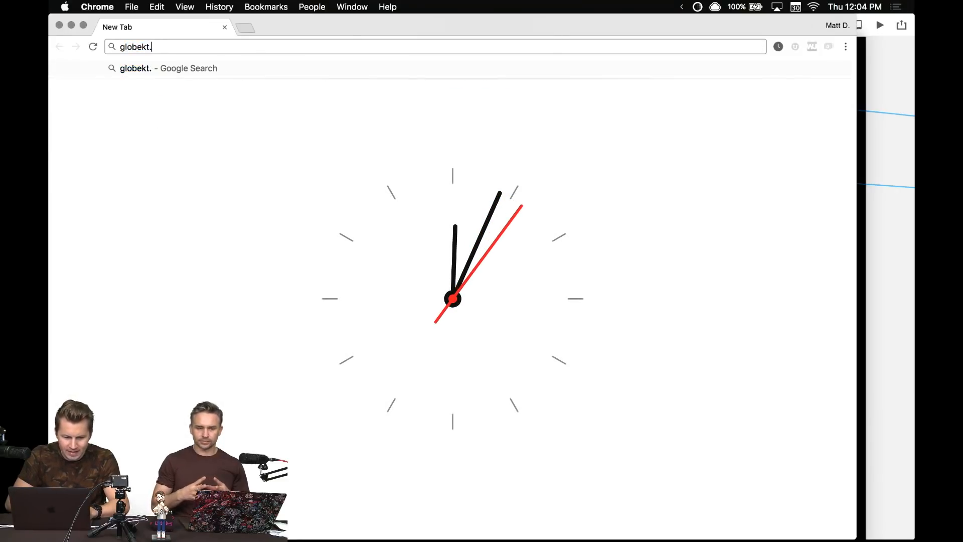
{"action": "key", "text": "BackSpace"}
{"action": "key", "text": "BackSpace"}
{"action": "type", "text": "it"}
{"action": "key", "text": "Return"}
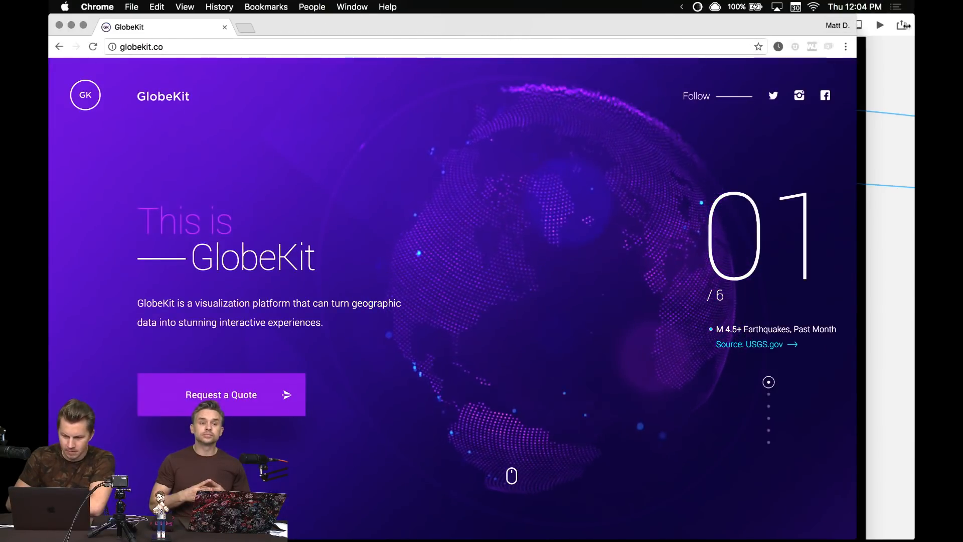
{"action": "left_click_drag", "start_coordinate": [857, 25], "coordinate": [913, 25]}
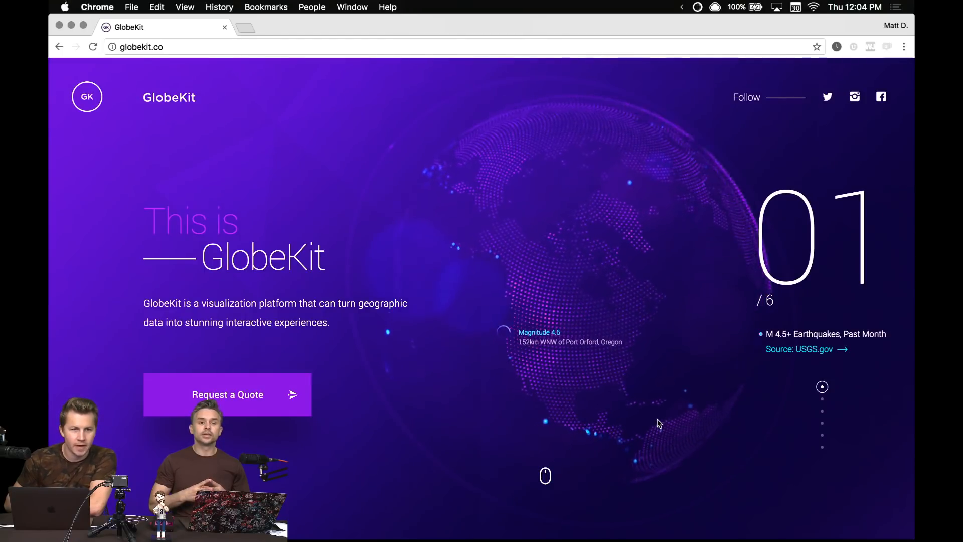
- Read the second GlobeKit slide about powerful performance and close the browser window
{"action": "left_click", "coordinate": [822, 399]}
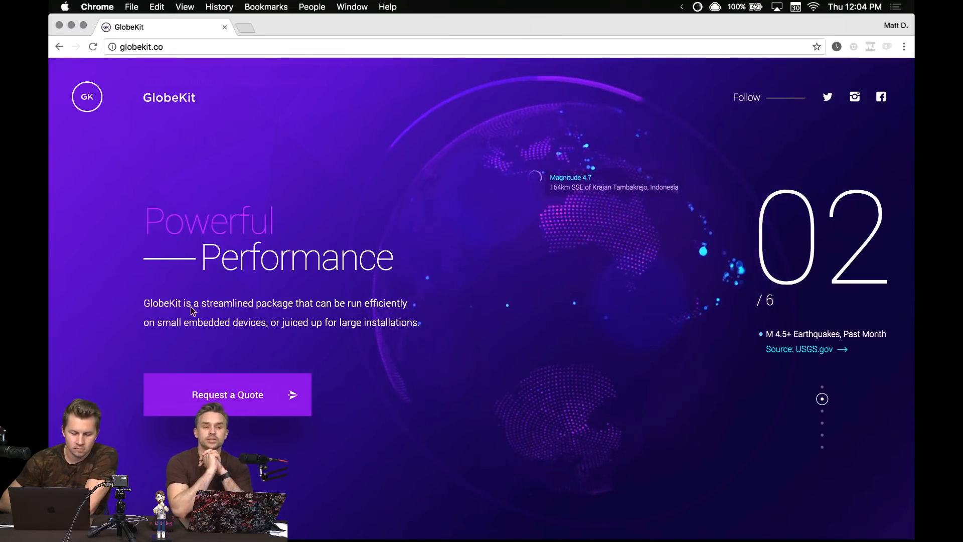
{"action": "left_click_drag", "start_coordinate": [145, 303], "coordinate": [279, 323]}
{"action": "left_click", "coordinate": [284, 324]}
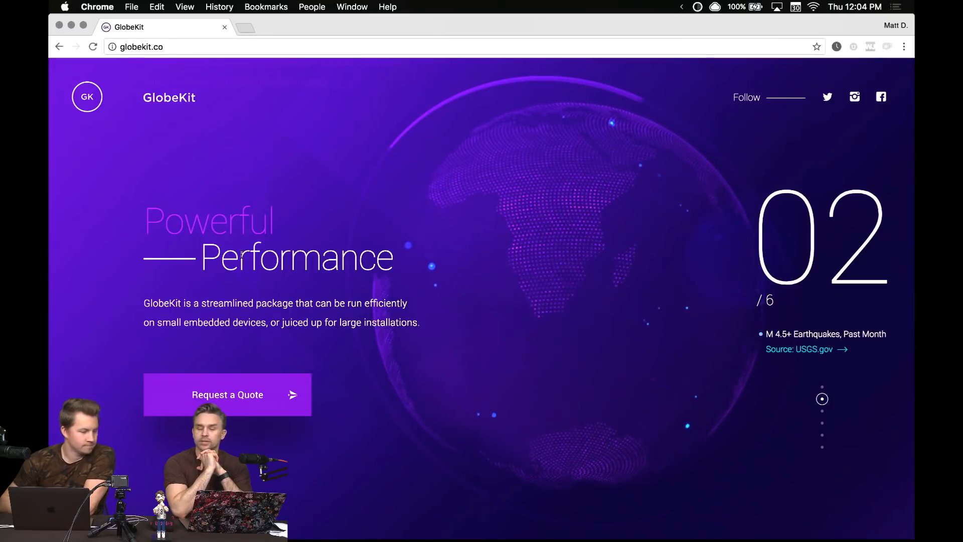
{"action": "left_click", "coordinate": [59, 26]}
- Switch the utopia document to Design mode and save it
{"action": "left_click", "coordinate": [261, 255]}
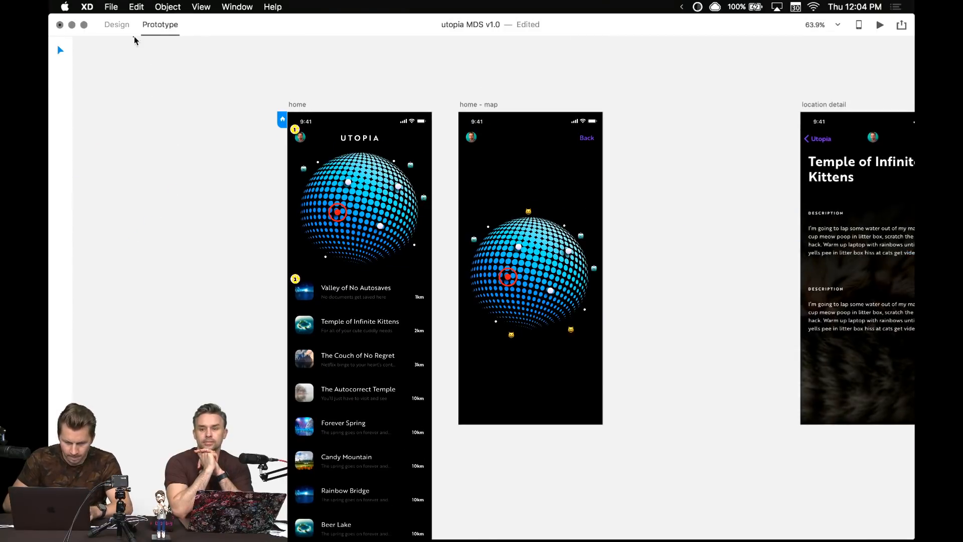
{"action": "left_click", "coordinate": [116, 24]}
{"action": "key", "text": "super+s"}
{"action": "scroll", "coordinate": [311, 230], "scroll_direction": "down", "scroll_amount": 5}
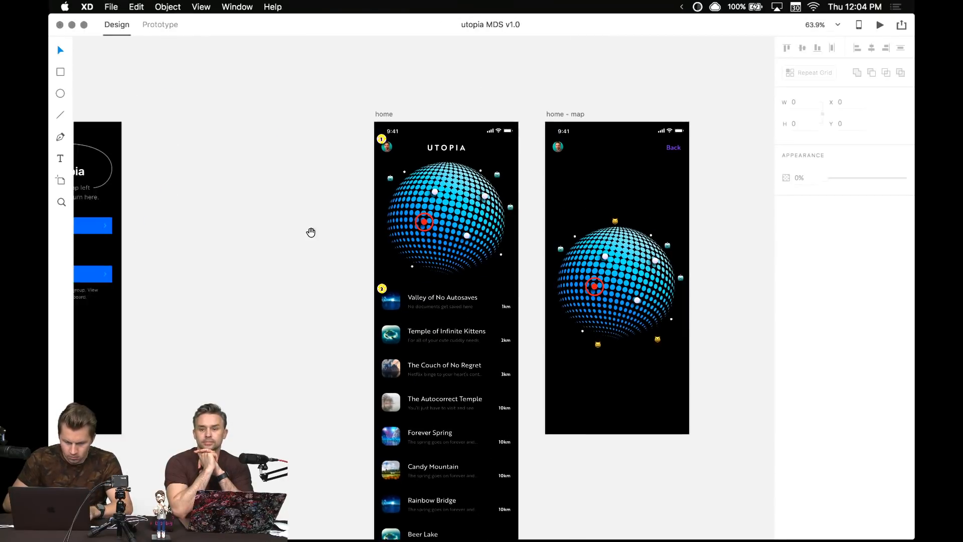
{"action": "scroll", "coordinate": [437, 301], "scroll_direction": "up", "scroll_amount": 3}
{"action": "scroll", "coordinate": [423, 279], "scroll_direction": "down", "scroll_amount": 2}
{"action": "scroll", "coordinate": [351, 166], "scroll_direction": "down", "scroll_amount": 3}
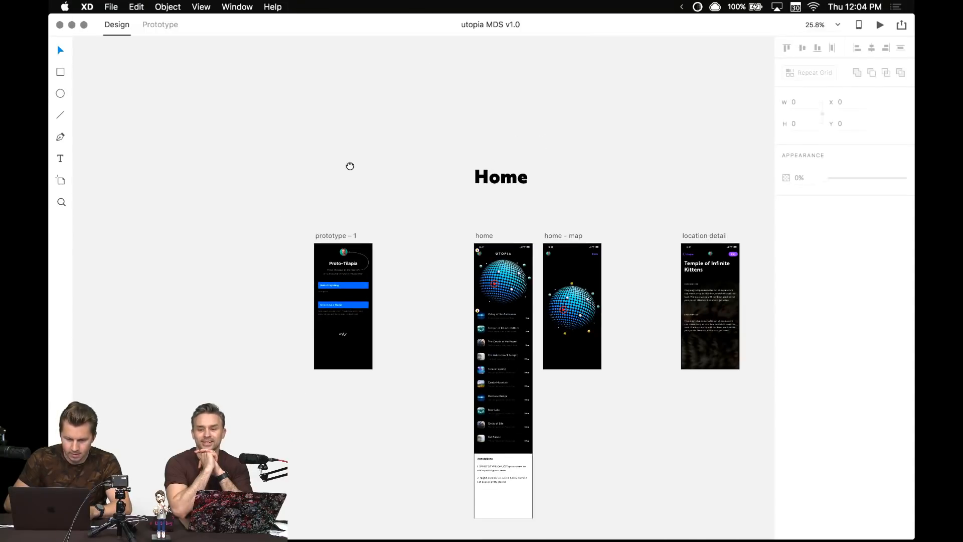
{"action": "scroll", "coordinate": [318, 176], "scroll_direction": "up", "scroll_amount": 4}
{"action": "left_click_drag", "start_coordinate": [318, 166], "coordinate": [329, 153]}
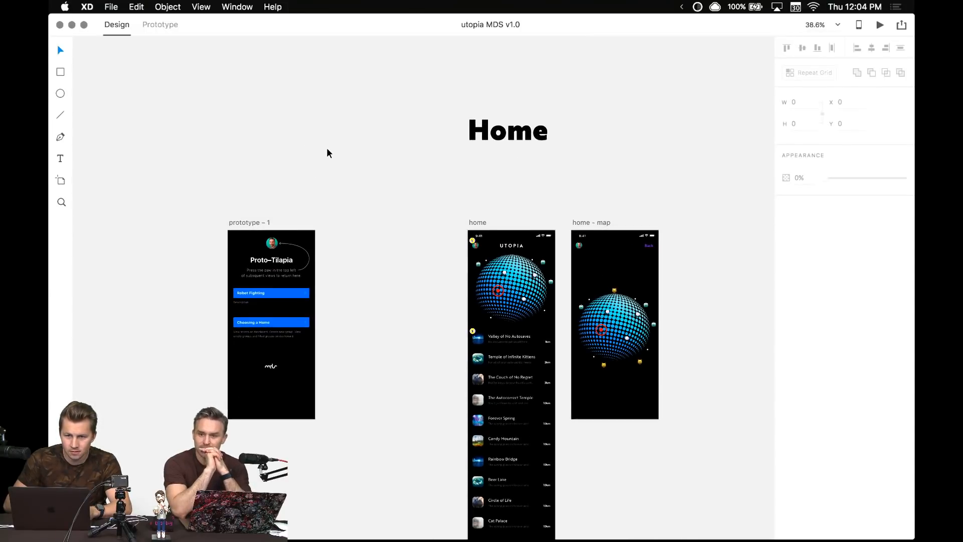
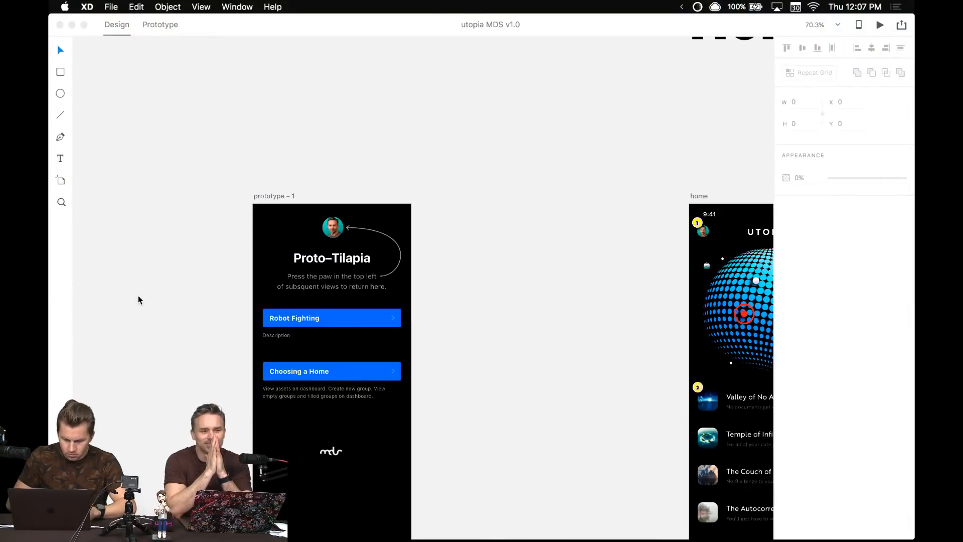
- Paste the copied tab bar into the home artboard and move it down so it sits at the viewport's bottom edge
{"action": "scroll", "coordinate": [137, 299], "scroll_direction": "right", "scroll_amount": 10}
{"action": "scroll", "coordinate": [137, 299], "scroll_direction": "down", "scroll_amount": 3}
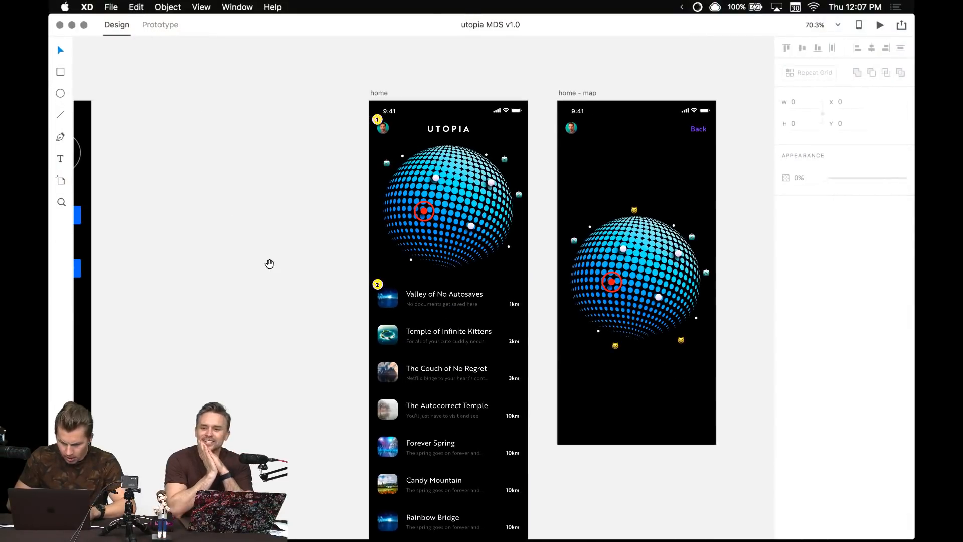
{"action": "left_click", "coordinate": [379, 93]}
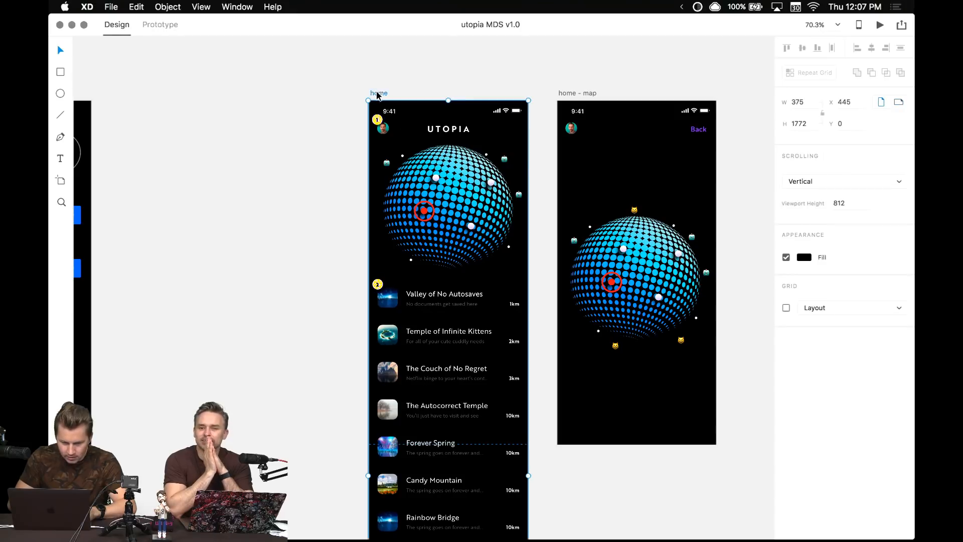
{"action": "left_click", "coordinate": [158, 25]}
{"action": "scroll", "coordinate": [366, 251], "scroll_direction": "up", "scroll_amount": 5}
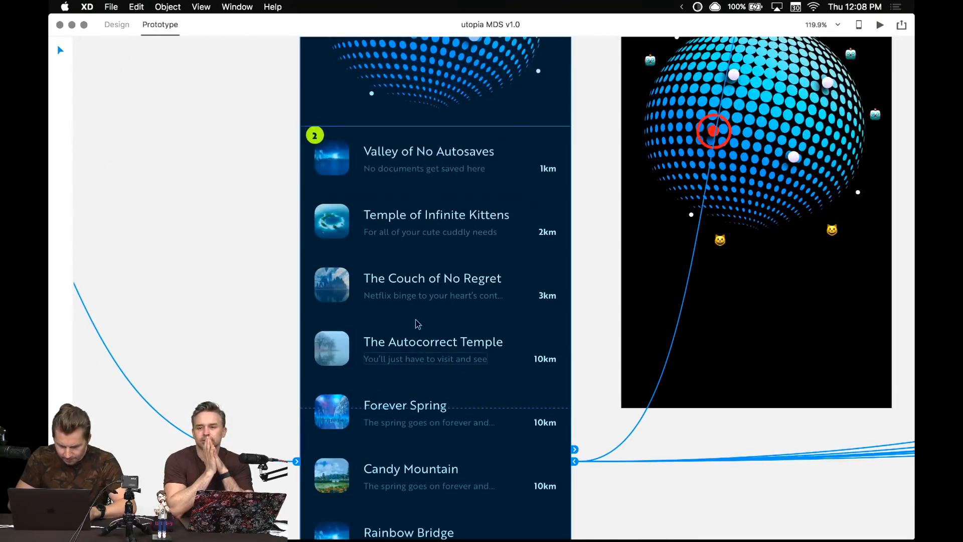
{"action": "left_click", "coordinate": [122, 26]}
{"action": "key", "text": "super+v"}
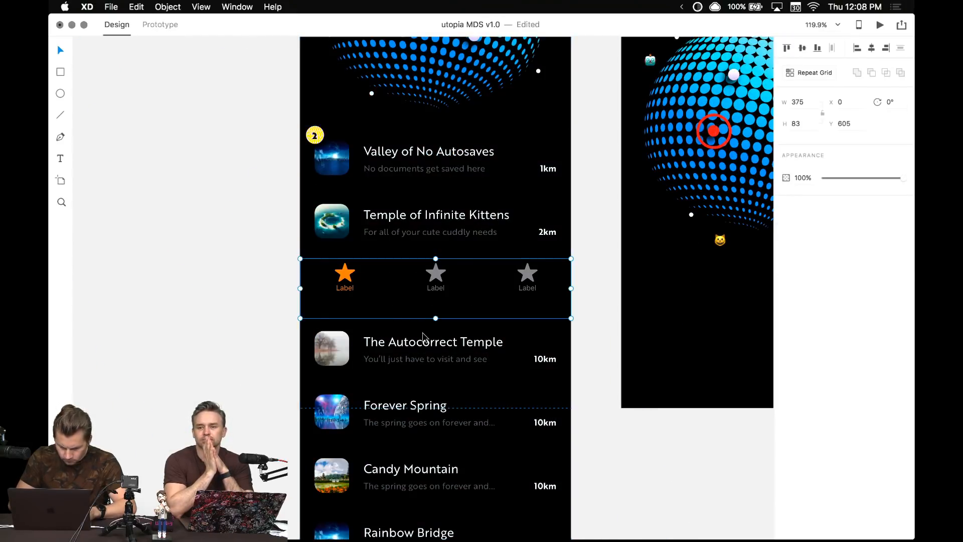
{"action": "left_click_drag", "start_coordinate": [461, 308], "coordinate": [458, 370]}
{"action": "left_click", "coordinate": [294, 370]}
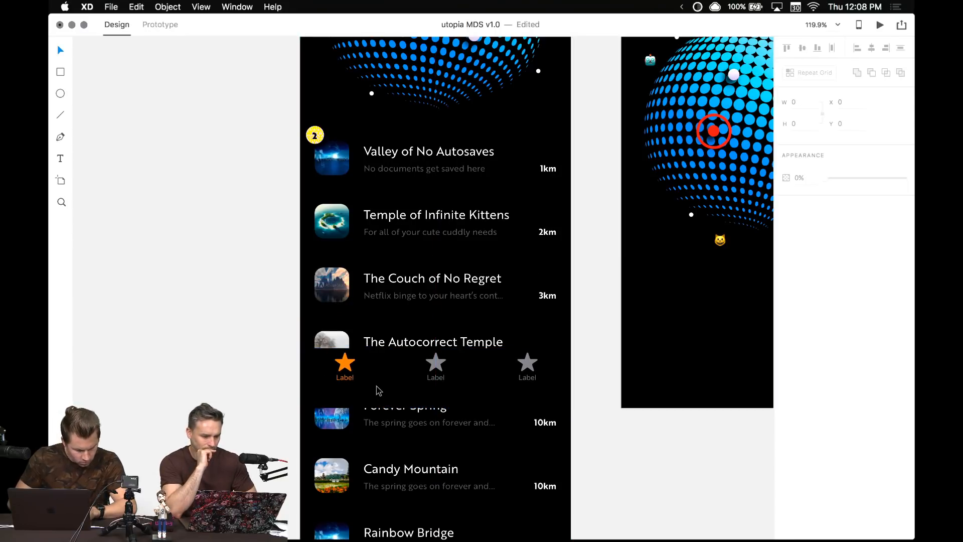
- Change the label under the tab bar's orange star to "Home"
{"action": "double_click", "coordinate": [345, 378]}
{"action": "key", "text": "Return"}
{"action": "type", "text": "Home"}
{"action": "scroll", "coordinate": [354, 371], "scroll_direction": "up", "scroll_amount": 5}
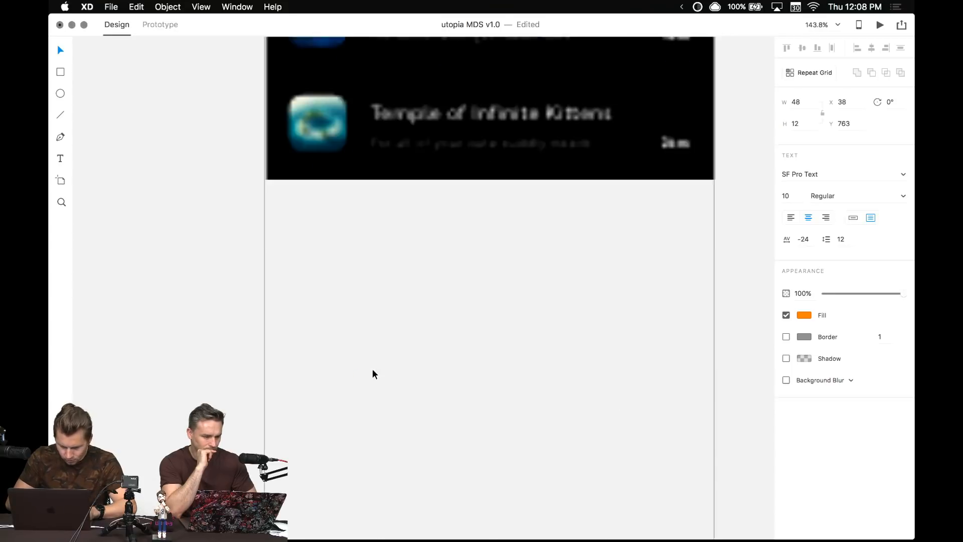
{"action": "scroll", "coordinate": [354, 372], "scroll_direction": "right", "scroll_amount": 2}
{"action": "double_click", "coordinate": [431, 387]}
{"action": "key", "text": "Return"}
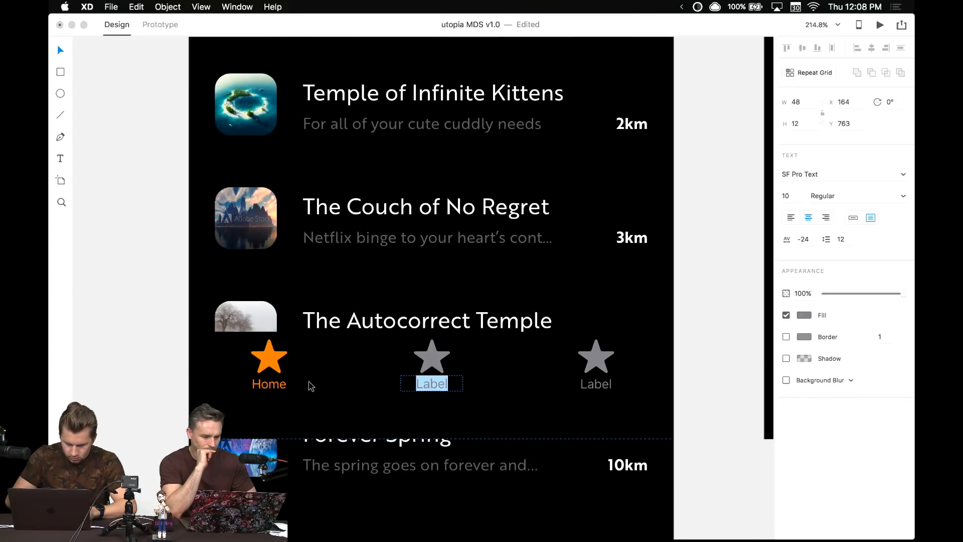
{"action": "key", "text": "Escape"}
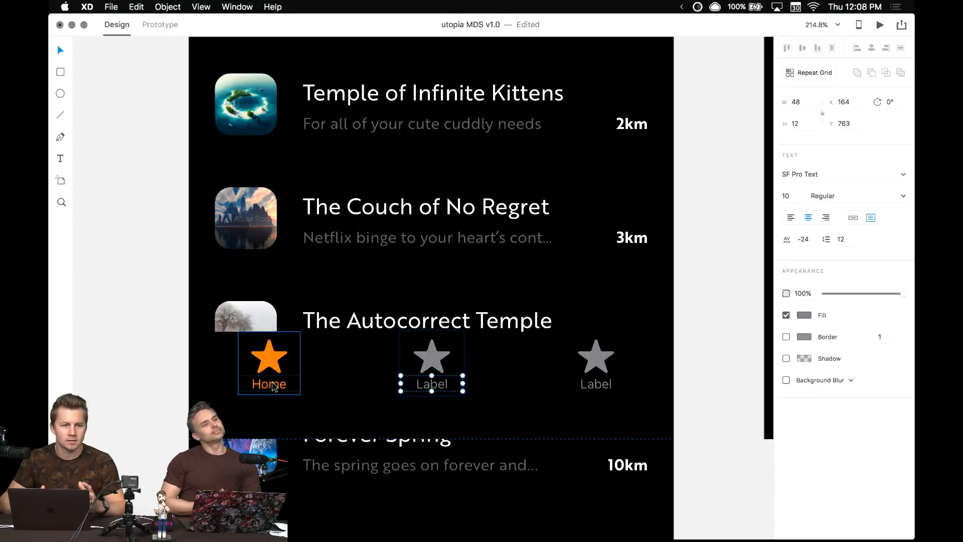
- Change the label under the tab bar's orange star to "Feed"
{"action": "scroll", "coordinate": [196, 342], "scroll_direction": "up", "scroll_amount": 3}
{"action": "left_click_drag", "start_coordinate": [178, 367], "coordinate": [136, 335]}
{"action": "left_click", "coordinate": [262, 389]}
{"action": "double_click", "coordinate": [260, 383]}
{"action": "type", "text": "Feed"}
{"action": "key", "text": "Escape"}
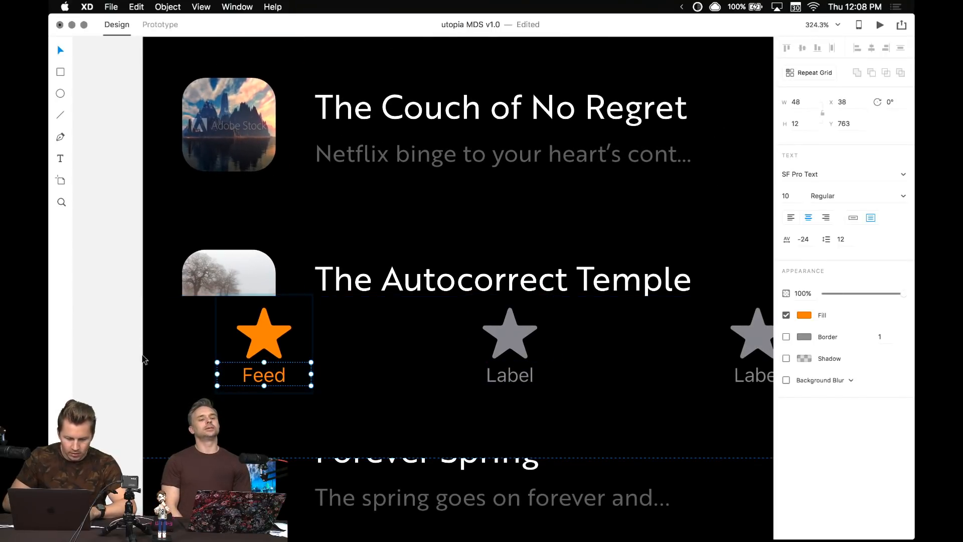
{"action": "double_click", "coordinate": [267, 380]}
{"action": "key", "text": "Escape"}
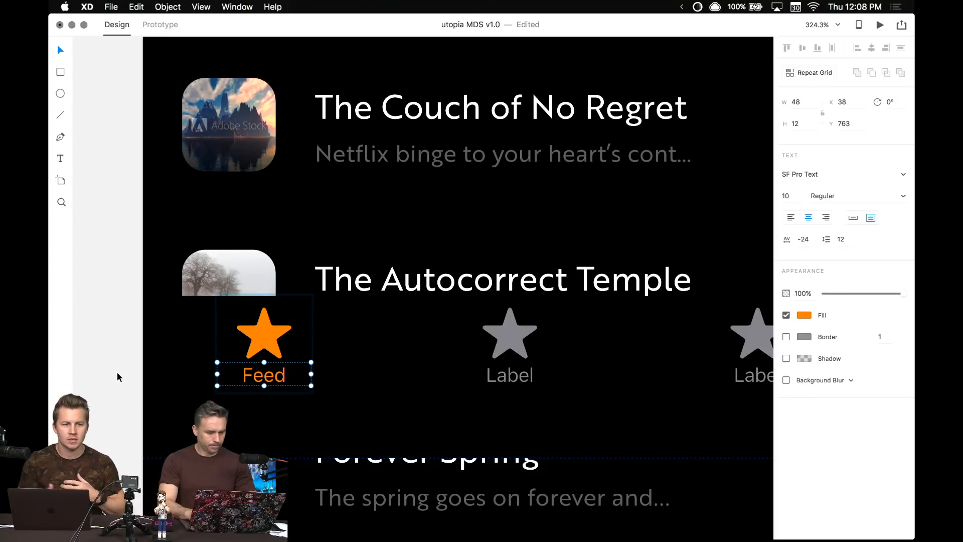
{"action": "left_click", "coordinate": [119, 378]}
- Change the label under the tab bar's middle star to "Living"
{"action": "left_click_drag", "start_coordinate": [129, 371], "coordinate": [104, 338]}
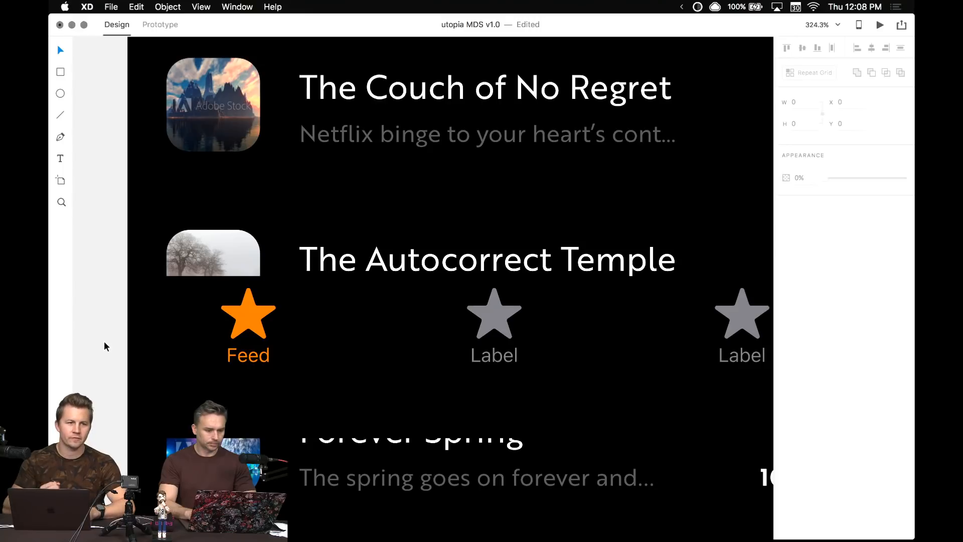
{"action": "scroll", "coordinate": [109, 347], "scroll_direction": "right", "scroll_amount": 2}
{"action": "left_click", "coordinate": [474, 360]}
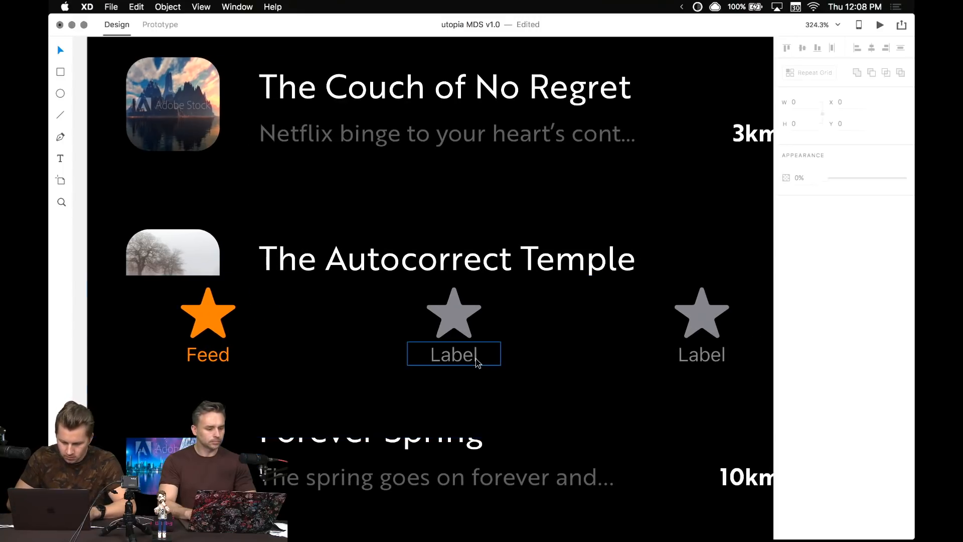
{"action": "double_click", "coordinate": [476, 359]}
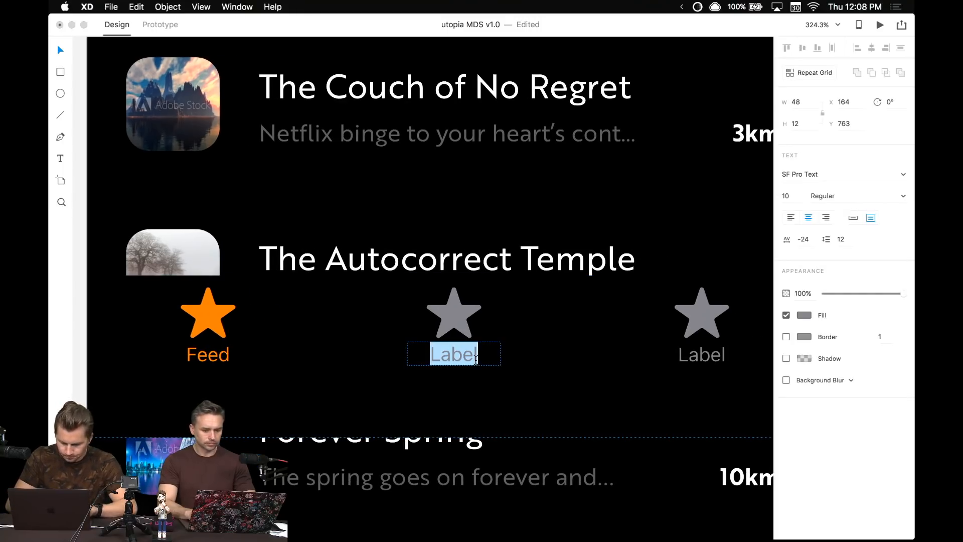
{"action": "type", "text": "Living"}
{"action": "key", "text": "Escape"}
{"action": "scroll", "coordinate": [82, 294], "scroll_direction": "down", "scroll_amount": 3}
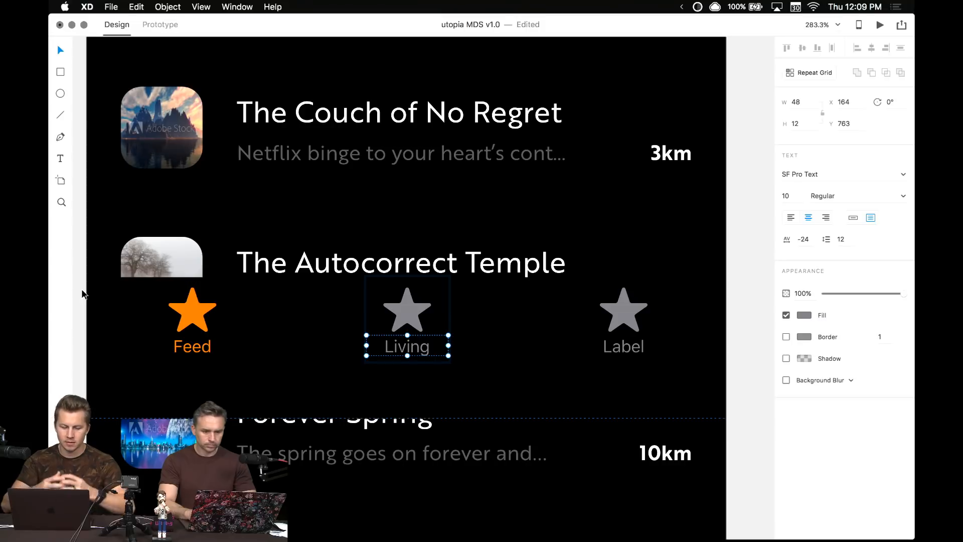
- Replace the orange star's label in the tab bar with "Locations"
{"action": "left_click", "coordinate": [191, 346]}
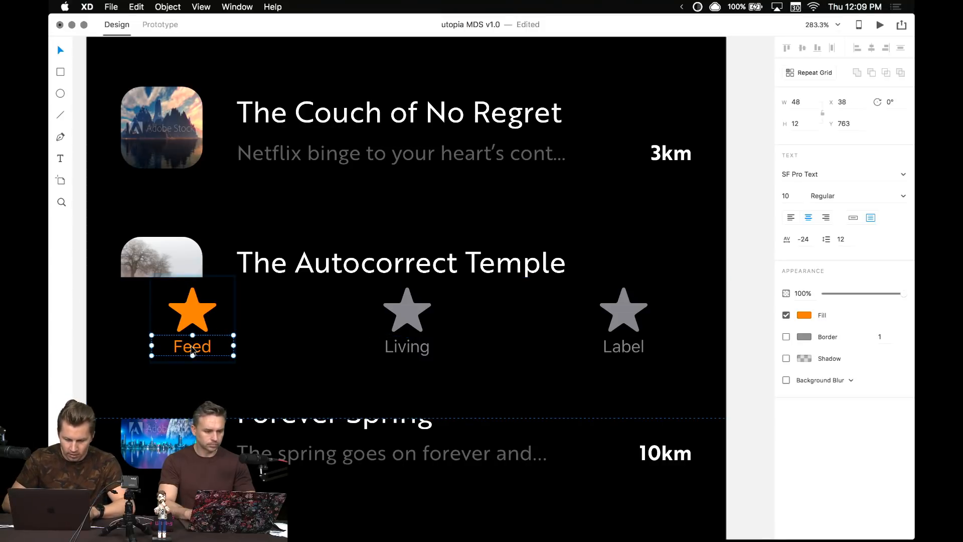
{"action": "double_click", "coordinate": [191, 345]}
{"action": "type", "text": "Locations"}
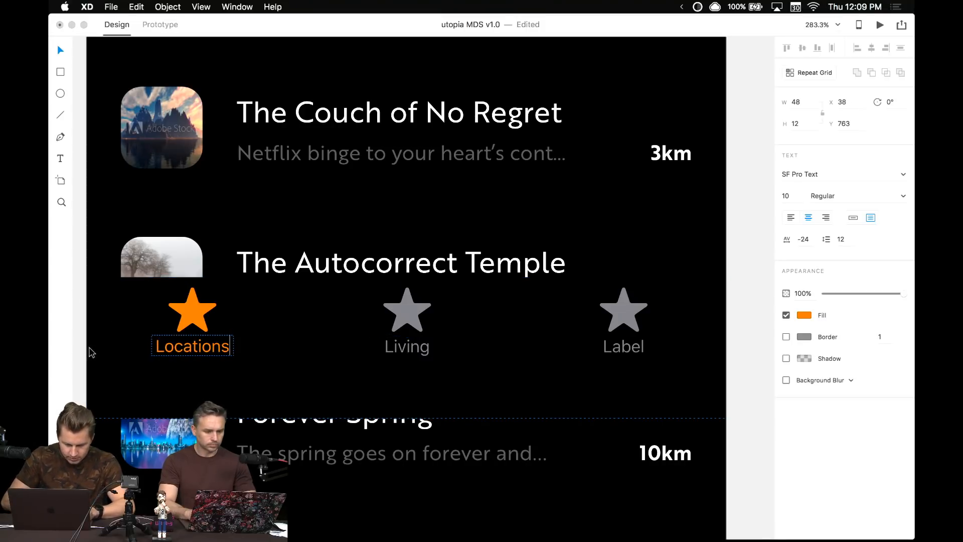
{"action": "key", "text": "Escape"}
- Replace the middle star's label in the tab bar with "Homes"
{"action": "double_click", "coordinate": [436, 355]}
{"action": "double_click", "coordinate": [436, 355]}
{"action": "type", "text": "HOme"}
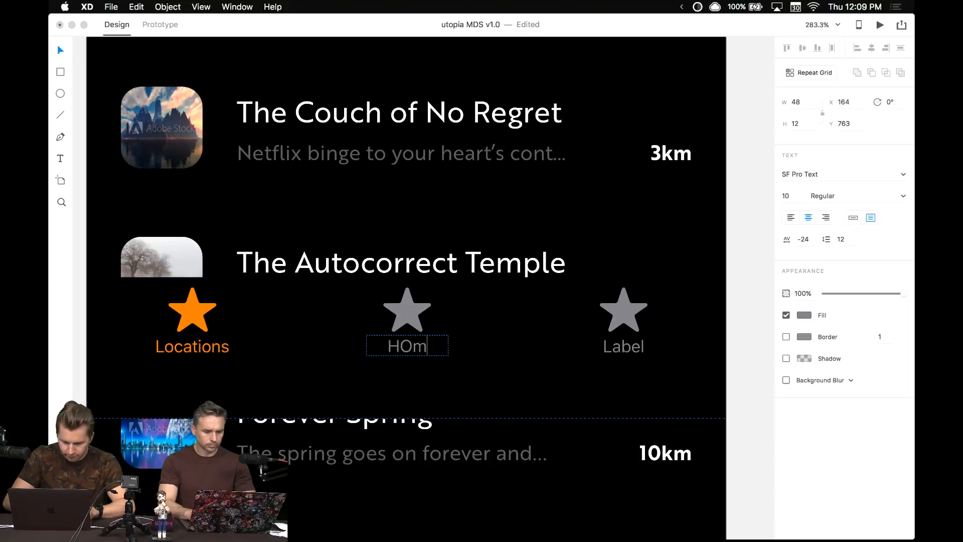
{"action": "key", "text": "BackSpace"}
{"action": "key", "text": "BackSpace"}
{"action": "key", "text": "BackSpace"}
{"action": "type", "text": "omes"}
- Change the orange star's label to "Points of Interest" and widen its text box symmetrically to about 94
{"action": "left_click", "coordinate": [194, 347]}
{"action": "double_click", "coordinate": [195, 348]}
{"action": "type", "text": "Points"}
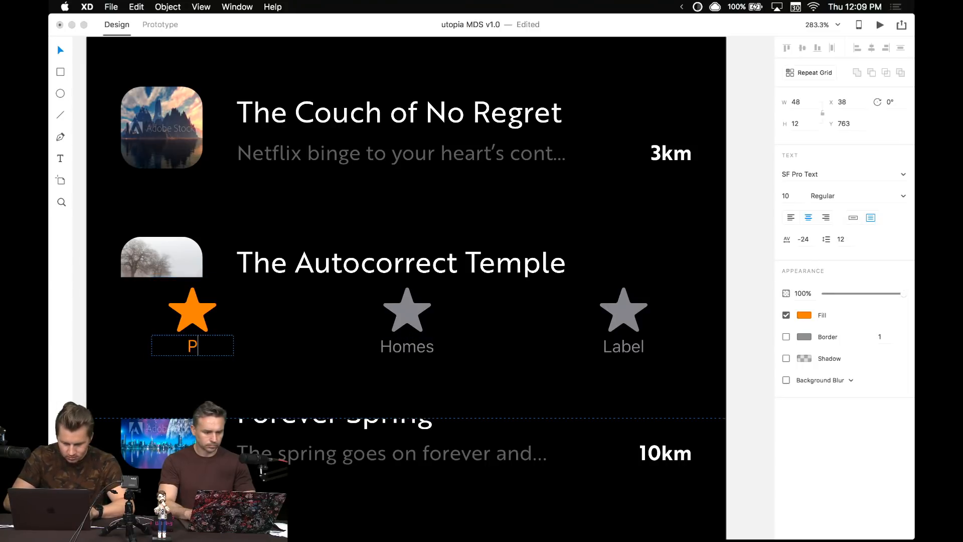
{"action": "key", "text": "BackSpace"}
{"action": "key", "text": "BackSpace"}
{"action": "key", "text": "BackSpace"}
{"action": "key", "text": "BackSpace"}
{"action": "key", "text": "BackSpace"}
{"action": "type", "text": "OIs"}
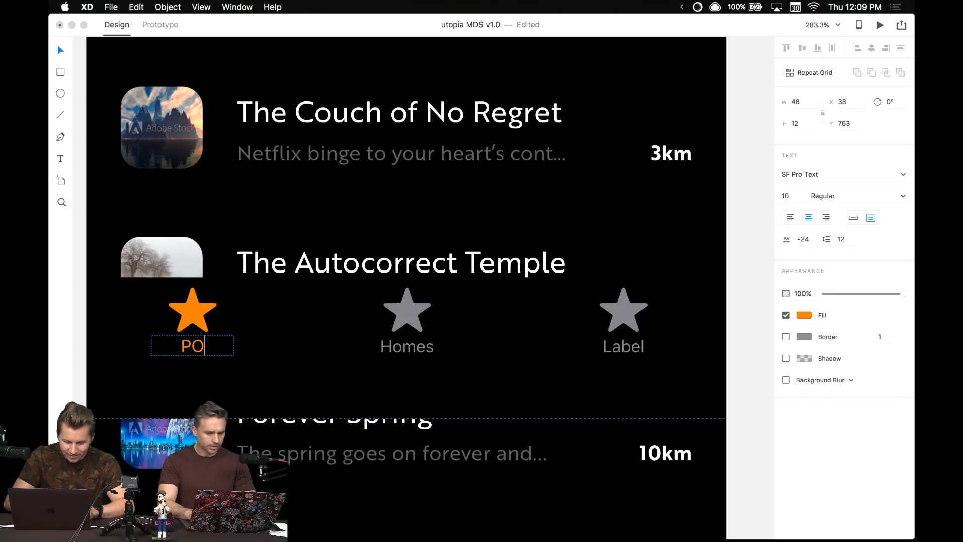
{"action": "key", "text": "BackSpace"}
{"action": "key", "text": "BackSpace"}
{"action": "key", "text": "BackSpace"}
{"action": "type", "text": "oint"}
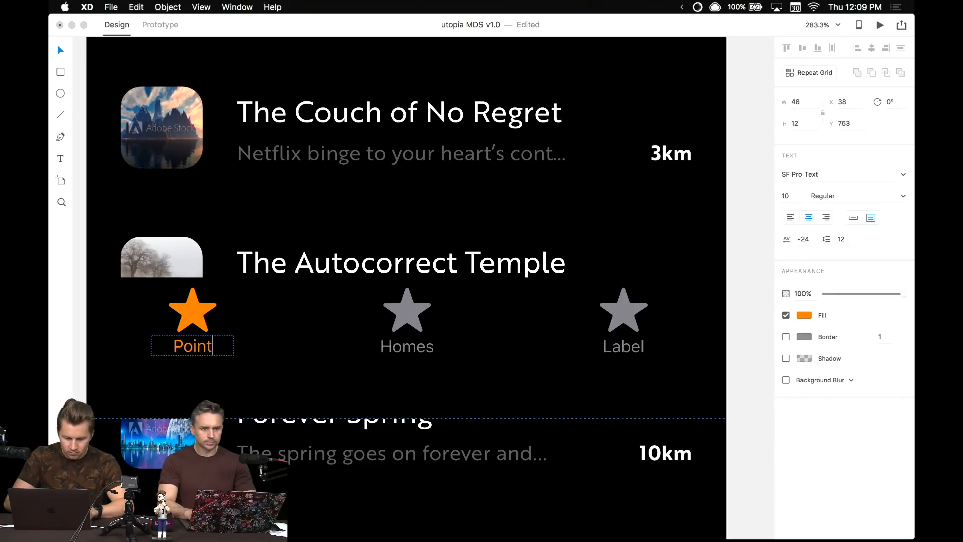
{"action": "type", "text": "s of I"}
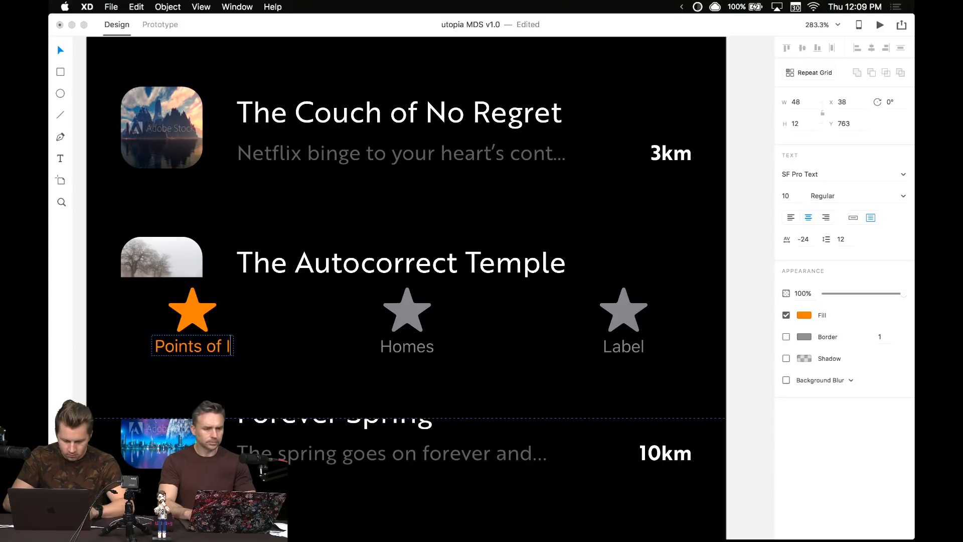
{"action": "type", "text": "nterest"}
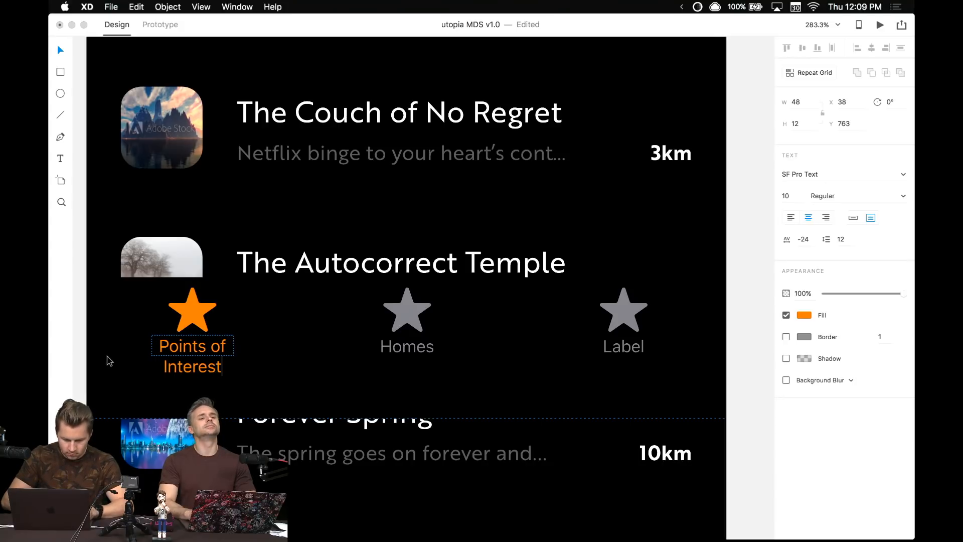
{"action": "key", "text": "Escape"}
{"action": "left_click_drag", "start_coordinate": [234, 345], "coordinate": [273, 346]}
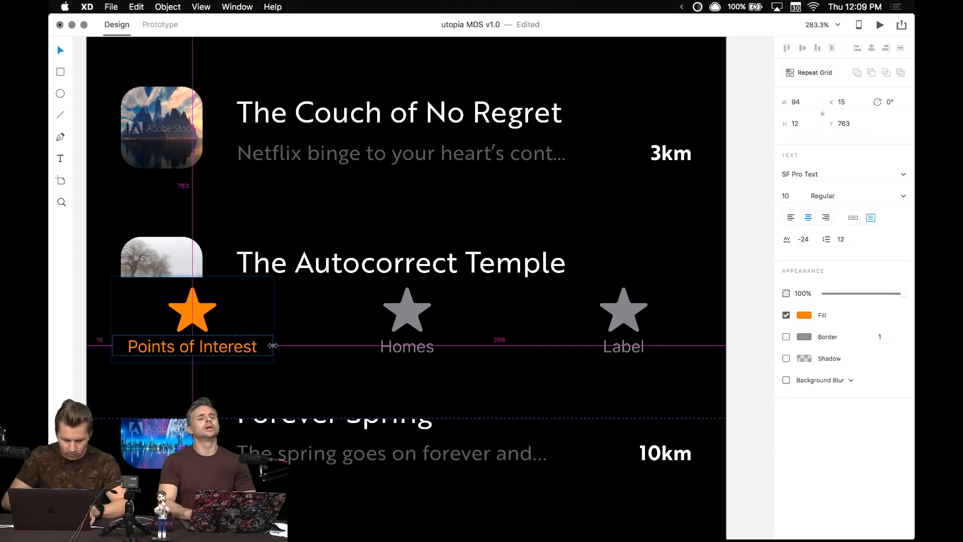
- Change the middle star's label to "Living on Utopia" and widen its text box symmetrically to about 84
{"action": "left_click", "coordinate": [407, 346]}
{"action": "double_click", "coordinate": [407, 346]}
{"action": "type", "text": "Fin"}
{"action": "key", "text": "BackSpace"}
{"action": "type", "text": "Living"}
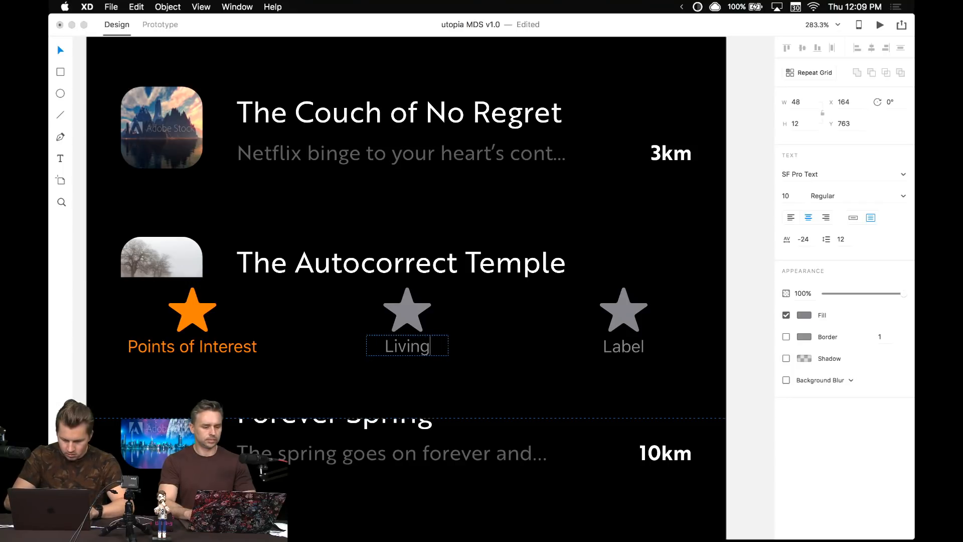
{"action": "type", "text": " on Utopia"}
{"action": "key", "text": "Escape"}
{"action": "left_click_drag", "start_coordinate": [448, 347], "coordinate": [478, 347]}
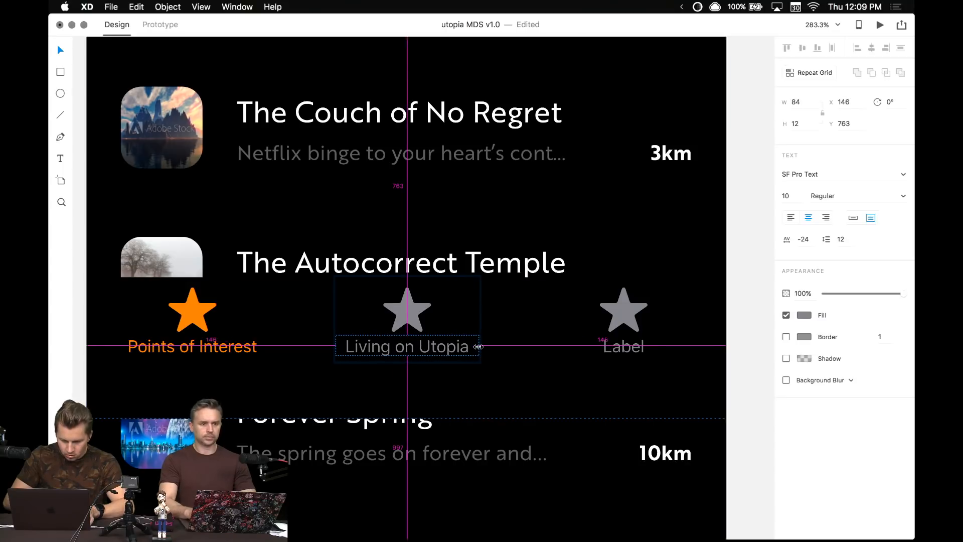
{"action": "left_click", "coordinate": [486, 400]}
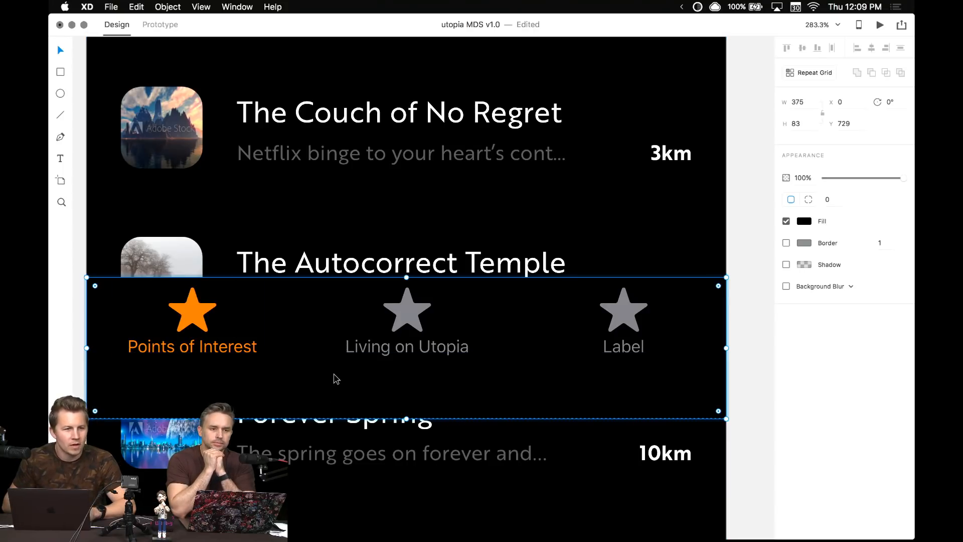
- Change the label under the third star to "Living on Utopia" and widen its text box so it fits on one line
{"action": "scroll", "coordinate": [552, 382], "scroll_direction": "right", "scroll_amount": 2}
{"action": "double_click", "coordinate": [581, 349]}
{"action": "double_click", "coordinate": [581, 349]}
{"action": "type", "text": "T"}
{"action": "key", "text": "super+a"}
{"action": "type", "text": "Living On"}
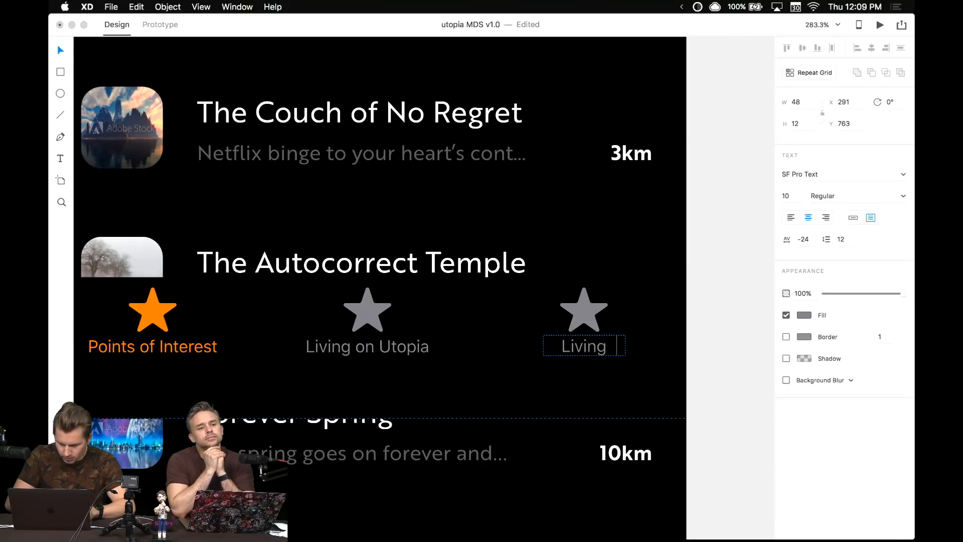
{"action": "key", "text": "BackSpace"}
{"action": "key", "text": "BackSpace"}
{"action": "type", "text": "on Utopia"}
{"action": "key", "text": "Escape"}
{"action": "left_click_drag", "start_coordinate": [550, 346], "coordinate": [512, 346]}
- Replace the middle star's label in the tab bar with "Teleport"
{"action": "double_click", "coordinate": [412, 351]}
{"action": "type", "text": "Tele"}
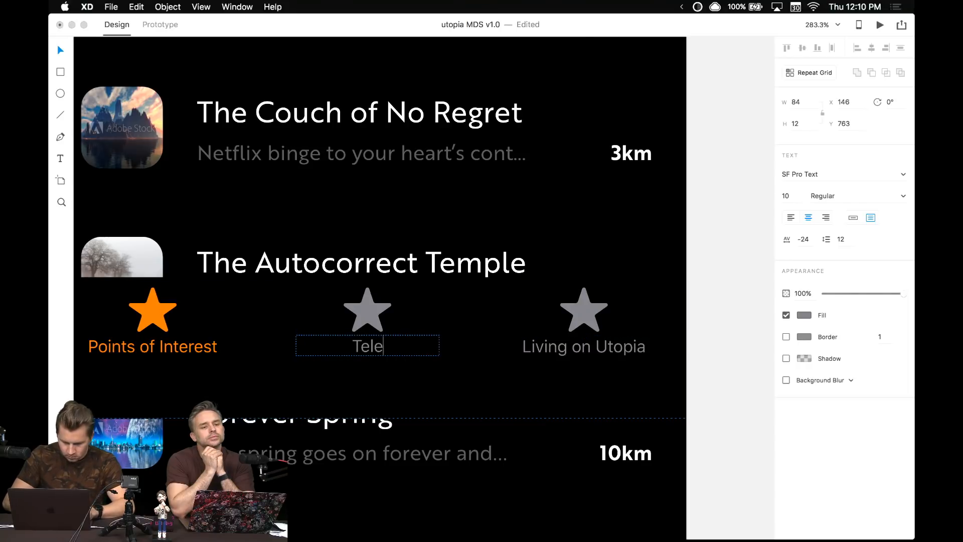
{"action": "type", "text": "port"}
{"action": "key", "text": "Escape"}
- Select only the orange star icon above the "Points of Interest" label in the tab bar
{"action": "scroll", "coordinate": [351, 401], "scroll_direction": "down", "scroll_amount": 5}
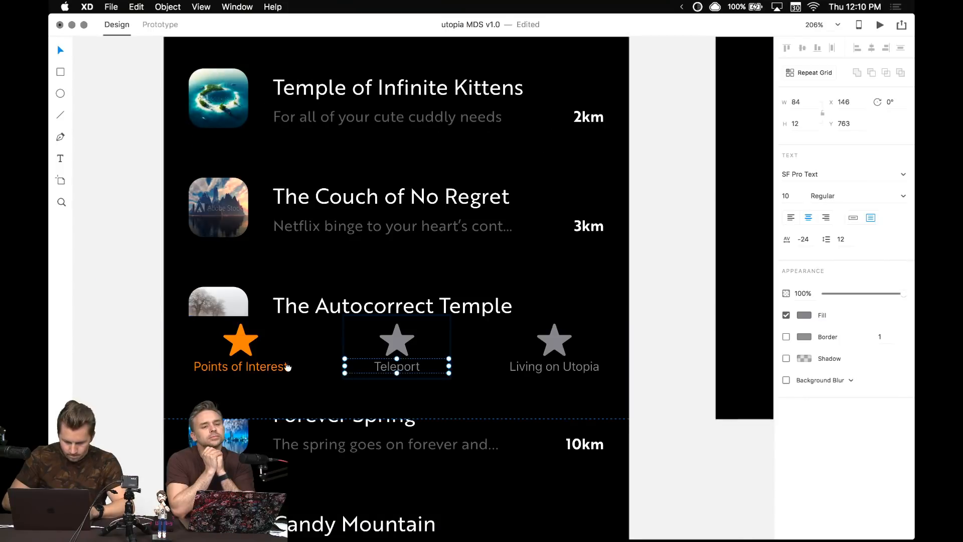
{"action": "scroll", "coordinate": [288, 368], "scroll_direction": "left", "scroll_amount": 2}
{"action": "left_click_drag", "start_coordinate": [133, 266], "coordinate": [176, 280]}
{"action": "scroll", "coordinate": [177, 243], "scroll_direction": "down", "scroll_amount": 3}
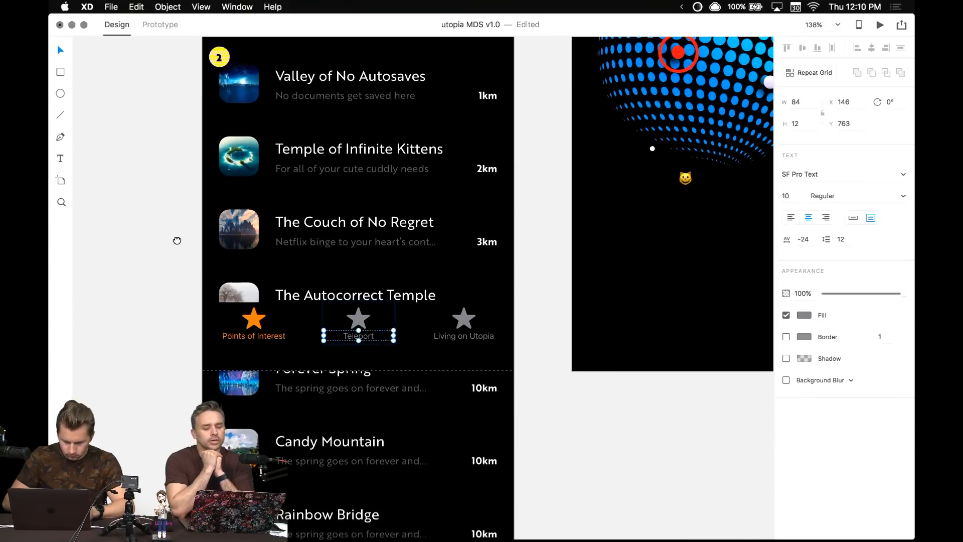
{"action": "scroll", "coordinate": [177, 243], "scroll_direction": "down", "scroll_amount": 2}
{"action": "left_click", "coordinate": [177, 333]}
{"action": "double_click", "coordinate": [260, 294]}
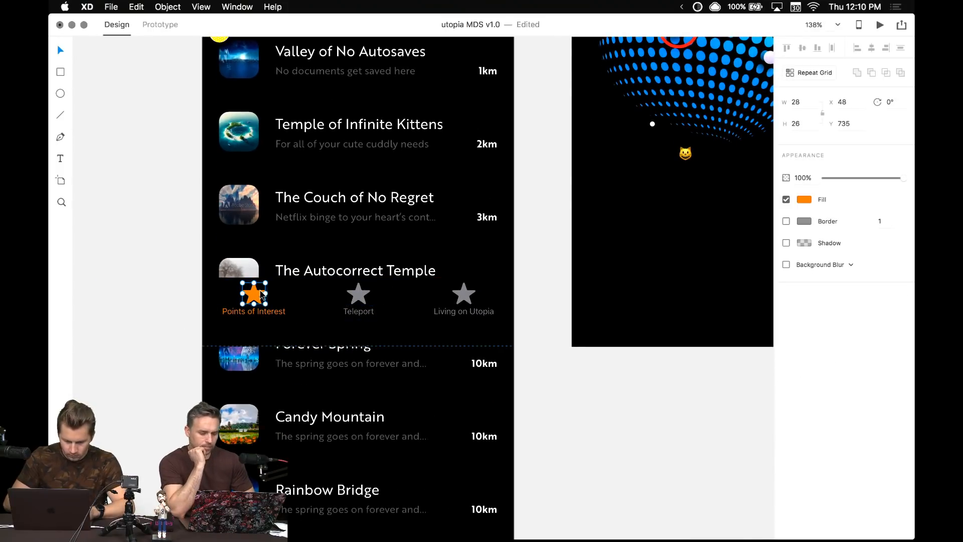
{"action": "scroll", "coordinate": [260, 295], "scroll_direction": "up", "scroll_amount": 5}
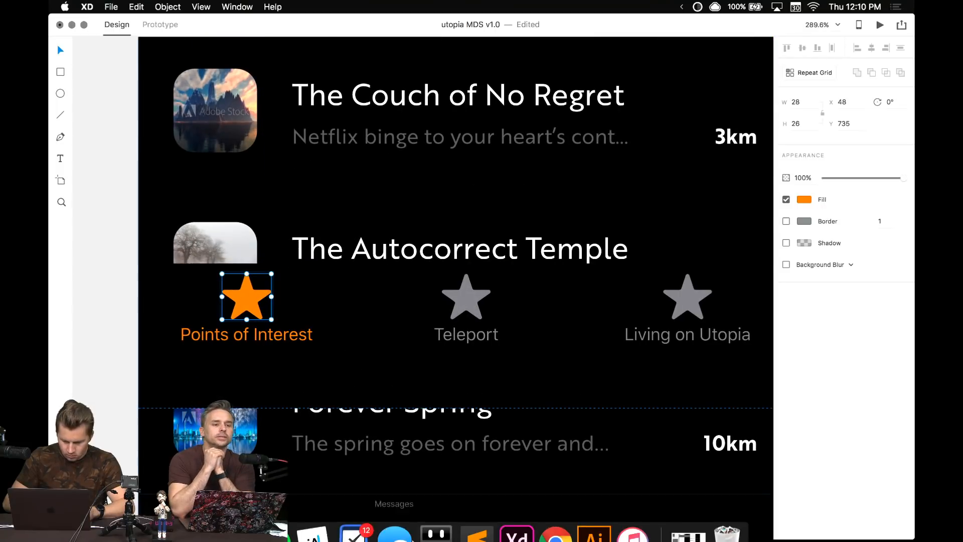
- Open the Creative Cloud Libraries, switch to the Utopia library and look through its graphics
{"action": "key", "text": "super+shift+l"}
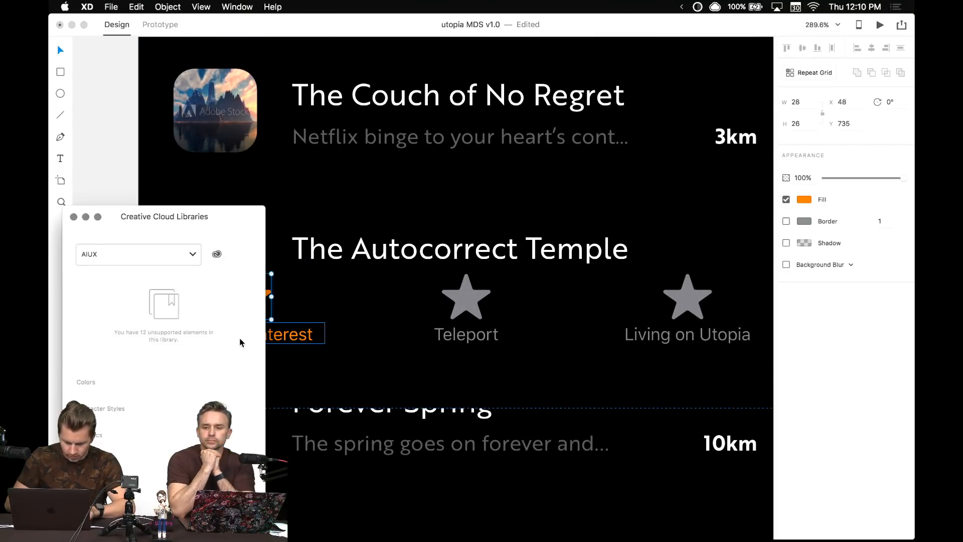
{"action": "left_click", "coordinate": [134, 255]}
{"action": "left_click", "coordinate": [123, 320]}
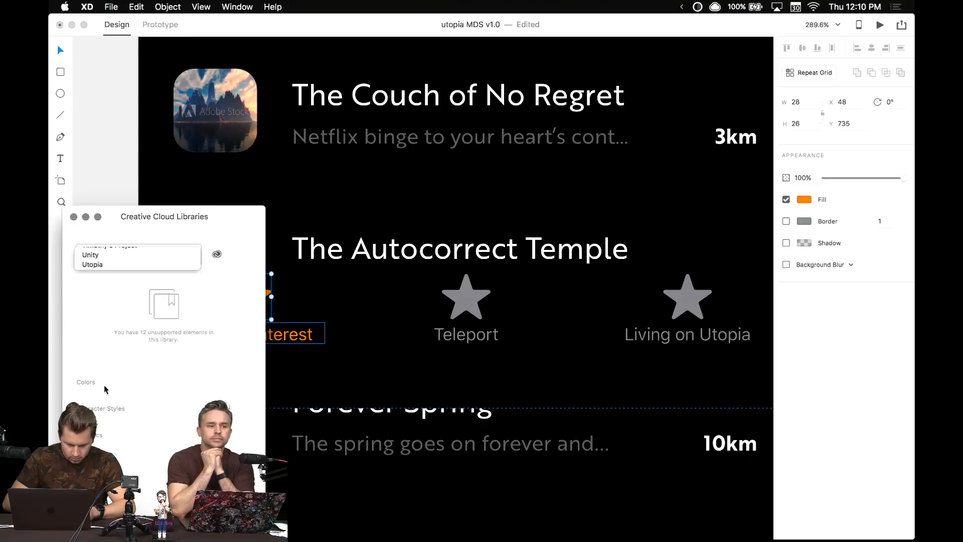
{"action": "scroll", "coordinate": [146, 423], "scroll_direction": "down", "scroll_amount": 5}
{"action": "scroll", "coordinate": [146, 423], "scroll_direction": "down", "scroll_amount": 10}
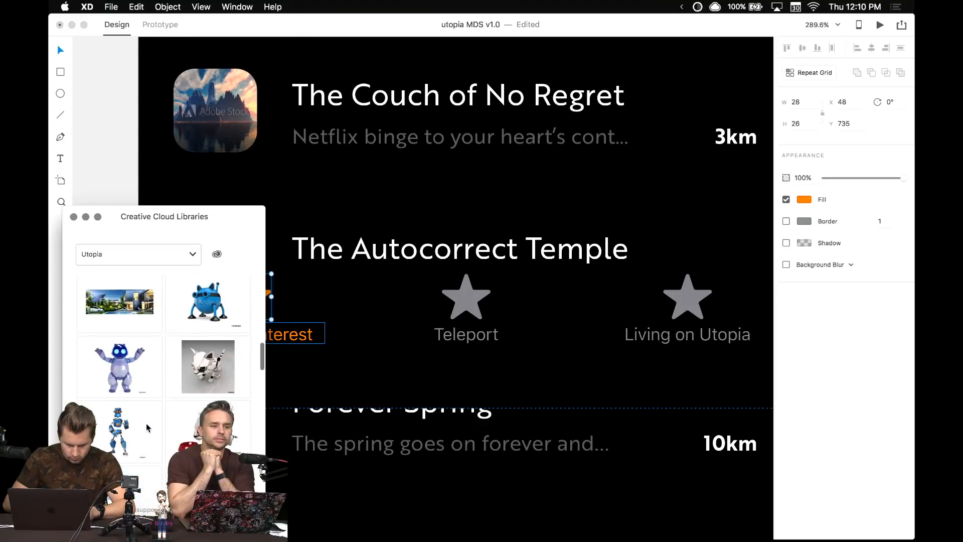
{"action": "scroll", "coordinate": [146, 427], "scroll_direction": "down", "scroll_amount": 10}
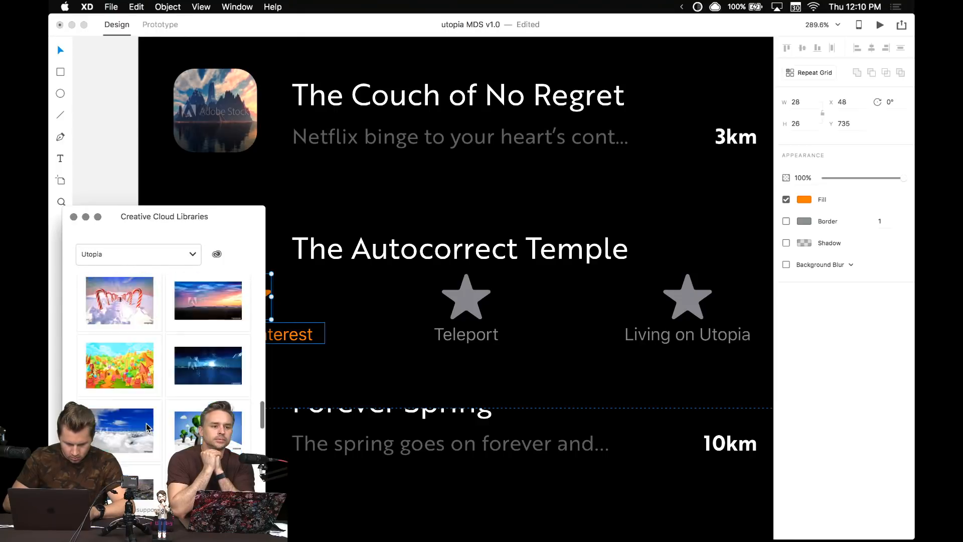
{"action": "scroll", "coordinate": [147, 428], "scroll_direction": "up", "scroll_amount": 8}
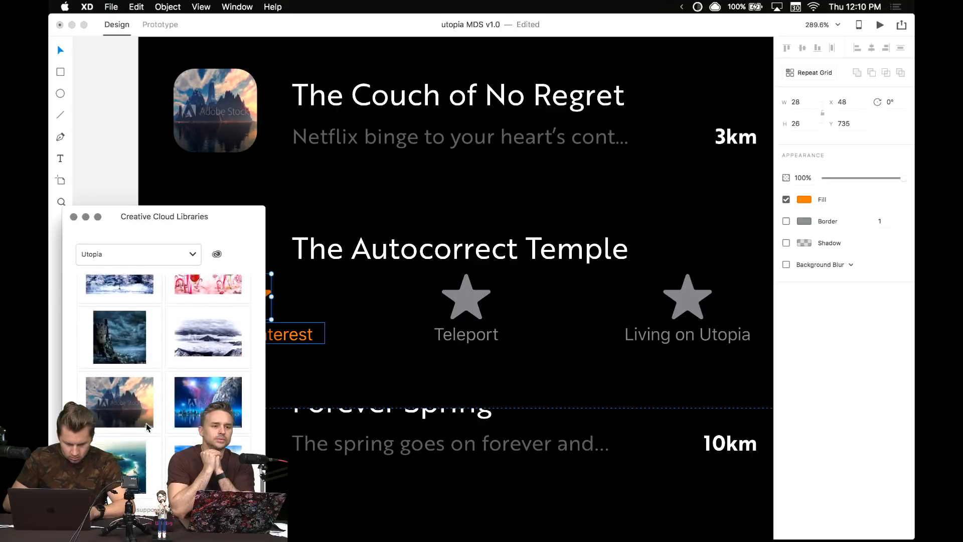
{"action": "scroll", "coordinate": [146, 426], "scroll_direction": "down", "scroll_amount": 6}
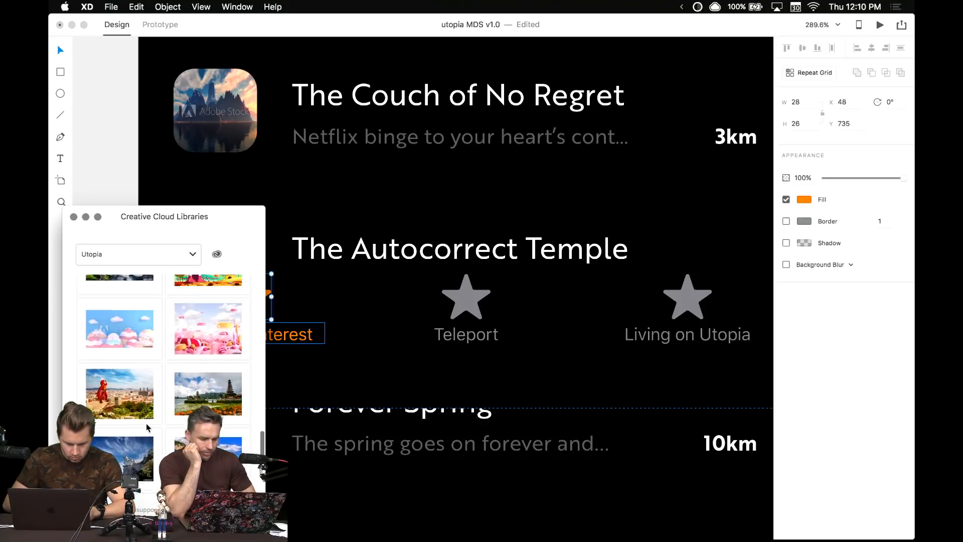
{"action": "scroll", "coordinate": [147, 426], "scroll_direction": "up", "scroll_amount": 6}
{"action": "scroll", "coordinate": [146, 426], "scroll_direction": "up", "scroll_amount": 5}
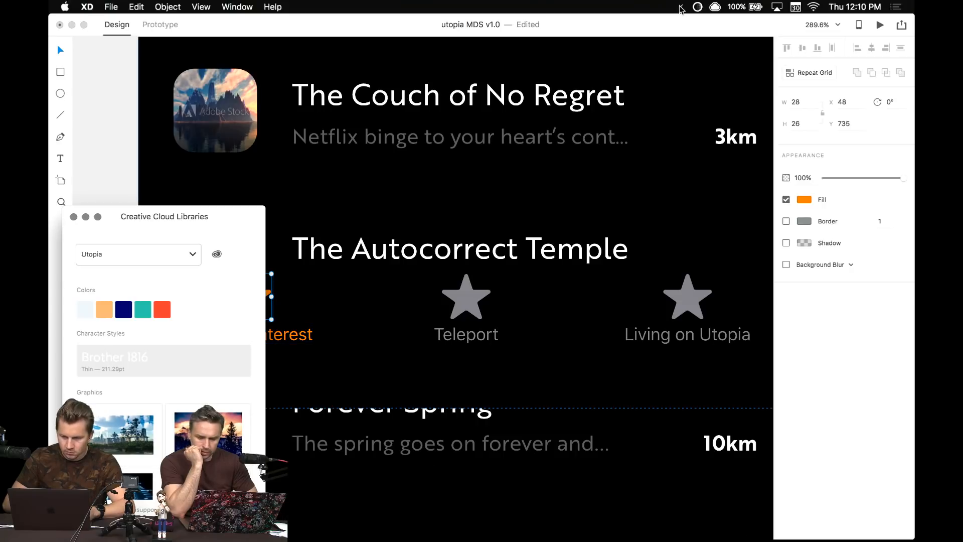
- Open the synced Creative Cloud files folder in Finder and show the contents of its Mobile App folder
{"action": "left_click", "coordinate": [593, 7]}
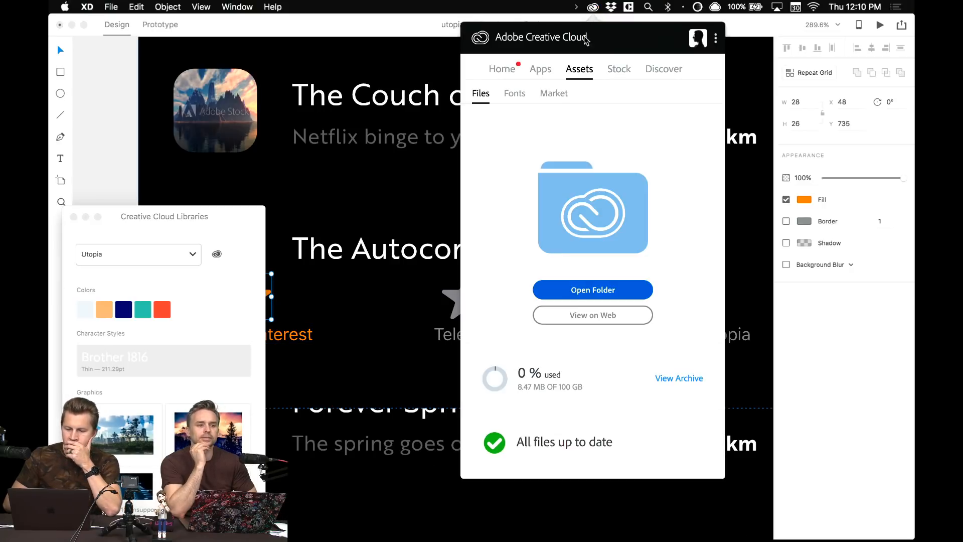
{"action": "left_click", "coordinate": [592, 290]}
{"action": "left_click", "coordinate": [537, 316]}
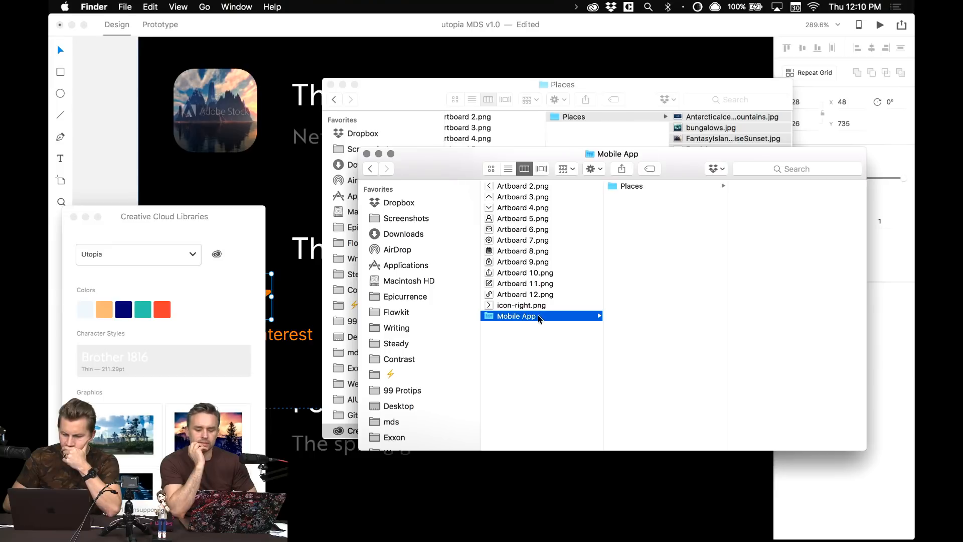
- View the contents of the Places folder, return to the XD design and close the Creative Cloud Libraries window
{"action": "left_click", "coordinate": [635, 187]}
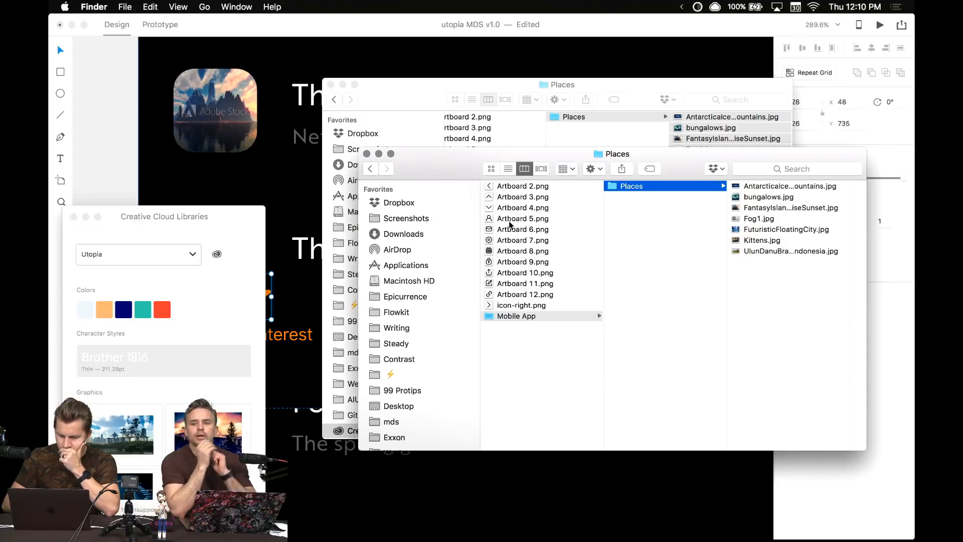
{"action": "left_click", "coordinate": [122, 172]}
{"action": "scroll", "coordinate": [122, 109], "scroll_direction": "down", "scroll_amount": 3}
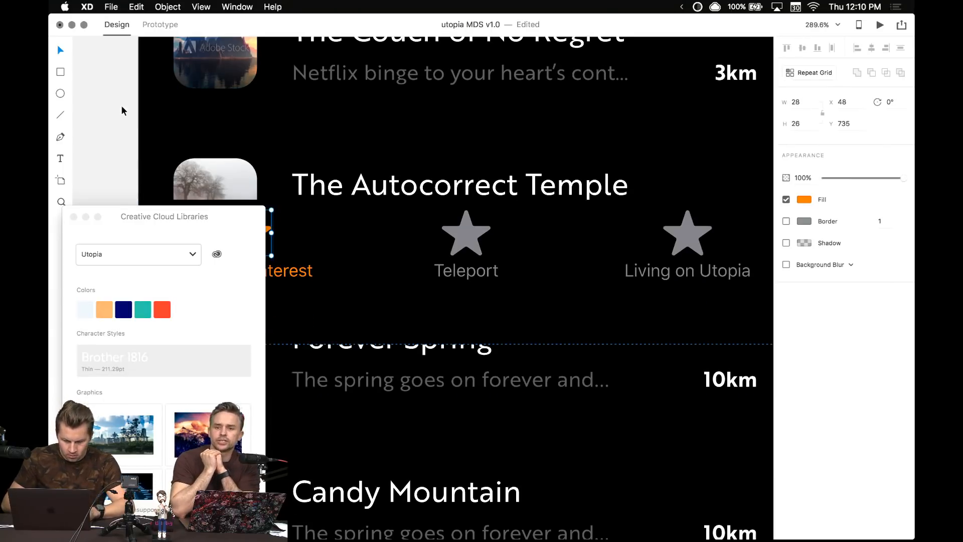
{"action": "left_click", "coordinate": [122, 109]}
{"action": "left_click", "coordinate": [74, 216]}
{"action": "key", "text": "super+space"}
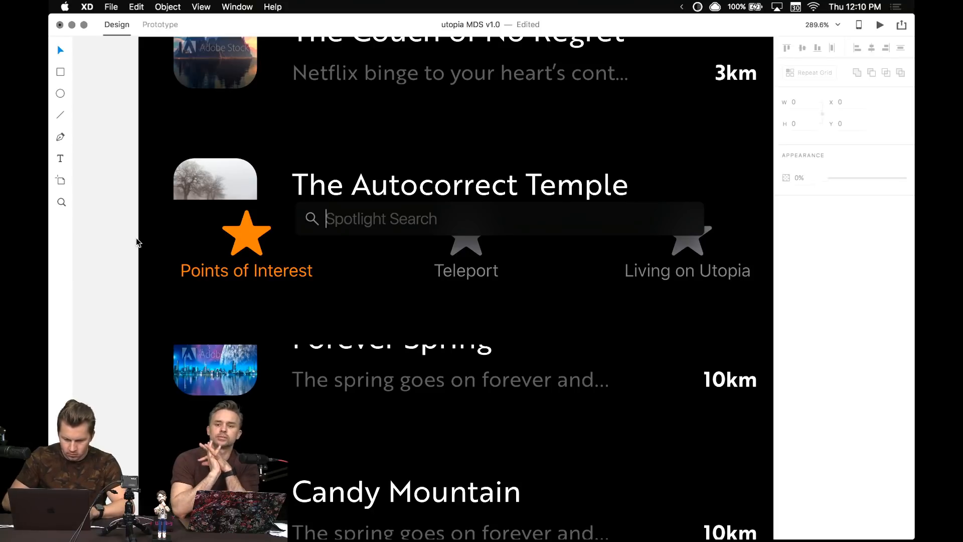
{"action": "key", "text": "Escape"}
- Replace the "Points of Interest" label in the tab bar with "Destinations"
{"action": "double_click", "coordinate": [269, 279]}
{"action": "double_click", "coordinate": [269, 280]}
{"action": "type", "text": "Desitin"}
{"action": "key", "text": "BackSpace"}
{"action": "key", "text": "BackSpace"}
{"action": "key", "text": "BackSpace"}
{"action": "key", "text": "BackSpace"}
{"action": "type", "text": "tinations"}
{"action": "key", "text": "Escape"}
- Replace the "Living on Utopia" label in the tab bar with "Homes"
{"action": "double_click", "coordinate": [654, 285]}
{"action": "double_click", "coordinate": [653, 285]}
{"action": "type", "text": "Lvin"}
{"action": "key", "text": "BackSpace"}
{"action": "key", "text": "BackSpace"}
{"action": "key", "text": "BackSpace"}
{"action": "key", "text": "BackSpace"}
{"action": "type", "text": "HOmes"}
{"action": "key", "text": "BackSpace"}
{"action": "key", "text": "BackSpace"}
{"action": "key", "text": "BackSpace"}
{"action": "key", "text": "BackSpace"}
{"action": "type", "text": "omes"}
{"action": "key", "text": "Escape"}
{"action": "scroll", "coordinate": [393, 340], "scroll_direction": "up", "scroll_amount": 2}
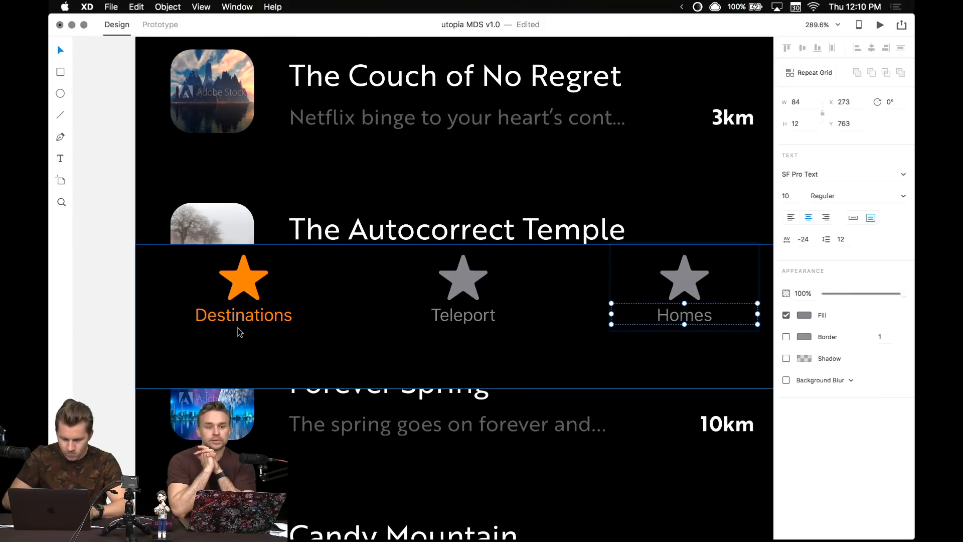
- Switch to the Nucleo icon app, postponing its update, and enlarge its window
{"action": "left_click", "coordinate": [104, 296]}
{"action": "key", "text": "super+space"}
{"action": "type", "text": "nucleo"}
{"action": "key", "text": "Return"}
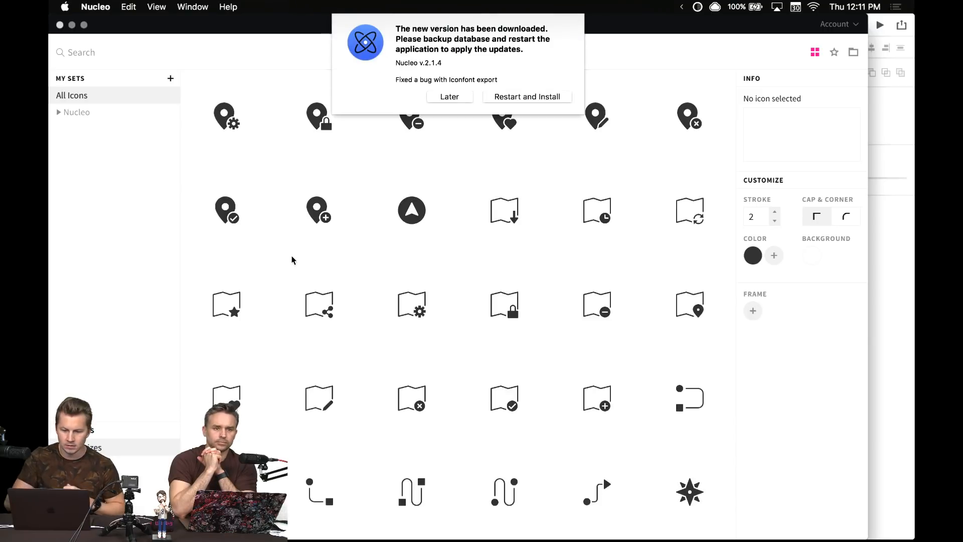
{"action": "left_click", "coordinate": [443, 97]}
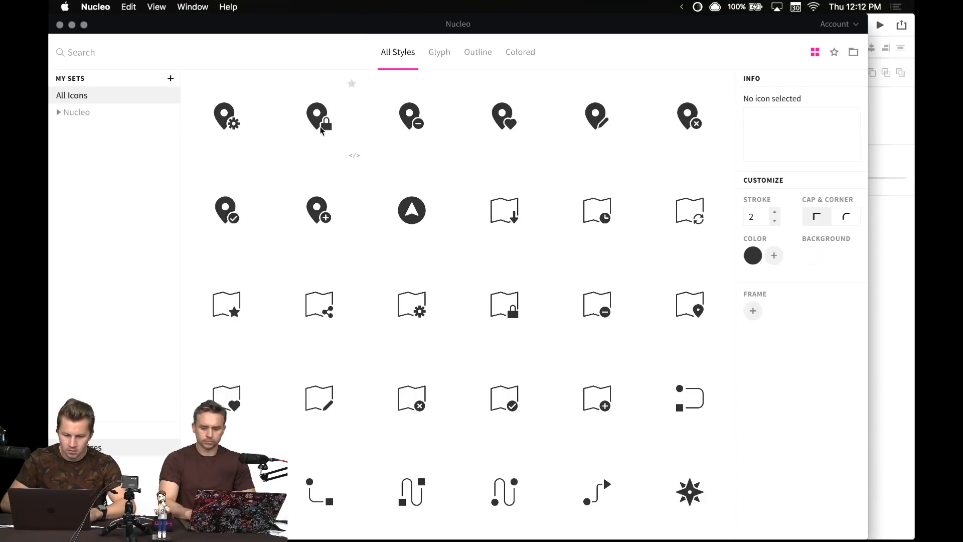
{"action": "left_click", "coordinate": [113, 49]}
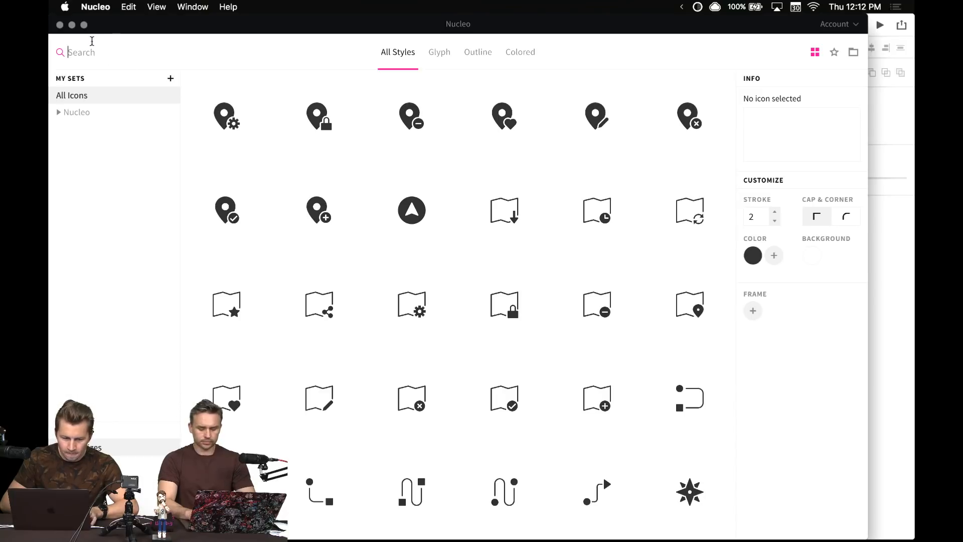
{"action": "left_click", "coordinate": [84, 25]}
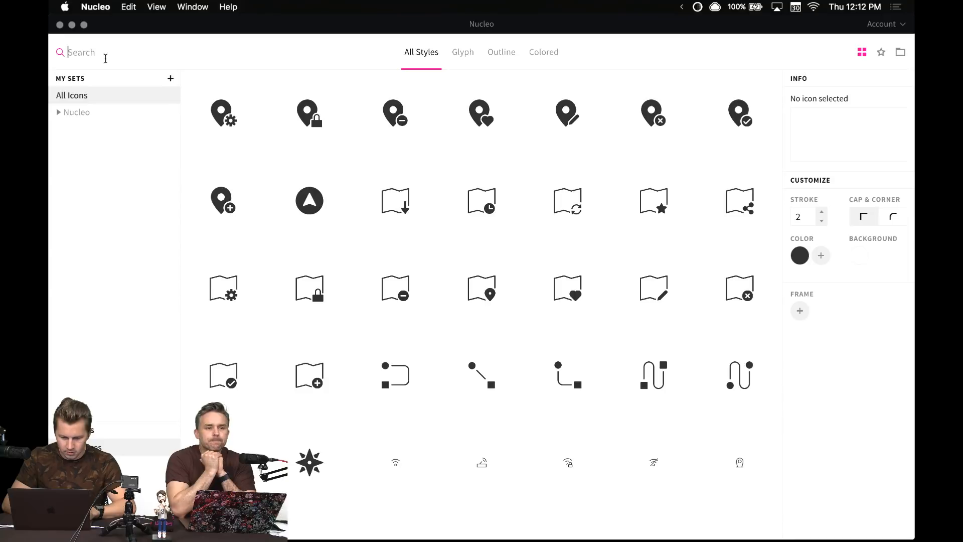
- Search all icons for "location" and limit the results to a smaller icon size
{"action": "type", "text": "locaiton"}
{"action": "key", "text": "BackSpace"}
{"action": "key", "text": "BackSpace"}
{"action": "key", "text": "BackSpace"}
{"action": "key", "text": "BackSpace"}
{"action": "type", "text": "tion"}
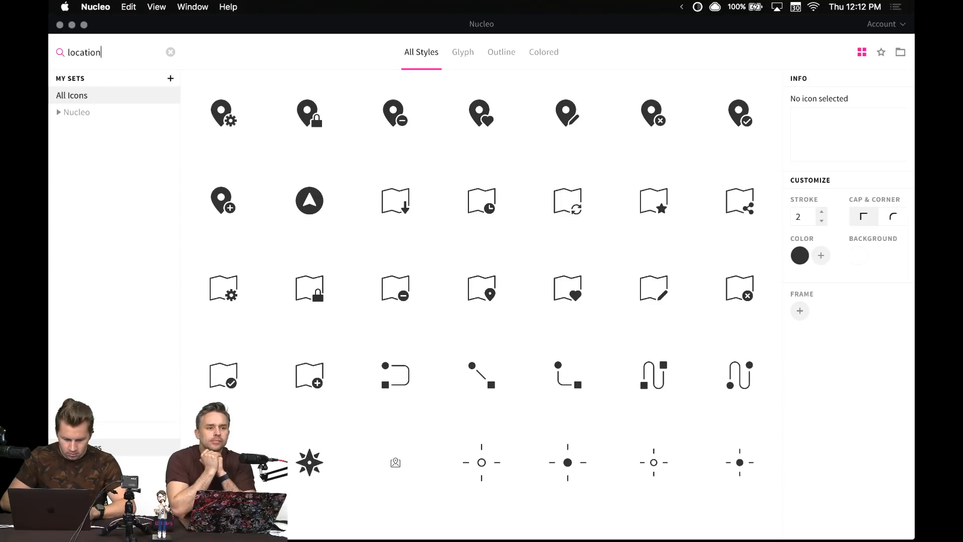
{"action": "left_click", "coordinate": [114, 481]}
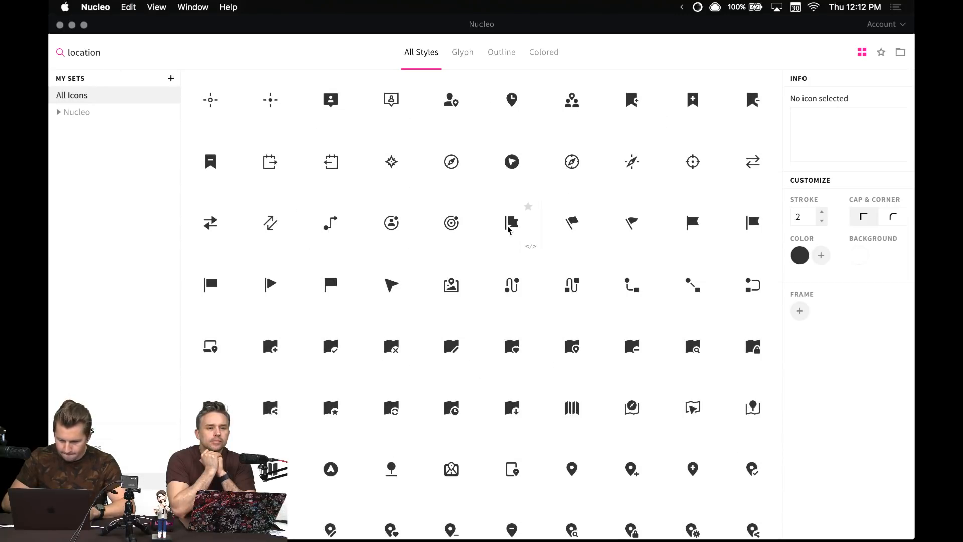
- Bring the solid location pin icon into the XD document and place it on the pasteboard beside the home artboard
{"action": "scroll", "coordinate": [498, 251], "scroll_direction": "down", "scroll_amount": 1}
{"action": "scroll", "coordinate": [571, 301], "scroll_direction": "down", "scroll_amount": 5}
{"action": "left_click_drag", "start_coordinate": [572, 377], "coordinate": [107, 155]}
{"action": "key", "text": "ctrl+Right"}
{"action": "key", "text": "ctrl+Up"}
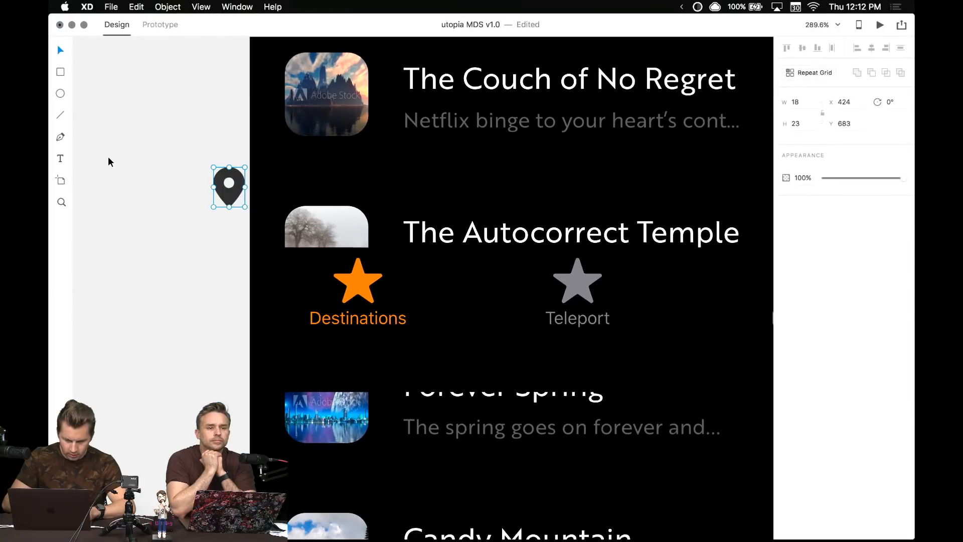
{"action": "left_click_drag", "start_coordinate": [295, 195], "coordinate": [221, 246]}
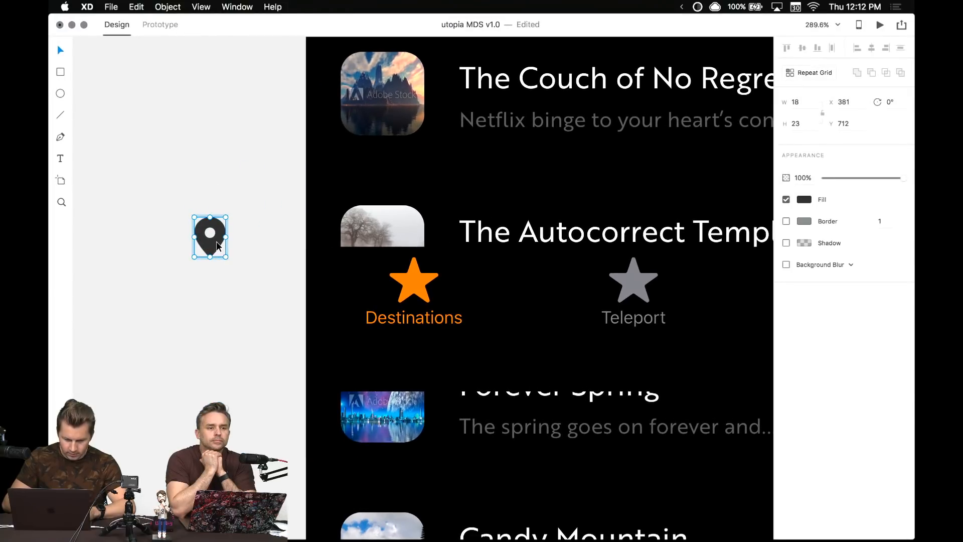
- Fill the location pin with the purple from the document's saved colors
{"action": "left_click", "coordinate": [806, 200]}
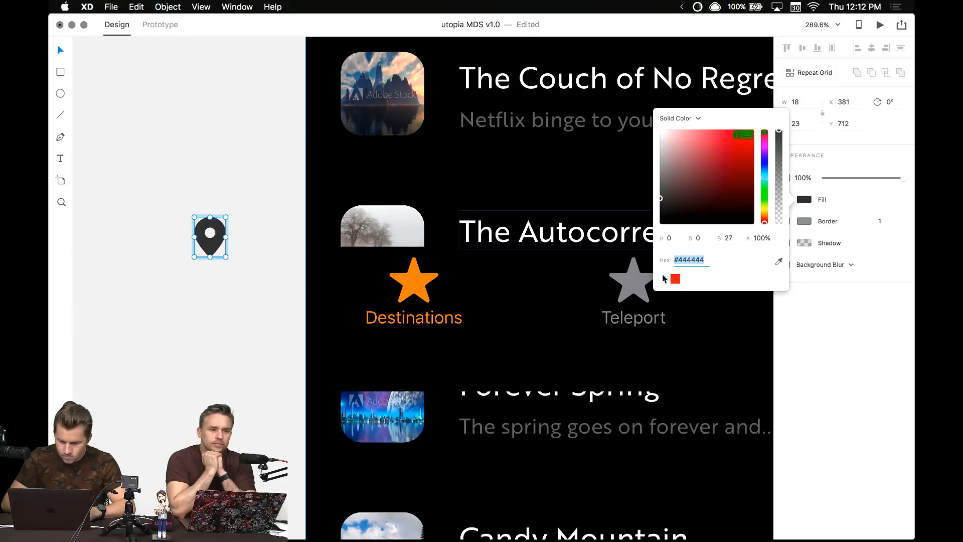
{"action": "key", "text": "super+shift+y"}
{"action": "left_click", "coordinate": [127, 108]}
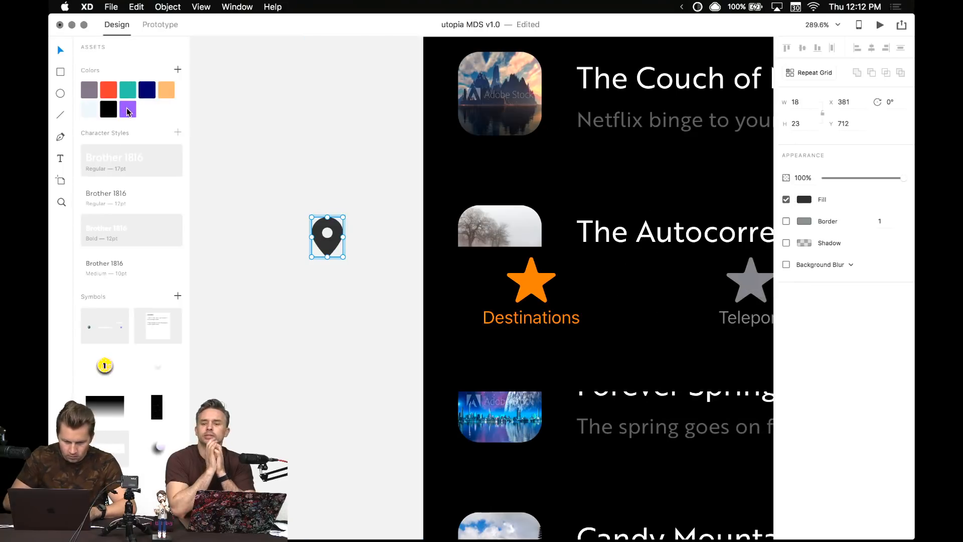
{"action": "left_click", "coordinate": [128, 112]}
{"action": "left_click", "coordinate": [369, 244]}
- Replace the orange star in the tab bar with the purple location pin, centred above the "Destinations" label
{"action": "left_click", "coordinate": [330, 250]}
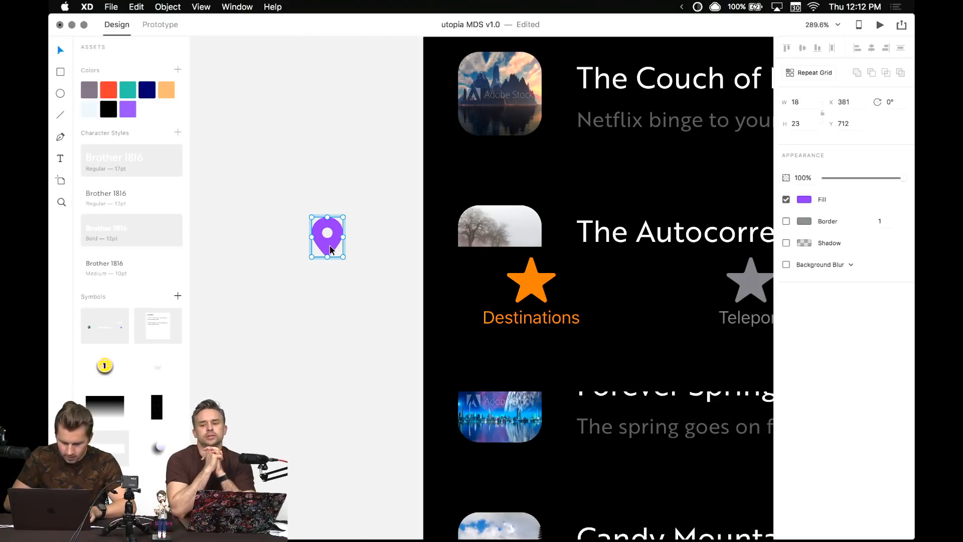
{"action": "key", "text": "super+x"}
{"action": "double_click", "coordinate": [521, 287]}
{"action": "key", "text": "super+v"}
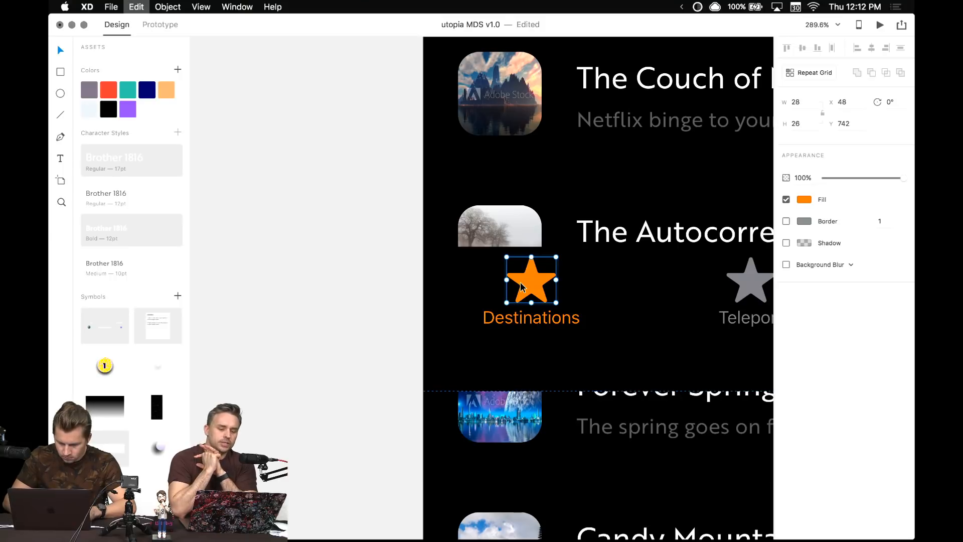
{"action": "left_click", "coordinate": [527, 287]}
{"action": "key", "text": "Delete"}
{"action": "left_click_drag", "start_coordinate": [600, 301], "coordinate": [534, 301]}
- Recolor the "Destinations" label by sampling the purple of the pin above it
{"action": "left_click", "coordinate": [532, 316]}
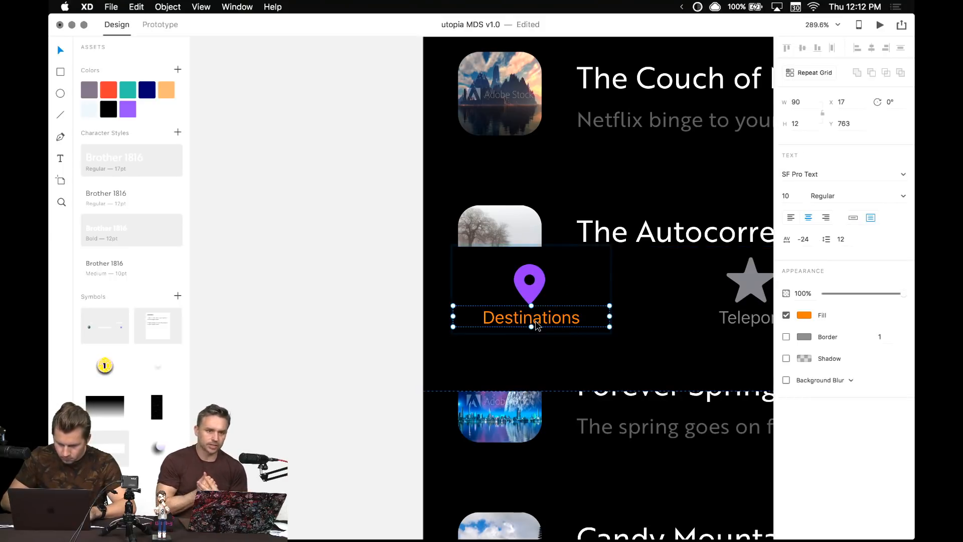
{"action": "left_click", "coordinate": [806, 319]}
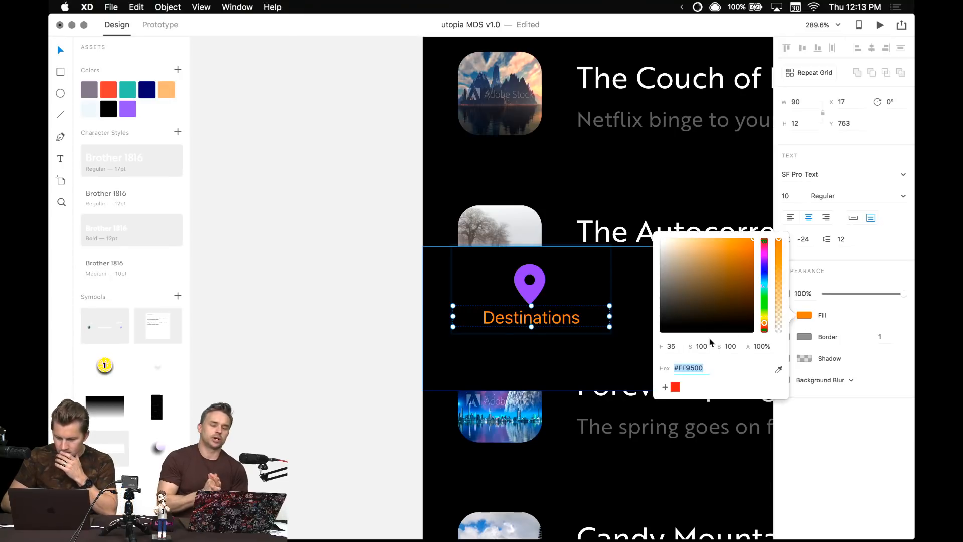
{"action": "left_click", "coordinate": [780, 369]}
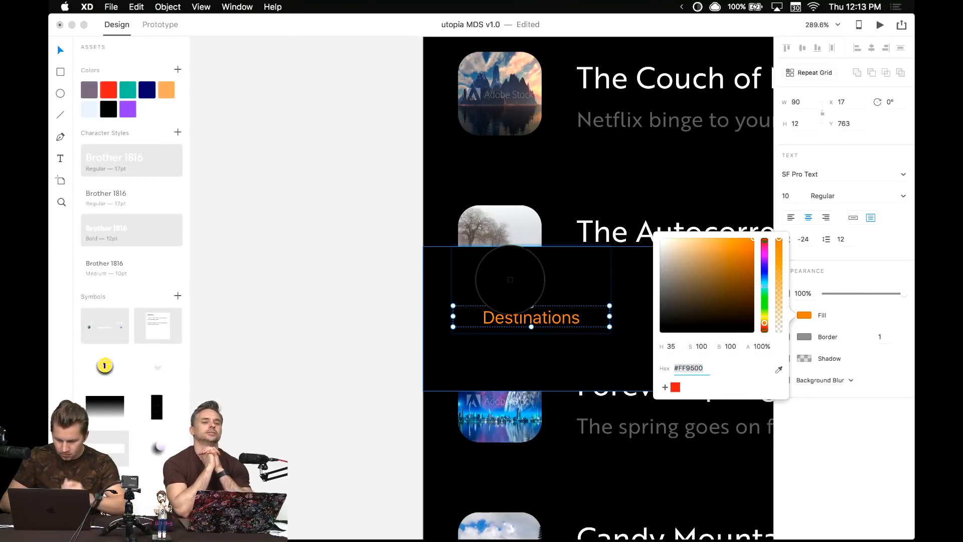
{"action": "left_click", "coordinate": [524, 287]}
{"action": "left_click", "coordinate": [382, 249]}
- Draw a 16 × 16 circle beside the Destinations pin, remove its border and fill it with the saved purple
{"action": "left_click_drag", "start_coordinate": [383, 255], "coordinate": [296, 261]}
{"action": "left_click_drag", "start_coordinate": [439, 316], "coordinate": [393, 293]}
{"action": "scroll", "coordinate": [365, 293], "scroll_direction": "up", "scroll_amount": 5}
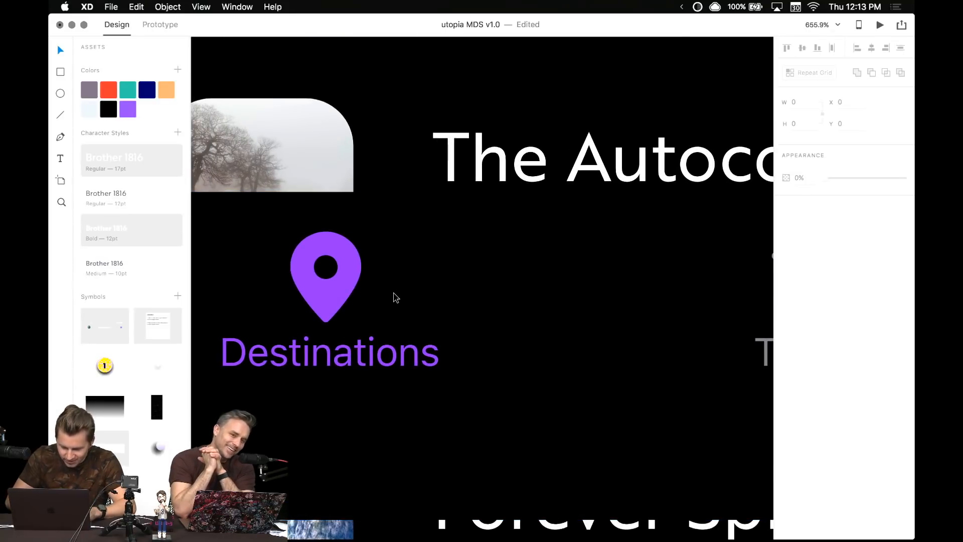
{"action": "key", "text": "e"}
{"action": "left_click_drag", "start_coordinate": [383, 241], "coordinate": [436, 296]}
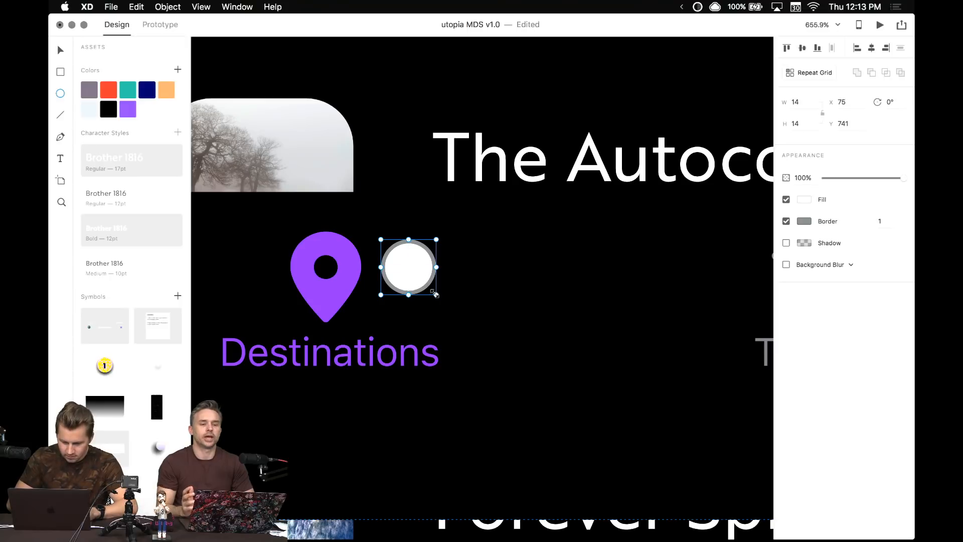
{"action": "left_click_drag", "start_coordinate": [438, 296], "coordinate": [444, 303]}
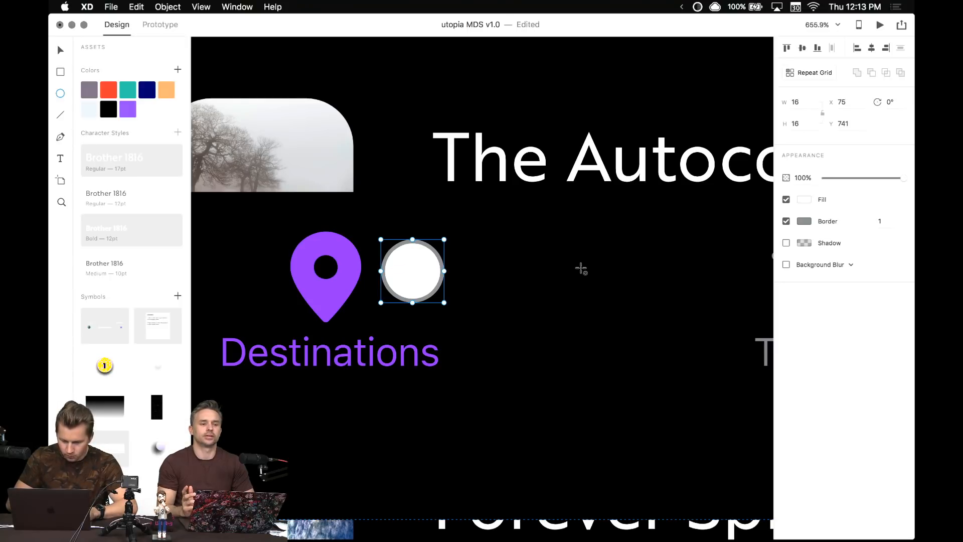
{"action": "left_click", "coordinate": [786, 222]}
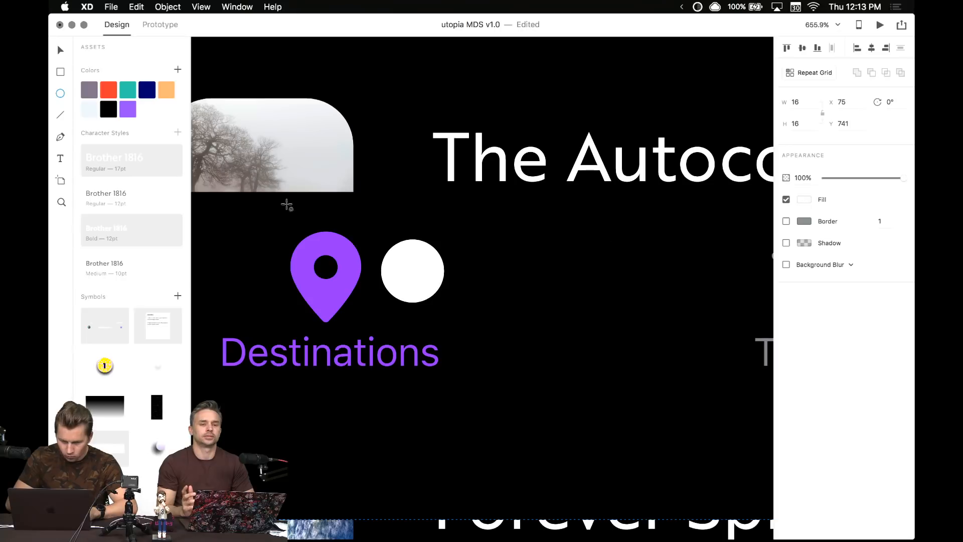
{"action": "left_click", "coordinate": [129, 110]}
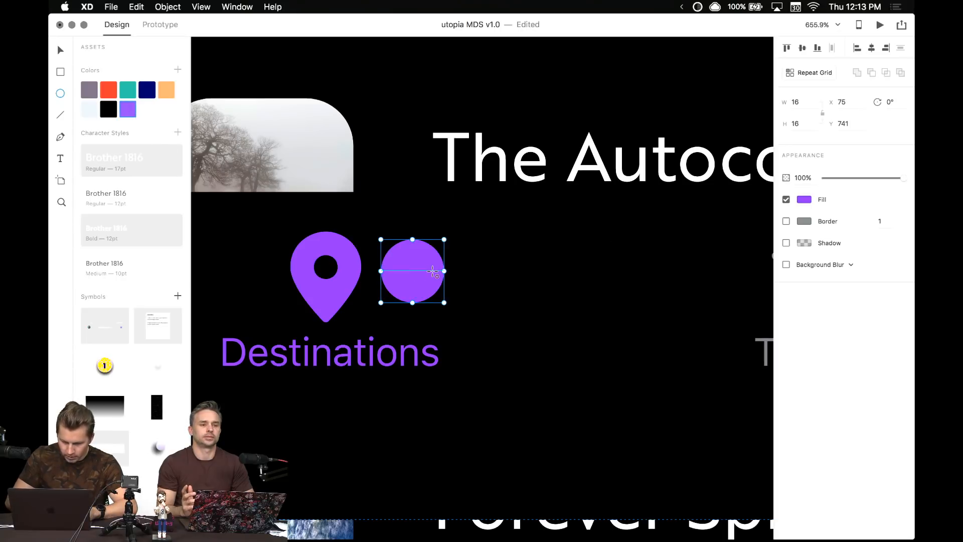
- Reshape the purple circle into a pin by converting its lowest anchor point to a corner and pulling it straight down
{"action": "left_click", "coordinate": [412, 272]}
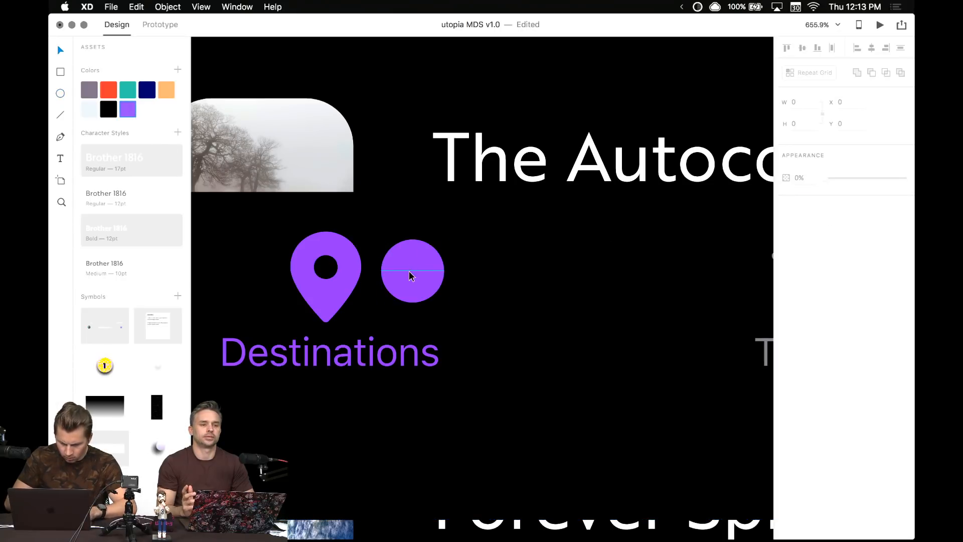
{"action": "key", "text": "v"}
{"action": "left_click", "coordinate": [410, 274]}
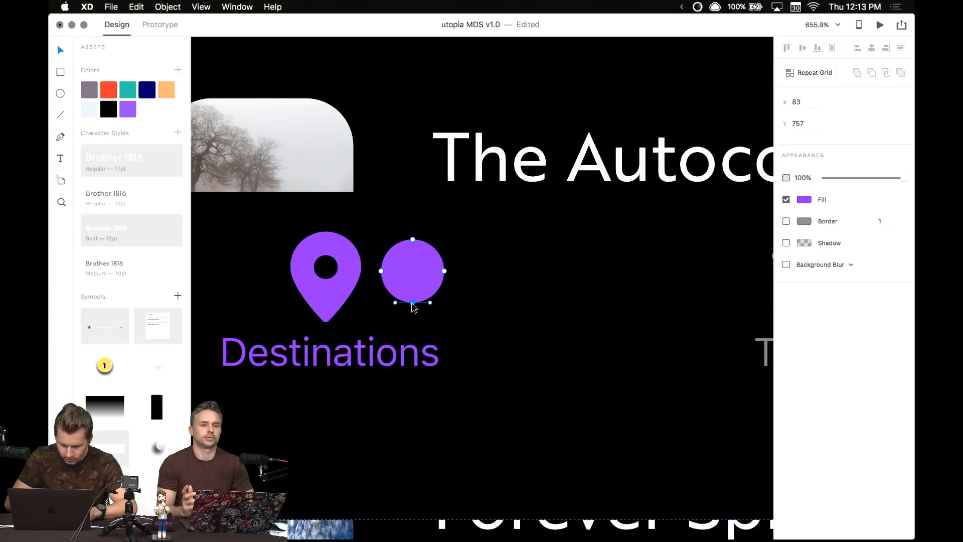
{"action": "double_click", "coordinate": [412, 302]}
{"action": "left_click_drag", "start_coordinate": [412, 303], "coordinate": [412, 323]}
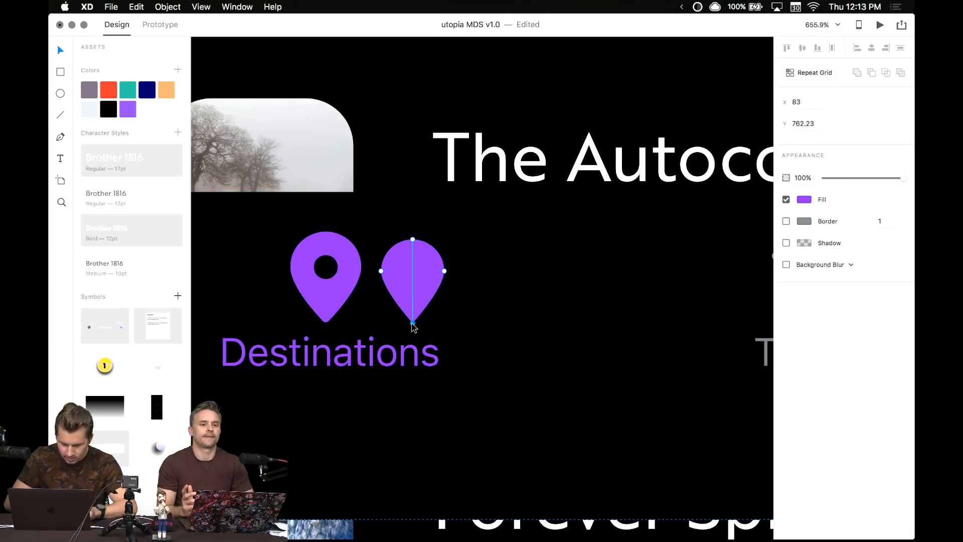
{"action": "left_click_drag", "start_coordinate": [381, 271], "coordinate": [381, 289]}
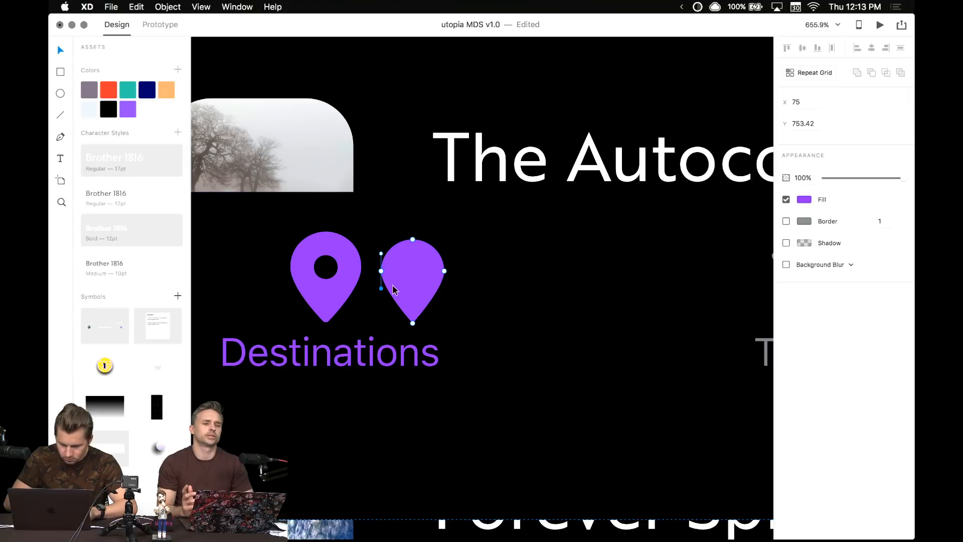
{"action": "key", "text": "Escape"}
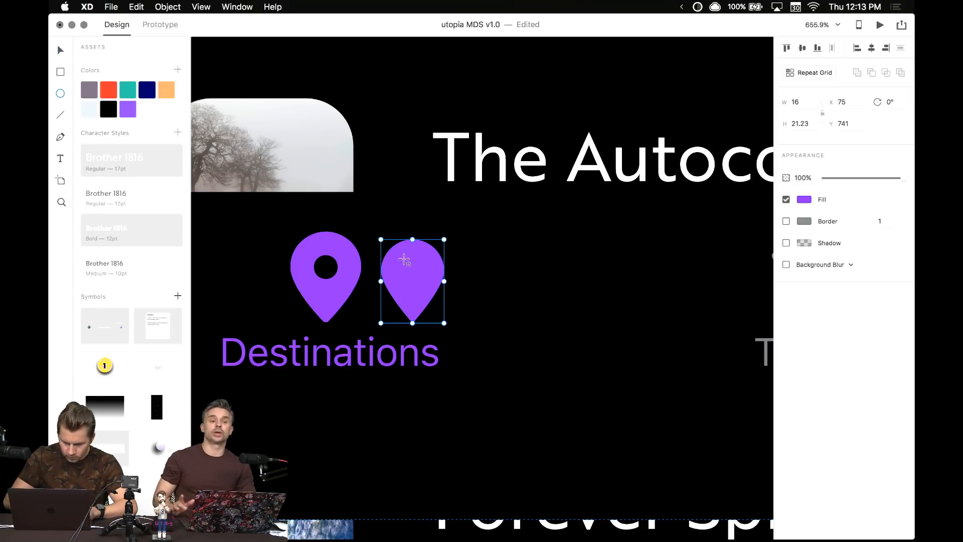
- Draw a 6 × 6 circle in the head of the new pin and subtract it from the pin shape
{"action": "key", "text": "e"}
{"action": "left_click_drag", "start_coordinate": [403, 261], "coordinate": [427, 285]}
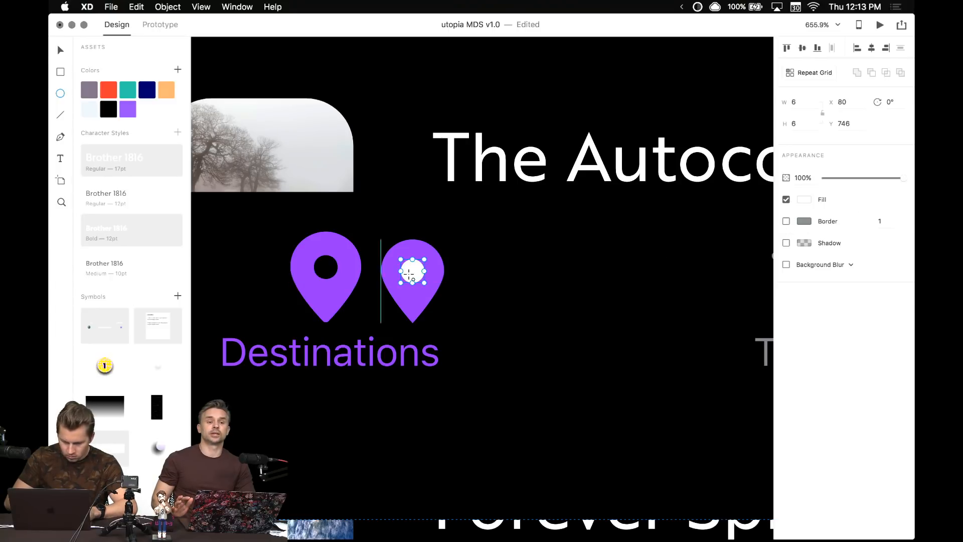
{"action": "key", "text": "Escape"}
{"action": "left_click", "coordinate": [420, 274]}
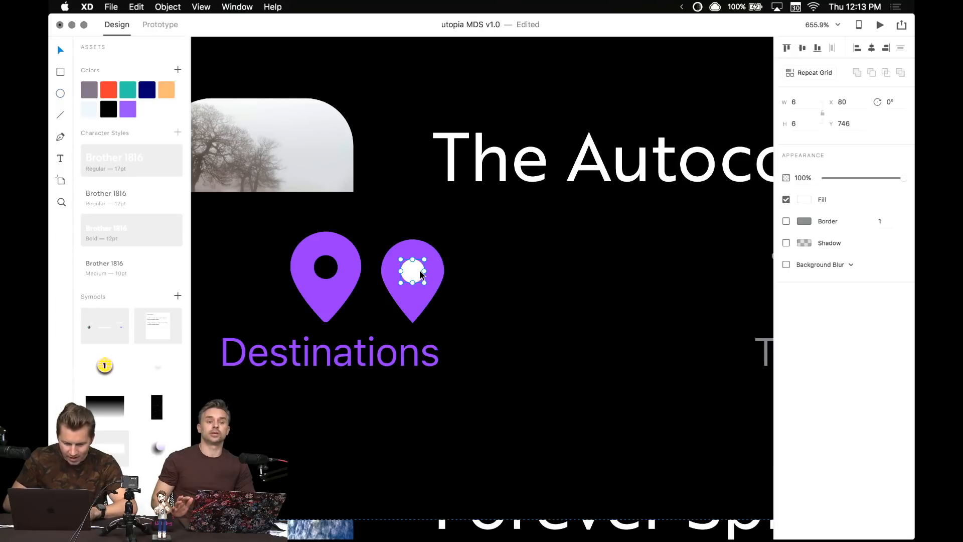
{"action": "left_click", "coordinate": [437, 269], "text": "shift"}
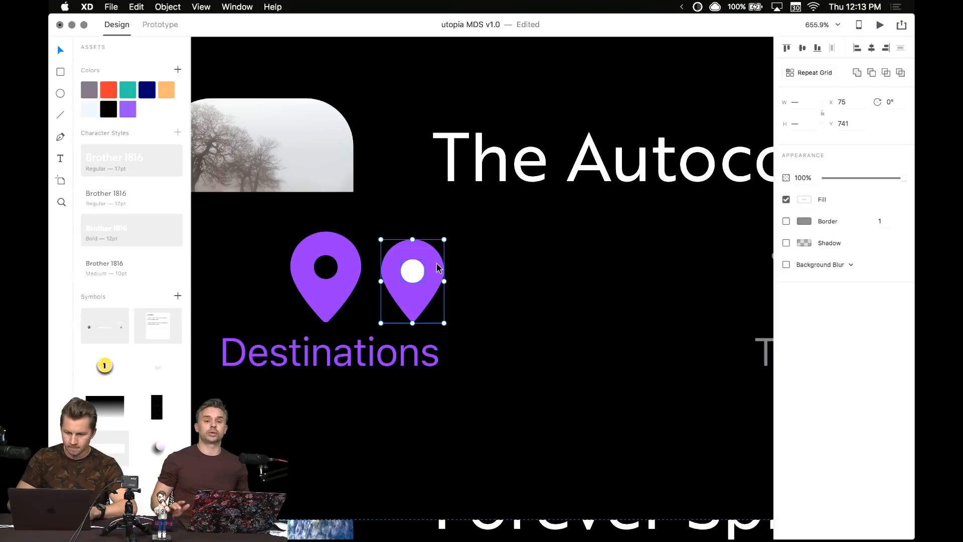
{"action": "left_click", "coordinate": [873, 73]}
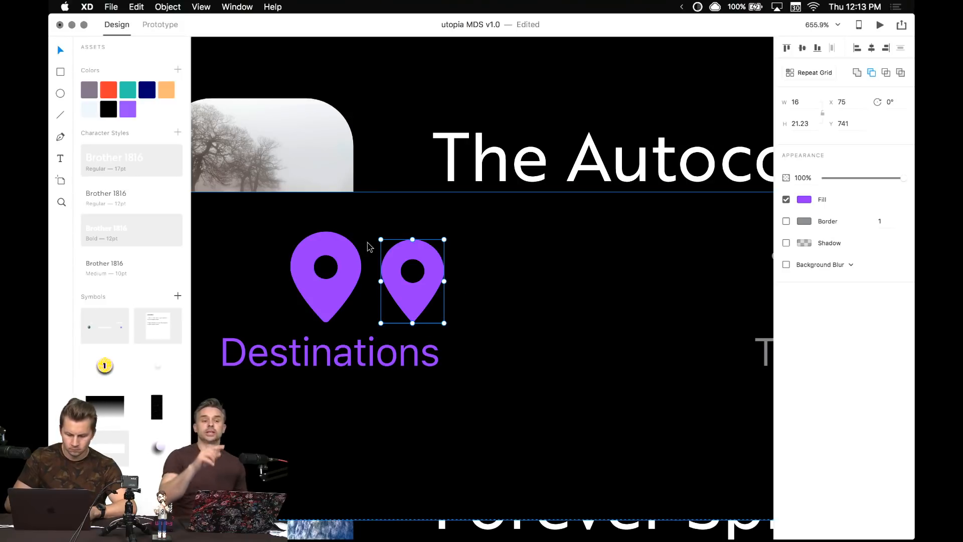
- Show the artboard's layers, expand the new pin's subtraction group and select the ellipse inside it
{"action": "key", "text": "super+y"}
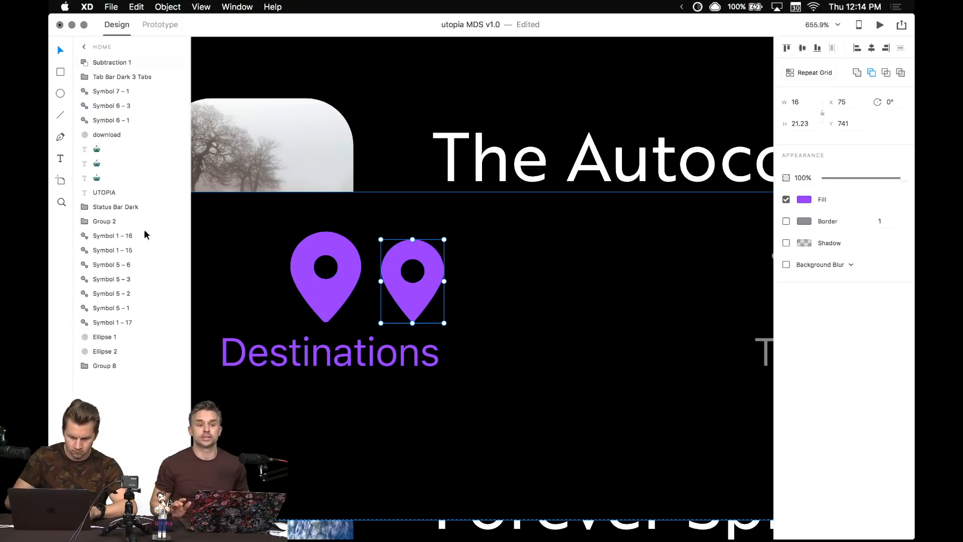
{"action": "left_click", "coordinate": [84, 62]}
{"action": "left_click", "coordinate": [110, 77]}
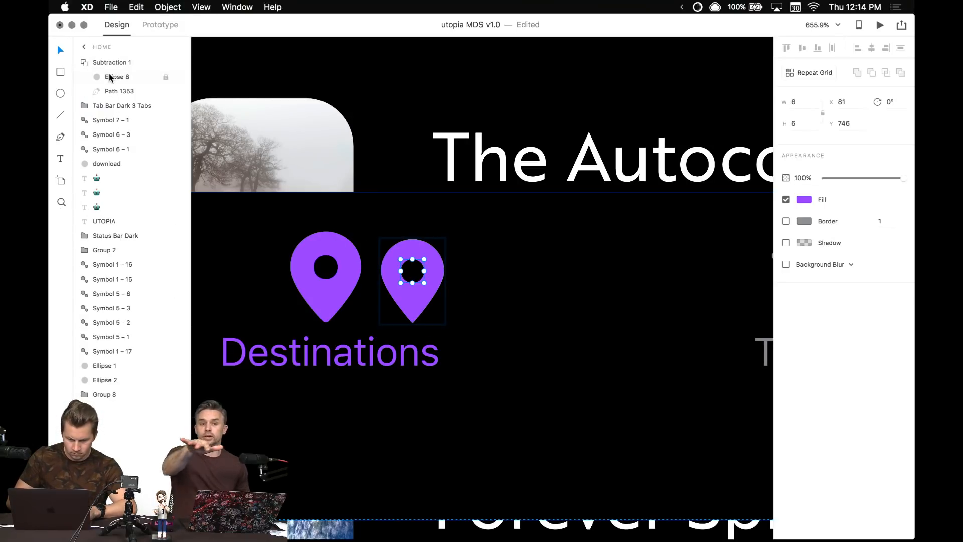
- Nudge the ellipse inside the new pin left and right, bringing it back to the centre of the pin's head at X 80
{"action": "key", "text": "Left"}
{"action": "key", "text": "Left"}
{"action": "key", "text": "Left"}
{"action": "key", "text": "Left"}
{"action": "key", "text": "Left"}
{"action": "key", "text": "Left"}
{"action": "key", "text": "Left"}
{"action": "key", "text": "Right"}
{"action": "key", "text": "Right"}
{"action": "key", "text": "Right"}
{"action": "key", "text": "Right"}
{"action": "key", "text": "Right"}
{"action": "key", "text": "Right"}
{"action": "key", "text": "Right"}
{"action": "key", "text": "Right"}
{"action": "key", "text": "Right"}
{"action": "key", "text": "Right"}
{"action": "key", "text": "Right"}
{"action": "key", "text": "Right"}
{"action": "key", "text": "Right"}
{"action": "key", "text": "Right"}
{"action": "key", "text": "Right"}
{"action": "key", "text": "Left"}
{"action": "key", "text": "Left"}
{"action": "key", "text": "Left"}
{"action": "key", "text": "Left"}
{"action": "key", "text": "Left"}
{"action": "key", "text": "Left"}
{"action": "key", "text": "Left"}
{"action": "key", "text": "Left"}
{"action": "key", "text": "Left"}
{"action": "key", "text": "Left"}
{"action": "key", "text": "Left"}
{"action": "key", "text": "Left"}
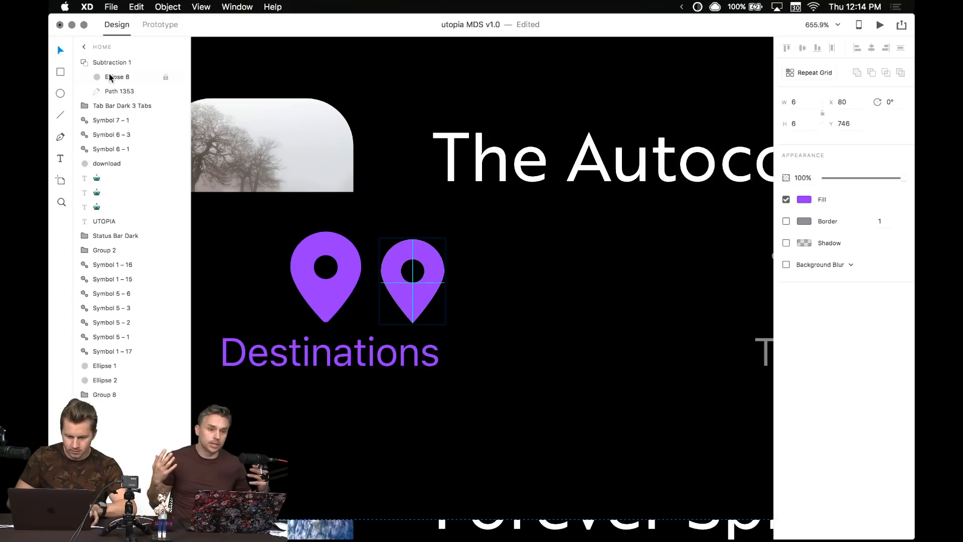
{"action": "key", "text": "Right"}
{"action": "key", "text": "Right"}
{"action": "key", "text": "Right"}
{"action": "key", "text": "Right"}
{"action": "key", "text": "Right"}
{"action": "key", "text": "Right"}
{"action": "key", "text": "Right"}
{"action": "key", "text": "Right"}
{"action": "key", "text": "Right"}
{"action": "key", "text": "Right"}
{"action": "key", "text": "Right"}
{"action": "key", "text": "Right"}
{"action": "key", "text": "Right"}
{"action": "left_click_drag", "start_coordinate": [445, 267], "coordinate": [409, 268]}
- Ungroup the new pin's subtraction, then reselect the loose ellipse and path and subtract them again
{"action": "key", "text": "super+shift+g"}
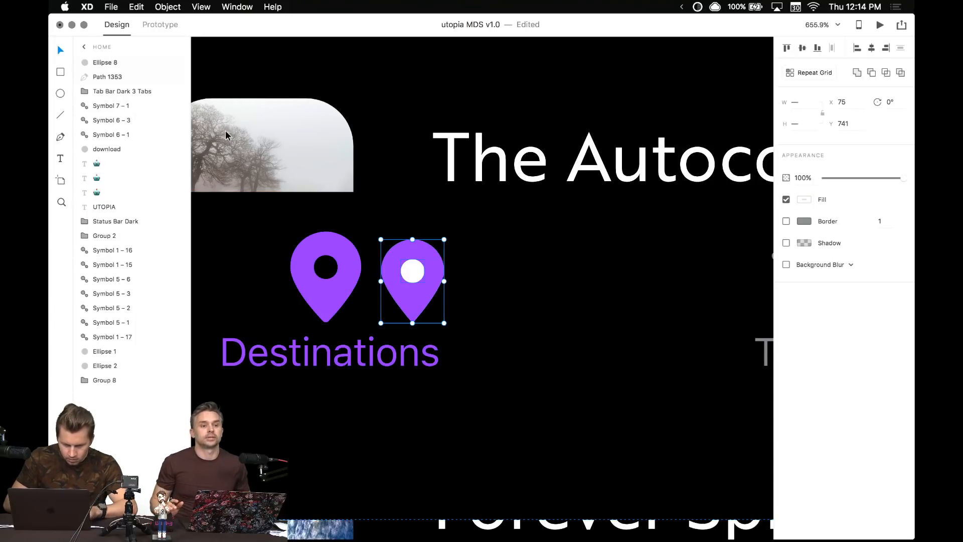
{"action": "left_click", "coordinate": [117, 95]}
{"action": "left_click_drag", "start_coordinate": [110, 63], "coordinate": [107, 75]}
{"action": "left_click", "coordinate": [114, 77], "text": "shift"}
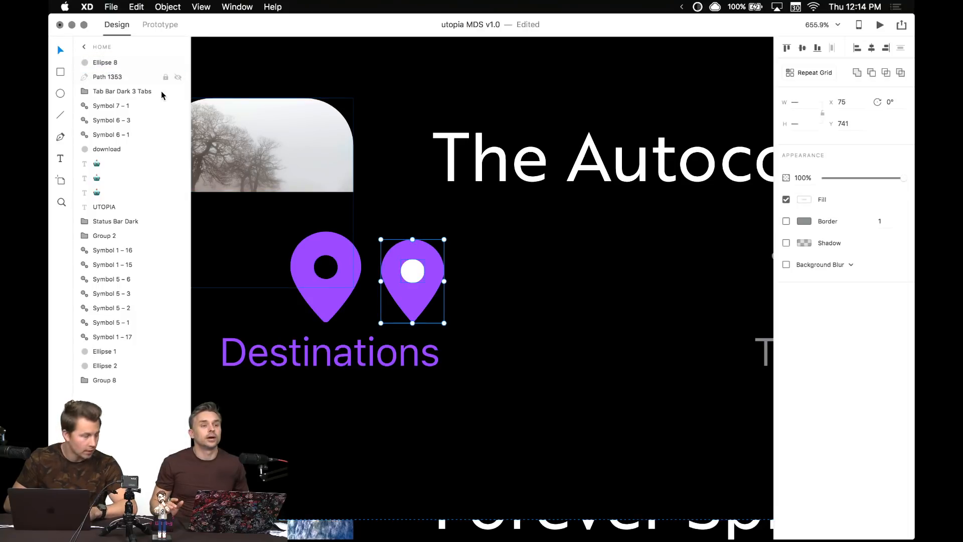
{"action": "left_click", "coordinate": [871, 72]}
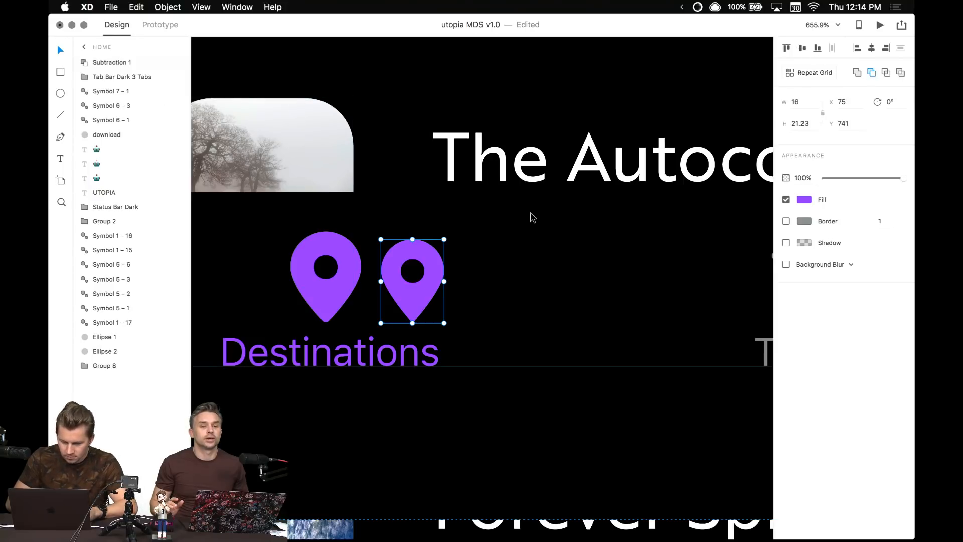
- Select the ellipse within the recreated subtraction group and nudge it sideways and vertically, returning it to X 80, Y 746
{"action": "double_click", "coordinate": [98, 63]}
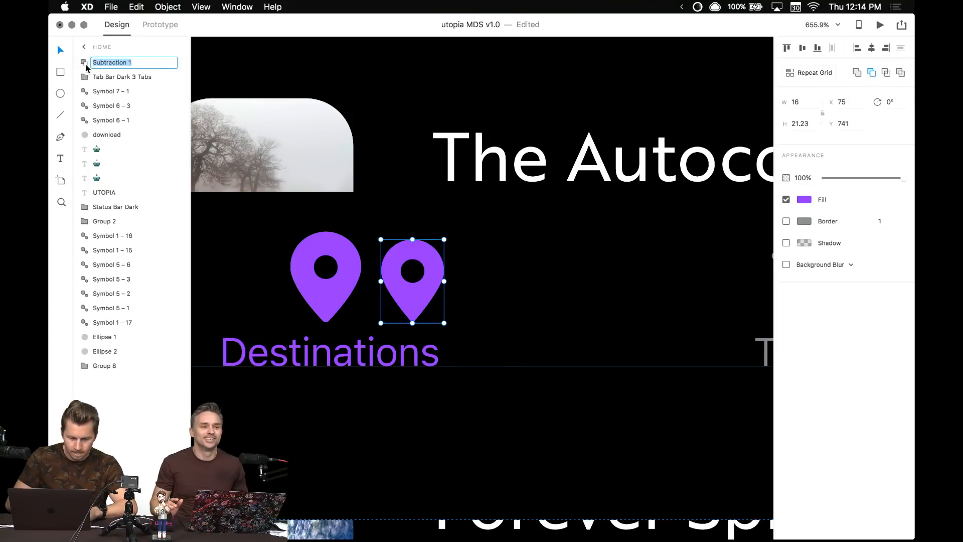
{"action": "left_click", "coordinate": [86, 66]}
{"action": "left_click", "coordinate": [131, 78]}
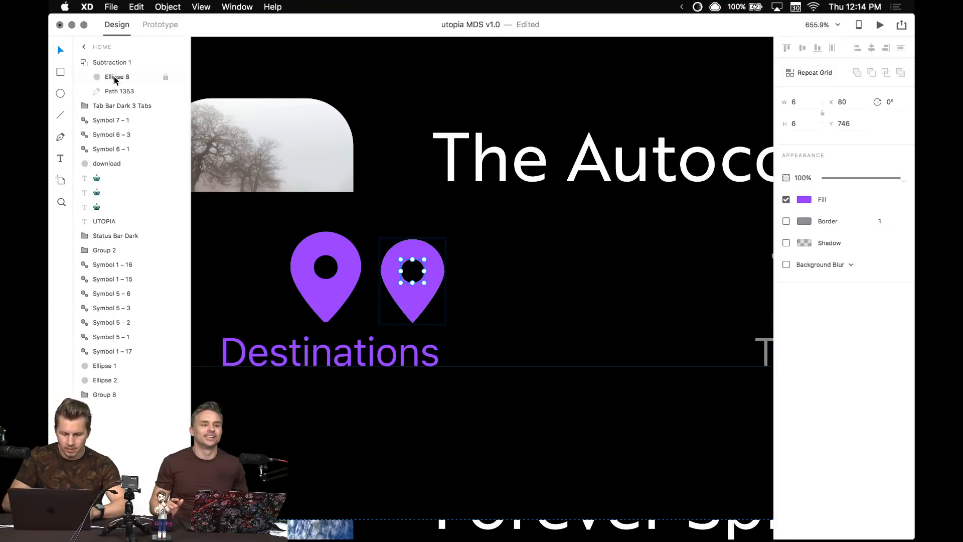
{"action": "key", "text": "shift+Right"}
{"action": "key", "text": "shift+Left"}
{"action": "key", "text": "shift+Left"}
{"action": "key", "text": "Right"}
{"action": "key", "text": "Left"}
{"action": "key", "text": "Left"}
{"action": "key", "text": "Right"}
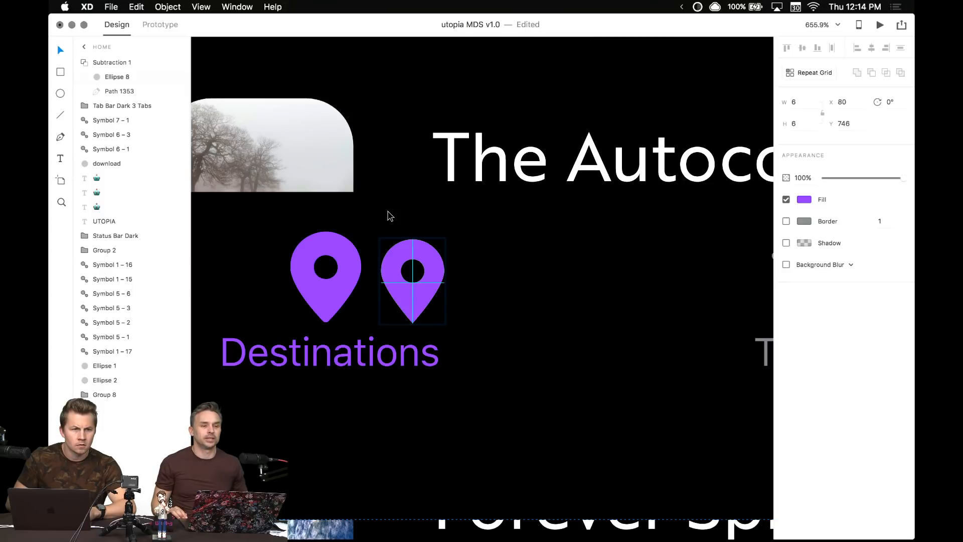
{"action": "key", "text": "shift+Down"}
{"action": "key", "text": "shift+Down"}
{"action": "key", "text": "shift+Up"}
{"action": "key", "text": "shift+Up"}
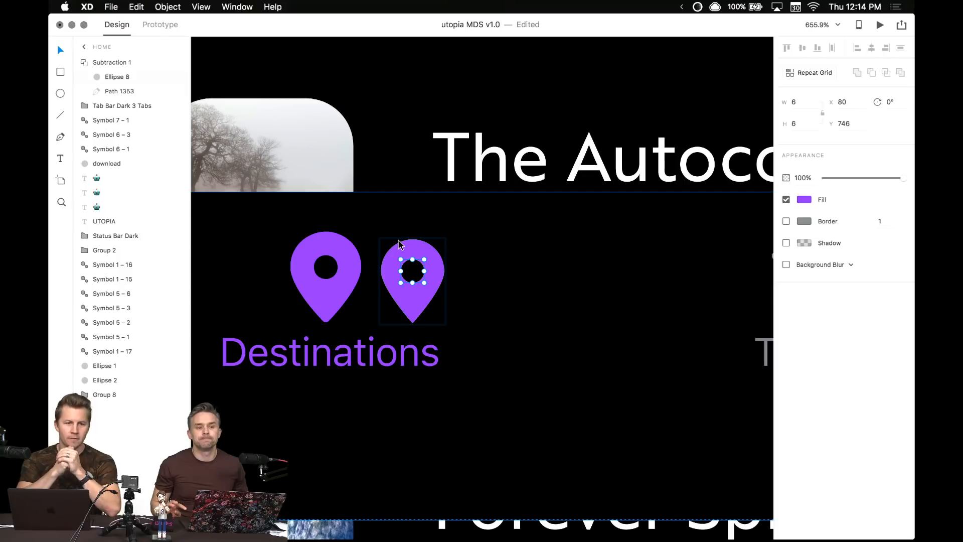
- Open the new pin's outer path for point editing, select its lowest anchor point, and leave the path unchanged
{"action": "left_click", "coordinate": [525, 261]}
{"action": "left_click", "coordinate": [408, 313]}
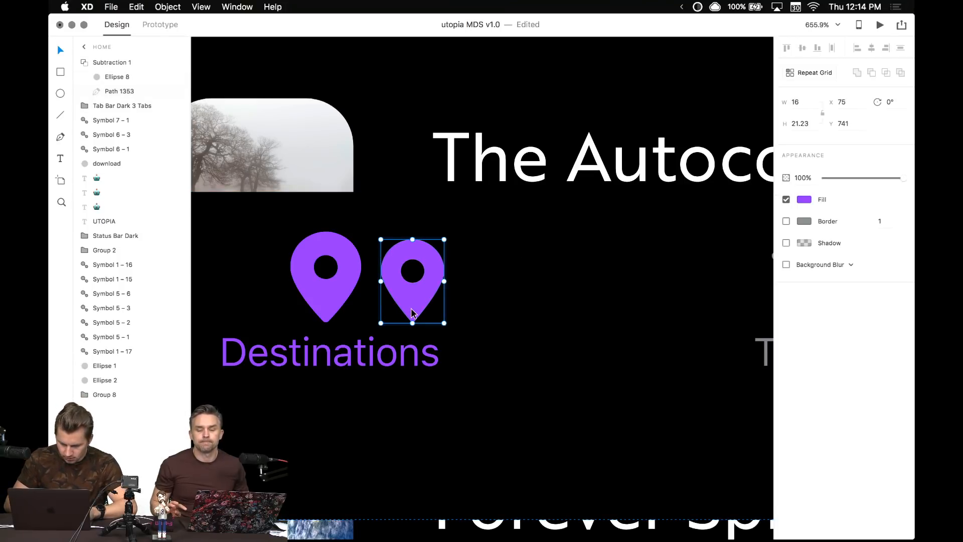
{"action": "double_click", "coordinate": [412, 313]}
{"action": "left_click", "coordinate": [412, 324]}
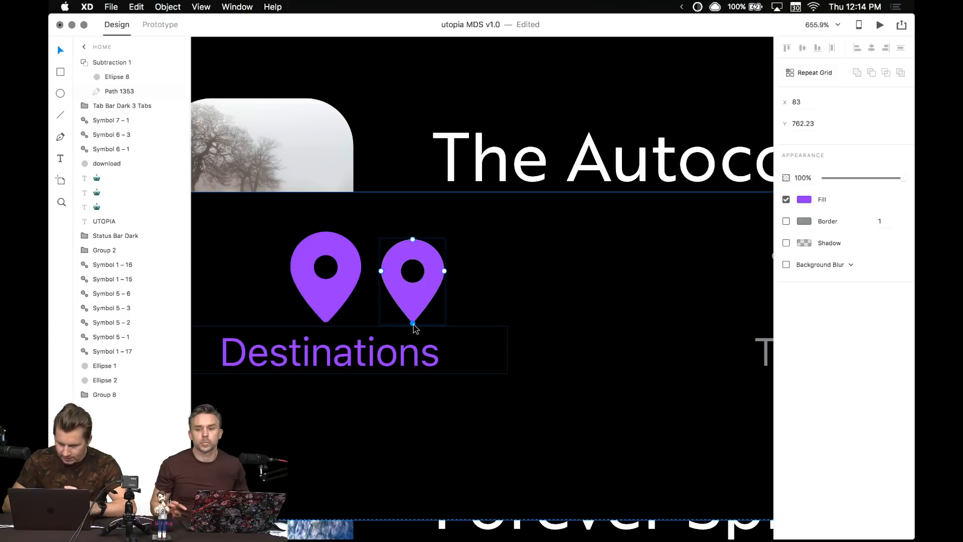
{"action": "left_click", "coordinate": [456, 292]}
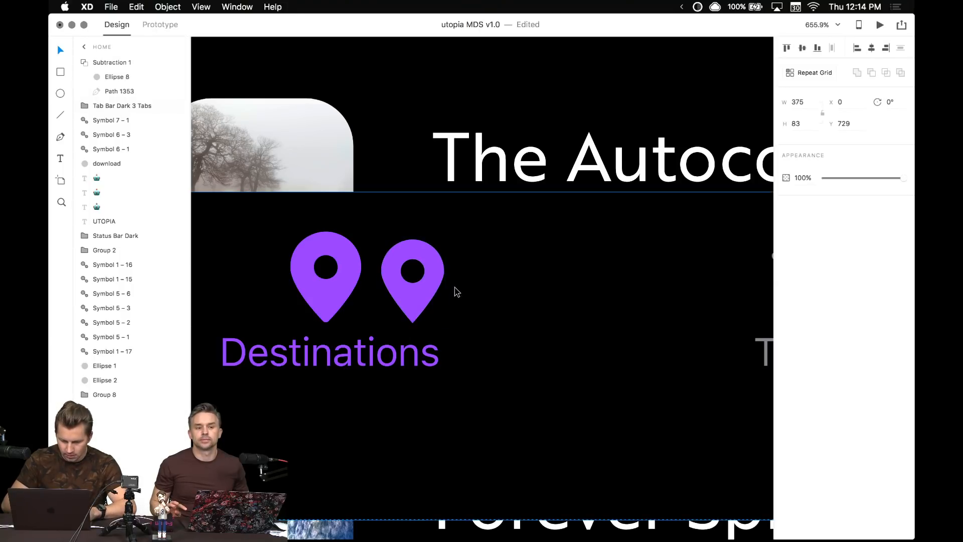
- Delete the demonstration pin standing beside the Destinations icon
{"action": "scroll", "coordinate": [420, 303], "scroll_direction": "down", "scroll_amount": 5}
{"action": "left_click", "coordinate": [422, 300]}
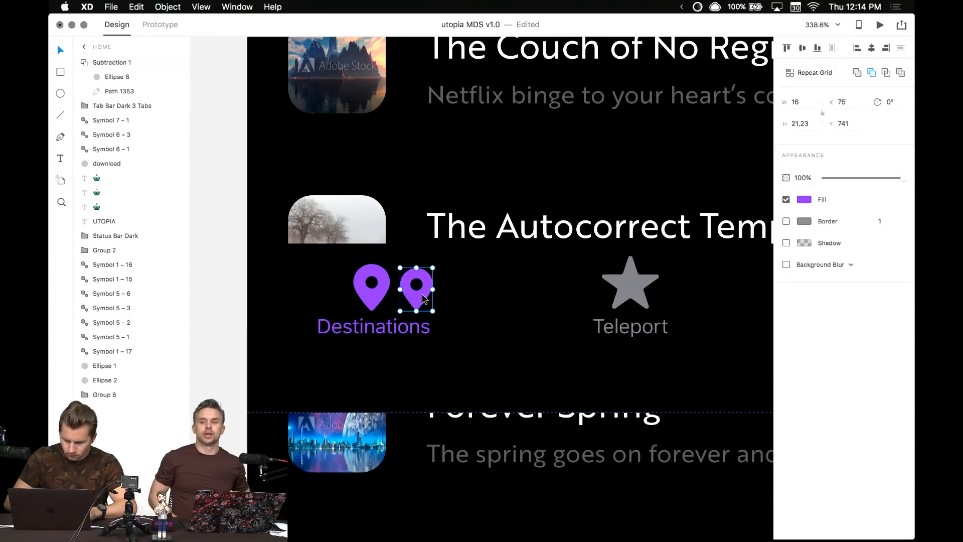
{"action": "key", "text": "Delete"}
{"action": "scroll", "coordinate": [422, 300], "scroll_direction": "down", "scroll_amount": 5}
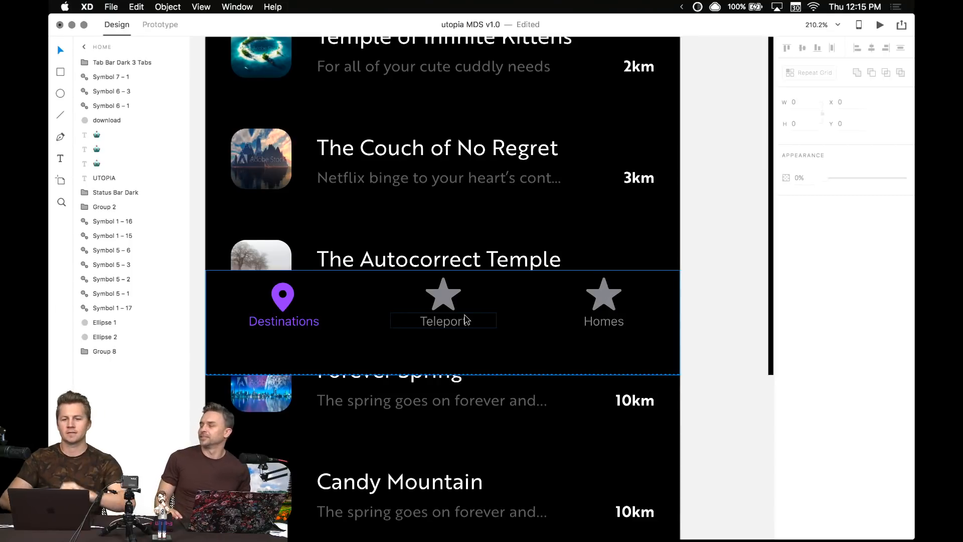
- Select the Teleport tab's star icon and switch to the Nucleo icon library
{"action": "left_click", "coordinate": [450, 299], "text": "super"}
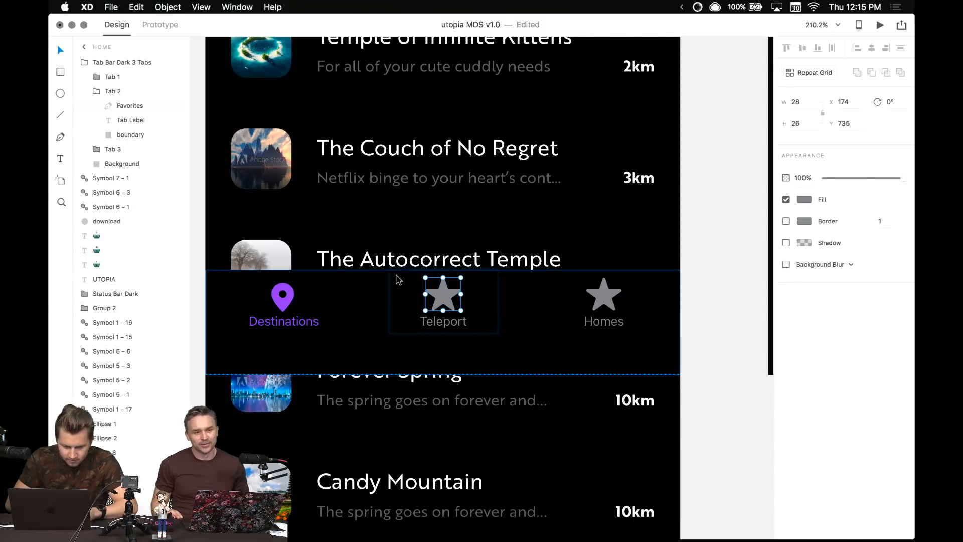
{"action": "key", "text": "ctrl+Left"}
{"action": "key", "text": "ctrl+Right"}
{"action": "key", "text": "ctrl+Up"}
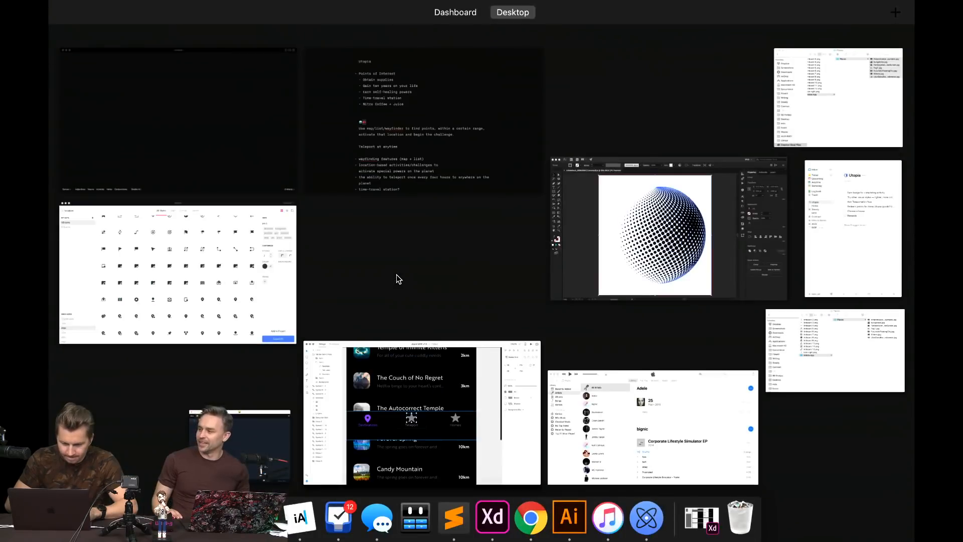
{"action": "left_click", "coordinate": [184, 276]}
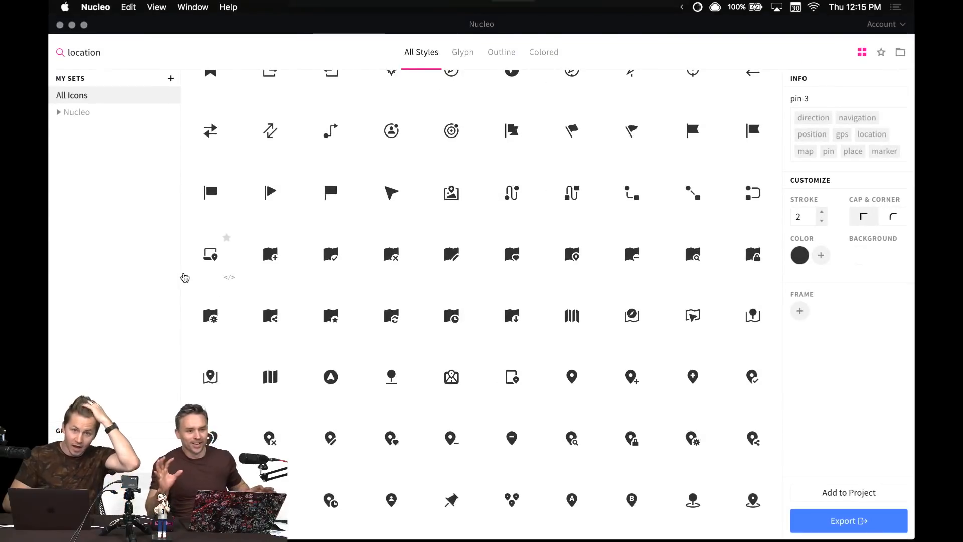
{"action": "key", "text": "ctrl+Up"}
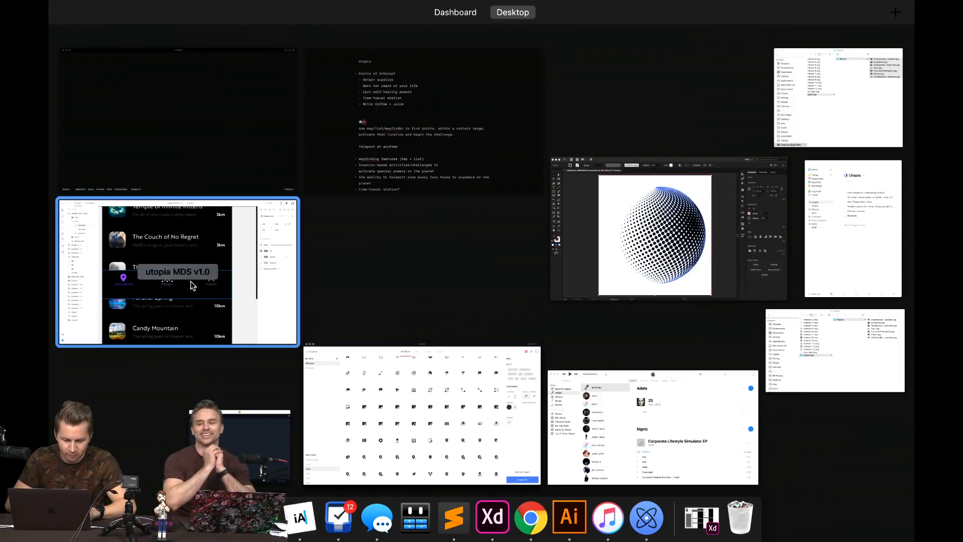
{"action": "left_click", "coordinate": [188, 276]}
{"action": "key", "text": "ctrl+Up"}
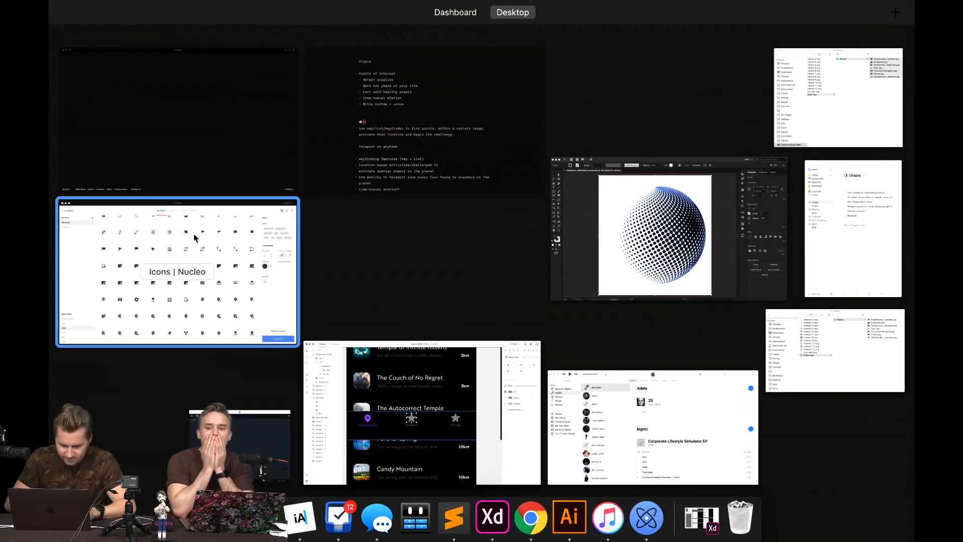
{"action": "left_click", "coordinate": [196, 202]}
- Replace the existing icon search term with "teleport"
{"action": "double_click", "coordinate": [149, 50]}
{"action": "type", "text": "t"}
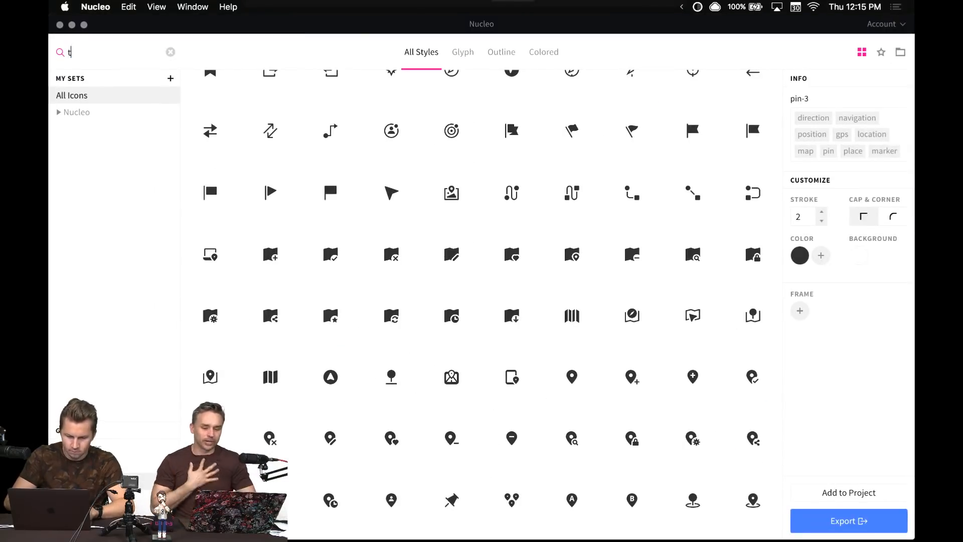
{"action": "type", "text": "eleport"}
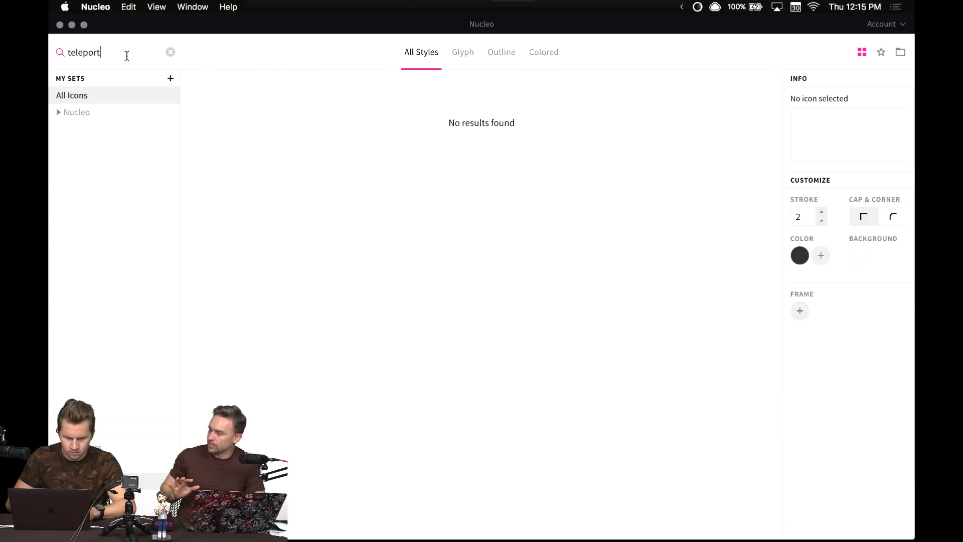
- Search the icon library for "time", for "warp", and once more for "time"
{"action": "key", "text": "BackSpace"}
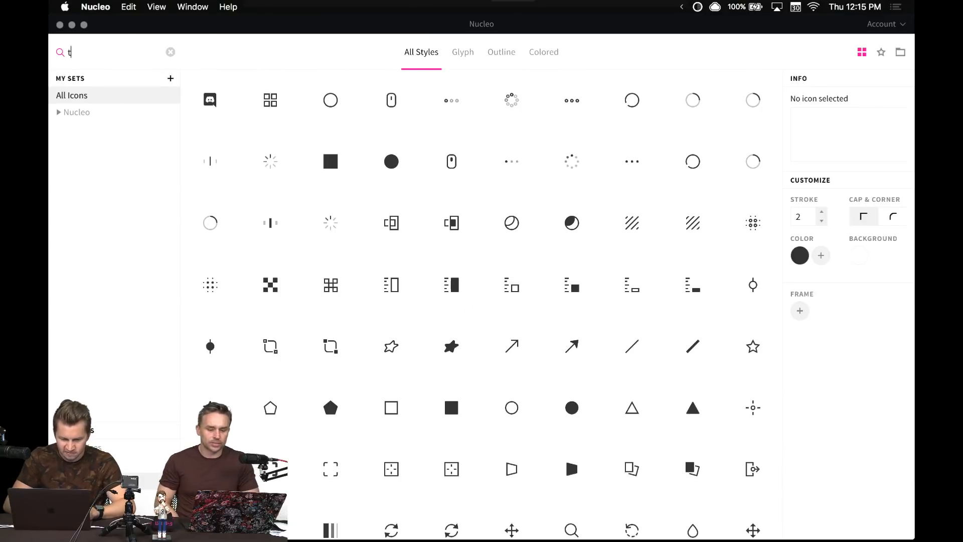
{"action": "key", "text": "BackSpace"}
{"action": "type", "text": "time"}
{"action": "key", "text": "super+a"}
{"action": "type", "text": "warp"}
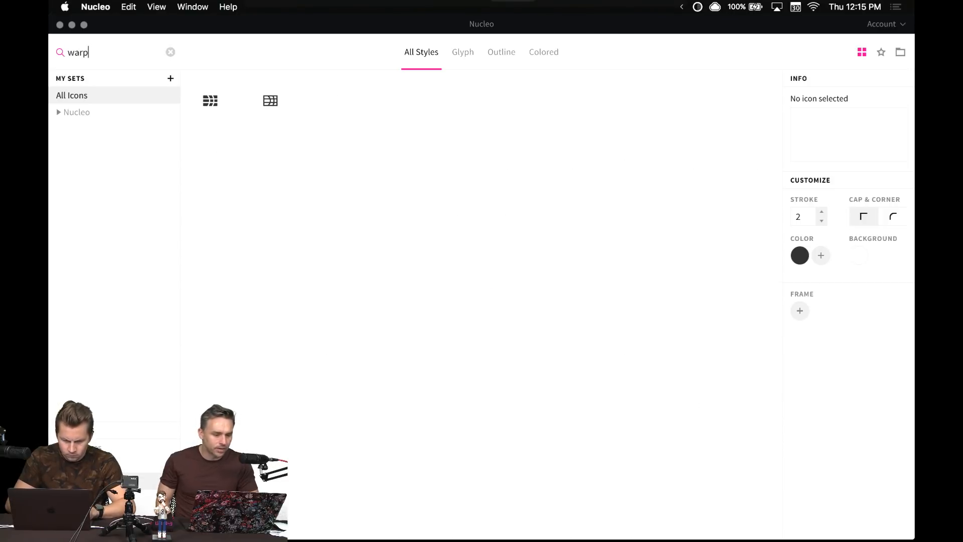
{"action": "key", "text": "super+a"}
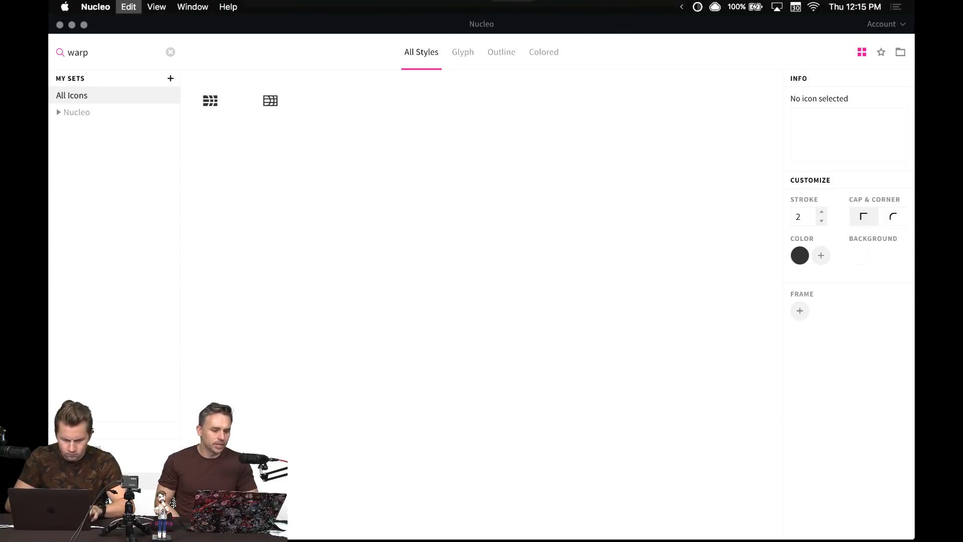
{"action": "key", "text": "BackSpace"}
{"action": "type", "text": "time"}
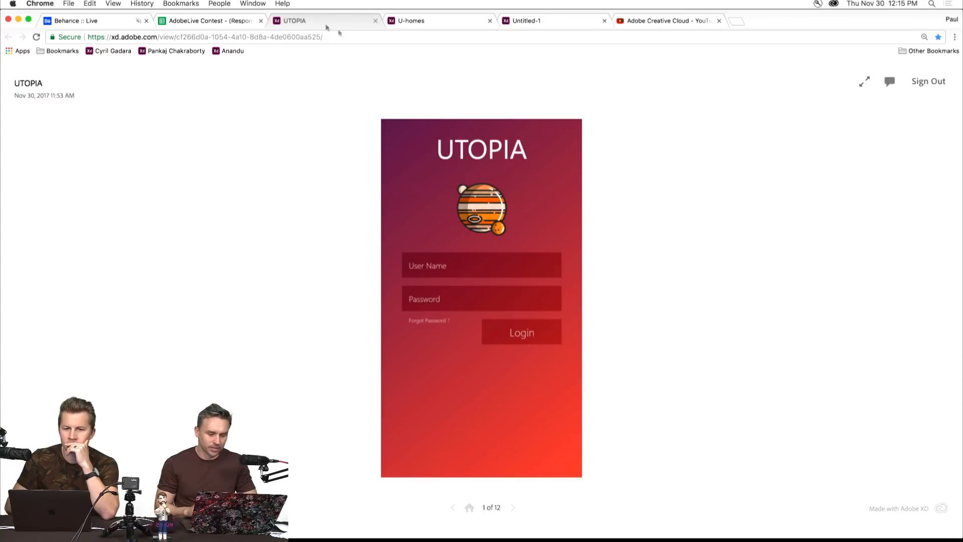
- Reload the shared UTOPIA prototype page in Chrome
{"action": "key", "text": "super+r"}
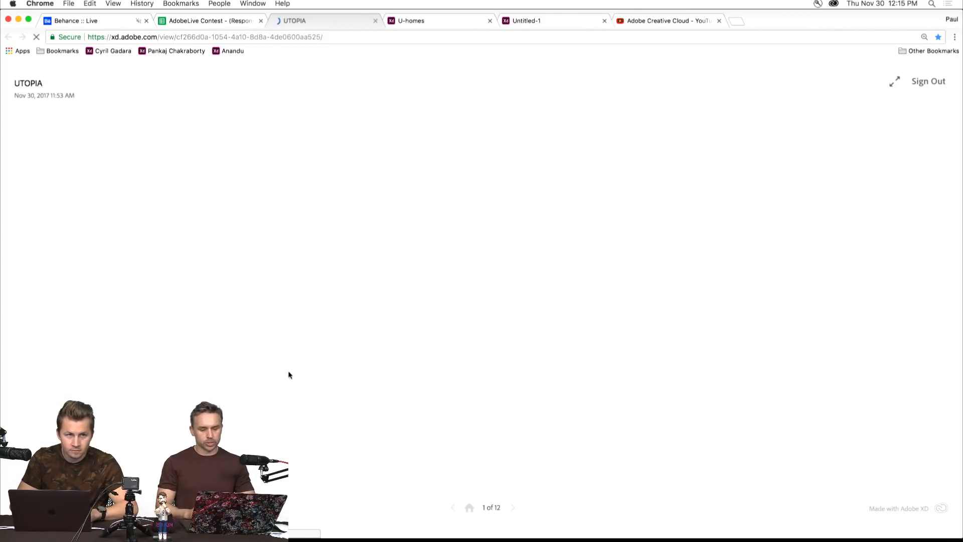
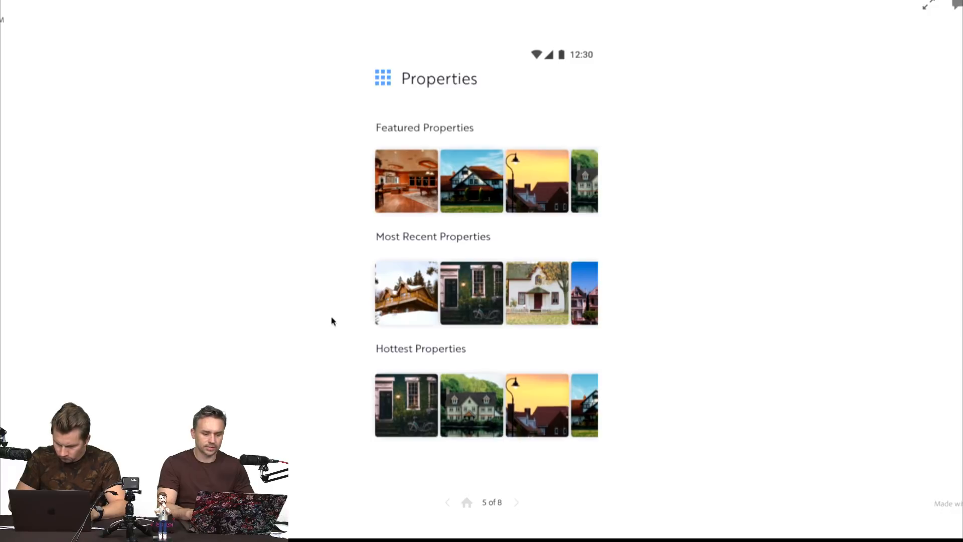
- Go to Properties through the shared prototype's grid menu and look through the property listings
{"action": "left_click", "coordinate": [366, 254]}
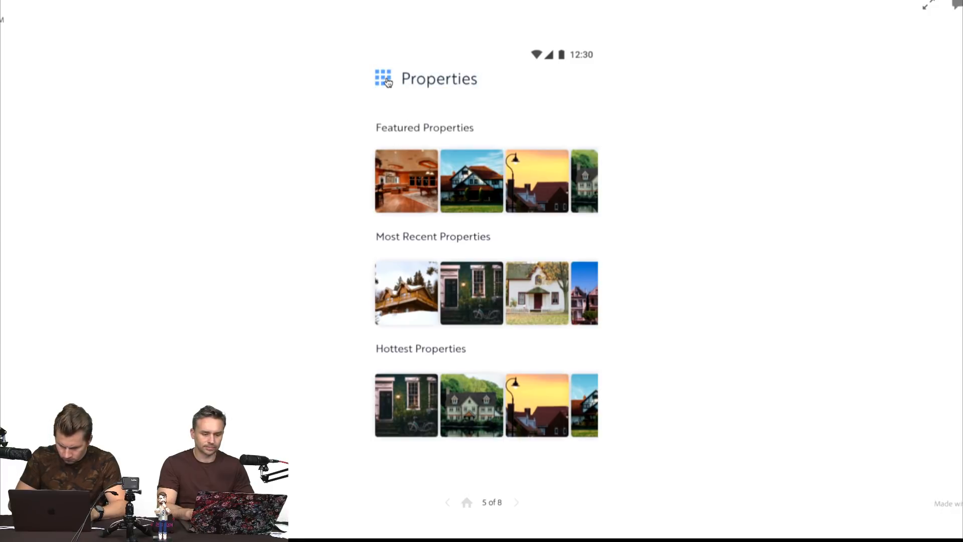
{"action": "left_click", "coordinate": [384, 79]}
{"action": "left_click", "coordinate": [378, 232]}
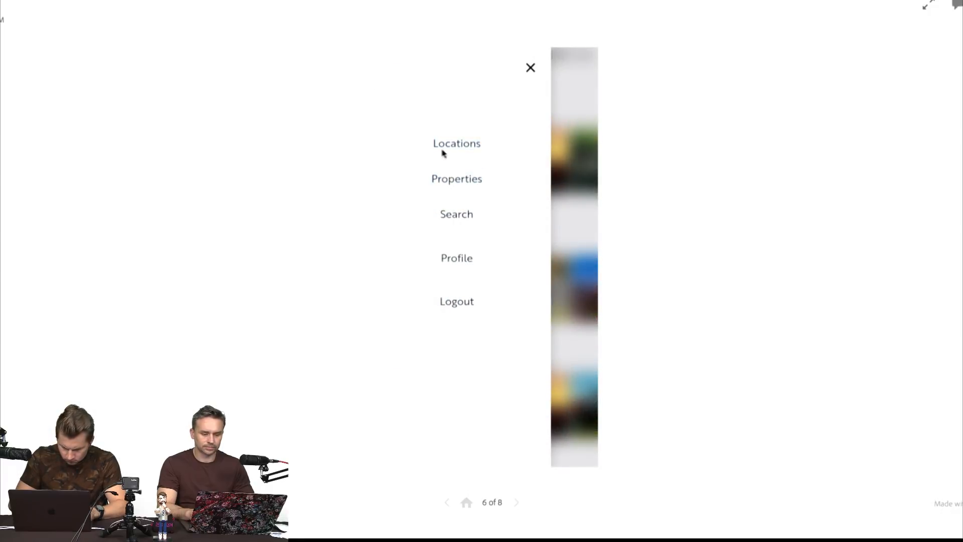
{"action": "left_click", "coordinate": [453, 182]}
{"action": "scroll", "coordinate": [471, 279], "scroll_direction": "down", "scroll_amount": 5}
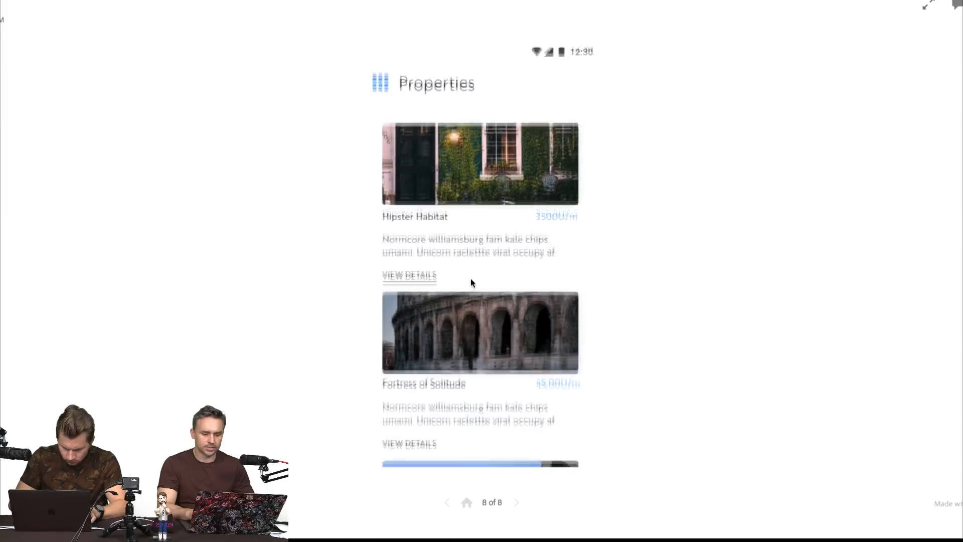
{"action": "scroll", "coordinate": [470, 279], "scroll_direction": "up", "scroll_amount": 5}
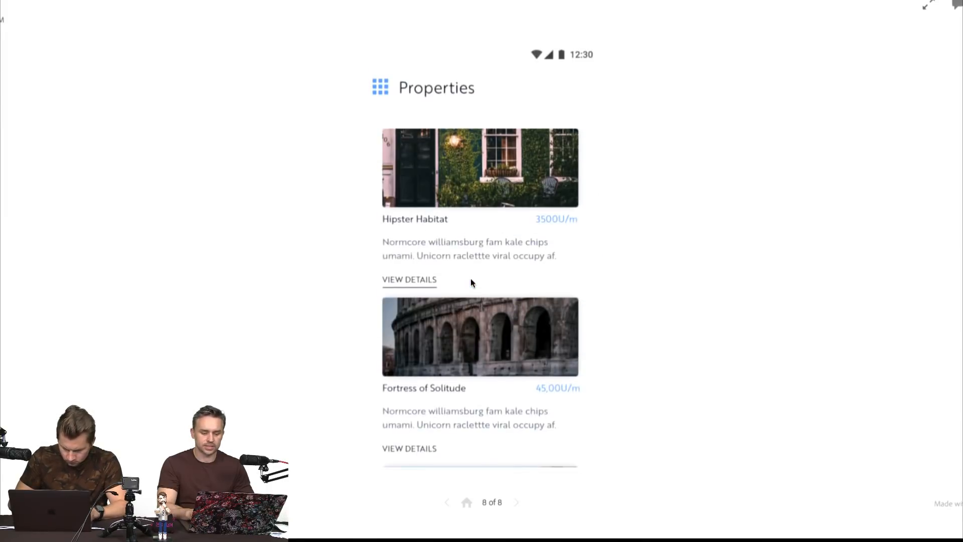
{"action": "scroll", "coordinate": [471, 279], "scroll_direction": "down", "scroll_amount": 5}
{"action": "scroll", "coordinate": [471, 280], "scroll_direction": "up", "scroll_amount": 5}
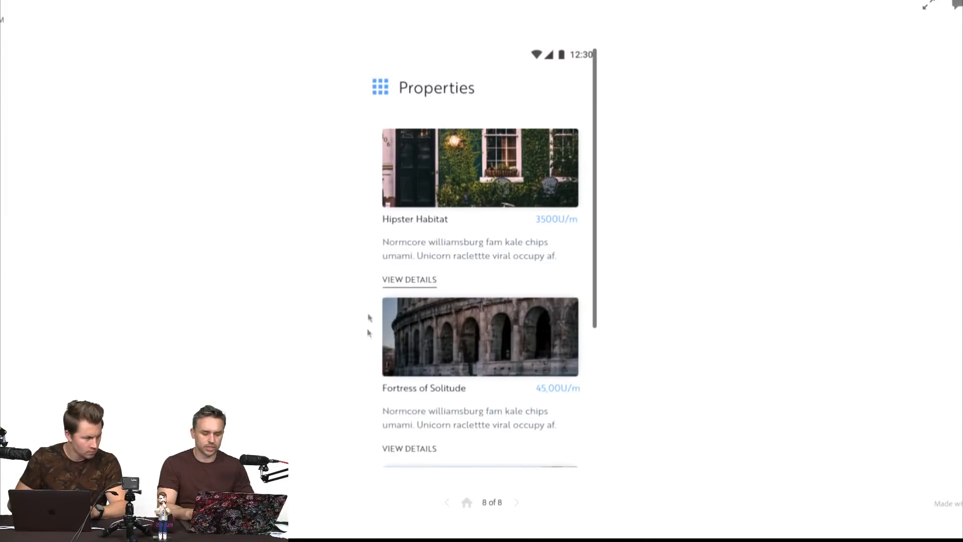
- Step back through the prototype's screens from the property listings to the SignUp form
{"action": "left_click", "coordinate": [448, 504]}
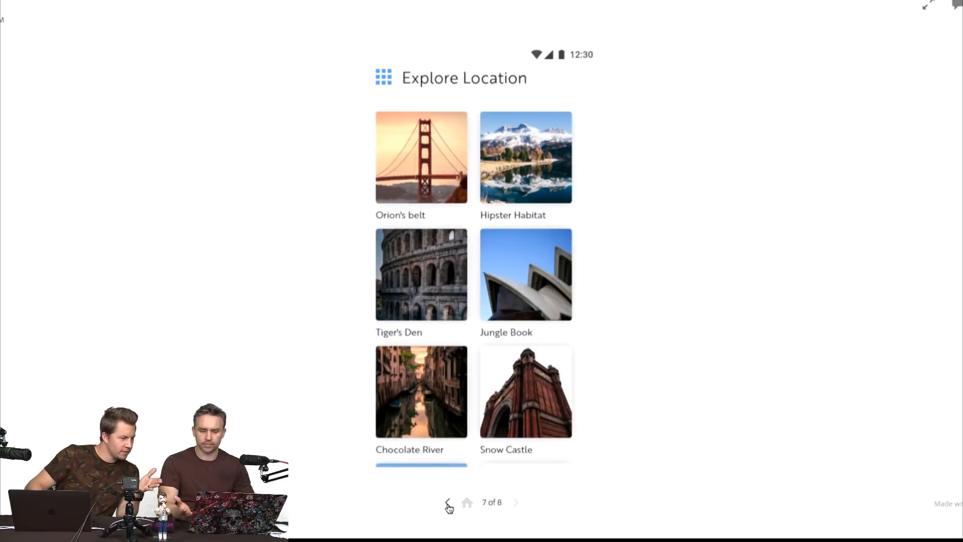
{"action": "left_click", "coordinate": [447, 504]}
{"action": "left_click", "coordinate": [448, 503]}
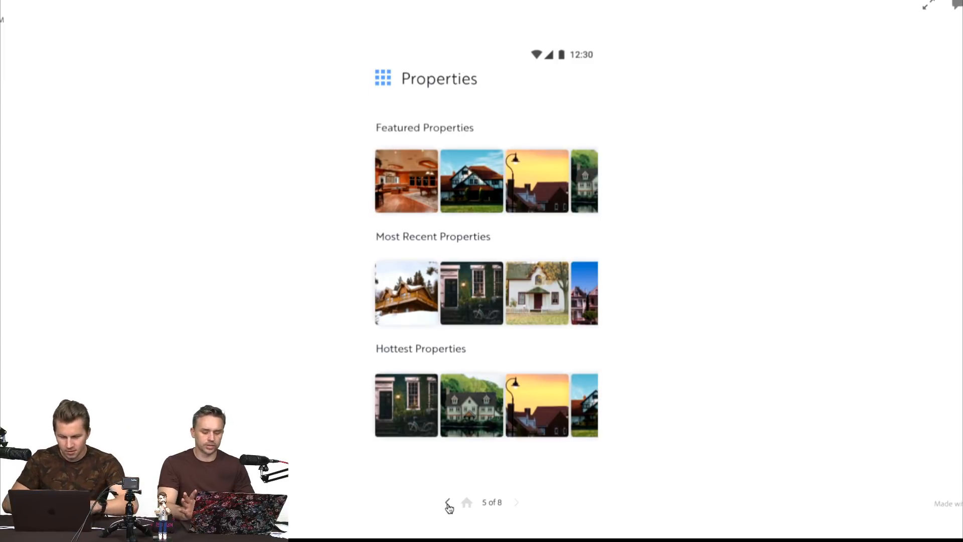
{"action": "left_click", "coordinate": [448, 503]}
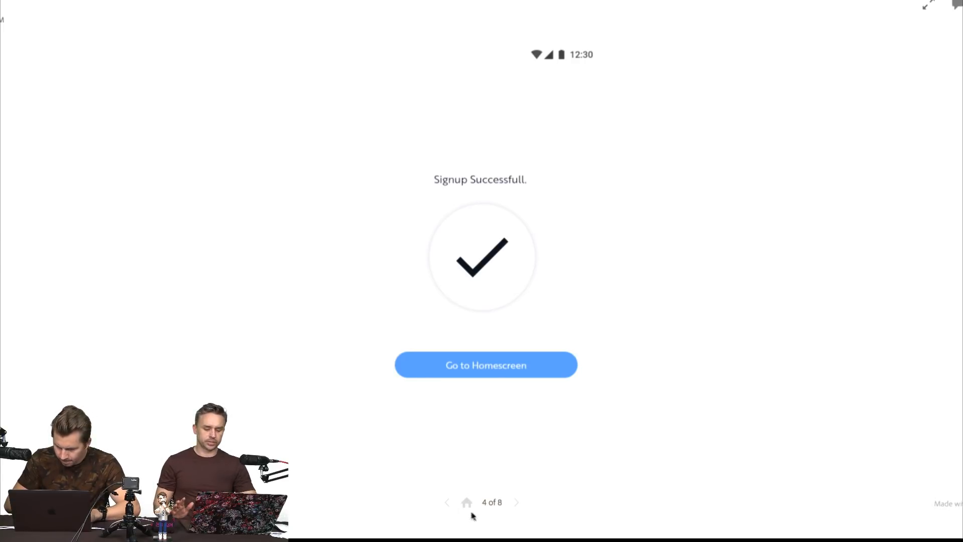
{"action": "left_click", "coordinate": [447, 503]}
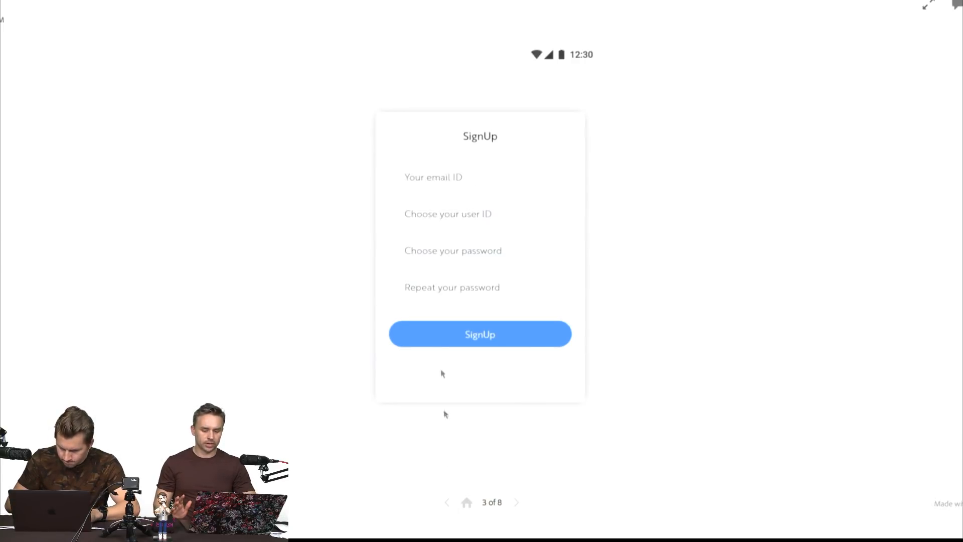
- Go through the prototype's SignUp confirmation to its Properties homescreen and leave the full-screen view
{"action": "left_click", "coordinate": [470, 334]}
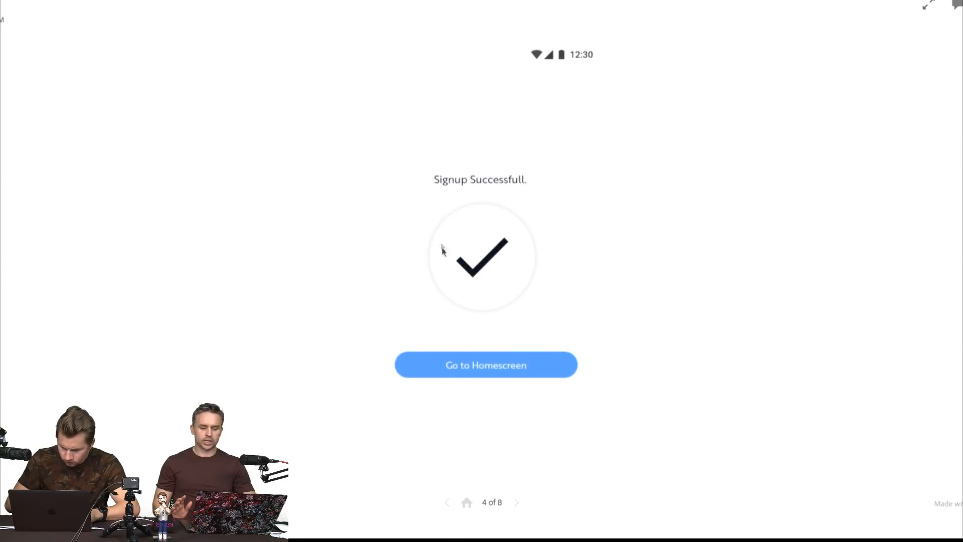
{"action": "left_click", "coordinate": [470, 361]}
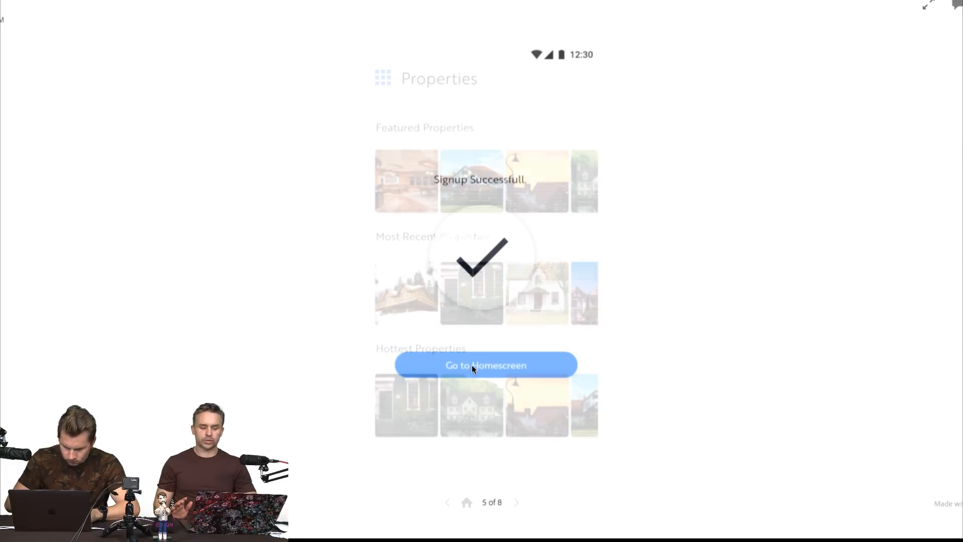
{"action": "key", "text": "Escape"}
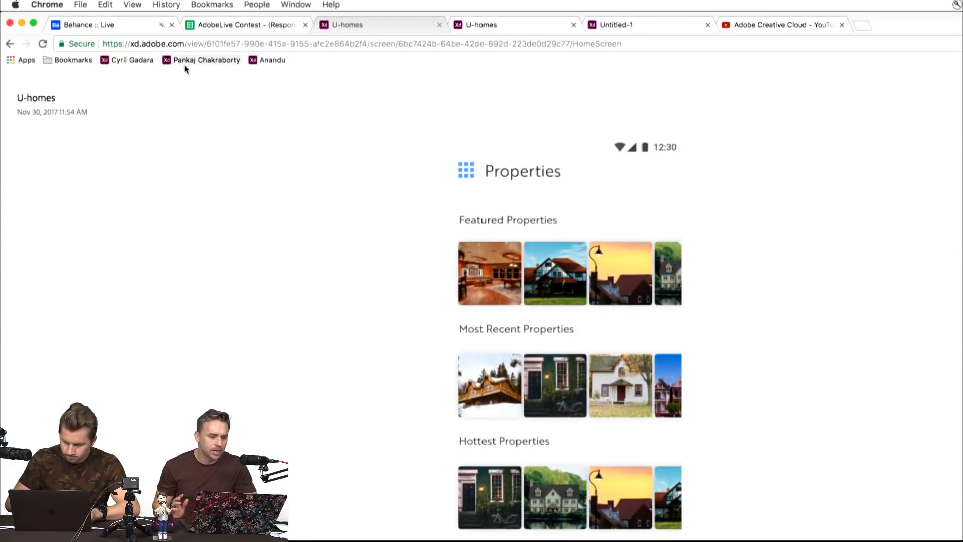
- Open the last bookmarked contest prototype and view the Lord Commander profile twice, returning to the Explore Utopia page each time
{"action": "left_click", "coordinate": [258, 61]}
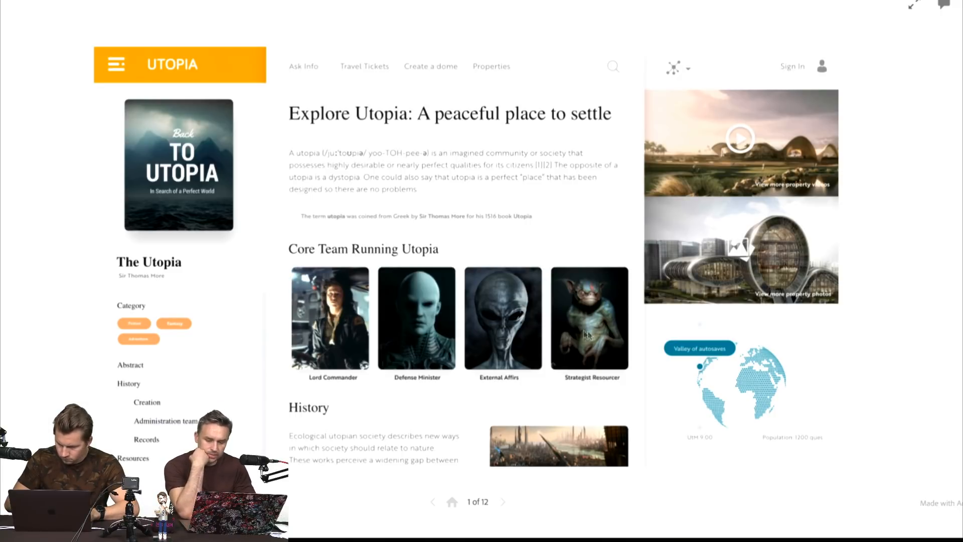
{"action": "left_click", "coordinate": [332, 310]}
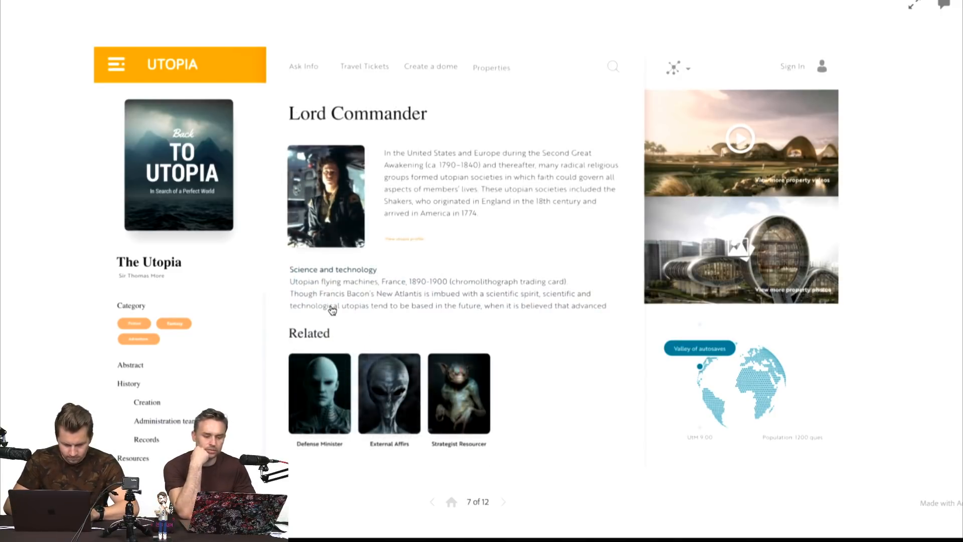
{"action": "left_click", "coordinate": [504, 249]}
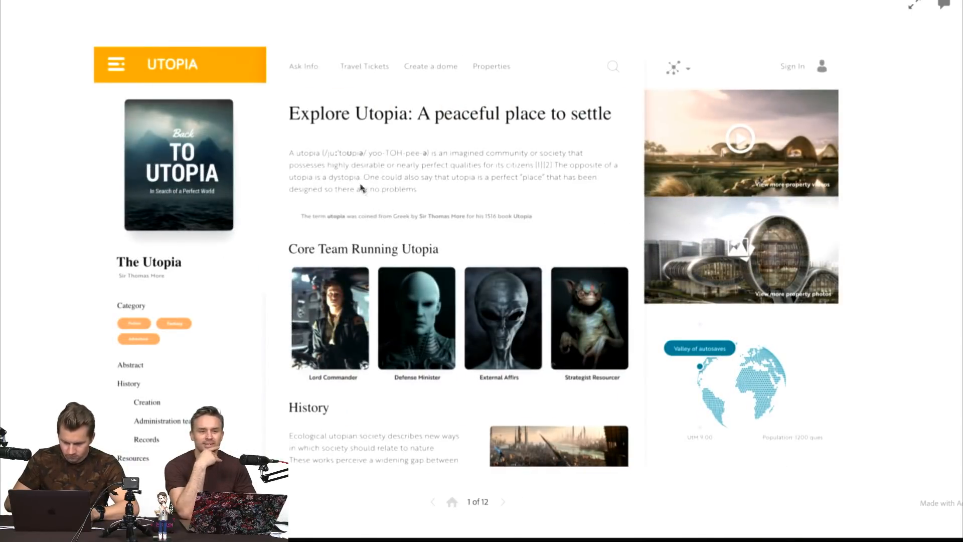
{"action": "left_click", "coordinate": [327, 314]}
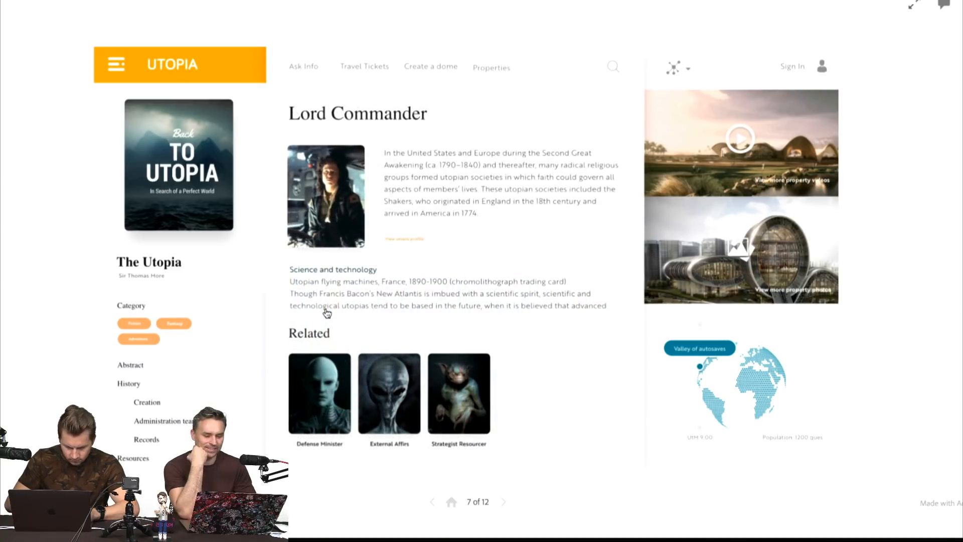
{"action": "left_click", "coordinate": [346, 320]}
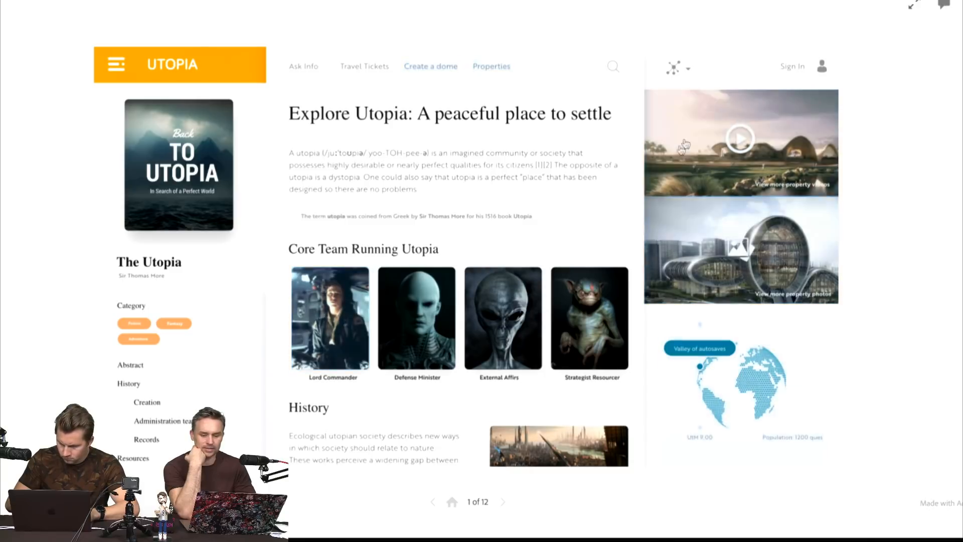
- View the property videos page and its photo gallery, enlarge a property photo, and return to the gallery
{"action": "left_click", "coordinate": [712, 139]}
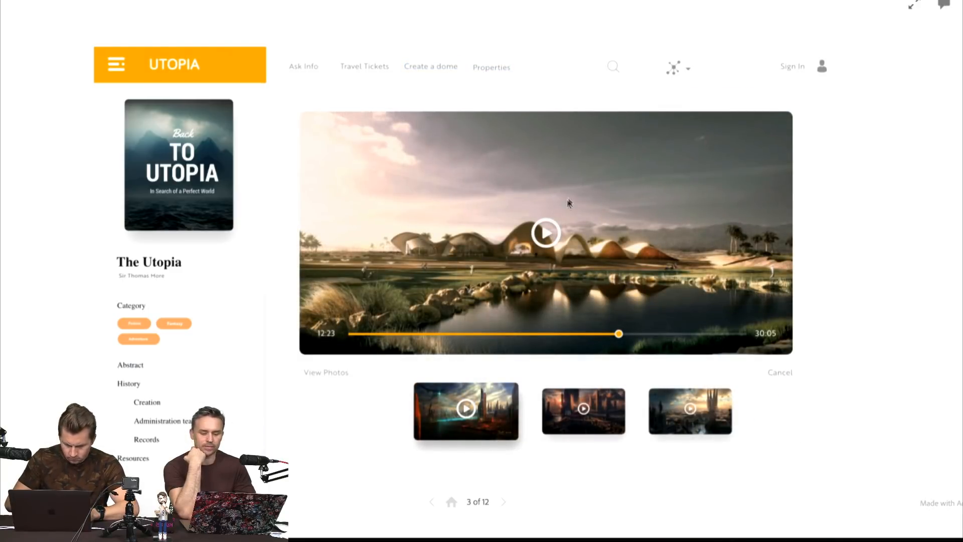
{"action": "left_click", "coordinate": [353, 414]}
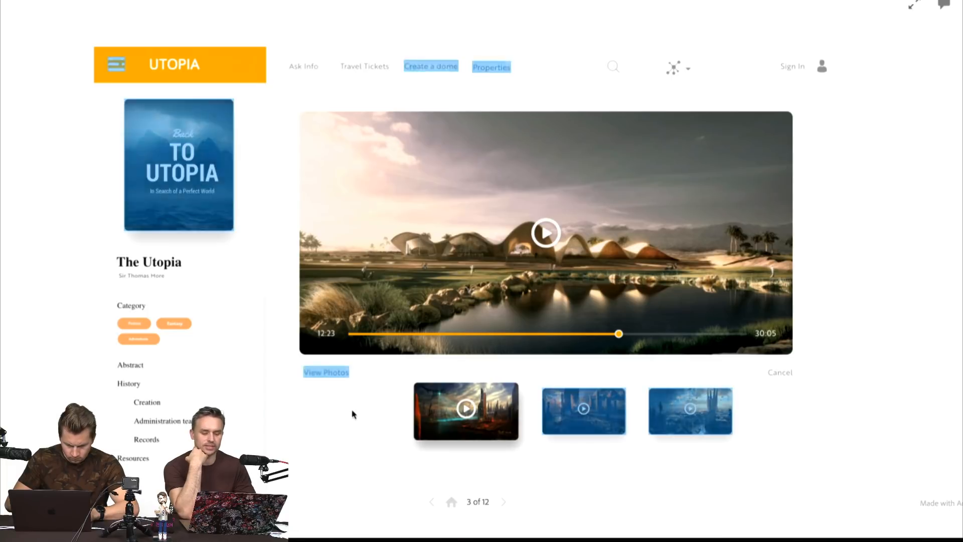
{"action": "left_click", "coordinate": [353, 414]}
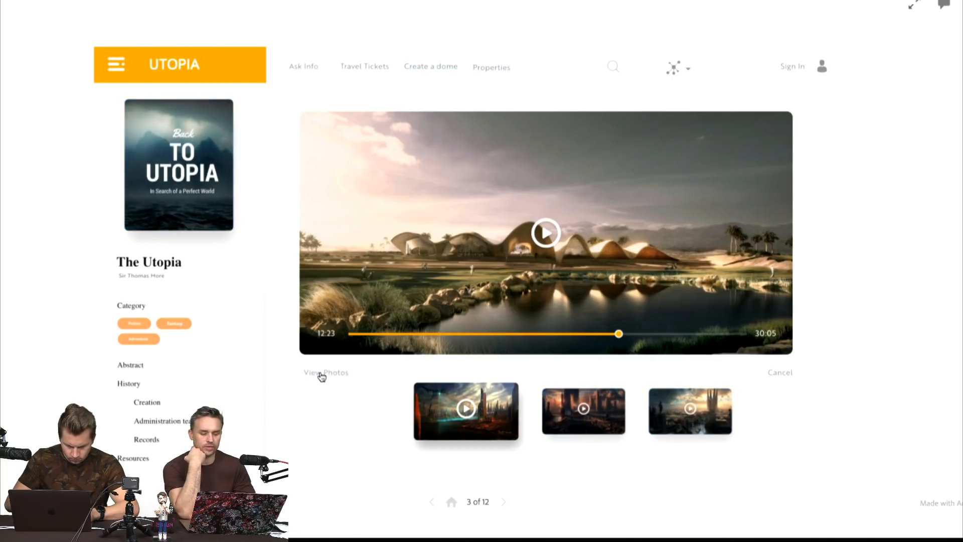
{"action": "left_click", "coordinate": [321, 376]}
{"action": "left_click", "coordinate": [421, 288]}
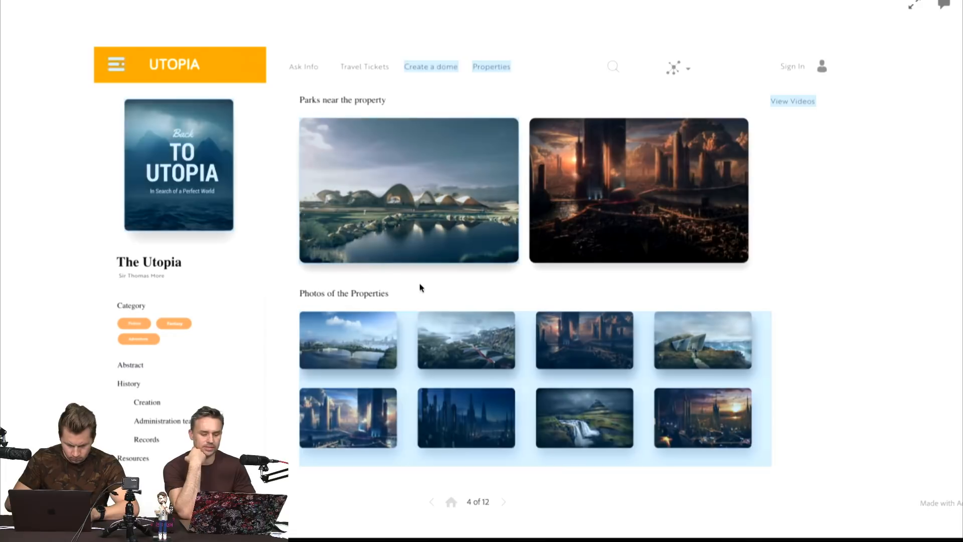
{"action": "left_click", "coordinate": [471, 341]}
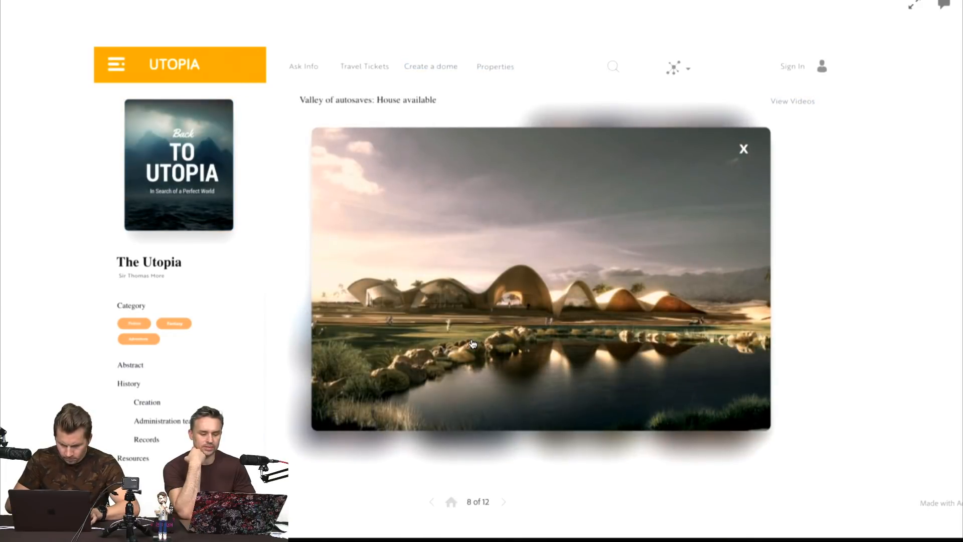
{"action": "left_click", "coordinate": [471, 344]}
{"action": "left_click", "coordinate": [835, 253]}
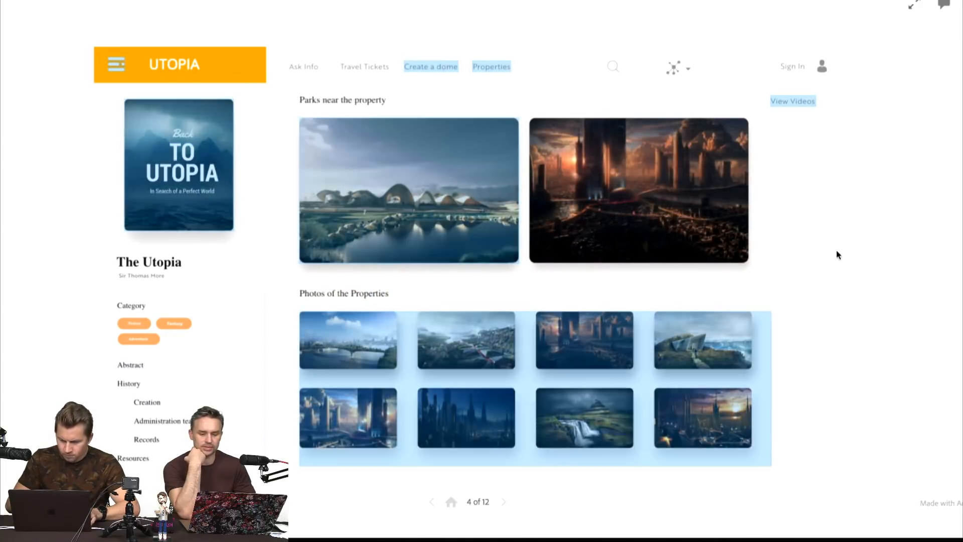
- Look through the Create a dome and Properties pages, and revisit the property videos and photos
{"action": "left_click", "coordinate": [426, 71]}
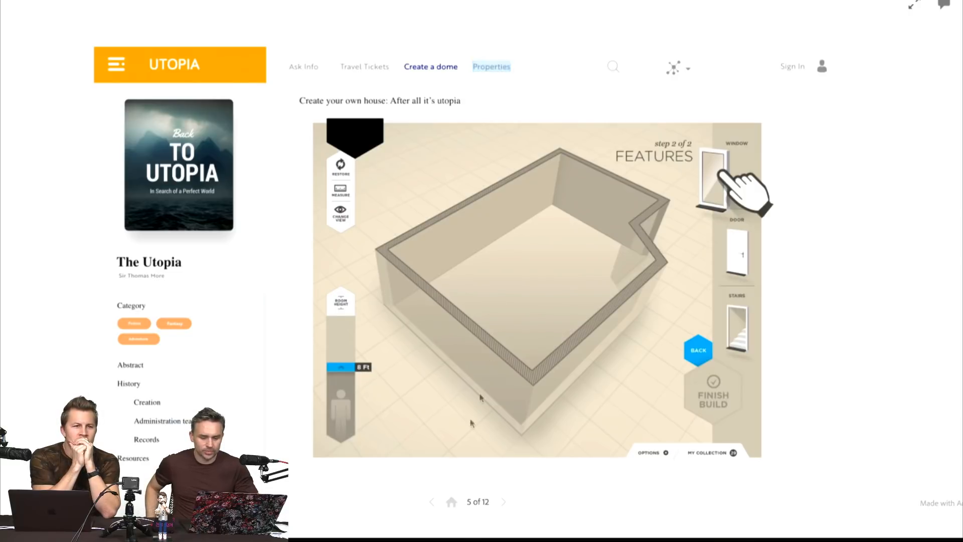
{"action": "left_click", "coordinate": [482, 69]}
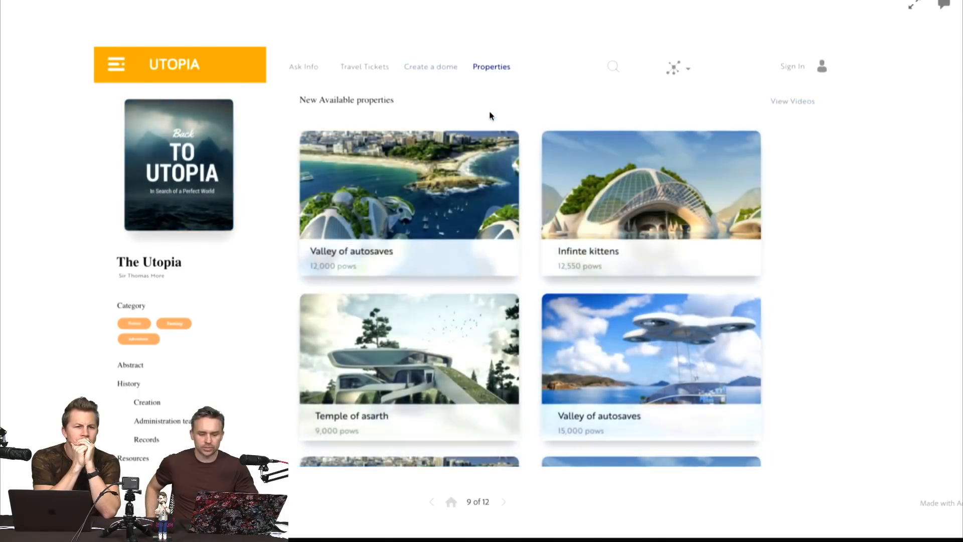
{"action": "left_click", "coordinate": [806, 103]}
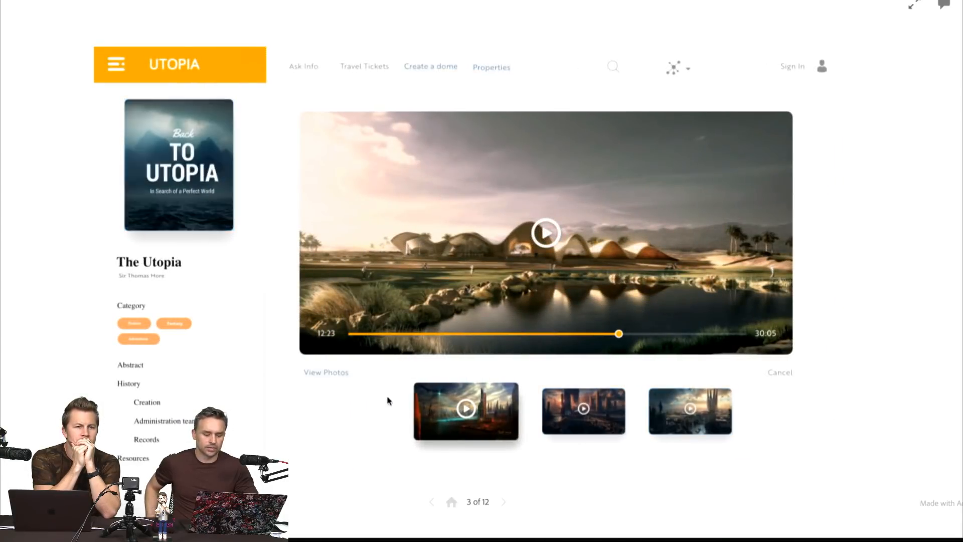
{"action": "left_click", "coordinate": [308, 375]}
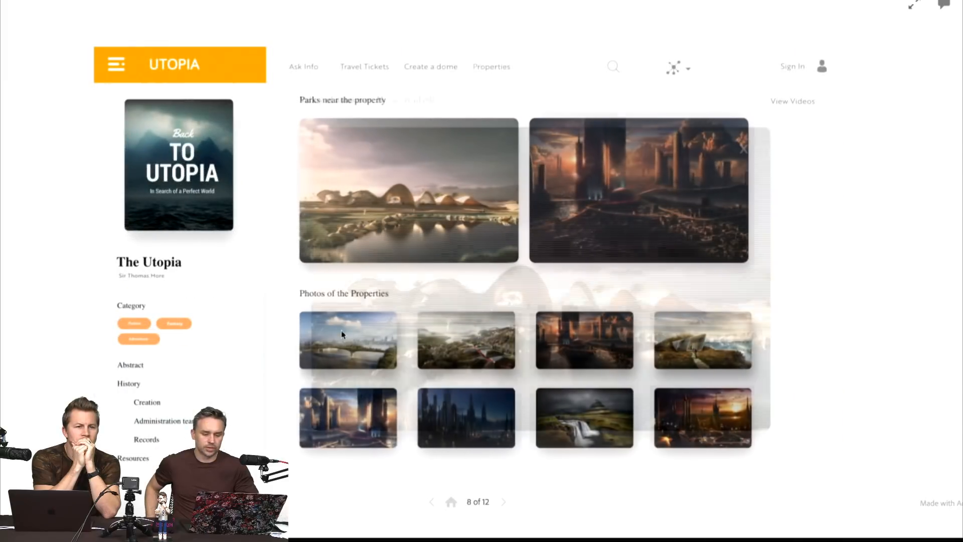
- Page forward through the remaining screens of the shared Utopia prototype
{"action": "left_click", "coordinate": [506, 507]}
{"action": "left_click", "coordinate": [505, 508]}
{"action": "left_click", "coordinate": [505, 508]}
{"action": "left_click", "coordinate": [505, 508]}
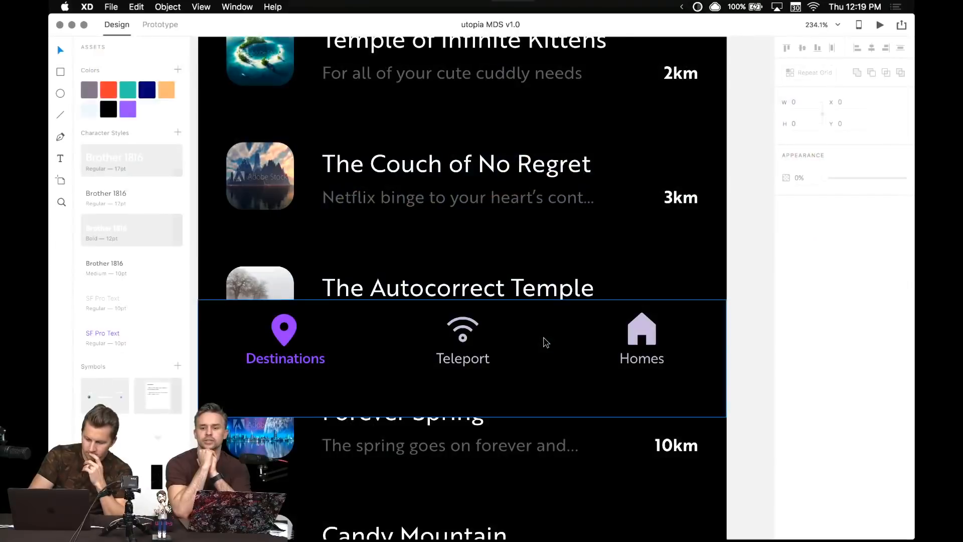
- Switch to Adobe XD, undo the last font changes on the tab bar labels, and deselect everything
{"action": "key", "text": "super+z"}
{"action": "key", "text": "super+z"}
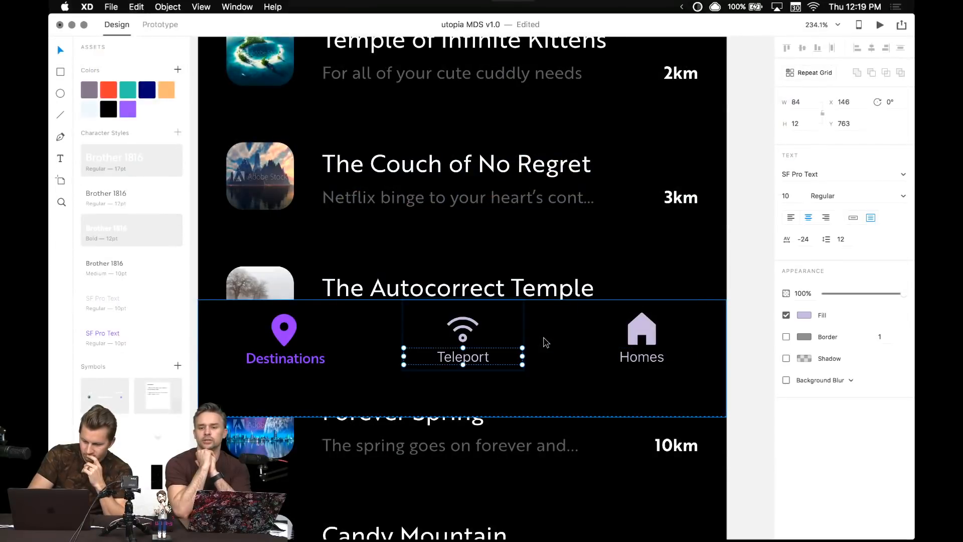
{"action": "key", "text": "super+z"}
{"action": "key", "text": "super+z"}
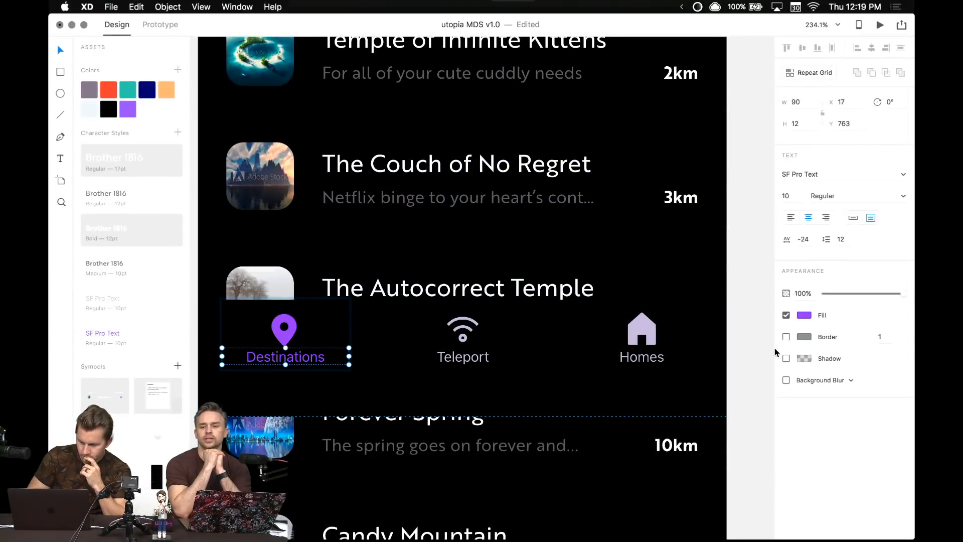
{"action": "left_click", "coordinate": [748, 354]}
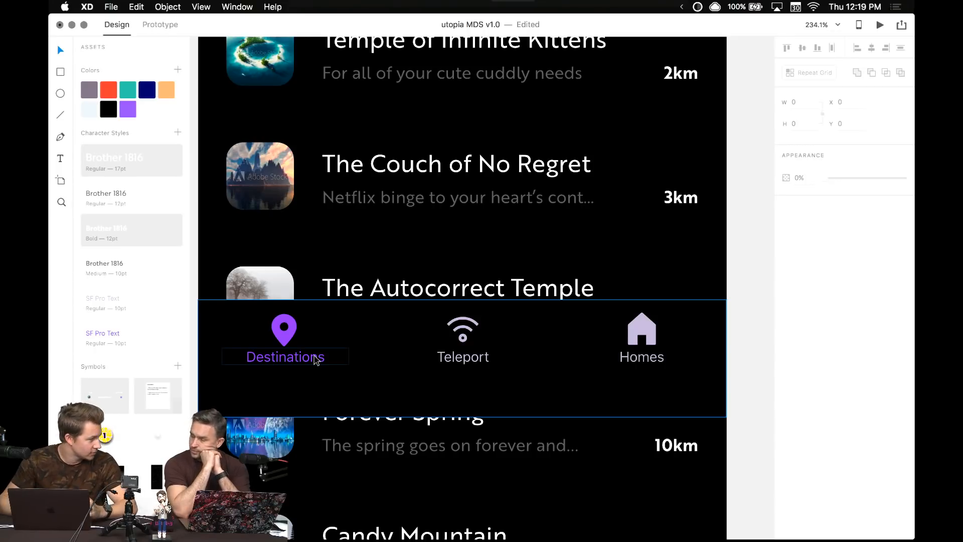
{"action": "scroll", "coordinate": [321, 358], "scroll_direction": "left", "scroll_amount": 2}
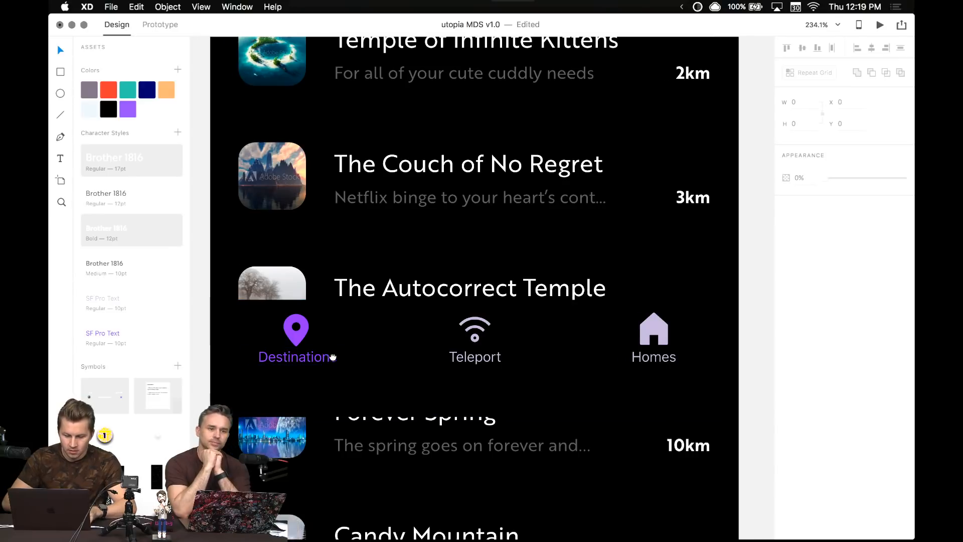
{"action": "right_click", "coordinate": [132, 112]}
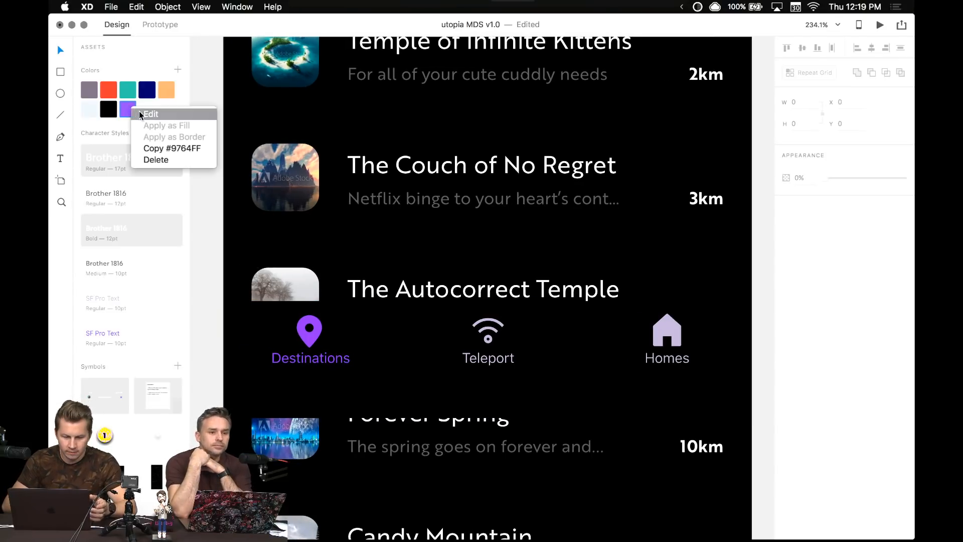
{"action": "left_click", "coordinate": [211, 81]}
{"action": "scroll", "coordinate": [211, 81], "scroll_direction": "down", "scroll_amount": 5}
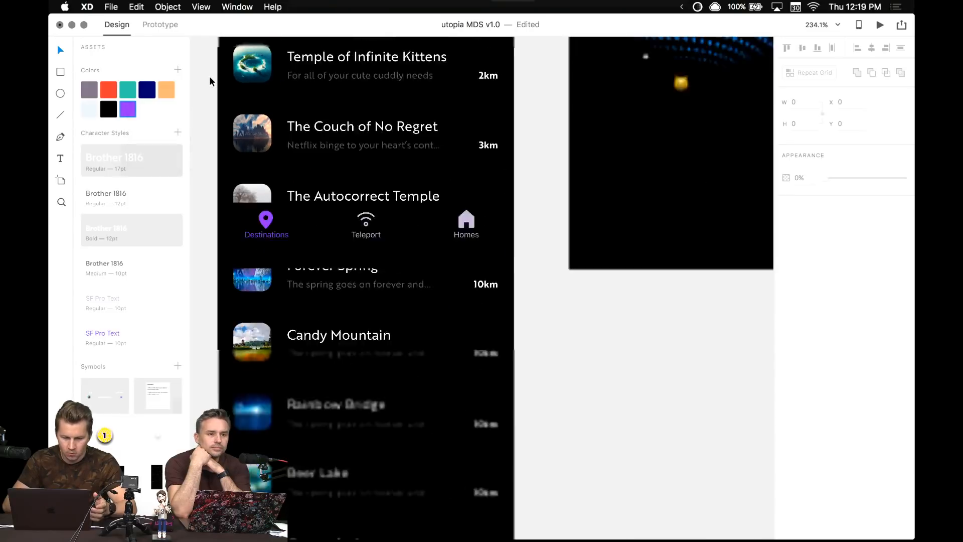
{"action": "scroll", "coordinate": [212, 82], "scroll_direction": "up", "scroll_amount": 5}
{"action": "scroll", "coordinate": [212, 82], "scroll_direction": "down", "scroll_amount": 4}
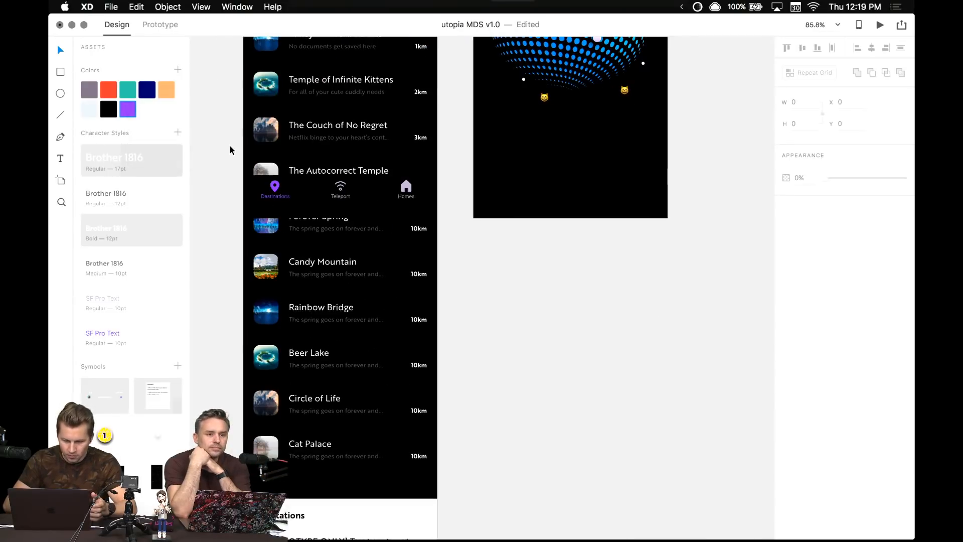
- Select the tab bar's Teleport label and set the font of the light lavender SF Pro Text character style to Brother 1816
{"action": "scroll", "coordinate": [392, 217], "scroll_direction": "up", "scroll_amount": 5}
{"action": "scroll", "coordinate": [392, 218], "scroll_direction": "down", "scroll_amount": 2}
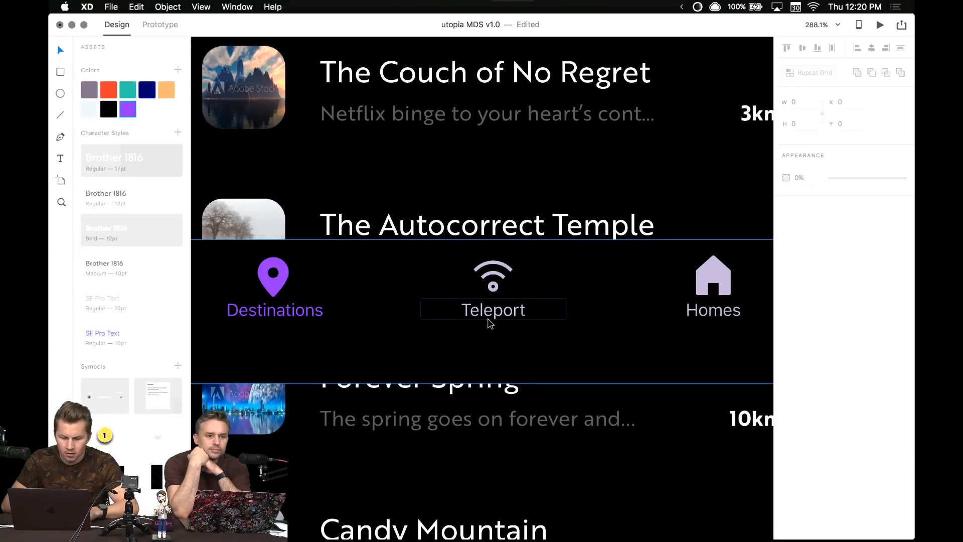
{"action": "double_click", "coordinate": [494, 316]}
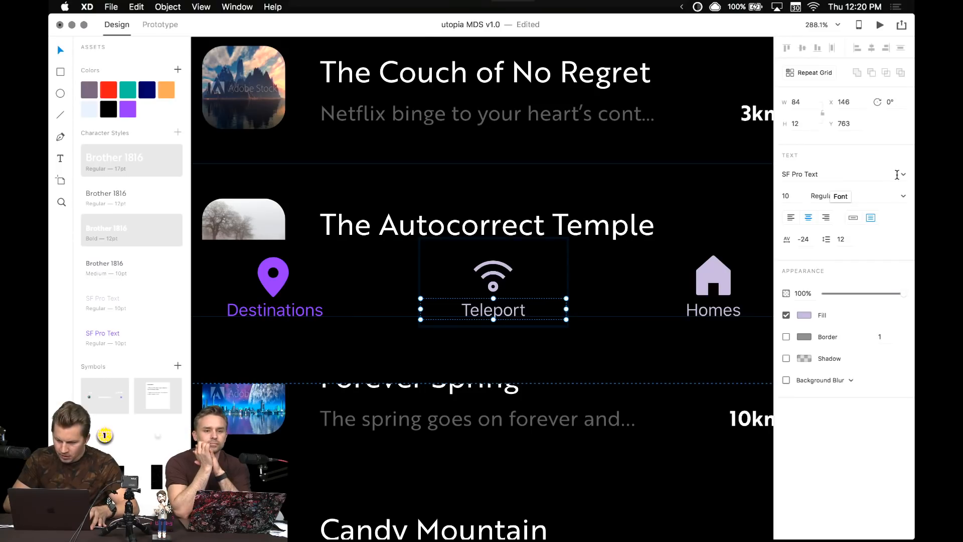
{"action": "left_click", "coordinate": [828, 160]}
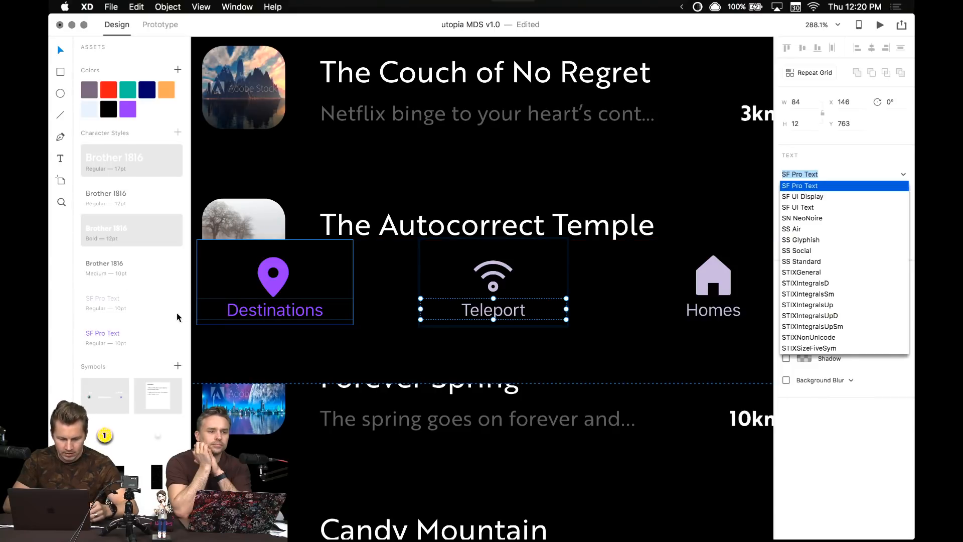
{"action": "left_click", "coordinate": [119, 300]}
{"action": "right_click", "coordinate": [118, 297]}
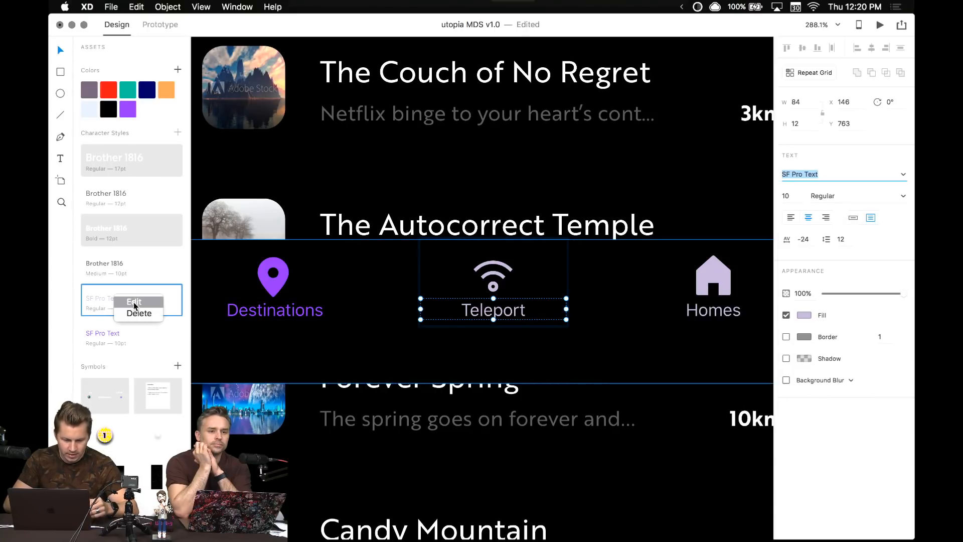
{"action": "left_click", "coordinate": [128, 302]}
{"action": "left_click", "coordinate": [301, 200]}
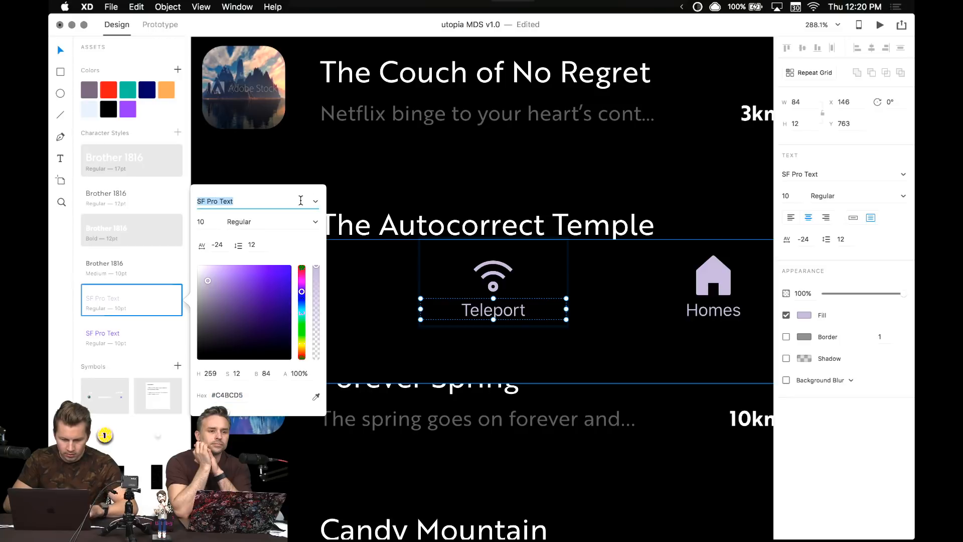
{"action": "type", "text": "Brother 1816"}
{"action": "key", "text": "Return"}
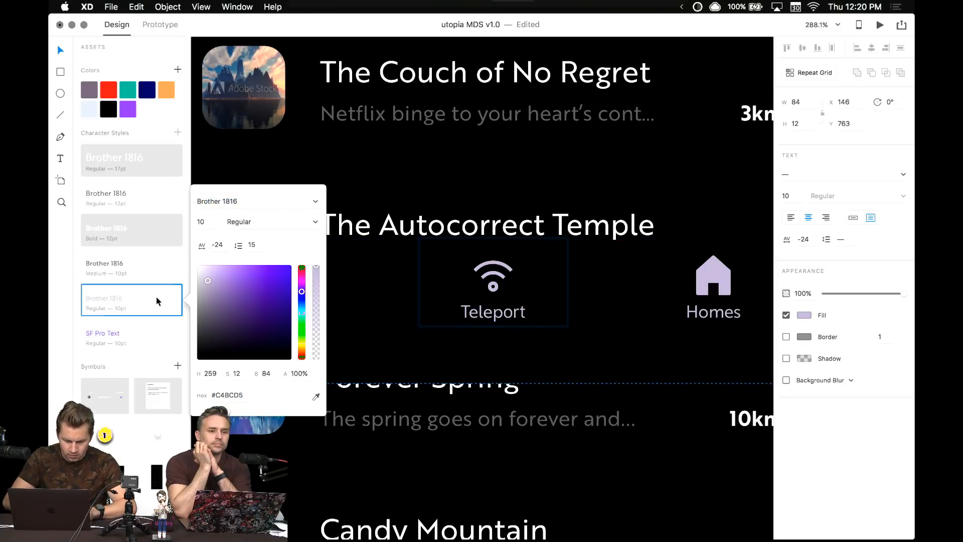
- Try setting the font of the purple SF Pro Text character style to Brother 1816 with the Teleport label selected
{"action": "left_click", "coordinate": [119, 340]}
{"action": "right_click", "coordinate": [120, 338]}
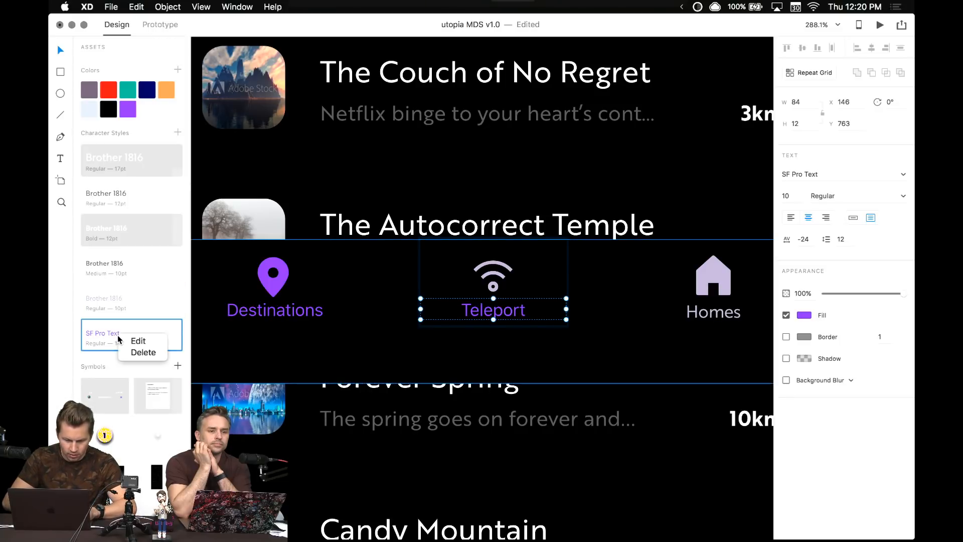
{"action": "left_click", "coordinate": [172, 320]}
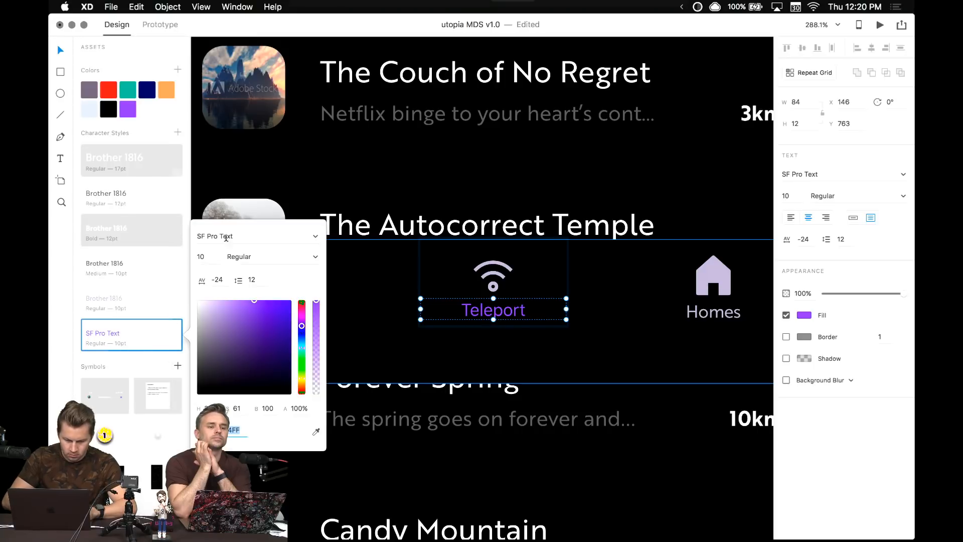
{"action": "type", "text": "Brother 1816"}
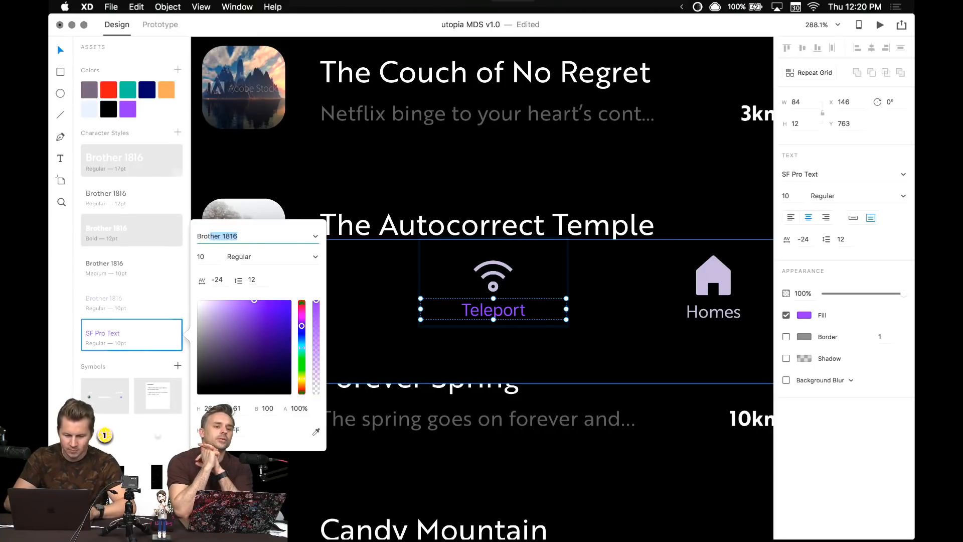
{"action": "key", "text": "Return"}
{"action": "left_click", "coordinate": [430, 389]}
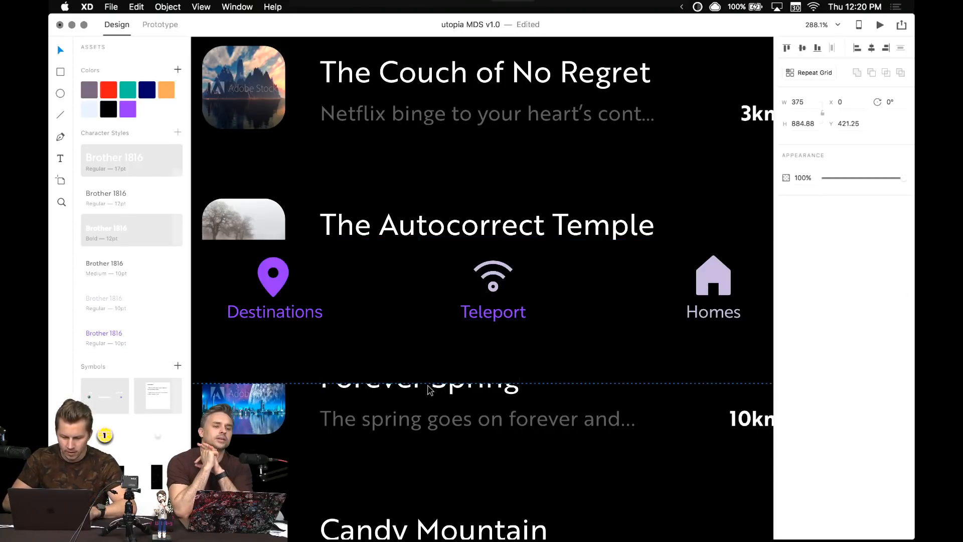
- Undo the purple style's font change and reapply the light lavender Brother 1816 style to the Teleport label
{"action": "key", "text": "super+z"}
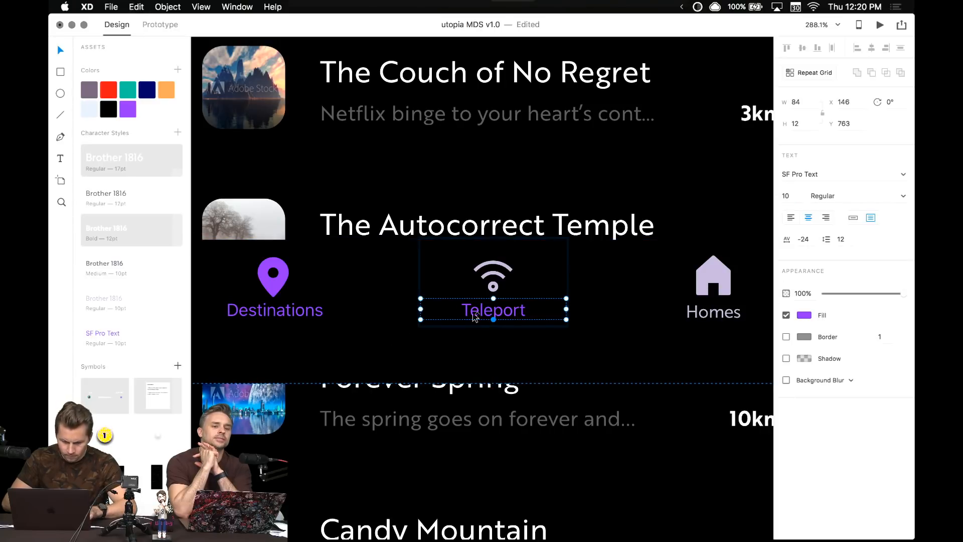
{"action": "left_click", "coordinate": [142, 306]}
- Select the tab bar's Destinations label and set the font of the purple SF Pro Text character style to Brother 1816
{"action": "left_click", "coordinate": [275, 310]}
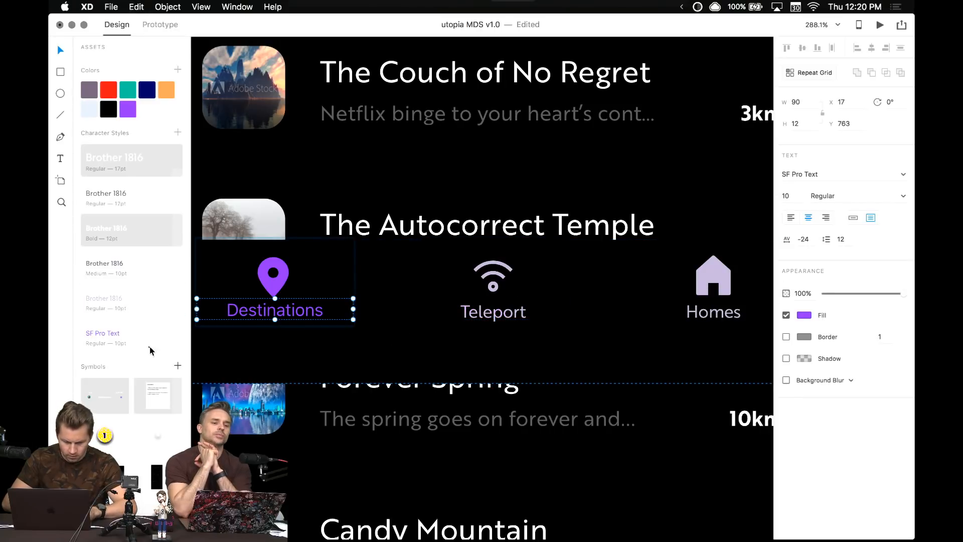
{"action": "right_click", "coordinate": [135, 340]}
{"action": "left_click", "coordinate": [156, 345]}
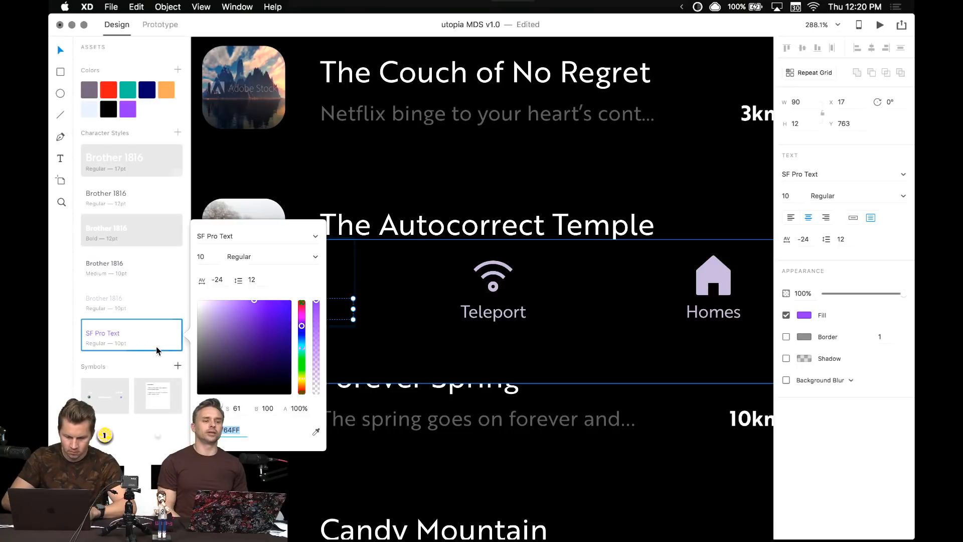
{"action": "left_click", "coordinate": [220, 237]}
{"action": "type", "text": "B"}
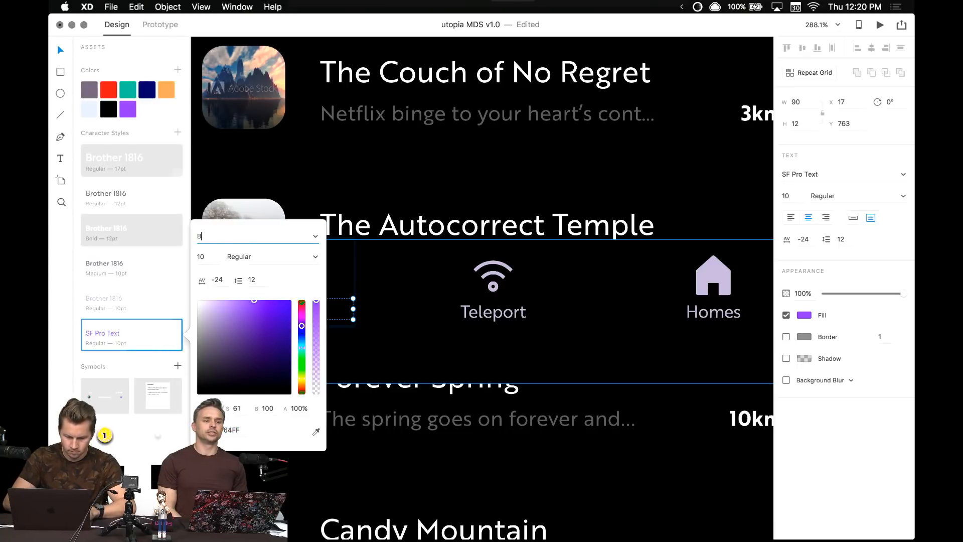
{"action": "type", "text": "orroth"}
{"action": "key", "text": "Return"}
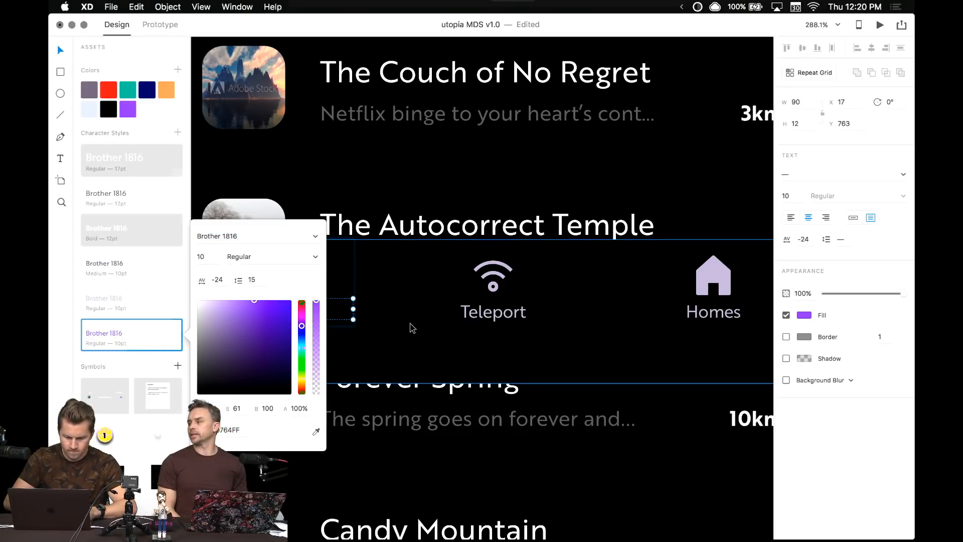
{"action": "left_click", "coordinate": [408, 326]}
- Apply the light lavender Brother 1816 character style to the Teleport label and the purple one to the Destinations label
{"action": "left_click", "coordinate": [494, 316]}
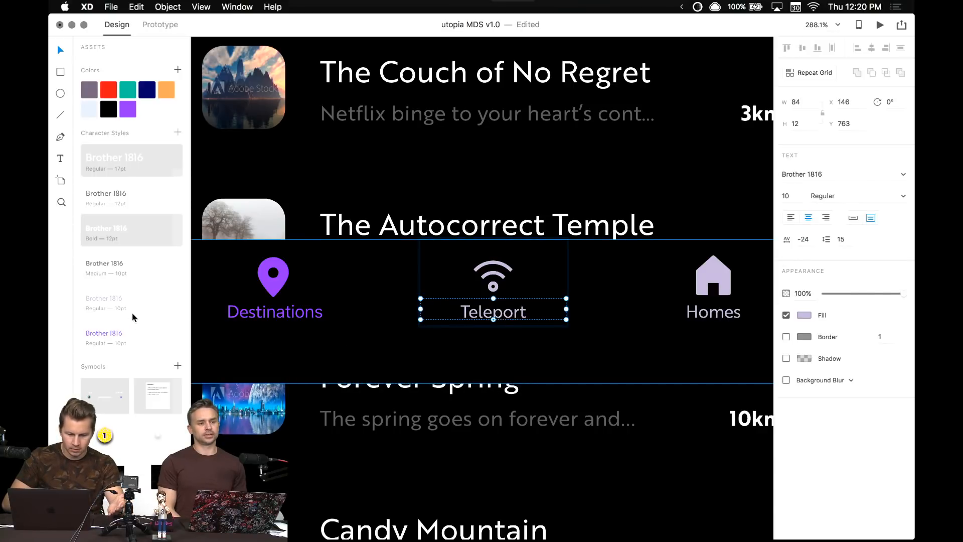
{"action": "left_click", "coordinate": [271, 315]}
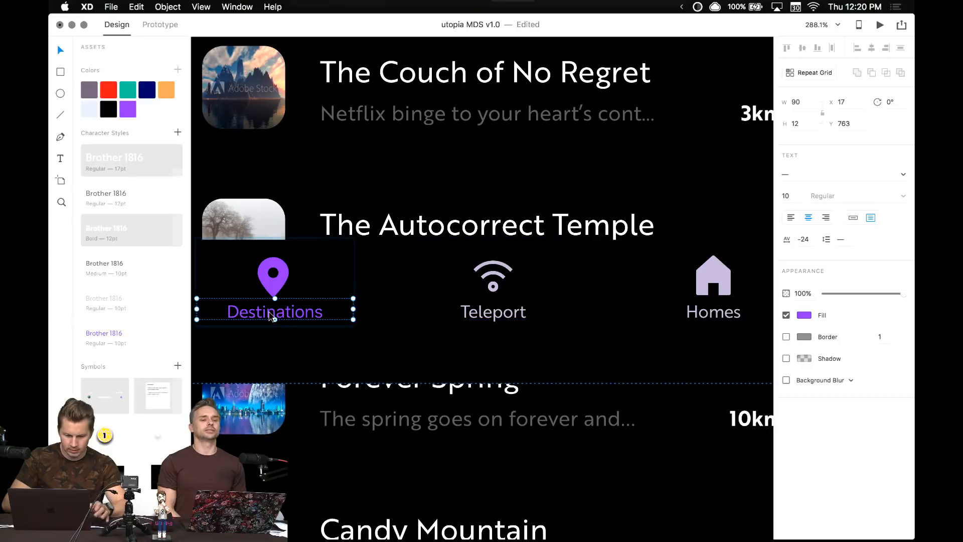
{"action": "left_click", "coordinate": [147, 300]}
{"action": "left_click", "coordinate": [154, 332]}
{"action": "scroll", "coordinate": [449, 326], "scroll_direction": "down", "scroll_amount": 6}
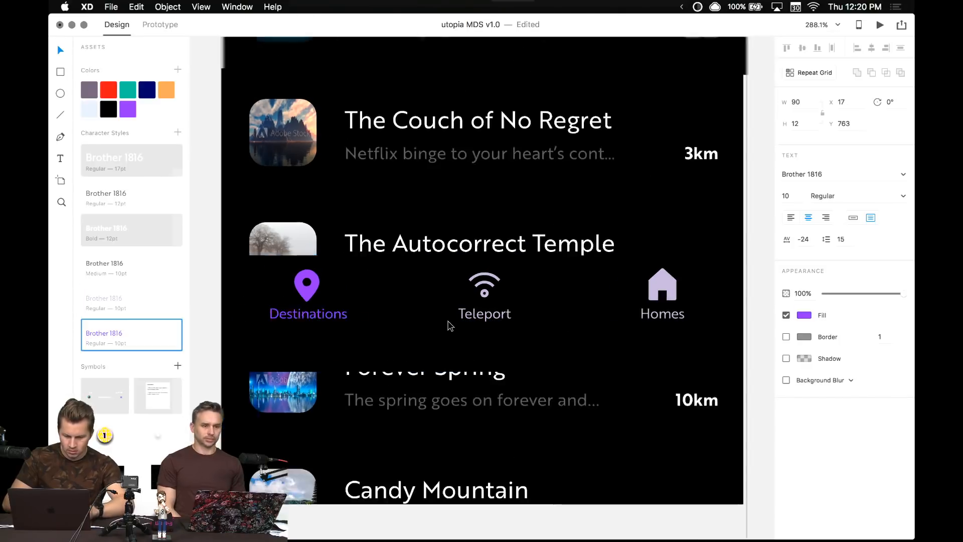
- Copy the whole tab bar on the home artboard and deselect it
{"action": "left_click", "coordinate": [400, 308]}
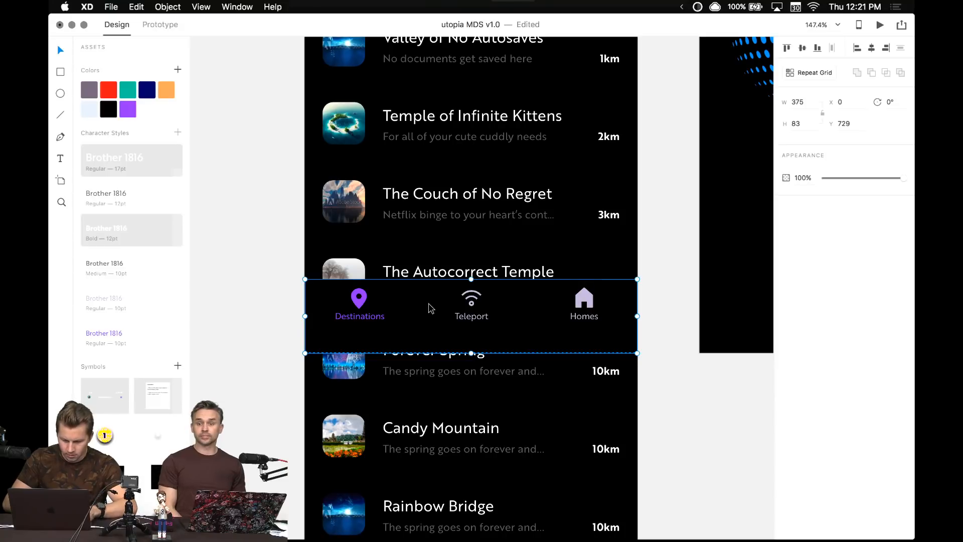
{"action": "scroll", "coordinate": [263, 269], "scroll_direction": "down", "scroll_amount": 4}
{"action": "key", "text": "super+shift+a"}
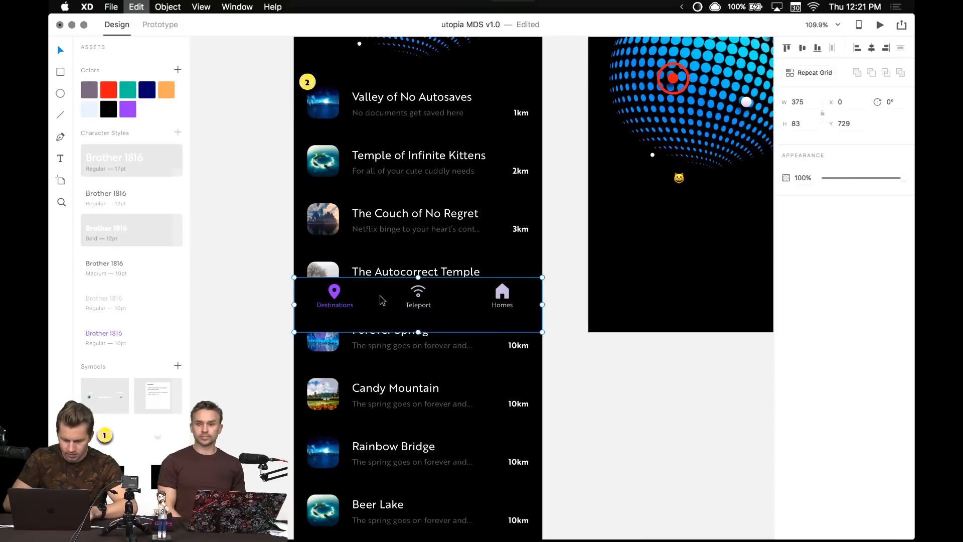
- Add a new iPhone X artboard in the empty space just before the home artboard
{"action": "left_click_drag", "start_coordinate": [261, 272], "coordinate": [368, 333]}
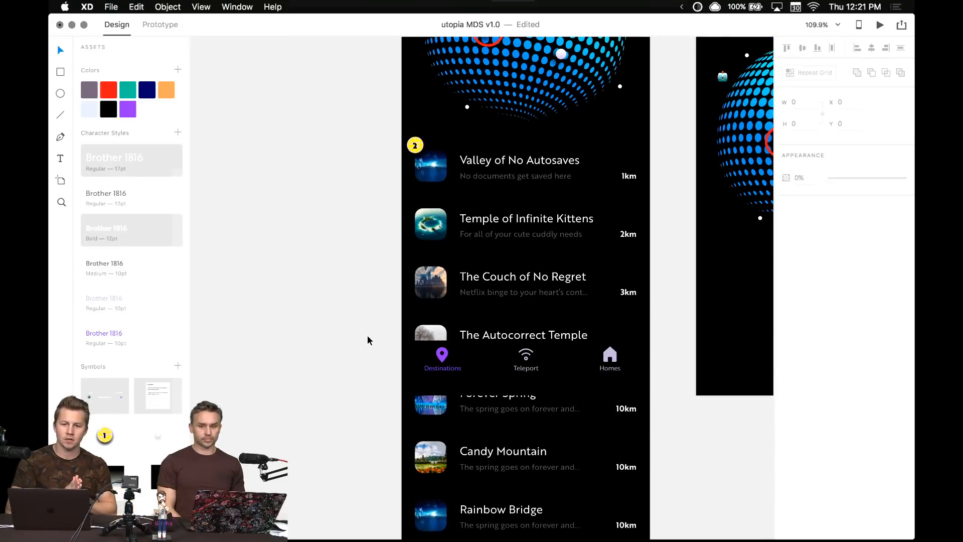
{"action": "scroll", "coordinate": [367, 335], "scroll_direction": "down", "scroll_amount": 5}
{"action": "left_click_drag", "start_coordinate": [367, 335], "coordinate": [466, 362]}
{"action": "scroll", "coordinate": [389, 192], "scroll_direction": "left", "scroll_amount": 5}
{"action": "scroll", "coordinate": [389, 192], "scroll_direction": "up", "scroll_amount": 2}
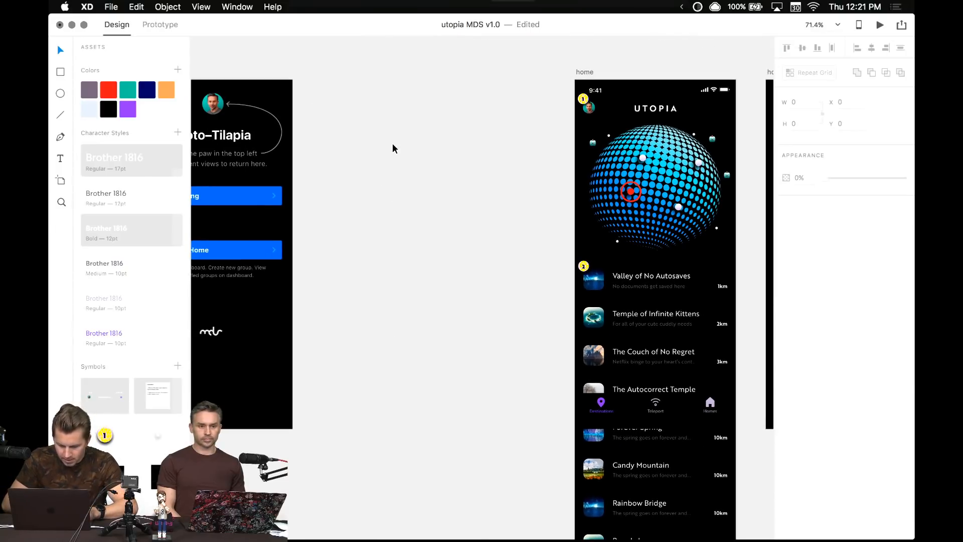
{"action": "key", "text": "a"}
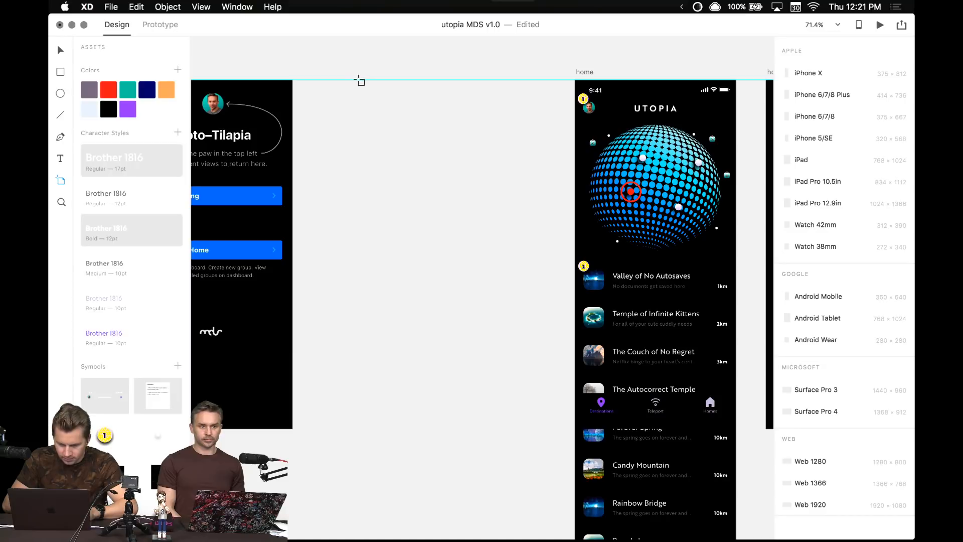
{"action": "left_click_drag", "start_coordinate": [540, 320], "coordinate": [540, 429]}
{"action": "scroll", "coordinate": [785, 333], "scroll_direction": "down", "scroll_amount": 2}
{"action": "key", "text": "super+z"}
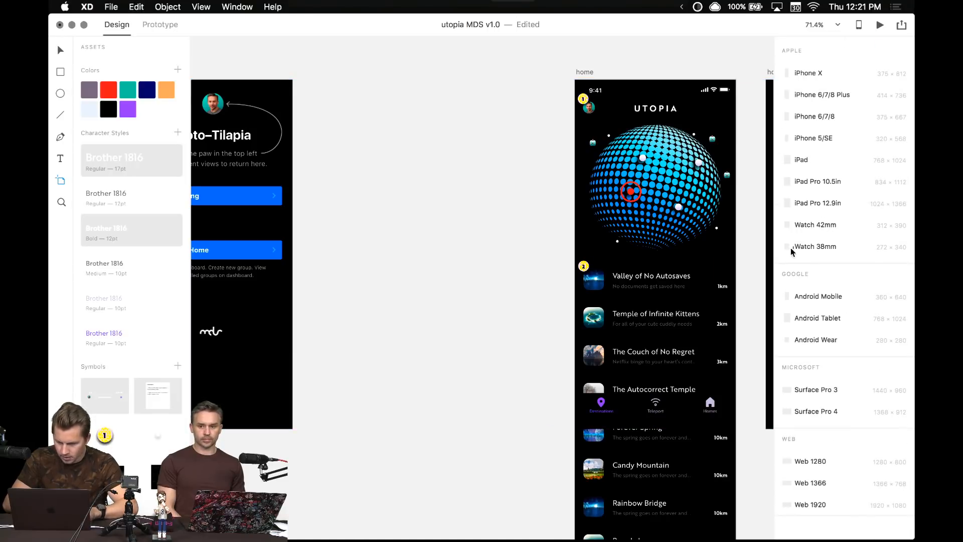
{"action": "left_click", "coordinate": [816, 73]}
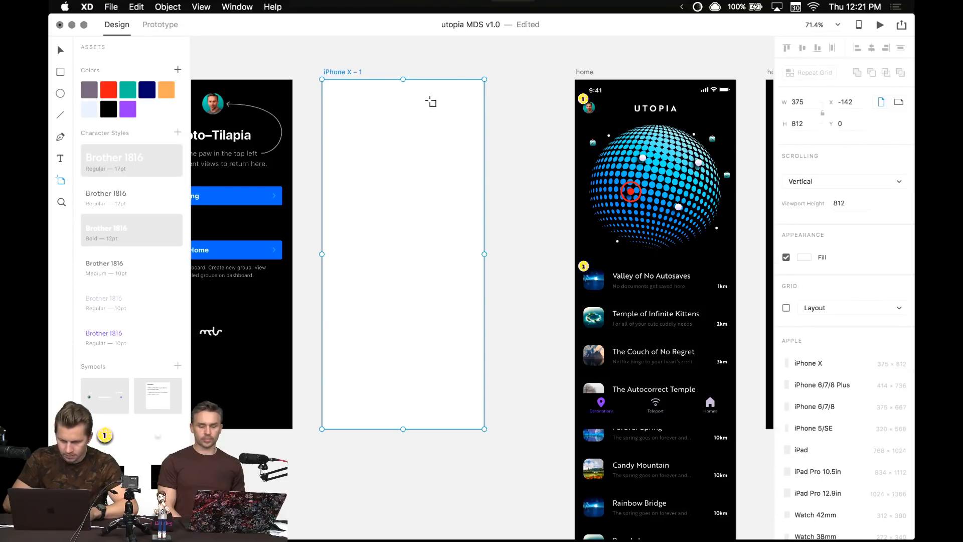
- Paste the tab bar onto the new iPhone X artboard and ungroup it
{"action": "scroll", "coordinate": [385, 169], "scroll_direction": "up", "scroll_amount": 5}
{"action": "key", "text": "super+v"}
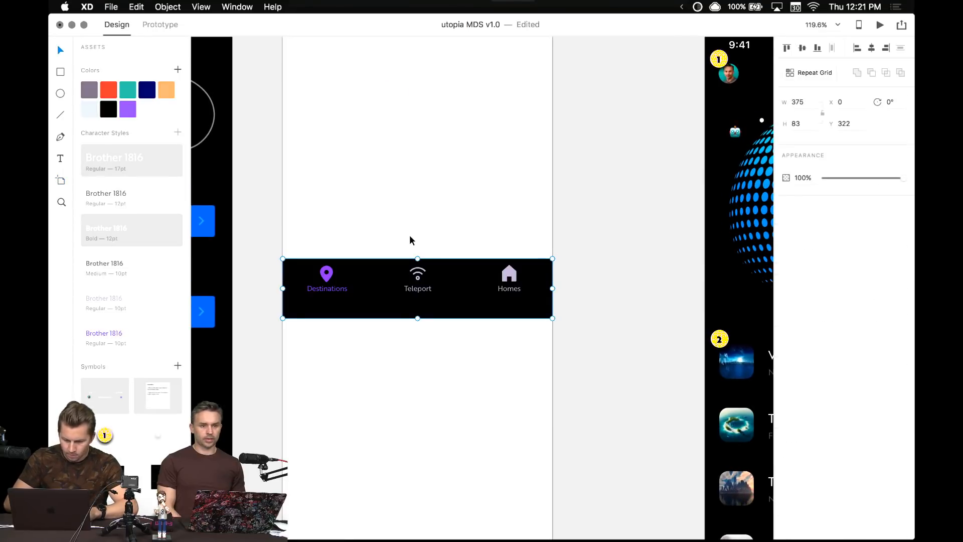
{"action": "scroll", "coordinate": [452, 294], "scroll_direction": "down", "scroll_amount": 2}
{"action": "scroll", "coordinate": [452, 294], "scroll_direction": "left", "scroll_amount": 2}
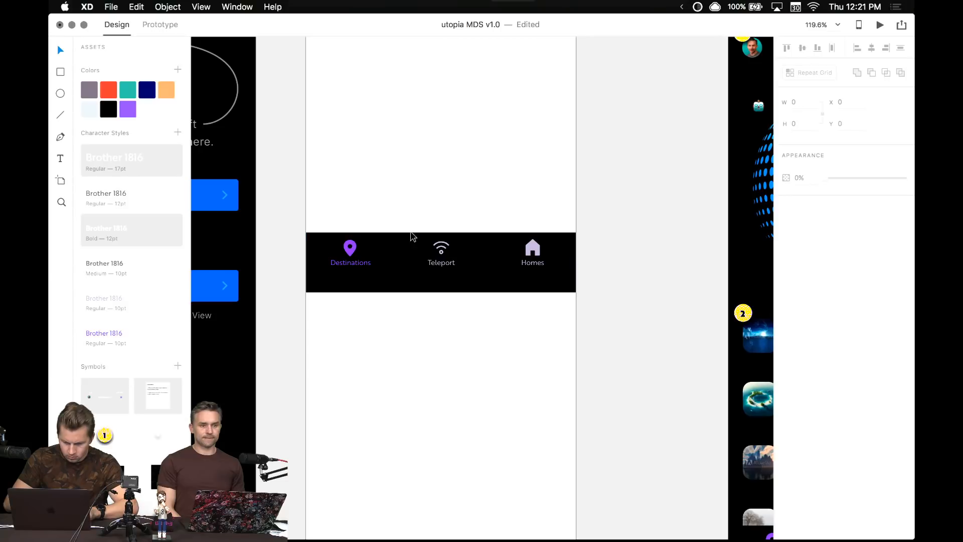
{"action": "left_click_drag", "start_coordinate": [409, 286], "coordinate": [416, 325]}
{"action": "key", "text": "super+z"}
{"action": "left_click_drag", "start_coordinate": [407, 197], "coordinate": [534, 359]}
{"action": "key", "text": "shift+super+g"}
{"action": "scroll", "coordinate": [448, 195], "scroll_direction": "down", "scroll_amount": 4}
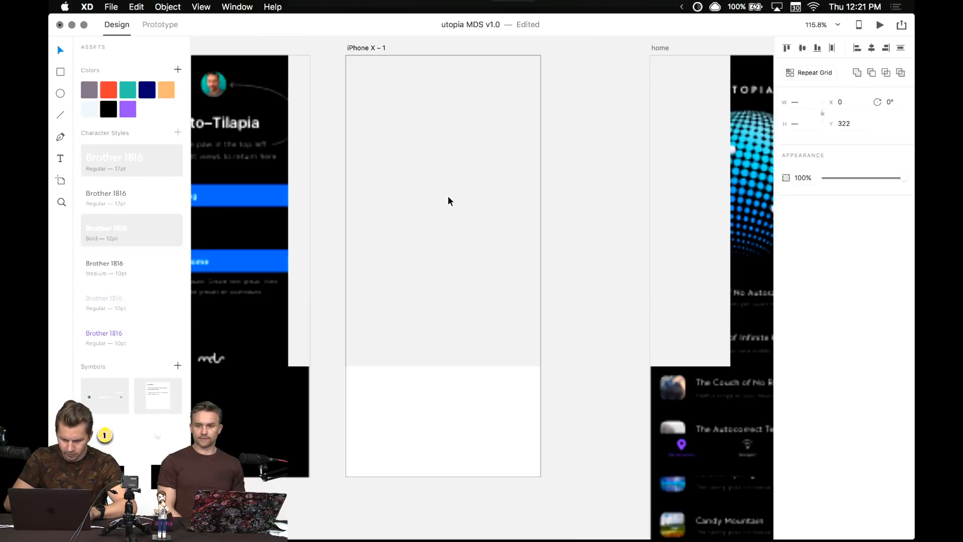
- Fill the new iPhone X artboard with the black sampled from the tab bar
{"action": "left_click", "coordinate": [399, 141]}
{"action": "left_click", "coordinate": [368, 48]}
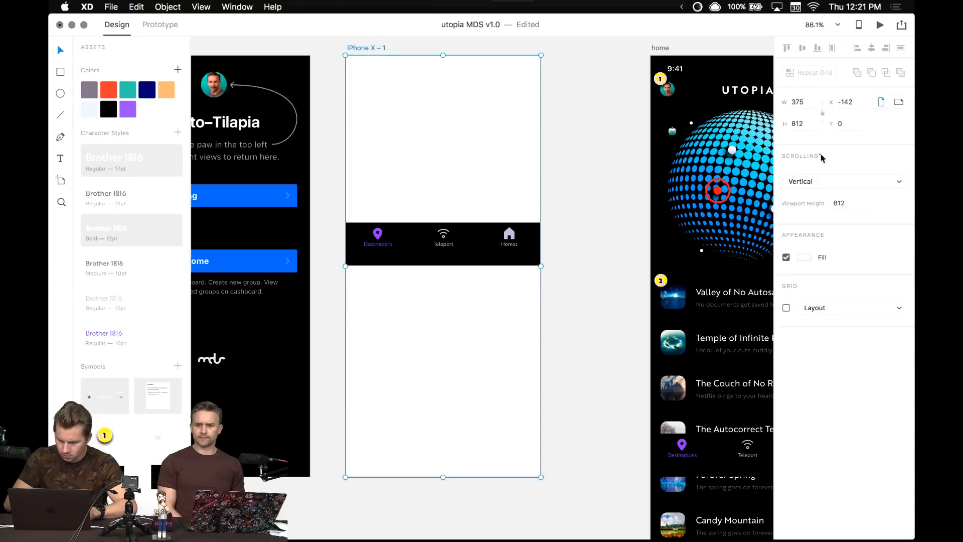
{"action": "left_click", "coordinate": [803, 259]}
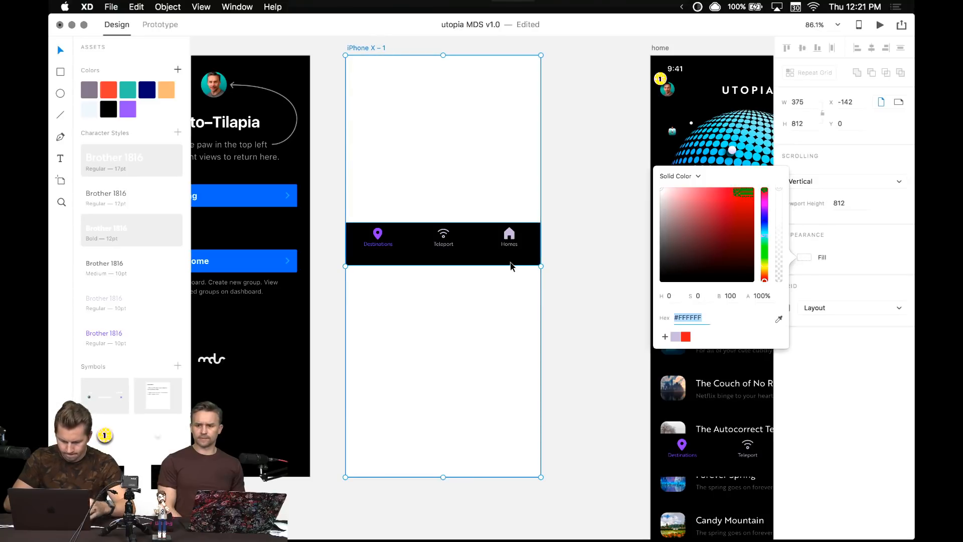
{"action": "left_click", "coordinate": [780, 321]}
{"action": "left_click", "coordinate": [483, 252]}
{"action": "scroll", "coordinate": [391, 223], "scroll_direction": "up", "scroll_amount": 2}
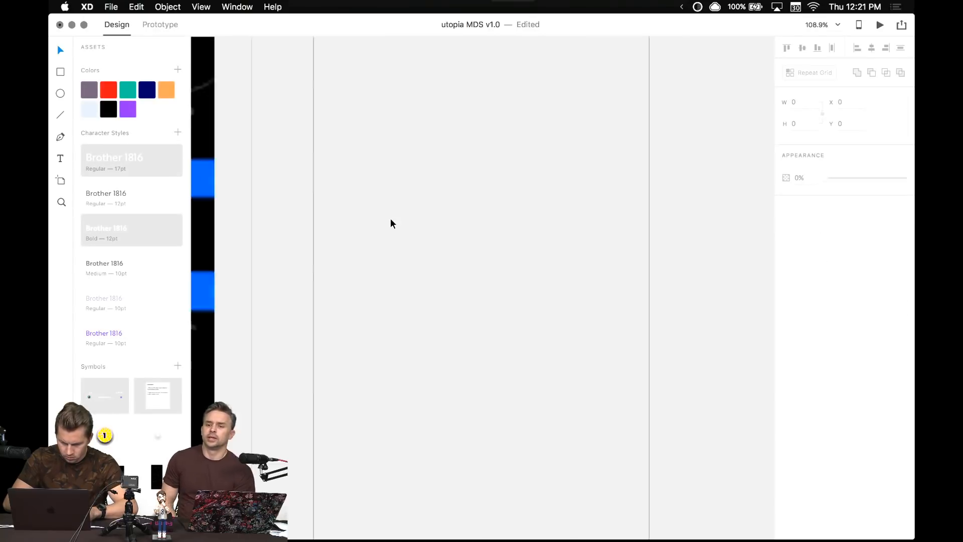
{"action": "scroll", "coordinate": [394, 235], "scroll_direction": "up", "scroll_amount": 3}
{"action": "left_click", "coordinate": [404, 251]}
{"action": "left_click", "coordinate": [536, 110]}
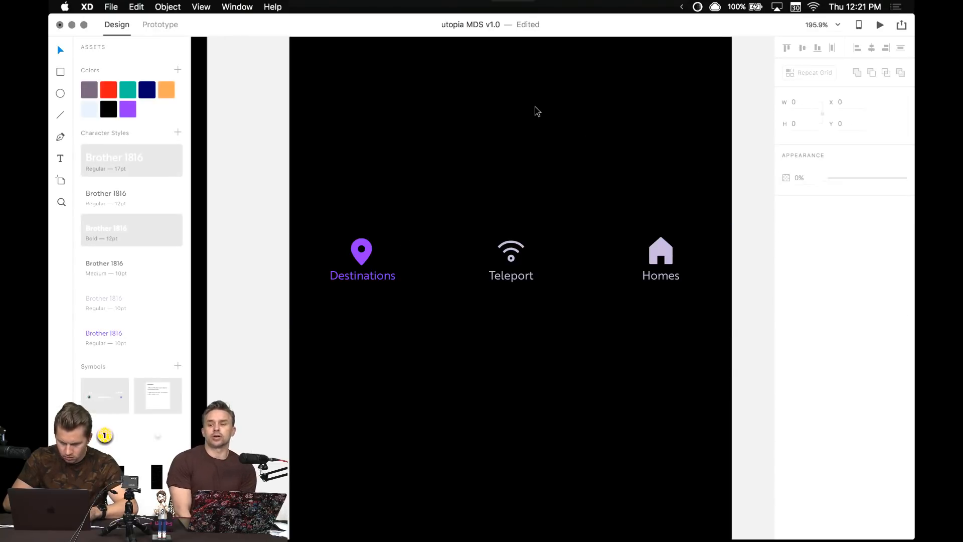
{"action": "scroll", "coordinate": [537, 110], "scroll_direction": "up", "scroll_amount": 5}
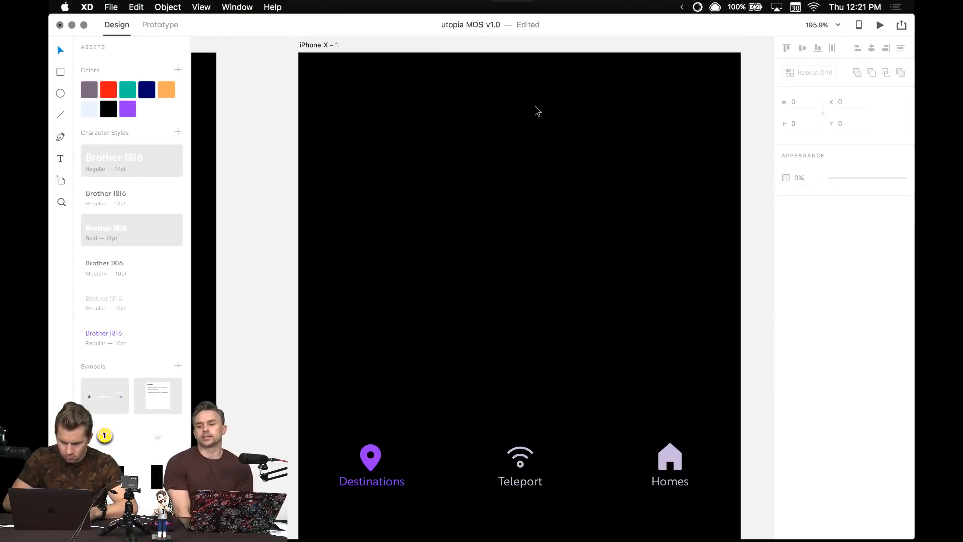
- Set the new iPhone X artboard's fill color to hex 222 and deselect the artboard
{"action": "left_click", "coordinate": [321, 45]}
{"action": "left_click", "coordinate": [801, 261]}
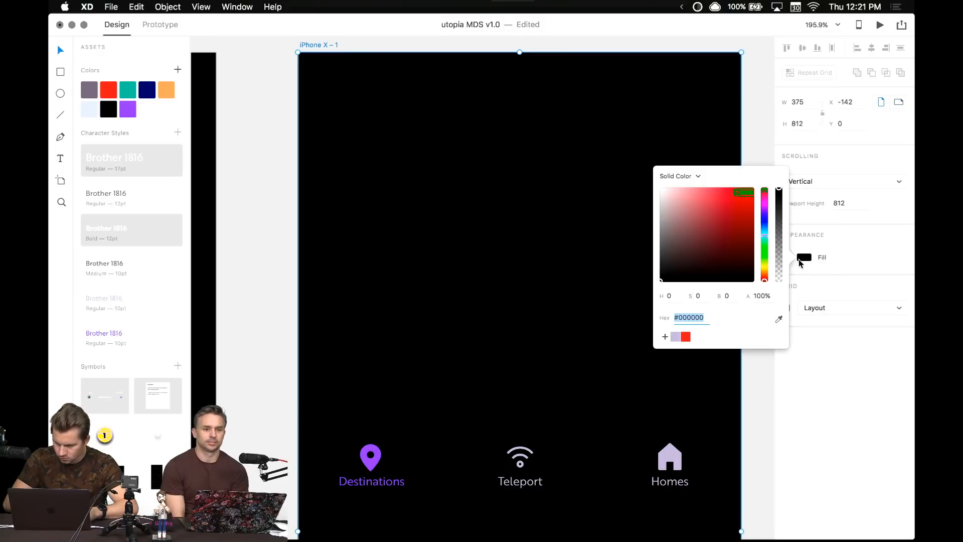
{"action": "left_click", "coordinate": [686, 321]}
{"action": "type", "text": "111"}
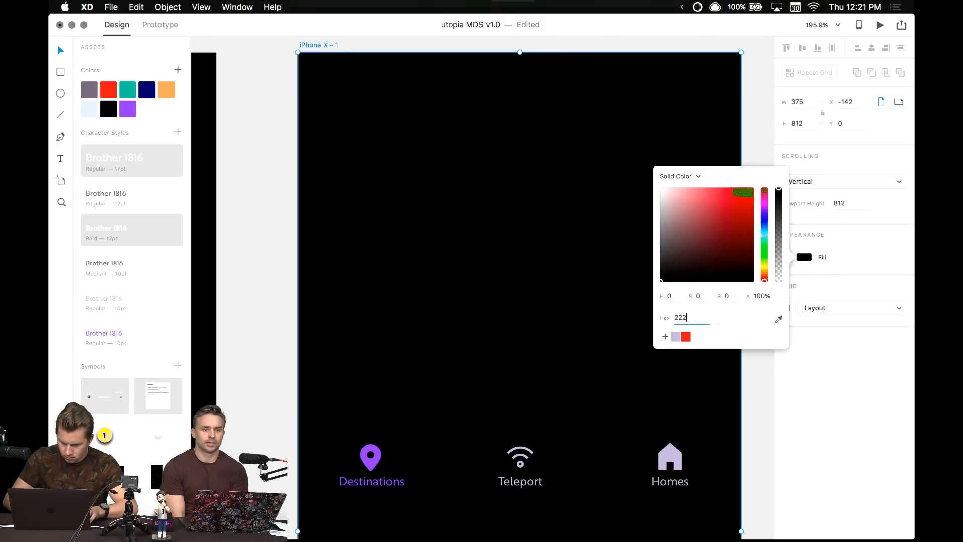
{"action": "key", "text": "Return"}
{"action": "left_click", "coordinate": [484, 312]}
- Draw a 24 by 24 square just above the tab bar, near the Destinations icon
{"action": "scroll", "coordinate": [485, 314], "scroll_direction": "down", "scroll_amount": 3}
{"action": "scroll", "coordinate": [484, 314], "scroll_direction": "down", "scroll_amount": 5}
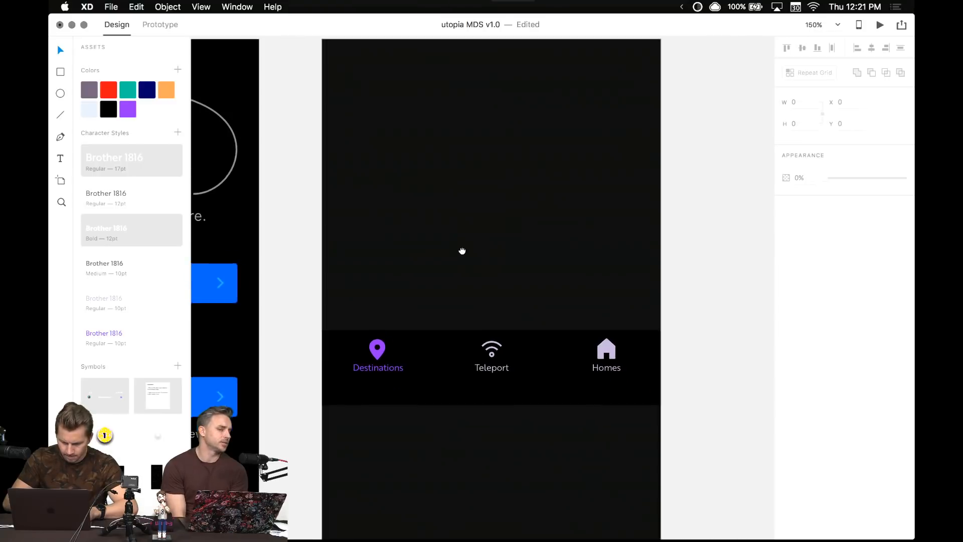
{"action": "left_click", "coordinate": [366, 232]}
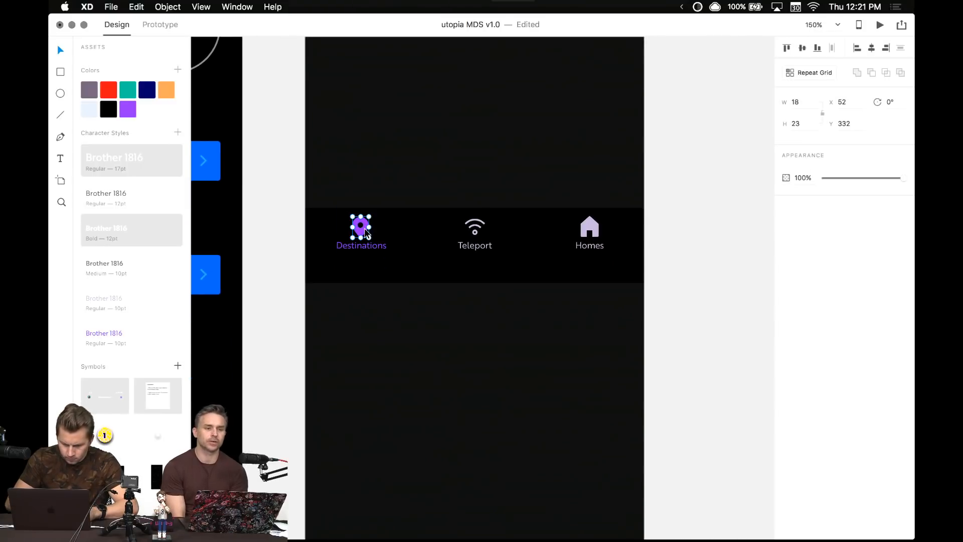
{"action": "scroll", "coordinate": [409, 224], "scroll_direction": "up", "scroll_amount": 5}
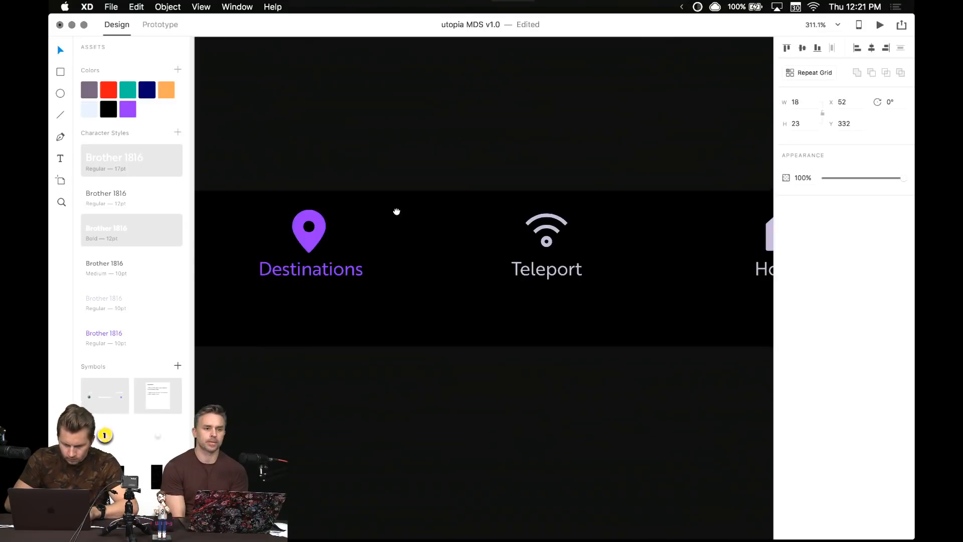
{"action": "key", "text": "r"}
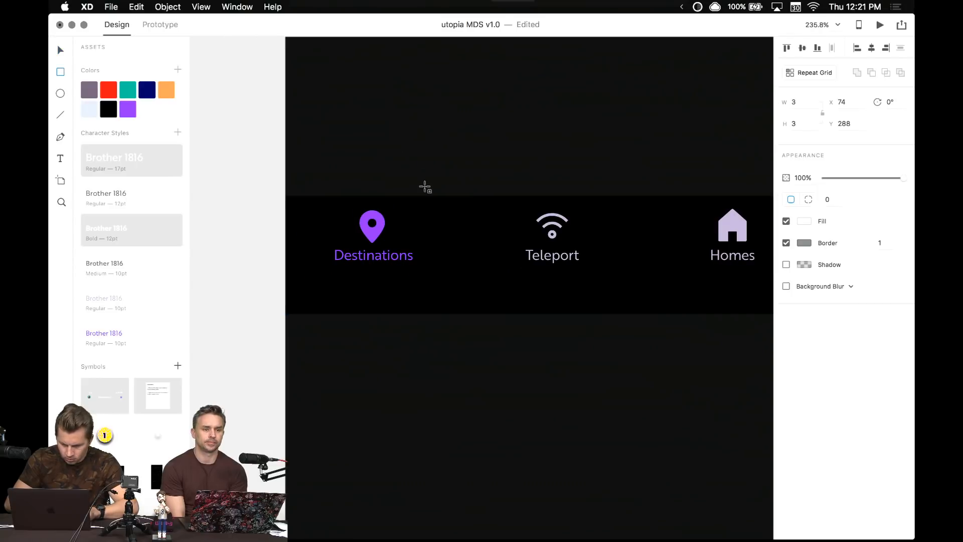
{"action": "mouse_move", "coordinate": [391, 148]}
{"action": "left_mouse_down"}
{"action": "mouse_move", "coordinate": [433, 197]}
{"action": "mouse_move", "coordinate": [425, 191]}
{"action": "left_mouse_up"}
- Remove the 24-pixel square's border and set its fill opacity to 0%
{"action": "left_click", "coordinate": [786, 243]}
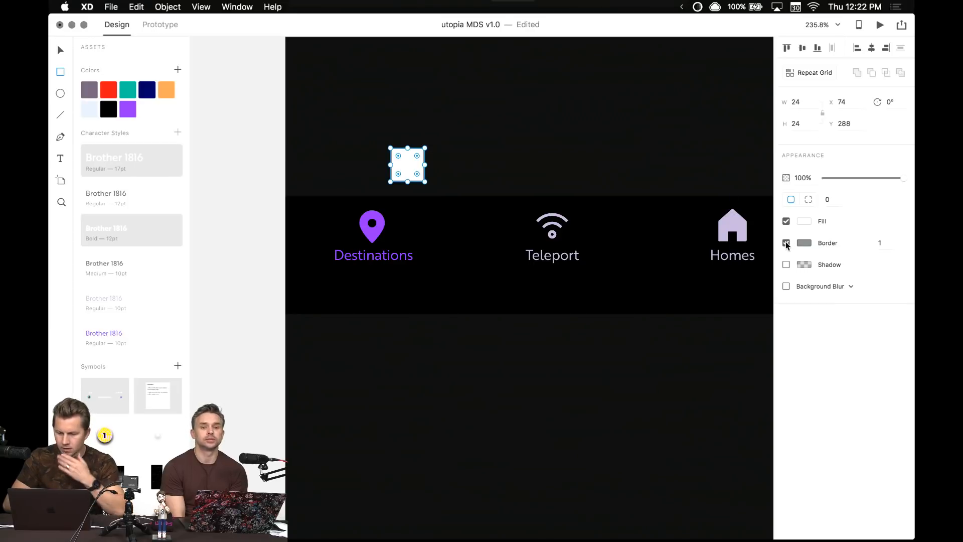
{"action": "left_click", "coordinate": [803, 221]}
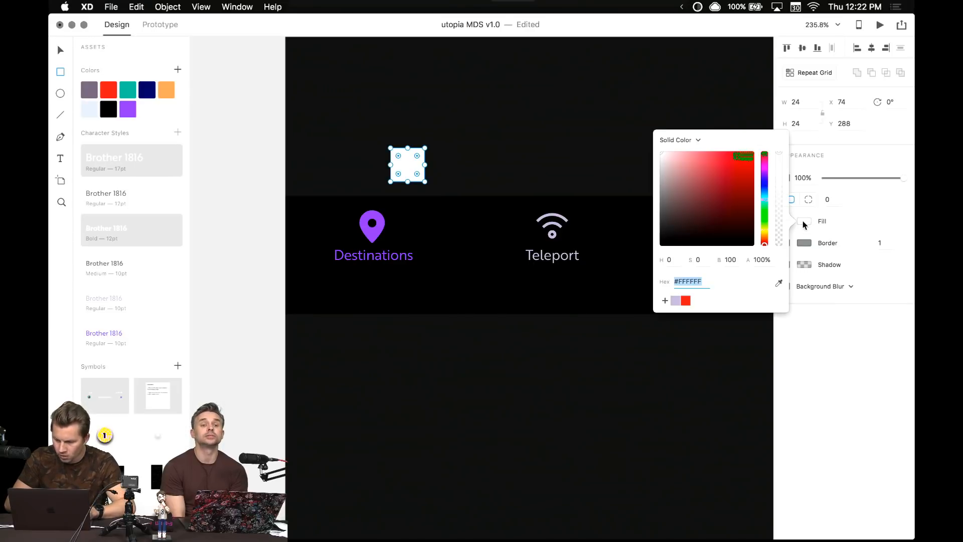
{"action": "left_click_drag", "start_coordinate": [779, 188], "coordinate": [777, 273]}
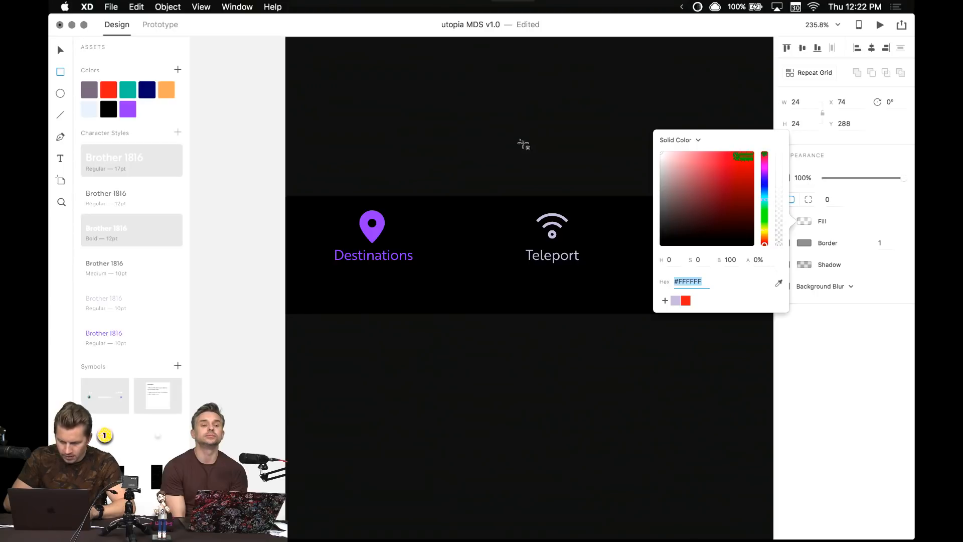
{"action": "left_click", "coordinate": [523, 144]}
- Move the square directly above the Destinations icon and set its fill opacity to 30%
{"action": "left_click_drag", "start_coordinate": [403, 169], "coordinate": [374, 162]}
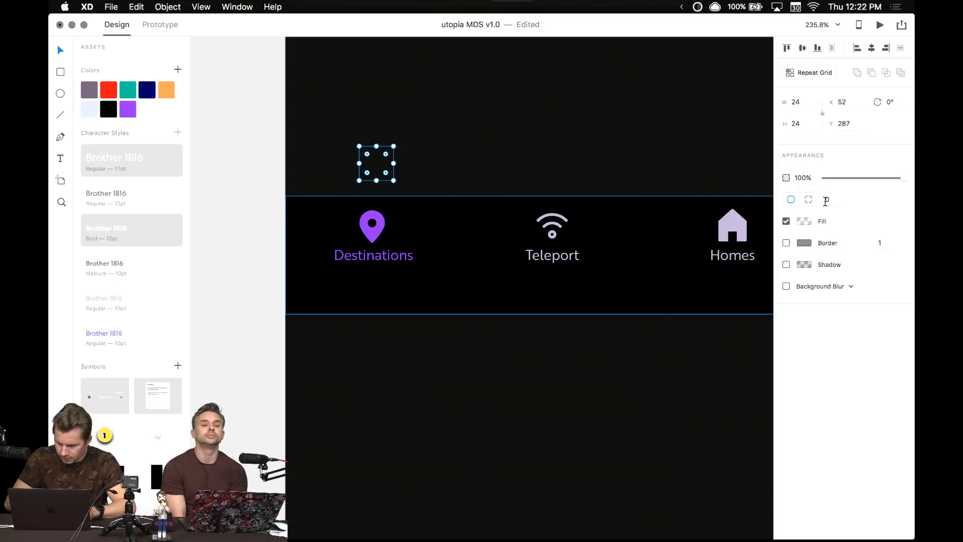
{"action": "left_click", "coordinate": [805, 223]}
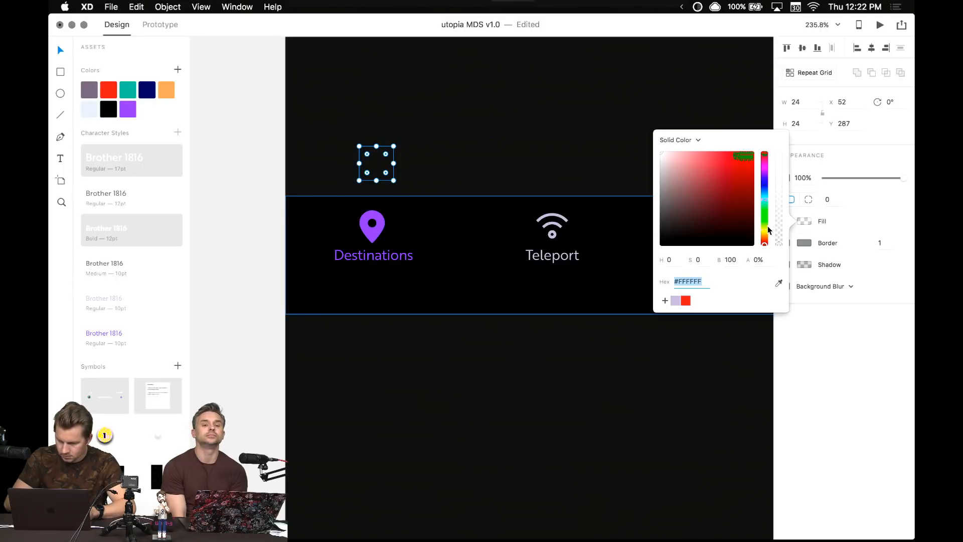
{"action": "left_click", "coordinate": [761, 258]}
{"action": "type", "text": "30"}
{"action": "key", "text": "Return"}
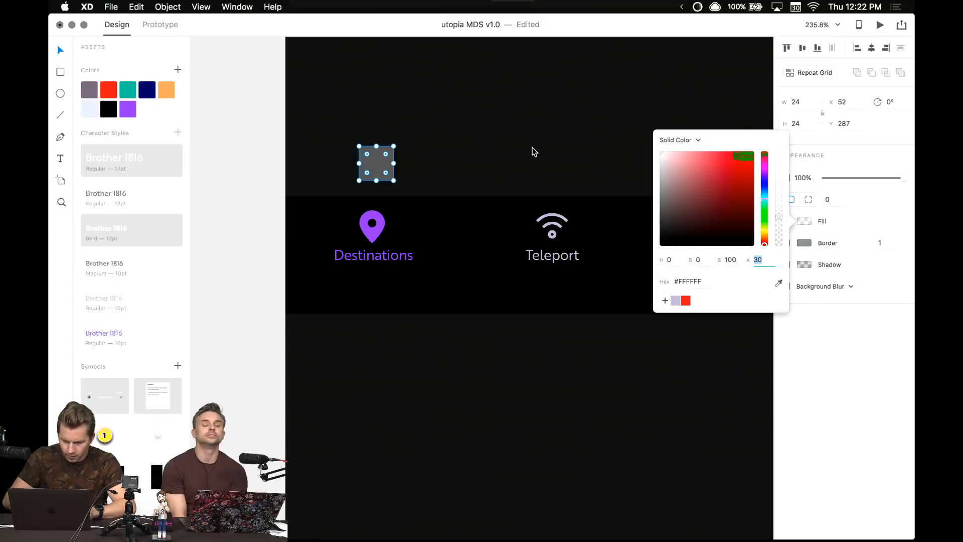
{"action": "left_click", "coordinate": [535, 152]}
- Place copies of the square above Teleport and Homes, and move each of the three tab icons onto its own square
{"action": "left_click_drag", "start_coordinate": [372, 225], "coordinate": [692, 190]}
{"action": "left_click", "coordinate": [400, 162]}
{"action": "scroll", "coordinate": [581, 125], "scroll_direction": "right", "scroll_amount": 3}
{"action": "left_click", "coordinate": [505, 168]}
{"action": "double_click", "coordinate": [509, 221]}
{"action": "left_click_drag", "start_coordinate": [509, 222], "coordinate": [509, 160]}
{"action": "double_click", "coordinate": [683, 225]}
{"action": "left_click_drag", "start_coordinate": [683, 226], "coordinate": [676, 161]}
{"action": "left_click", "coordinate": [515, 109]}
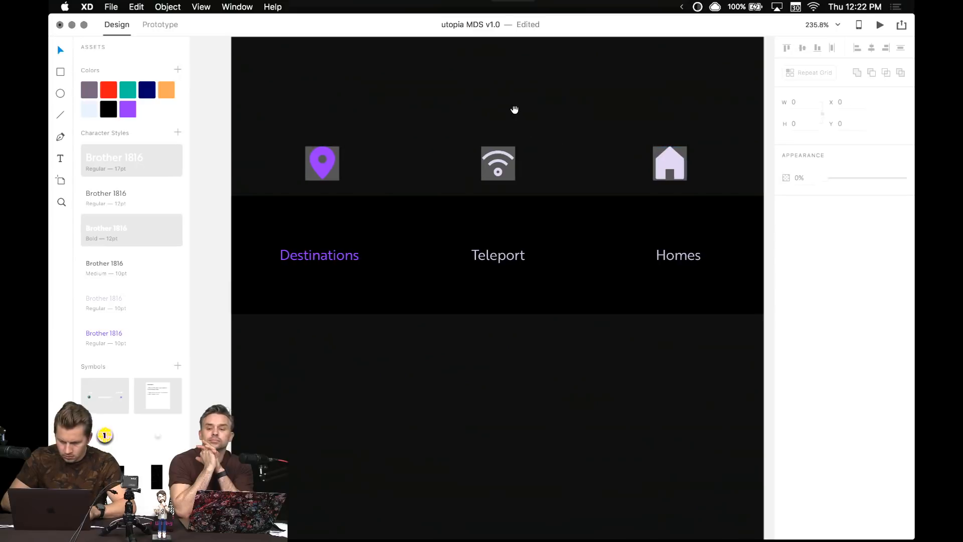
- Duplicate the row of three icons and their squares 33 px above the original row
{"action": "scroll", "coordinate": [515, 110], "scroll_direction": "left", "scroll_amount": 2}
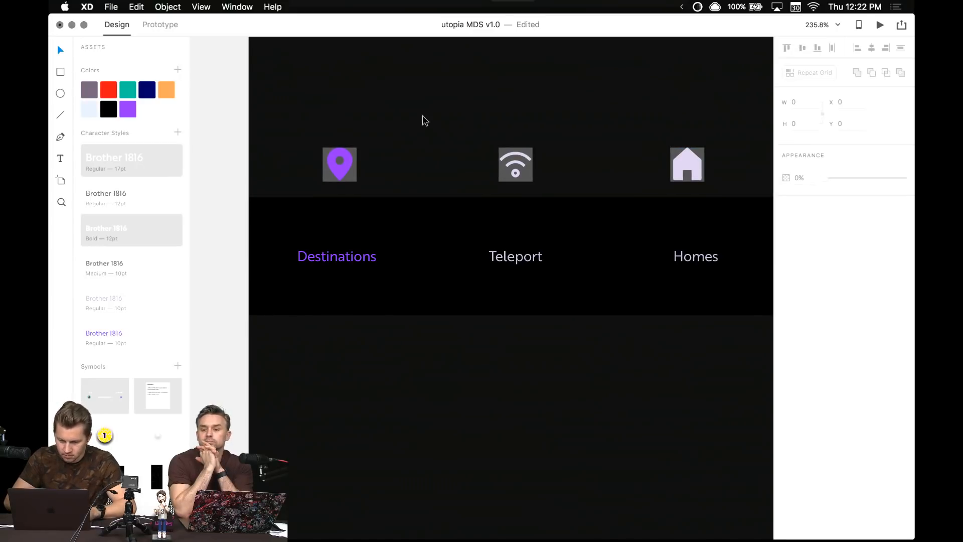
{"action": "left_click_drag", "start_coordinate": [378, 124], "coordinate": [370, 164]}
{"action": "left_click_drag", "start_coordinate": [312, 164], "coordinate": [687, 118]}
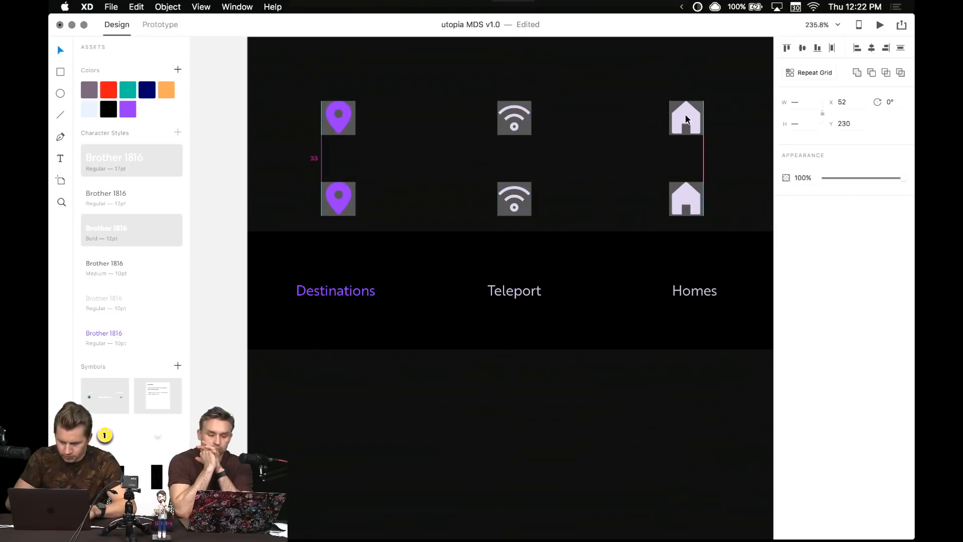
{"action": "left_click", "coordinate": [308, 113]}
{"action": "left_click", "coordinate": [341, 125]}
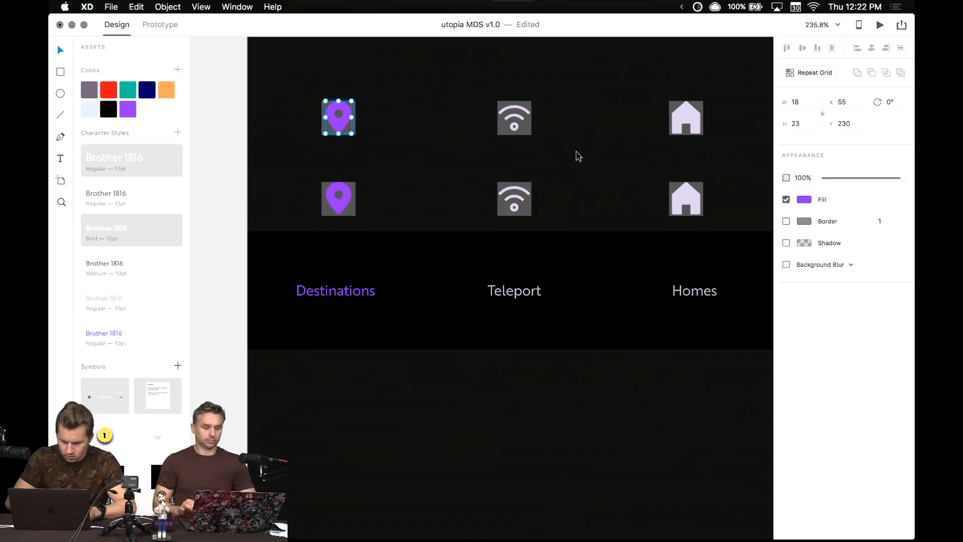
{"action": "left_click_drag", "start_coordinate": [484, 86], "coordinate": [424, 107]}
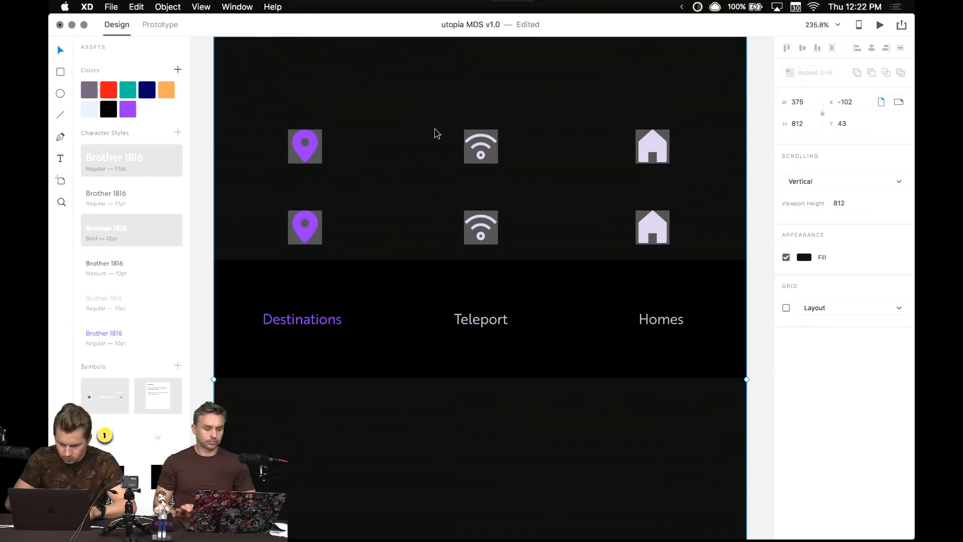
- Send the three background squares in the upper row behind their icons
{"action": "left_click", "coordinate": [490, 151]}
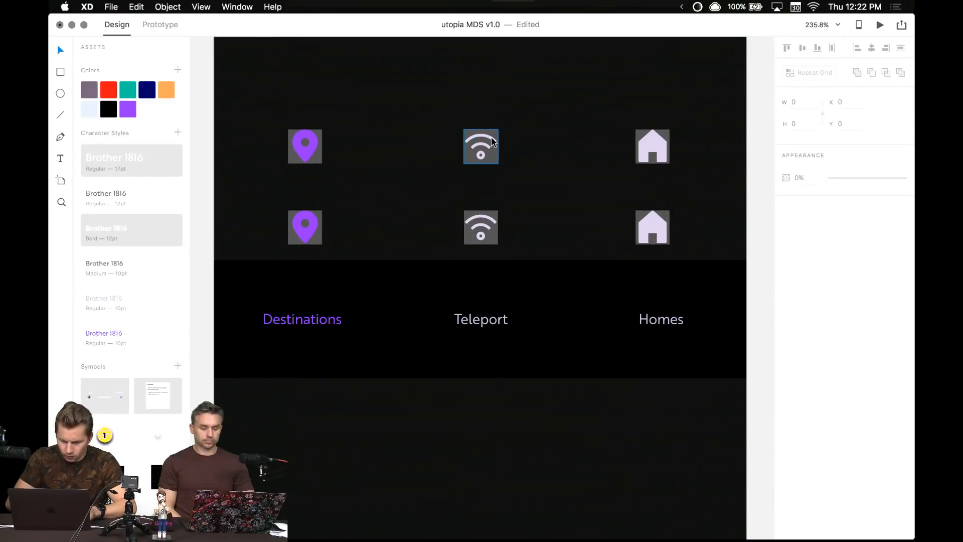
{"action": "left_click", "coordinate": [321, 161], "text": "shift"}
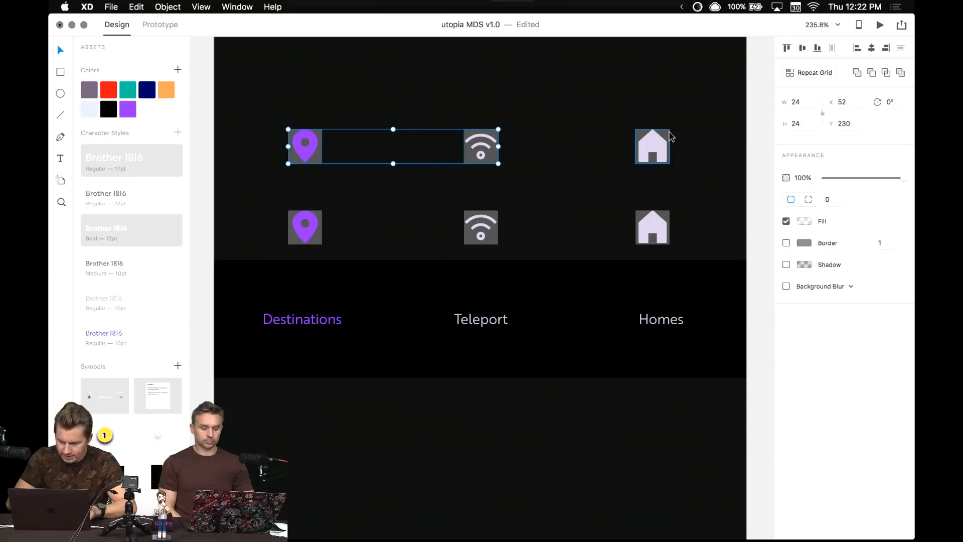
{"action": "left_click", "coordinate": [668, 138], "text": "shift"}
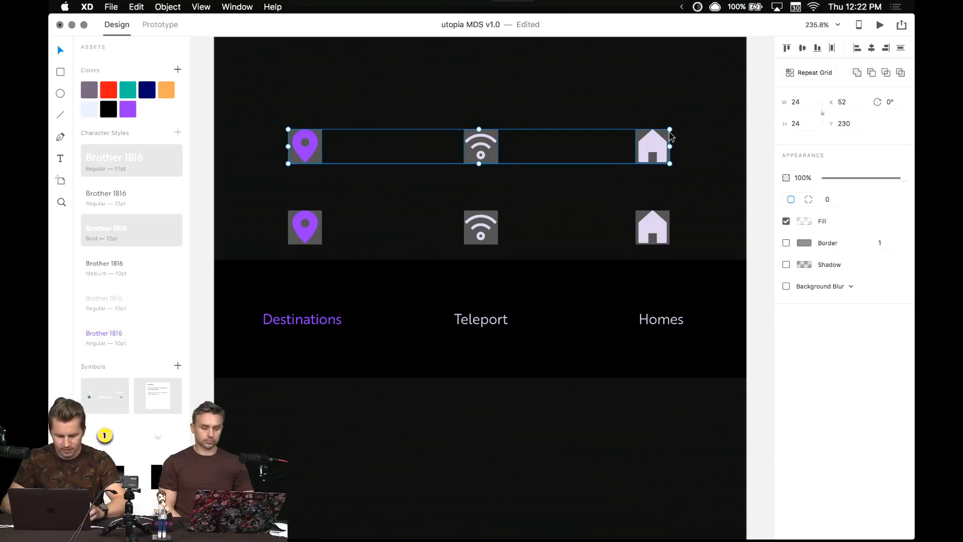
{"action": "key", "text": "super+g"}
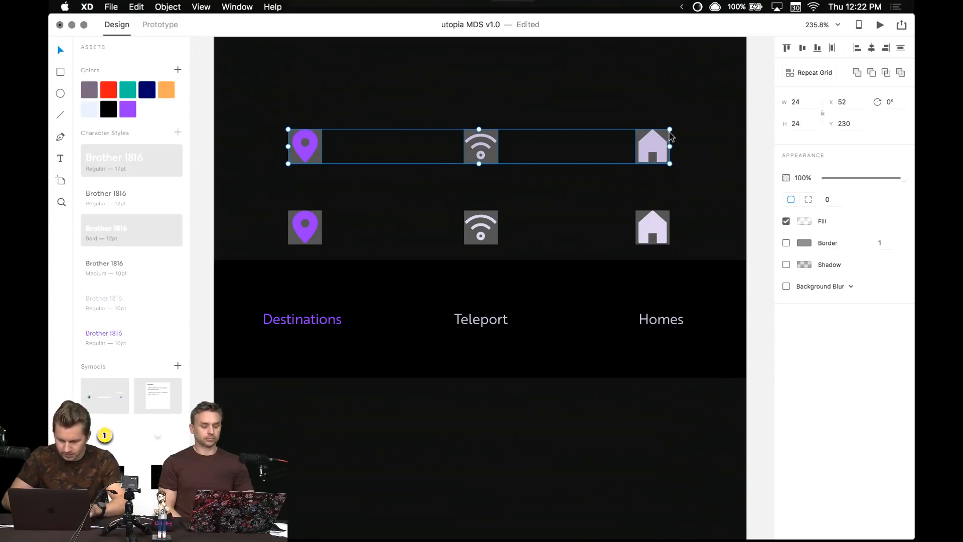
- Send the three background squares in the lower row behind their icons
{"action": "left_click", "coordinate": [377, 182]}
{"action": "left_click", "coordinate": [321, 216]}
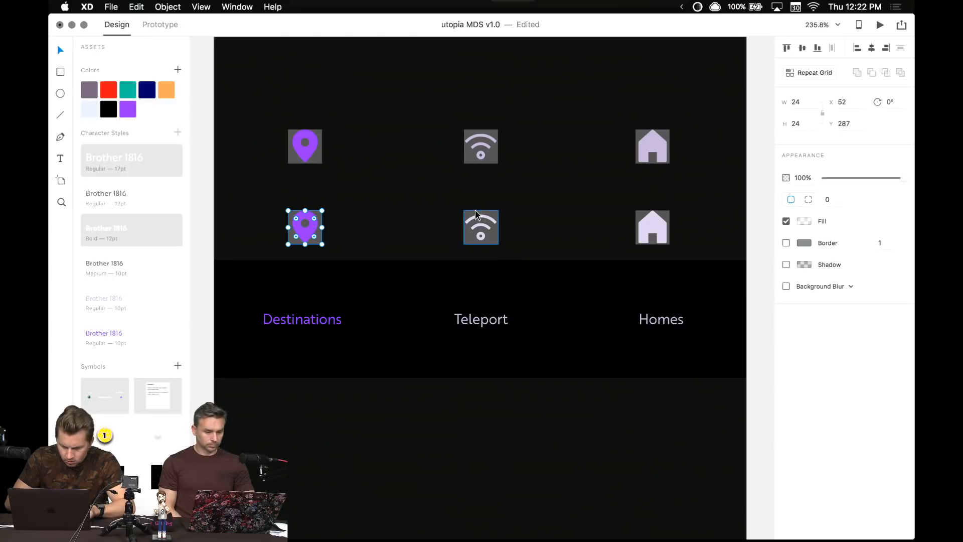
{"action": "left_click", "coordinate": [484, 223], "text": "shift"}
{"action": "key", "text": "super+g"}
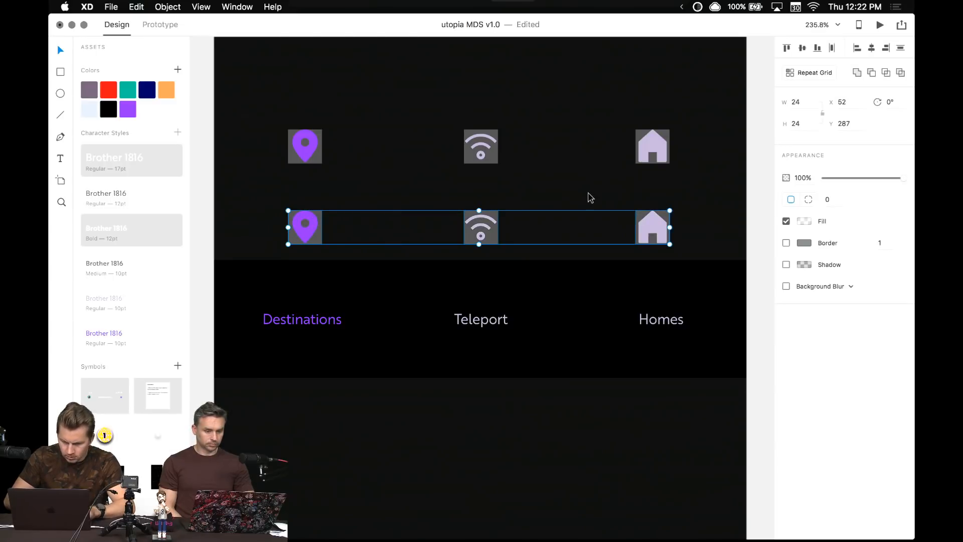
{"action": "left_click", "coordinate": [419, 182]}
- Fill the lower row's Destinations pin with the saved light lavender swatch
{"action": "left_click", "coordinate": [304, 154]}
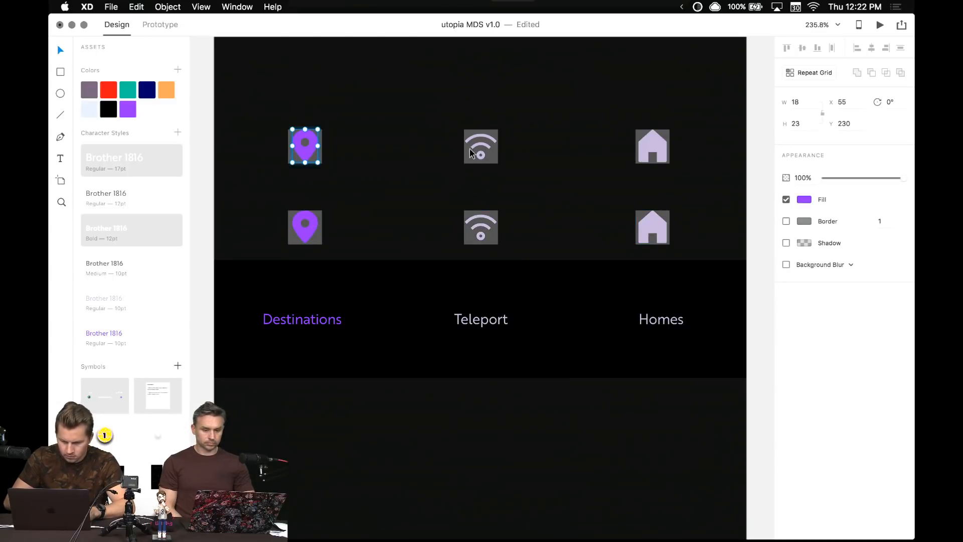
{"action": "left_click", "coordinate": [323, 232]}
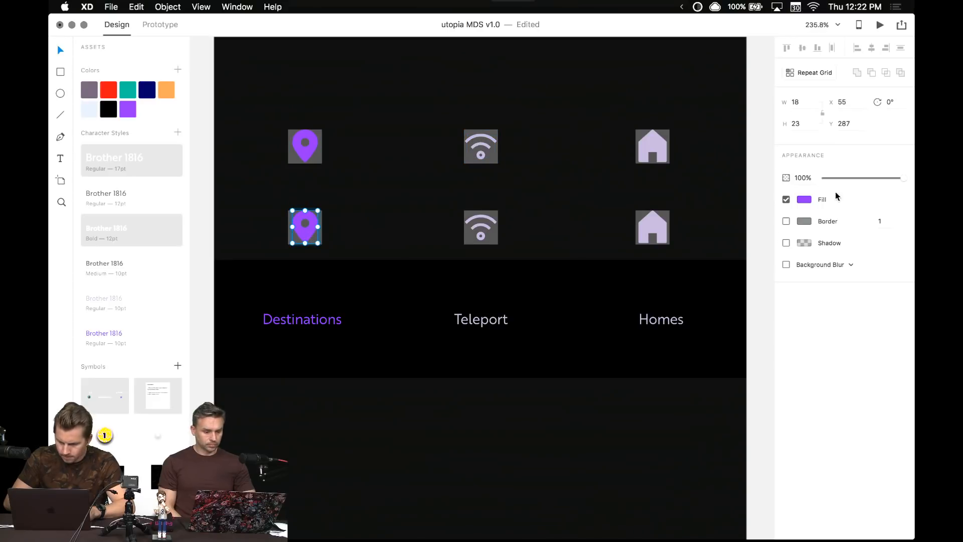
{"action": "left_click", "coordinate": [805, 199]}
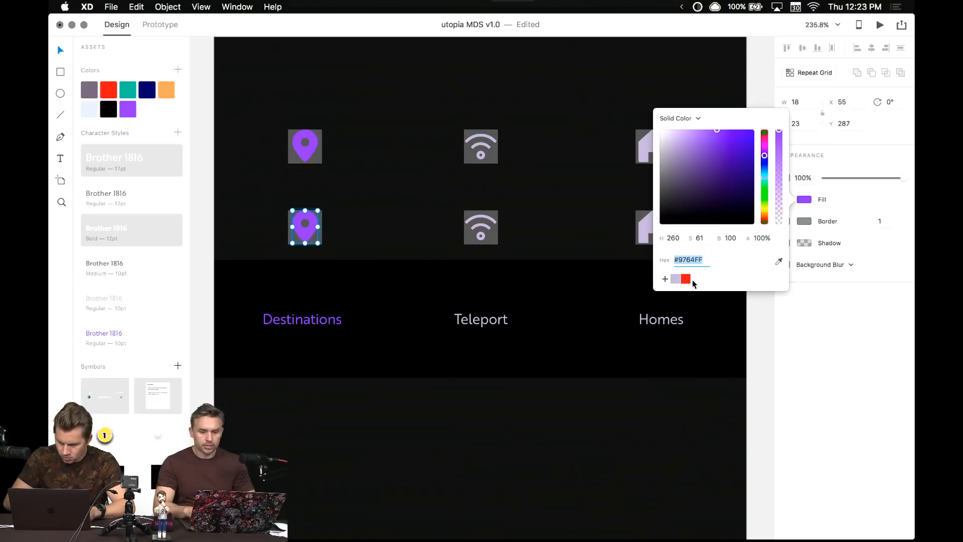
{"action": "left_click", "coordinate": [672, 279]}
{"action": "left_click", "coordinate": [504, 202]}
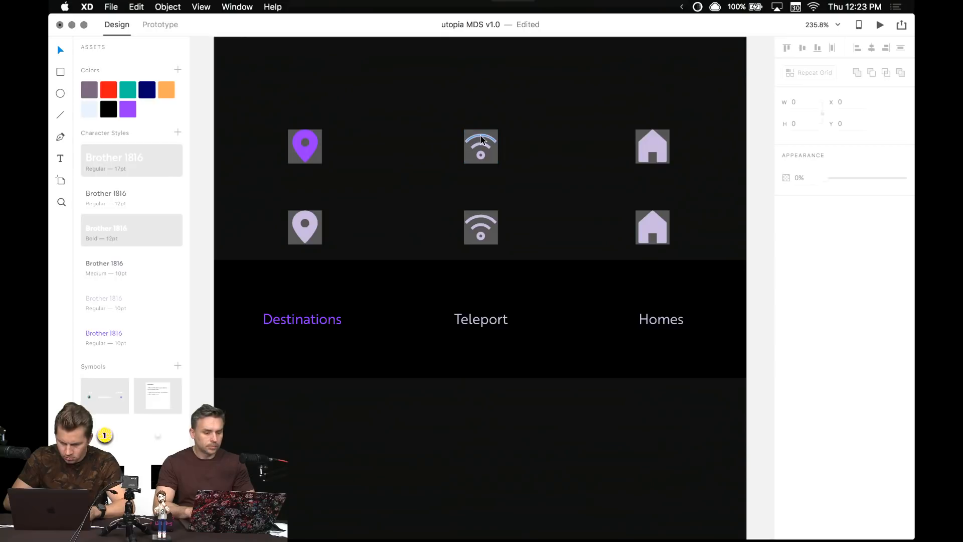
{"action": "left_click_drag", "start_coordinate": [457, 113], "coordinate": [500, 174]}
{"action": "key", "text": "super+z"}
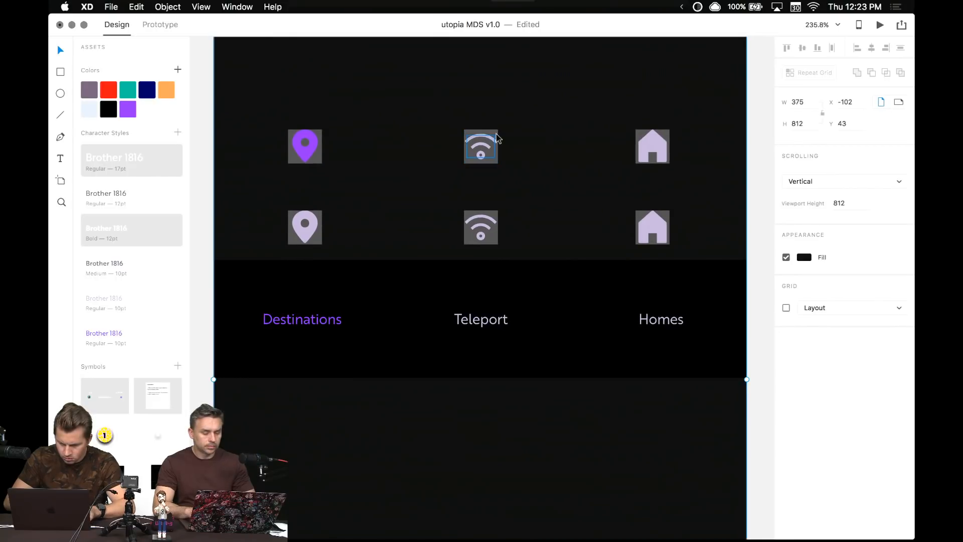
{"action": "left_click", "coordinate": [766, 119]}
{"action": "left_click_drag", "start_coordinate": [450, 100], "coordinate": [494, 160]}
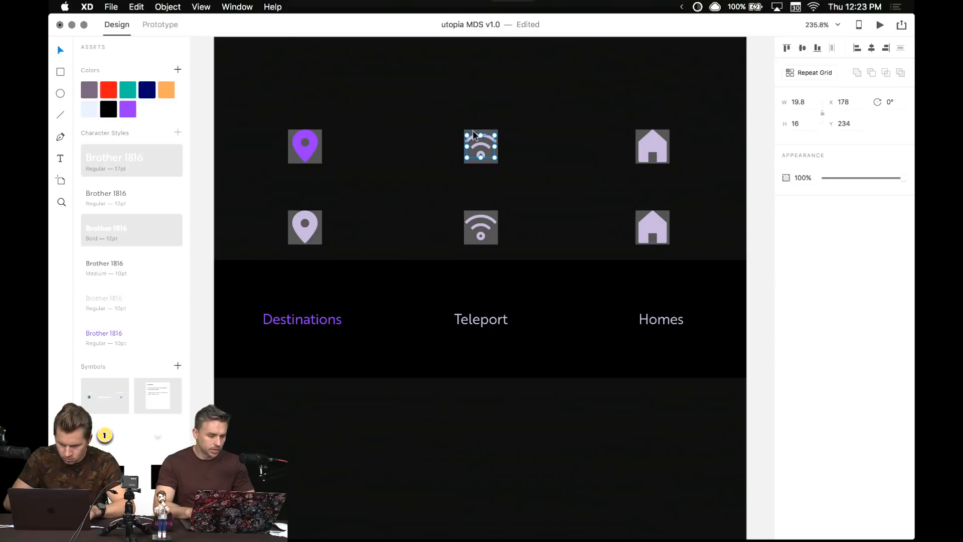
- Apply the saved purple asset color to the two arcs and the dot of the upper row's Teleport icon
{"action": "left_click", "coordinate": [487, 136]}
{"action": "left_click", "coordinate": [485, 136]}
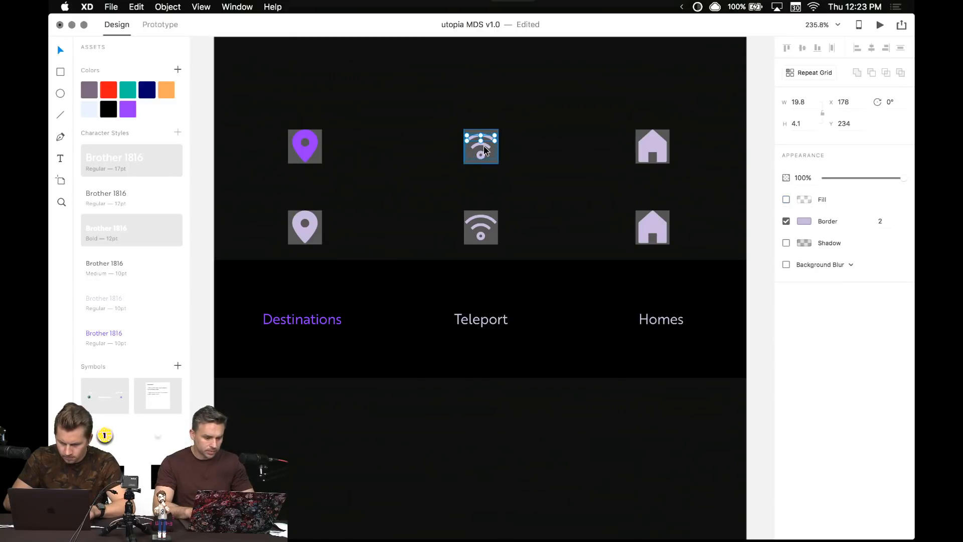
{"action": "left_click", "coordinate": [486, 146], "text": "shift"}
{"action": "left_click", "coordinate": [483, 156], "text": "shift"}
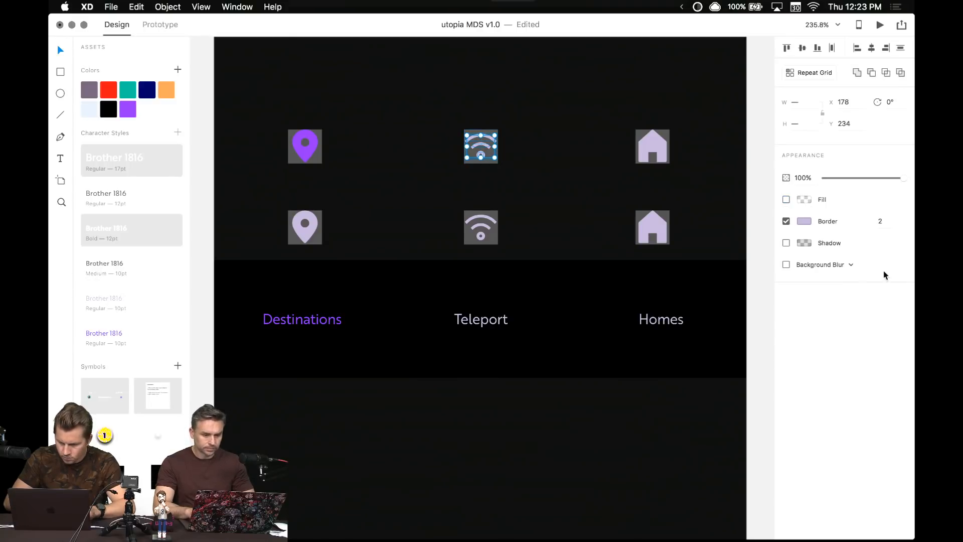
{"action": "left_click", "coordinate": [805, 222]}
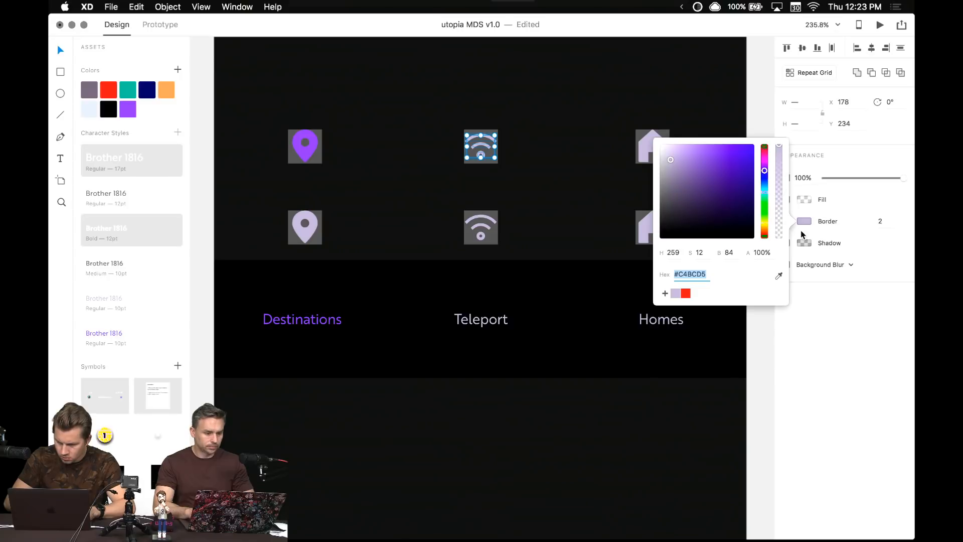
{"action": "left_click", "coordinate": [130, 113]}
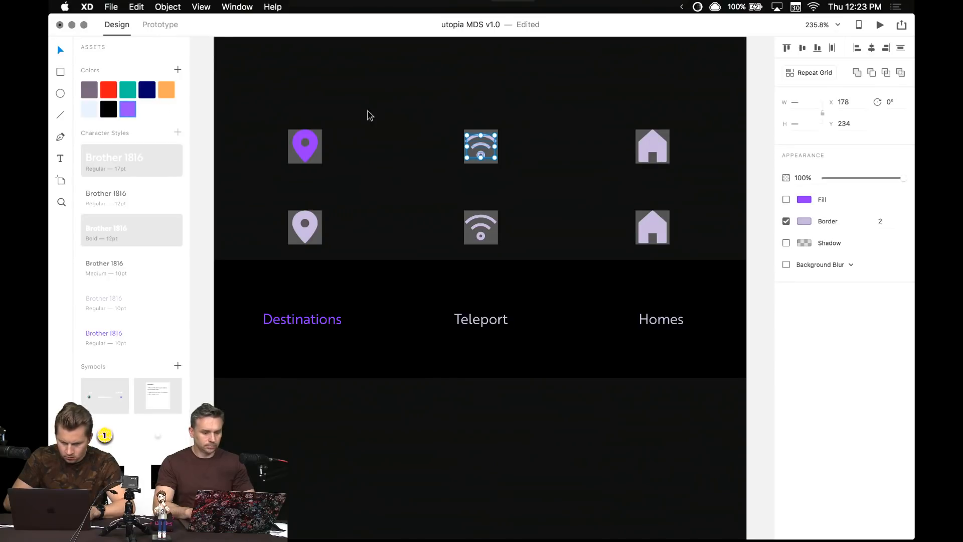
- Set the upper Teleport icon's border color to #9764FF, sampled from the purple Destinations pin
{"action": "left_click", "coordinate": [803, 222]}
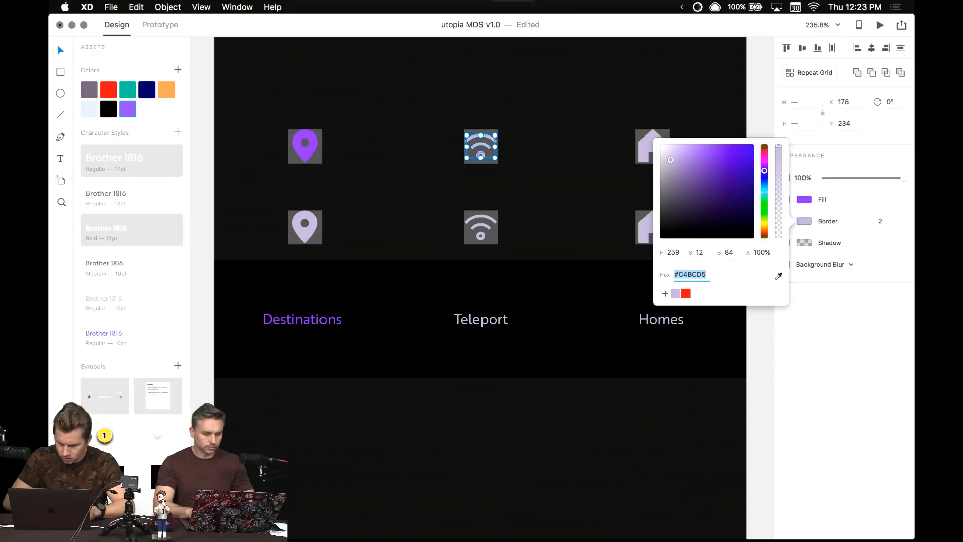
{"action": "left_click", "coordinate": [779, 276]}
{"action": "left_click", "coordinate": [307, 151]}
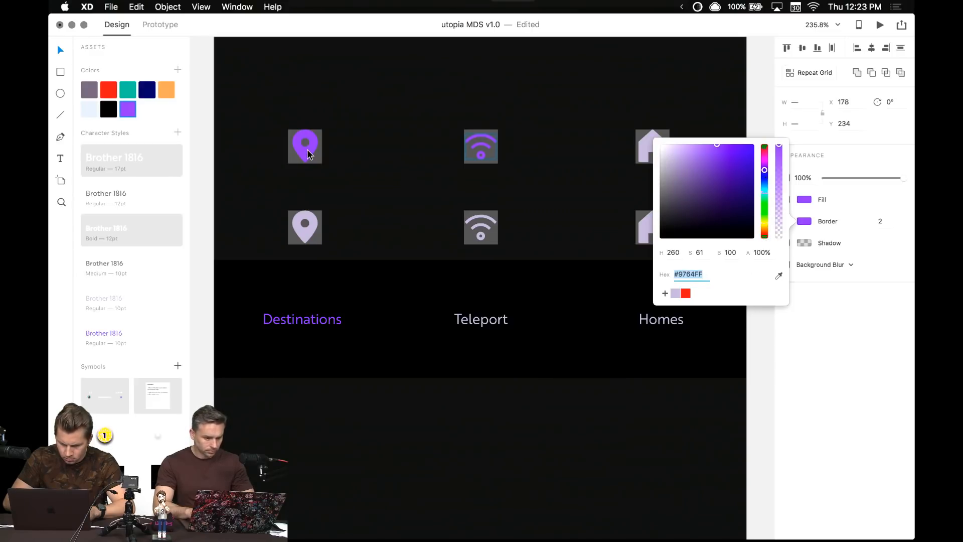
{"action": "left_click", "coordinate": [415, 169]}
- Select all six background squares across both icon rows and set their fill opacity to 0%
{"action": "left_click", "coordinate": [492, 168]}
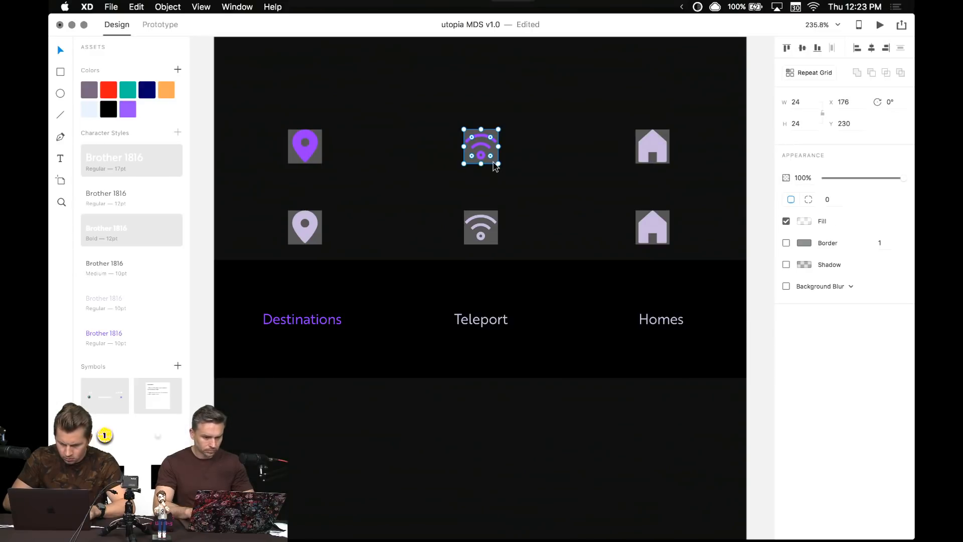
{"action": "left_click", "coordinate": [317, 162], "text": "shift"}
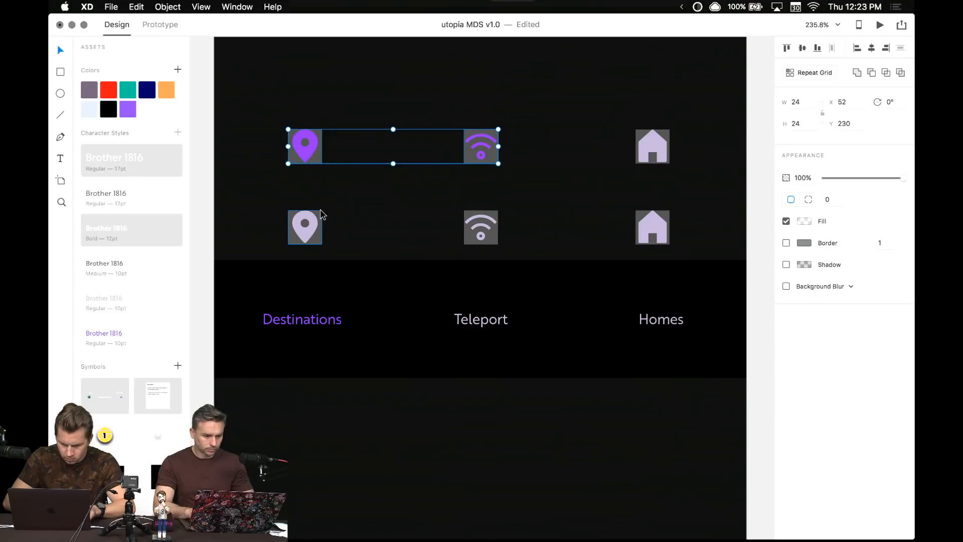
{"action": "left_click", "coordinate": [320, 210], "text": "shift"}
{"action": "left_click", "coordinate": [649, 214], "text": "shift"}
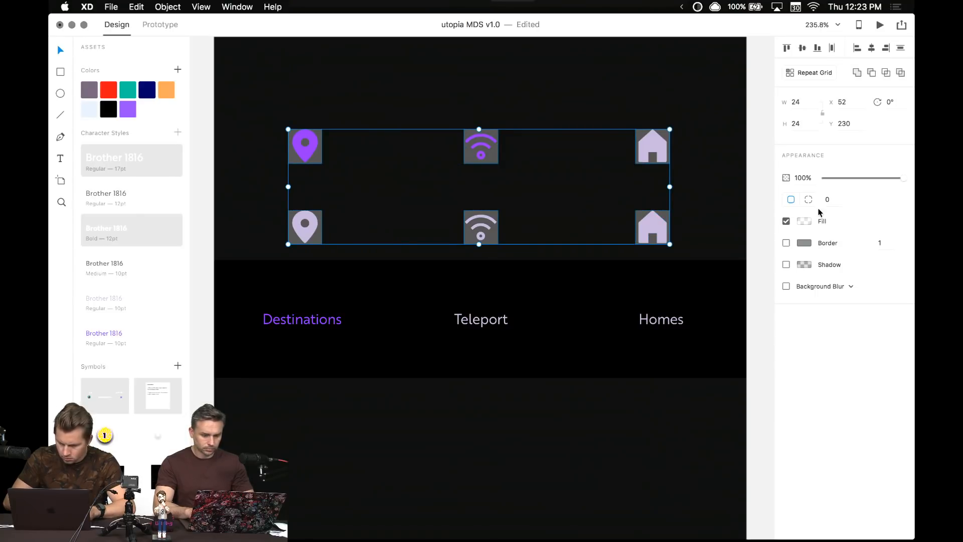
{"action": "left_click", "coordinate": [803, 221]}
{"action": "left_click_drag", "start_coordinate": [777, 243], "coordinate": [777, 263]}
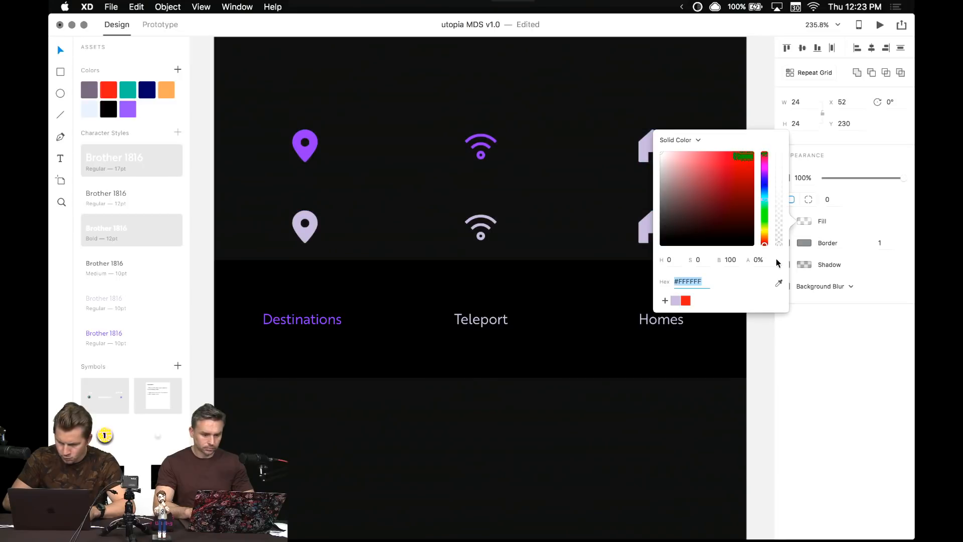
{"action": "left_click", "coordinate": [628, 114]}
- Set the upper row's Homes icon fill to #9764FF, sampled from the purple Destinations pin
{"action": "left_click", "coordinate": [670, 151]}
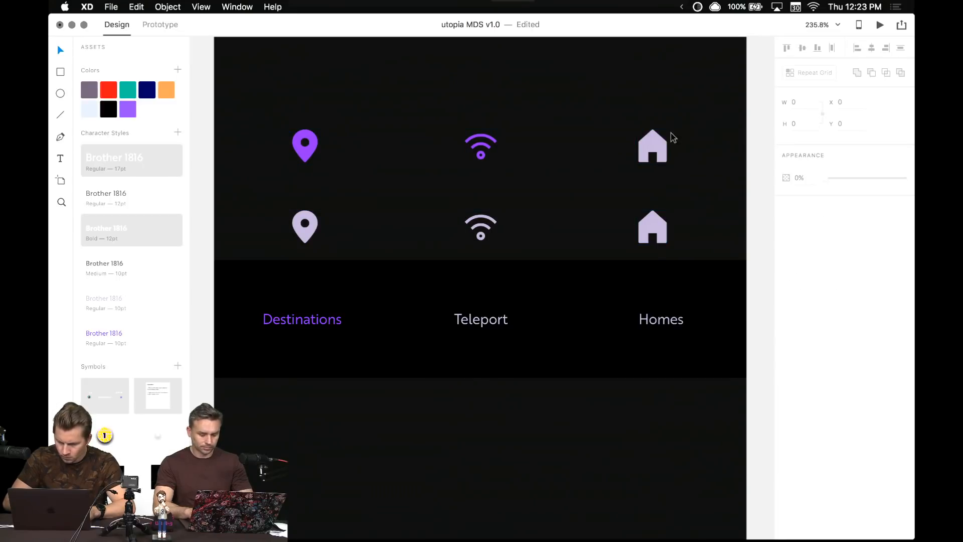
{"action": "left_click", "coordinate": [657, 139]}
{"action": "left_click", "coordinate": [803, 200]}
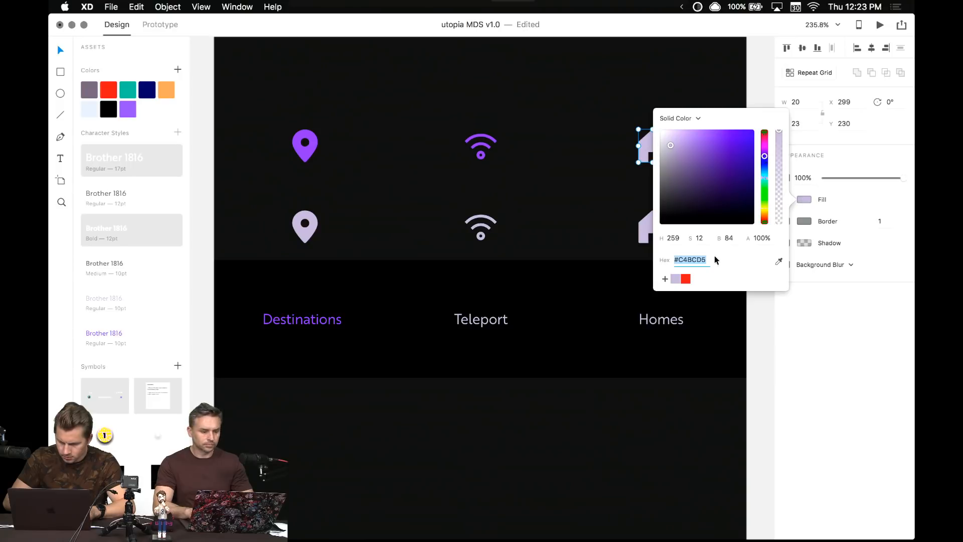
{"action": "left_click", "coordinate": [781, 262]}
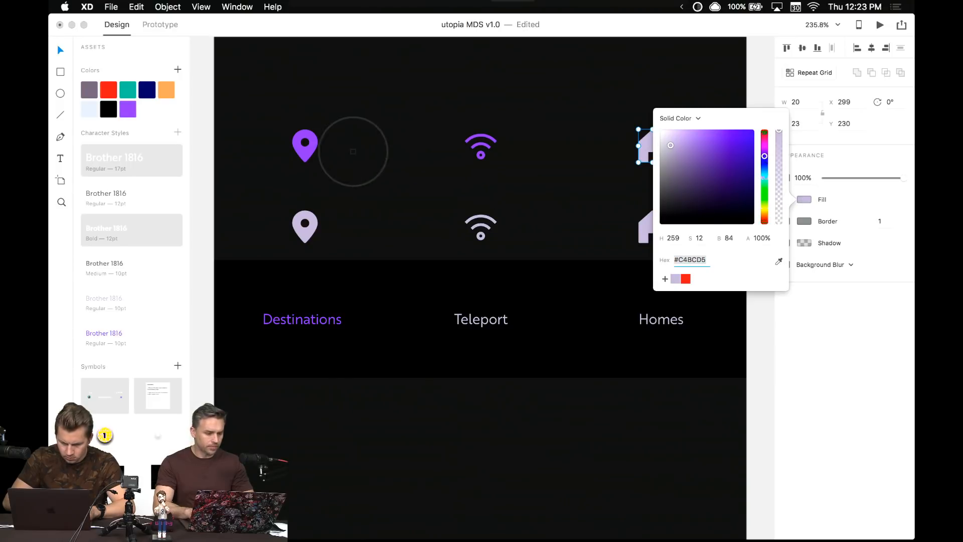
{"action": "left_click", "coordinate": [311, 148]}
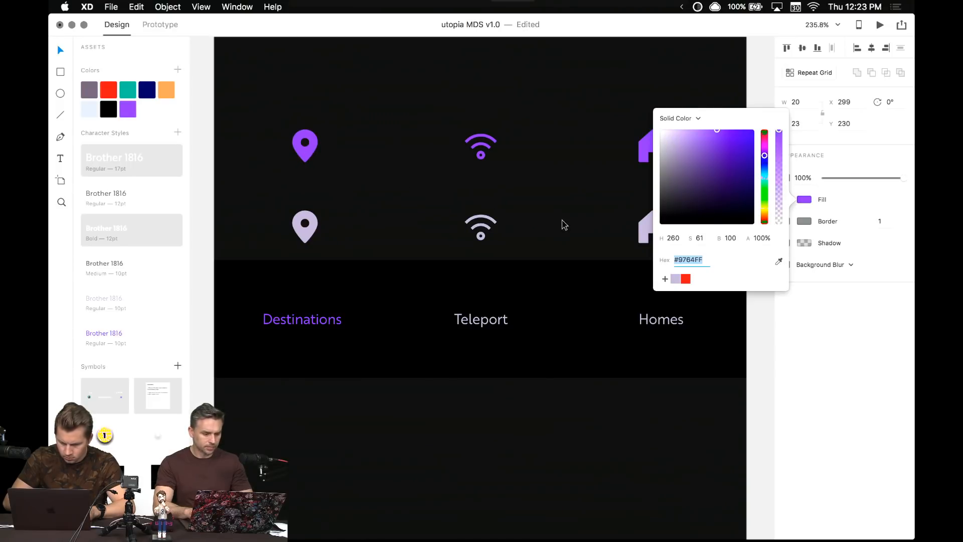
{"action": "left_click", "coordinate": [665, 279]}
{"action": "left_click", "coordinate": [553, 85]}
- Turn each of the three purple upper-row icons, together with its background square, into its own symbol
{"action": "left_click_drag", "start_coordinate": [272, 108], "coordinate": [325, 162]}
{"action": "key", "text": "super+k"}
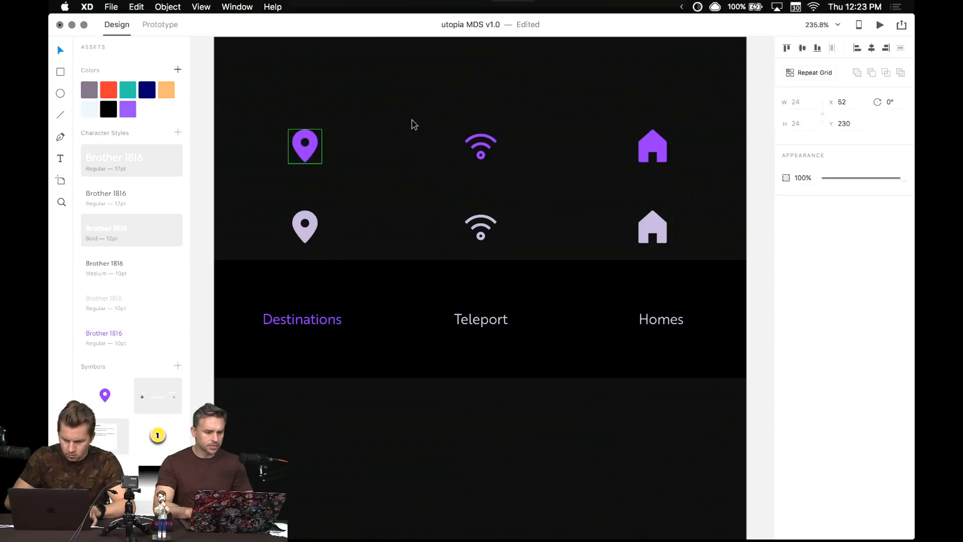
{"action": "left_click_drag", "start_coordinate": [396, 116], "coordinate": [512, 171]}
{"action": "key", "text": "super+k"}
{"action": "left_click_drag", "start_coordinate": [610, 93], "coordinate": [689, 172]}
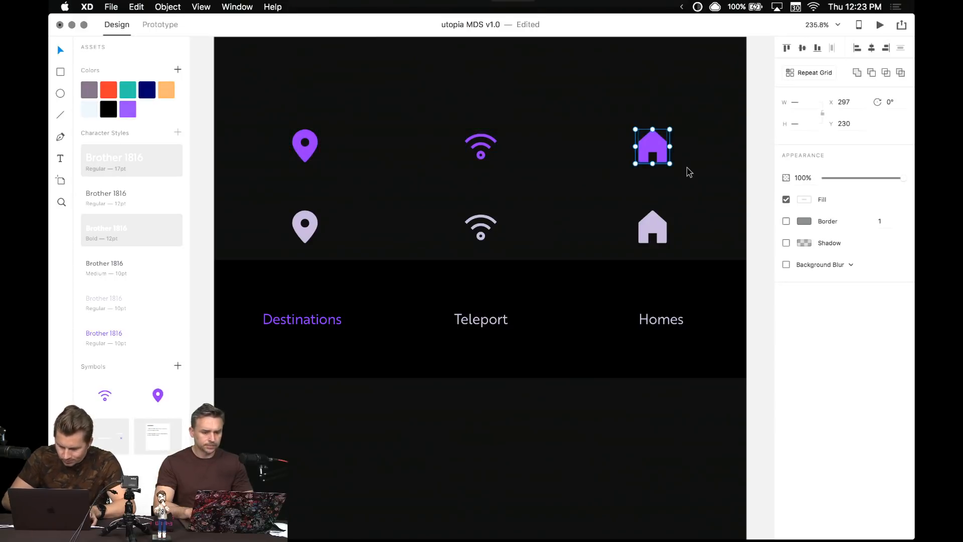
{"action": "key", "text": "super+k"}
- Turn each of the three lavender lower-row icons, together with its background square, into its own symbol
{"action": "left_click_drag", "start_coordinate": [282, 208], "coordinate": [354, 241]}
{"action": "key", "text": "super+k"}
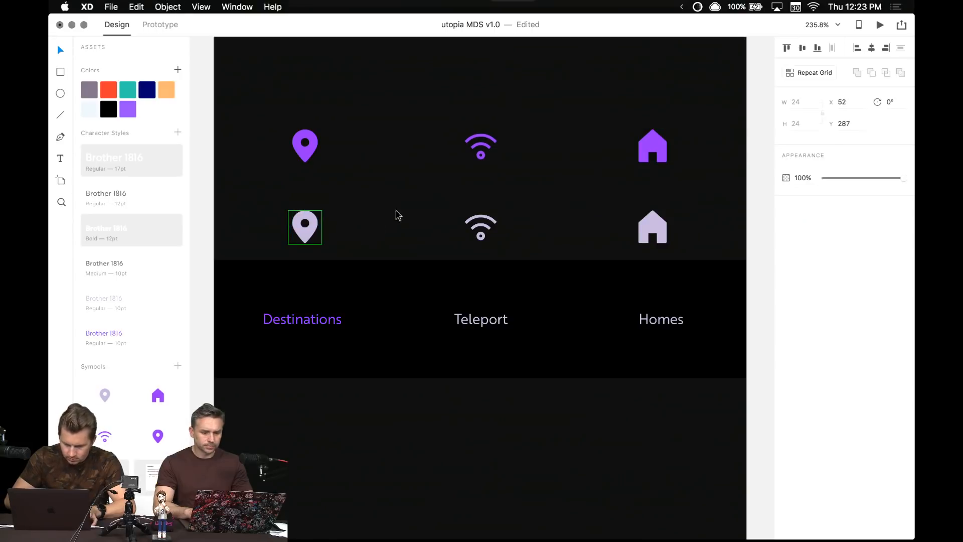
{"action": "left_click_drag", "start_coordinate": [454, 203], "coordinate": [495, 246]}
{"action": "key", "text": "super+k"}
{"action": "key", "text": "super+z"}
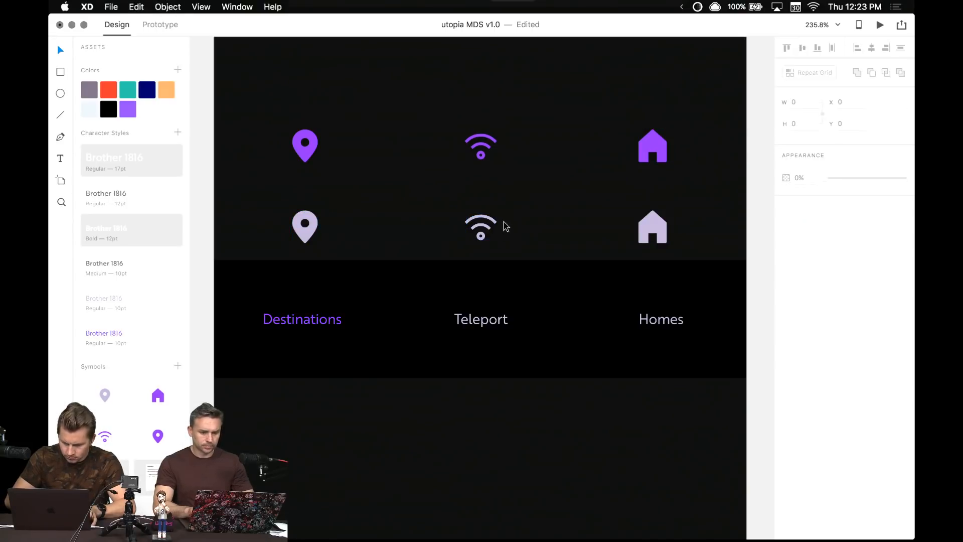
{"action": "left_click_drag", "start_coordinate": [452, 207], "coordinate": [492, 229]}
{"action": "key", "text": "super+k"}
{"action": "left_click_drag", "start_coordinate": [575, 206], "coordinate": [672, 239]}
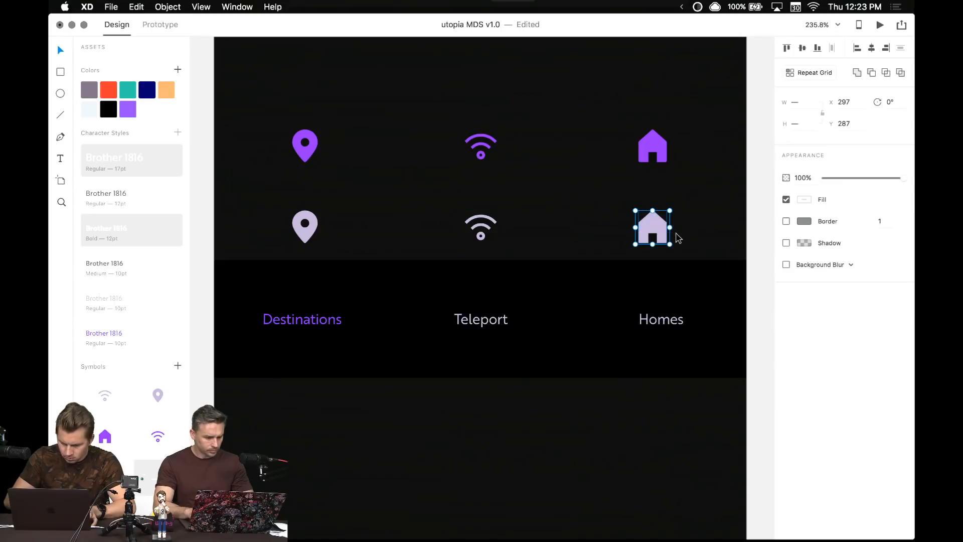
{"action": "key", "text": "super+k"}
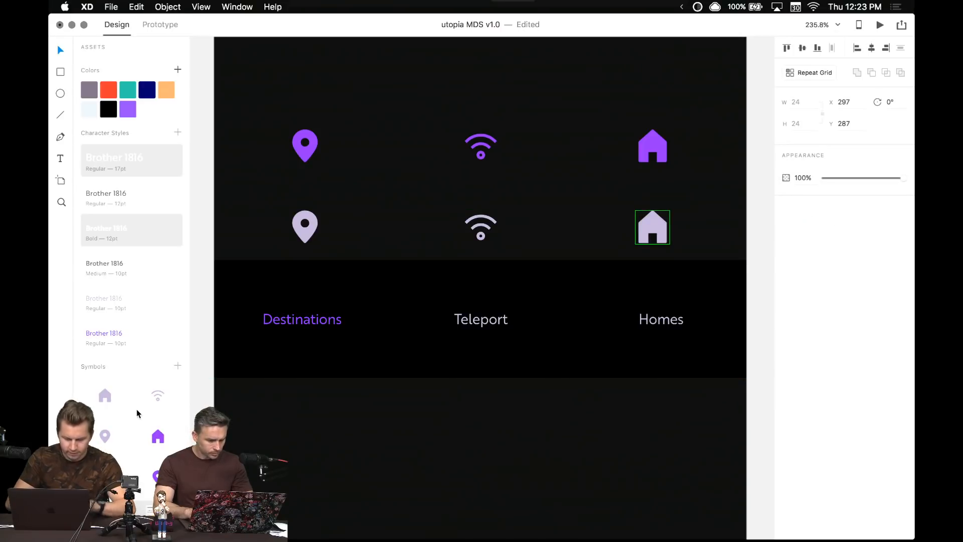
- Change the Destinations label to "Active" and the Teleport label to "Inactive" in the black tab bar
{"action": "left_click", "coordinate": [512, 240]}
{"action": "scroll", "coordinate": [497, 260], "scroll_direction": "down", "scroll_amount": 2}
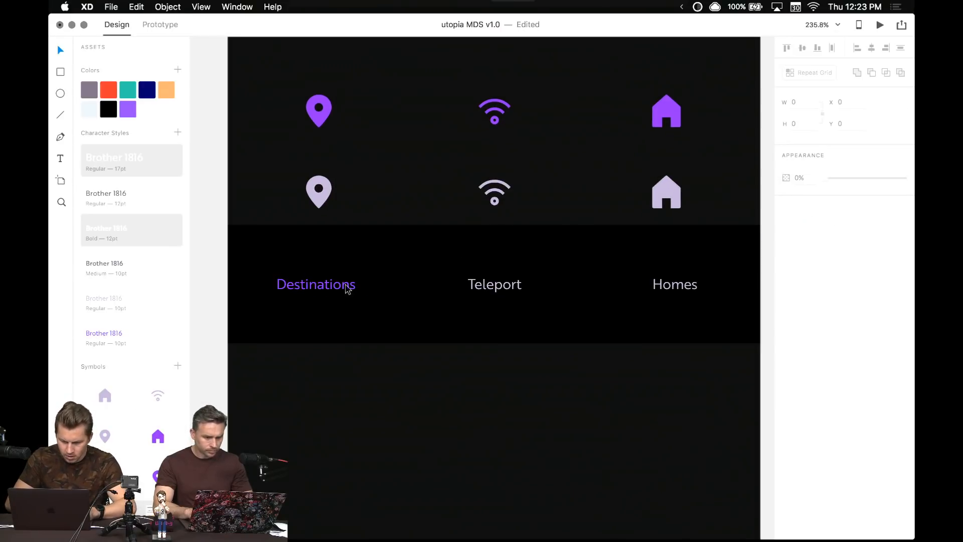
{"action": "double_click", "coordinate": [329, 288]}
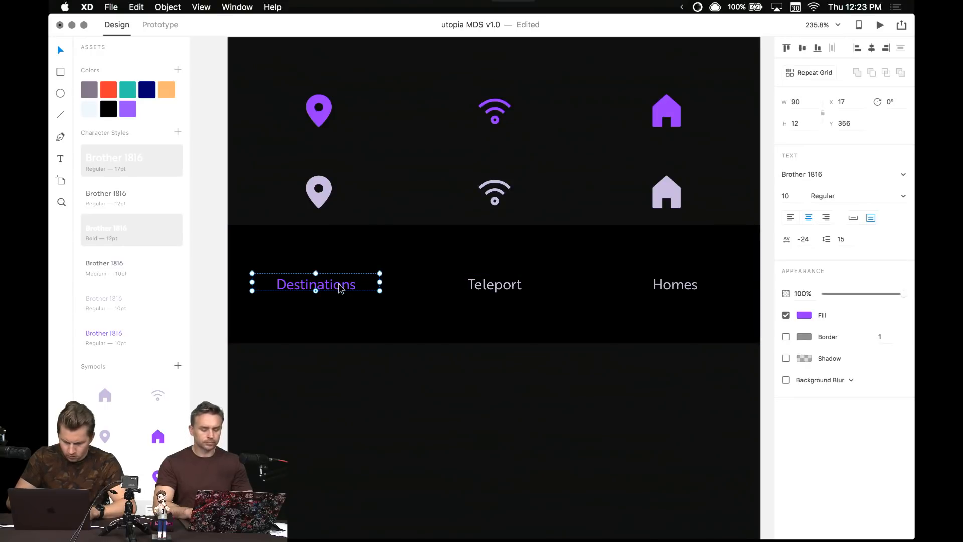
{"action": "double_click", "coordinate": [339, 288]}
{"action": "type", "text": "Active"}
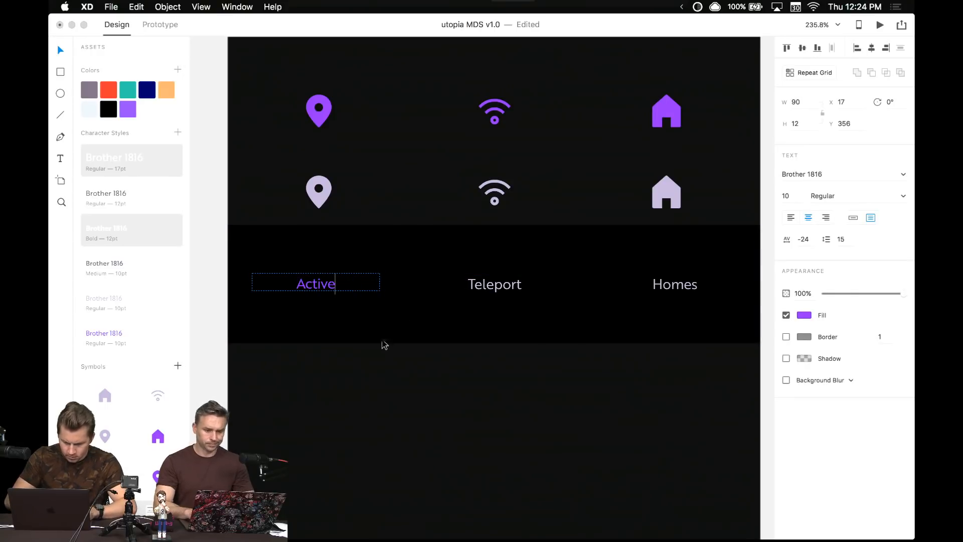
{"action": "key", "text": "Escape"}
{"action": "left_click", "coordinate": [494, 284]}
{"action": "double_click", "coordinate": [494, 284]}
{"action": "type", "text": "In"}
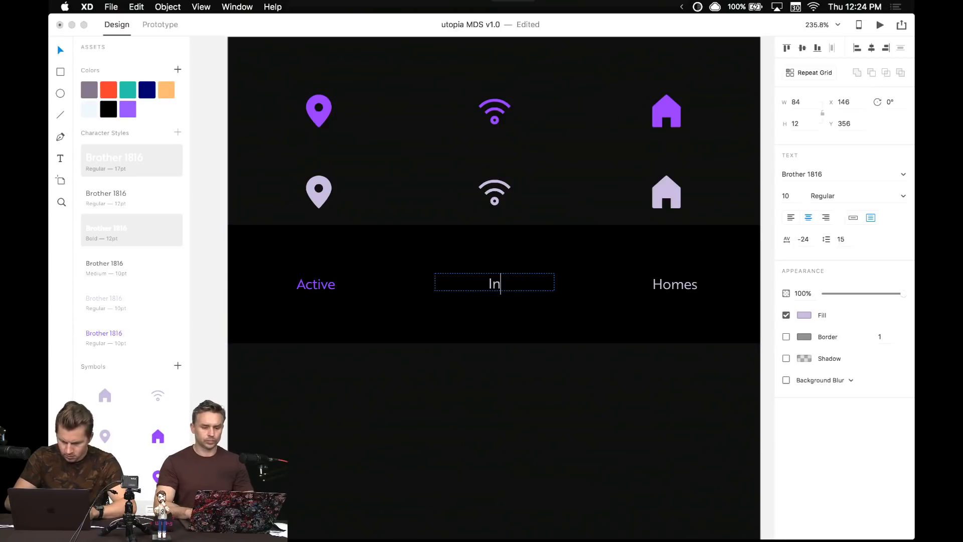
{"action": "type", "text": "active"}
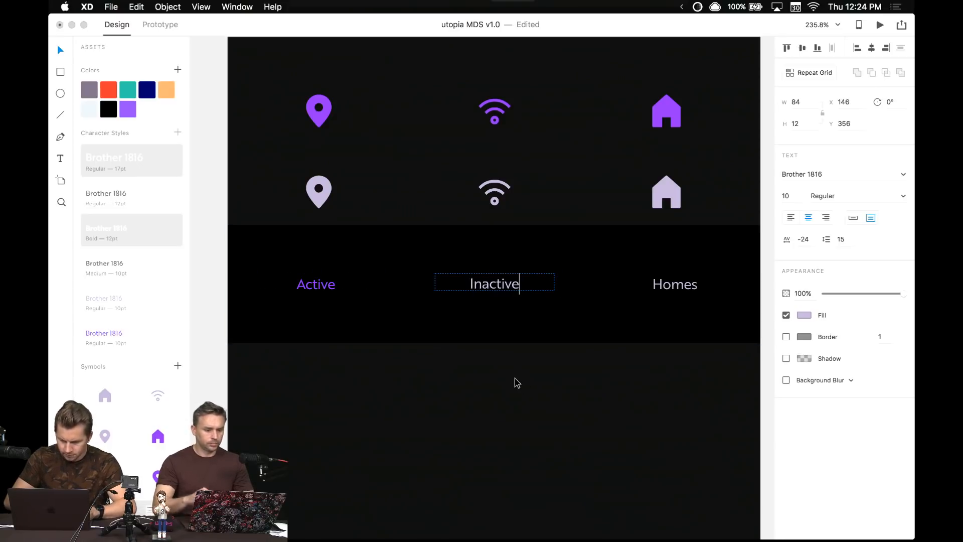
{"action": "key", "text": "Escape"}
{"action": "key", "text": "Escape"}
{"action": "scroll", "coordinate": [544, 389], "scroll_direction": "down", "scroll_amount": 2}
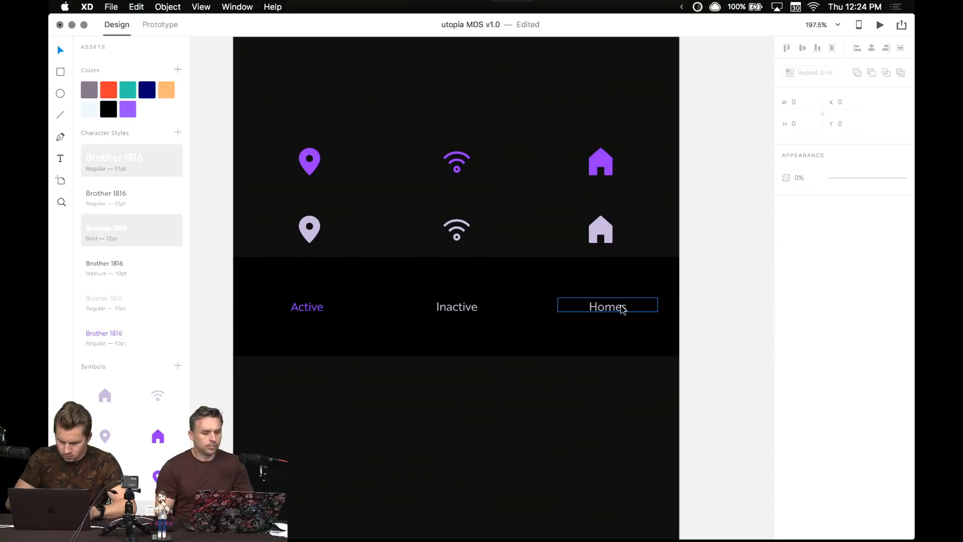
- Try replacing the Homes label with a copy of the Inactive label, and restore the labels Destinations, Teleport and Homes
{"action": "left_click", "coordinate": [609, 307]}
{"action": "key", "text": "Delete"}
{"action": "left_click", "coordinate": [327, 304]}
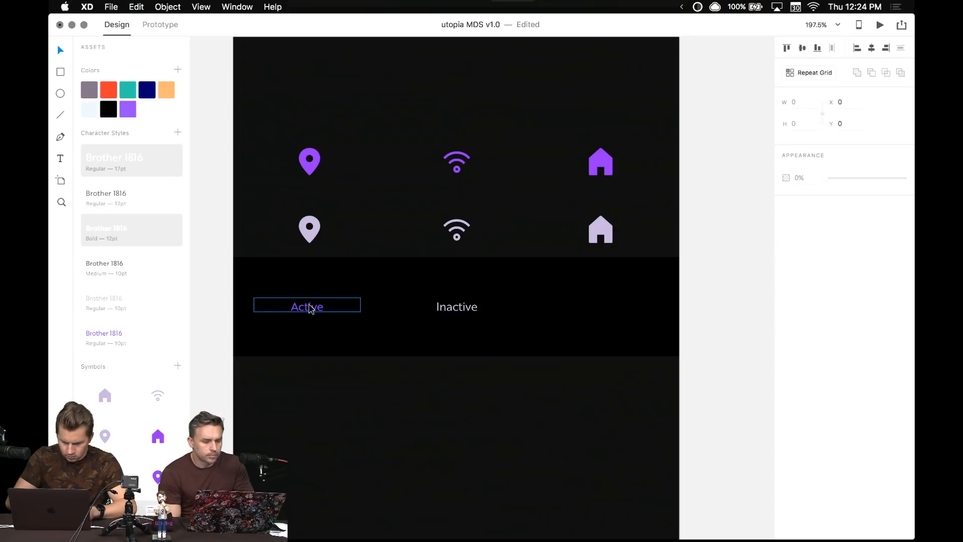
{"action": "left_click", "coordinate": [456, 308]}
{"action": "left_click_drag", "start_coordinate": [456, 307], "coordinate": [607, 316]}
{"action": "key", "text": "Escape"}
{"action": "left_click", "coordinate": [310, 301]}
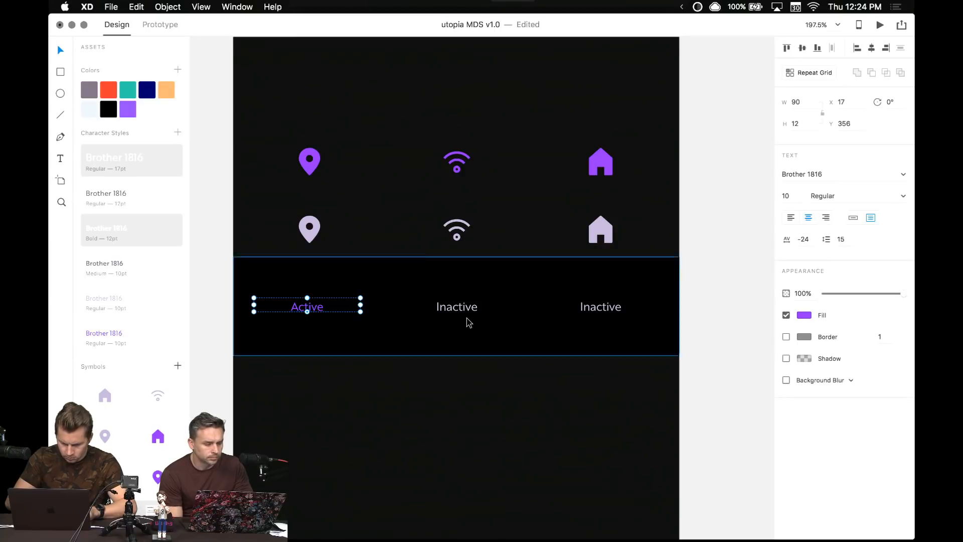
{"action": "left_click", "coordinate": [480, 313], "text": "shift"}
{"action": "left_click", "coordinate": [602, 313], "text": "shift"}
{"action": "type", "text": "Destinations Teleport Homes"}
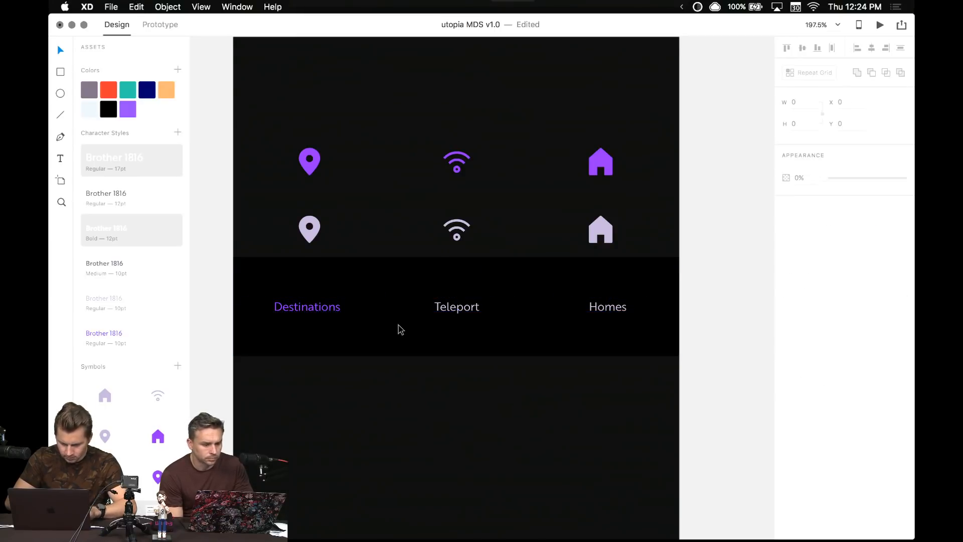
- Move the Destinations, Teleport and Homes labels together down to the lower edge of the black bar
{"action": "left_click", "coordinate": [318, 307]}
{"action": "left_click", "coordinate": [483, 312], "text": "shift"}
{"action": "left_click", "coordinate": [606, 307], "text": "shift"}
{"action": "left_click_drag", "start_coordinate": [605, 308], "coordinate": [613, 341]}
{"action": "left_click", "coordinate": [558, 385]}
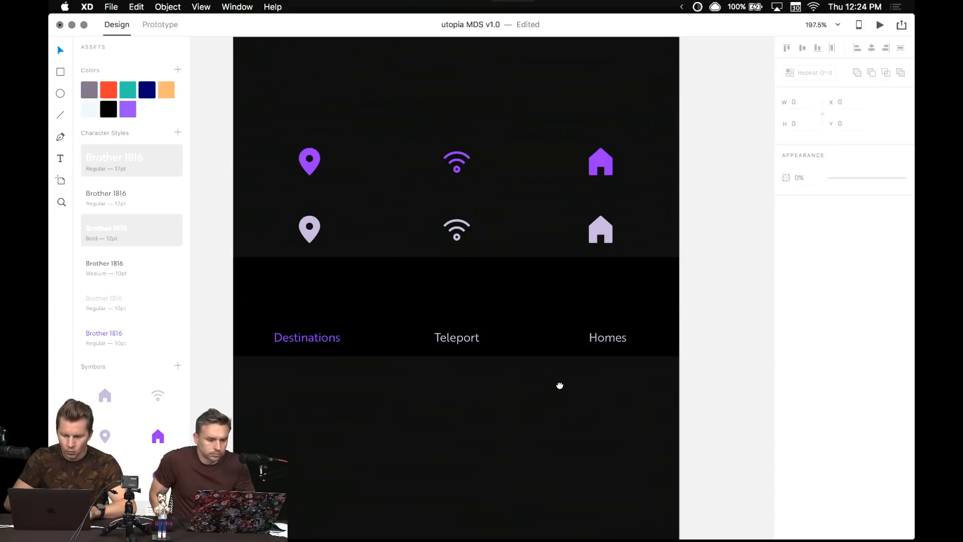
{"action": "scroll", "coordinate": [559, 385], "scroll_direction": "up", "scroll_amount": 1}
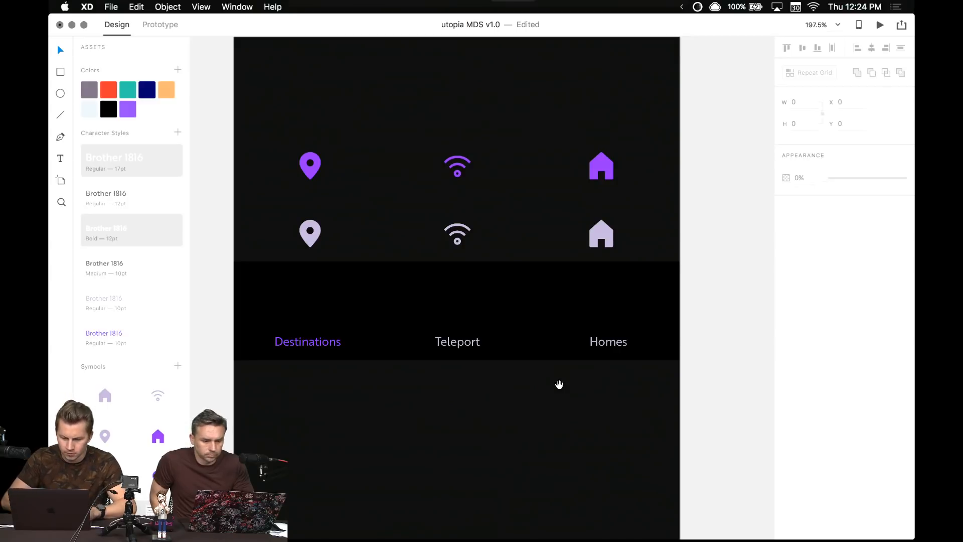
{"action": "scroll", "coordinate": [559, 379], "scroll_direction": "down", "scroll_amount": 1}
- Try placing the purple Destinations pin above its label in the black bar, and undo the downward move of the labels
{"action": "left_click", "coordinate": [310, 154]}
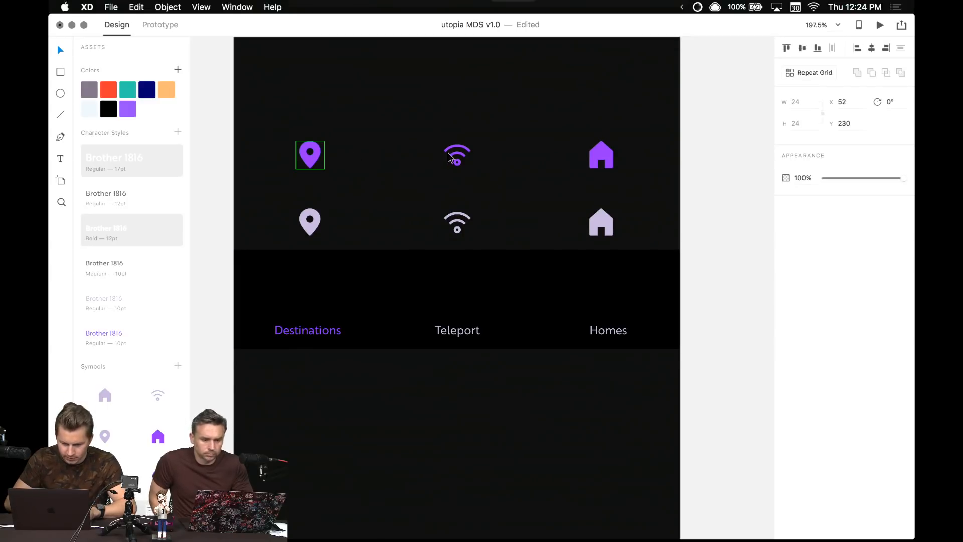
{"action": "left_click_drag", "start_coordinate": [311, 162], "coordinate": [310, 295]}
{"action": "key", "text": "super+z"}
{"action": "key", "text": "super+z"}
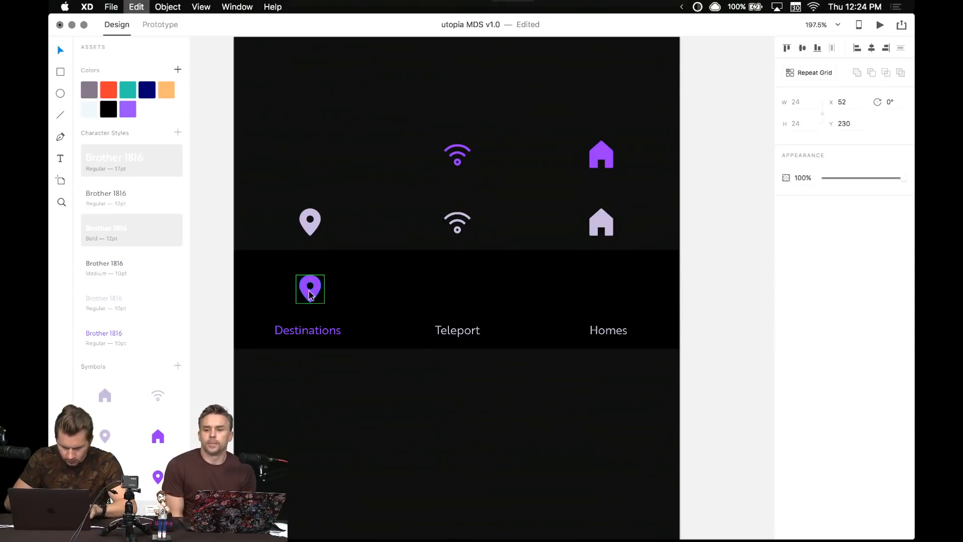
{"action": "key", "text": "super+shift+z"}
{"action": "left_click_drag", "start_coordinate": [311, 158], "coordinate": [315, 324]}
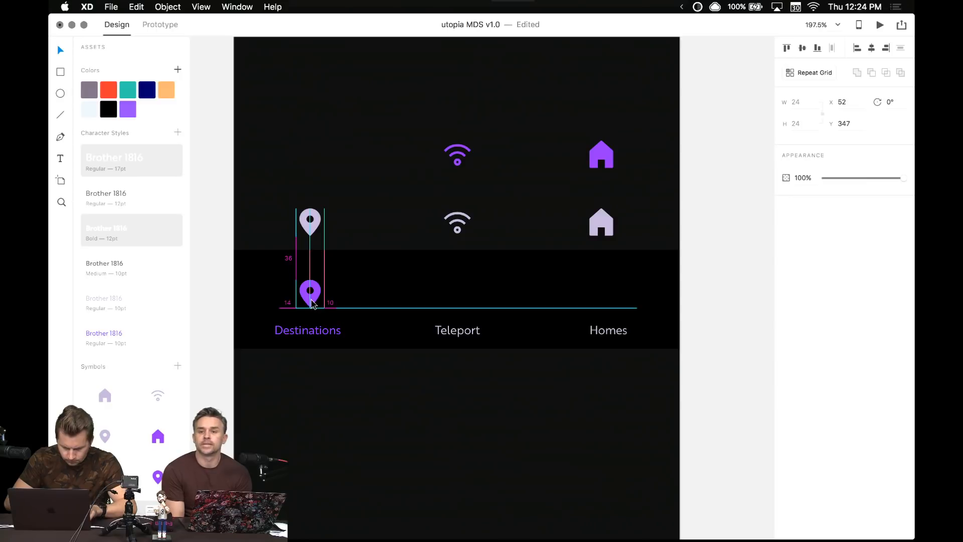
{"action": "key", "text": "super+z"}
{"action": "left_click", "coordinate": [338, 170]}
{"action": "left_click_drag", "start_coordinate": [325, 164], "coordinate": [325, 285]}
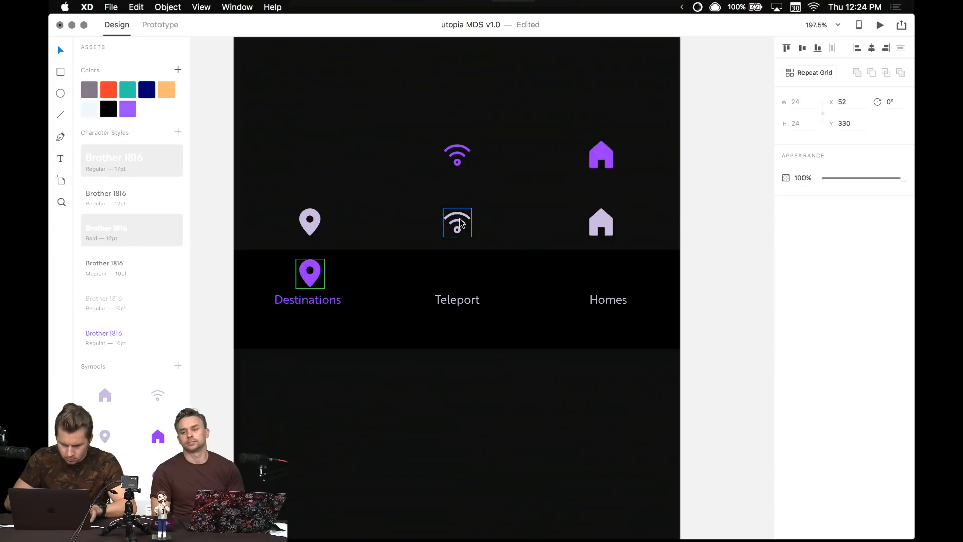
{"action": "key", "text": "super+z"}
- Copy the purple Destinations pin and the lavender Teleport and Homes icons into the black bar directly above their labels
{"action": "left_click_drag", "start_coordinate": [313, 160], "coordinate": [313, 277]}
{"action": "left_click_drag", "start_coordinate": [454, 221], "coordinate": [458, 275]}
{"action": "left_click_drag", "start_coordinate": [601, 222], "coordinate": [602, 273]}
- Center the black bar's Homes icon horizontally on the Homes label
{"action": "left_click", "coordinate": [608, 300]}
{"action": "left_click", "coordinate": [607, 281], "text": "shift"}
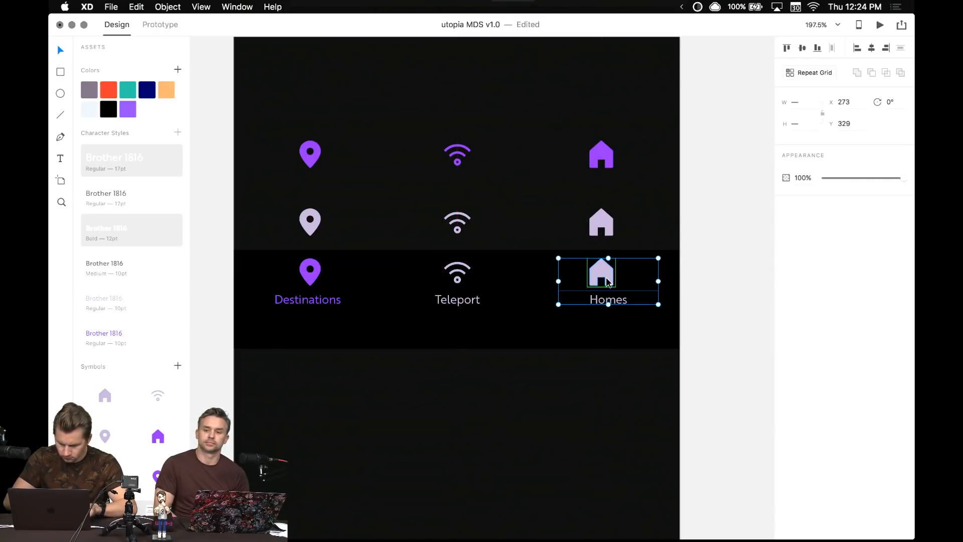
{"action": "key", "text": "shift+c"}
{"action": "left_click", "coordinate": [712, 259]}
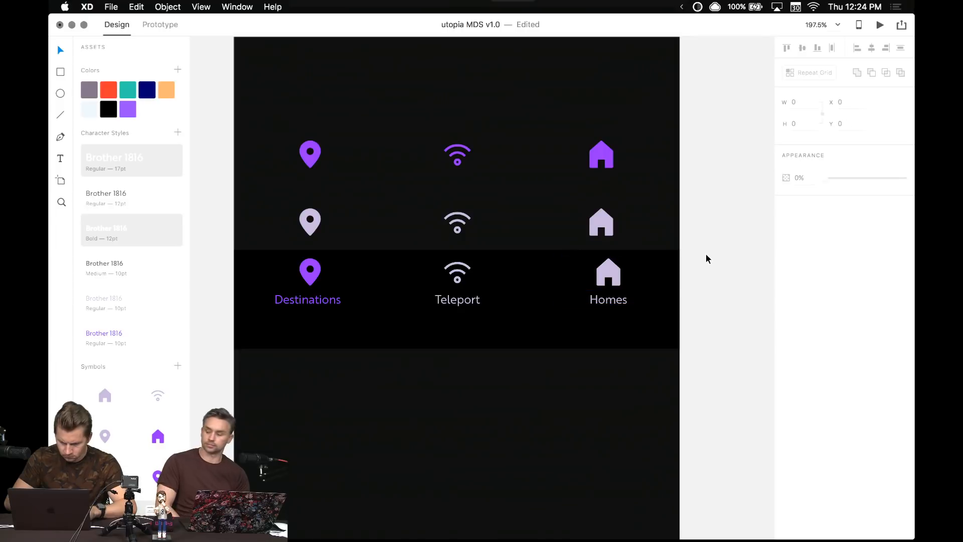
{"action": "scroll", "coordinate": [660, 260], "scroll_direction": "down", "scroll_amount": 1}
{"action": "left_click", "coordinate": [611, 292]}
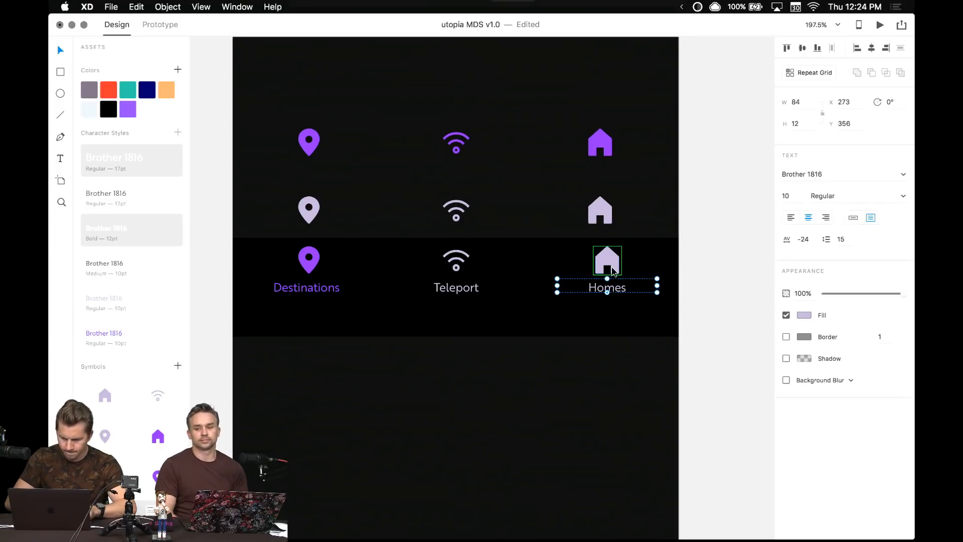
{"action": "left_click", "coordinate": [611, 268], "text": "shift"}
{"action": "left_click", "coordinate": [489, 387]}
- Group the black bar with its three icons and three labels as one tab bar
{"action": "left_click_drag", "start_coordinate": [214, 258], "coordinate": [667, 365]}
{"action": "scroll", "coordinate": [576, 357], "scroll_direction": "down", "scroll_amount": 5}
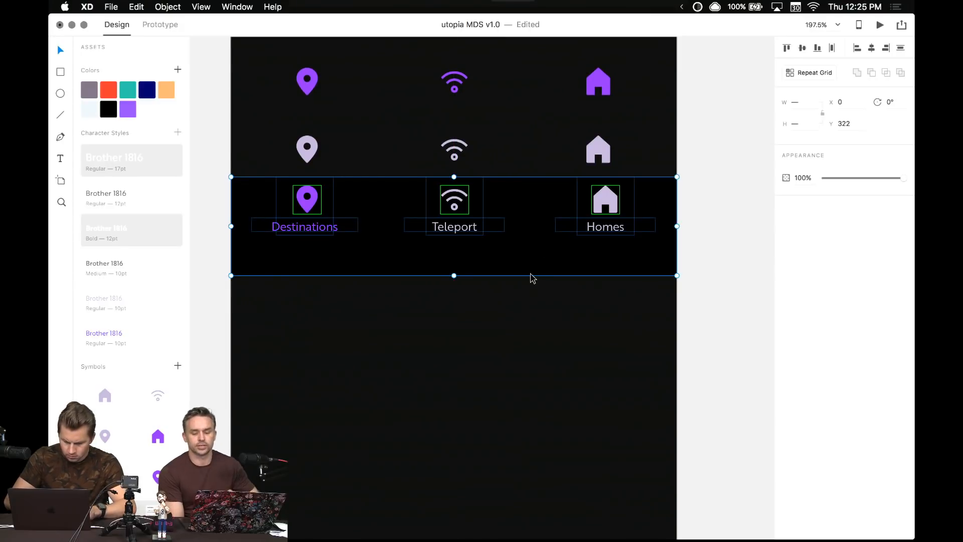
{"action": "key", "text": "super+g"}
{"action": "left_click", "coordinate": [498, 345]}
- Move the grouped tab bar slightly down, away from the lavender icon row
{"action": "scroll", "coordinate": [501, 368], "scroll_direction": "down", "scroll_amount": 3}
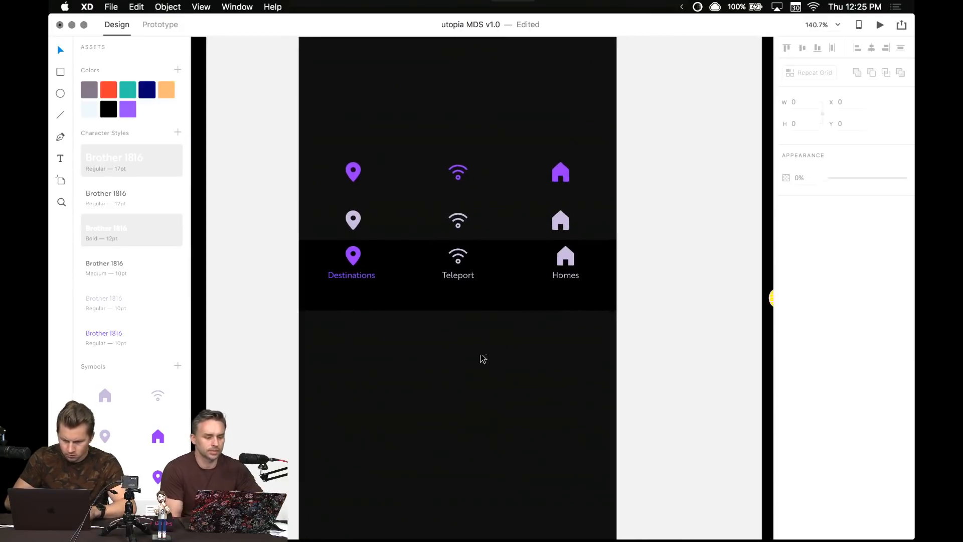
{"action": "left_click", "coordinate": [500, 293]}
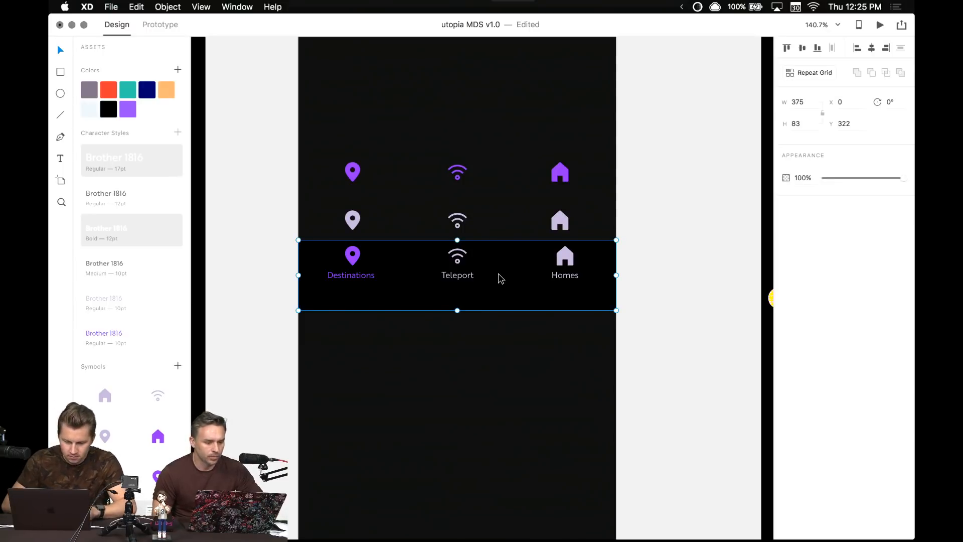
{"action": "left_click_drag", "start_coordinate": [501, 279], "coordinate": [502, 292]}
{"action": "left_click", "coordinate": [518, 245]}
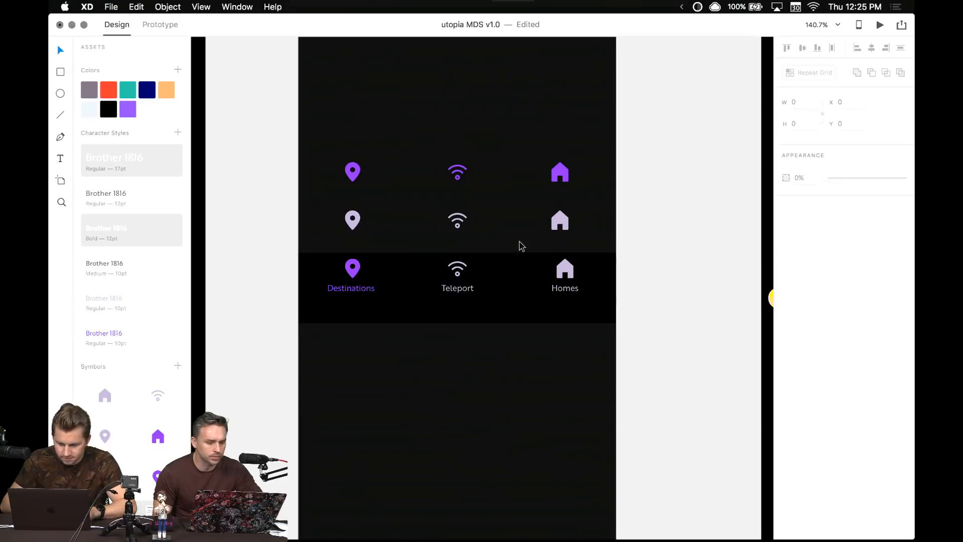
- Switch to the Utopia_Home_Search prototype in Chrome and view its Landing screen
{"action": "left_click", "coordinate": [383, 179]}
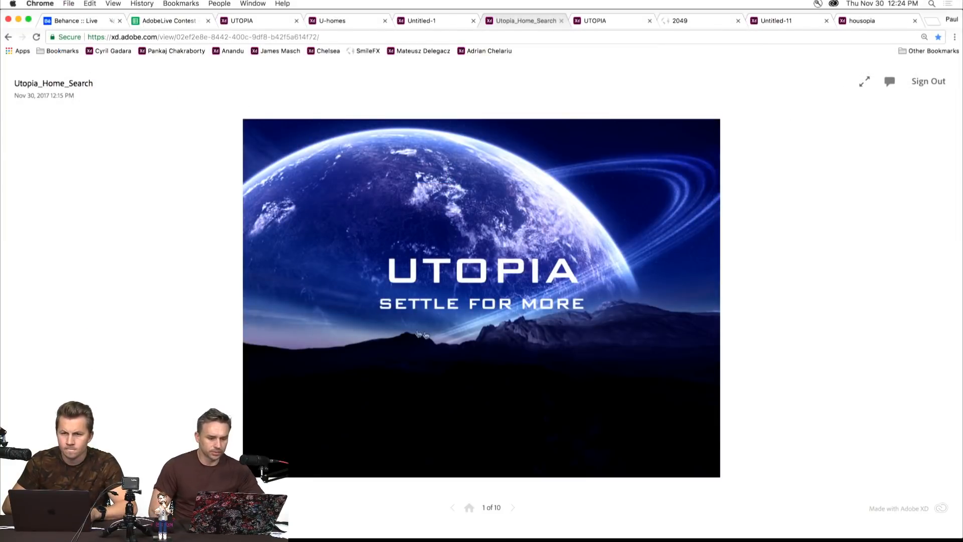
{"action": "left_click", "coordinate": [334, 351]}
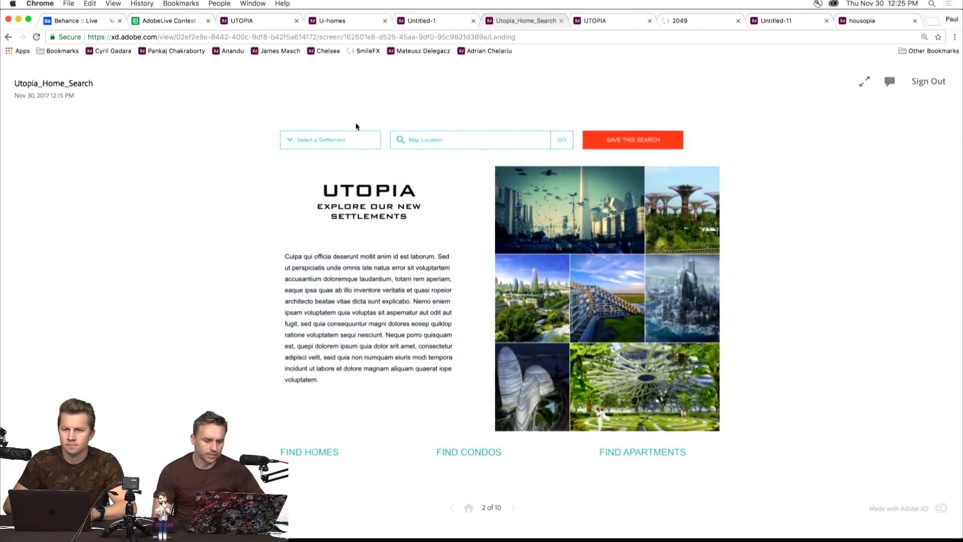
{"action": "left_click", "coordinate": [455, 212]}
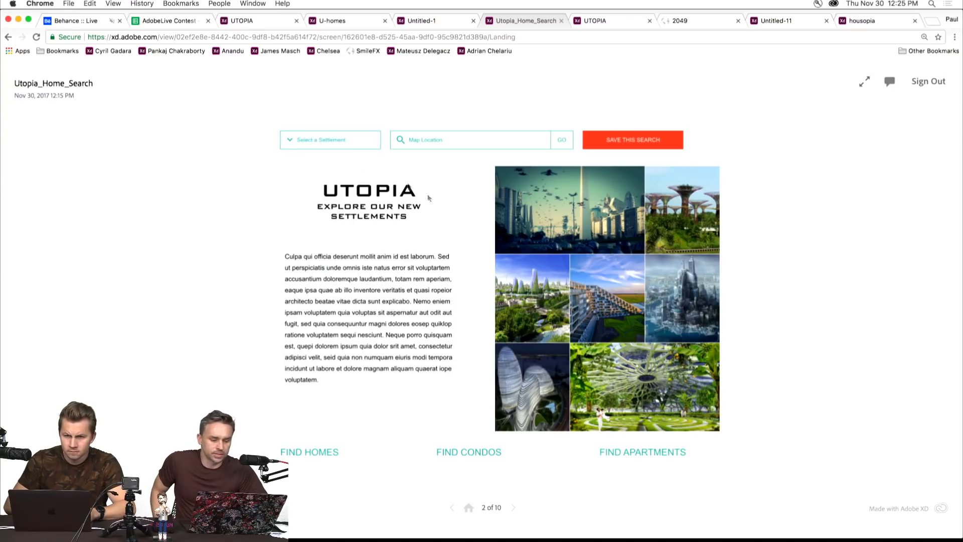
- Choose Utopia City as the settlement in the prototype and find homes for sale on the map
{"action": "left_click", "coordinate": [315, 142]}
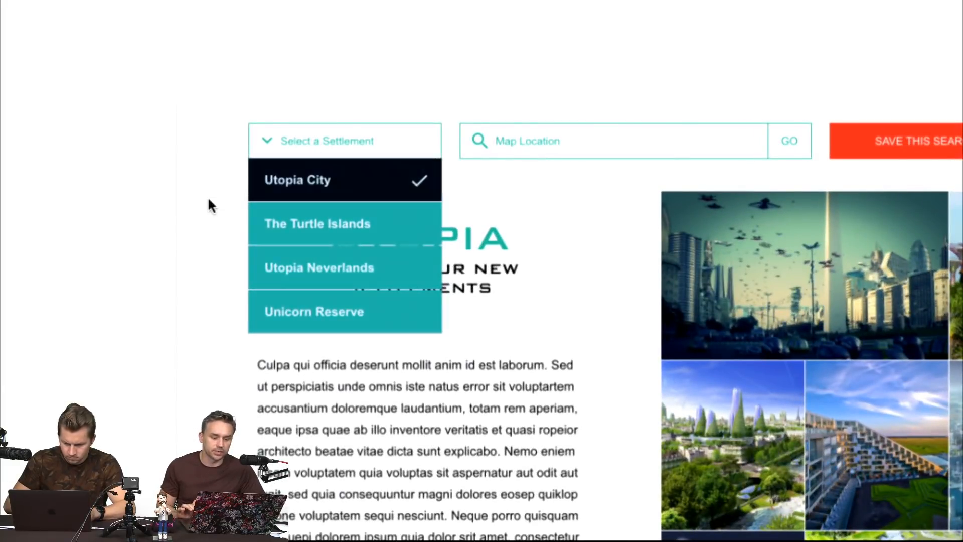
{"action": "left_click", "coordinate": [327, 182]}
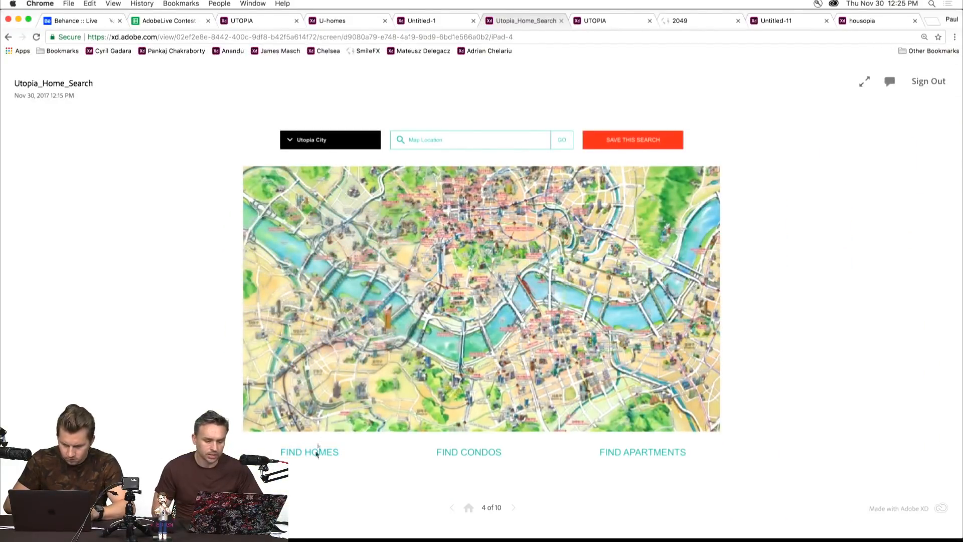
{"action": "left_click", "coordinate": [301, 454]}
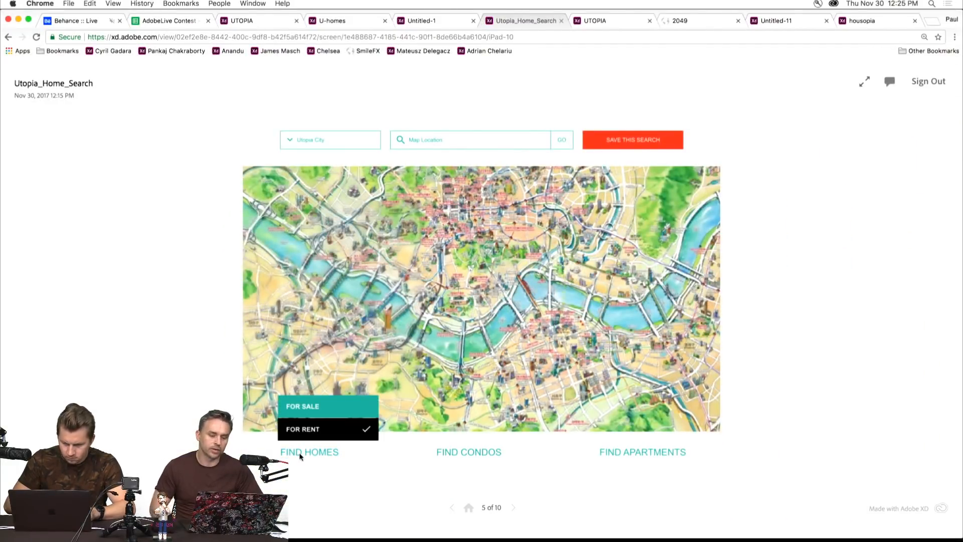
{"action": "left_click", "coordinate": [299, 409]}
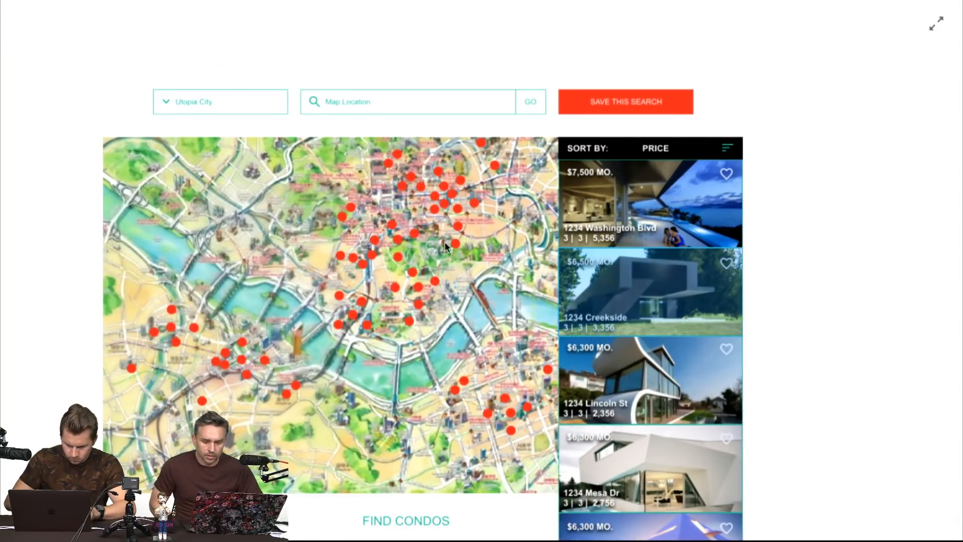
- Open the second house listing beside the map and page through its photo gallery
{"action": "left_click", "coordinate": [650, 291]}
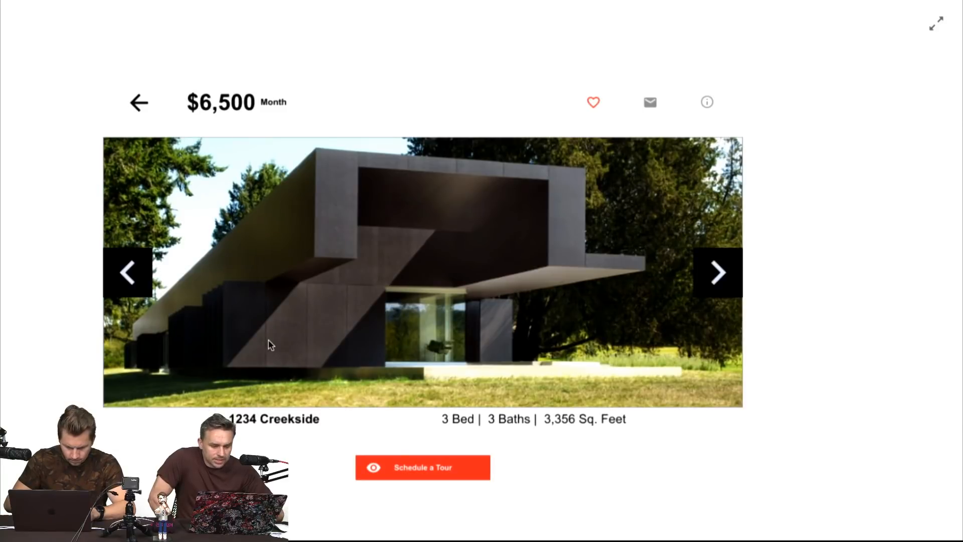
{"action": "left_click", "coordinate": [719, 274]}
{"action": "left_click", "coordinate": [719, 274]}
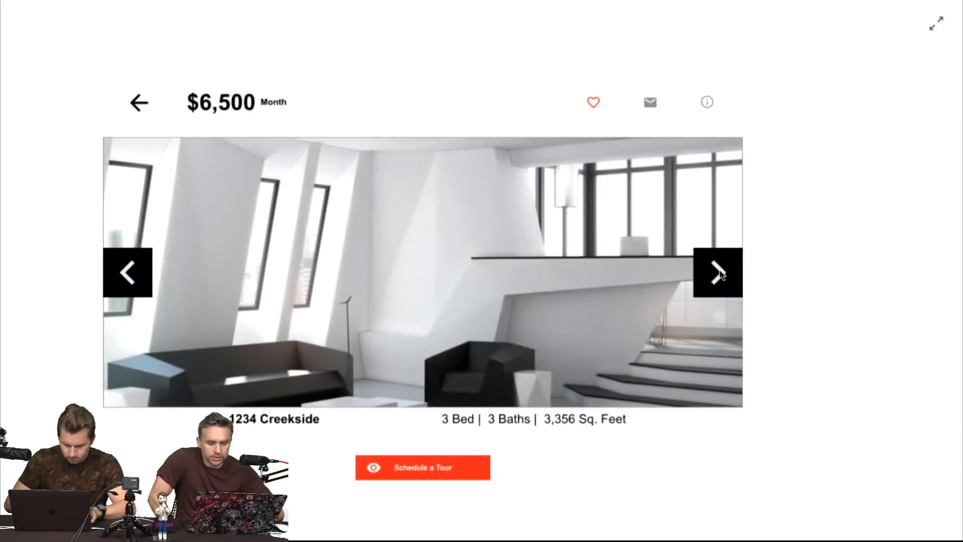
{"action": "left_click", "coordinate": [719, 274]}
{"action": "left_click", "coordinate": [720, 274]}
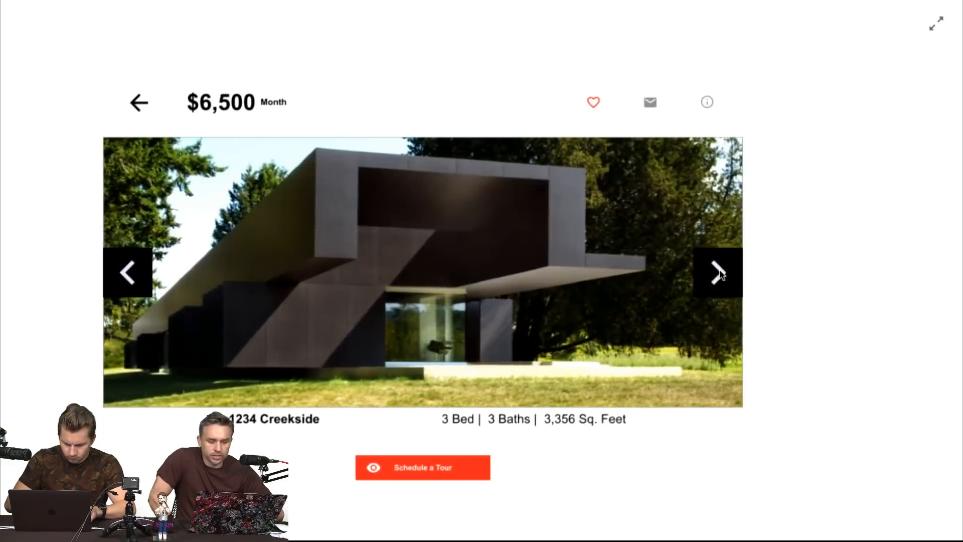
{"action": "left_click", "coordinate": [720, 274]}
{"action": "left_click", "coordinate": [720, 274]}
{"action": "left_click", "coordinate": [720, 274]}
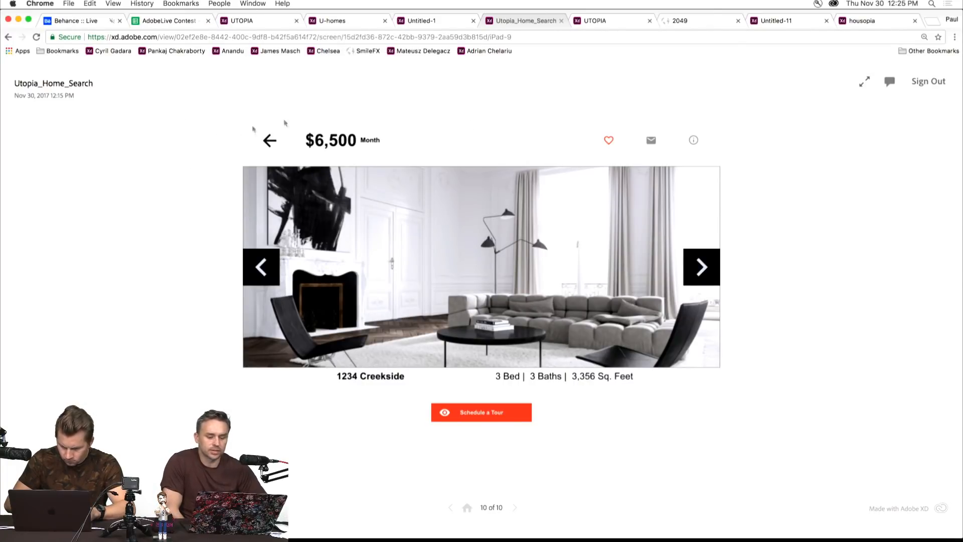
- Switch to the Utopia Spacebook prototype, reload it, start exploring and view the alien profiles behind the flying saucer search
{"action": "left_click", "coordinate": [598, 20]}
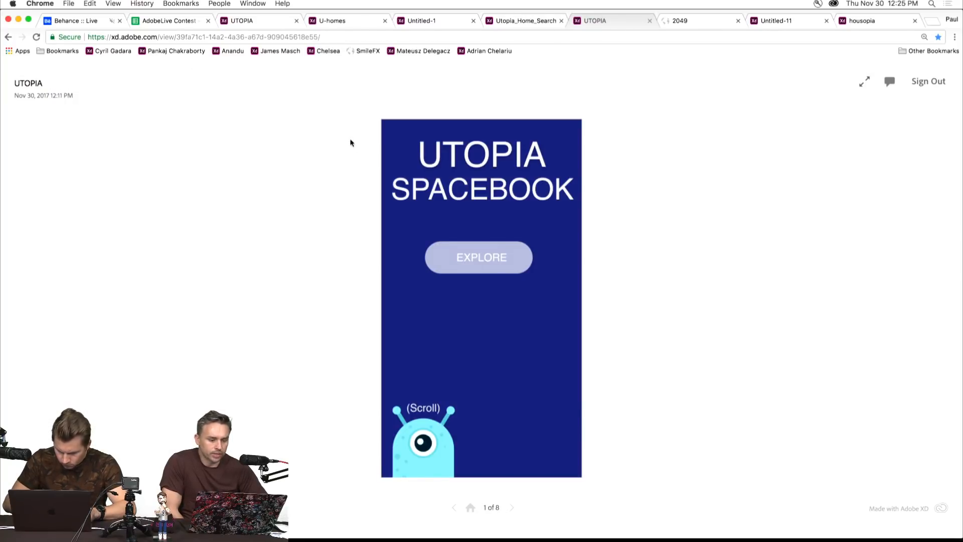
{"action": "left_click", "coordinate": [35, 37]}
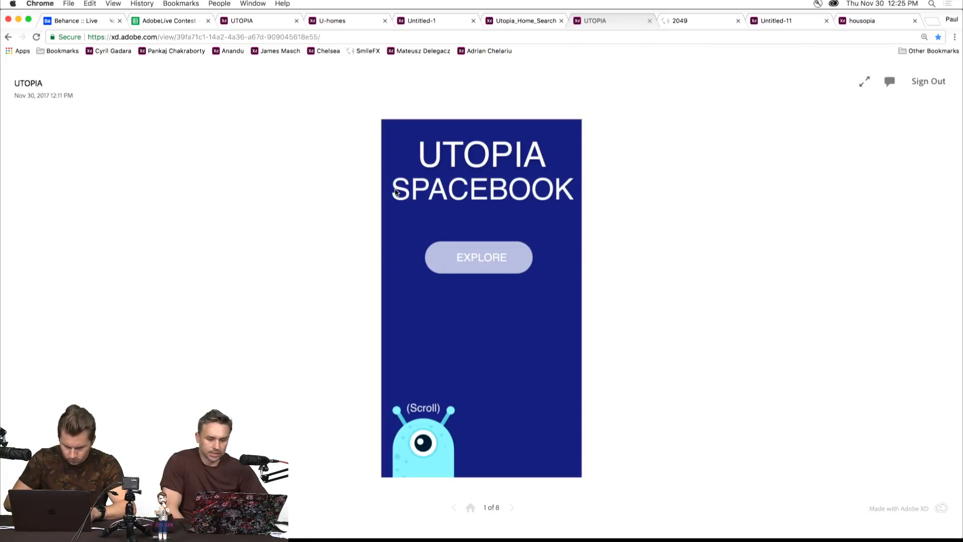
{"action": "left_click", "coordinate": [482, 261]}
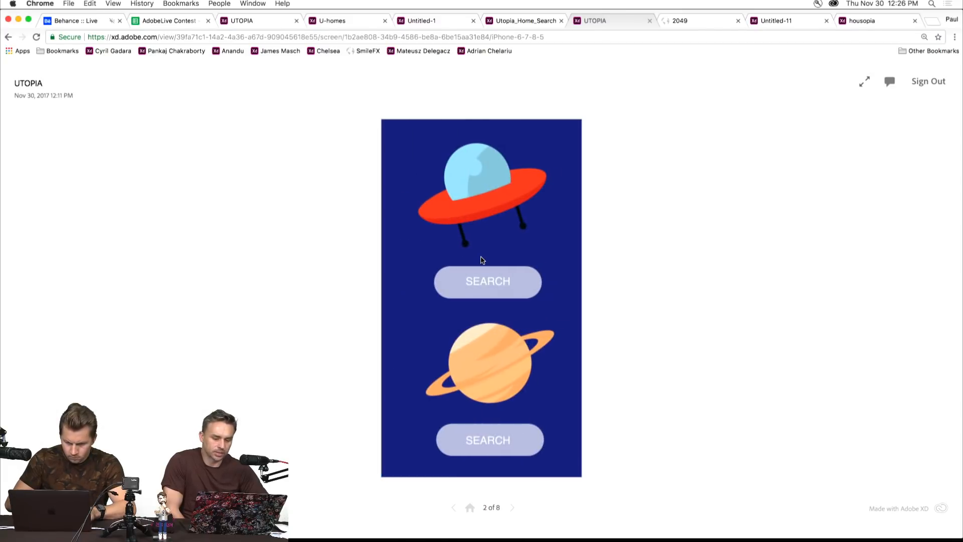
{"action": "left_click", "coordinate": [474, 281]}
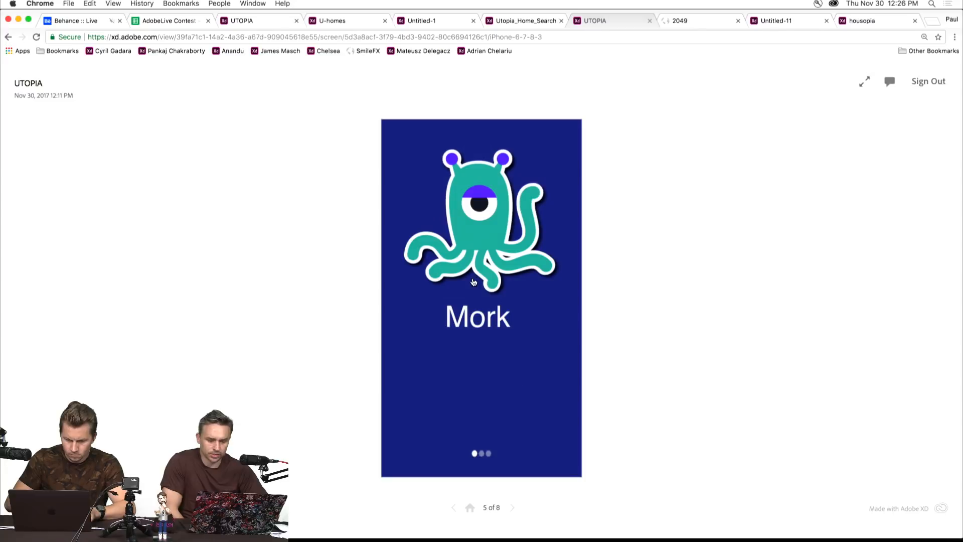
{"action": "left_click", "coordinate": [419, 340]}
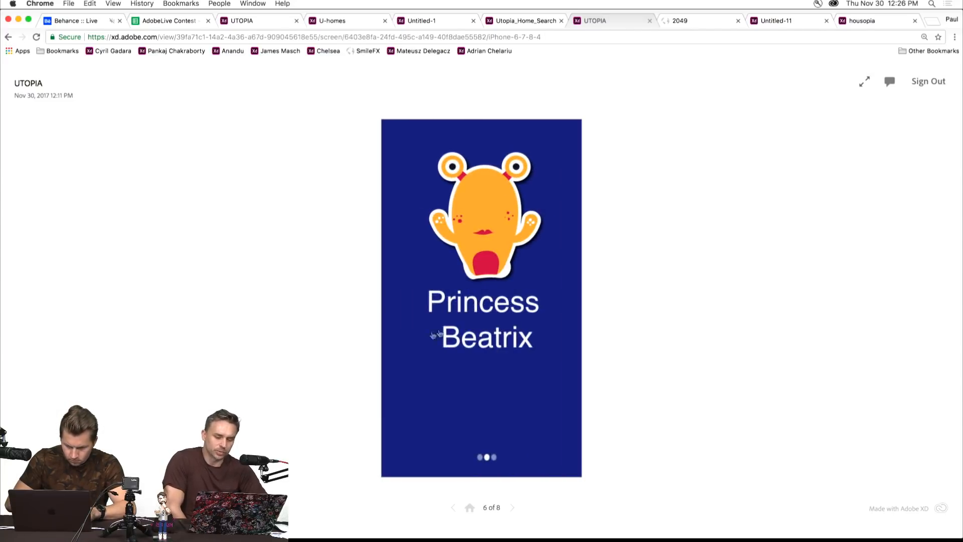
{"action": "left_click", "coordinate": [564, 273]}
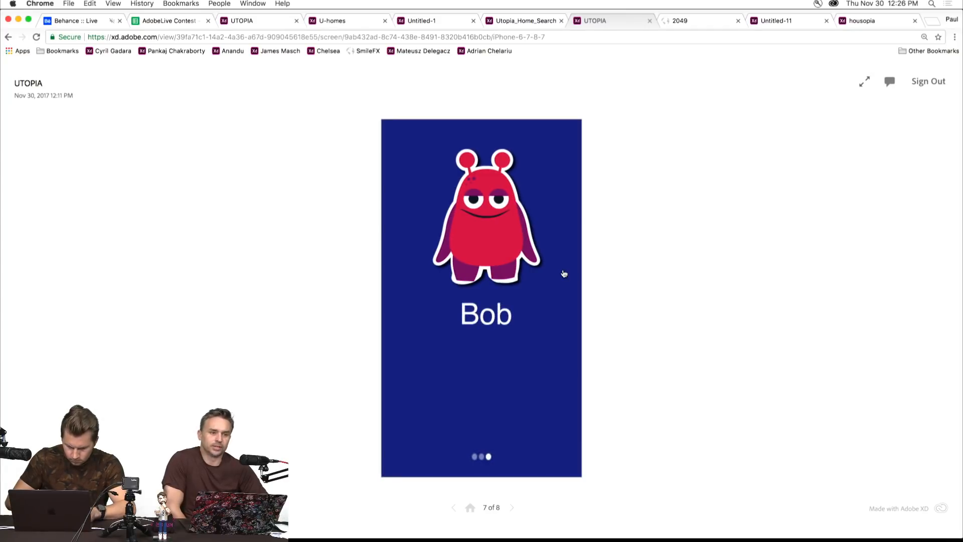
- Page back and forth through the alien profiles and return to the screen with the saucer and planet searches
{"action": "key", "text": "Left"}
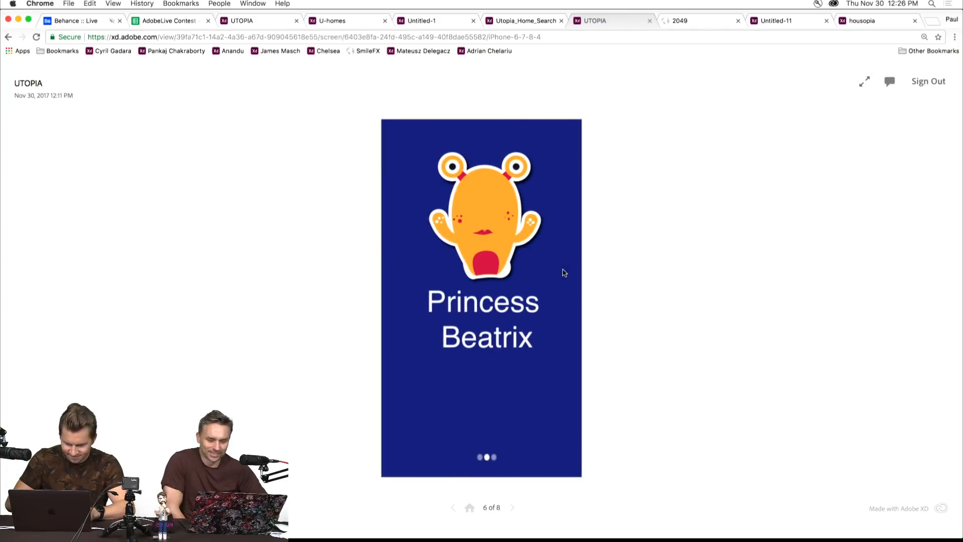
{"action": "left_click", "coordinate": [504, 359]}
{"action": "key", "text": "Left"}
{"action": "left_click", "coordinate": [430, 378]}
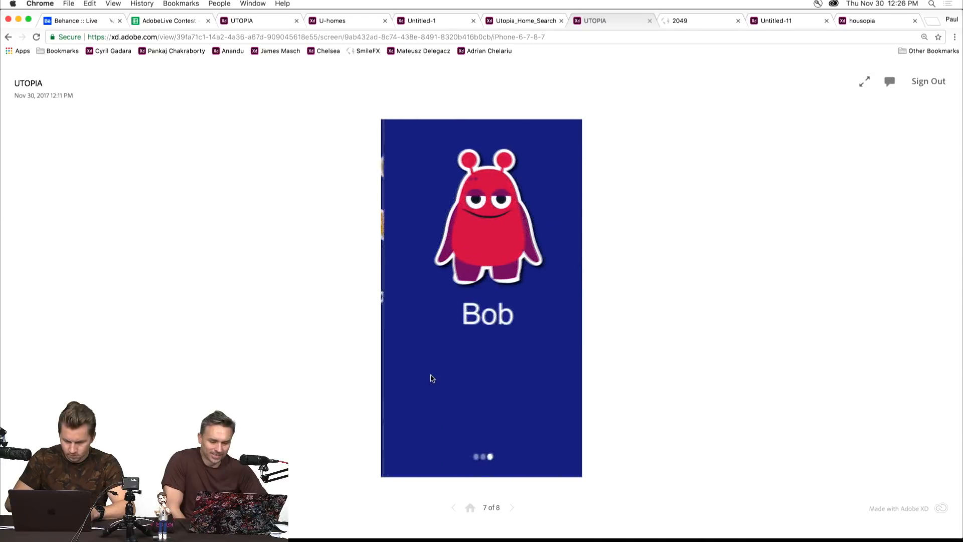
{"action": "left_click", "coordinate": [454, 508]}
{"action": "left_click", "coordinate": [454, 508]}
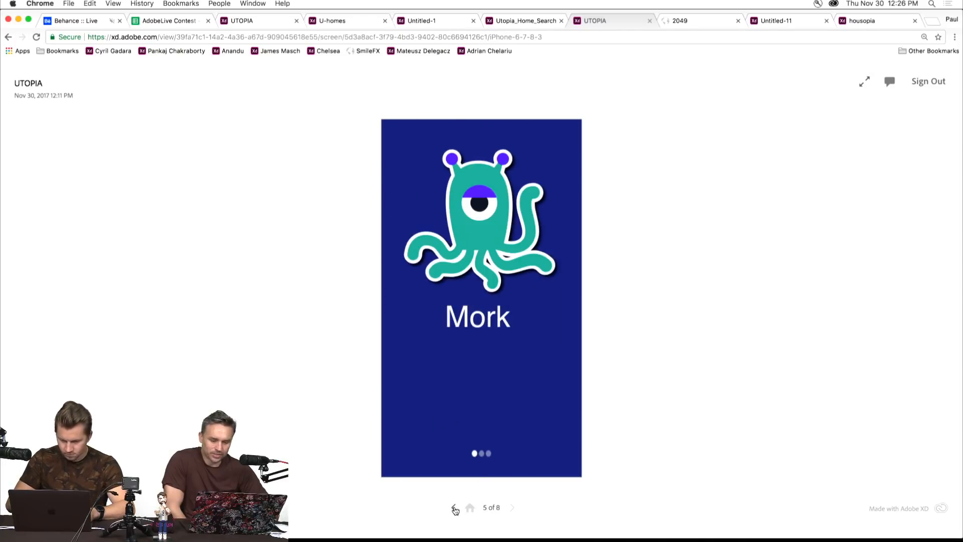
{"action": "left_click", "coordinate": [454, 508]}
{"action": "left_click", "coordinate": [455, 507]}
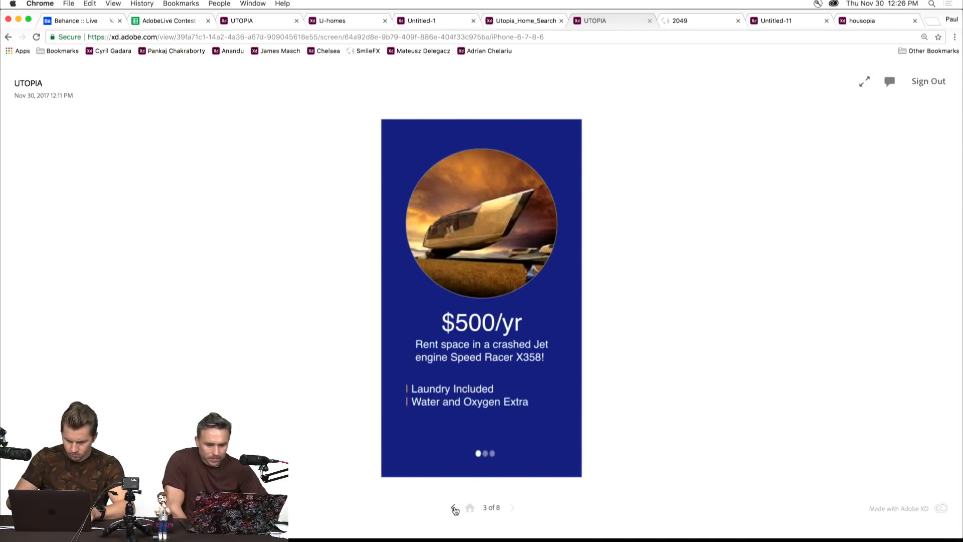
{"action": "left_click", "coordinate": [454, 508]}
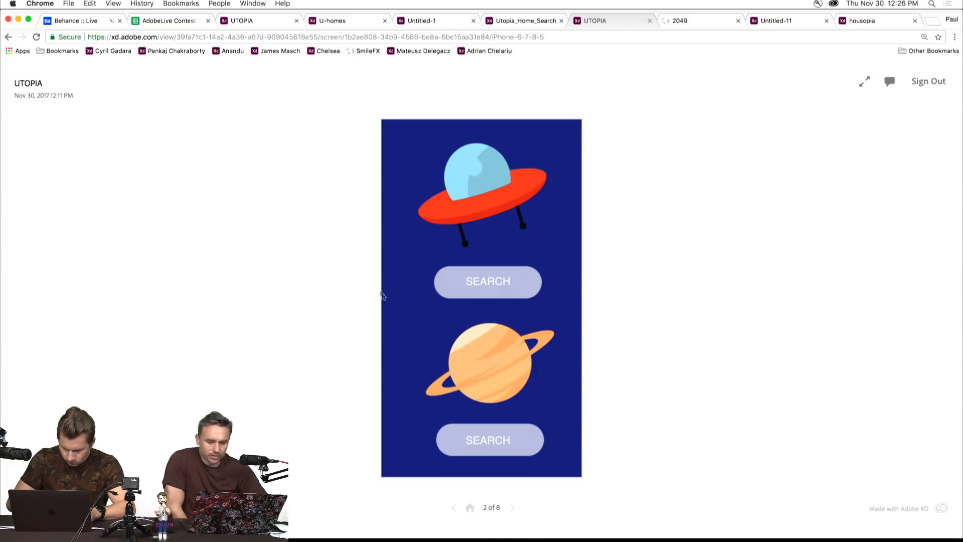
- Open the planet search and page through its rental offers to the Infinite Wealth screen
{"action": "left_click", "coordinate": [487, 441]}
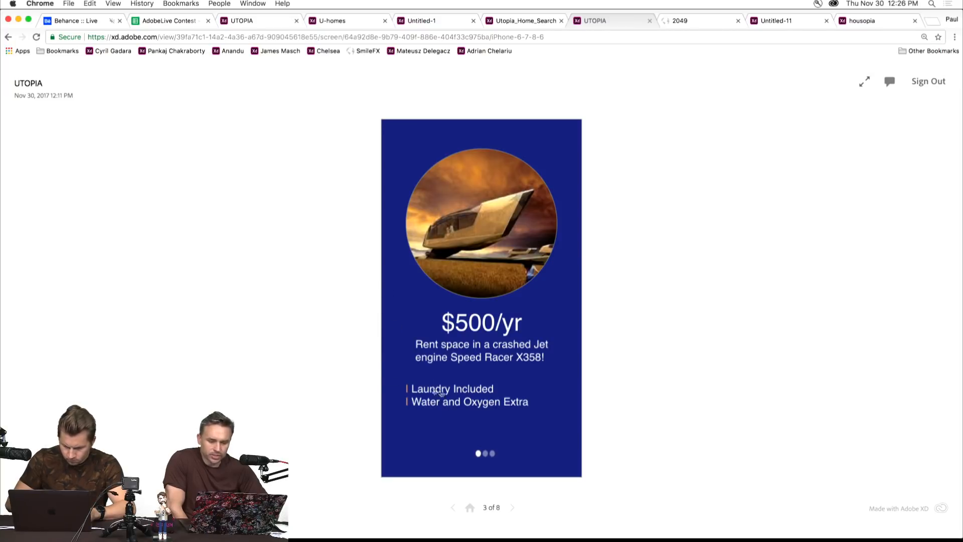
{"action": "left_click", "coordinate": [391, 365]}
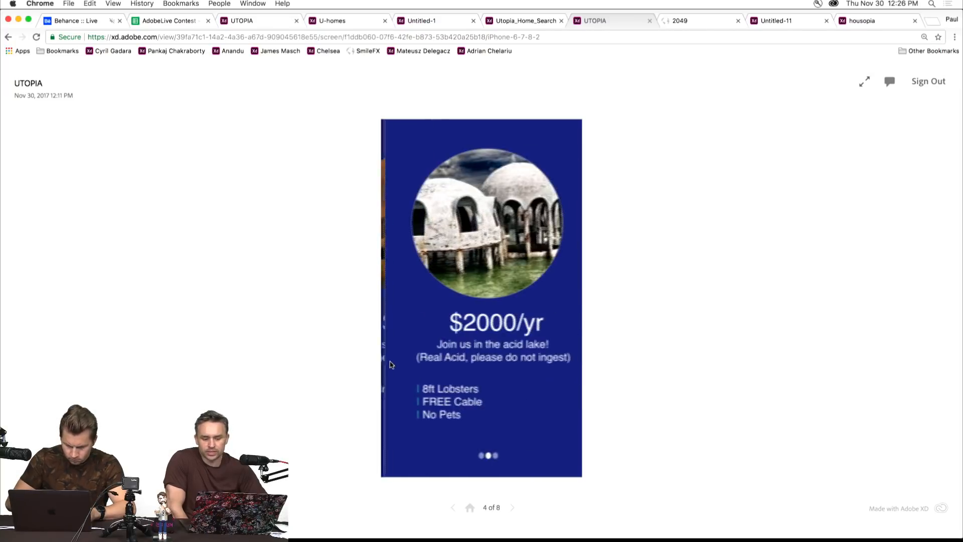
{"action": "left_click", "coordinate": [560, 321]}
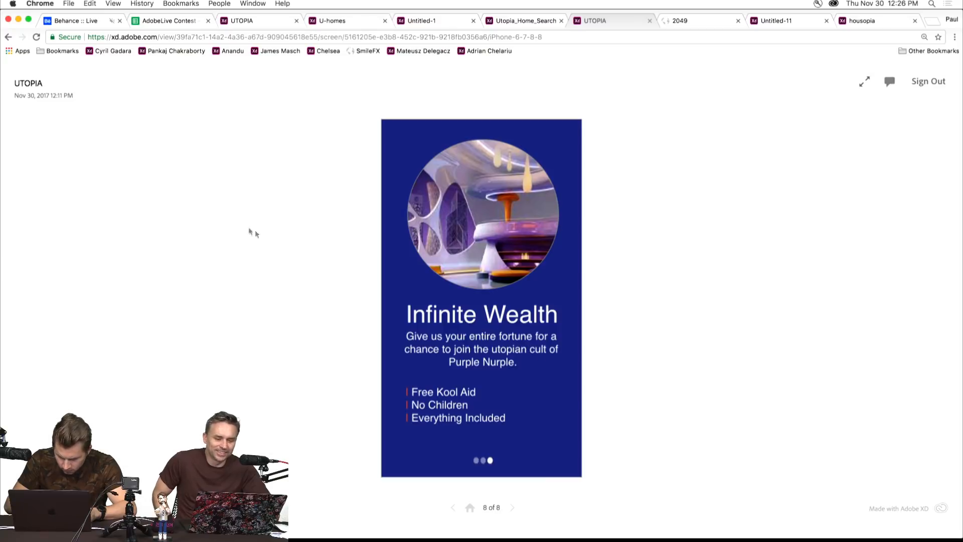
- Switch to the 2049 prototype, show it full screen and start it to view its home screens
{"action": "left_click", "coordinate": [685, 21]}
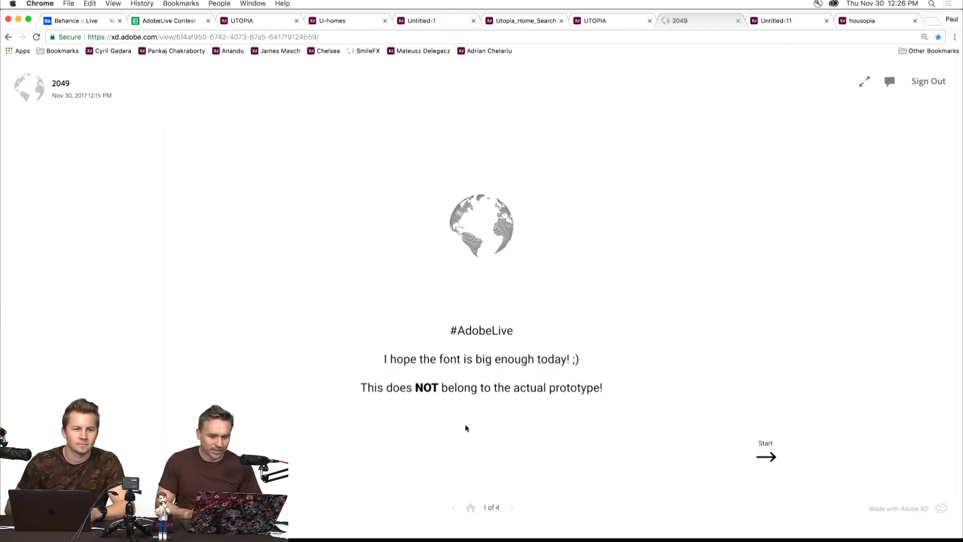
{"action": "key", "text": "ctrl+super+f"}
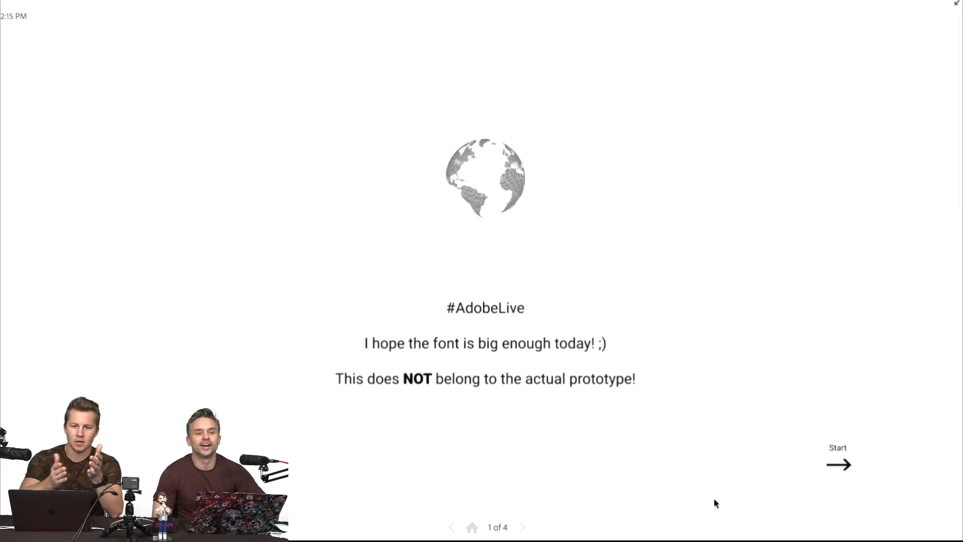
{"action": "left_click", "coordinate": [841, 464]}
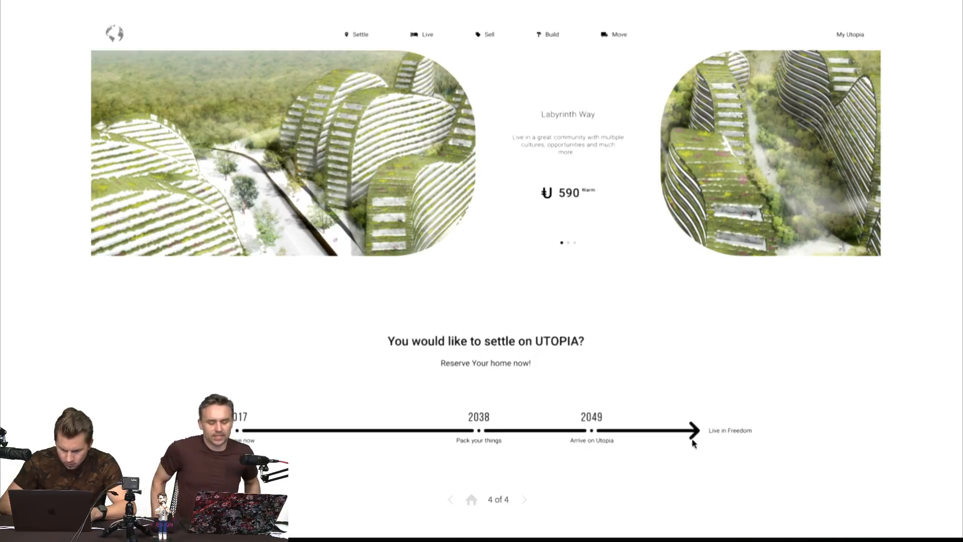
- Switch to the Untitled-11 prototype, try its Sign up option and open the Explore Utopia screen through Settle
{"action": "mouse_move", "coordinate": [916, 14]}
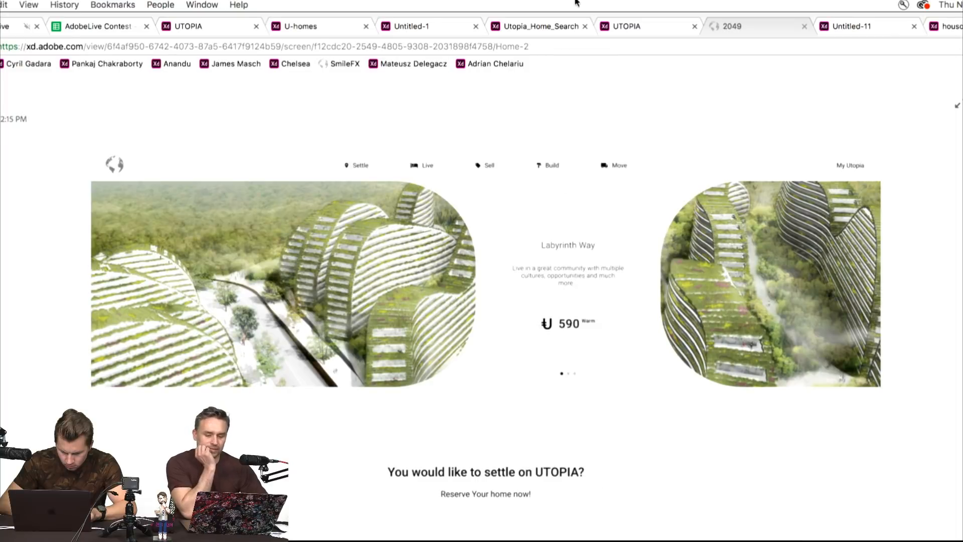
{"action": "left_click", "coordinate": [880, 28]}
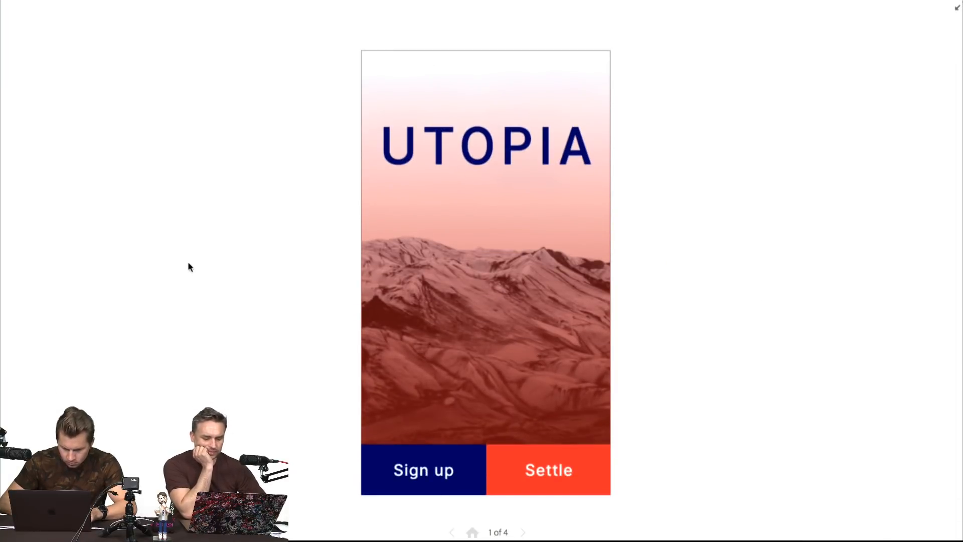
{"action": "left_click", "coordinate": [382, 215]}
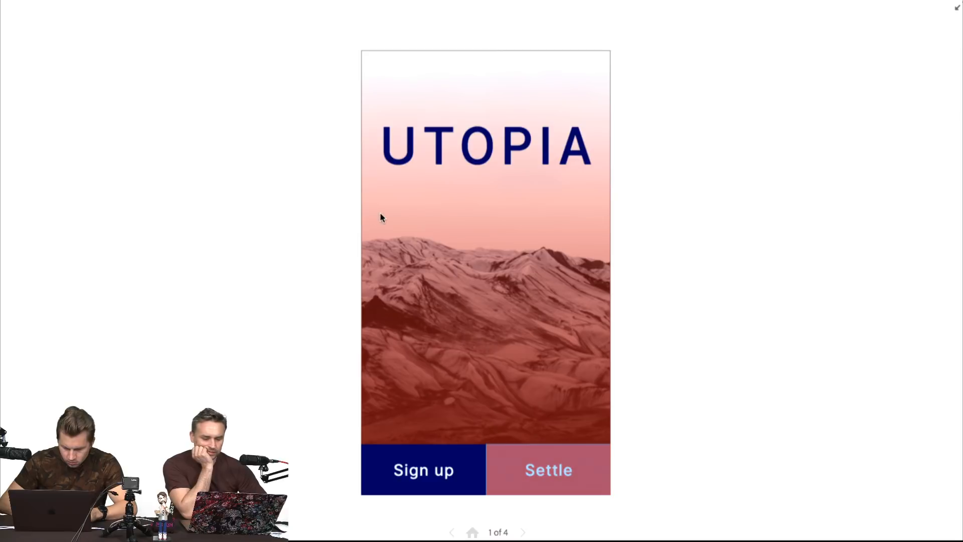
{"action": "left_click", "coordinate": [420, 470]}
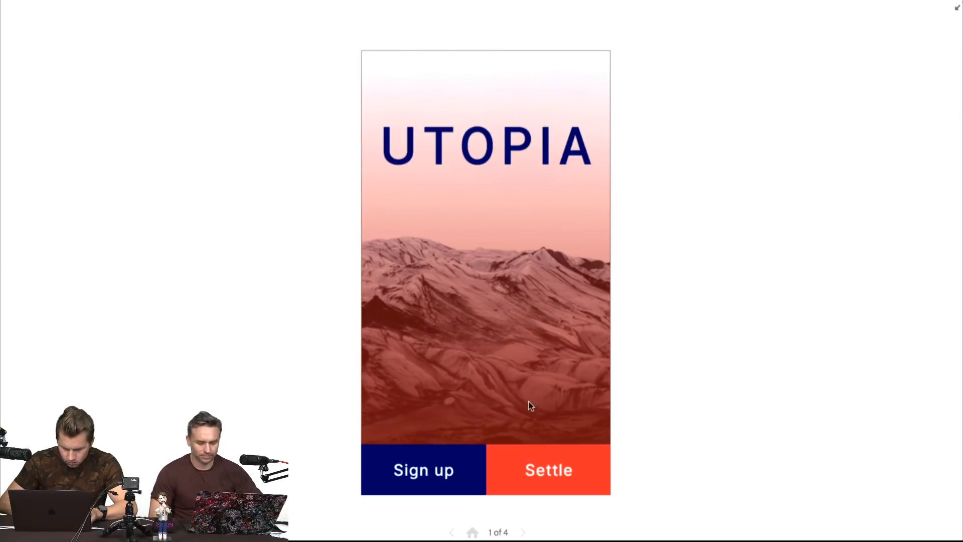
{"action": "left_click", "coordinate": [535, 469]}
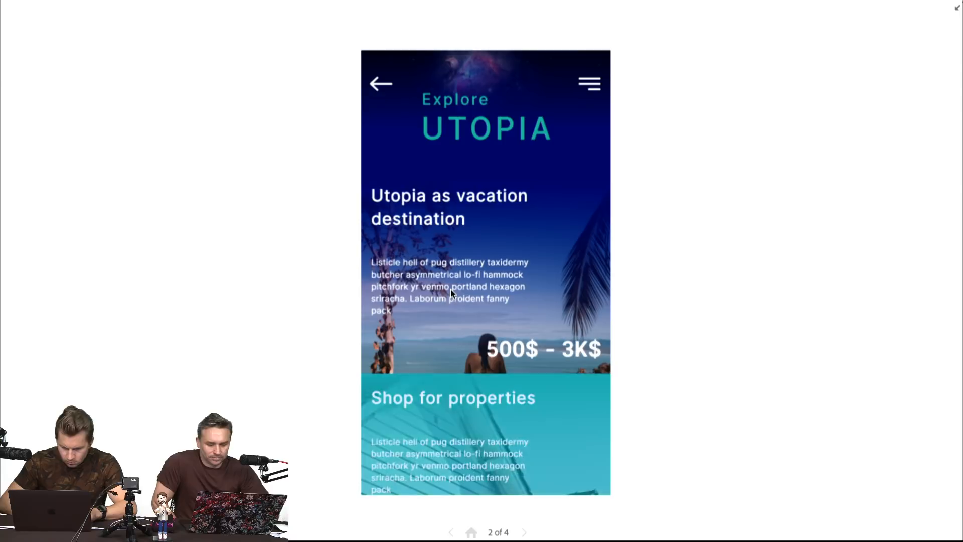
- Examine the Shop for properties screen, then return to Explore Utopia and look through its full length
{"action": "left_click", "coordinate": [470, 427]}
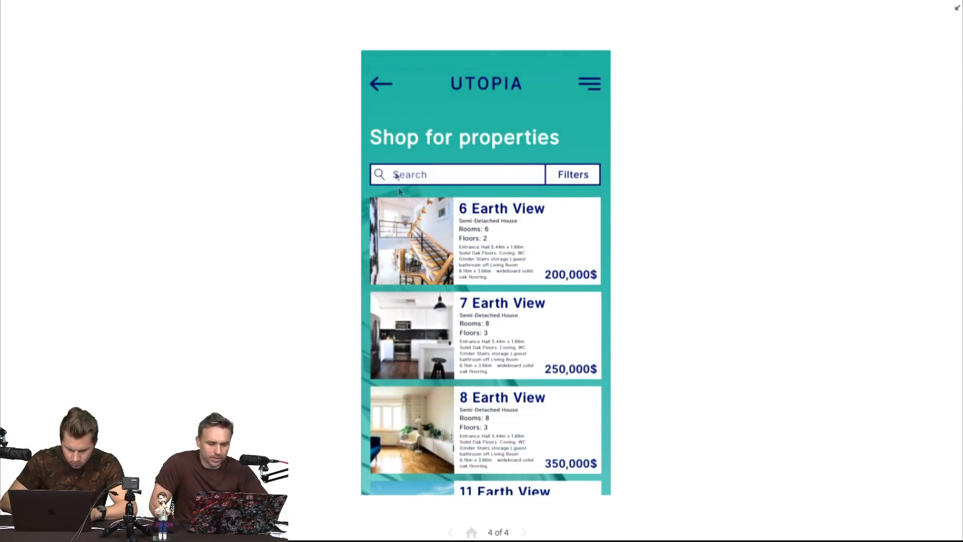
{"action": "scroll", "coordinate": [396, 172], "scroll_direction": "down", "scroll_amount": 3}
{"action": "scroll", "coordinate": [395, 173], "scroll_direction": "up", "scroll_amount": 3}
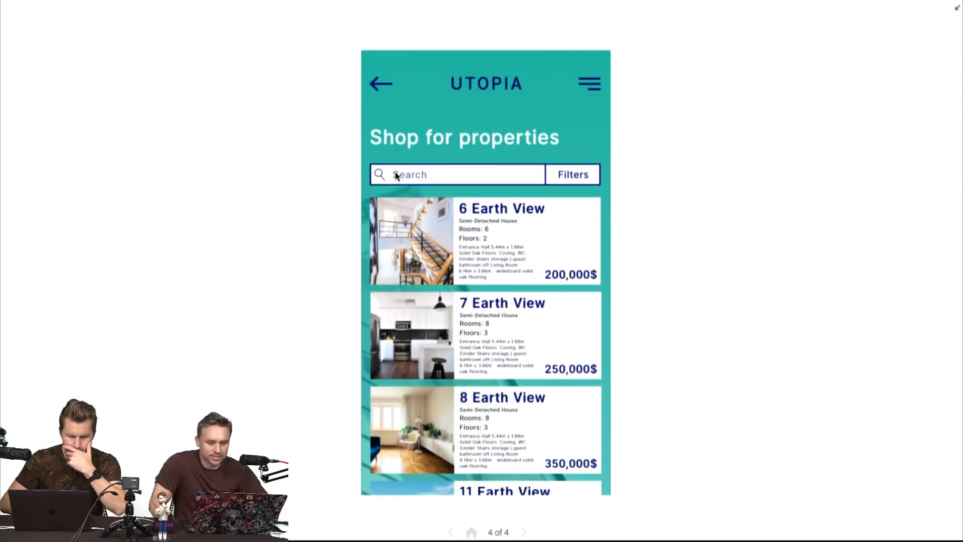
{"action": "left_click", "coordinate": [376, 81]}
{"action": "scroll", "coordinate": [463, 246], "scroll_direction": "down", "scroll_amount": 5}
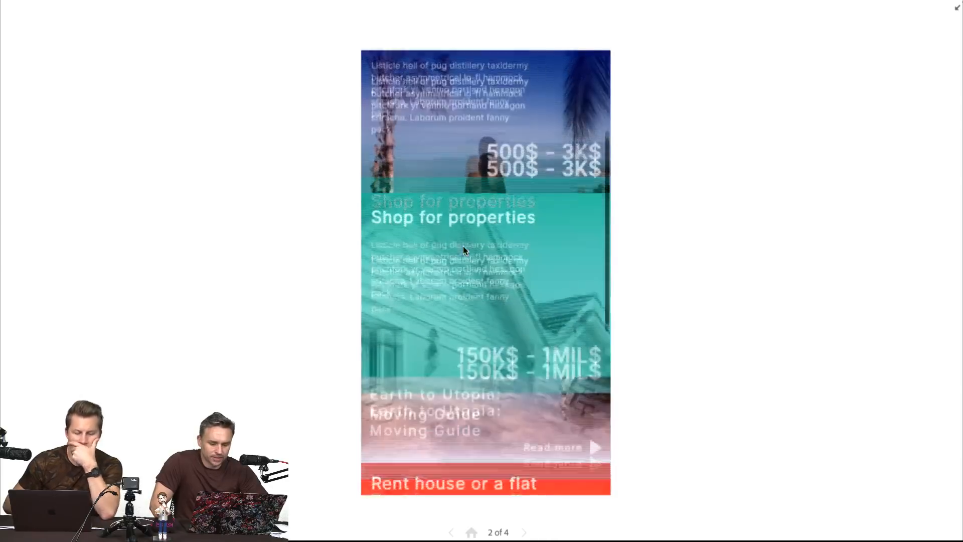
{"action": "scroll", "coordinate": [463, 246], "scroll_direction": "down", "scroll_amount": 5}
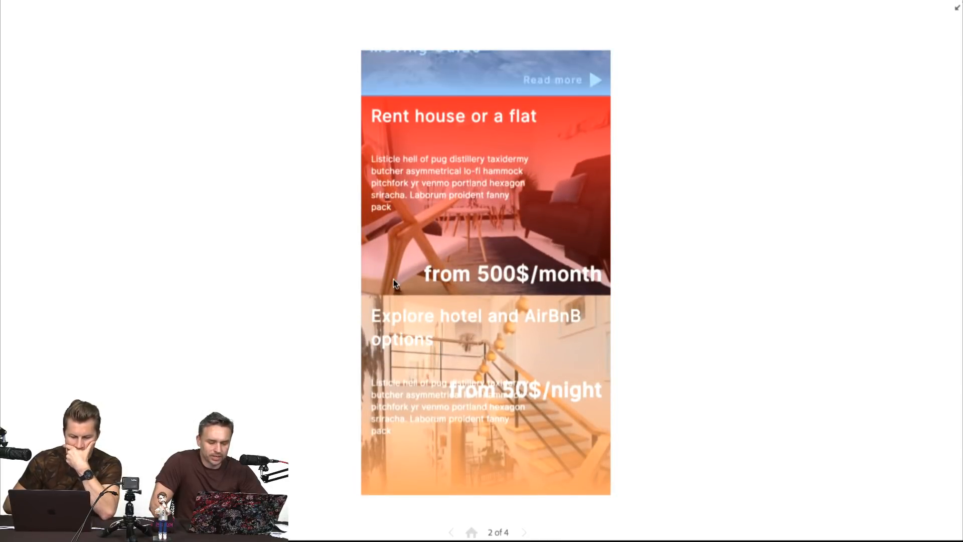
{"action": "scroll", "coordinate": [394, 279], "scroll_direction": "up", "scroll_amount": 10}
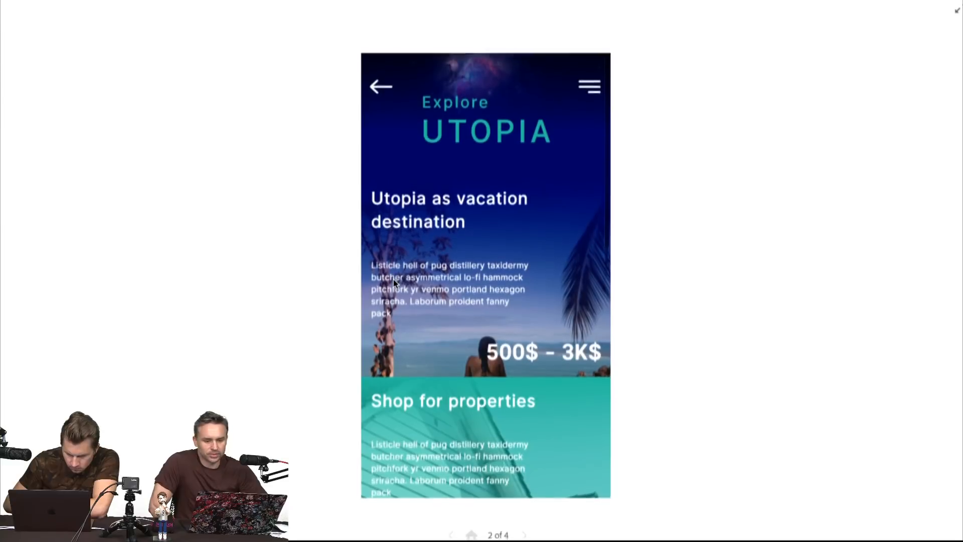
- Switch to the housopia prototype, log in, continue past the Welcome Back screen and look through the Beauty of Planet cards
{"action": "key", "text": "Escape"}
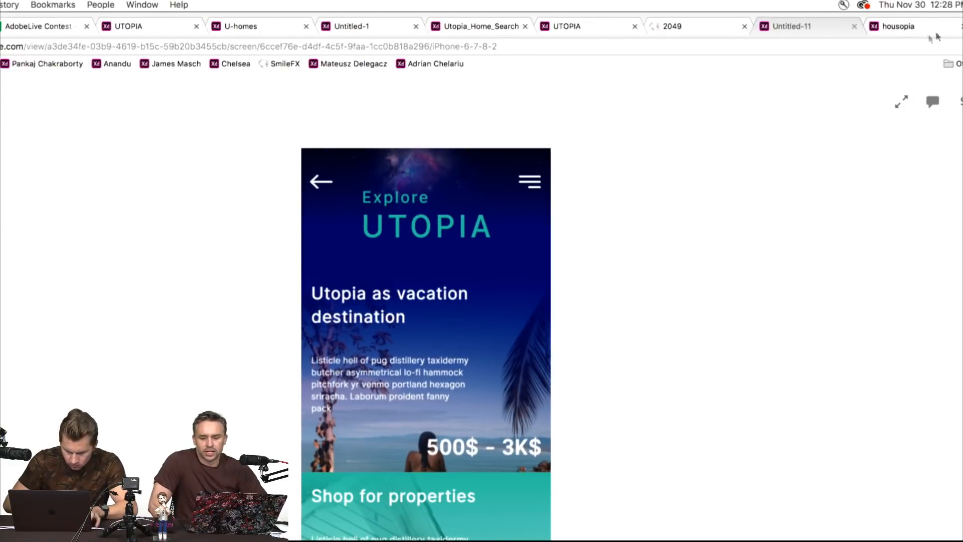
{"action": "left_click", "coordinate": [898, 27]}
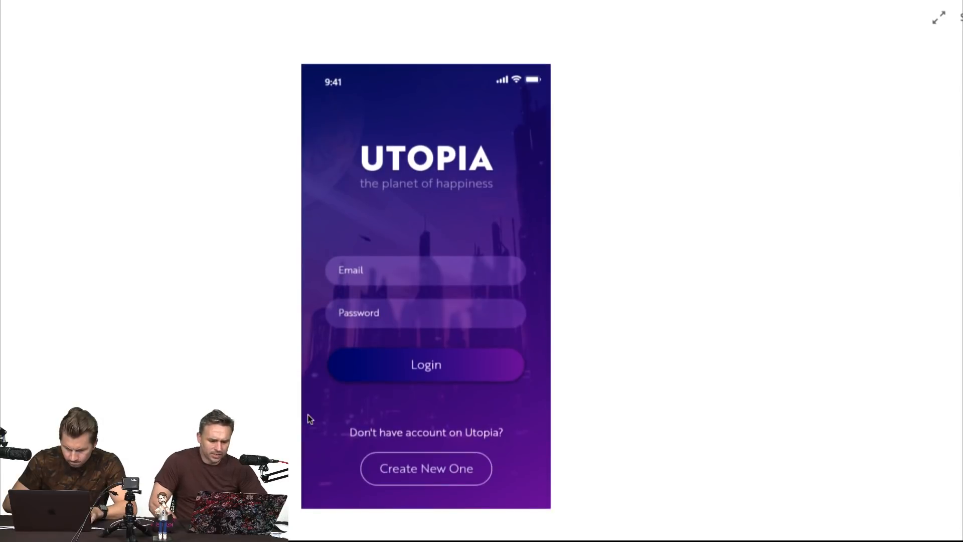
{"action": "left_click", "coordinate": [415, 365]}
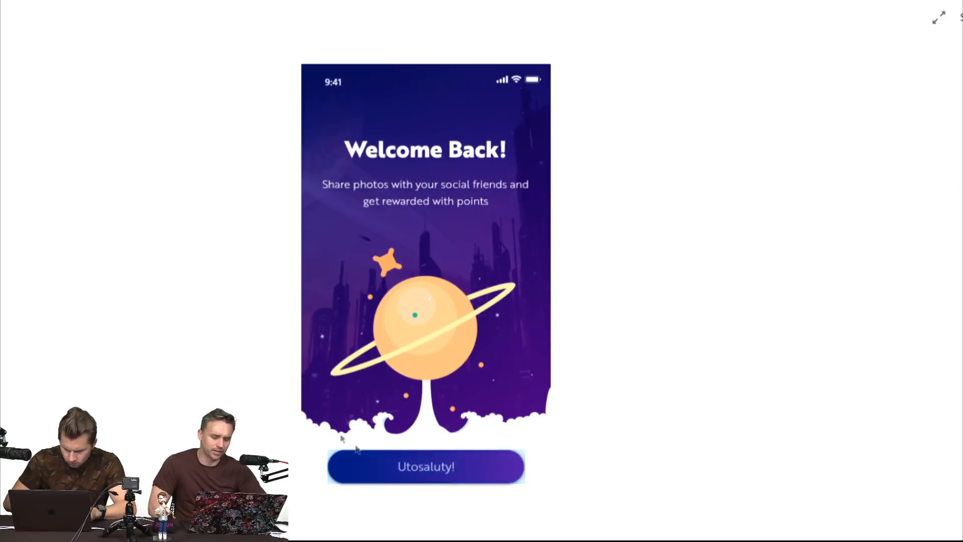
{"action": "left_click", "coordinate": [401, 472]}
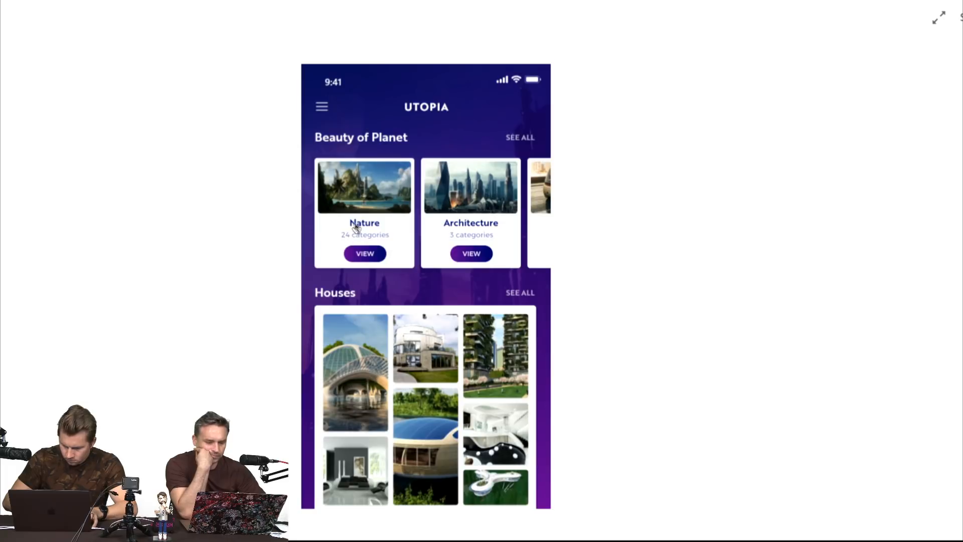
{"action": "scroll", "coordinate": [355, 223], "scroll_direction": "right", "scroll_amount": 3}
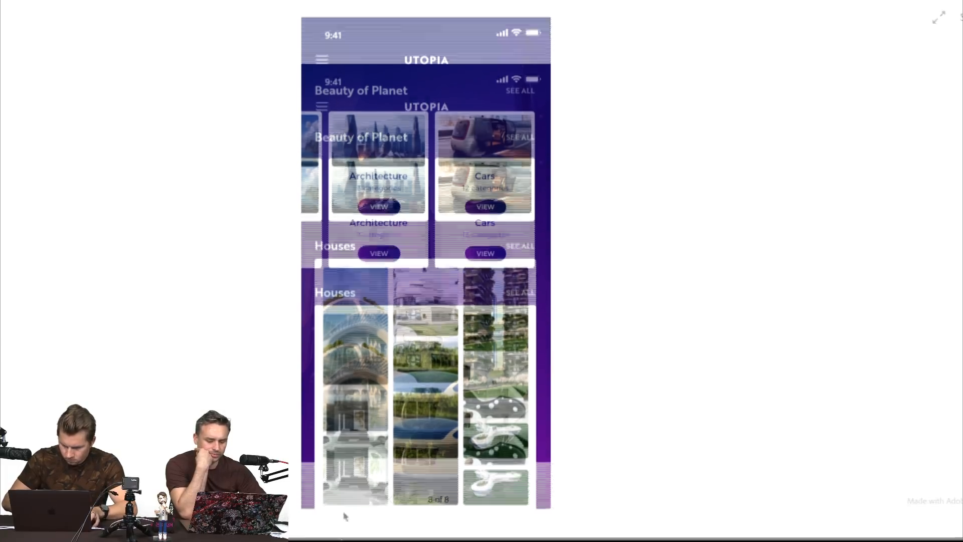
{"action": "left_click", "coordinate": [388, 499]}
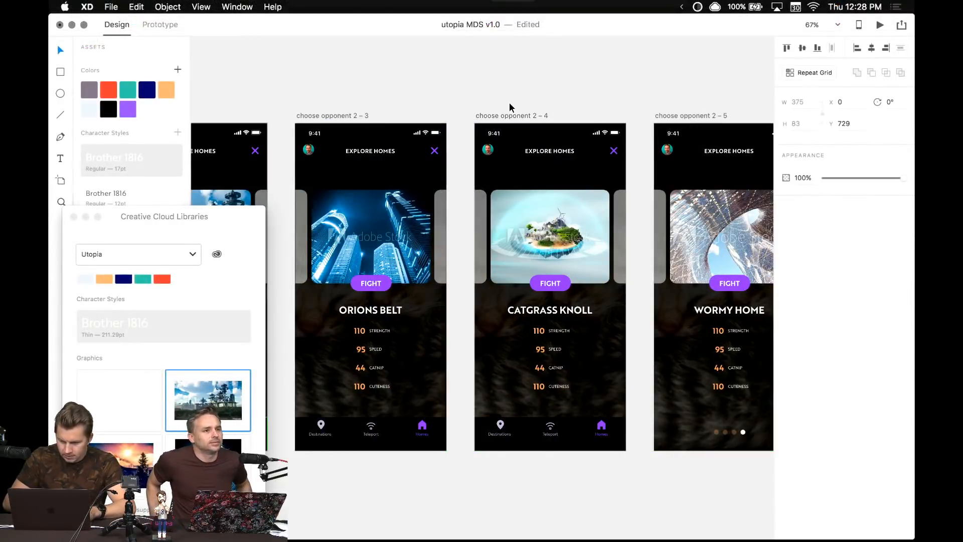
- Look over the Find a Home and Home artboards in XD up to the tab bar variants and close the Creative Cloud Libraries
{"action": "scroll", "coordinate": [574, 100], "scroll_direction": "up", "scroll_amount": 5}
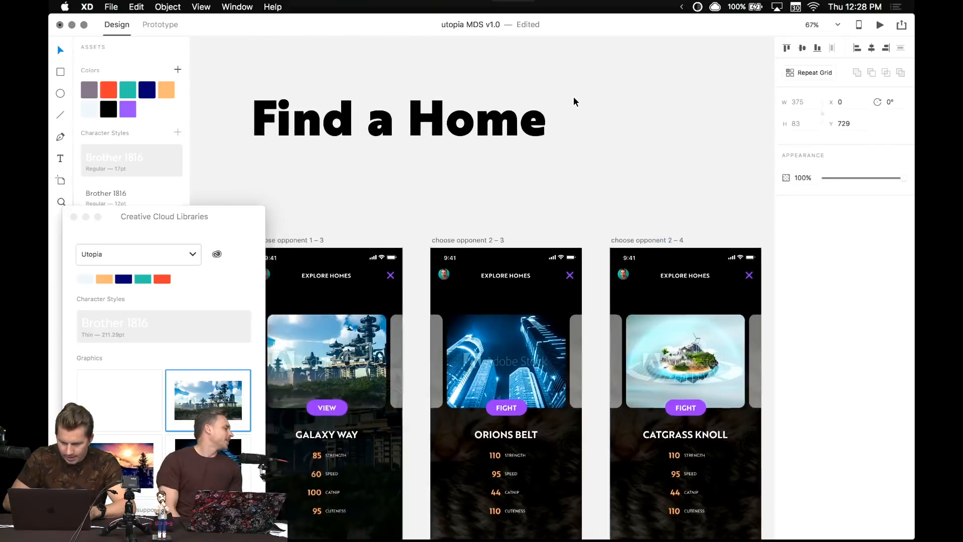
{"action": "scroll", "coordinate": [575, 101], "scroll_direction": "up", "scroll_amount": 5}
{"action": "scroll", "coordinate": [576, 102], "scroll_direction": "up", "scroll_amount": 10}
{"action": "scroll", "coordinate": [575, 102], "scroll_direction": "left", "scroll_amount": 4}
{"action": "scroll", "coordinate": [575, 102], "scroll_direction": "down", "scroll_amount": 5}
{"action": "scroll", "coordinate": [575, 101], "scroll_direction": "right", "scroll_amount": 8}
{"action": "scroll", "coordinate": [575, 102], "scroll_direction": "down", "scroll_amount": 2}
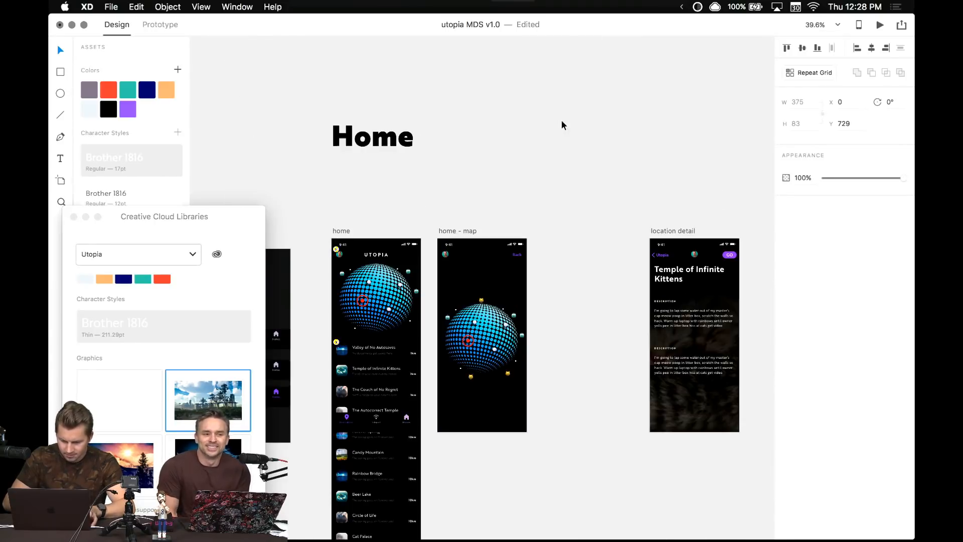
{"action": "scroll", "coordinate": [351, 371], "scroll_direction": "left", "scroll_amount": 4}
{"action": "scroll", "coordinate": [338, 374], "scroll_direction": "up", "scroll_amount": 8}
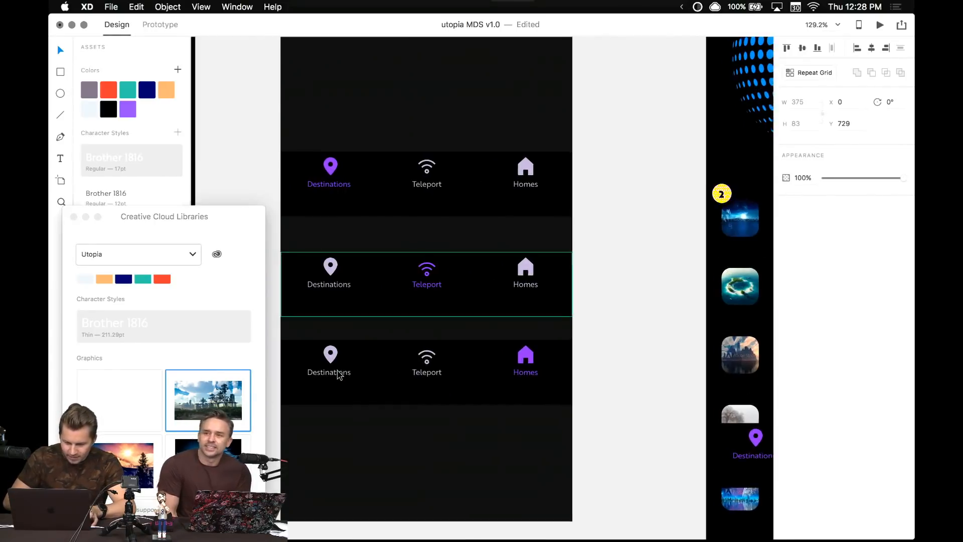
{"action": "left_click", "coordinate": [73, 216]}
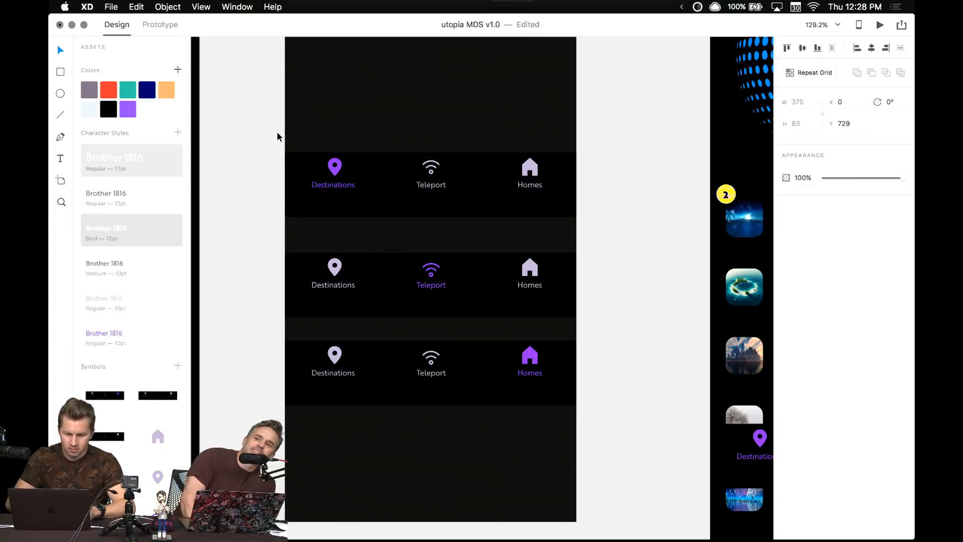
- Examine the three tab bar variants for Destinations, Teleport and Homes, undoing any accidental shift
{"action": "left_click", "coordinate": [278, 134]}
{"action": "left_click_drag", "start_coordinate": [344, 140], "coordinate": [413, 146]}
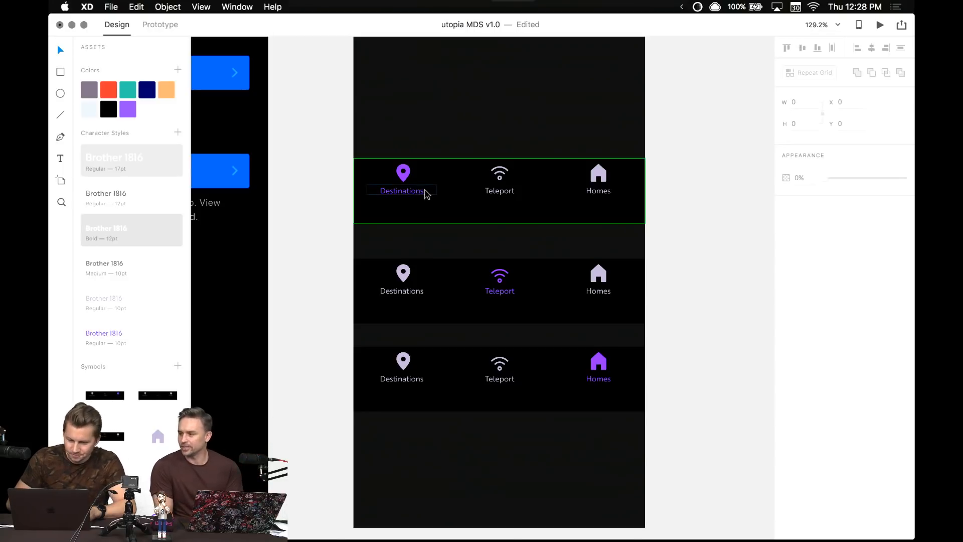
{"action": "scroll", "coordinate": [421, 189], "scroll_direction": "up", "scroll_amount": 5}
{"action": "left_click_drag", "start_coordinate": [305, 159], "coordinate": [327, 159]}
{"action": "key", "text": "super+z"}
{"action": "key", "text": "Escape"}
{"action": "key", "text": "Escape"}
{"action": "left_click", "coordinate": [389, 186]}
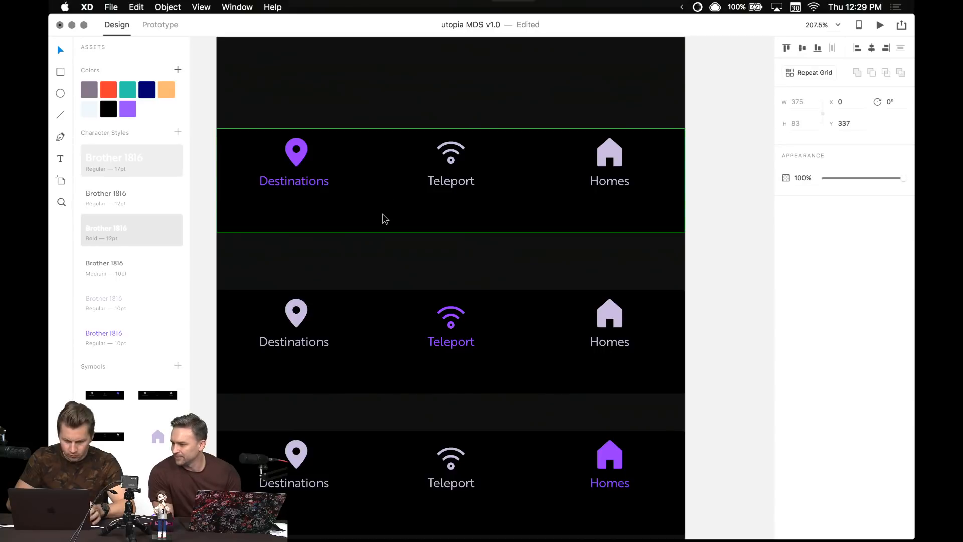
{"action": "scroll", "coordinate": [383, 217], "scroll_direction": "down", "scroll_amount": 5}
{"action": "scroll", "coordinate": [390, 172], "scroll_direction": "up", "scroll_amount": 2}
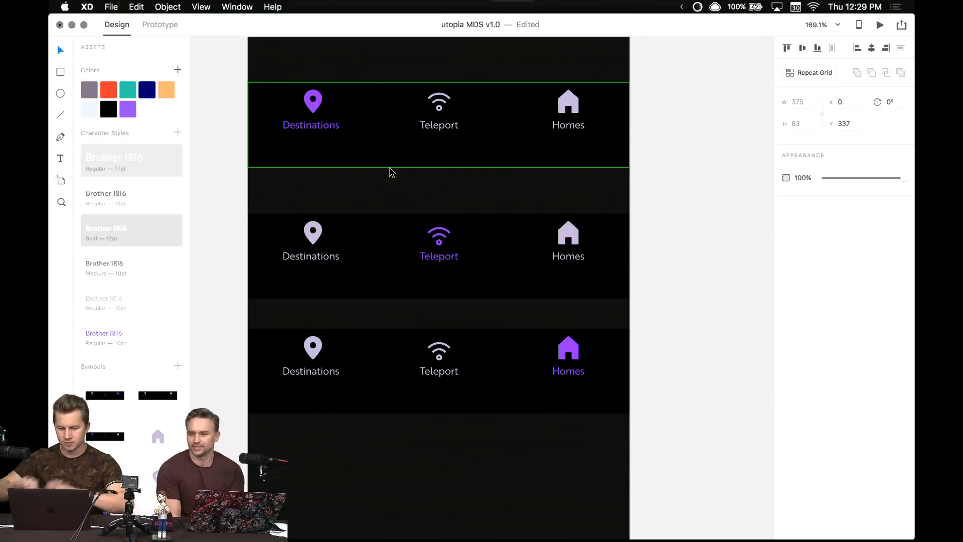
- Inspect the Explore Homes screens under Find a Home, select the Orions Belt artboard's background and look through the document assets
{"action": "left_click", "coordinate": [441, 341]}
{"action": "scroll", "coordinate": [452, 279], "scroll_direction": "down", "scroll_amount": 5}
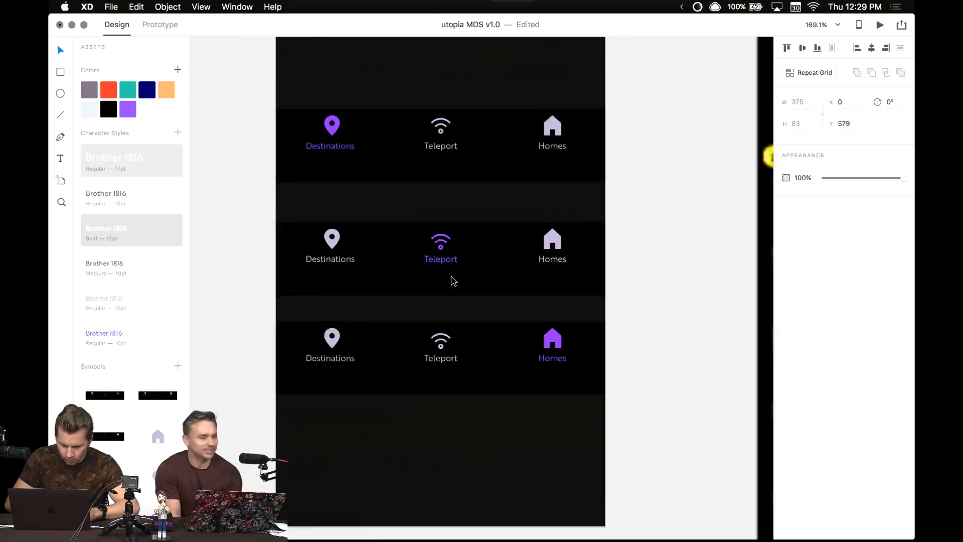
{"action": "scroll", "coordinate": [507, 394], "scroll_direction": "right", "scroll_amount": 5}
{"action": "scroll", "coordinate": [507, 394], "scroll_direction": "down", "scroll_amount": 5}
{"action": "scroll", "coordinate": [508, 394], "scroll_direction": "down", "scroll_amount": 15}
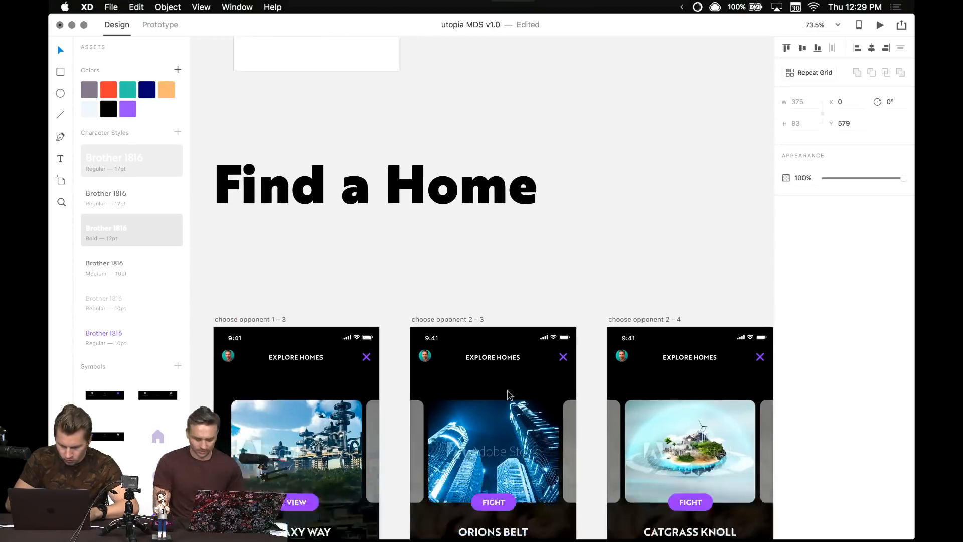
{"action": "scroll", "coordinate": [397, 304], "scroll_direction": "up", "scroll_amount": 3}
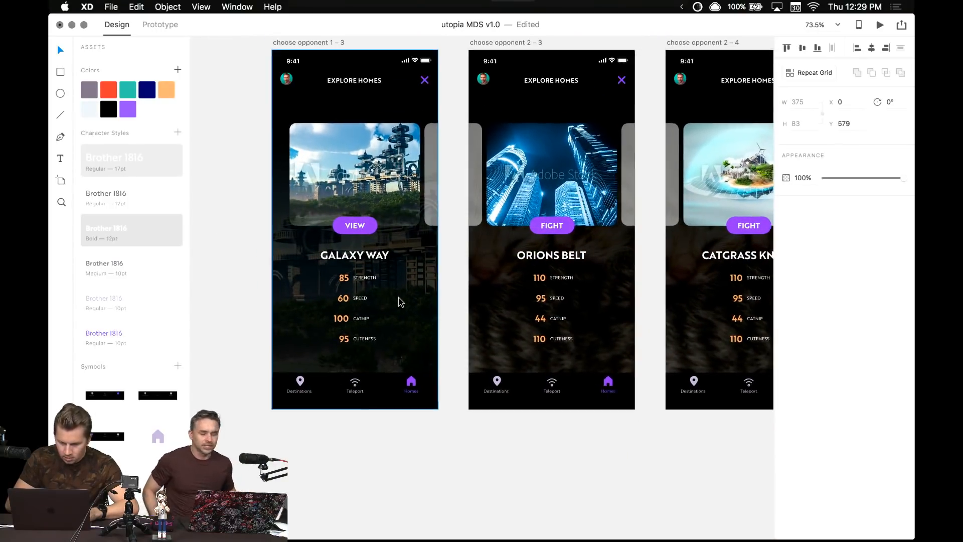
{"action": "left_click", "coordinate": [498, 315]}
{"action": "scroll", "coordinate": [157, 400], "scroll_direction": "down", "scroll_amount": 5}
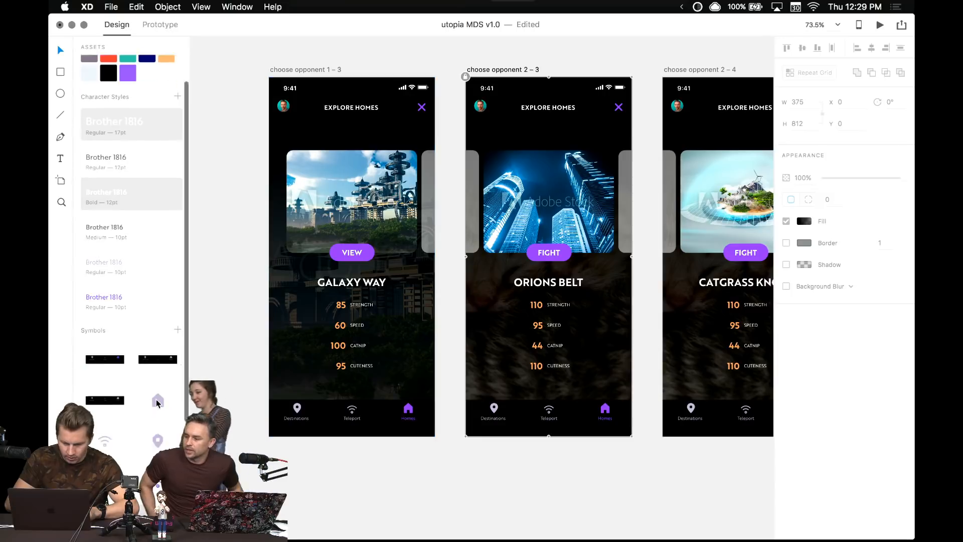
{"action": "scroll", "coordinate": [157, 404], "scroll_direction": "up", "scroll_amount": 5}
- Open the Utopia Creative Cloud library, try placing its blue skyscraper image on the Orions Belt artboard, and undo the placement
{"action": "key", "text": "shift+super+l"}
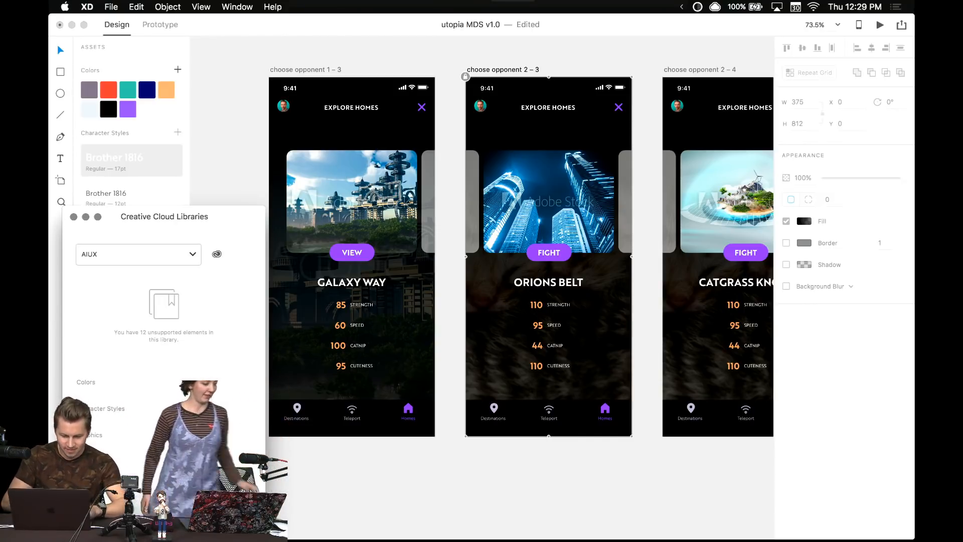
{"action": "left_click", "coordinate": [147, 260]}
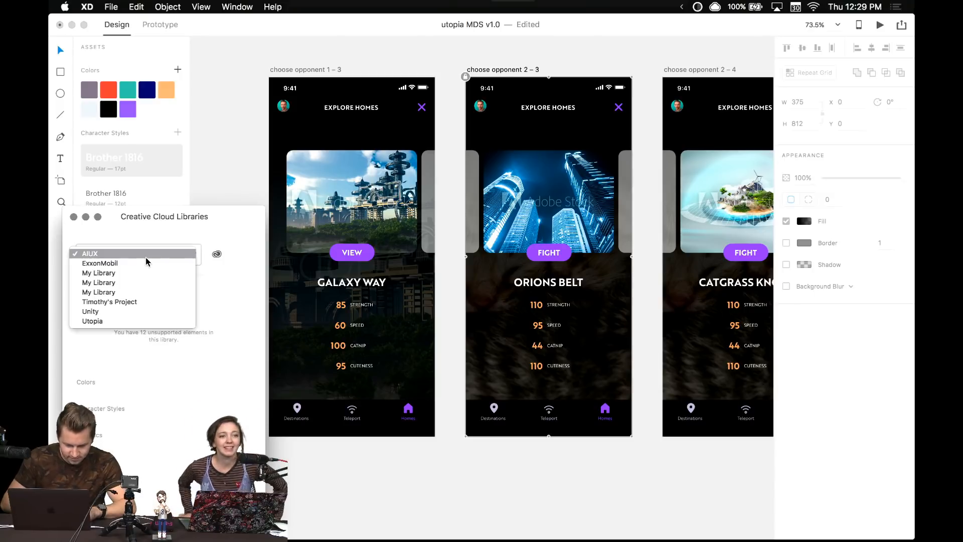
{"action": "left_click", "coordinate": [110, 322]}
{"action": "scroll", "coordinate": [182, 353], "scroll_direction": "down", "scroll_amount": 2}
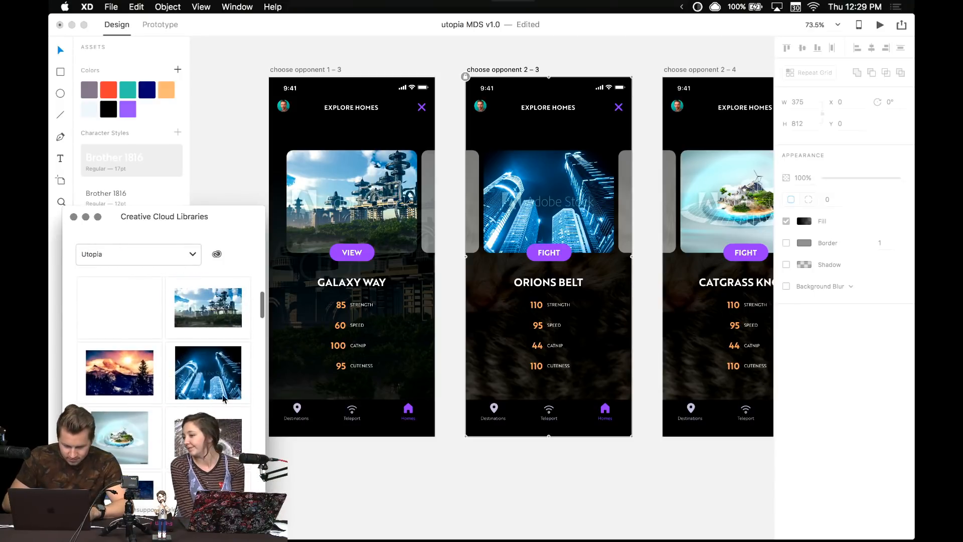
{"action": "left_click_drag", "start_coordinate": [201, 370], "coordinate": [487, 370]}
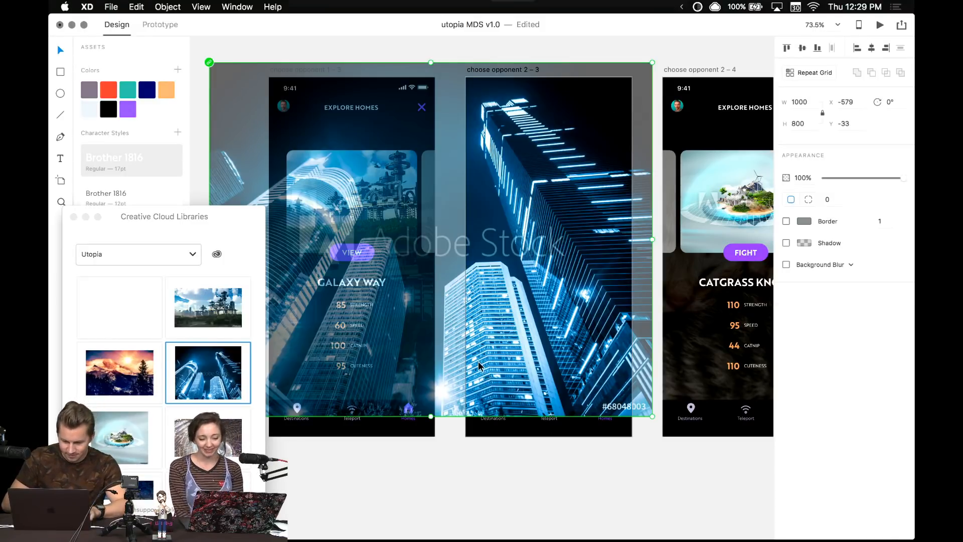
{"action": "key", "text": "super+z"}
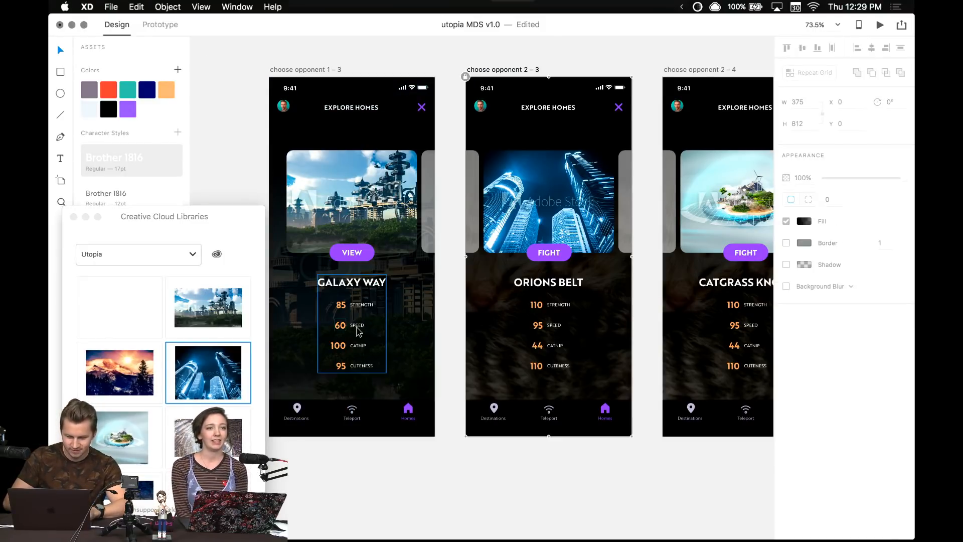
- Check the background layers of the Orions Belt artboard, deselect them and close the Creative Cloud Libraries
{"action": "left_click", "coordinate": [229, 202]}
{"action": "left_click_drag", "start_coordinate": [228, 219], "coordinate": [231, 209]}
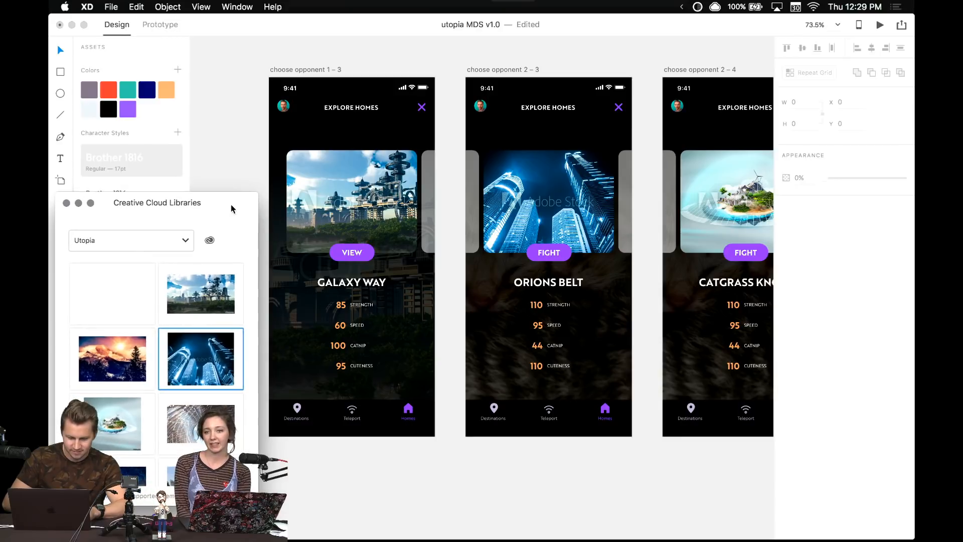
{"action": "left_click", "coordinate": [511, 345]}
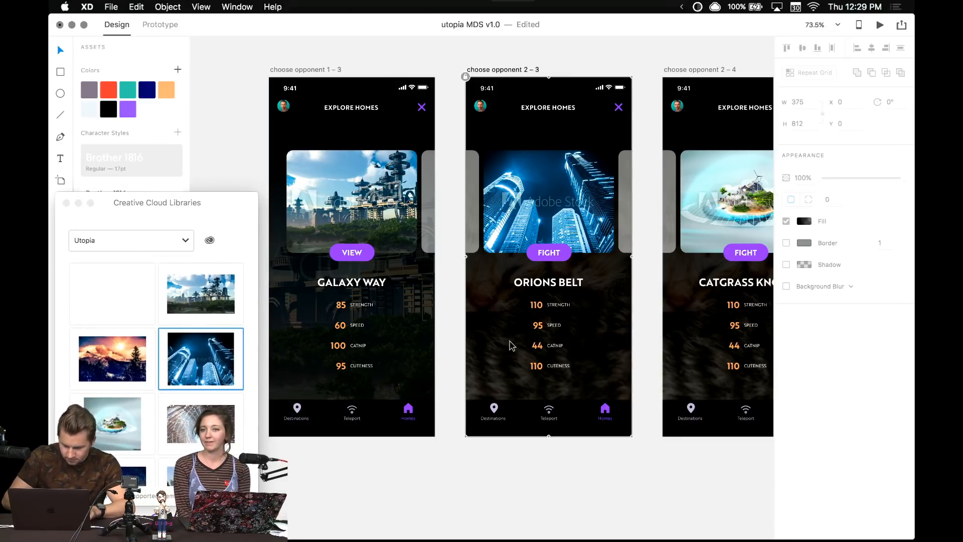
{"action": "left_click", "coordinate": [511, 346]}
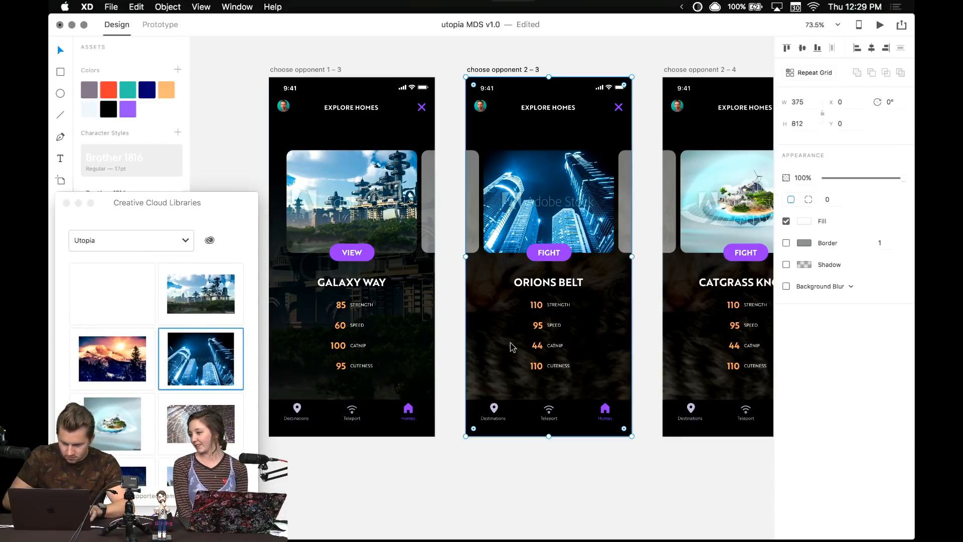
{"action": "left_click", "coordinate": [461, 336]}
{"action": "key", "text": "super+minus"}
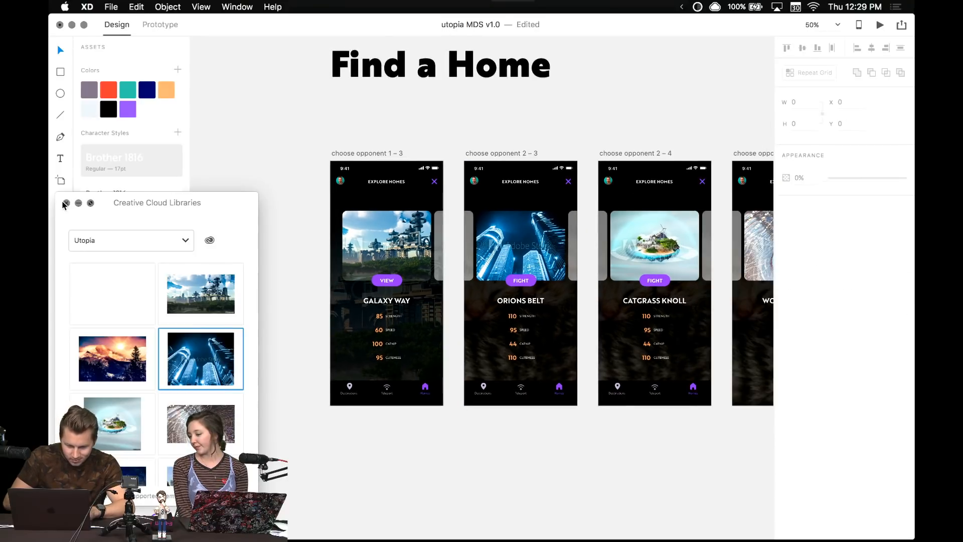
{"action": "left_click", "coordinate": [65, 204]}
- Look over the Home section and check the available commands for the destination list on the home artboard
{"action": "scroll", "coordinate": [282, 208], "scroll_direction": "up", "scroll_amount": 2}
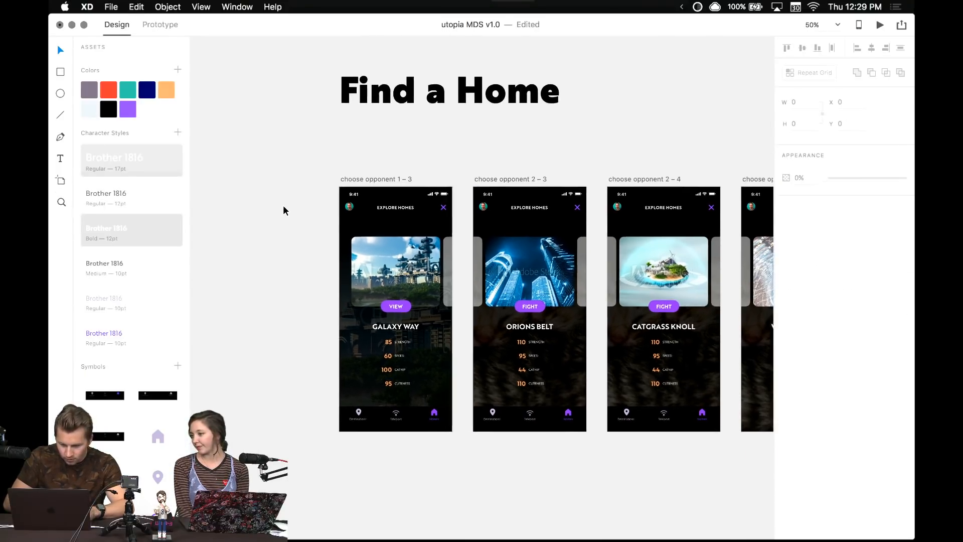
{"action": "scroll", "coordinate": [281, 209], "scroll_direction": "down", "scroll_amount": 3}
{"action": "scroll", "coordinate": [297, 197], "scroll_direction": "up", "scroll_amount": 2}
{"action": "scroll", "coordinate": [296, 197], "scroll_direction": "up", "scroll_amount": 5}
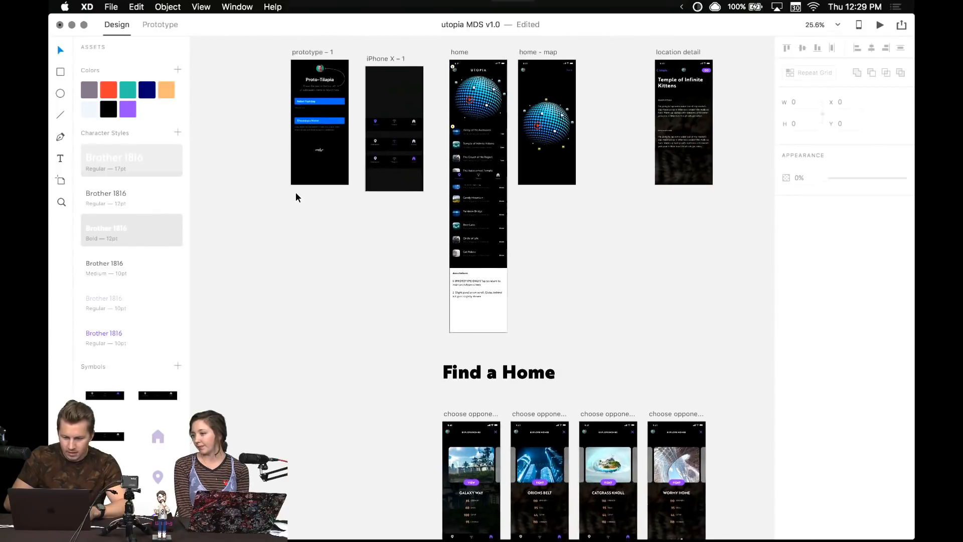
{"action": "scroll", "coordinate": [490, 188], "scroll_direction": "up", "scroll_amount": 3}
{"action": "scroll", "coordinate": [491, 188], "scroll_direction": "right", "scroll_amount": 2}
{"action": "right_click", "coordinate": [467, 196]}
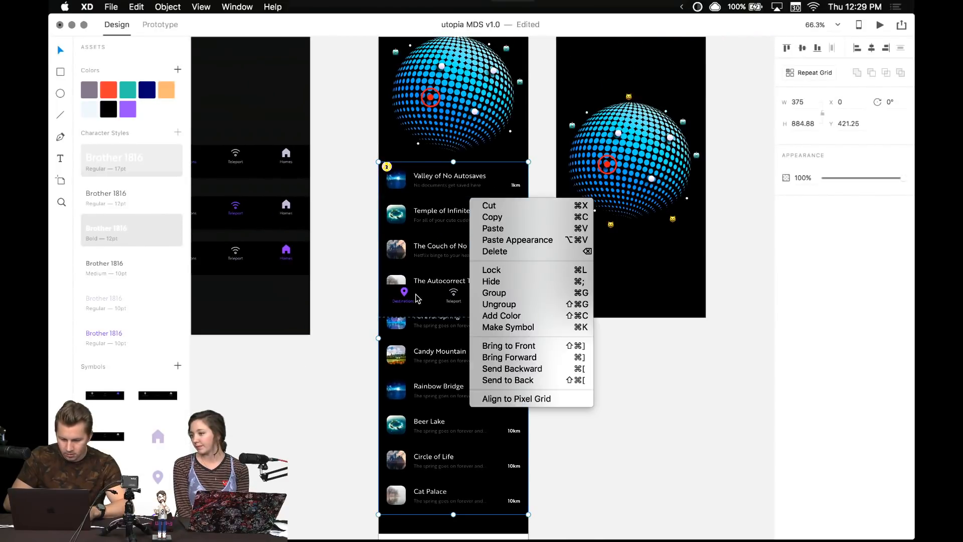
{"action": "left_click", "coordinate": [651, 423]}
- Duplicate the home - map artboard and place the copy in the empty area beyond the Robot Fighting section
{"action": "scroll", "coordinate": [650, 423], "scroll_direction": "down", "scroll_amount": 3}
{"action": "scroll", "coordinate": [575, 159], "scroll_direction": "right", "scroll_amount": 3}
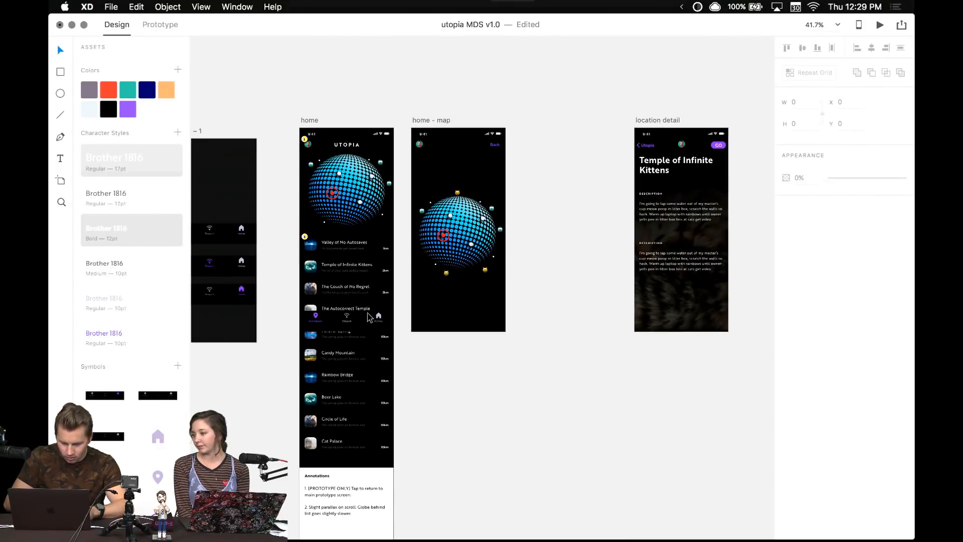
{"action": "scroll", "coordinate": [577, 259], "scroll_direction": "down", "scroll_amount": 3}
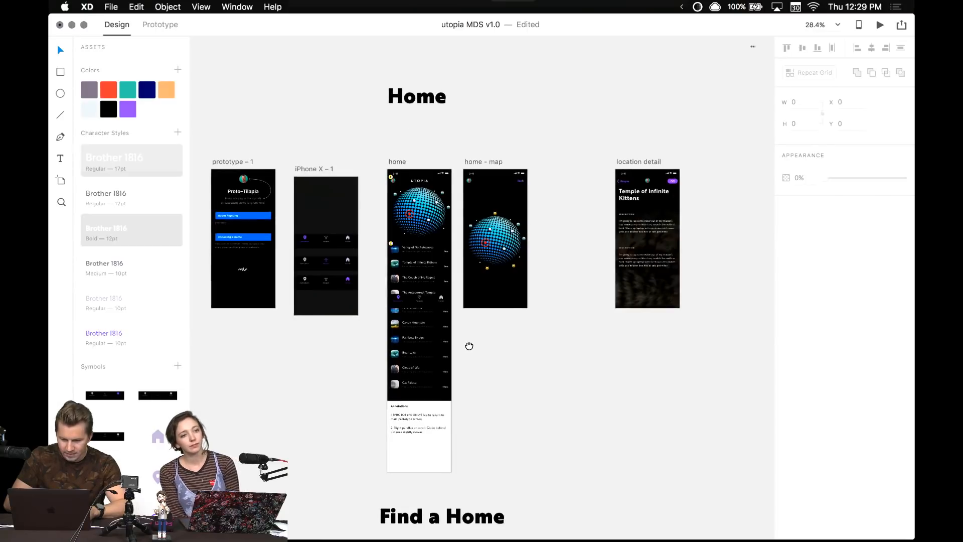
{"action": "scroll", "coordinate": [468, 344], "scroll_direction": "up", "scroll_amount": 2}
{"action": "scroll", "coordinate": [536, 227], "scroll_direction": "down", "scroll_amount": 5}
{"action": "scroll", "coordinate": [540, 295], "scroll_direction": "right", "scroll_amount": 3}
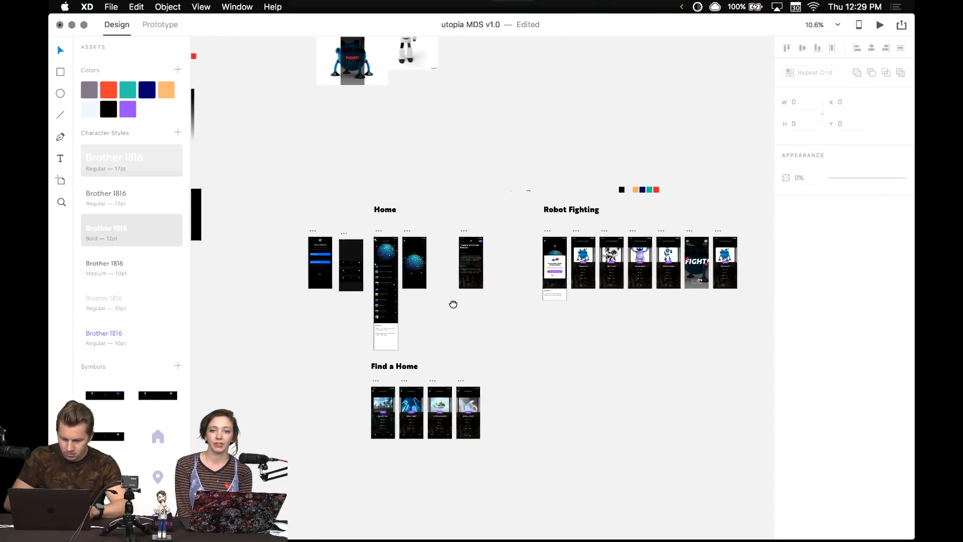
{"action": "left_click_drag", "start_coordinate": [354, 224], "coordinate": [736, 271]}
{"action": "left_click", "coordinate": [721, 316]}
{"action": "left_click_drag", "start_coordinate": [564, 344], "coordinate": [330, 345]}
- Copy the Robot Fighting heading above the duplicated map artboard and change its text to Teleportation
{"action": "left_click_drag", "start_coordinate": [295, 202], "coordinate": [535, 203]}
{"action": "double_click", "coordinate": [535, 203]}
{"action": "type", "text": "tation"}
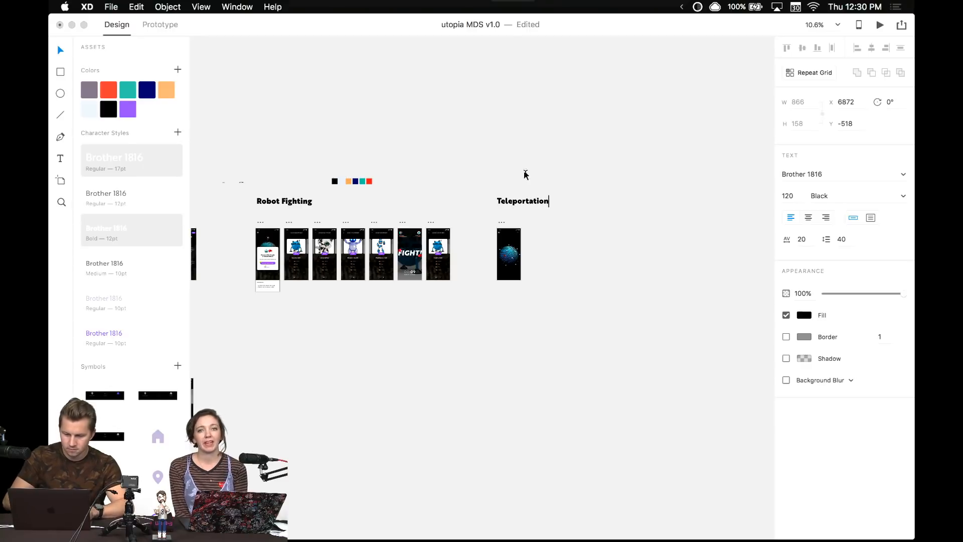
{"action": "key", "text": "Escape"}
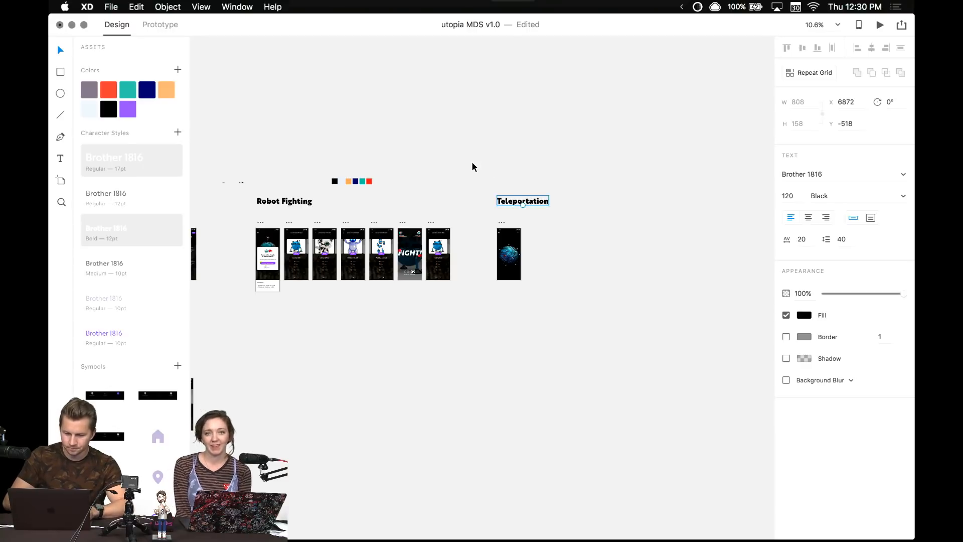
{"action": "left_click", "coordinate": [445, 212]}
{"action": "scroll", "coordinate": [446, 213], "scroll_direction": "up", "scroll_amount": 5}
{"action": "scroll", "coordinate": [485, 206], "scroll_direction": "down", "scroll_amount": 1}
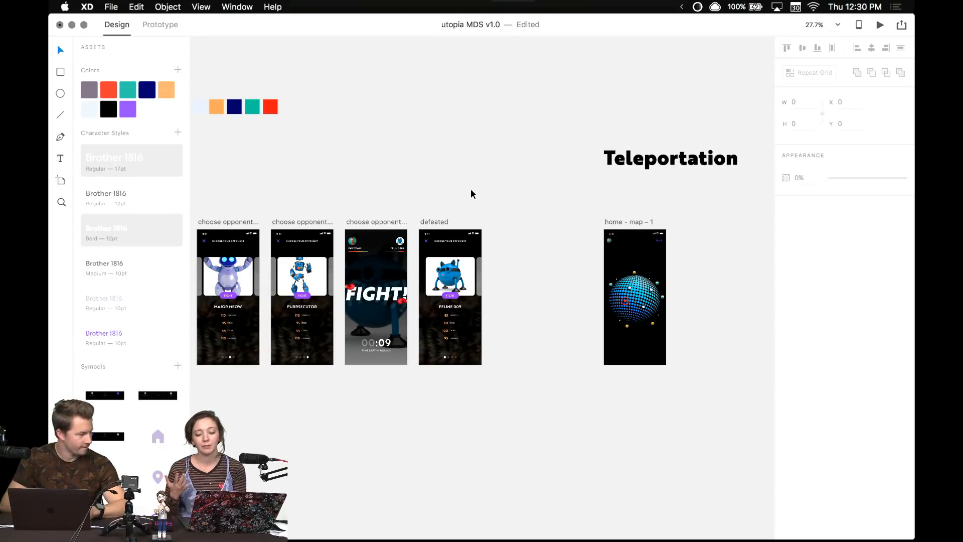
- Look back over the Robot Fighting and Home sections and examine the header and globe of the home artboard up close
{"action": "scroll", "coordinate": [472, 194], "scroll_direction": "left", "scroll_amount": 10}
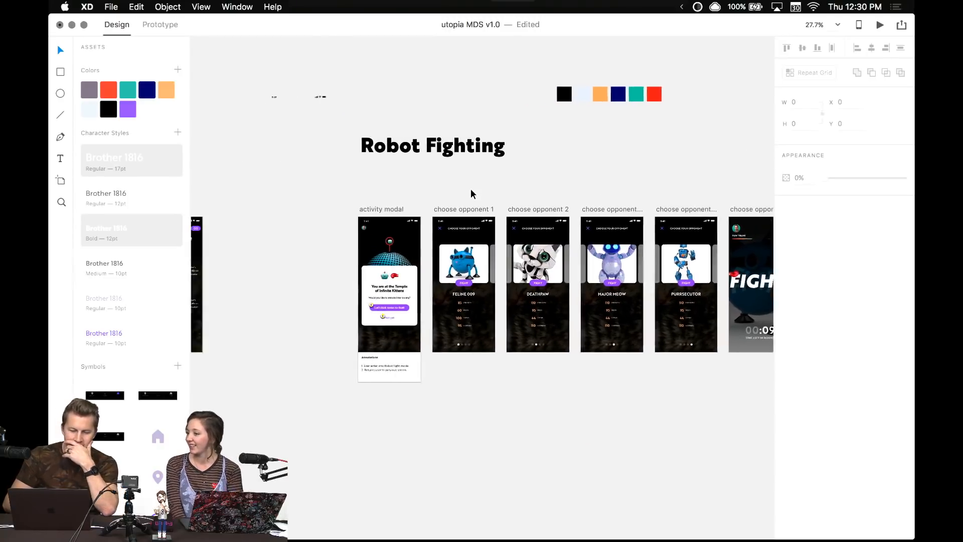
{"action": "scroll", "coordinate": [471, 194], "scroll_direction": "left", "scroll_amount": 5}
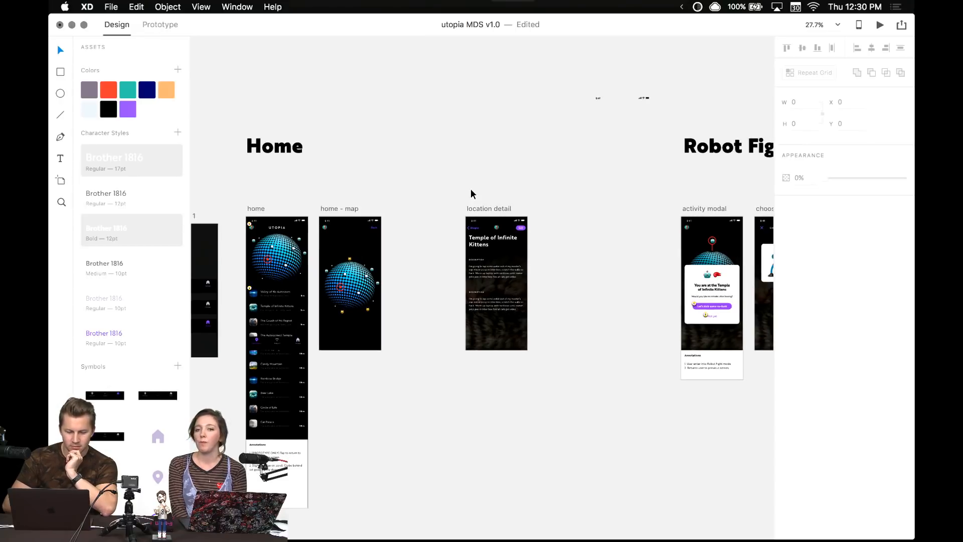
{"action": "scroll", "coordinate": [336, 189], "scroll_direction": "left", "scroll_amount": 5}
{"action": "scroll", "coordinate": [336, 188], "scroll_direction": "up", "scroll_amount": 3}
{"action": "scroll", "coordinate": [336, 187], "scroll_direction": "down", "scroll_amount": 3}
{"action": "scroll", "coordinate": [336, 187], "scroll_direction": "left", "scroll_amount": 2}
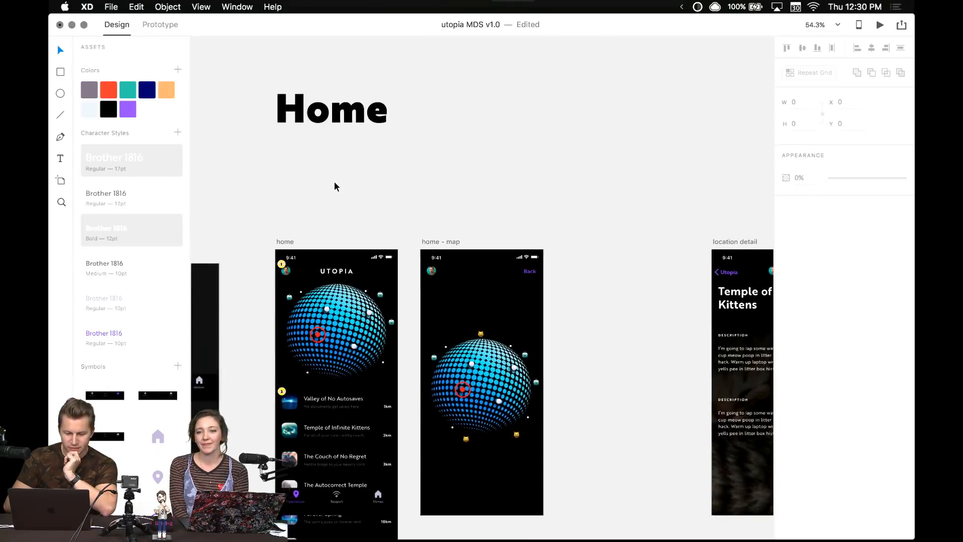
{"action": "scroll", "coordinate": [284, 153], "scroll_direction": "up", "scroll_amount": 1}
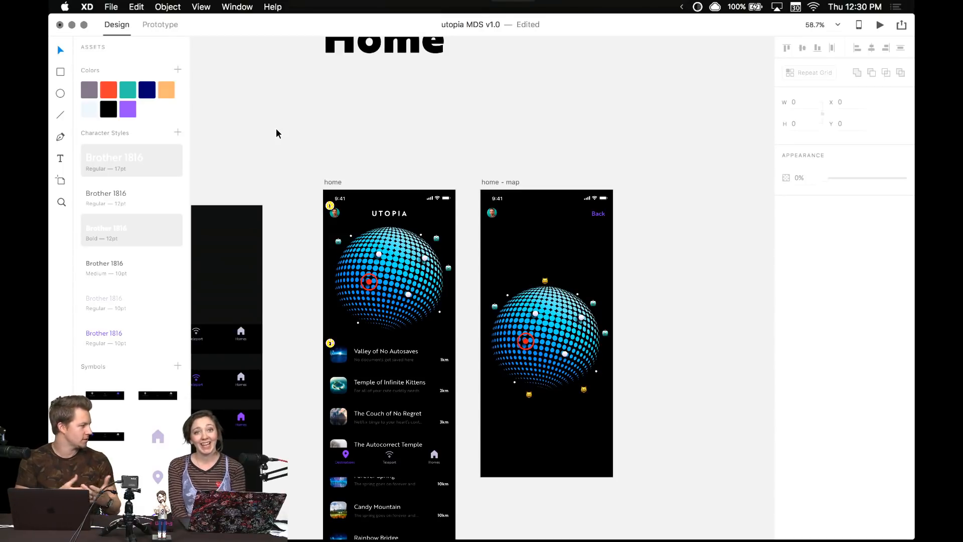
{"action": "scroll", "coordinate": [276, 133], "scroll_direction": "up", "scroll_amount": 3}
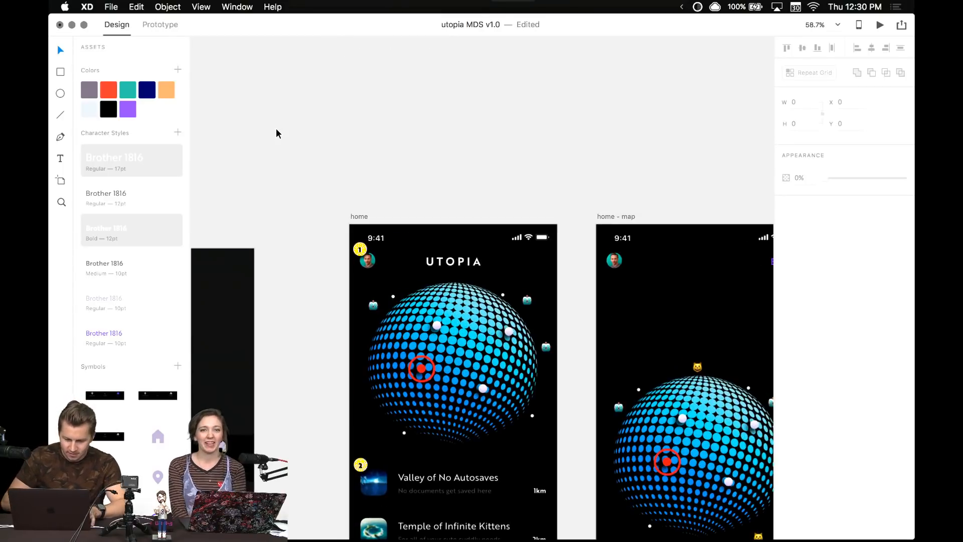
{"action": "scroll", "coordinate": [301, 126], "scroll_direction": "down", "scroll_amount": 2}
{"action": "scroll", "coordinate": [311, 143], "scroll_direction": "up", "scroll_amount": 3}
{"action": "scroll", "coordinate": [286, 118], "scroll_direction": "up", "scroll_amount": 3}
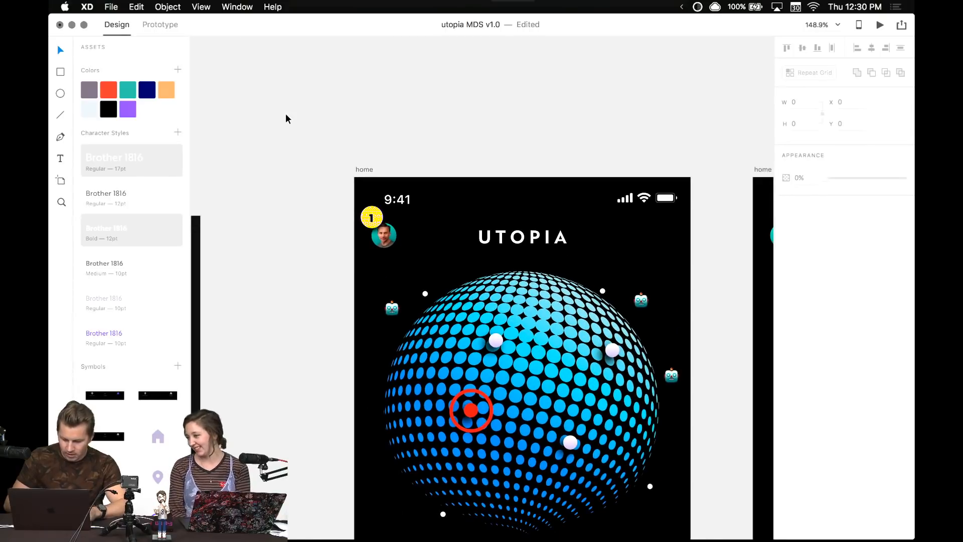
- Preview the prototype and look through the home screen's globe and destination list
{"action": "key", "text": "super+Return"}
{"action": "left_click", "coordinate": [84, 40]}
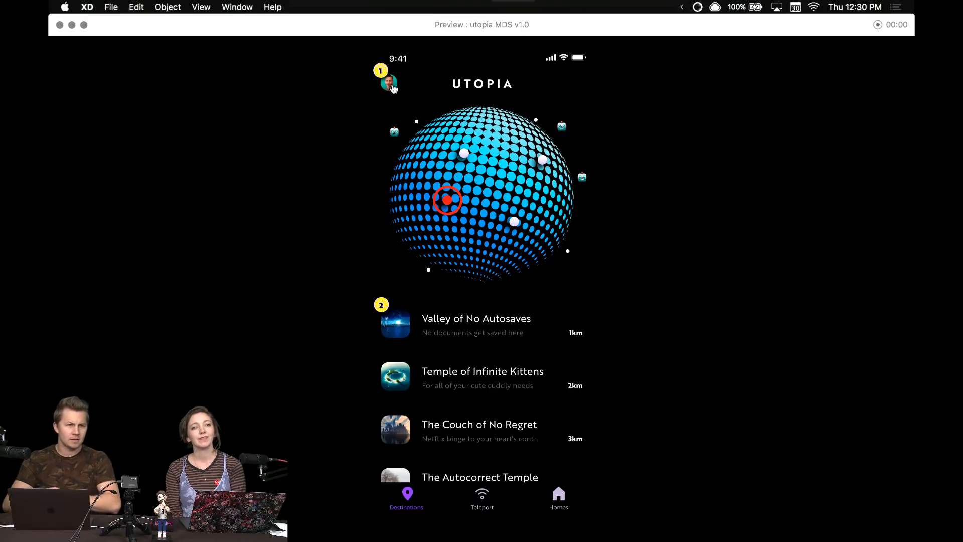
{"action": "scroll", "coordinate": [502, 226], "scroll_direction": "down", "scroll_amount": 5}
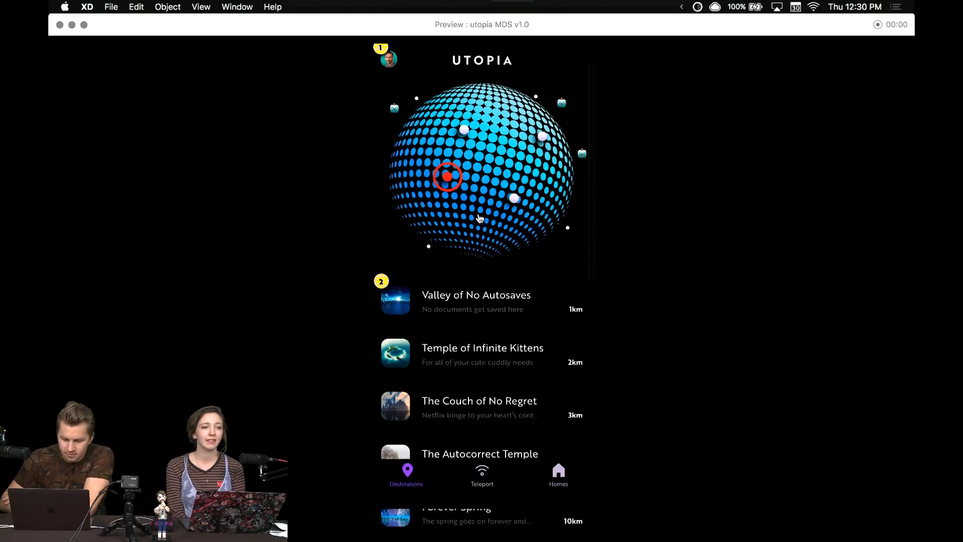
{"action": "scroll", "coordinate": [480, 217], "scroll_direction": "up", "scroll_amount": 5}
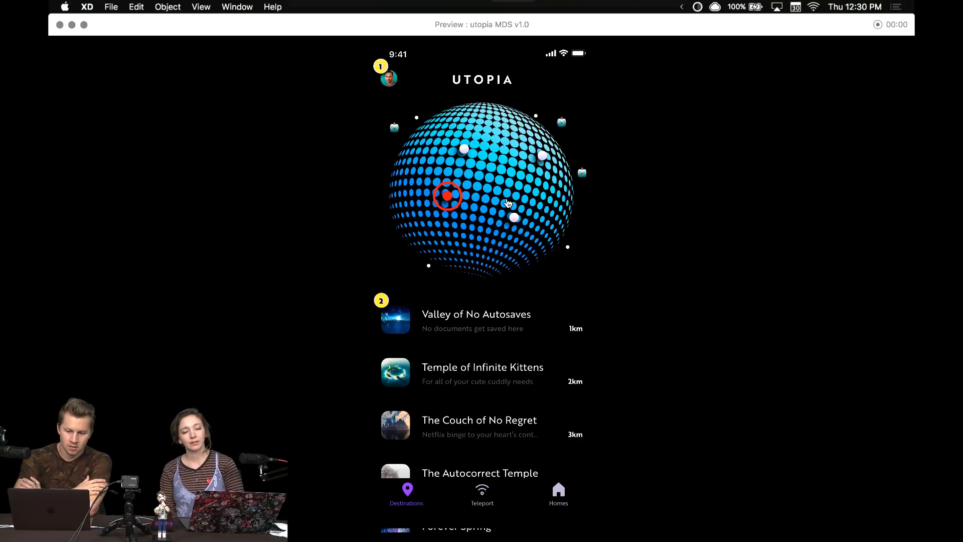
- In the preview, open a robot encounter on the globe, accept litter boxing and browse the opponents back to Feline 009
{"action": "left_click", "coordinate": [562, 123]}
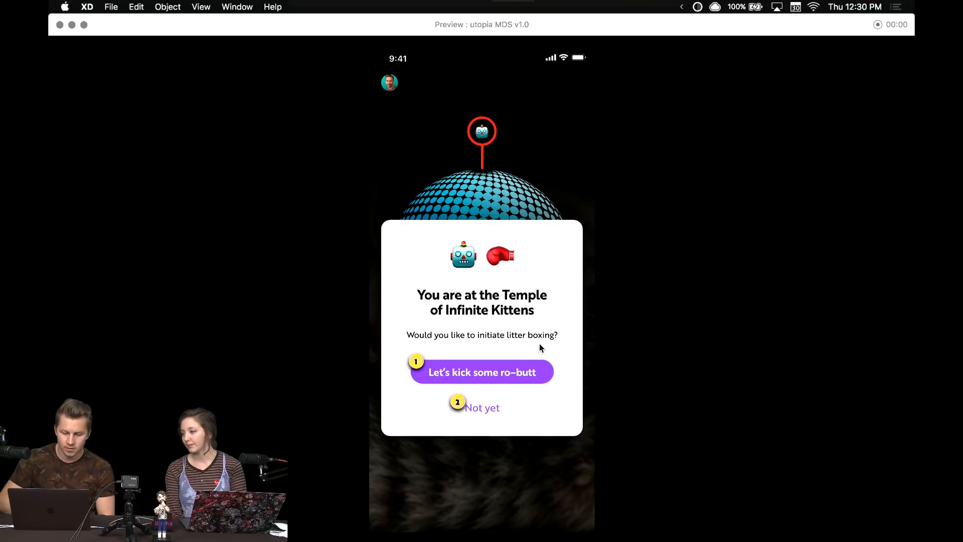
{"action": "left_click", "coordinate": [512, 366]}
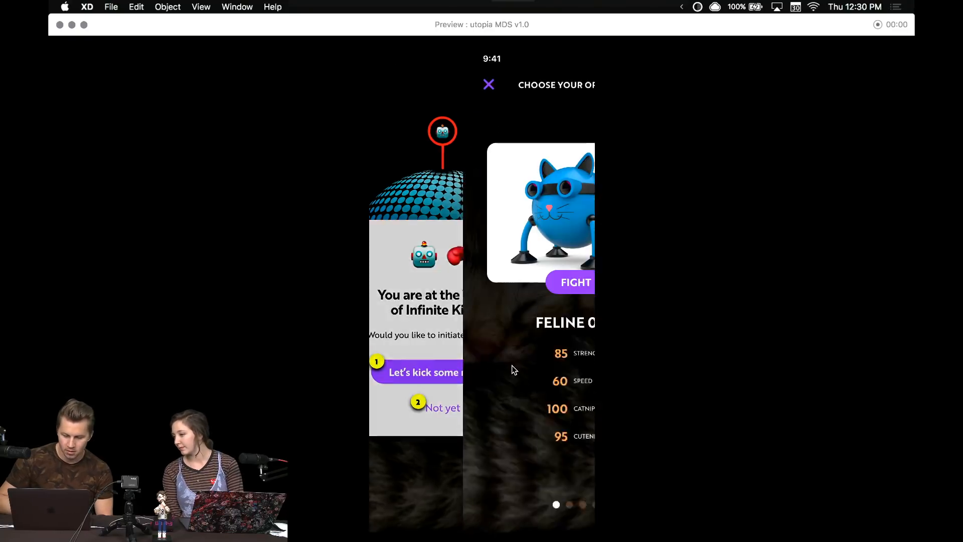
{"action": "left_click", "coordinate": [588, 218]}
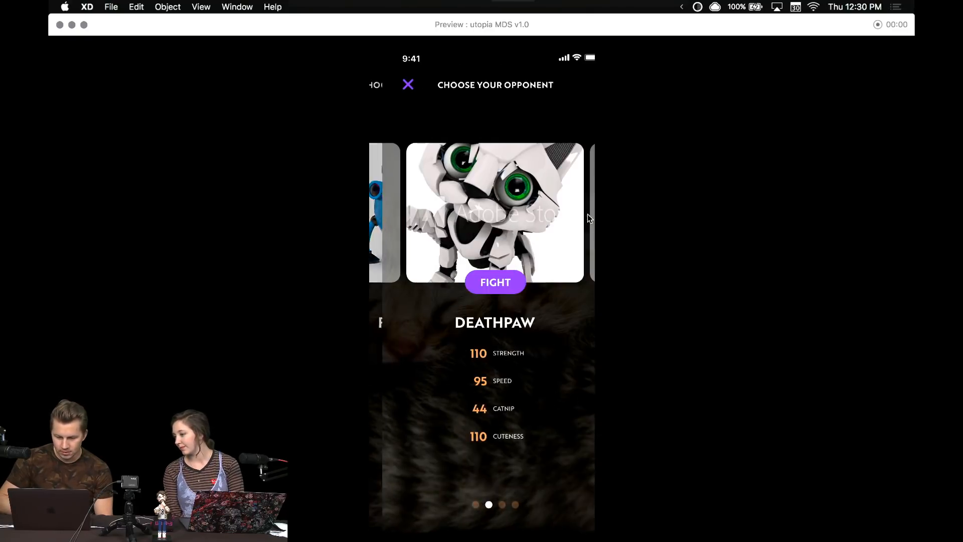
{"action": "left_click", "coordinate": [588, 220]}
{"action": "left_click", "coordinate": [587, 220]}
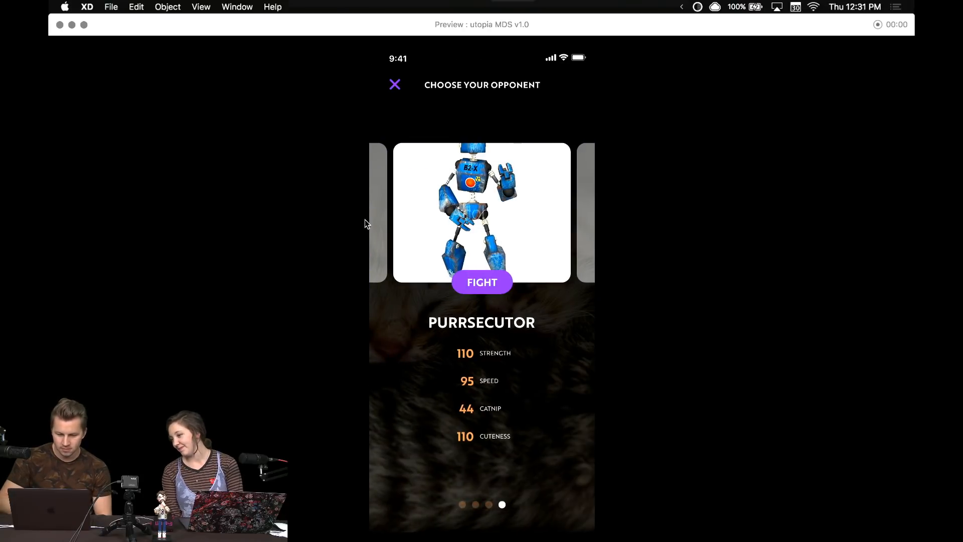
{"action": "left_click", "coordinate": [375, 218]}
{"action": "left_click", "coordinate": [377, 219]}
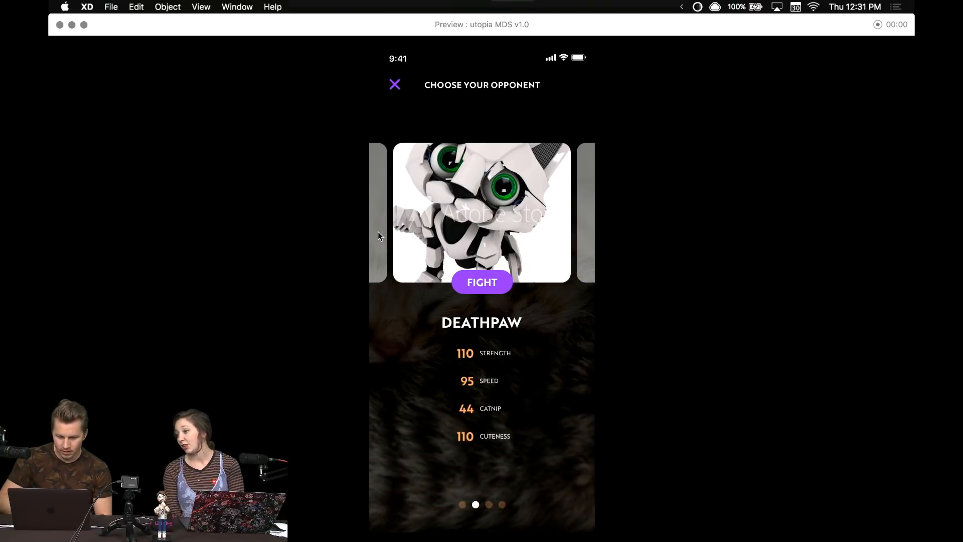
{"action": "left_click", "coordinate": [380, 236]}
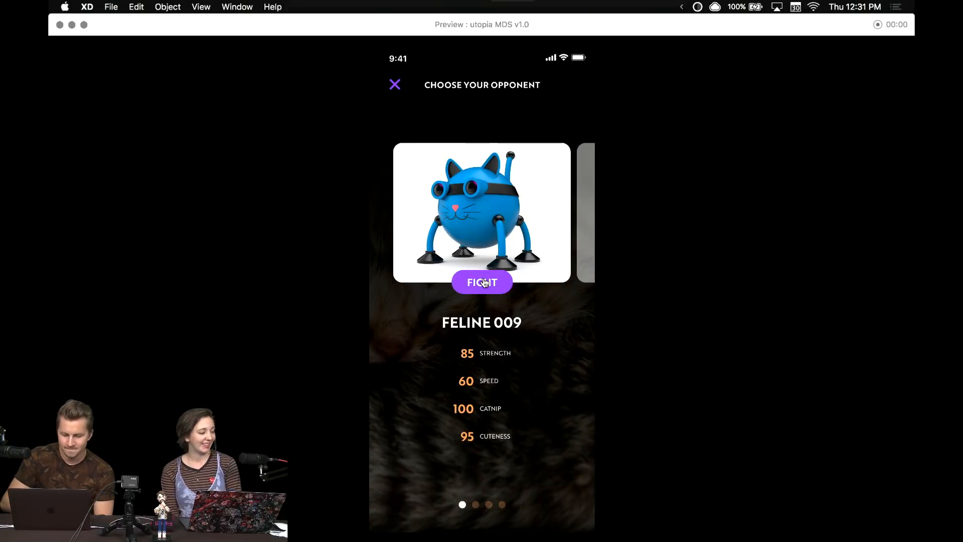
- Test the fight screen against Feline 009 and exit opponent selection to the home screen
{"action": "left_click", "coordinate": [485, 282]}
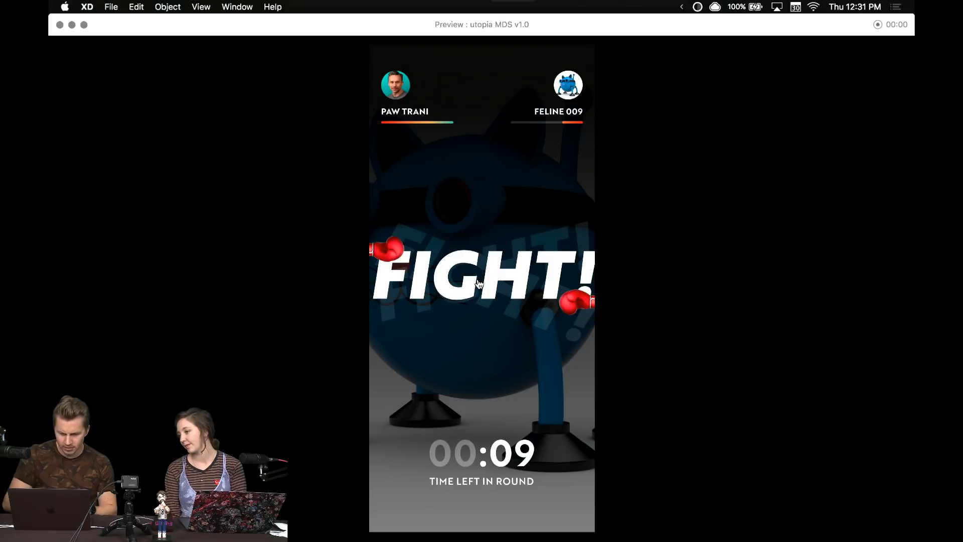
{"action": "left_click", "coordinate": [517, 299]}
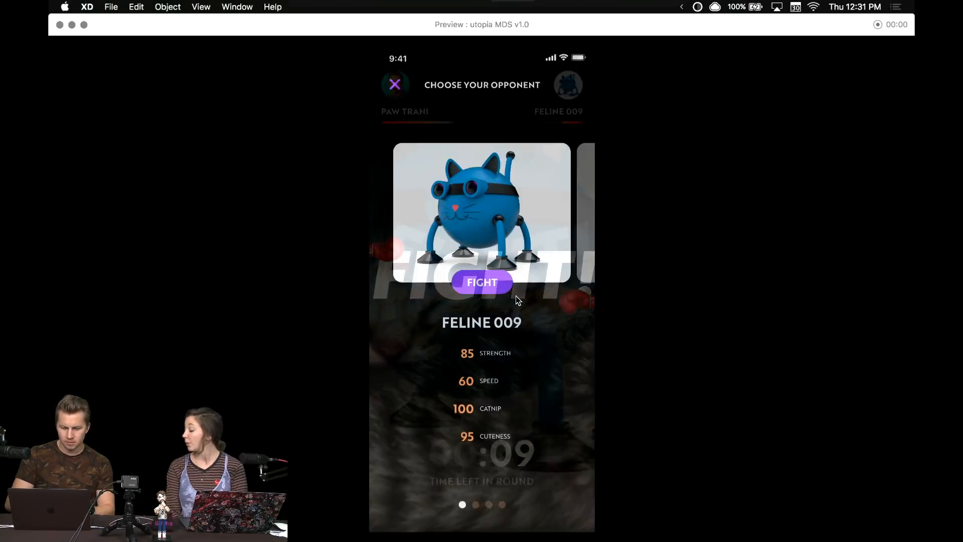
{"action": "left_click", "coordinate": [394, 85]}
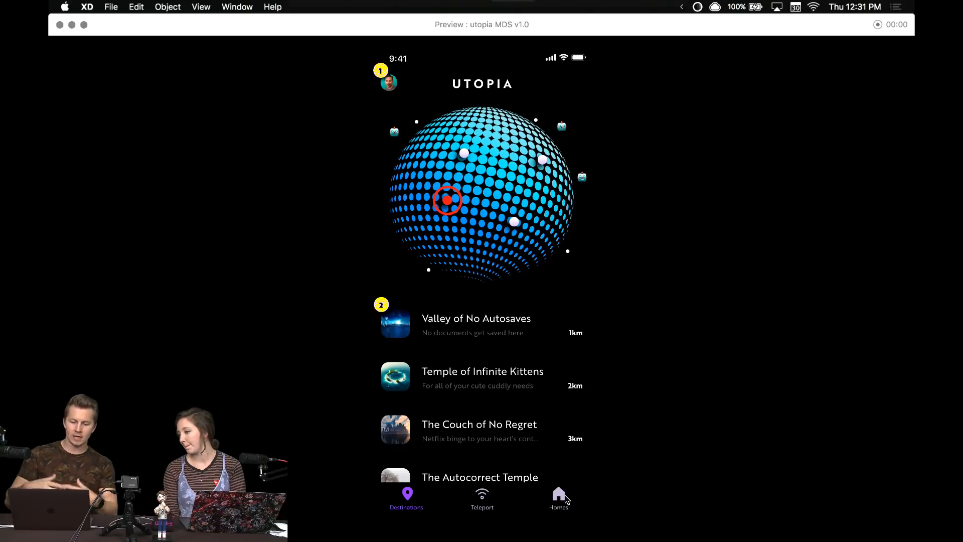
- Retest the litter boxing flow from the globe through opponent selection and back home, and close the preview
{"action": "left_click", "coordinate": [495, 170]}
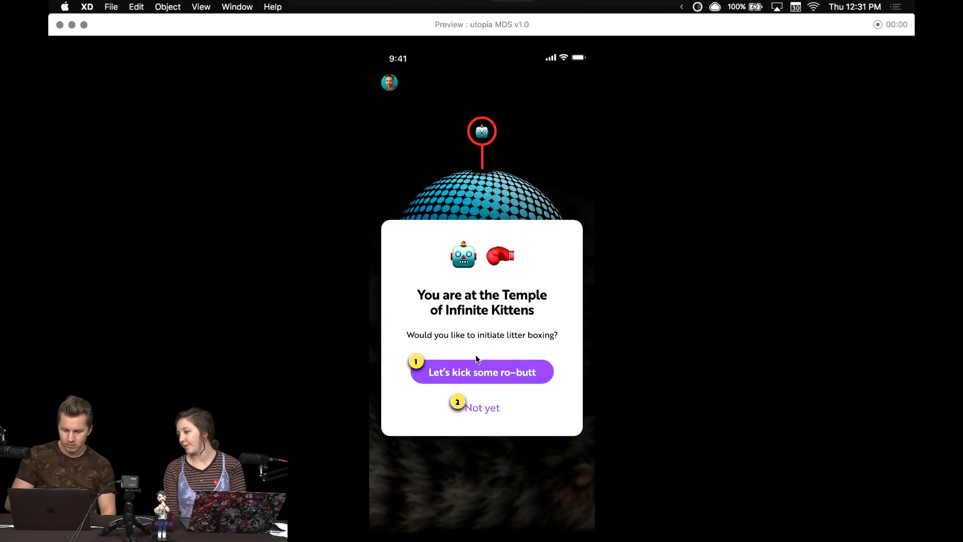
{"action": "left_click", "coordinate": [492, 372]}
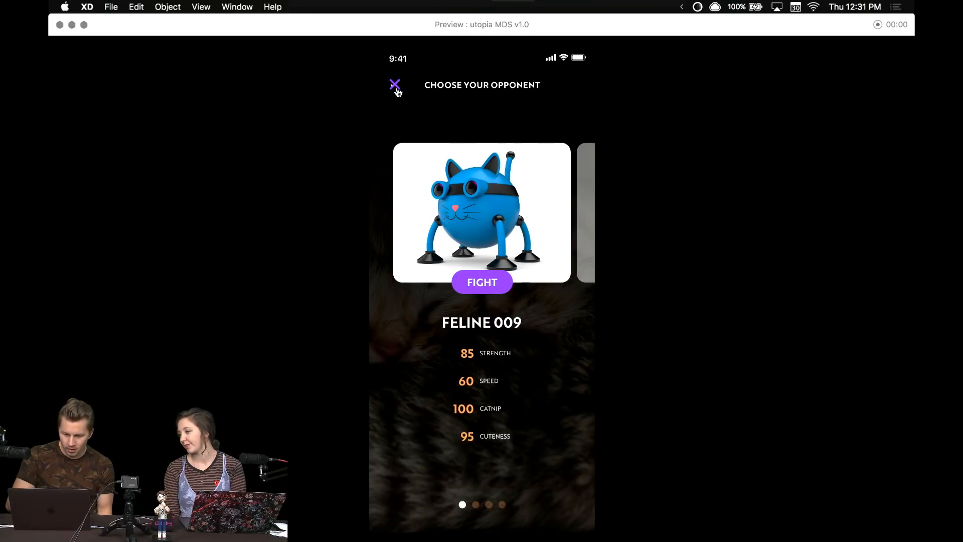
{"action": "left_click", "coordinate": [396, 88]}
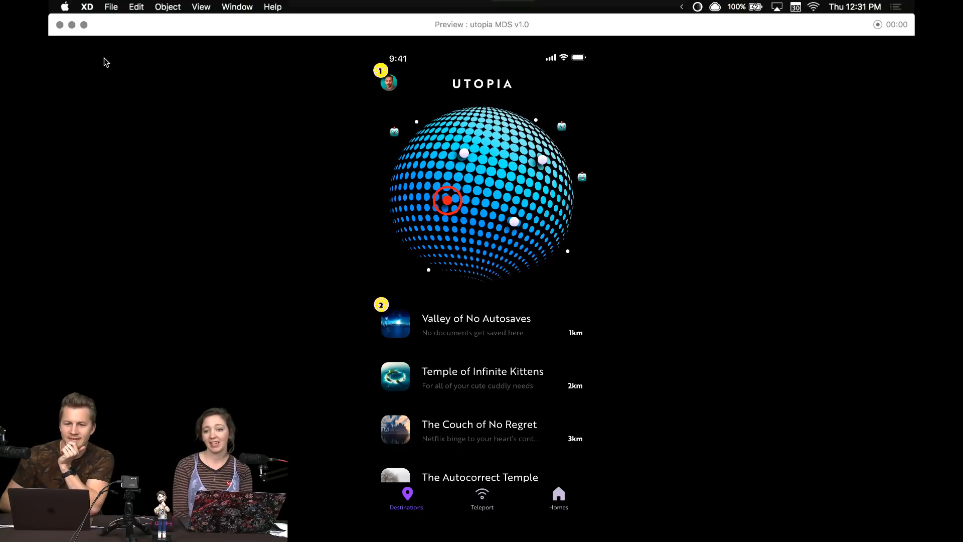
{"action": "left_click", "coordinate": [59, 25]}
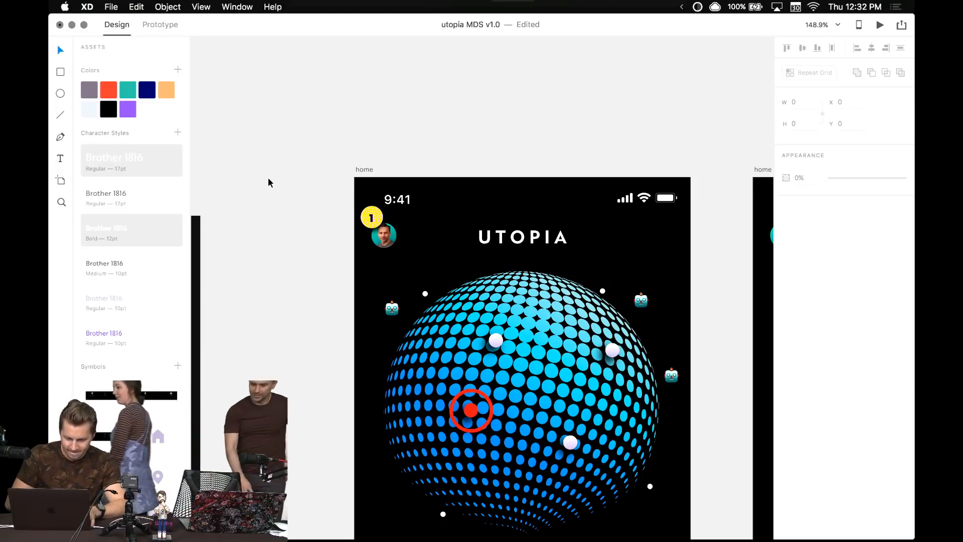
- Examine the three tab bar variants on the iPhone X – 1 artboard and the neighbouring home artboards
{"action": "scroll", "coordinate": [278, 201], "scroll_direction": "down", "scroll_amount": 5}
{"action": "left_click_drag", "start_coordinate": [283, 301], "coordinate": [282, 225]}
{"action": "scroll", "coordinate": [282, 226], "scroll_direction": "down", "scroll_amount": 3}
{"action": "left_click_drag", "start_coordinate": [298, 296], "coordinate": [334, 192]}
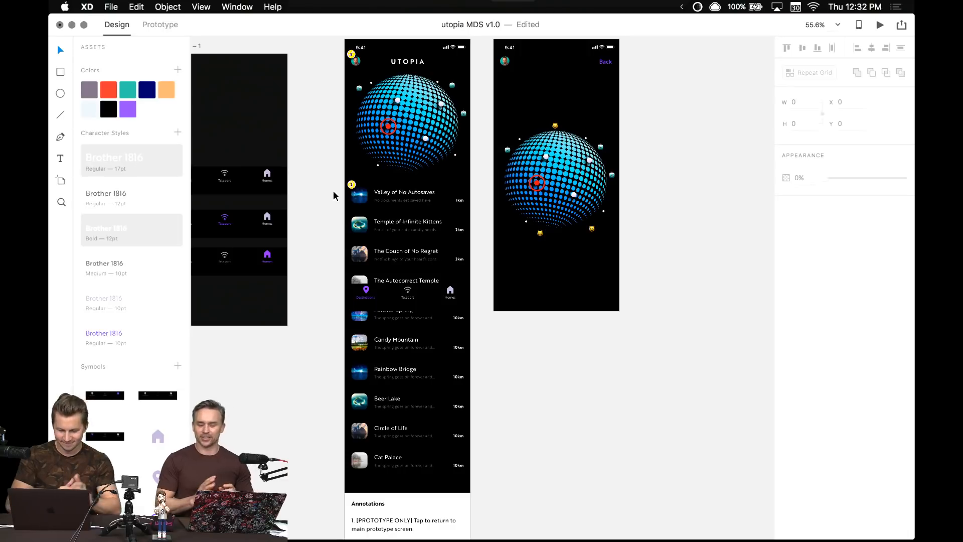
{"action": "left_click_drag", "start_coordinate": [314, 277], "coordinate": [506, 365]}
{"action": "scroll", "coordinate": [398, 284], "scroll_direction": "up", "scroll_amount": 5}
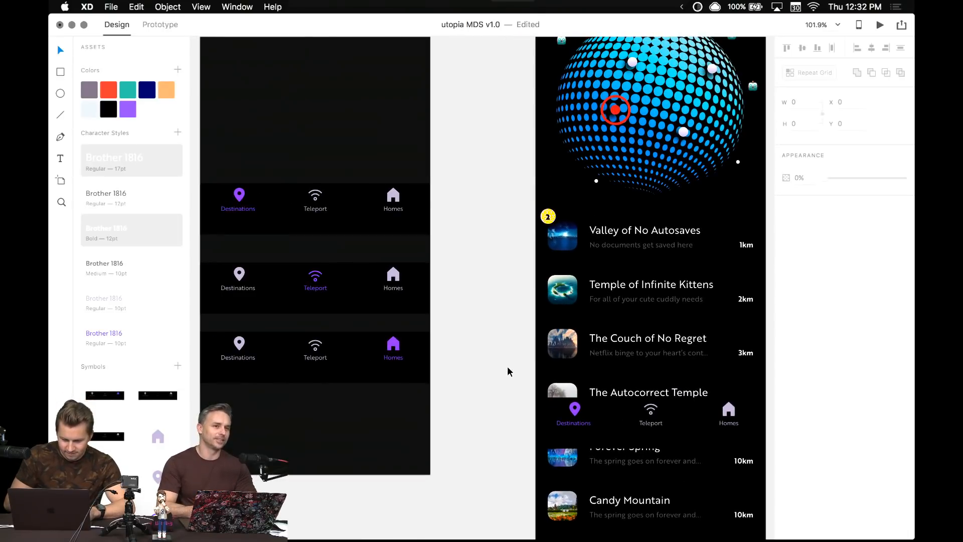
{"action": "scroll", "coordinate": [552, 359], "scroll_direction": "left", "scroll_amount": 5}
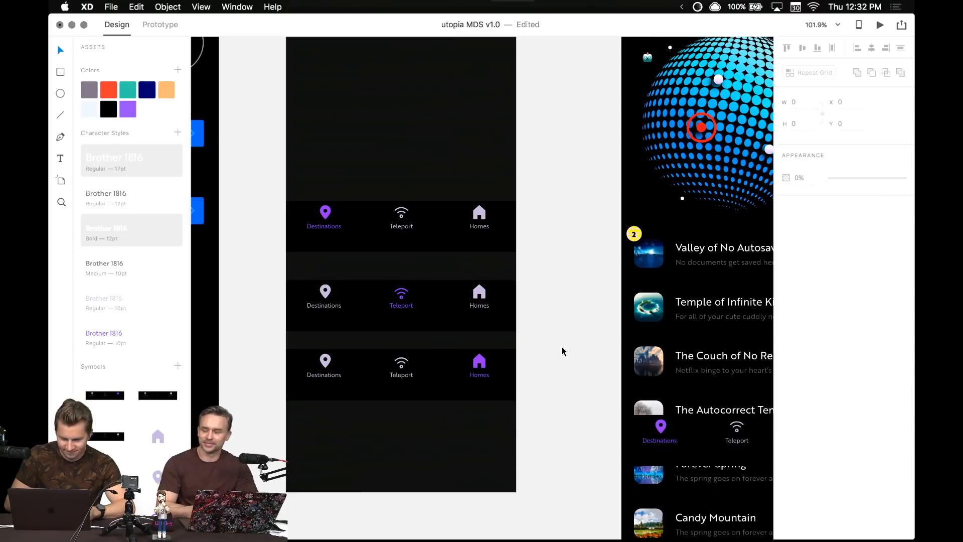
{"action": "scroll", "coordinate": [566, 333], "scroll_direction": "right", "scroll_amount": 5}
{"action": "scroll", "coordinate": [566, 333], "scroll_direction": "down", "scroll_amount": 3}
{"action": "scroll", "coordinate": [466, 338], "scroll_direction": "down", "scroll_amount": 2}
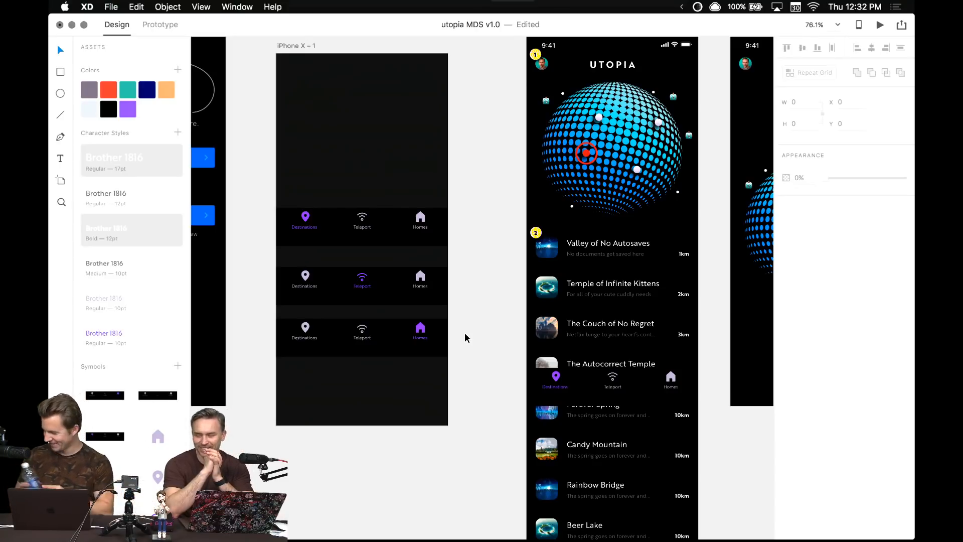
- Inspect the Destinations, Teleport and Homes tab bar on the home artboard and select its Teleport icon
{"action": "left_click_drag", "start_coordinate": [476, 321], "coordinate": [430, 195]}
{"action": "scroll", "coordinate": [438, 241], "scroll_direction": "up", "scroll_amount": 5}
{"action": "left_click_drag", "start_coordinate": [421, 252], "coordinate": [239, 270]}
{"action": "scroll", "coordinate": [550, 279], "scroll_direction": "right", "scroll_amount": 3}
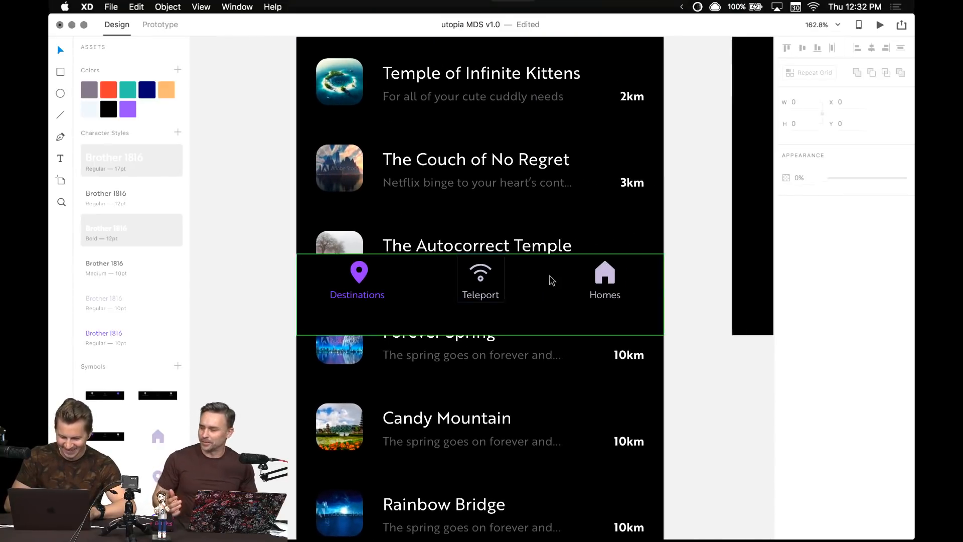
{"action": "scroll", "coordinate": [686, 286], "scroll_direction": "down", "scroll_amount": 3}
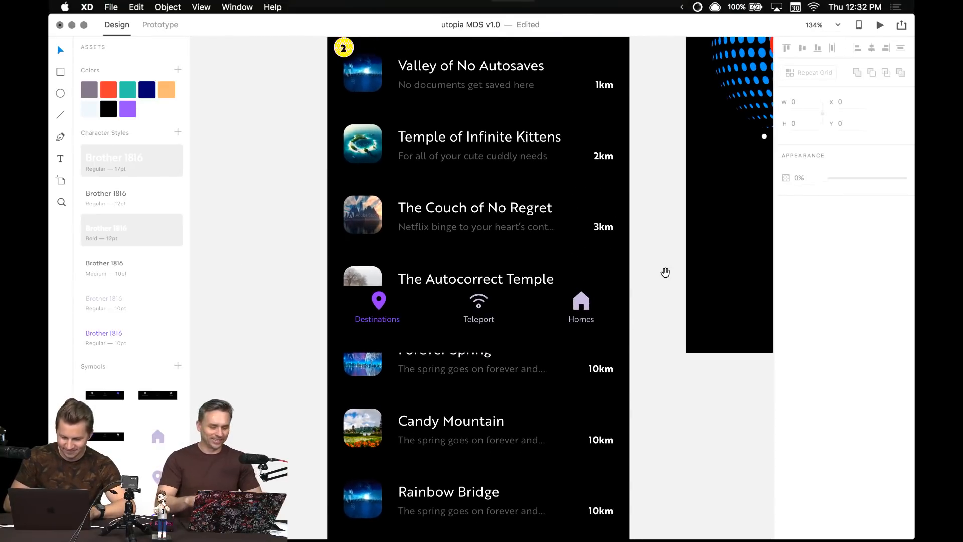
{"action": "scroll", "coordinate": [666, 273], "scroll_direction": "right", "scroll_amount": 3}
{"action": "scroll", "coordinate": [607, 282], "scroll_direction": "down", "scroll_amount": 3}
{"action": "scroll", "coordinate": [612, 292], "scroll_direction": "down", "scroll_amount": 3}
{"action": "scroll", "coordinate": [594, 336], "scroll_direction": "up", "scroll_amount": 2}
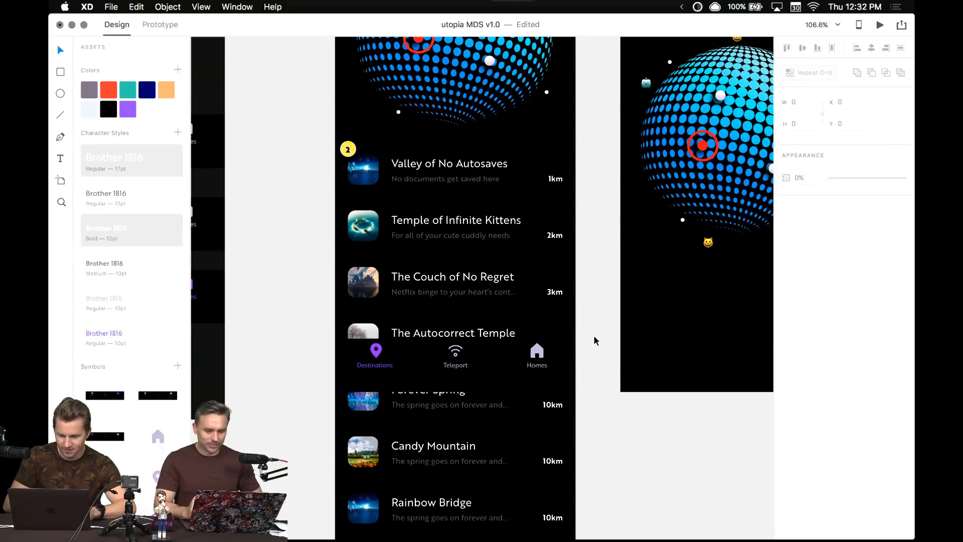
{"action": "scroll", "coordinate": [594, 341], "scroll_direction": "down", "scroll_amount": 2}
{"action": "scroll", "coordinate": [597, 336], "scroll_direction": "up", "scroll_amount": 5}
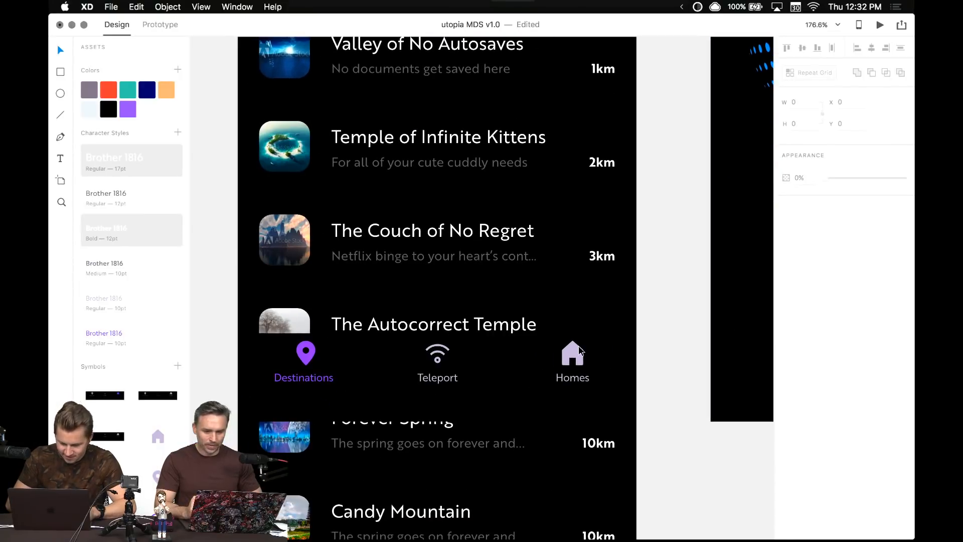
{"action": "left_click", "coordinate": [435, 357]}
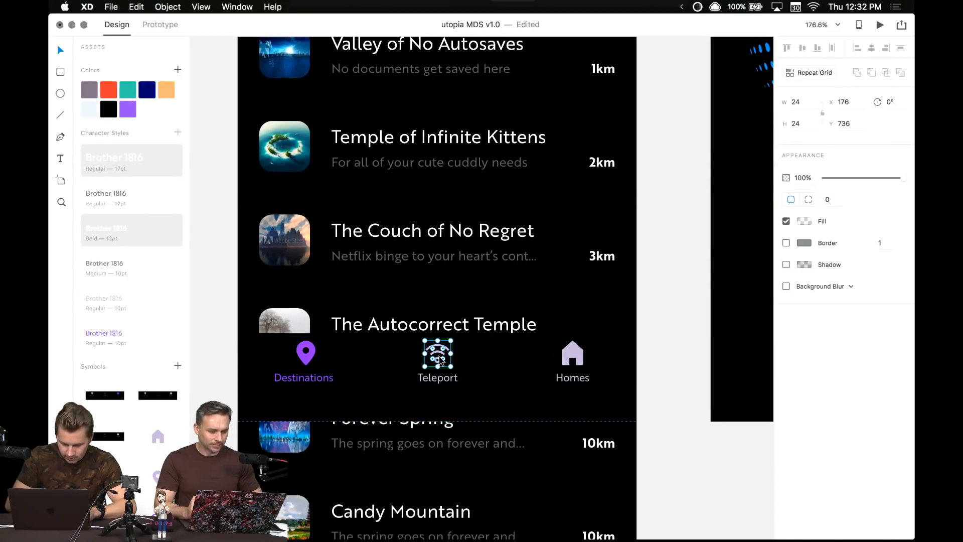
- Replace the map artboard below the Teleportation heading with a duplicate of the FIGHT! artboard
{"action": "scroll", "coordinate": [437, 356], "scroll_direction": "down", "scroll_amount": 5}
{"action": "scroll", "coordinate": [281, 287], "scroll_direction": "down", "scroll_amount": 4}
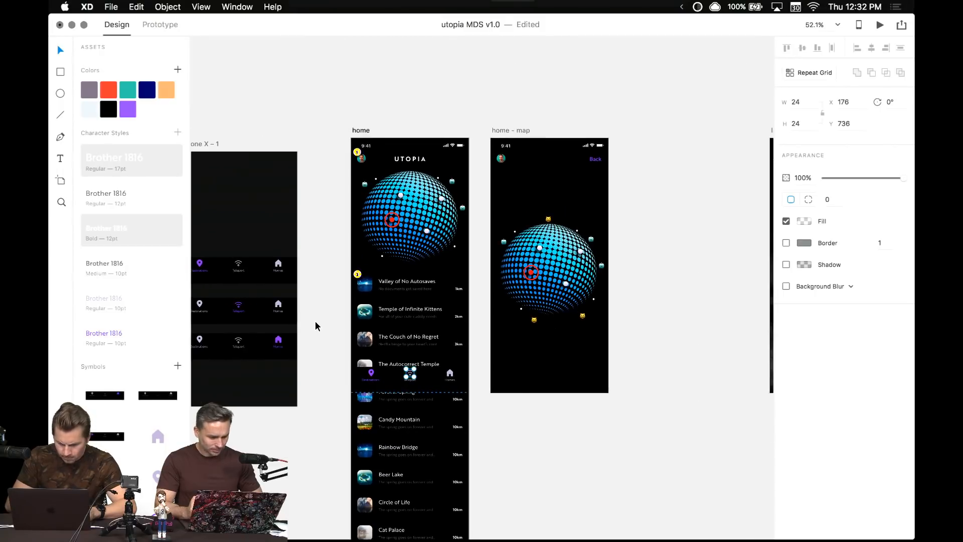
{"action": "scroll", "coordinate": [619, 370], "scroll_direction": "right", "scroll_amount": 15}
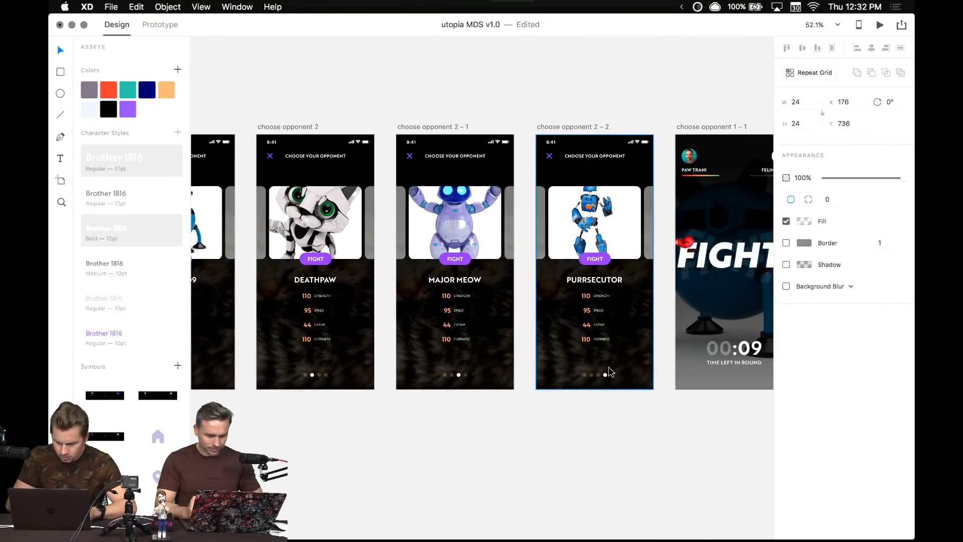
{"action": "scroll", "coordinate": [616, 282], "scroll_direction": "right", "scroll_amount": 10}
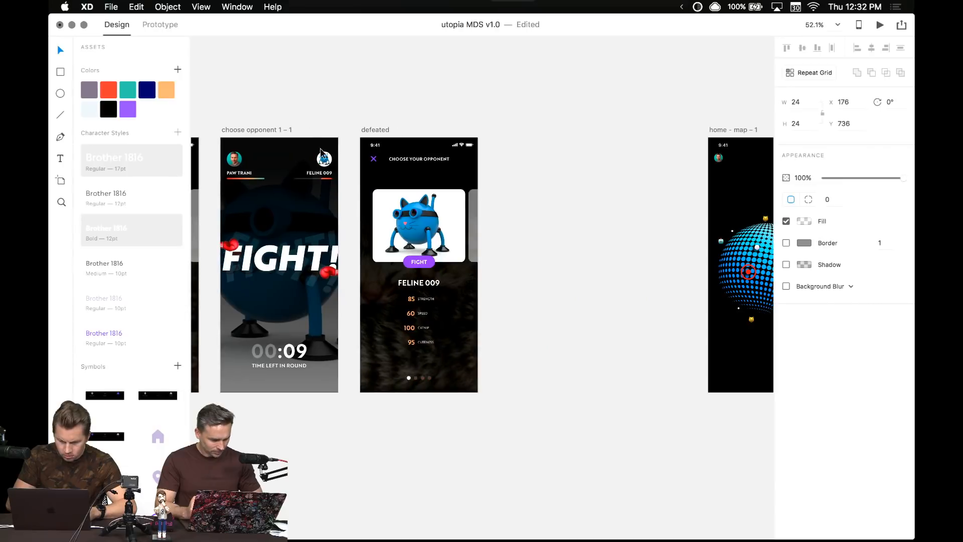
{"action": "left_click", "coordinate": [251, 131]}
{"action": "scroll", "coordinate": [484, 104], "scroll_direction": "down", "scroll_amount": 5}
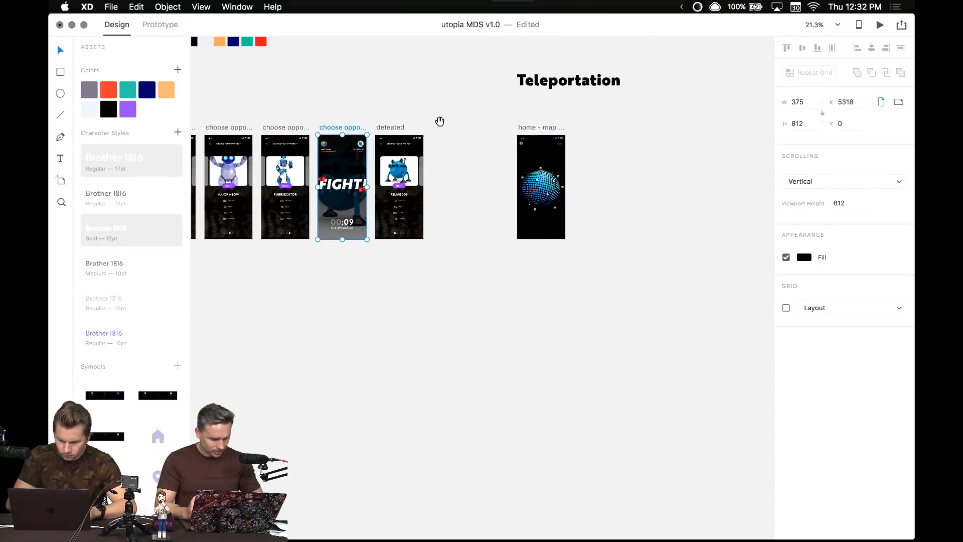
{"action": "left_click", "coordinate": [530, 129]}
{"action": "key", "text": "Delete"}
{"action": "left_click_drag", "start_coordinate": [351, 129], "coordinate": [543, 136]}
{"action": "key", "text": "super+3"}
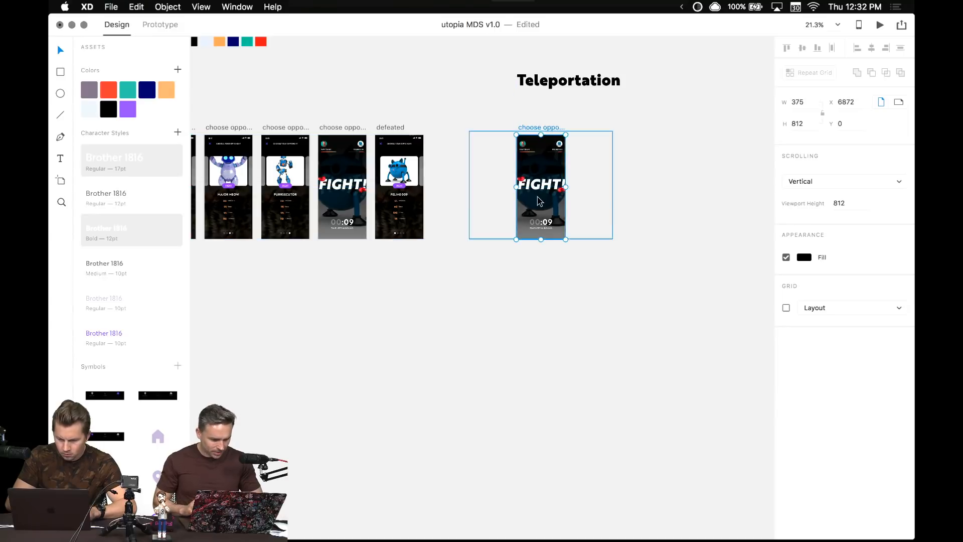
- Remove both fighters' avatars, names and health bars from the duplicated FIGHT! artboard
{"action": "scroll", "coordinate": [538, 168], "scroll_direction": "up", "scroll_amount": 5}
{"action": "left_click", "coordinate": [458, 227]}
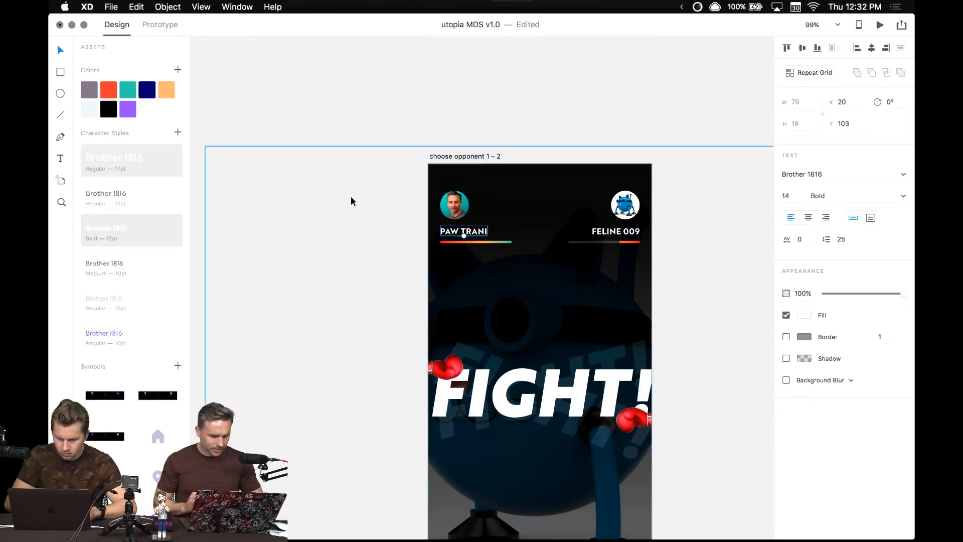
{"action": "left_click", "coordinate": [353, 200]}
{"action": "left_click_drag", "start_coordinate": [363, 200], "coordinate": [654, 268]}
{"action": "scroll", "coordinate": [277, 249], "scroll_direction": "down", "scroll_amount": 5}
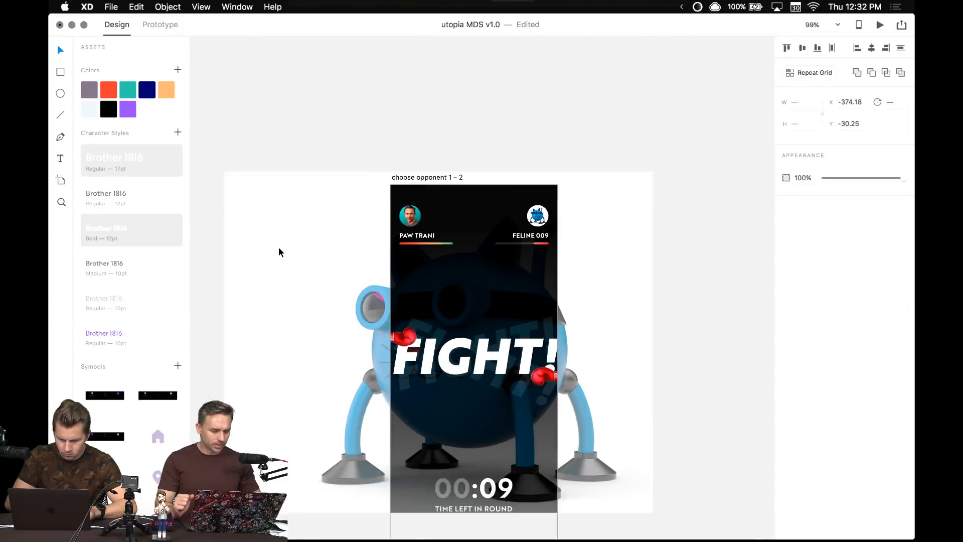
{"action": "left_click_drag", "start_coordinate": [218, 266], "coordinate": [428, 274]}
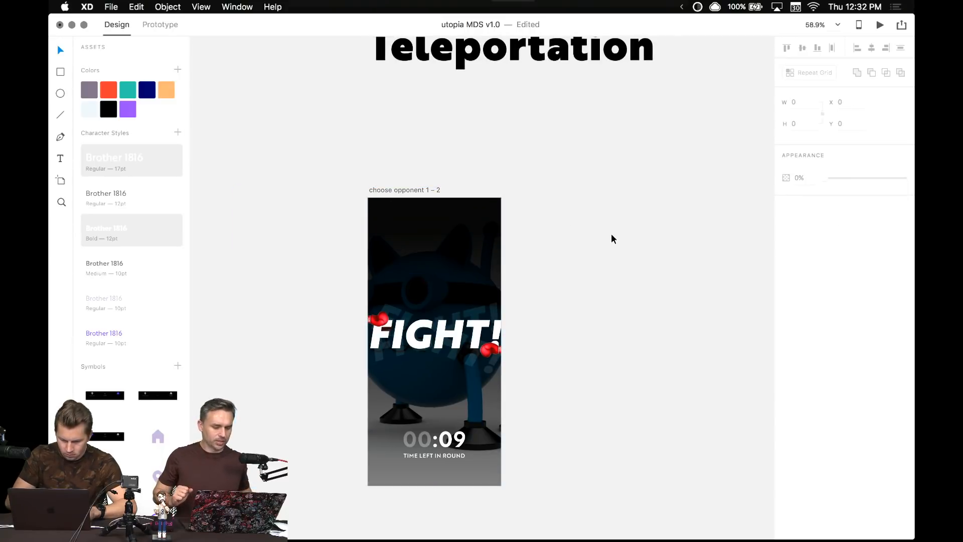
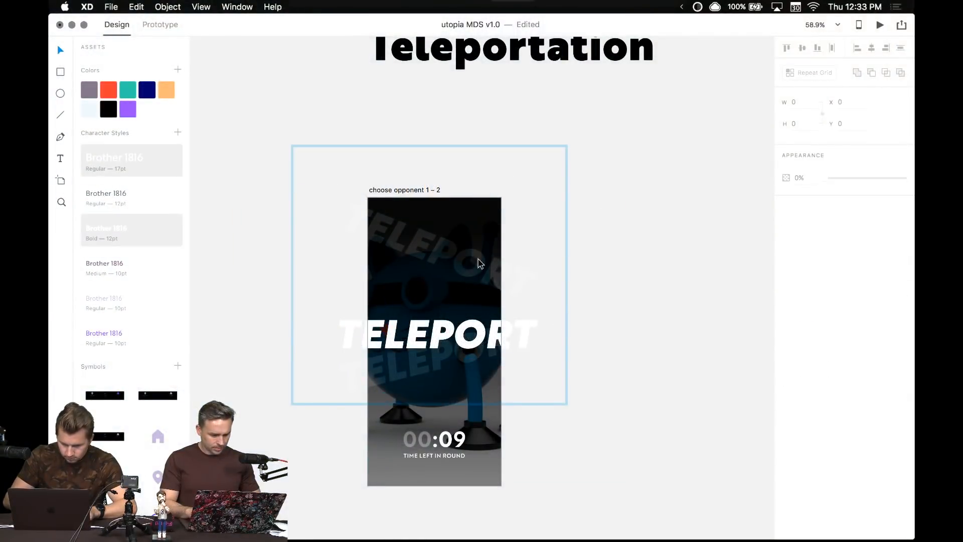
- Set the font size of the lower tilted TELEPORT text on the duplicated artboard to 50
{"action": "left_click", "coordinate": [466, 269]}
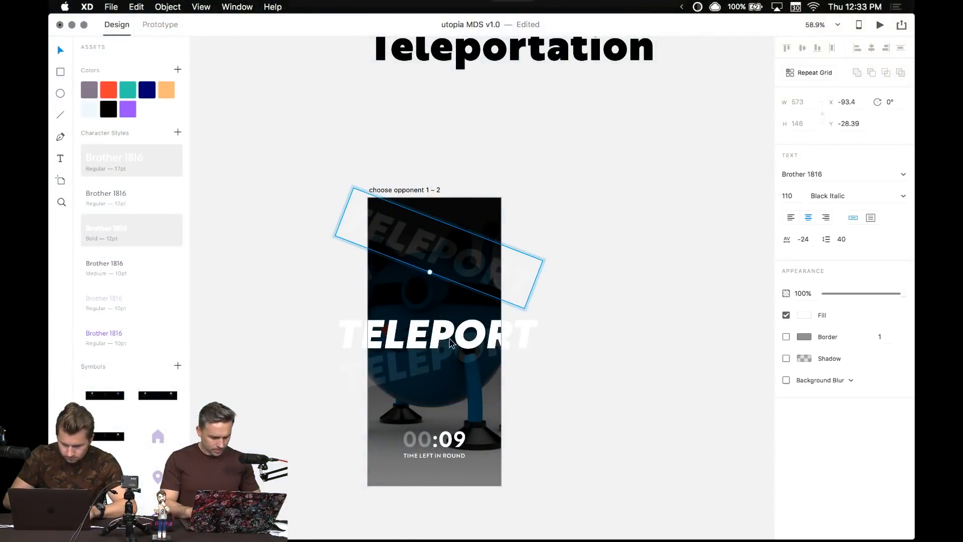
{"action": "left_click", "coordinate": [439, 349]}
{"action": "left_click", "coordinate": [450, 253], "text": "super"}
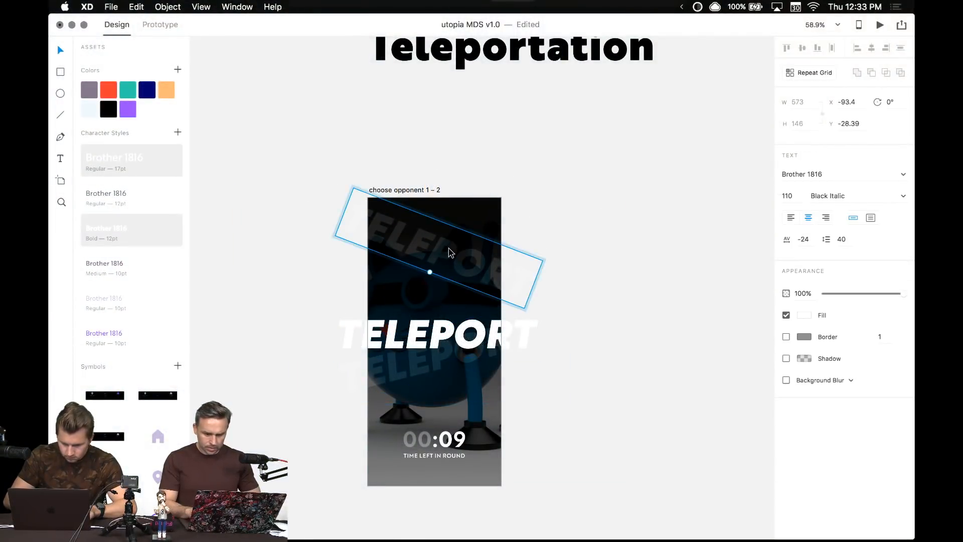
{"action": "left_click", "coordinate": [489, 338]}
{"action": "left_click", "coordinate": [455, 339], "text": "super"}
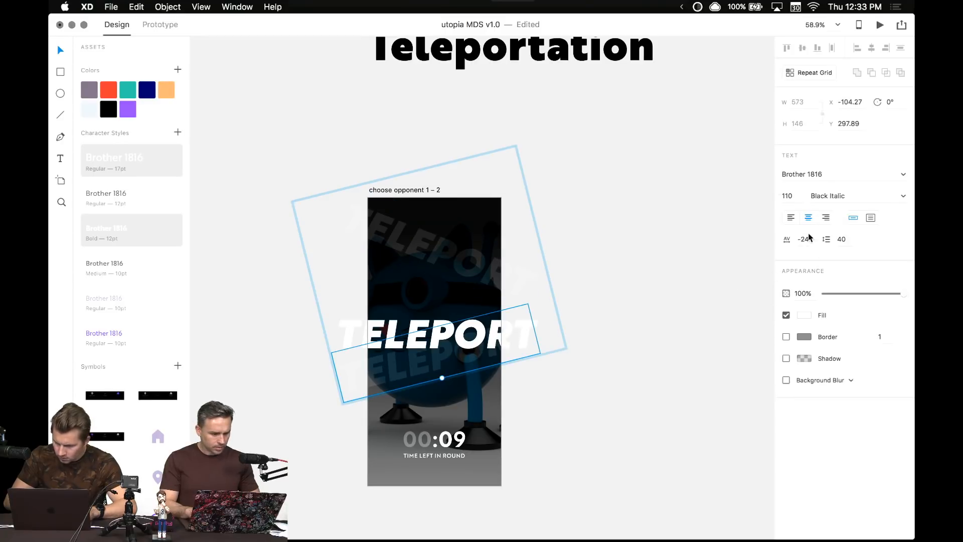
{"action": "left_click", "coordinate": [791, 196]}
{"action": "type", "text": "50"}
{"action": "key", "text": "Return"}
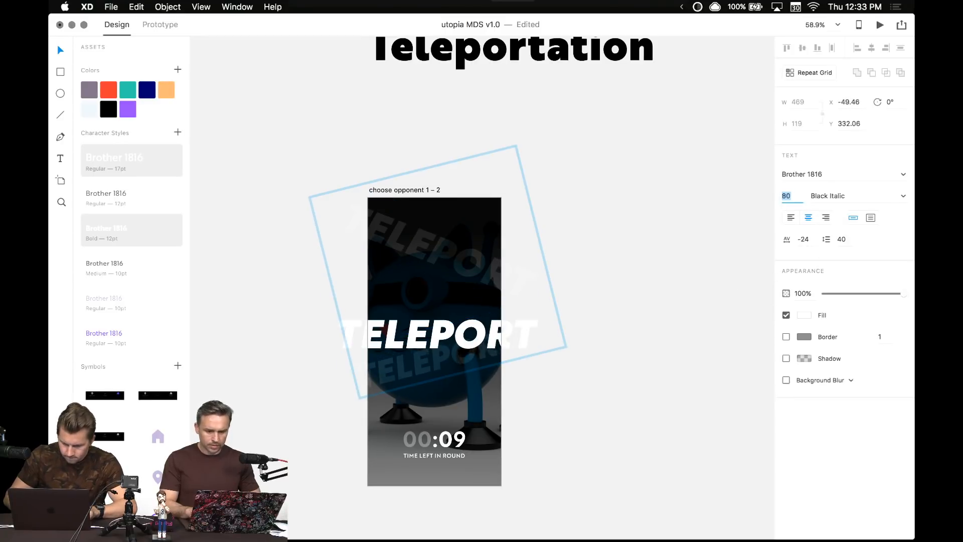
{"action": "left_click", "coordinate": [569, 367]}
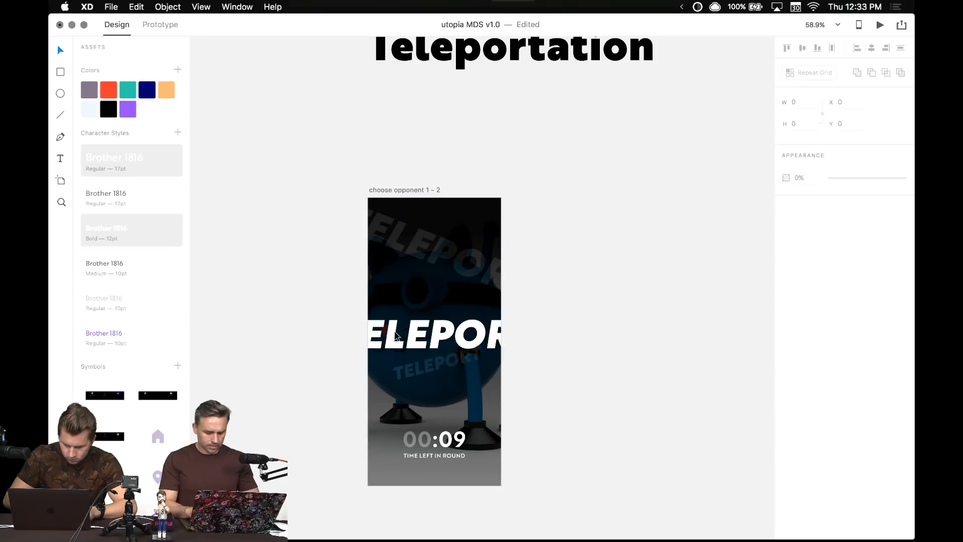
- Set the font size of the bright horizontal TELEPORT title to 60
{"action": "left_click", "coordinate": [395, 332], "text": "super"}
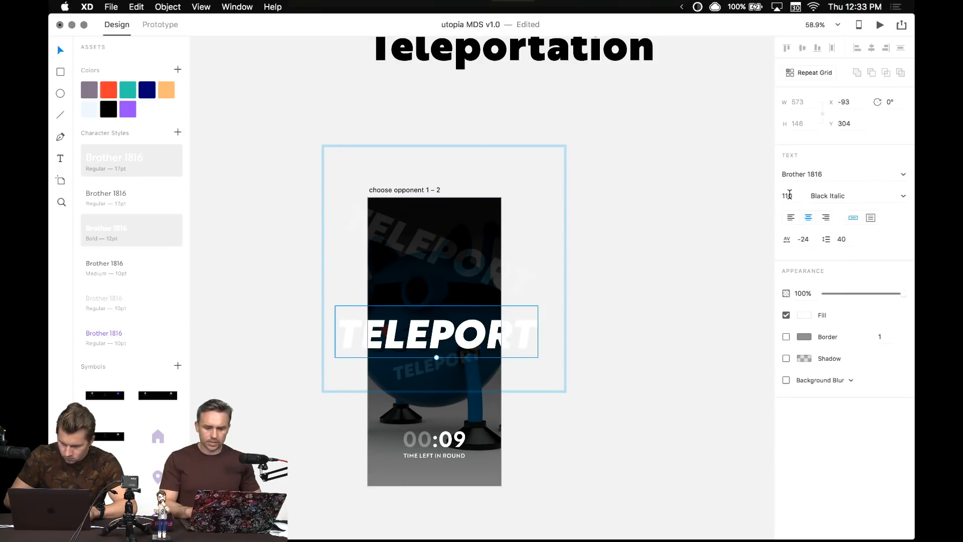
{"action": "left_click", "coordinate": [789, 195]}
{"action": "key", "text": "shift+Down"}
{"action": "key", "text": "shift+Down"}
{"action": "key", "text": "shift+Down"}
{"action": "key", "text": "shift+Down"}
{"action": "key", "text": "shift+Down"}
{"action": "left_click", "coordinate": [587, 342]}
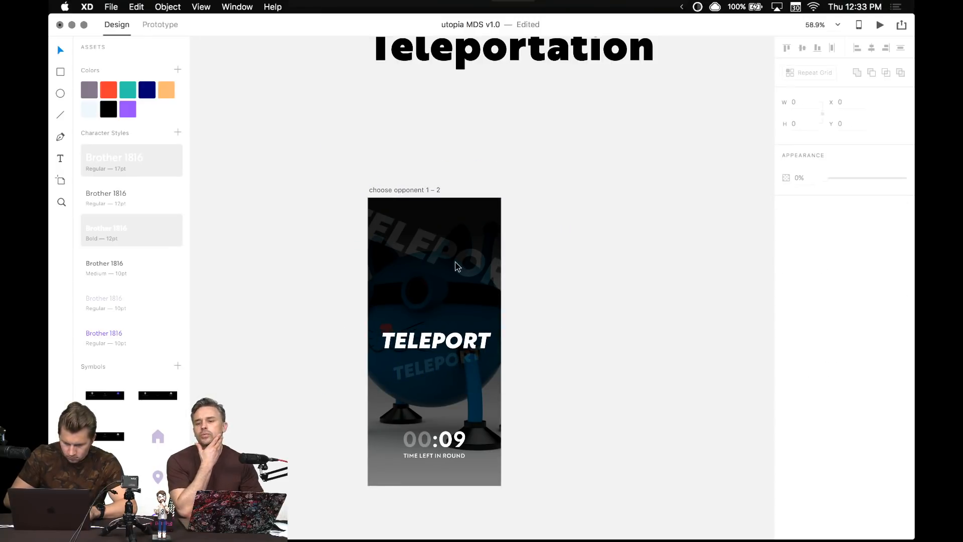
- Set the font size of the upper tilted TELEPORT text to 80
{"action": "left_click", "coordinate": [457, 266], "text": "super"}
{"action": "left_click", "coordinate": [789, 195]}
{"action": "type", "text": "80"}
{"action": "key", "text": "Return"}
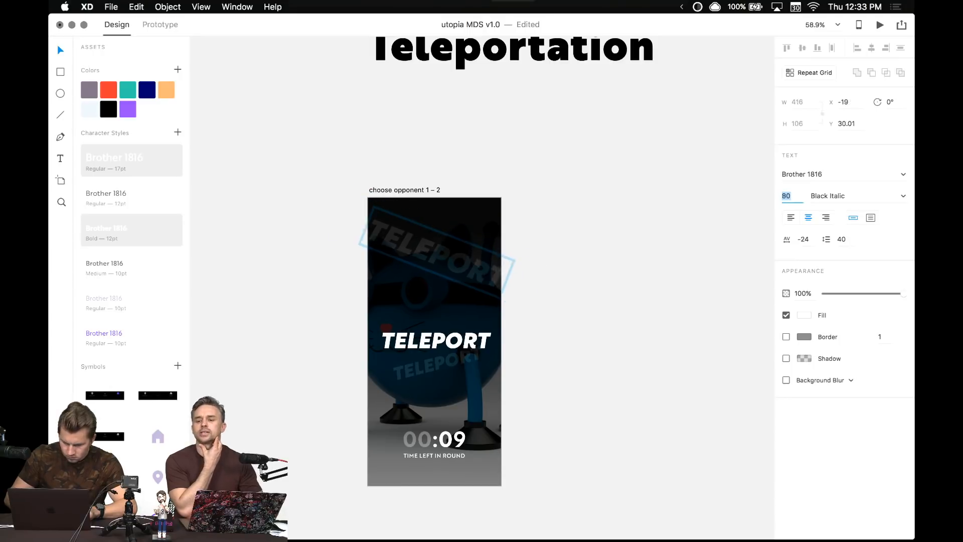
- Move the lower tilted TELEPORT text up so it sits close behind the horizontal TELEPORT title
{"action": "left_click", "coordinate": [536, 344]}
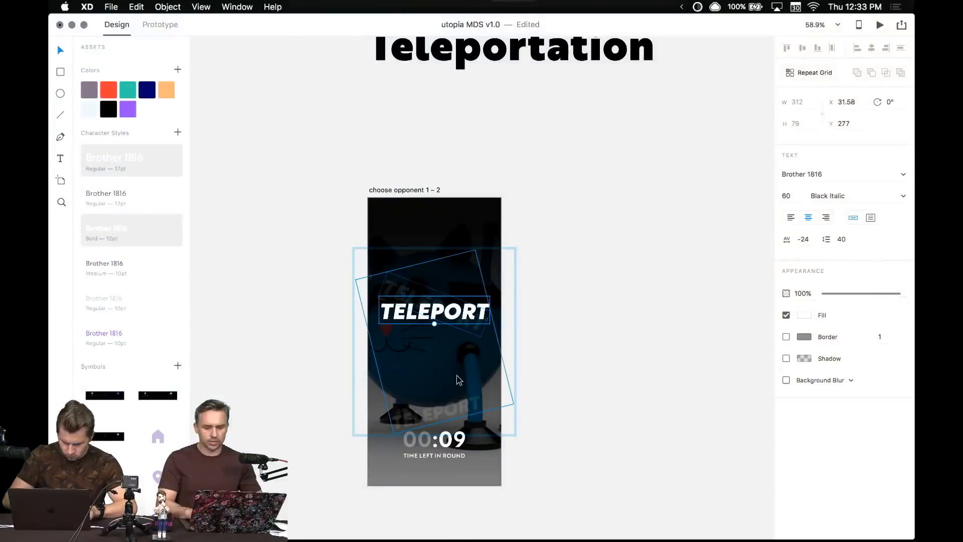
{"action": "left_click_drag", "start_coordinate": [457, 405], "coordinate": [449, 353]}
{"action": "left_click", "coordinate": [609, 309]}
{"action": "left_click", "coordinate": [572, 320]}
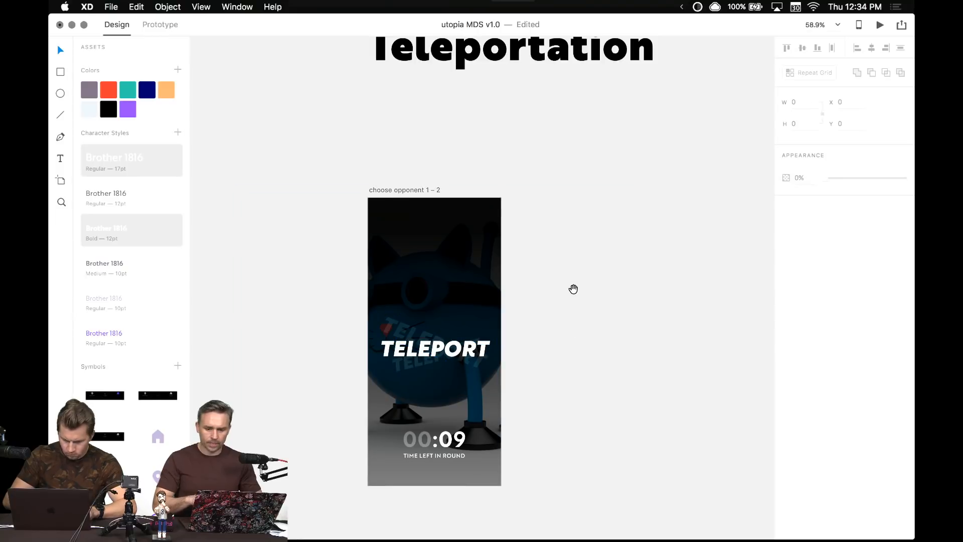
- Shift the dark gradient overlay sideways to expose the robot background image on the Teleportation artboard
{"action": "scroll", "coordinate": [572, 288], "scroll_direction": "down", "scroll_amount": 2}
{"action": "left_click", "coordinate": [470, 243]}
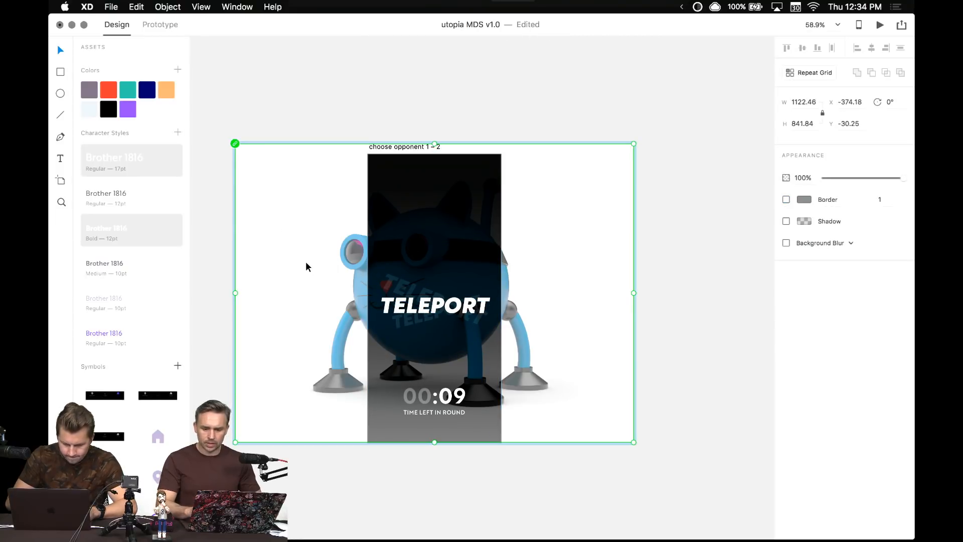
{"action": "scroll", "coordinate": [147, 399], "scroll_direction": "down", "scroll_amount": 8}
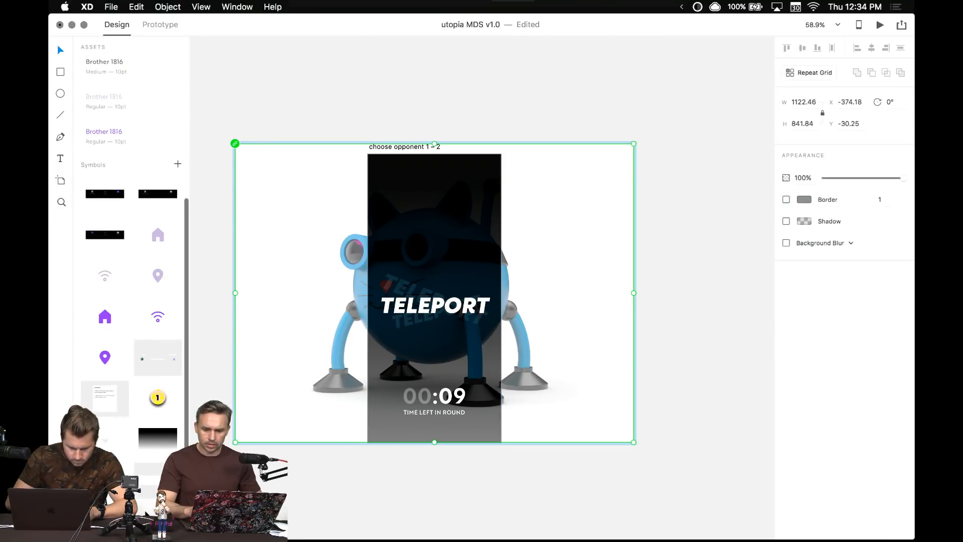
{"action": "left_click", "coordinate": [364, 443]}
{"action": "left_click_drag", "start_coordinate": [435, 368], "coordinate": [493, 369]}
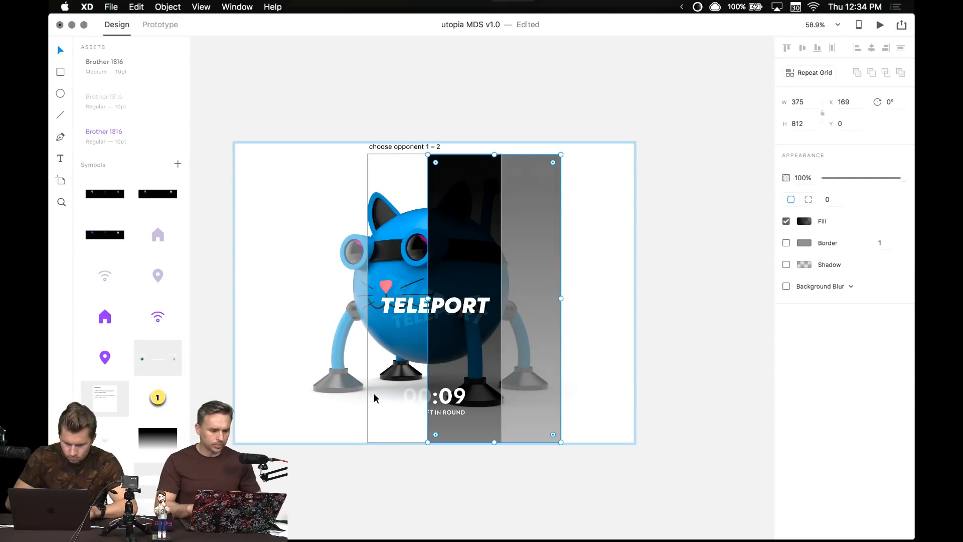
{"action": "scroll", "coordinate": [139, 436], "scroll_direction": "down", "scroll_amount": 1}
- Replace the robot background with the curved lattice building image from the Utopia Creative Cloud library, keeping the dark gradient overlay across the artboard
{"action": "key", "text": "shift+super+l"}
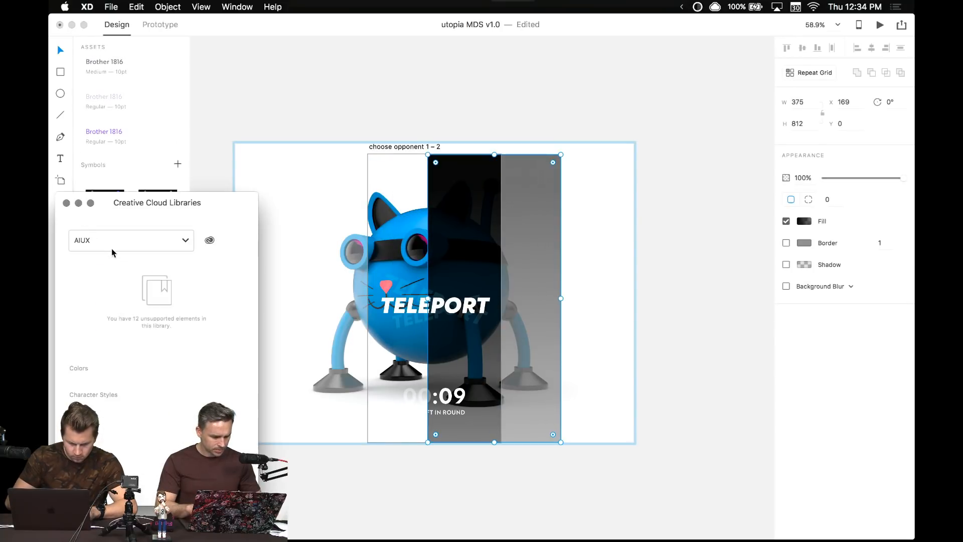
{"action": "left_click", "coordinate": [111, 246]}
{"action": "left_click", "coordinate": [99, 307]}
{"action": "scroll", "coordinate": [112, 383], "scroll_direction": "down", "scroll_amount": 5}
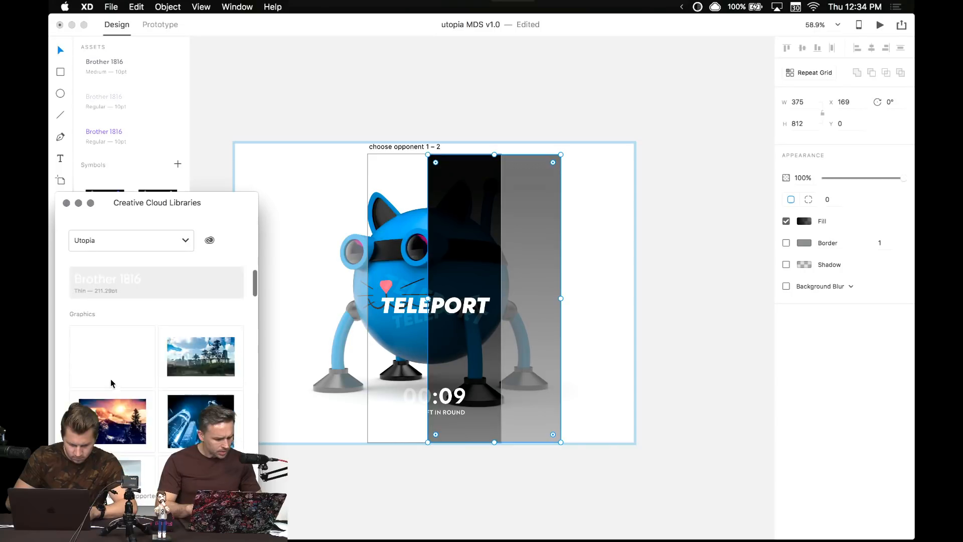
{"action": "scroll", "coordinate": [112, 383], "scroll_direction": "up", "scroll_amount": 2}
{"action": "left_click_drag", "start_coordinate": [202, 341], "coordinate": [378, 361]}
{"action": "left_click", "coordinate": [407, 362]}
{"action": "left_click", "coordinate": [436, 501]}
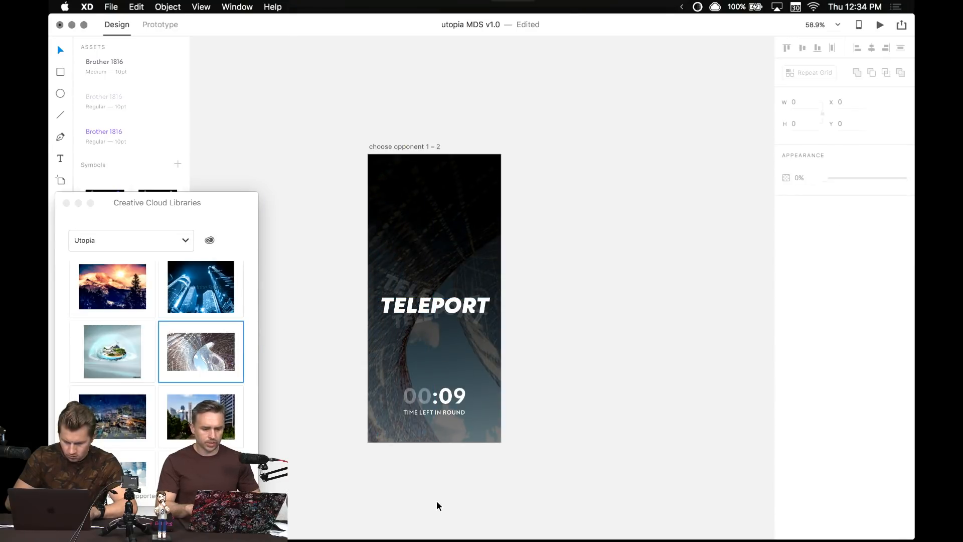
- Delete the 00:09 countdown and its TIME LEFT IN ROUND label from the TELEPORT artboard
{"action": "scroll", "coordinate": [434, 317], "scroll_direction": "up", "scroll_amount": 5}
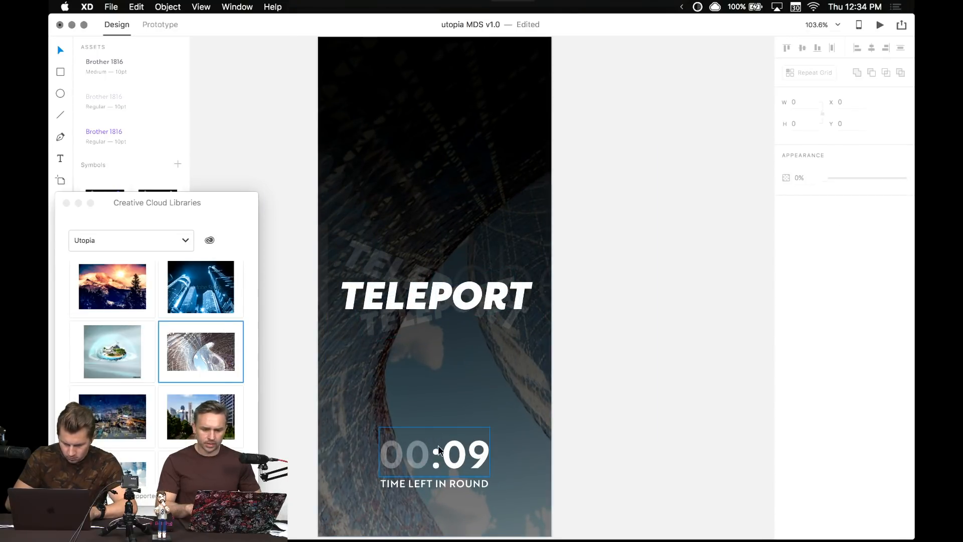
{"action": "left_click", "coordinate": [439, 447]}
{"action": "left_click", "coordinate": [438, 484], "text": "shift"}
{"action": "key", "text": "Delete"}
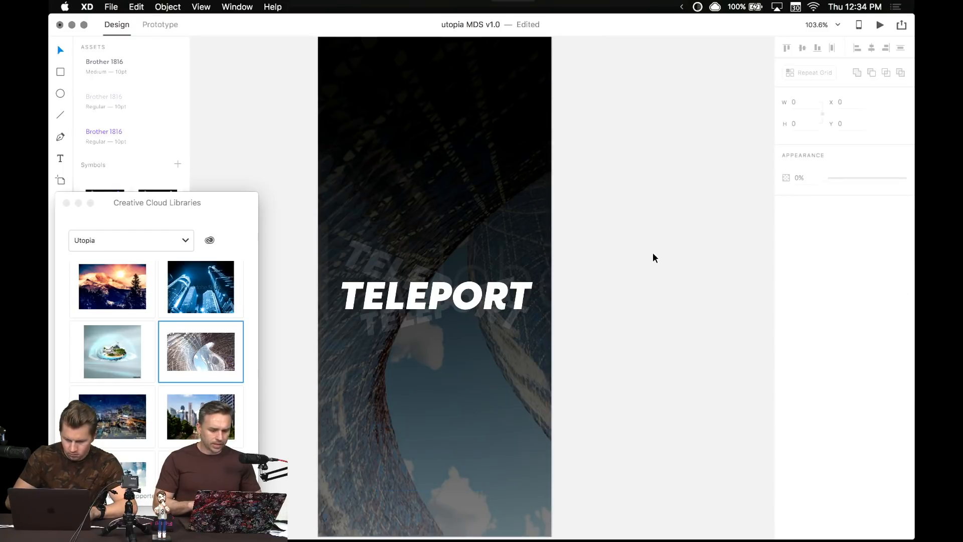
- Close the Creative Cloud Libraries window and place the tab bar symbol with Teleport highlighted along the TELEPORT artboard's bottom edge, at X 0, Y 729
{"action": "scroll", "coordinate": [652, 256], "scroll_direction": "down", "scroll_amount": 5}
{"action": "scroll", "coordinate": [385, 163], "scroll_direction": "left", "scroll_amount": 8}
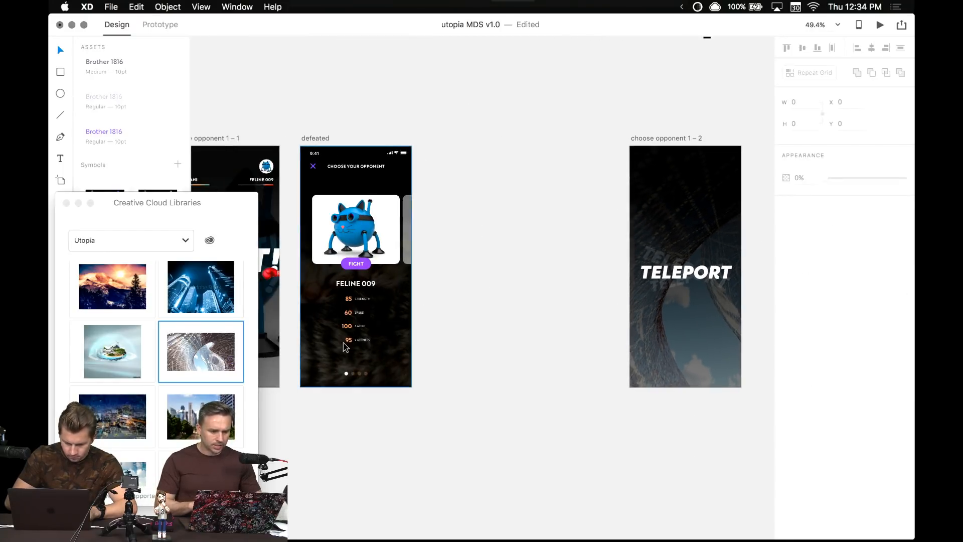
{"action": "left_click", "coordinate": [65, 203]}
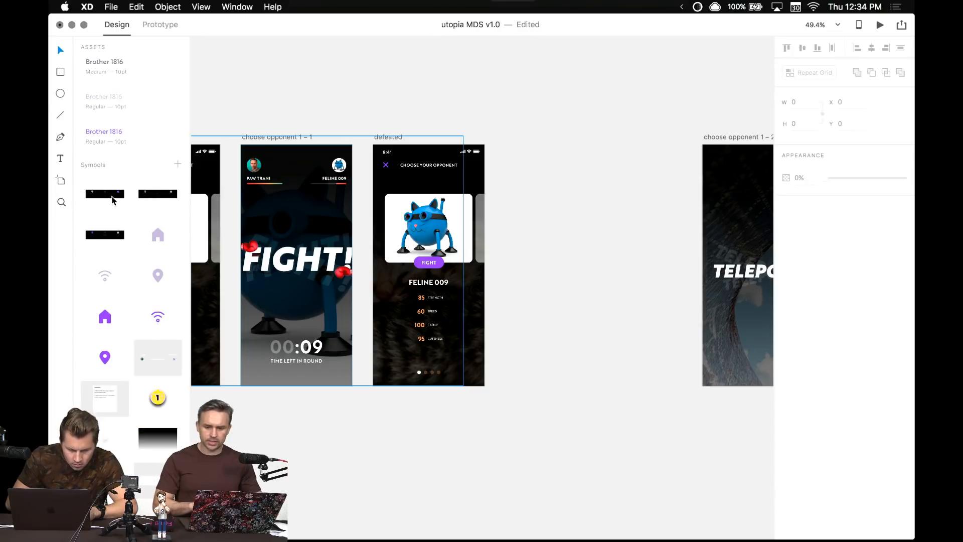
{"action": "left_click_drag", "start_coordinate": [157, 194], "coordinate": [729, 346]}
{"action": "scroll", "coordinate": [640, 344], "scroll_direction": "right", "scroll_amount": 5}
{"action": "left_click_drag", "start_coordinate": [480, 336], "coordinate": [513, 336]}
{"action": "scroll", "coordinate": [513, 335], "scroll_direction": "up", "scroll_amount": 10}
{"action": "left_click_drag", "start_coordinate": [442, 330], "coordinate": [540, 376]}
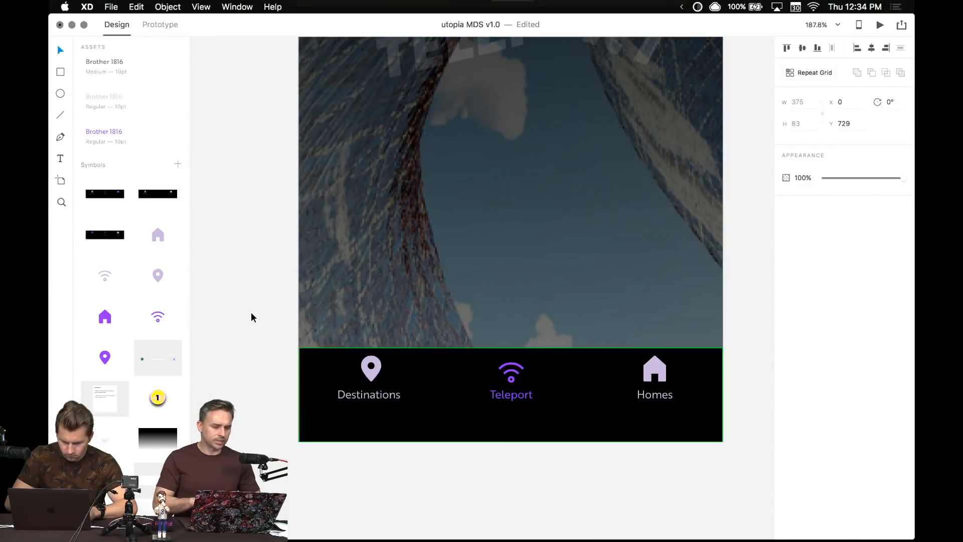
{"action": "left_click", "coordinate": [254, 328]}
- Examine the Teleportation artboard alongside the Robot Fighting, Home and Find a Home sections
{"action": "scroll", "coordinate": [255, 327], "scroll_direction": "down", "scroll_amount": 10}
{"action": "left_click_drag", "start_coordinate": [303, 288], "coordinate": [471, 266]}
{"action": "left_click", "coordinate": [354, 273]}
{"action": "key", "text": "Escape"}
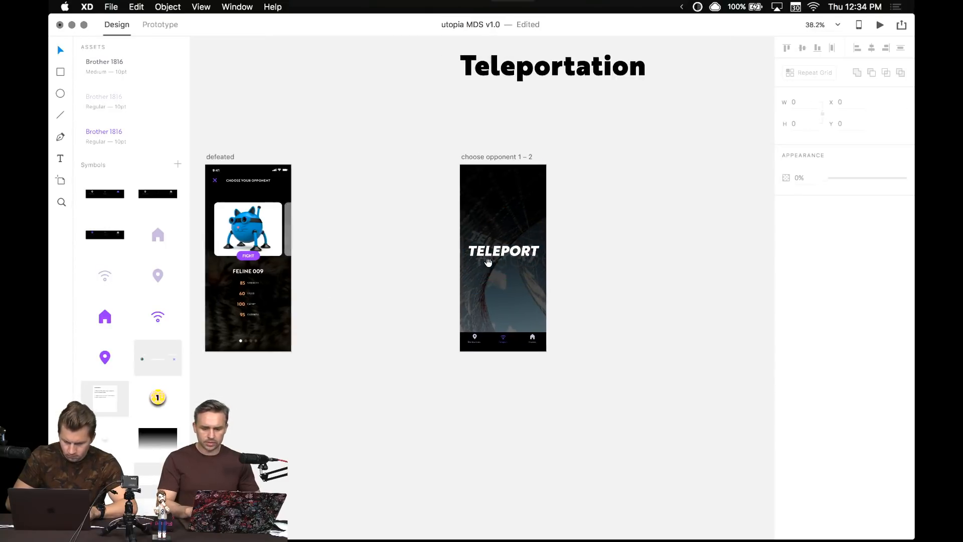
{"action": "left_click_drag", "start_coordinate": [411, 284], "coordinate": [542, 243]}
{"action": "mouse_move", "coordinate": [445, 283]}
{"action": "left_mouse_down"}
{"action": "mouse_move", "coordinate": [530, 278]}
{"action": "mouse_move", "coordinate": [417, 299]}
{"action": "mouse_move", "coordinate": [647, 286]}
{"action": "left_mouse_up"}
{"action": "scroll", "coordinate": [530, 278], "scroll_direction": "down", "scroll_amount": 2}
{"action": "left_click_drag", "start_coordinate": [314, 370], "coordinate": [467, 354]}
{"action": "scroll", "coordinate": [467, 355], "scroll_direction": "left", "scroll_amount": 6}
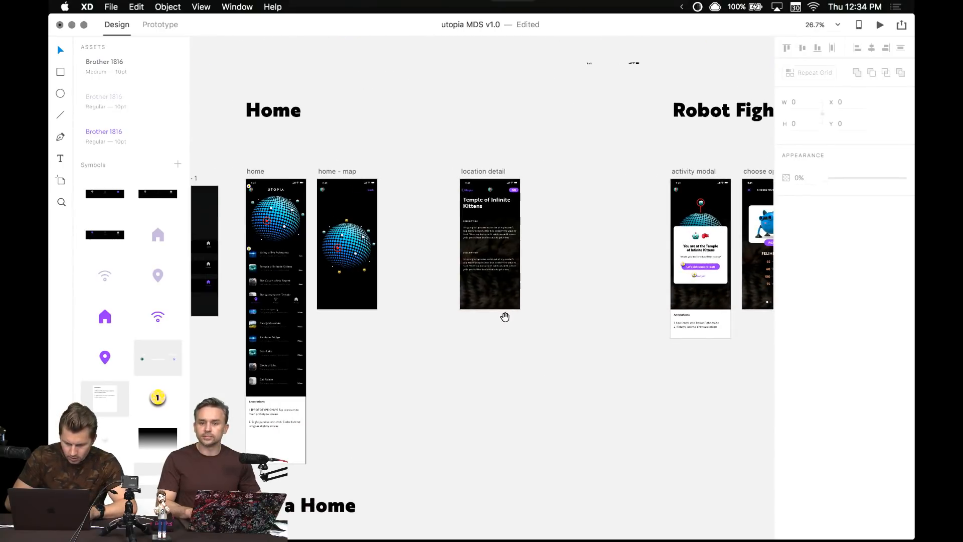
{"action": "scroll", "coordinate": [504, 316], "scroll_direction": "down", "scroll_amount": 8}
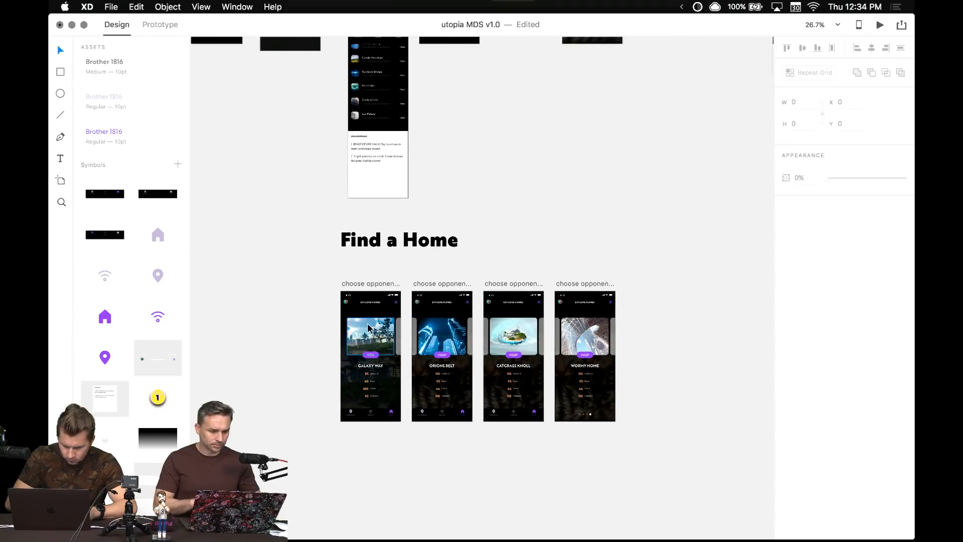
- Remove the purple pencil icons from the headers of the EXPLORE HOMES artboards under Find a Home
{"action": "scroll", "coordinate": [312, 344], "scroll_direction": "up", "scroll_amount": 5}
{"action": "double_click", "coordinate": [439, 270]}
{"action": "key", "text": "Delete"}
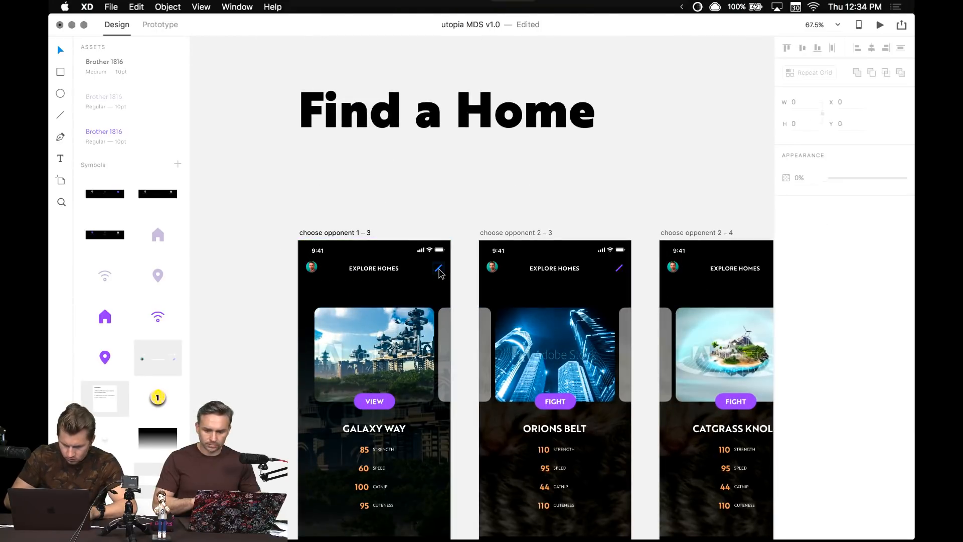
{"action": "left_click", "coordinate": [439, 269]}
{"action": "key", "text": "Delete"}
{"action": "scroll", "coordinate": [391, 189], "scroll_direction": "right", "scroll_amount": 3}
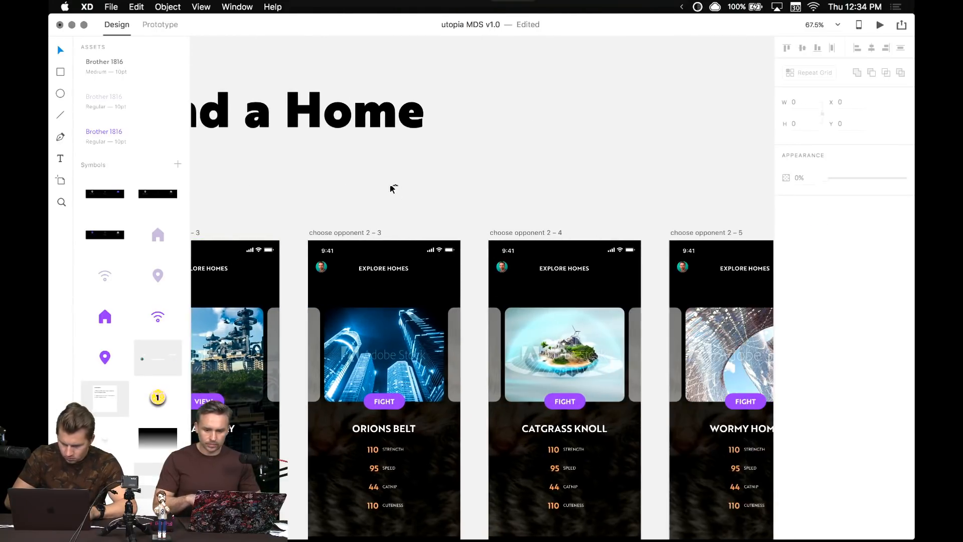
- Move the iPhone X – 1 artboard up so its top edge aligns with the prototype – 1 and home artboards
{"action": "scroll", "coordinate": [396, 194], "scroll_direction": "down", "scroll_amount": 5}
{"action": "scroll", "coordinate": [454, 287], "scroll_direction": "up", "scroll_amount": 4}
{"action": "scroll", "coordinate": [454, 297], "scroll_direction": "up", "scroll_amount": 8}
{"action": "scroll", "coordinate": [452, 312], "scroll_direction": "left", "scroll_amount": 3}
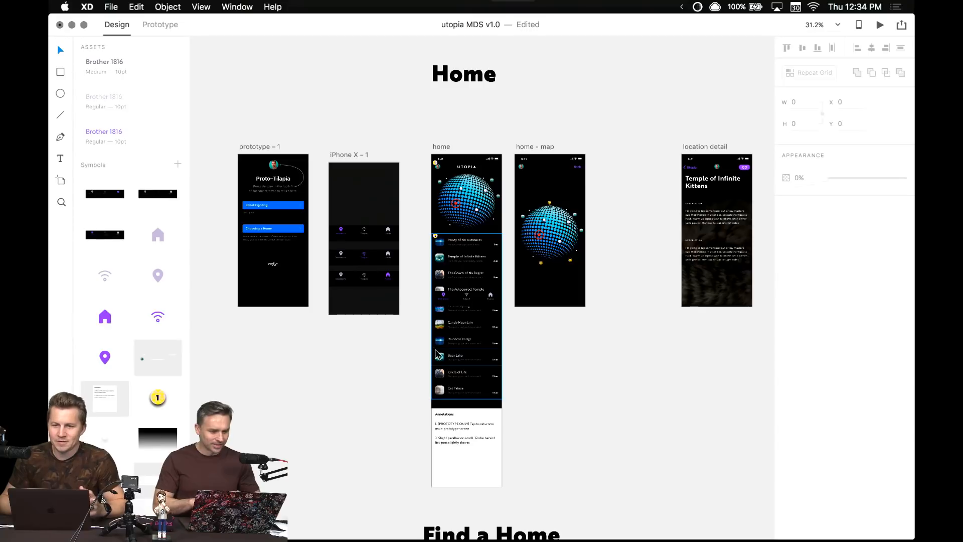
{"action": "scroll", "coordinate": [406, 126], "scroll_direction": "down", "scroll_amount": 1}
{"action": "scroll", "coordinate": [407, 125], "scroll_direction": "left", "scroll_amount": 3}
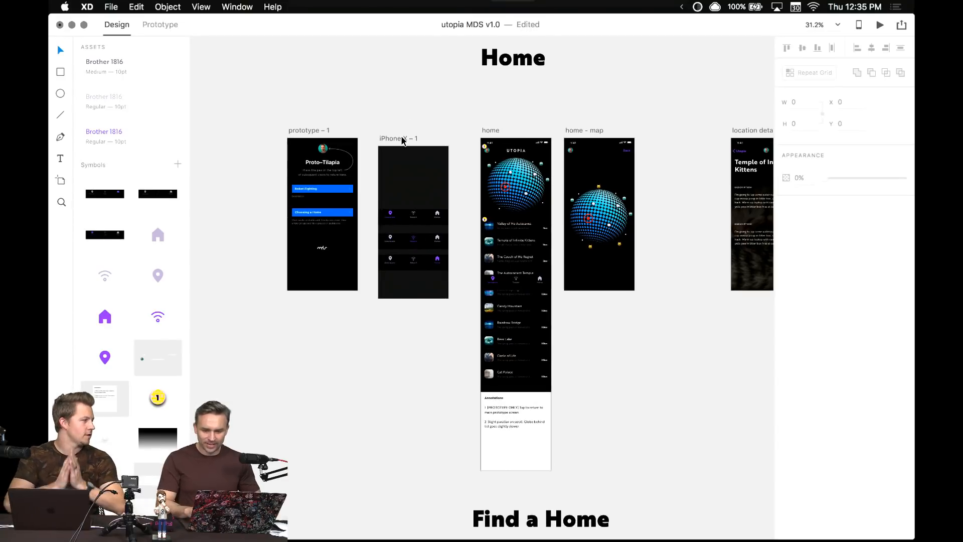
{"action": "left_click_drag", "start_coordinate": [402, 141], "coordinate": [403, 125]}
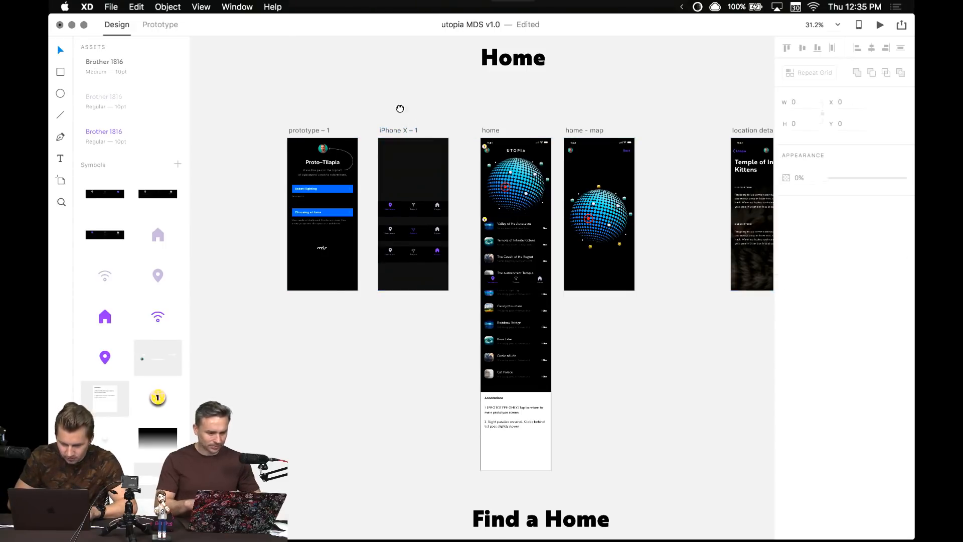
- Move the prototype – 1 artboard outward to X -649 to match the spacing between the iPhone X – 1 and home artboards
{"action": "scroll", "coordinate": [352, 118], "scroll_direction": "right", "scroll_amount": 3}
{"action": "left_click", "coordinate": [261, 131]}
{"action": "left_click_drag", "start_coordinate": [281, 105], "coordinate": [306, 107]}
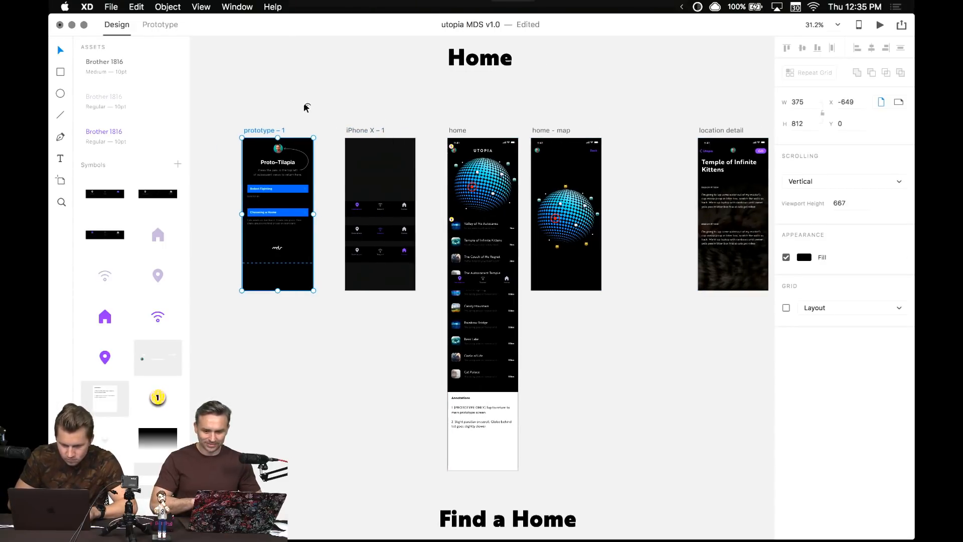
{"action": "scroll", "coordinate": [324, 408], "scroll_direction": "down", "scroll_amount": 3}
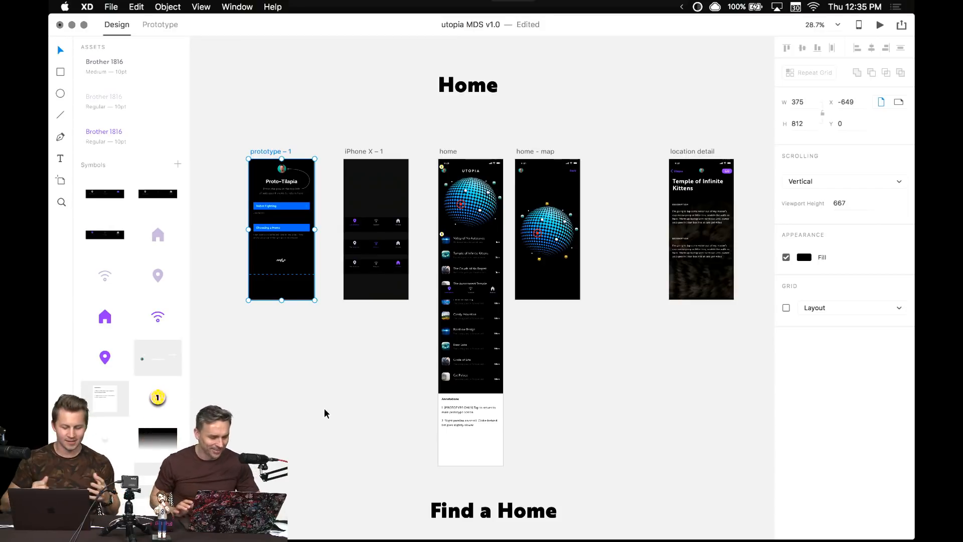
{"action": "left_click", "coordinate": [325, 412]}
{"action": "scroll", "coordinate": [372, 375], "scroll_direction": "up", "scroll_amount": 5}
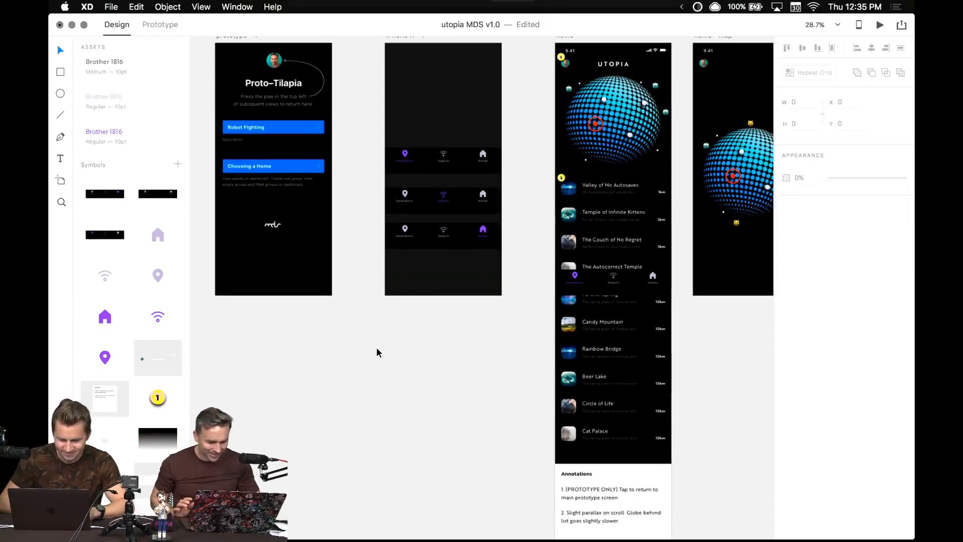
{"action": "scroll", "coordinate": [377, 351], "scroll_direction": "up", "scroll_amount": 3}
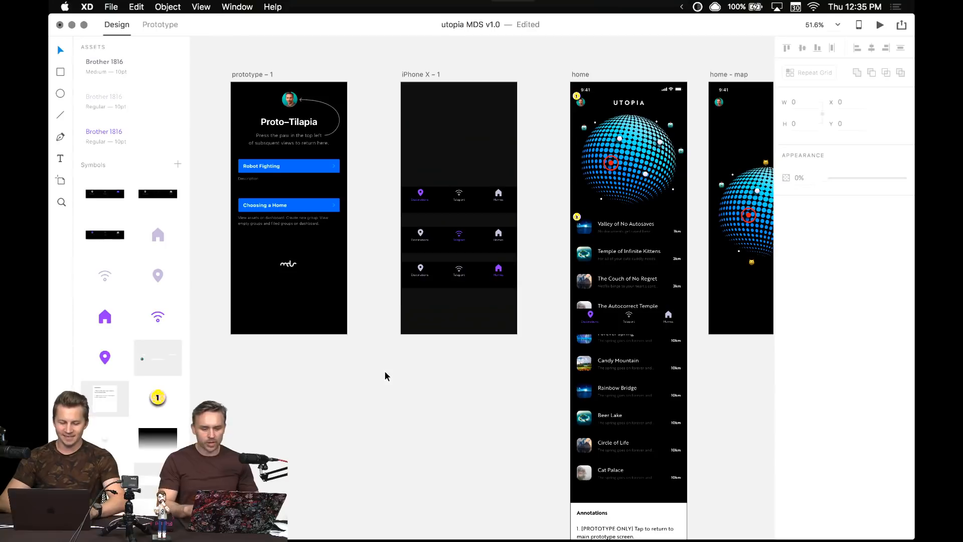
{"action": "scroll", "coordinate": [390, 377], "scroll_direction": "up", "scroll_amount": 2}
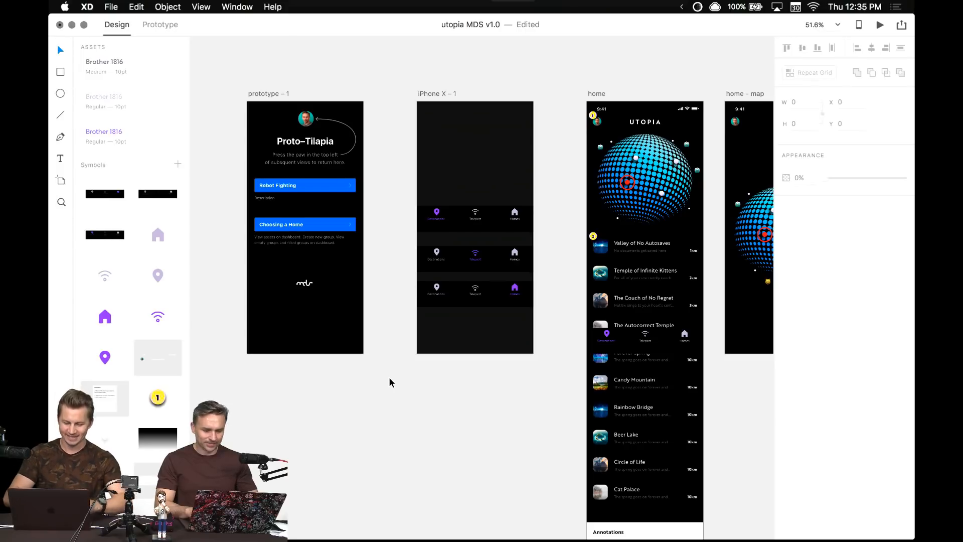
{"action": "scroll", "coordinate": [405, 399], "scroll_direction": "up", "scroll_amount": 5}
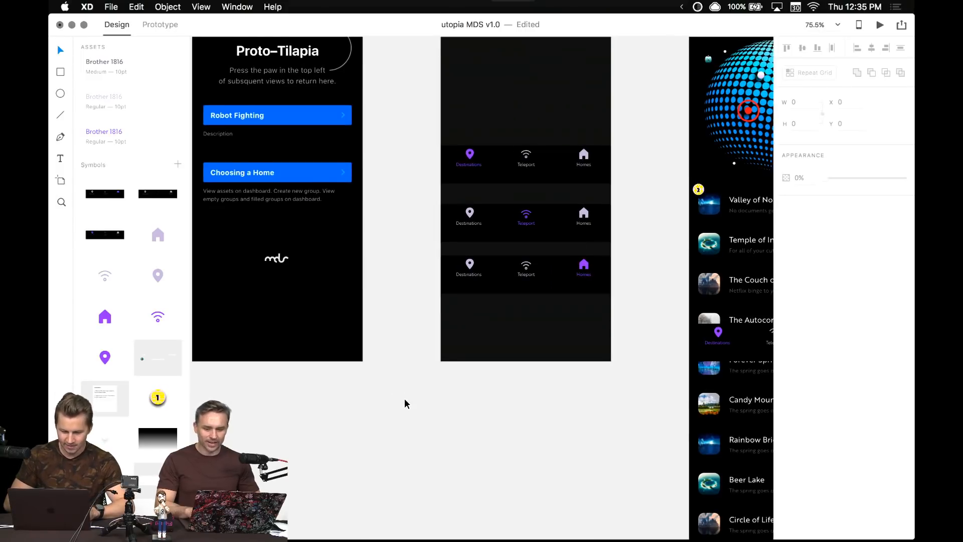
- Hide the asset library of character styles and symbols to free up canvas space
{"action": "scroll", "coordinate": [404, 400], "scroll_direction": "up", "scroll_amount": 5}
{"action": "scroll", "coordinate": [405, 400], "scroll_direction": "left", "scroll_amount": 2}
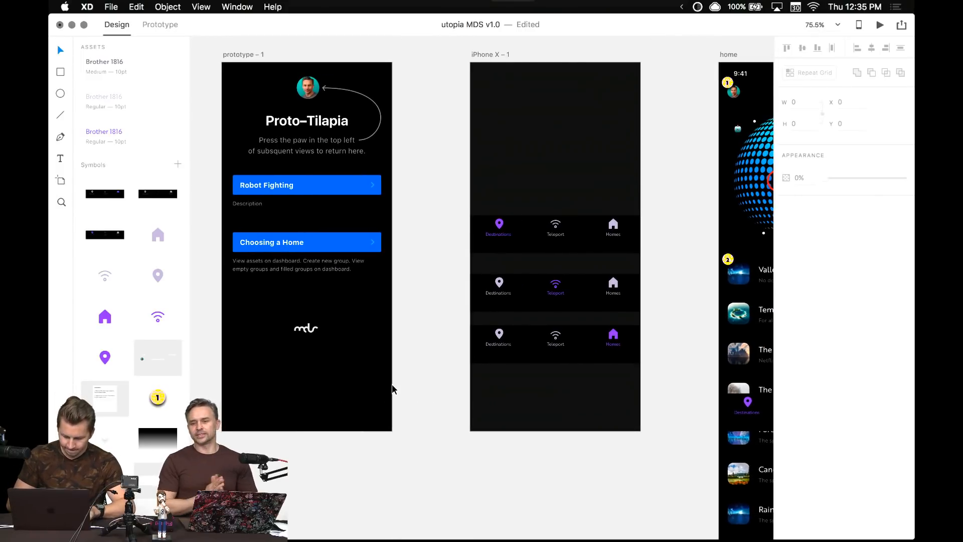
{"action": "key", "text": "shift+super+l"}
{"action": "left_click", "coordinate": [66, 204]}
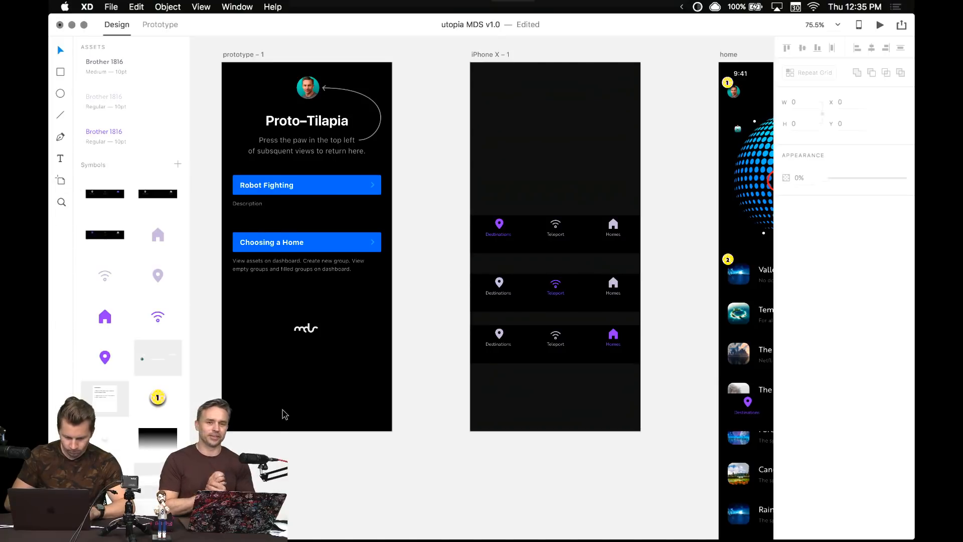
- Review the artboards from prototype – 1 and Home through Robot Fighting to Teleportation
{"action": "scroll", "coordinate": [396, 464], "scroll_direction": "right", "scroll_amount": 6}
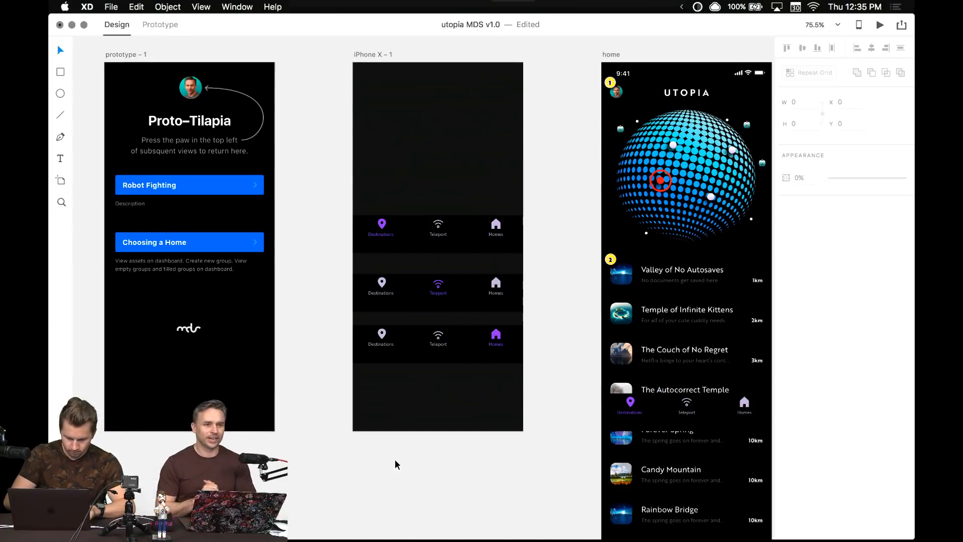
{"action": "left_click_drag", "start_coordinate": [466, 464], "coordinate": [341, 410]}
{"action": "scroll", "coordinate": [338, 410], "scroll_direction": "down", "scroll_amount": 5}
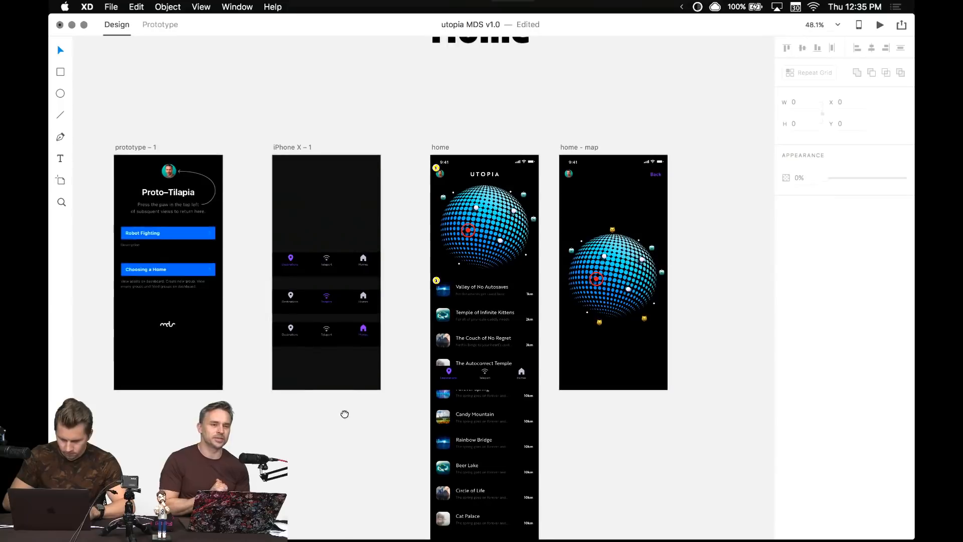
{"action": "left_click_drag", "start_coordinate": [647, 422], "coordinate": [490, 345]}
{"action": "scroll", "coordinate": [497, 358], "scroll_direction": "right", "scroll_amount": 15}
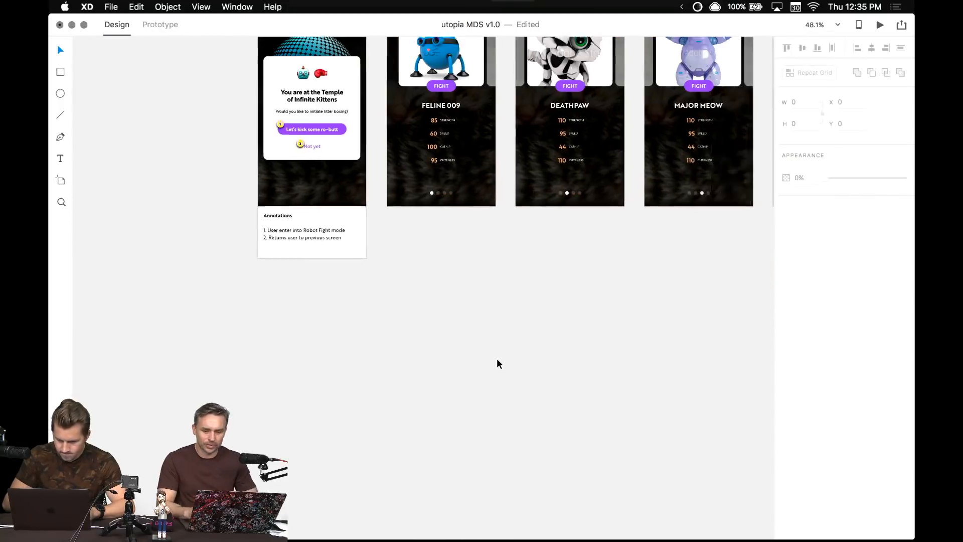
{"action": "scroll", "coordinate": [496, 358], "scroll_direction": "right", "scroll_amount": 10}
{"action": "scroll", "coordinate": [497, 359], "scroll_direction": "down", "scroll_amount": 5}
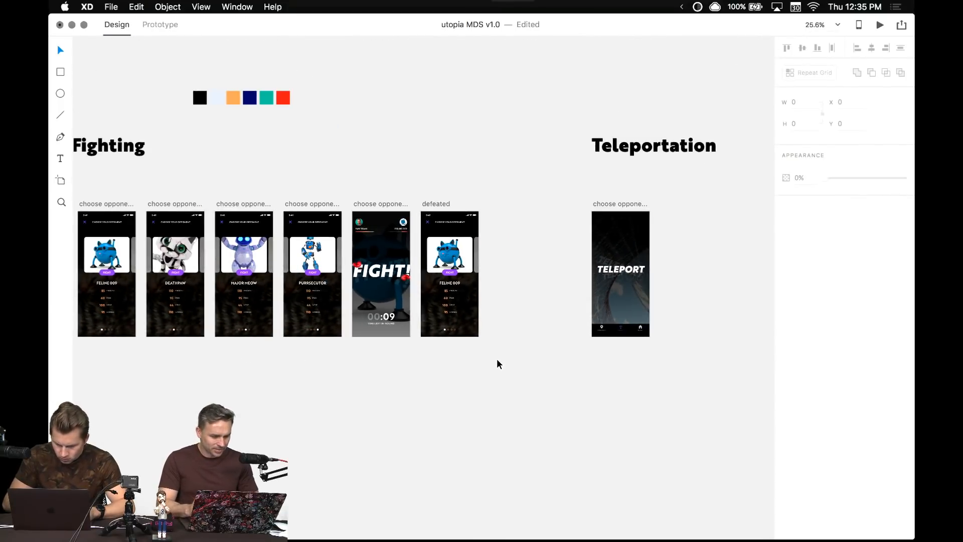
- In prototype mode, check the Destinations icon and label in the Teleport artboard's tab bar as separate link sources
{"action": "left_click", "coordinate": [164, 24]}
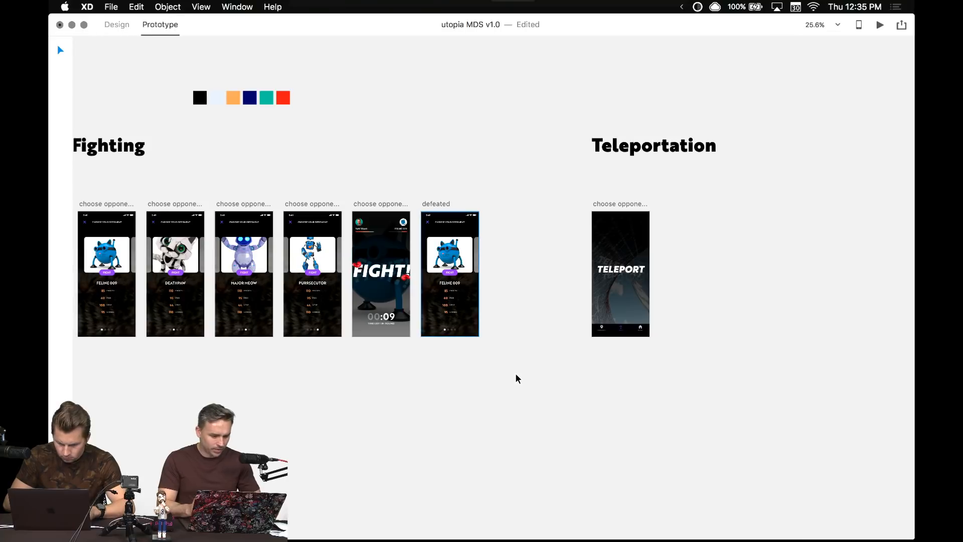
{"action": "scroll", "coordinate": [516, 376], "scroll_direction": "down", "scroll_amount": 5}
{"action": "scroll", "coordinate": [516, 375], "scroll_direction": "down", "scroll_amount": 5}
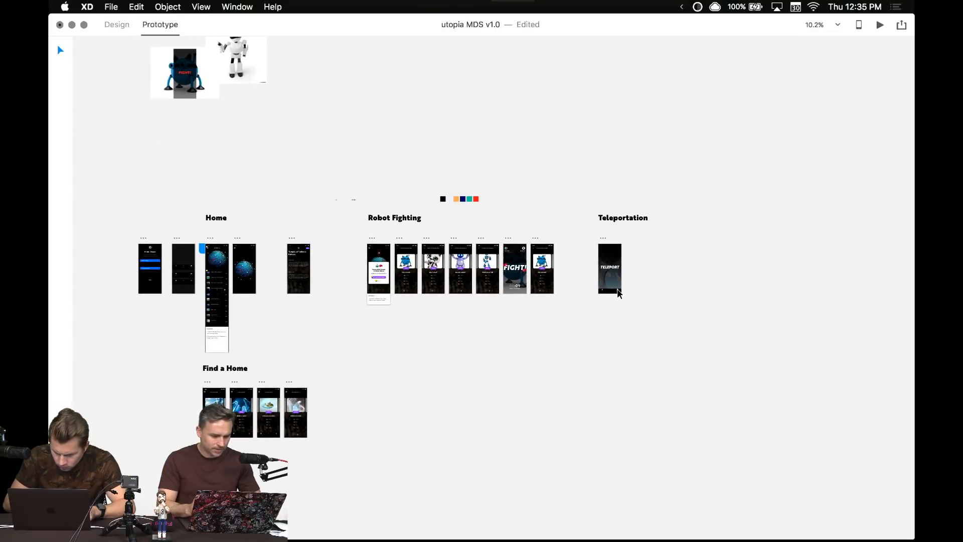
{"action": "scroll", "coordinate": [619, 294], "scroll_direction": "up", "scroll_amount": 10}
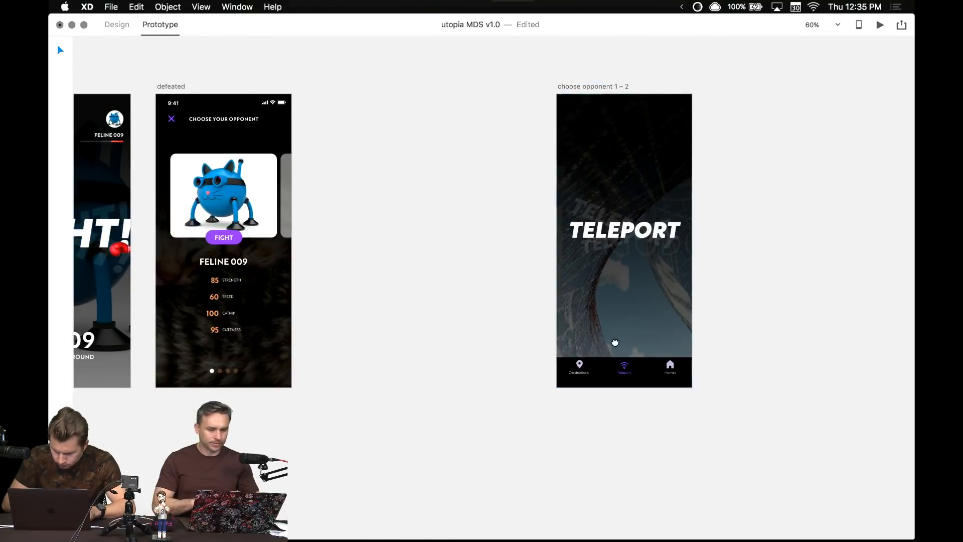
{"action": "scroll", "coordinate": [615, 343], "scroll_direction": "down", "scroll_amount": 2}
{"action": "scroll", "coordinate": [549, 282], "scroll_direction": "up", "scroll_amount": 6}
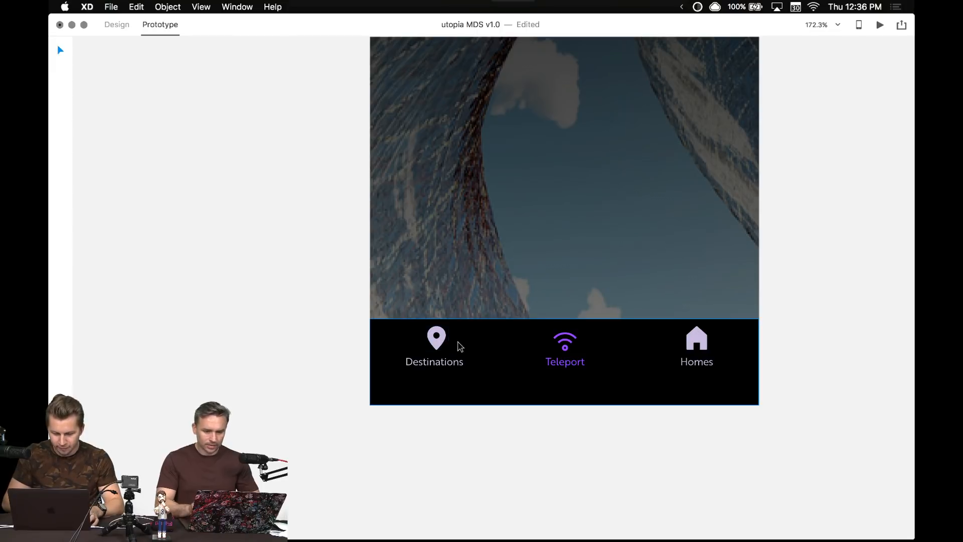
{"action": "double_click", "coordinate": [439, 345]}
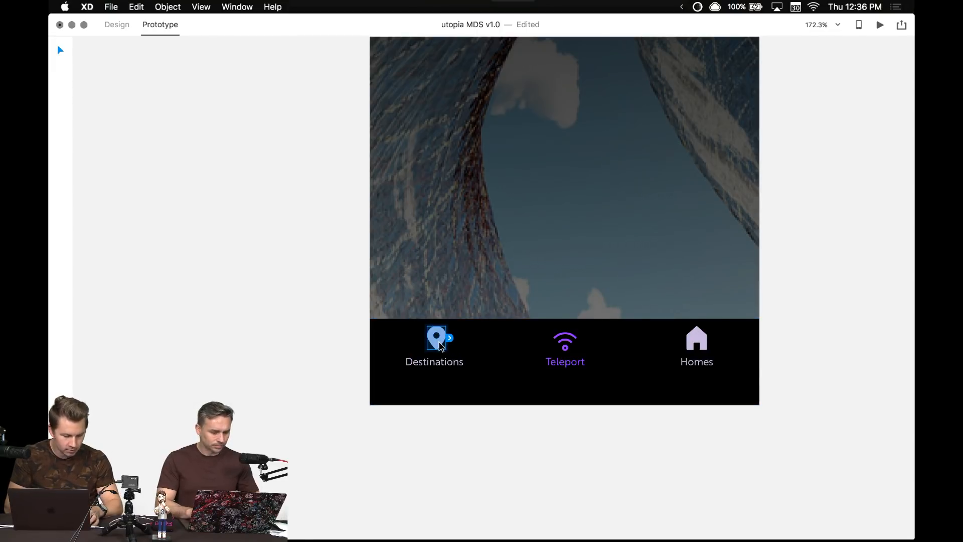
{"action": "left_click", "coordinate": [439, 364]}
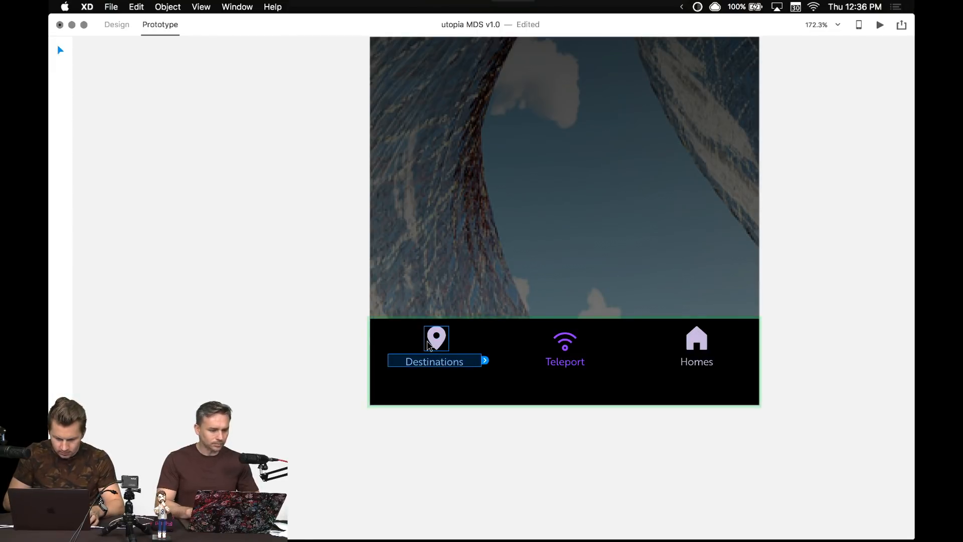
{"action": "left_click", "coordinate": [431, 346]}
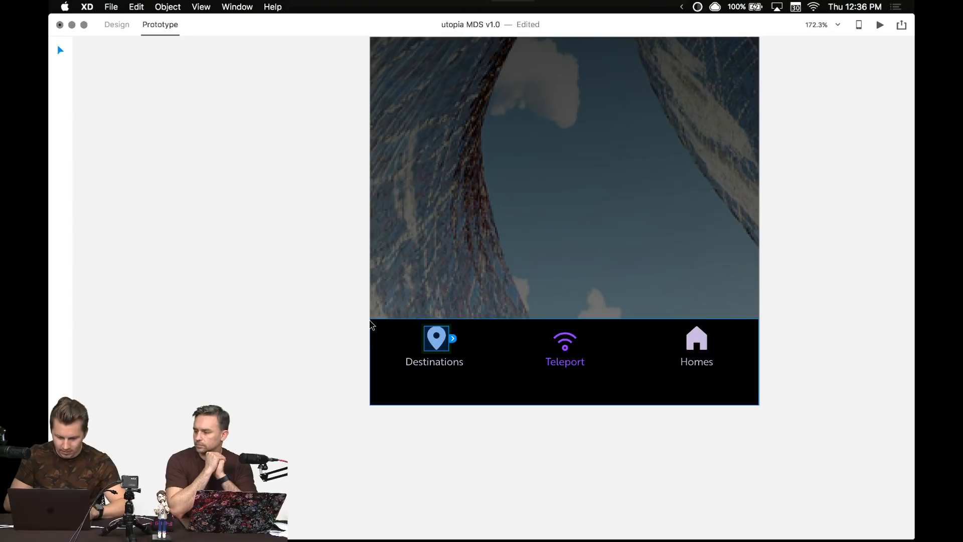
{"action": "left_click", "coordinate": [336, 337]}
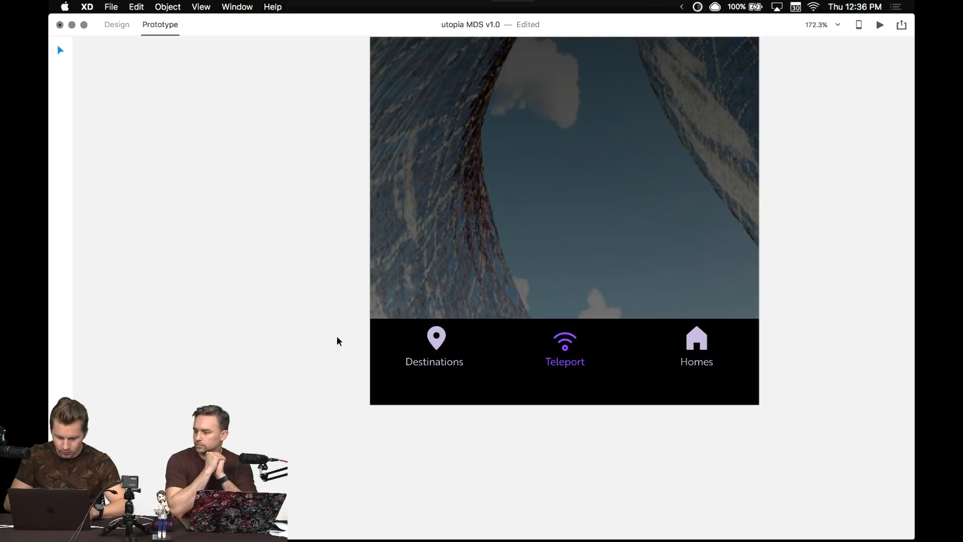
- In design mode, draw a borderless 83-high rectangle with 0% fill opacity over the Teleport artboard's Destinations tab, narrowed to about 129 wide
{"action": "left_click", "coordinate": [112, 26]}
{"action": "mouse_move", "coordinate": [368, 321]}
{"action": "left_mouse_down"}
{"action": "mouse_move", "coordinate": [455, 366]}
{"action": "mouse_move", "coordinate": [509, 415]}
{"action": "mouse_move", "coordinate": [510, 403]}
{"action": "left_mouse_up"}
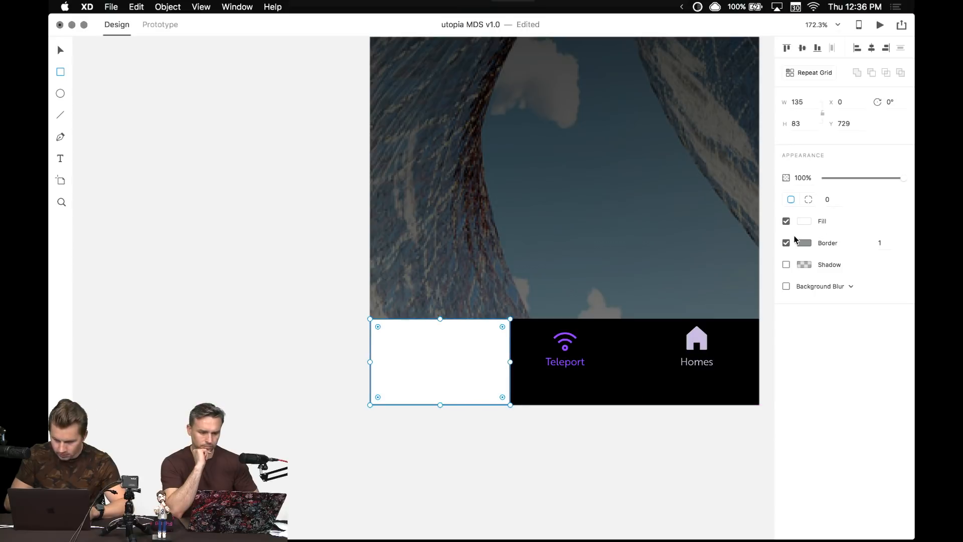
{"action": "left_click", "coordinate": [786, 243]}
{"action": "left_click", "coordinate": [805, 221]}
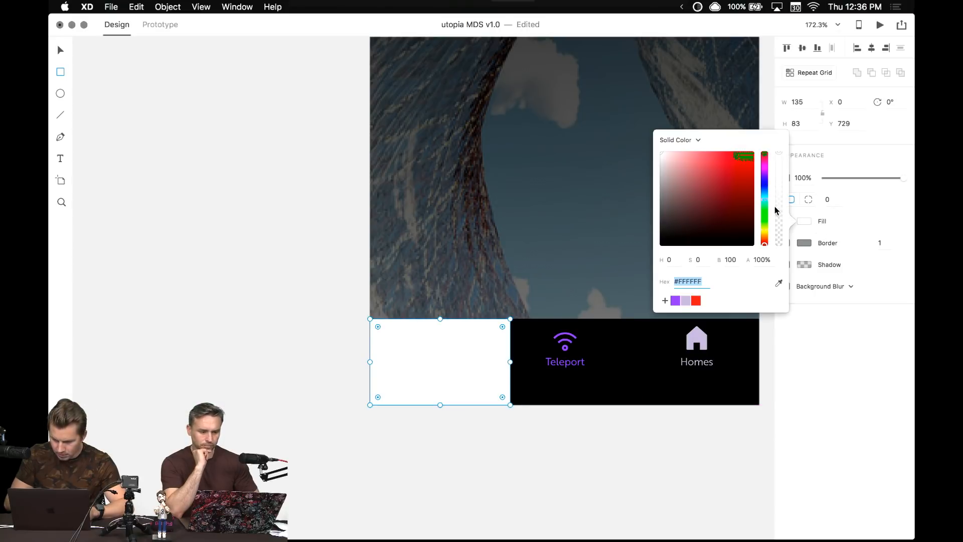
{"action": "left_click_drag", "start_coordinate": [779, 208], "coordinate": [784, 249]}
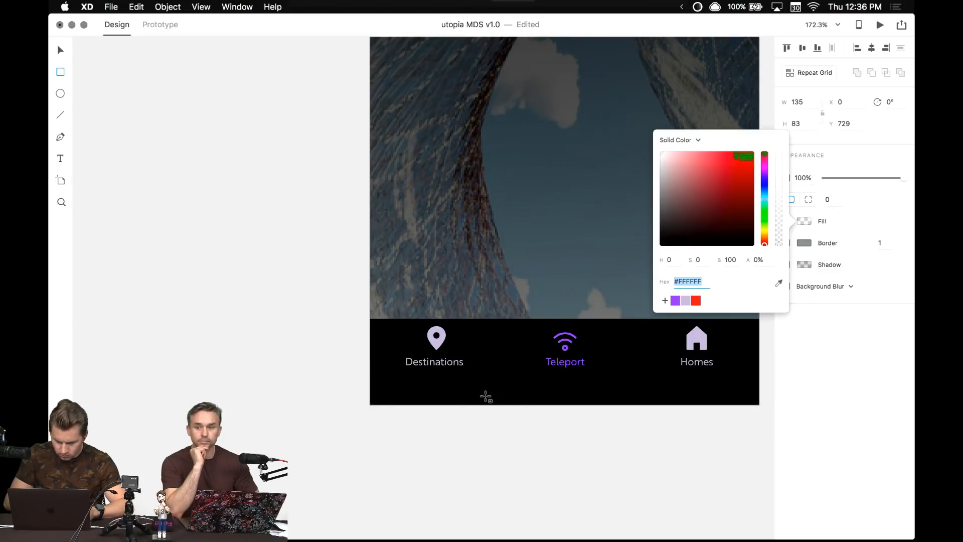
{"action": "key", "text": "Escape"}
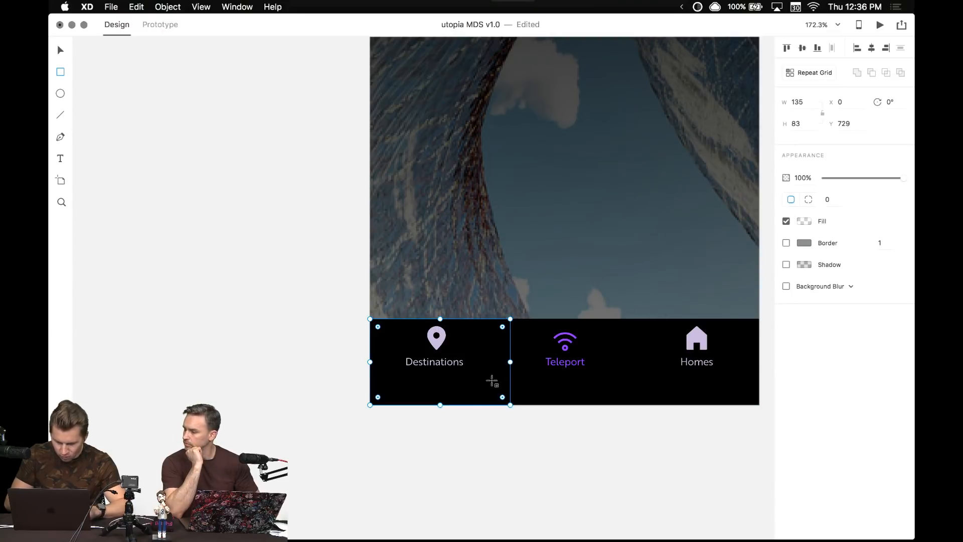
{"action": "left_click_drag", "start_coordinate": [507, 361], "coordinate": [503, 362]}
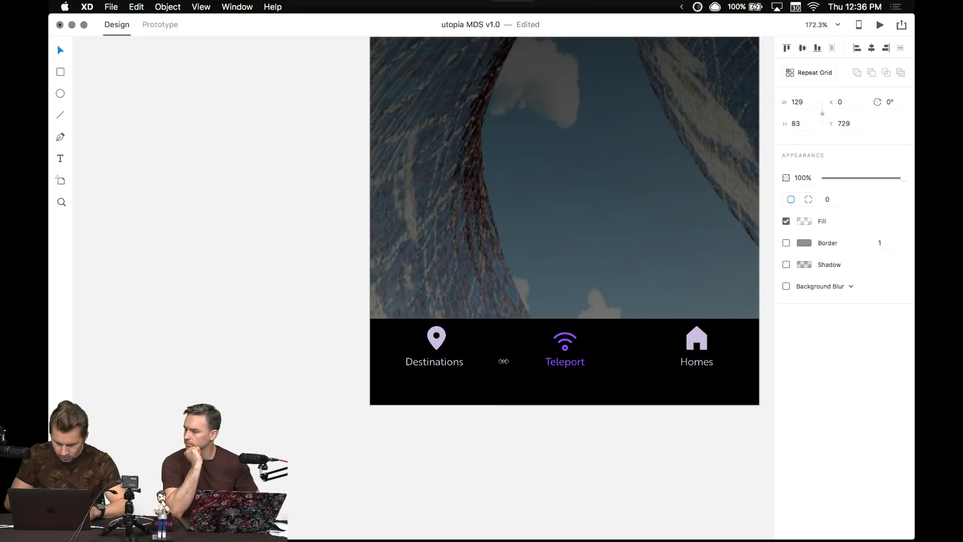
{"action": "scroll", "coordinate": [510, 367], "scroll_direction": "right", "scroll_amount": 5}
{"action": "left_click_drag", "start_coordinate": [392, 371], "coordinate": [490, 373]}
{"action": "key", "text": "shift+Right"}
{"action": "left_click", "coordinate": [382, 362]}
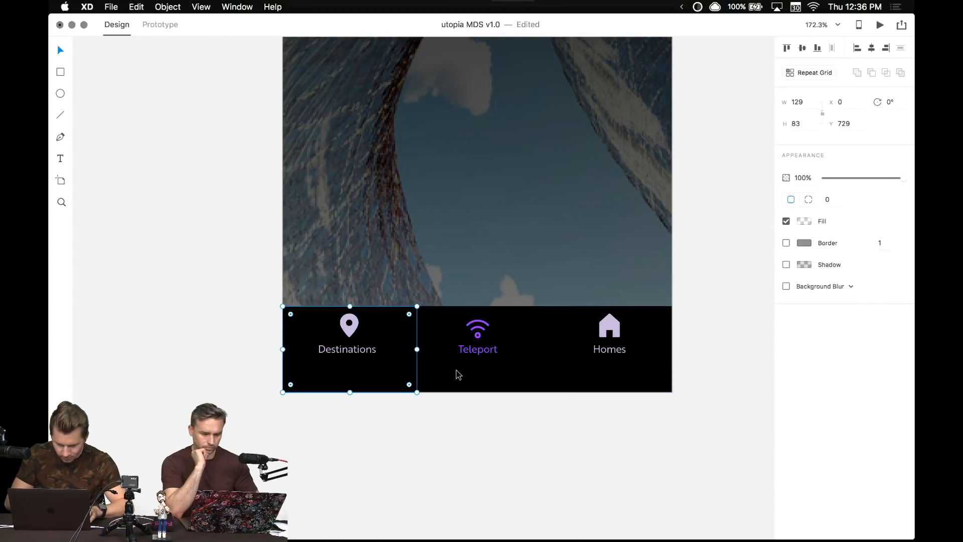
{"action": "left_click", "coordinate": [465, 370]}
{"action": "key", "text": "Escape"}
- Raise the white fill opacity of the Destinations tab rectangle to about 15% so its area shows
{"action": "left_click", "coordinate": [380, 372]}
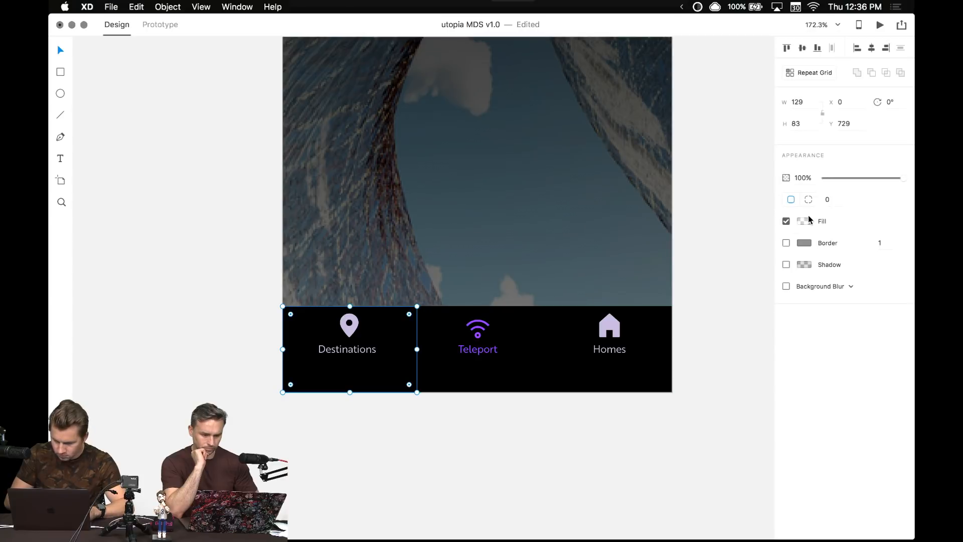
{"action": "left_click", "coordinate": [808, 220]}
{"action": "left_click", "coordinate": [765, 223]}
{"action": "left_click", "coordinate": [779, 226]}
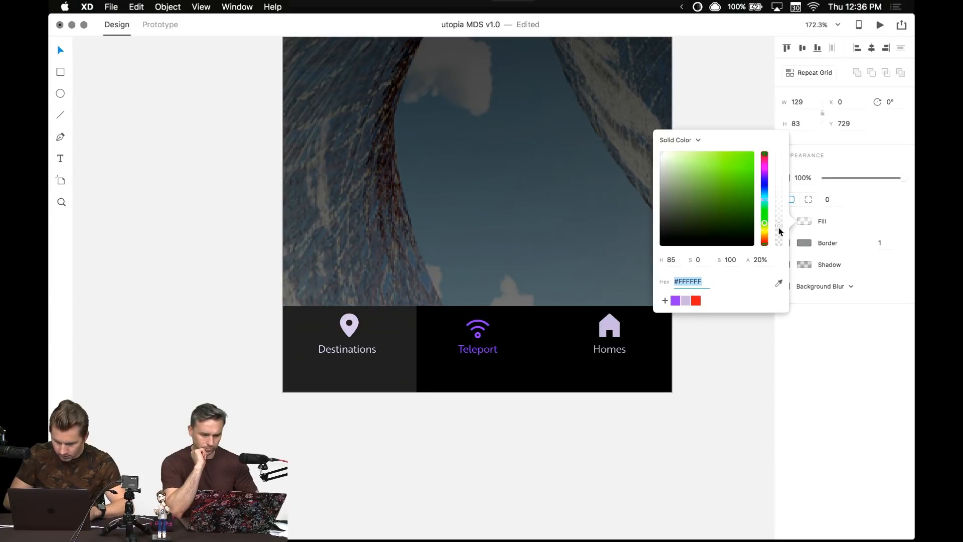
{"action": "left_click_drag", "start_coordinate": [780, 231], "coordinate": [781, 234]}
{"action": "left_click", "coordinate": [562, 485]}
{"action": "left_click", "coordinate": [406, 382]}
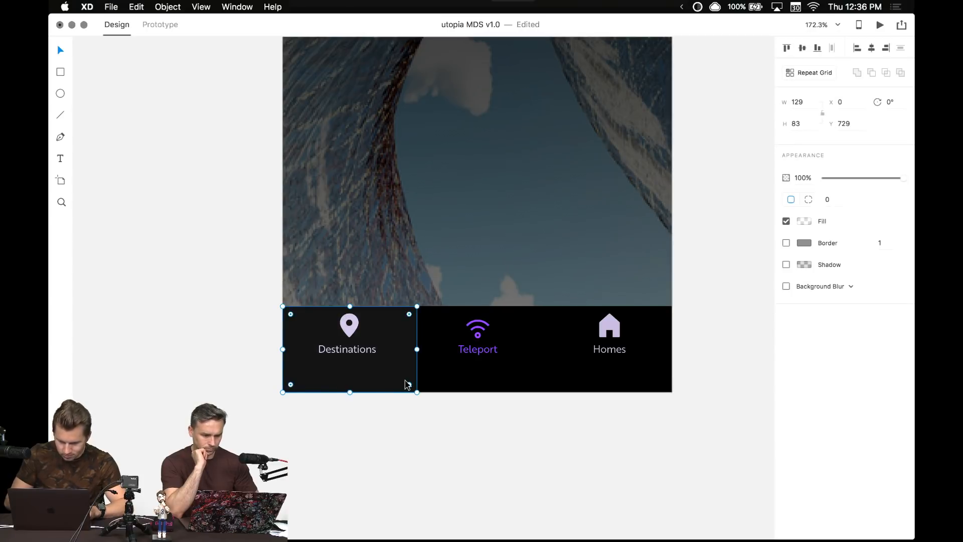
- Turn the rectangle into a Repeat Grid spanning all three tabs, with a narrow gap and a total width of 375
{"action": "key", "text": "super+r"}
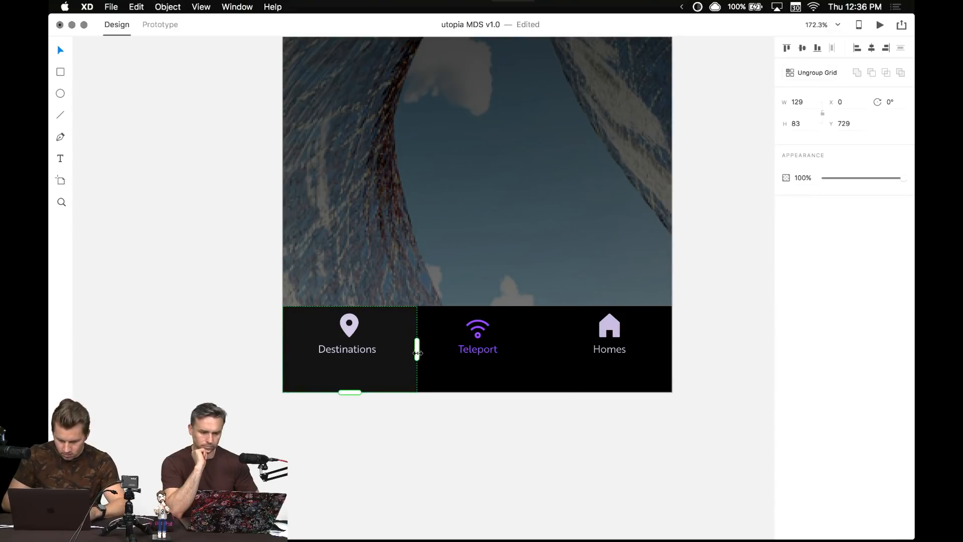
{"action": "left_click_drag", "start_coordinate": [417, 349], "coordinate": [656, 350]}
{"action": "left_click_drag", "start_coordinate": [411, 356], "coordinate": [404, 353]}
{"action": "left_click_drag", "start_coordinate": [633, 349], "coordinate": [672, 352]}
- Set the fill opacity of the repeated tab rectangles to 0% by editing the Destinations cell
{"action": "double_click", "coordinate": [396, 383]}
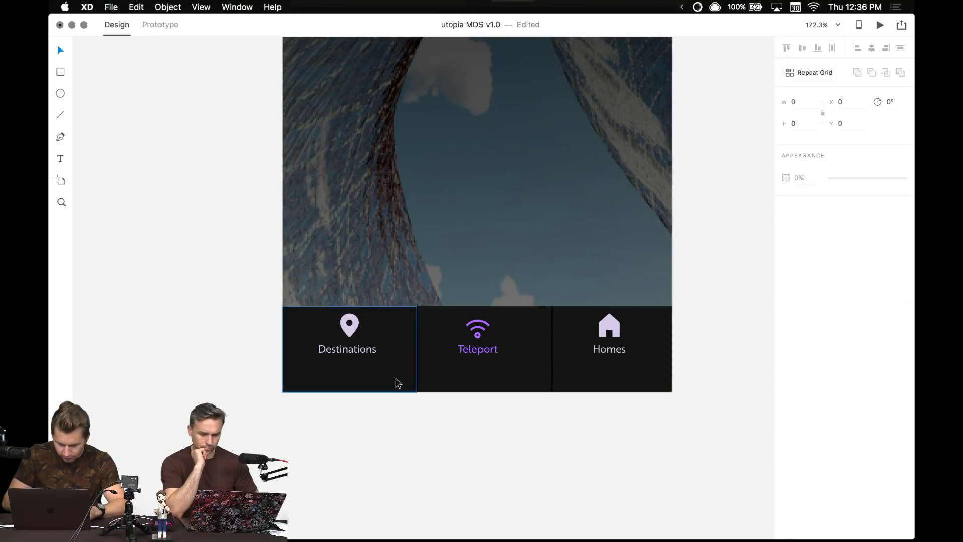
{"action": "left_click", "coordinate": [808, 220]}
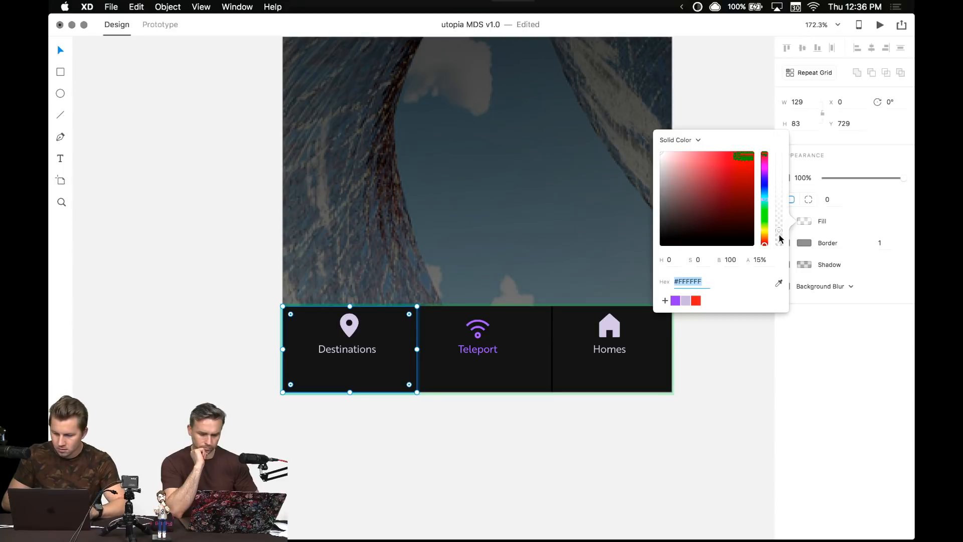
{"action": "left_click_drag", "start_coordinate": [779, 237], "coordinate": [779, 267]}
{"action": "key", "text": "Escape"}
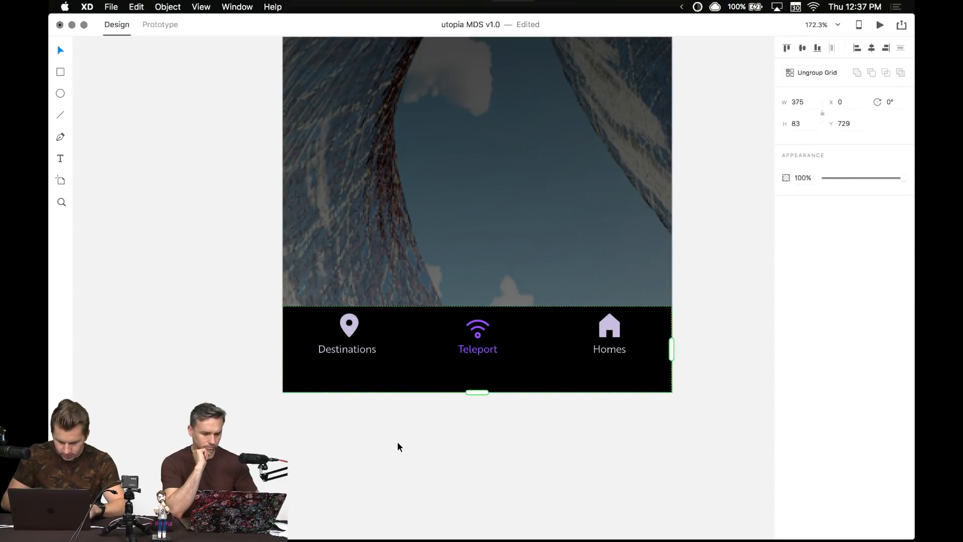
- Cut the transparent repeat grid and paste it inside the Teleport artboard's tab bar symbol
{"action": "key", "text": "super+x"}
{"action": "double_click", "coordinate": [395, 363]}
{"action": "key", "text": "super+v"}
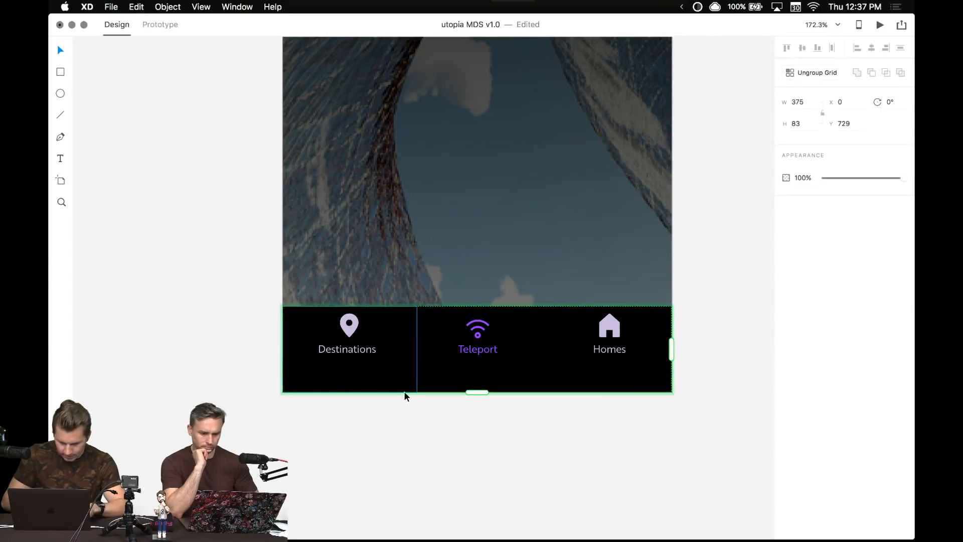
{"action": "left_click", "coordinate": [416, 418]}
- Paste the transparent repeat grid inside the tab bar with Destinations highlighted on the iPhone X – 1 artboard
{"action": "scroll", "coordinate": [222, 299], "scroll_direction": "down", "scroll_amount": 5}
{"action": "left_click_drag", "start_coordinate": [197, 259], "coordinate": [266, 342]}
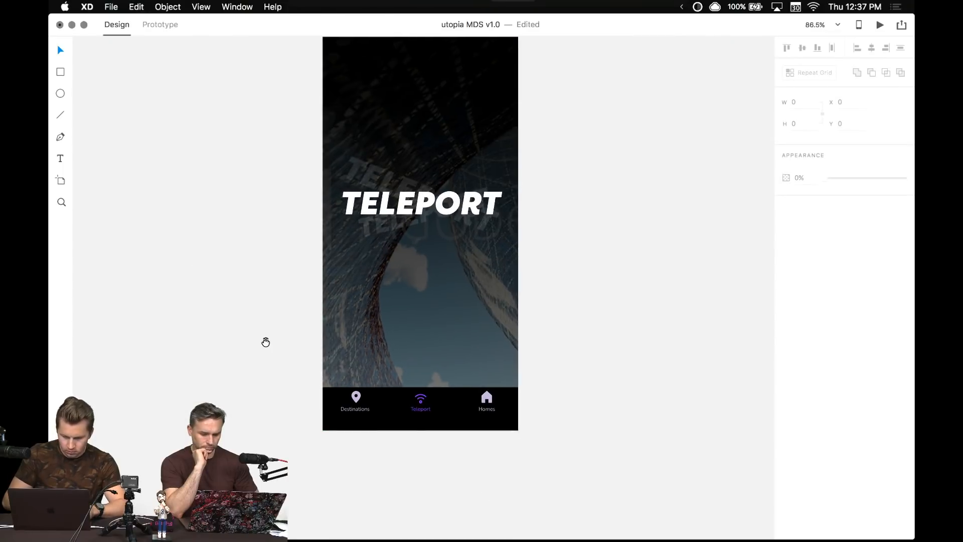
{"action": "scroll", "coordinate": [265, 342], "scroll_direction": "down", "scroll_amount": 5}
{"action": "scroll", "coordinate": [265, 343], "scroll_direction": "right", "scroll_amount": 15}
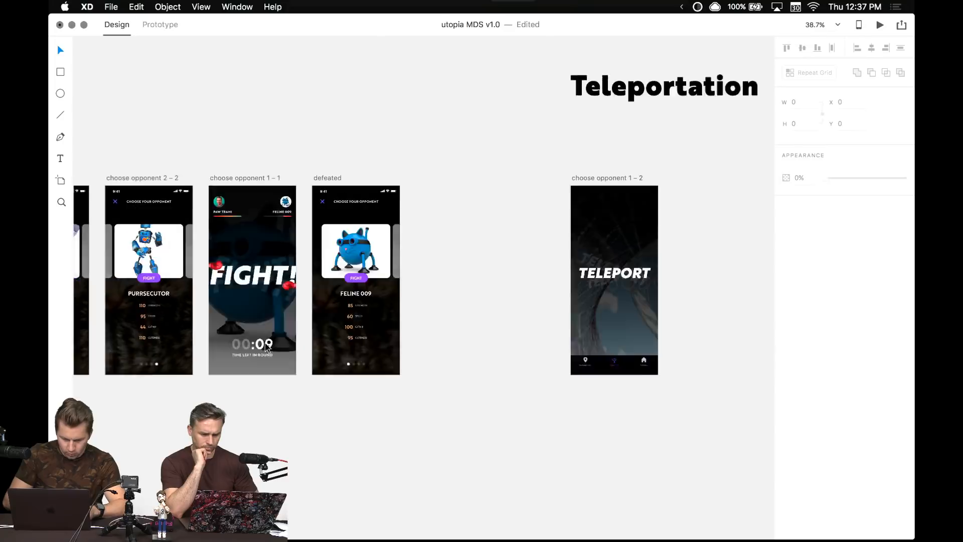
{"action": "scroll", "coordinate": [265, 347], "scroll_direction": "left", "scroll_amount": 10}
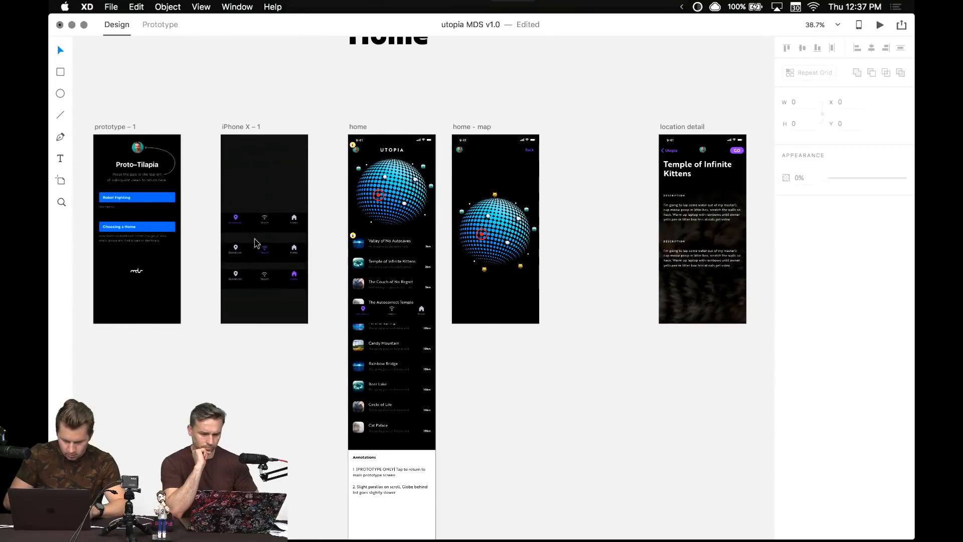
{"action": "scroll", "coordinate": [254, 241], "scroll_direction": "up", "scroll_amount": 8}
{"action": "scroll", "coordinate": [306, 226], "scroll_direction": "left", "scroll_amount": 3}
{"action": "scroll", "coordinate": [290, 217], "scroll_direction": "up", "scroll_amount": 4}
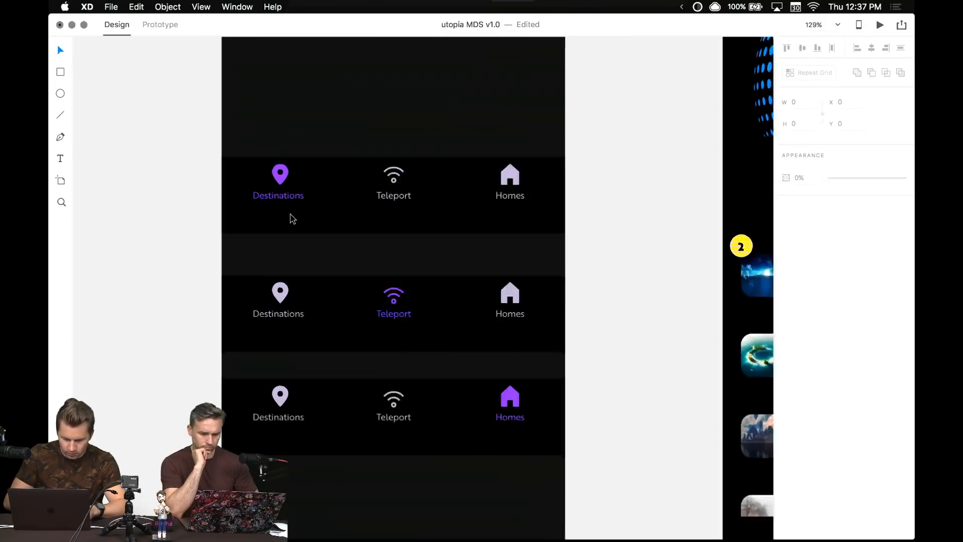
{"action": "left_click", "coordinate": [296, 239]}
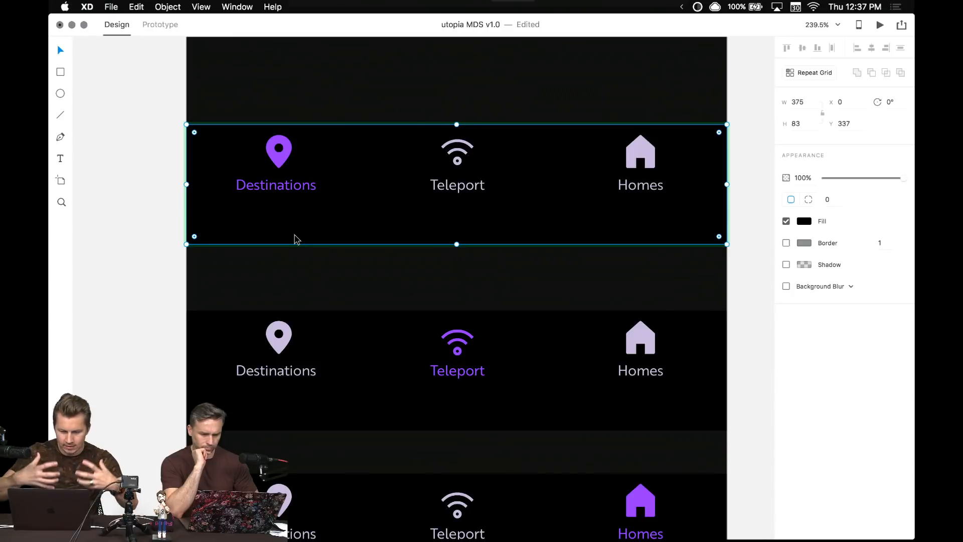
{"action": "key", "text": "super+r"}
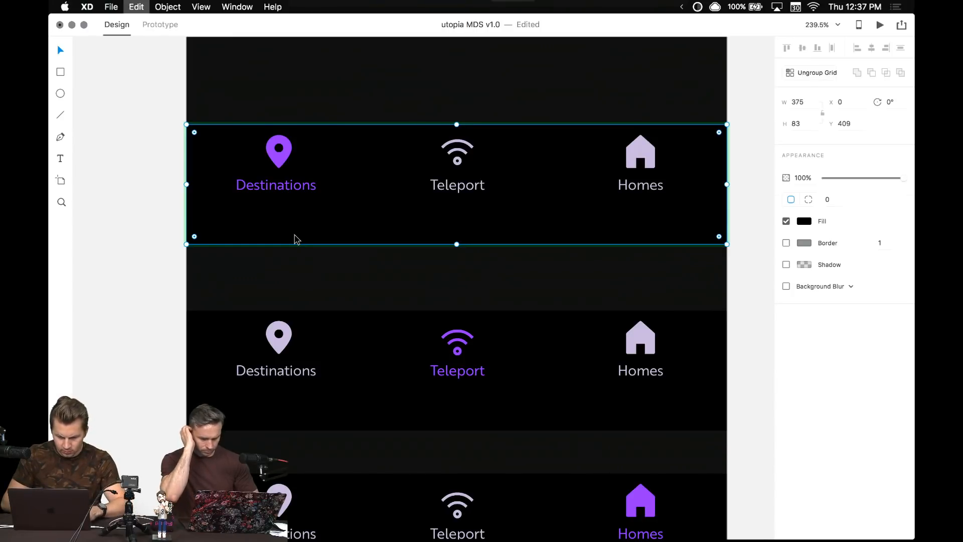
{"action": "key", "text": "super+z"}
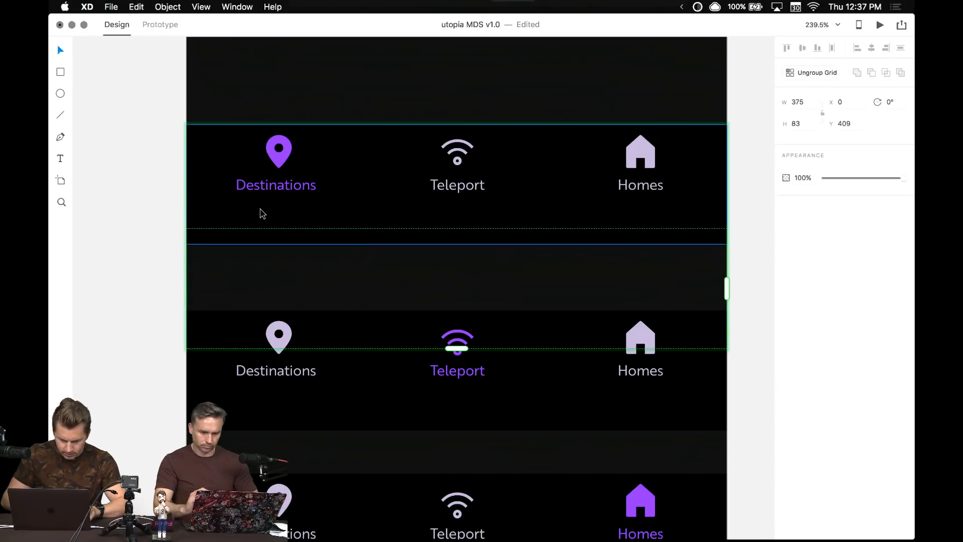
- Paste the transparent repeat grid inside the tab bar with Homes highlighted on the iPhone X – 1 artboard and align it to the bar
{"action": "scroll", "coordinate": [184, 277], "scroll_direction": "down", "scroll_amount": 3}
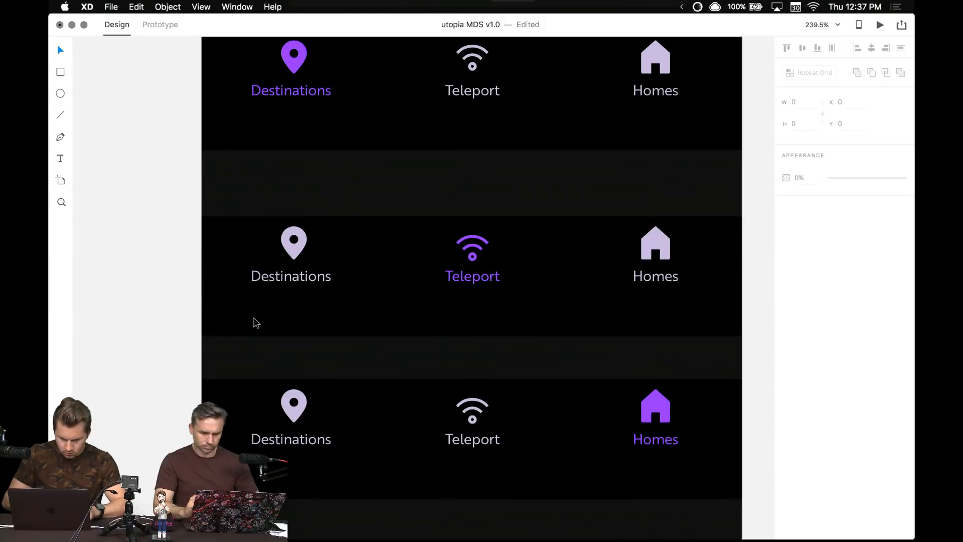
{"action": "double_click", "coordinate": [261, 326]}
{"action": "left_click", "coordinate": [464, 297]}
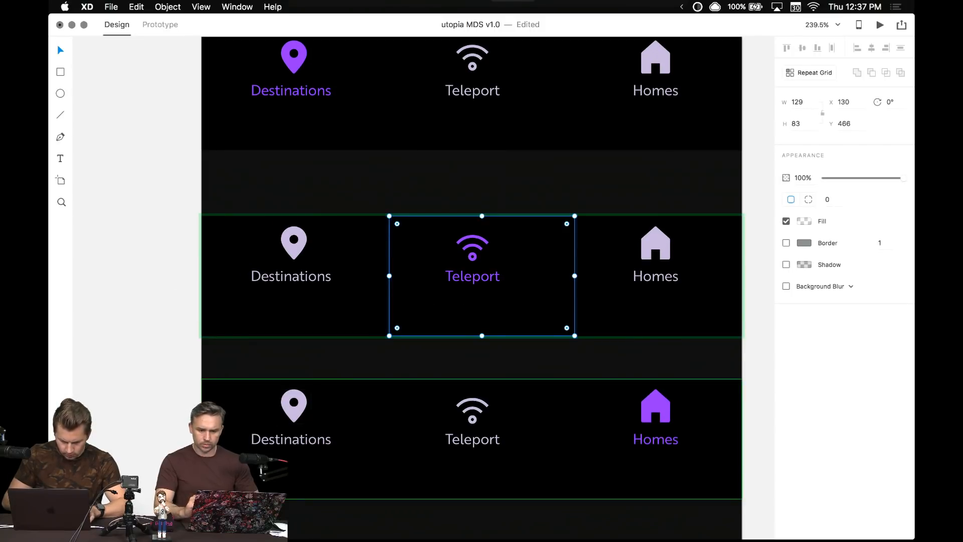
{"action": "left_click", "coordinate": [300, 434]}
{"action": "key", "text": "super+z"}
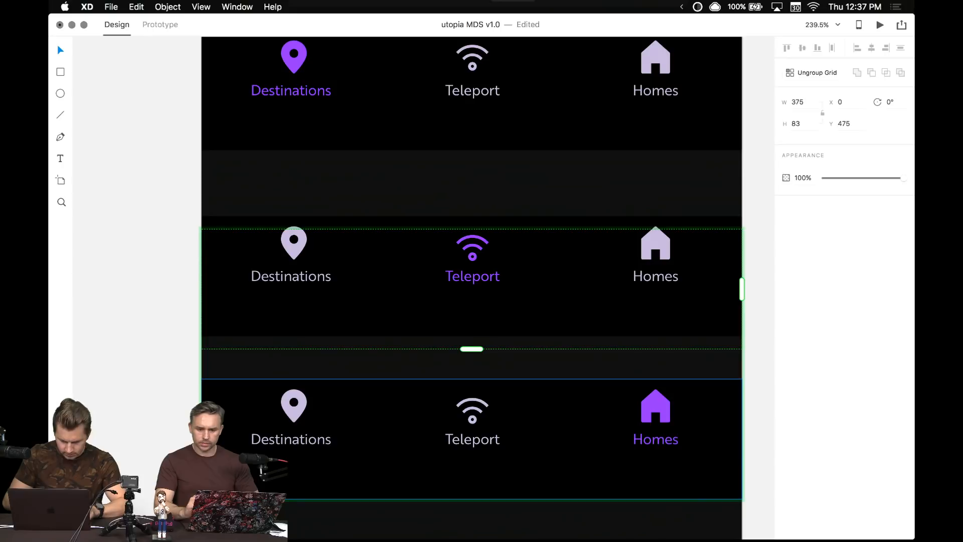
{"action": "key", "text": "super+z"}
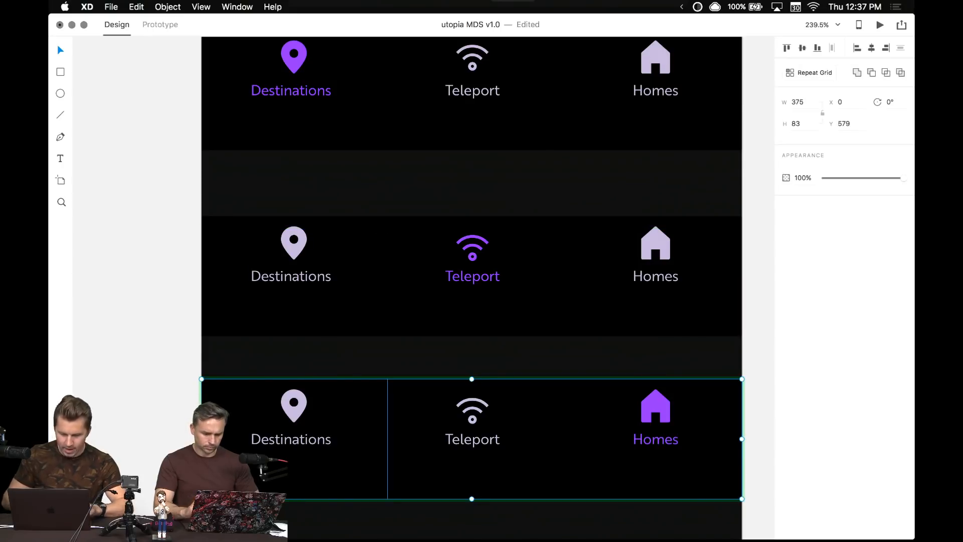
{"action": "left_click", "coordinate": [170, 378]}
- Switch to prototyping mode and link the Homes tab of the Teleport screen to the first Find a Home screen, Galaxy Way
{"action": "scroll", "coordinate": [170, 377], "scroll_direction": "down", "scroll_amount": 10}
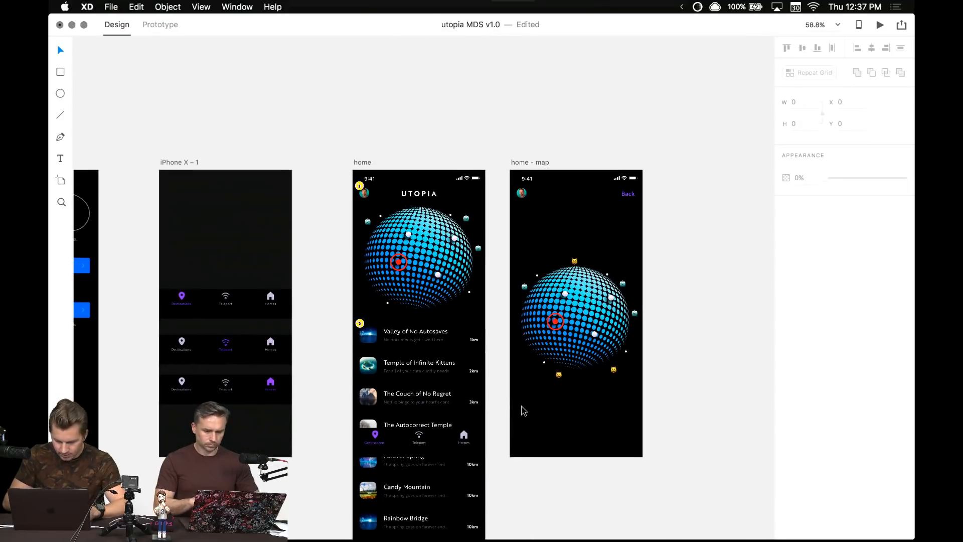
{"action": "scroll", "coordinate": [520, 409], "scroll_direction": "down", "scroll_amount": 6}
{"action": "left_click_drag", "start_coordinate": [515, 468], "coordinate": [464, 290]}
{"action": "scroll", "coordinate": [464, 290], "scroll_direction": "right", "scroll_amount": 15}
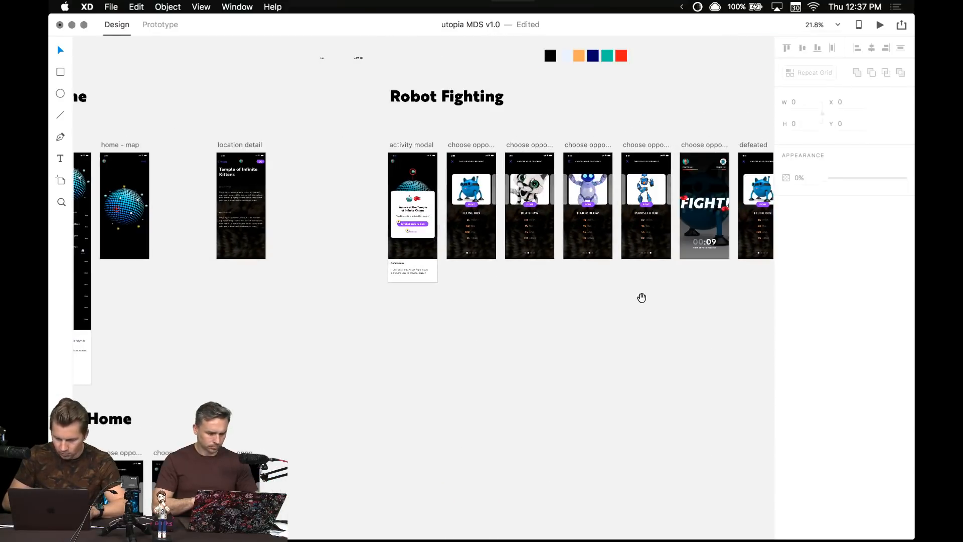
{"action": "left_click", "coordinate": [160, 24]}
{"action": "left_click", "coordinate": [610, 279]}
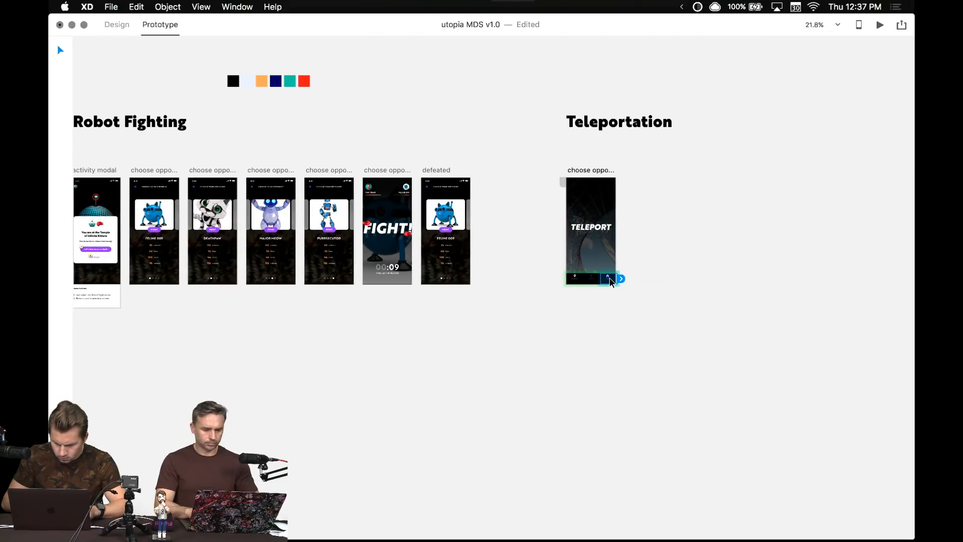
{"action": "key", "text": "cmd+0"}
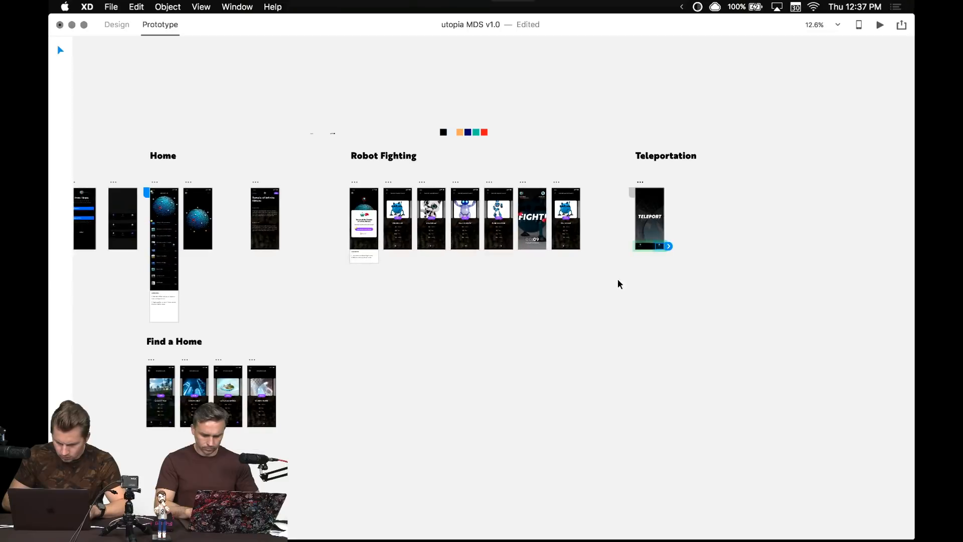
{"action": "left_click_drag", "start_coordinate": [668, 247], "coordinate": [226, 398]}
{"action": "left_click_drag", "start_coordinate": [130, 425], "coordinate": [160, 394]}
{"action": "left_click", "coordinate": [116, 401]}
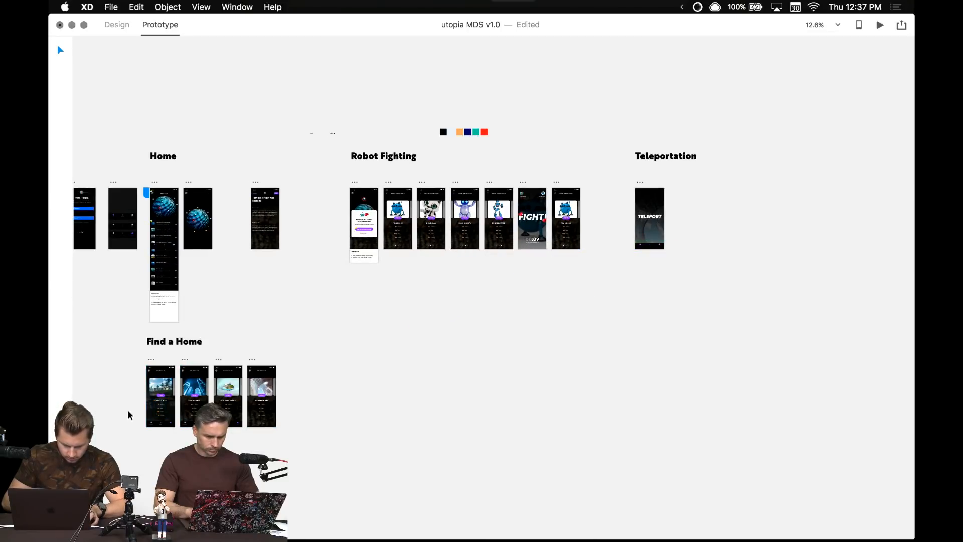
- Link the Teleport tab of the Galaxy Way screen to the Teleport artboard with a Dissolve transition, Ease Out, 0.4 s
{"action": "left_click", "coordinate": [166, 424]}
{"action": "left_click_drag", "start_coordinate": [169, 424], "coordinate": [643, 231]}
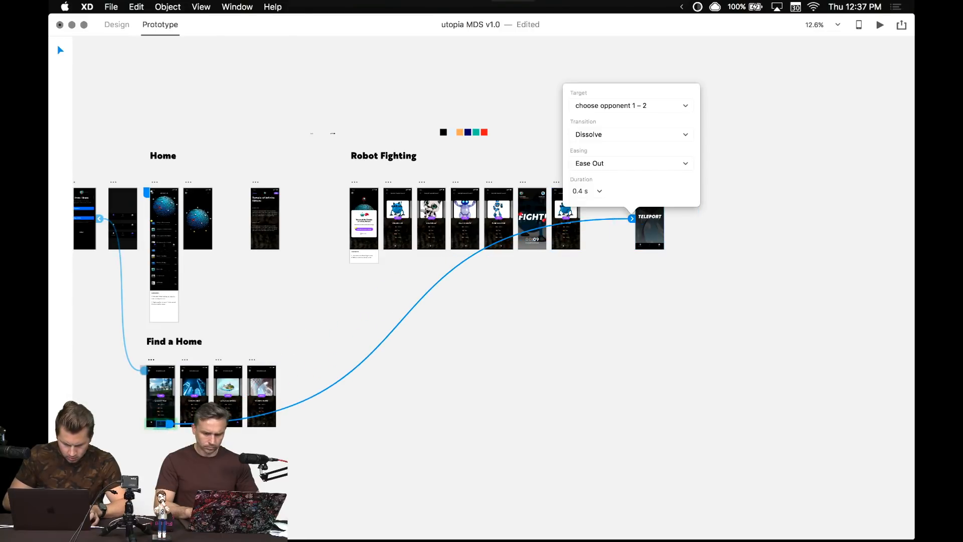
{"action": "key", "text": "Escape"}
- Copy the linked tab bar from the Galaxy Way screen and replace the tab bar on the Orions Belt screen with it
{"action": "scroll", "coordinate": [170, 457], "scroll_direction": "up", "scroll_amount": 5}
{"action": "scroll", "coordinate": [203, 375], "scroll_direction": "left", "scroll_amount": 3}
{"action": "left_click", "coordinate": [203, 376]}
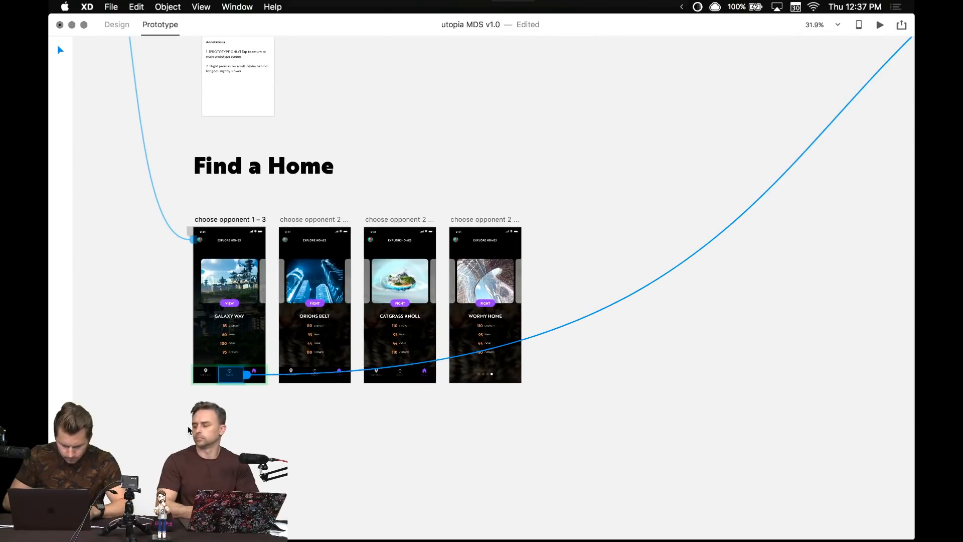
{"action": "left_click", "coordinate": [214, 384]}
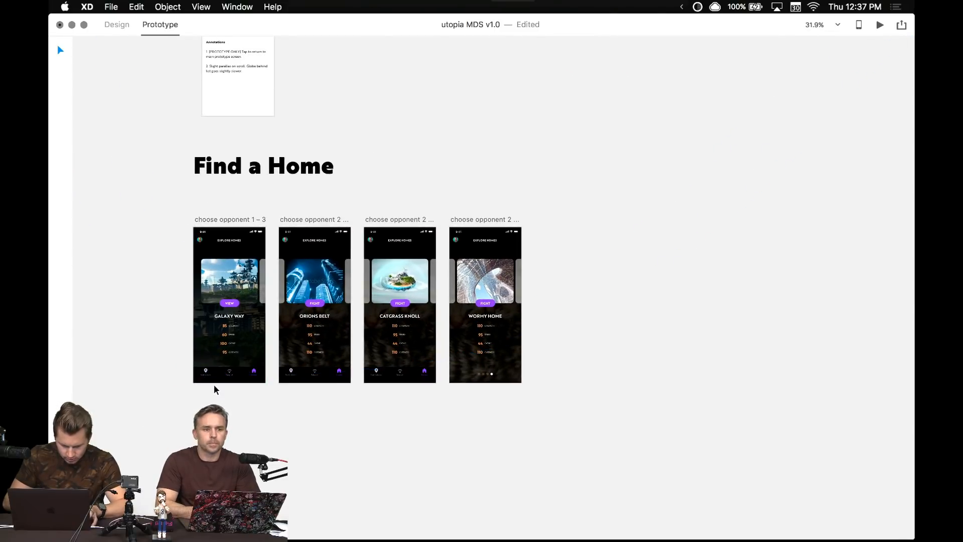
{"action": "left_click", "coordinate": [230, 376]}
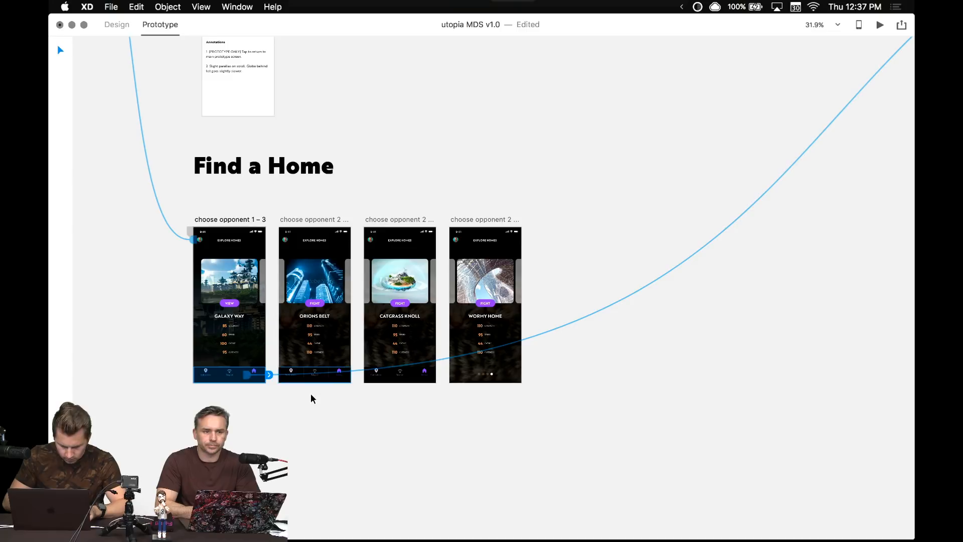
{"action": "left_click", "coordinate": [326, 380]}
{"action": "left_click", "coordinate": [329, 378]}
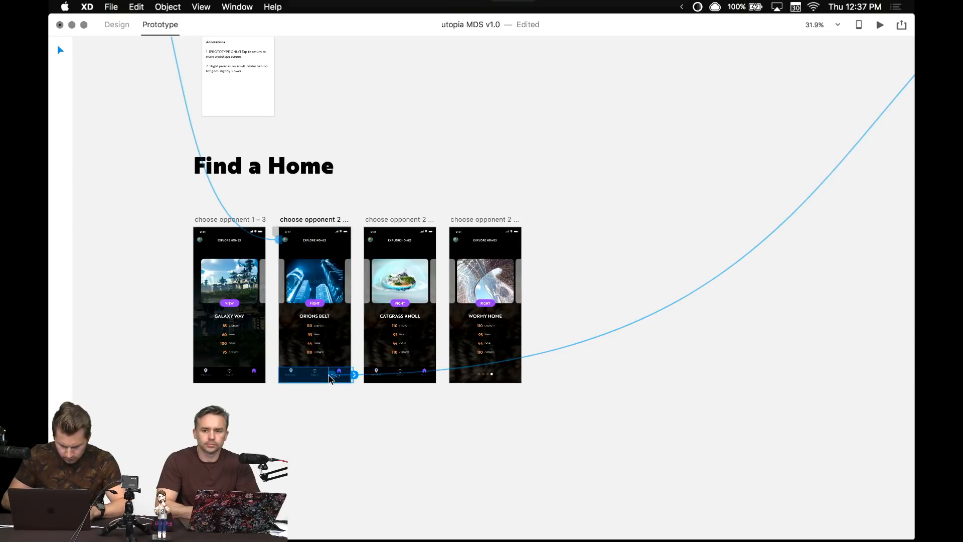
- Replace the Catgrass Knoll screen's tab bar with the copied linked one and paste it onto the Wormy Home screen
{"action": "left_click", "coordinate": [379, 378]}
{"action": "key", "text": "Delete"}
{"action": "key", "text": "super+v"}
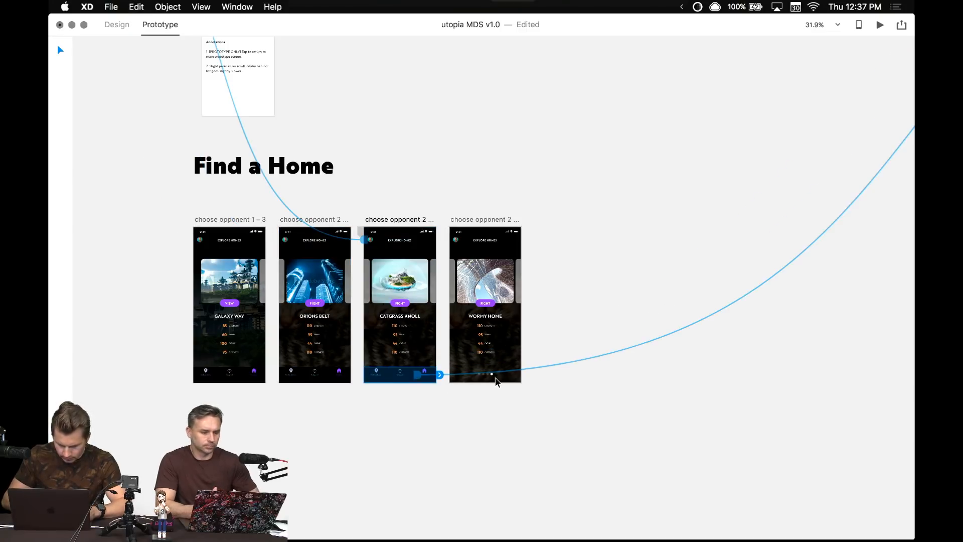
{"action": "left_click", "coordinate": [496, 378]}
{"action": "key", "text": "super+v"}
{"action": "left_click", "coordinate": [540, 378]}
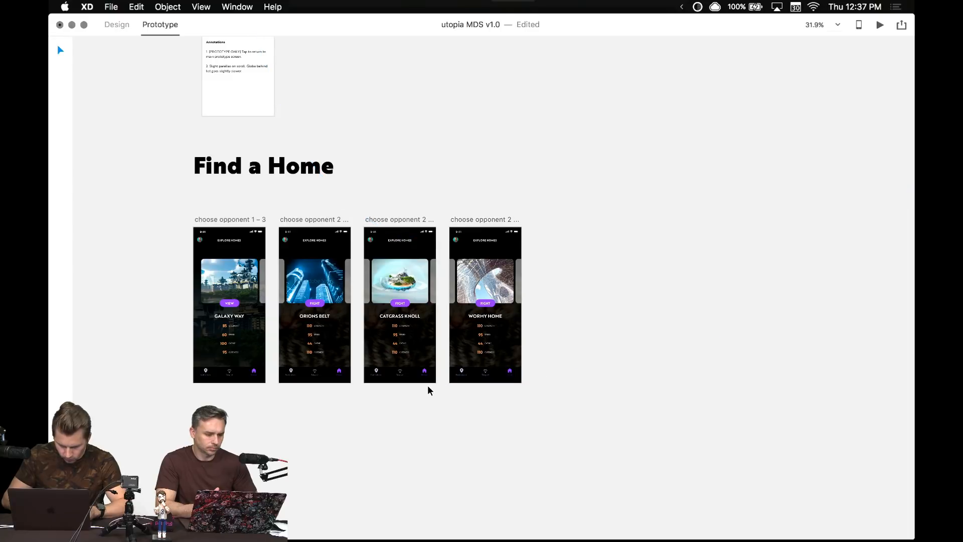
- Link the Destinations tab of the Galaxy Way screen to the home artboard
{"action": "left_click", "coordinate": [205, 372]}
{"action": "scroll", "coordinate": [207, 374], "scroll_direction": "down", "scroll_amount": 5}
{"action": "left_click_drag", "start_coordinate": [205, 379], "coordinate": [290, 173]}
{"action": "left_click", "coordinate": [271, 323]}
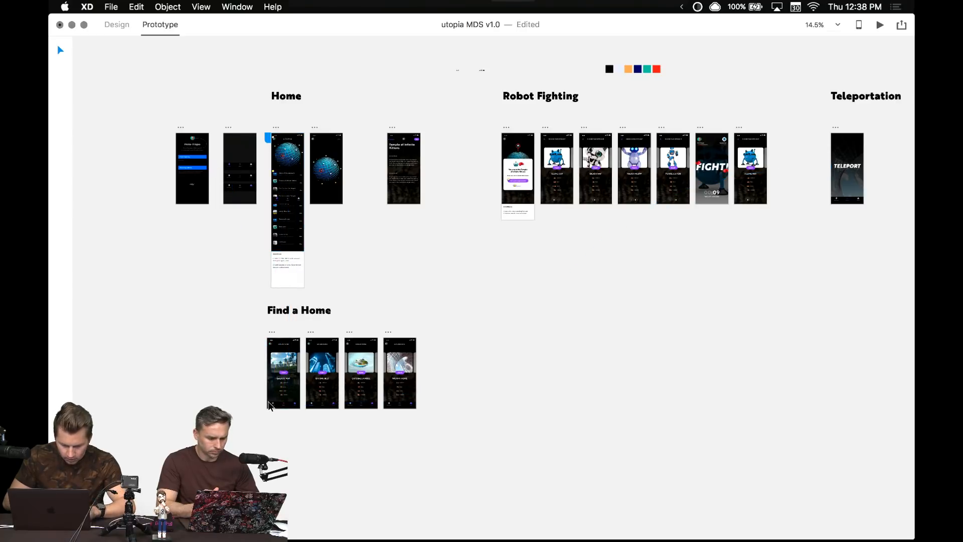
- Replace the tab bars on the Orions Belt, Catgrass Knoll and Wormy Home screens with a copy of the Galaxy Way tab bar including both links
{"action": "scroll", "coordinate": [268, 402], "scroll_direction": "up", "scroll_amount": 5}
{"action": "left_click", "coordinate": [316, 413]}
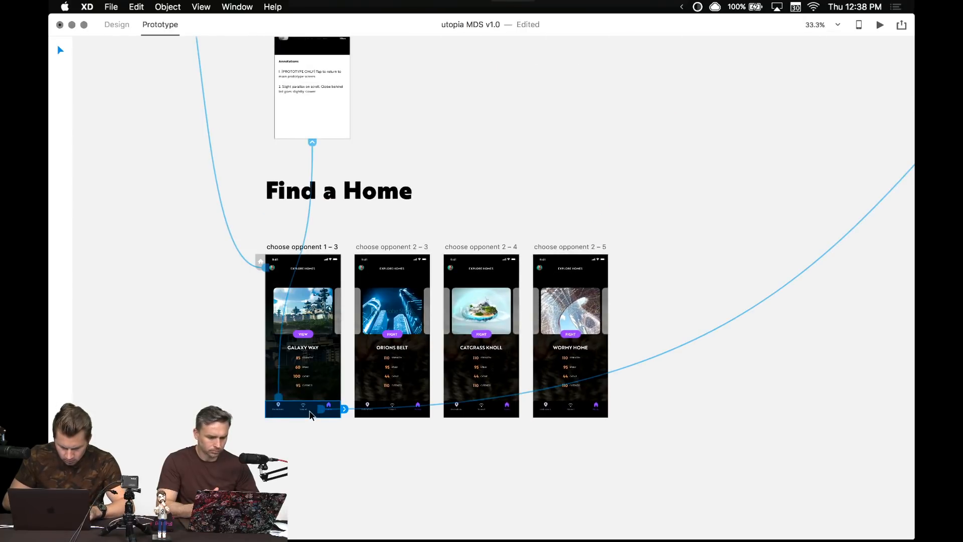
{"action": "left_click", "coordinate": [384, 409]}
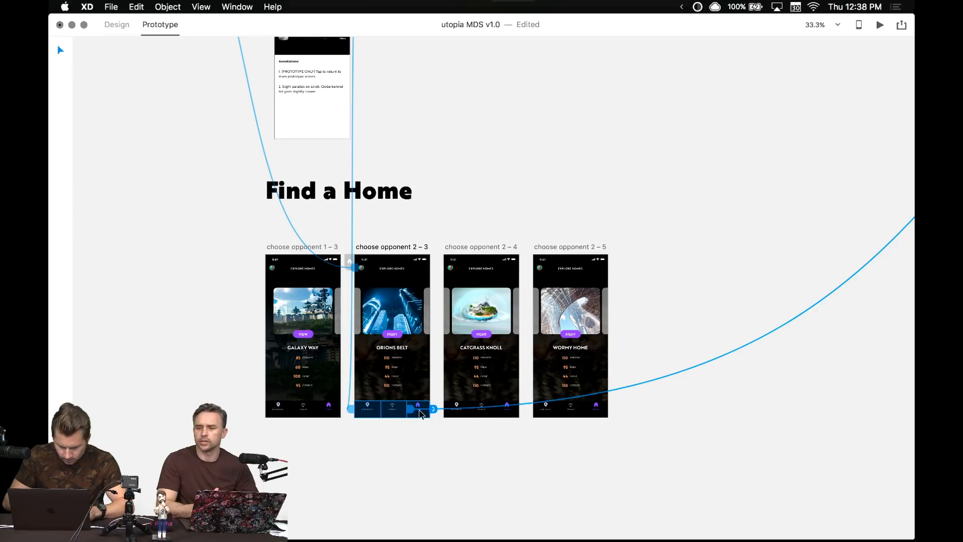
{"action": "left_click", "coordinate": [399, 417]}
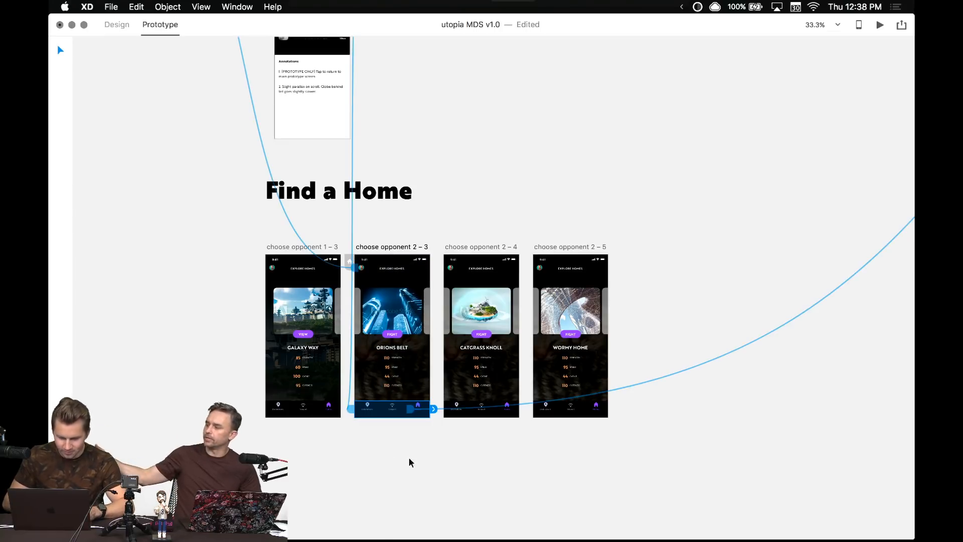
{"action": "left_click", "coordinate": [496, 411]}
{"action": "left_click", "coordinate": [549, 414]}
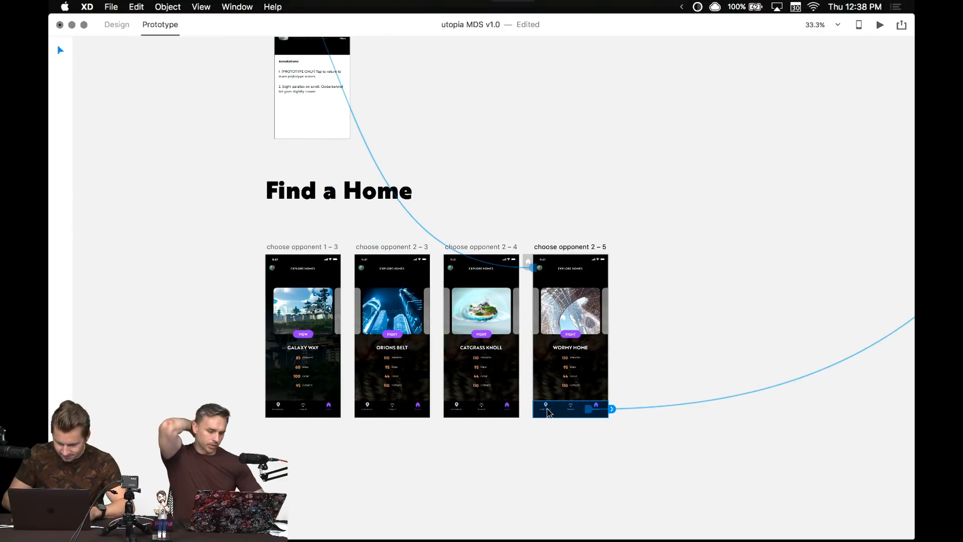
{"action": "left_click", "coordinate": [340, 458]}
- Link the Destinations tab of the Teleport screen to the home artboard with a Dissolve transition, Ease Out, 0.4 s
{"action": "scroll", "coordinate": [251, 301], "scroll_direction": "up", "scroll_amount": 10}
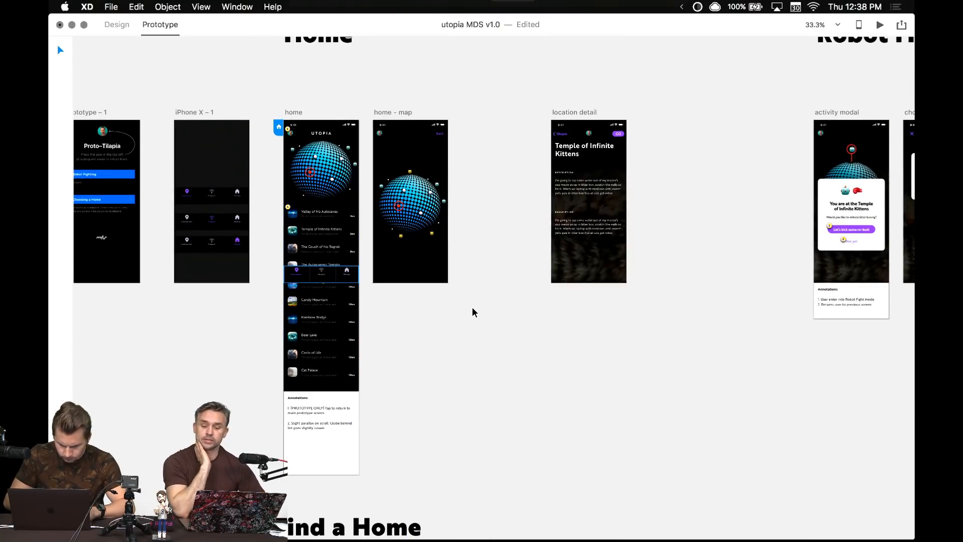
{"action": "scroll", "coordinate": [472, 308], "scroll_direction": "down", "scroll_amount": 5}
{"action": "scroll", "coordinate": [463, 307], "scroll_direction": "down", "scroll_amount": 5}
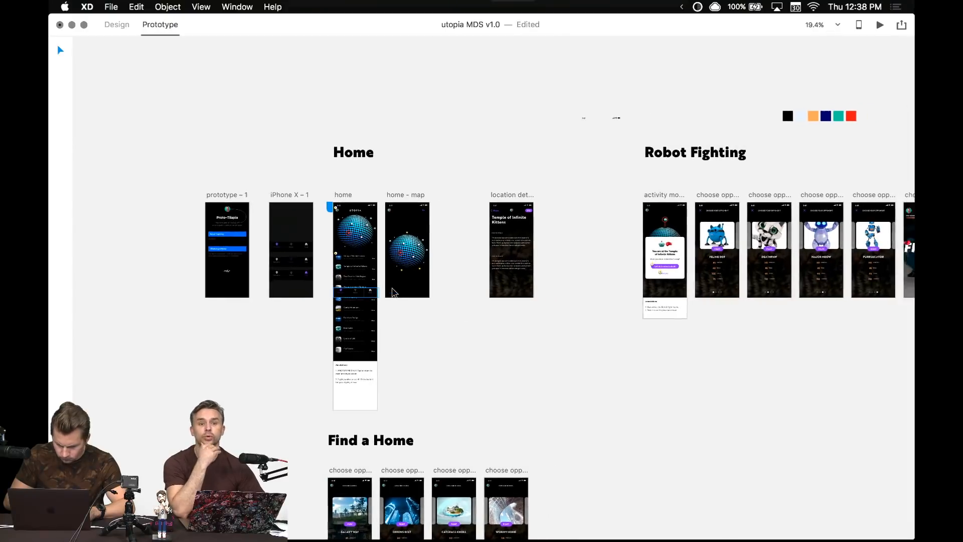
{"action": "scroll", "coordinate": [393, 292], "scroll_direction": "right", "scroll_amount": 5}
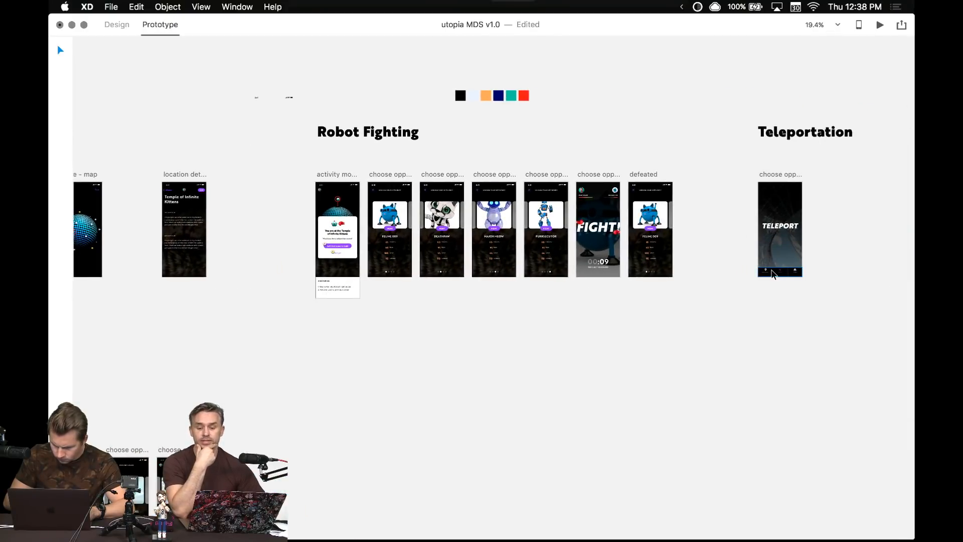
{"action": "left_click", "coordinate": [767, 273]}
{"action": "scroll", "coordinate": [822, 284], "scroll_direction": "left", "scroll_amount": 4}
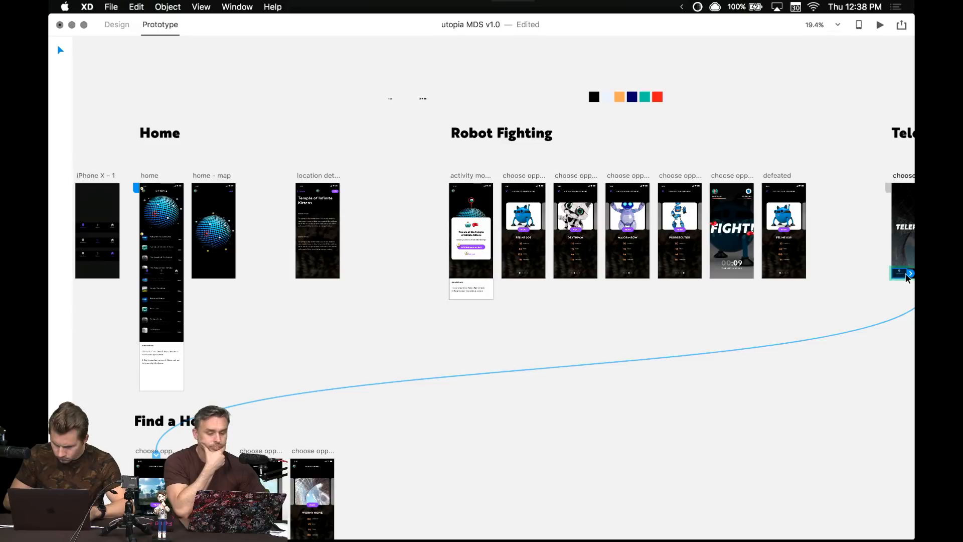
{"action": "left_click_drag", "start_coordinate": [911, 274], "coordinate": [158, 278]}
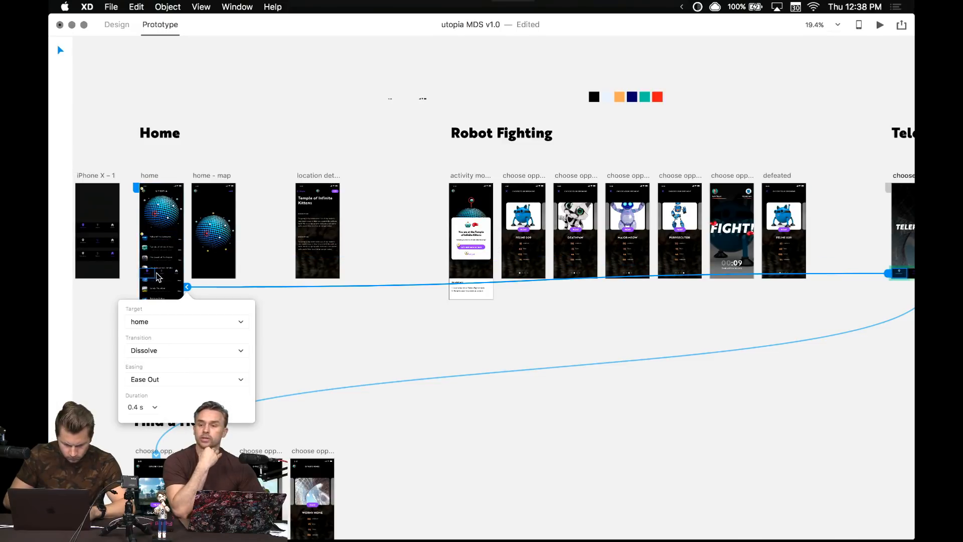
- On the home artboard, link the Teleport tab to the Teleport screen and the Homes tab to the Galaxy Way screen
{"action": "left_click", "coordinate": [159, 278]}
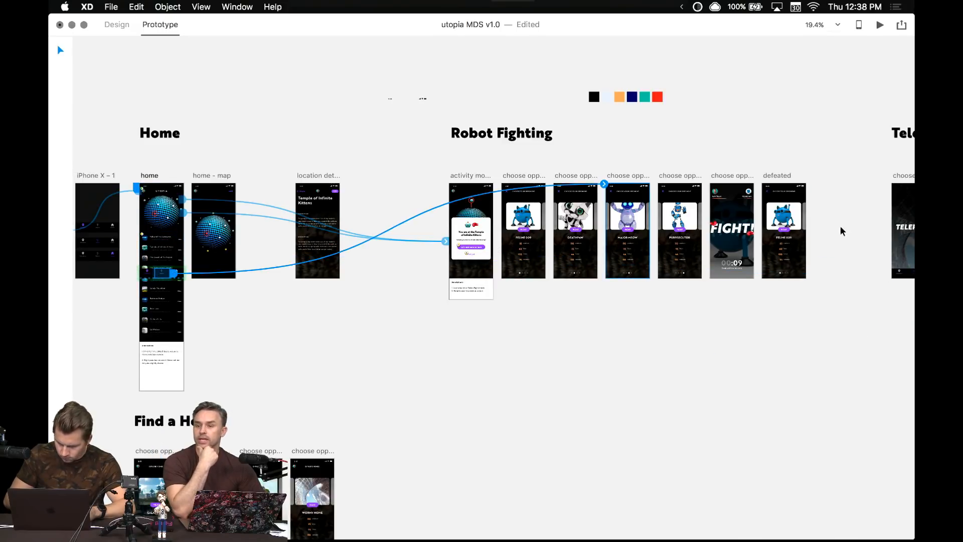
{"action": "left_click_drag", "start_coordinate": [886, 246], "coordinate": [906, 248]}
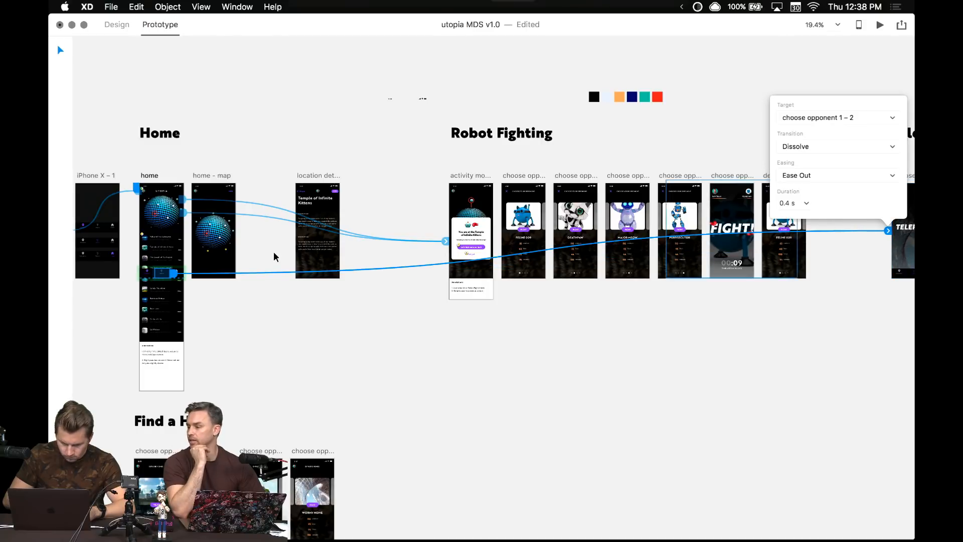
{"action": "left_click", "coordinate": [187, 276]}
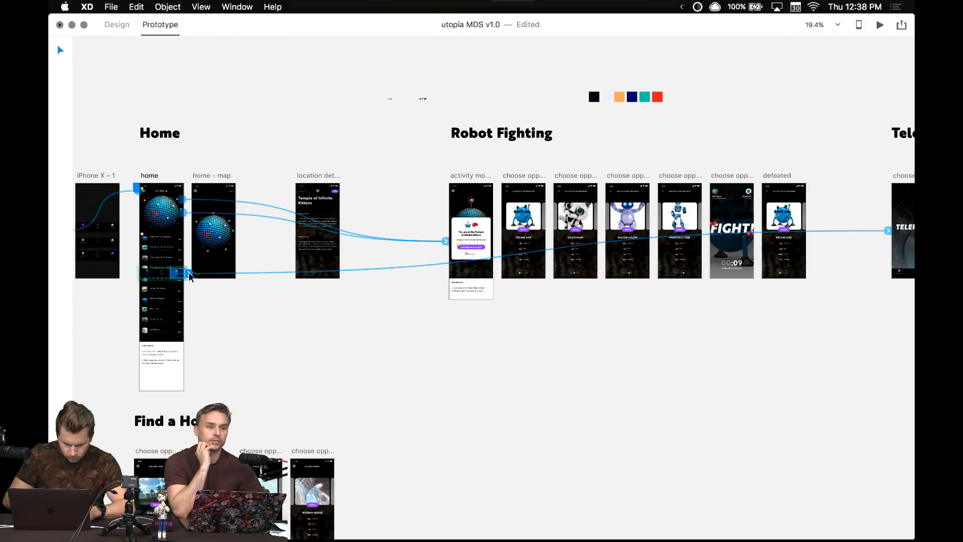
{"action": "left_click_drag", "start_coordinate": [193, 408], "coordinate": [159, 469]}
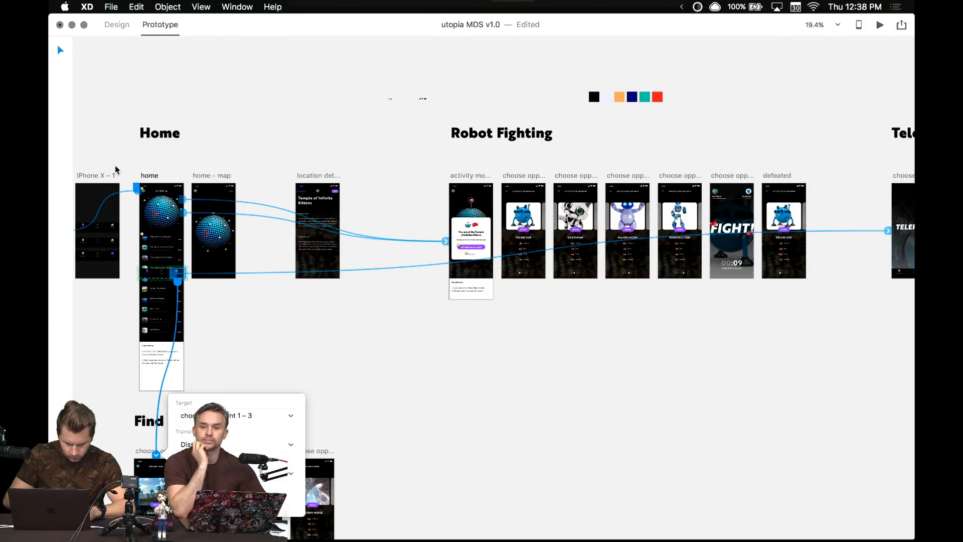
{"action": "left_click", "coordinate": [115, 166]}
- Preview the prototype to check which screen it starts on
{"action": "scroll", "coordinate": [116, 167], "scroll_direction": "left", "scroll_amount": 3}
{"action": "key", "text": "super+Return"}
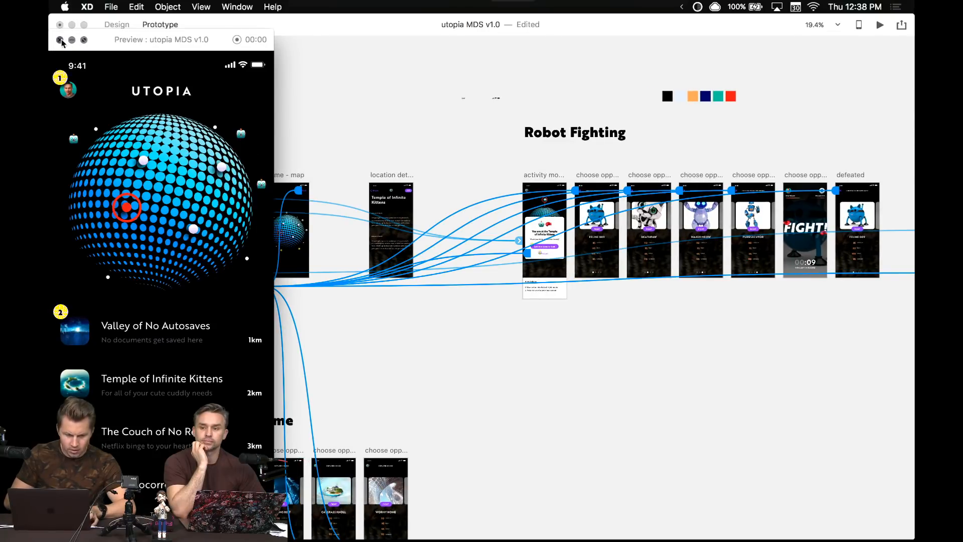
{"action": "left_click", "coordinate": [59, 40]}
{"action": "scroll", "coordinate": [236, 129], "scroll_direction": "left", "scroll_amount": 5}
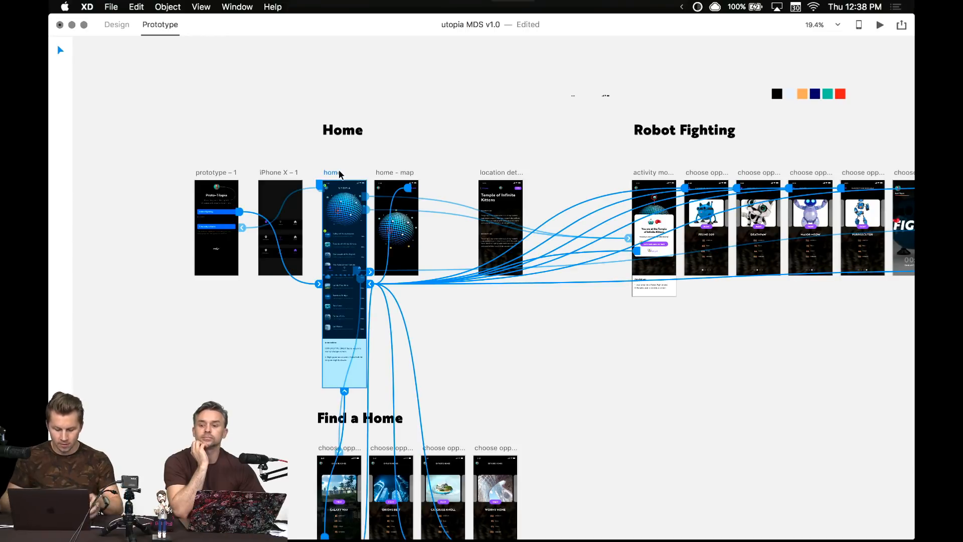
{"action": "key", "text": "super+Return"}
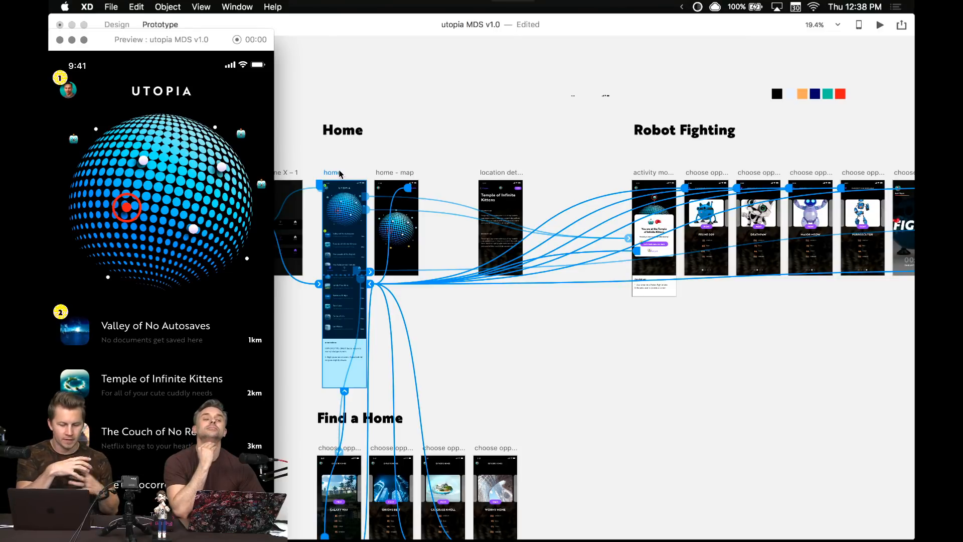
{"action": "left_click", "coordinate": [60, 39]}
- Set the prototype – 1 artboard as the prototype's home screen
{"action": "scroll", "coordinate": [207, 121], "scroll_direction": "up", "scroll_amount": 5}
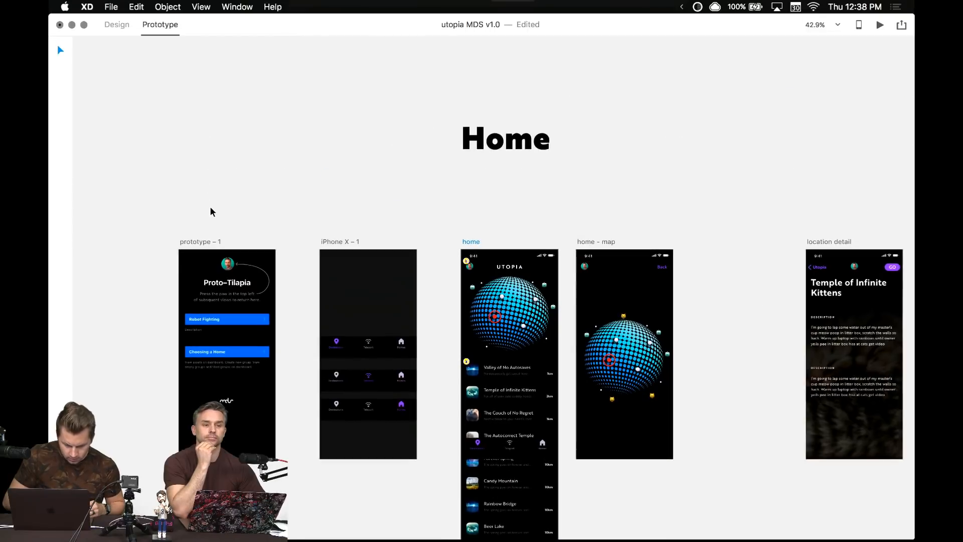
{"action": "left_click", "coordinate": [197, 241]}
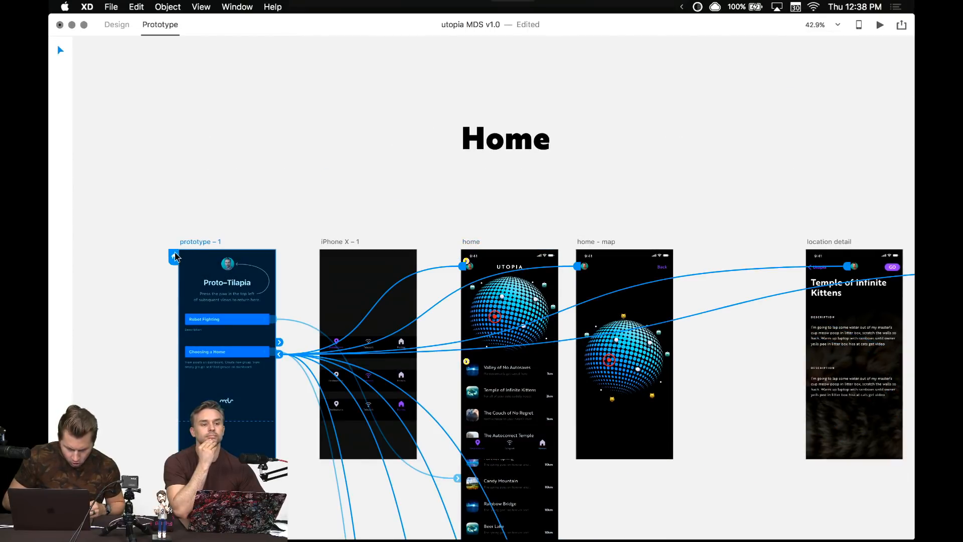
- Preview the prototype from its designated home screen with no artboard selected, and close the preview
{"action": "scroll", "coordinate": [175, 256], "scroll_direction": "up", "scroll_amount": 5}
{"action": "left_click", "coordinate": [278, 126]}
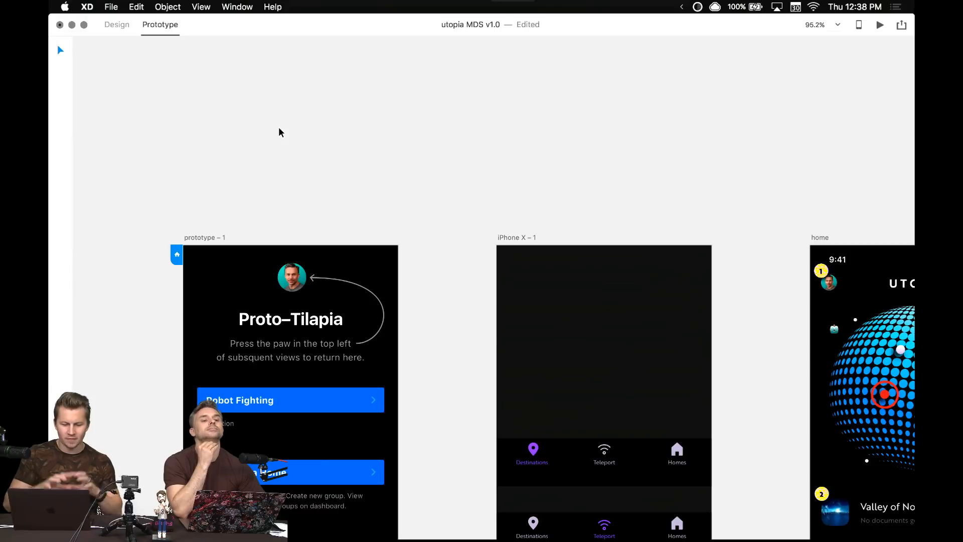
{"action": "key", "text": "super+Return"}
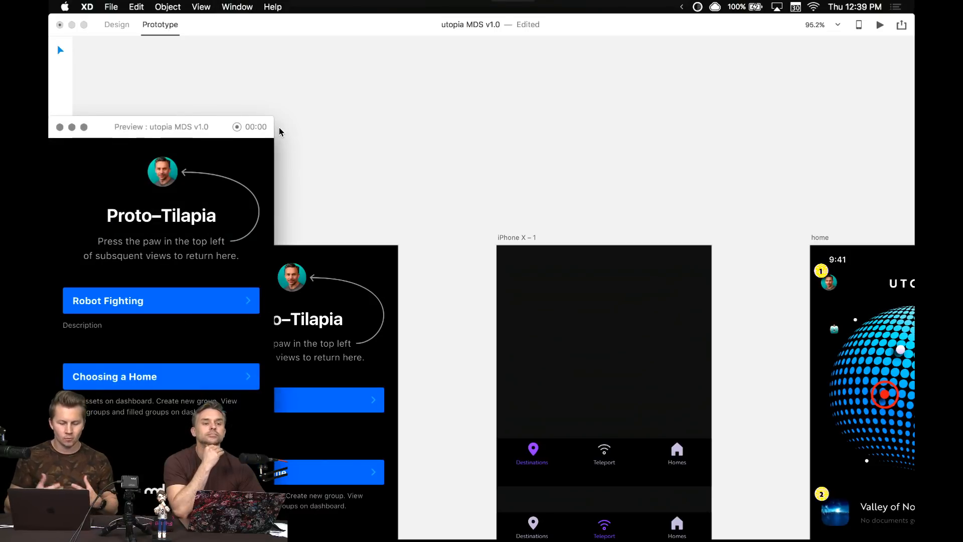
{"action": "left_click", "coordinate": [59, 127]}
- Open a full-screen preview starting from the home artboard
{"action": "scroll", "coordinate": [402, 161], "scroll_direction": "down", "scroll_amount": 3}
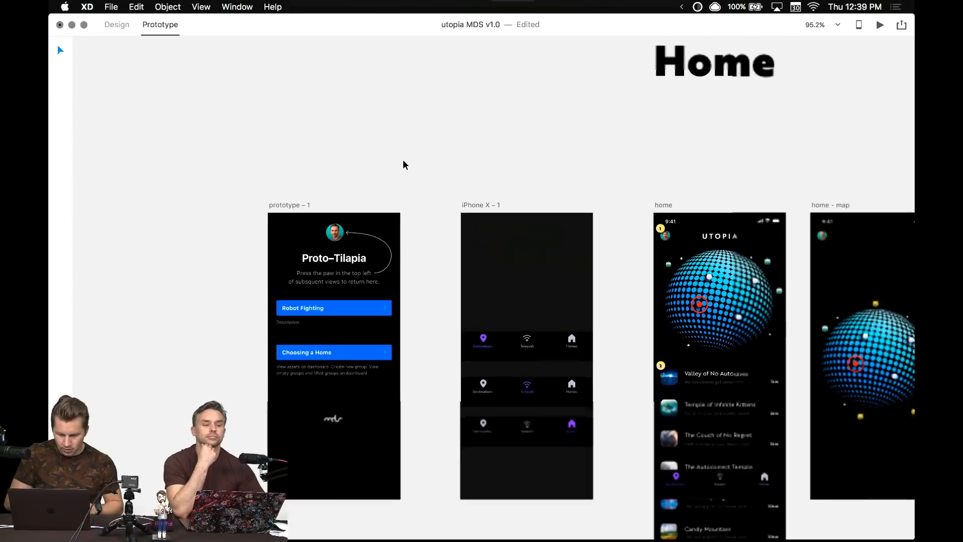
{"action": "scroll", "coordinate": [420, 160], "scroll_direction": "right", "scroll_amount": 3}
{"action": "left_click", "coordinate": [572, 186]}
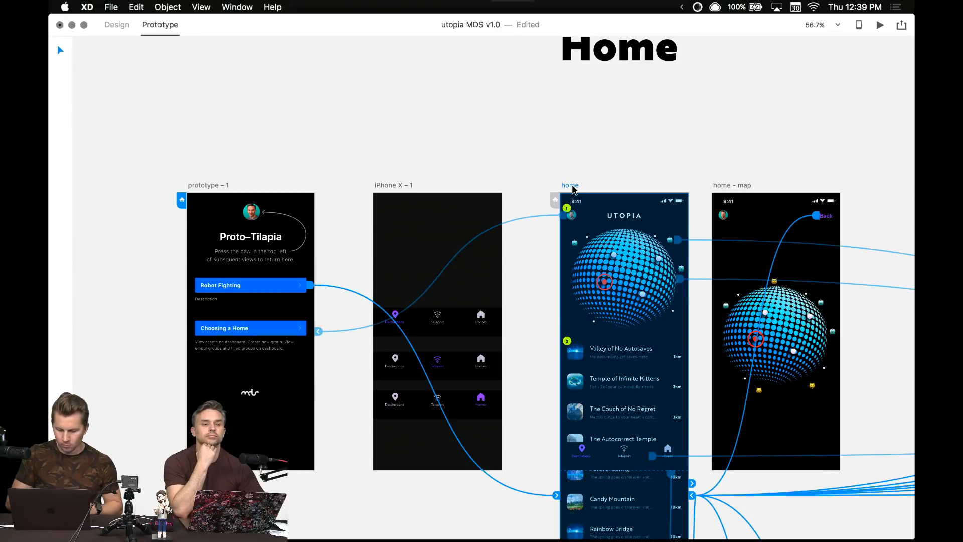
{"action": "key", "text": "super+Return"}
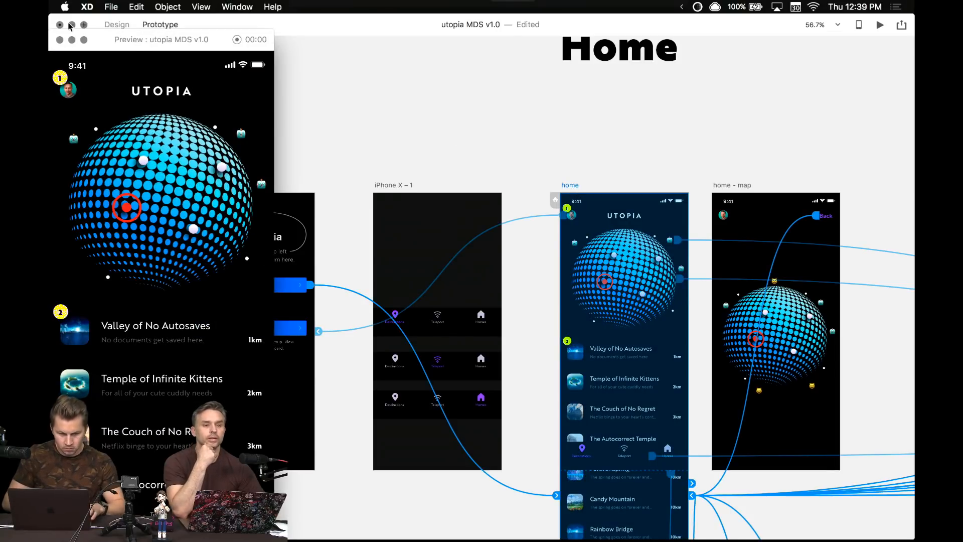
{"action": "left_click", "coordinate": [84, 40]}
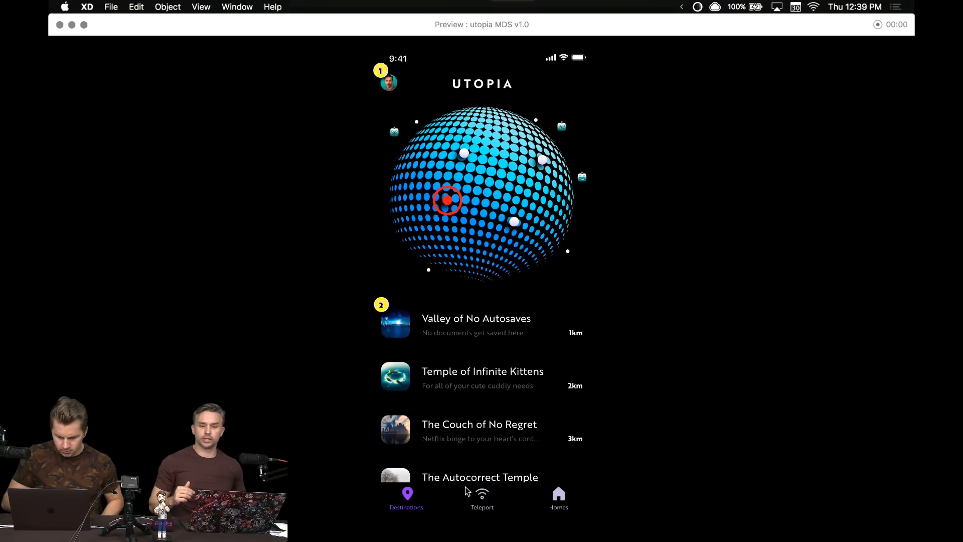
- Test the tab bar in the preview by switching repeatedly among the Destinations, Teleport and Homes screens
{"action": "left_click", "coordinate": [482, 495]}
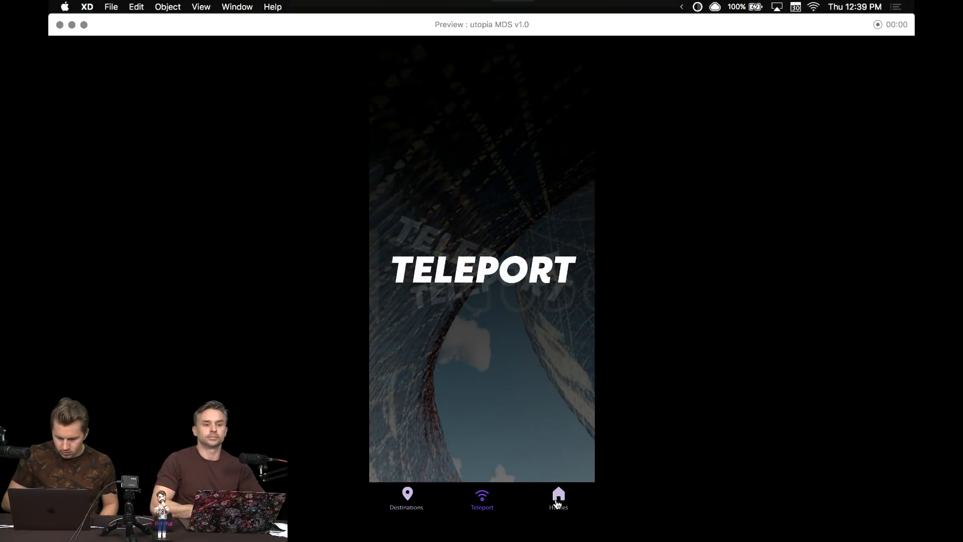
{"action": "left_click", "coordinate": [564, 502]}
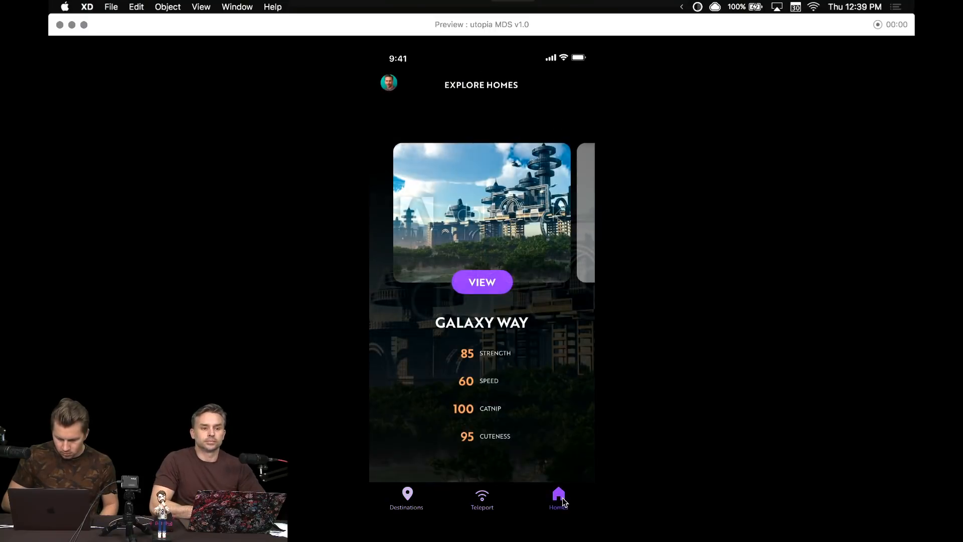
{"action": "left_click", "coordinate": [407, 502]}
{"action": "left_click", "coordinate": [481, 497]}
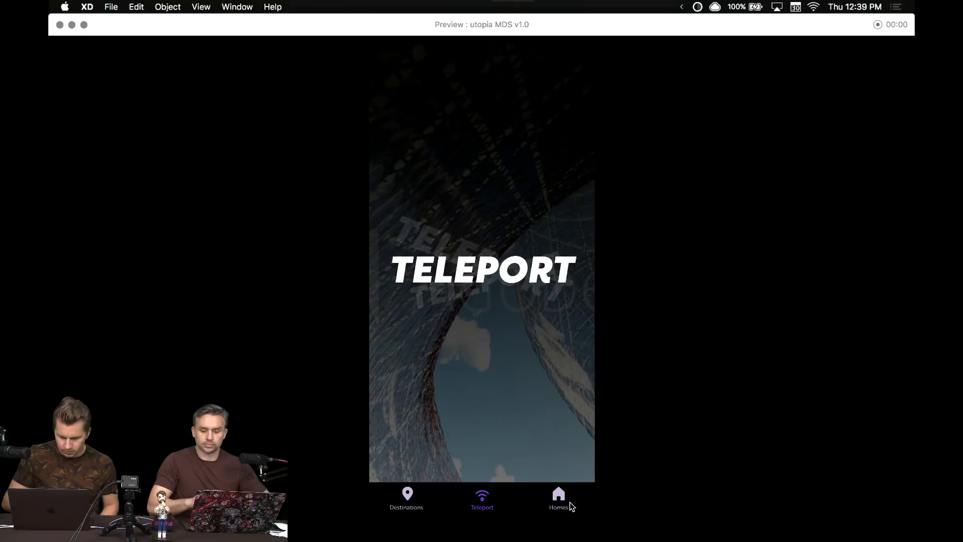
{"action": "left_click", "coordinate": [570, 504]}
{"action": "left_click", "coordinate": [482, 502]}
{"action": "left_click", "coordinate": [411, 499]}
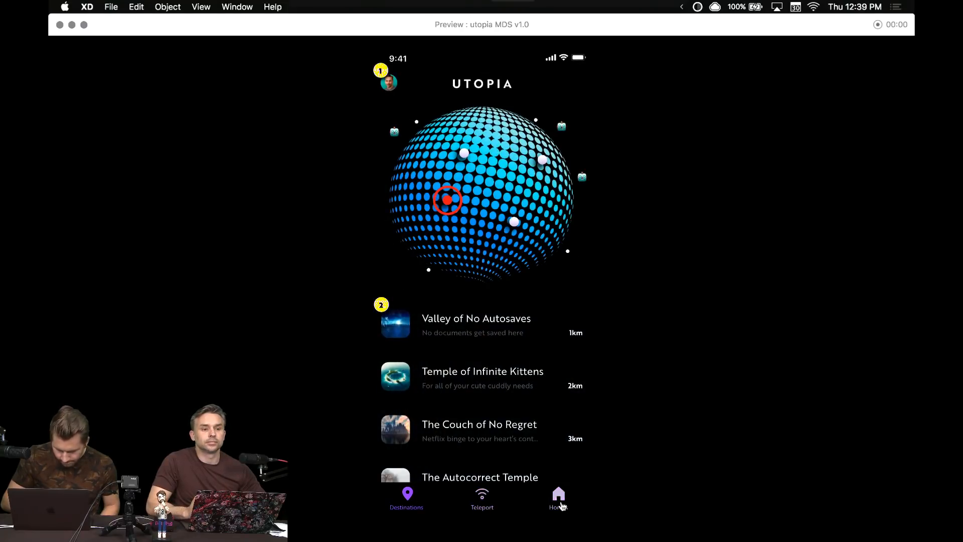
{"action": "left_click", "coordinate": [561, 503]}
{"action": "left_click", "coordinate": [423, 498]}
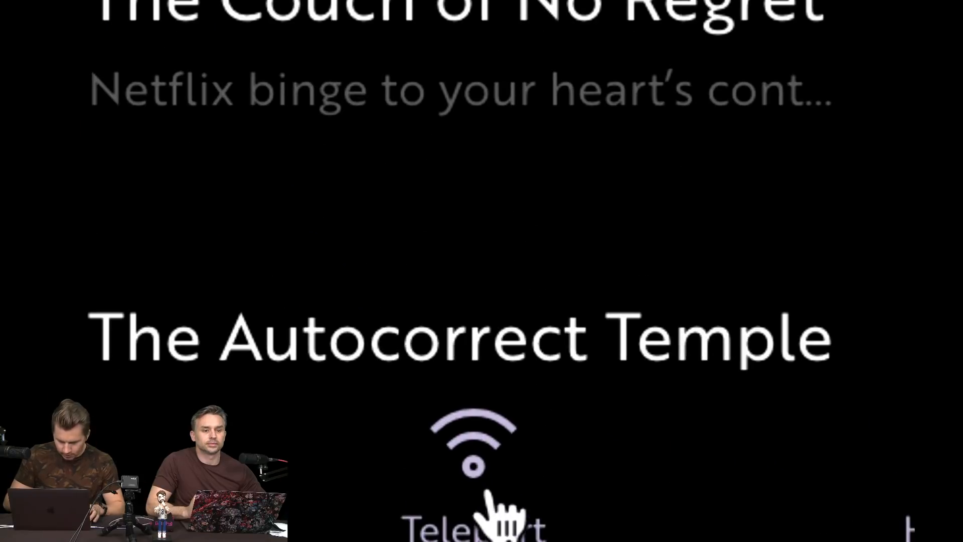
{"action": "left_click", "coordinate": [825, 470]}
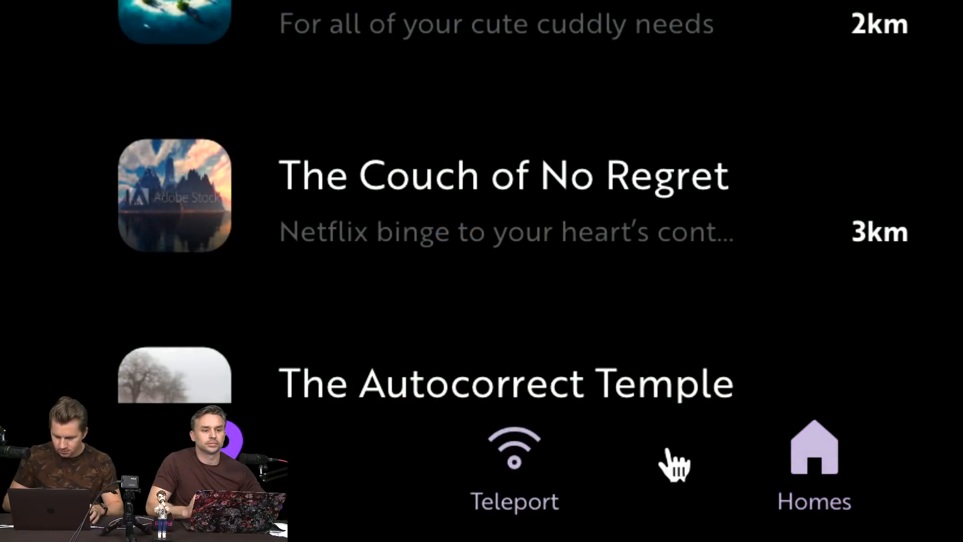
{"action": "left_click", "coordinate": [781, 461]}
{"action": "left_click", "coordinate": [497, 470]}
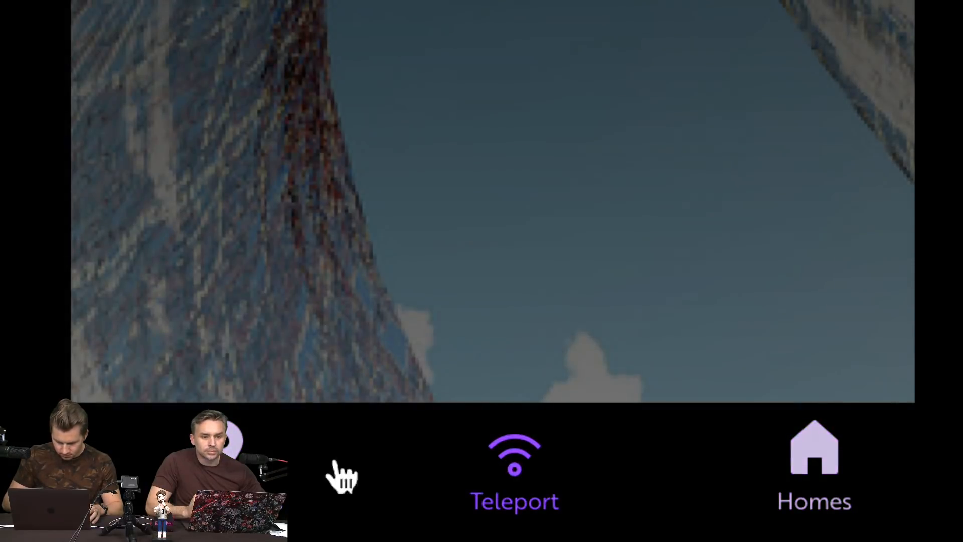
{"action": "left_click", "coordinate": [798, 469]}
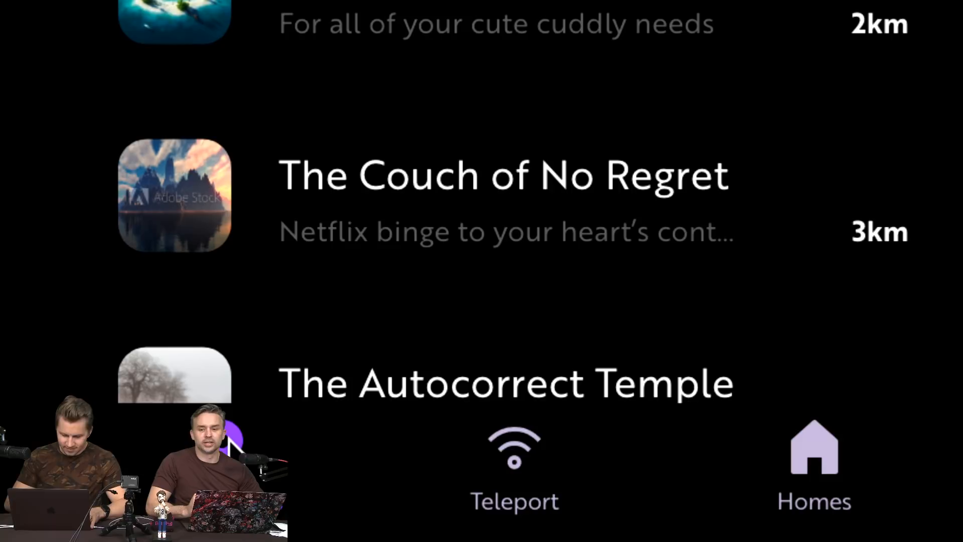
- Check how the home screen's destination list scrolls in the preview, and close the preview
{"action": "scroll", "coordinate": [301, 365], "scroll_direction": "up", "scroll_amount": 2}
{"action": "scroll", "coordinate": [296, 366], "scroll_direction": "down", "scroll_amount": 5}
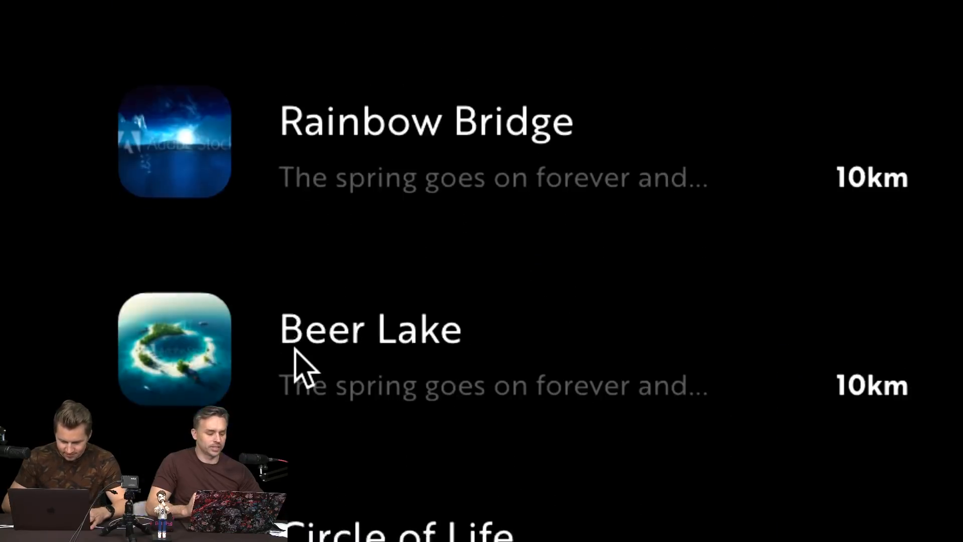
{"action": "scroll", "coordinate": [296, 361], "scroll_direction": "up", "scroll_amount": 5}
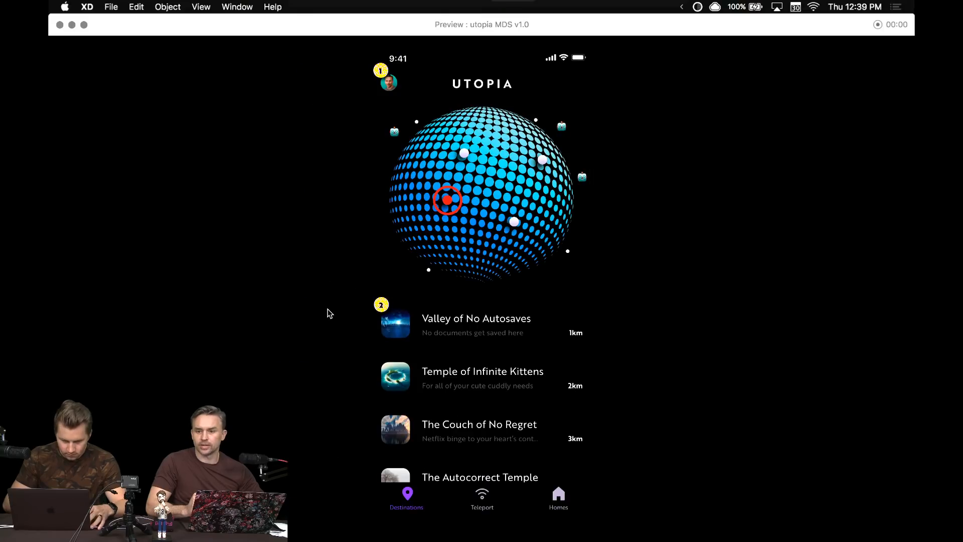
{"action": "key", "text": "super+w"}
{"action": "left_click", "coordinate": [347, 150]}
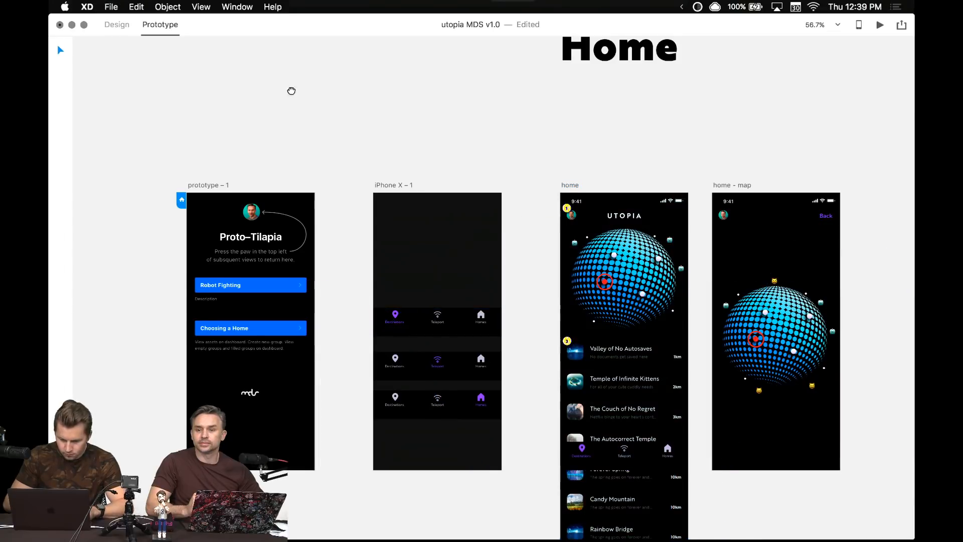
- Examine the row of Explore Homes artboards and the links attached to the Orions Belt screen
{"action": "scroll", "coordinate": [291, 125], "scroll_direction": "down", "scroll_amount": 3}
{"action": "scroll", "coordinate": [291, 125], "scroll_direction": "right", "scroll_amount": 3}
{"action": "scroll", "coordinate": [361, 310], "scroll_direction": "down", "scroll_amount": 15}
{"action": "scroll", "coordinate": [360, 310], "scroll_direction": "right", "scroll_amount": 4}
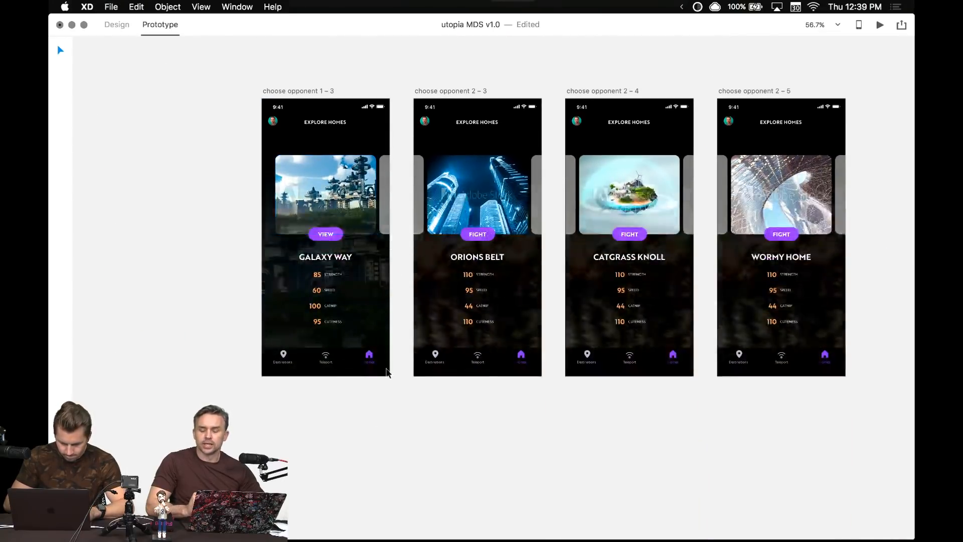
{"action": "left_click", "coordinate": [418, 319]}
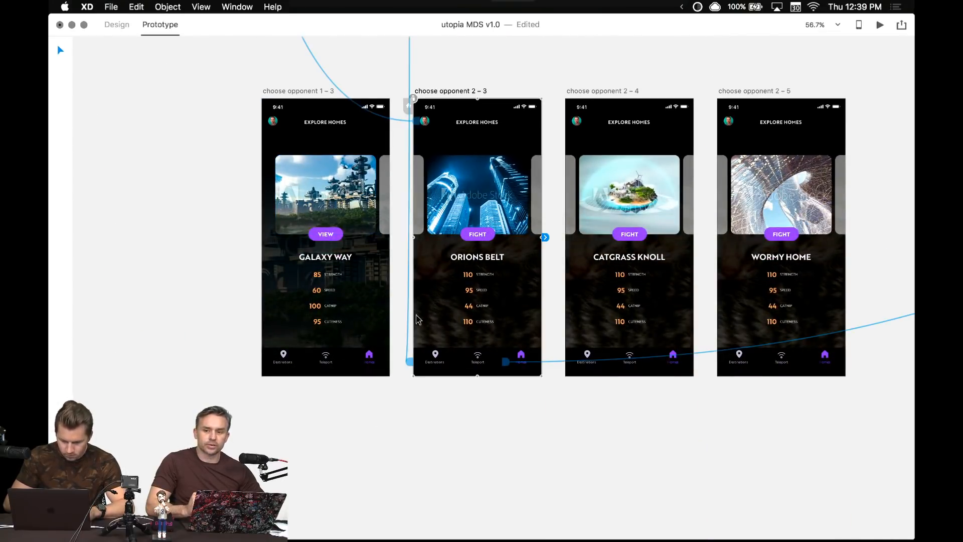
{"action": "left_click", "coordinate": [399, 328]}
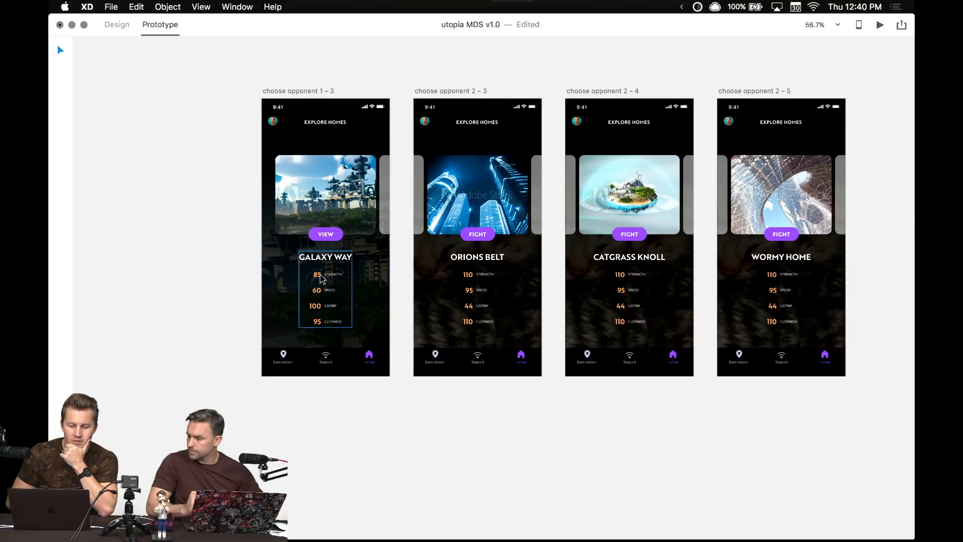
- Preview the home artboard and place the preview window over the canvas beside the home - map artboard
{"action": "scroll", "coordinate": [320, 275], "scroll_direction": "up", "scroll_amount": 4}
{"action": "scroll", "coordinate": [320, 274], "scroll_direction": "up", "scroll_amount": 15}
{"action": "scroll", "coordinate": [321, 277], "scroll_direction": "up", "scroll_amount": 10}
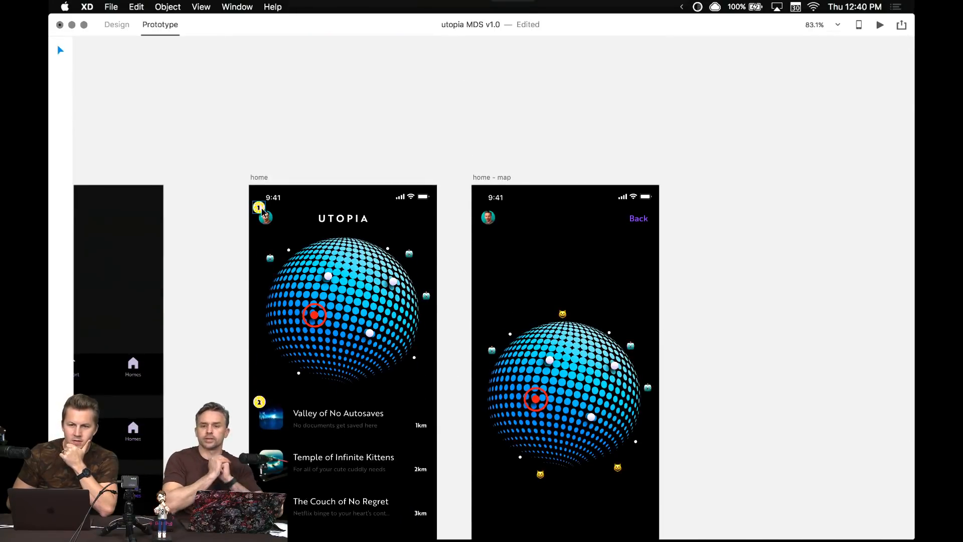
{"action": "scroll", "coordinate": [262, 213], "scroll_direction": "up", "scroll_amount": 3}
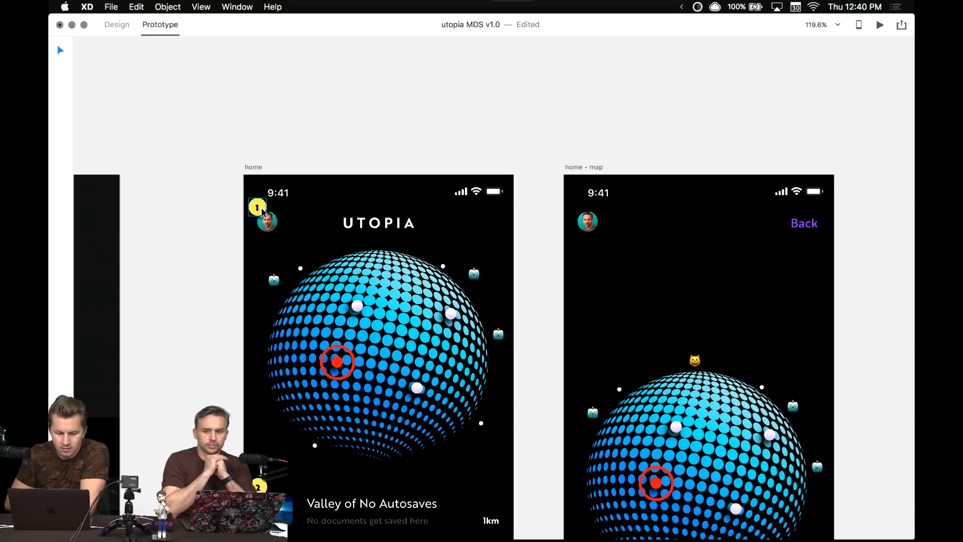
{"action": "scroll", "coordinate": [262, 211], "scroll_direction": "down", "scroll_amount": 2}
{"action": "left_click", "coordinate": [247, 152]}
{"action": "key", "text": "super+Return"}
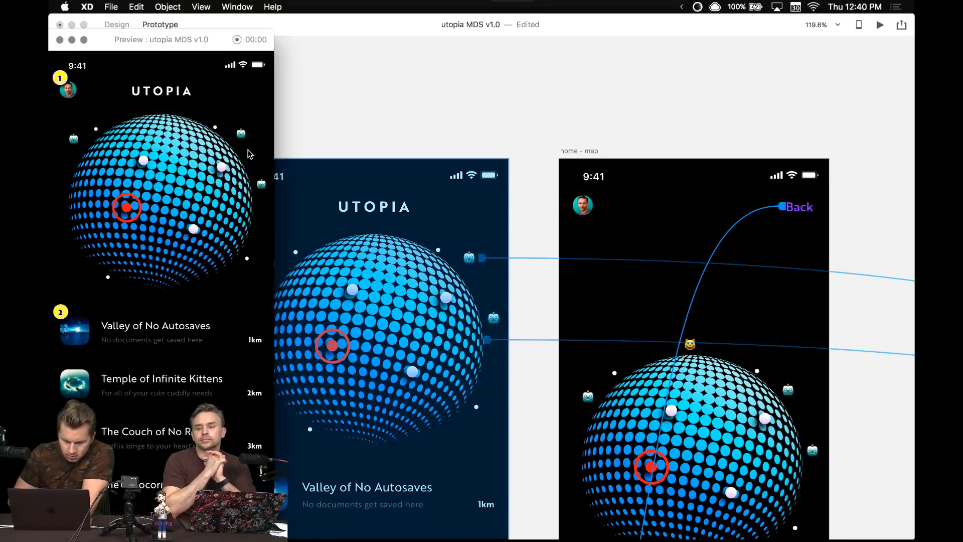
{"action": "left_click_drag", "start_coordinate": [203, 38], "coordinate": [447, 23]}
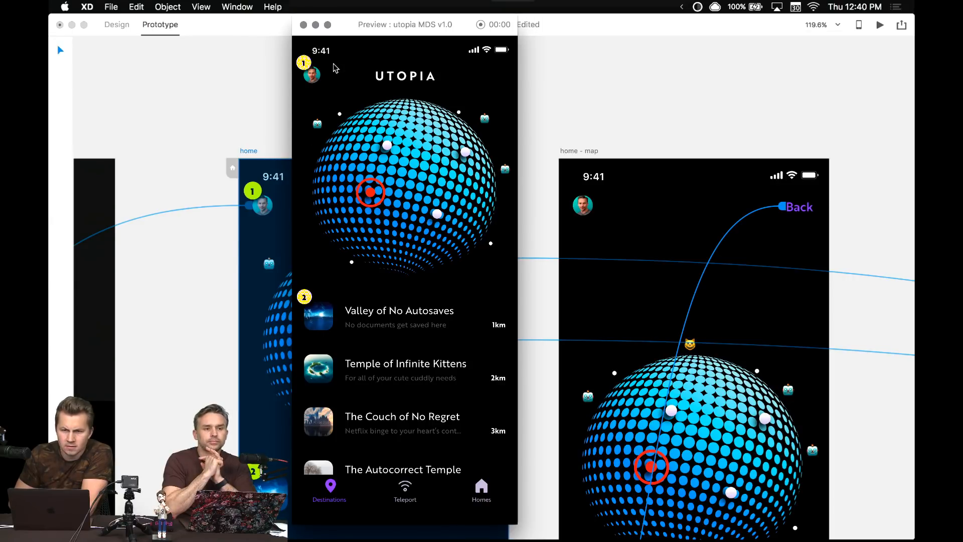
- Examine markers 1 and 2 on the previewed home screen and the Annotations below the list, and close the preview
{"action": "scroll", "coordinate": [330, 137], "scroll_direction": "down", "scroll_amount": 2}
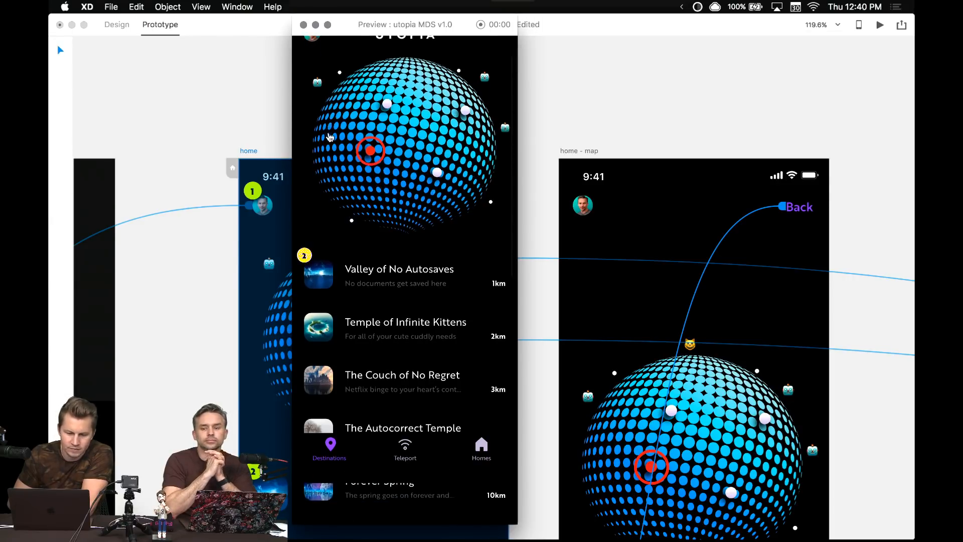
{"action": "scroll", "coordinate": [330, 141], "scroll_direction": "up", "scroll_amount": 2}
{"action": "scroll", "coordinate": [331, 145], "scroll_direction": "down", "scroll_amount": 2}
{"action": "scroll", "coordinate": [331, 145], "scroll_direction": "down", "scroll_amount": 1}
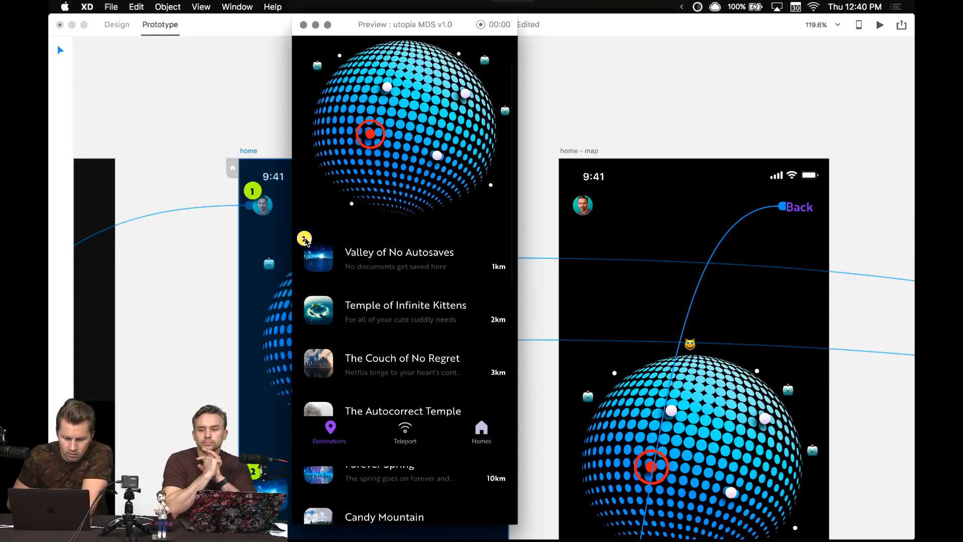
{"action": "scroll", "coordinate": [307, 242], "scroll_direction": "down", "scroll_amount": 15}
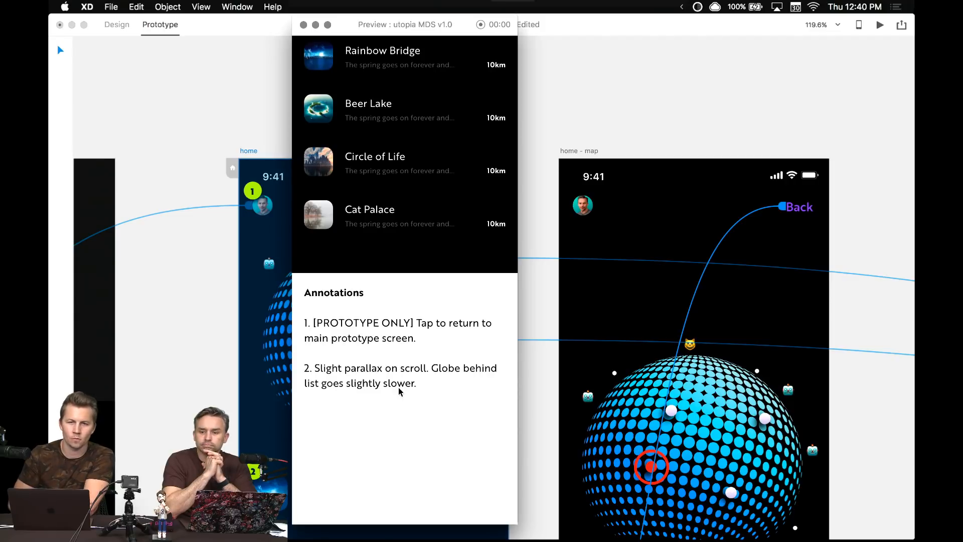
{"action": "scroll", "coordinate": [400, 377], "scroll_direction": "up", "scroll_amount": 3}
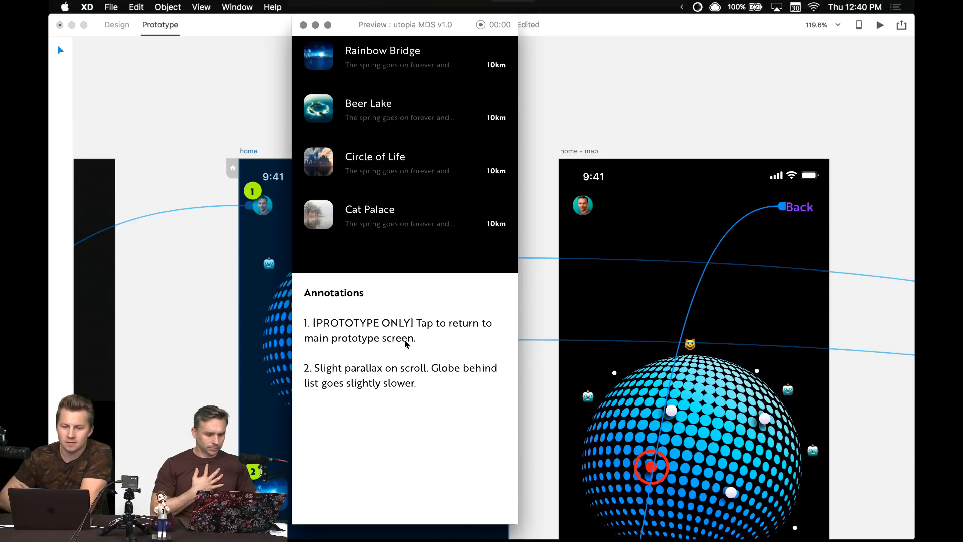
{"action": "scroll", "coordinate": [379, 240], "scroll_direction": "up", "scroll_amount": 15}
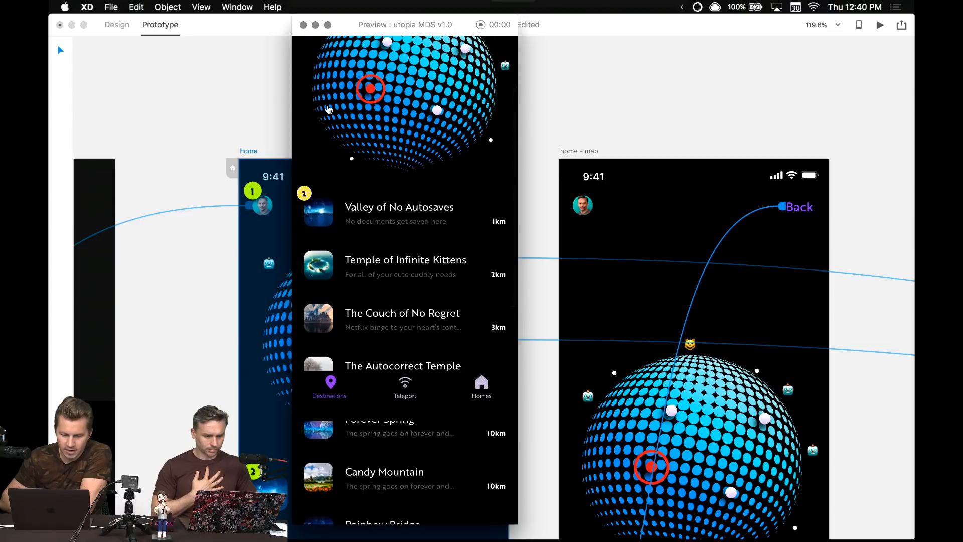
{"action": "scroll", "coordinate": [319, 95], "scroll_direction": "down", "scroll_amount": 15}
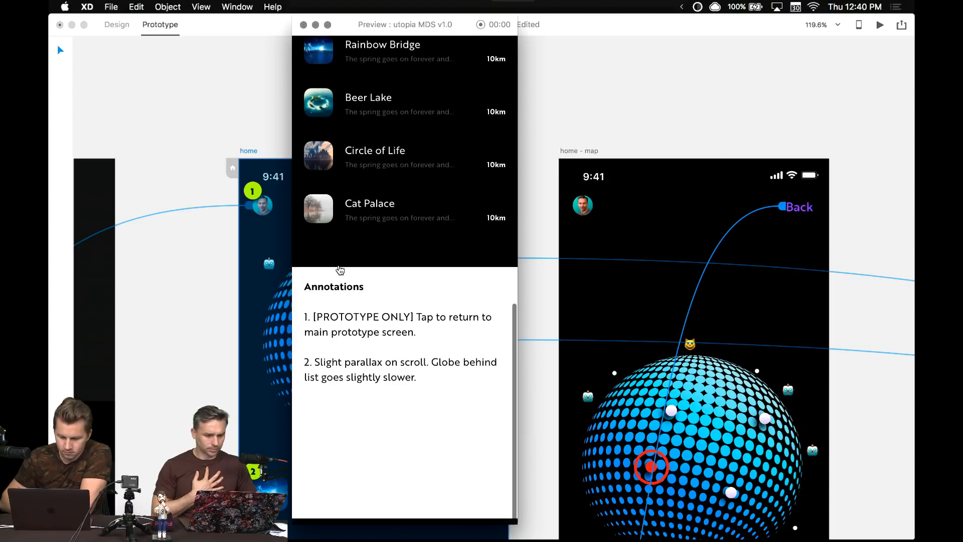
{"action": "left_click", "coordinate": [303, 25]}
{"action": "left_click", "coordinate": [263, 81]}
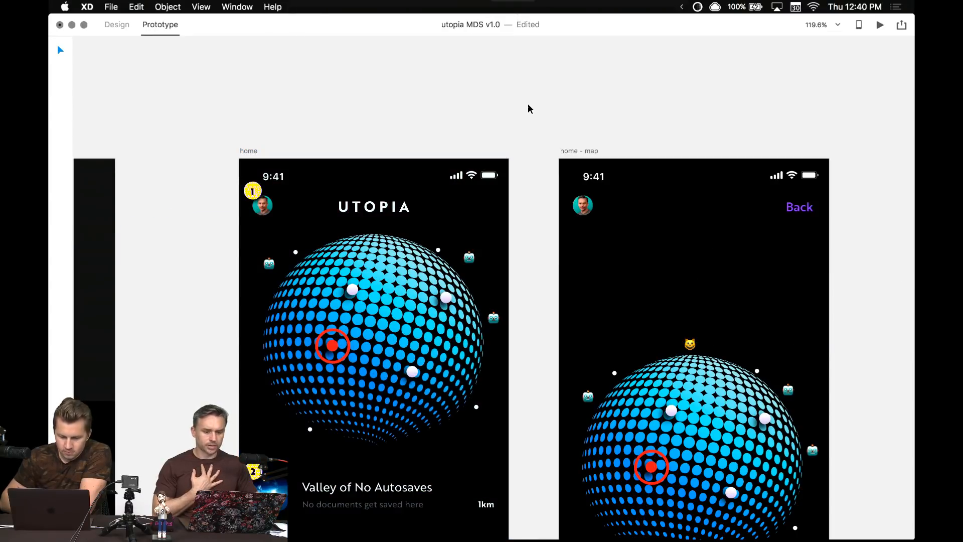
- Switch to Chrome and look through the shared prototypes Utopia Settlement, housopia and Untitled-11
{"action": "scroll", "coordinate": [549, 187], "scroll_direction": "down", "scroll_amount": 3}
{"action": "scroll", "coordinate": [531, 273], "scroll_direction": "down", "scroll_amount": 5}
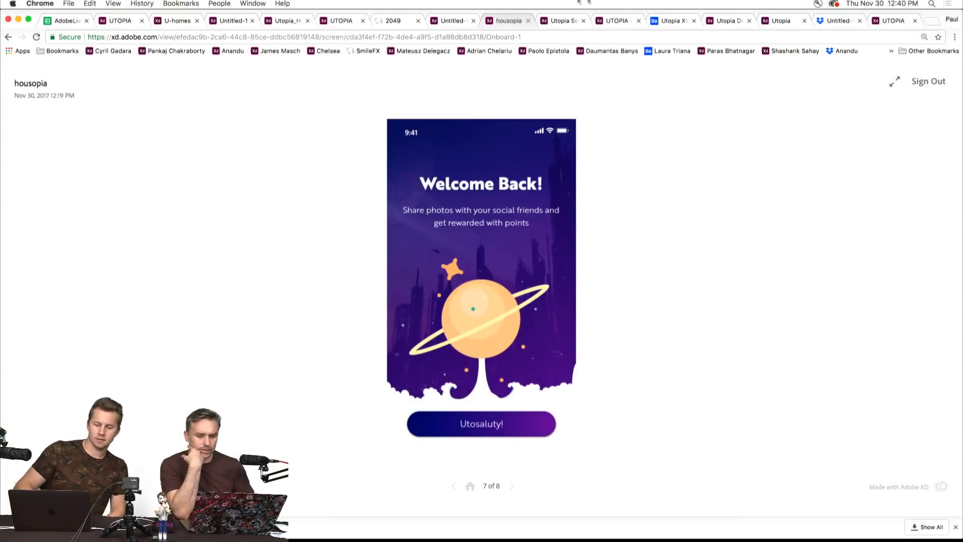
{"action": "left_click", "coordinate": [567, 21]}
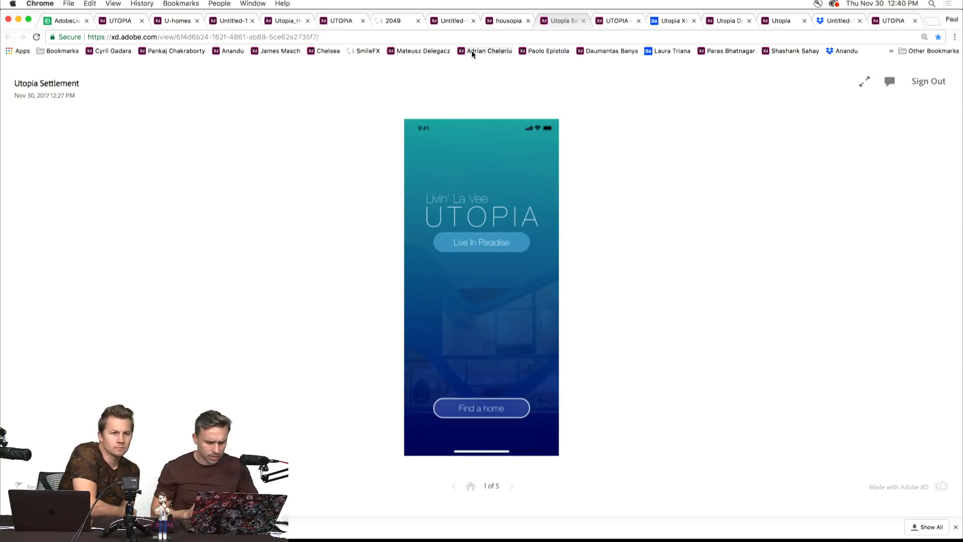
{"action": "left_click", "coordinate": [501, 21]}
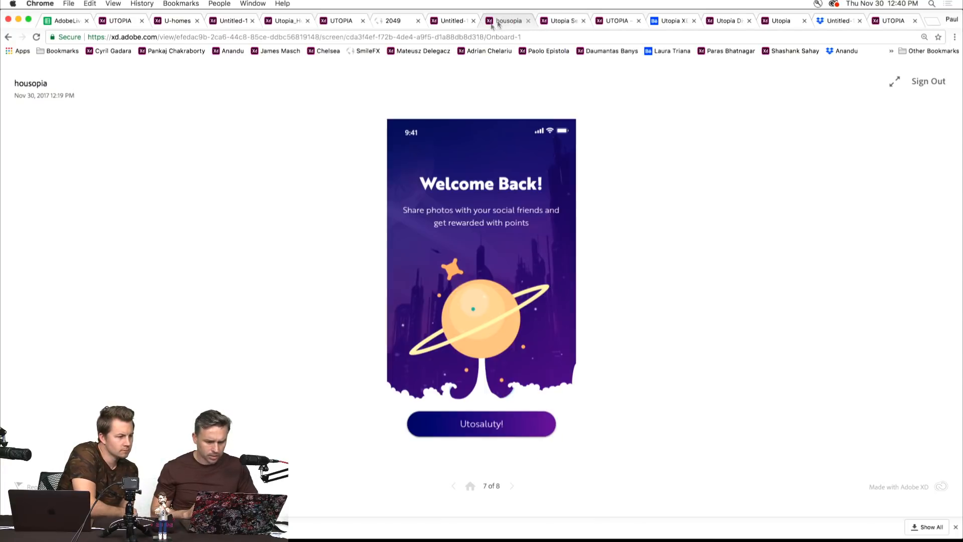
{"action": "left_click", "coordinate": [406, 51]}
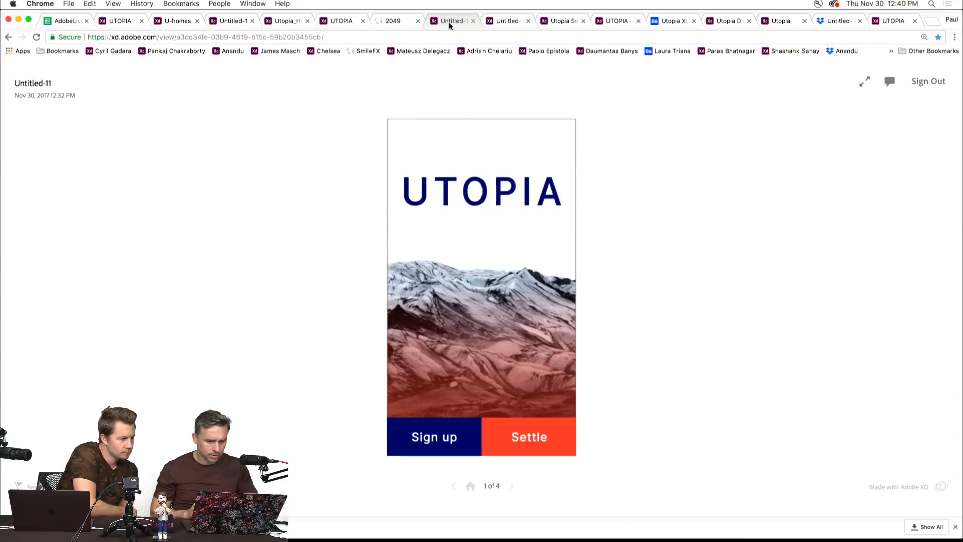
- Open the Utopia Settlement prototype, follow Find a home, and view the La Bomba Tierra listing from the settlement map
{"action": "left_click", "coordinate": [477, 53]}
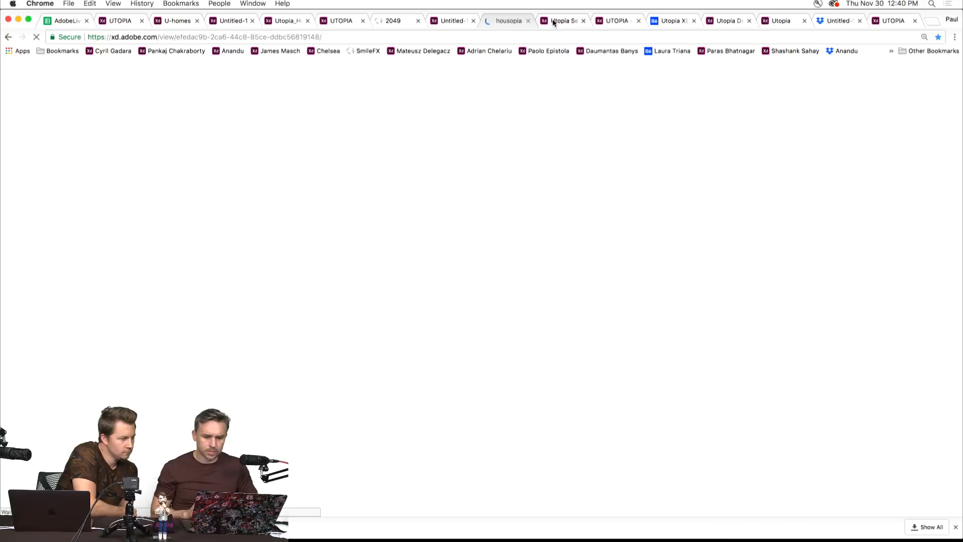
{"action": "left_click", "coordinate": [552, 20]}
{"action": "left_click", "coordinate": [530, 51]}
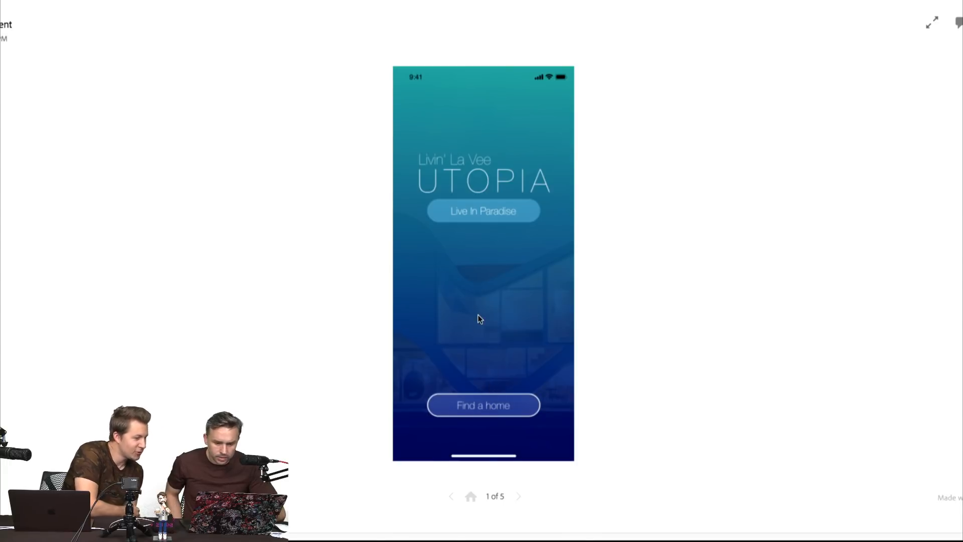
{"action": "left_click", "coordinate": [482, 411]}
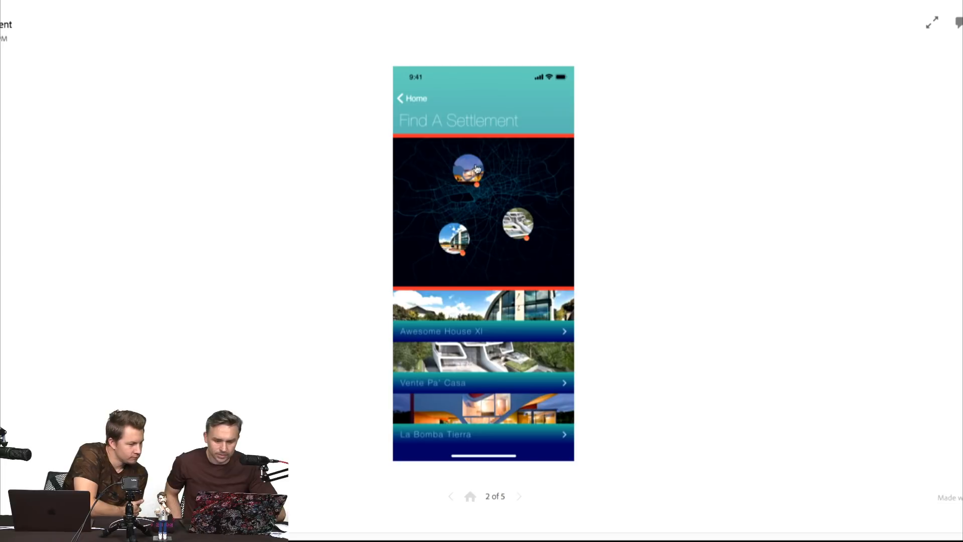
{"action": "scroll", "coordinate": [427, 213], "scroll_direction": "down", "scroll_amount": 1}
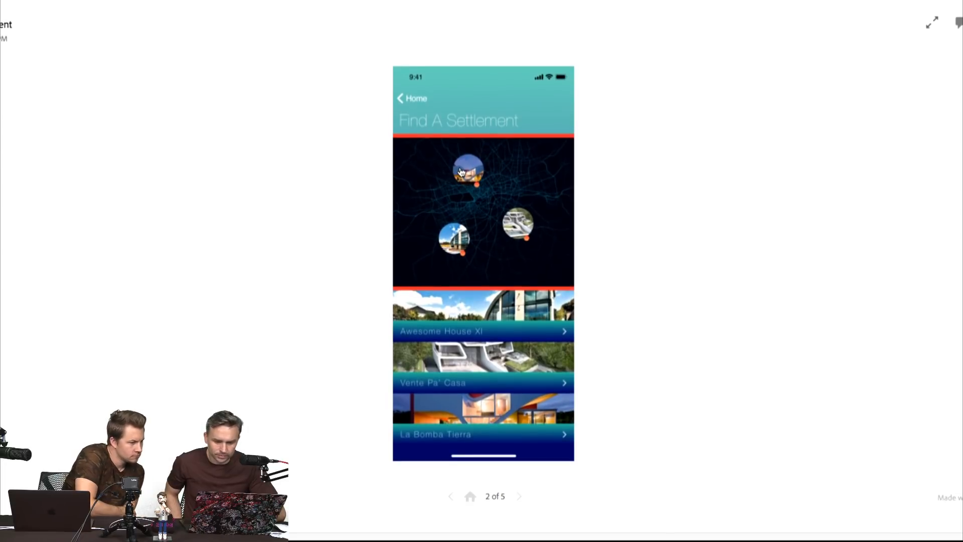
{"action": "left_click", "coordinate": [461, 170]}
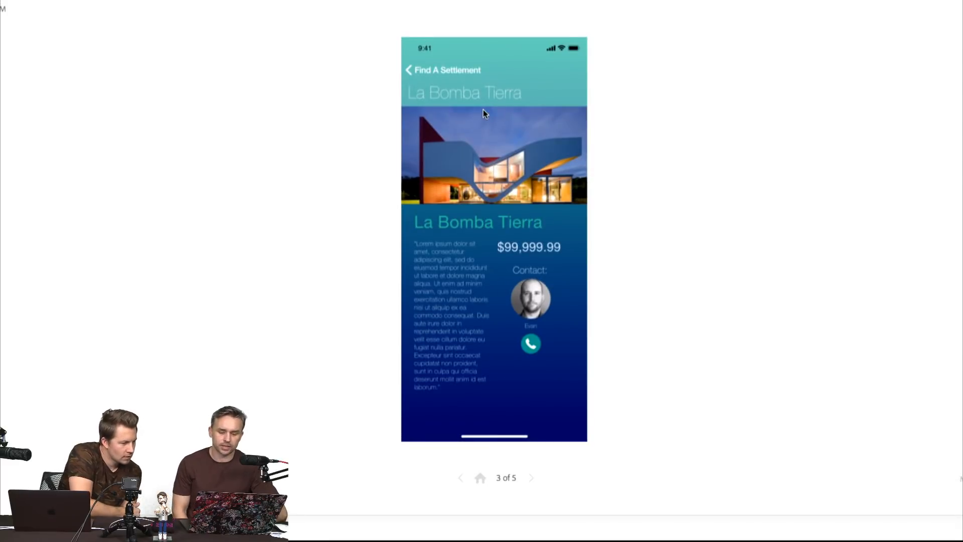
- View the Awesome House XI and Vente Pa' Casa listings from the map, and return to the Find A Settlement screen
{"action": "left_click", "coordinate": [412, 71]}
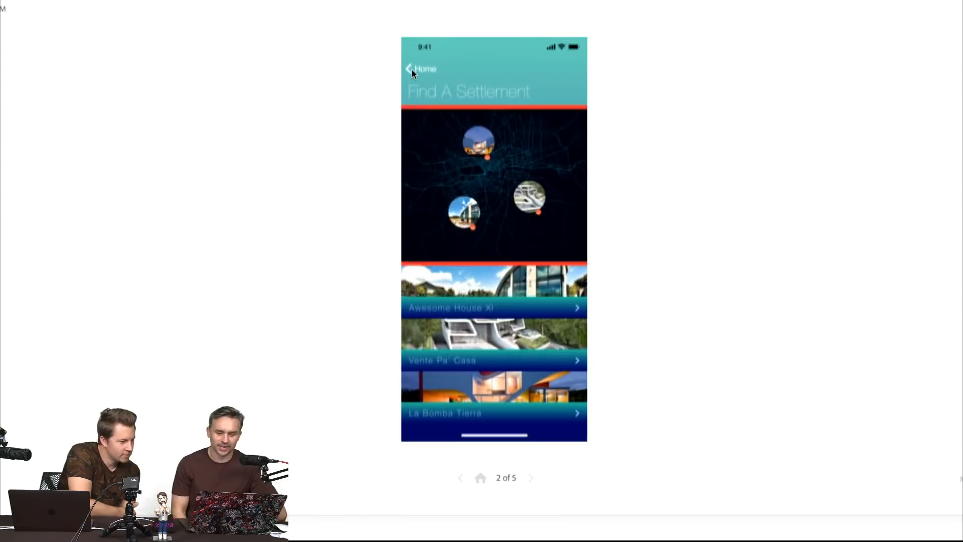
{"action": "left_click", "coordinate": [465, 214]}
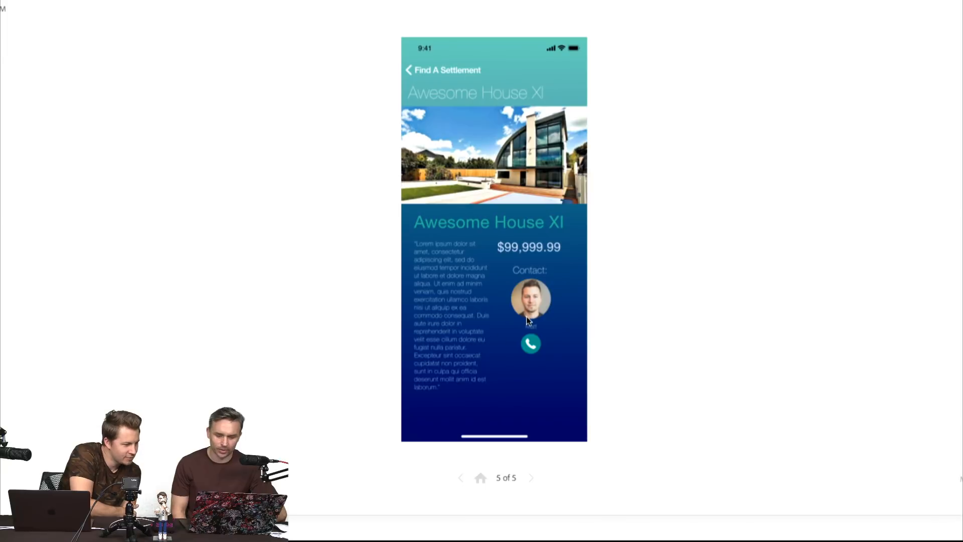
{"action": "left_click", "coordinate": [438, 72]}
{"action": "left_click", "coordinate": [529, 192]}
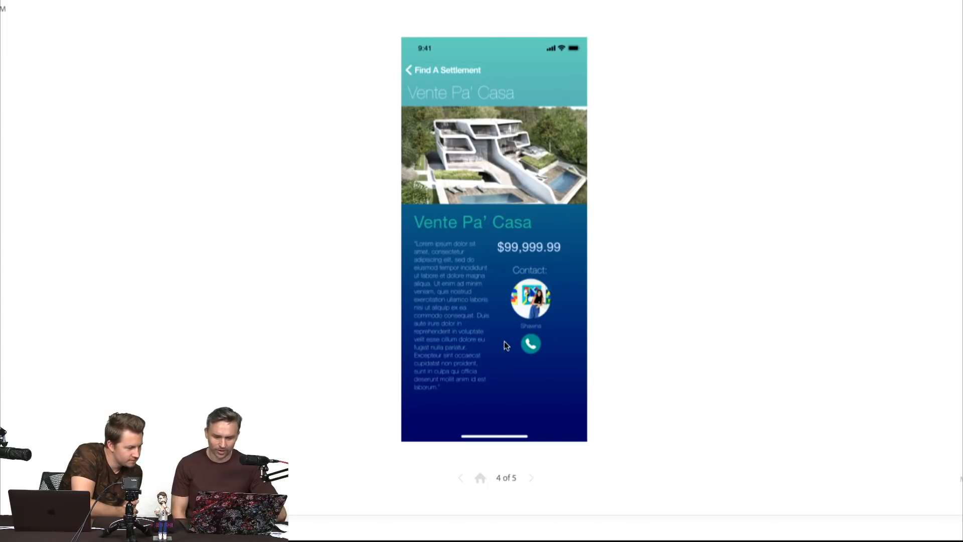
{"action": "left_click", "coordinate": [437, 70]}
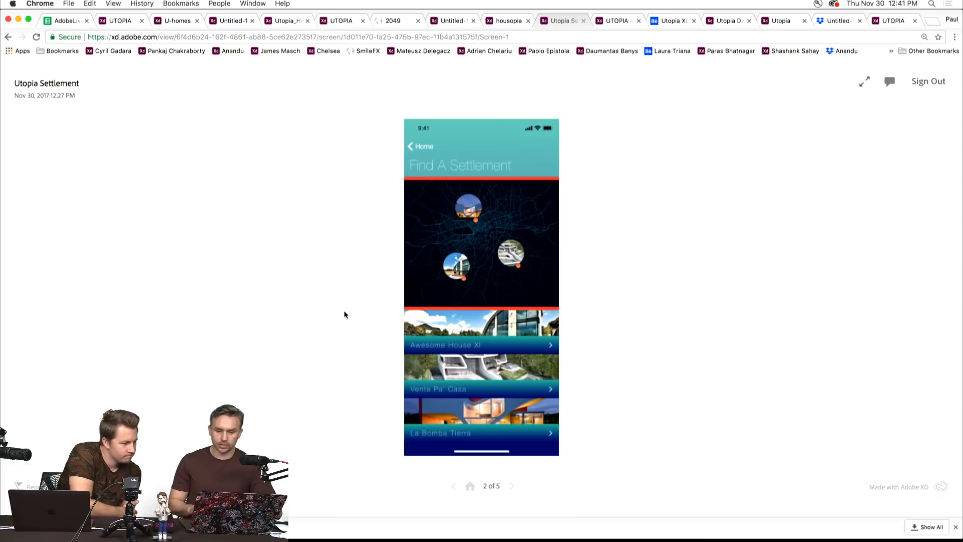
- Open the "Want to settle on Utopia?" prototype, answer "Yes, I do" to all three questions, and submit the e-mail form
{"action": "left_click", "coordinate": [616, 21]}
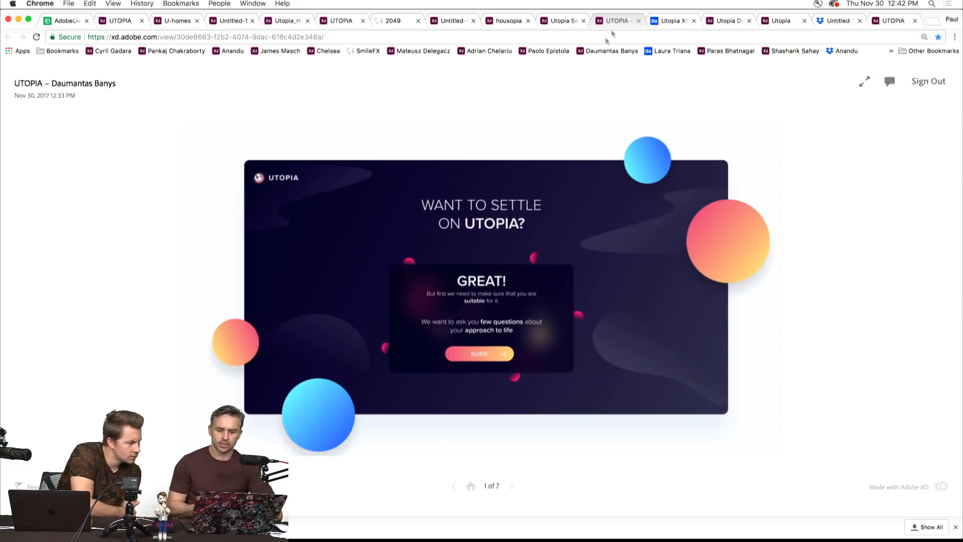
{"action": "left_click", "coordinate": [346, 237]}
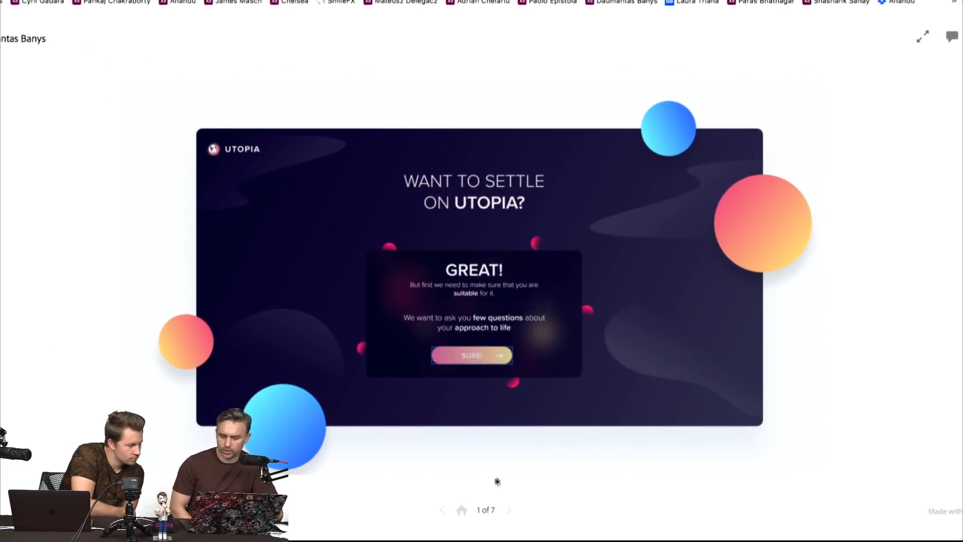
{"action": "left_click", "coordinate": [470, 357]}
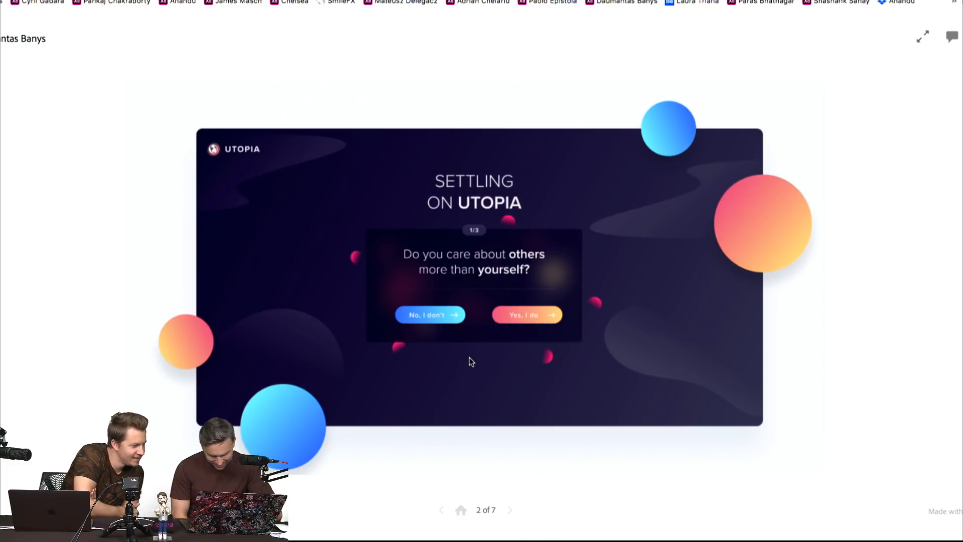
{"action": "left_click", "coordinate": [510, 318]}
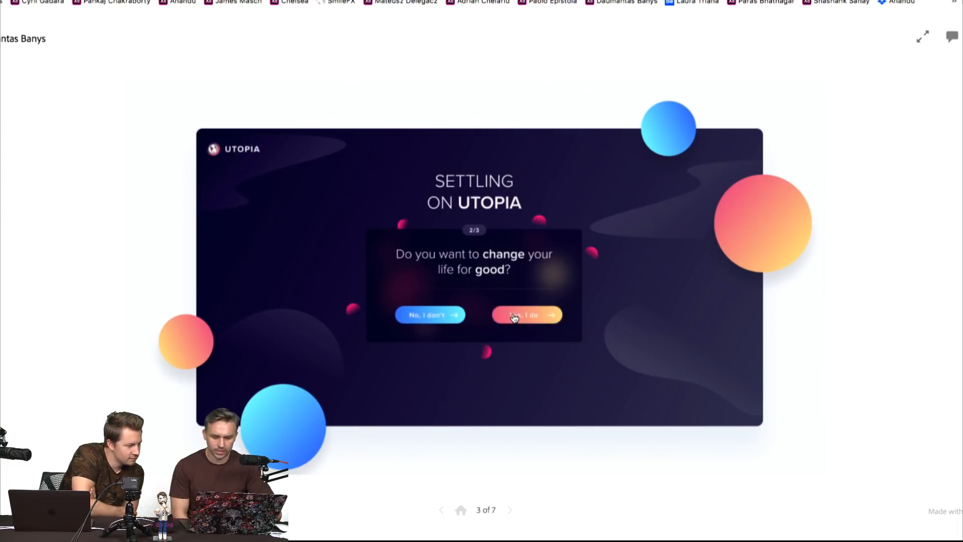
{"action": "left_click", "coordinate": [513, 315]}
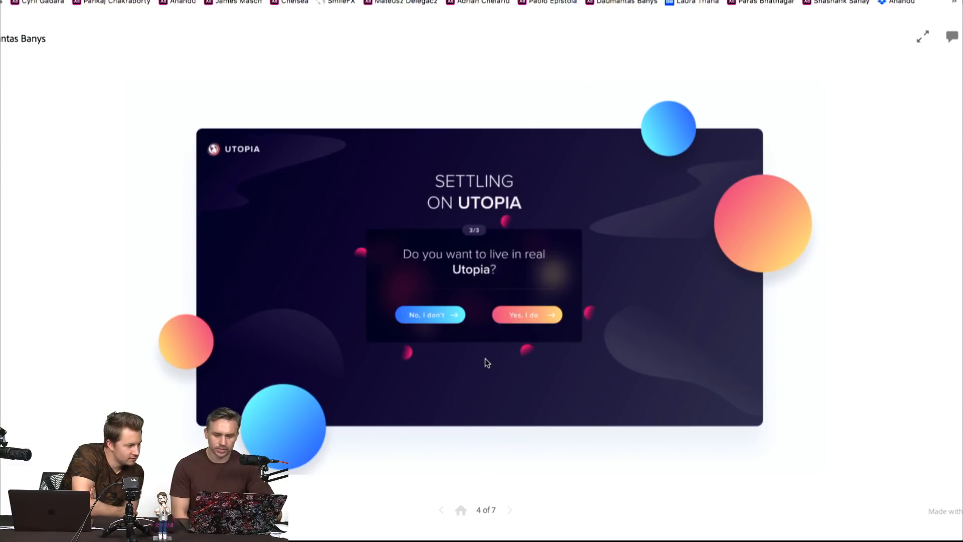
{"action": "left_click", "coordinate": [507, 318]}
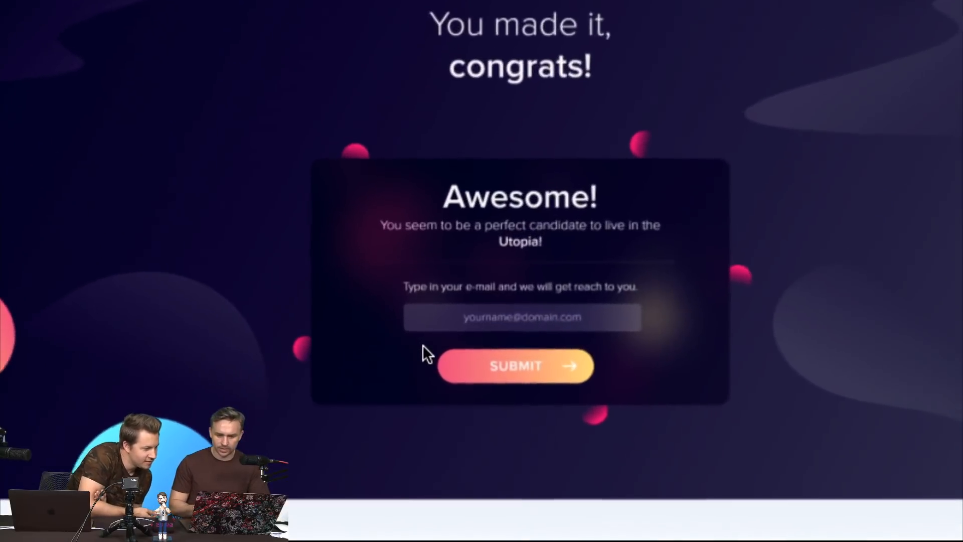
{"action": "left_click", "coordinate": [537, 369]}
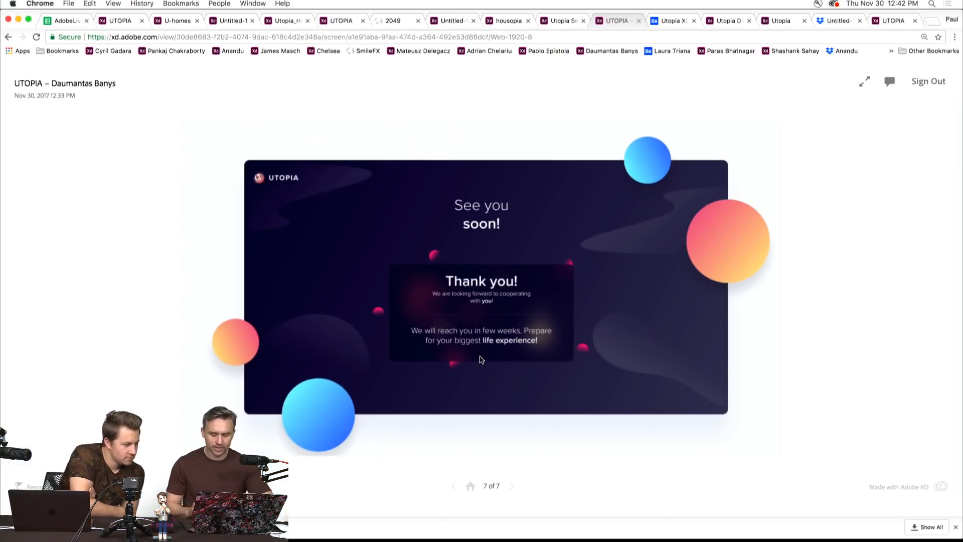
- Open the Utopia XD - Adobe Contest project on Behance and follow its author
{"action": "left_click", "coordinate": [670, 23]}
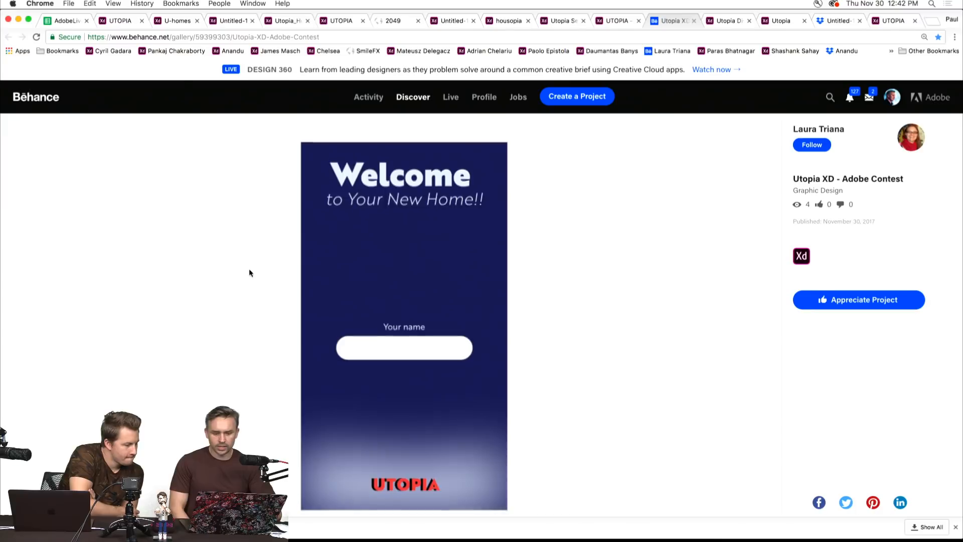
{"action": "scroll", "coordinate": [250, 273], "scroll_direction": "down", "scroll_amount": 1}
{"action": "left_click", "coordinate": [822, 150]}
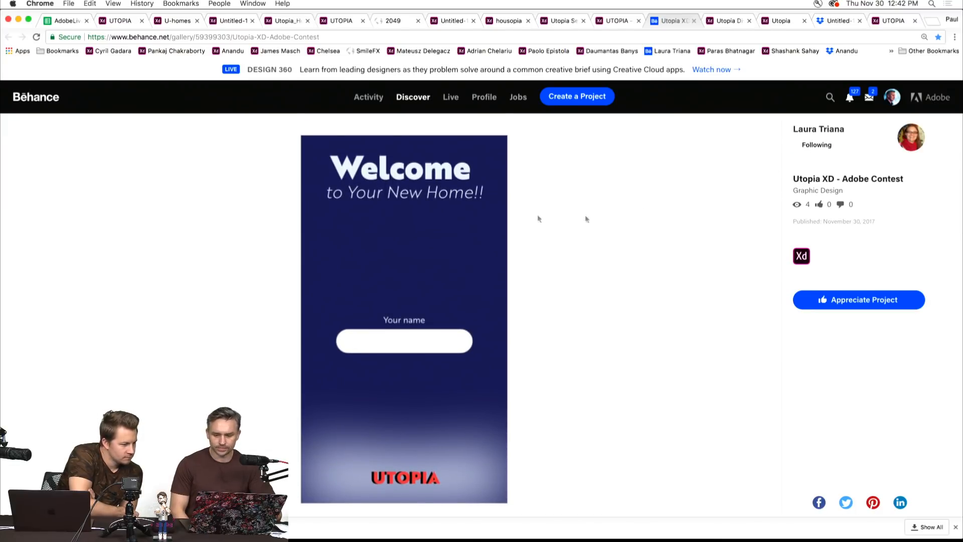
{"action": "scroll", "coordinate": [258, 216], "scroll_direction": "down", "scroll_amount": 3}
{"action": "scroll", "coordinate": [258, 216], "scroll_direction": "up", "scroll_amount": 3}
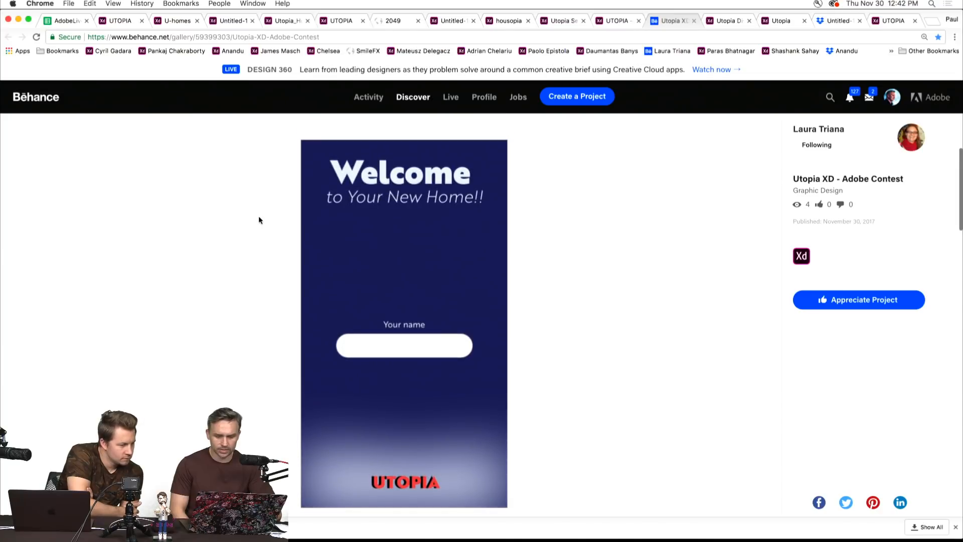
- Advance the embedded prototype past the name field, browse the house styles, and select the traditional house with the double garage
{"action": "left_click", "coordinate": [320, 225]}
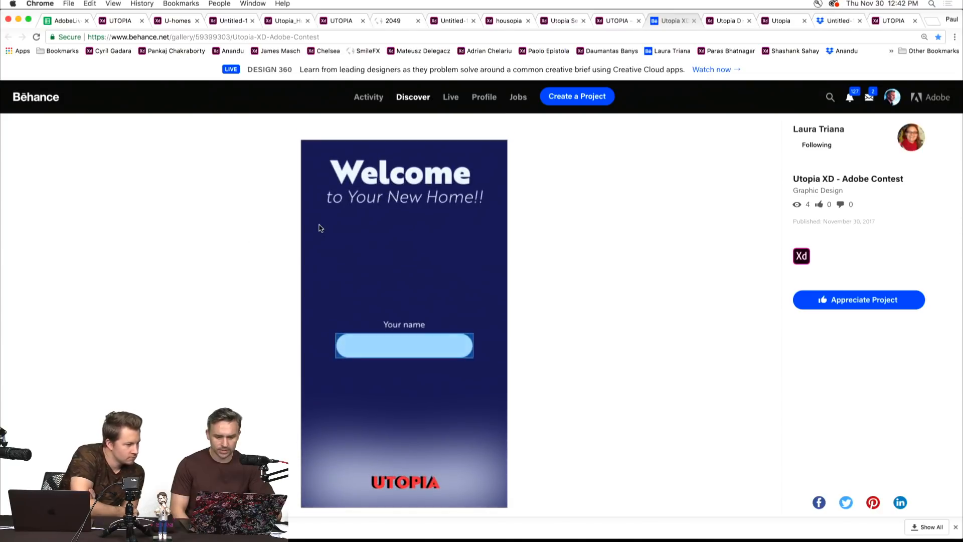
{"action": "left_click", "coordinate": [389, 349]}
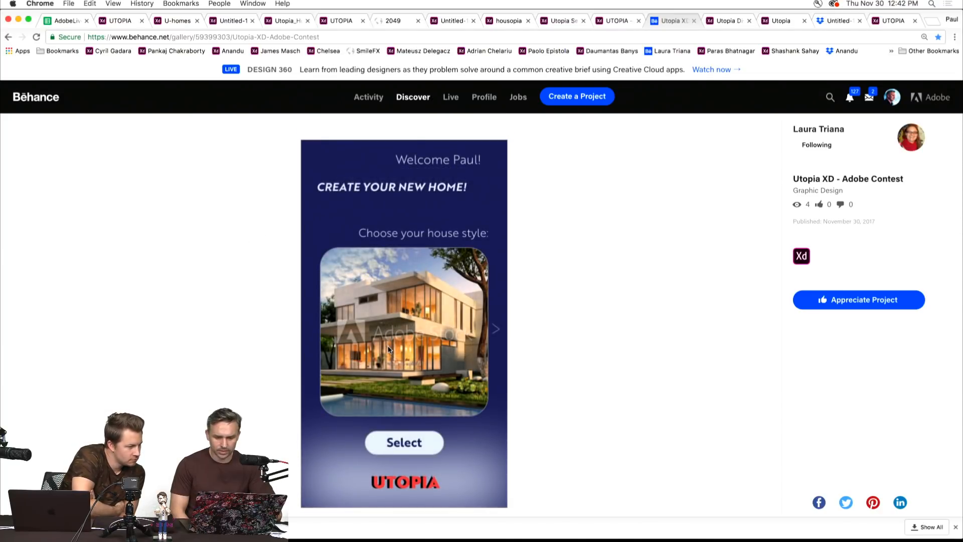
{"action": "left_click", "coordinate": [327, 194]}
{"action": "left_click", "coordinate": [337, 234]}
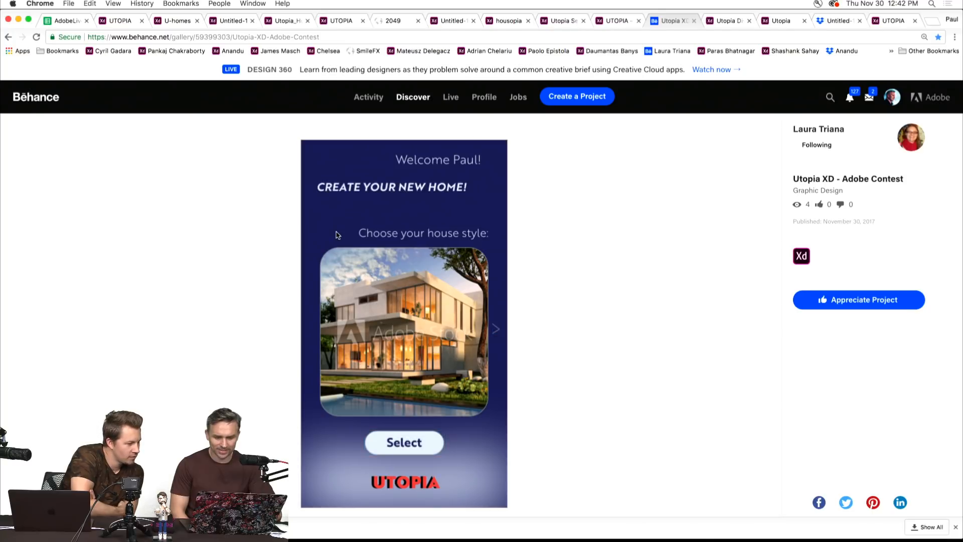
{"action": "left_click", "coordinate": [433, 320]}
{"action": "left_click", "coordinate": [498, 330]}
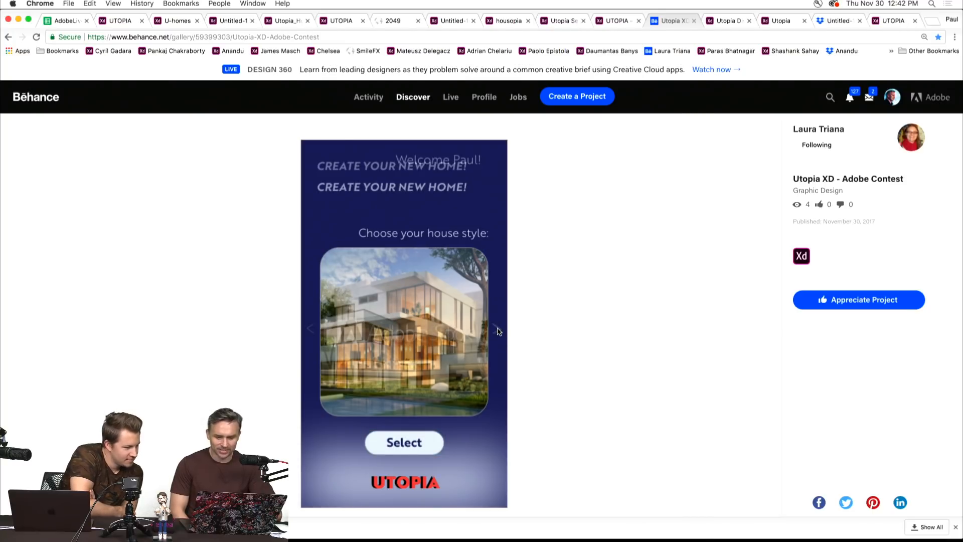
{"action": "left_click", "coordinate": [424, 300]}
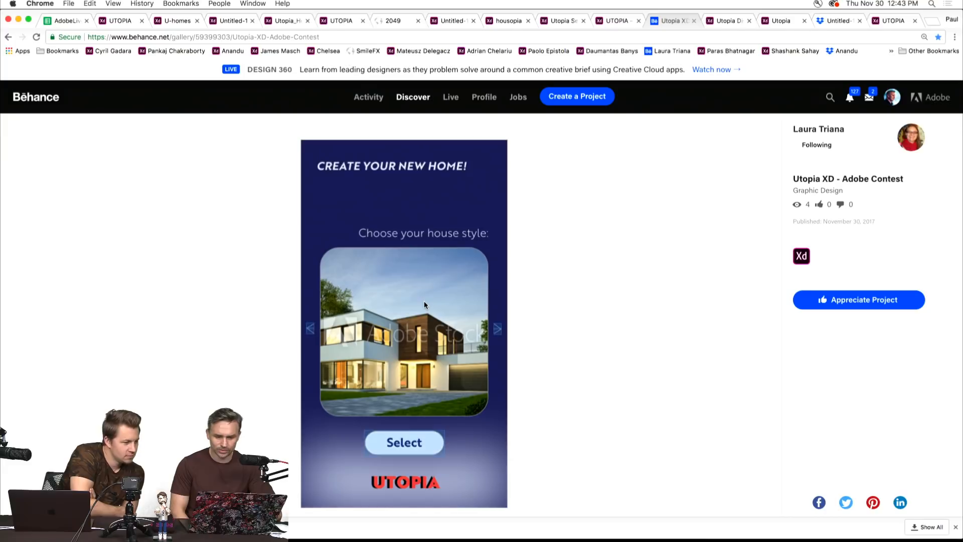
{"action": "left_click", "coordinate": [497, 330]}
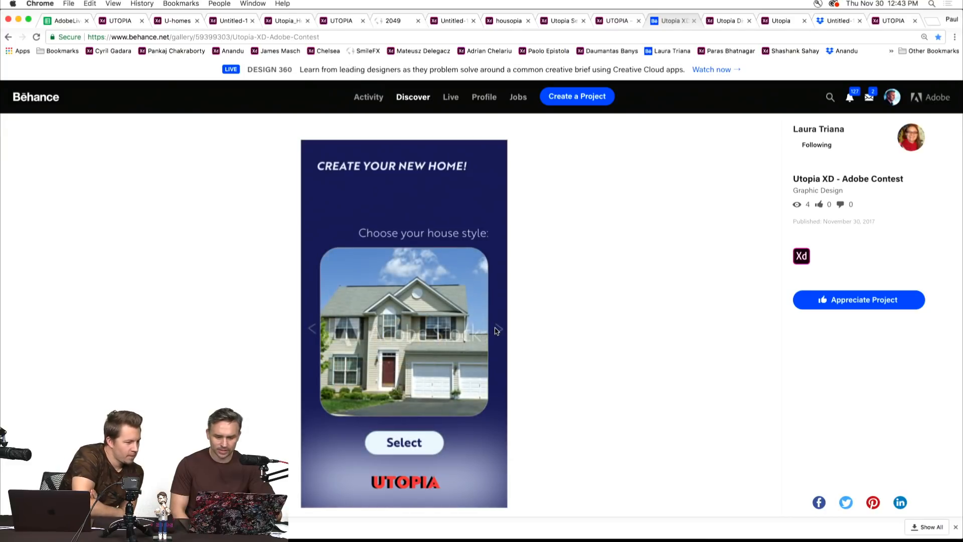
{"action": "left_click", "coordinate": [393, 441]}
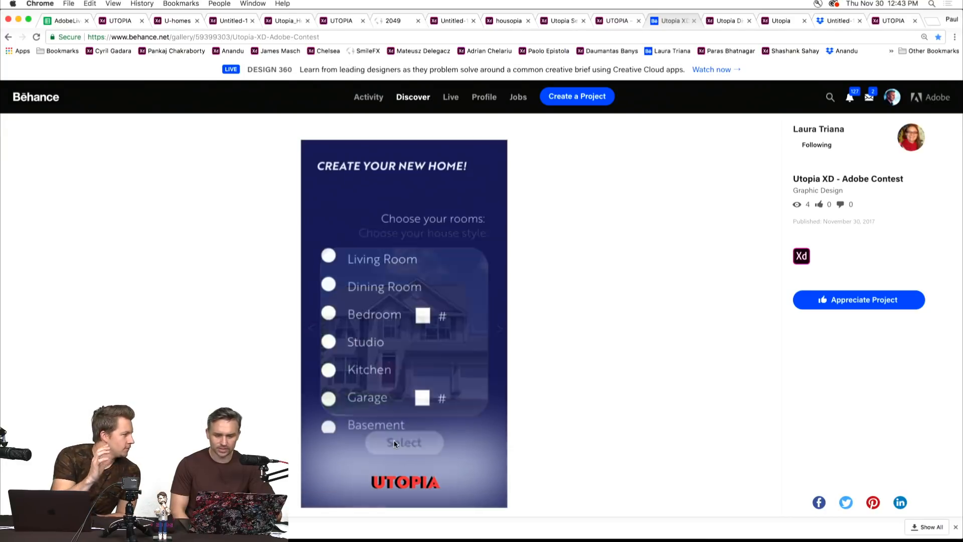
- Examine the Choose your rooms list in the embedded prototype and the page around it
{"action": "scroll", "coordinate": [353, 252], "scroll_direction": "down", "scroll_amount": 2}
{"action": "scroll", "coordinate": [353, 253], "scroll_direction": "up", "scroll_amount": 2}
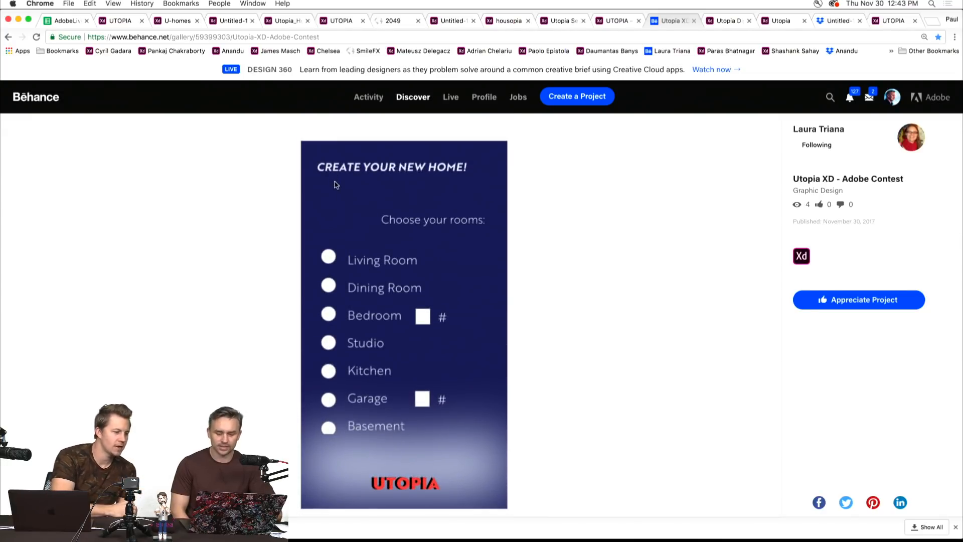
{"action": "scroll", "coordinate": [435, 214], "scroll_direction": "down", "scroll_amount": 3}
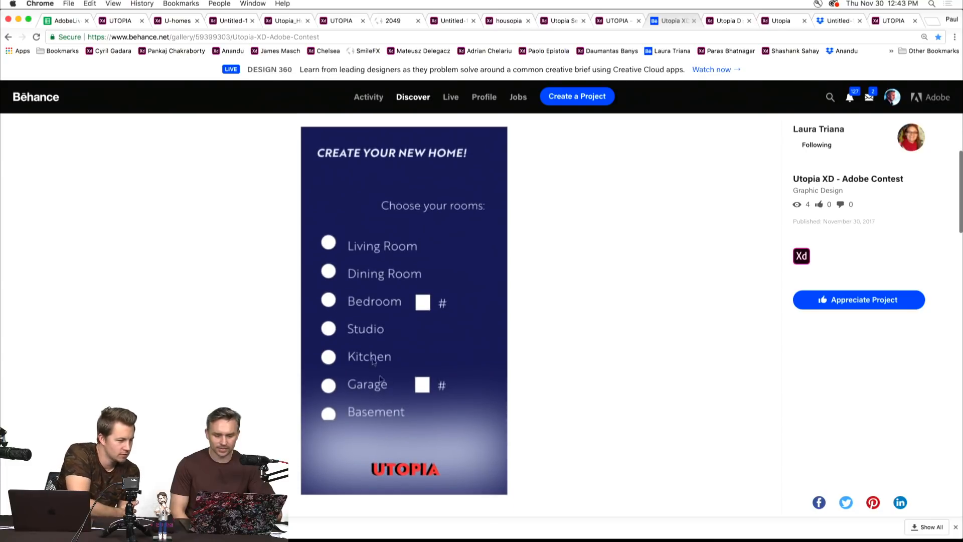
{"action": "scroll", "coordinate": [420, 445], "scroll_direction": "down", "scroll_amount": 2}
{"action": "scroll", "coordinate": [420, 445], "scroll_direction": "up", "scroll_amount": 4}
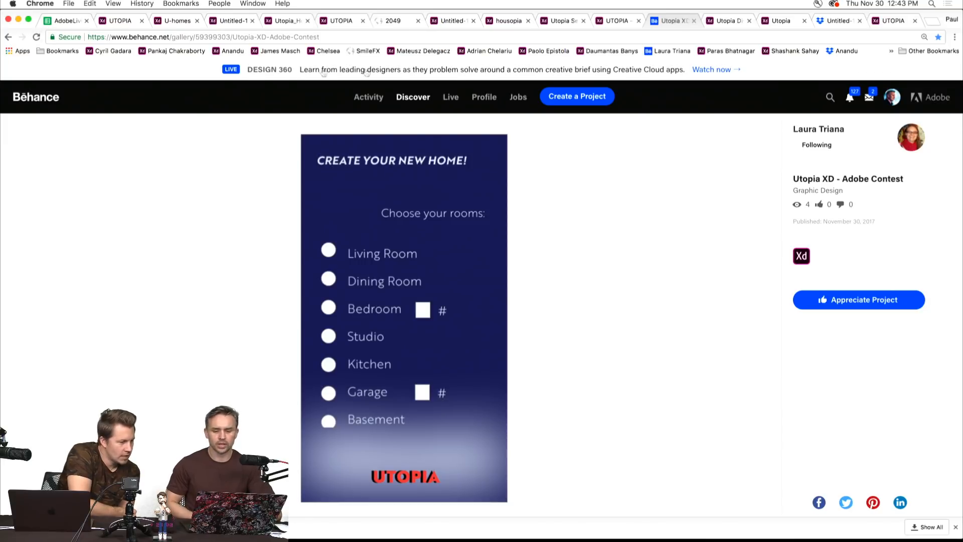
{"action": "key", "text": "super+a"}
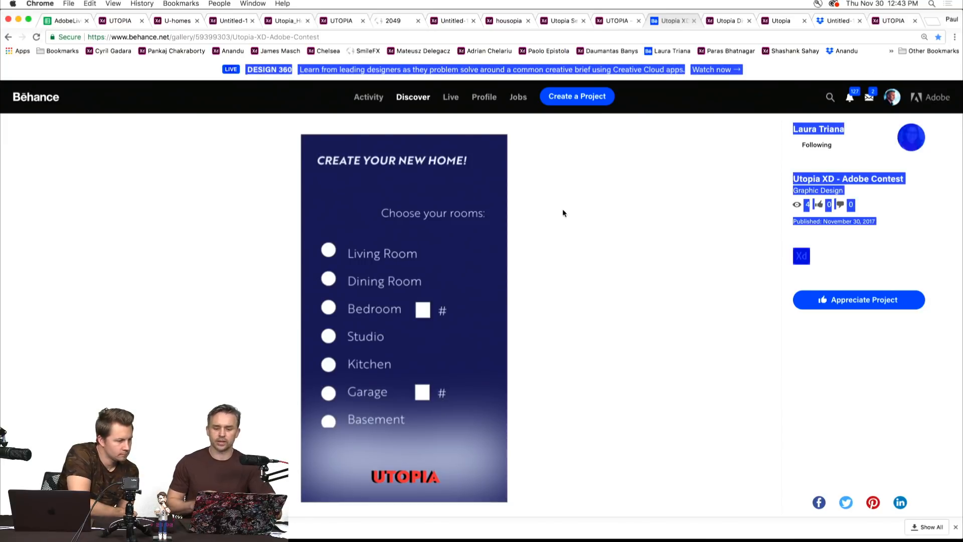
{"action": "left_click", "coordinate": [565, 36]}
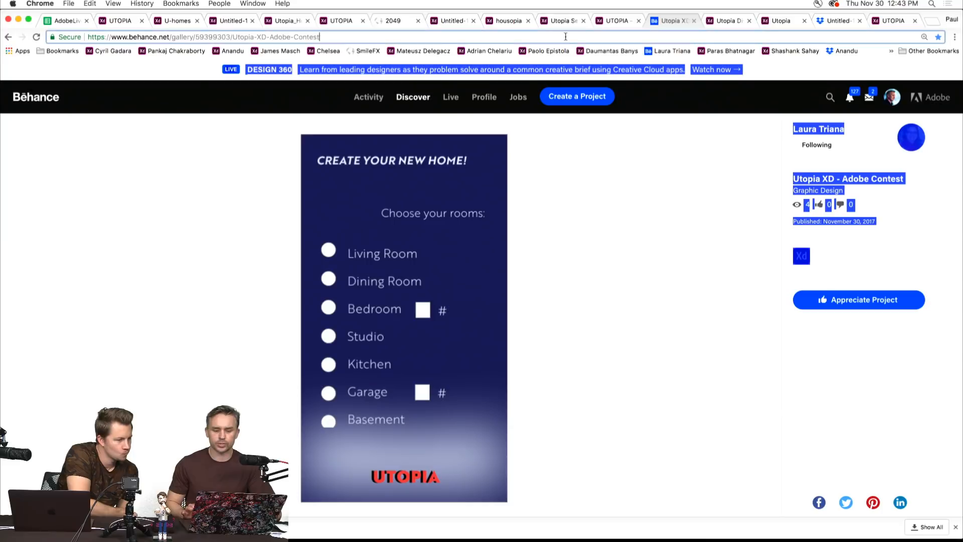
{"action": "left_click", "coordinate": [599, 281]}
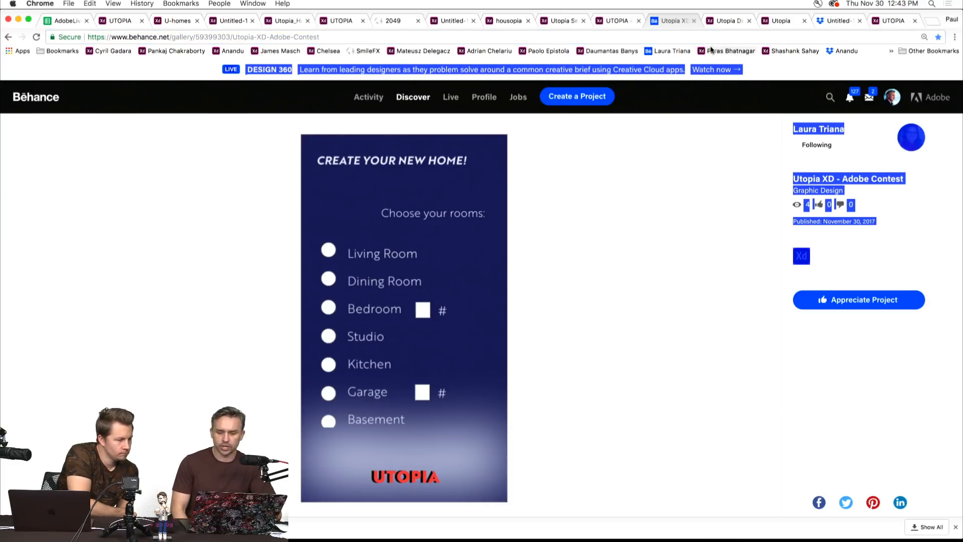
- Open the Utopia Discover People prototype and go through its Signup form to the screen of discovered people
{"action": "left_click", "coordinate": [722, 20]}
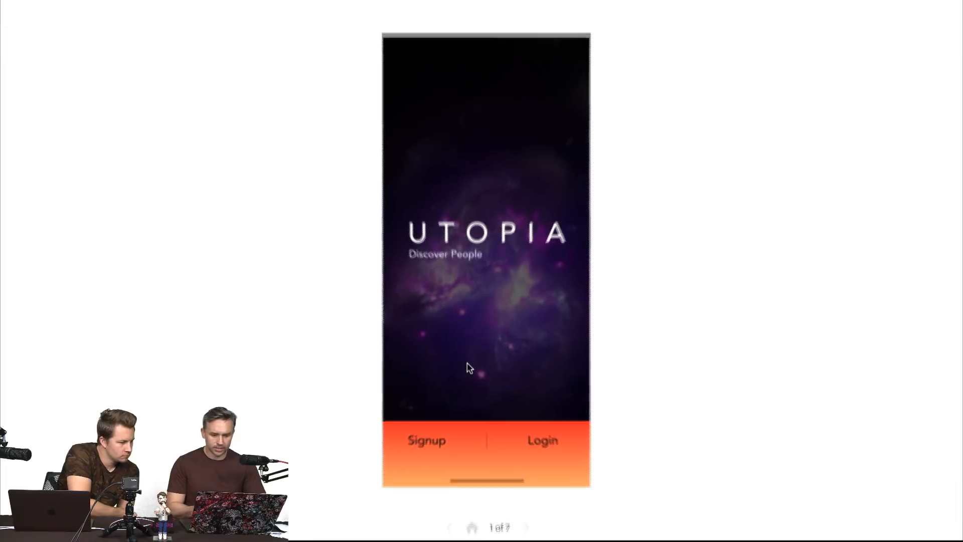
{"action": "left_click", "coordinate": [427, 446]}
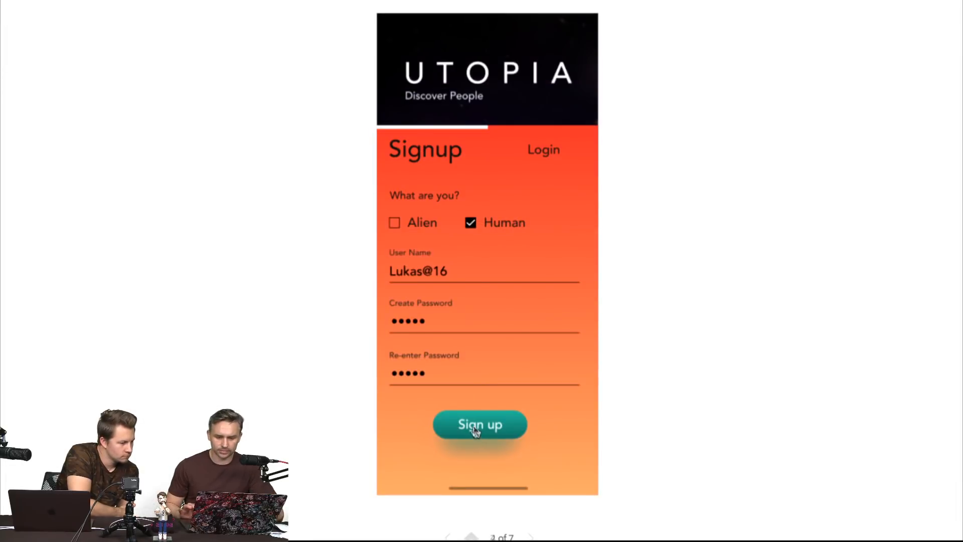
{"action": "left_click", "coordinate": [474, 427]}
{"action": "left_click", "coordinate": [486, 336]}
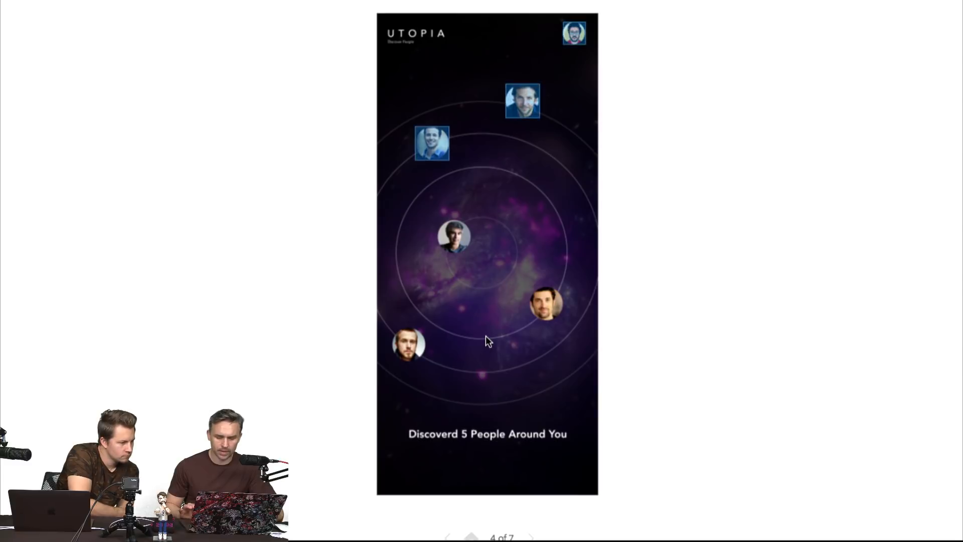
- View the profile cards of two discovered people in the Discover People prototype, going back to the radar screen between them
{"action": "left_click", "coordinate": [486, 336]}
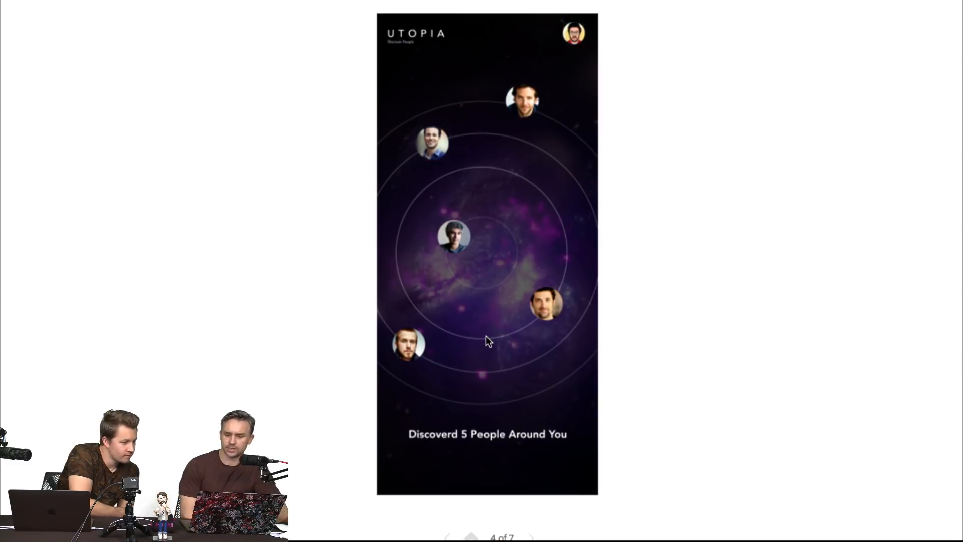
{"action": "left_click", "coordinate": [427, 144]}
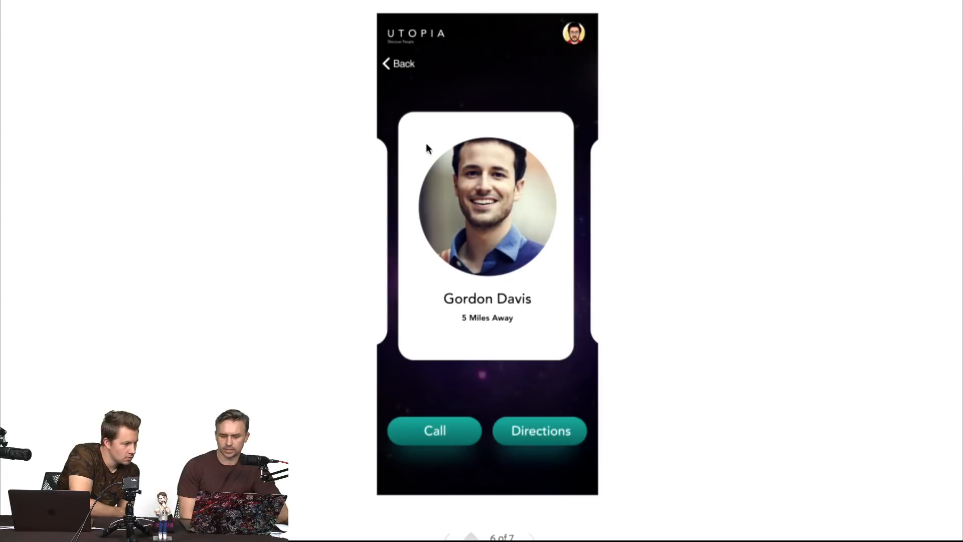
{"action": "left_click", "coordinate": [519, 57]}
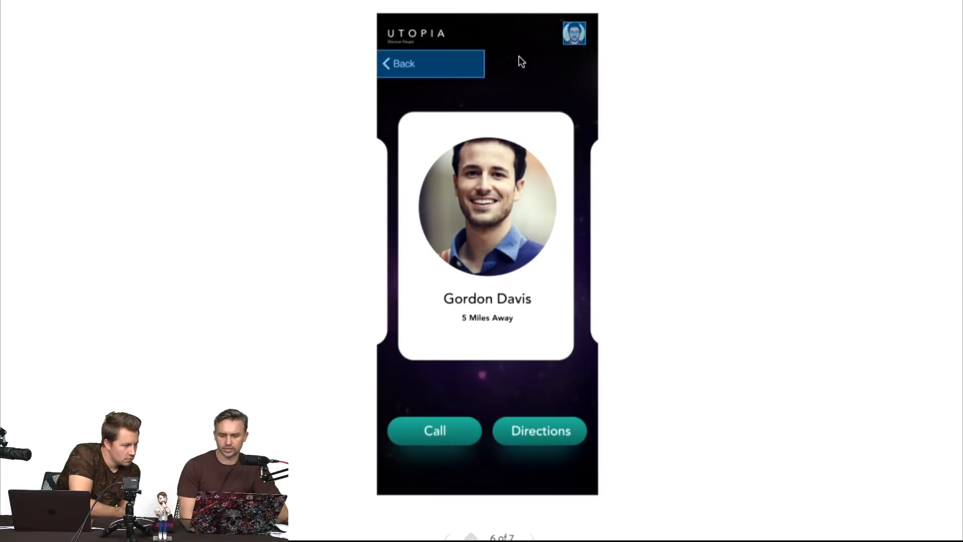
{"action": "left_click", "coordinate": [432, 62]}
{"action": "left_click", "coordinate": [517, 97]}
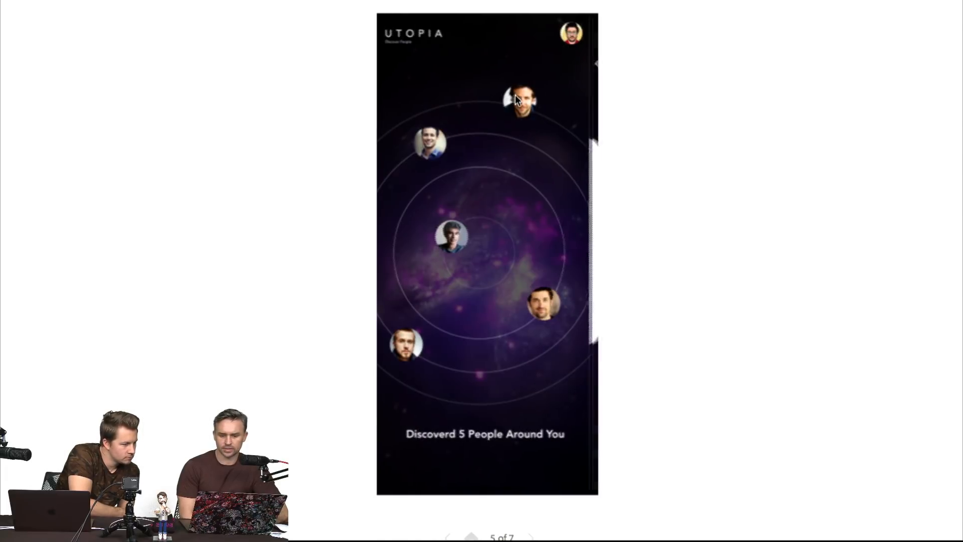
{"action": "left_click", "coordinate": [520, 93]}
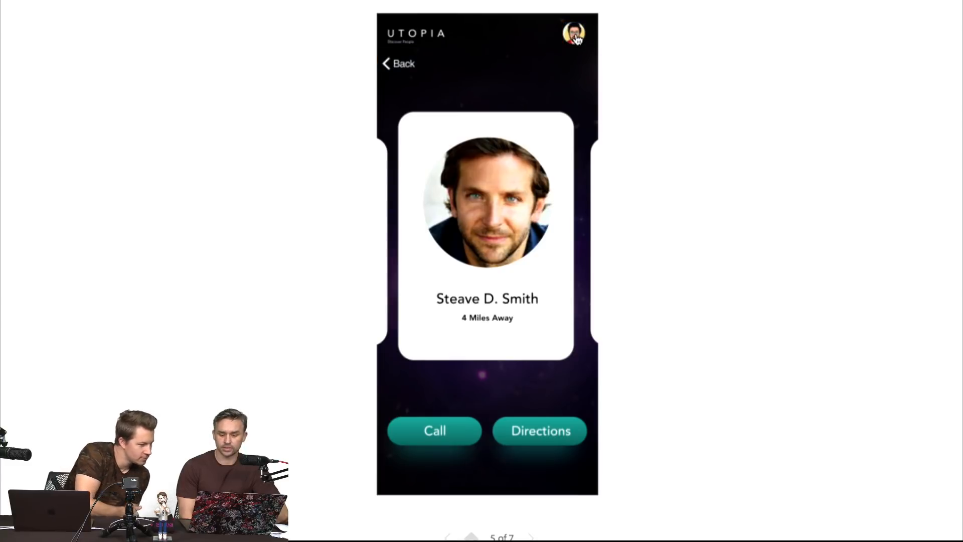
- Test the prototype's logout and login flow, and check one discovered person's card before going back to the radar screen
{"action": "left_click", "coordinate": [576, 36]}
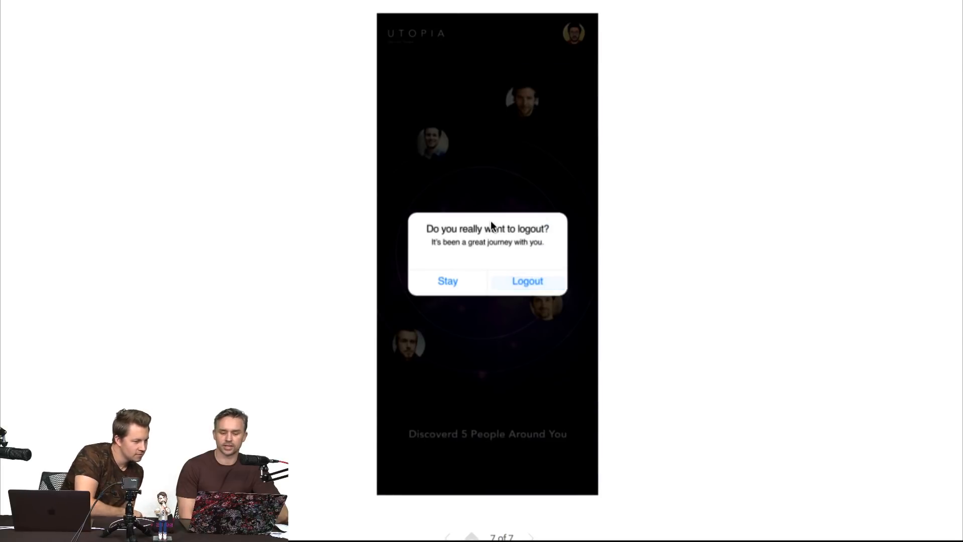
{"action": "left_click", "coordinate": [514, 281]}
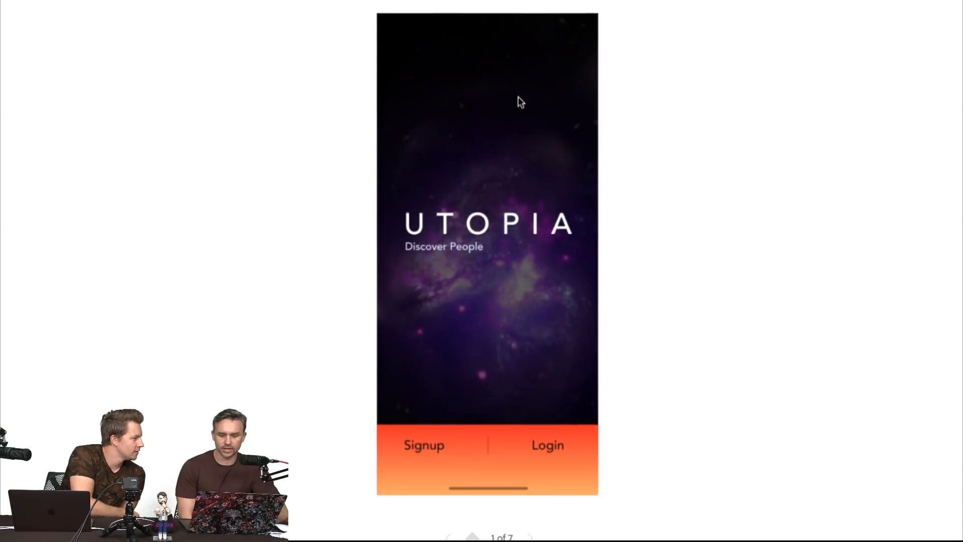
{"action": "left_click", "coordinate": [536, 447]}
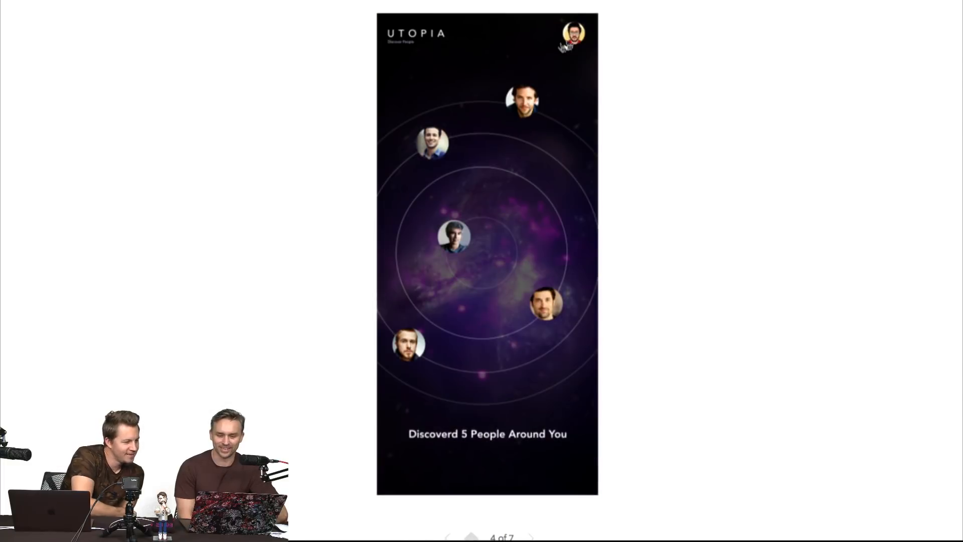
{"action": "left_click", "coordinate": [520, 101]}
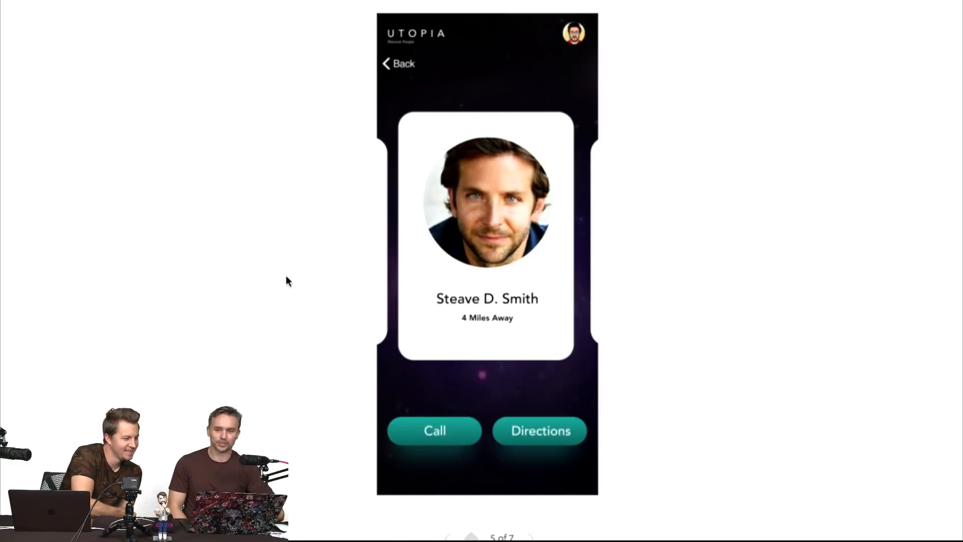
{"action": "left_click", "coordinate": [398, 61]}
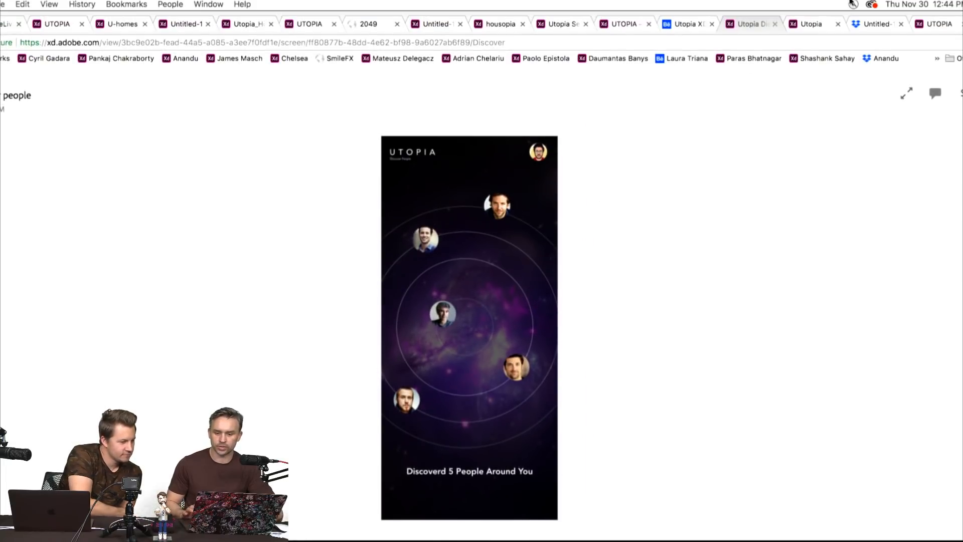
- Open the Explore Utopia prototype and view its Utopian Horse Ride and Dip in Utopian Waters details, returning to the explore screen after each
{"action": "left_click", "coordinate": [808, 22]}
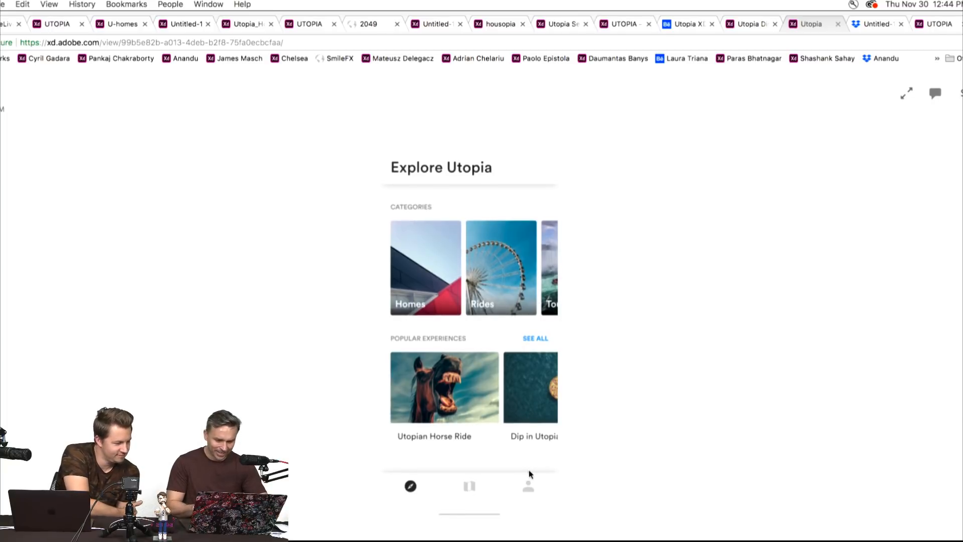
{"action": "left_click", "coordinate": [488, 325]}
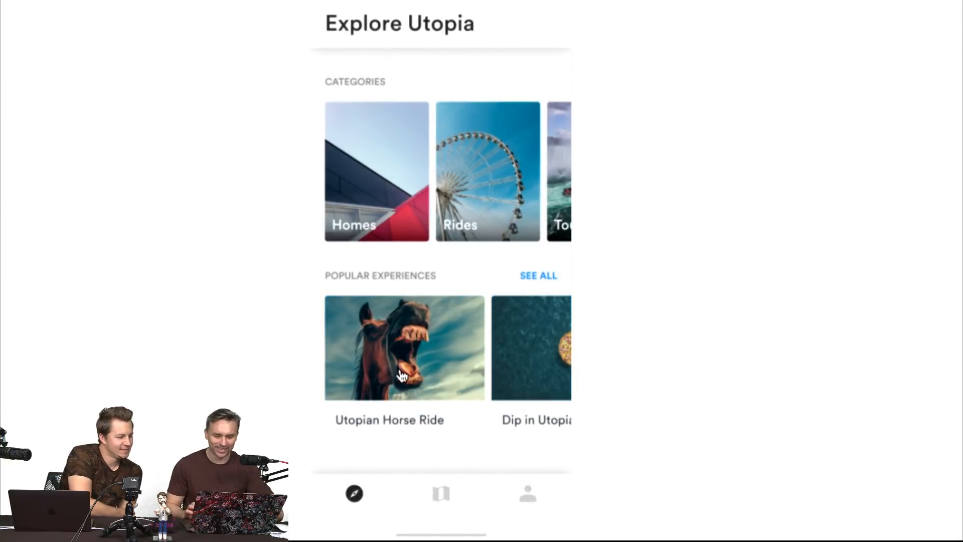
{"action": "left_click", "coordinate": [400, 369]}
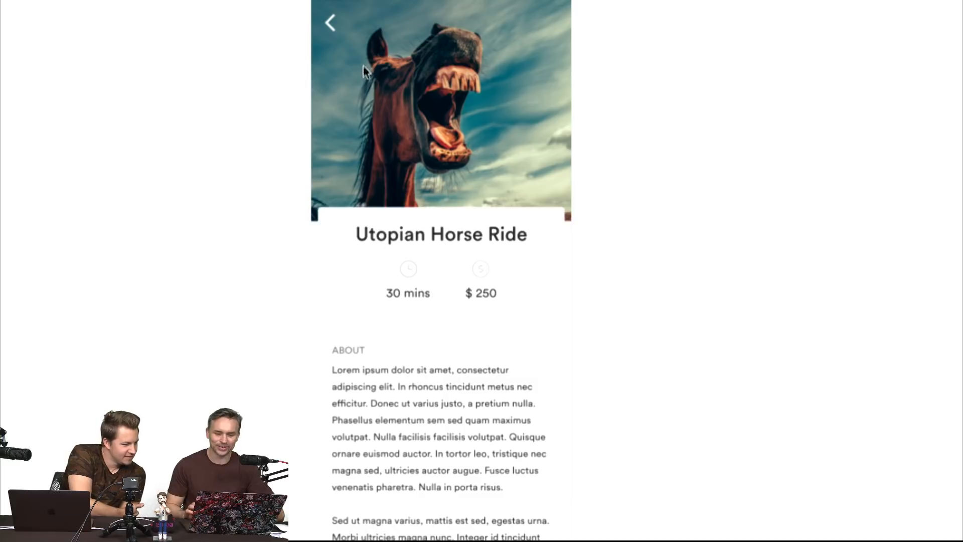
{"action": "scroll", "coordinate": [339, 10], "scroll_direction": "up", "scroll_amount": 2}
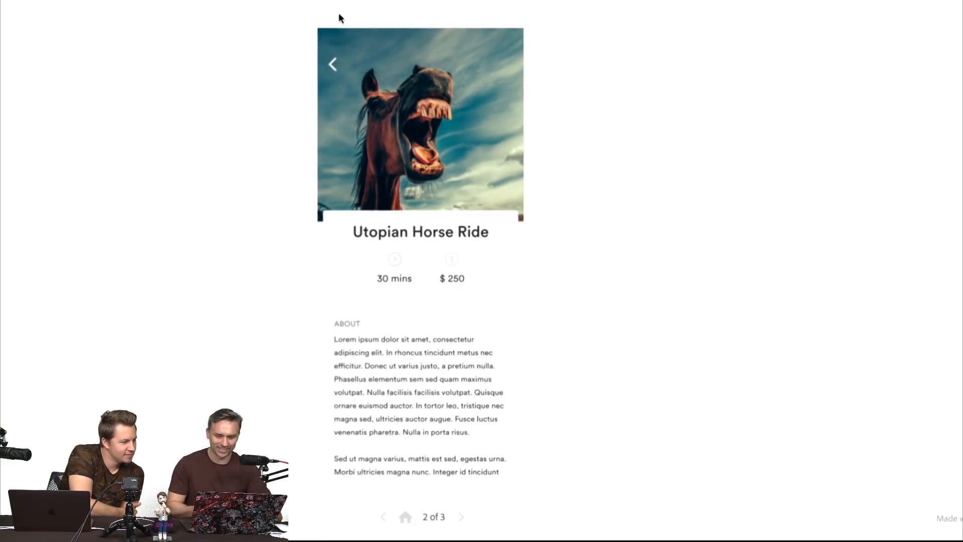
{"action": "left_click", "coordinate": [332, 64]}
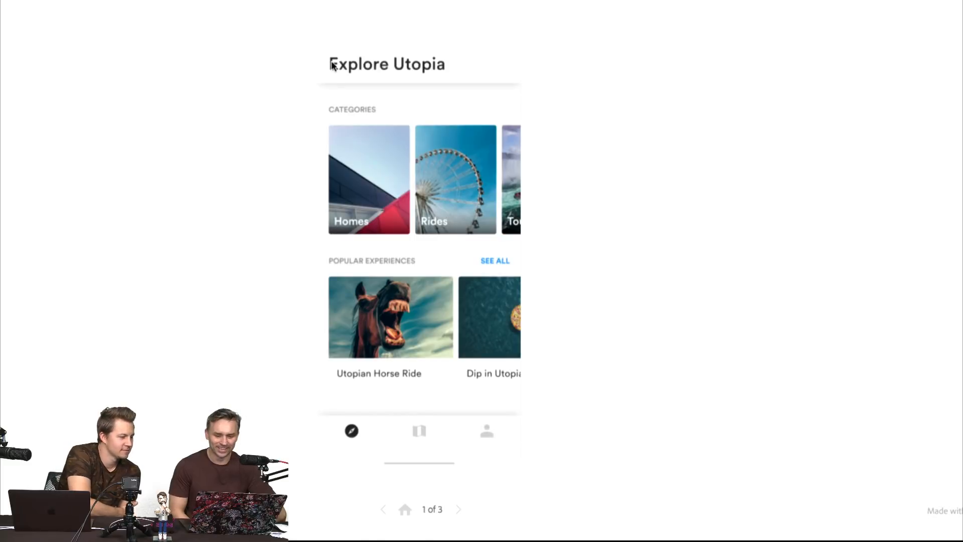
{"action": "left_click", "coordinate": [503, 324]}
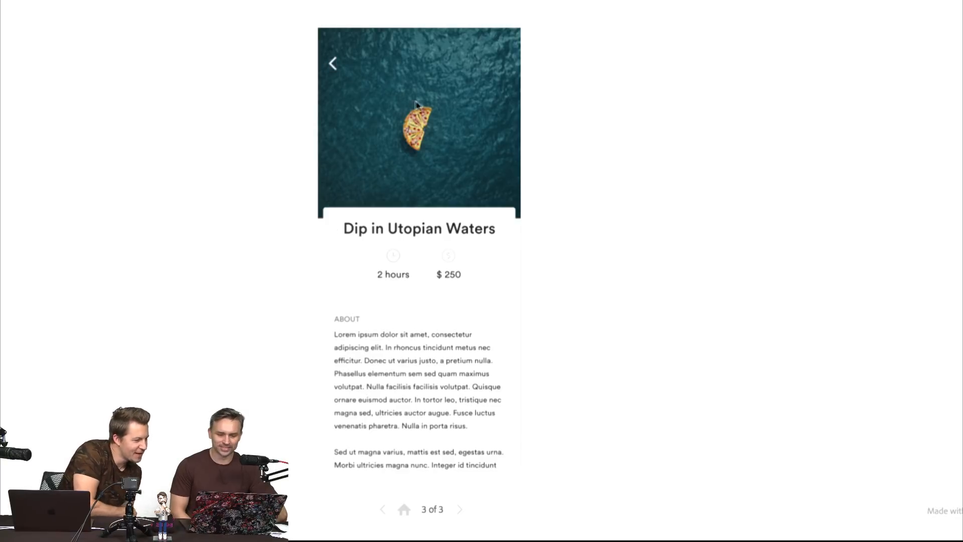
{"action": "left_click", "coordinate": [331, 71]}
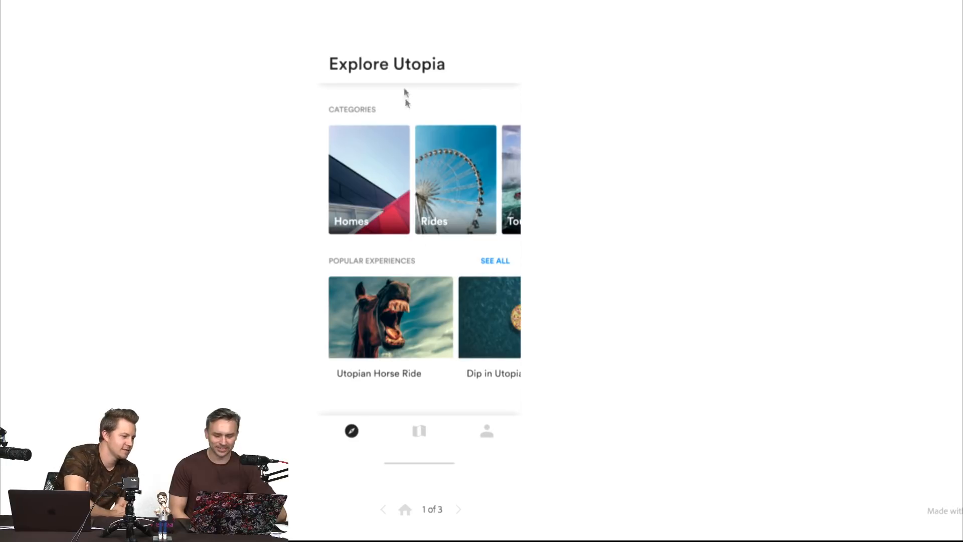
- Move past the shared Dropbox XD file to the UTOPIA City Core prototype, reload it, and return to its home screen
{"action": "mouse_move", "coordinate": [533, 4]}
{"action": "left_click", "coordinate": [891, 30]}
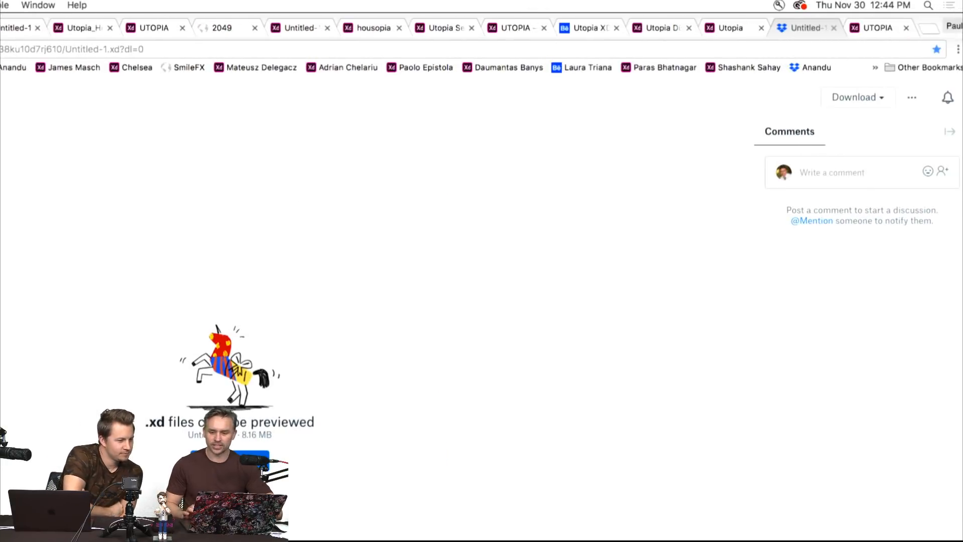
{"action": "left_click", "coordinate": [865, 30]}
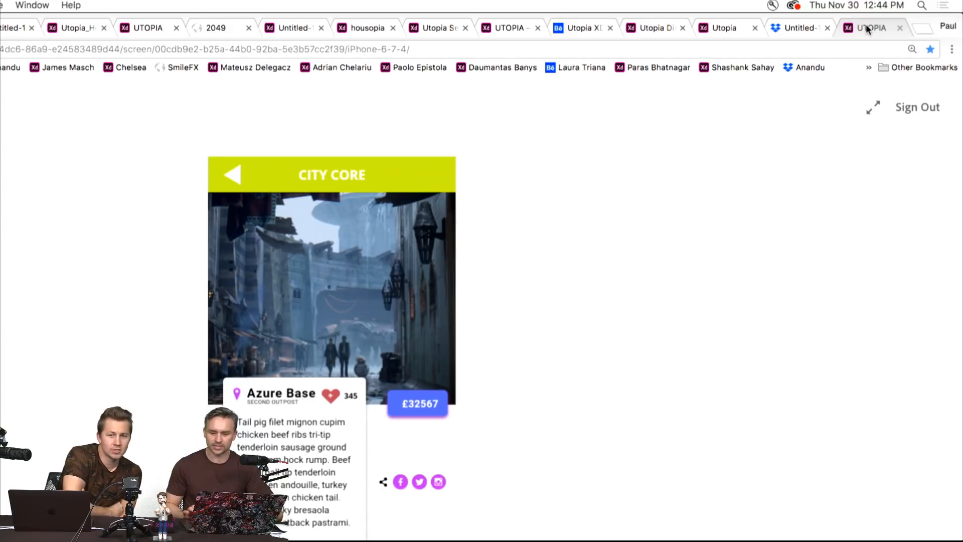
{"action": "left_click", "coordinate": [868, 70]}
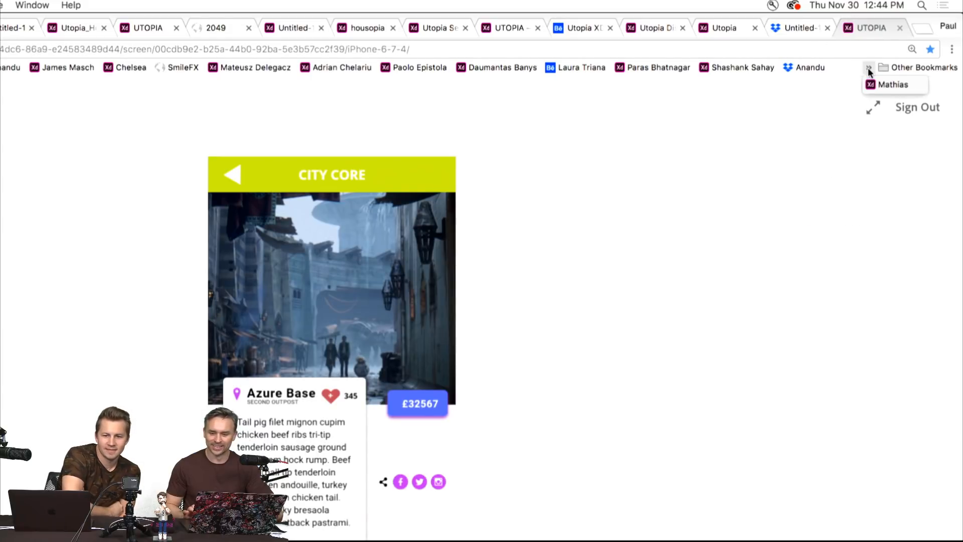
{"action": "left_click", "coordinate": [710, 189]}
{"action": "key", "text": "ctrl+super+f"}
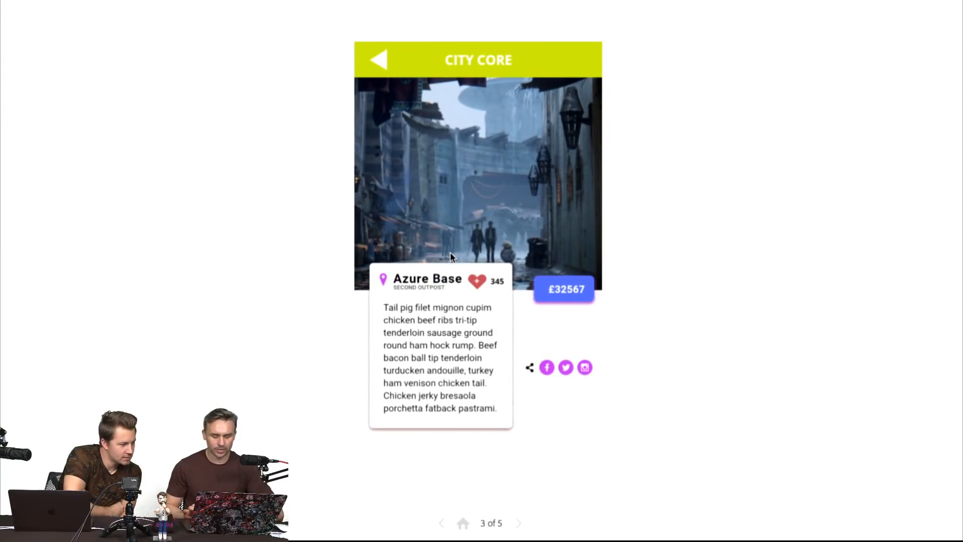
{"action": "key", "text": "ctrl+super+f"}
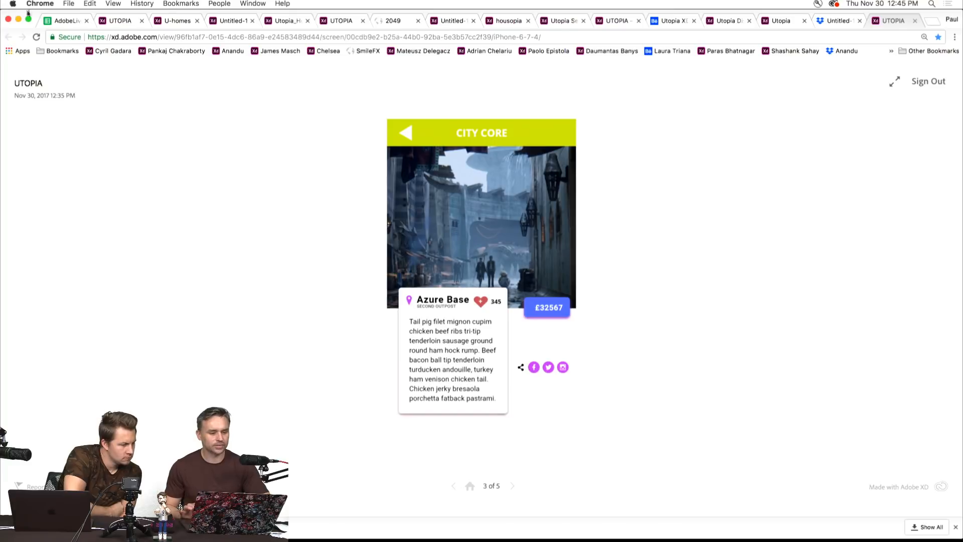
{"action": "left_click", "coordinate": [35, 38]}
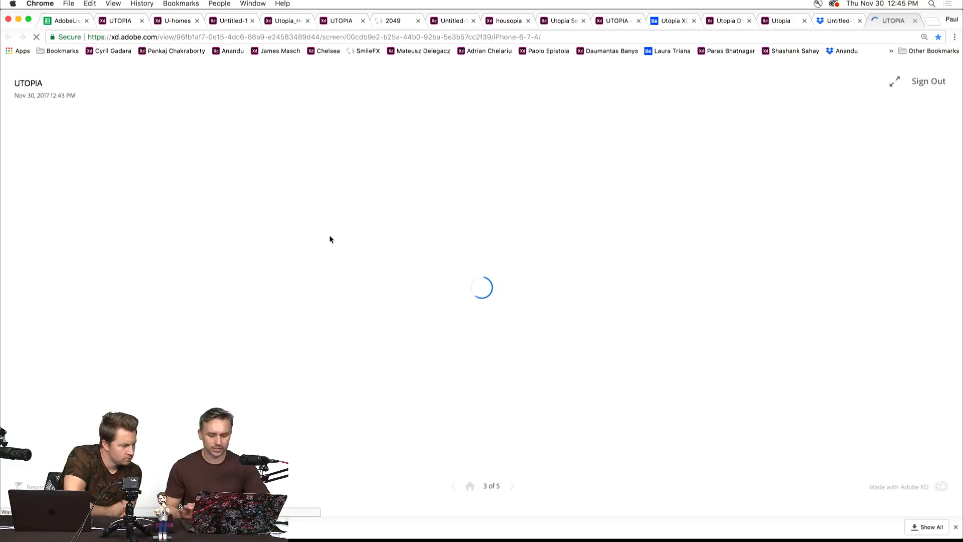
{"action": "left_click", "coordinate": [470, 486]}
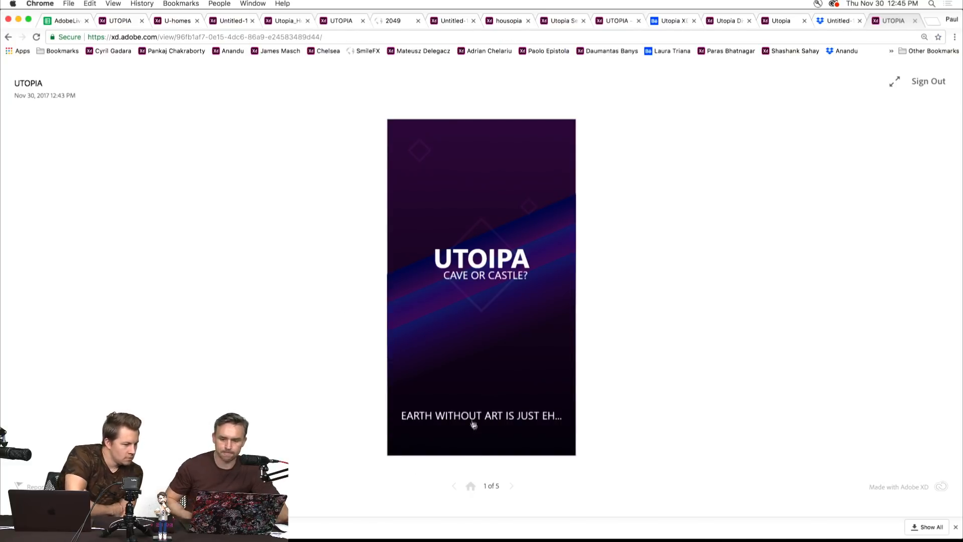
- Go through the prototype's City Core, The Cave and The Burrows screens from the city list, and test the heart on The Burrows
{"action": "left_click", "coordinate": [437, 373]}
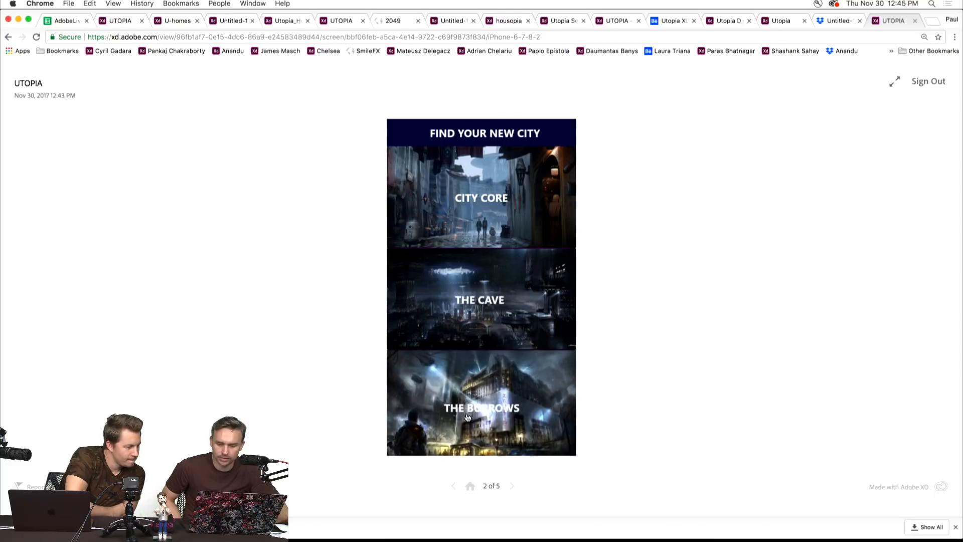
{"action": "left_click", "coordinate": [458, 219]}
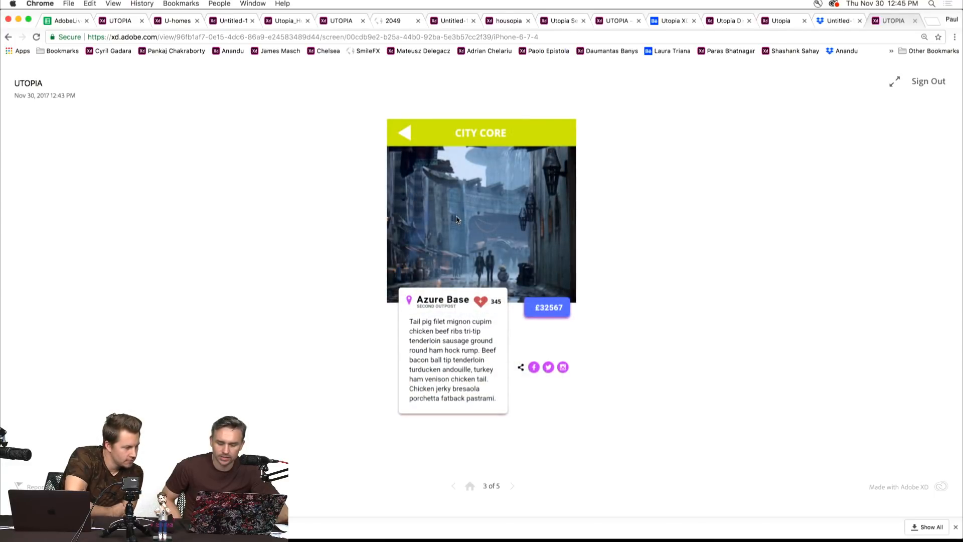
{"action": "left_click", "coordinate": [405, 135]}
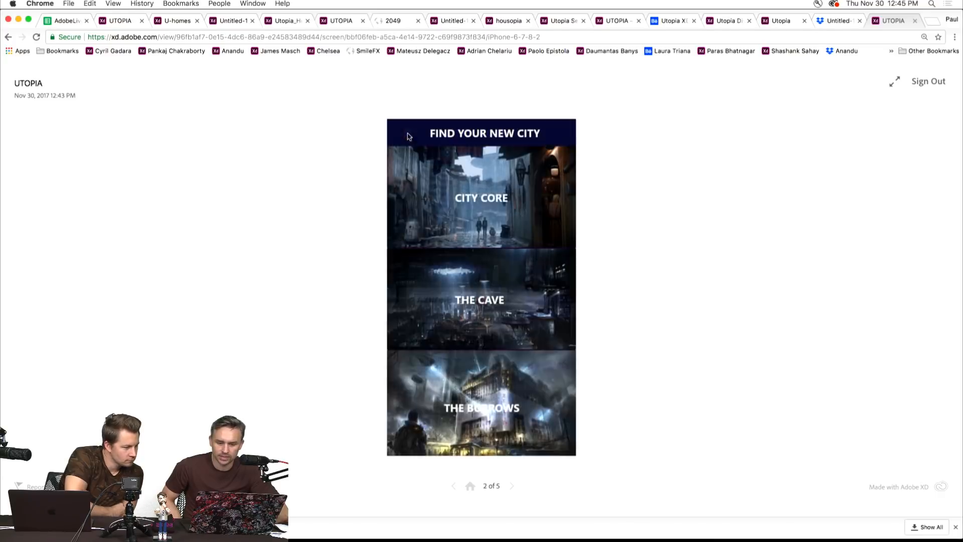
{"action": "left_click", "coordinate": [464, 308]}
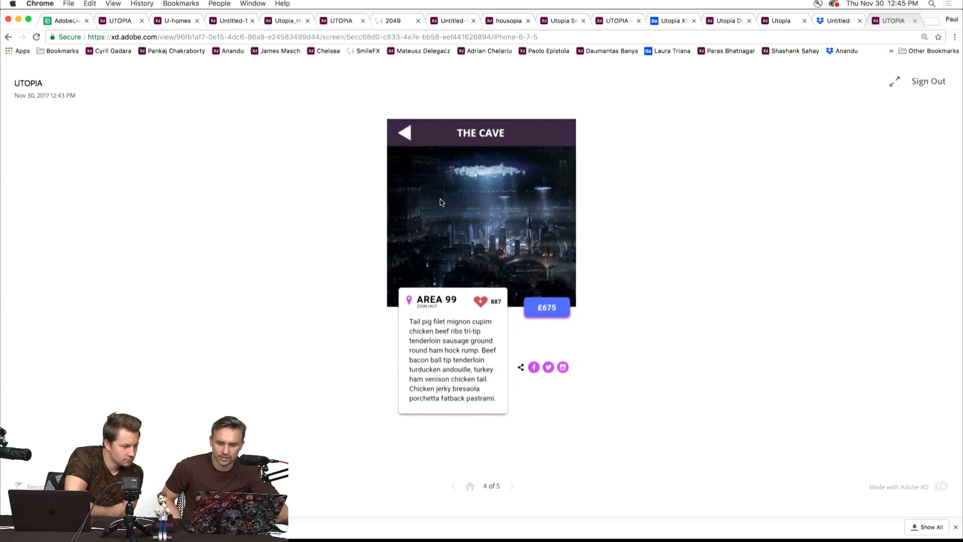
{"action": "left_click", "coordinate": [406, 132]}
{"action": "left_click", "coordinate": [489, 409]}
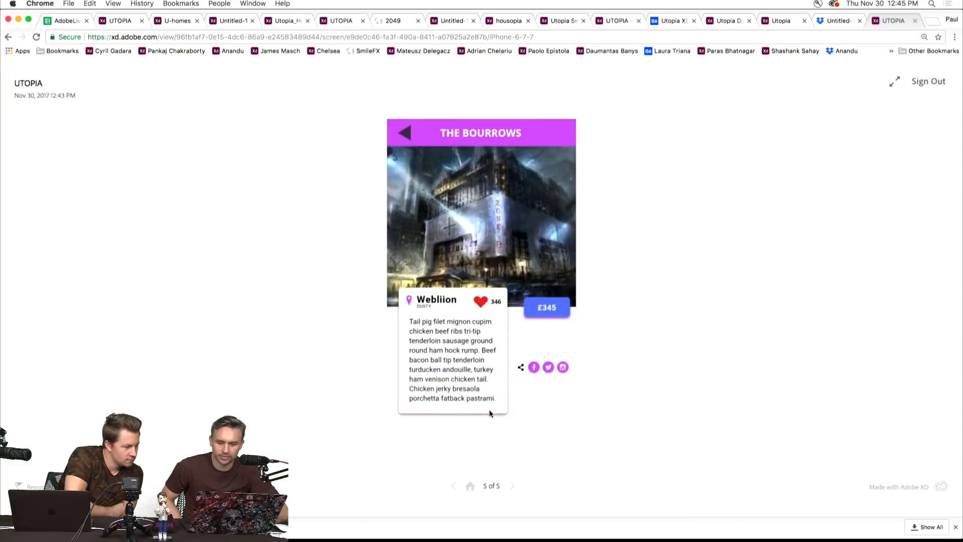
{"action": "left_click", "coordinate": [405, 132]}
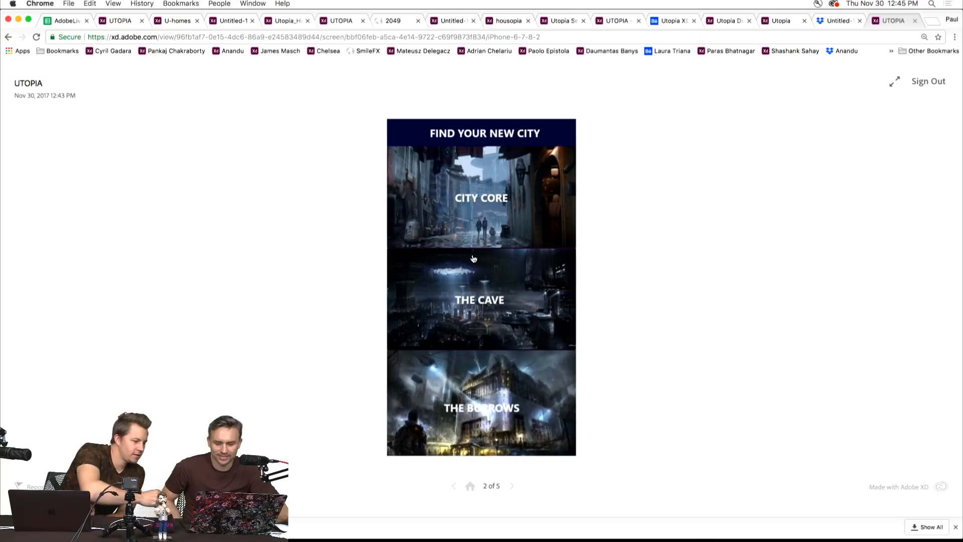
{"action": "left_click", "coordinate": [470, 396]}
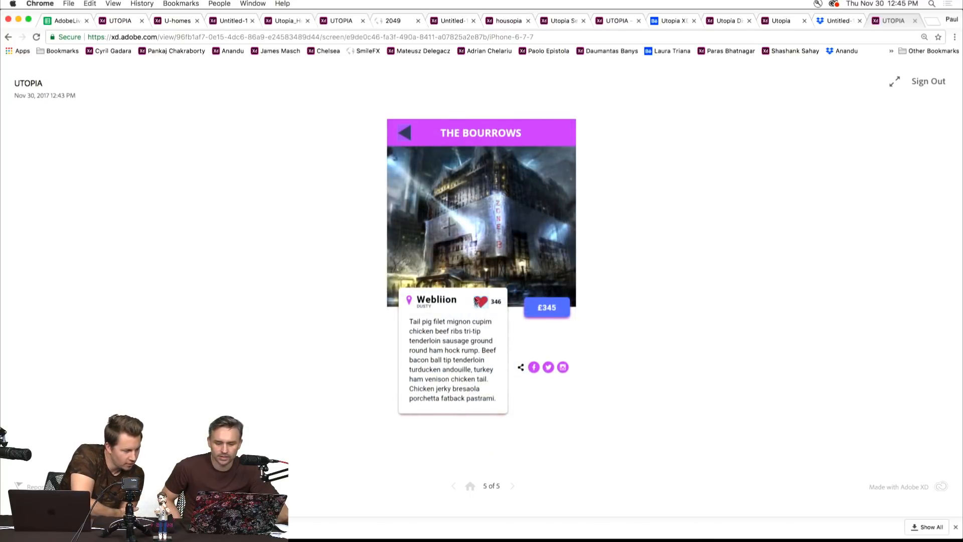
{"action": "left_click", "coordinate": [481, 302]}
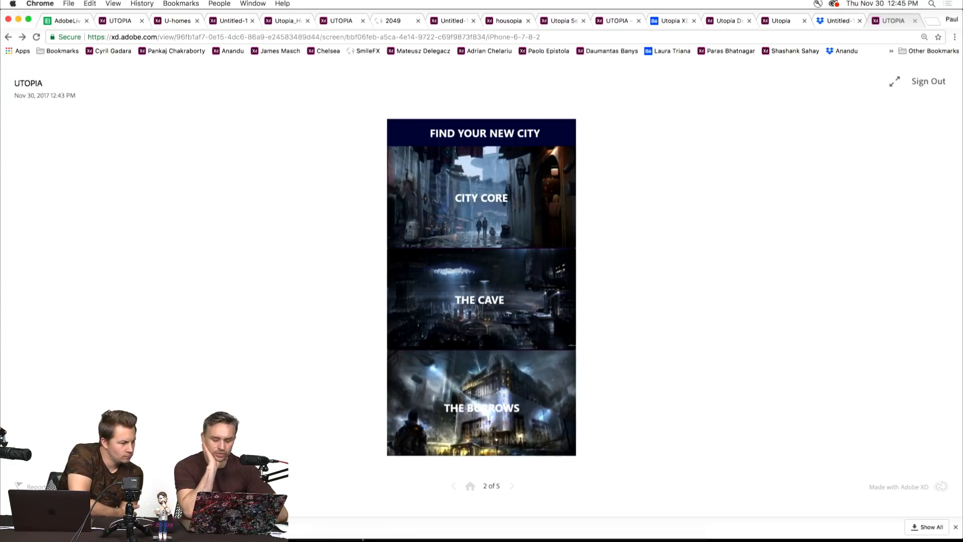
- Switch to Adobe XD and close the Wires - Mobile document without saving its changes
{"action": "left_click", "coordinate": [343, 531]}
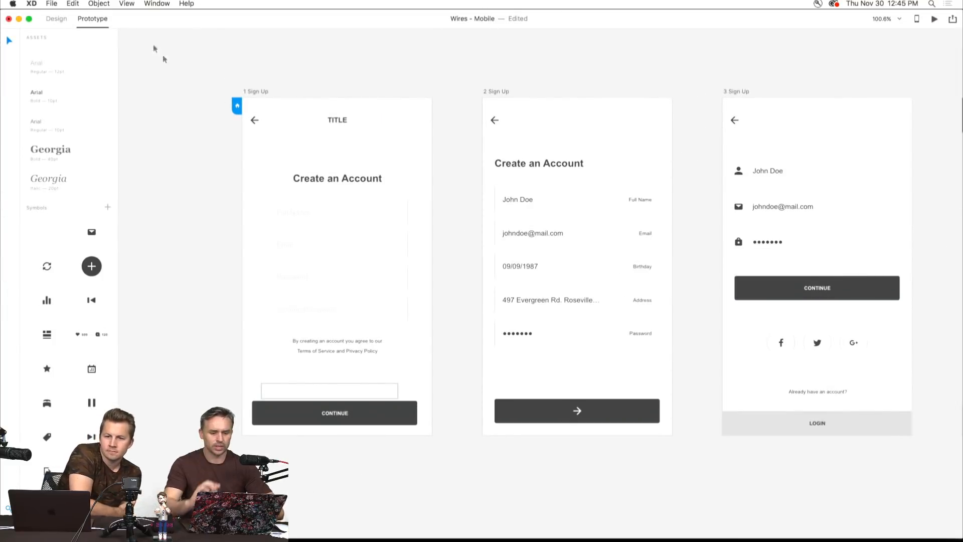
{"action": "left_click", "coordinate": [8, 18]}
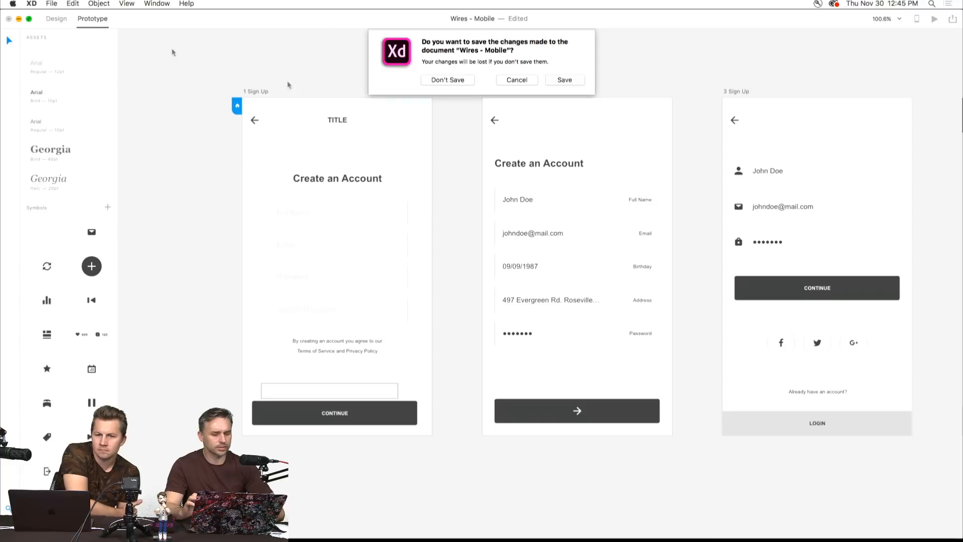
{"action": "left_click", "coordinate": [448, 80]}
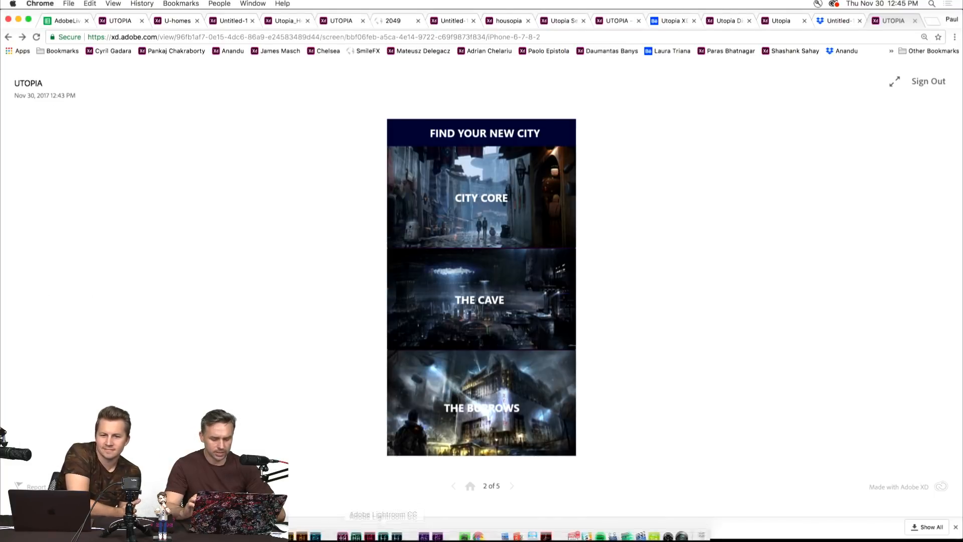
- Open Untitled-1.xd from the Downloads folder in Adobe XD and preview its prototype
{"action": "right_click", "coordinate": [343, 531]}
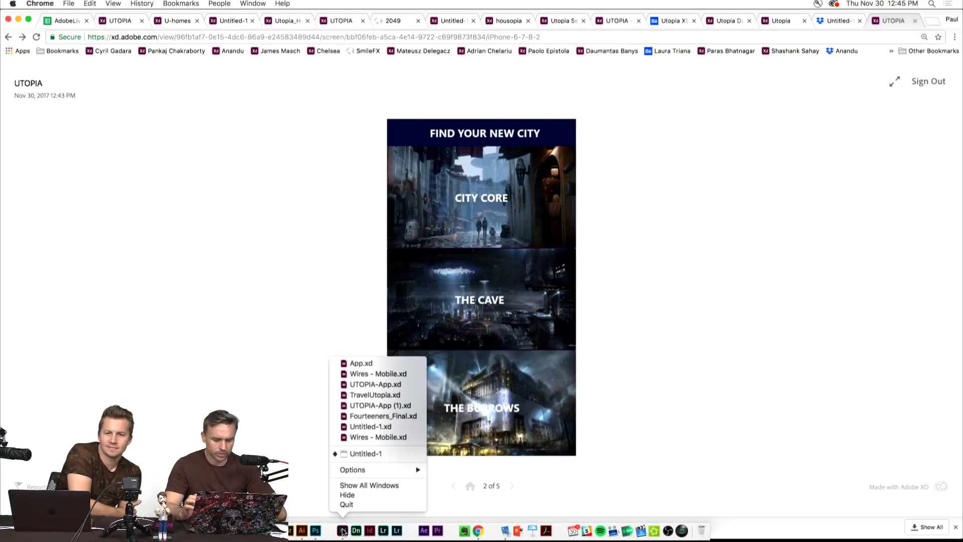
{"action": "left_click", "coordinate": [351, 363]}
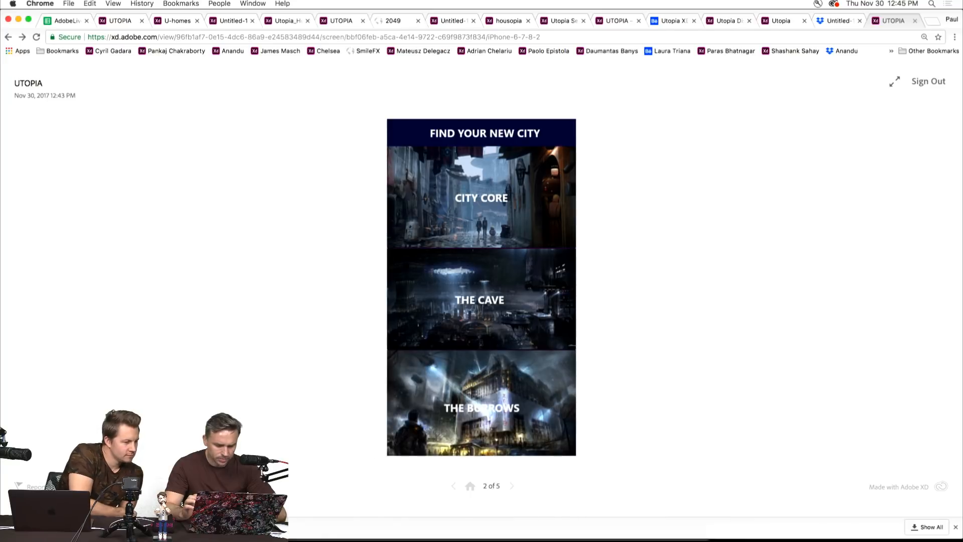
{"action": "left_click", "coordinate": [260, 531]}
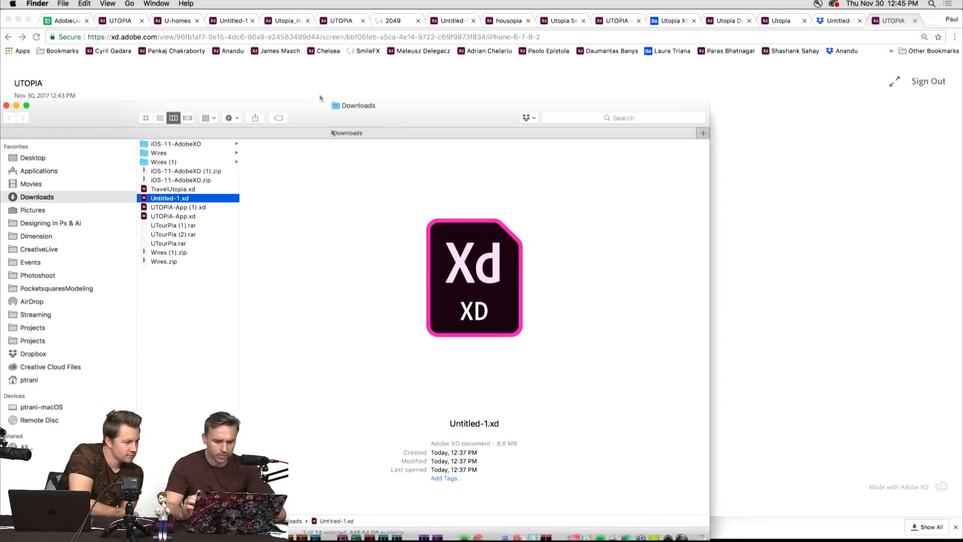
{"action": "double_click", "coordinate": [143, 201]}
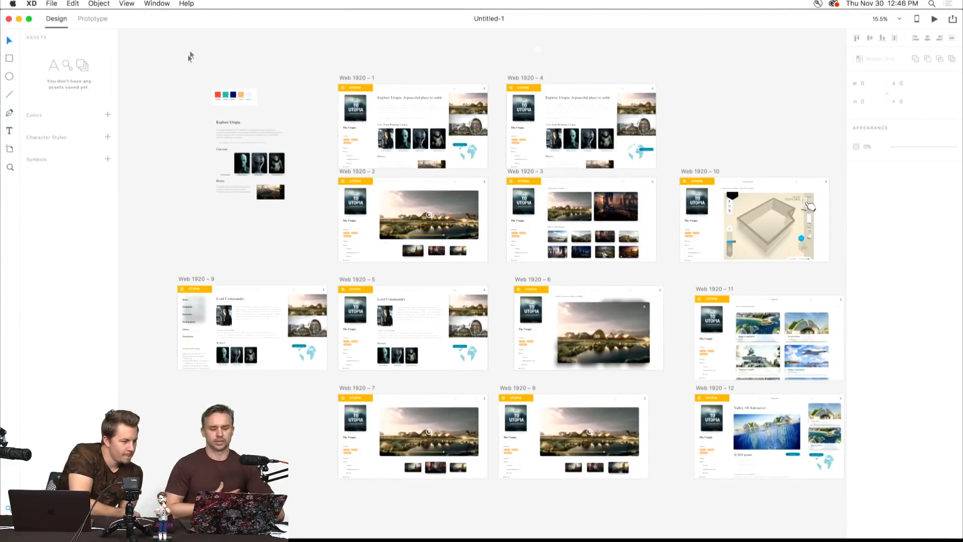
{"action": "left_click", "coordinate": [934, 19]}
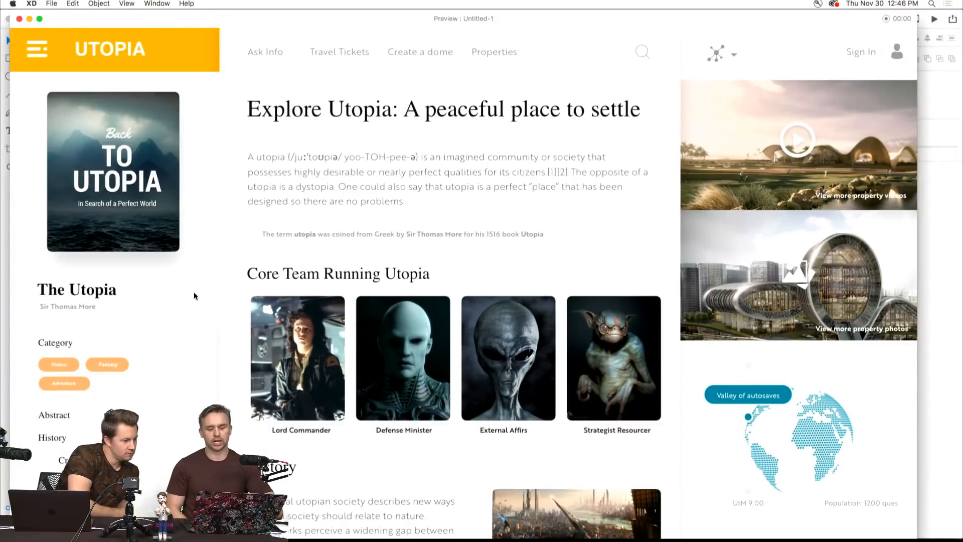
- Test the Lord Commander card, Create a dome and Properties links, and view the Valley Of Autosaves property in the preview
{"action": "left_click", "coordinate": [303, 346]}
{"action": "left_click", "coordinate": [290, 428]}
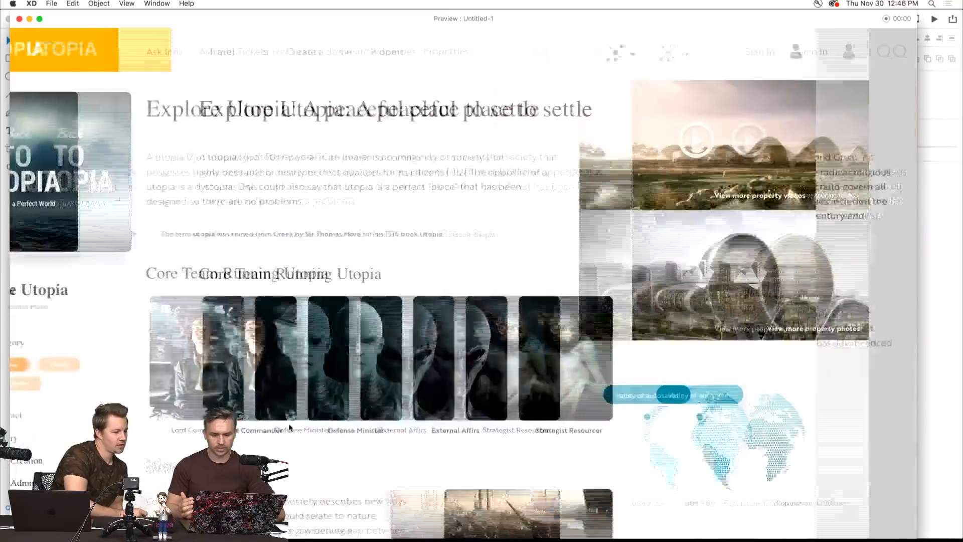
{"action": "left_click", "coordinate": [290, 387]}
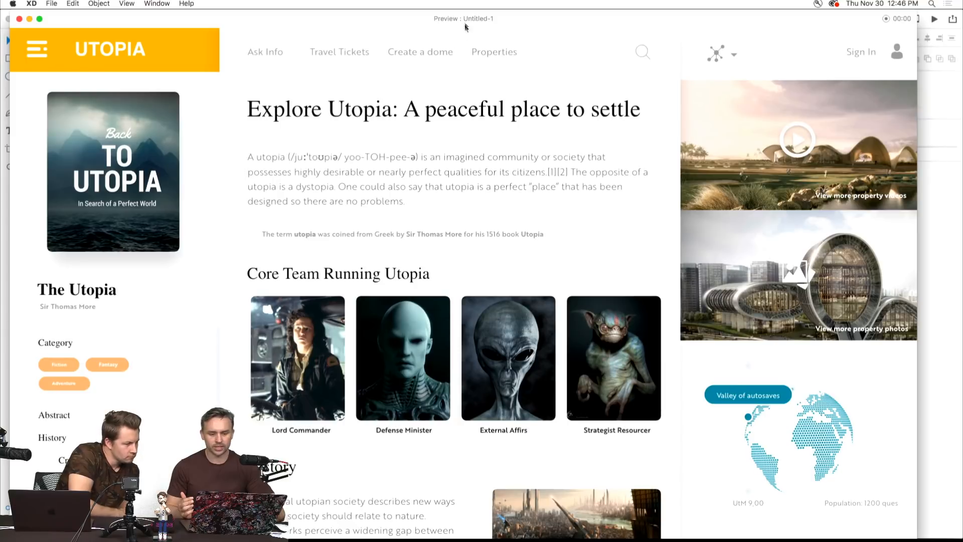
{"action": "left_click", "coordinate": [421, 52]}
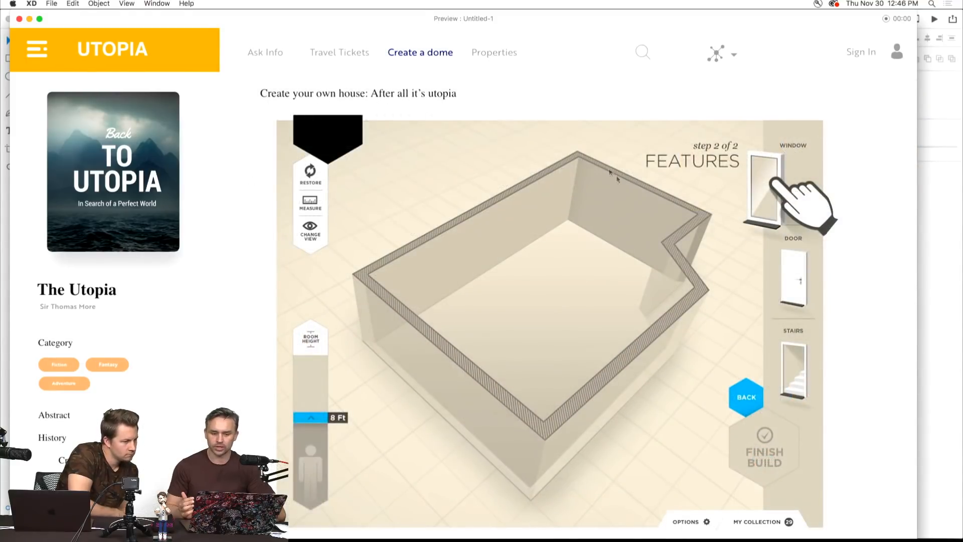
{"action": "left_click", "coordinate": [480, 52]}
{"action": "left_click", "coordinate": [409, 206]}
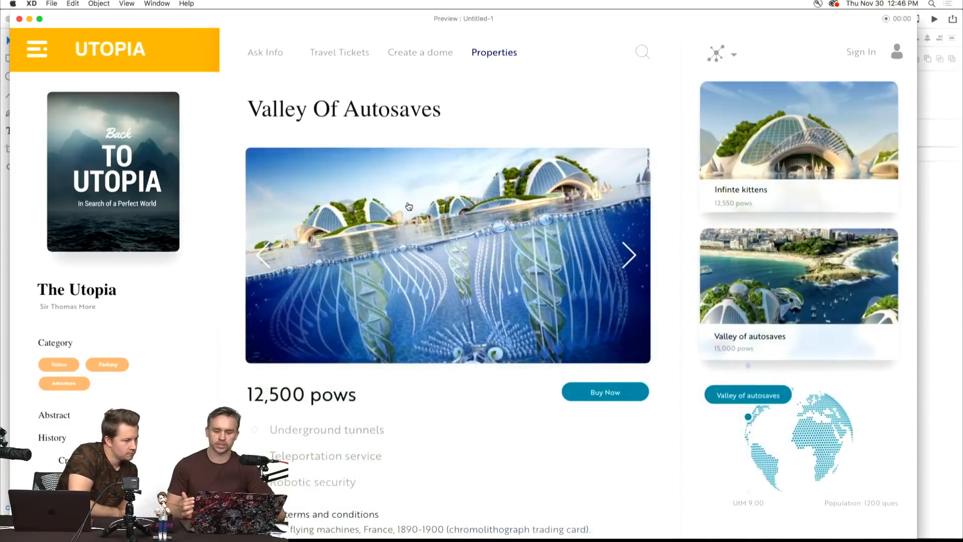
{"action": "left_click", "coordinate": [427, 457]}
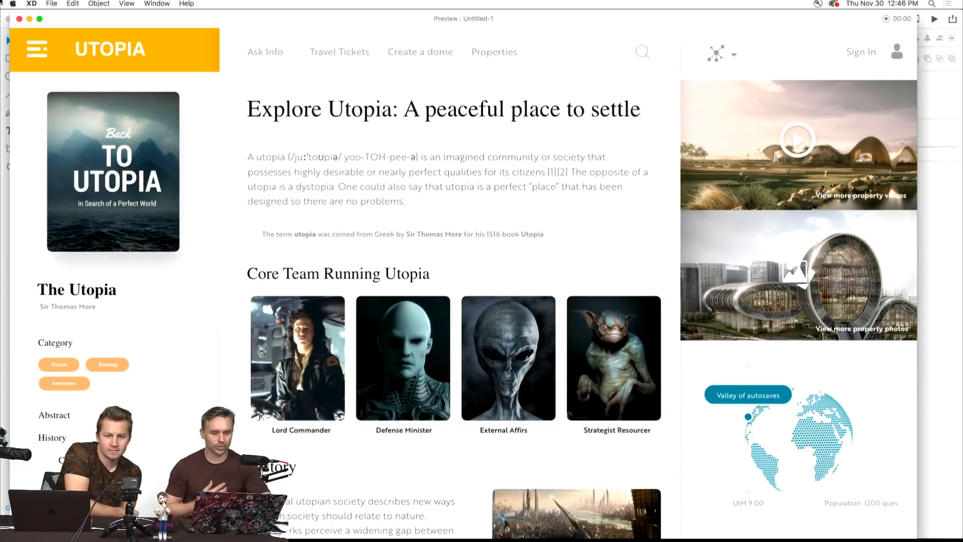
- Close the preview, minimise the Untitled-1 document and switch back to Chrome
{"action": "left_click", "coordinate": [19, 19]}
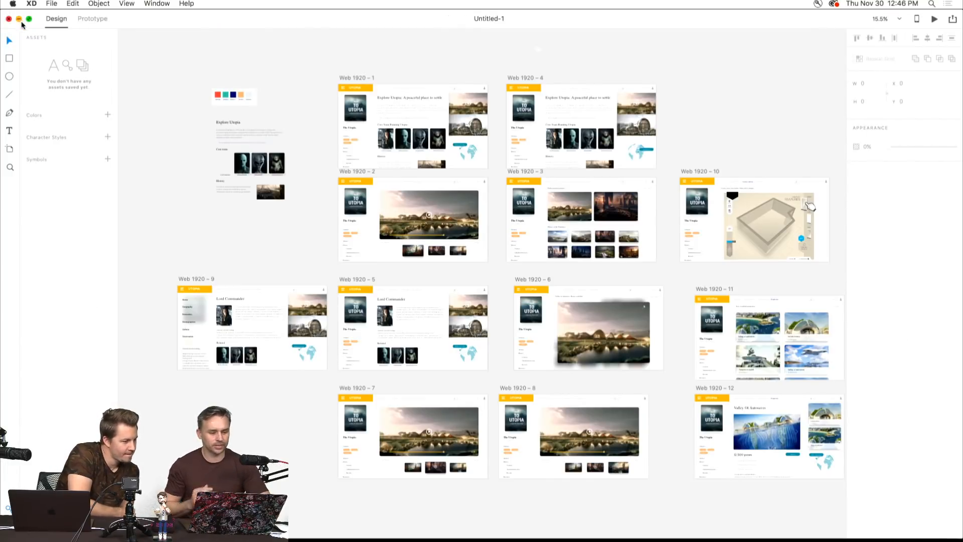
{"action": "left_click", "coordinate": [19, 20]}
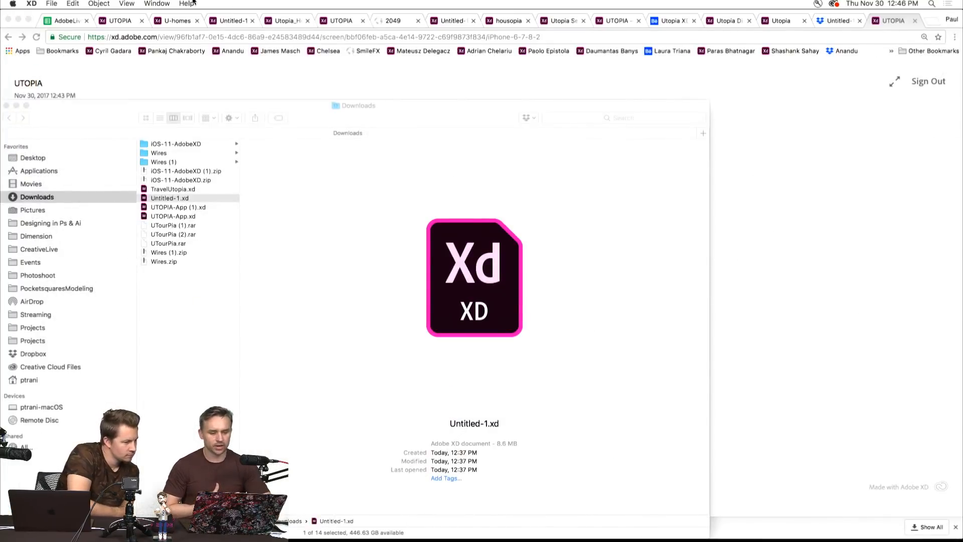
{"action": "left_click", "coordinate": [195, 75]}
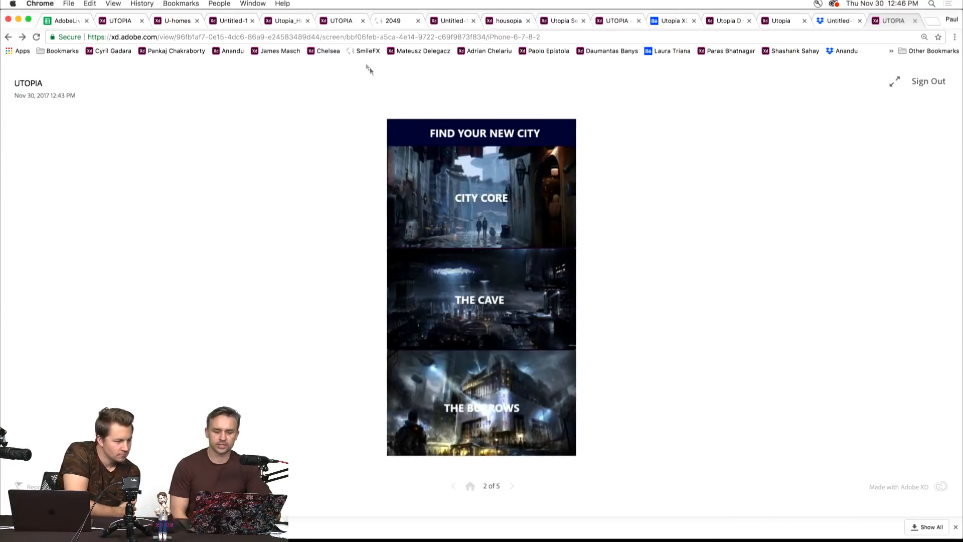
- Look again at the opening screens of the UTOPIA login, U-homes and Untitled-1 shared prototypes
{"action": "left_click", "coordinate": [116, 21]}
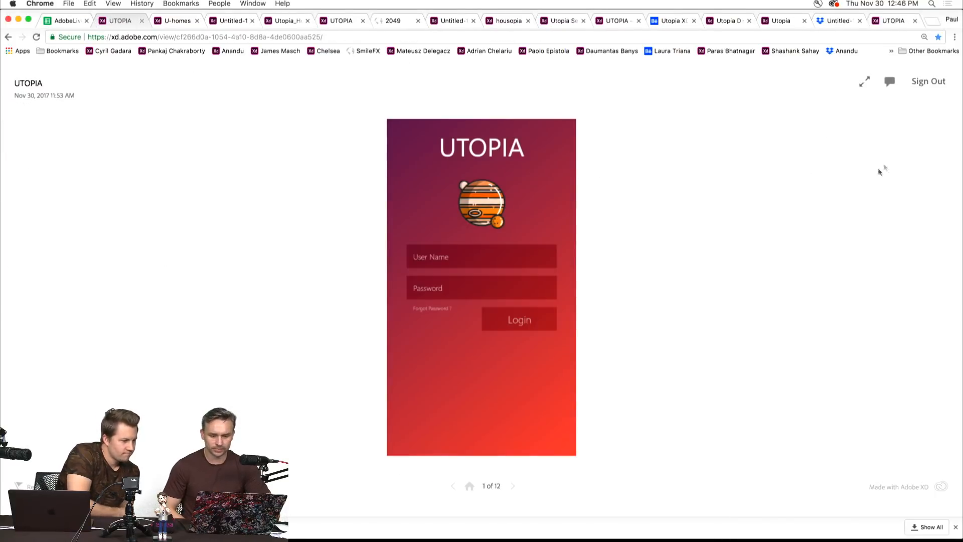
{"action": "left_click", "coordinate": [175, 21]}
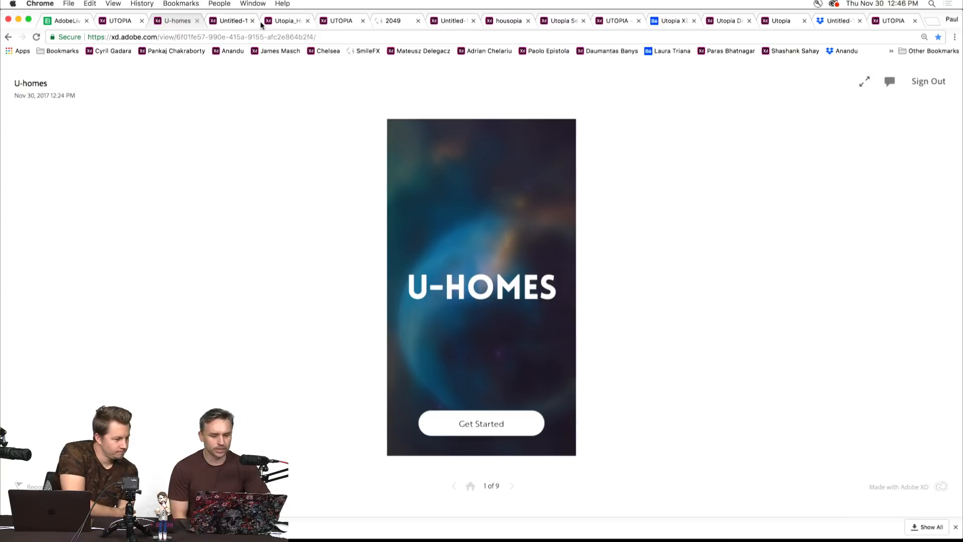
{"action": "left_click", "coordinate": [227, 22]}
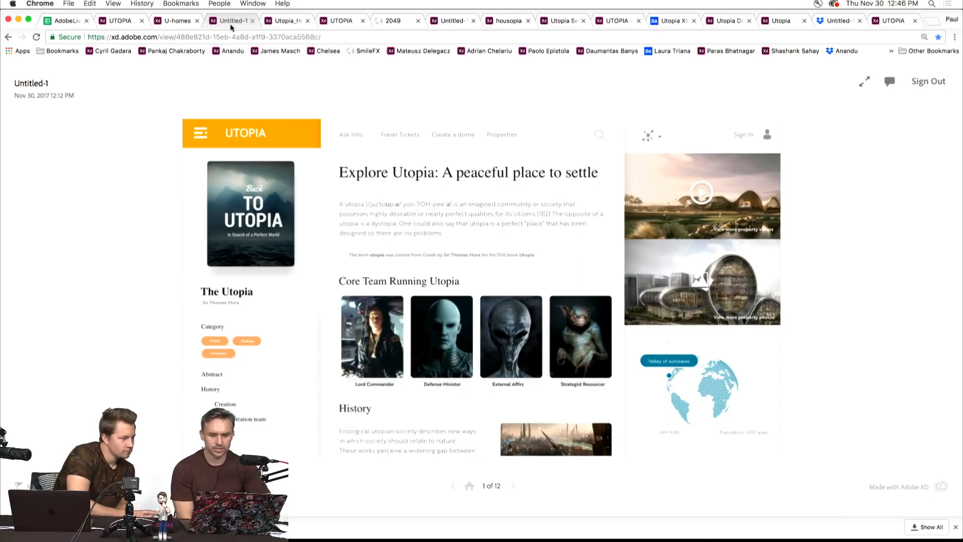
- Open the Utopia_Home_Search prototype, return to its home screen and page forward to the homes-for-rent map on screen 6
{"action": "left_click", "coordinate": [276, 21]}
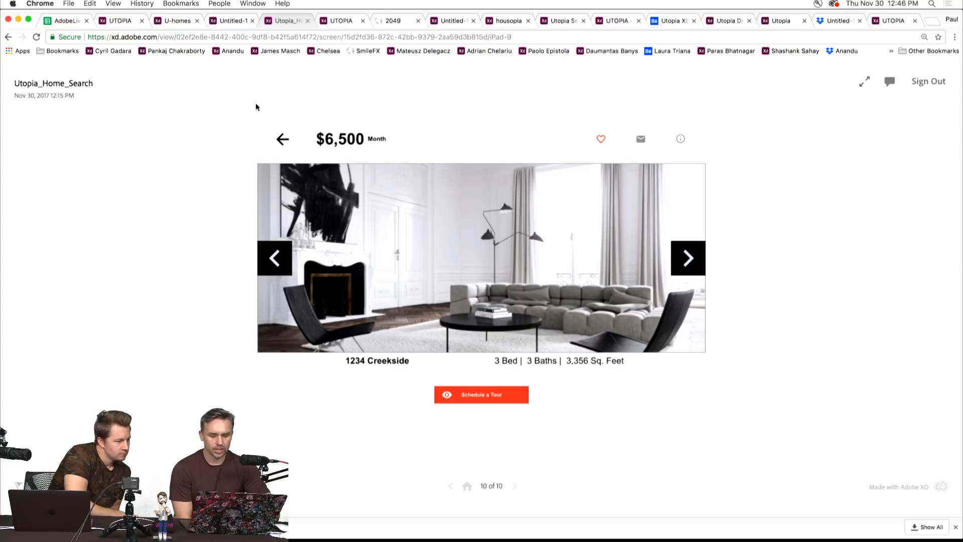
{"action": "left_click", "coordinate": [466, 486]}
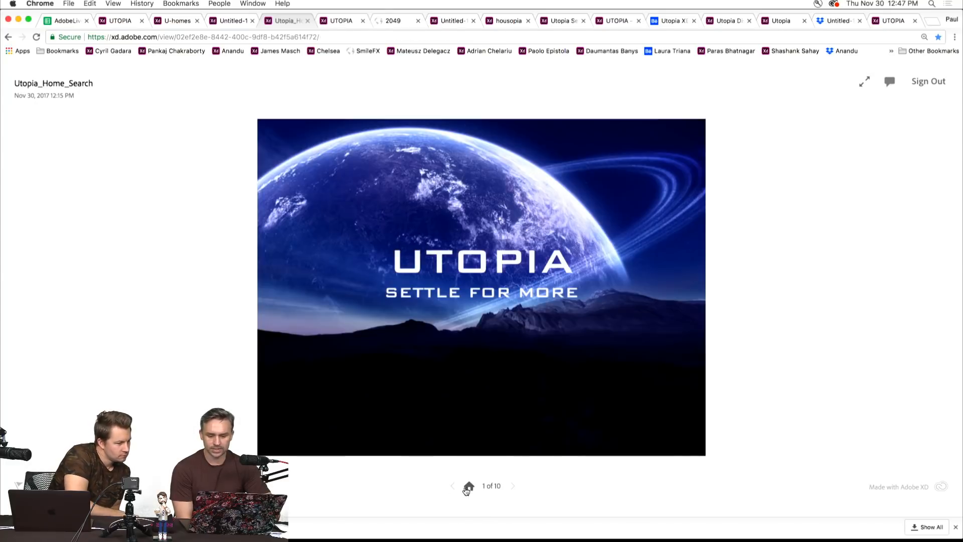
{"action": "left_click", "coordinate": [511, 490]}
{"action": "left_click", "coordinate": [511, 490]}
{"action": "left_click", "coordinate": [511, 491]}
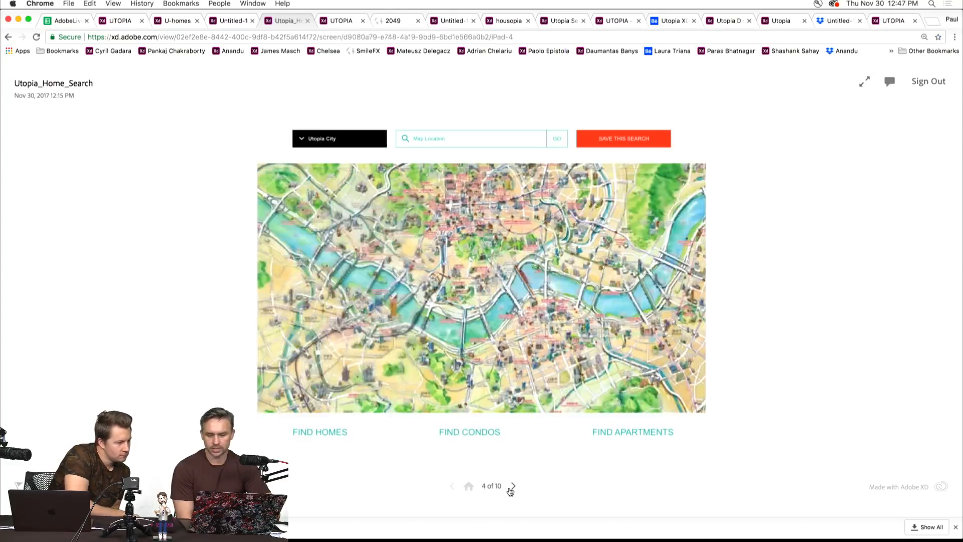
{"action": "left_click", "coordinate": [511, 491]}
{"action": "left_click", "coordinate": [511, 490]}
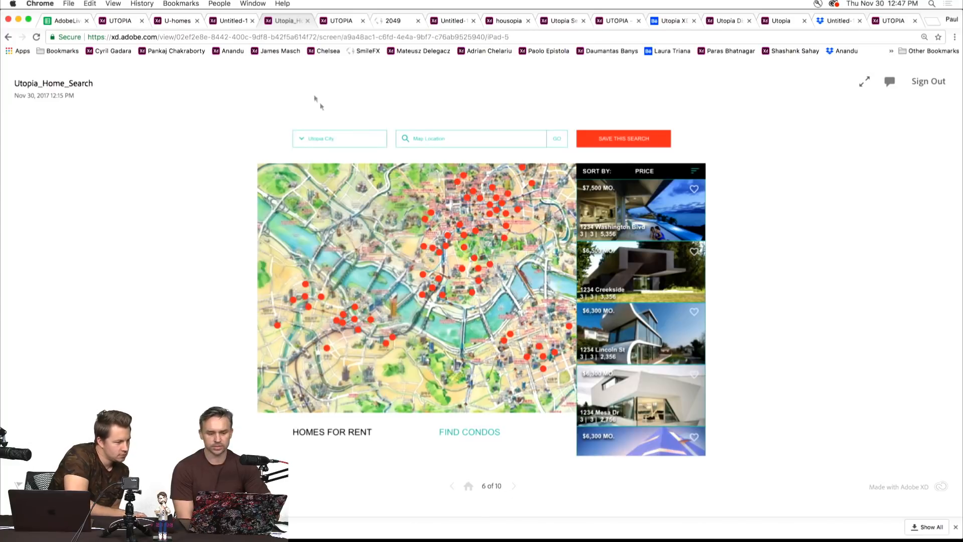
- Restart the Utopia Spacebook prototype from its home screen, page forward to screen 6, and close its tab
{"action": "left_click", "coordinate": [332, 22]}
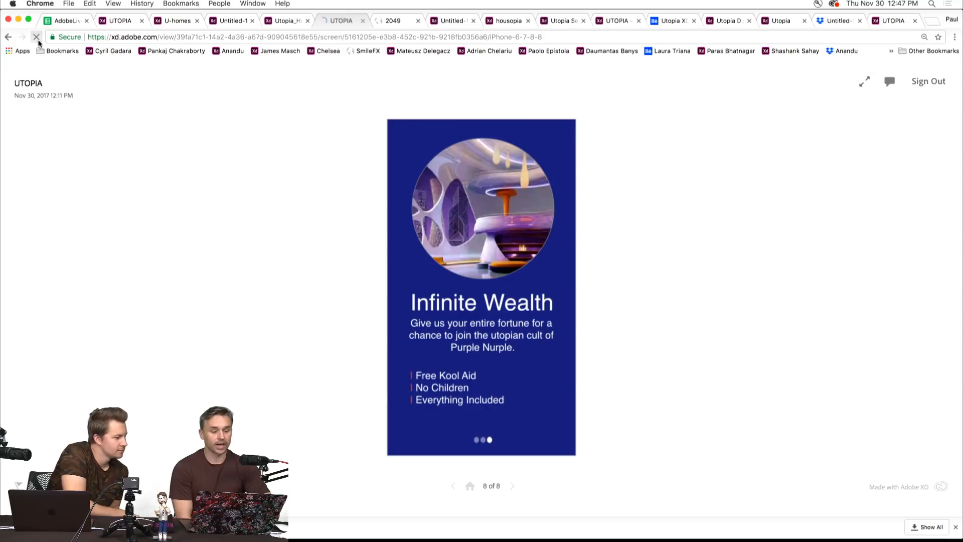
{"action": "left_click", "coordinate": [279, 25]}
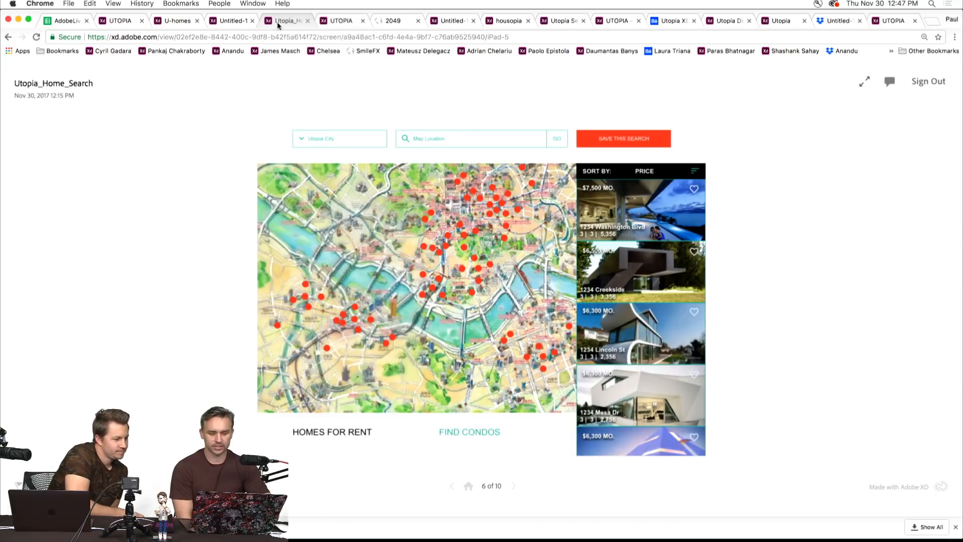
{"action": "left_click", "coordinate": [341, 21]}
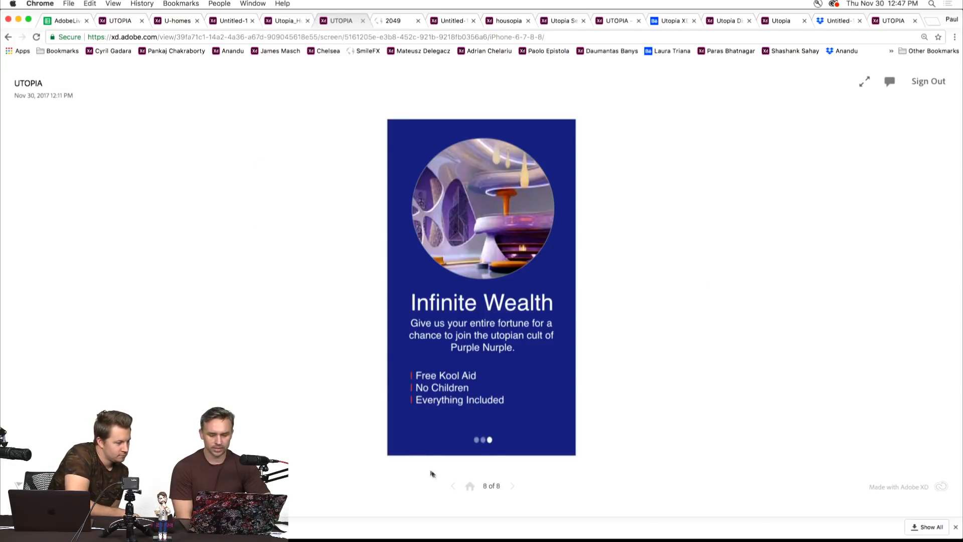
{"action": "left_click", "coordinate": [470, 486]}
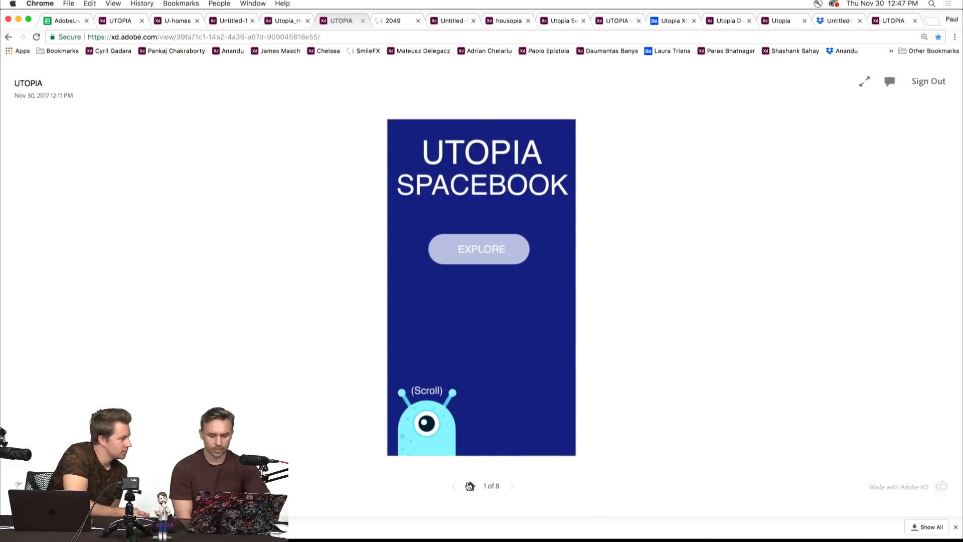
{"action": "left_click", "coordinate": [512, 486]}
{"action": "left_click", "coordinate": [512, 485]}
{"action": "left_click", "coordinate": [511, 485]}
{"action": "left_click", "coordinate": [512, 486]}
{"action": "left_click", "coordinate": [512, 486]}
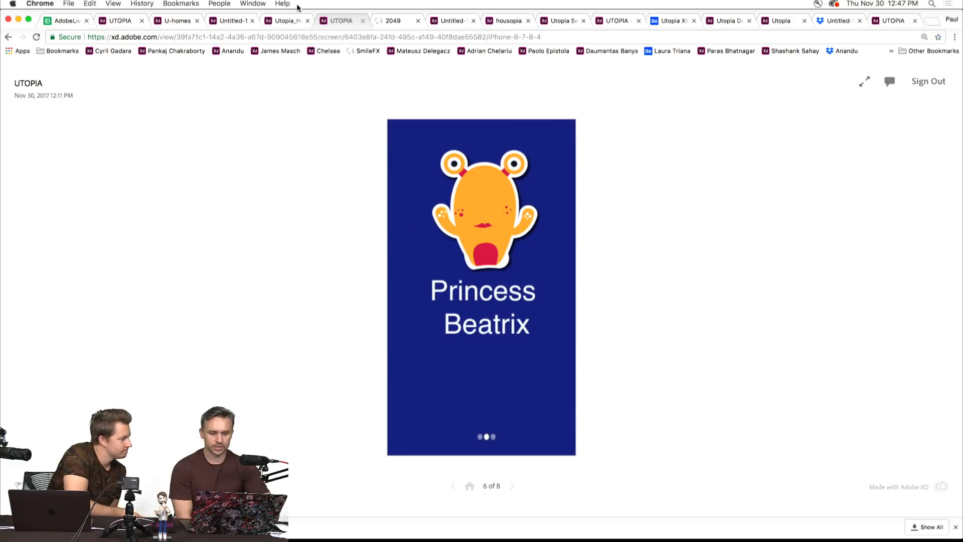
{"action": "left_click", "coordinate": [363, 20]}
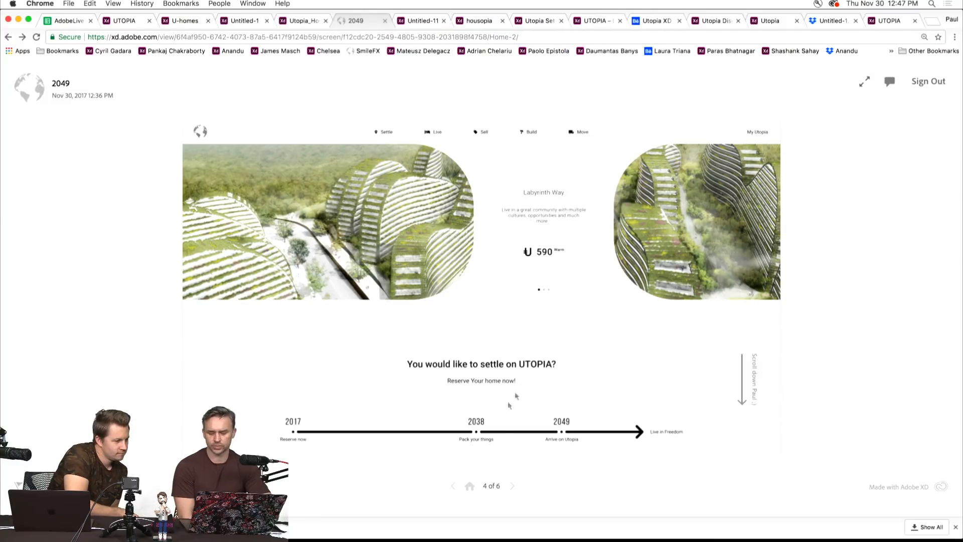
- Reload the 2049 prototype, return to its home screen and page forward to screen 4
{"action": "left_click", "coordinate": [36, 37]}
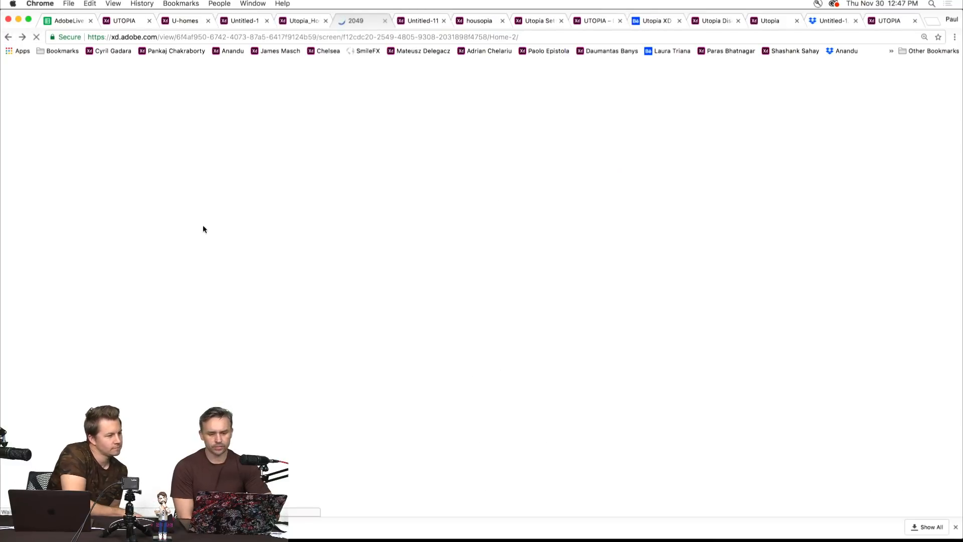
{"action": "left_click", "coordinate": [470, 485]}
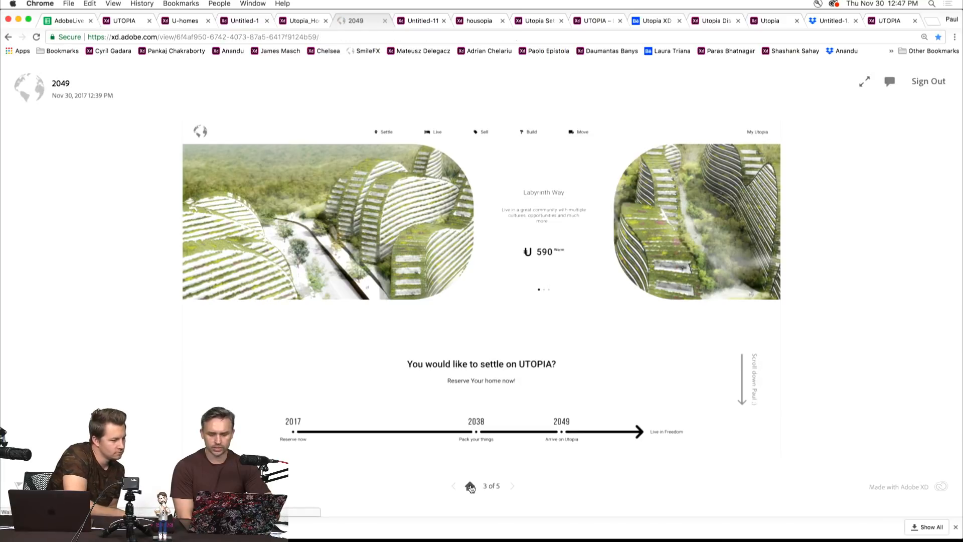
{"action": "left_click", "coordinate": [512, 487]}
{"action": "left_click", "coordinate": [513, 488]}
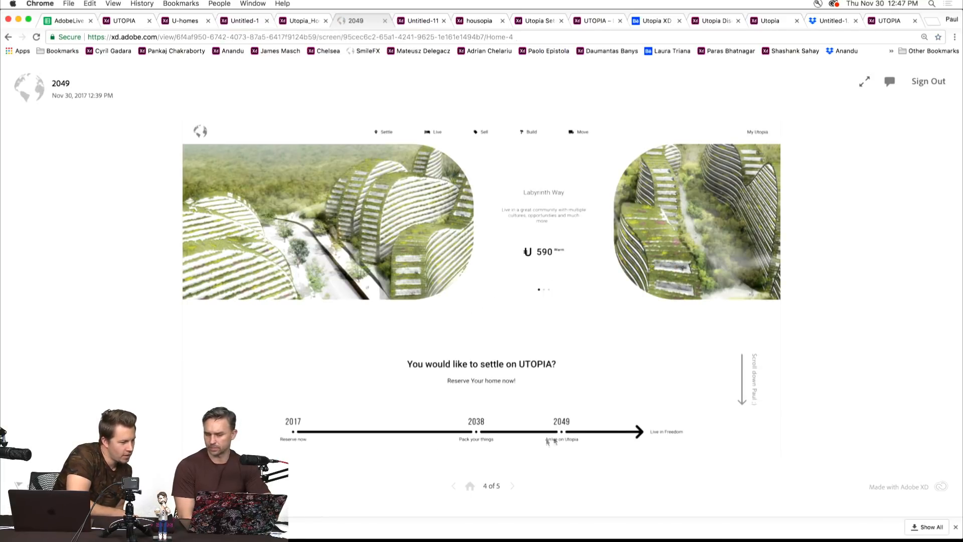
- Page through all four screens of the Untitled-11 prototype, return to its first screen, and close its tab
{"action": "left_click", "coordinate": [413, 21]}
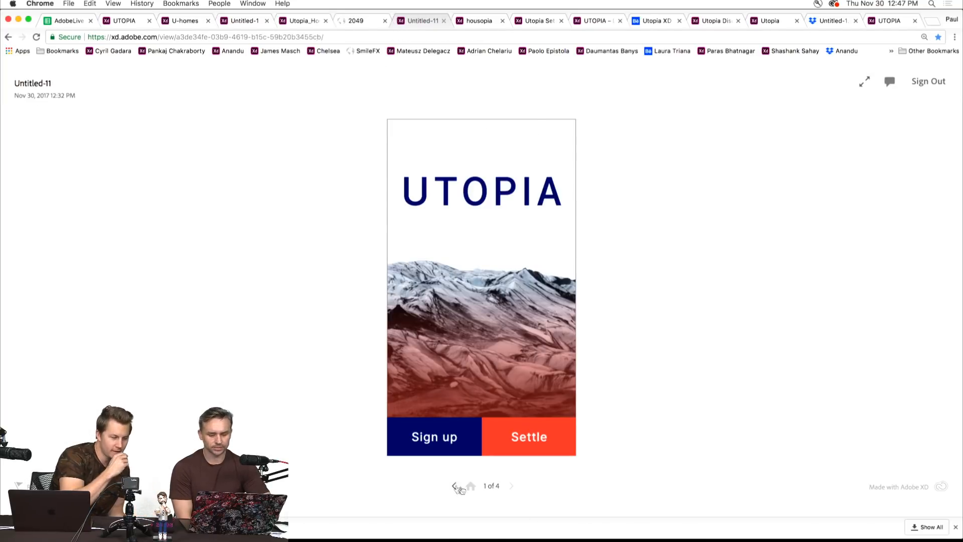
{"action": "left_click", "coordinate": [511, 486]}
{"action": "left_click", "coordinate": [512, 485]}
{"action": "left_click", "coordinate": [511, 486]}
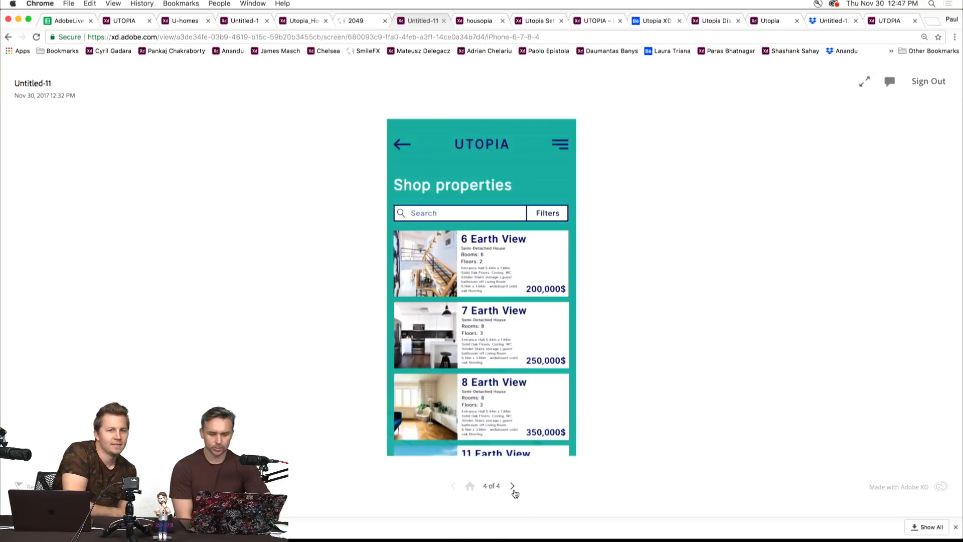
{"action": "left_click", "coordinate": [511, 486]}
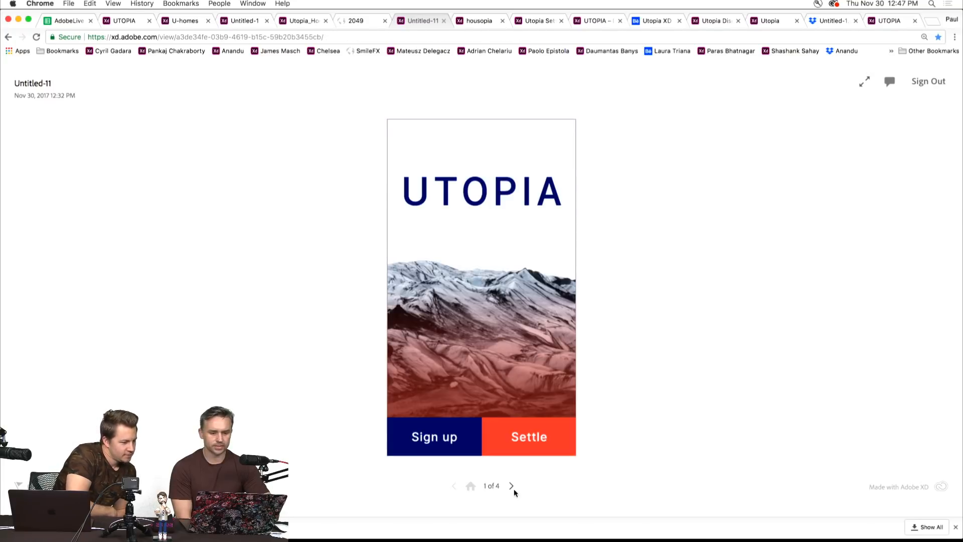
{"action": "left_click", "coordinate": [444, 21]}
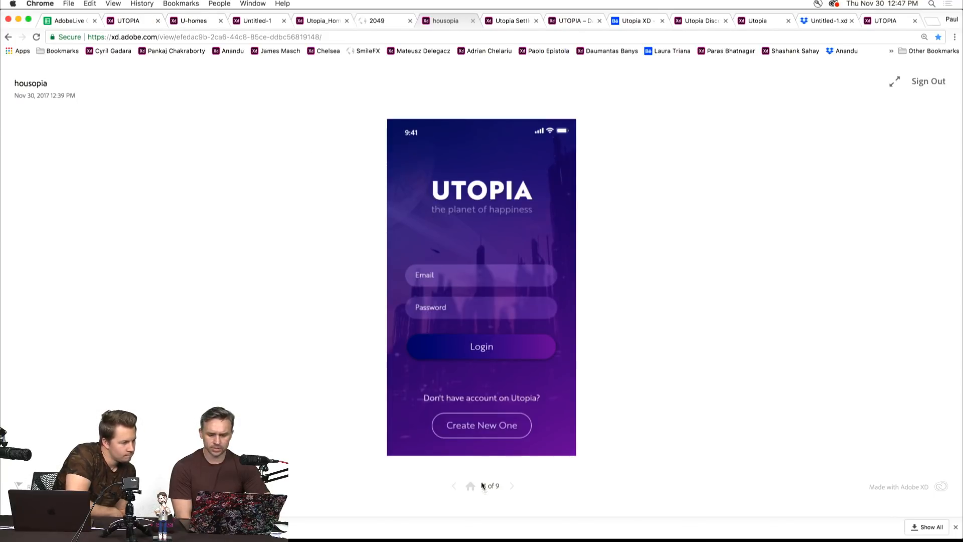
- Page the housopia prototype forward to the Apartopia House screen 6, then back to the Teleport to Utopia screen 3
{"action": "left_click", "coordinate": [513, 487]}
{"action": "left_click", "coordinate": [513, 487]}
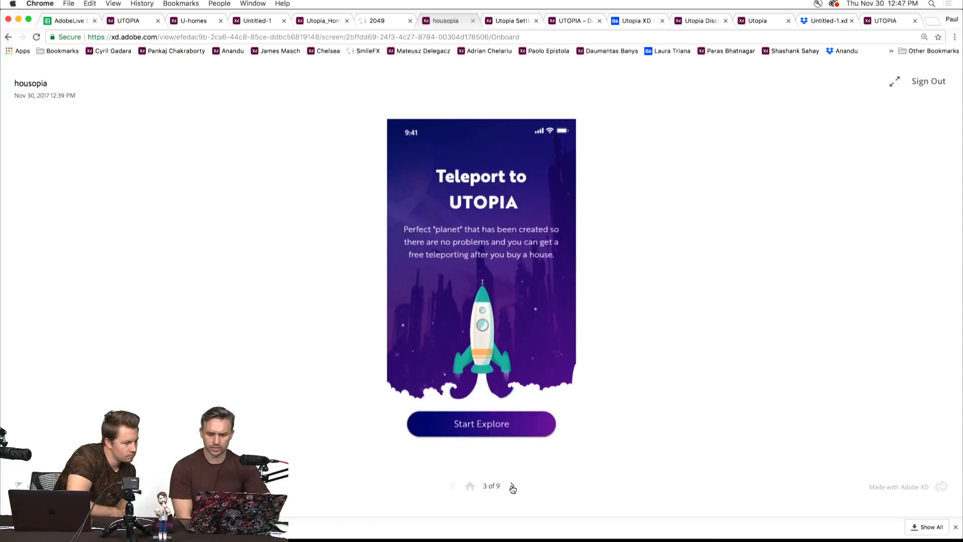
{"action": "left_click", "coordinate": [512, 487]}
{"action": "left_click", "coordinate": [513, 486]}
{"action": "left_click", "coordinate": [513, 487]}
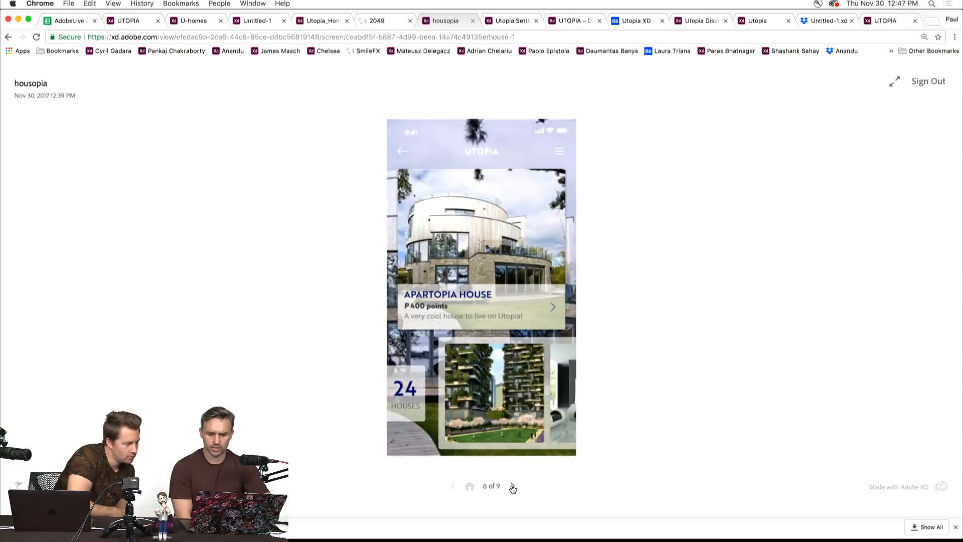
{"action": "left_click", "coordinate": [454, 487]}
{"action": "left_click", "coordinate": [453, 487]}
{"action": "left_click", "coordinate": [453, 487]}
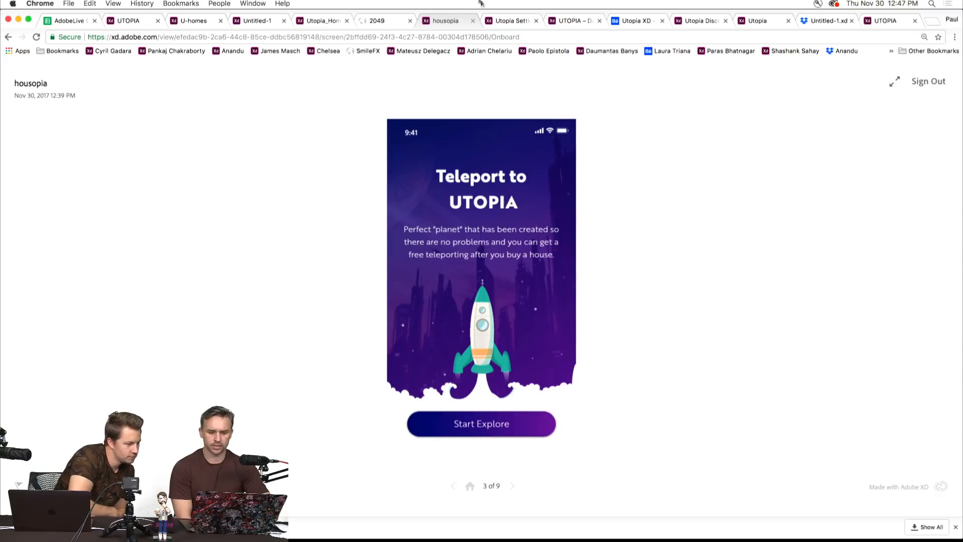
- Open the Utopia Settlement prototype, return to its home screen and page forward to the Vente Pa' Casa screen 4
{"action": "left_click", "coordinate": [497, 22]}
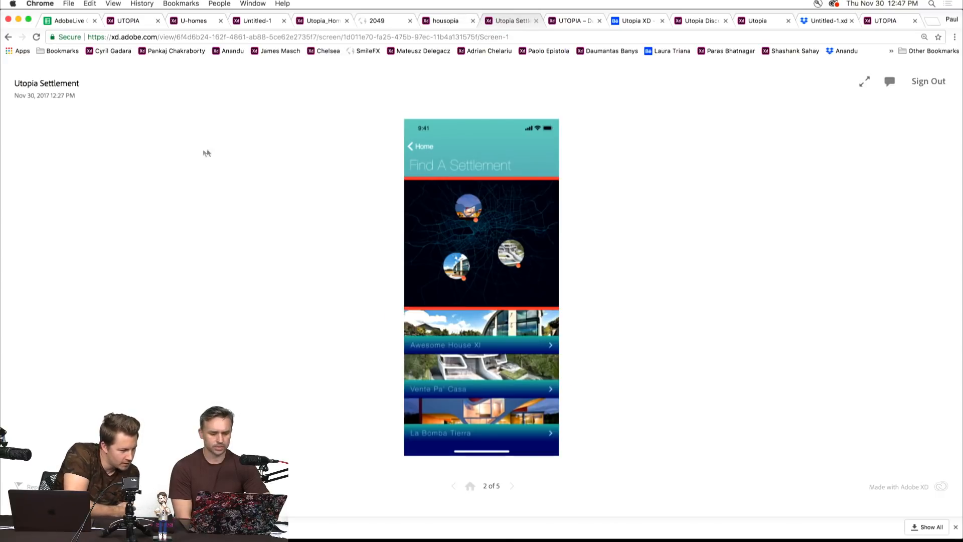
{"action": "left_click", "coordinate": [470, 486]}
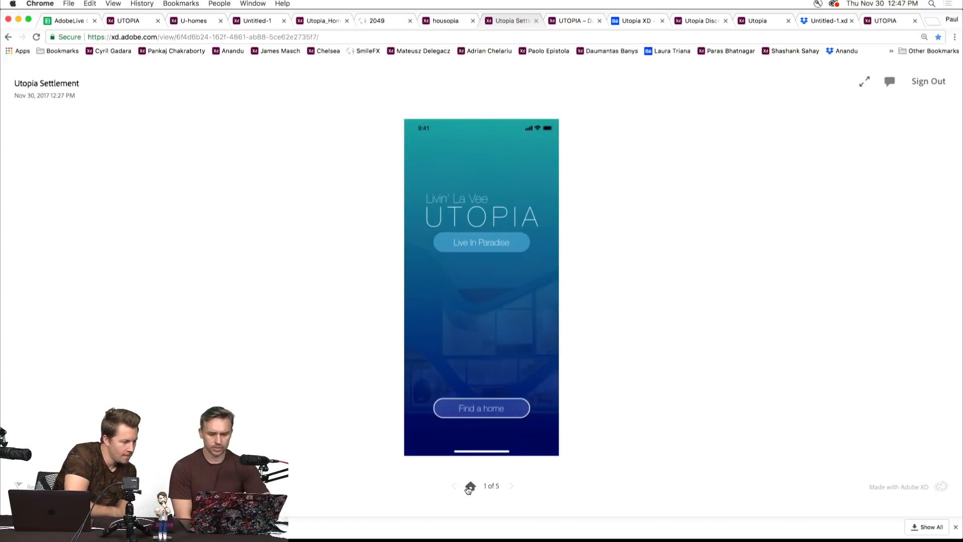
{"action": "left_click", "coordinate": [513, 485]}
{"action": "left_click", "coordinate": [514, 486]}
{"action": "left_click", "coordinate": [514, 485]}
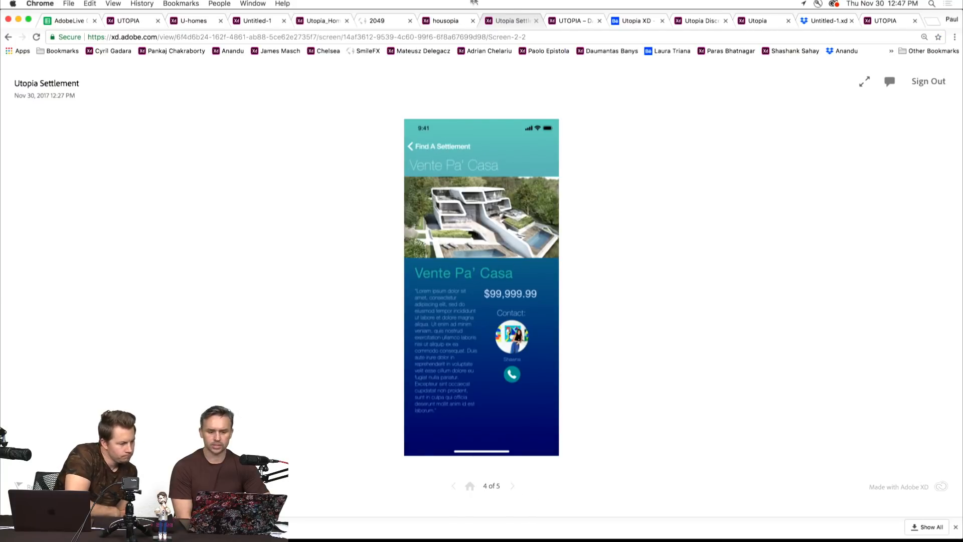
- View the desktop UTOPIA prototype's thank-you screen, then close the Utopia XD Behance tab
{"action": "left_click", "coordinate": [560, 22]}
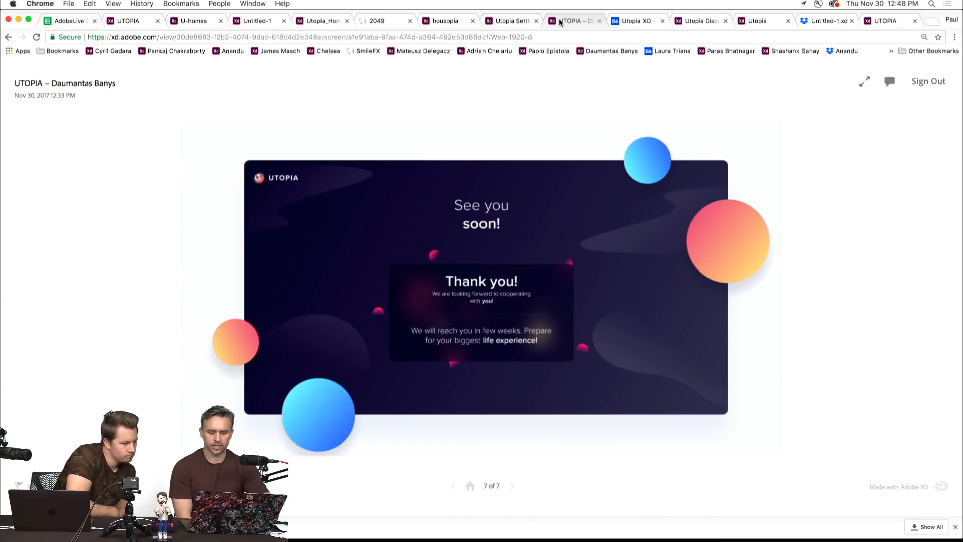
{"action": "left_click", "coordinate": [633, 22]}
{"action": "left_click", "coordinate": [663, 21]}
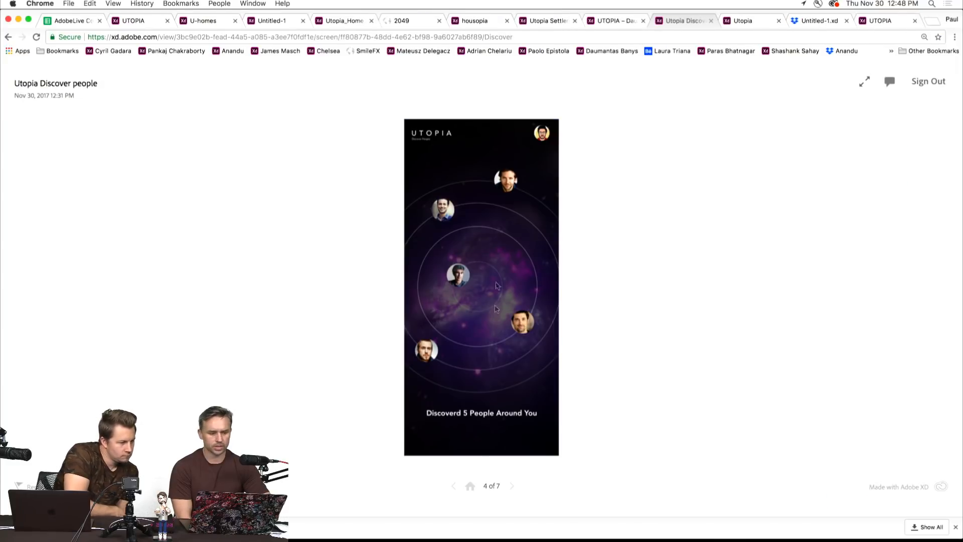
- Check the Explore Utopia prototype and close its tab, along with the Untitled-1.xd Dropbox page and the Find Your New City prototype
{"action": "left_click", "coordinate": [747, 21]}
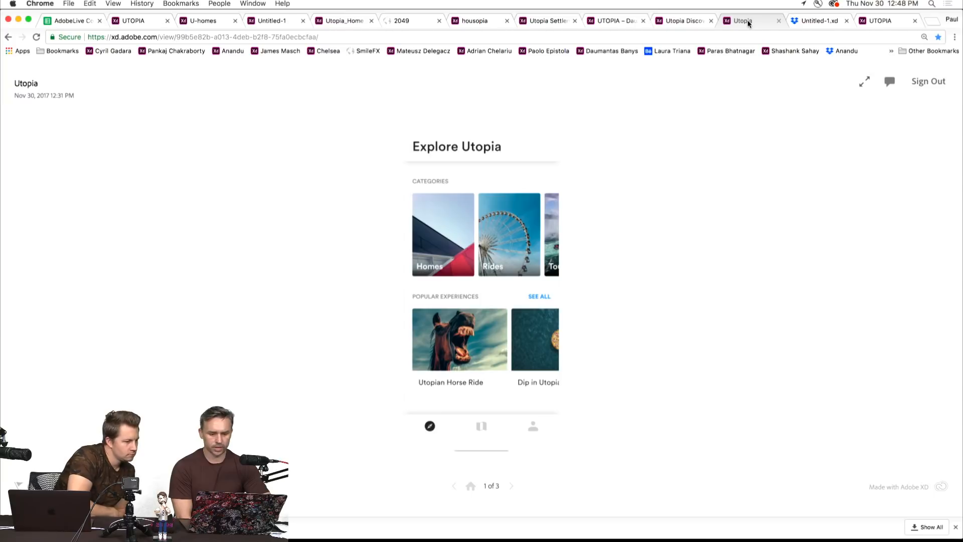
{"action": "left_click", "coordinate": [513, 487]}
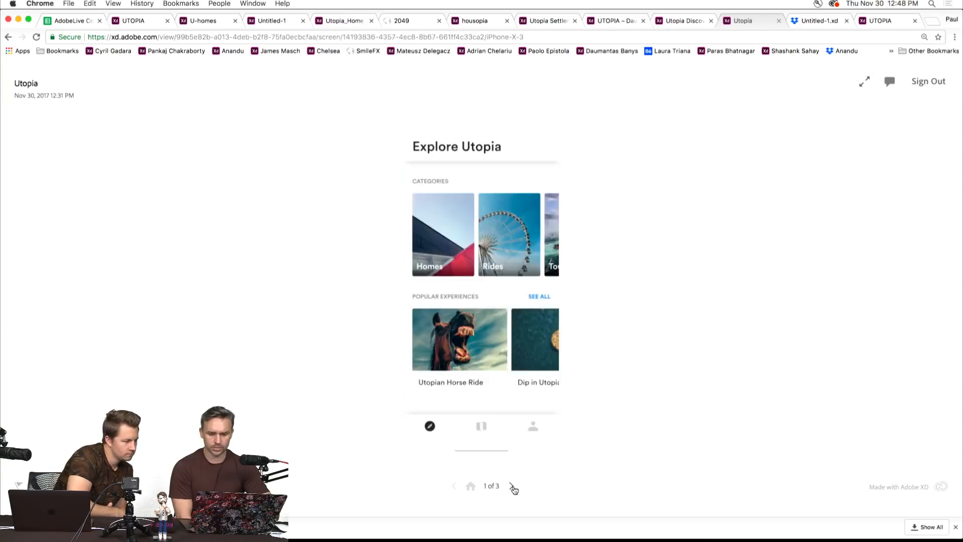
{"action": "left_click", "coordinate": [780, 21]}
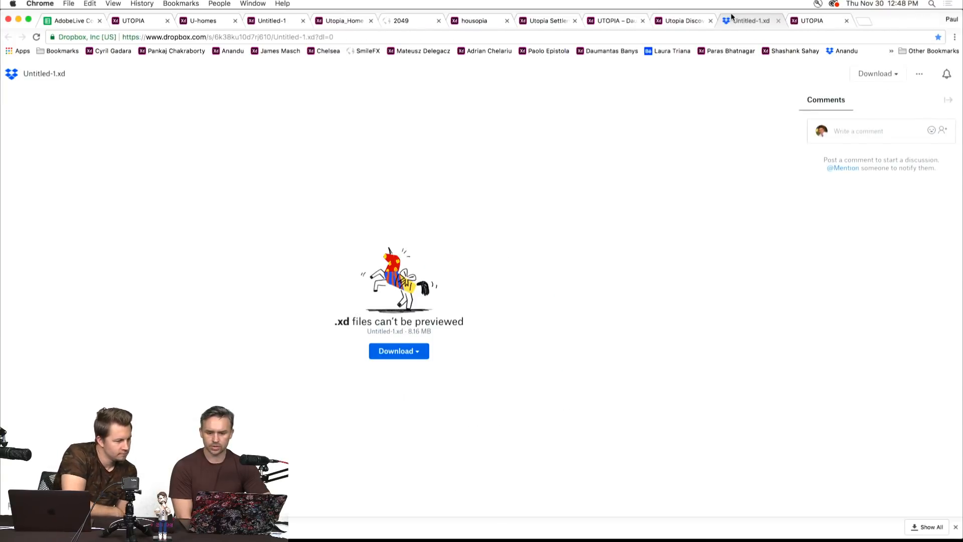
{"action": "left_click", "coordinate": [780, 21]}
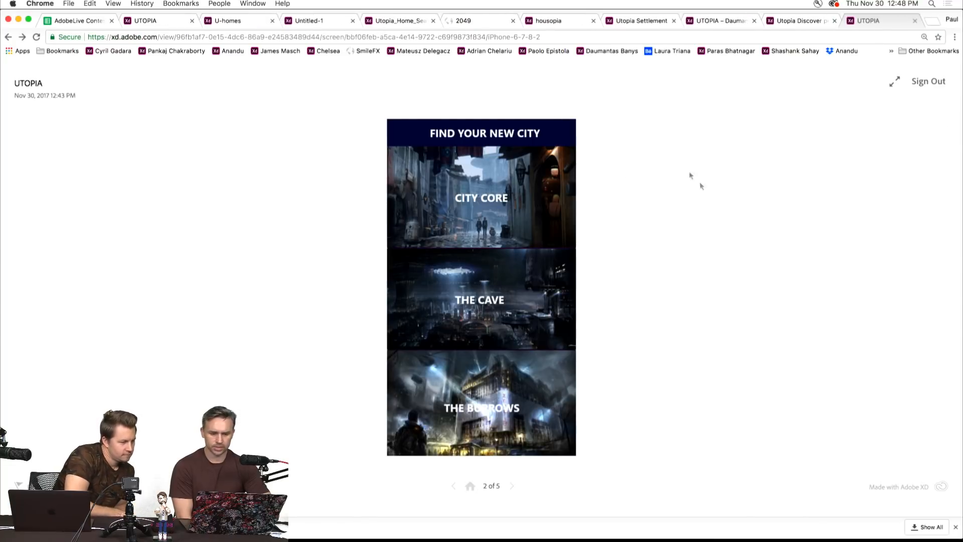
{"action": "left_click", "coordinate": [916, 21]}
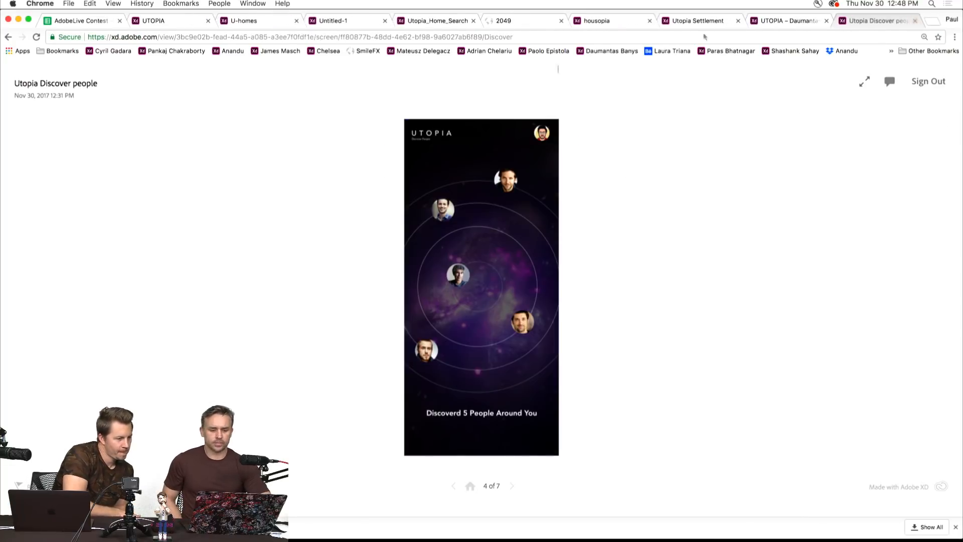
- Open the red UTOPIA login prototype, page forward to screen 7, and go back to the house cards on screen 4
{"action": "left_click", "coordinate": [155, 20]}
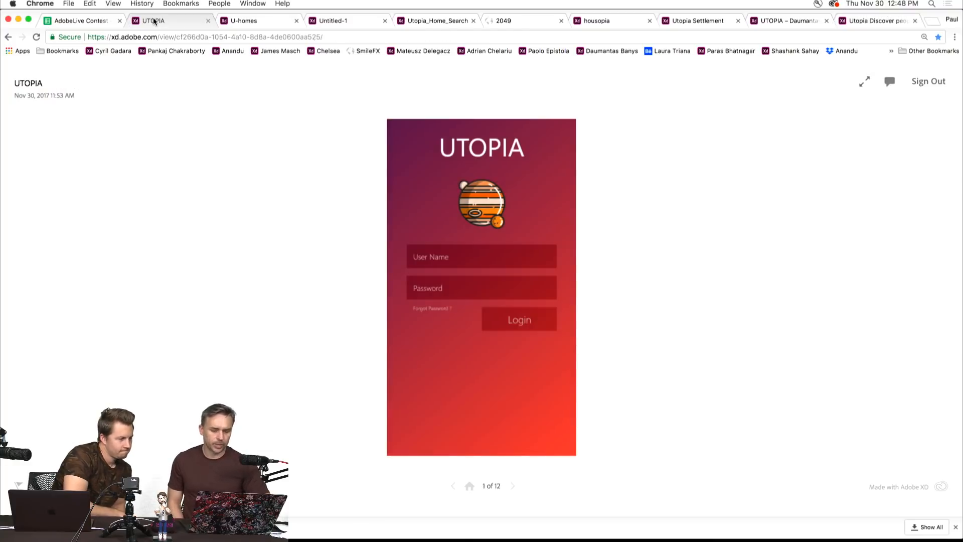
{"action": "left_click", "coordinate": [513, 486]}
{"action": "left_click", "coordinate": [512, 486]}
{"action": "left_click", "coordinate": [513, 487]}
{"action": "double_click", "coordinate": [513, 486]}
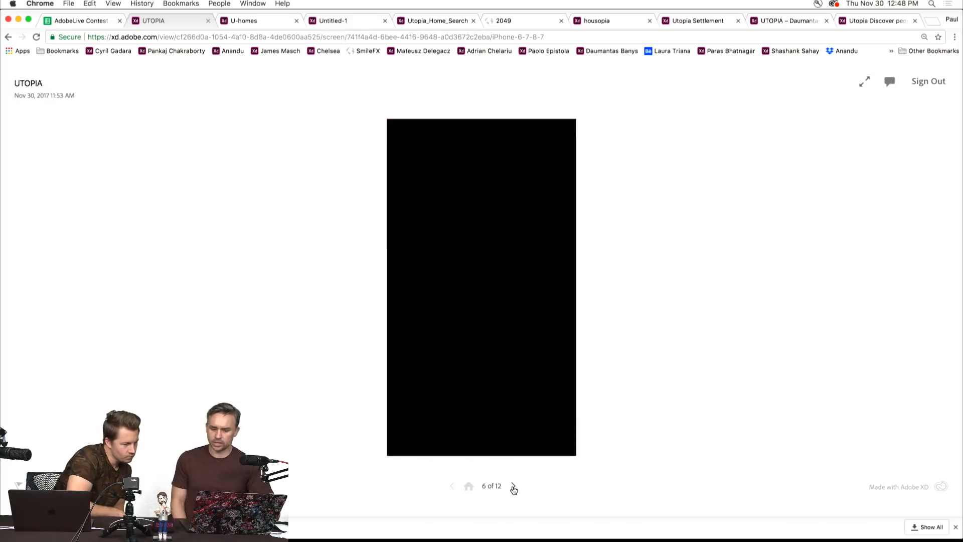
{"action": "left_click", "coordinate": [513, 488]}
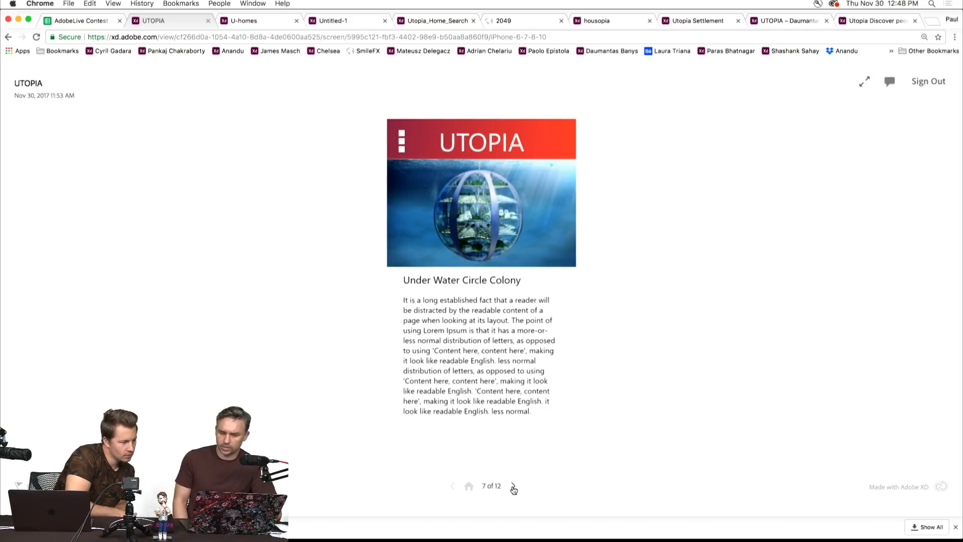
{"action": "left_click", "coordinate": [451, 487]}
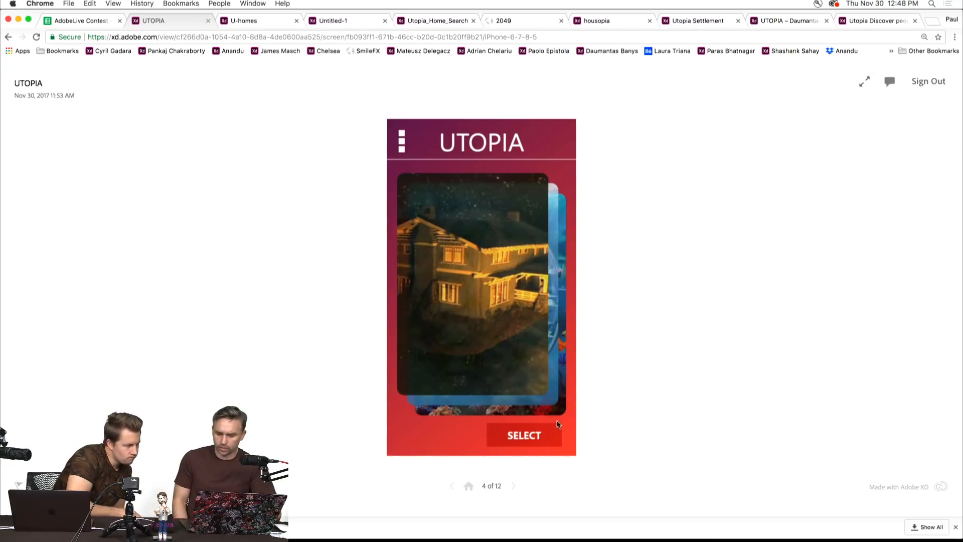
- Page the UTOPIA prototype forward to screen 7, go back to the pricing plans on screen 6, and close its tab
{"action": "left_click", "coordinate": [516, 487]}
{"action": "left_click", "coordinate": [516, 487]}
{"action": "left_click", "coordinate": [515, 487]}
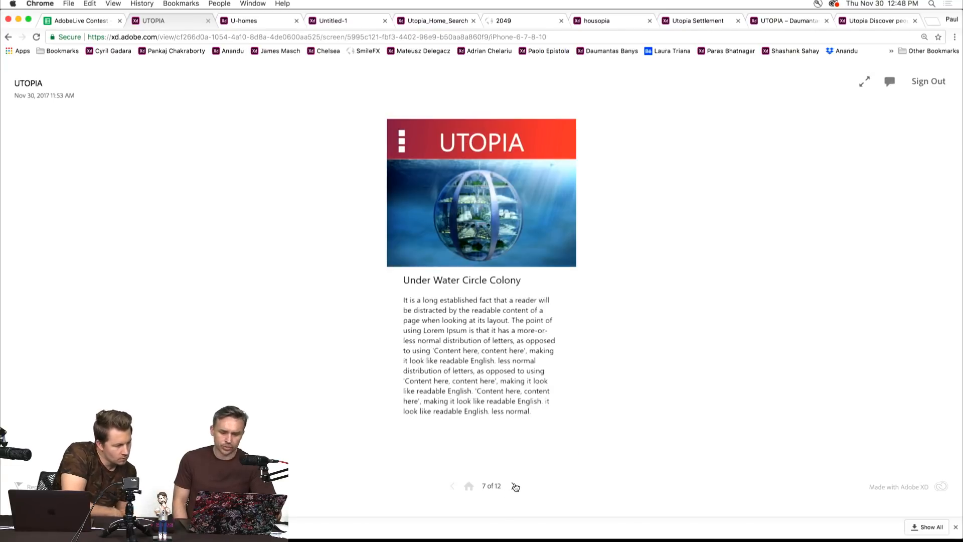
{"action": "left_click", "coordinate": [451, 486]}
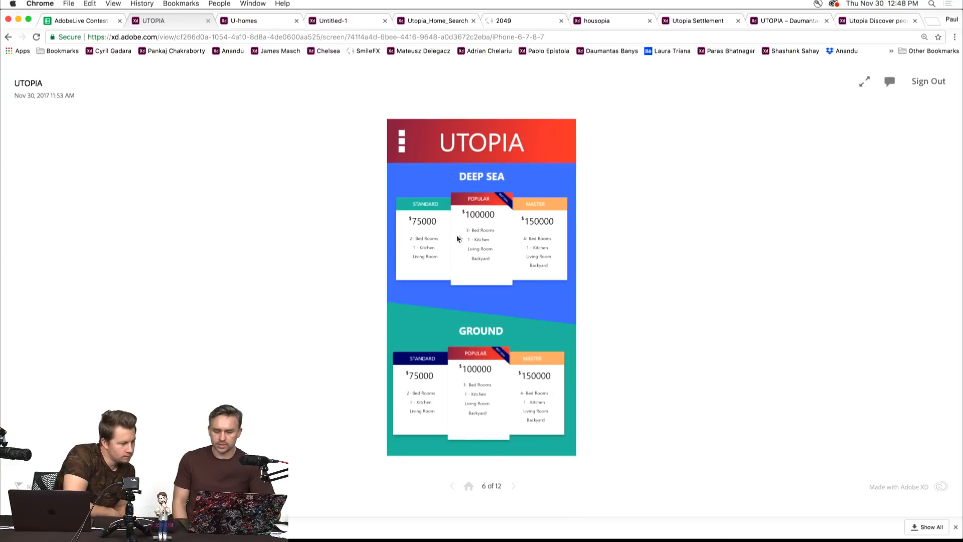
{"action": "left_click", "coordinate": [208, 20]}
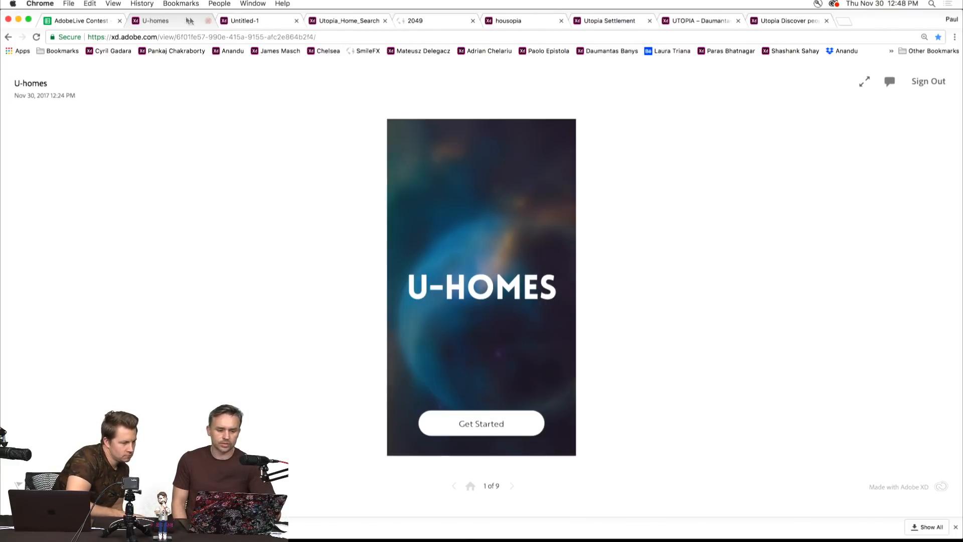
- Page the U-homes prototype forward from its start screen to the Properties list on screen 8, and close its tab
{"action": "left_click", "coordinate": [512, 486]}
{"action": "left_click", "coordinate": [512, 486]}
{"action": "left_click", "coordinate": [512, 486]}
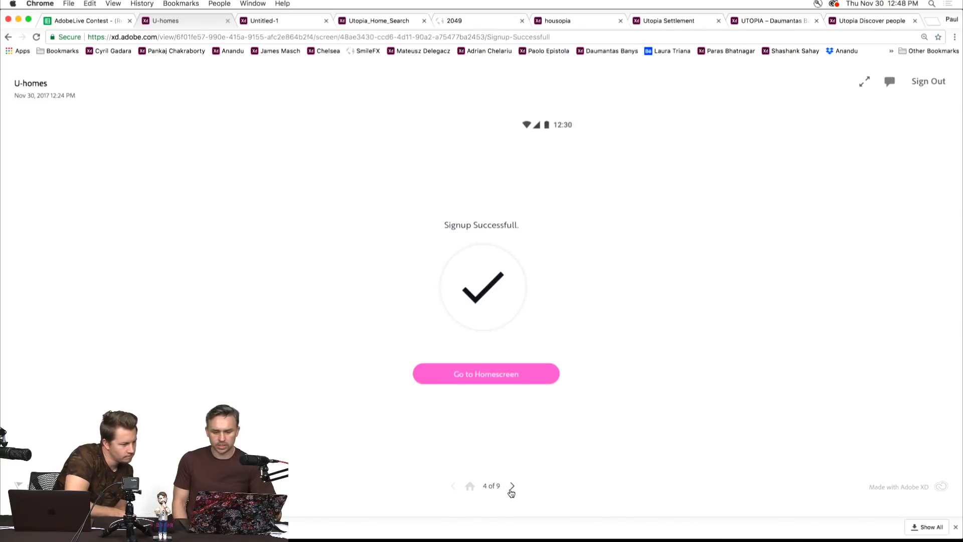
{"action": "left_click", "coordinate": [512, 488]}
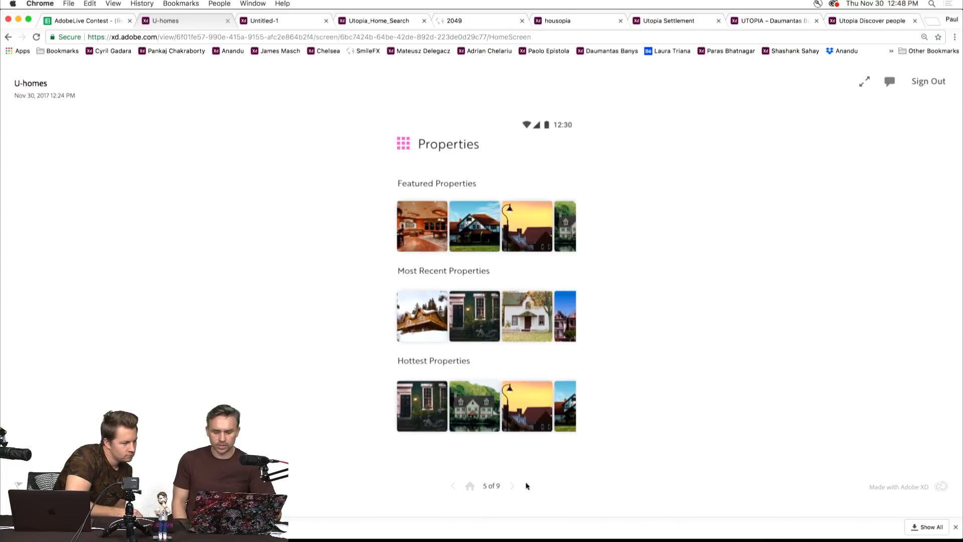
{"action": "left_click", "coordinate": [512, 488]}
{"action": "left_click", "coordinate": [512, 488]}
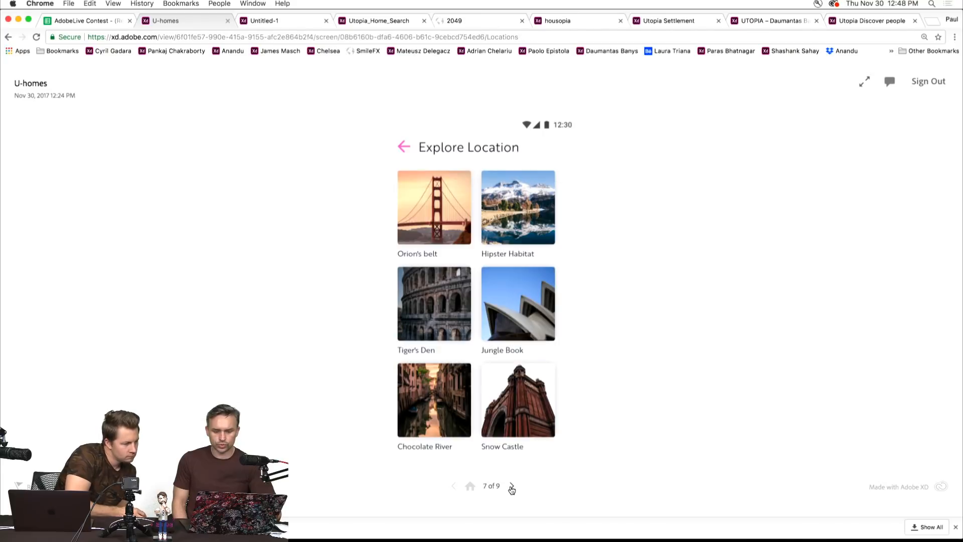
{"action": "left_click", "coordinate": [512, 488]}
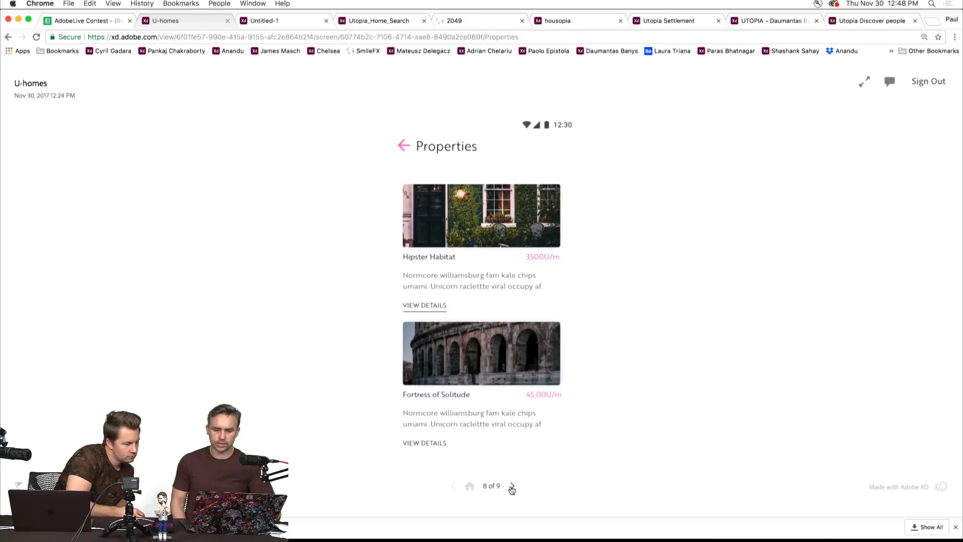
{"action": "left_click", "coordinate": [225, 20]}
- Compare the Utopia_Home_Search, 2049 and Untitled-1 prototypes, dismissing the downloads bar and ending on Untitled-1
{"action": "left_click", "coordinate": [283, 21]}
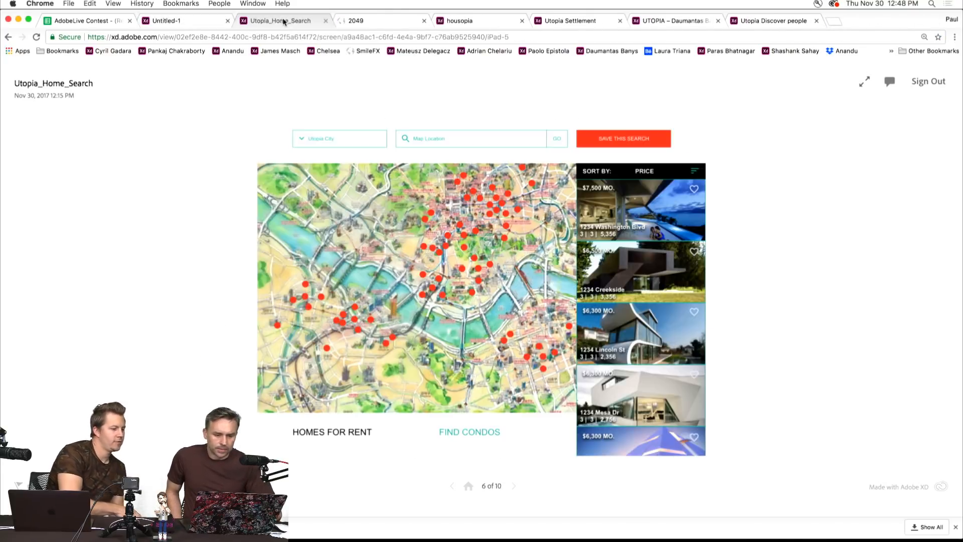
{"action": "left_click", "coordinate": [374, 22]}
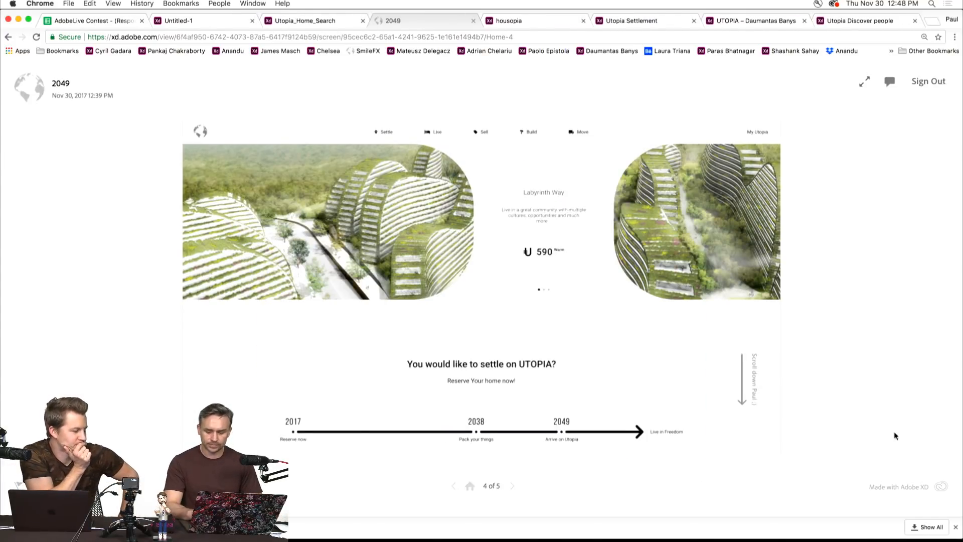
{"action": "left_click", "coordinate": [956, 527]}
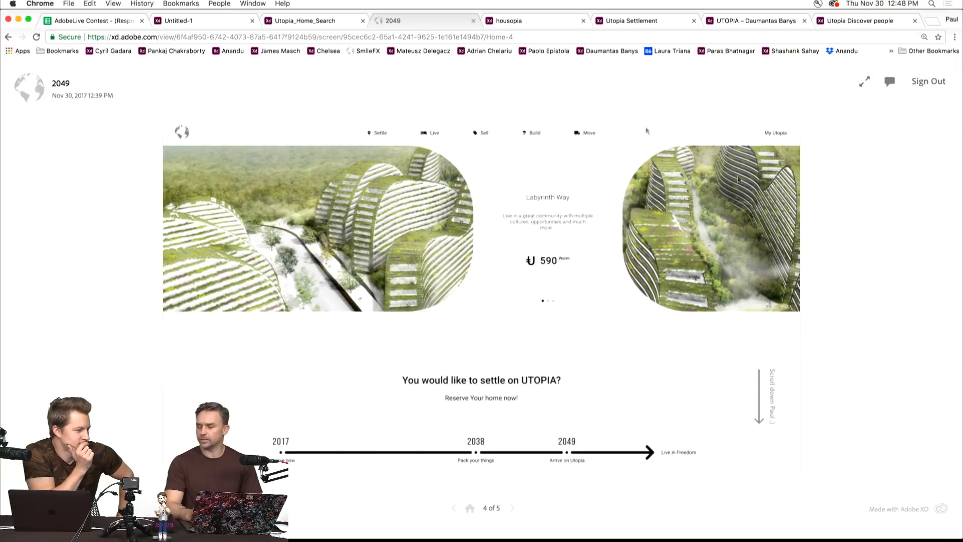
{"action": "left_click", "coordinate": [189, 18]}
{"action": "left_click", "coordinate": [299, 20]}
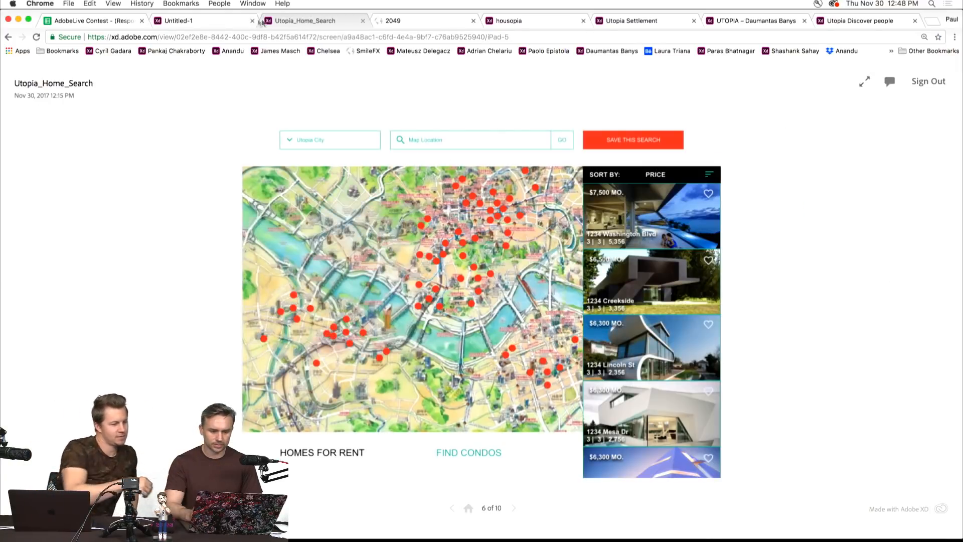
{"action": "left_click", "coordinate": [227, 23]}
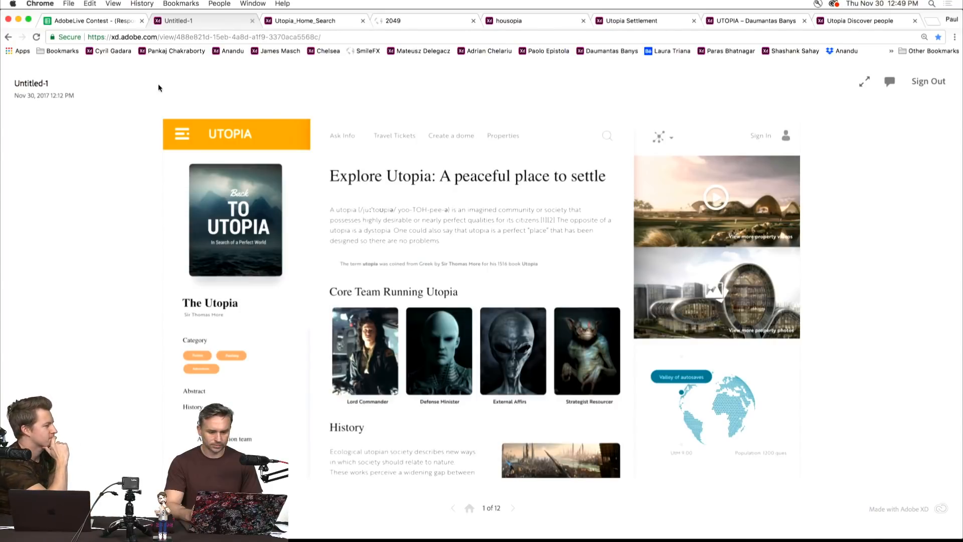
- Switch to the Untitled-1 file in Adobe XD and select the Ask Info navigation text on the Web 1920 – 12 artboard
{"action": "mouse_move", "coordinate": [238, 541]}
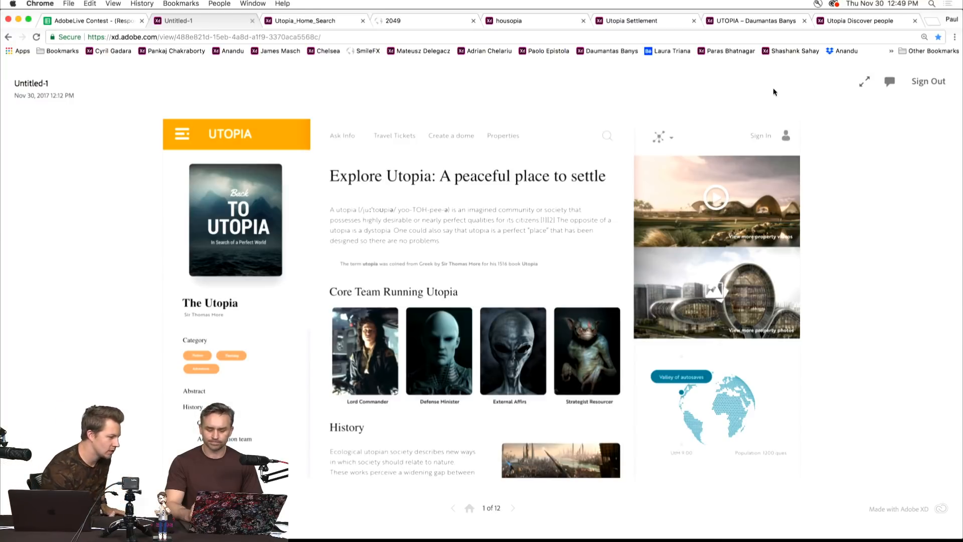
{"action": "mouse_move", "coordinate": [281, 539]}
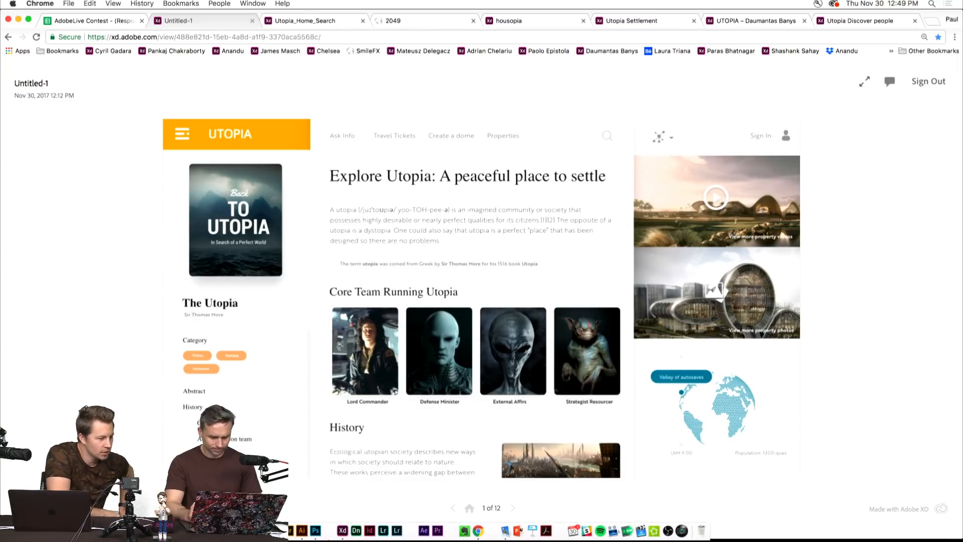
{"action": "left_click", "coordinate": [342, 530]}
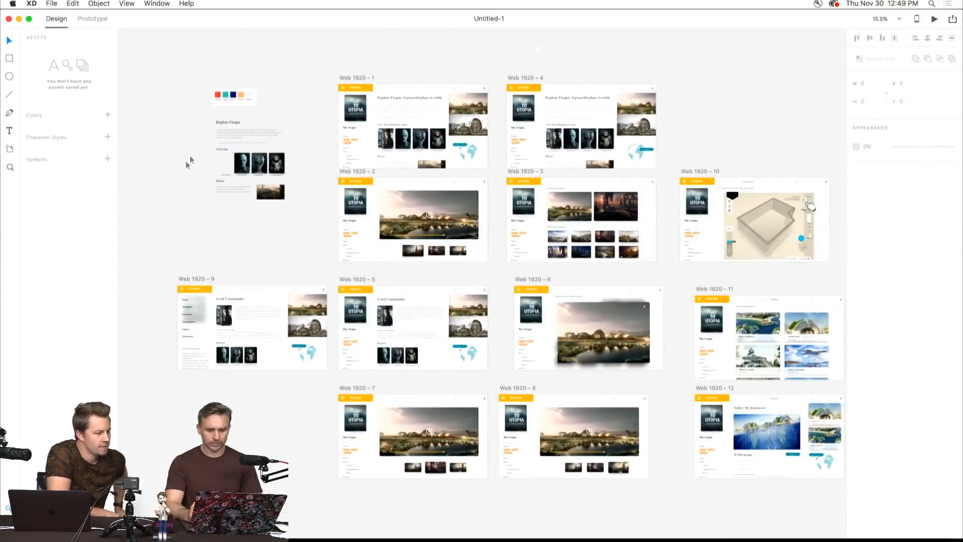
{"action": "scroll", "coordinate": [173, 176], "scroll_direction": "up", "scroll_amount": 5}
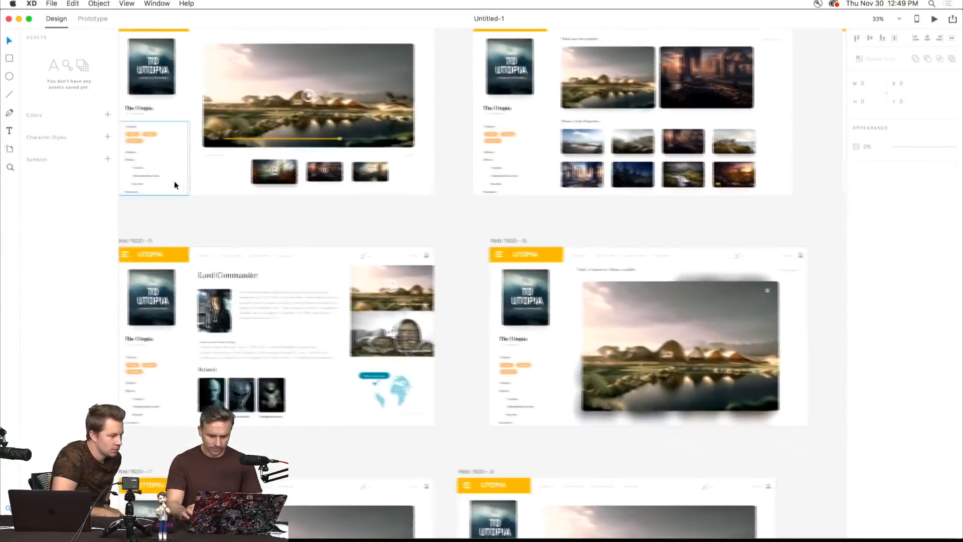
{"action": "key", "text": "super+equal"}
{"action": "key", "text": "super+equal"}
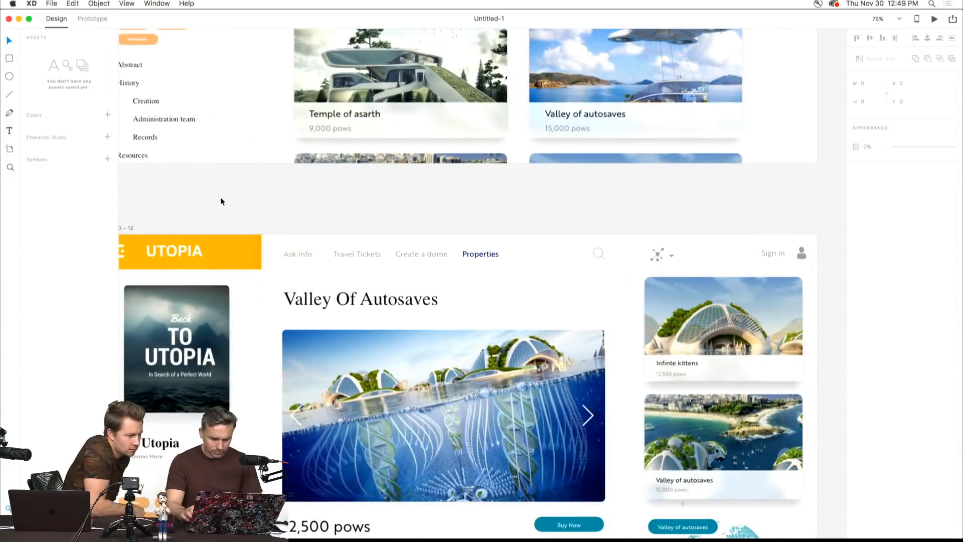
{"action": "double_click", "coordinate": [298, 254]}
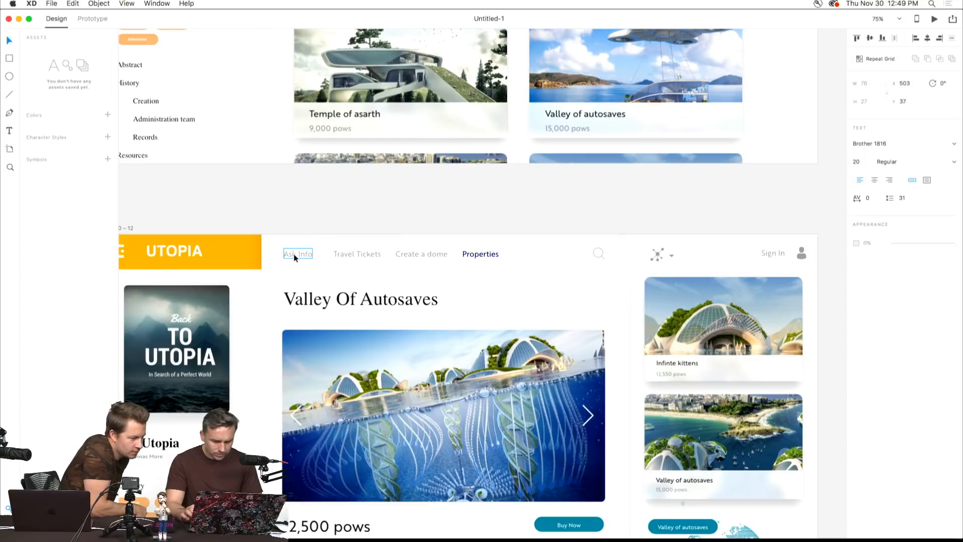
- Check the Travel Tickets navigation text, clear the selection, and show the whole Untitled-1 file in Prototype mode
{"action": "left_click", "coordinate": [357, 255]}
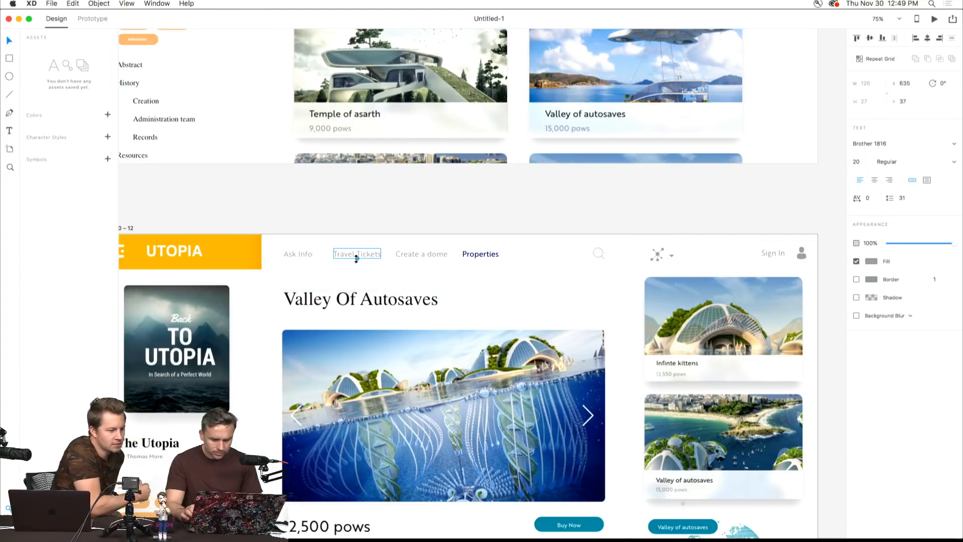
{"action": "left_click", "coordinate": [359, 303]}
{"action": "left_click", "coordinate": [270, 189]}
{"action": "key", "text": "super+0"}
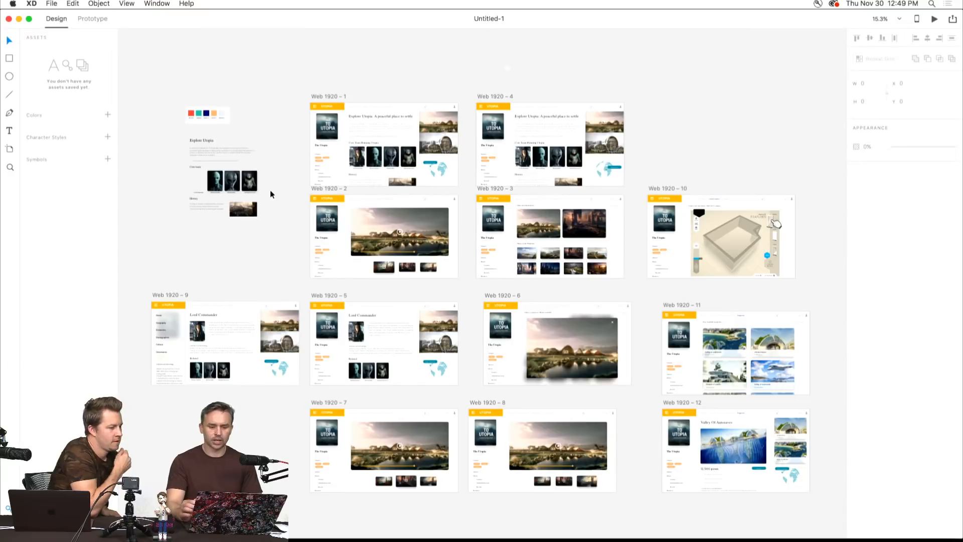
{"action": "left_click", "coordinate": [83, 21]}
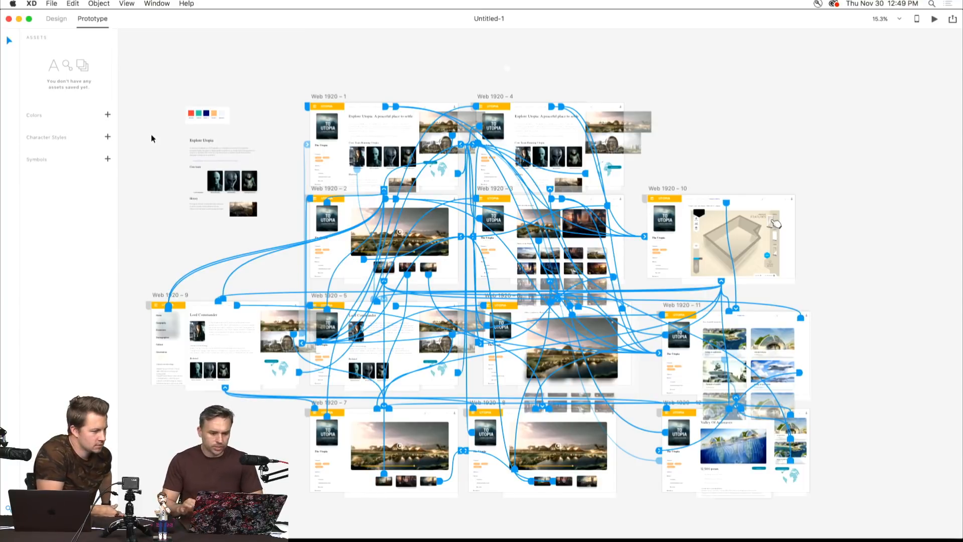
- Examine the colour palette and Explore Utopia draft beside the artboards, and select everything to display all prototype connections
{"action": "scroll", "coordinate": [152, 135], "scroll_direction": "up", "scroll_amount": 5}
{"action": "scroll", "coordinate": [152, 135], "scroll_direction": "up", "scroll_amount": 3}
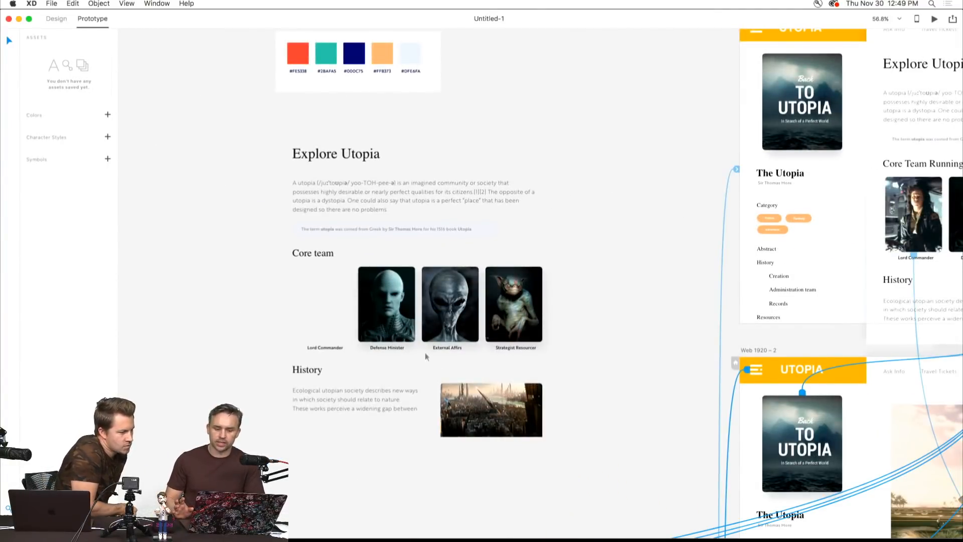
{"action": "left_click", "coordinate": [228, 252]}
{"action": "left_click", "coordinate": [335, 191]}
{"action": "left_click", "coordinate": [248, 196]}
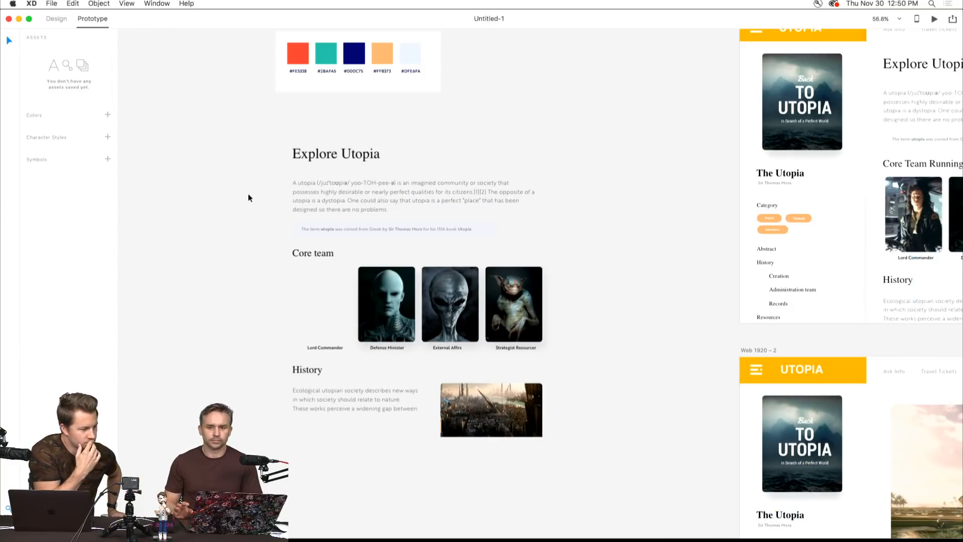
{"action": "key", "text": "super+0"}
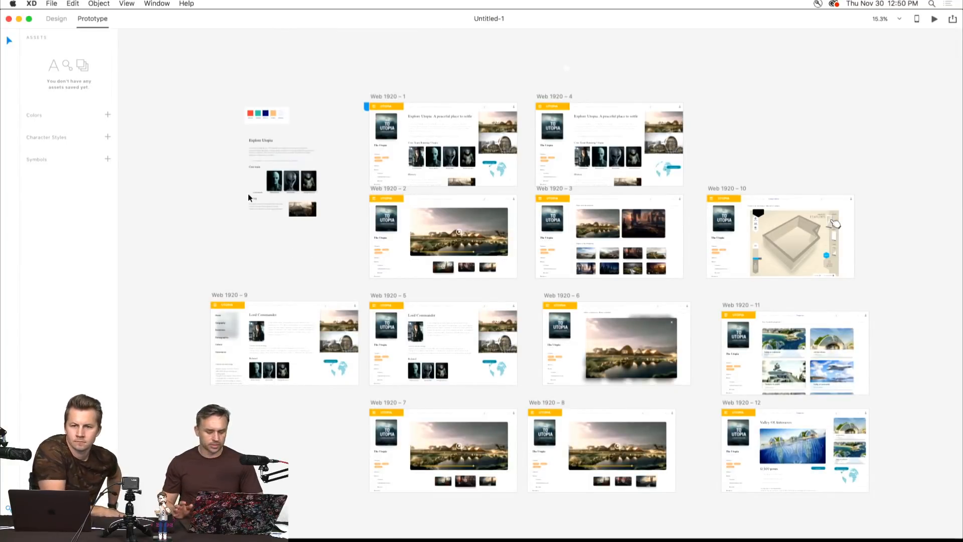
{"action": "key", "text": "super+a"}
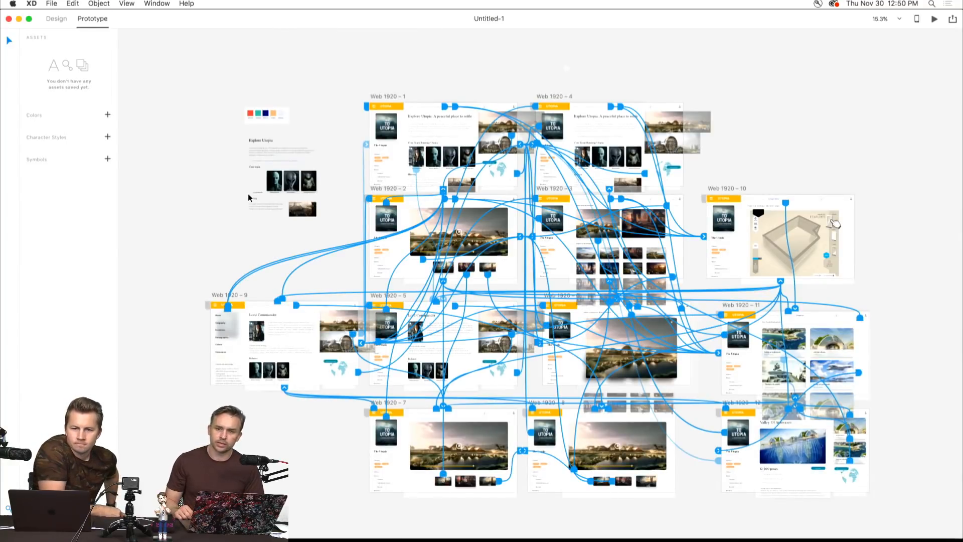
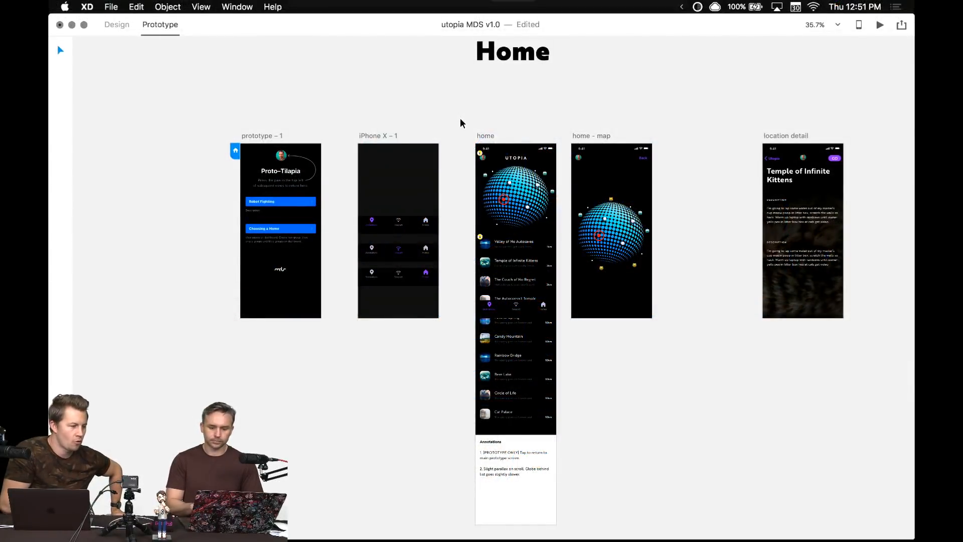
- Look over the Home, Robot Fighting and Find a Home artboard groups in the utopia MDS v1.0 file
{"action": "scroll", "coordinate": [421, 40], "scroll_direction": "down", "scroll_amount": 10}
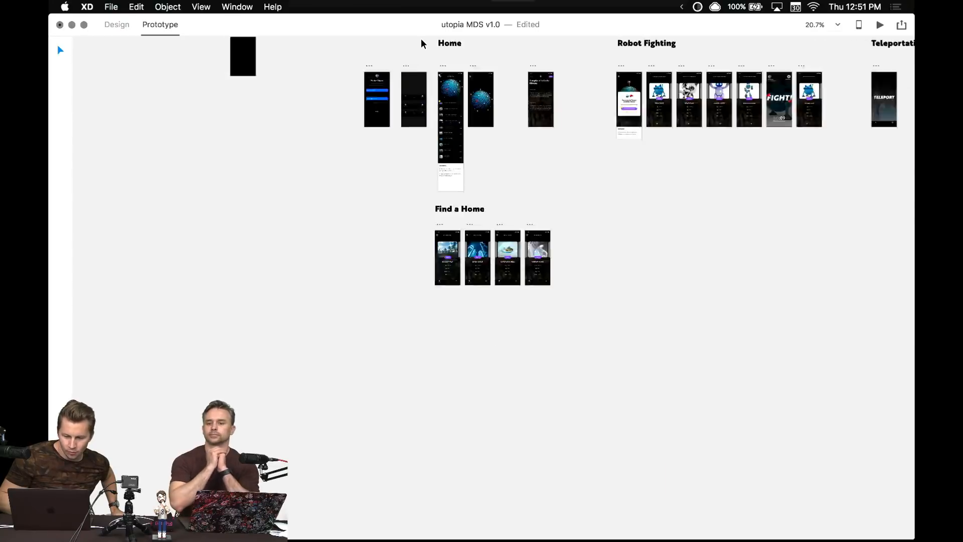
{"action": "scroll", "coordinate": [422, 40], "scroll_direction": "up", "scroll_amount": 5}
{"action": "scroll", "coordinate": [383, 273], "scroll_direction": "up", "scroll_amount": 5}
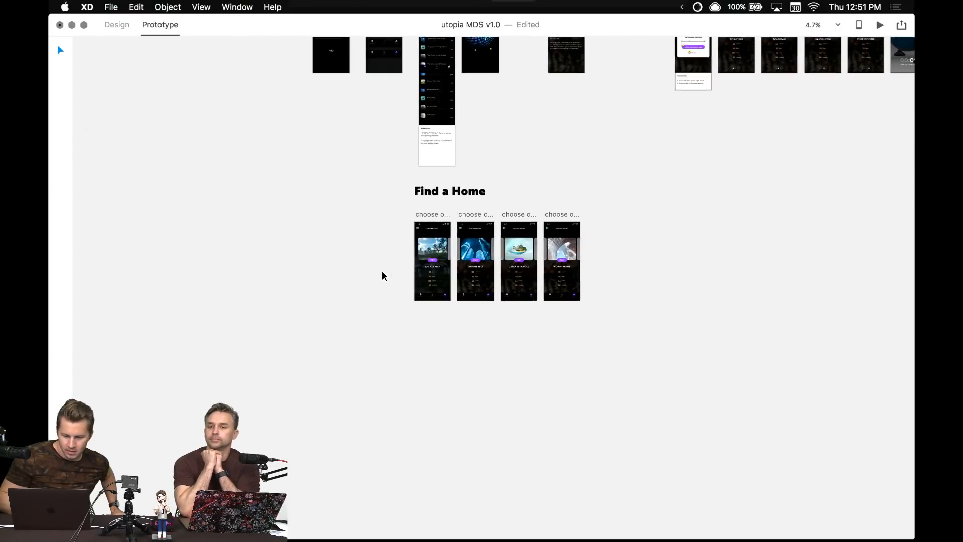
{"action": "scroll", "coordinate": [386, 191], "scroll_direction": "up", "scroll_amount": 5}
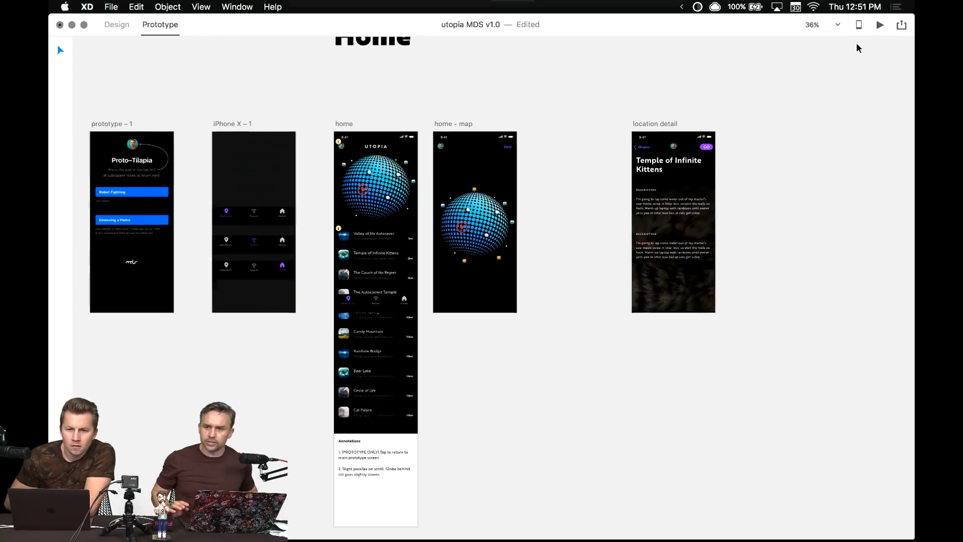
{"action": "scroll", "coordinate": [823, 75], "scroll_direction": "up", "scroll_amount": 2}
{"action": "scroll", "coordinate": [766, 123], "scroll_direction": "down", "scroll_amount": 3}
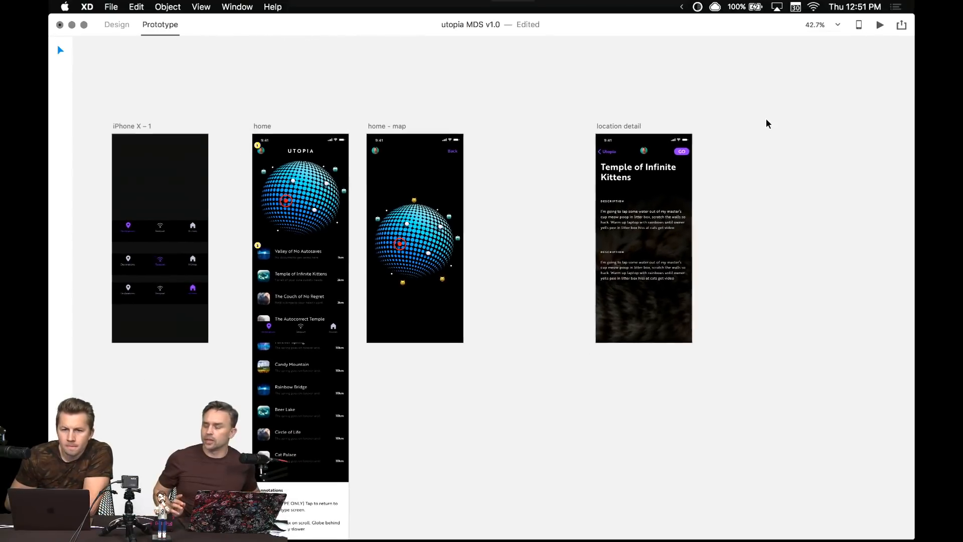
- Save utopia MDS v1.0 and update its existing published prototype link
{"action": "key", "text": "super+s"}
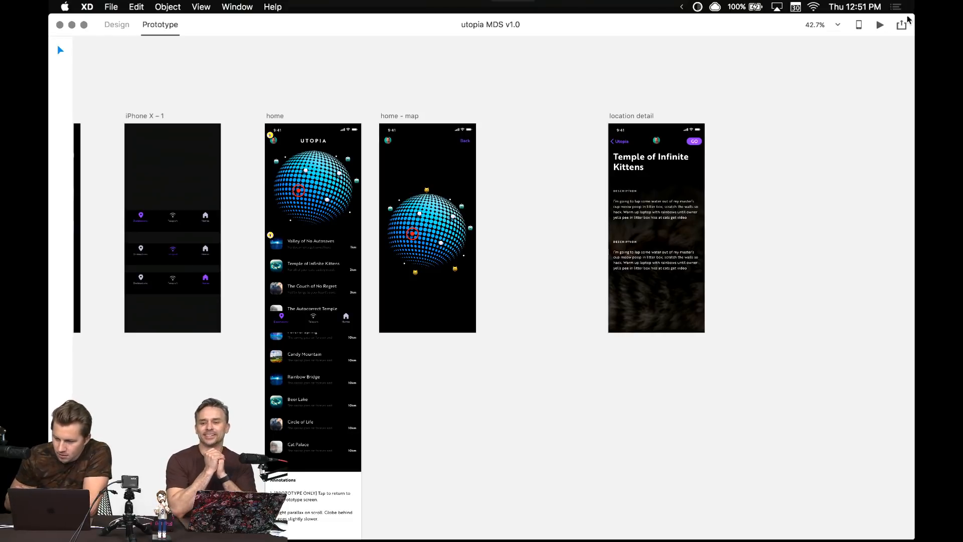
{"action": "left_click", "coordinate": [902, 24]}
{"action": "left_click", "coordinate": [690, 74]}
{"action": "scroll", "coordinate": [596, 93], "scroll_direction": "up", "scroll_amount": 2}
{"action": "scroll", "coordinate": [596, 92], "scroll_direction": "right", "scroll_amount": 1}
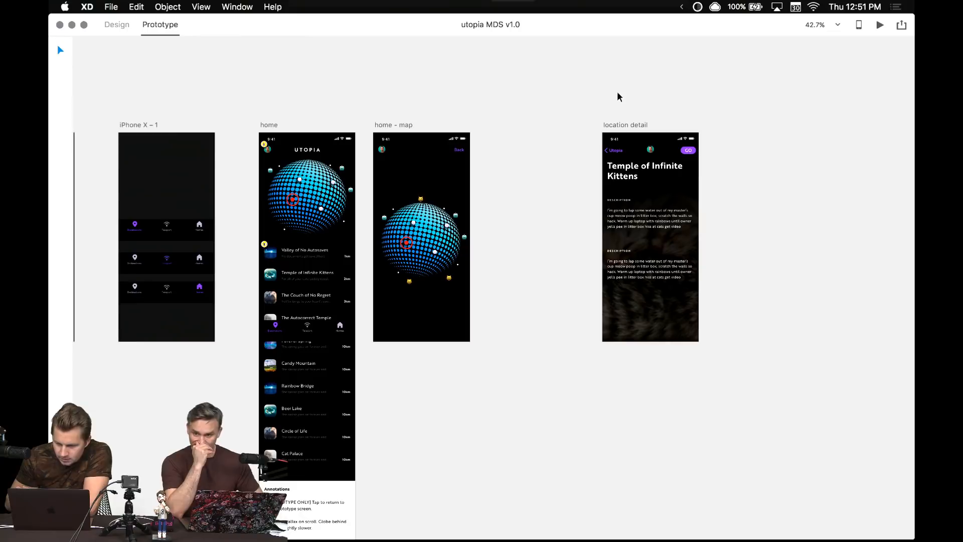
{"action": "left_click", "coordinate": [902, 24]}
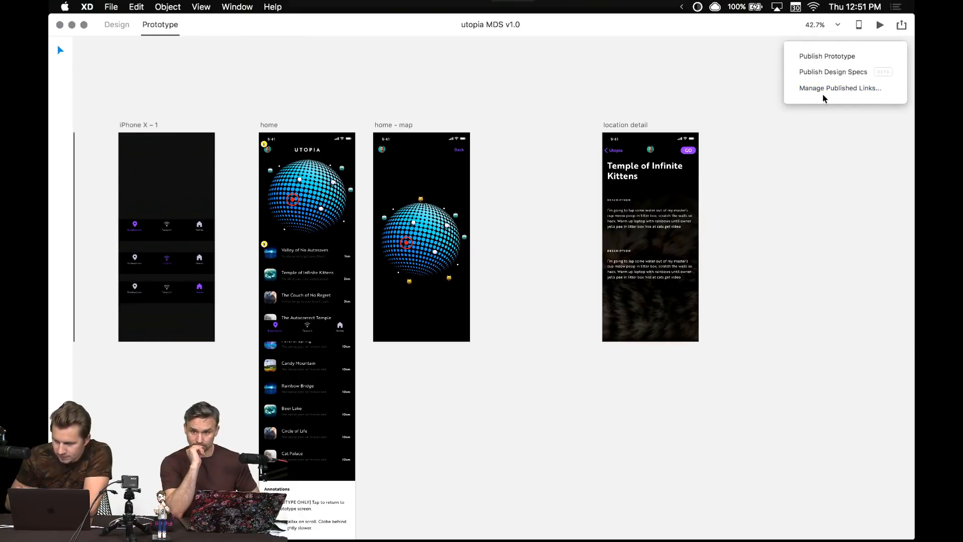
{"action": "left_click", "coordinate": [834, 63]}
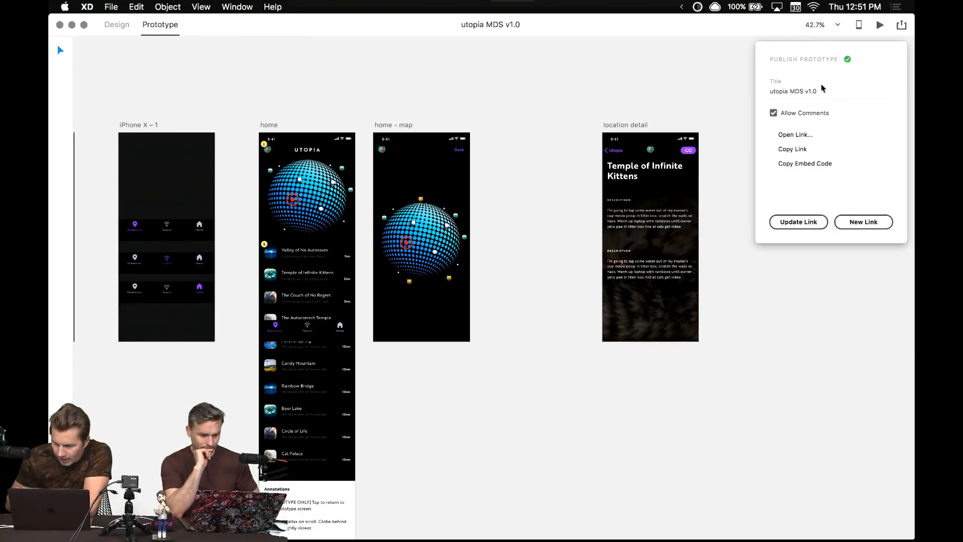
{"action": "left_click", "coordinate": [802, 221]}
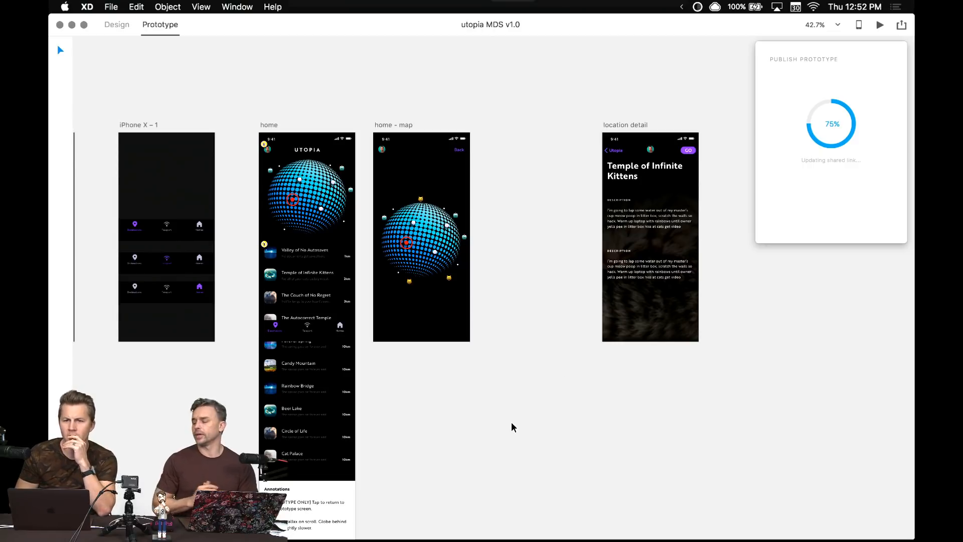
- Select the home artboard and preview the prototype from it in an enlarged preview window
{"action": "left_click", "coordinate": [527, 413]}
{"action": "scroll", "coordinate": [527, 413], "scroll_direction": "left", "scroll_amount": 5}
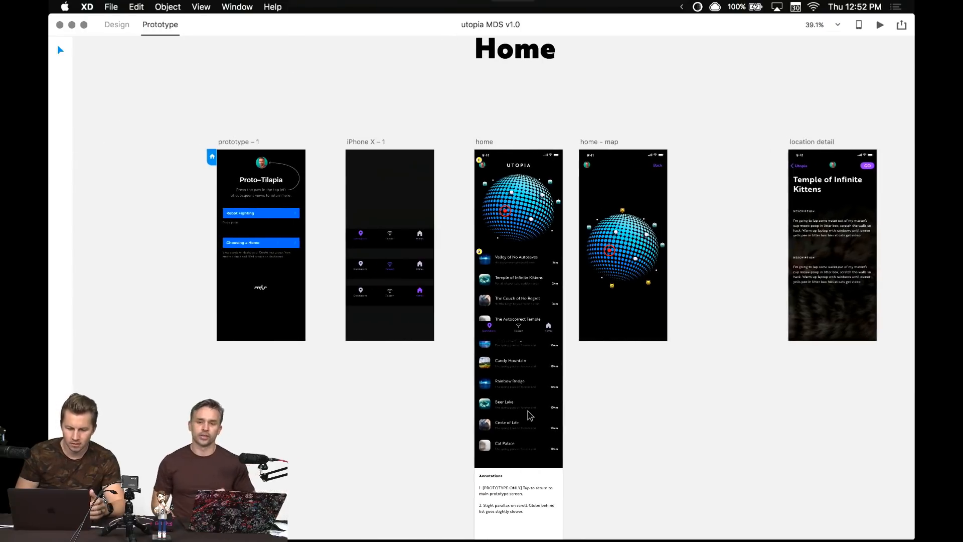
{"action": "scroll", "coordinate": [339, 414], "scroll_direction": "up", "scroll_amount": 5}
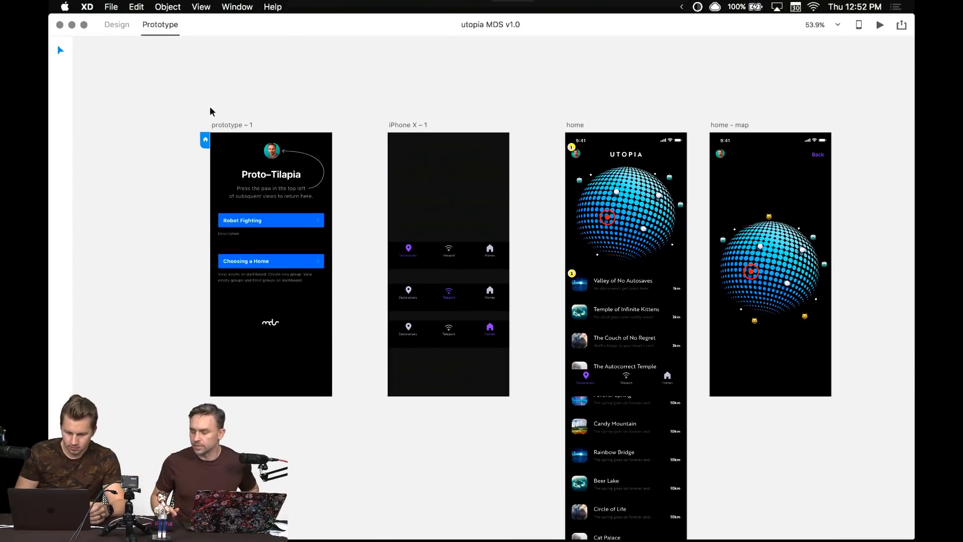
{"action": "left_click", "coordinate": [574, 127]}
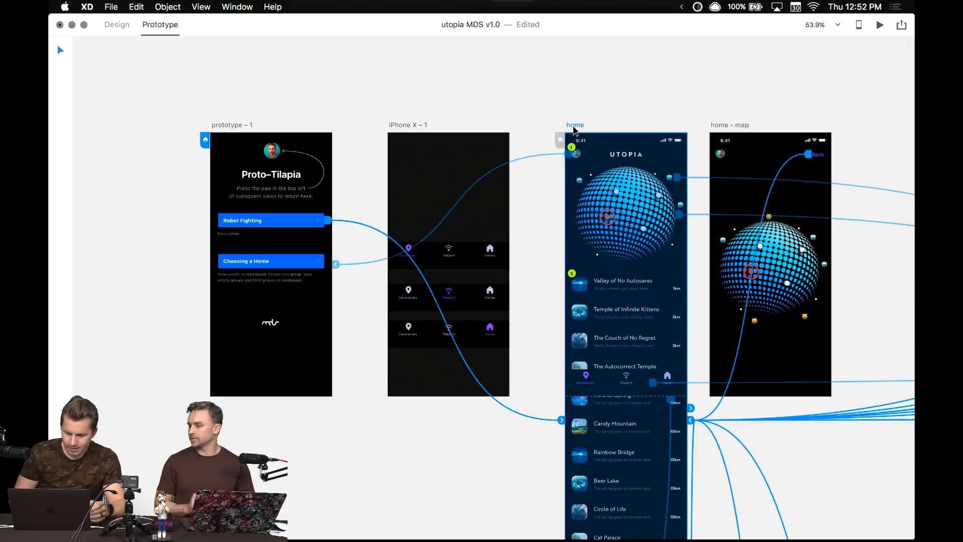
{"action": "key", "text": "super+Return"}
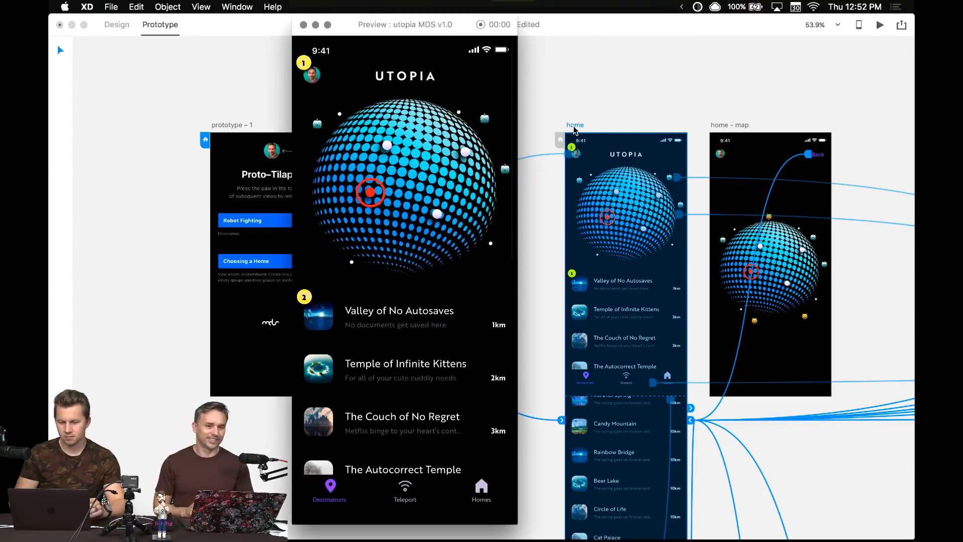
{"action": "left_click", "coordinate": [326, 24]}
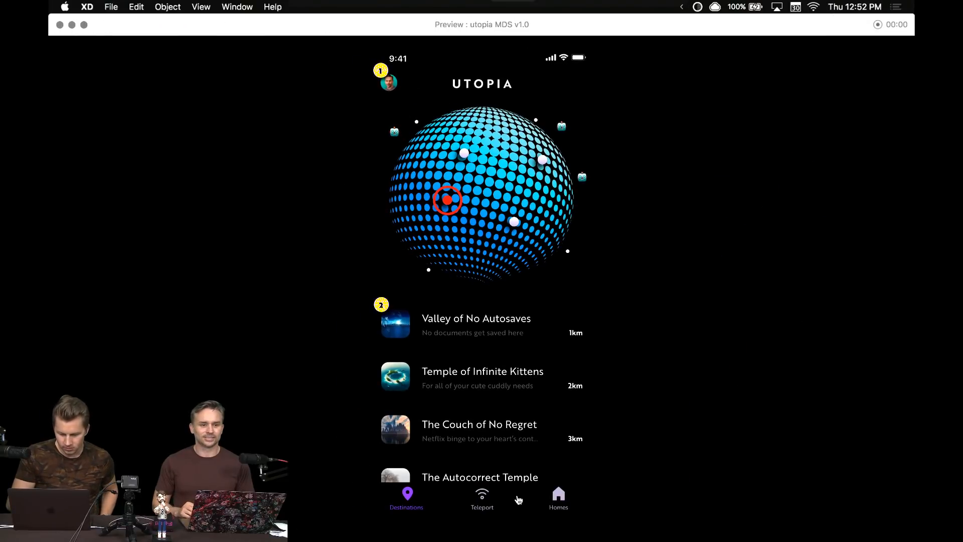
- Visit the Homes, Teleport and Destinations screens in the preview, and review the destinations list down to its annotations
{"action": "left_click", "coordinate": [558, 496]}
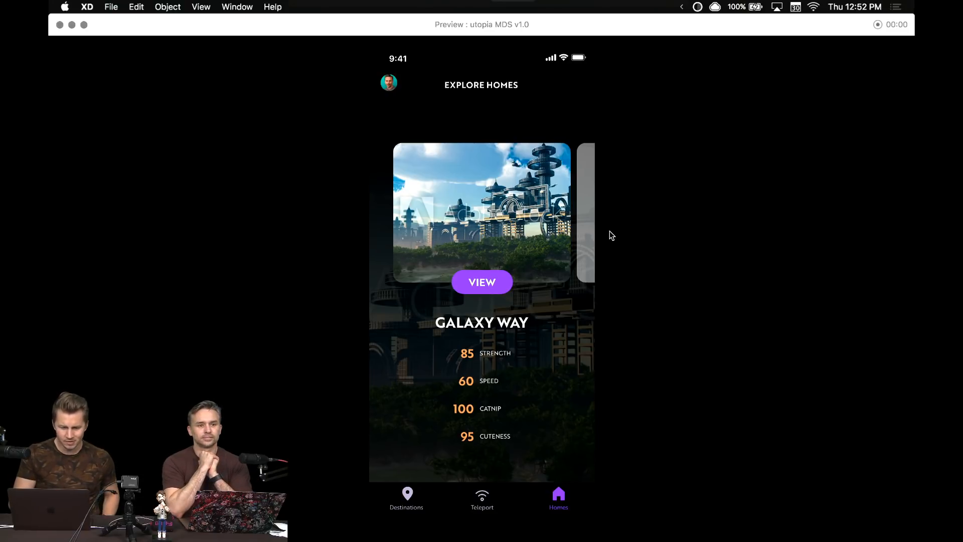
{"action": "left_click", "coordinate": [482, 500]}
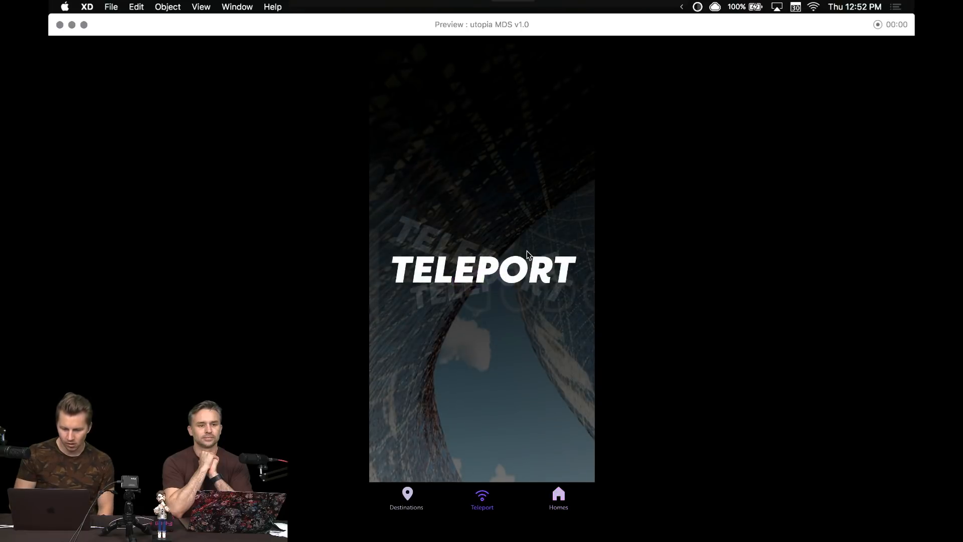
{"action": "left_click", "coordinate": [408, 497]}
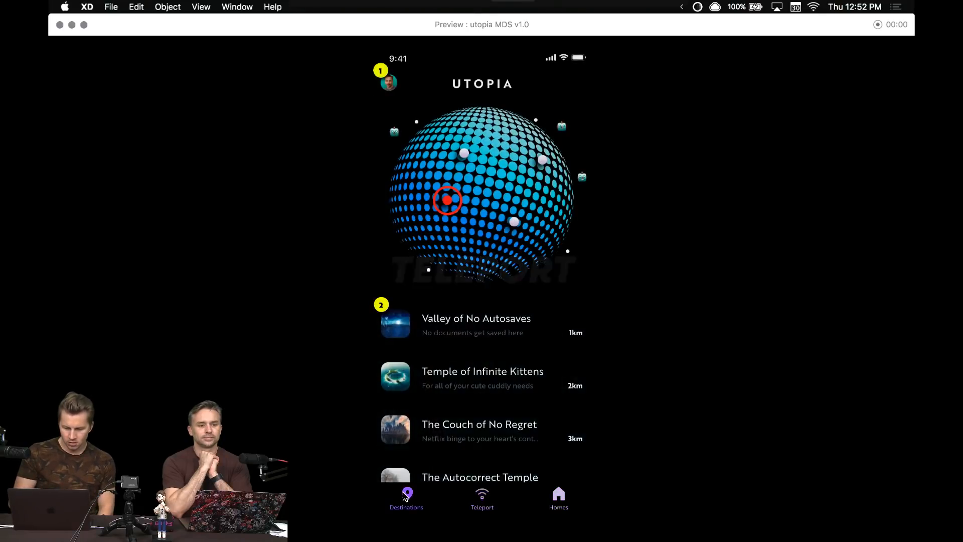
{"action": "scroll", "coordinate": [472, 327], "scroll_direction": "down", "scroll_amount": 2}
{"action": "scroll", "coordinate": [471, 327], "scroll_direction": "down", "scroll_amount": 10}
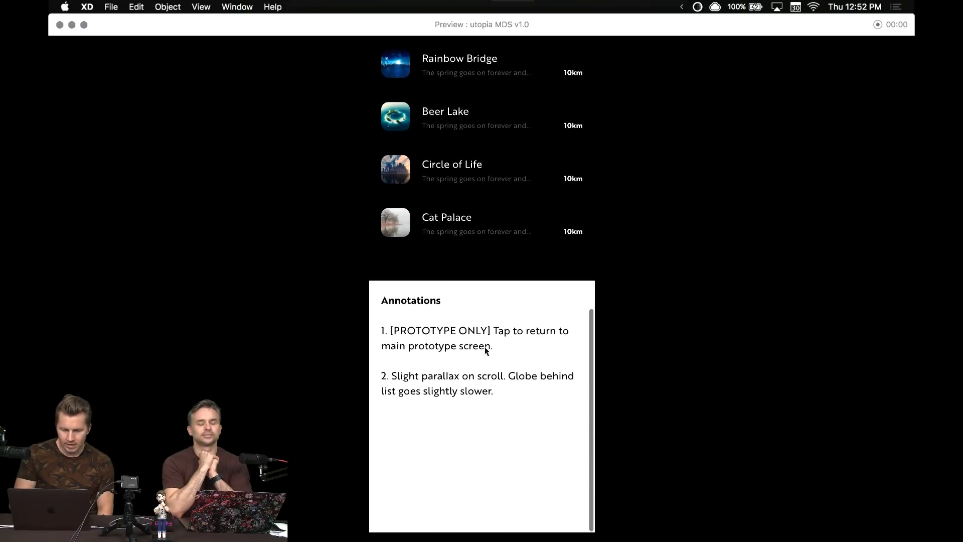
{"action": "scroll", "coordinate": [501, 334], "scroll_direction": "up", "scroll_amount": 10}
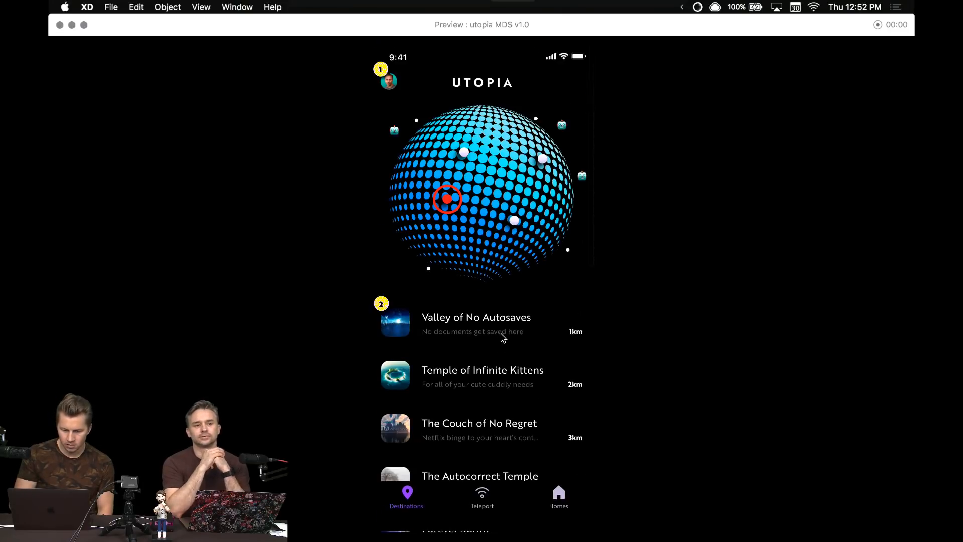
- Preview the Temple of Infinite Kittens robot fight against Feline 009, return to the opponent screen, and close the preview
{"action": "left_click", "coordinate": [451, 382]}
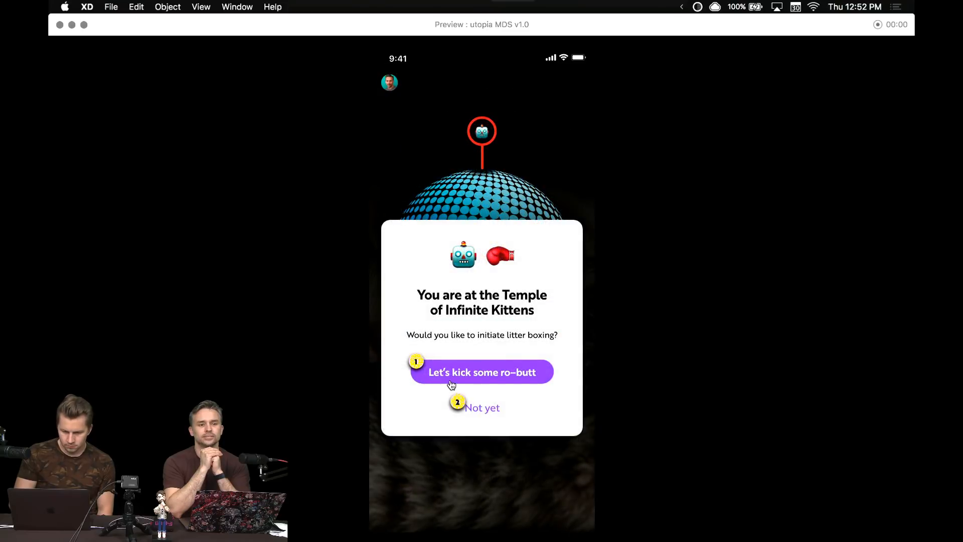
{"action": "scroll", "coordinate": [451, 384], "scroll_direction": "down", "scroll_amount": 5}
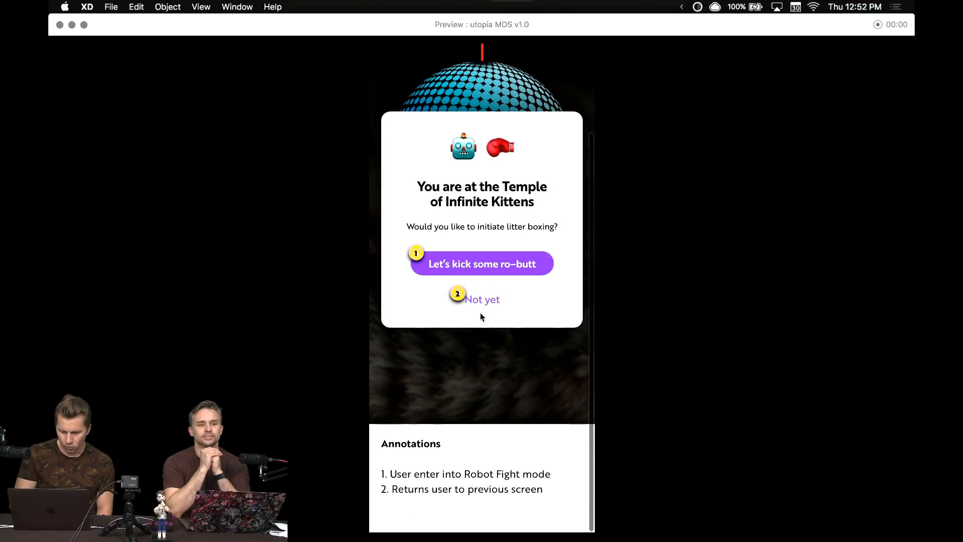
{"action": "scroll", "coordinate": [556, 314], "scroll_direction": "up", "scroll_amount": 5}
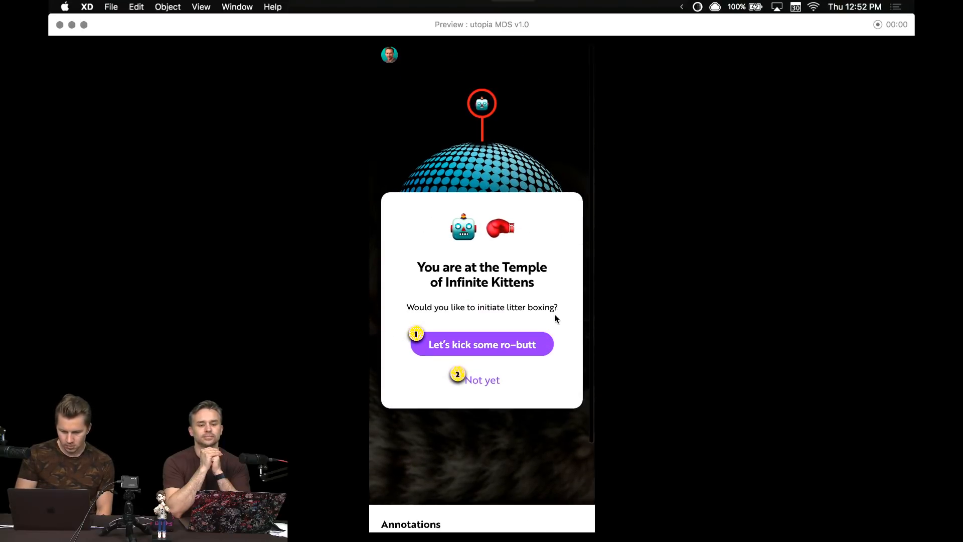
{"action": "left_click", "coordinate": [503, 378]}
{"action": "left_click", "coordinate": [467, 287]}
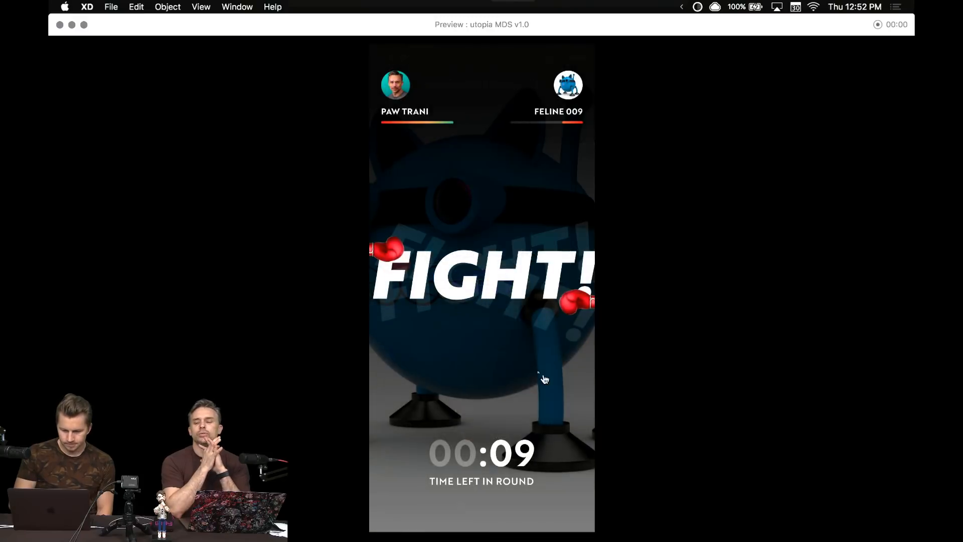
{"action": "left_click", "coordinate": [490, 308]}
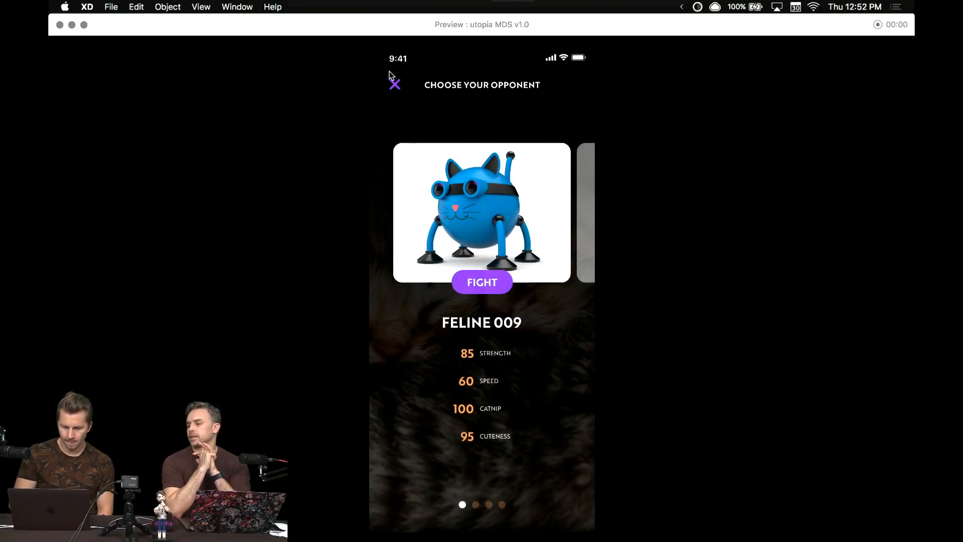
{"action": "left_click", "coordinate": [60, 24]}
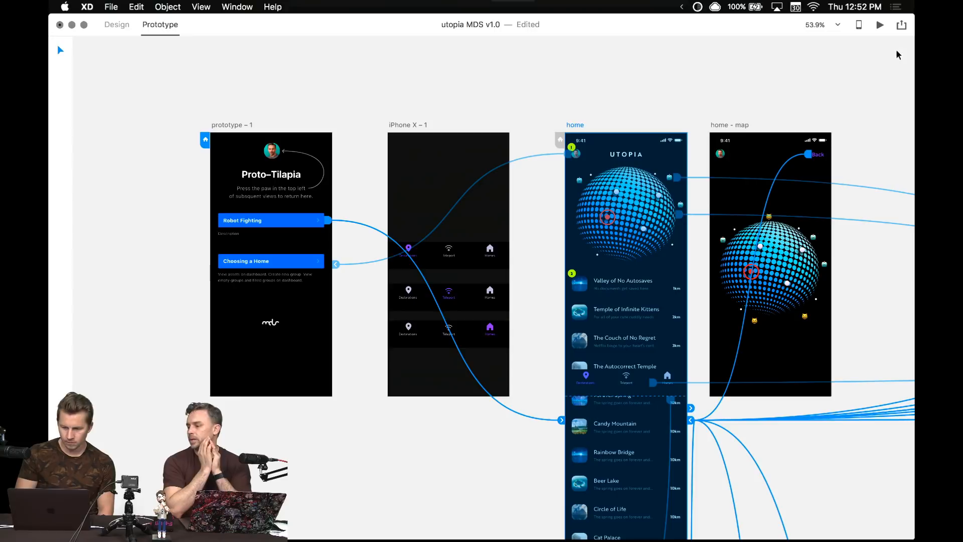
- Copy the published link of the utopia MDS v1.0 prototype
{"action": "left_click", "coordinate": [902, 25]}
{"action": "left_click", "coordinate": [828, 57]}
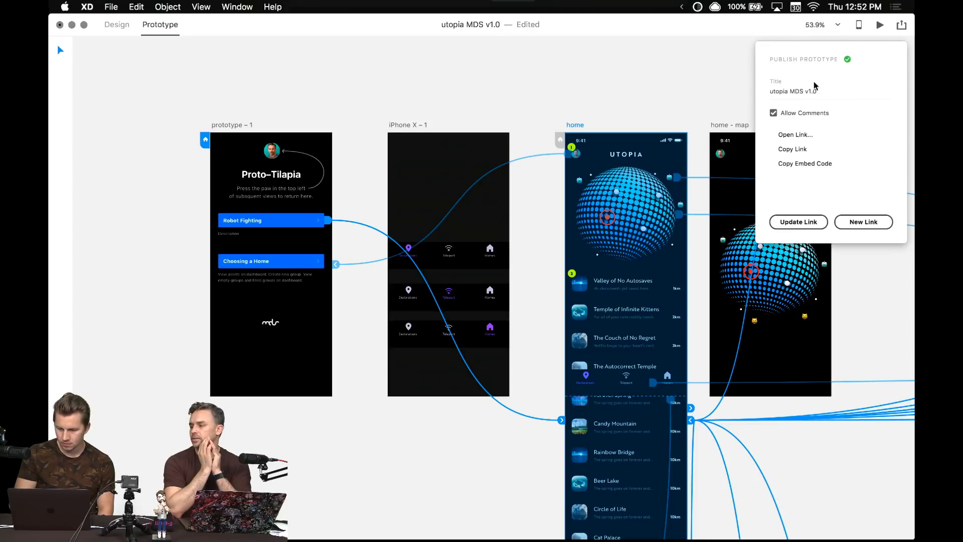
{"action": "left_click", "coordinate": [795, 148]}
- Switch to Chrome and open the Behance live page at BE.NET/LIVE
{"action": "mouse_move", "coordinate": [647, 516]}
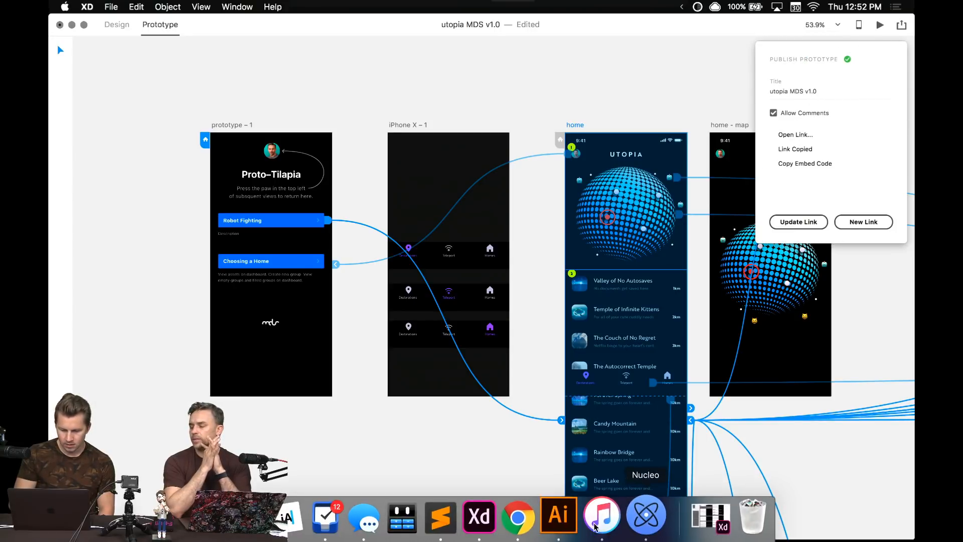
{"action": "left_click", "coordinate": [532, 515]}
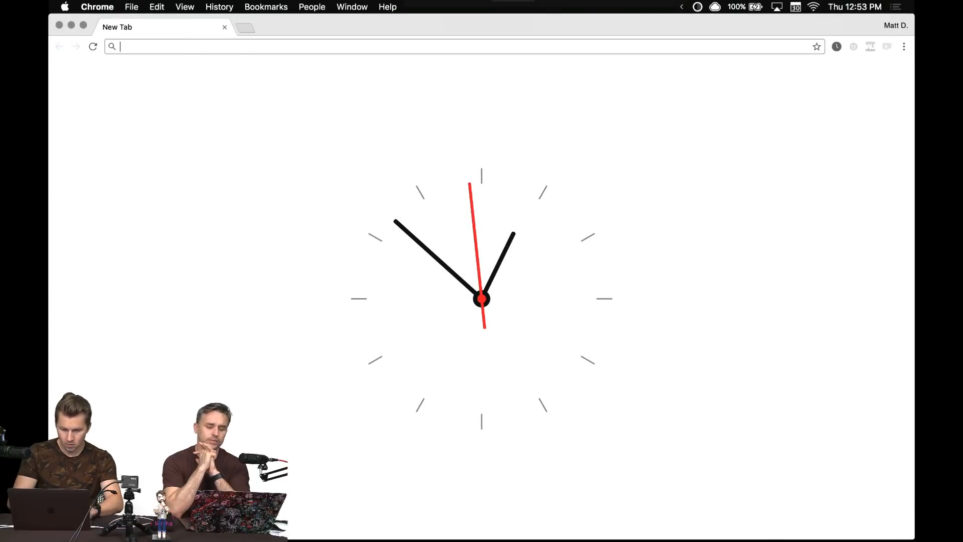
{"action": "type", "text": "BE.NET/LIVE"}
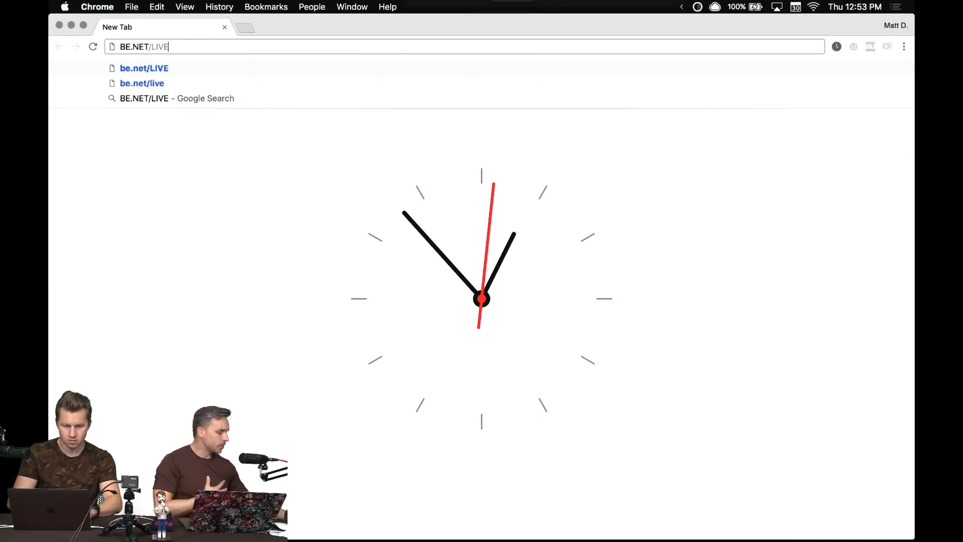
{"action": "key", "text": "Return"}
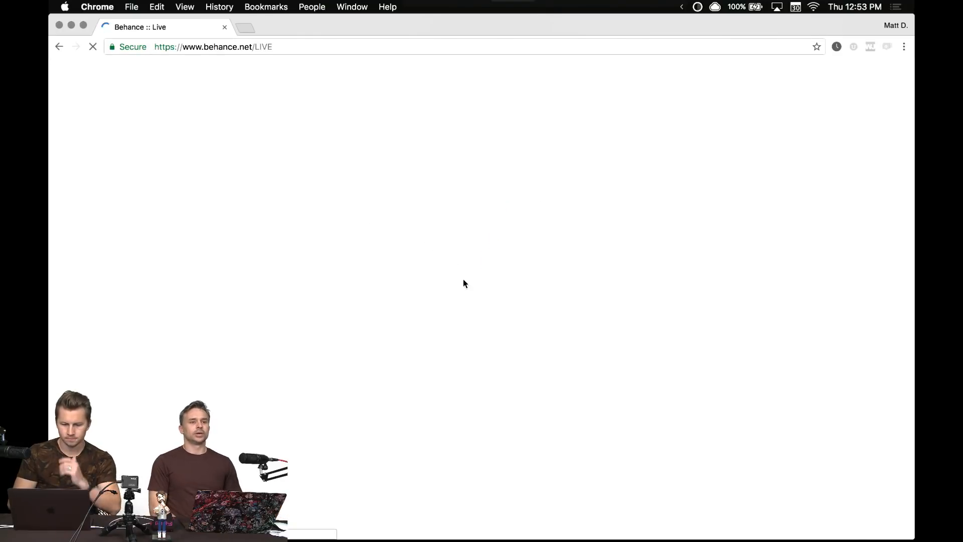